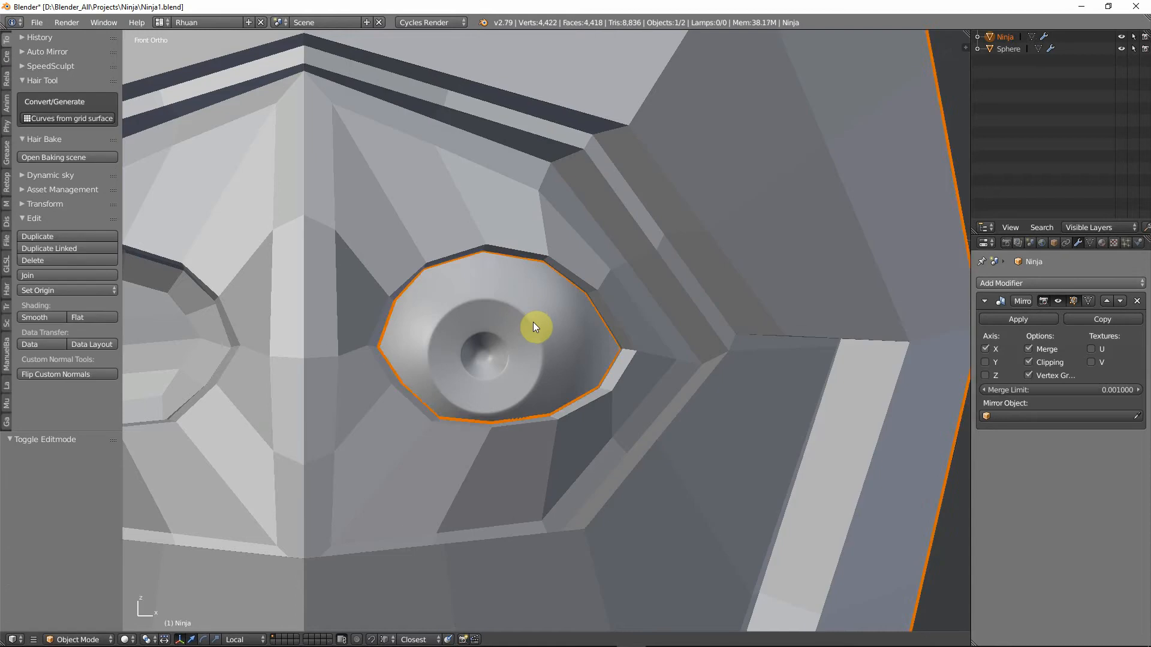
Move the eyeball up by about 0.008 along the global Z axis so it sits better in the eye socket.
{"action": "right_click", "coordinate": [534, 322]}
{"action": "key", "text": "g"}
{"action": "key", "text": "z"}
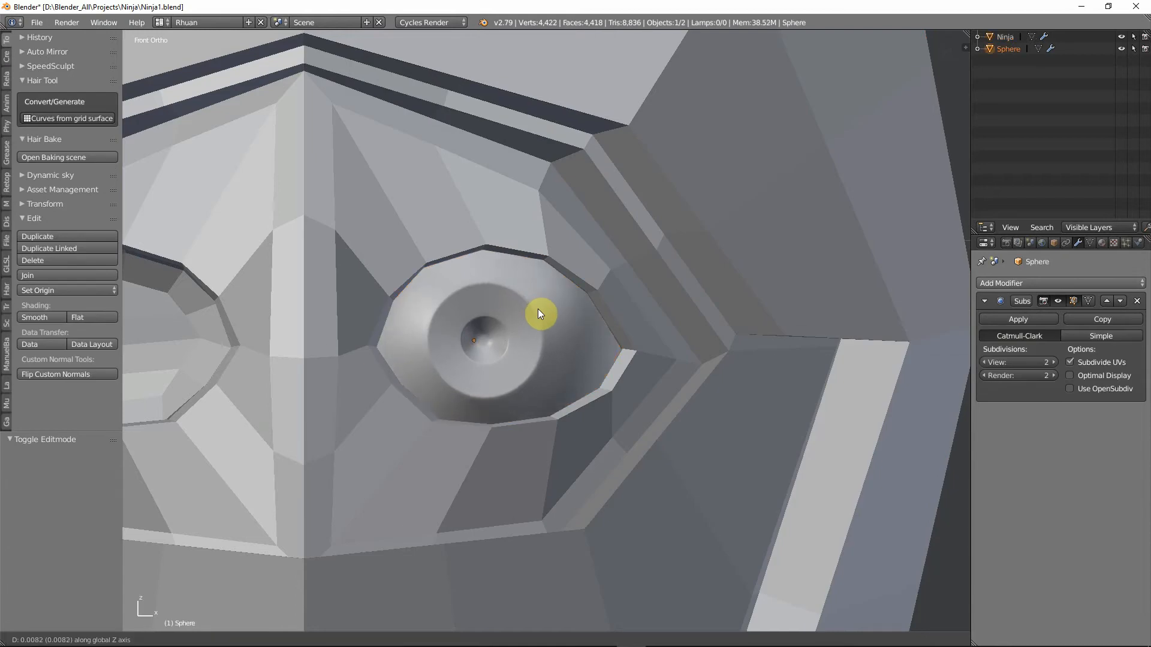
{"action": "left_click", "coordinate": [538, 309]}
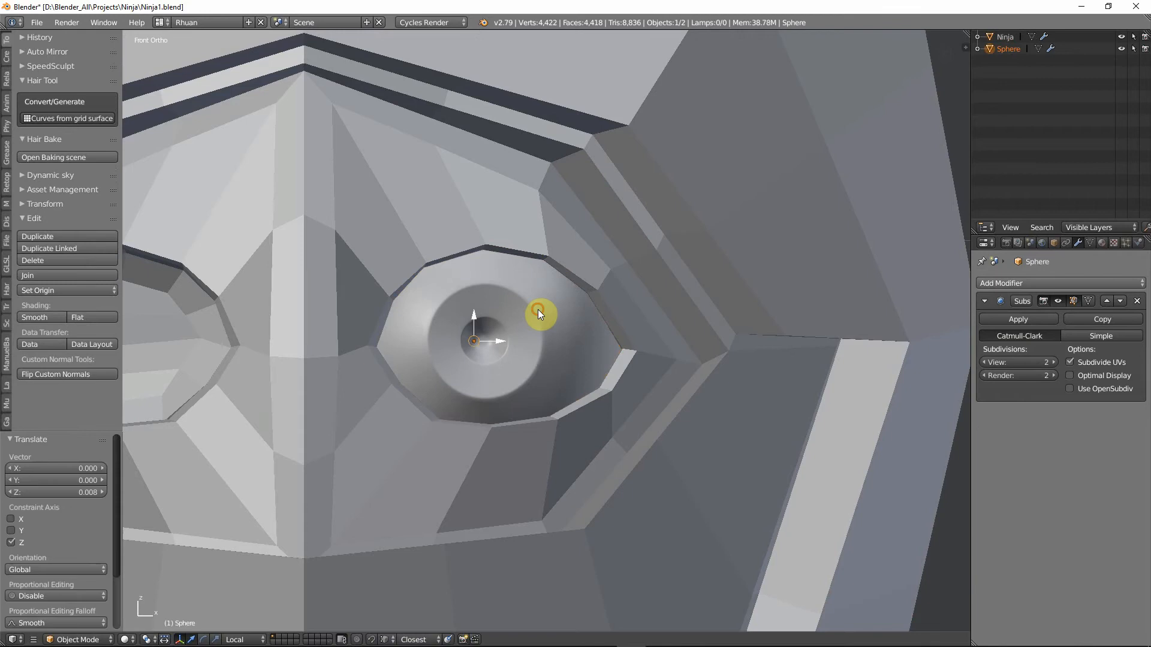
{"action": "scroll", "coordinate": [537, 309], "scroll_direction": "down", "scroll_amount": 3}
Apply the rotation and scale of the eyeball object.
{"action": "key", "text": "Tab"}
{"action": "key", "text": "Tab"}
{"action": "middle_click_drag", "start_coordinate": [537, 311], "coordinate": [513, 310]}
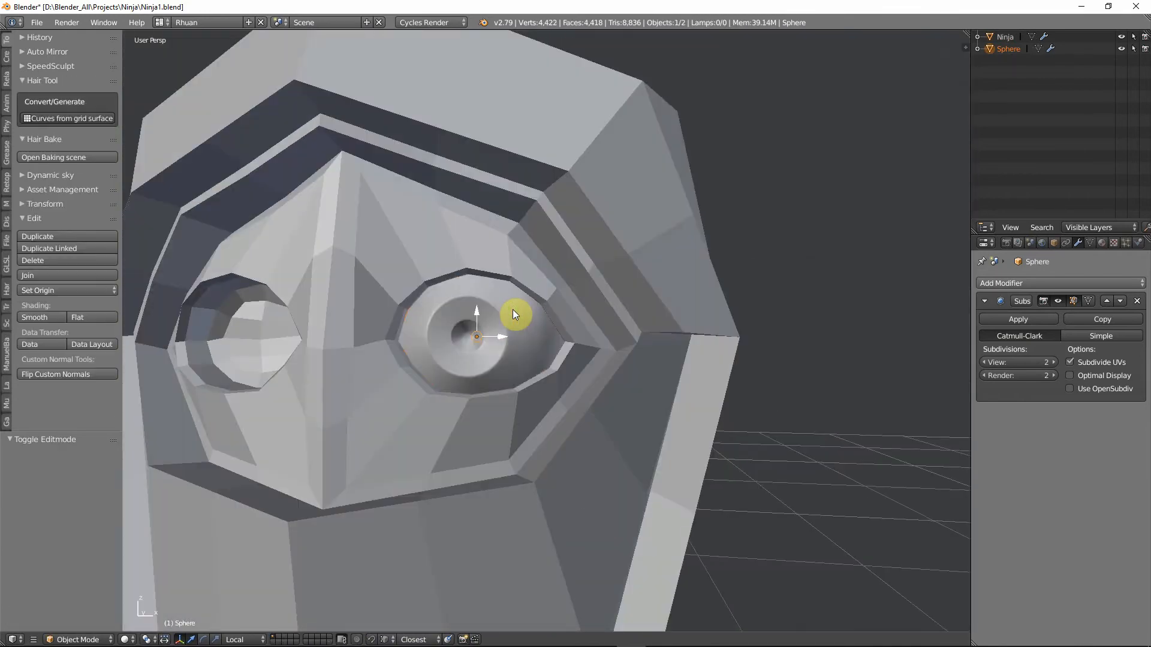
{"action": "key", "text": "ctrl+a"}
{"action": "left_click", "coordinate": [502, 305]}
{"action": "scroll", "coordinate": [502, 307], "scroll_direction": "down", "scroll_amount": 4}
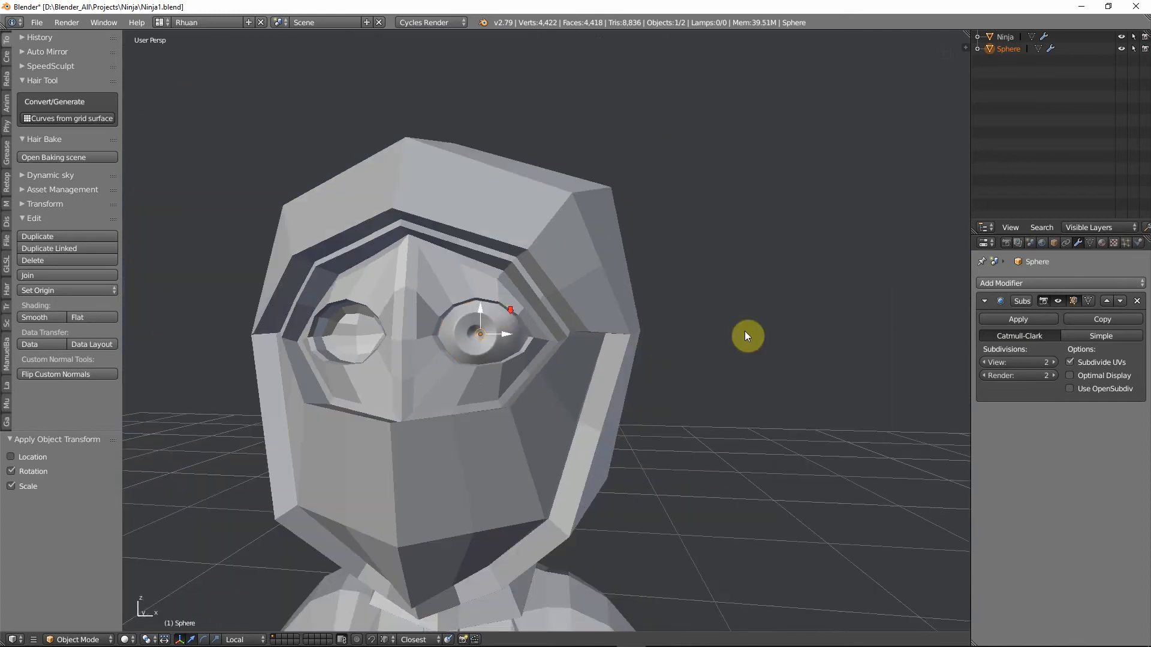
Mirror the eyeball across X with a Mirror modifier using Ninja as the mirror object, placed above the Subdivision Surface modifier.
{"action": "left_click", "coordinate": [1004, 285]}
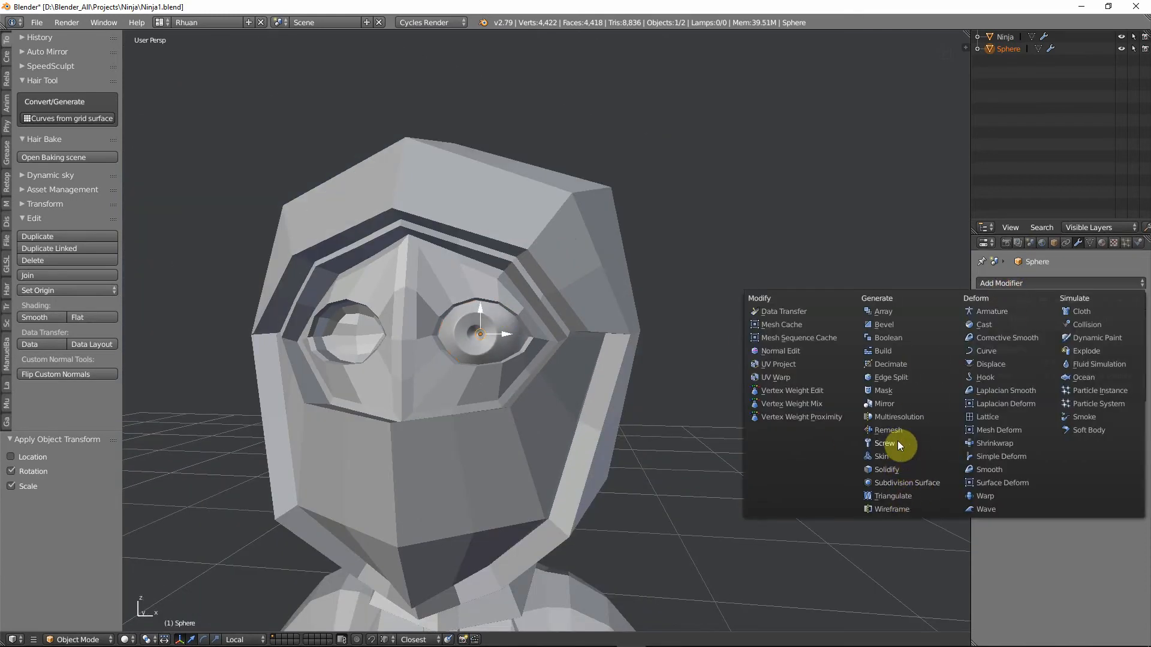
{"action": "left_click", "coordinate": [887, 404]}
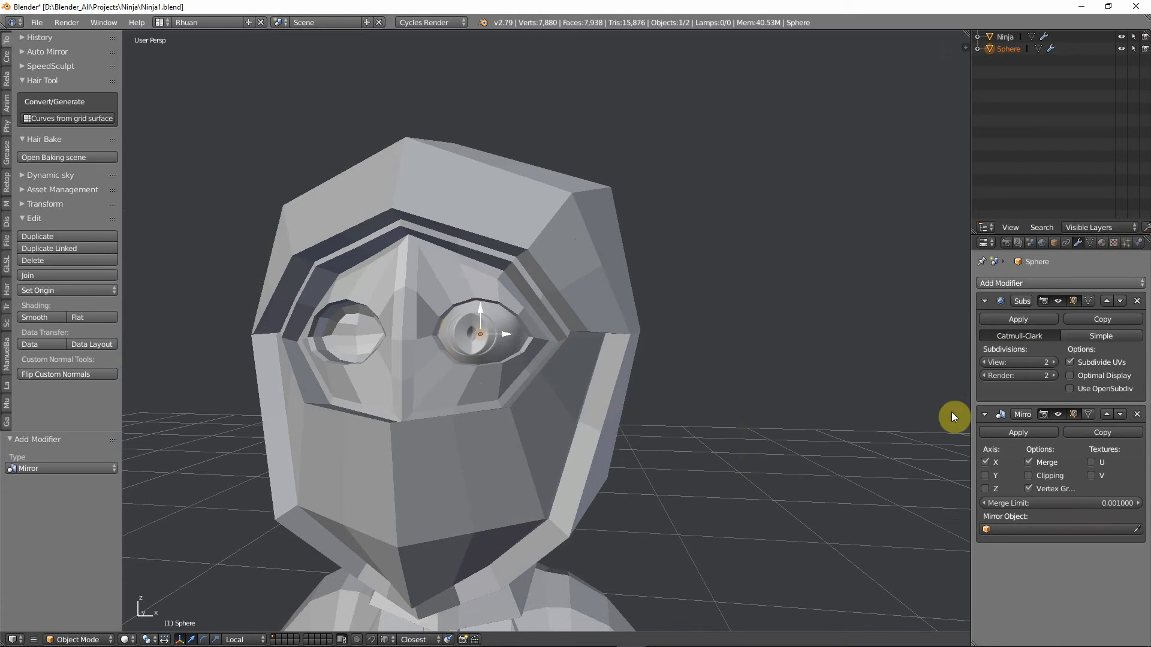
{"action": "left_click", "coordinate": [1139, 530]}
{"action": "left_click", "coordinate": [488, 193]}
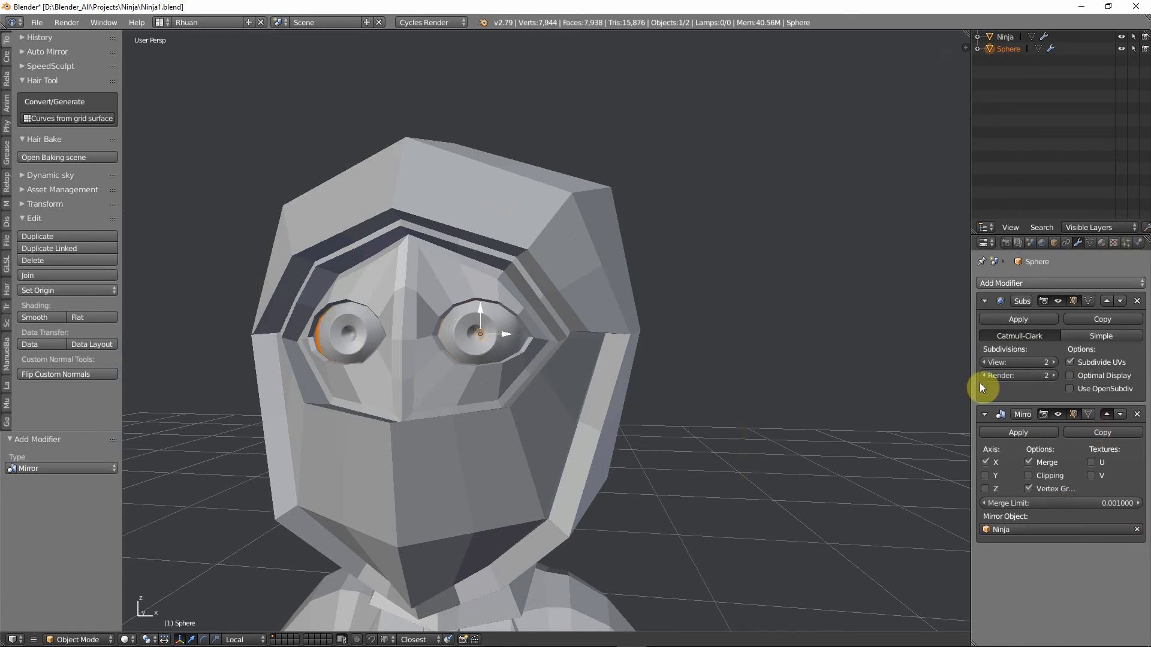
{"action": "scroll", "coordinate": [394, 321], "scroll_direction": "down", "scroll_amount": 2}
{"action": "middle_click_drag", "start_coordinate": [409, 331], "coordinate": [474, 289]}
{"action": "scroll", "coordinate": [480, 298], "scroll_direction": "down", "scroll_amount": 5}
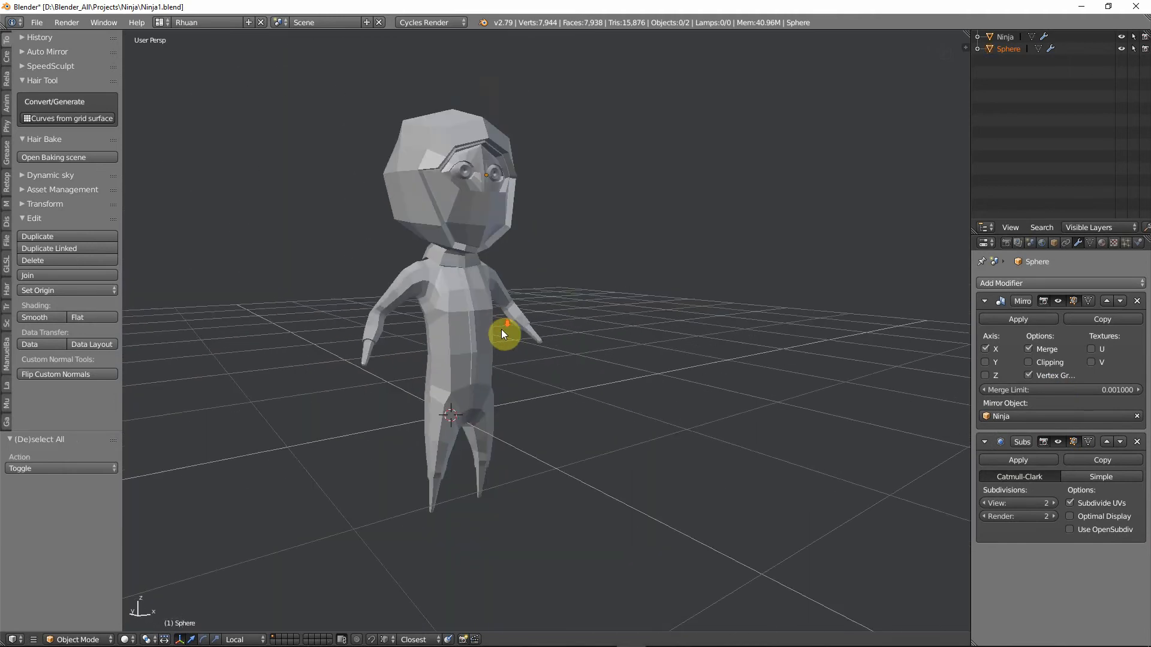
{"action": "middle_click_drag", "start_coordinate": [501, 329], "coordinate": [378, 246]}
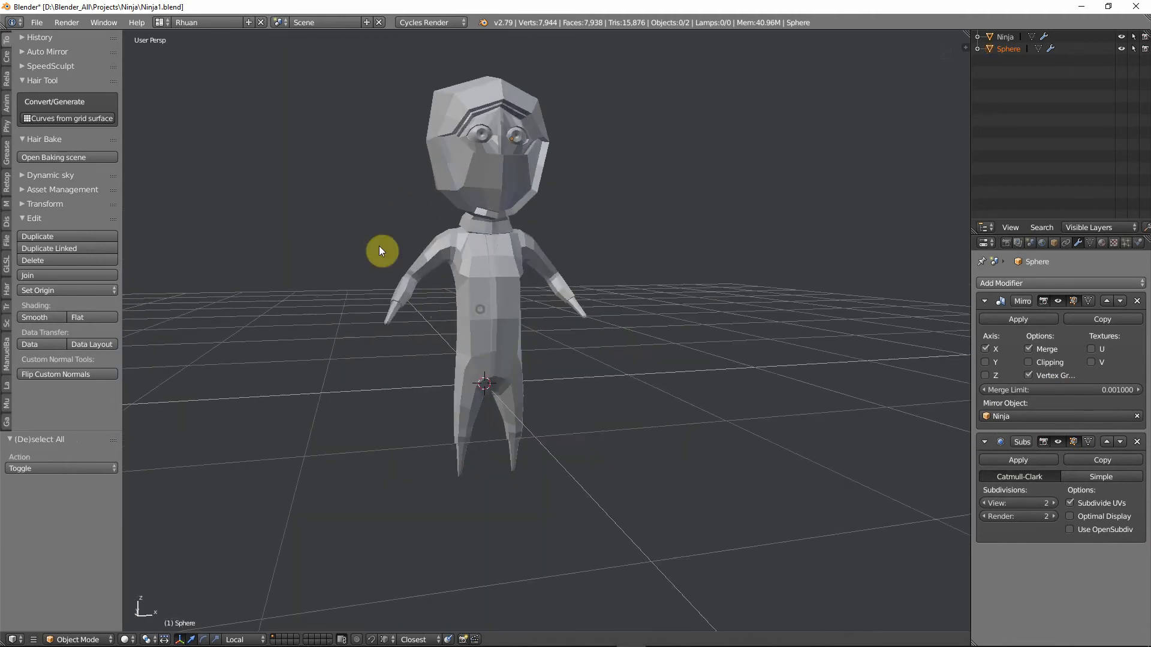
Save the project as the incremented file Ninja2.blend with compression enabled.
{"action": "left_click", "coordinate": [34, 23]}
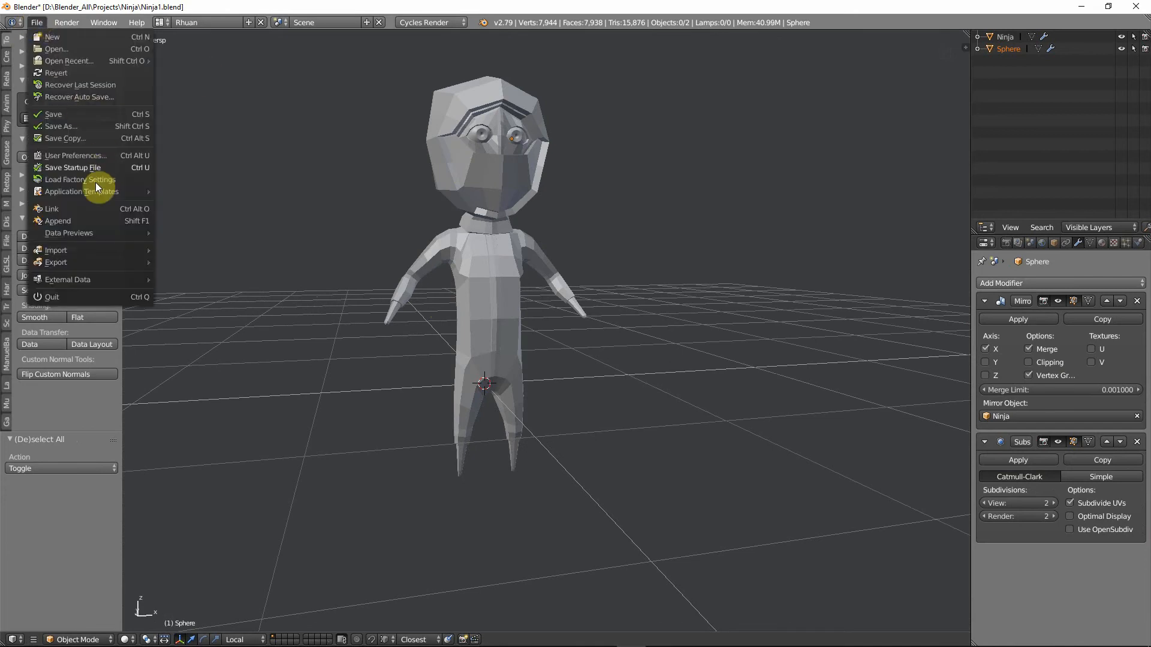
{"action": "left_click", "coordinate": [67, 126]}
{"action": "left_click", "coordinate": [193, 108]}
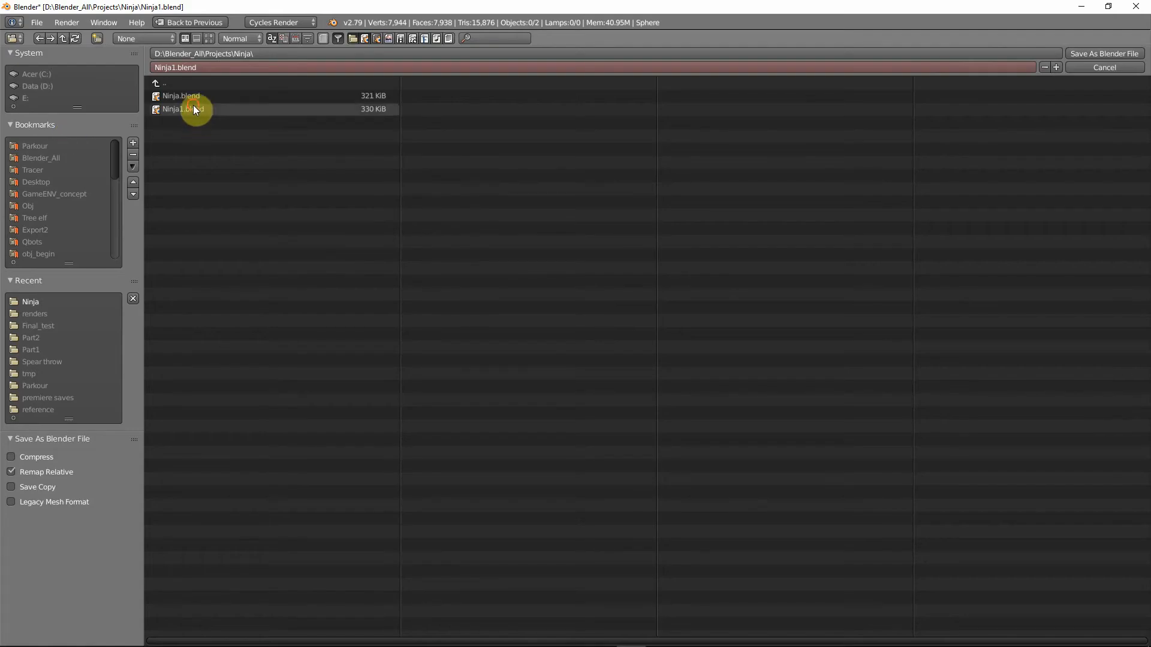
{"action": "left_click", "coordinate": [49, 456]}
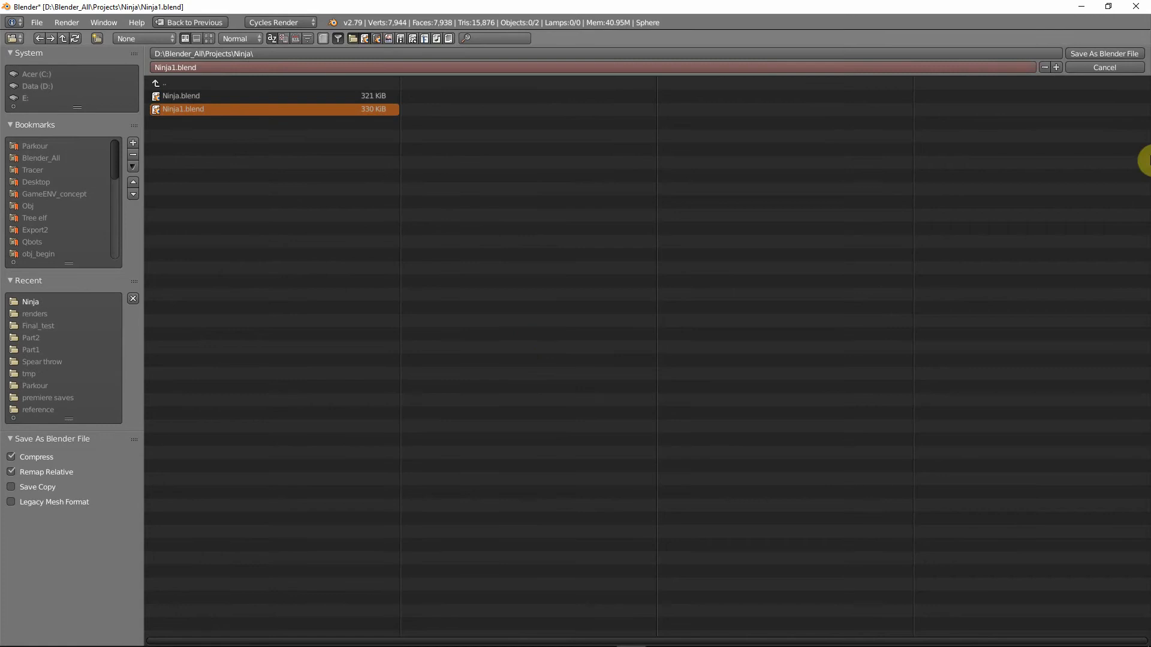
{"action": "left_click", "coordinate": [1056, 70]}
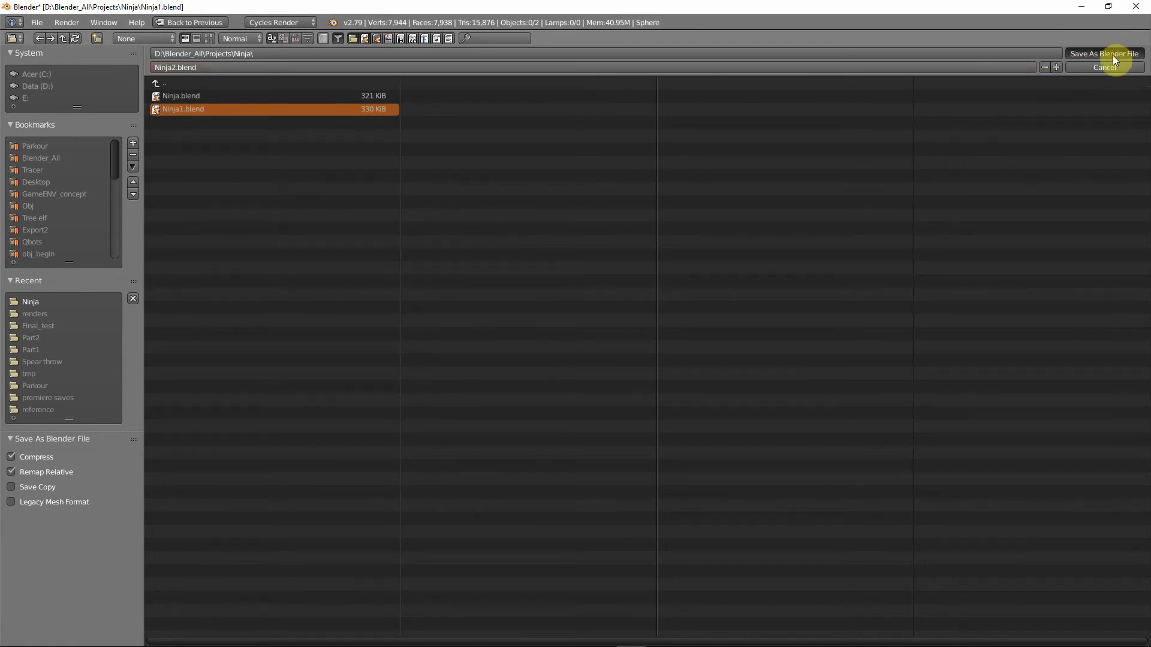
{"action": "left_click", "coordinate": [1110, 55]}
Add a Subdivision Surface modifier to the ninja body and set its view subdivisions to 2.
{"action": "middle_click_drag", "start_coordinate": [525, 185], "coordinate": [506, 184]}
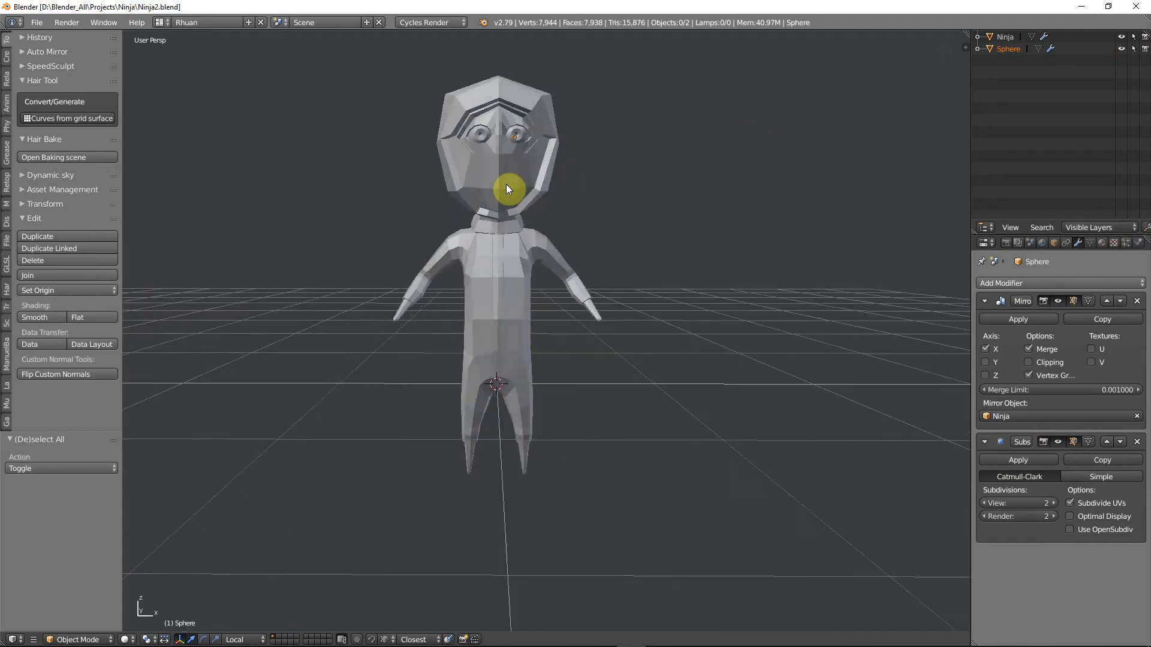
{"action": "key", "text": "KP_1"}
{"action": "scroll", "coordinate": [506, 185], "scroll_direction": "up", "scroll_amount": 2}
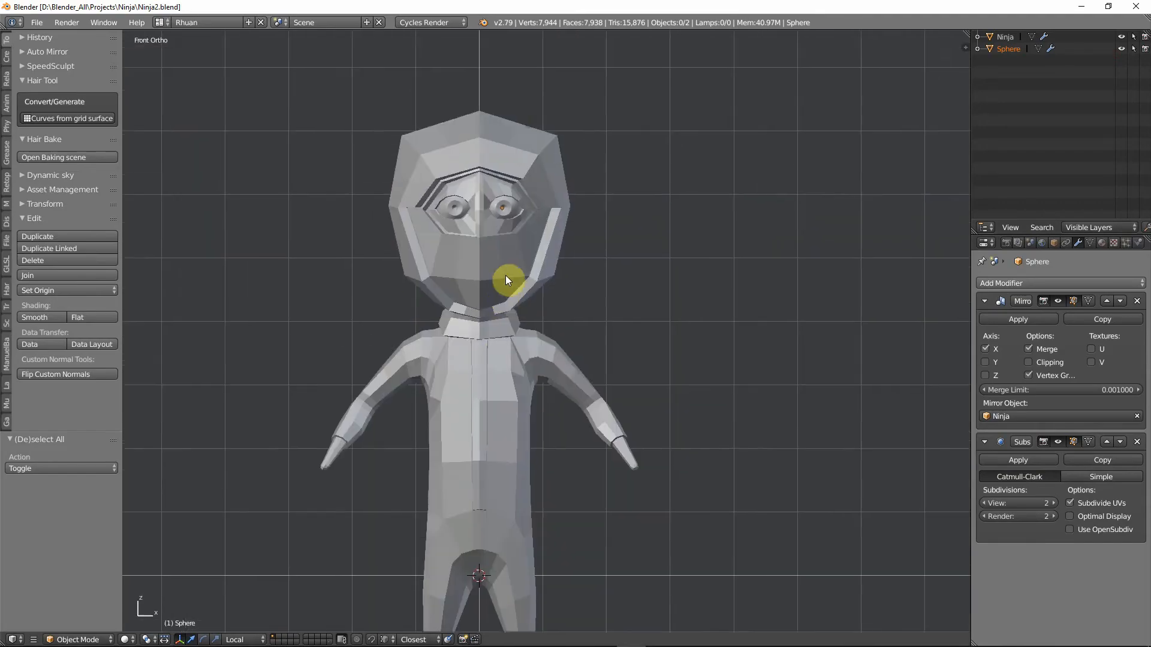
{"action": "scroll", "coordinate": [505, 276], "scroll_direction": "up", "scroll_amount": 2}
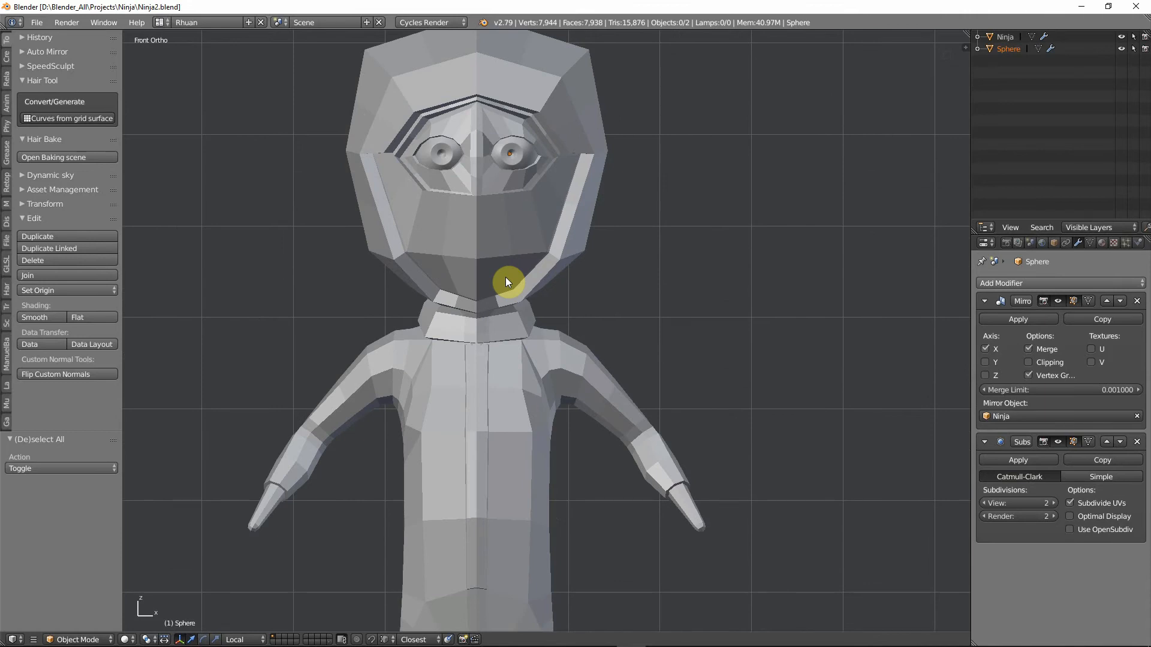
{"action": "key", "text": "Tab"}
{"action": "key", "text": "Tab"}
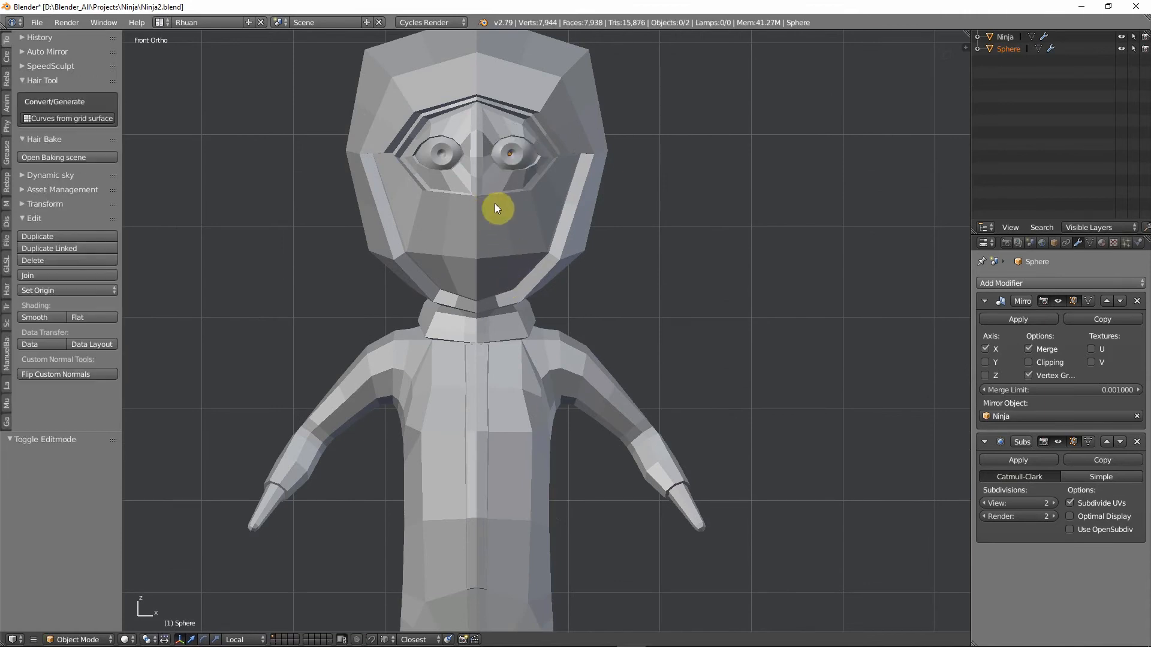
{"action": "right_click", "coordinate": [566, 222]}
{"action": "left_click", "coordinate": [1030, 285]}
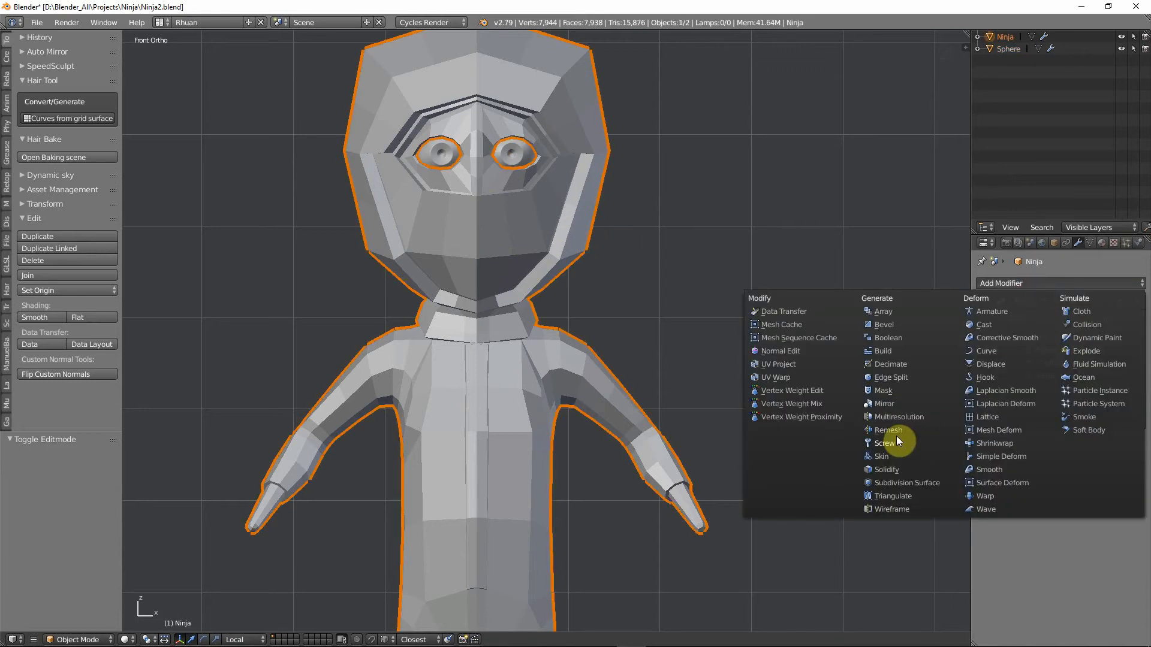
{"action": "left_click", "coordinate": [921, 484]}
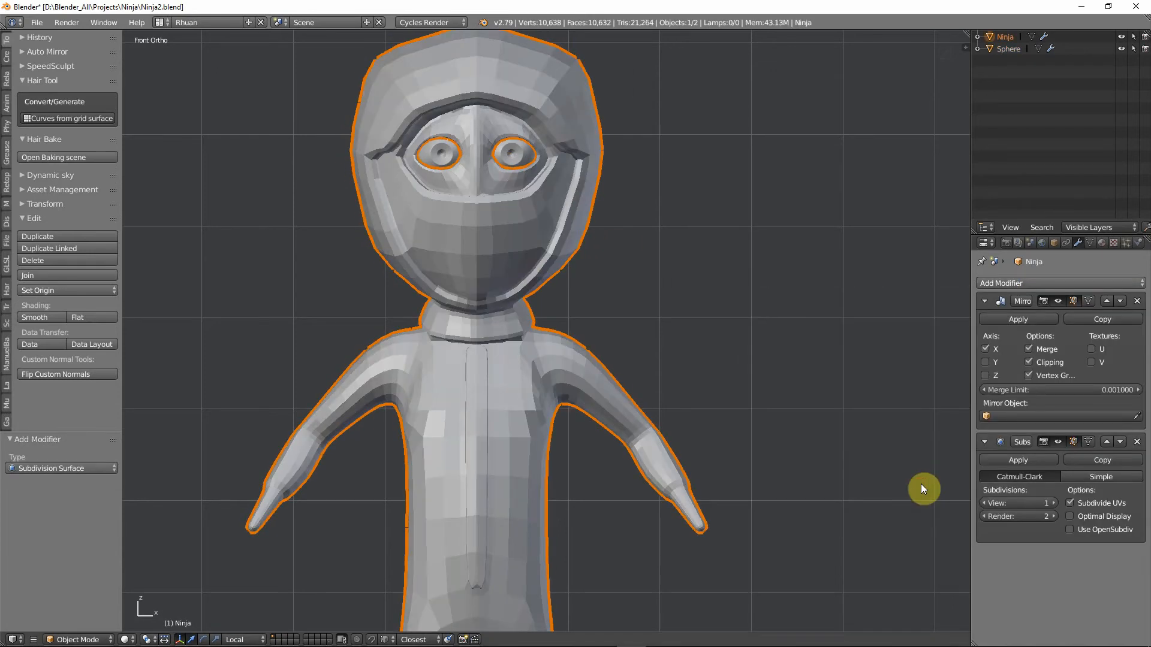
{"action": "left_click", "coordinate": [1053, 503]}
{"action": "scroll", "coordinate": [635, 315], "scroll_direction": "down", "scroll_amount": 3}
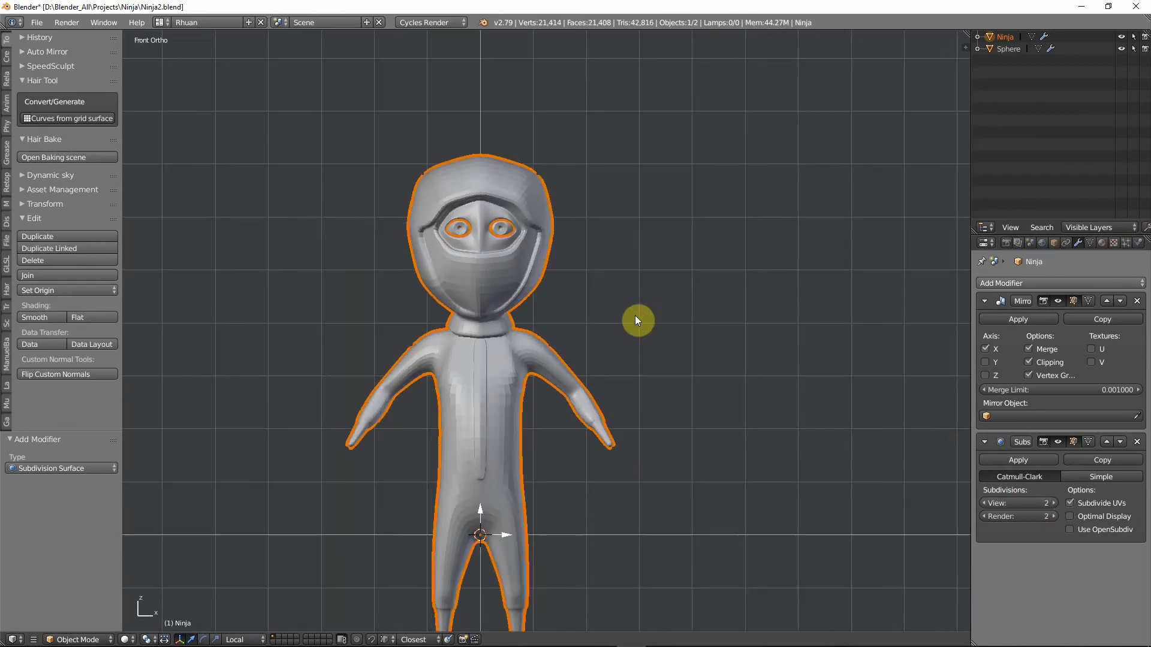
{"action": "scroll", "coordinate": [574, 262], "scroll_direction": "up", "scroll_amount": 2}
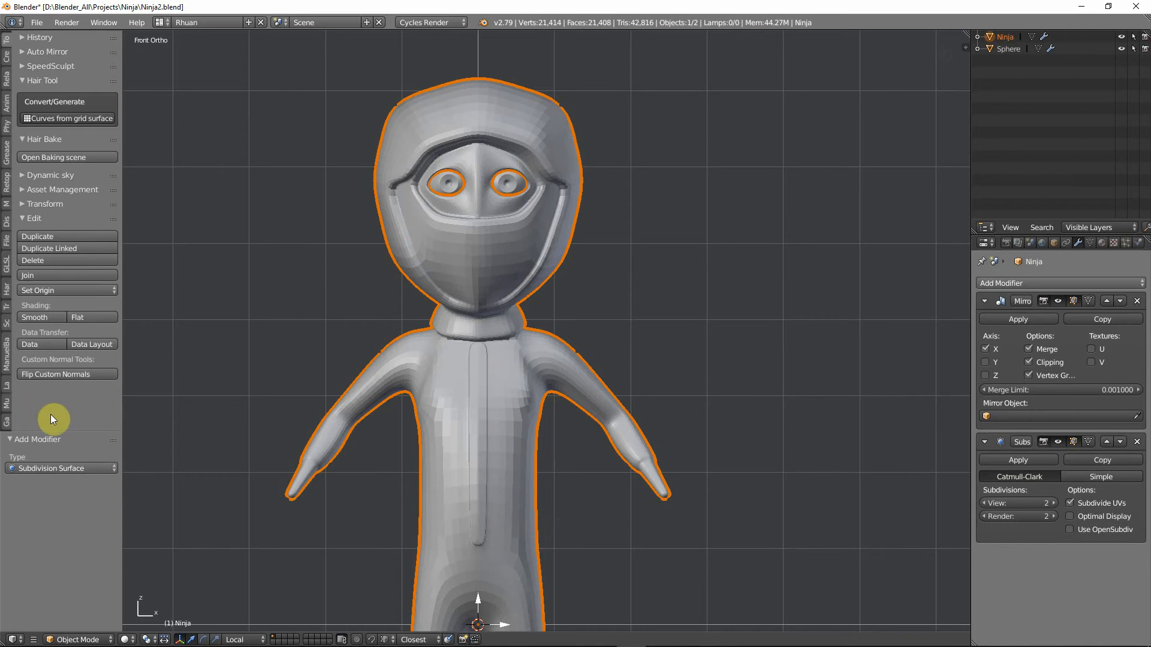
Apply smooth shading to the ninja body and check it from the front.
{"action": "left_click", "coordinate": [40, 317]}
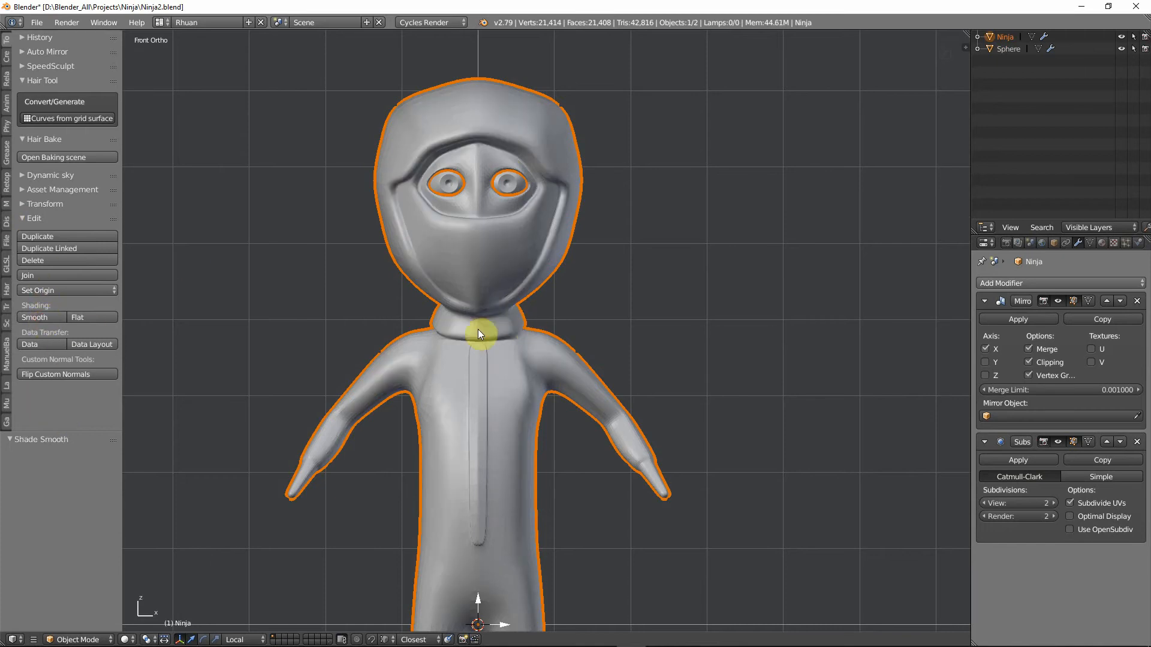
{"action": "scroll", "coordinate": [481, 406], "scroll_direction": "down", "scroll_amount": 3}
{"action": "mouse_move", "coordinate": [484, 411]}
{"action": "middle_mouse_down"}
{"action": "mouse_move", "coordinate": [586, 431]}
{"action": "mouse_move", "coordinate": [549, 419]}
{"action": "mouse_move", "coordinate": [380, 416]}
{"action": "mouse_move", "coordinate": [586, 416]}
{"action": "mouse_move", "coordinate": [490, 408]}
{"action": "middle_mouse_up"}
{"action": "key", "text": "KP_1"}
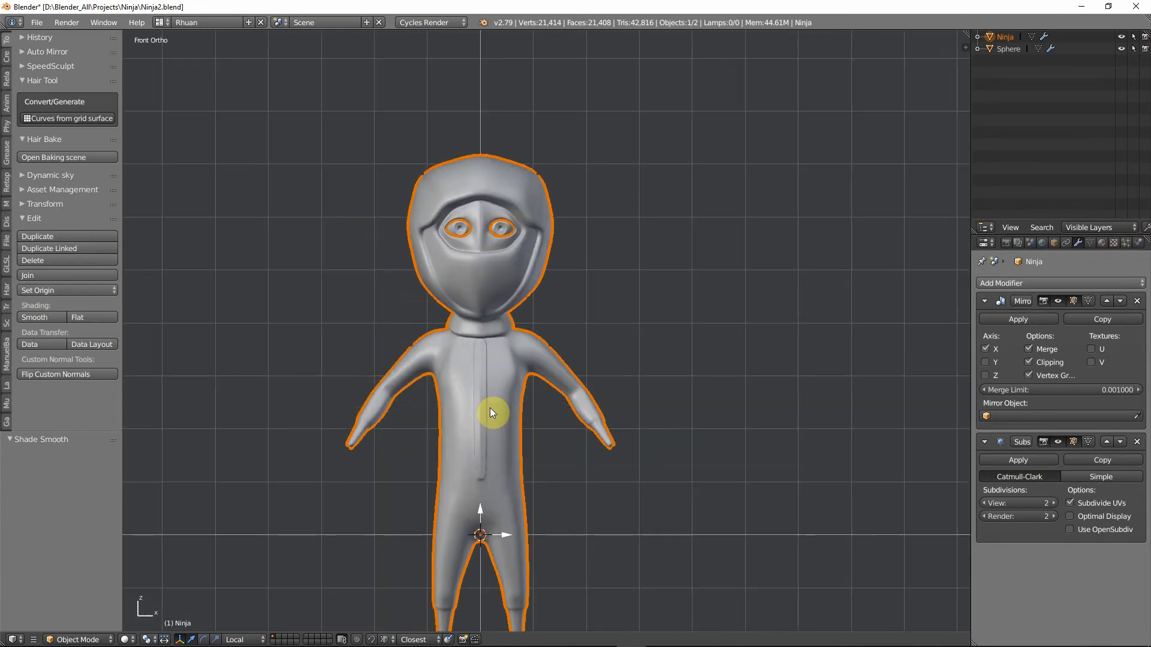
Add an edge loop around the hand where it meets the sleeve cuff, slid toward the cuff with a factor of about -0.93.
{"action": "scroll", "coordinate": [490, 406], "scroll_direction": "up", "scroll_amount": 4}
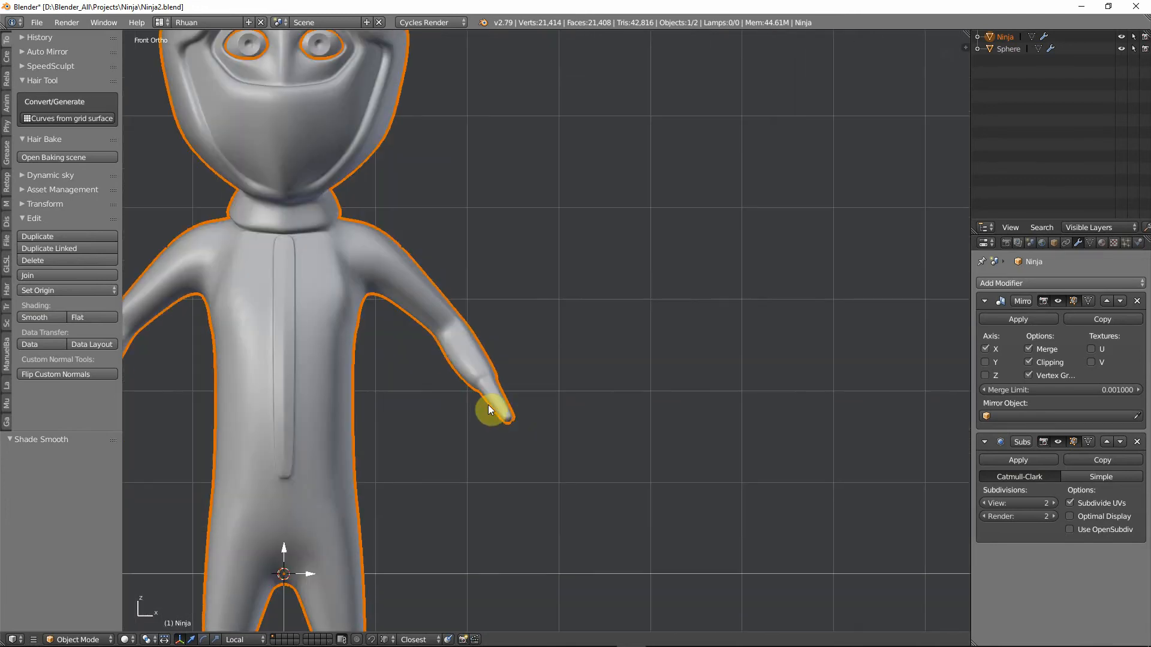
{"action": "key", "text": "Tab"}
{"action": "scroll", "coordinate": [491, 401], "scroll_direction": "up", "scroll_amount": 6}
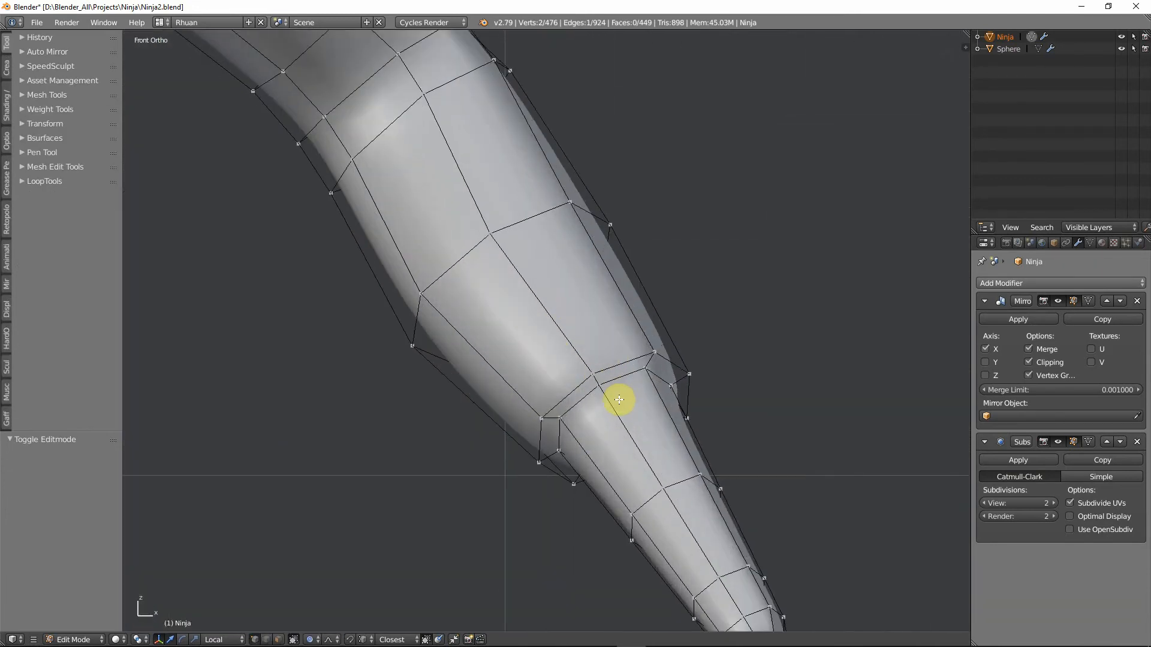
{"action": "key", "text": "ctrl+r"}
{"action": "left_click", "coordinate": [617, 402]}
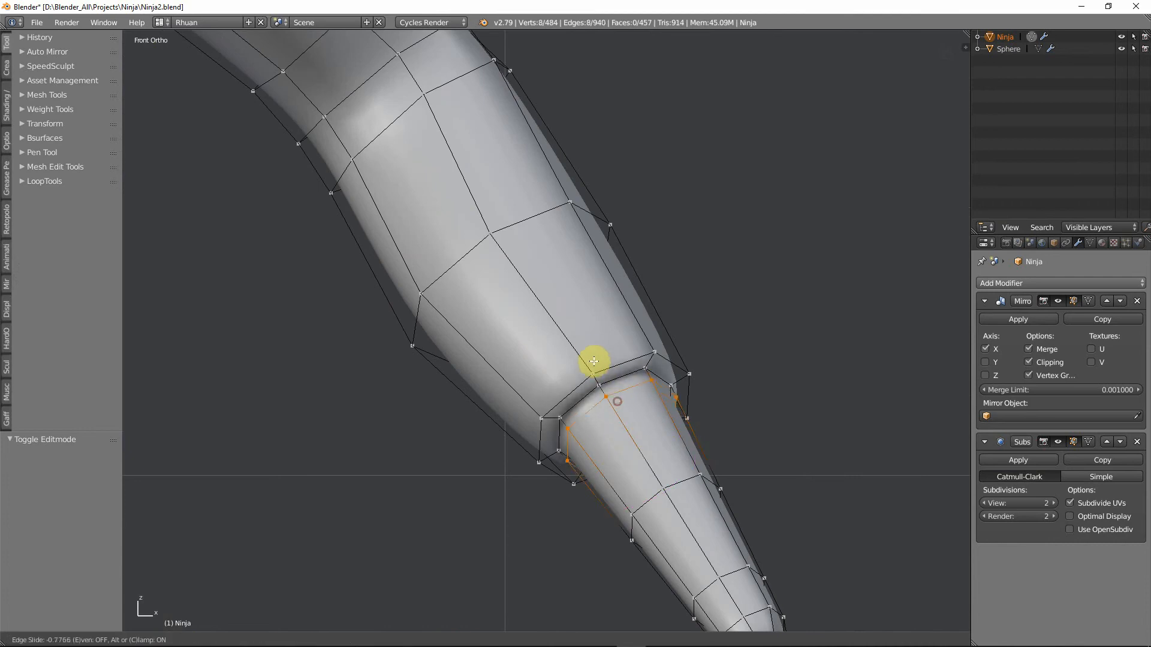
{"action": "left_click", "coordinate": [592, 352]}
{"action": "scroll", "coordinate": [585, 352], "scroll_direction": "down", "scroll_amount": 5}
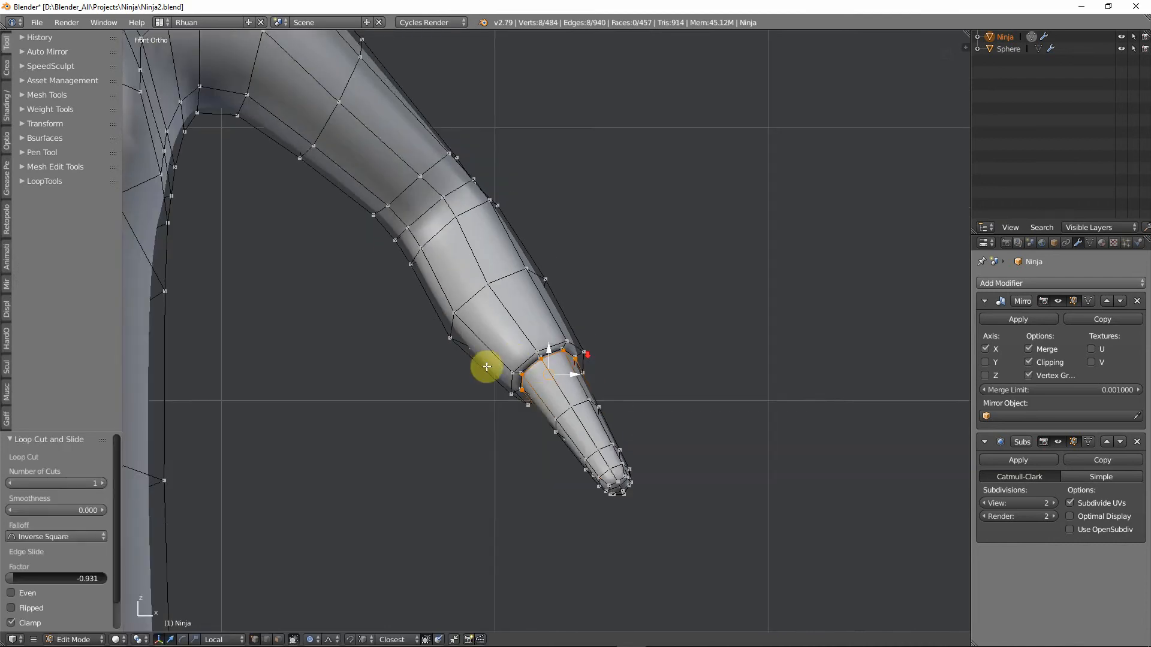
Edge-slide the wrist loop closer to the sleeve cuff by about -0.52 to sharpen the crease.
{"action": "middle_click_drag", "start_coordinate": [484, 367], "coordinate": [663, 352], "text": "shift"}
{"action": "scroll", "coordinate": [750, 403], "scroll_direction": "up", "scroll_amount": 2}
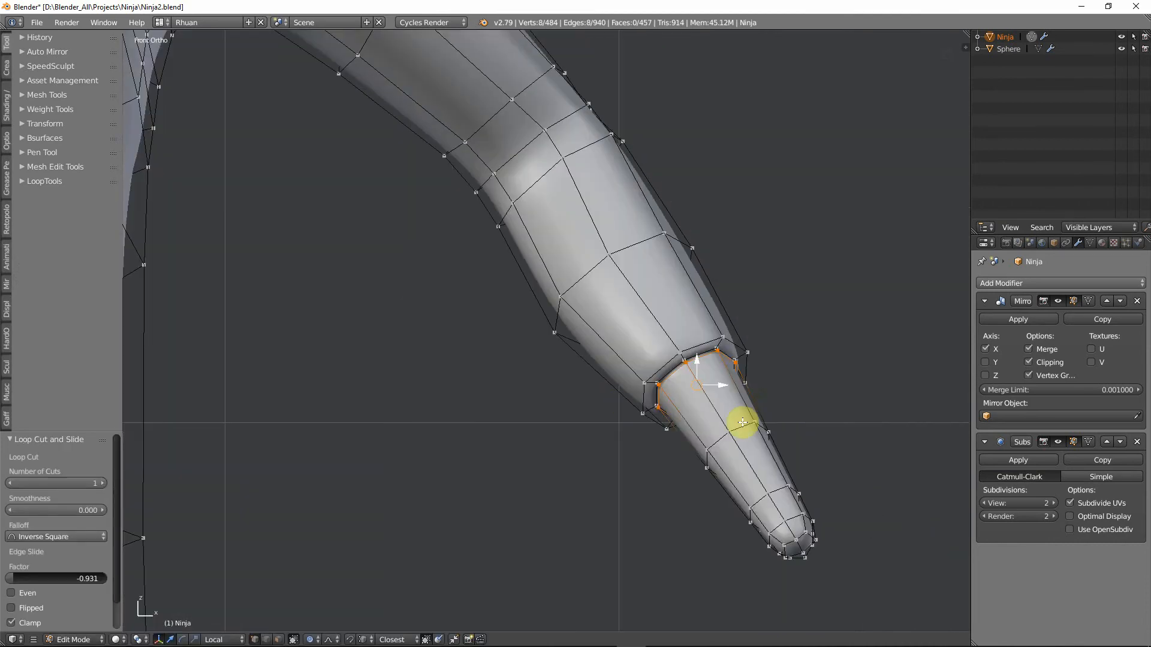
{"action": "key", "text": "g"}
{"action": "key", "text": "g"}
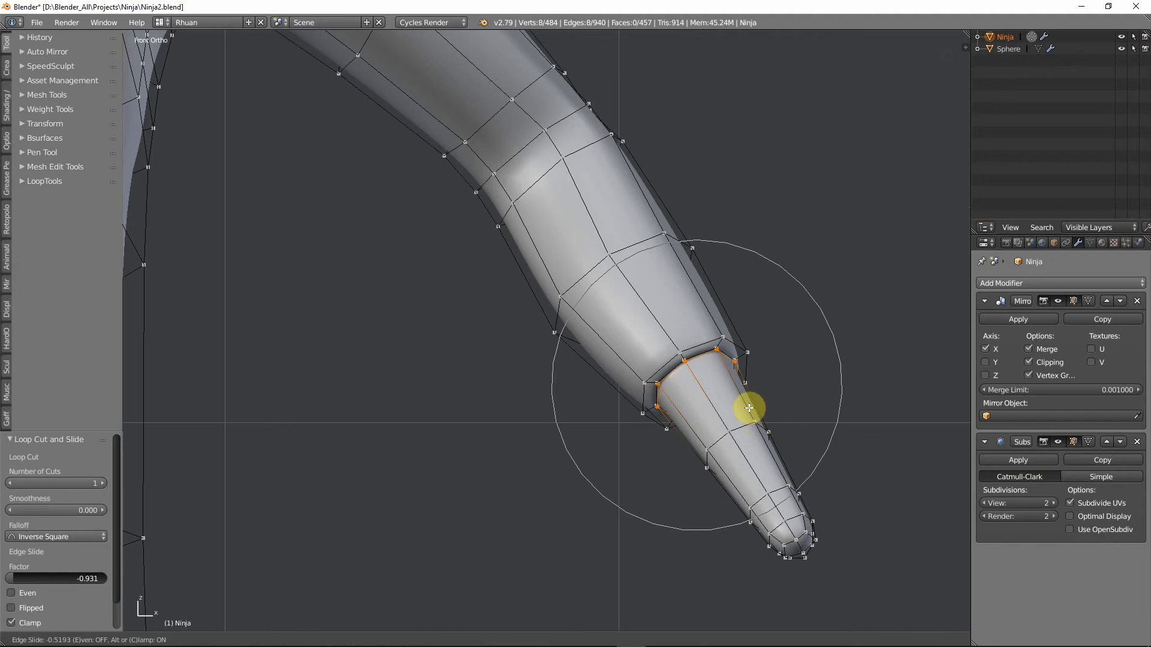
{"action": "left_click", "coordinate": [750, 409]}
{"action": "key", "text": "Tab"}
Add an edge loop in the narrow seam between the collar and the shoulders, with a slide factor of about 0.115.
{"action": "scroll", "coordinate": [704, 398], "scroll_direction": "down", "scroll_amount": 6}
{"action": "middle_click_drag", "start_coordinate": [448, 293], "coordinate": [648, 474], "text": "shift"}
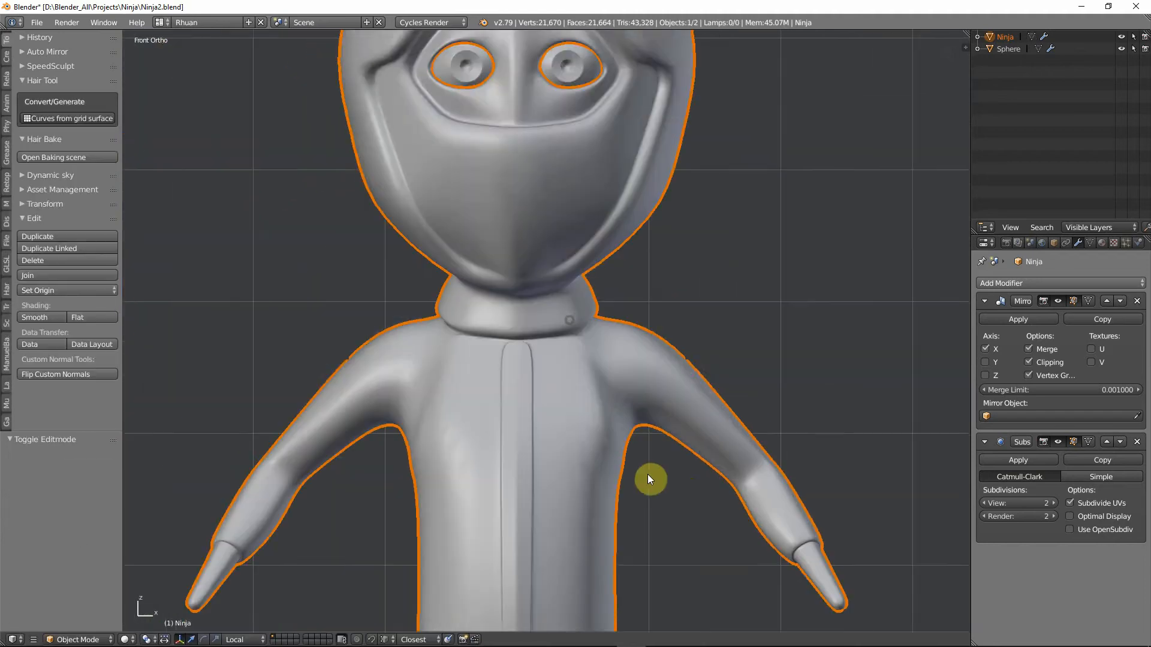
{"action": "scroll", "coordinate": [603, 467], "scroll_direction": "up", "scroll_amount": 3}
{"action": "key", "text": "Tab"}
{"action": "scroll", "coordinate": [585, 369], "scroll_direction": "up", "scroll_amount": 2}
{"action": "middle_click_drag", "start_coordinate": [660, 375], "coordinate": [624, 368]}
{"action": "scroll", "coordinate": [665, 363], "scroll_direction": "up", "scroll_amount": 1}
{"action": "middle_click_drag", "start_coordinate": [707, 357], "coordinate": [624, 361]}
{"action": "middle_click_drag", "start_coordinate": [623, 361], "coordinate": [386, 378], "text": "shift"}
{"action": "scroll", "coordinate": [385, 377], "scroll_direction": "up", "scroll_amount": 3}
{"action": "key", "text": "ctrl+r"}
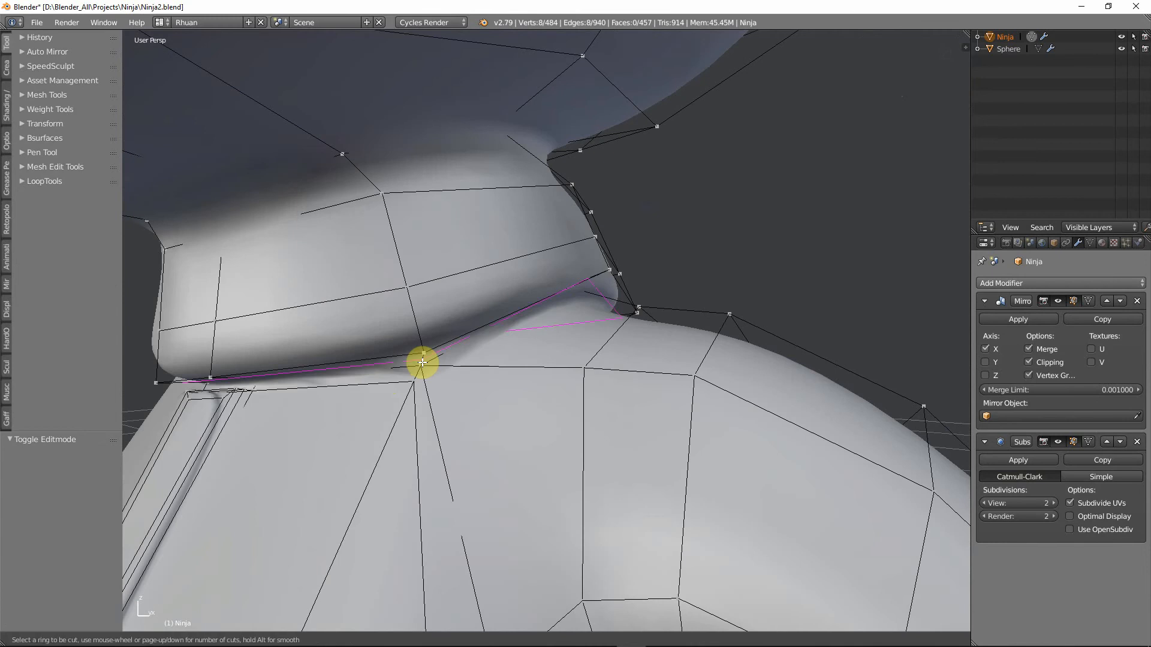
{"action": "left_click", "coordinate": [423, 362]}
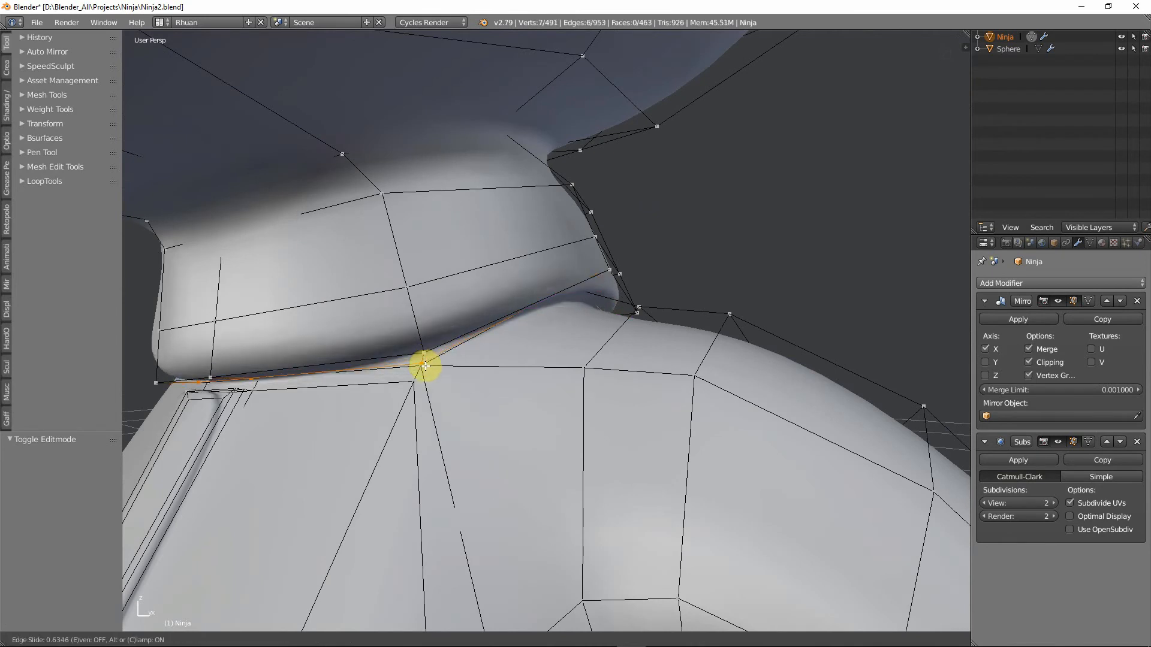
{"action": "left_click", "coordinate": [425, 364]}
Pull the new seam loop between collar and shoulders inward with Shrink/Fatten by about 0.009, with proportional editing disabled.
{"action": "key", "text": "alt+s"}
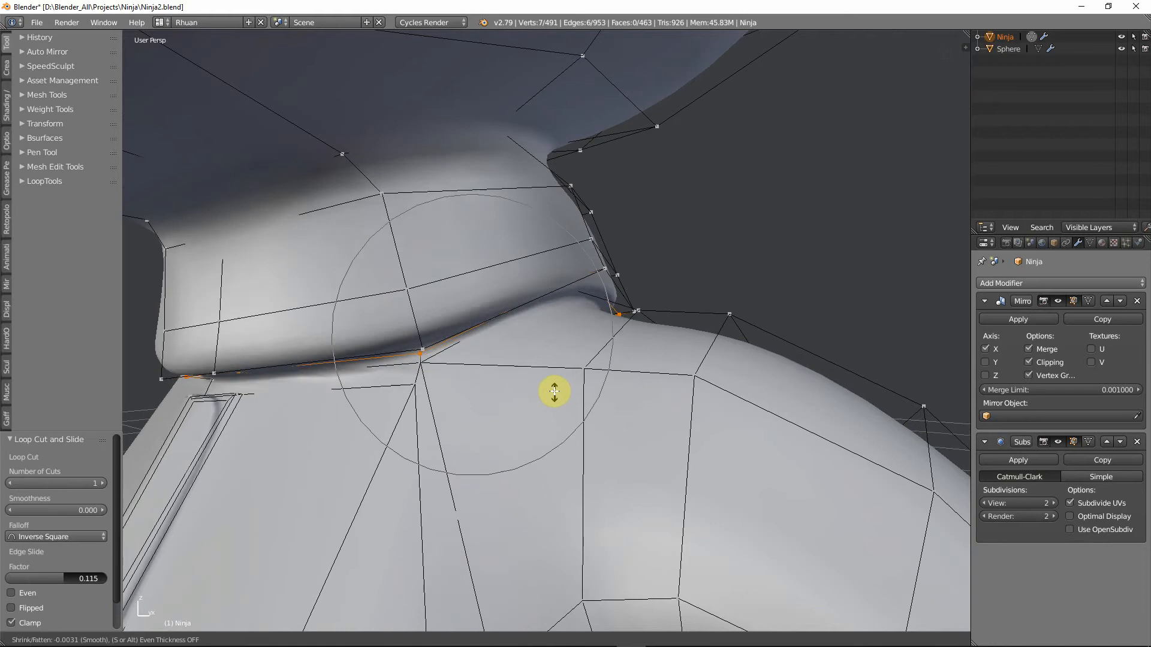
{"action": "left_click", "coordinate": [553, 390]}
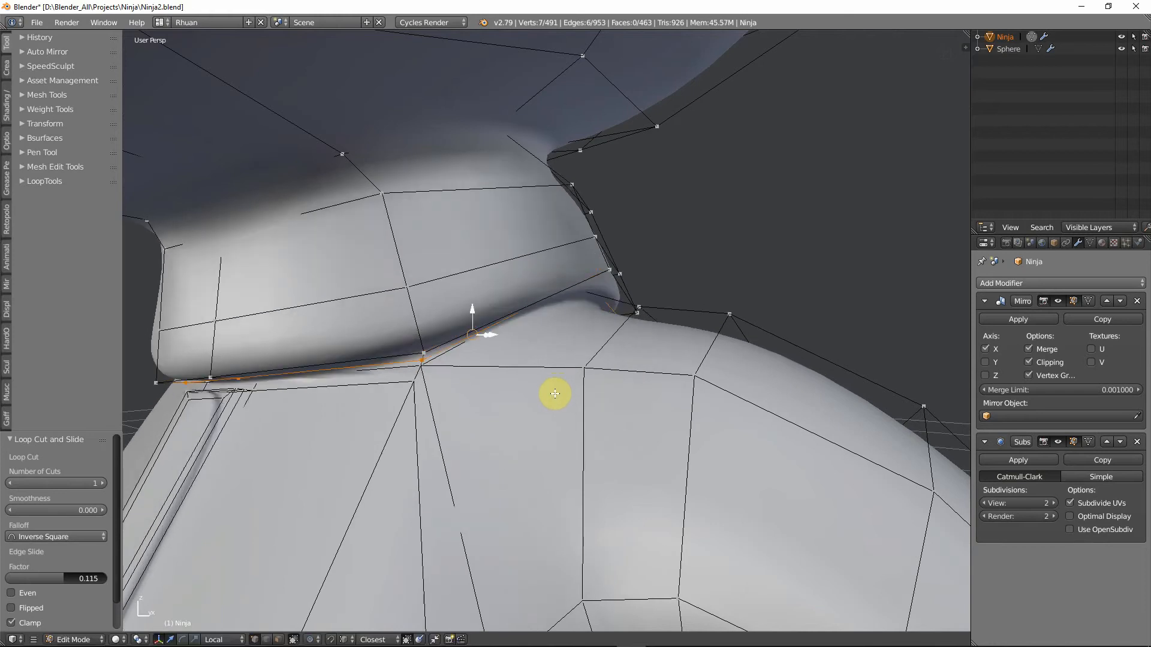
{"action": "key", "text": "alt+s"}
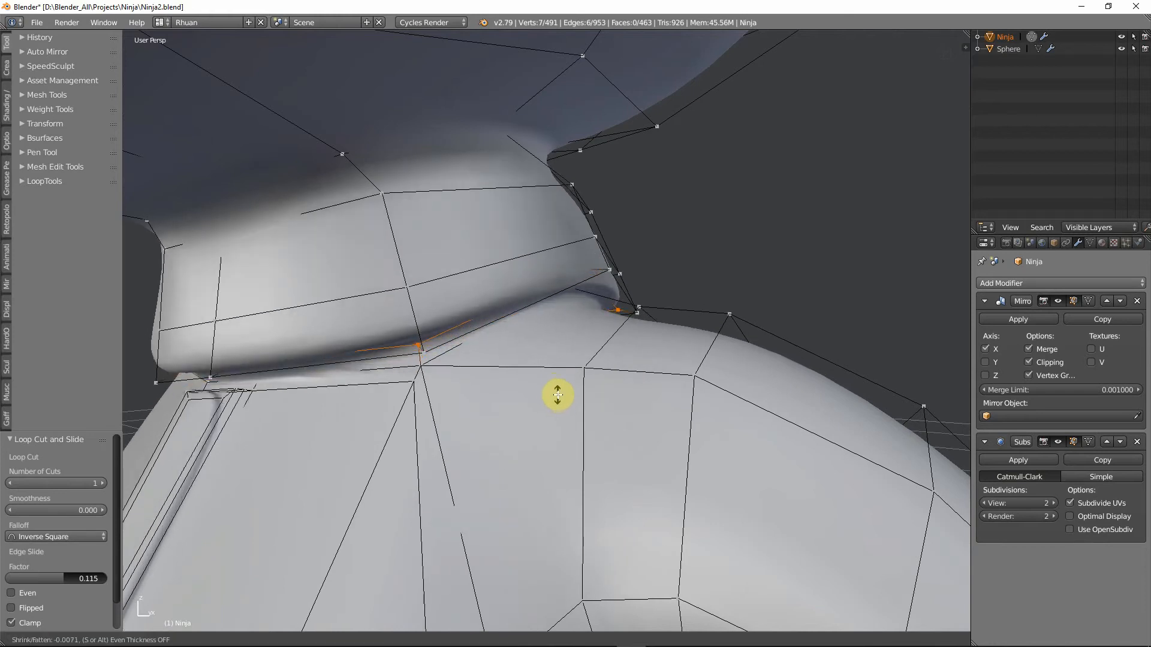
{"action": "left_click", "coordinate": [558, 394]}
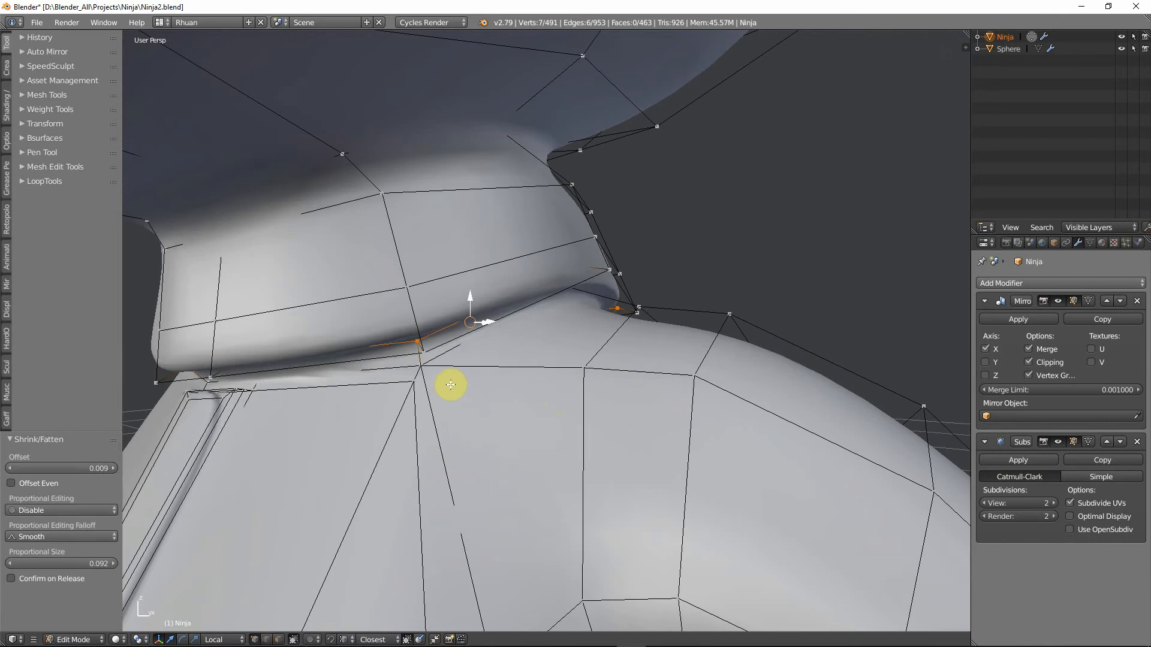
Select the two front vertices on the collar's lower edge, at the centre of the chest.
{"action": "middle_click_drag", "start_coordinate": [275, 439], "coordinate": [516, 405]}
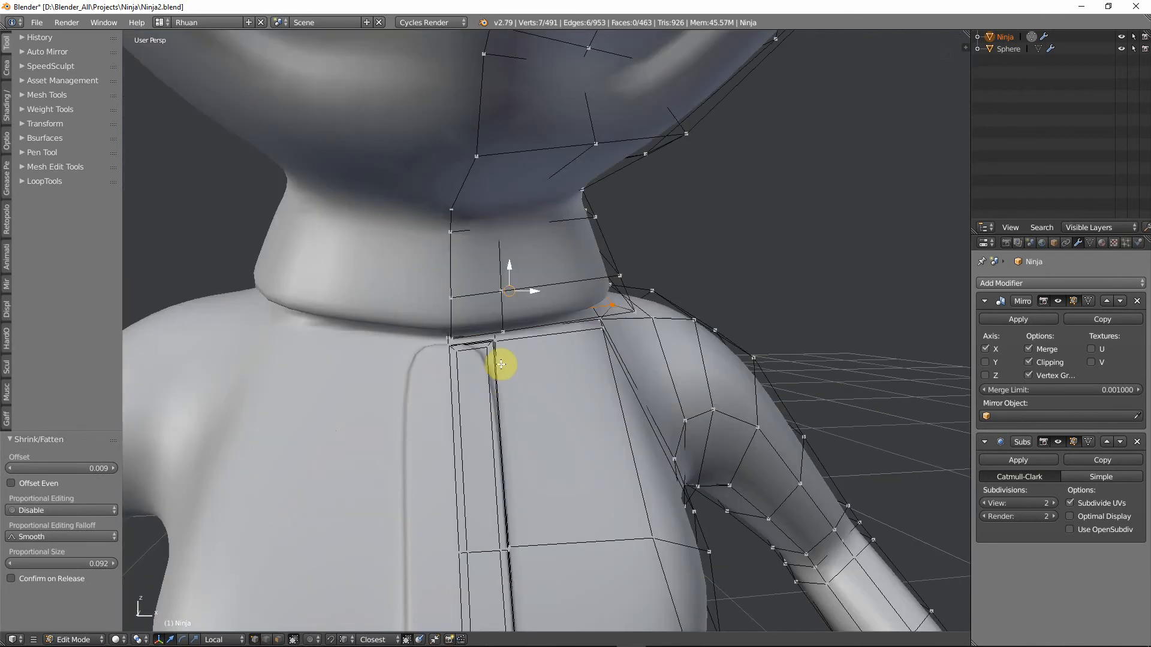
{"action": "right_click", "coordinate": [506, 333]}
{"action": "middle_click_drag", "start_coordinate": [513, 354], "coordinate": [628, 373]}
{"action": "right_click", "coordinate": [567, 348], "text": "shift"}
{"action": "key", "text": "g"}
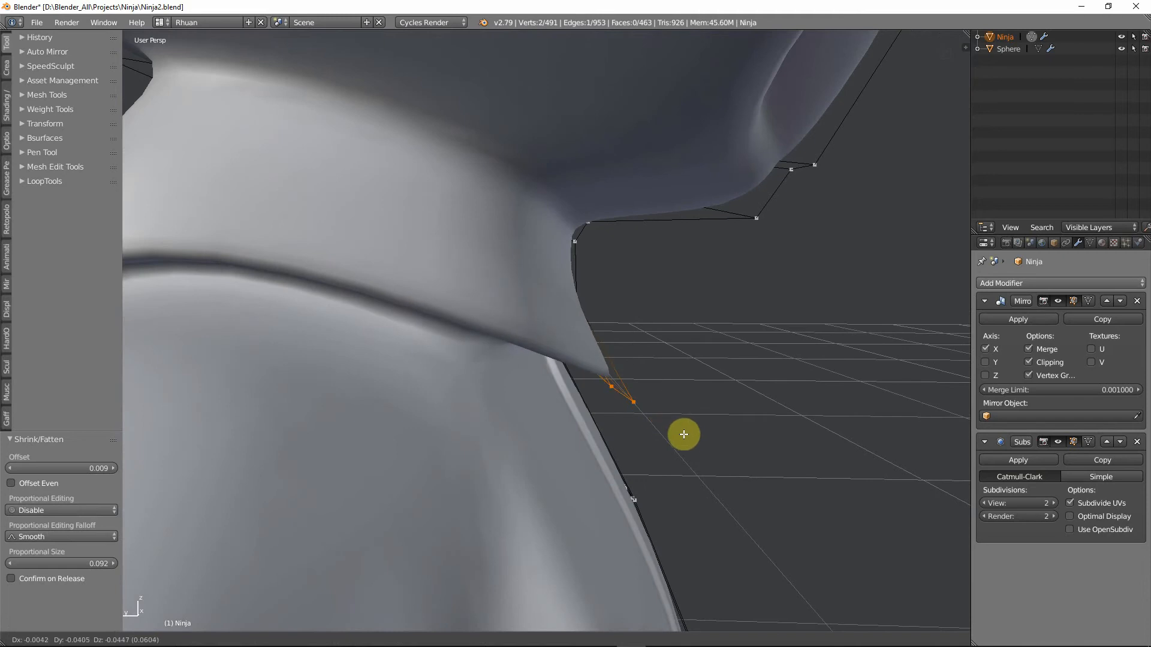
{"action": "left_click", "coordinate": [690, 457]}
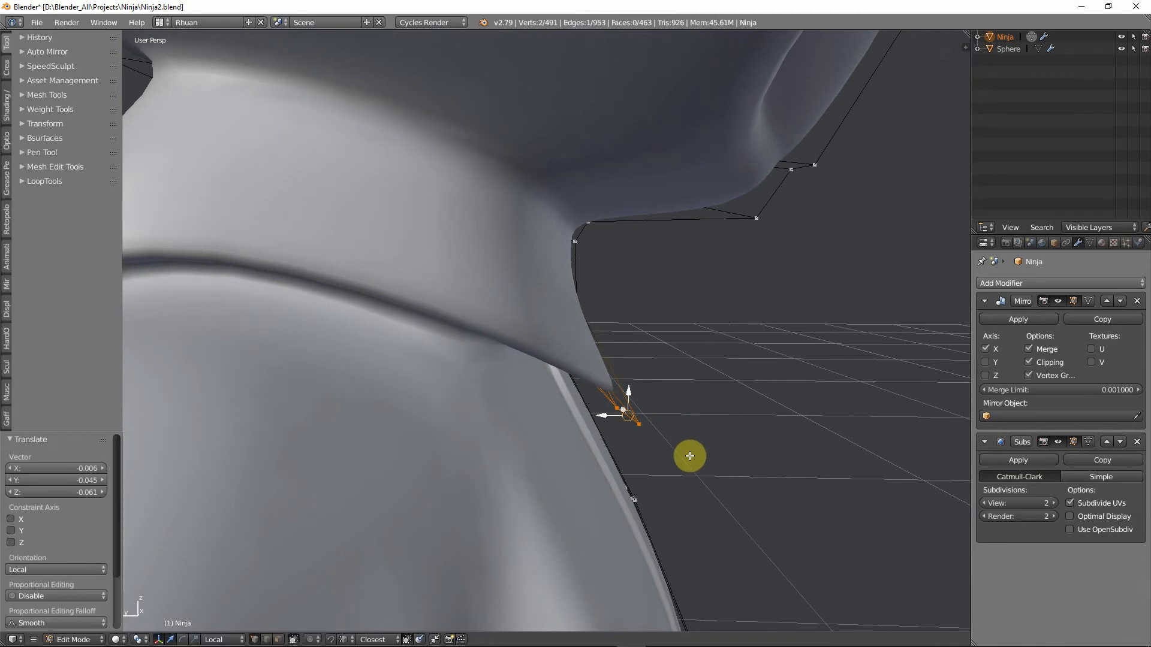
{"action": "key", "text": "ctrl+z"}
{"action": "key", "text": "o"}
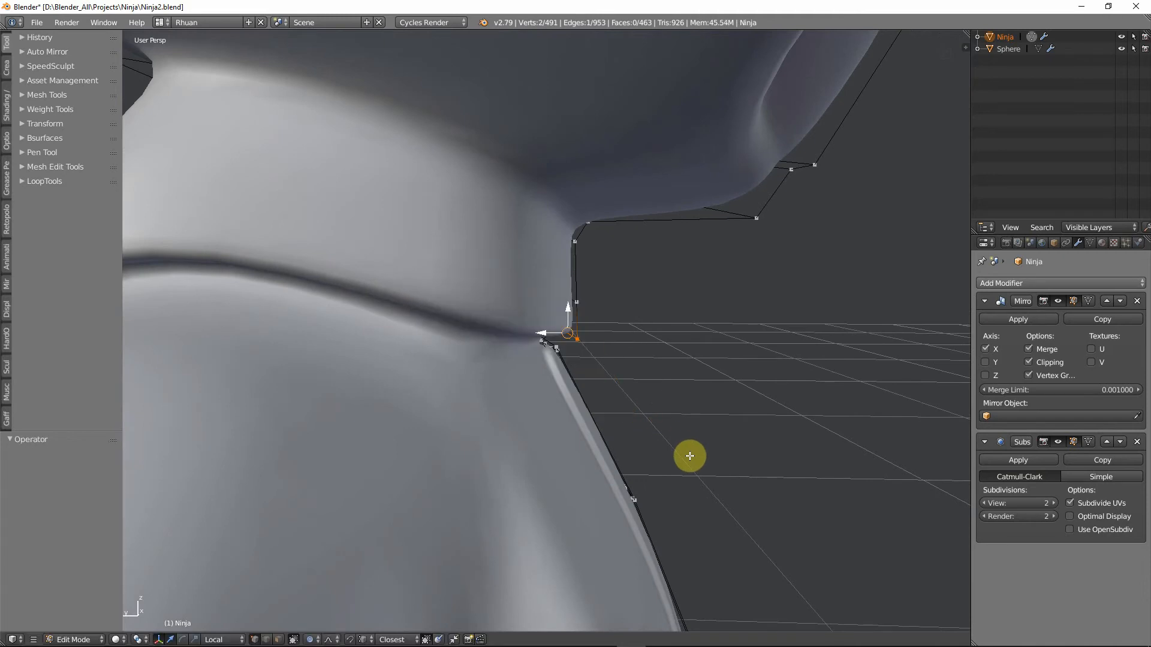
{"action": "key", "text": "g"}
{"action": "scroll", "coordinate": [707, 465], "scroll_direction": "down", "scroll_amount": 3}
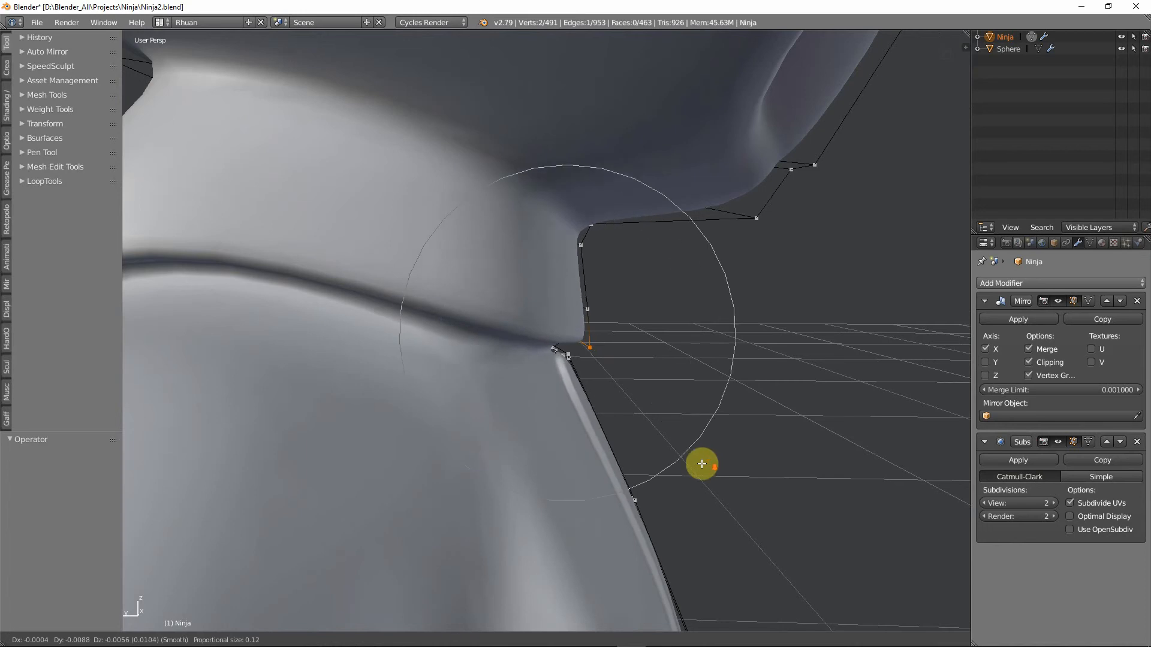
{"action": "scroll", "coordinate": [702, 463], "scroll_direction": "up", "scroll_amount": 5}
{"action": "scroll", "coordinate": [708, 471], "scroll_direction": "up", "scroll_amount": 3}
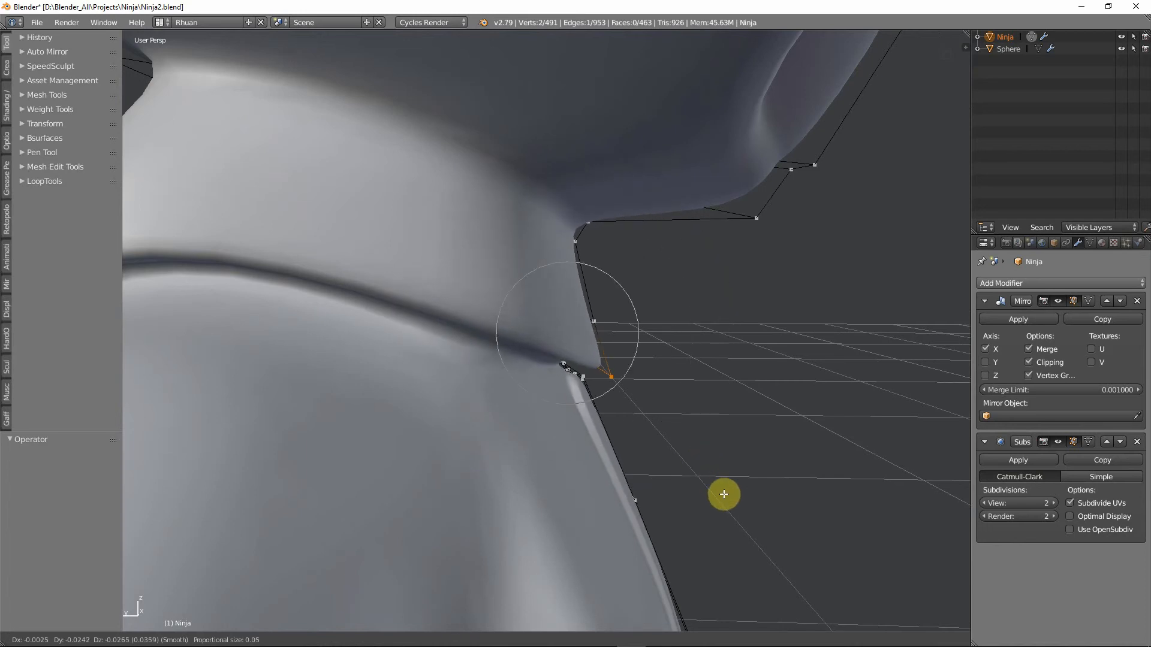
{"action": "right_click", "coordinate": [729, 498]}
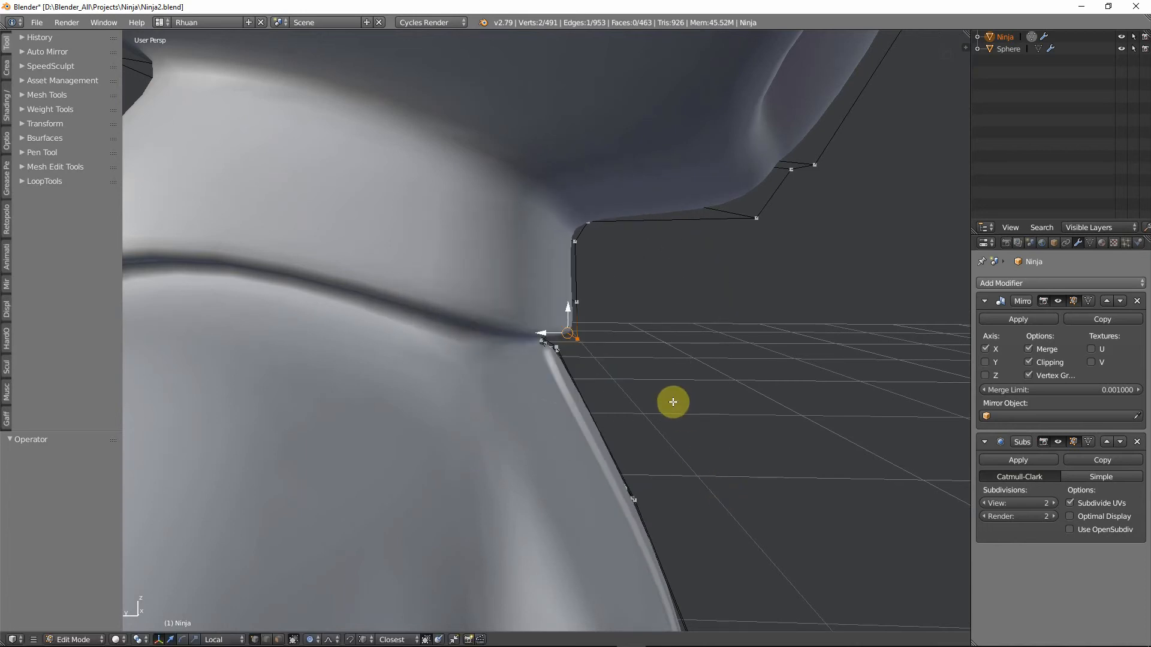
{"action": "left_click", "coordinate": [311, 639]}
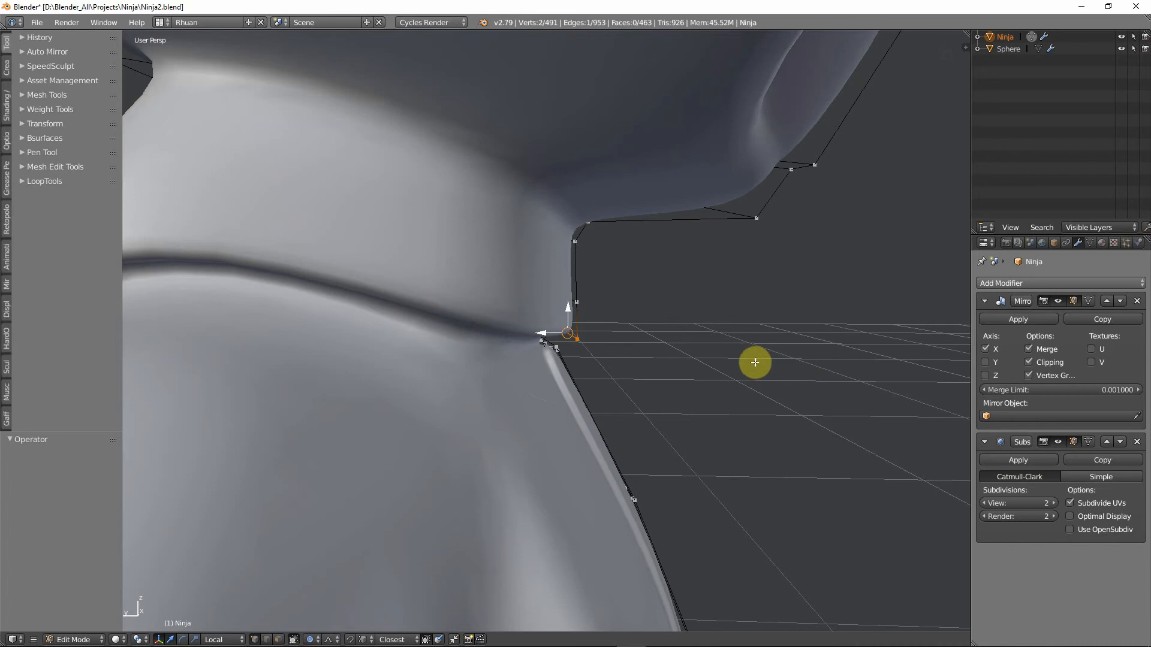
{"action": "key", "text": "o"}
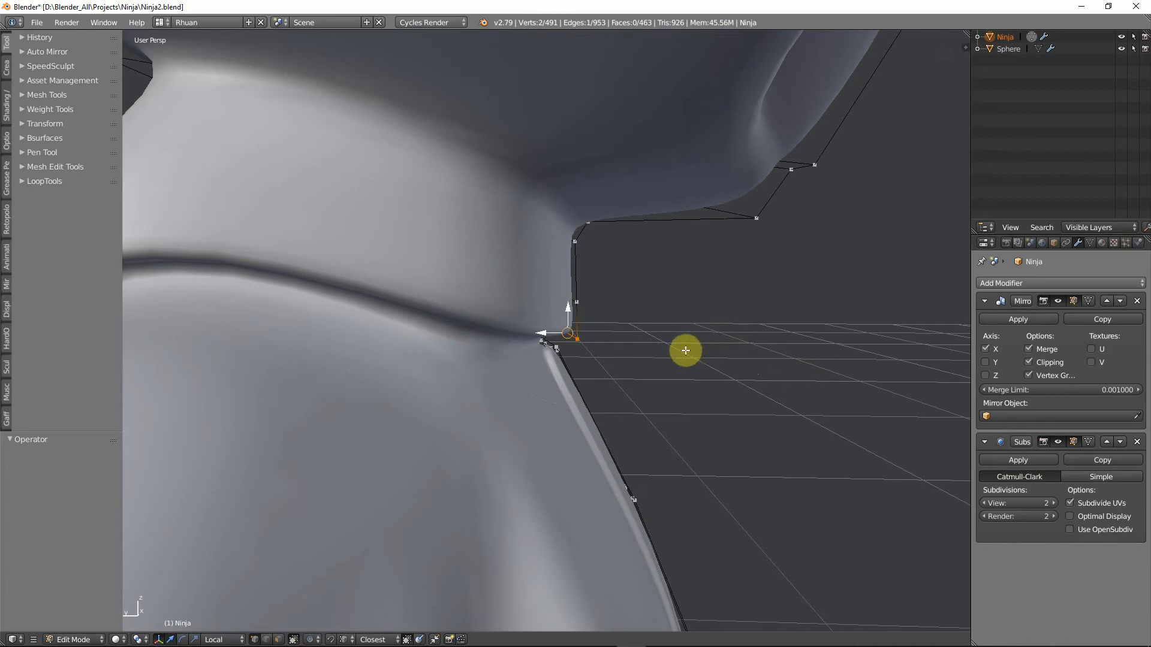
Move the two front collar-edge vertices down and forward by about -0.005 X, -0.027 Y and -0.046 Z without proportional editing.
{"action": "key", "text": "g"}
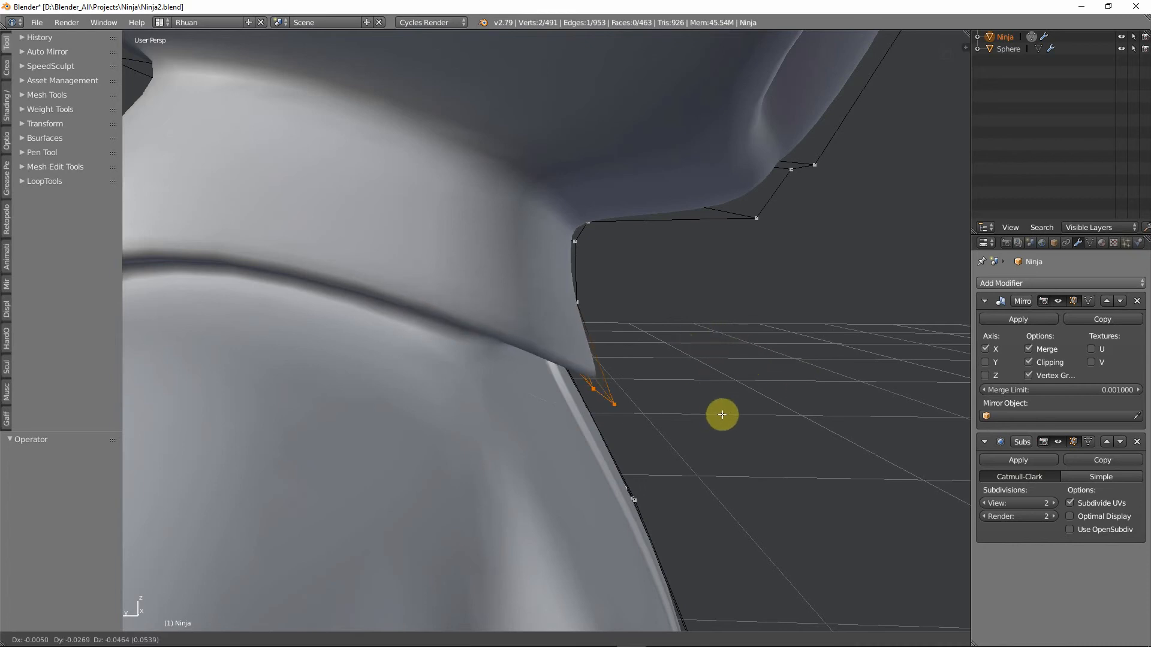
{"action": "left_click", "coordinate": [723, 414]}
{"action": "scroll", "coordinate": [668, 424], "scroll_direction": "down", "scroll_amount": 5}
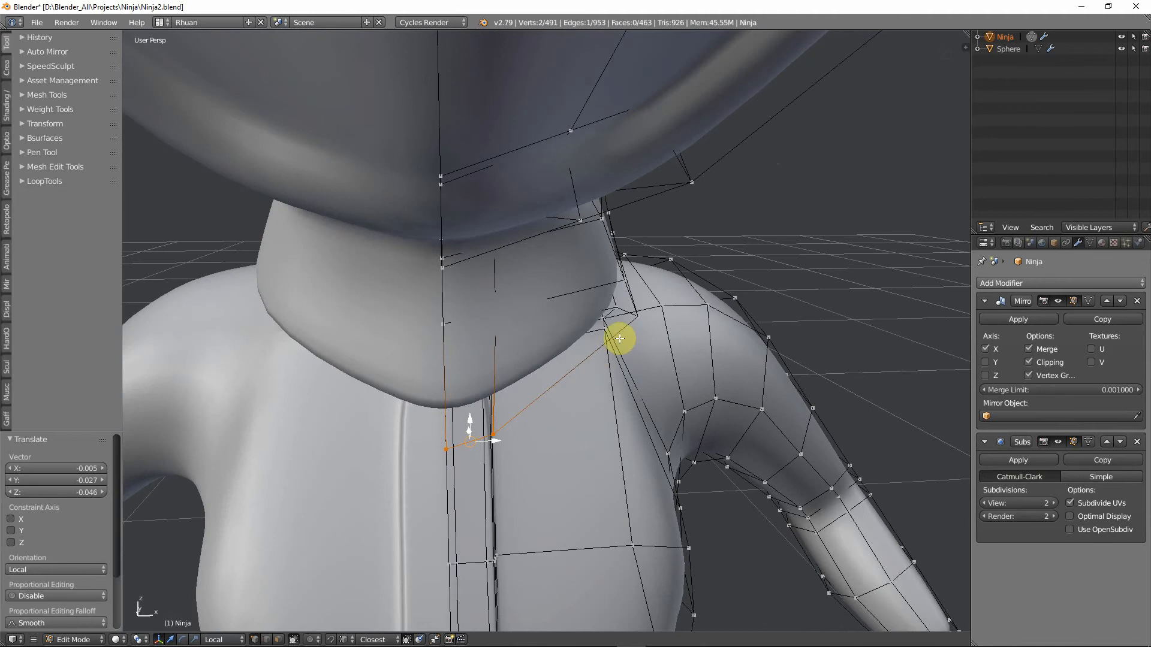
Move the collar's lower-edge vertex above the shoulder outward and down by about 0.009 X, -0.005 Y and -0.014 Z.
{"action": "right_click", "coordinate": [636, 317]}
{"action": "middle_click_drag", "start_coordinate": [637, 356], "coordinate": [573, 401]}
{"action": "key", "text": "g"}
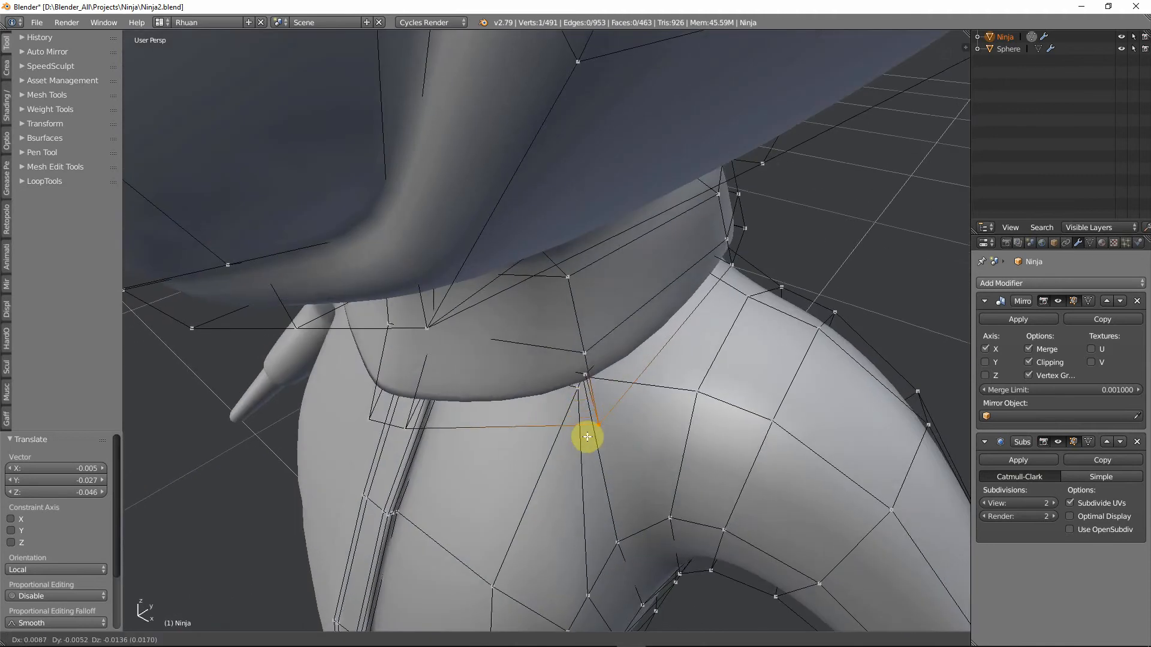
{"action": "left_click", "coordinate": [587, 437]}
Pull the centre vertex of the collar's lower edge at the back down by about 0.089 and outward by about 0.022.
{"action": "middle_click_drag", "start_coordinate": [593, 503], "coordinate": [530, 369]}
{"action": "scroll", "coordinate": [534, 376], "scroll_direction": "up", "scroll_amount": 4}
{"action": "scroll", "coordinate": [535, 376], "scroll_direction": "down", "scroll_amount": 3}
{"action": "right_click", "coordinate": [517, 354]}
{"action": "scroll", "coordinate": [519, 357], "scroll_direction": "down", "scroll_amount": 5}
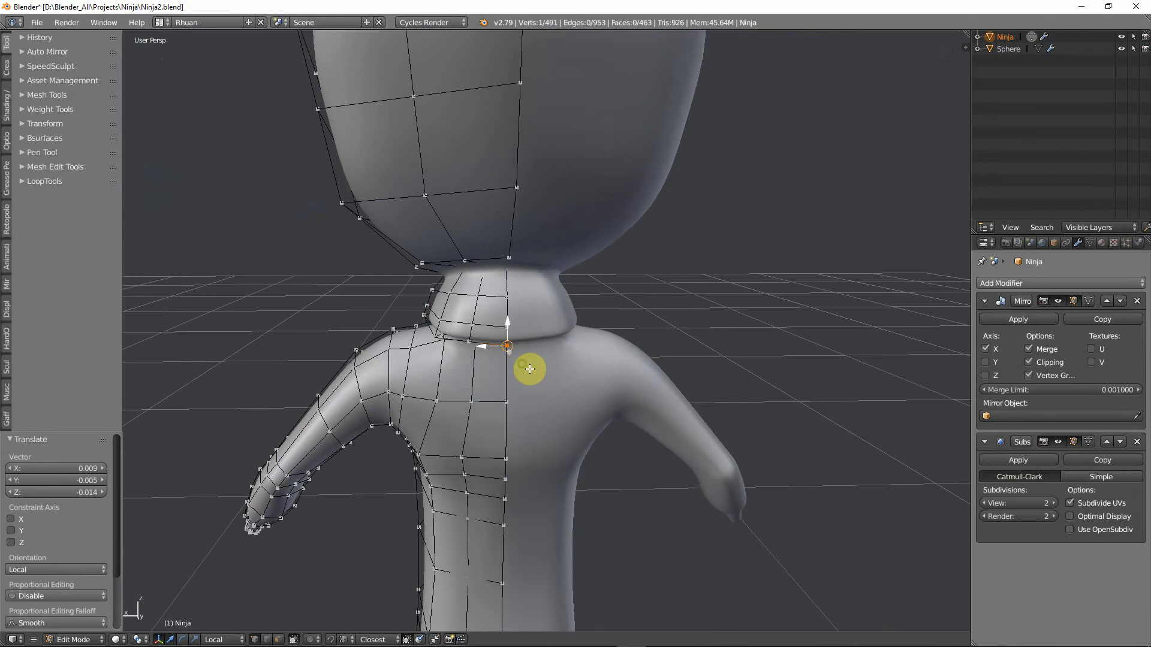
{"action": "key", "text": "g"}
{"action": "left_click", "coordinate": [527, 418]}
Lower the neighbouring back collar-edge vertex by about 0.062, and lower the back centre vertex by about 0.050 more to deepen the point.
{"action": "right_click", "coordinate": [467, 340]}
{"action": "key", "text": "g"}
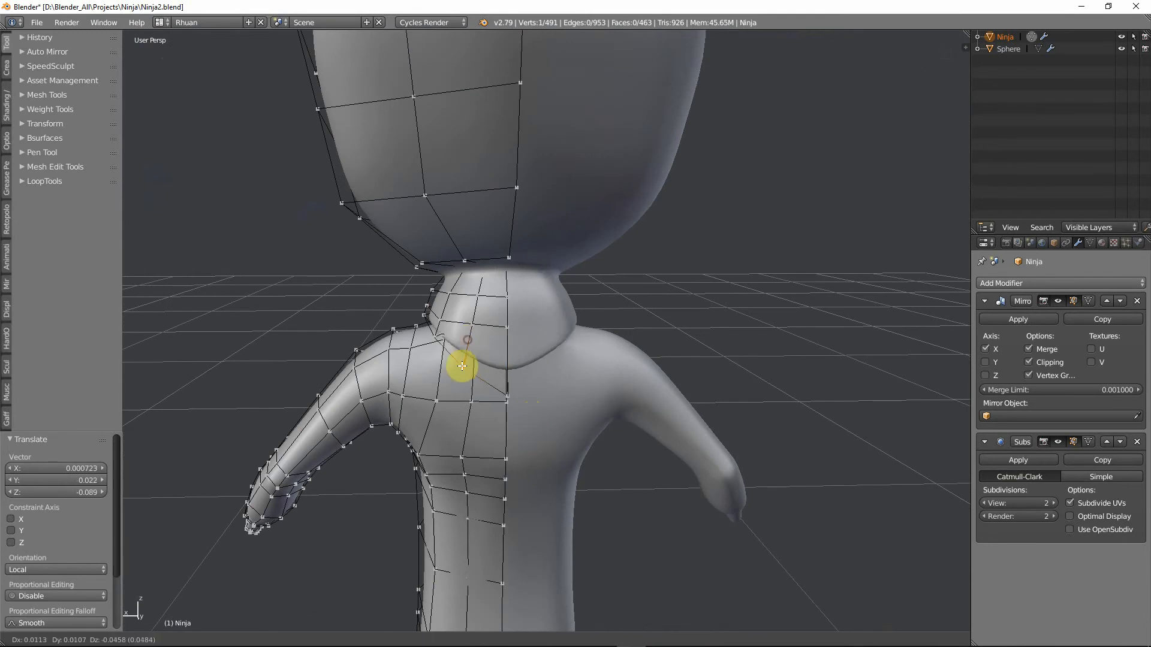
{"action": "left_click", "coordinate": [463, 378]}
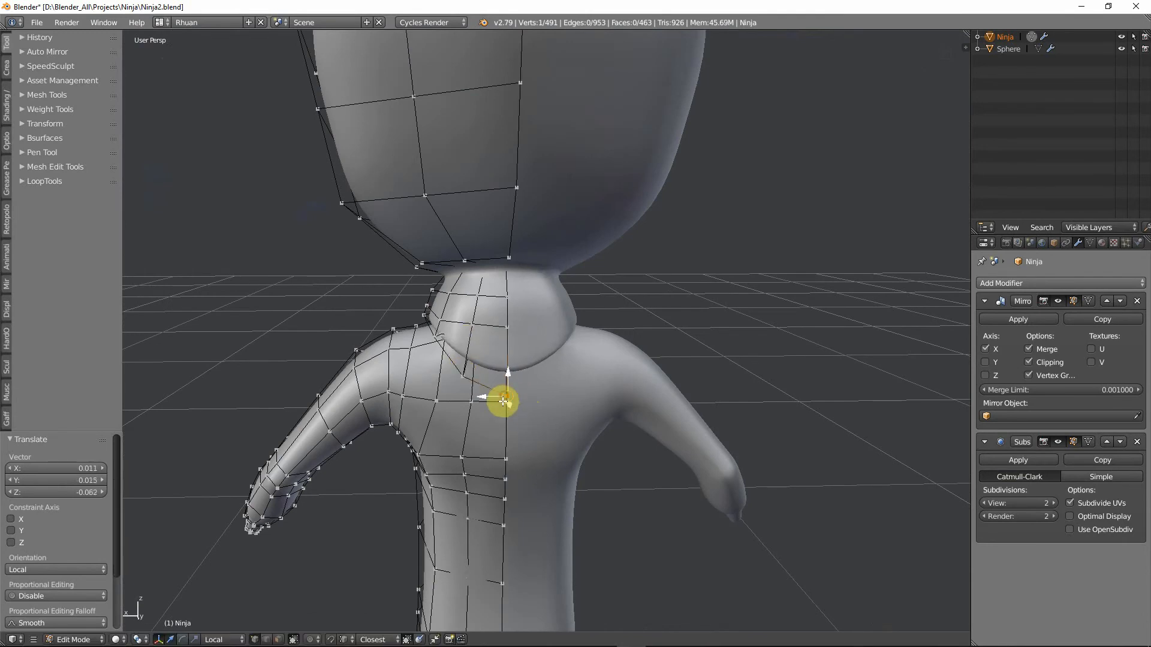
{"action": "key", "text": "g"}
{"action": "left_click", "coordinate": [495, 427]}
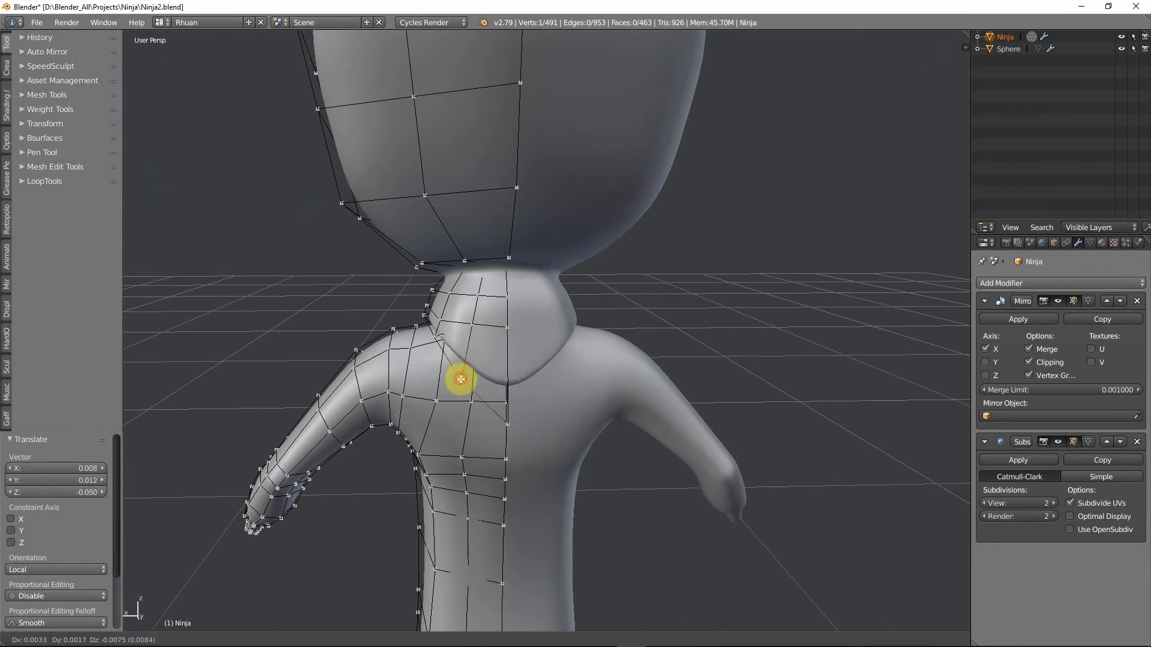
Vertex-slide the back collar's middle-row centre vertex down with a factor of about 0.148, and slide its neighbour slightly down too.
{"action": "right_click", "coordinate": [504, 327]}
{"action": "key", "text": "shift+v"}
{"action": "left_click", "coordinate": [483, 337]}
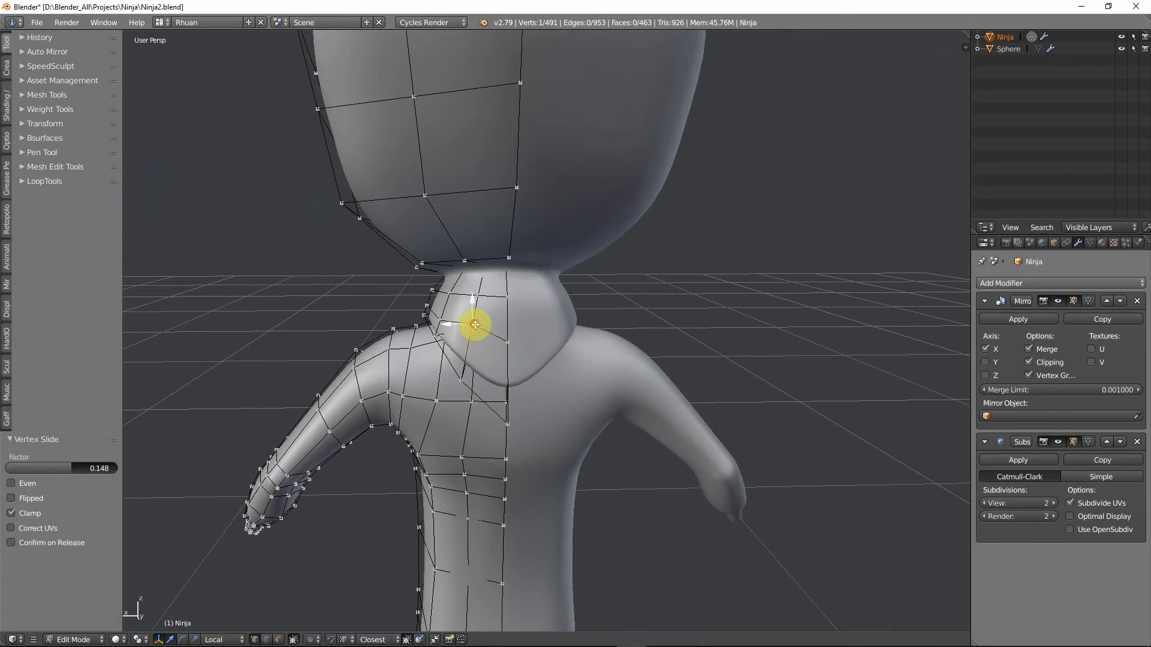
{"action": "key", "text": "shift+v"}
{"action": "left_click", "coordinate": [475, 331]}
Leave Edit Mode, deselect everything and examine the smoothed ninja and its reshaped collar from several angles.
{"action": "scroll", "coordinate": [478, 335], "scroll_direction": "down", "scroll_amount": 4}
{"action": "middle_click_drag", "start_coordinate": [480, 382], "coordinate": [597, 388]}
{"action": "key", "text": "Tab"}
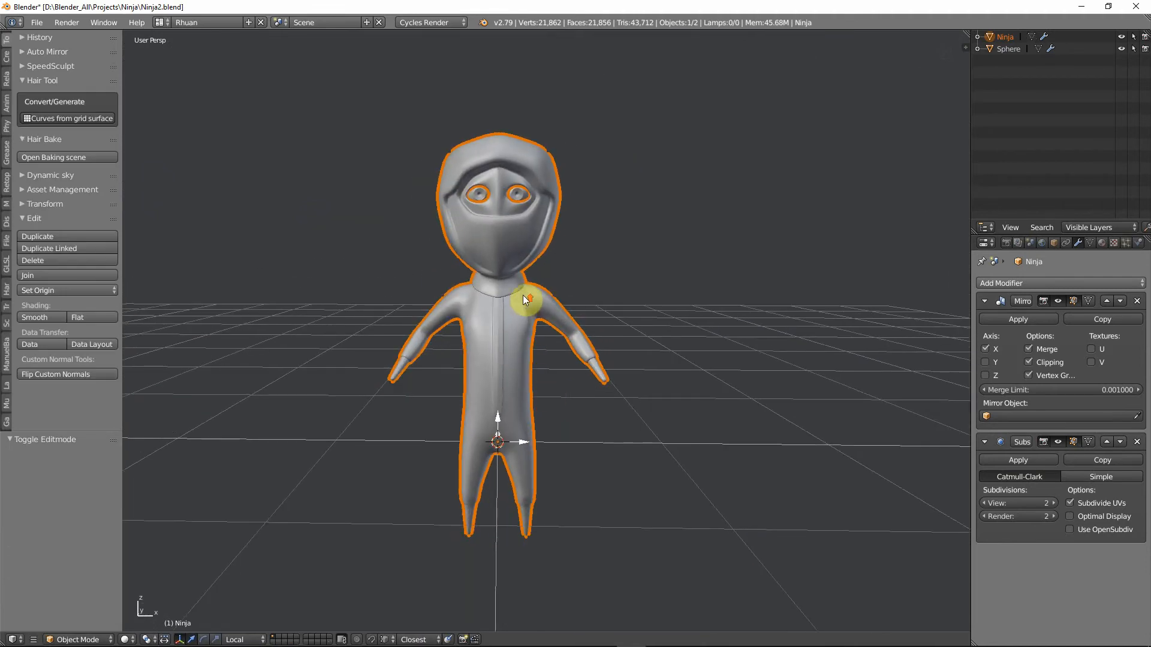
{"action": "scroll", "coordinate": [531, 300], "scroll_direction": "up", "scroll_amount": 3}
{"action": "middle_click_drag", "start_coordinate": [540, 314], "coordinate": [505, 294]}
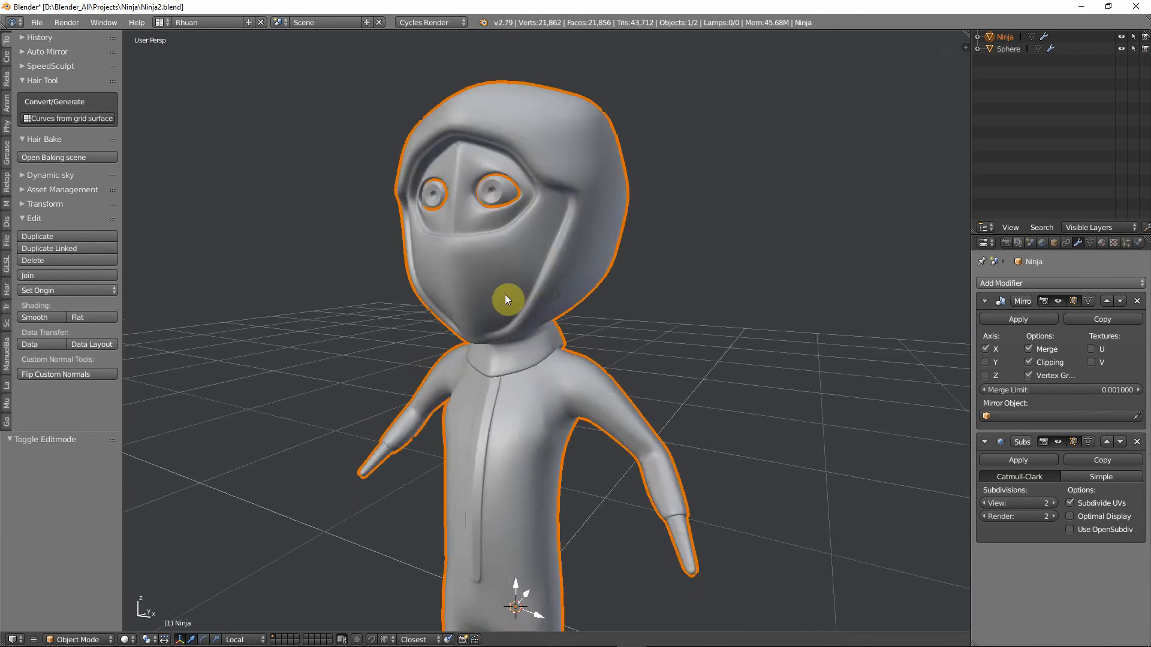
{"action": "scroll", "coordinate": [503, 302], "scroll_direction": "down", "scroll_amount": 3}
{"action": "key", "text": "a"}
{"action": "scroll", "coordinate": [516, 372], "scroll_direction": "down", "scroll_amount": 3}
{"action": "middle_click_drag", "start_coordinate": [524, 391], "coordinate": [576, 388]}
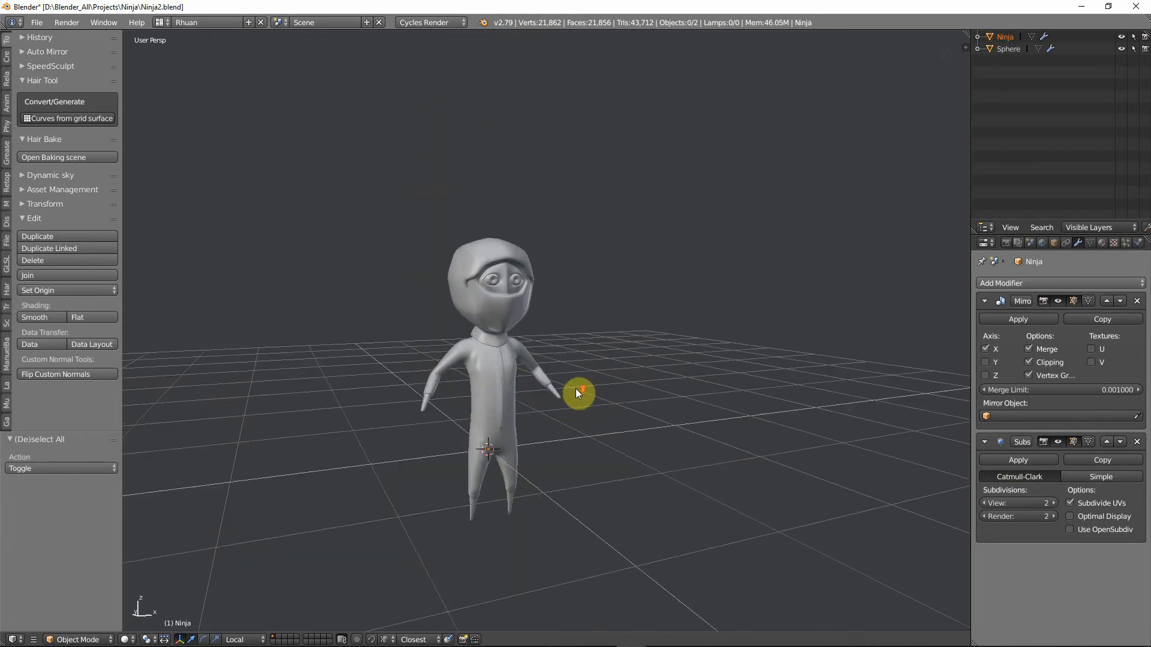
{"action": "scroll", "coordinate": [576, 389], "scroll_direction": "up", "scroll_amount": 3}
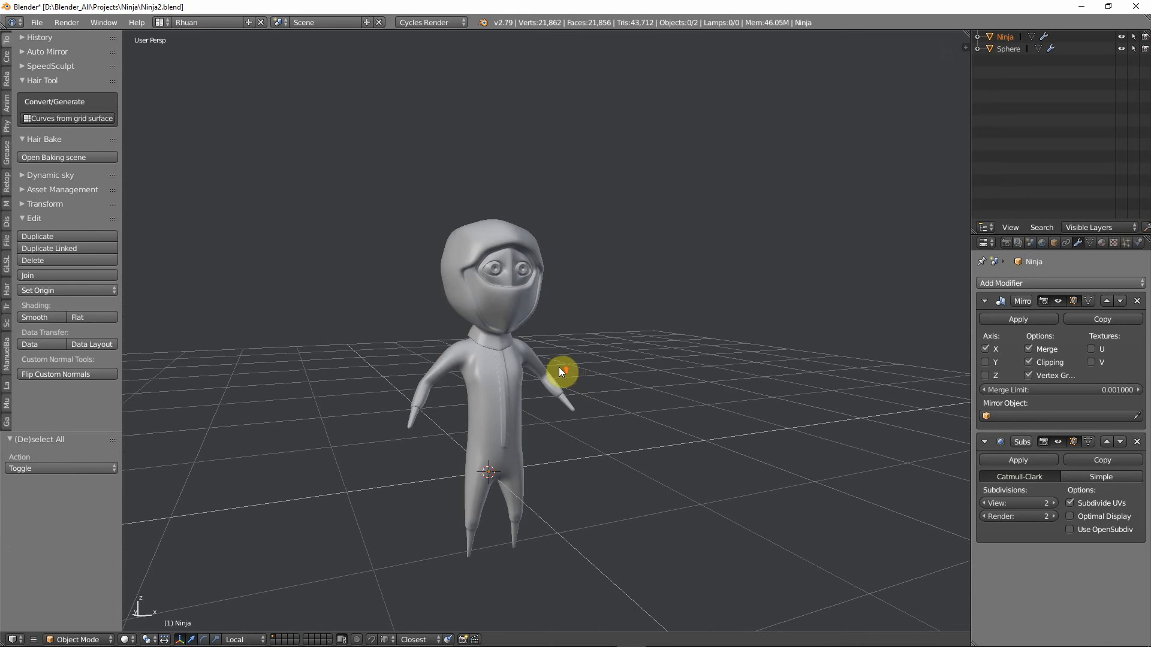
{"action": "scroll", "coordinate": [559, 367], "scroll_direction": "up", "scroll_amount": 5}
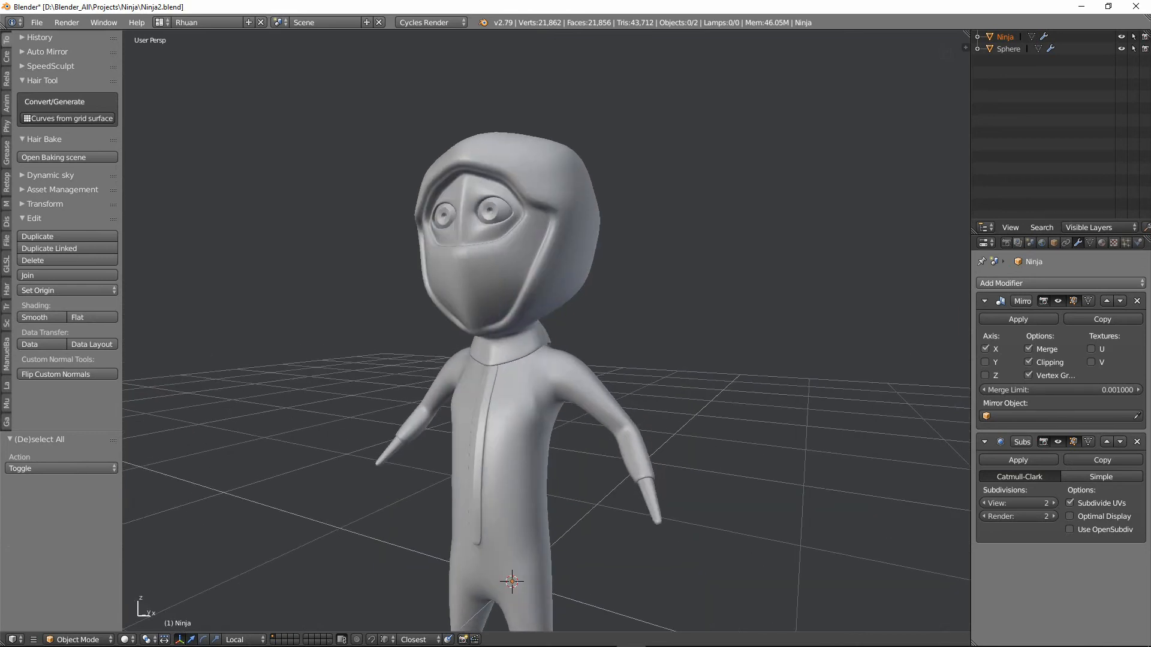
{"action": "middle_click_drag", "start_coordinate": [383, 339], "coordinate": [581, 365]}
{"action": "scroll", "coordinate": [566, 355], "scroll_direction": "up", "scroll_amount": 3}
Add an edge loop in the groove between hood opening and face mask with a slide factor of about -0.345, and shrink it inward.
{"action": "key", "text": "Tab"}
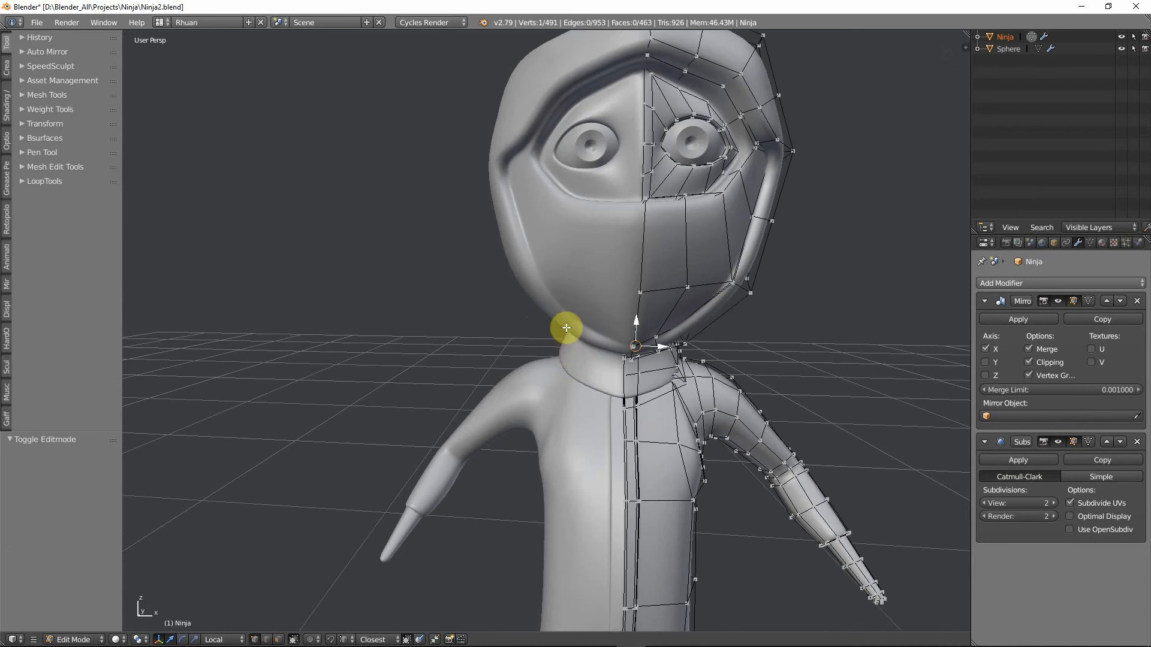
{"action": "scroll", "coordinate": [677, 267], "scroll_direction": "up", "scroll_amount": 2}
{"action": "middle_click_drag", "start_coordinate": [678, 268], "coordinate": [655, 296]}
{"action": "scroll", "coordinate": [674, 249], "scroll_direction": "up", "scroll_amount": 1}
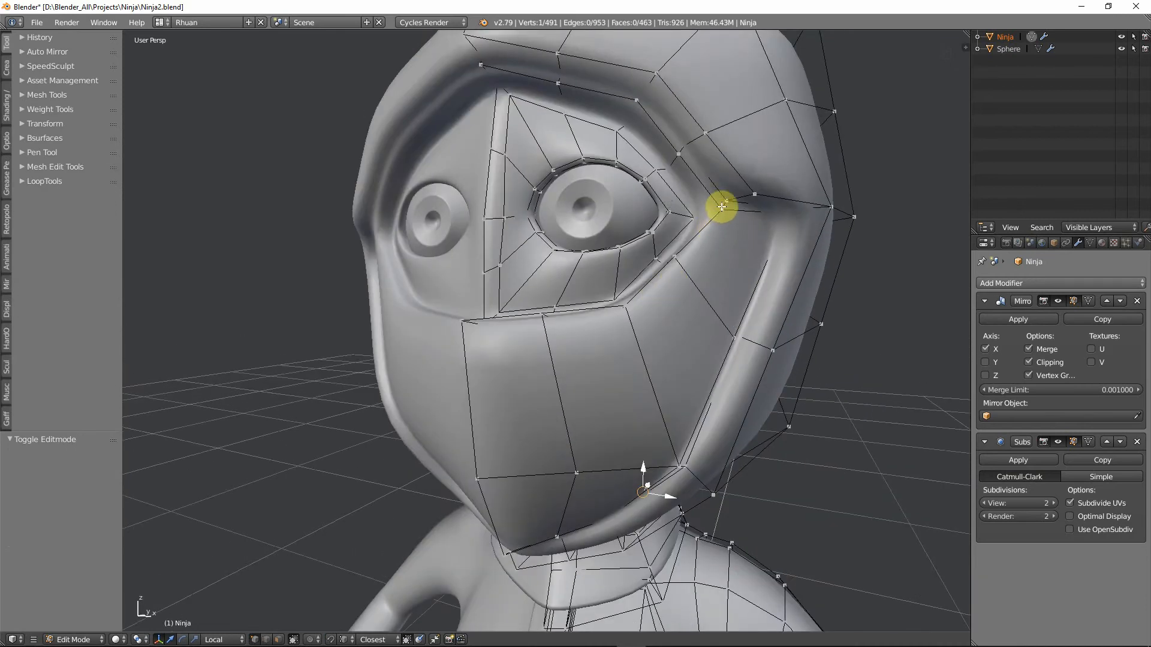
{"action": "key", "text": "ctrl+r"}
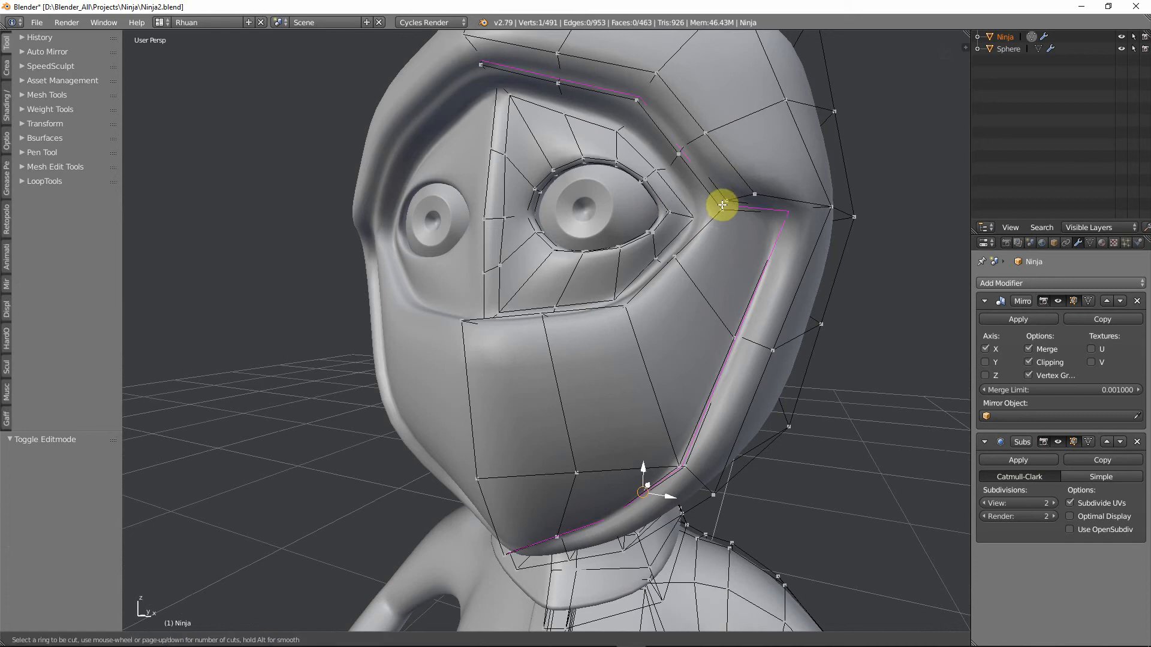
{"action": "left_click", "coordinate": [722, 205]}
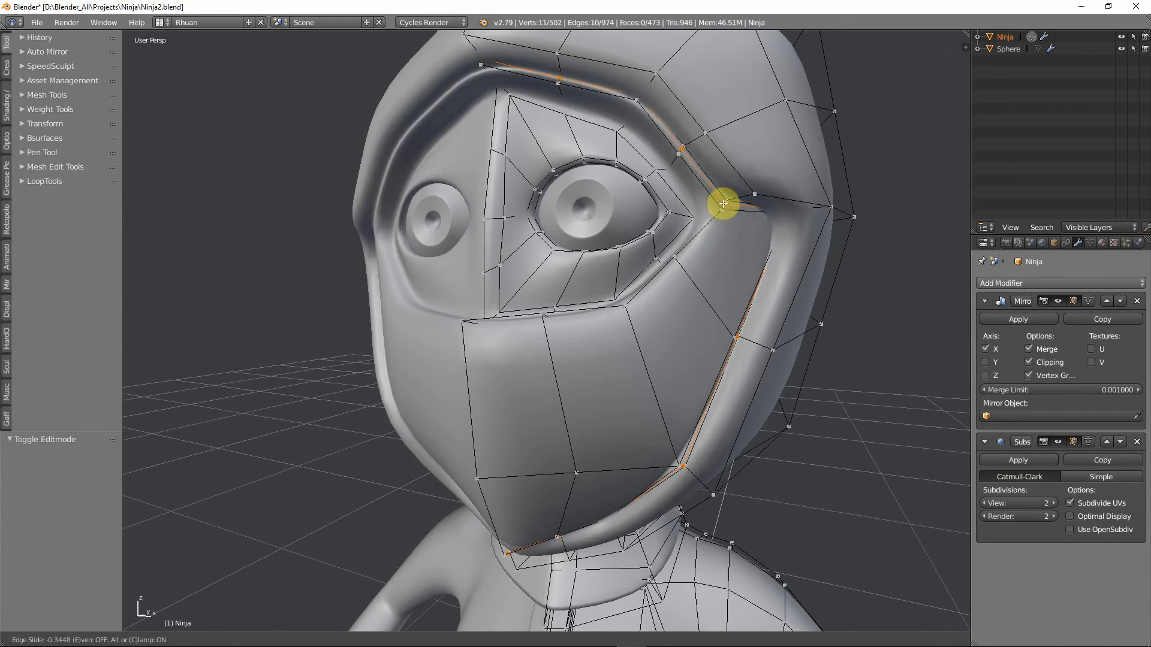
{"action": "left_click", "coordinate": [724, 204]}
{"action": "key", "text": "alt+s"}
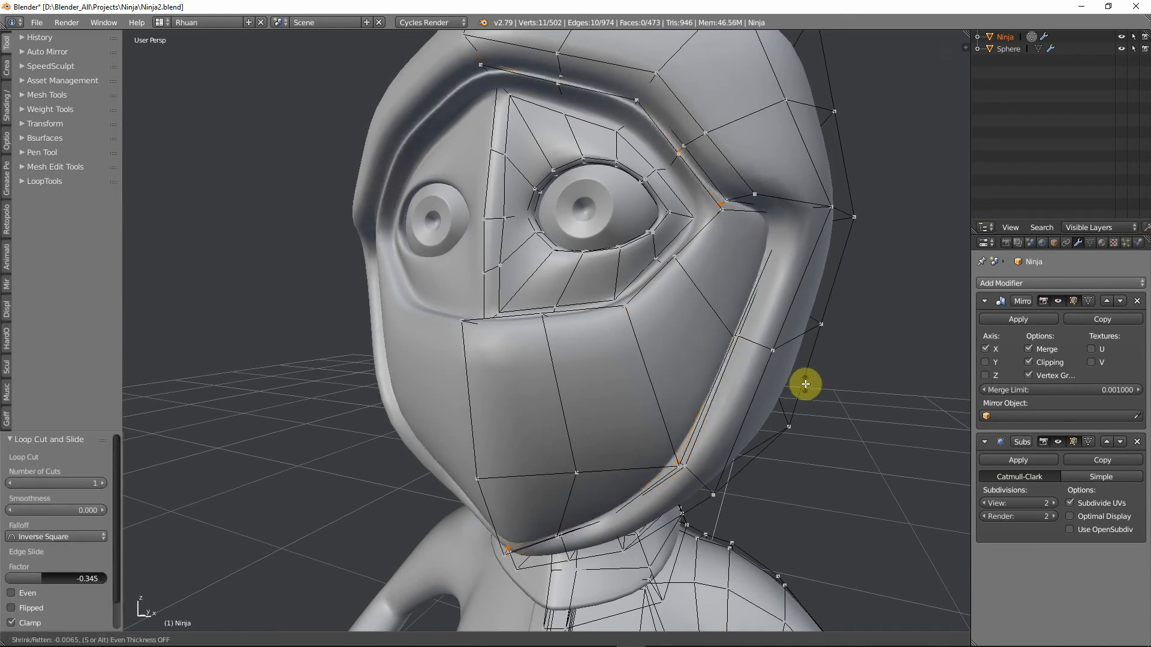
{"action": "left_click", "coordinate": [806, 385]}
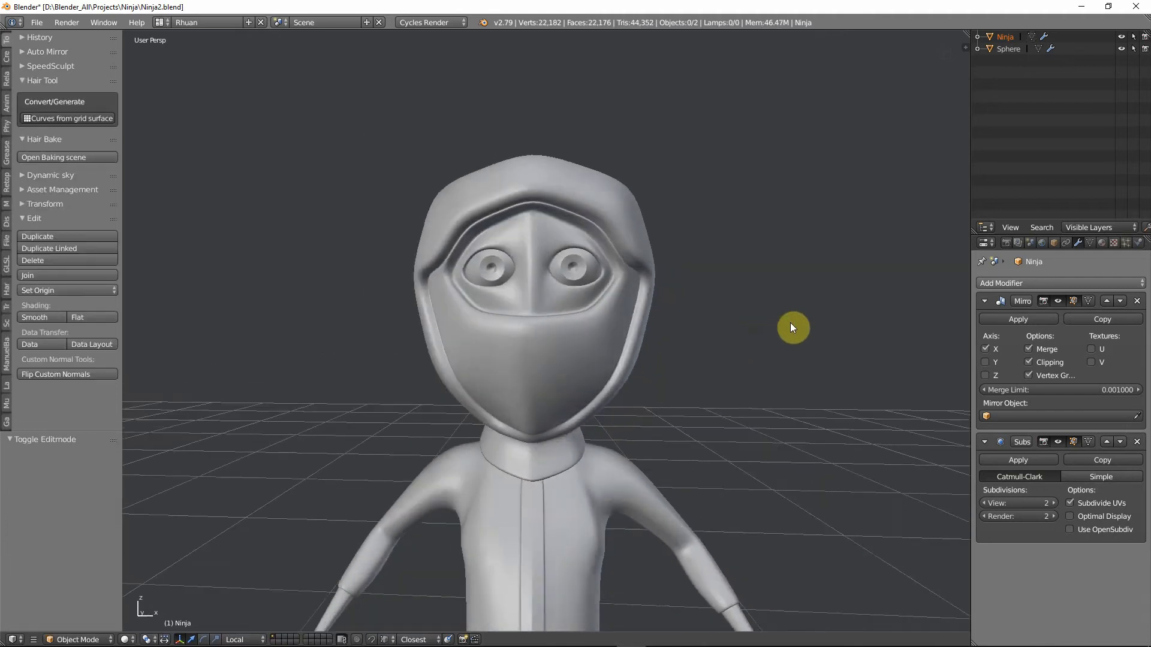
Move the hood-edge vertex on the side of the head, at cheek height, slightly forward by about 0.017.
{"action": "middle_click_drag", "start_coordinate": [791, 327], "coordinate": [522, 328]}
{"action": "key", "text": "Tab"}
{"action": "right_click", "coordinate": [655, 322]}
{"action": "key", "text": "g"}
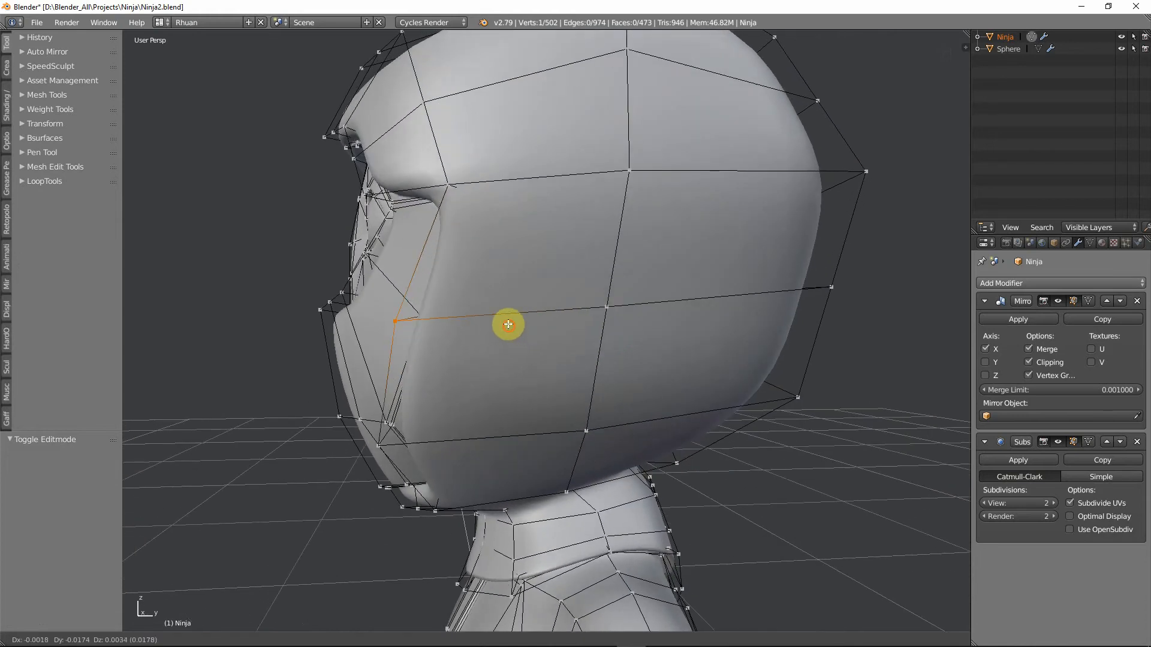
{"action": "left_click", "coordinate": [509, 327]}
Move the hood-edge vertex beside the eye forward and down by about 0.014 each, then inward by about 0.030 on X.
{"action": "right_click", "coordinate": [442, 189]}
{"action": "key", "text": "g"}
{"action": "left_click", "coordinate": [432, 201]}
{"action": "middle_click_drag", "start_coordinate": [433, 201], "coordinate": [711, 251]}
{"action": "key", "text": "g"}
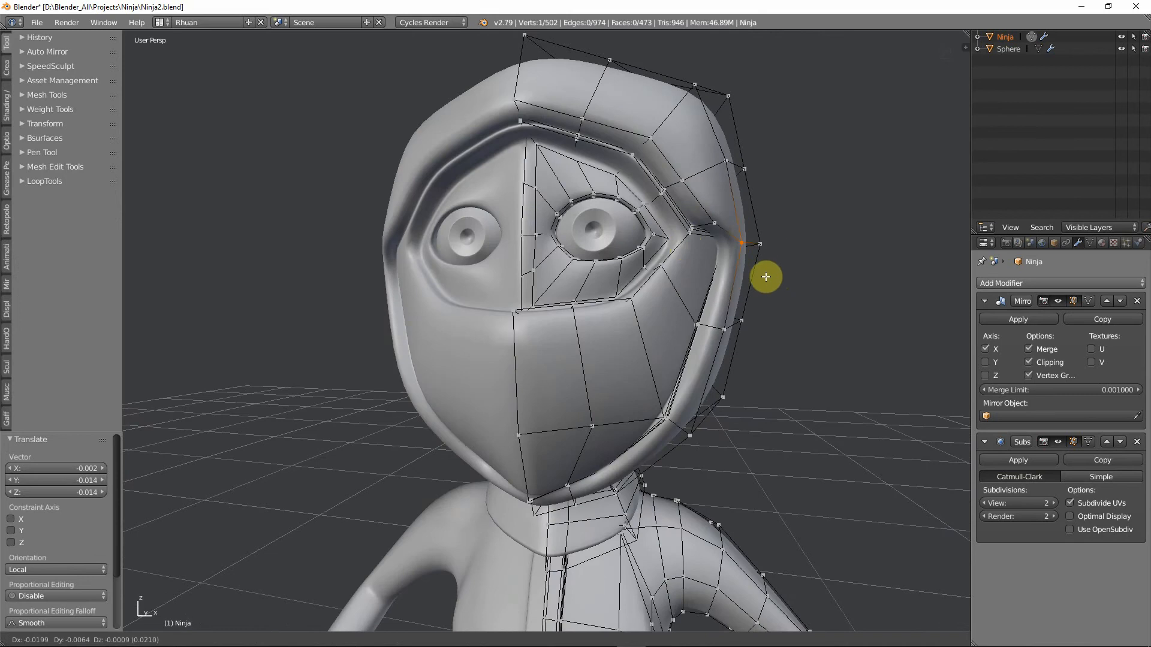
{"action": "left_click", "coordinate": [759, 268]}
{"action": "middle_click_drag", "start_coordinate": [723, 220], "coordinate": [818, 210]}
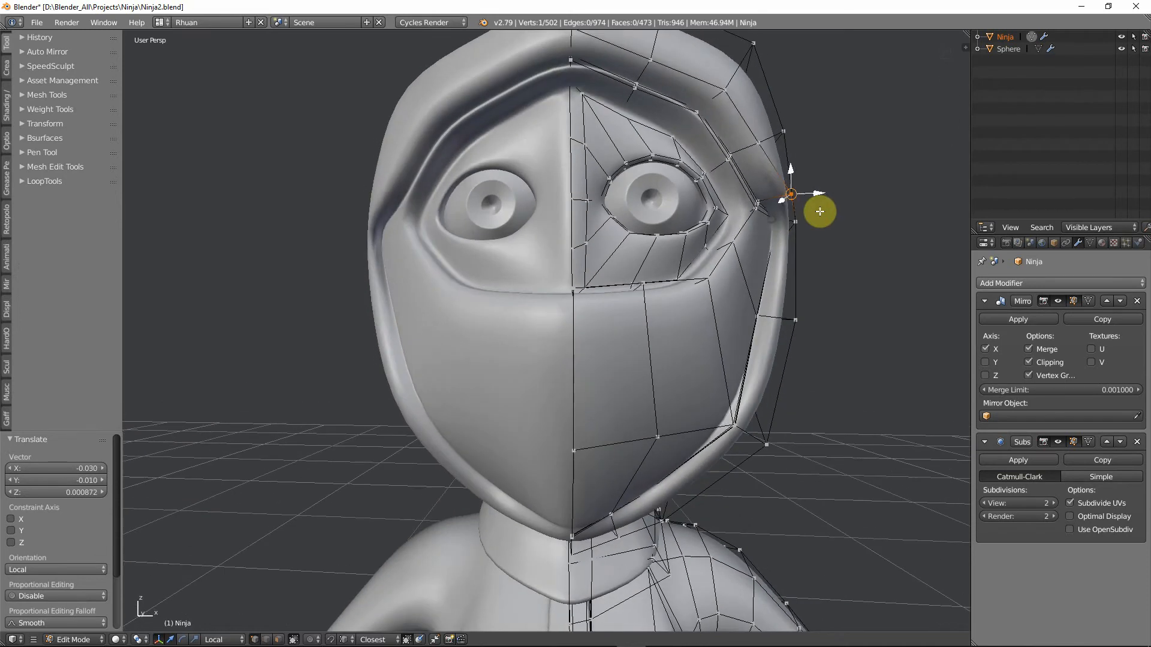
Move the hood-edge vertex beside the eye inward about 0.023 and down 0.011, and pull the two above it inward and down.
{"action": "key", "text": "g"}
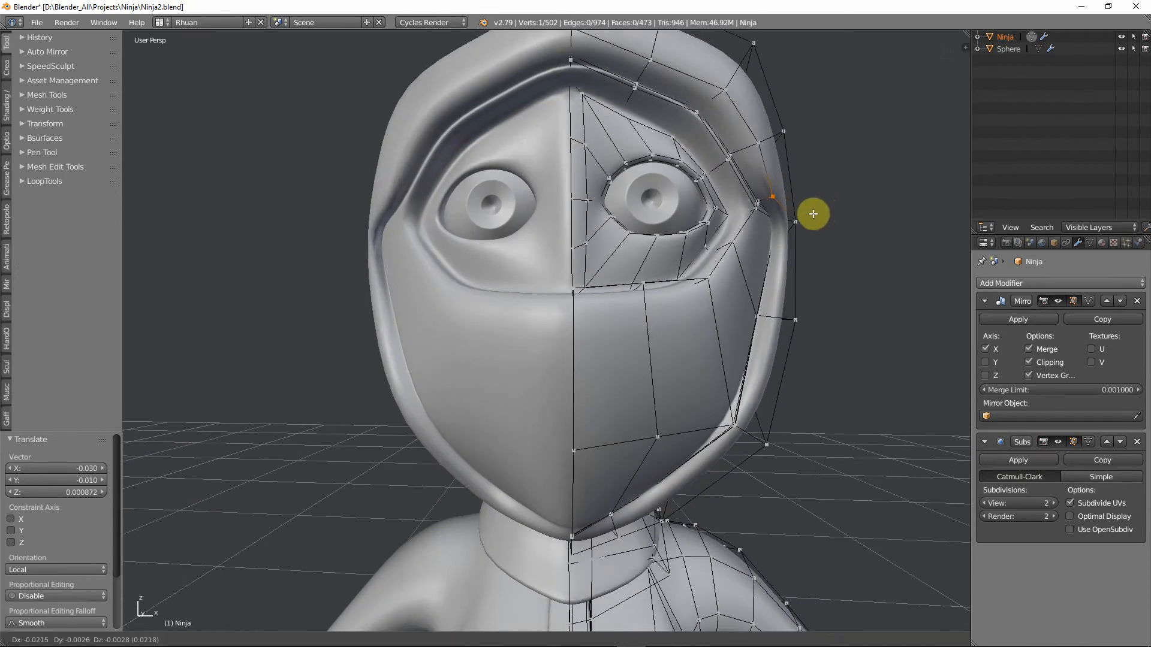
{"action": "left_click", "coordinate": [811, 220]}
{"action": "right_click", "coordinate": [758, 143]}
{"action": "key", "text": "g"}
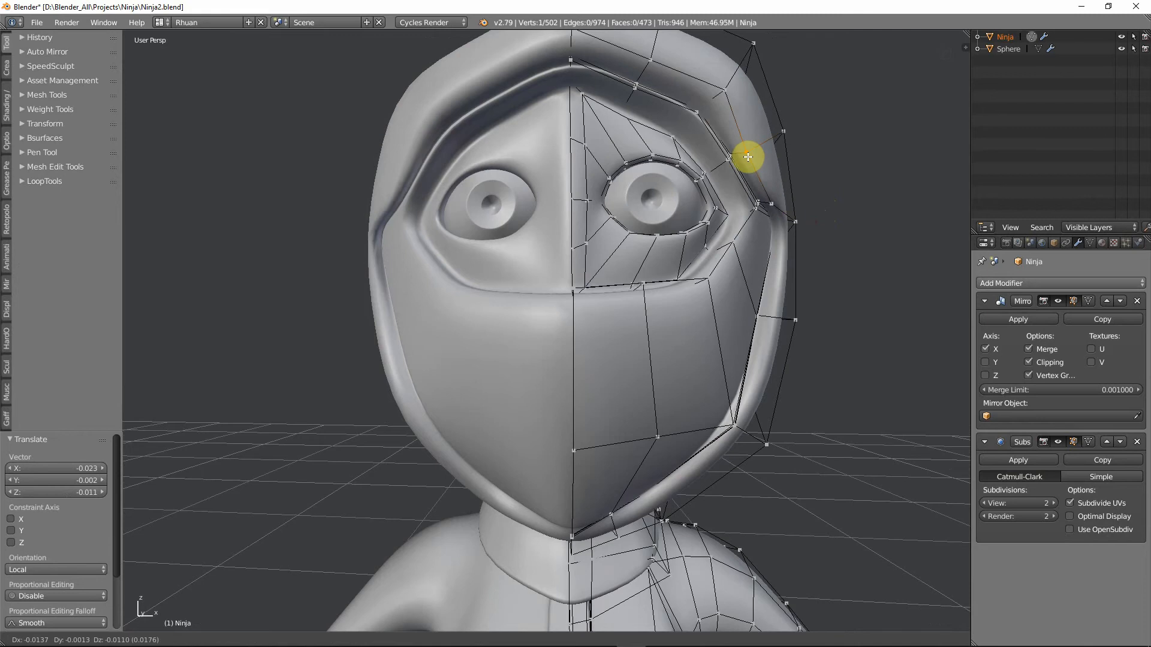
{"action": "left_click", "coordinate": [747, 154]}
{"action": "key", "text": "g"}
{"action": "left_click", "coordinate": [707, 91]}
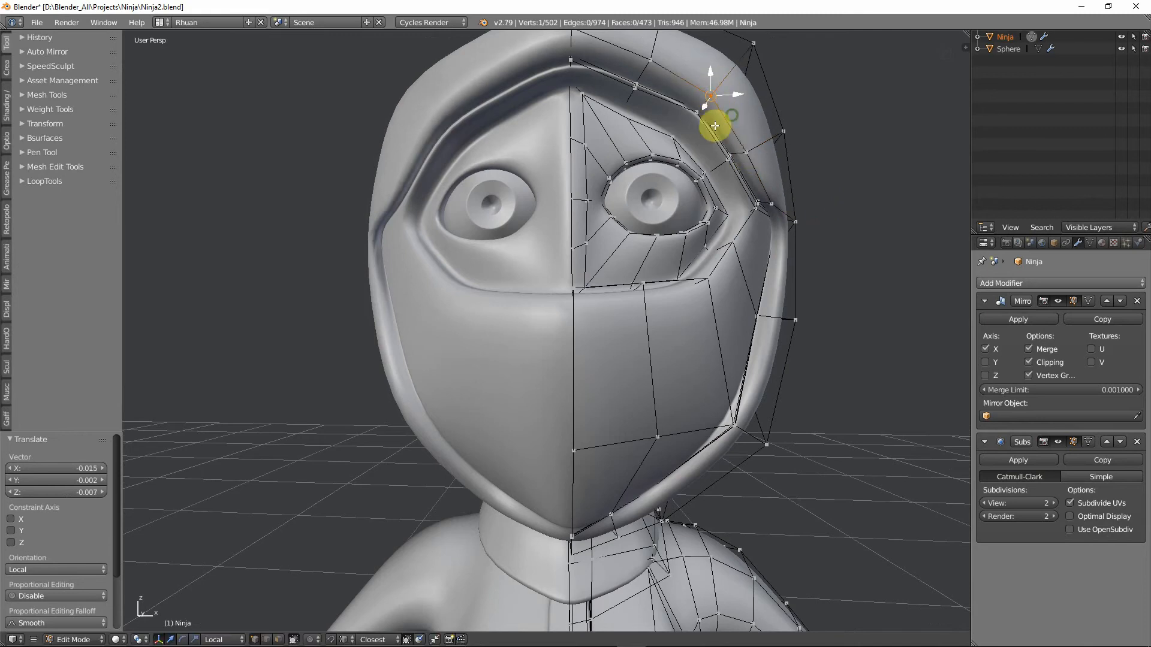
Nudge the hood-edge vertex at the brow slightly, and move its neighbour nearer the forehead centre back by about 0.010.
{"action": "middle_click_drag", "start_coordinate": [714, 114], "coordinate": [642, 134]}
{"action": "key", "text": "g"}
{"action": "left_click", "coordinate": [643, 135]}
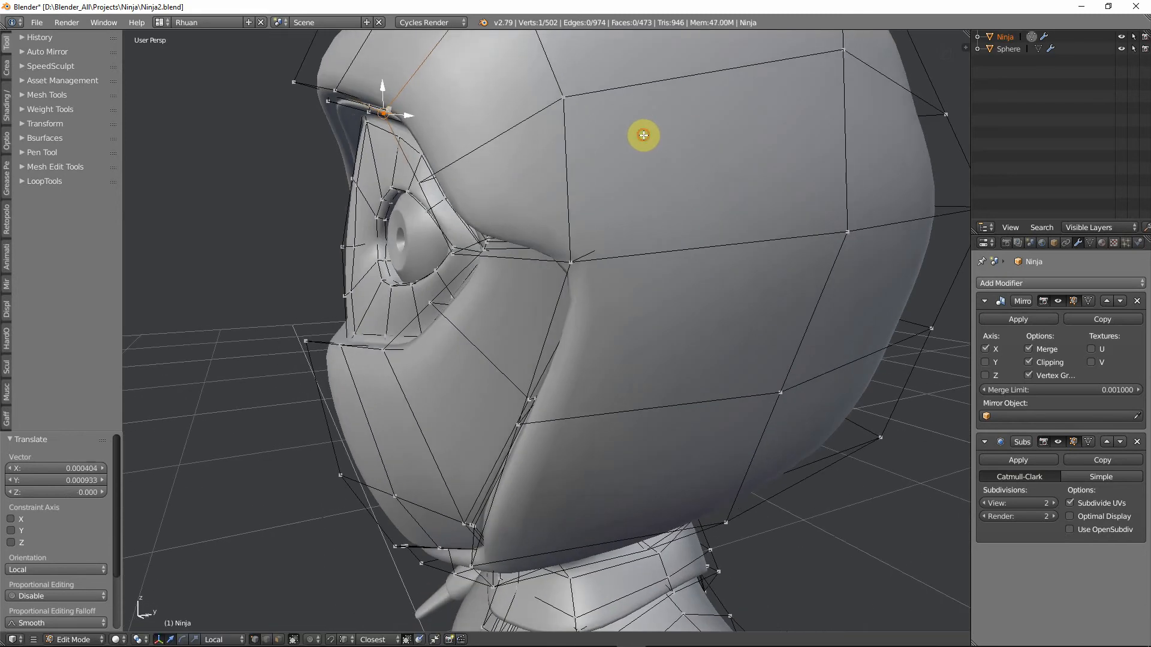
{"action": "right_click", "coordinate": [334, 92]}
{"action": "key", "text": "g"}
{"action": "left_click", "coordinate": [346, 92]}
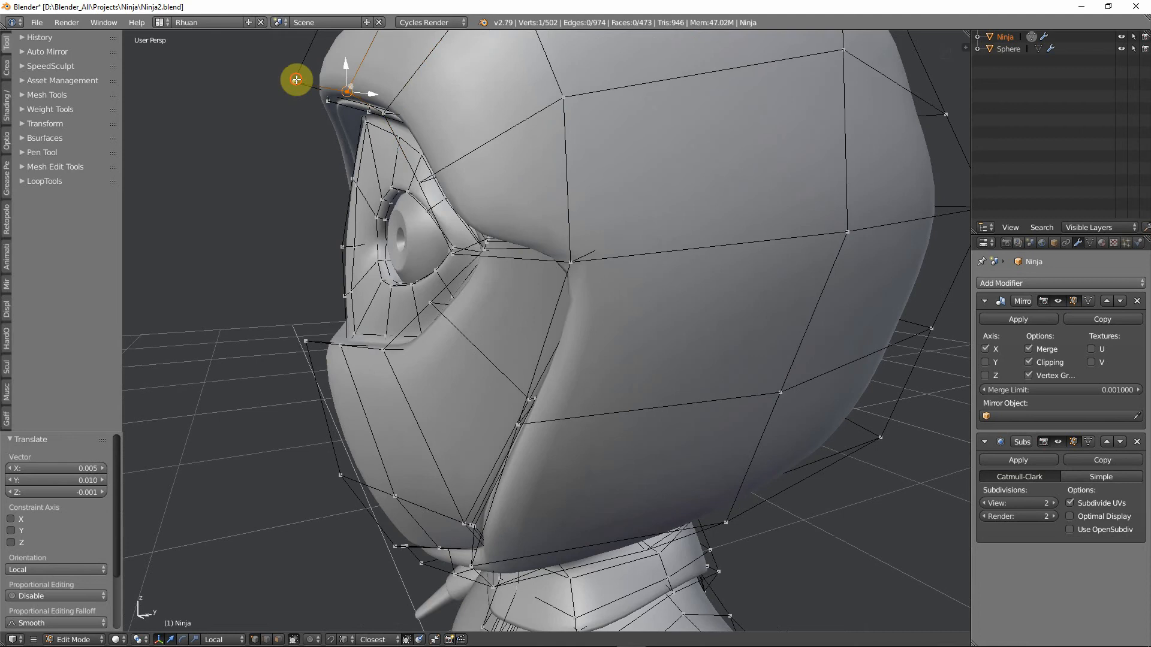
Move the hood edge's centre peak vertex back a little, and shift the adjacent brow vertex back along Y by about 0.014.
{"action": "right_click", "coordinate": [295, 80]}
{"action": "key", "text": "g"}
{"action": "left_click", "coordinate": [306, 83]}
{"action": "middle_click_drag", "start_coordinate": [307, 83], "coordinate": [405, 107]}
{"action": "middle_click_drag", "start_coordinate": [500, 97], "coordinate": [570, 187]}
{"action": "left_click_drag", "start_coordinate": [564, 186], "coordinate": [557, 185]}
{"action": "middle_click_drag", "start_coordinate": [549, 189], "coordinate": [523, 256]}
Nudge the brow hood-edge vertex by about 0.002 along Y in Normal orientation, and restore Local orientation.
{"action": "left_click", "coordinate": [219, 638]}
{"action": "left_click", "coordinate": [217, 600]}
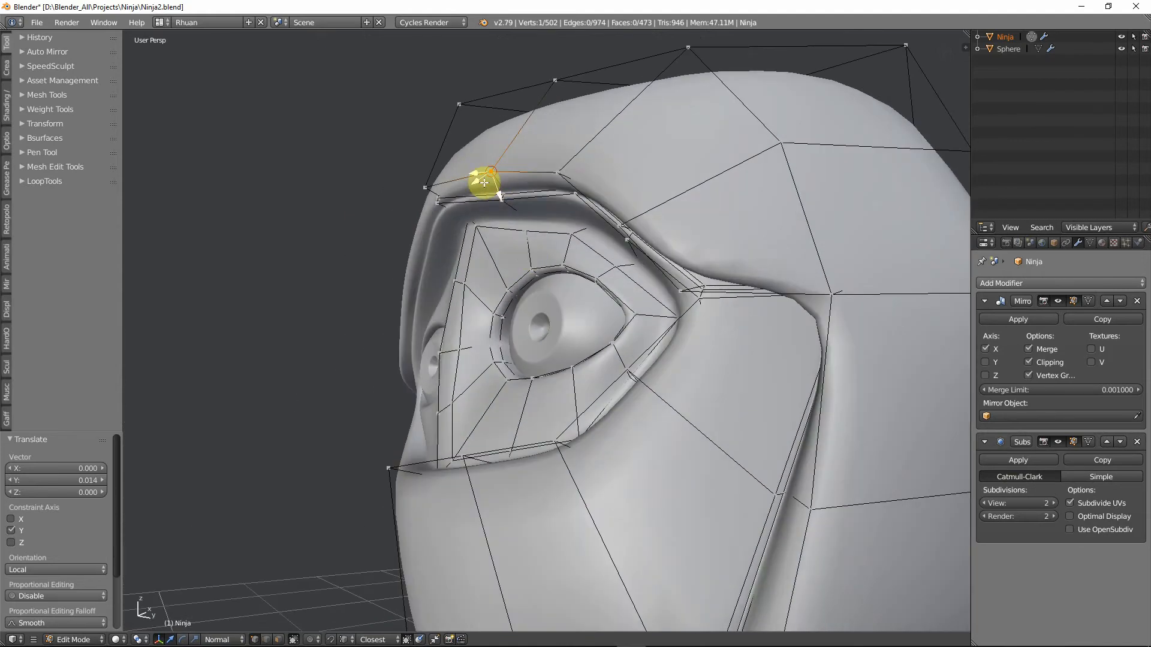
{"action": "left_click_drag", "start_coordinate": [475, 172], "coordinate": [686, 228]}
{"action": "middle_click_drag", "start_coordinate": [686, 229], "coordinate": [795, 293]}
{"action": "scroll", "coordinate": [710, 272], "scroll_direction": "up", "scroll_amount": 2}
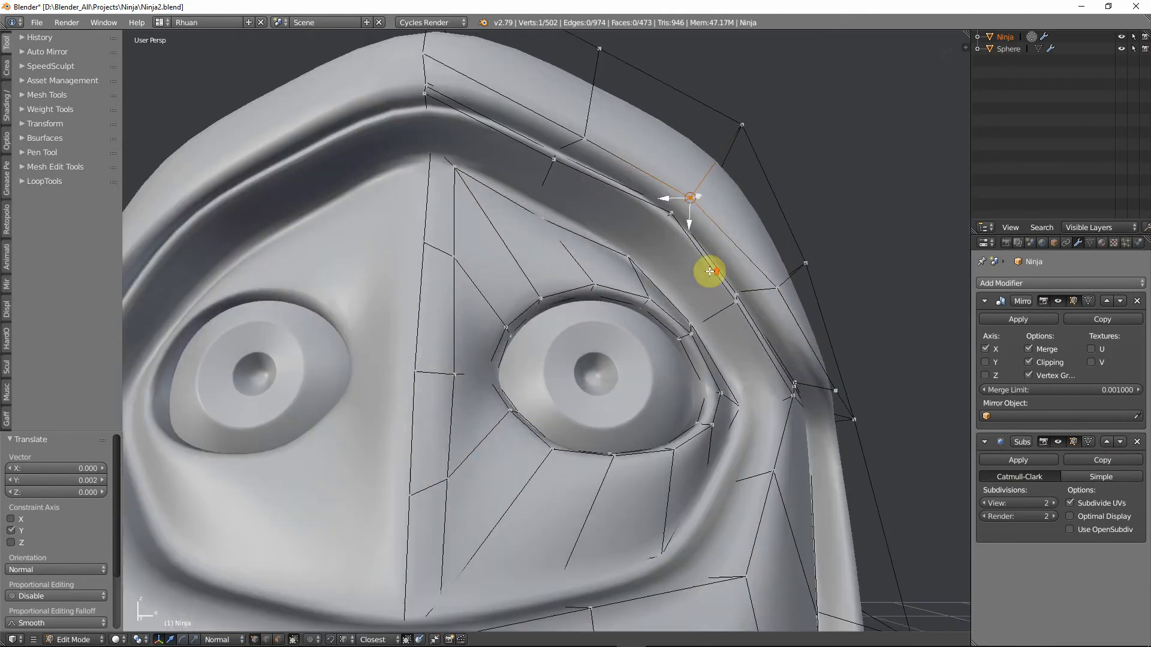
{"action": "left_click", "coordinate": [238, 640]}
{"action": "left_click", "coordinate": [229, 612]}
Move the hood-edge vertex above the outer brow inward by about 0.007 and back by about 0.008.
{"action": "middle_click_drag", "start_coordinate": [784, 221], "coordinate": [786, 218]}
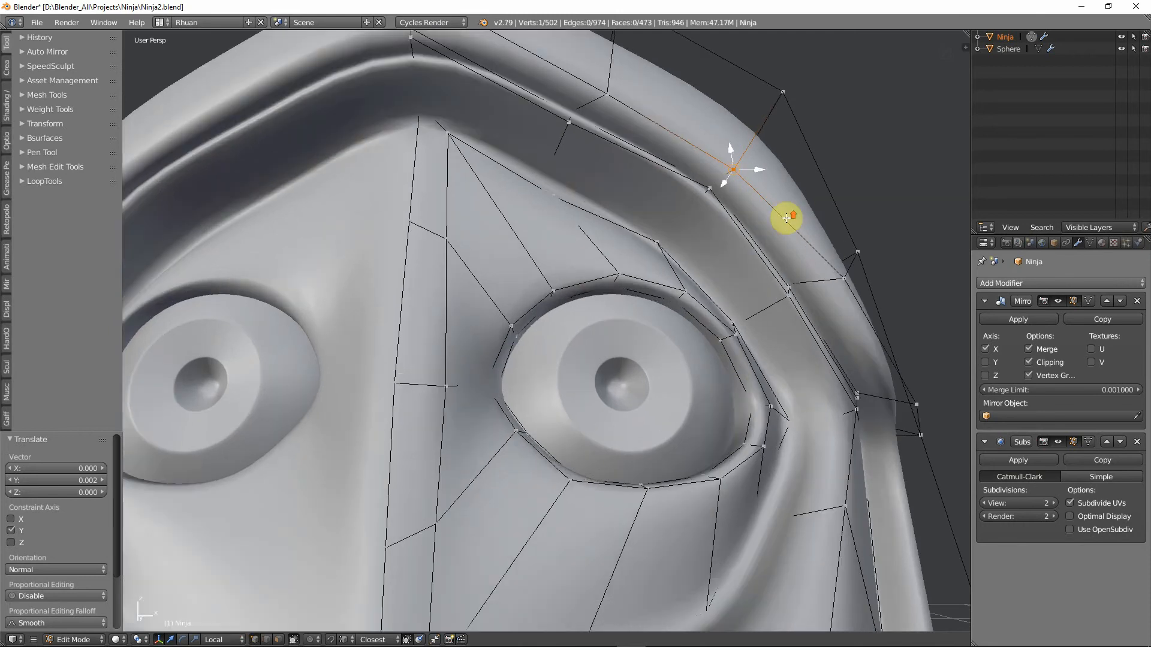
{"action": "key", "text": "KP_Decimal"}
{"action": "scroll", "coordinate": [543, 309], "scroll_direction": "down", "scroll_amount": 5}
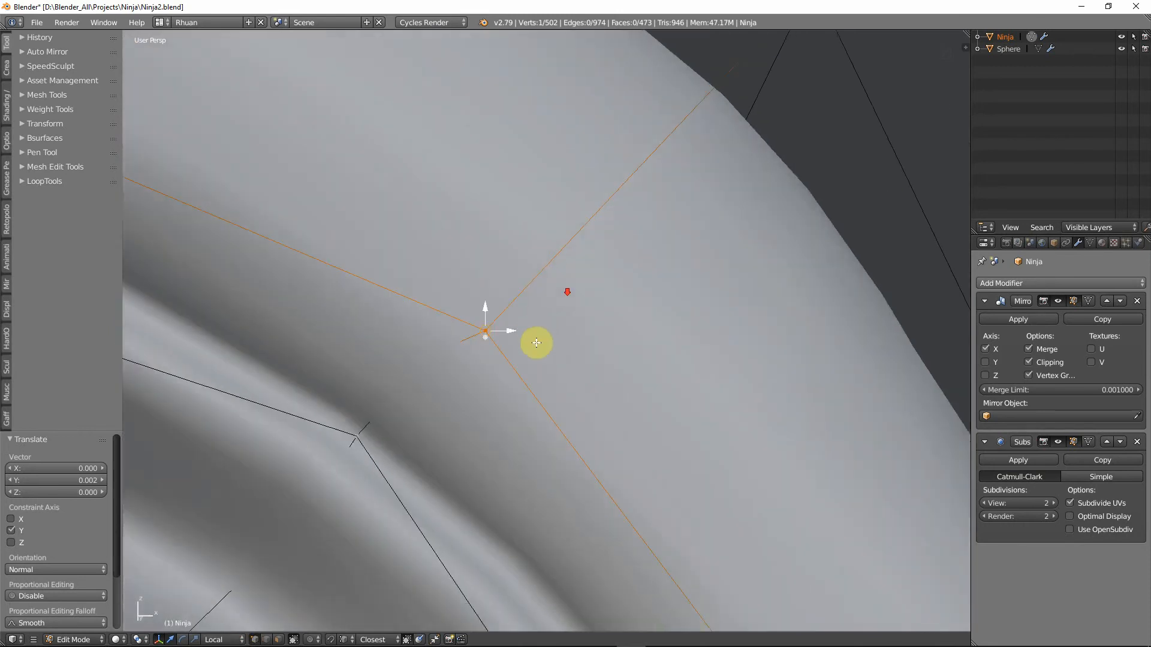
{"action": "middle_click_drag", "start_coordinate": [565, 363], "coordinate": [704, 294]}
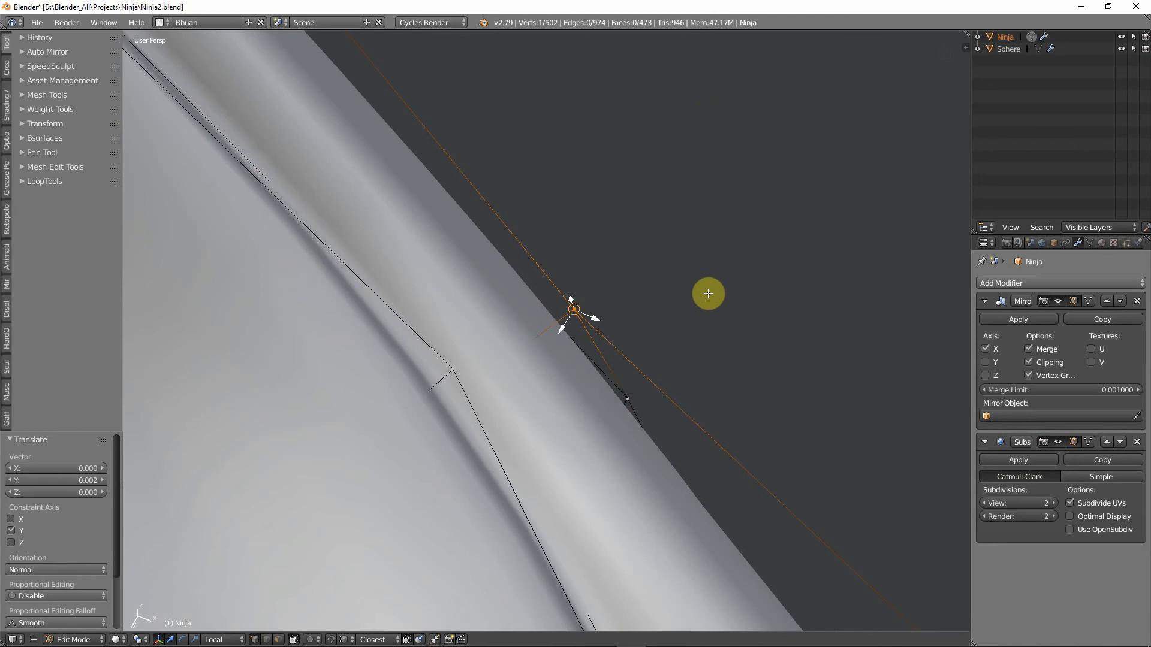
{"action": "key", "text": "g"}
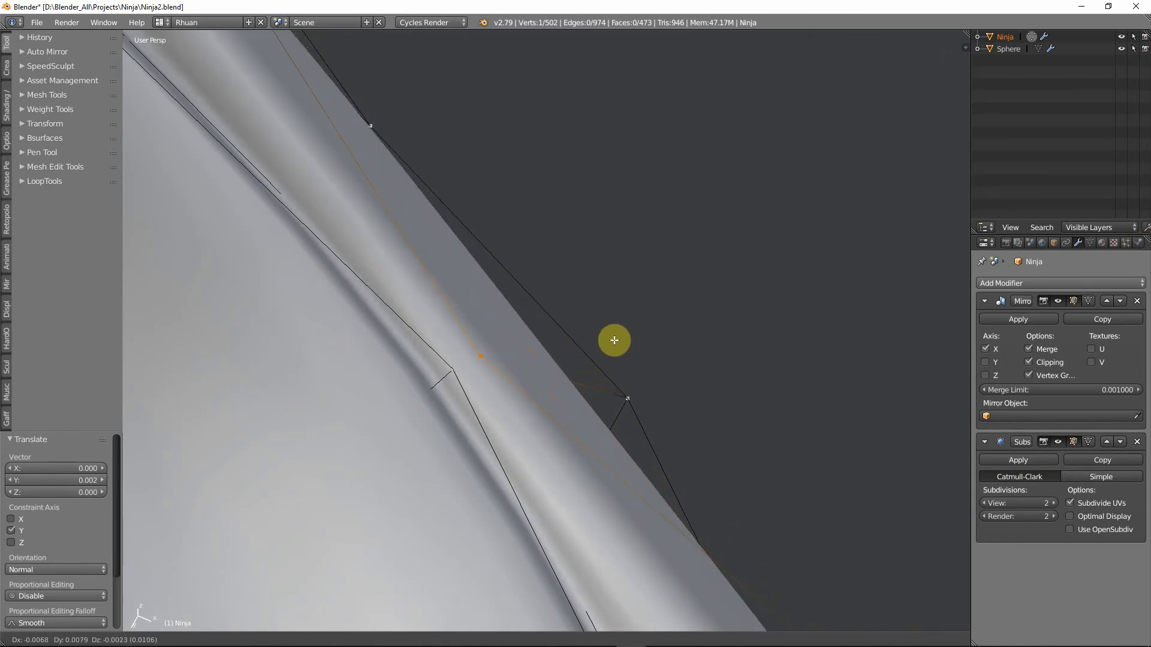
{"action": "left_click", "coordinate": [612, 337]}
Tighten two more upper hood-rim vertices, one inward about 0.011 and back 0.016, the other inward and back about 0.008 each.
{"action": "middle_click_drag", "start_coordinate": [612, 337], "coordinate": [727, 501]}
{"action": "right_click", "coordinate": [630, 428]}
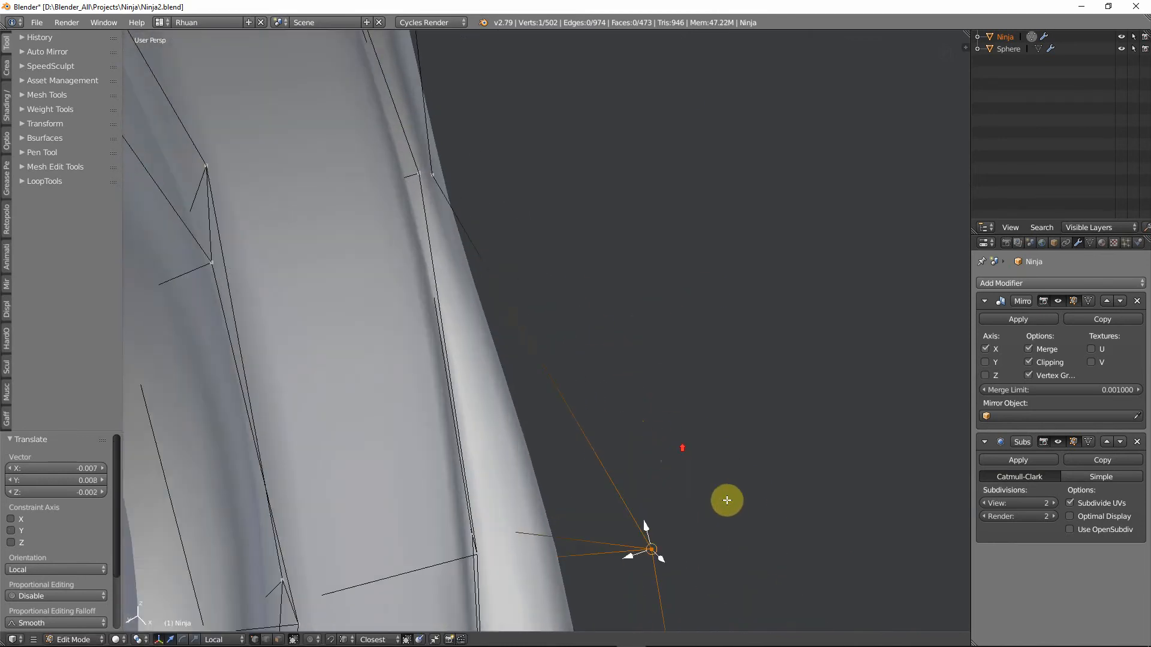
{"action": "key", "text": "g"}
{"action": "left_click", "coordinate": [596, 506]}
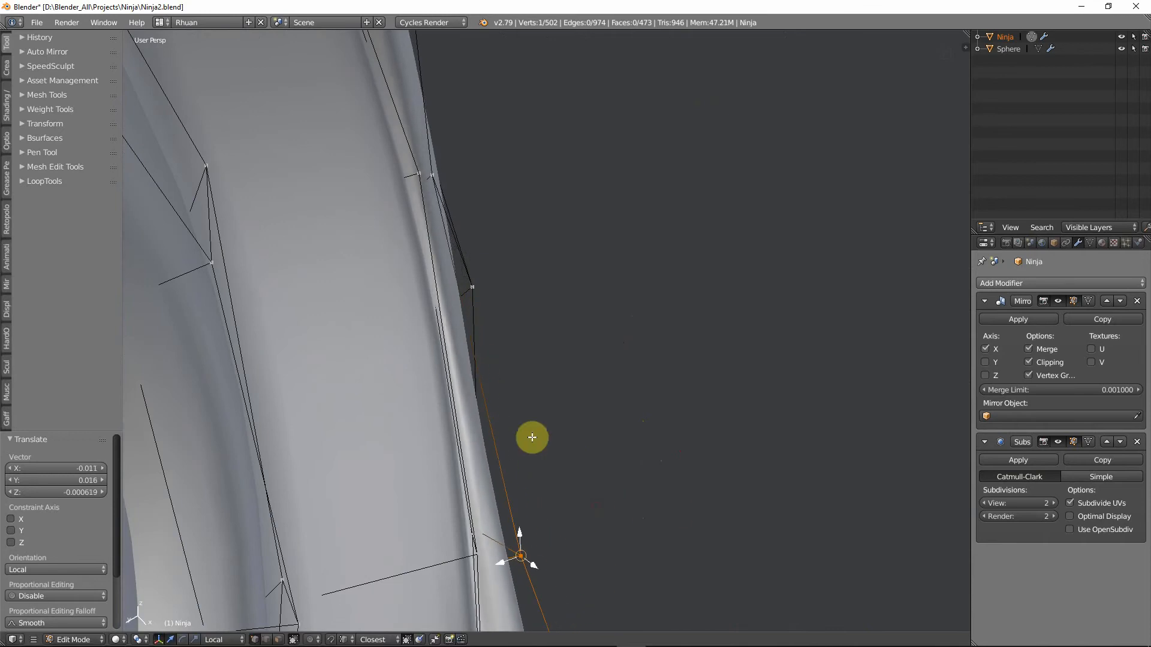
{"action": "middle_click_drag", "start_coordinate": [532, 437], "coordinate": [599, 488]}
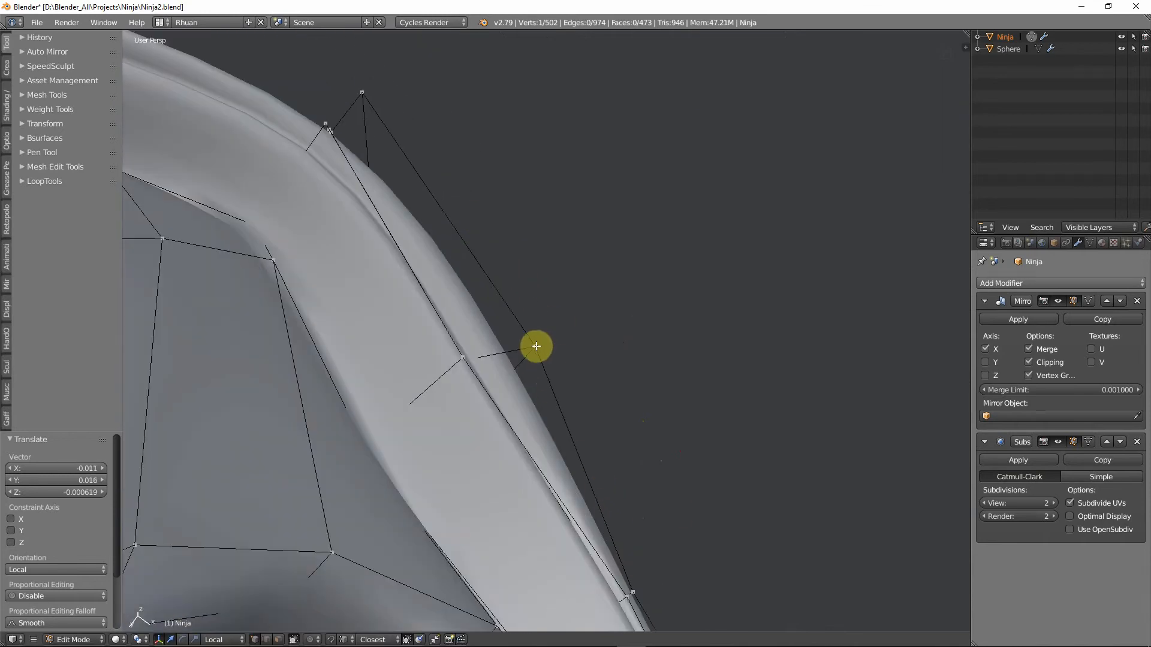
{"action": "key", "text": "g"}
{"action": "left_click", "coordinate": [493, 340]}
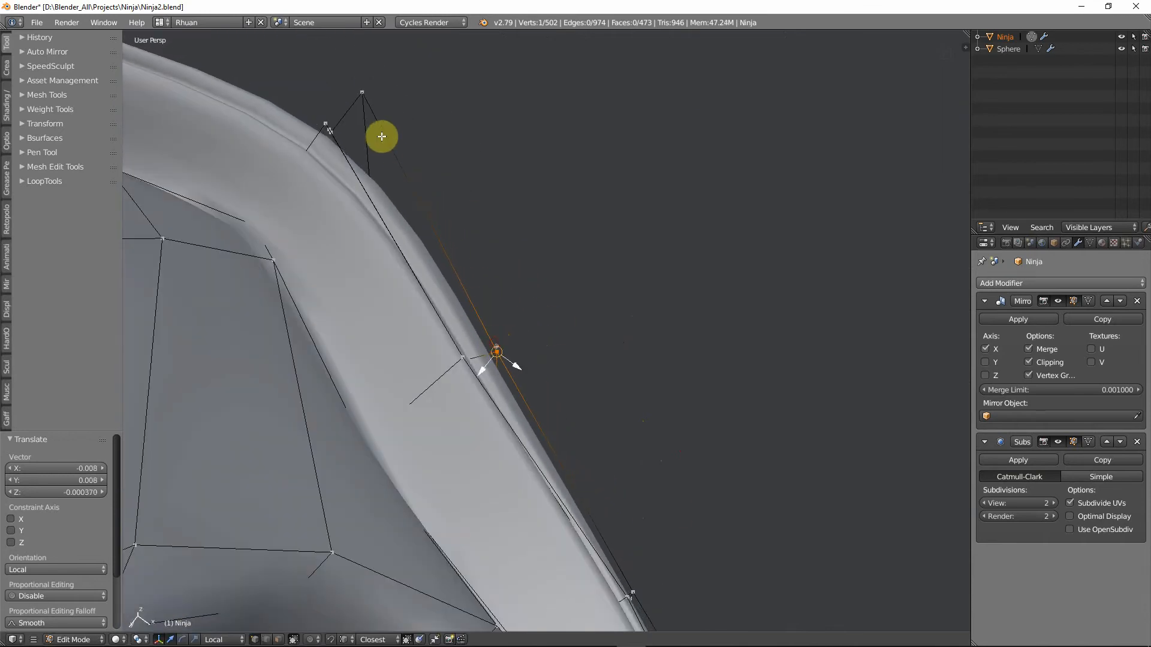
Move the protruding hood-rim vertex near the forehead centre back by about 0.008 and down by about 0.003.
{"action": "middle_click_drag", "start_coordinate": [380, 136], "coordinate": [421, 130]}
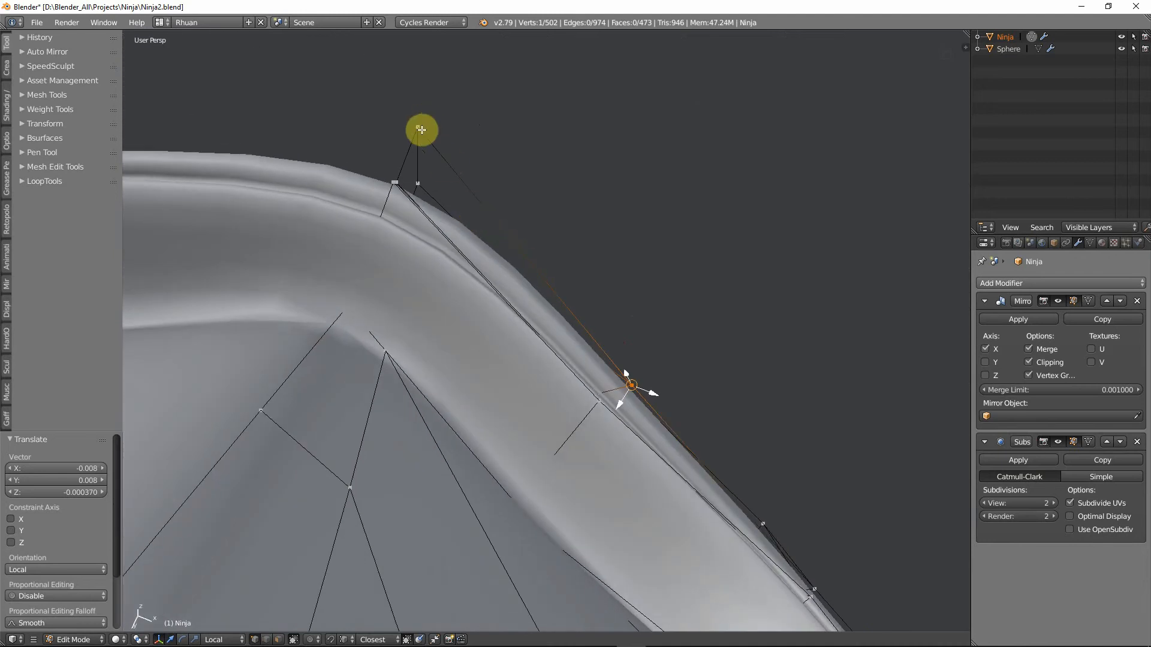
{"action": "left_click_drag", "start_coordinate": [420, 129], "coordinate": [406, 163]}
{"action": "scroll", "coordinate": [483, 317], "scroll_direction": "down", "scroll_amount": 4}
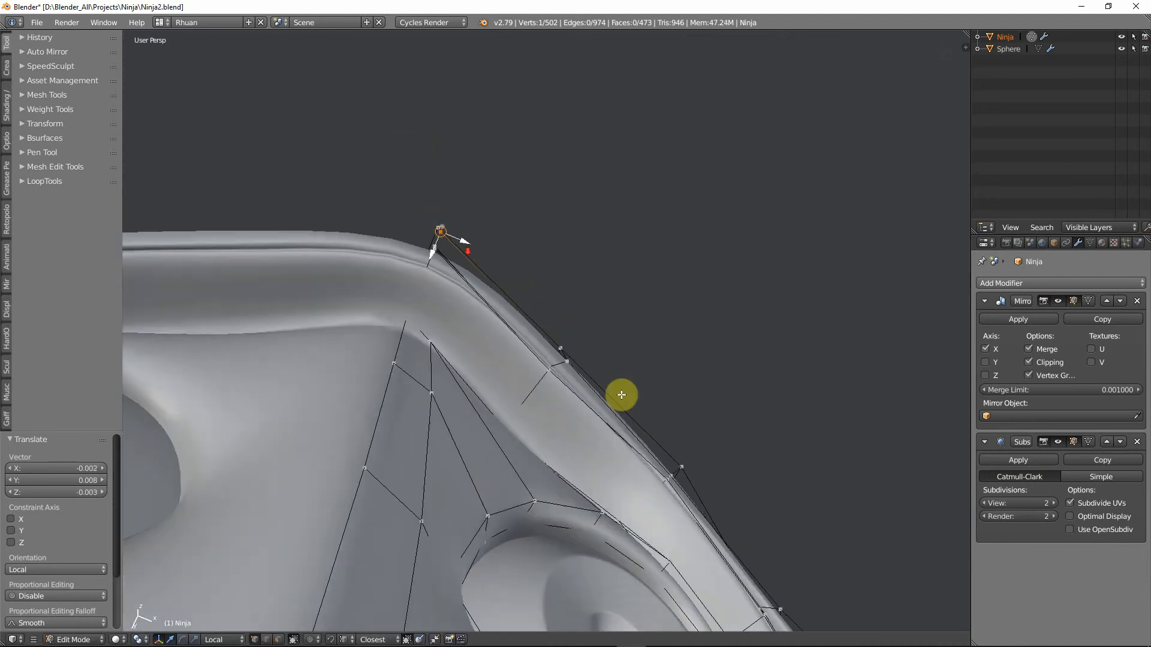
Move the hood-edge vertex below eye level inward about 0.011 and down 0.006, and pull the vertex above it in slightly.
{"action": "middle_click_drag", "start_coordinate": [622, 394], "coordinate": [448, 181], "text": "shift"}
{"action": "middle_click_drag", "start_coordinate": [448, 181], "coordinate": [663, 239]}
{"action": "right_click", "coordinate": [596, 251]}
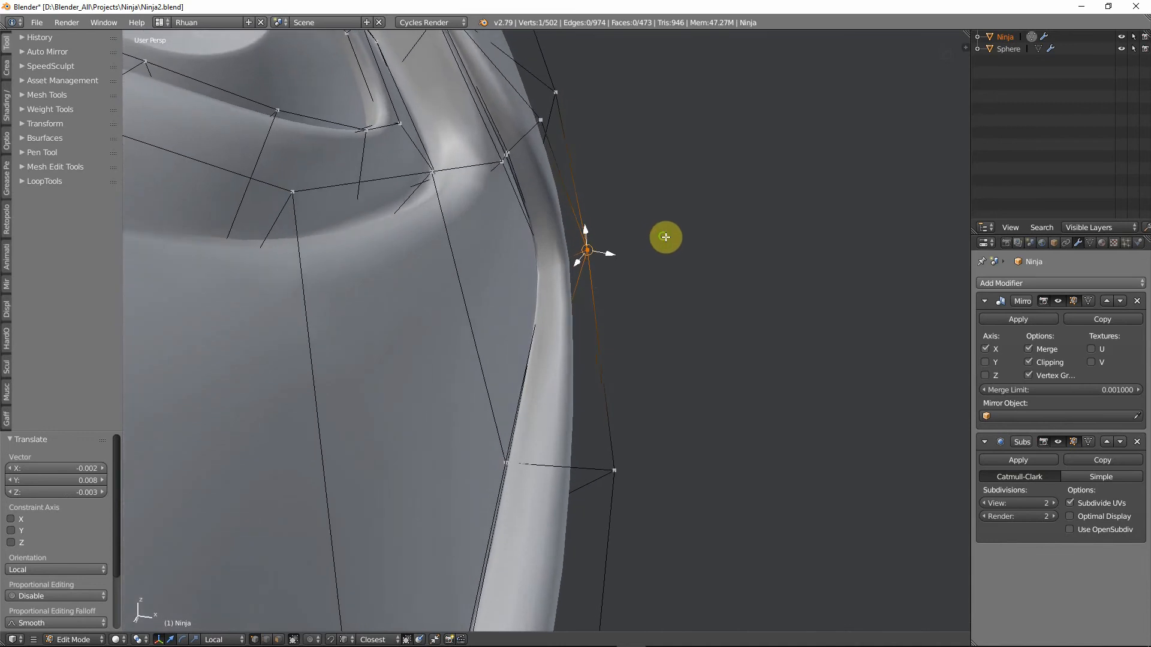
{"action": "key", "text": "g"}
{"action": "left_click", "coordinate": [652, 256]}
{"action": "right_click", "coordinate": [541, 127]}
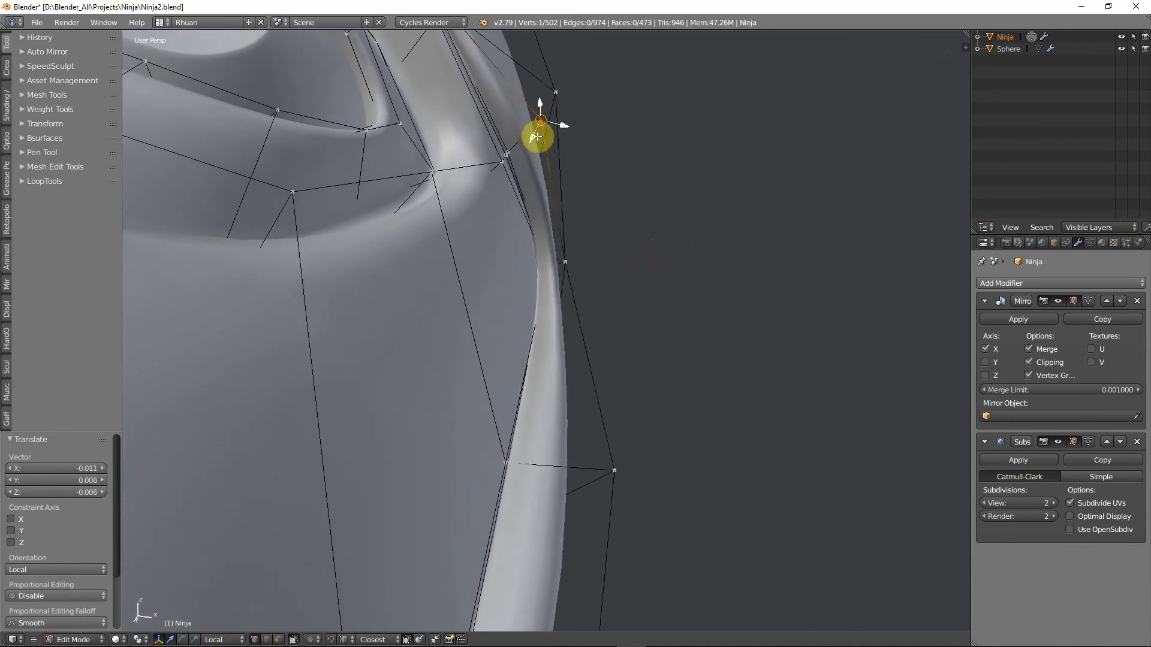
{"action": "key", "text": "g"}
{"action": "left_click", "coordinate": [524, 146]}
Pull the hood-edge vertex beside the cheek inward by about 0.026, back by 0.006 and up by 0.005.
{"action": "middle_click_drag", "start_coordinate": [523, 146], "coordinate": [630, 348]}
{"action": "right_click", "coordinate": [620, 423]}
{"action": "key", "text": "g"}
{"action": "left_click", "coordinate": [591, 406]}
Move the hood-edge vertex at the jaw corner inward by about 0.026, back by 0.009 and up by 0.008.
{"action": "right_click", "coordinate": [592, 579]}
{"action": "key", "text": "g"}
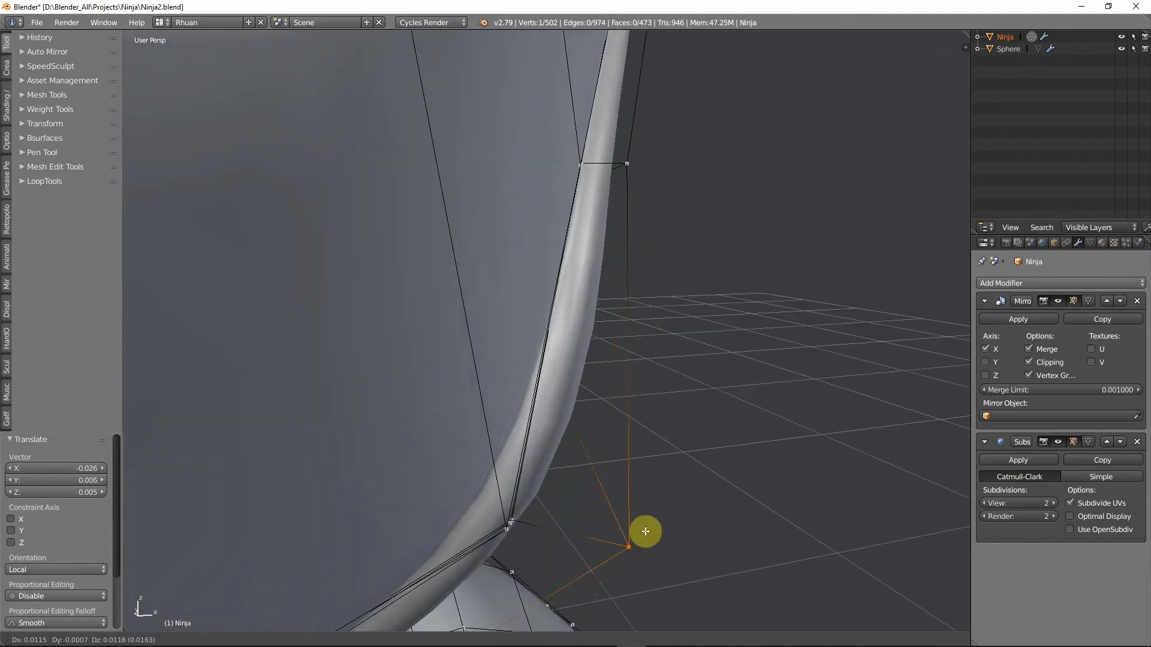
{"action": "right_click", "coordinate": [662, 428]}
{"action": "middle_click_drag", "start_coordinate": [662, 428], "coordinate": [694, 308]}
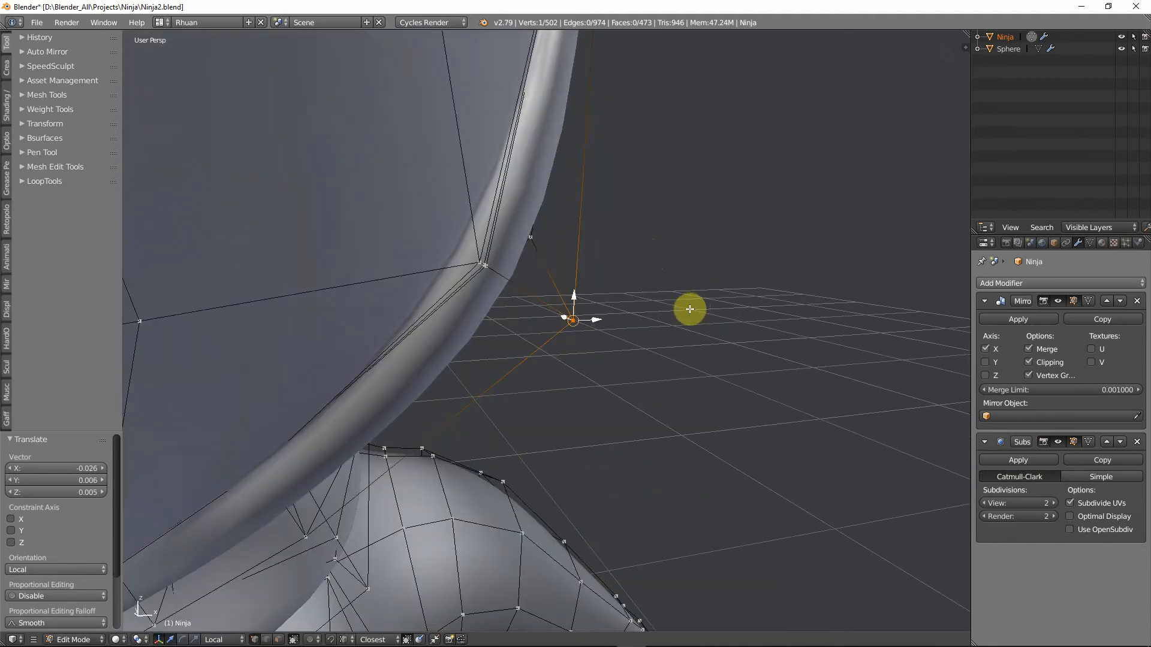
{"action": "key", "text": "g"}
{"action": "left_click", "coordinate": [552, 357]}
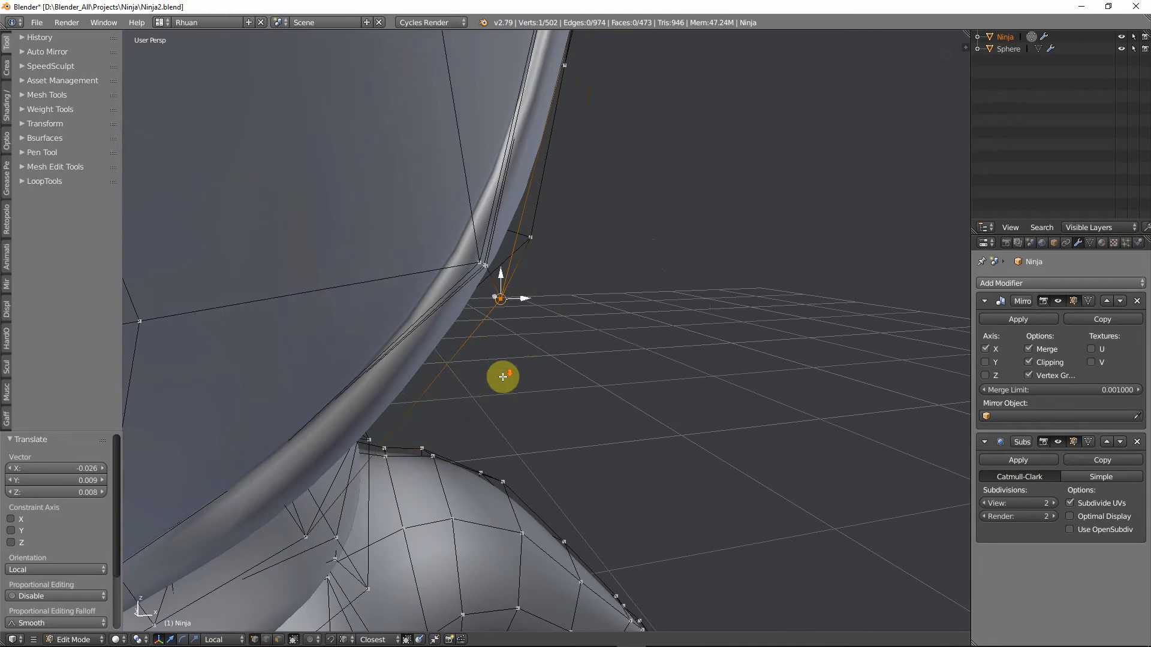
Raise the hood-edge vertex under the side of the chin by about 0.010 and shift it inward by about 0.008.
{"action": "middle_click_drag", "start_coordinate": [503, 377], "coordinate": [490, 396]}
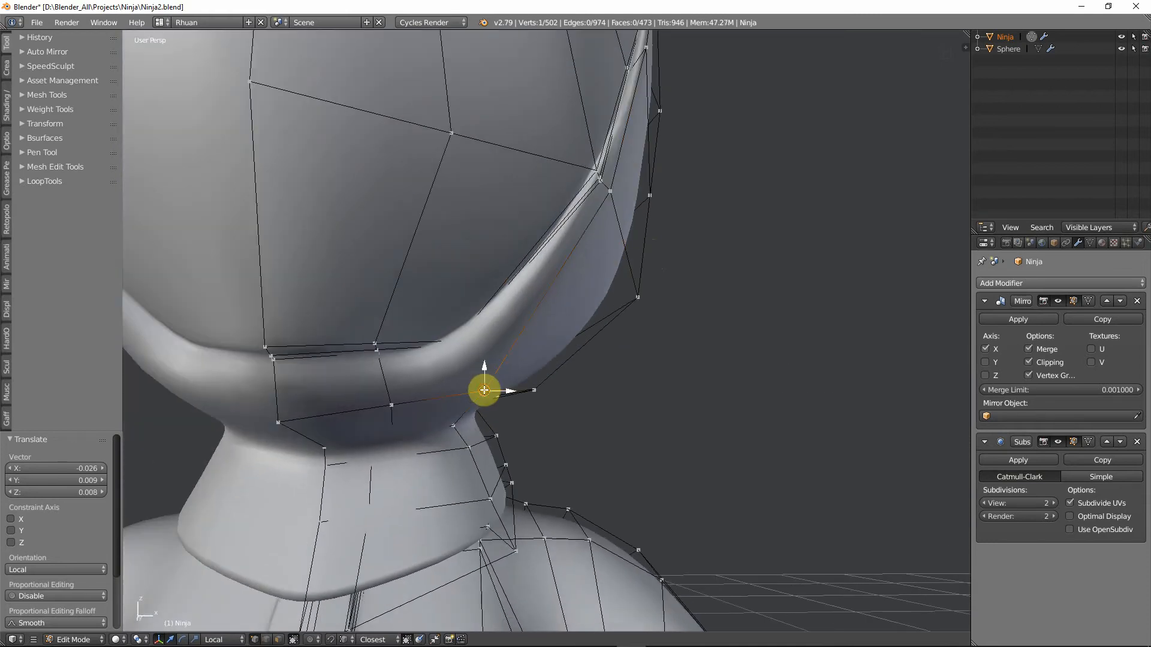
{"action": "key", "text": "g"}
{"action": "left_click", "coordinate": [470, 377]}
Lower the hood's centre vertex under the chin by about 0.009 and another 0.024, and its neighbour by about 0.003.
{"action": "middle_click_drag", "start_coordinate": [386, 404], "coordinate": [400, 376]}
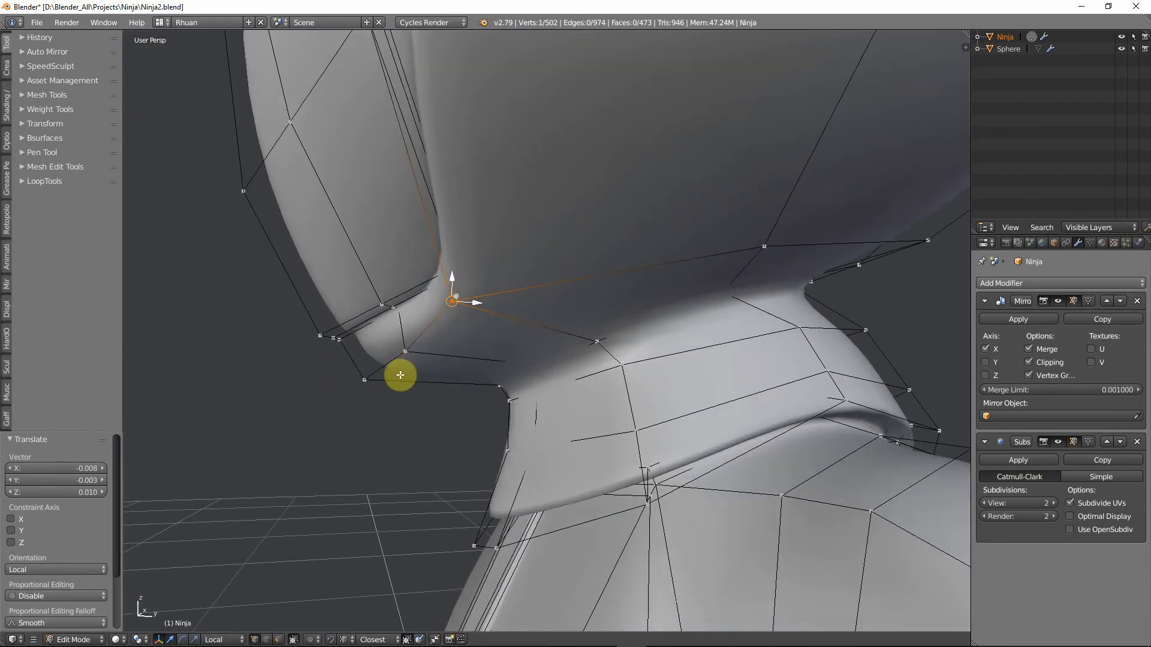
{"action": "right_click", "coordinate": [363, 383]}
{"action": "key", "text": "g"}
{"action": "left_click", "coordinate": [355, 395]}
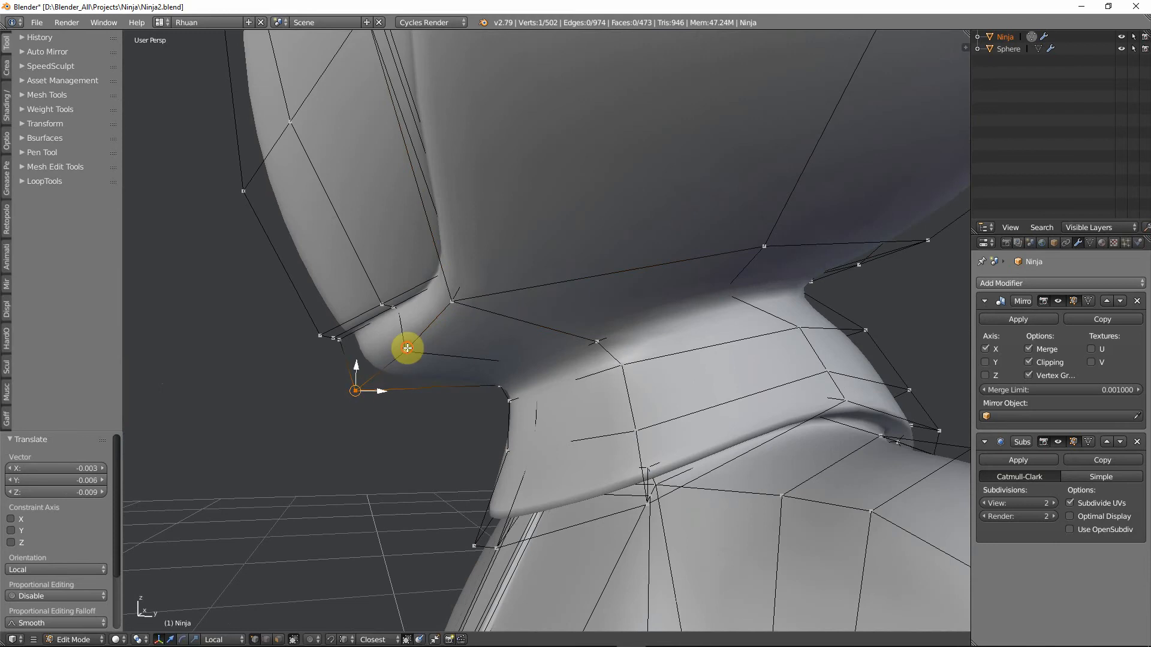
{"action": "right_click", "coordinate": [406, 351]}
{"action": "key", "text": "g"}
{"action": "left_click", "coordinate": [408, 354]}
{"action": "right_click", "coordinate": [357, 394]}
{"action": "key", "text": "g"}
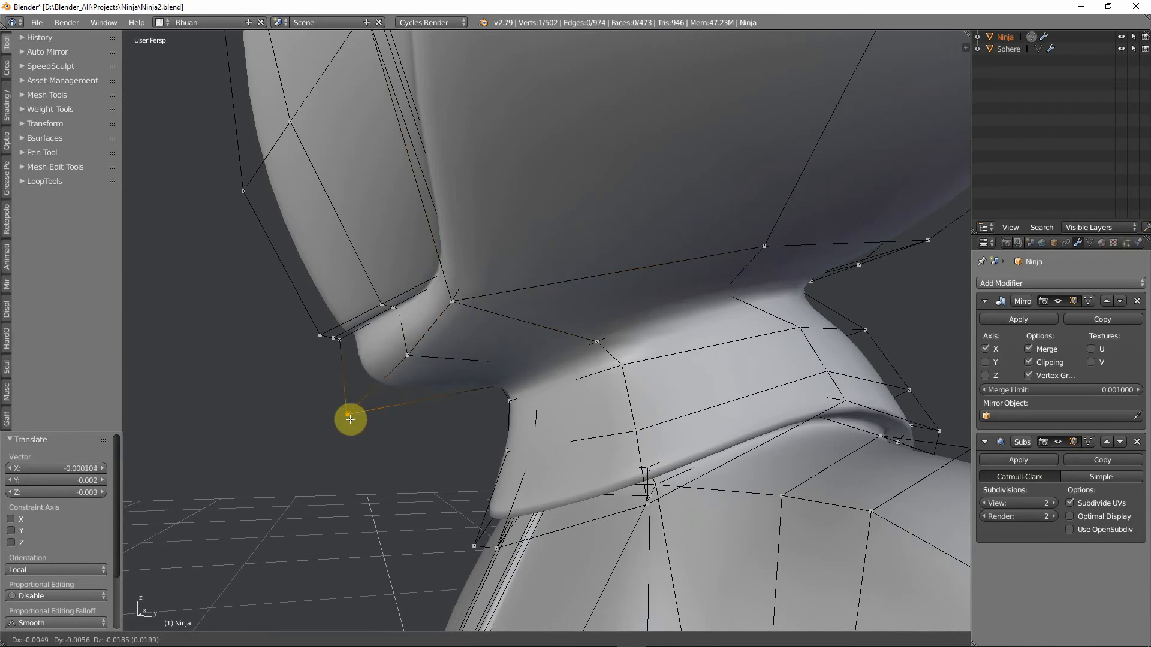
{"action": "left_click", "coordinate": [349, 425]}
Shift the under-chin hood vertex beside the centre outward about 0.006, and raise the next one along the jaw about 0.006.
{"action": "middle_click_drag", "start_coordinate": [491, 351], "coordinate": [410, 364]}
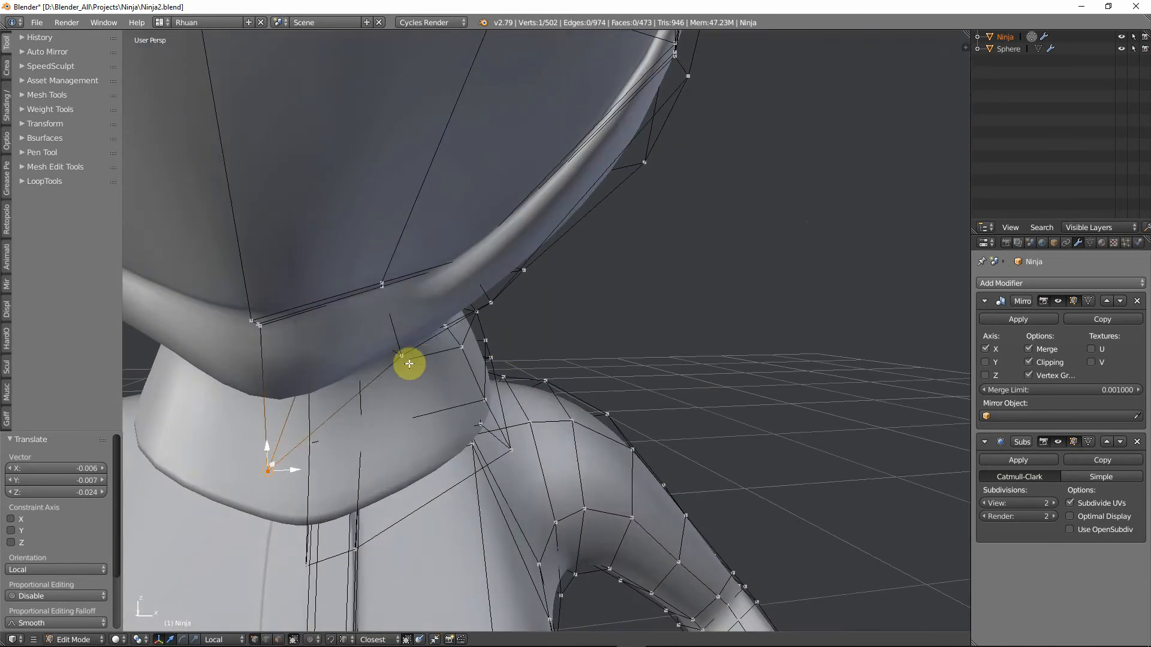
{"action": "key", "text": "g"}
{"action": "left_click", "coordinate": [414, 359]}
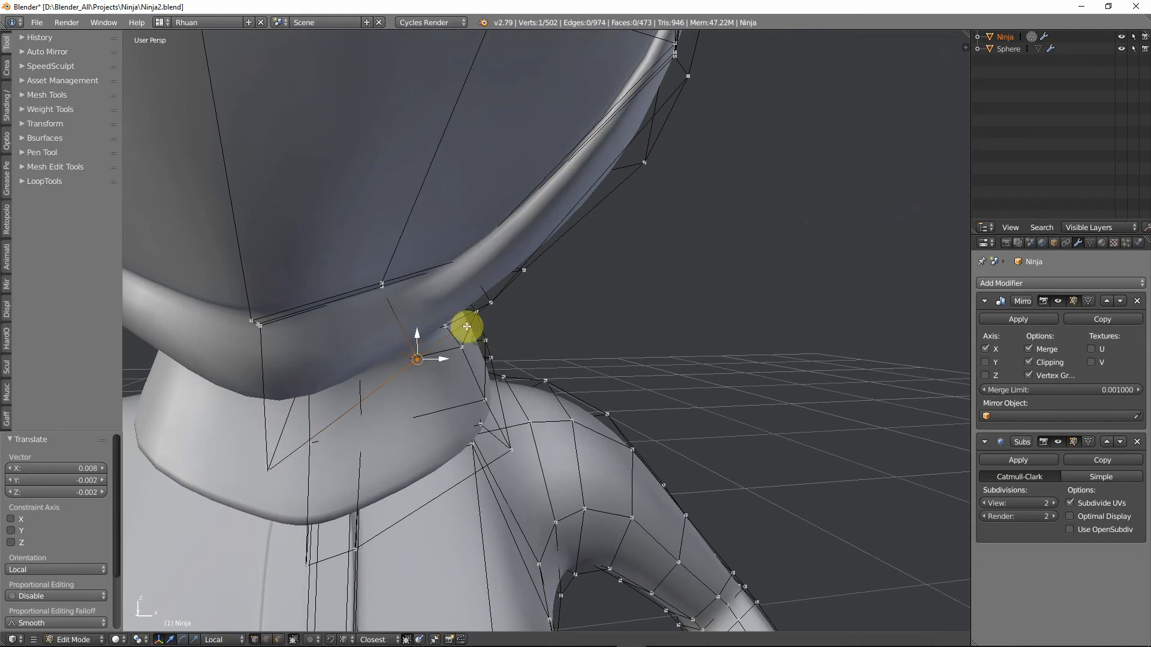
{"action": "middle_click_drag", "start_coordinate": [462, 321], "coordinate": [585, 311]}
{"action": "key", "text": "g"}
{"action": "left_click", "coordinate": [464, 293]}
Select the three centre-line vertices where the face mask meets the hood under the chin and move them slightly back.
{"action": "scroll", "coordinate": [460, 288], "scroll_direction": "down", "scroll_amount": 2}
{"action": "scroll", "coordinate": [506, 316], "scroll_direction": "down", "scroll_amount": 3}
{"action": "scroll", "coordinate": [586, 311], "scroll_direction": "up", "scroll_amount": 6}
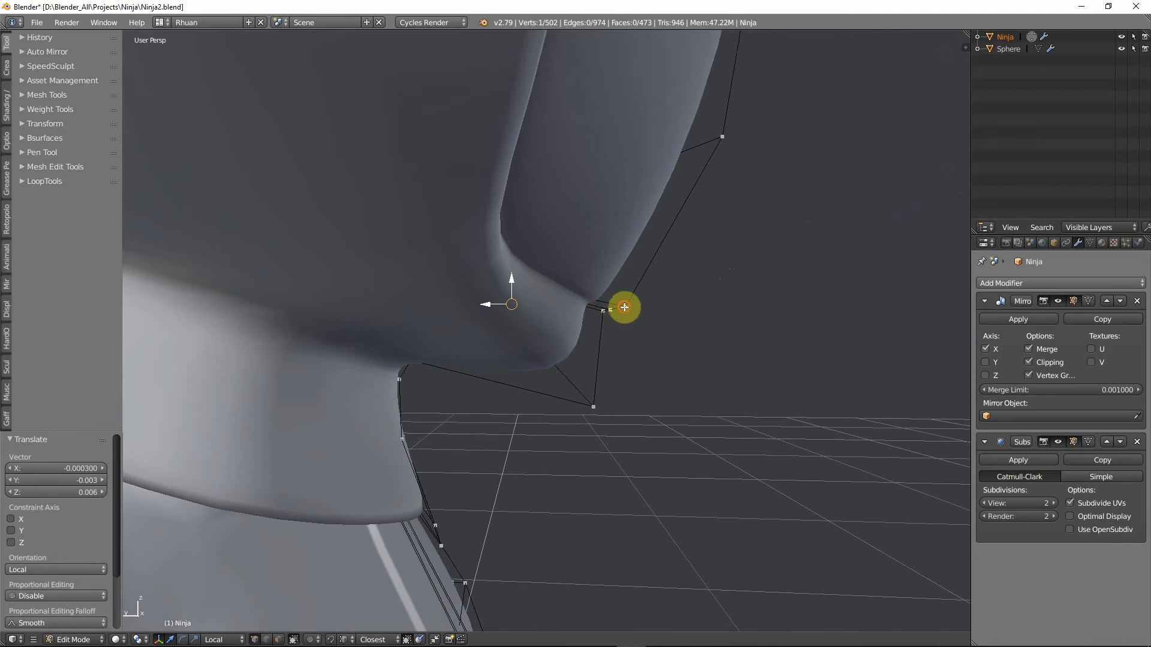
{"action": "right_click", "coordinate": [624, 307]}
{"action": "key", "text": "z"}
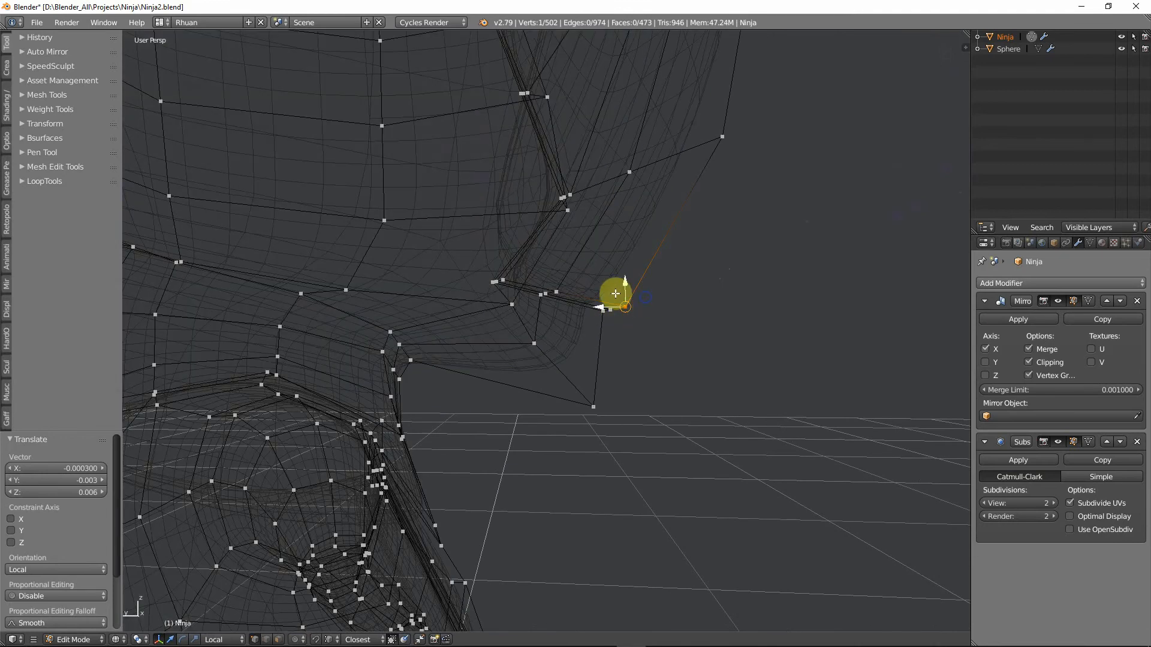
{"action": "right_click", "coordinate": [600, 309], "text": "shift"}
{"action": "right_click", "coordinate": [593, 310], "text": "shift"}
{"action": "key", "text": "z"}
{"action": "key", "text": "g"}
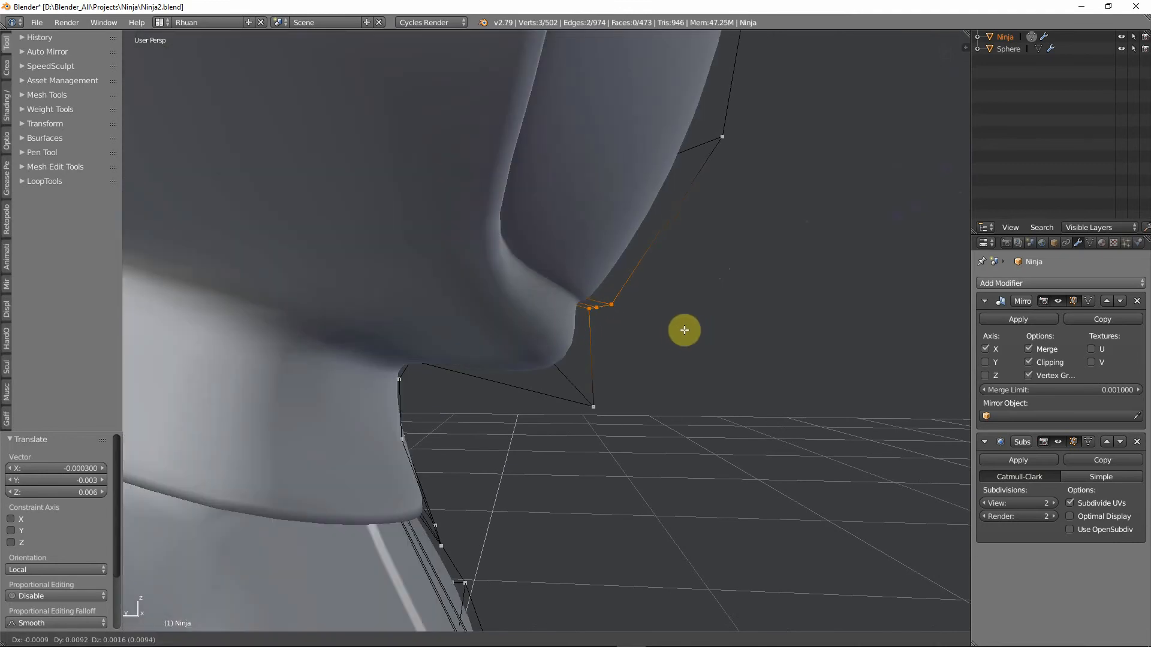
{"action": "left_click", "coordinate": [664, 310]}
Examine the smoothed head in Object Mode, and return to Edit Mode in front orthographic view with the upper body framed.
{"action": "scroll", "coordinate": [662, 303], "scroll_direction": "down", "scroll_amount": 6}
{"action": "key", "text": "Tab"}
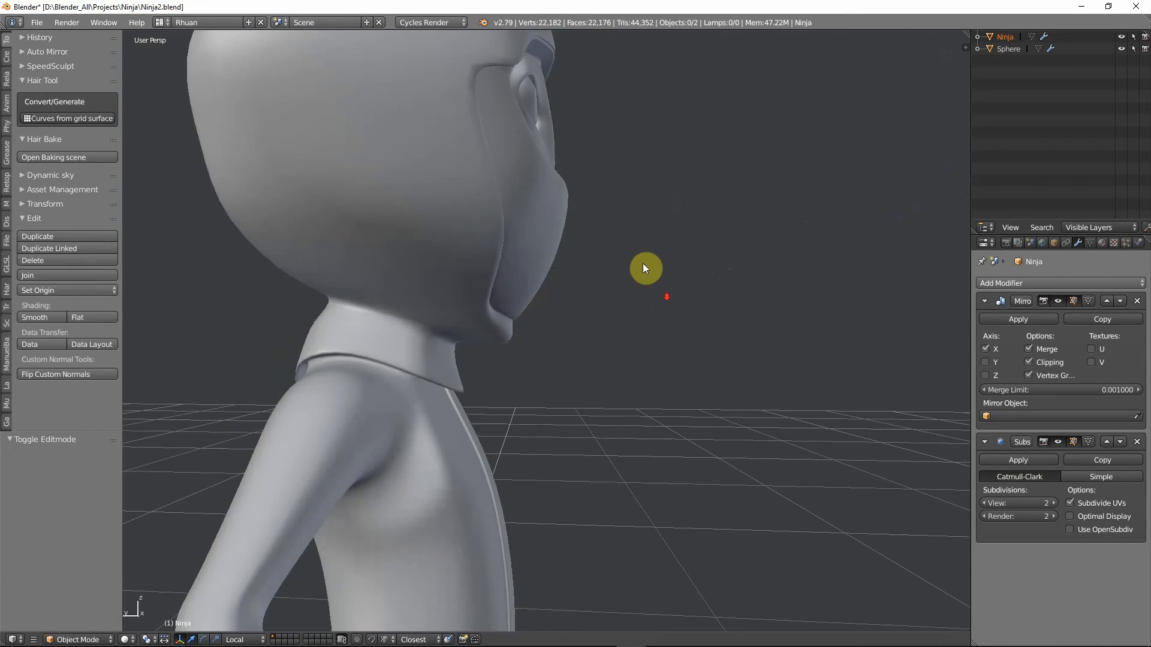
{"action": "middle_click_drag", "start_coordinate": [643, 264], "coordinate": [516, 271]}
{"action": "key", "text": "Tab"}
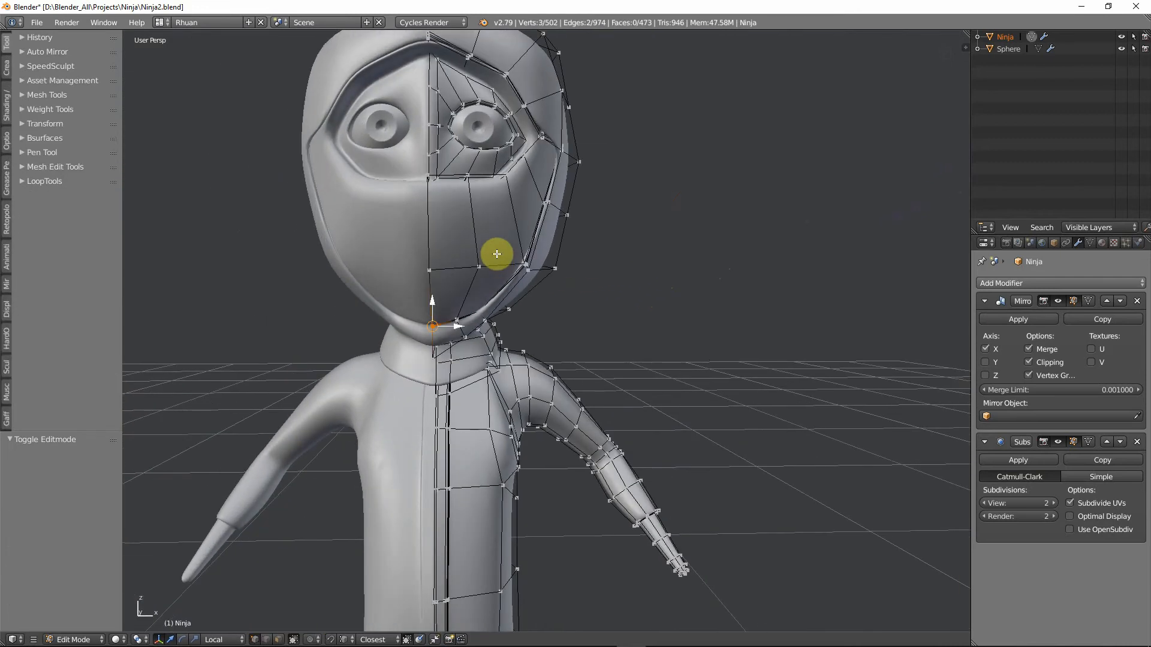
{"action": "key", "text": "KP_1"}
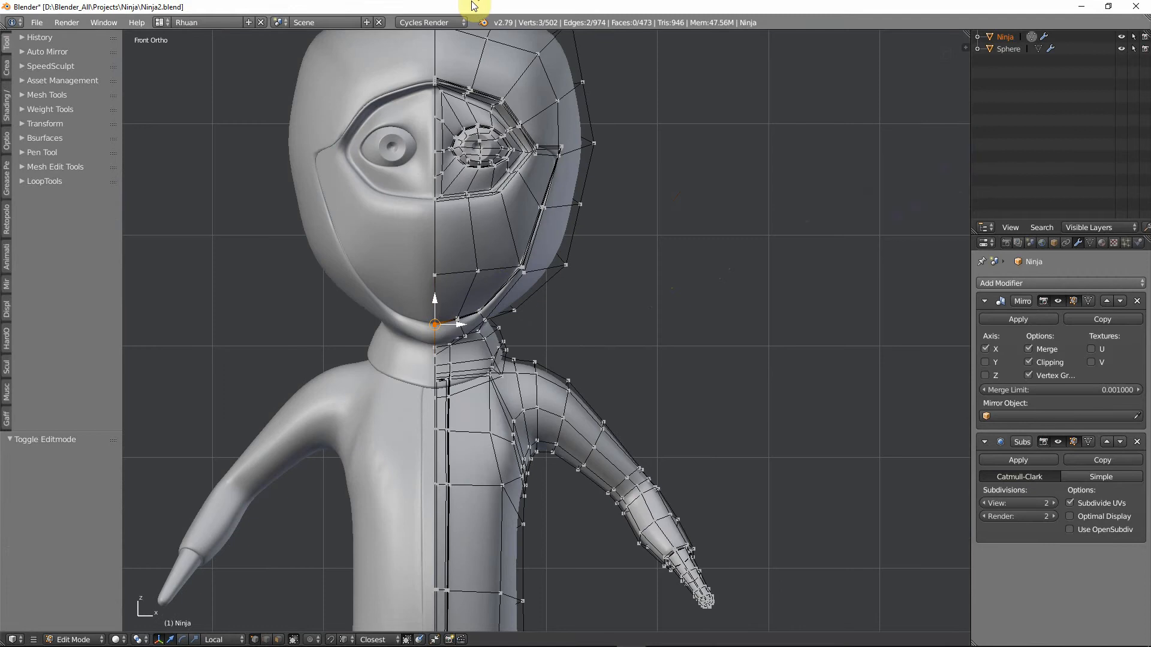
{"action": "scroll", "coordinate": [506, 132], "scroll_direction": "down", "scroll_amount": 4}
{"action": "middle_click_drag", "start_coordinate": [511, 157], "coordinate": [536, 190], "text": "shift"}
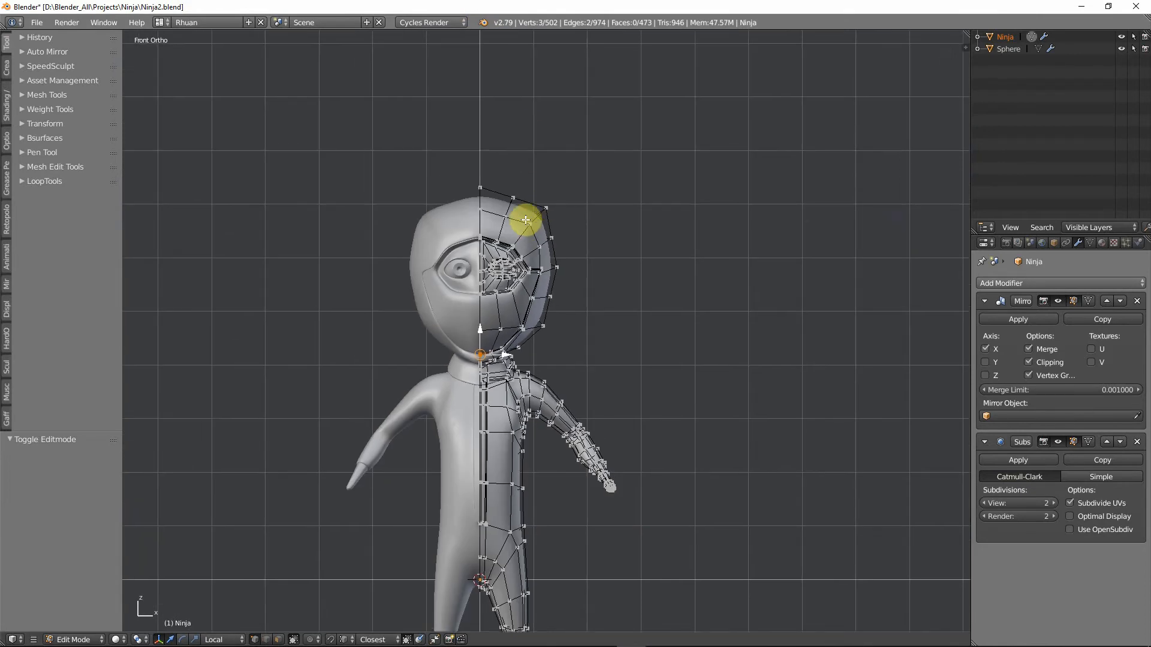
Lower all vertices on the top of the hood by 0.070 using proportional editing with a size of 0.62.
{"action": "right_click", "coordinate": [479, 188]}
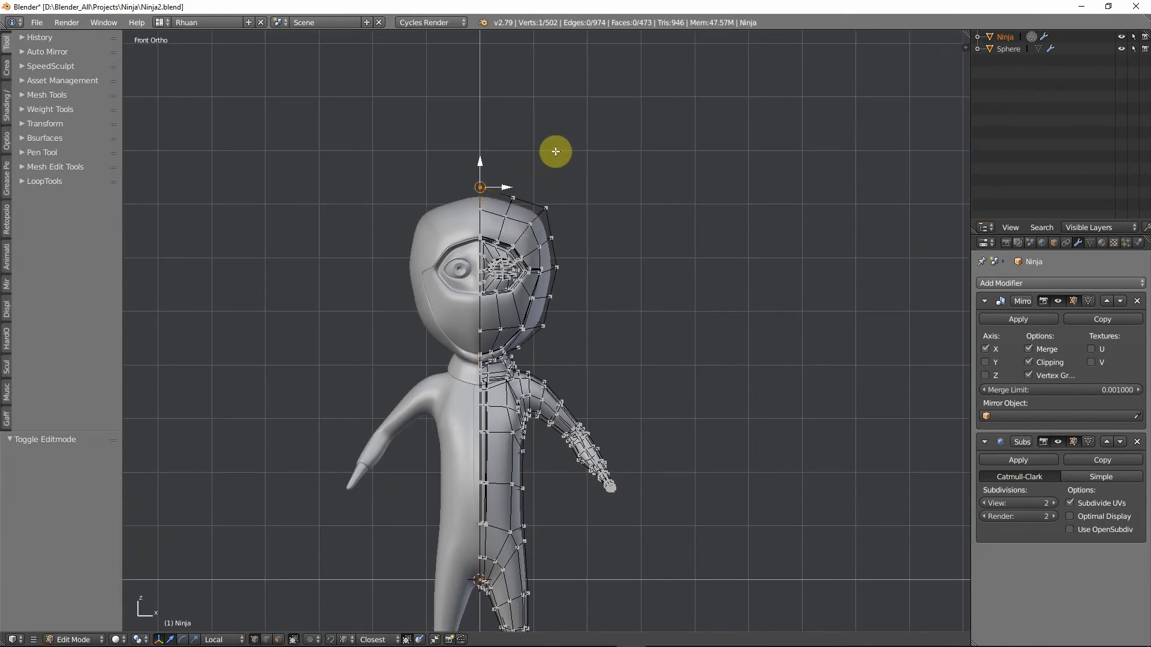
{"action": "key", "text": "z"}
{"action": "mouse_move", "coordinate": [570, 159]}
{"action": "left_mouse_down", "text": "ctrl"}
{"action": "mouse_move", "coordinate": [442, 118]}
{"action": "mouse_move", "coordinate": [470, 211]}
{"action": "mouse_move", "coordinate": [618, 183]}
{"action": "left_mouse_up", "text": "ctrl"}
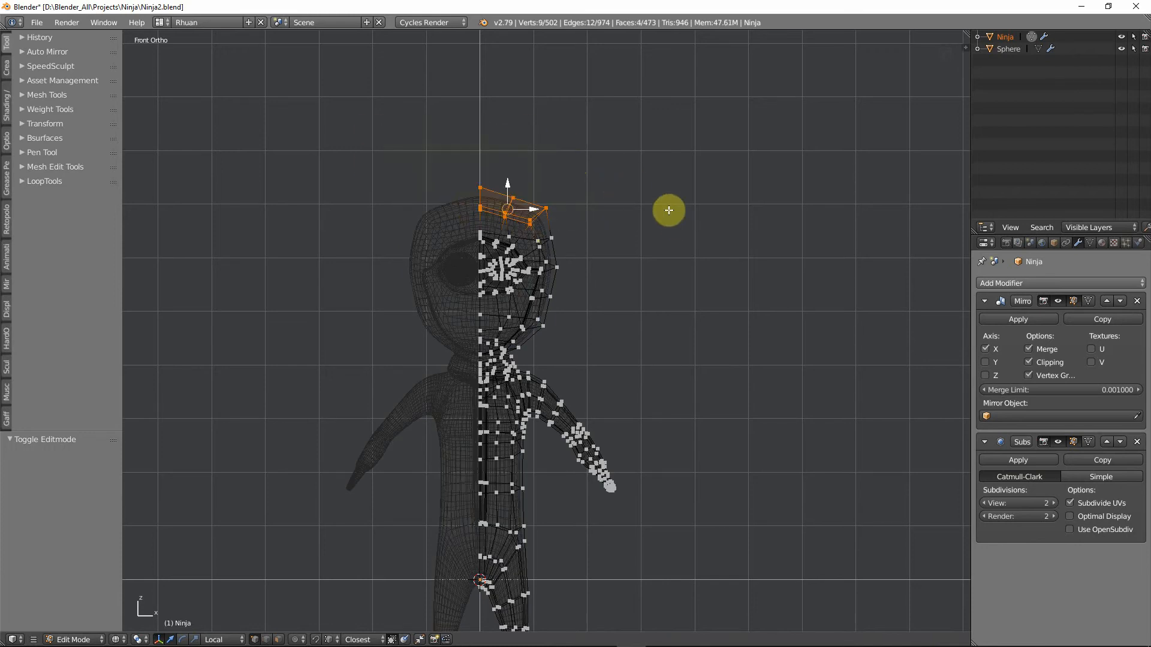
{"action": "key", "text": "g"}
{"action": "key", "text": "z"}
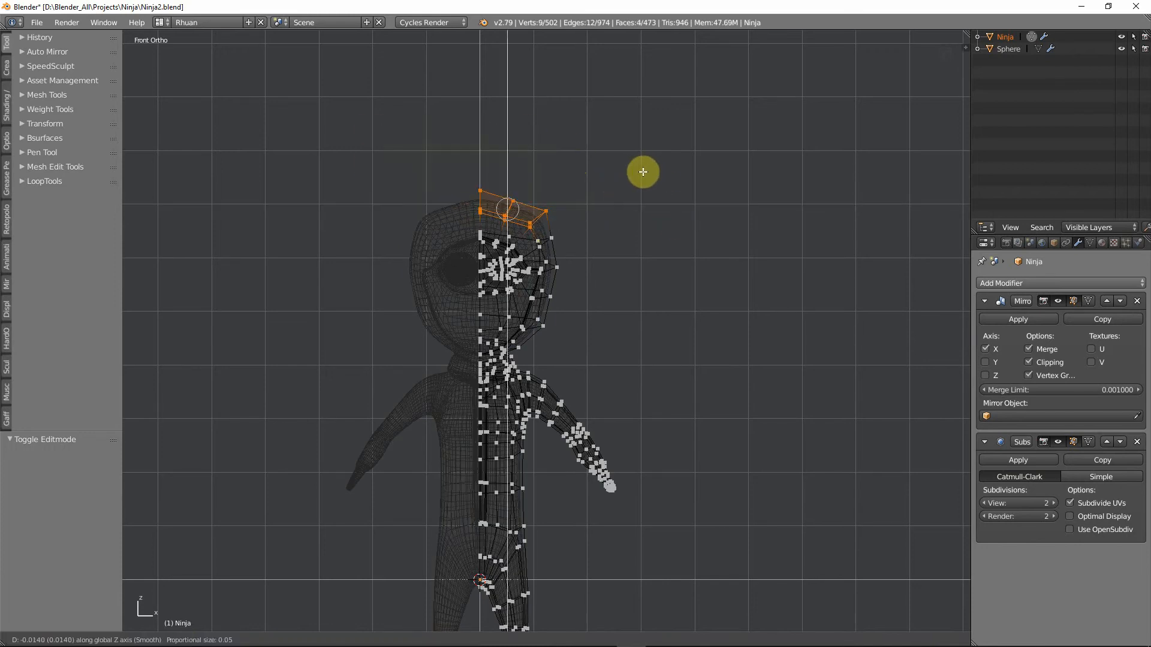
{"action": "scroll", "coordinate": [644, 174], "scroll_direction": "down", "scroll_amount": 13}
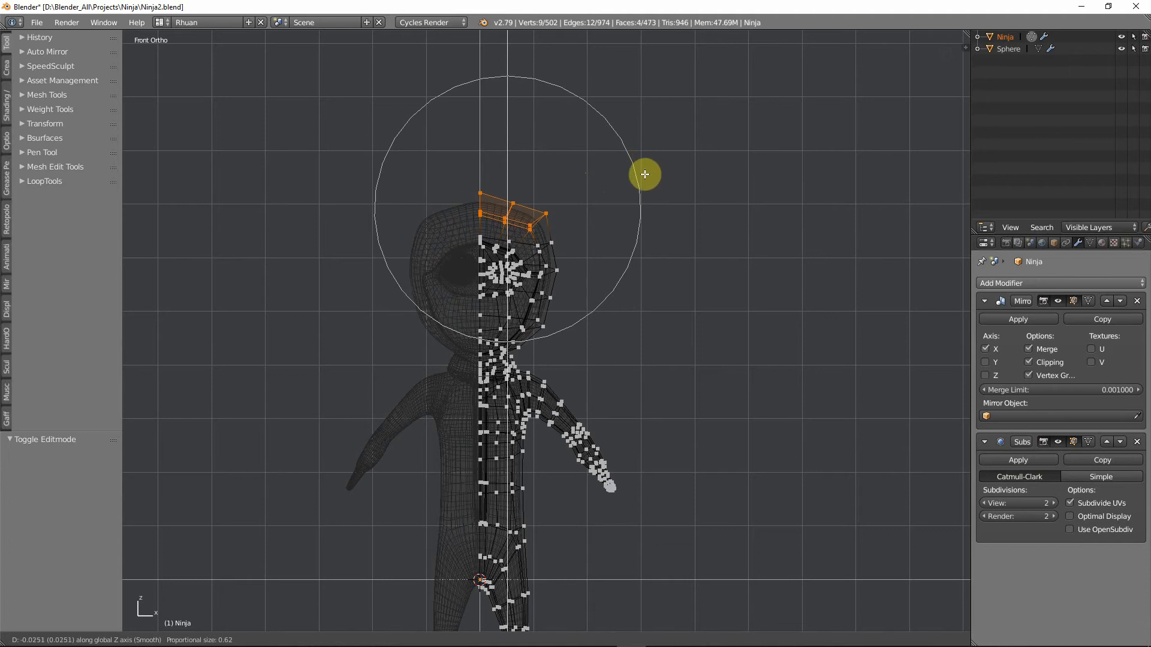
{"action": "left_click", "coordinate": [645, 184]}
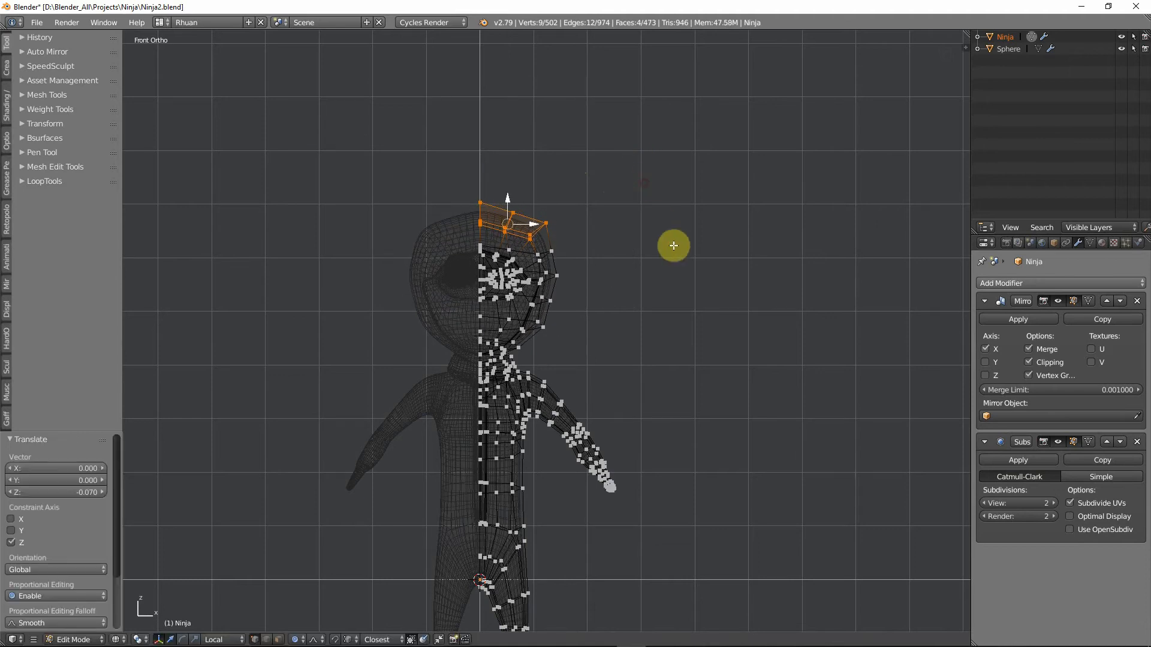
Scale the top of the head to 0.848 along X with proportional editing and return to solid shading.
{"action": "key", "text": "s"}
{"action": "key", "text": "z"}
{"action": "key", "text": "x"}
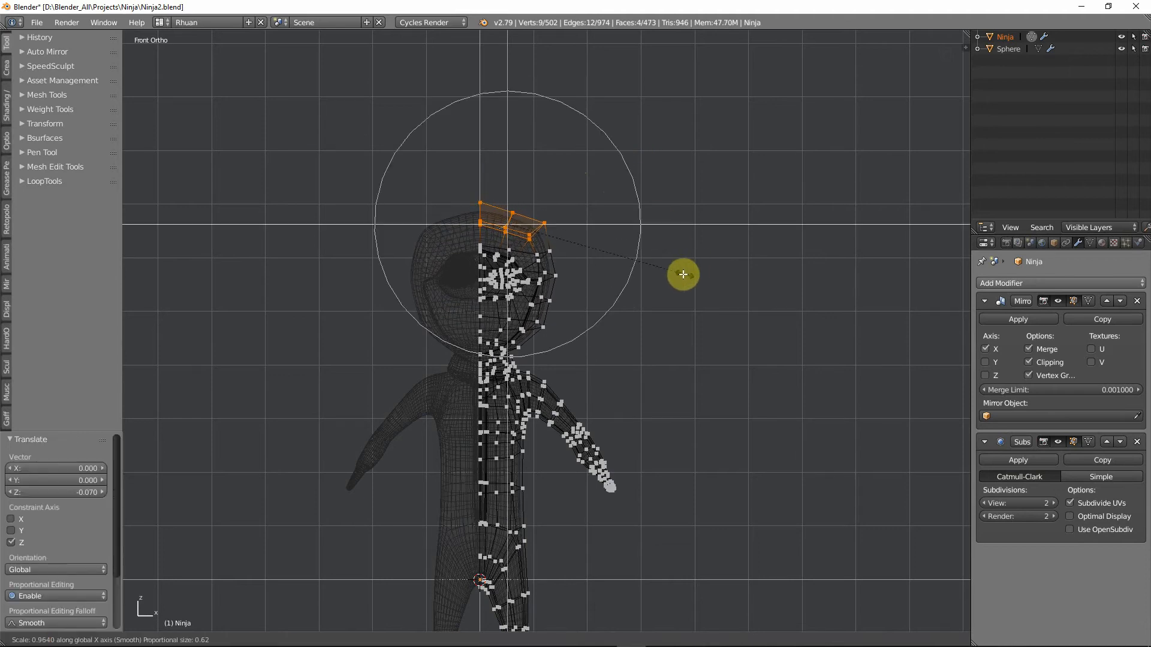
{"action": "left_click", "coordinate": [611, 301]}
{"action": "key", "text": "z"}
{"action": "scroll", "coordinate": [549, 313], "scroll_direction": "up", "scroll_amount": 4}
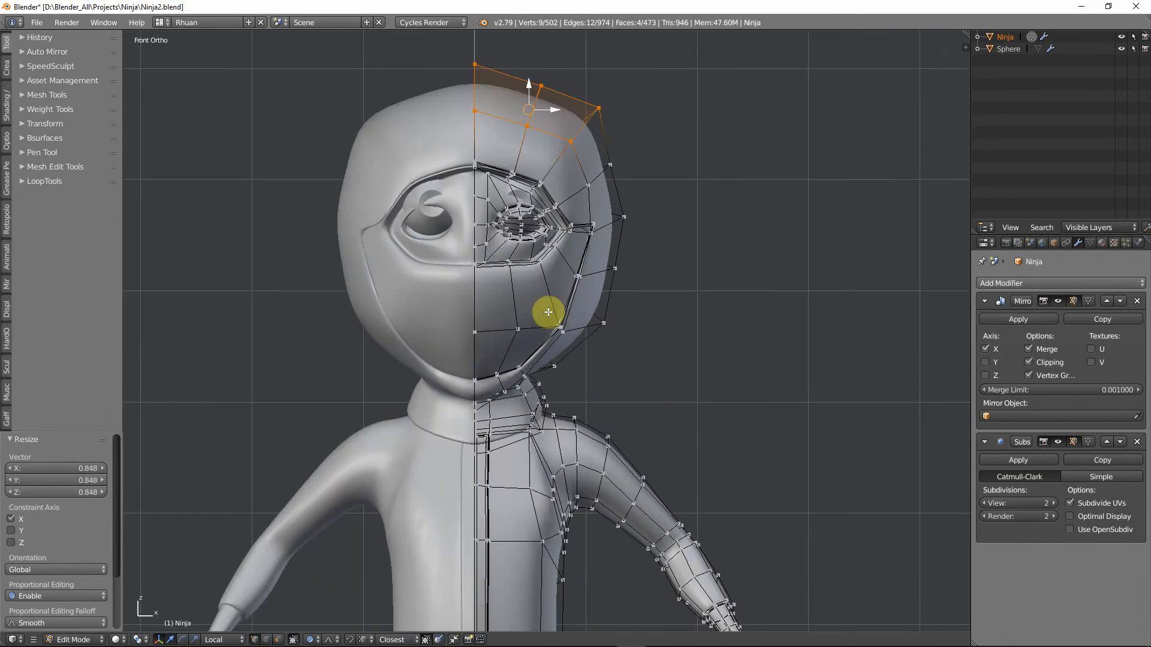
Examine the face in Object Mode with the eyeballs temporarily hidden, ending in front orthographic view.
{"action": "key", "text": "Tab"}
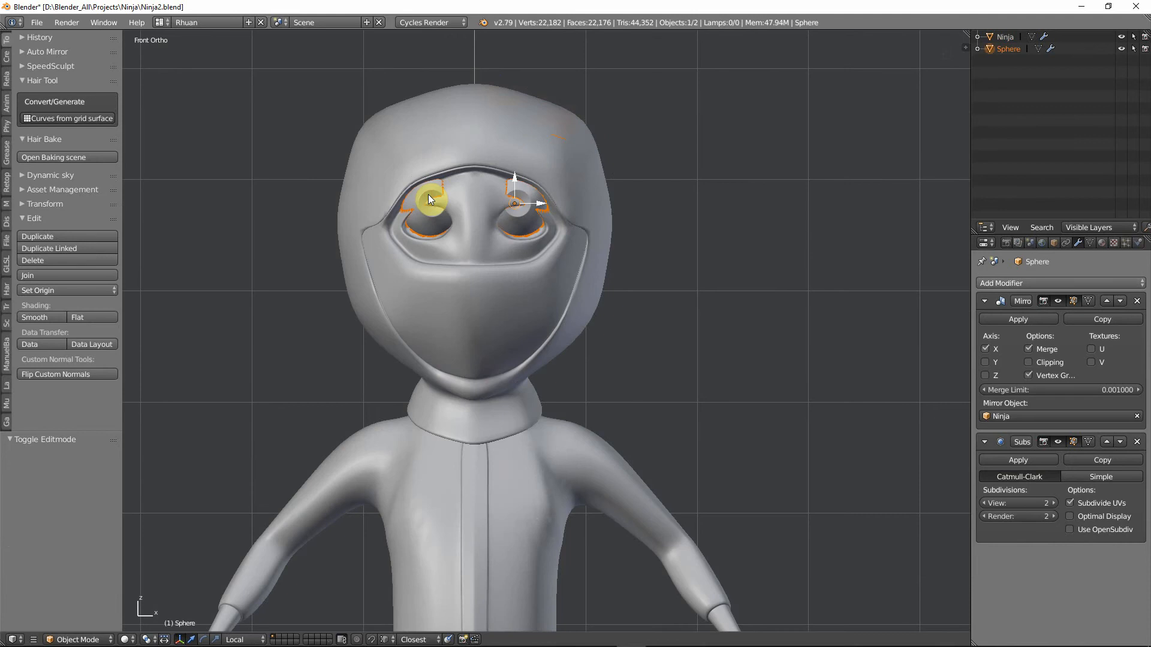
{"action": "key", "text": "h"}
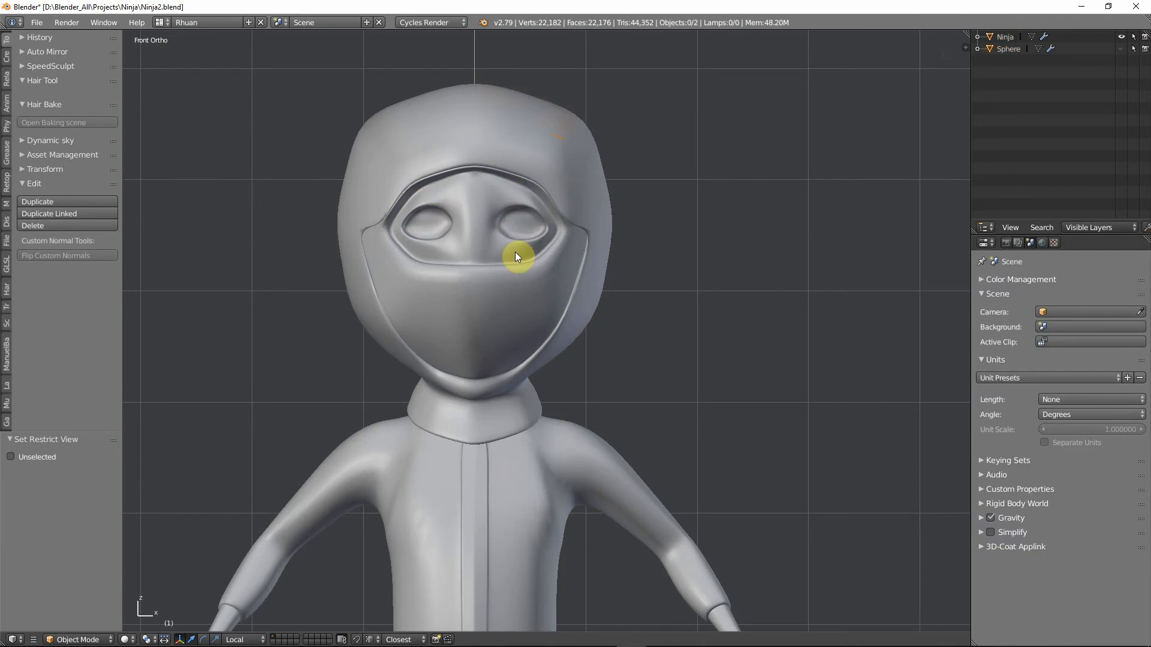
{"action": "scroll", "coordinate": [517, 253], "scroll_direction": "down", "scroll_amount": 3}
{"action": "scroll", "coordinate": [496, 331], "scroll_direction": "up", "scroll_amount": 3}
{"action": "middle_click_drag", "start_coordinate": [428, 319], "coordinate": [611, 331]}
{"action": "key", "text": "KP_1"}
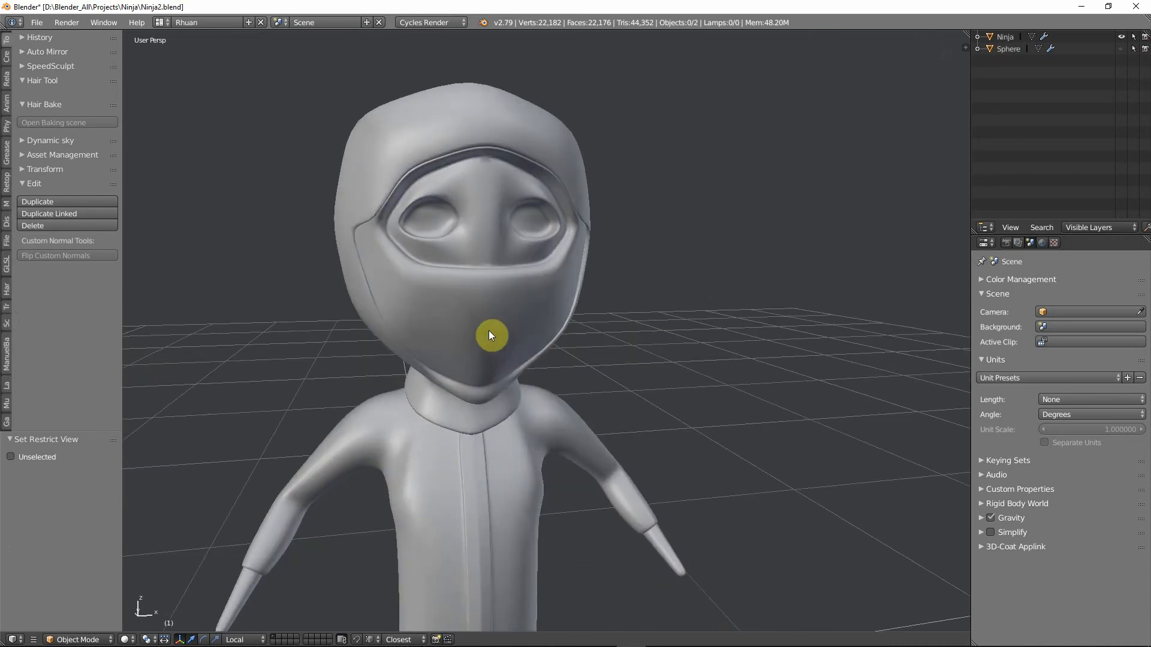
{"action": "key", "text": "KP_5"}
{"action": "key", "text": "alt+h"}
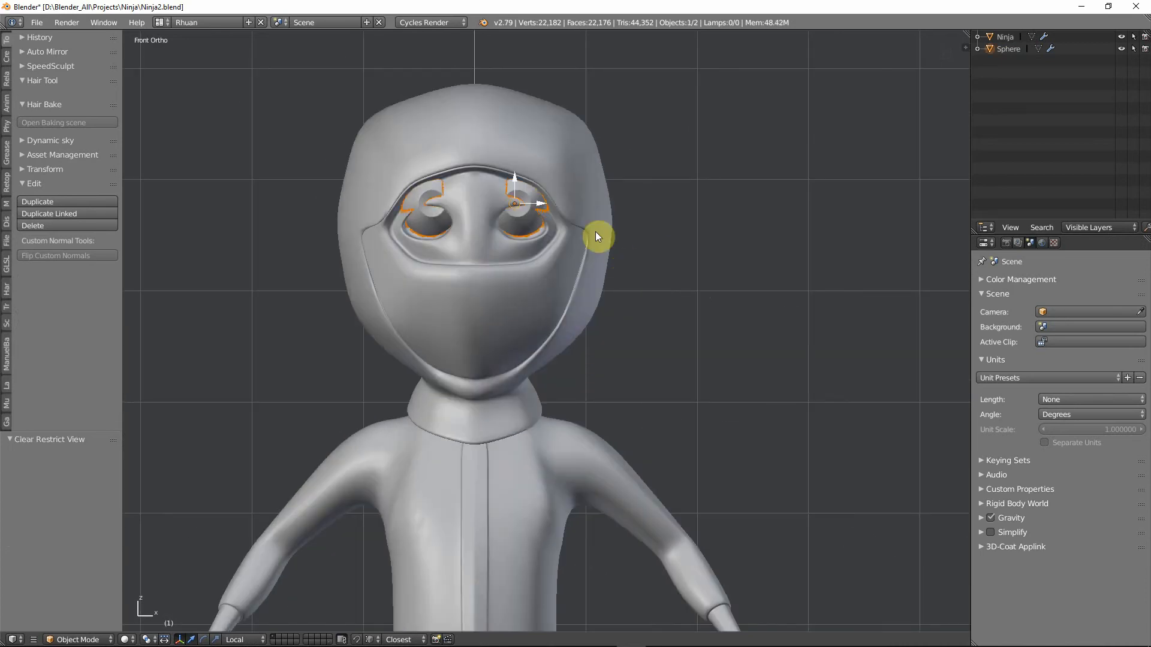
Remove the Mirror modifier from the eye sphere and lower the sphere by 0.050 into the eye socket.
{"action": "right_click", "coordinate": [525, 219]}
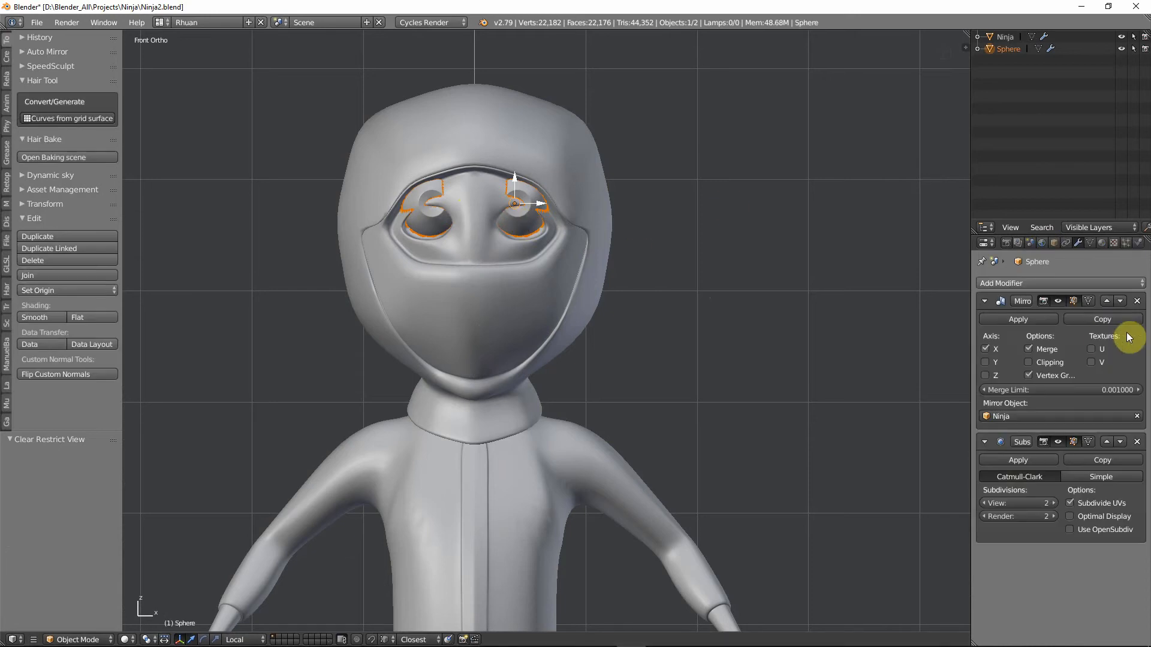
{"action": "left_click", "coordinate": [1137, 302]}
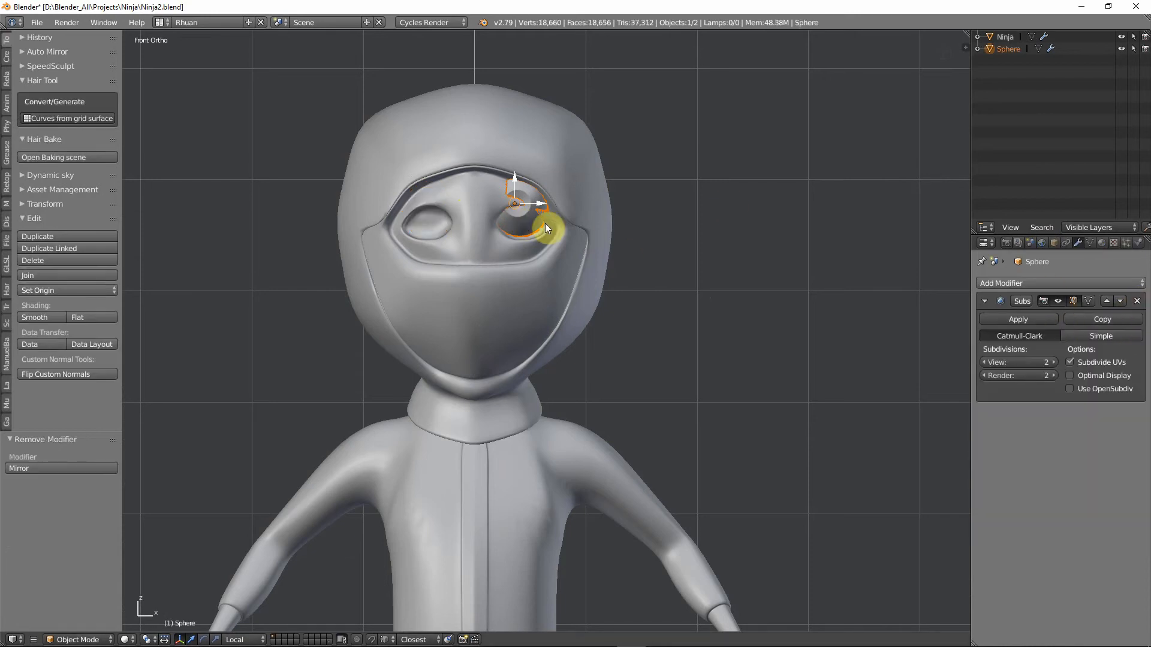
{"action": "key", "text": "g"}
{"action": "key", "text": "z"}
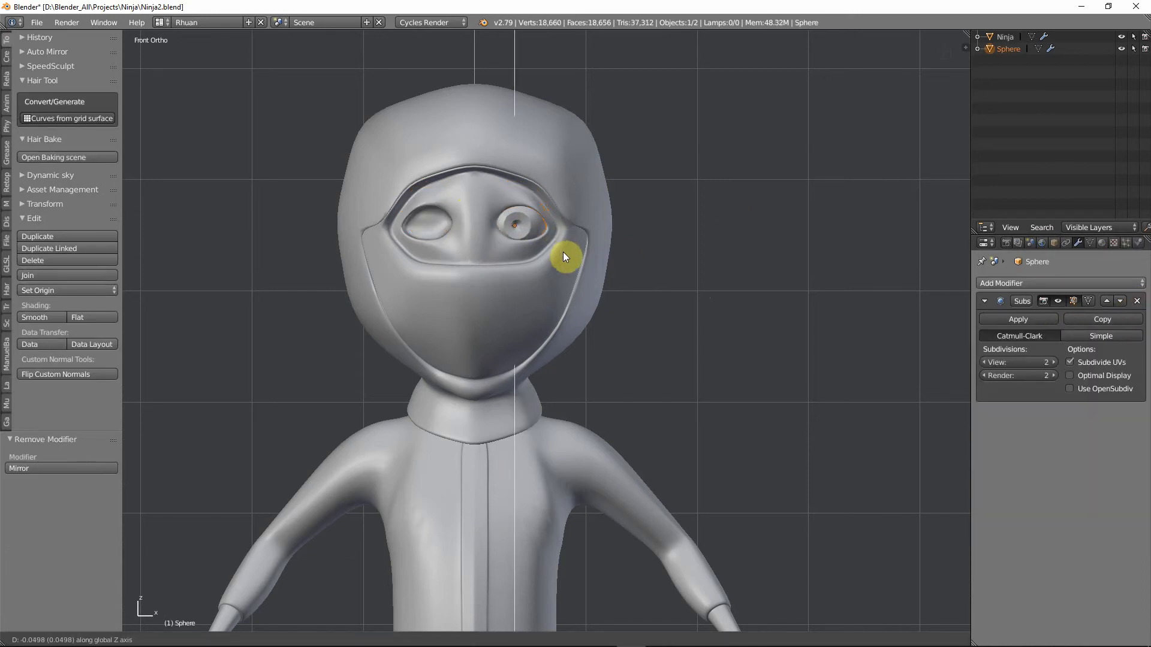
{"action": "left_click", "coordinate": [563, 252]}
{"action": "scroll", "coordinate": [567, 275], "scroll_direction": "up", "scroll_amount": 3}
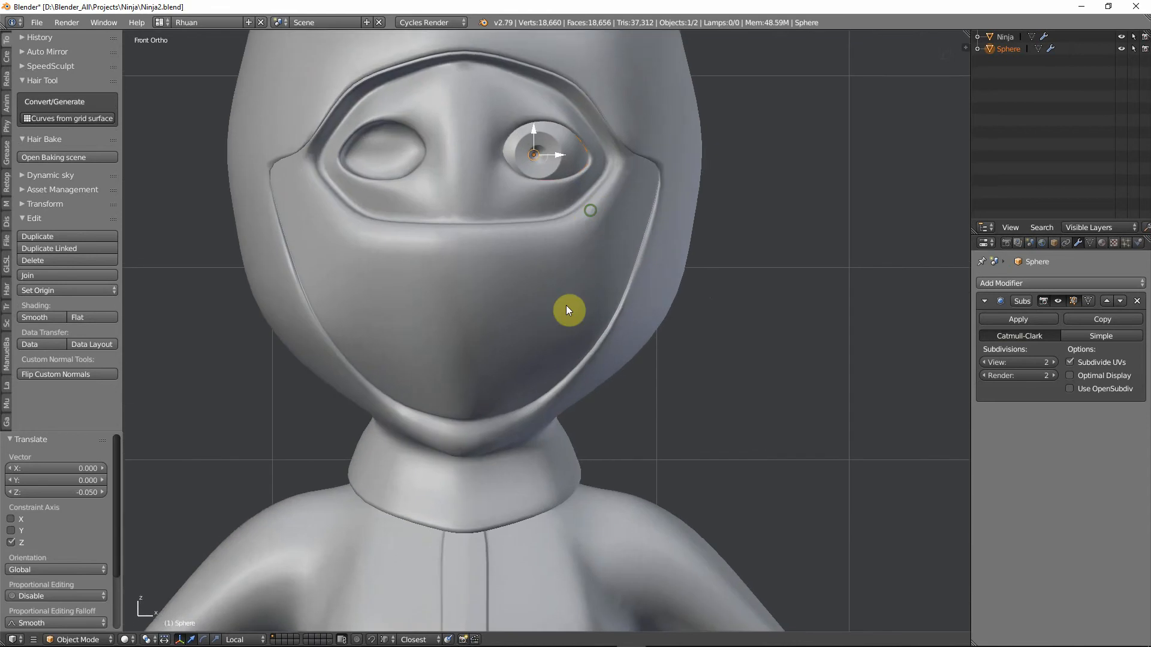
Scale the eye sphere to 0.934 and move it outward 0.005 along X.
{"action": "key", "text": "s"}
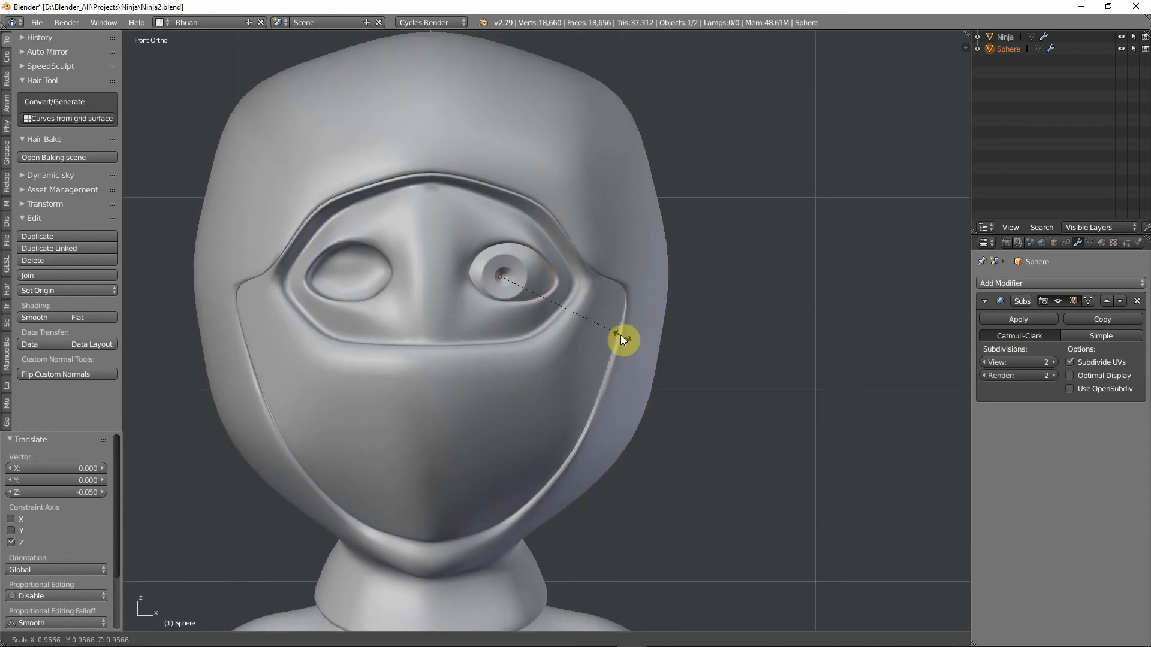
{"action": "left_click", "coordinate": [620, 337]}
{"action": "key", "text": "g"}
{"action": "key", "text": "x"}
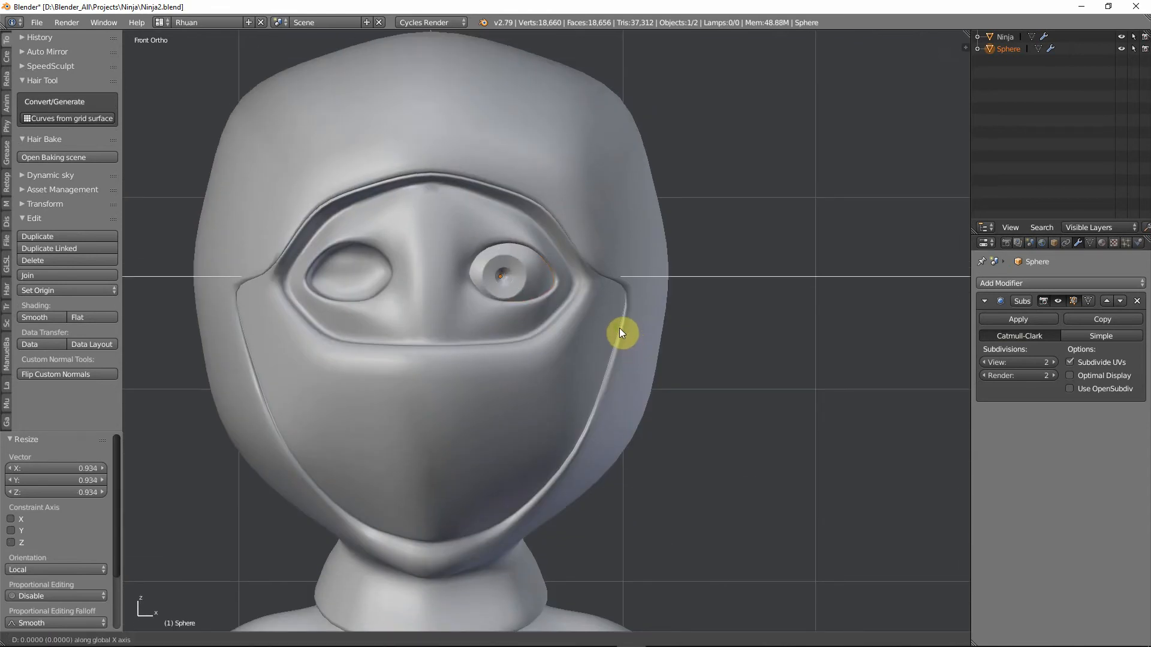
{"action": "left_click", "coordinate": [624, 332]}
Raise the eye sphere by 0.003 and nudge it slightly back inward along X to centre it in the socket.
{"action": "key", "text": "g"}
{"action": "key", "text": "z"}
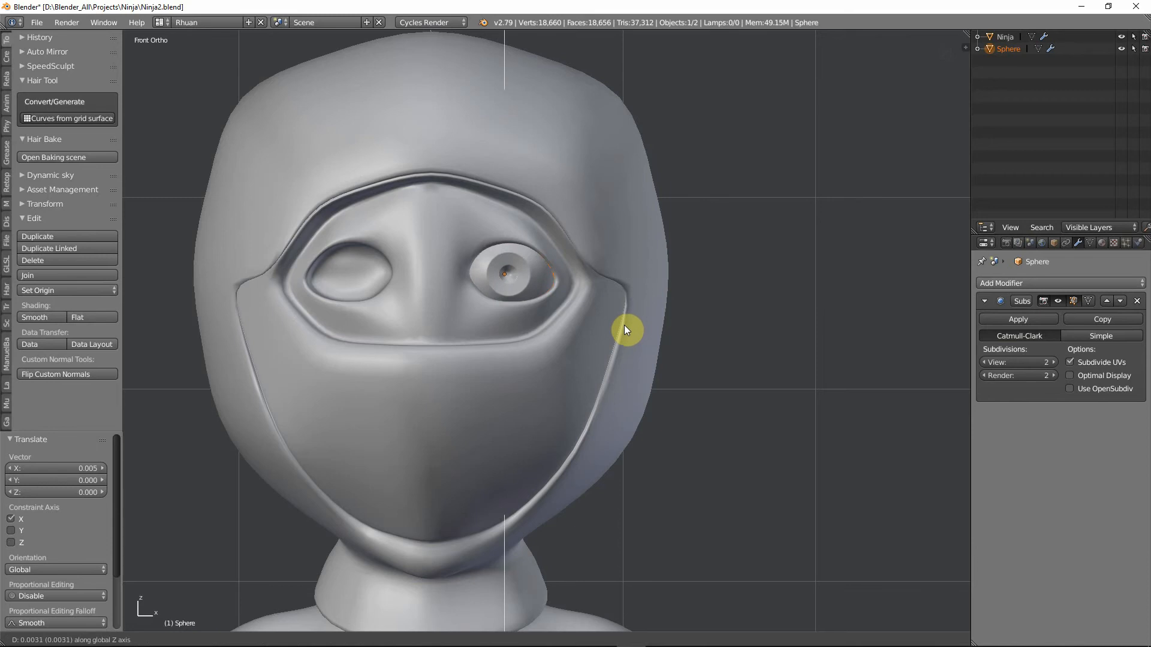
{"action": "left_click", "coordinate": [624, 325]}
{"action": "key", "text": "g"}
{"action": "key", "text": "x"}
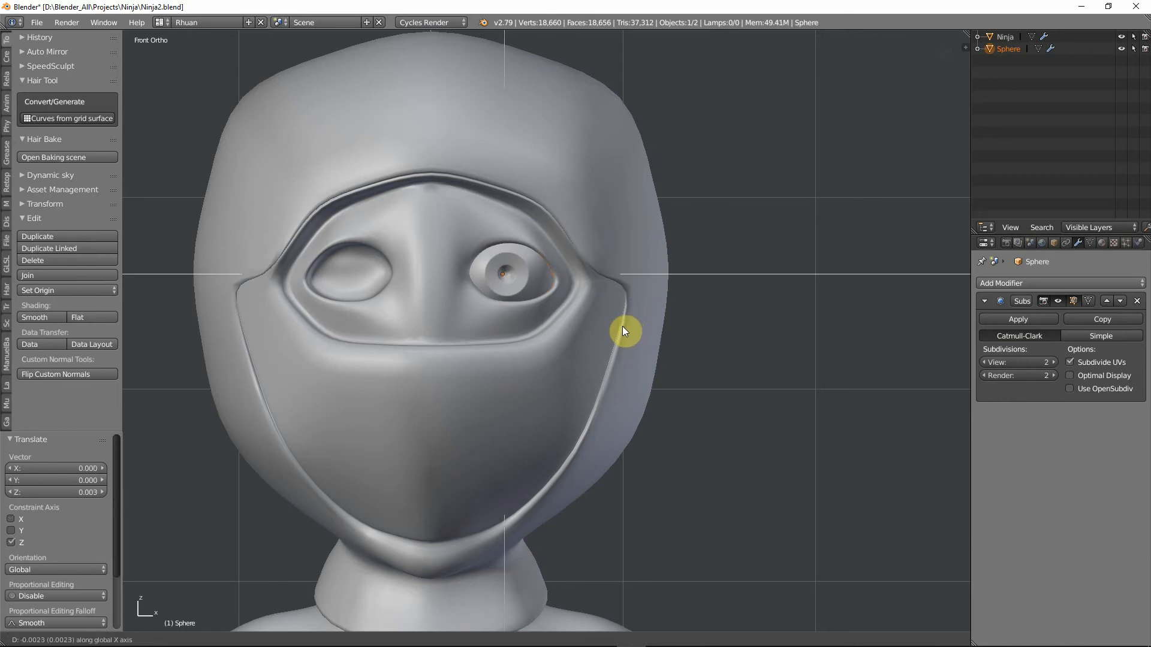
{"action": "left_click", "coordinate": [622, 325]}
Deselect the eye, then open the ninja mesh in Edit Mode in right orthographic view, framed on the chin.
{"action": "middle_click_drag", "start_coordinate": [624, 322], "coordinate": [591, 312]}
{"action": "key", "text": "a"}
{"action": "scroll", "coordinate": [539, 314], "scroll_direction": "down", "scroll_amount": 5}
{"action": "middle_click_drag", "start_coordinate": [500, 316], "coordinate": [377, 410]}
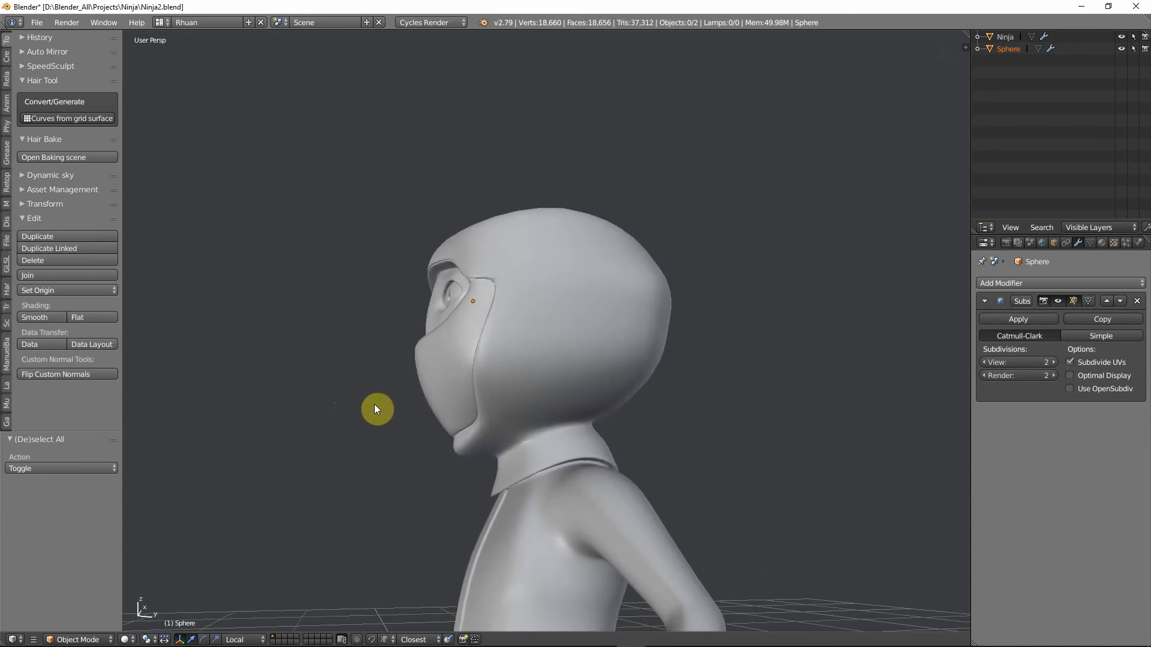
{"action": "key", "text": "KP_3"}
{"action": "scroll", "coordinate": [410, 474], "scroll_direction": "up", "scroll_amount": 3}
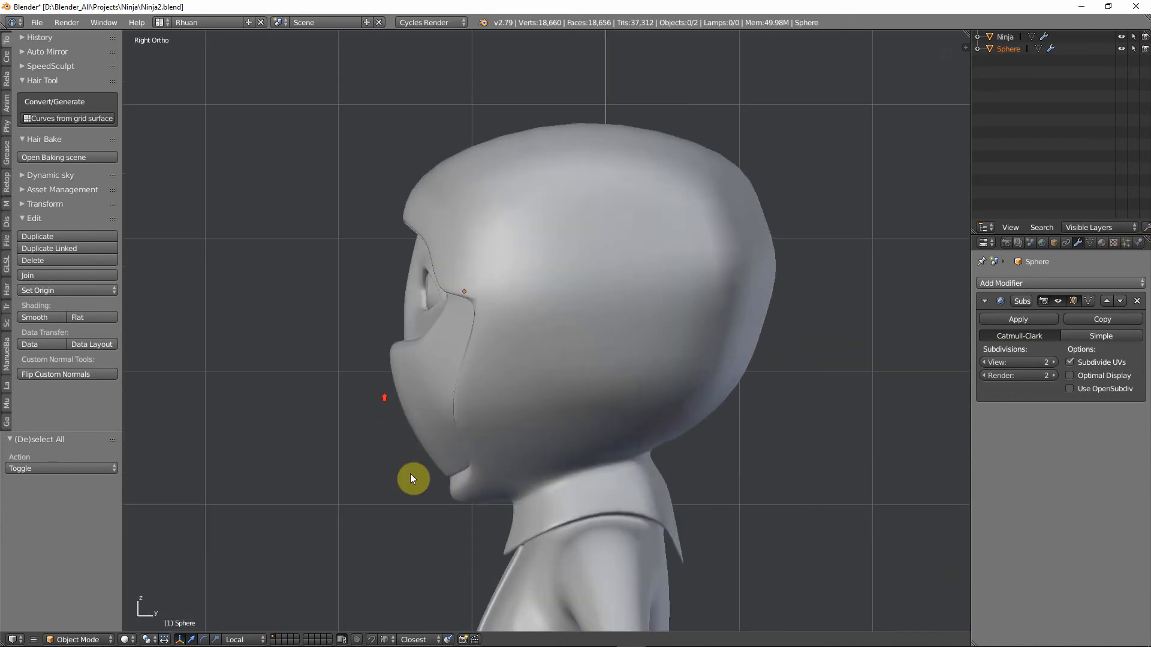
{"action": "key", "text": "Tab"}
{"action": "key", "text": "Tab"}
{"action": "right_click", "coordinate": [498, 488]}
{"action": "key", "text": "Tab"}
{"action": "middle_click_drag", "start_coordinate": [501, 488], "coordinate": [527, 329], "text": "shift"}
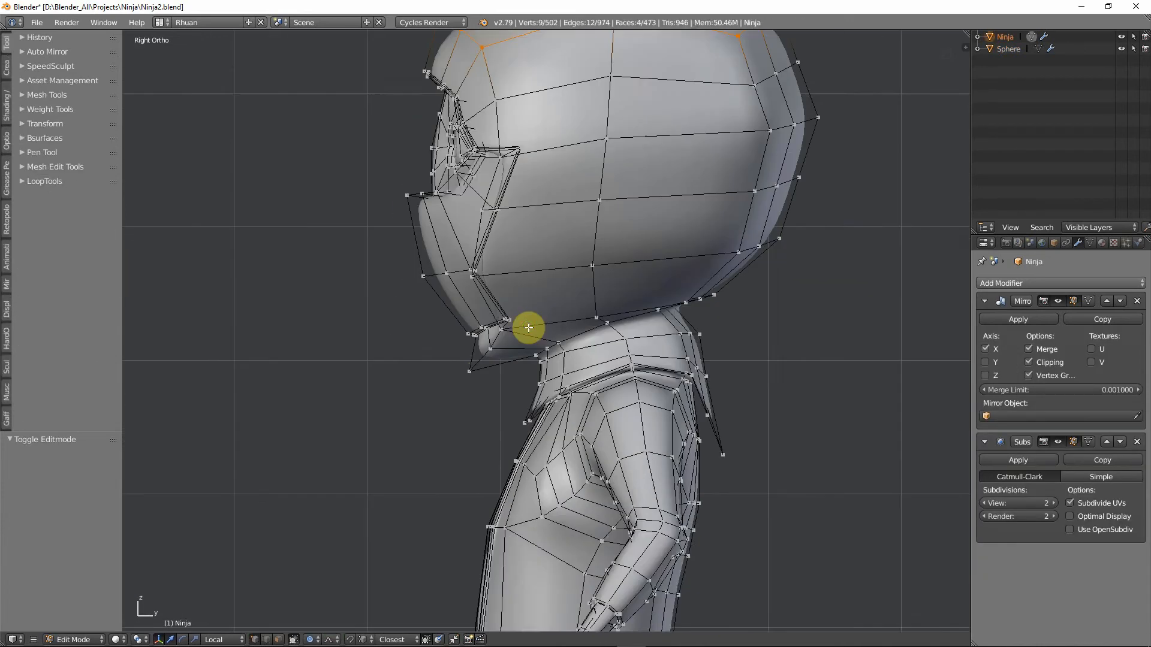
{"action": "scroll", "coordinate": [522, 338], "scroll_direction": "up", "scroll_amount": 5}
Without proportional editing, move the vertex beside the chin tip back 0.037 and up 0.021, and the chin tip vertex back 0.078 and up 0.051.
{"action": "right_click", "coordinate": [443, 433]}
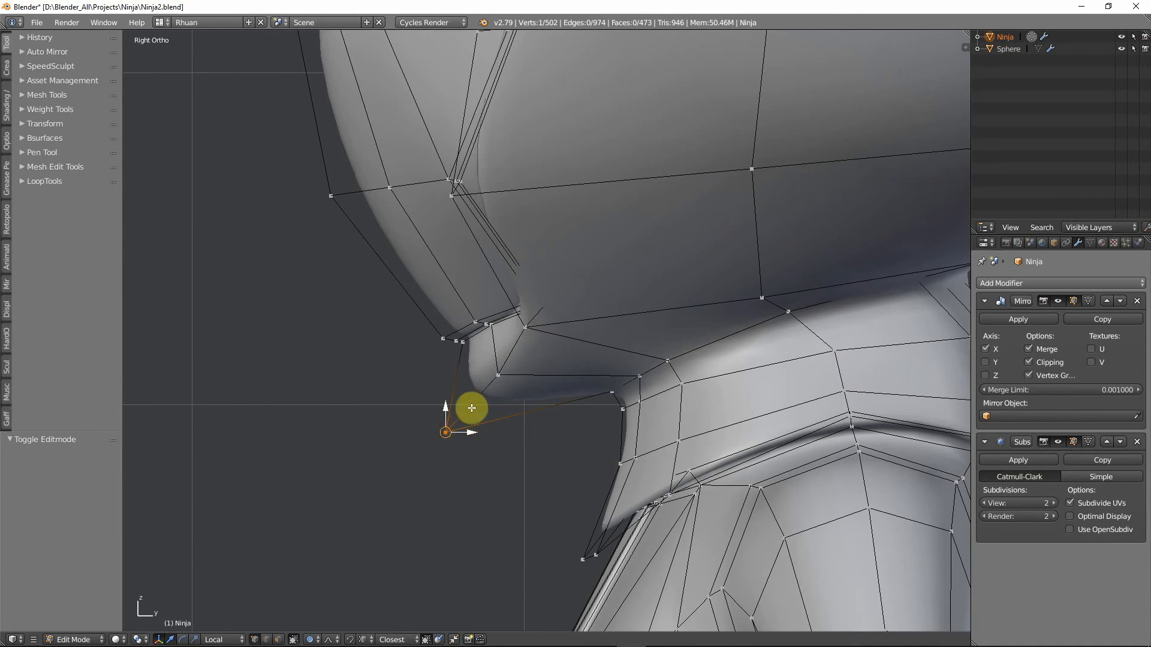
{"action": "right_click", "coordinate": [507, 377]}
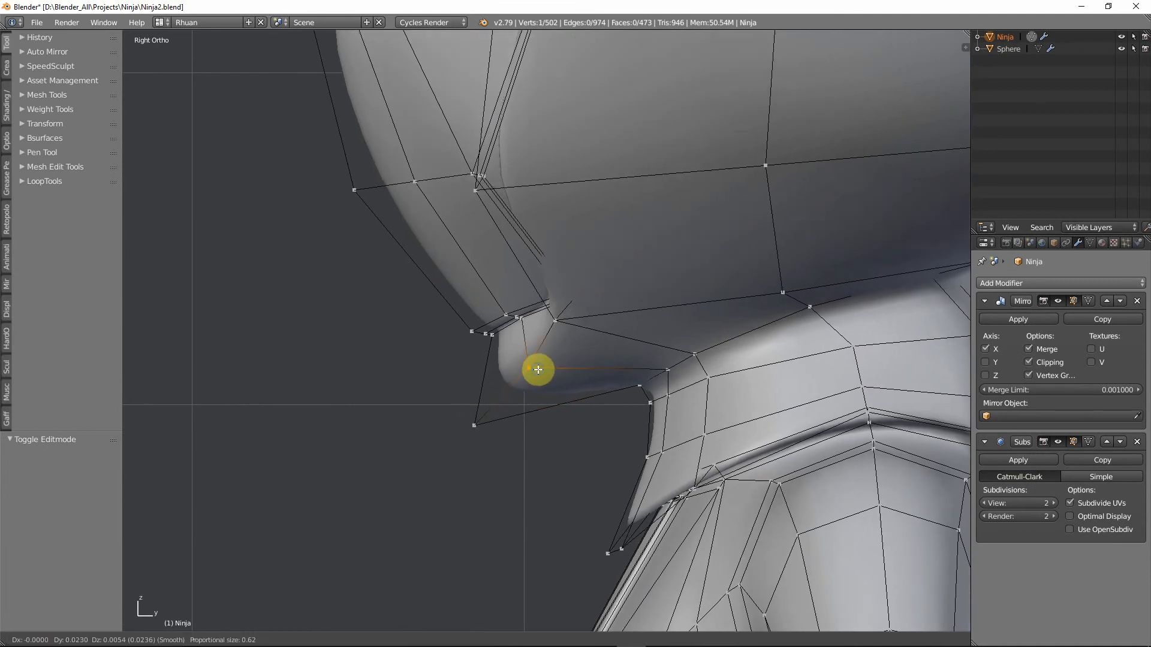
{"action": "key", "text": "o"}
{"action": "key", "text": "g"}
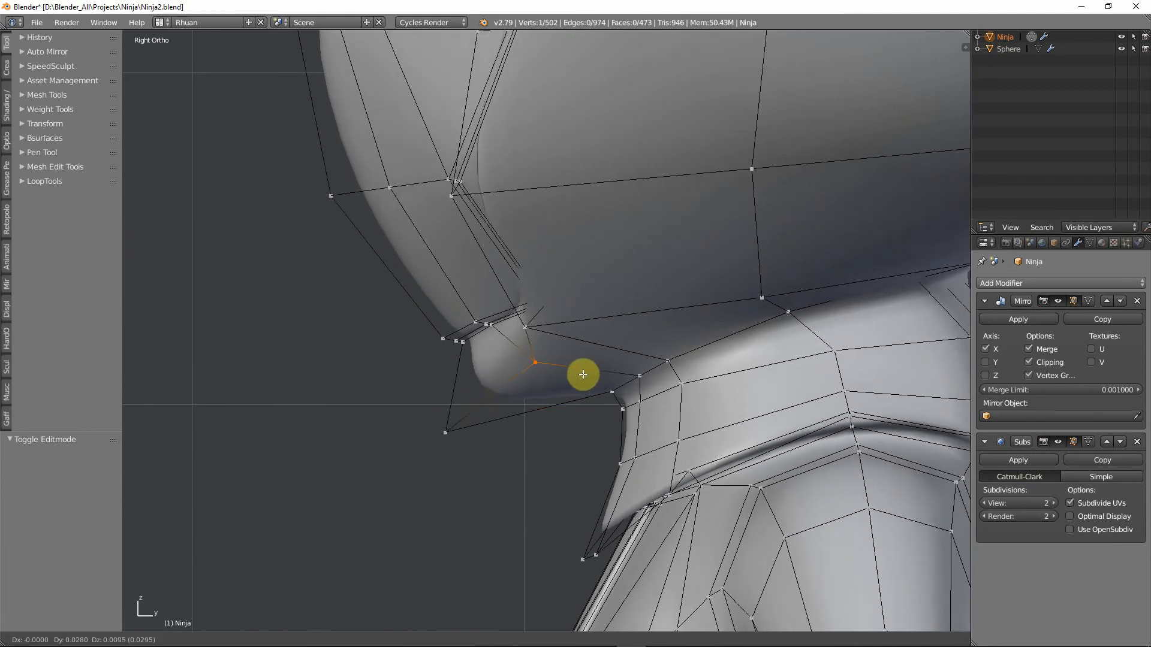
{"action": "left_click", "coordinate": [595, 360]}
{"action": "right_click", "coordinate": [449, 441]}
{"action": "key", "text": "g"}
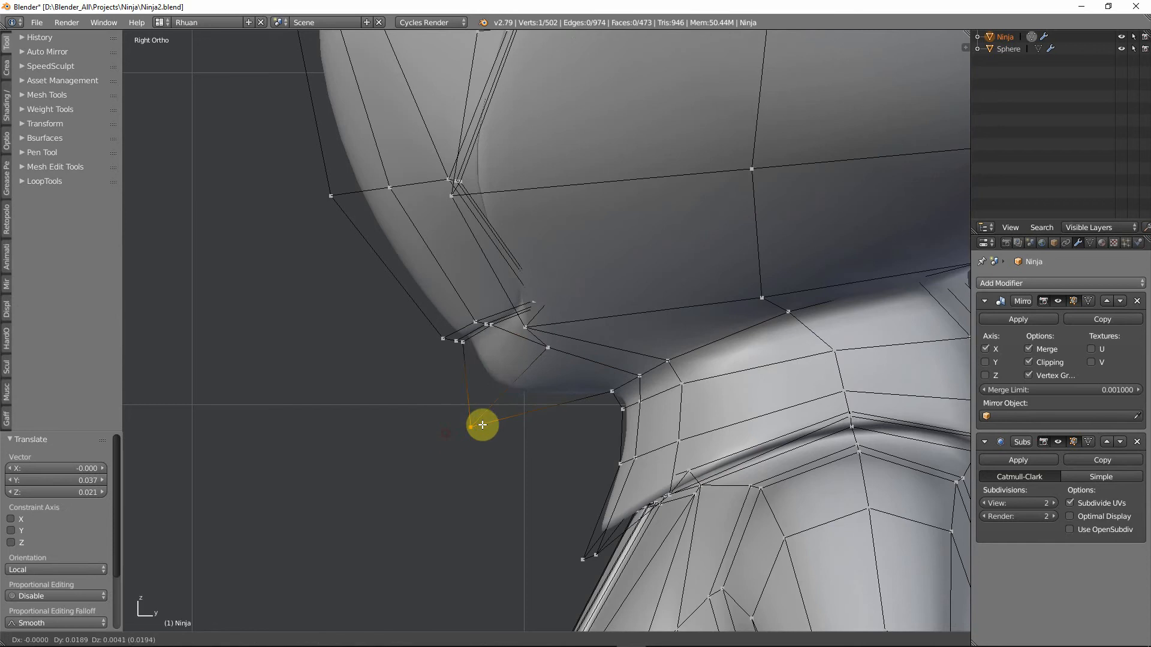
{"action": "left_click", "coordinate": [552, 365]}
Move the next hood vertex along the jaw back 0.026 and up 0.005, then shift it by -0.008 in X, -0.003 in Y and 0.005 in Z.
{"action": "key", "text": "g"}
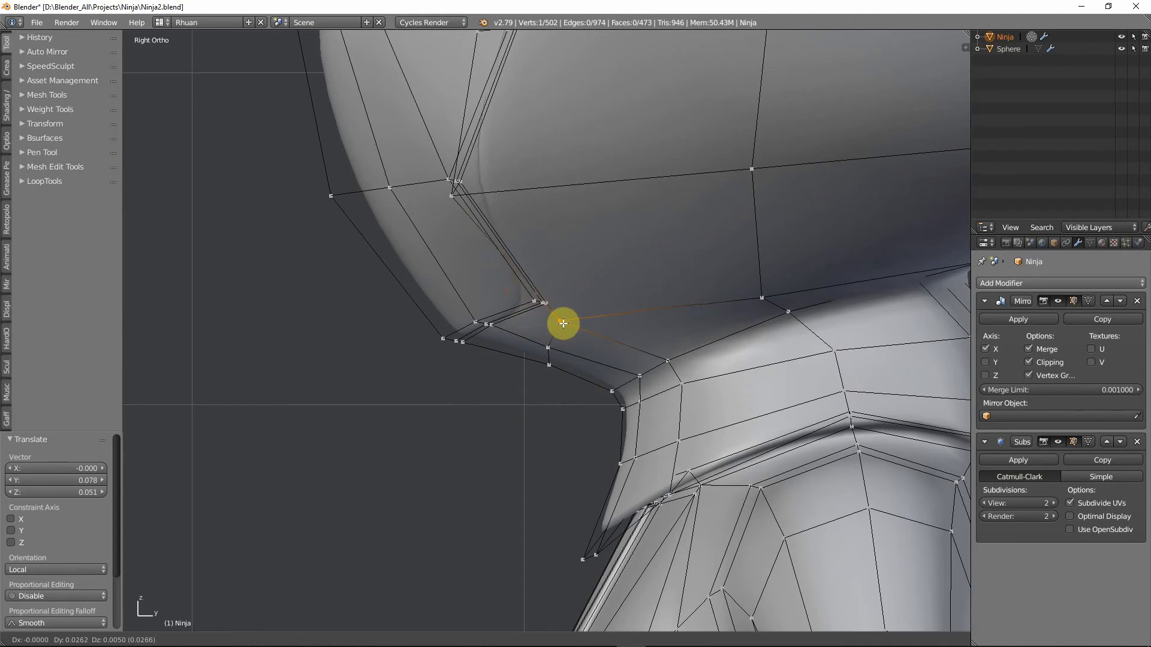
{"action": "left_click", "coordinate": [562, 323]}
{"action": "middle_click_drag", "start_coordinate": [562, 324], "coordinate": [714, 329]}
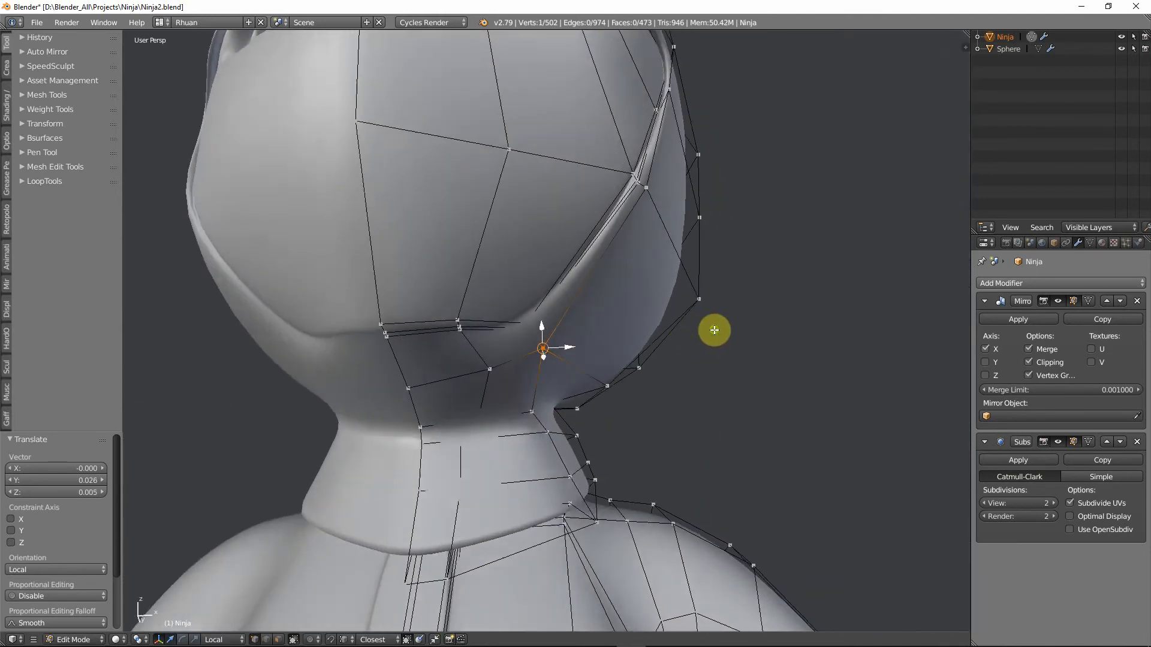
{"action": "scroll", "coordinate": [595, 332], "scroll_direction": "up", "scroll_amount": 2}
{"action": "key", "text": "g"}
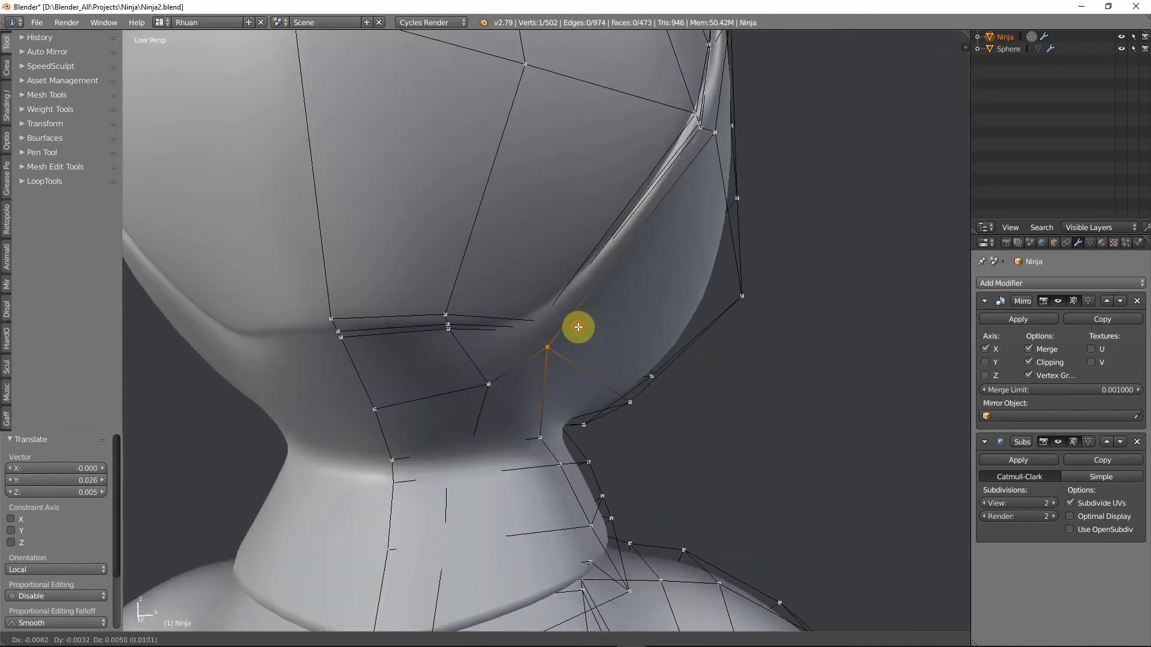
{"action": "left_click", "coordinate": [578, 327]}
Vertex-slide the rear mask-edge loop's centre vertex under the chin backward by 0.242 and its neighbour by 0.370.
{"action": "middle_click_drag", "start_coordinate": [578, 326], "coordinate": [480, 323]}
{"action": "scroll", "coordinate": [458, 376], "scroll_direction": "up", "scroll_amount": 2}
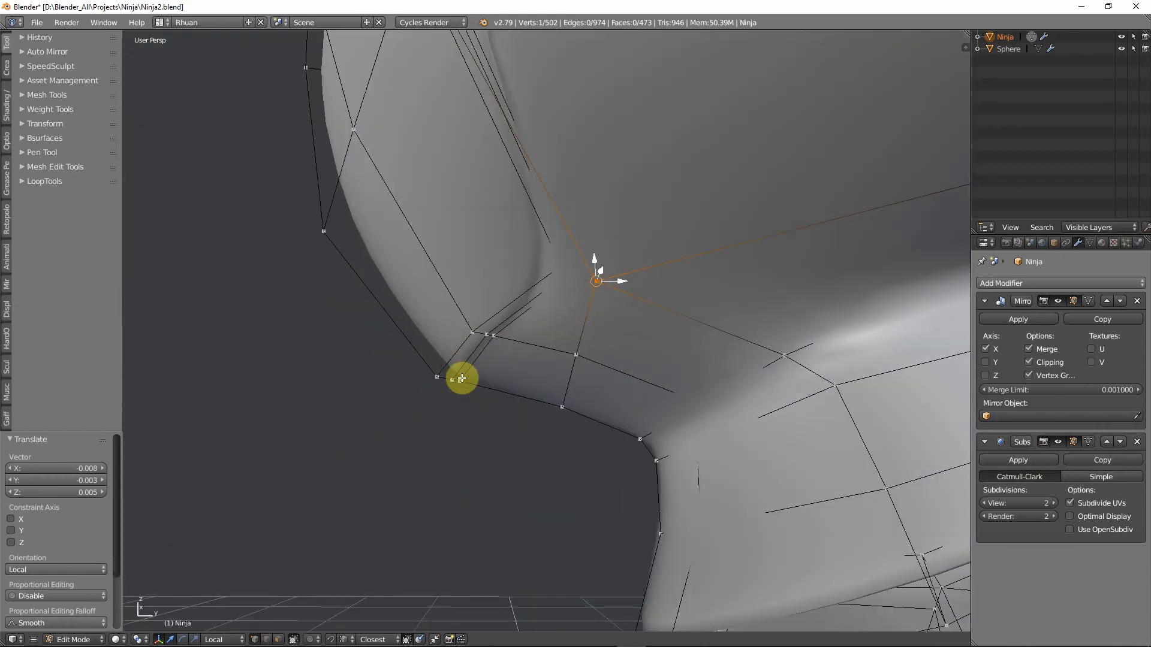
{"action": "key", "text": "KP_3"}
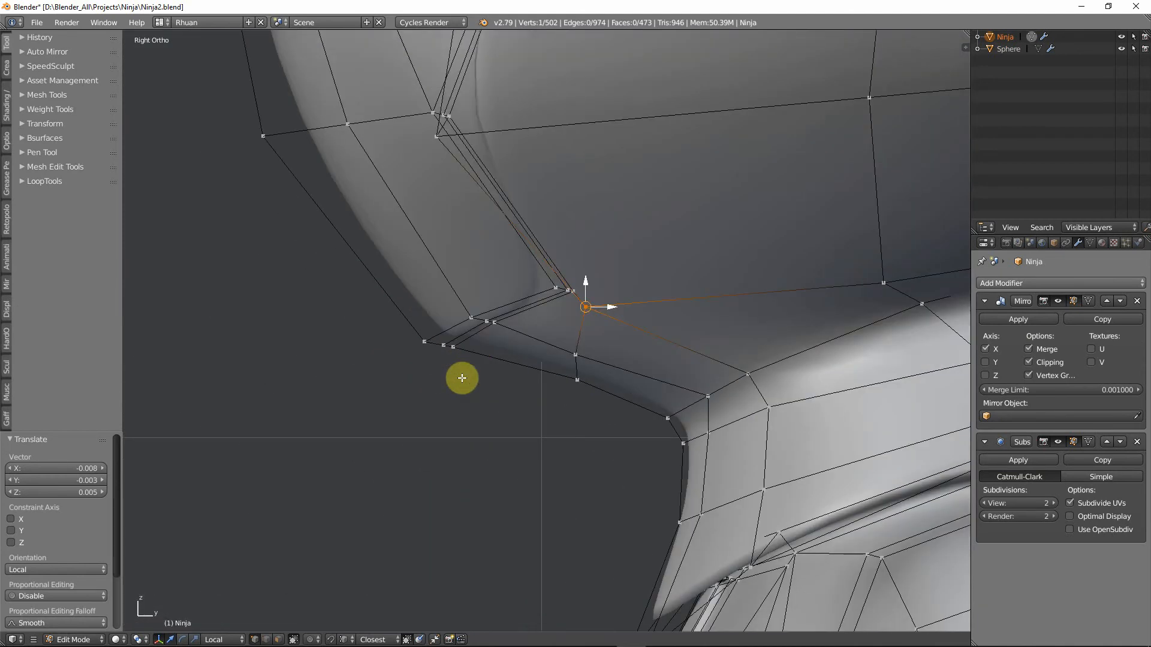
{"action": "right_click", "coordinate": [459, 346]}
{"action": "key", "text": "shift+v"}
{"action": "left_click", "coordinate": [489, 347]}
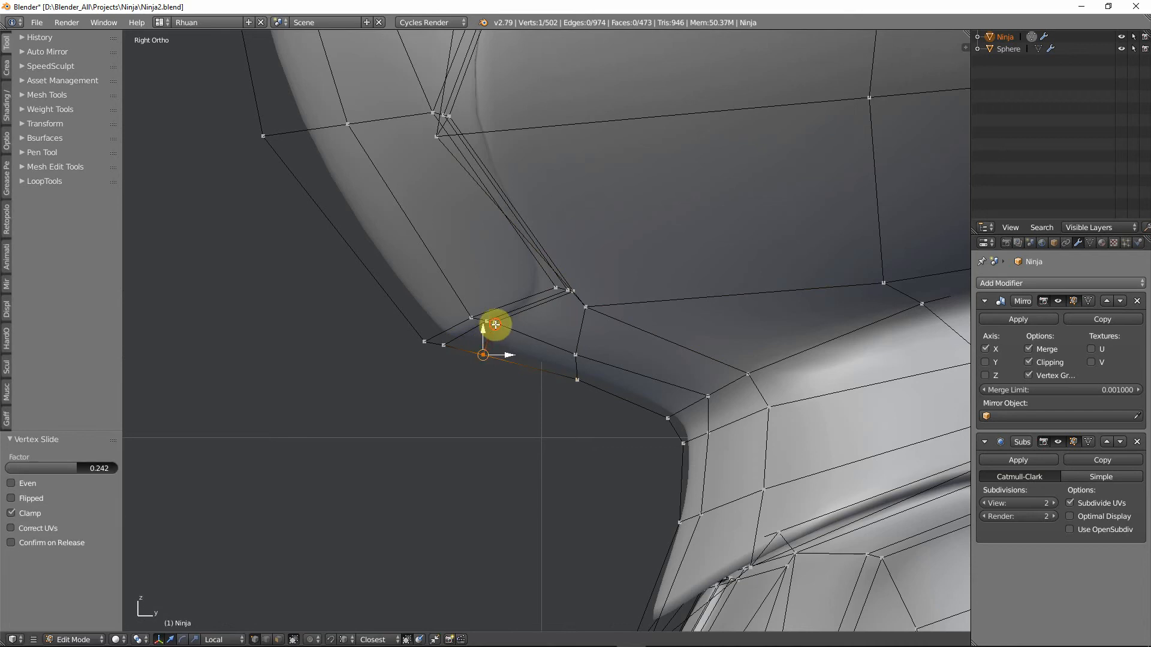
{"action": "right_click", "coordinate": [496, 325]}
{"action": "key", "text": "shift+v"}
{"action": "left_click", "coordinate": [524, 335]}
Vertex-slide the middle mask-edge loop's centre vertex backward under the chin, and its neighbour by 0.605.
{"action": "right_click", "coordinate": [445, 345]}
{"action": "key", "text": "shift+v"}
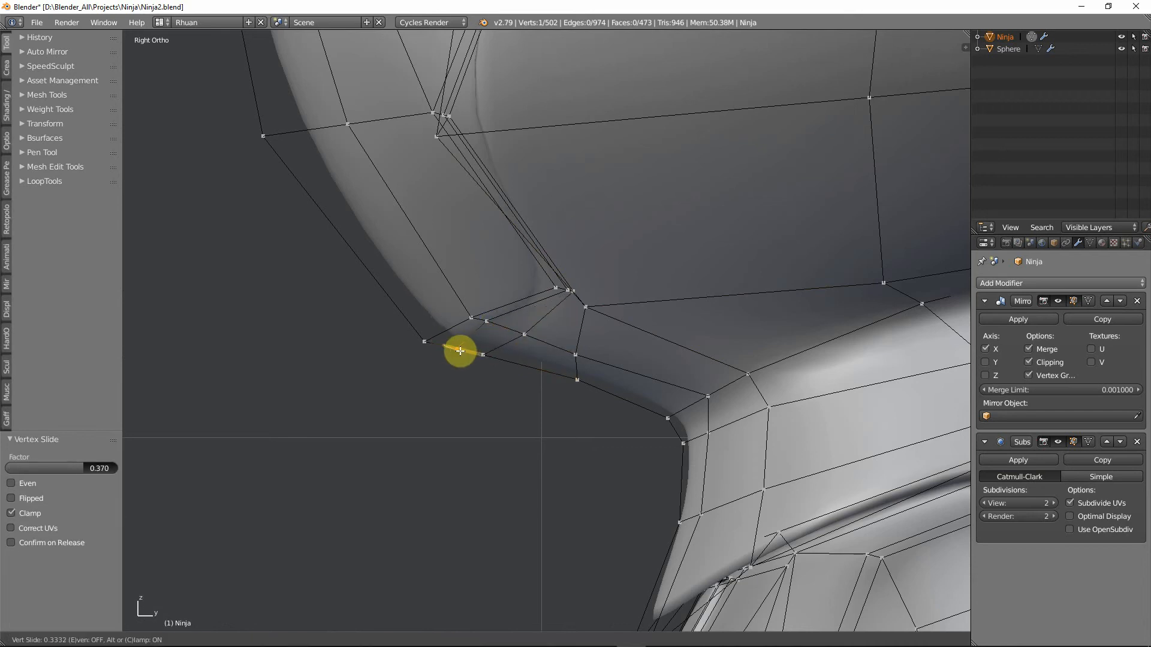
{"action": "left_click", "coordinate": [486, 329]}
{"action": "key", "text": "g"}
{"action": "key", "text": "g"}
{"action": "left_click", "coordinate": [514, 331]}
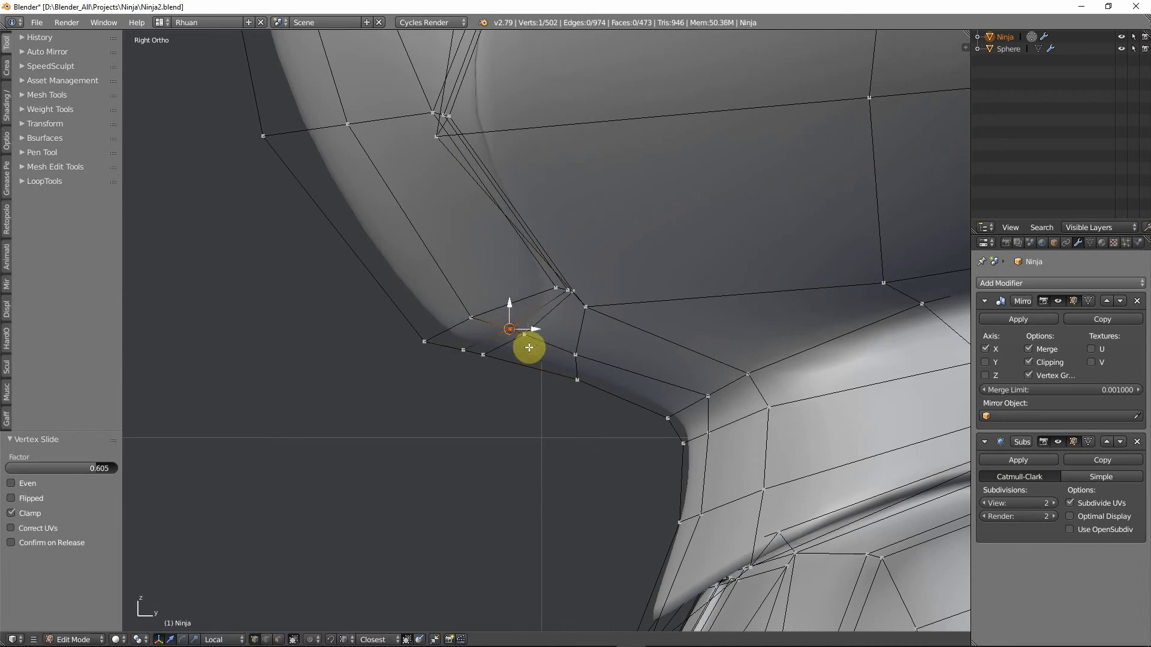
Vertex-slide the under-chin vertex just ahead of the rear mask-edge loop backward by 0.465, and its centre-line neighbour by 0.551.
{"action": "right_click", "coordinate": [529, 344]}
{"action": "key", "text": "g"}
{"action": "key", "text": "g"}
{"action": "left_click", "coordinate": [555, 349]}
{"action": "right_click", "coordinate": [484, 353]}
{"action": "key", "text": "g"}
{"action": "key", "text": "g"}
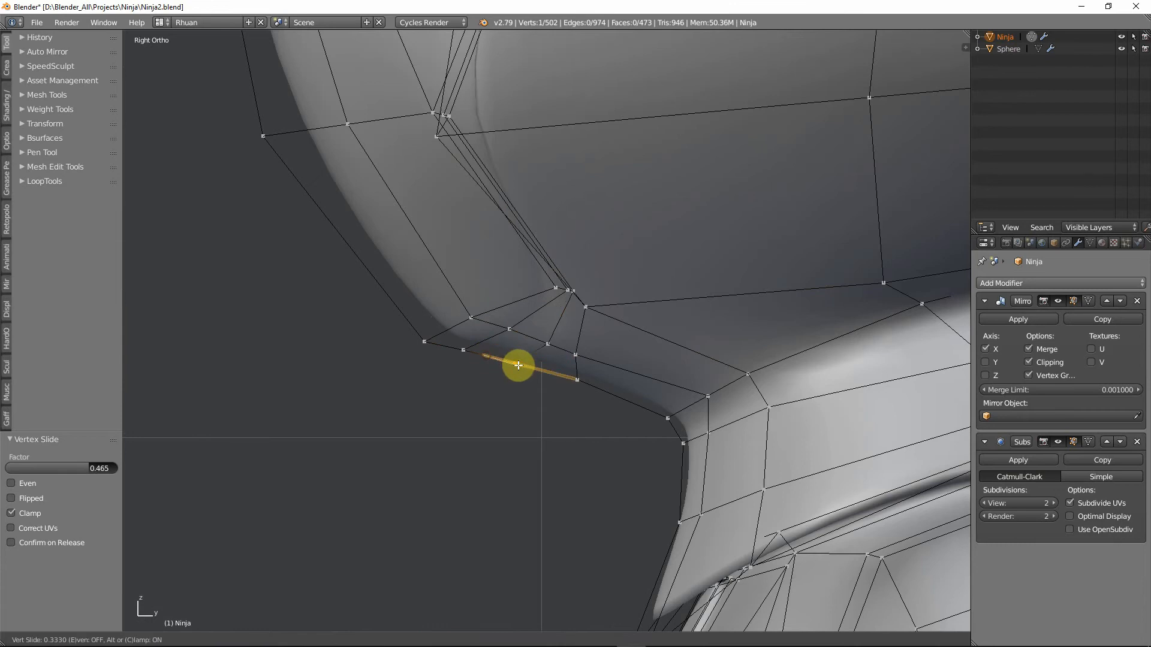
{"action": "left_click", "coordinate": [538, 370]}
Vertex-slide the front mask-edge loop's centre-line vertex backward under the chin, and its neighbour by 0.286.
{"action": "right_click", "coordinate": [477, 352]}
{"action": "key", "text": "g"}
{"action": "key", "text": "g"}
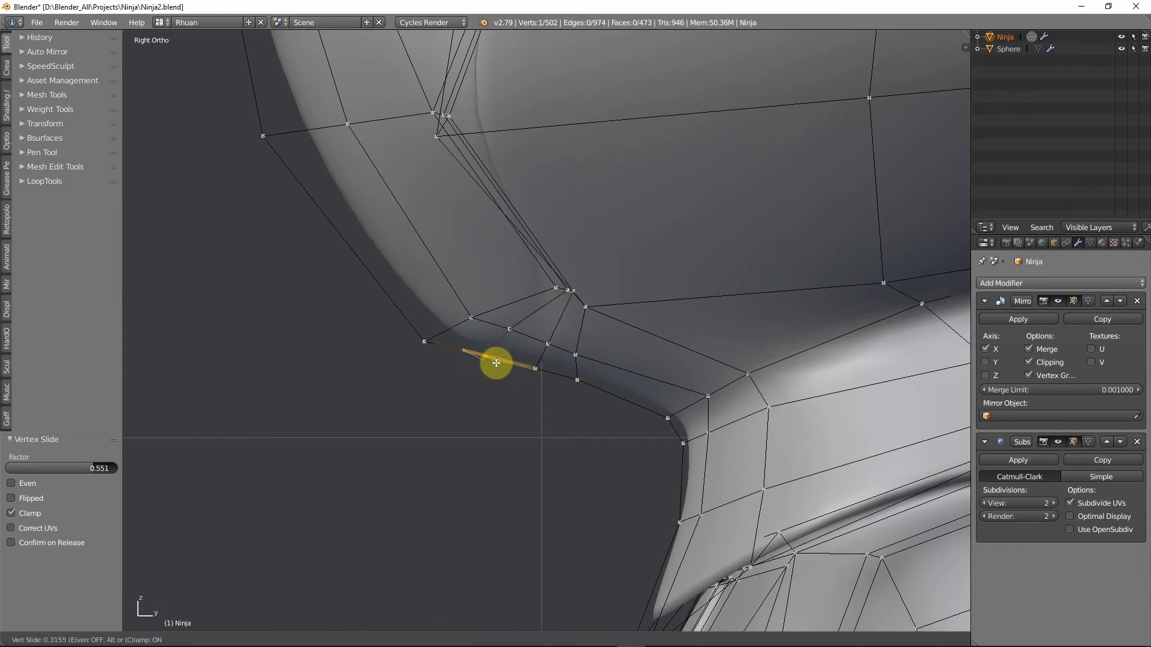
{"action": "left_click", "coordinate": [512, 337]}
{"action": "right_click", "coordinate": [511, 331]}
{"action": "key", "text": "g"}
{"action": "key", "text": "g"}
{"action": "left_click", "coordinate": [493, 329]}
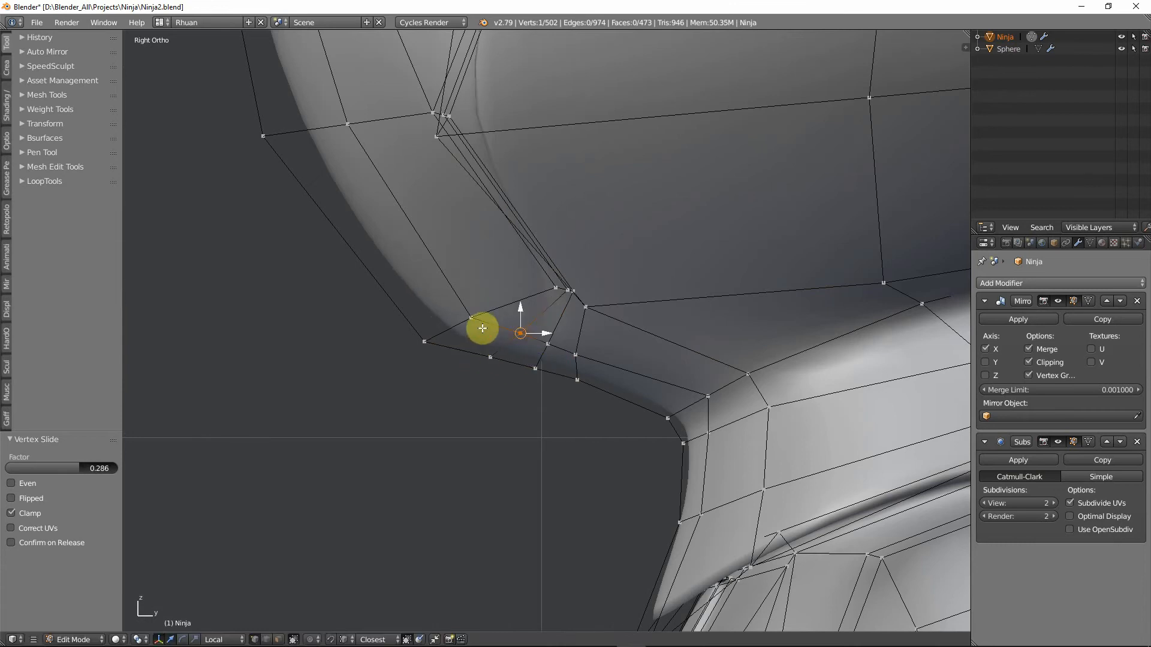
Check the smoothed chin without the mesh cage, and move the chin tip vertex back 0.009 and up 0.003 in side view.
{"action": "middle_click_drag", "start_coordinate": [501, 283], "coordinate": [621, 287]}
{"action": "scroll", "coordinate": [547, 316], "scroll_direction": "down", "scroll_amount": 4}
{"action": "key", "text": "Tab"}
{"action": "middle_click_drag", "start_coordinate": [547, 316], "coordinate": [483, 255]}
{"action": "key", "text": "Tab"}
{"action": "scroll", "coordinate": [452, 314], "scroll_direction": "up", "scroll_amount": 7}
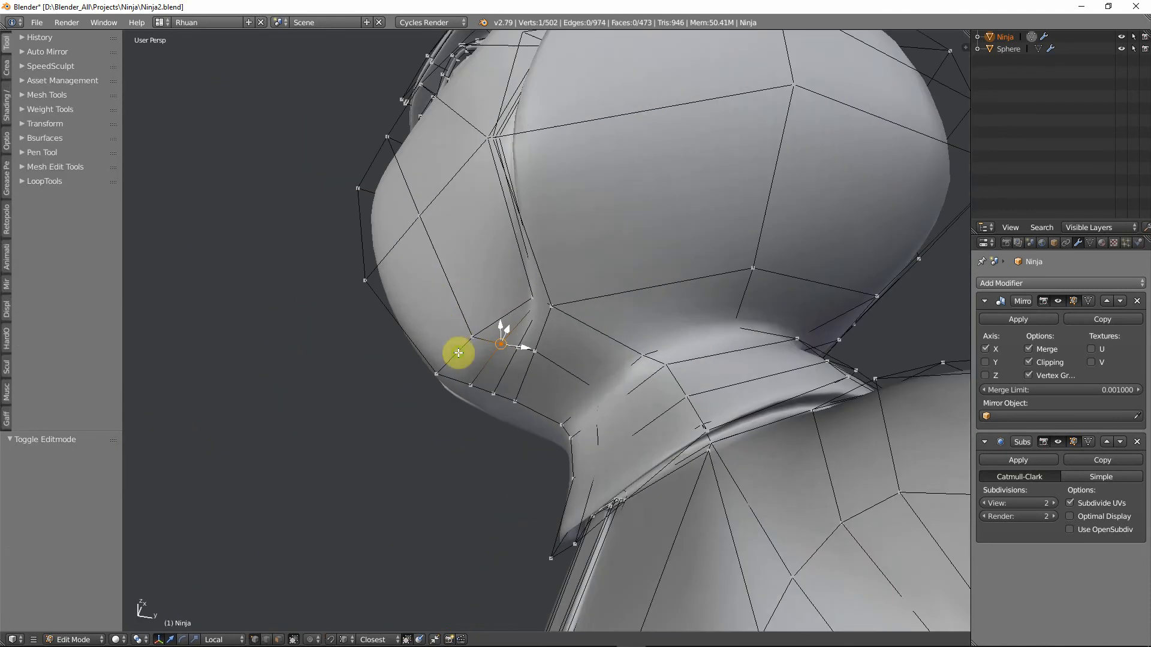
{"action": "key", "text": "KP_3"}
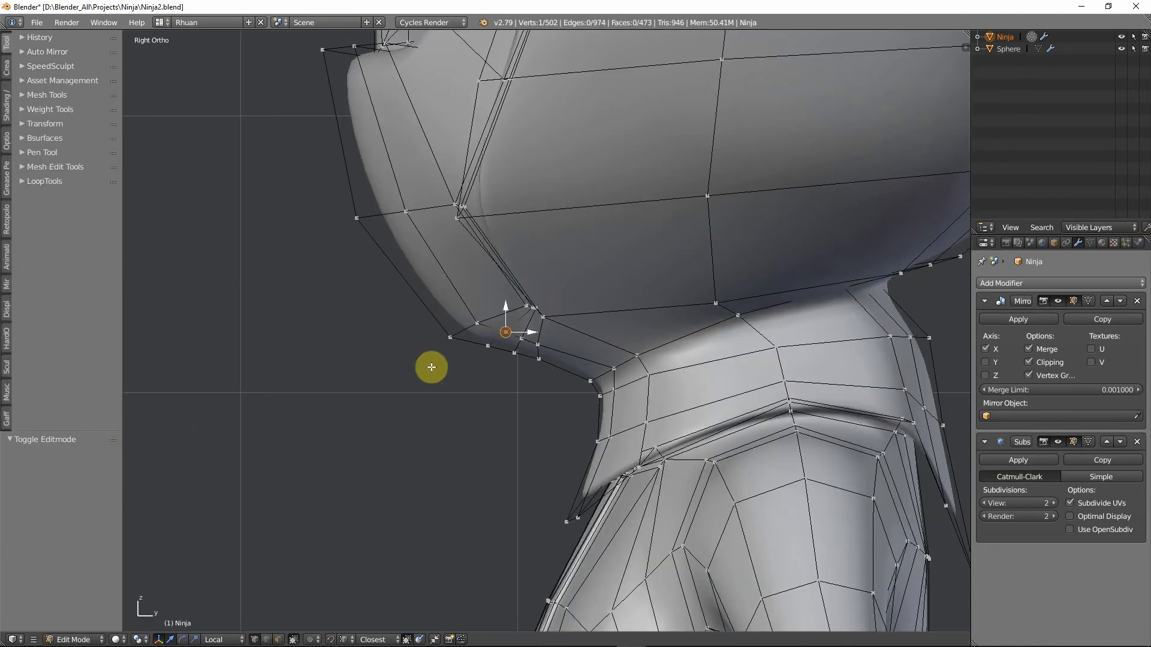
{"action": "key", "text": "g"}
{"action": "left_click", "coordinate": [460, 338]}
Vertex-slide the vertex beside the chin tip backward by 0.429 and the next one behind it by 0.232.
{"action": "right_click", "coordinate": [477, 323]}
{"action": "key", "text": "g"}
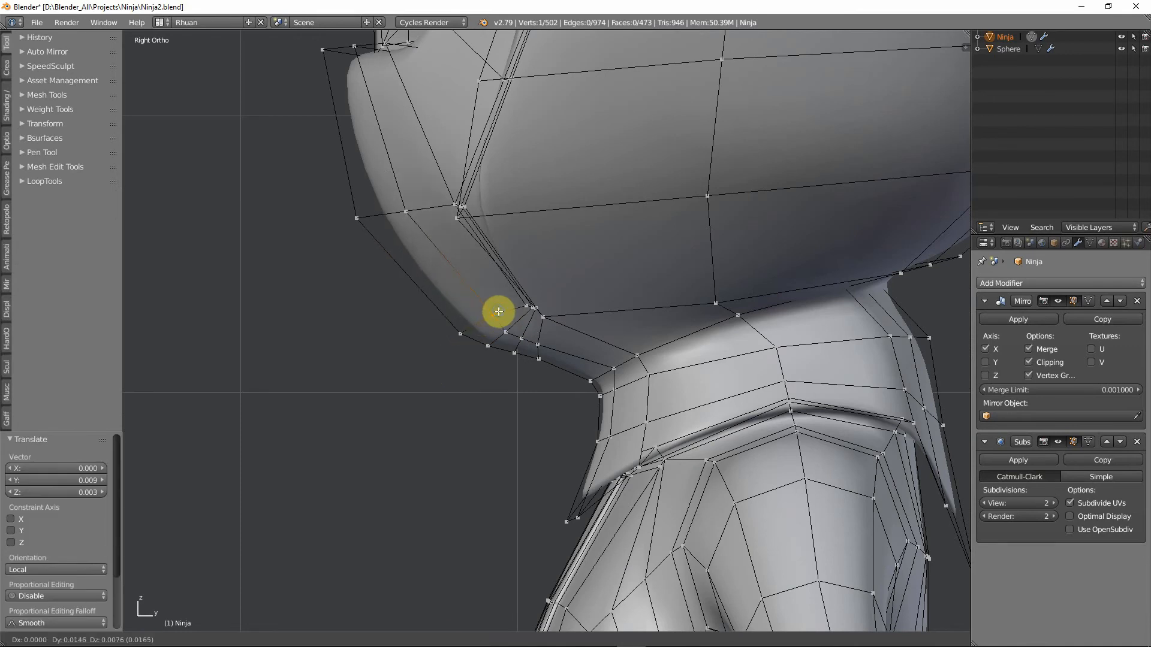
{"action": "key", "text": "g"}
{"action": "left_click", "coordinate": [514, 327]}
{"action": "key", "text": "g"}
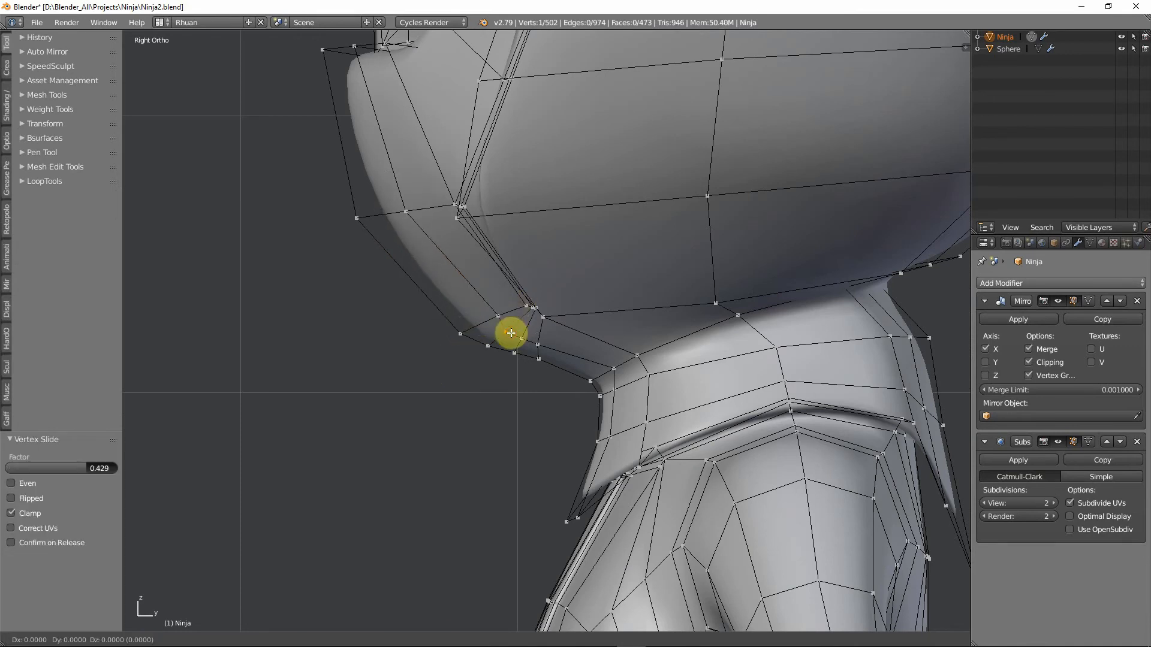
{"action": "left_click", "coordinate": [496, 346]}
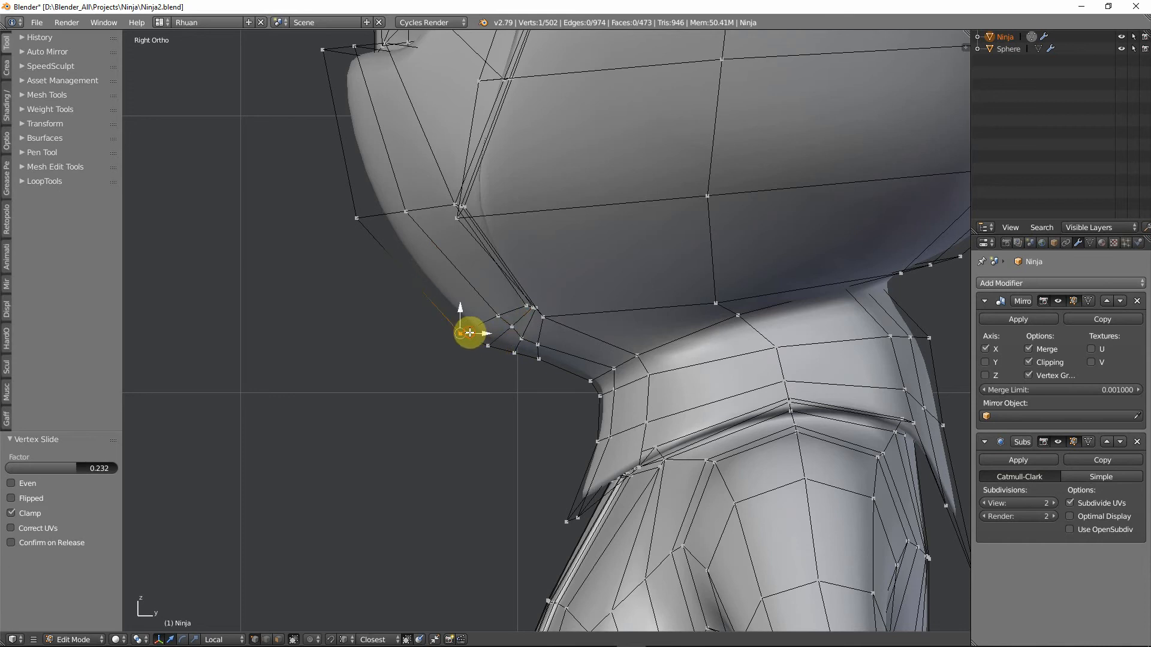
Move the chin tip vertex 0.004 back and 0.003 up, the centre vertex behind it 0.003 both ways, and the following one 0.002 both ways.
{"action": "key", "text": "g"}
{"action": "left_click", "coordinate": [473, 329]}
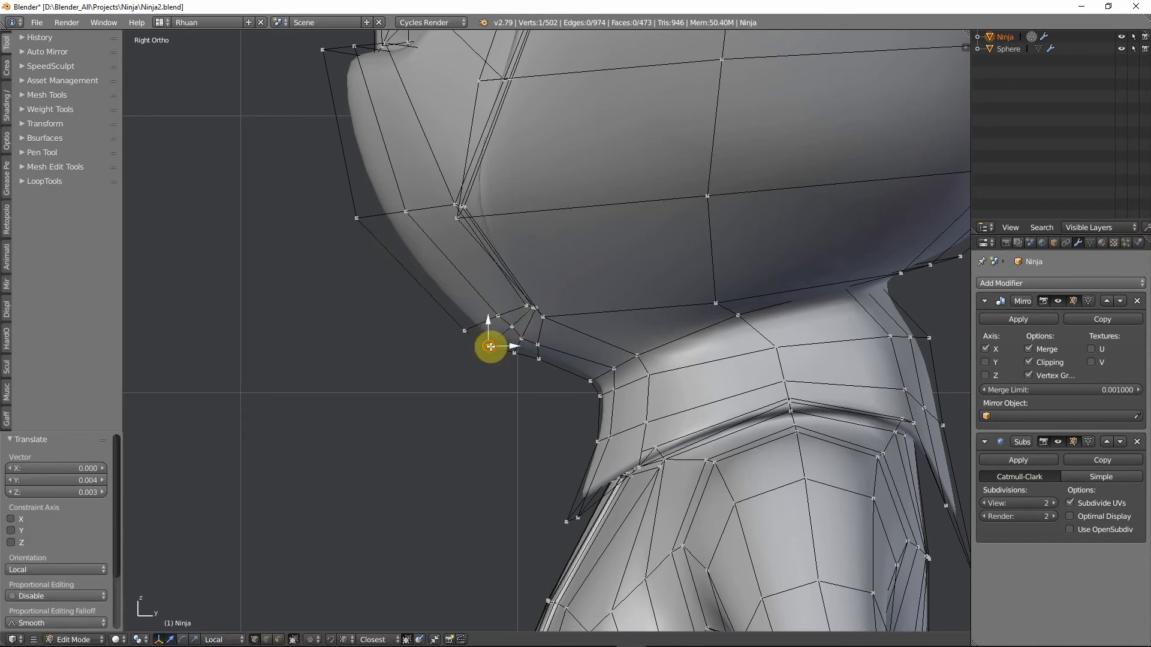
{"action": "key", "text": "g"}
{"action": "left_click", "coordinate": [493, 344]}
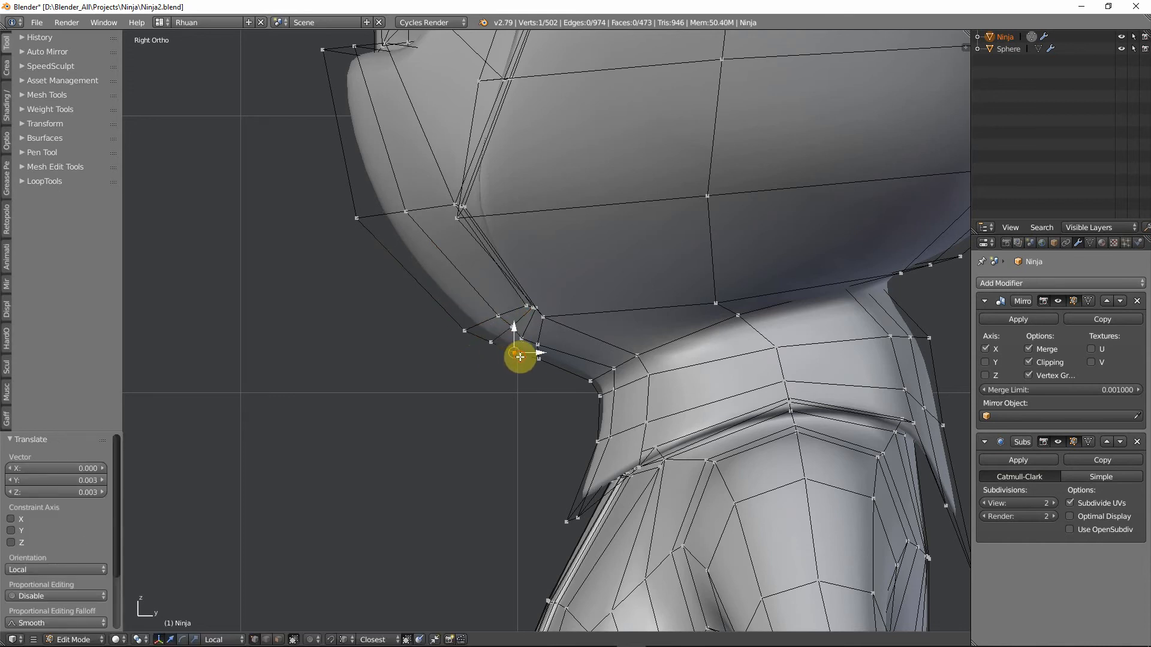
{"action": "key", "text": "g"}
{"action": "left_click", "coordinate": [521, 354]}
Enable proportional editing with size 0.14 and move the throat vertex where the chin meets the neck back 0.011 and up 0.014.
{"action": "key", "text": "p"}
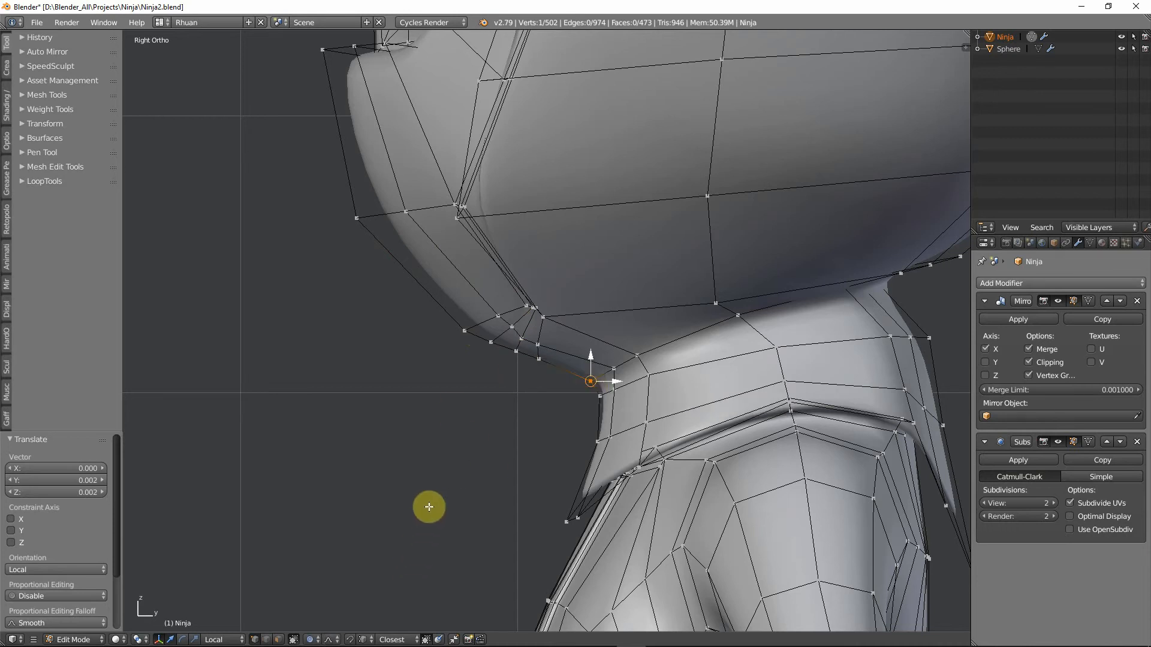
{"action": "key", "text": "g"}
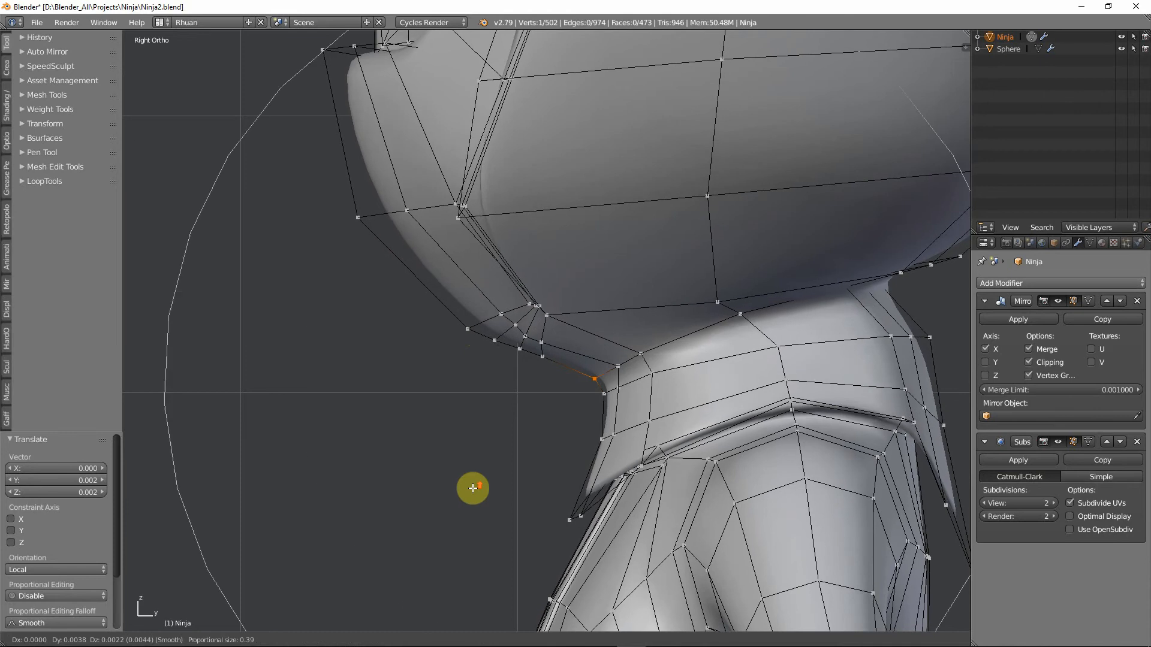
{"action": "scroll", "coordinate": [473, 489], "scroll_direction": "up", "scroll_amount": 10}
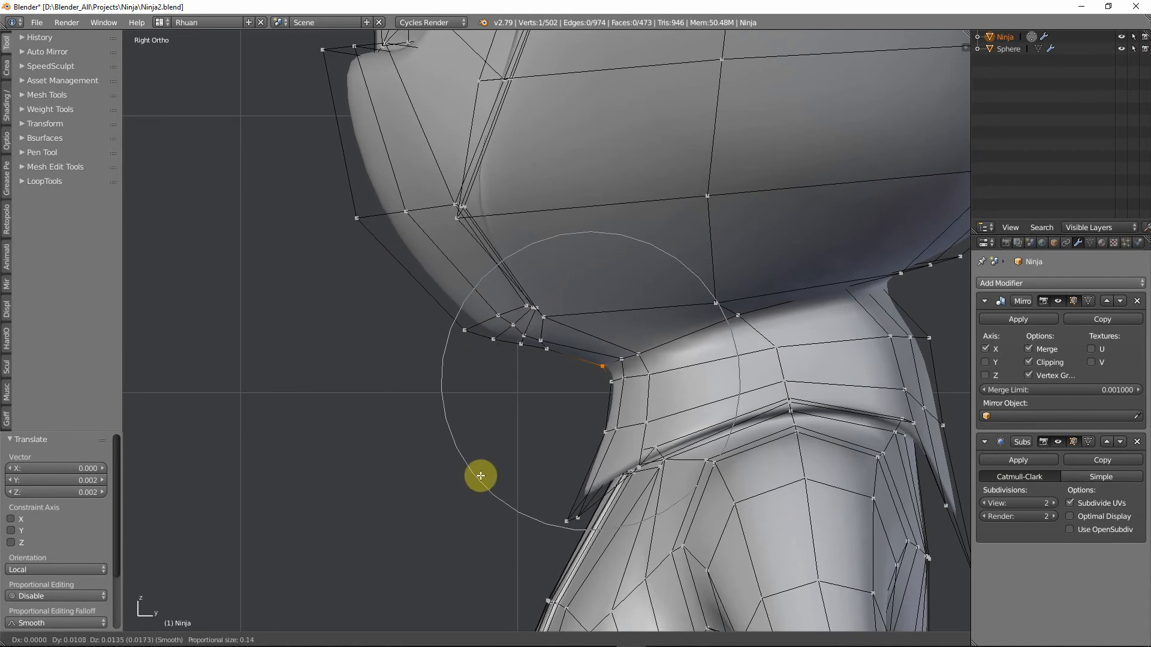
{"action": "left_click", "coordinate": [481, 476]}
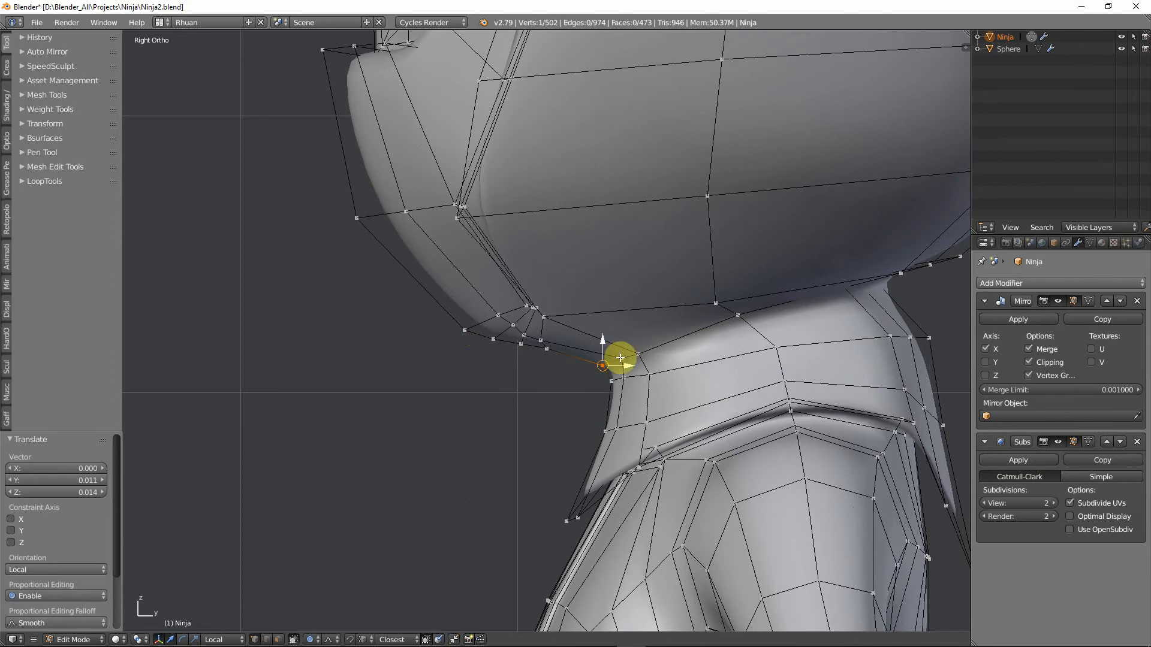
Vertex-slide the side vertex where the jaw meets the neck by 0.155 and the hood's lower corner vertex by 0.085.
{"action": "mouse_move", "coordinate": [673, 352]}
{"action": "middle_mouse_down"}
{"action": "mouse_move", "coordinate": [699, 329]}
{"action": "mouse_move", "coordinate": [659, 351]}
{"action": "mouse_move", "coordinate": [701, 344]}
{"action": "mouse_move", "coordinate": [678, 368]}
{"action": "middle_mouse_up"}
{"action": "key", "text": "g"}
{"action": "key", "text": "g"}
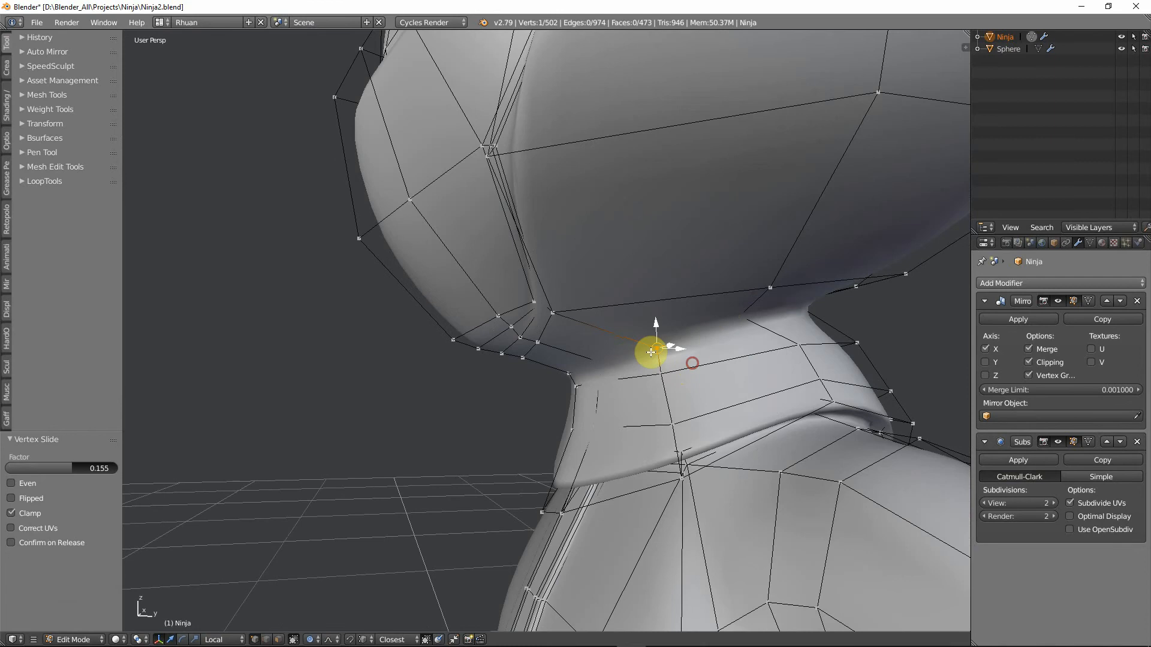
{"action": "left_click", "coordinate": [574, 318]}
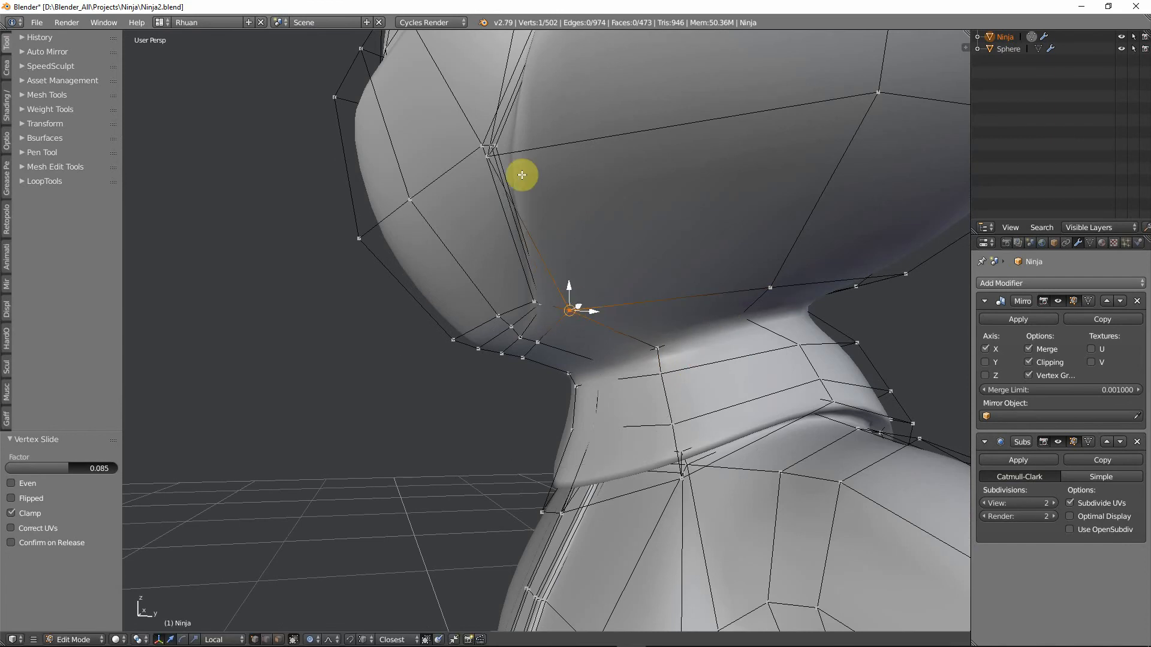
Vertex-slide the upper front-neck vertex beside the centre line outward by 0.359, and the one below it by 0.298.
{"action": "middle_click_drag", "start_coordinate": [596, 324], "coordinate": [578, 394]}
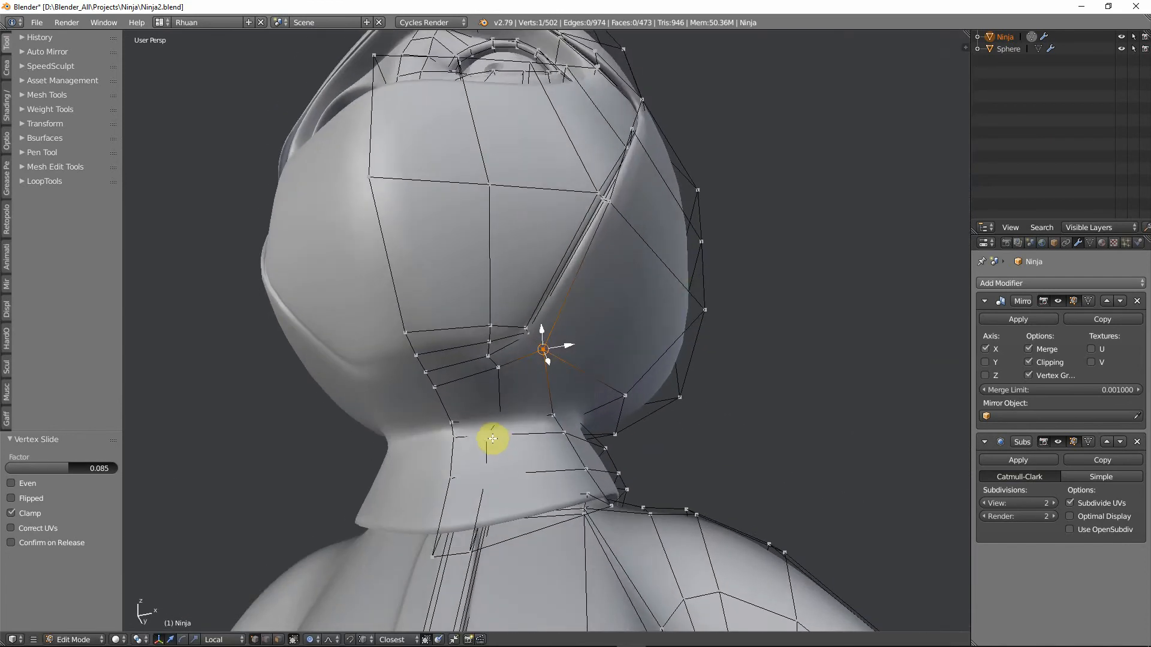
{"action": "middle_click_drag", "start_coordinate": [488, 442], "coordinate": [514, 398]}
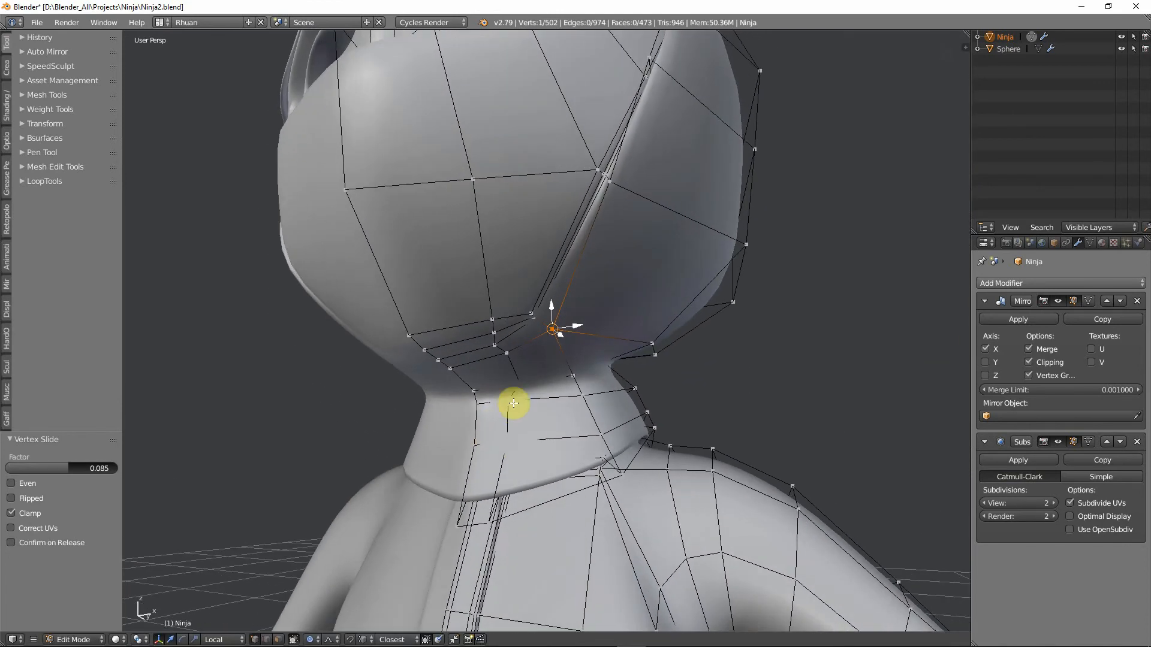
{"action": "right_click", "coordinate": [517, 404]}
{"action": "key", "text": "g"}
{"action": "key", "text": "g"}
{"action": "left_click", "coordinate": [539, 403]}
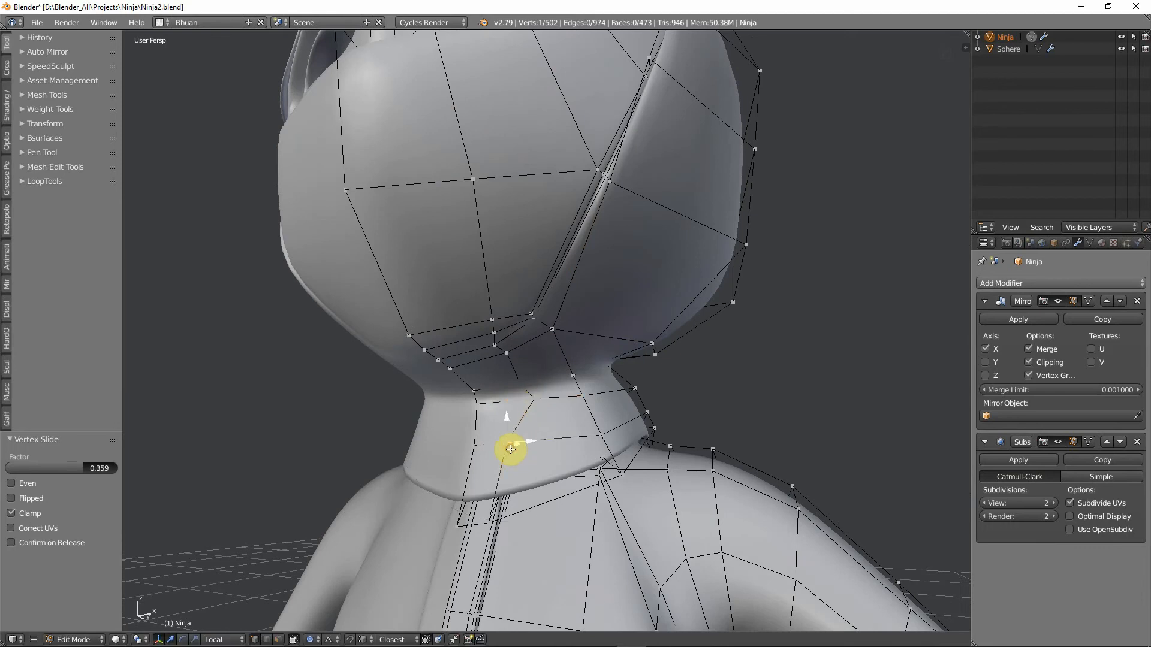
{"action": "key", "text": "g"}
{"action": "key", "text": "g"}
{"action": "left_click", "coordinate": [537, 446]}
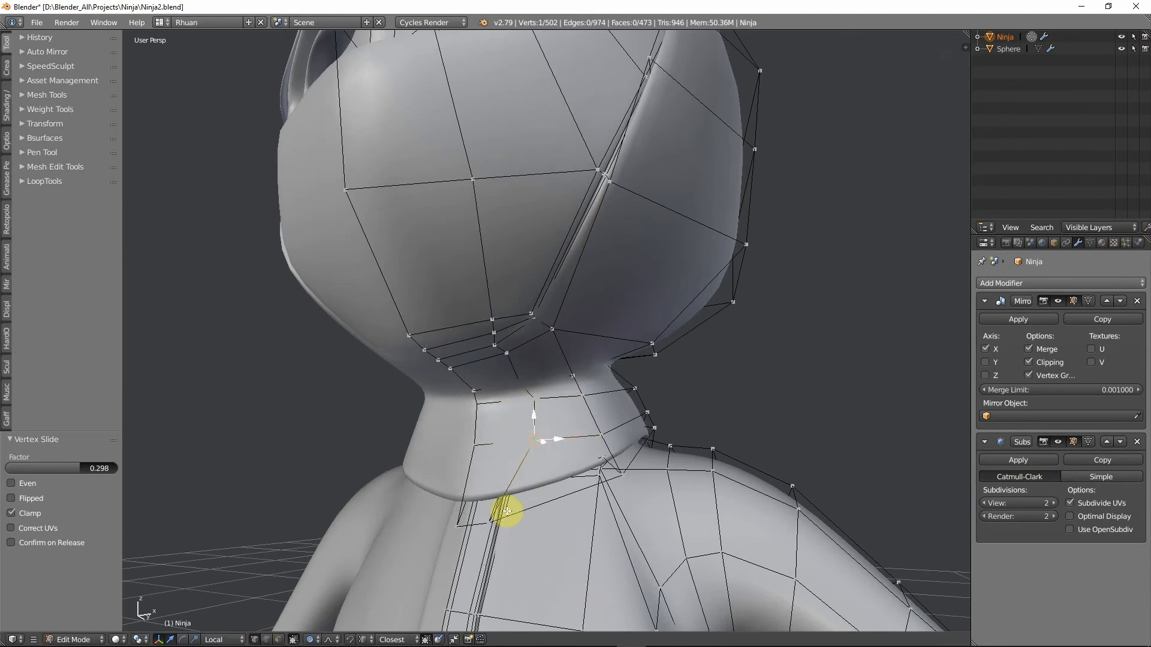
Vertex-slide the collar's lower front vertex beside the centre line outward by 0.257.
{"action": "right_click", "coordinate": [497, 514]}
{"action": "key", "text": "g"}
{"action": "key", "text": "g"}
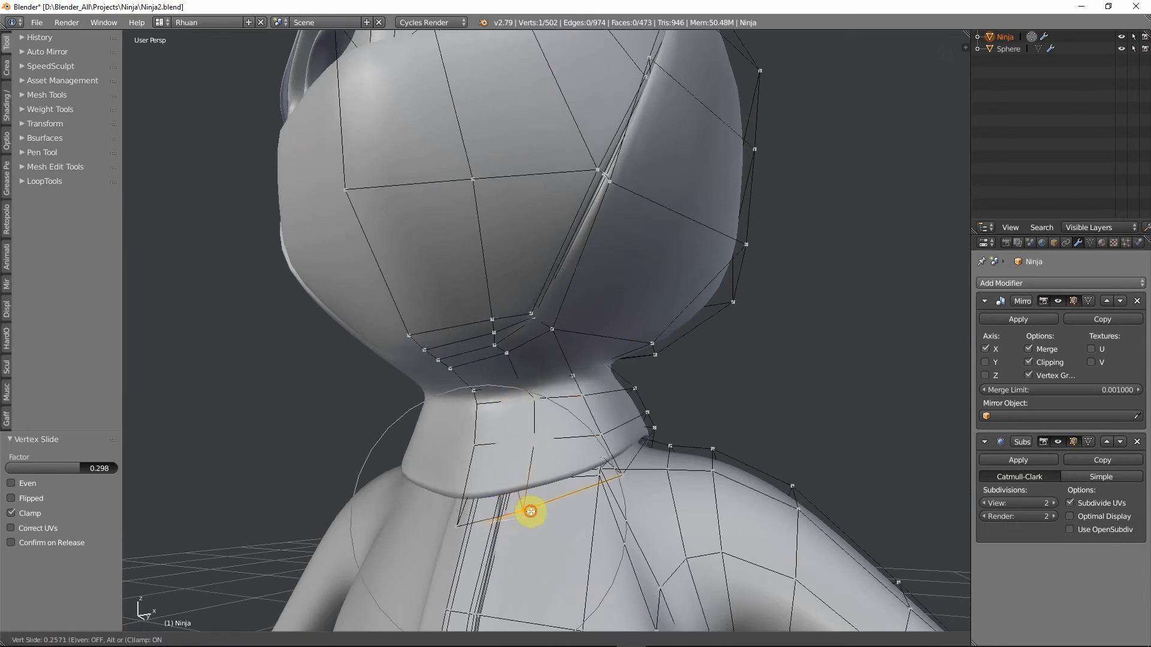
{"action": "left_click", "coordinate": [530, 512]}
Even out the side of the neck below the jaw with vertex slides of 0.178 and 0.360.
{"action": "middle_click_drag", "start_coordinate": [531, 512], "coordinate": [632, 402]}
{"action": "right_click", "coordinate": [661, 376]}
{"action": "key", "text": "g"}
{"action": "key", "text": "g"}
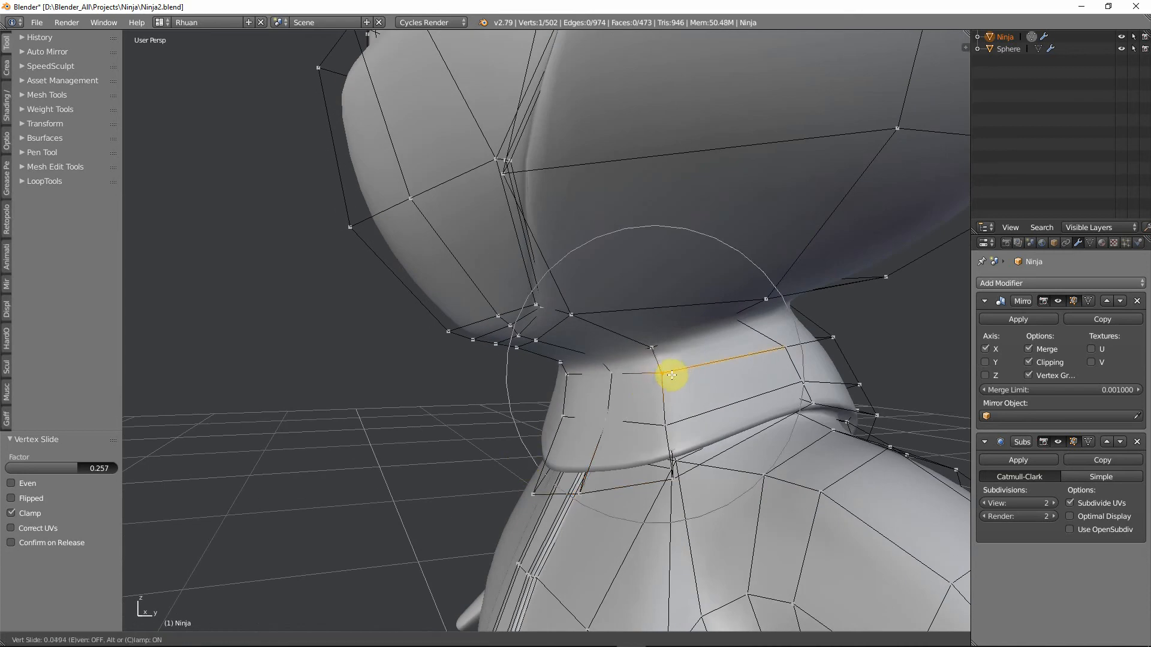
{"action": "left_click", "coordinate": [672, 369]}
{"action": "middle_click_drag", "start_coordinate": [672, 369], "coordinate": [637, 352]}
{"action": "key", "text": "g"}
{"action": "key", "text": "g"}
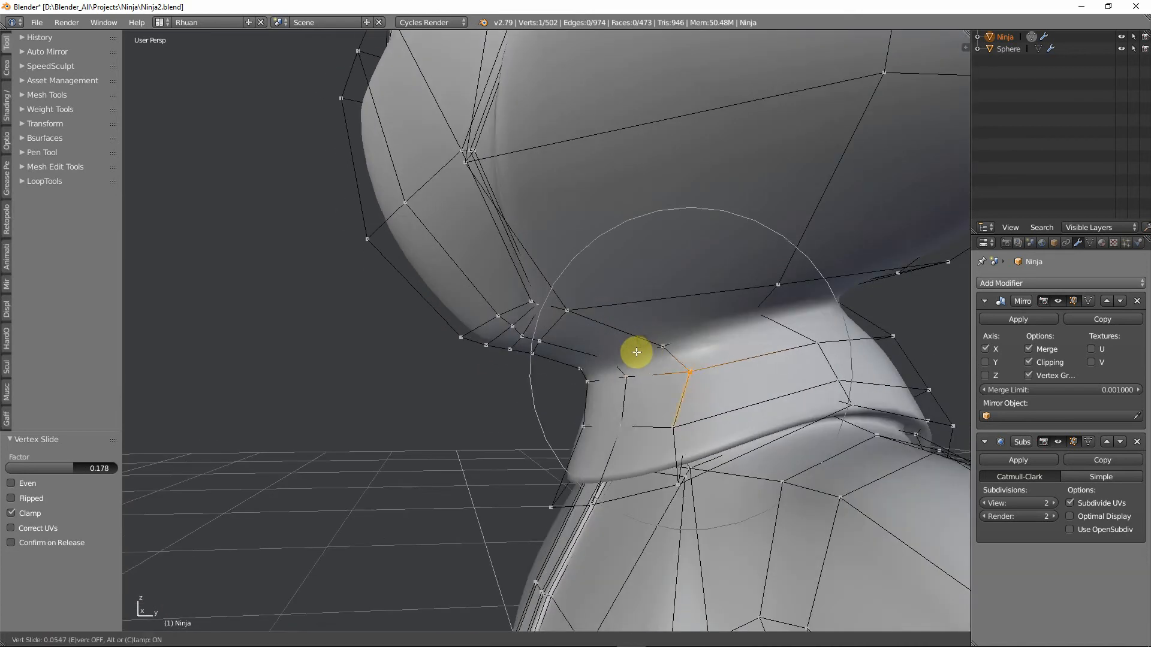
{"action": "left_click", "coordinate": [624, 352]}
Vertex-slide the upper neck vertex above the shoulder by 0.145 and the one below it by 0.031.
{"action": "middle_click_drag", "start_coordinate": [699, 377], "coordinate": [668, 376]}
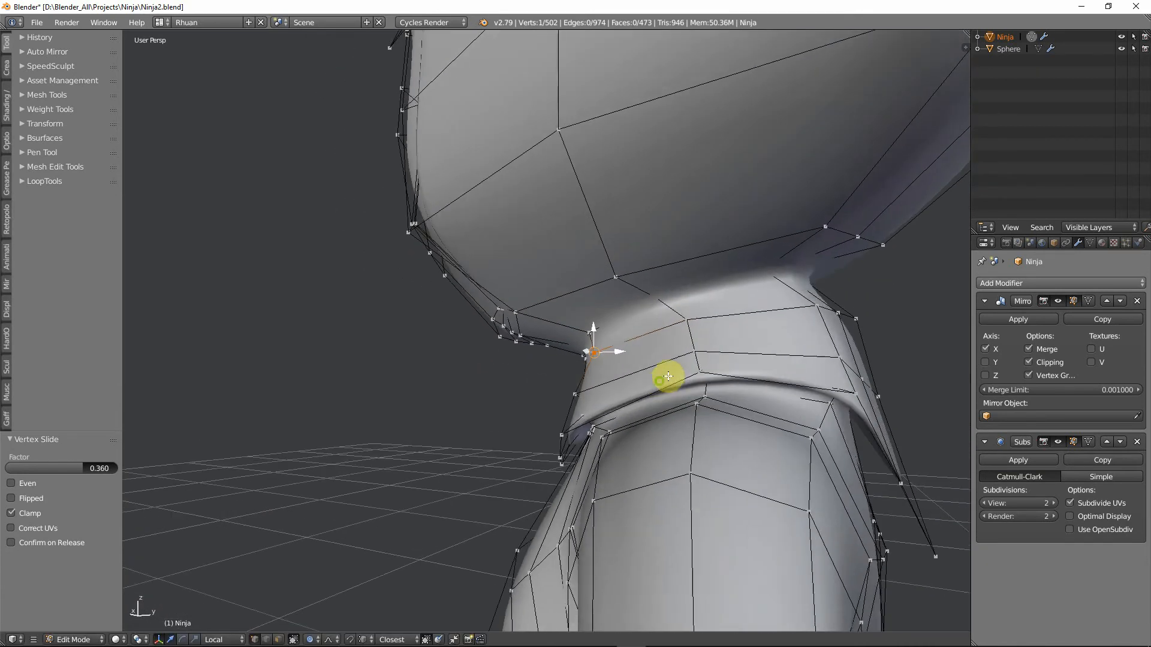
{"action": "key", "text": "g"}
{"action": "key", "text": "g"}
{"action": "left_click", "coordinate": [674, 327]}
{"action": "right_click", "coordinate": [690, 348]}
{"action": "key", "text": "g"}
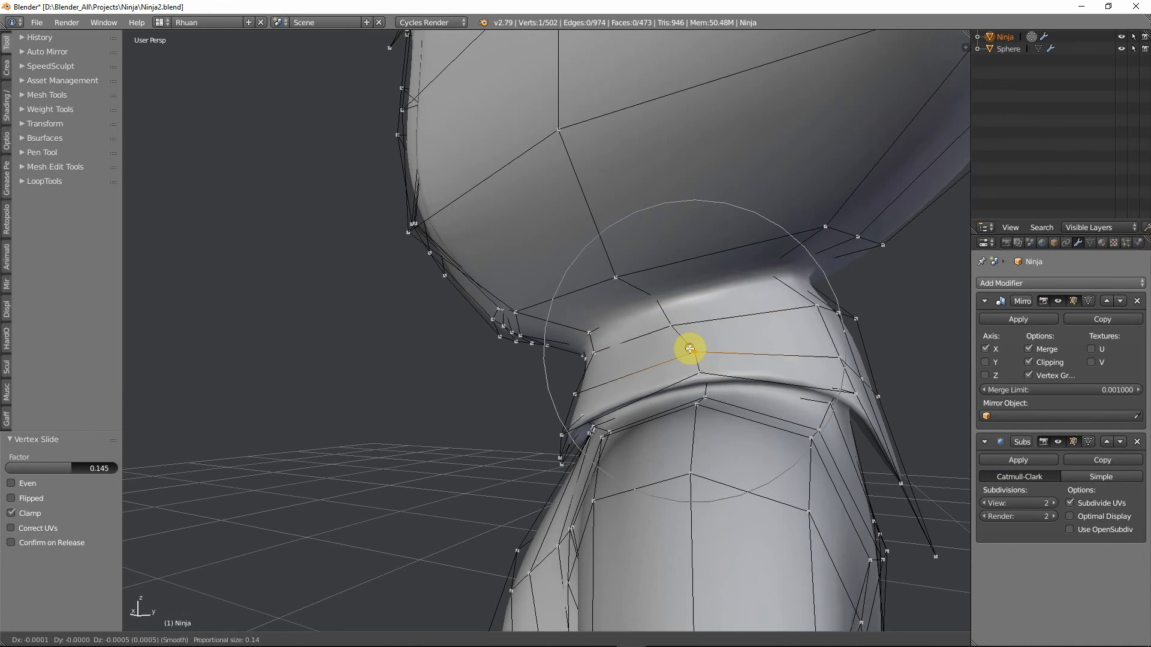
{"action": "left_click", "coordinate": [686, 348]}
Vertex-slide the upper neck vertex behind the shoulder forward by 0.328, and the one below it by 0.262.
{"action": "middle_click_drag", "start_coordinate": [685, 349], "coordinate": [655, 345]}
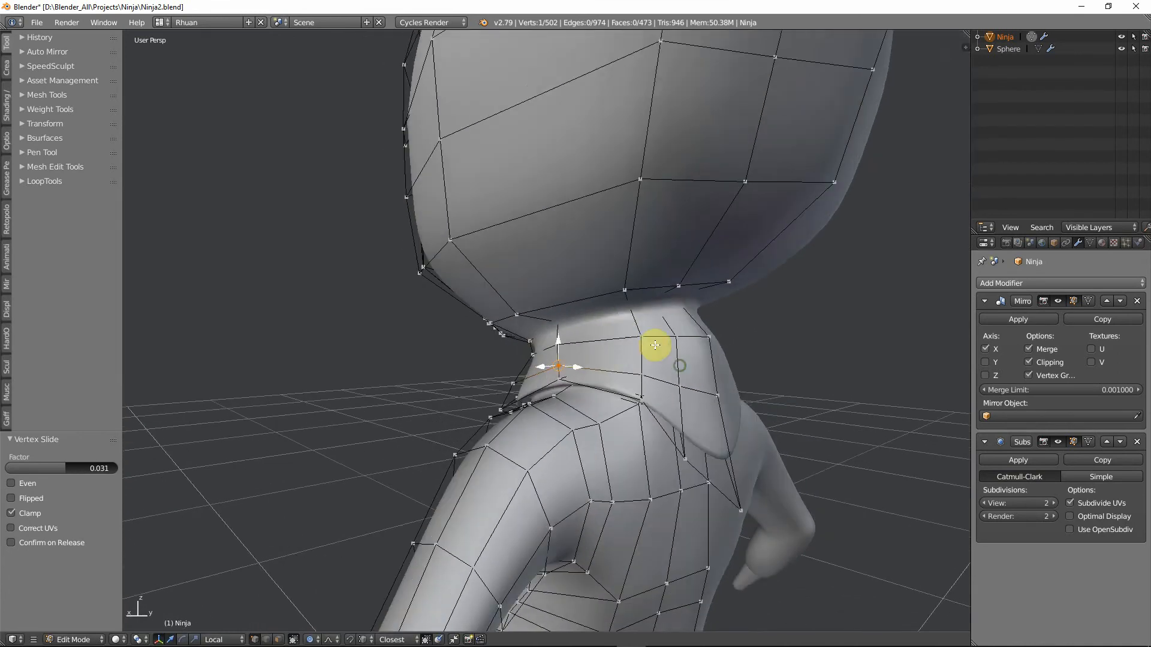
{"action": "key", "text": "g"}
{"action": "key", "text": "g"}
{"action": "left_click", "coordinate": [614, 336]}
{"action": "right_click", "coordinate": [637, 374]}
{"action": "key", "text": "g"}
{"action": "key", "text": "g"}
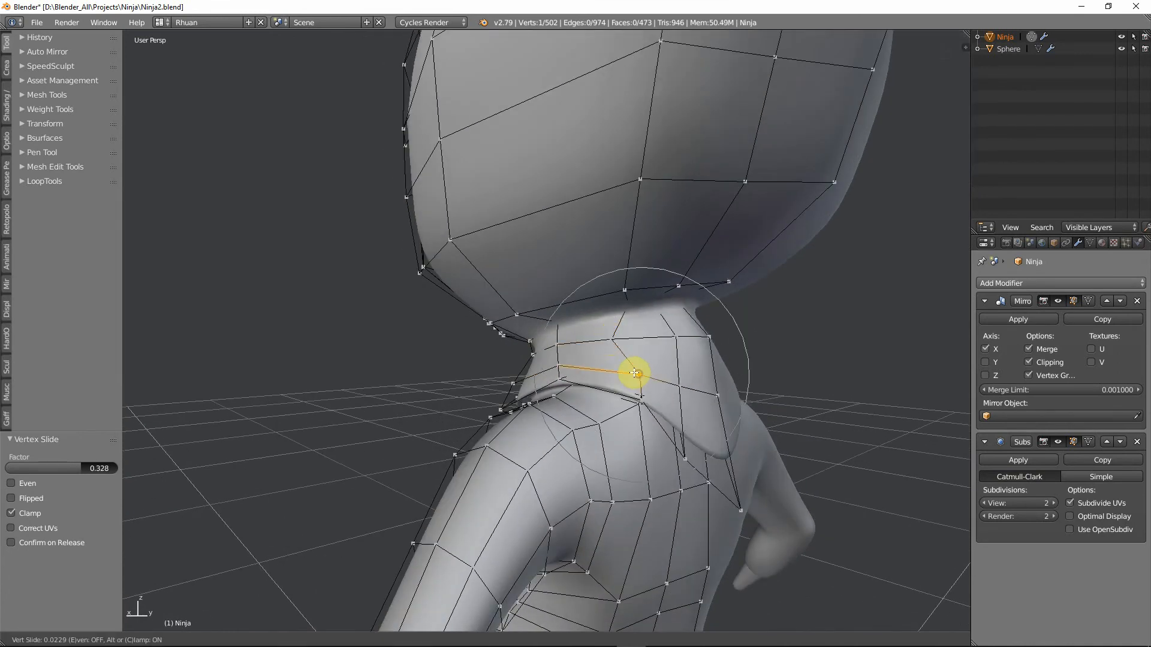
{"action": "left_click", "coordinate": [617, 370]}
Vertex-slide the lower neck vertex nearest the back centre line forward, and the one above it by 0.273.
{"action": "right_click", "coordinate": [677, 385]}
{"action": "key", "text": "g"}
{"action": "key", "text": "g"}
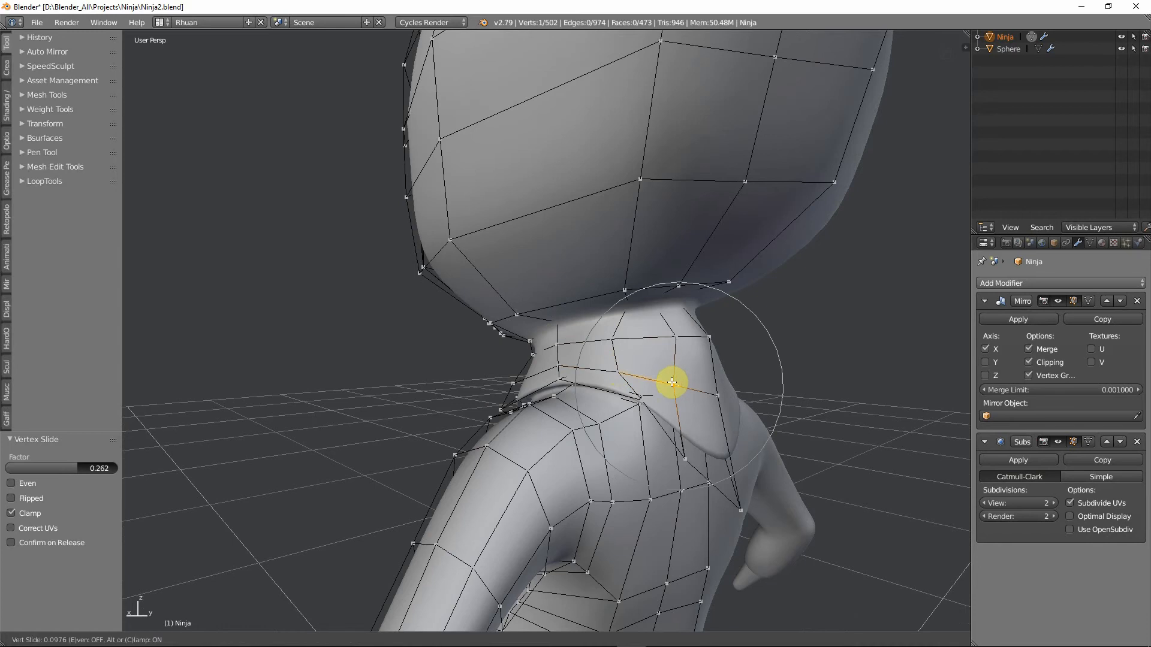
{"action": "left_click", "coordinate": [671, 383]}
{"action": "right_click", "coordinate": [672, 339]}
{"action": "key", "text": "g"}
{"action": "left_click", "coordinate": [689, 345]}
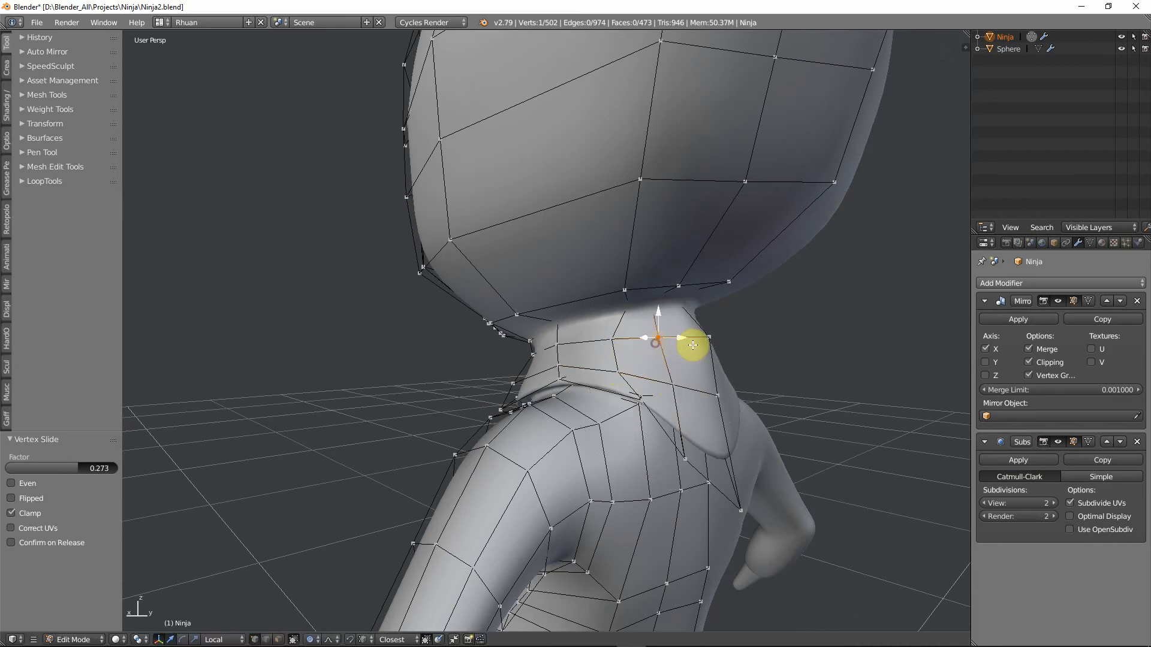
Move a vertex at the back of the neck by 0.004 in X, -0.010 in Y and -0.003 in Z.
{"action": "middle_click_drag", "start_coordinate": [704, 342], "coordinate": [591, 288]}
{"action": "key", "text": "g"}
{"action": "left_click", "coordinate": [787, 356]}
Push the upper back-of-head vertex outward by 0.018 in X, 0.022 in Y and 0.013 in Z.
{"action": "scroll", "coordinate": [737, 366], "scroll_direction": "down", "scroll_amount": 3}
{"action": "scroll", "coordinate": [668, 301], "scroll_direction": "up", "scroll_amount": 2}
{"action": "middle_click_drag", "start_coordinate": [669, 301], "coordinate": [696, 282]}
{"action": "right_click", "coordinate": [633, 207]}
{"action": "middle_click_drag", "start_coordinate": [692, 216], "coordinate": [730, 210]}
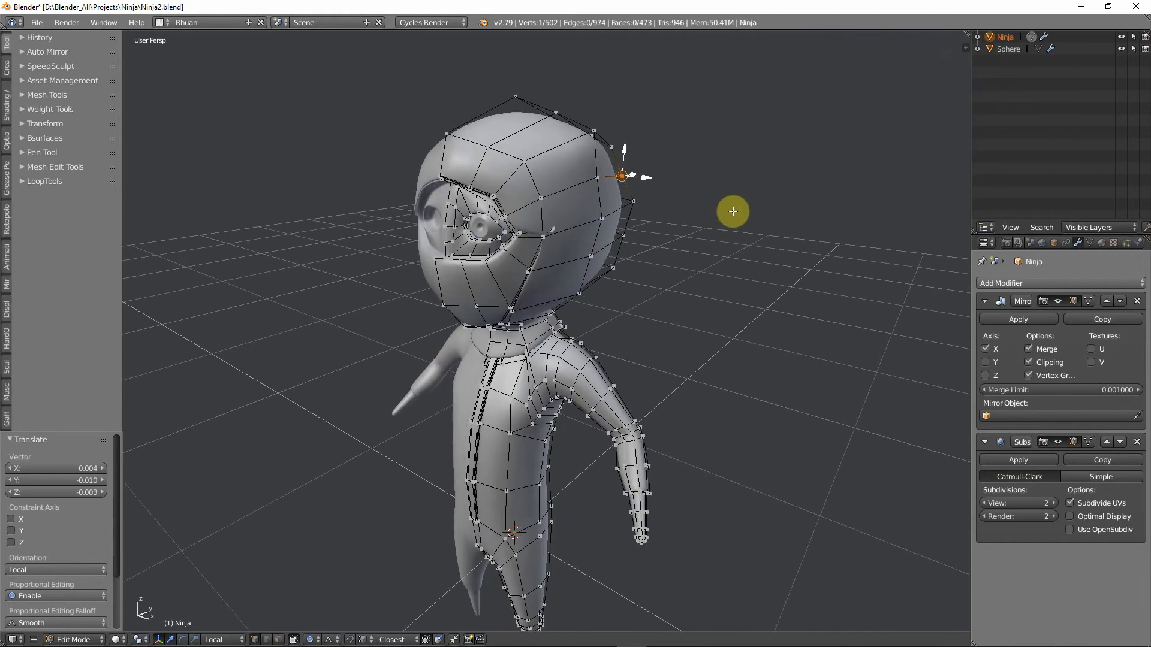
{"action": "key", "text": "g"}
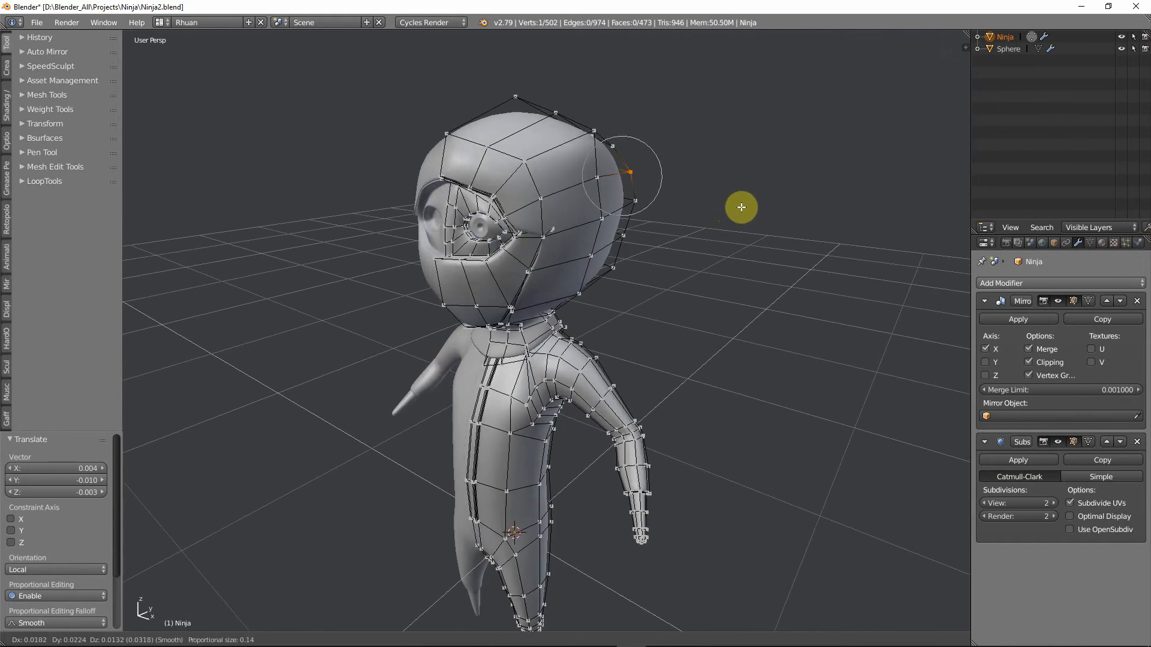
{"action": "left_click", "coordinate": [741, 207]}
Raise the vertex on top of the head by 0.033 in Z, with 0.003 in X and 0.009 in Y.
{"action": "middle_click_drag", "start_coordinate": [673, 211], "coordinate": [617, 180]}
{"action": "right_click", "coordinate": [569, 109]}
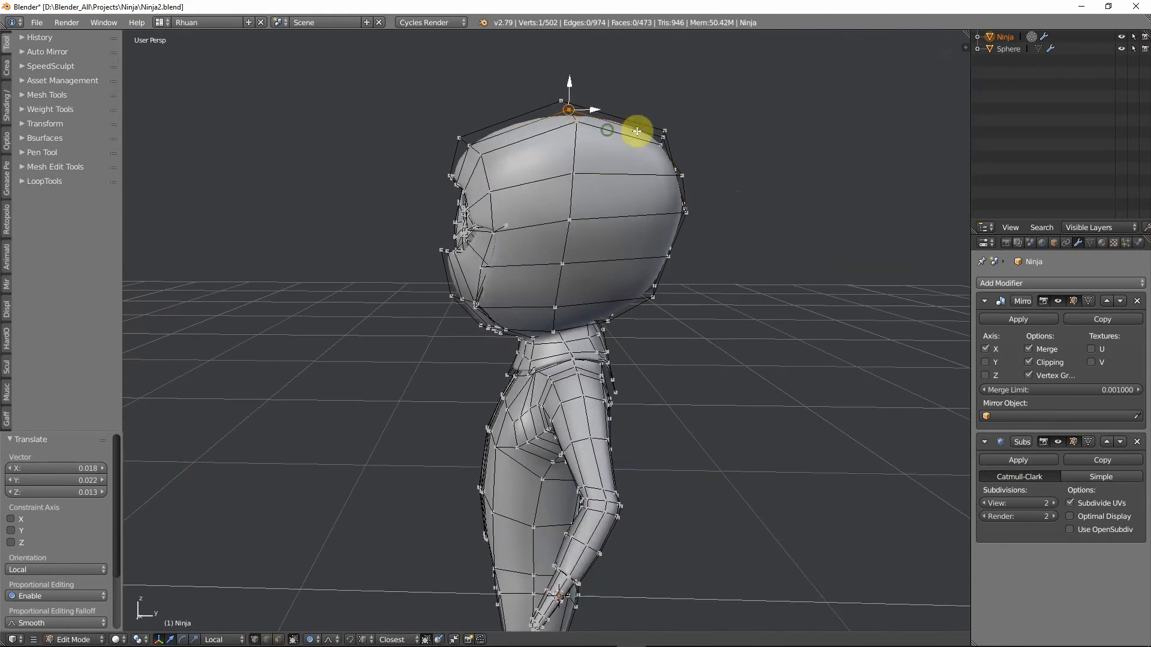
{"action": "middle_click_drag", "start_coordinate": [637, 131], "coordinate": [711, 206]}
{"action": "key", "text": "g"}
{"action": "left_click", "coordinate": [681, 146]}
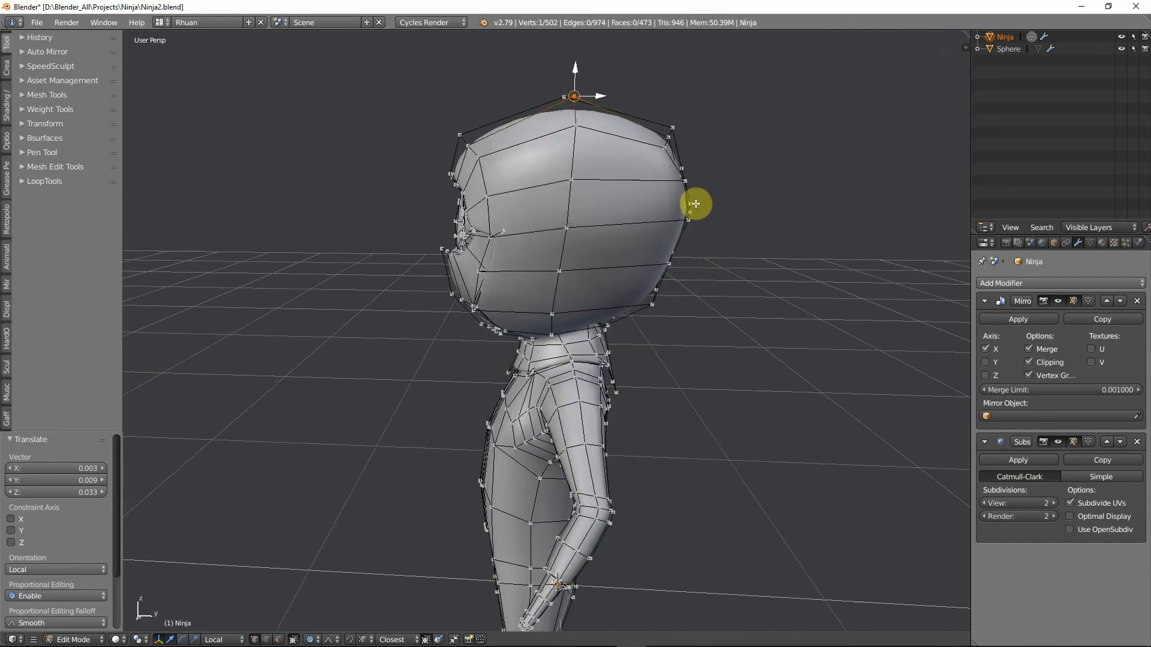
Pull the back-of-head vertex beside the centre line outward, and move the centre-line one by 0.006 in X, 0.019 in Y and -0.005 in Z.
{"action": "key", "text": "KP_3"}
{"action": "middle_click_drag", "start_coordinate": [655, 180], "coordinate": [526, 485]}
{"action": "key", "text": "g"}
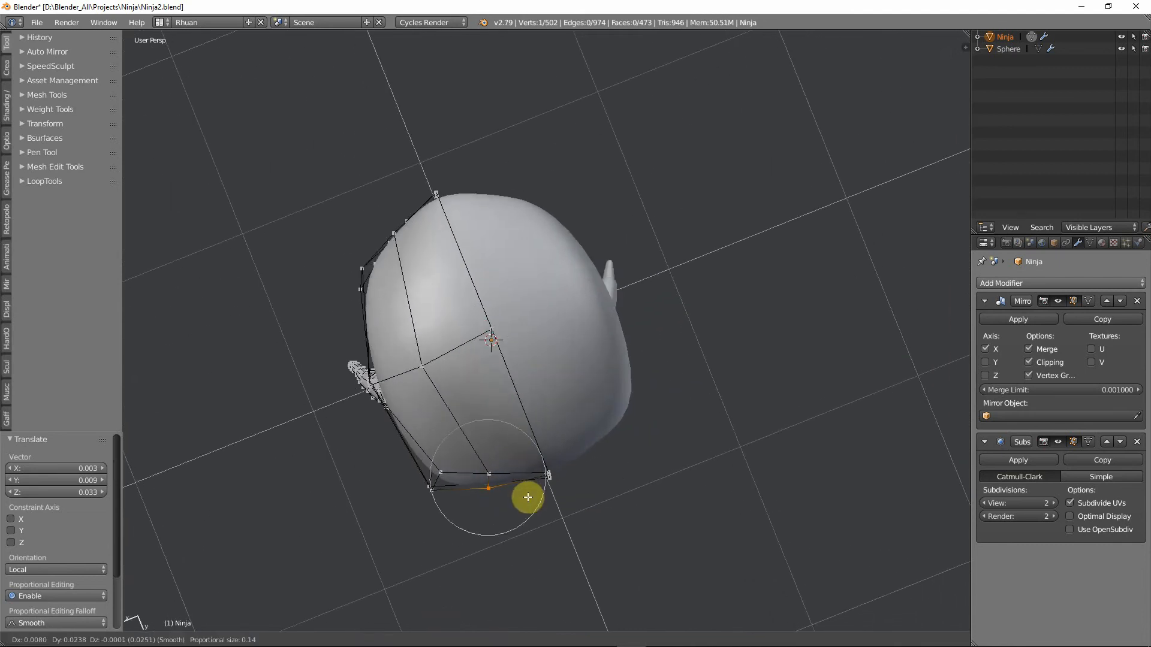
{"action": "left_click", "coordinate": [537, 490]}
{"action": "middle_click_drag", "start_coordinate": [558, 490], "coordinate": [556, 454]}
{"action": "key", "text": "g"}
{"action": "left_click", "coordinate": [557, 442]}
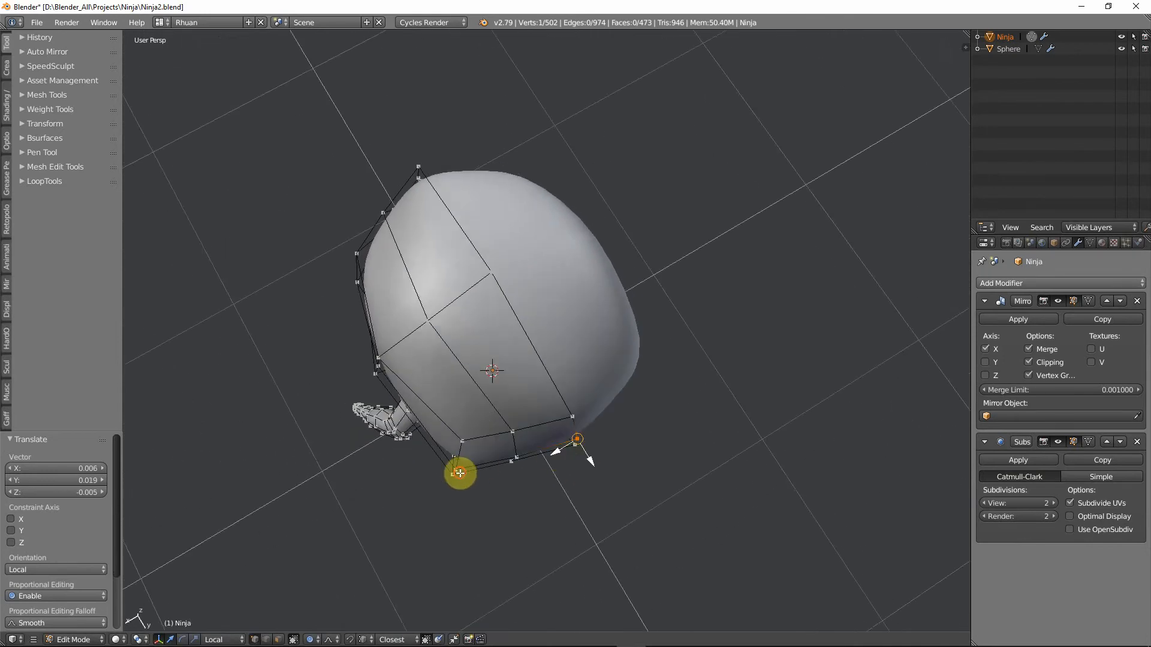
Pull the two vertices at the head's rear side corner inward by about -0.022 in X, -0.021 in Y and 0.005 in Z.
{"action": "middle_click_drag", "start_coordinate": [454, 492], "coordinate": [455, 489]}
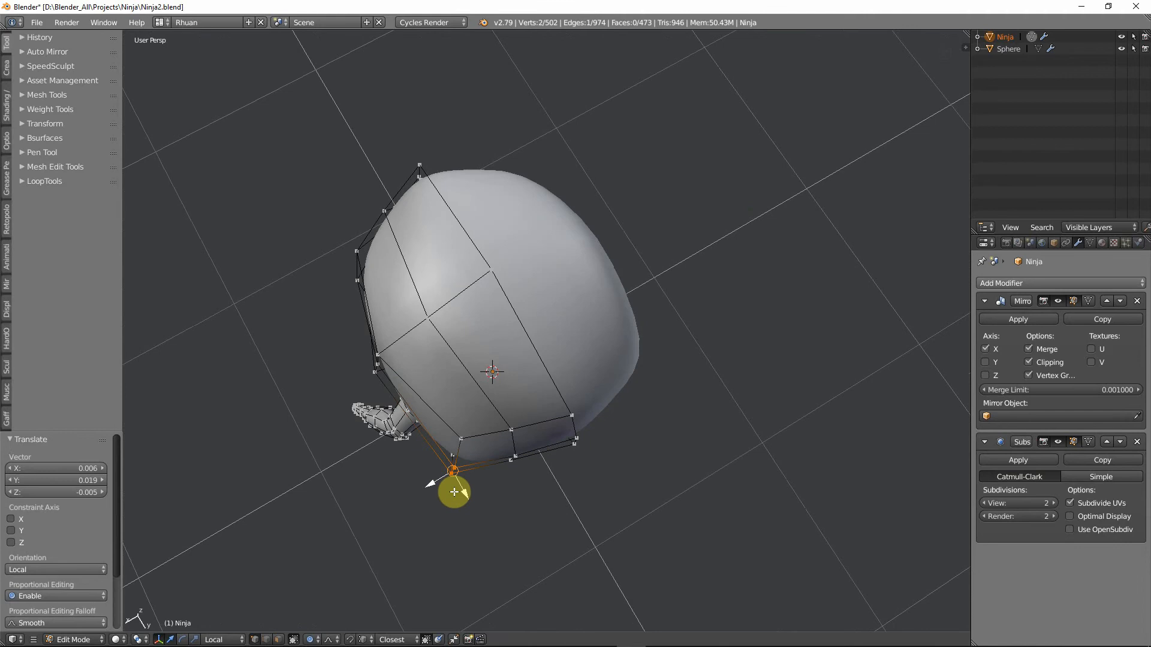
{"action": "key", "text": "g"}
{"action": "scroll", "coordinate": [455, 487], "scroll_direction": "down", "scroll_amount": 3}
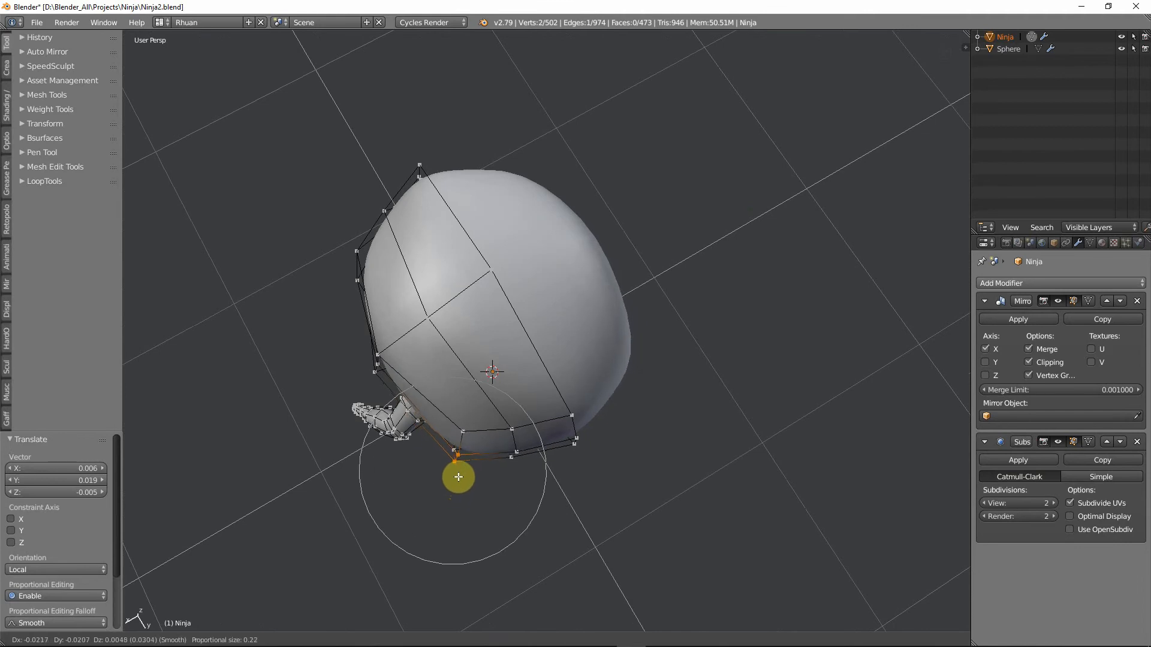
{"action": "left_click", "coordinate": [458, 475]}
Reposition vertices on the back side of the head, moving the last one by -0.004 in X and -0.010 in Y.
{"action": "middle_click_drag", "start_coordinate": [464, 472], "coordinate": [626, 300]}
{"action": "right_click", "coordinate": [502, 344]}
{"action": "key", "text": "g"}
{"action": "left_click", "coordinate": [677, 337]}
{"action": "key", "text": "g"}
{"action": "left_click", "coordinate": [476, 323]}
{"action": "scroll", "coordinate": [560, 311], "scroll_direction": "up", "scroll_amount": 3}
{"action": "key", "text": "g"}
{"action": "left_click", "coordinate": [551, 346]}
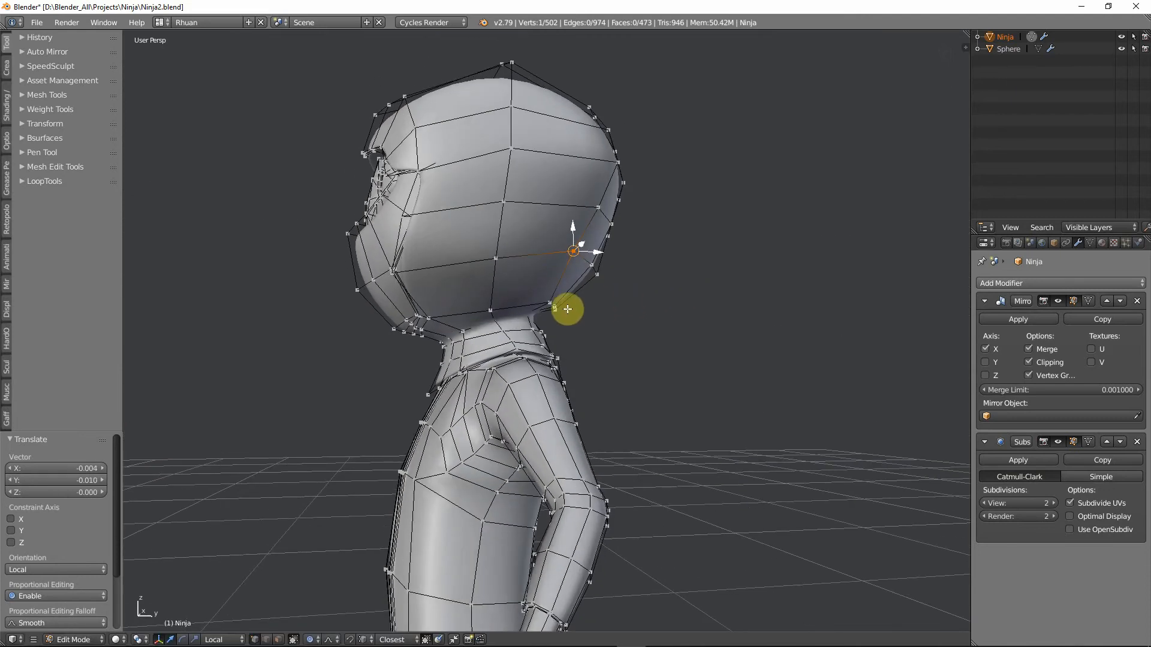
In the right side view, raise the lowest centre-line vertex at the back of the head by 0.019 in Z and -0.001 in Y.
{"action": "key", "text": "KP_3"}
{"action": "scroll", "coordinate": [587, 315], "scroll_direction": "up", "scroll_amount": 2}
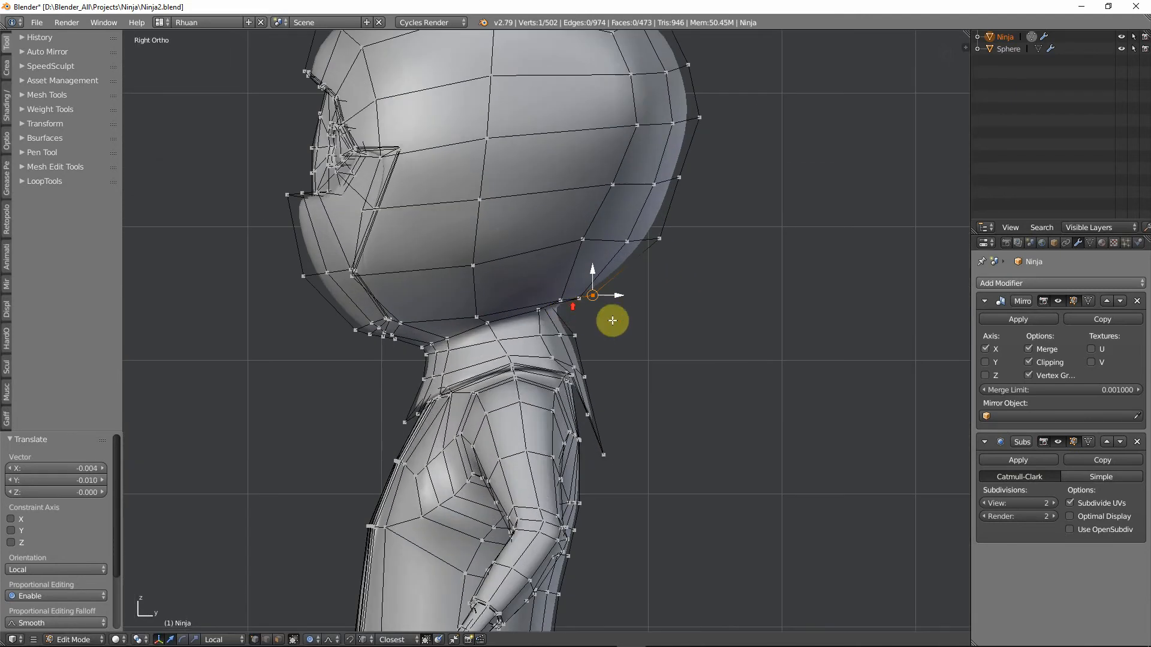
{"action": "key", "text": "g"}
{"action": "scroll", "coordinate": [631, 331], "scroll_direction": "up", "scroll_amount": 3}
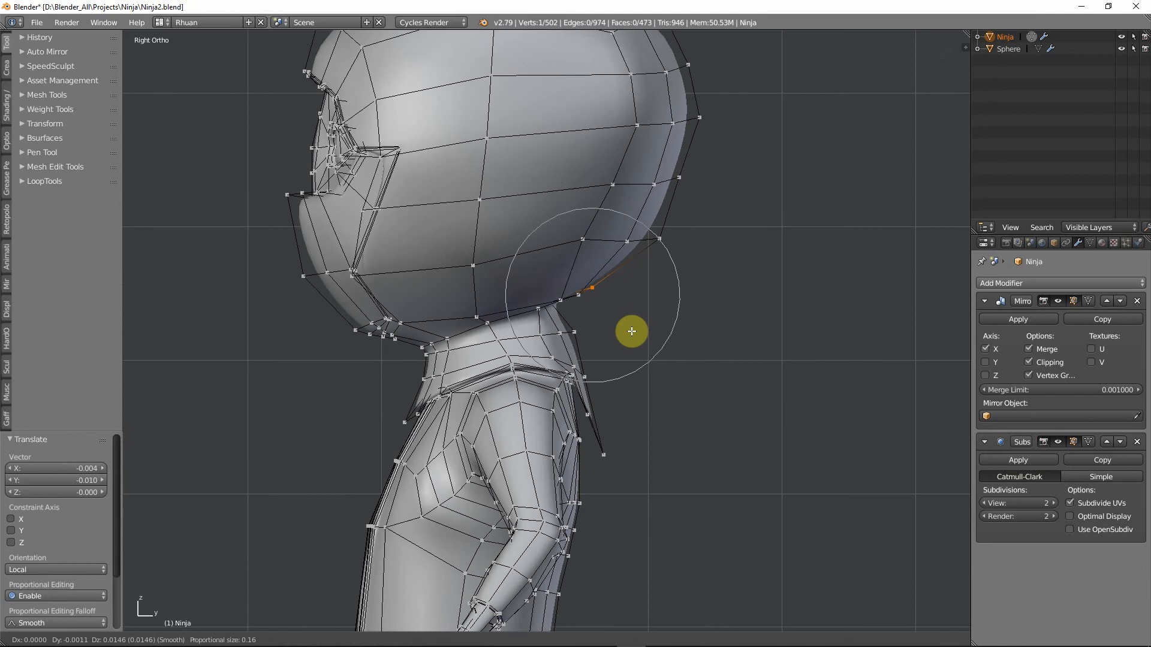
{"action": "left_click", "coordinate": [632, 329]}
Slide the three vertices at the back of the head above the neck along their edges by 0.309, 0.219 and 0.344.
{"action": "key", "text": "g"}
{"action": "key", "text": "g"}
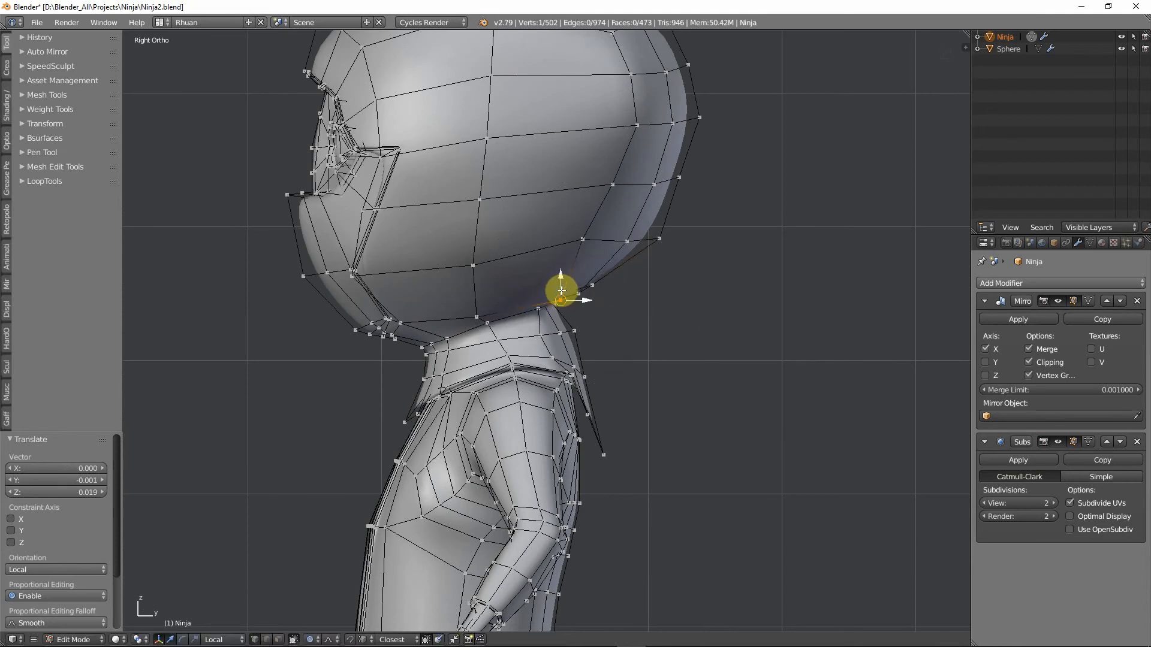
{"action": "left_click", "coordinate": [564, 279]}
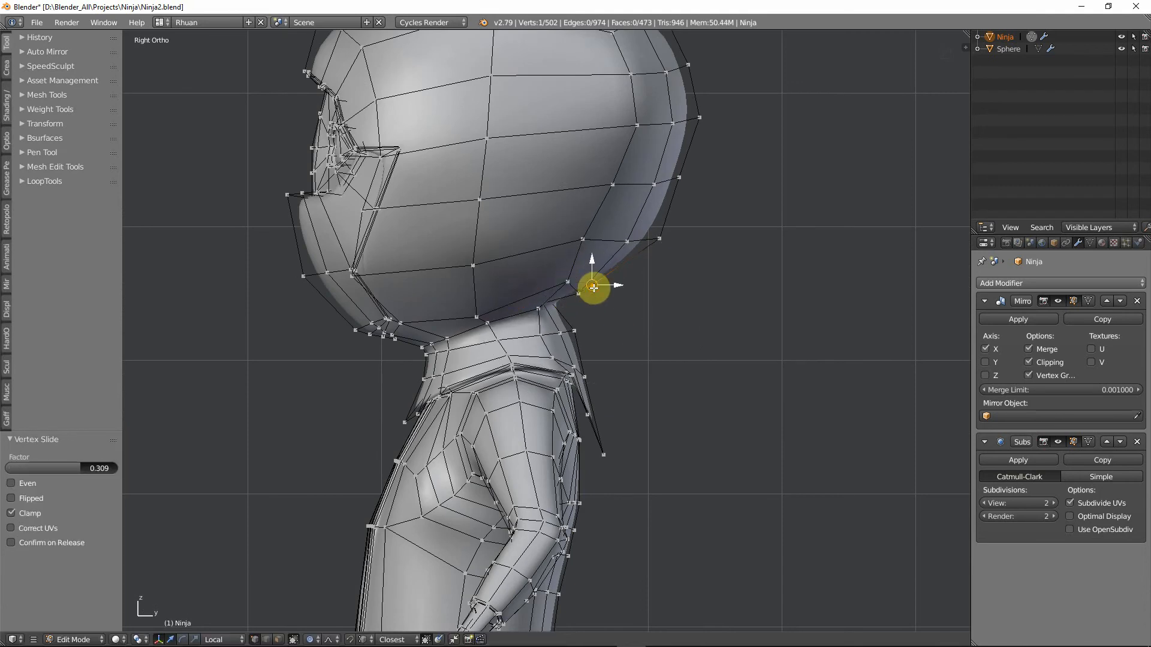
{"action": "key", "text": "g"}
{"action": "key", "text": "g"}
{"action": "left_click", "coordinate": [591, 295]}
{"action": "key", "text": "g"}
{"action": "key", "text": "g"}
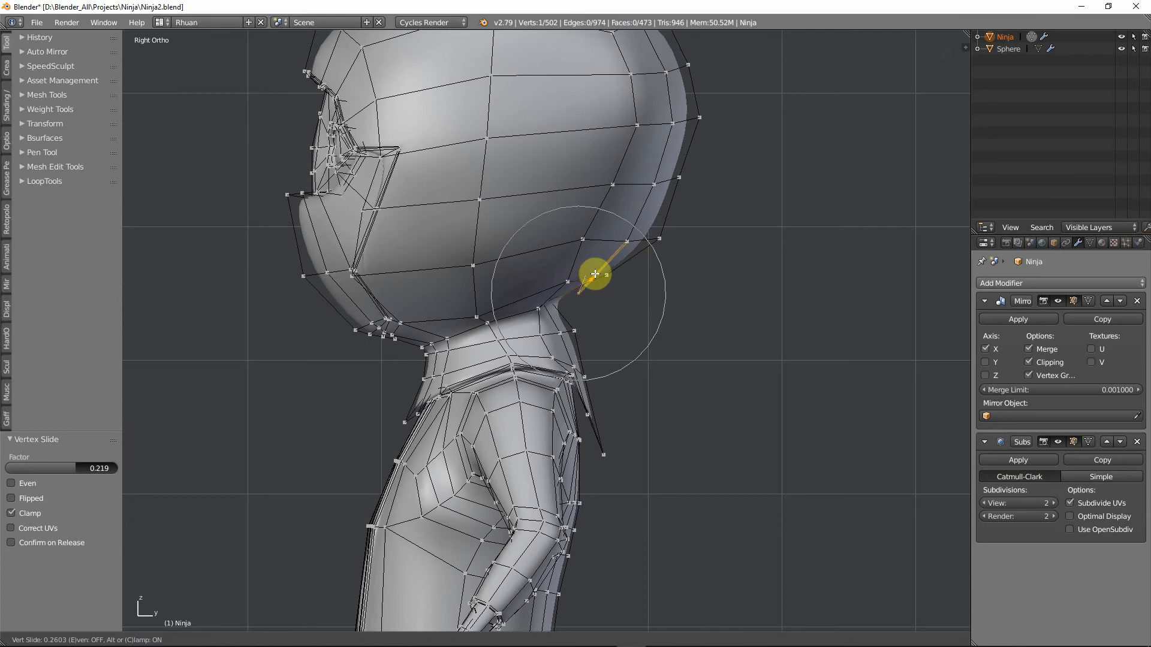
{"action": "left_click", "coordinate": [600, 275]}
Slide the lowest back-of-head centre-line vertex by 0.142, and move the one above it by -0.012 in Y and 0.003 in Z.
{"action": "mouse_move", "coordinate": [601, 275]}
{"action": "middle_mouse_down"}
{"action": "mouse_move", "coordinate": [609, 260]}
{"action": "mouse_move", "coordinate": [565, 259]}
{"action": "mouse_move", "coordinate": [597, 273]}
{"action": "middle_mouse_up"}
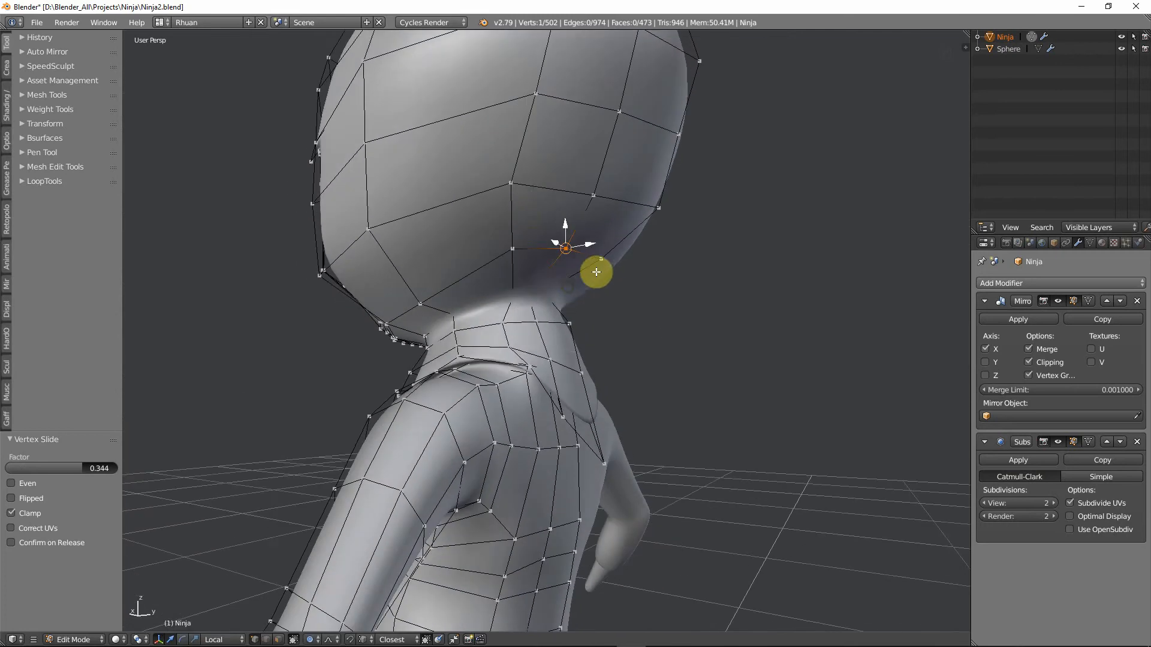
{"action": "key", "text": "g"}
{"action": "key", "text": "g"}
{"action": "left_click", "coordinate": [662, 210]}
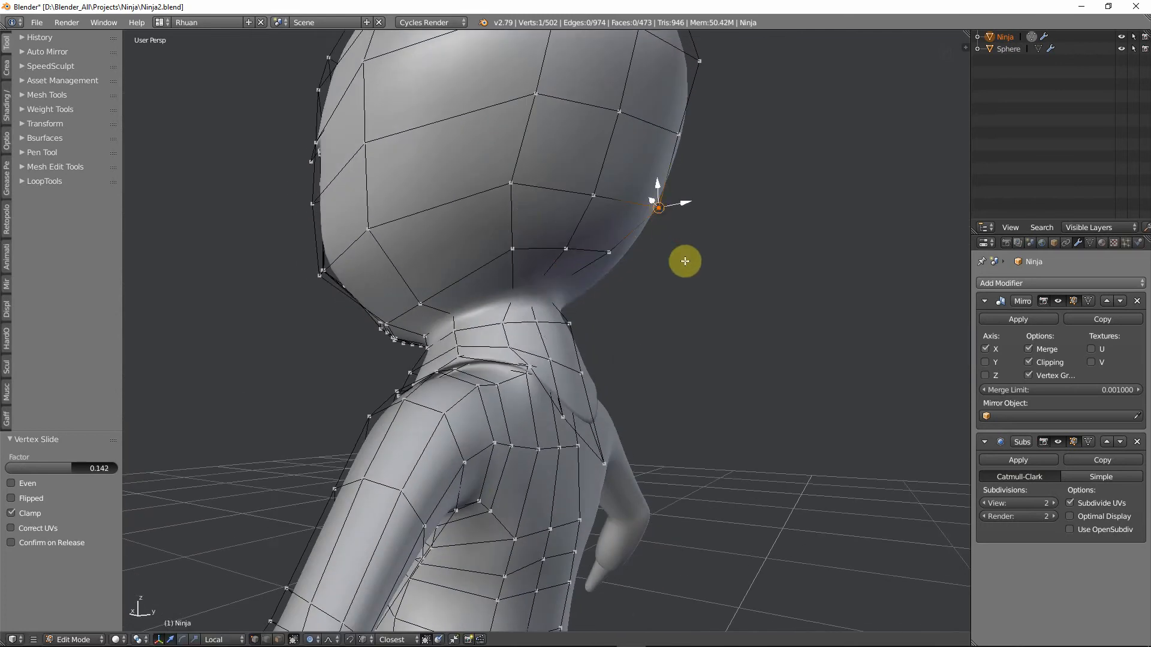
{"action": "key", "text": "KP_3"}
{"action": "key", "text": "g"}
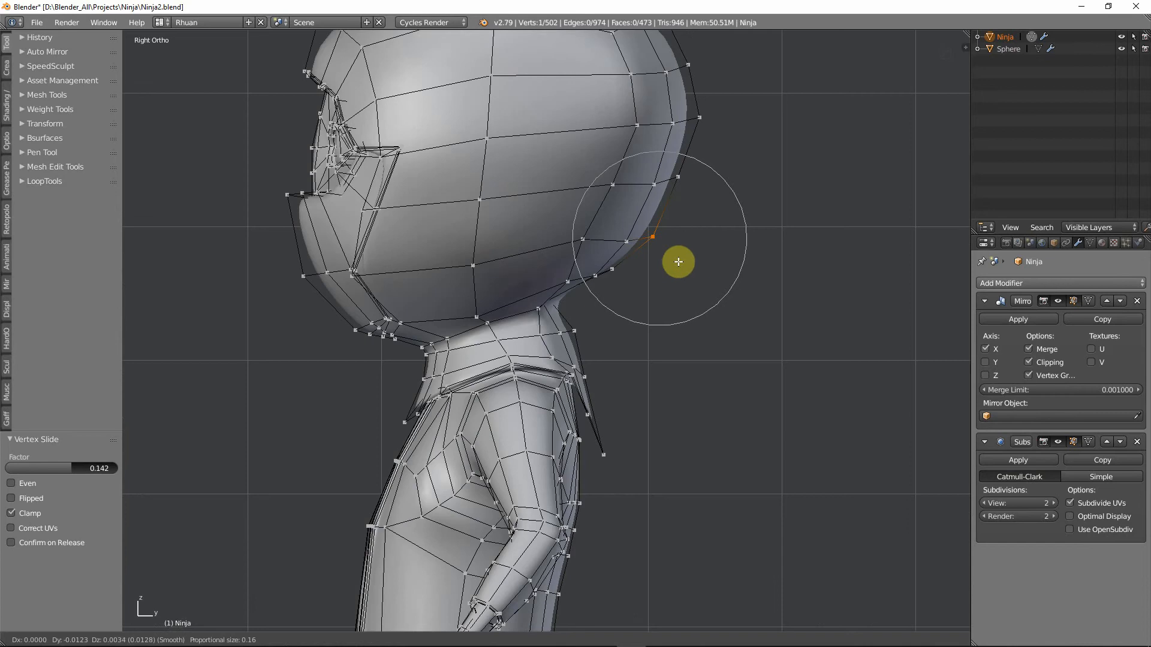
{"action": "left_click", "coordinate": [678, 262]}
Slide the next centre-line vertex up the back of the head, move it 0.017 in Y and -0.004 in Z, and preview the head.
{"action": "key", "text": "g"}
{"action": "key", "text": "g"}
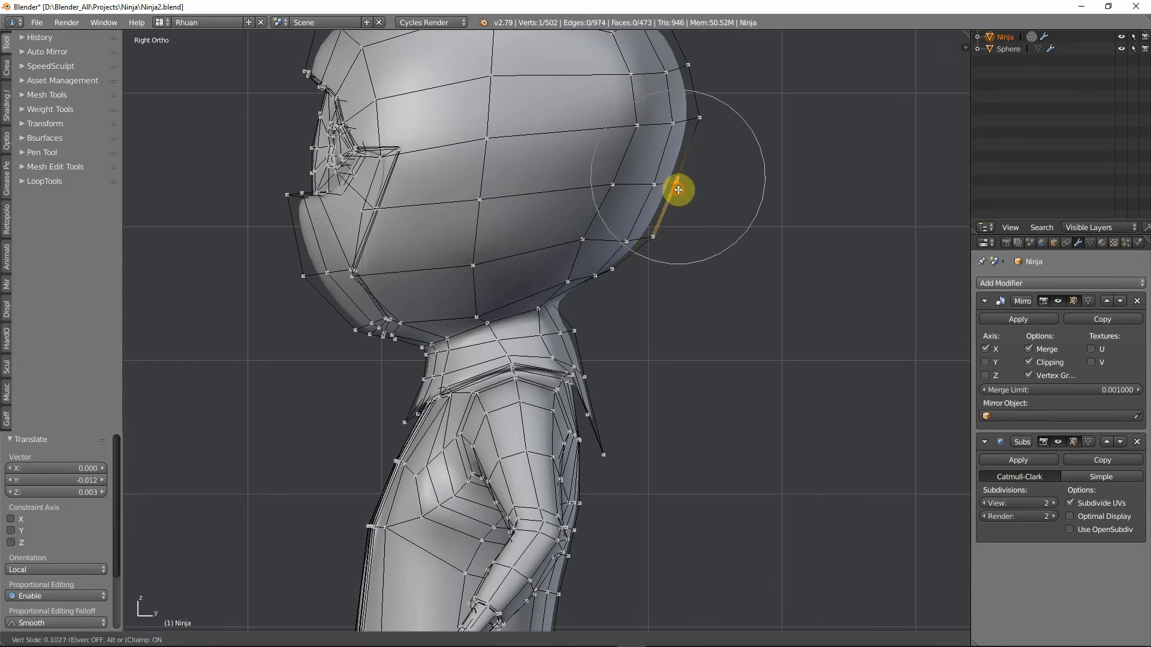
{"action": "left_click", "coordinate": [678, 190]}
{"action": "key", "text": "g"}
{"action": "left_click", "coordinate": [686, 192]}
{"action": "scroll", "coordinate": [689, 188], "scroll_direction": "down", "scroll_amount": 2}
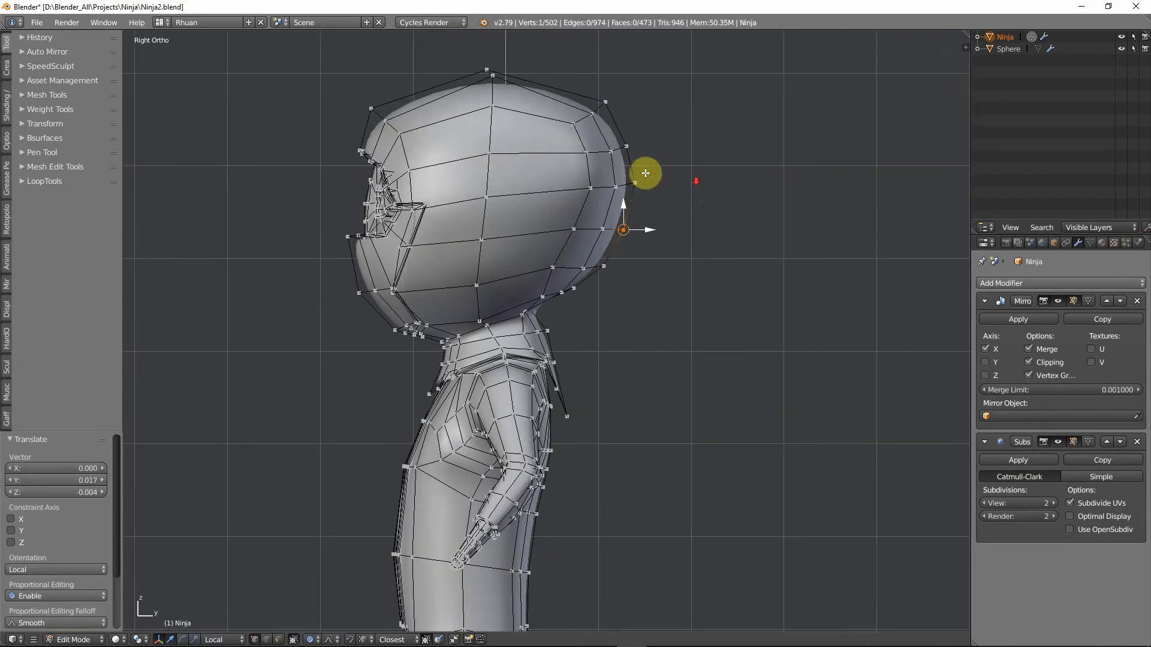
{"action": "middle_click_drag", "start_coordinate": [587, 135], "coordinate": [542, 209]}
{"action": "key", "text": "Tab"}
{"action": "key", "text": "Tab"}
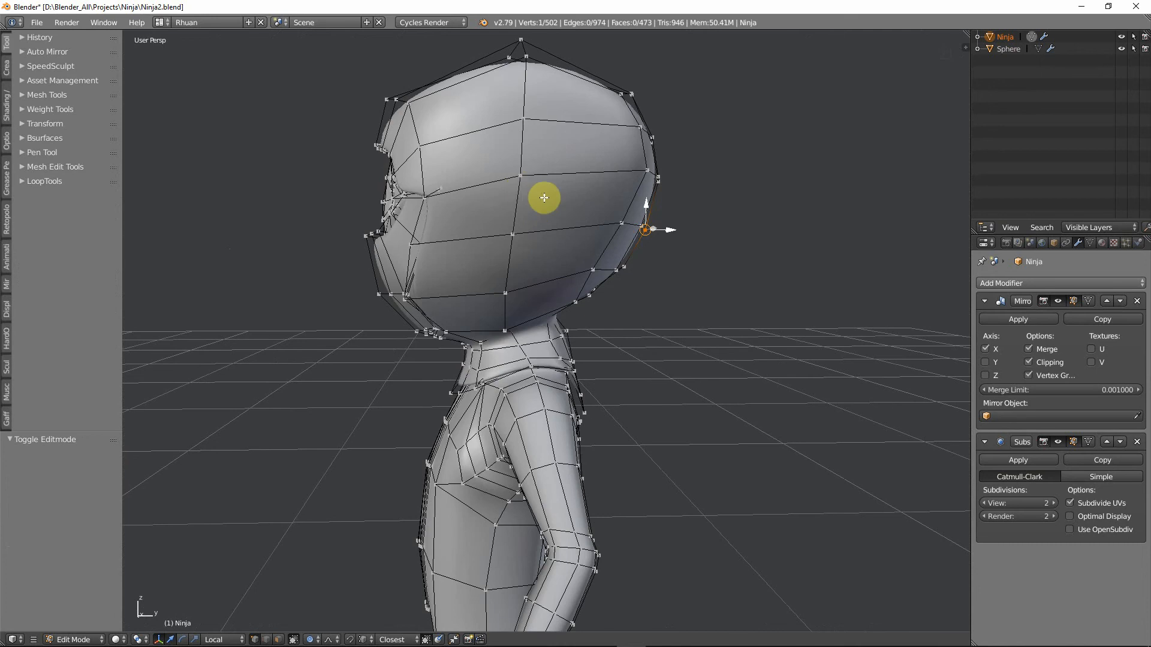
Slide four vertices of the rear vertical loop toward the side of the head by factors 0.274, 0.124, 0.347 and 0.364.
{"action": "middle_click_drag", "start_coordinate": [544, 197], "coordinate": [566, 248]}
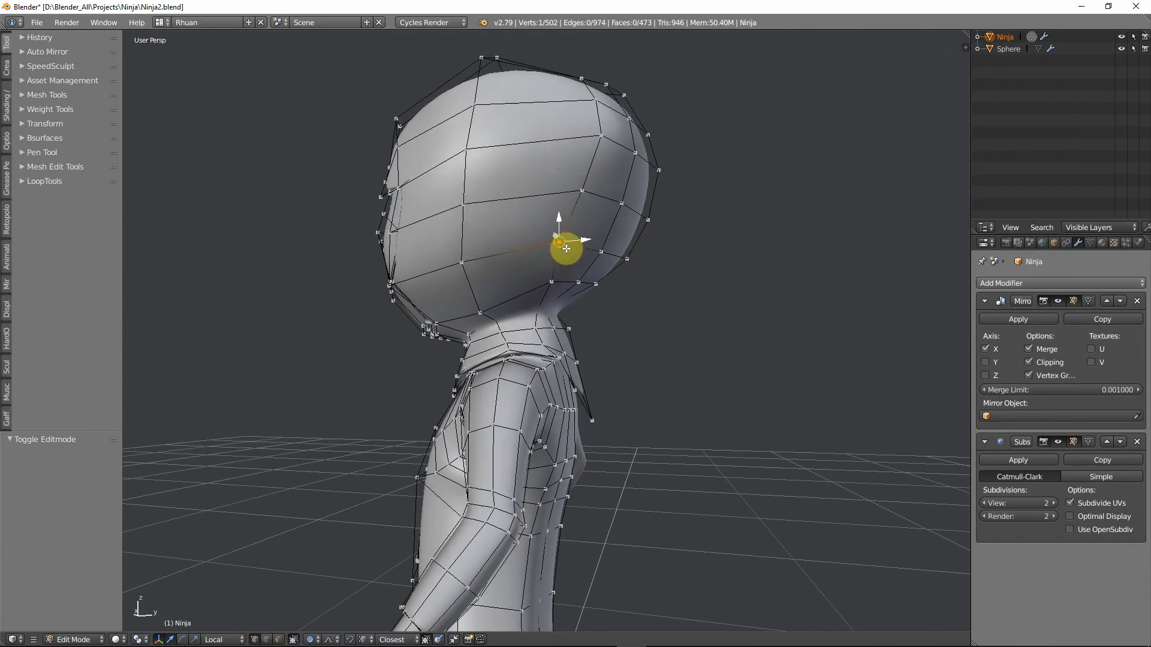
{"action": "key", "text": "shift+v"}
{"action": "left_click", "coordinate": [538, 251]}
{"action": "key", "text": "shift+v"}
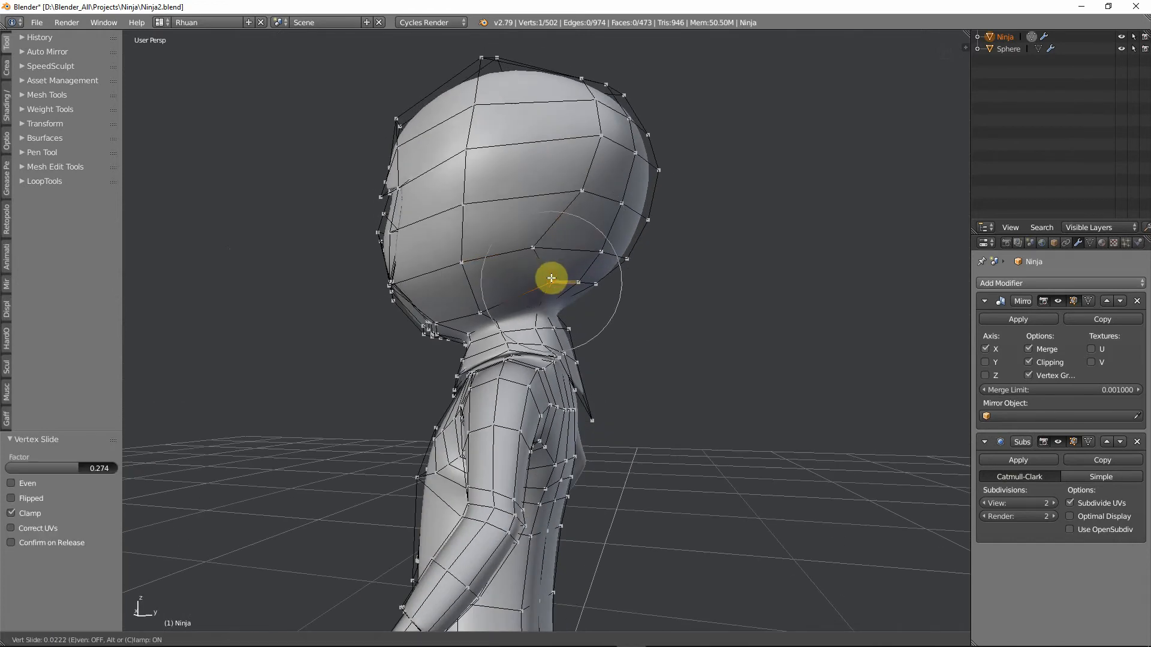
{"action": "left_click", "coordinate": [541, 279]}
{"action": "key", "text": "shift+v"}
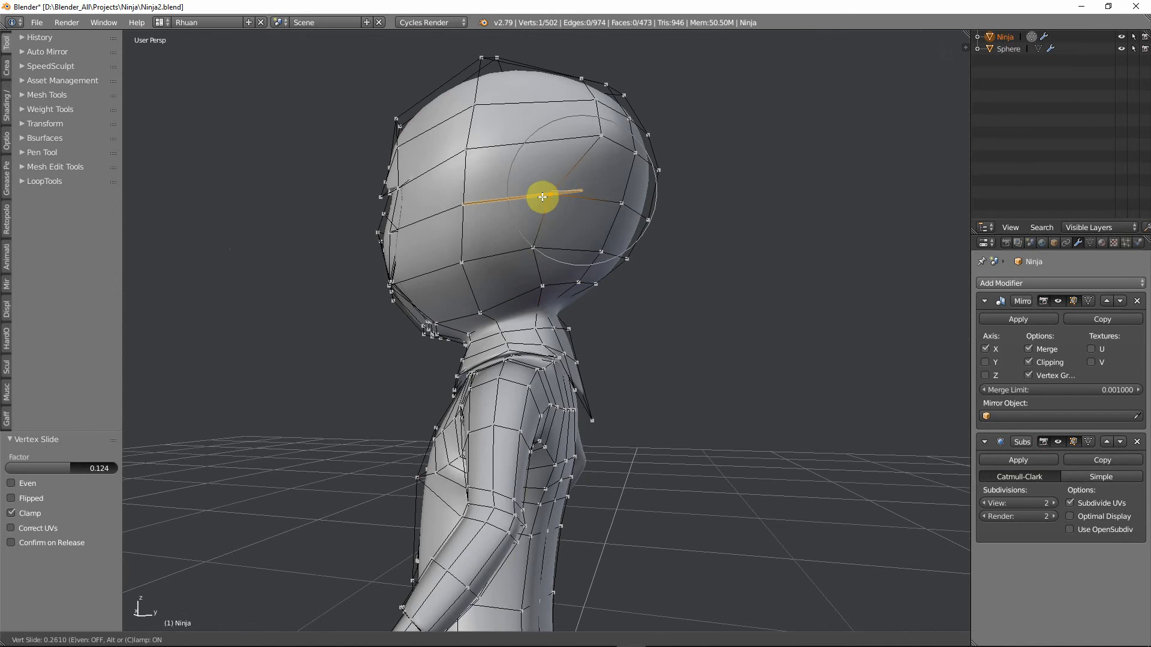
{"action": "left_click", "coordinate": [538, 195]}
{"action": "right_click", "coordinate": [596, 134]}
{"action": "key", "text": "shift+v"}
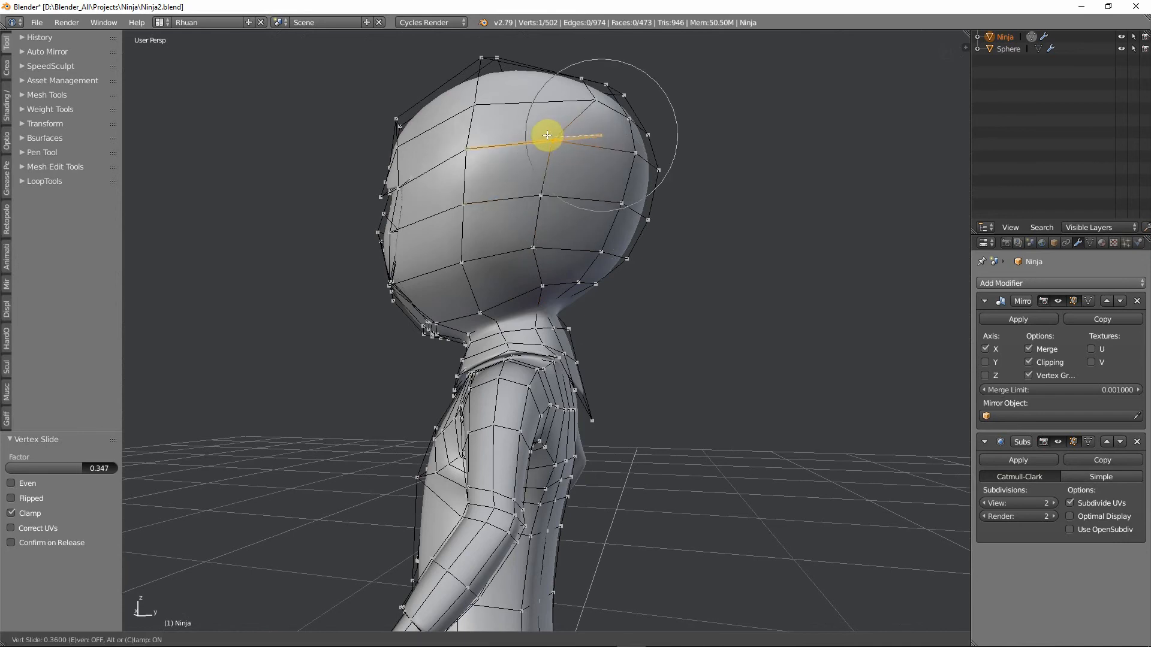
{"action": "left_click", "coordinate": [548, 134]}
Shift the loop's upper vertex forward by about 0.066, and move the vertex below it by 0.010 in X, 0.007 in Y and -0.002 in Z.
{"action": "key", "text": "g"}
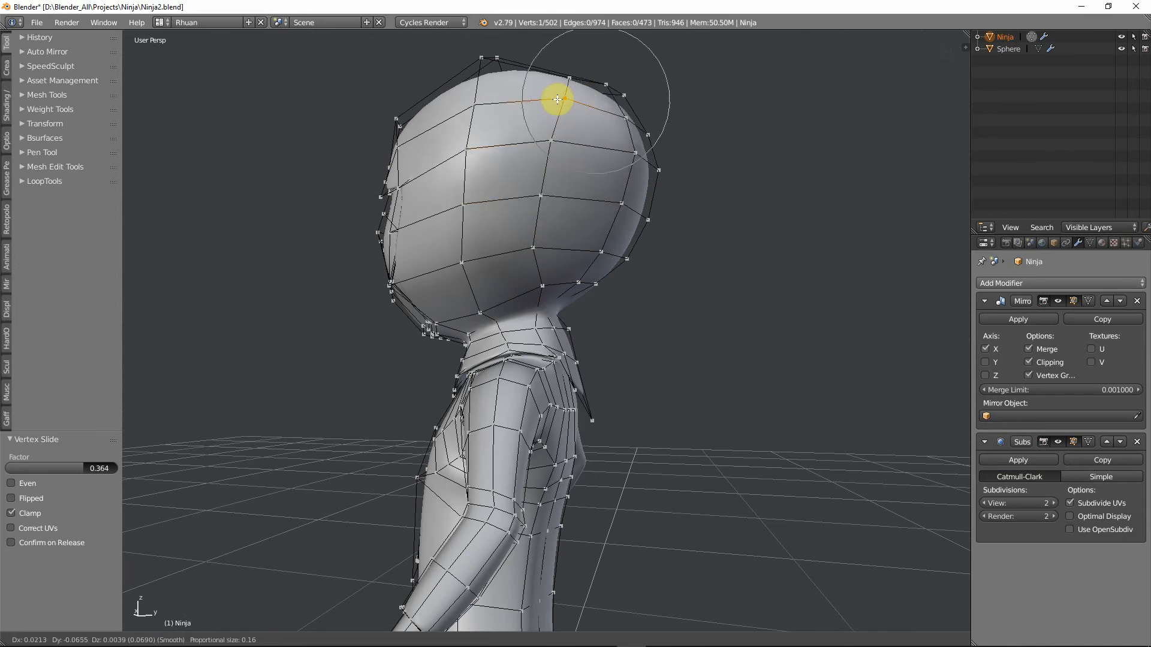
{"action": "left_click", "coordinate": [558, 98]}
{"action": "middle_click_drag", "start_coordinate": [557, 99], "coordinate": [579, 151]}
{"action": "key", "text": "g"}
{"action": "left_click", "coordinate": [531, 168]}
{"action": "key", "text": "g"}
{"action": "left_click", "coordinate": [754, 244]}
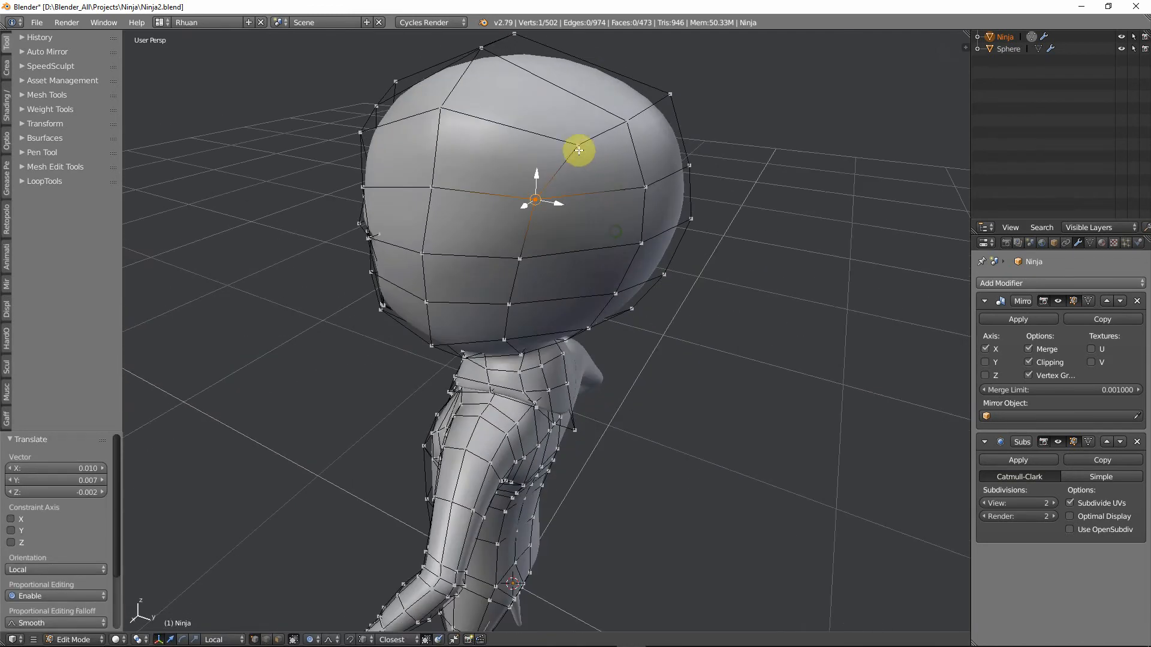
Slide the loop's upper vertex by 0.167, and move the upper back-of-head centre-line vertex by 0.009 in Y and 0.013 in Z.
{"action": "key", "text": "shift+v"}
{"action": "left_click", "coordinate": [552, 132]}
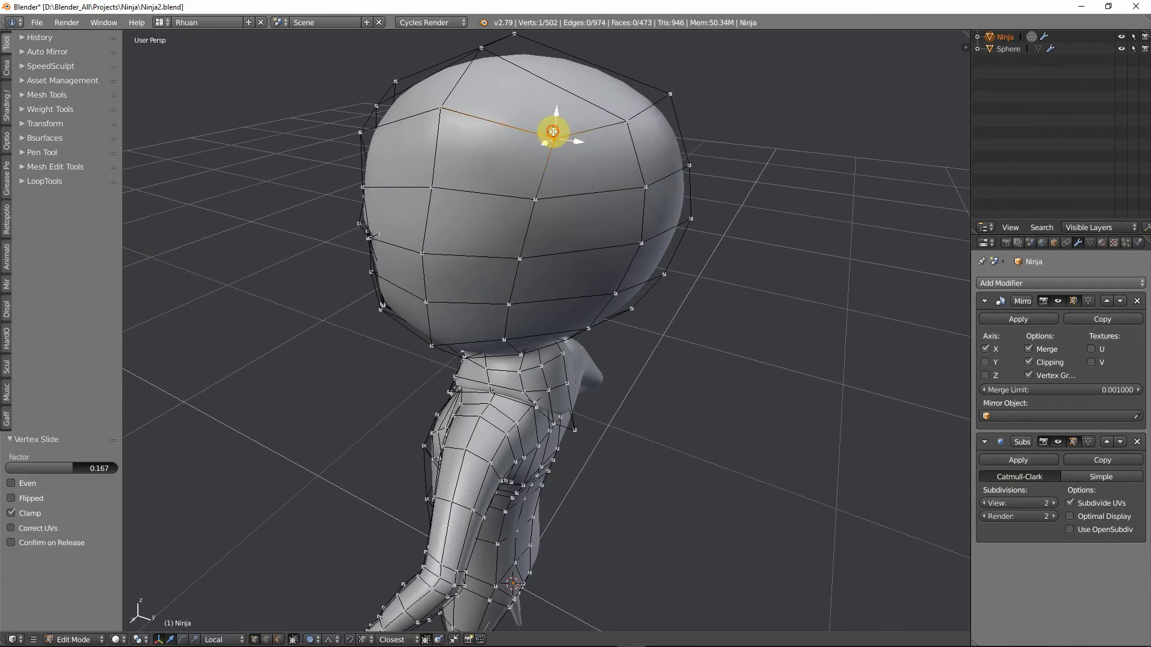
{"action": "middle_click_drag", "start_coordinate": [626, 125], "coordinate": [696, 99]}
{"action": "key", "text": "g"}
{"action": "left_click", "coordinate": [697, 93]}
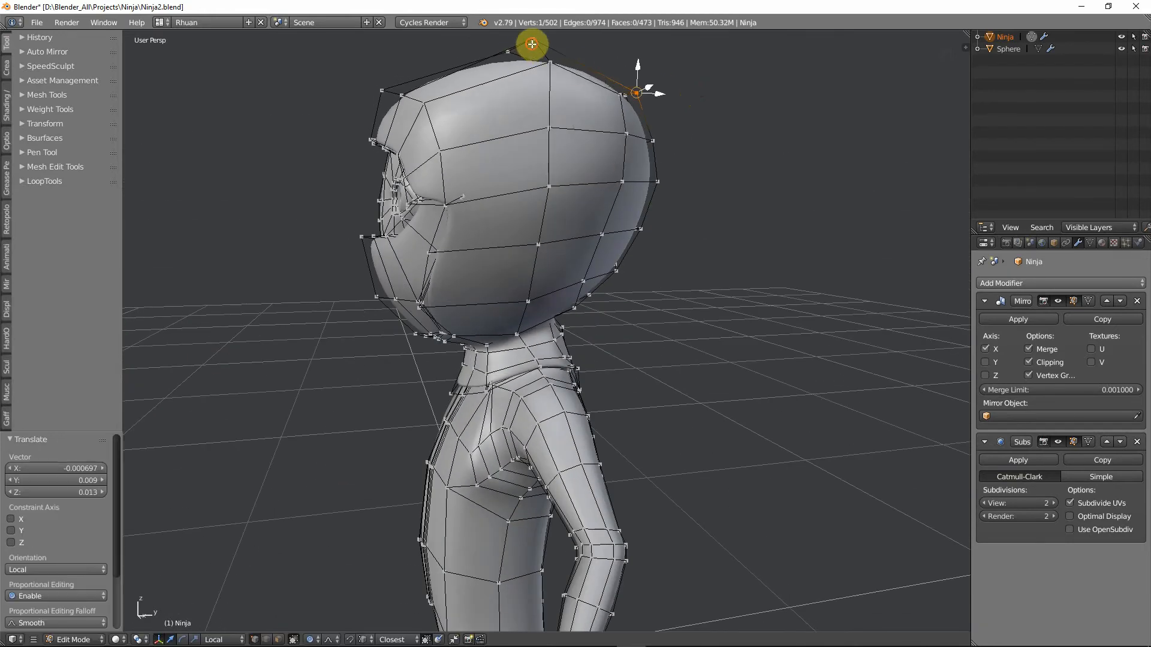
Move the crown vertex by 0.002 in X, 0.002 in Y and -0.005 in Z, and slide the vertex beside it by 0.211.
{"action": "right_click_drag", "start_coordinate": [532, 44], "coordinate": [534, 42]}
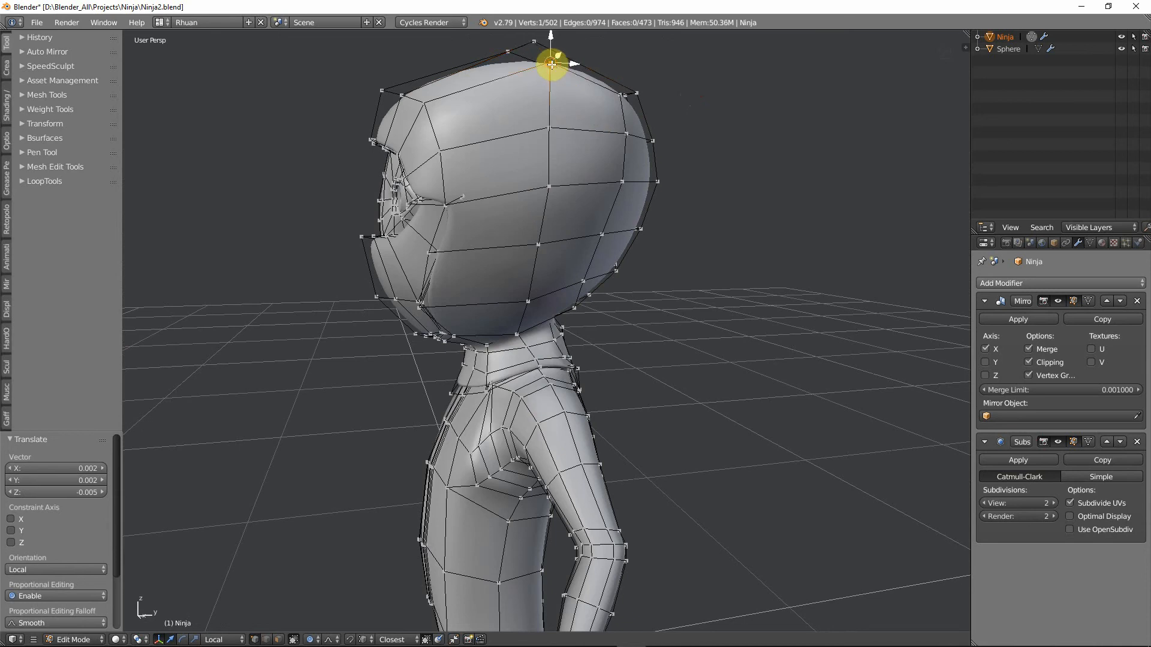
{"action": "key", "text": "shift+v"}
{"action": "left_click", "coordinate": [550, 78]}
{"action": "middle_click_drag", "start_coordinate": [551, 78], "coordinate": [474, 136]}
{"action": "middle_click_drag", "start_coordinate": [425, 136], "coordinate": [537, 166]}
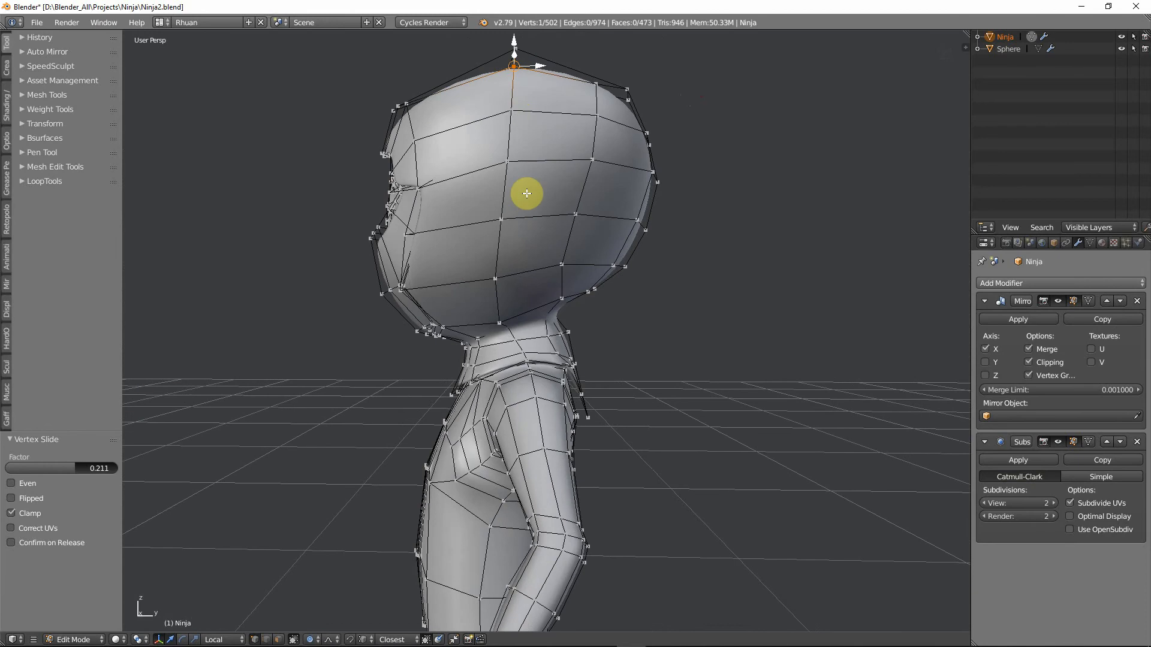
Select the two stacked faces on the side of the head behind the middle loop and inset them by 0.0255.
{"action": "key", "text": "ctrl+Tab"}
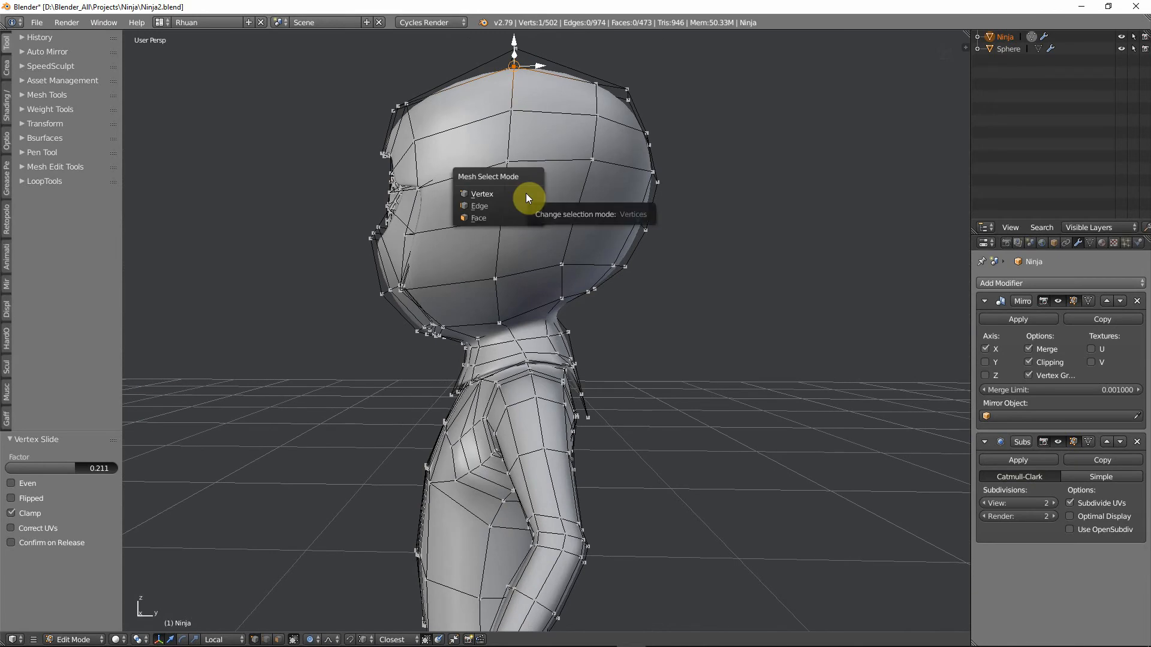
{"action": "left_click", "coordinate": [479, 218]}
{"action": "left_click", "coordinate": [516, 237]}
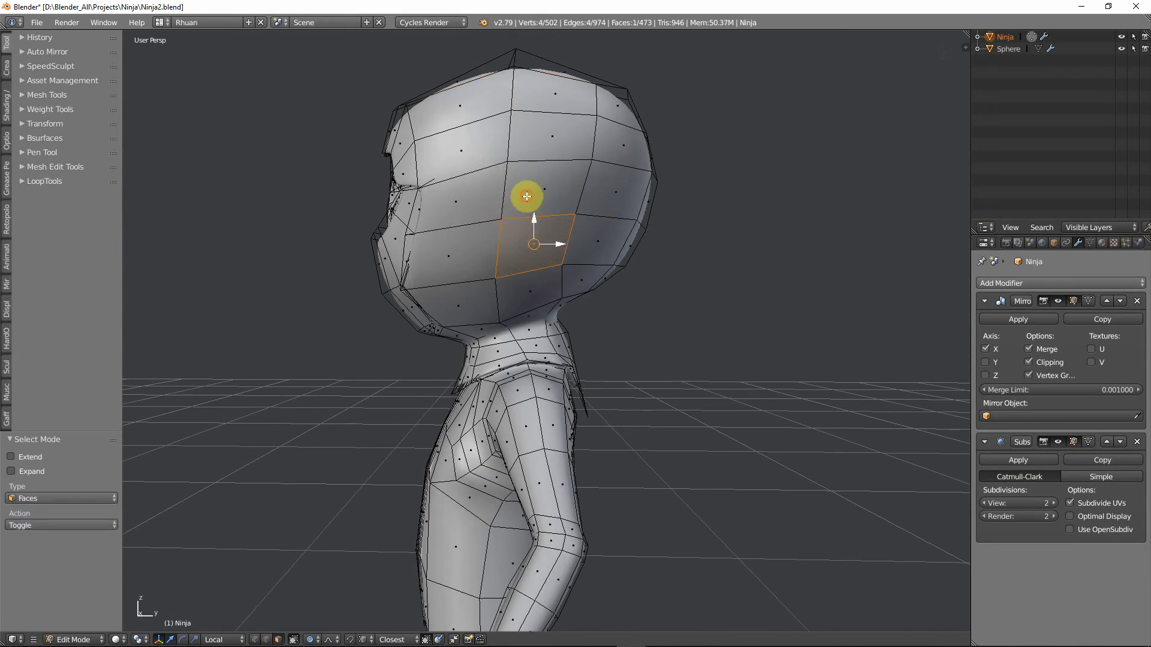
{"action": "left_click", "coordinate": [536, 203], "text": "shift"}
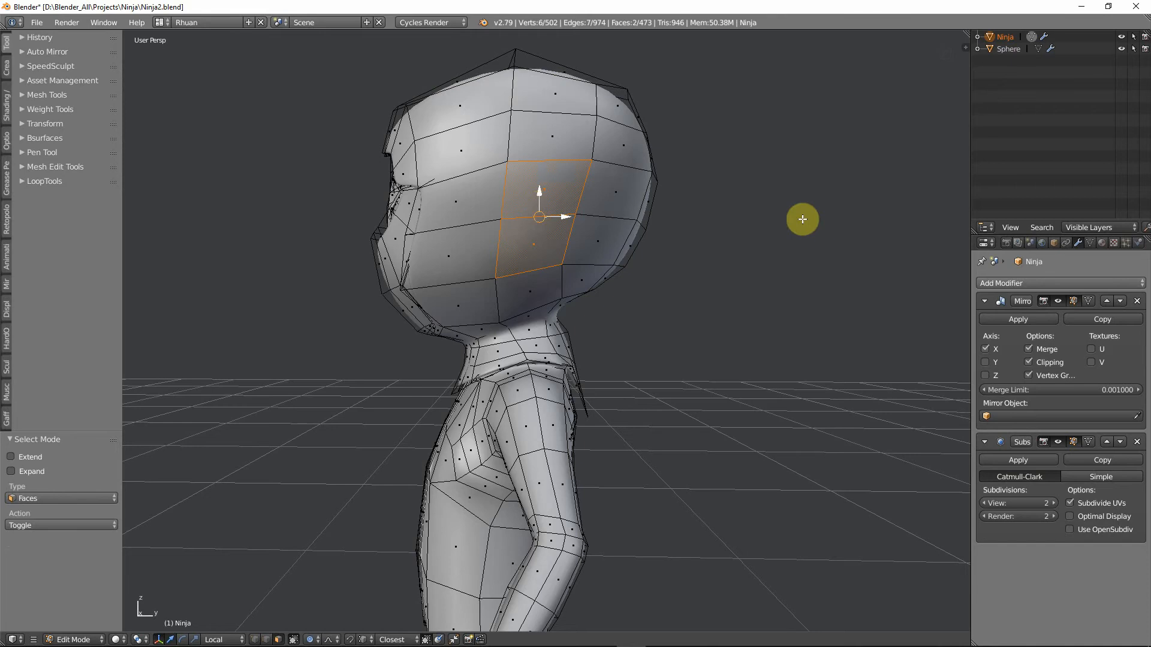
{"action": "key", "text": "i"}
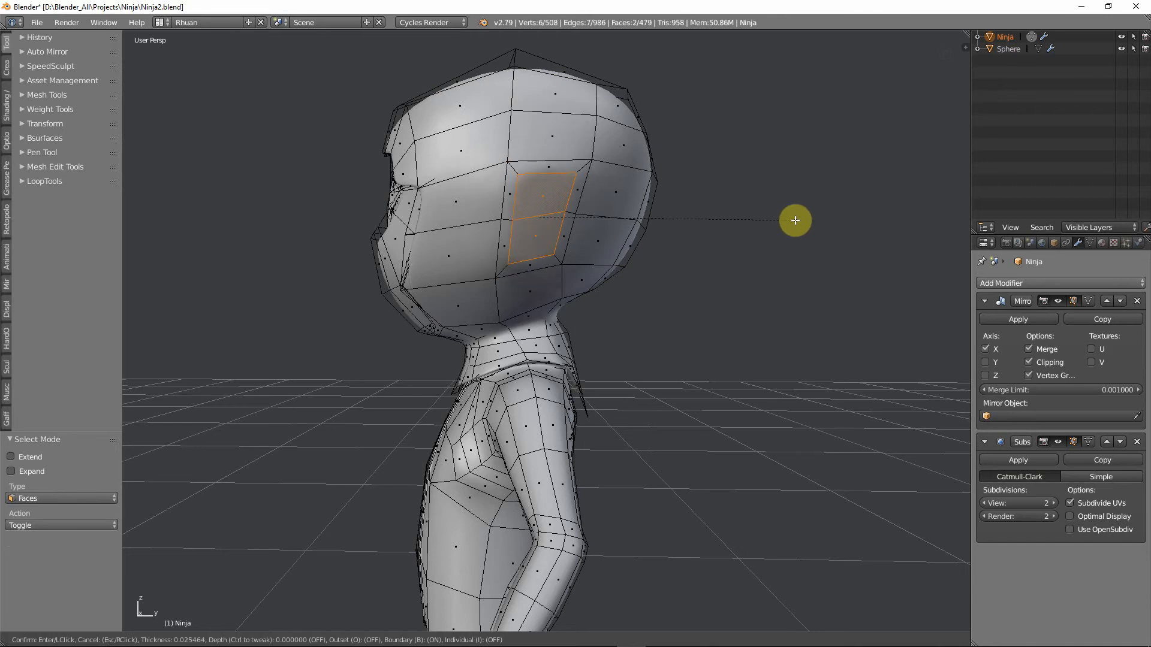
{"action": "left_click", "coordinate": [683, 236]}
{"action": "middle_click_drag", "start_coordinate": [683, 236], "coordinate": [648, 288]}
{"action": "key", "text": "g"}
{"action": "key", "text": "x"}
{"action": "left_click", "coordinate": [737, 258]}
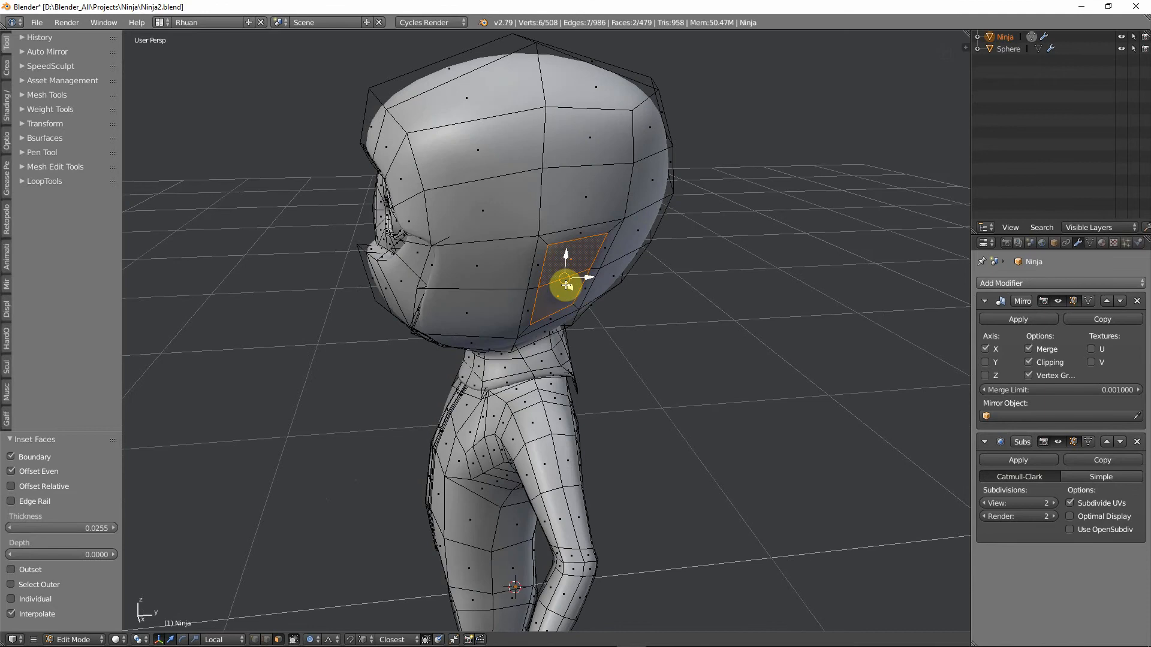
Disable proportional editing and move the two inset faces outward by 0.024 along X.
{"action": "key", "text": "o"}
{"action": "middle_click_drag", "start_coordinate": [567, 324], "coordinate": [637, 300]}
{"action": "key", "text": "g"}
{"action": "key", "text": "z"}
{"action": "key", "text": "z"}
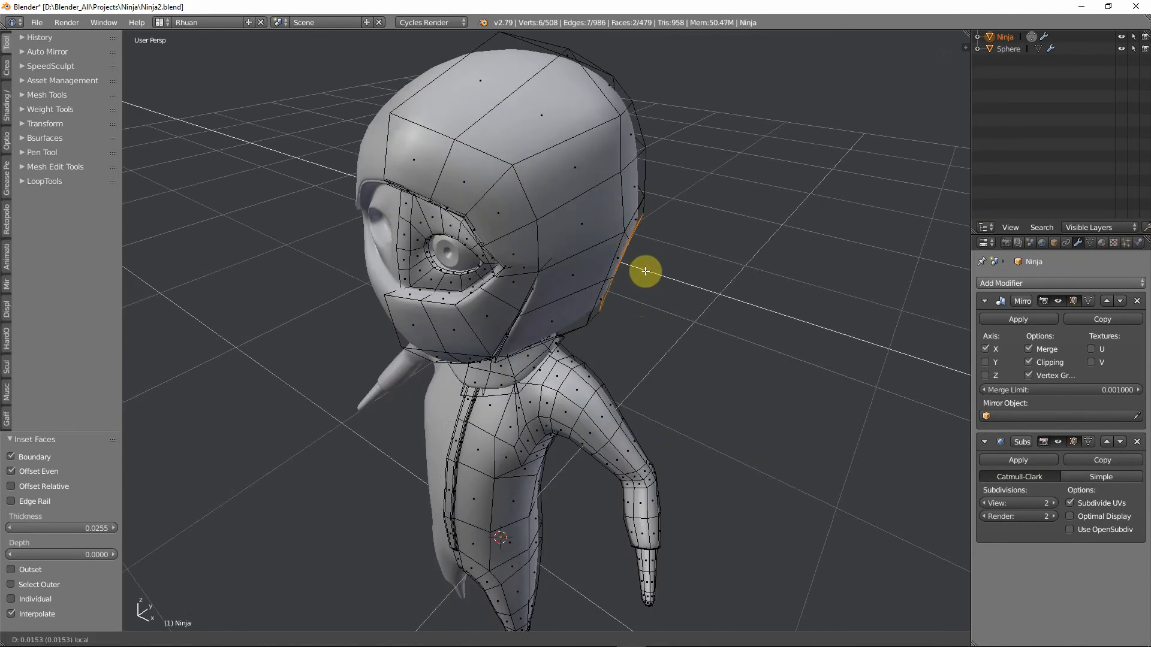
{"action": "left_click", "coordinate": [647, 272]}
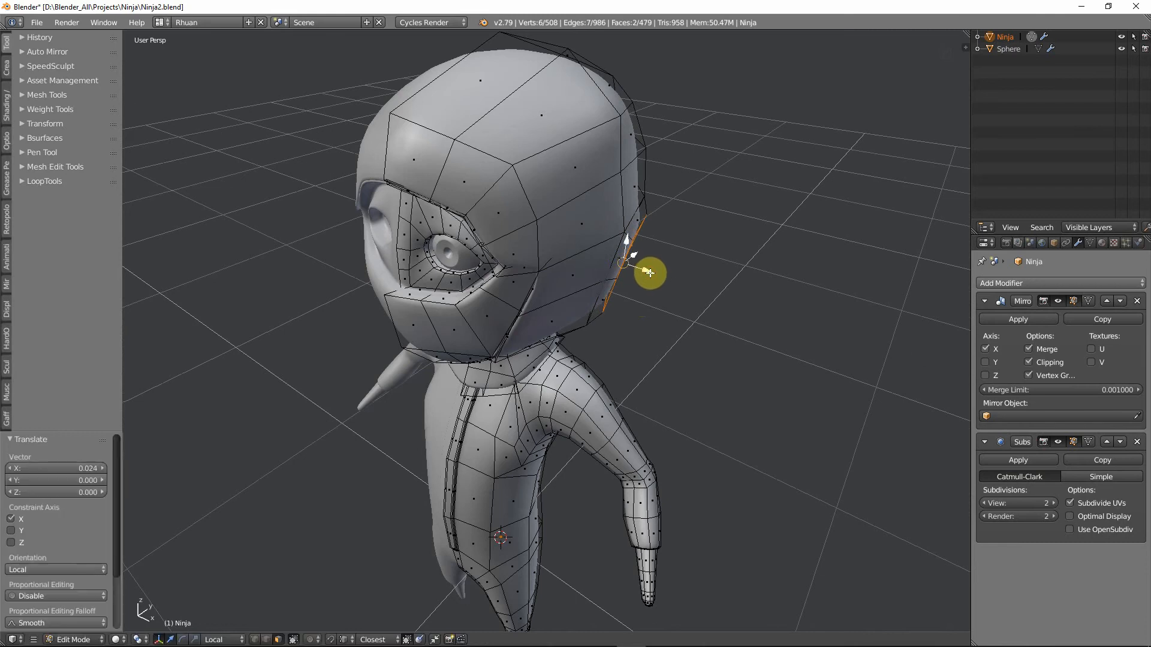
In the front view, rotate the inset faces by 1.72°.
{"action": "key", "text": "KP_1"}
{"action": "scroll", "coordinate": [650, 274], "scroll_direction": "up", "scroll_amount": 2}
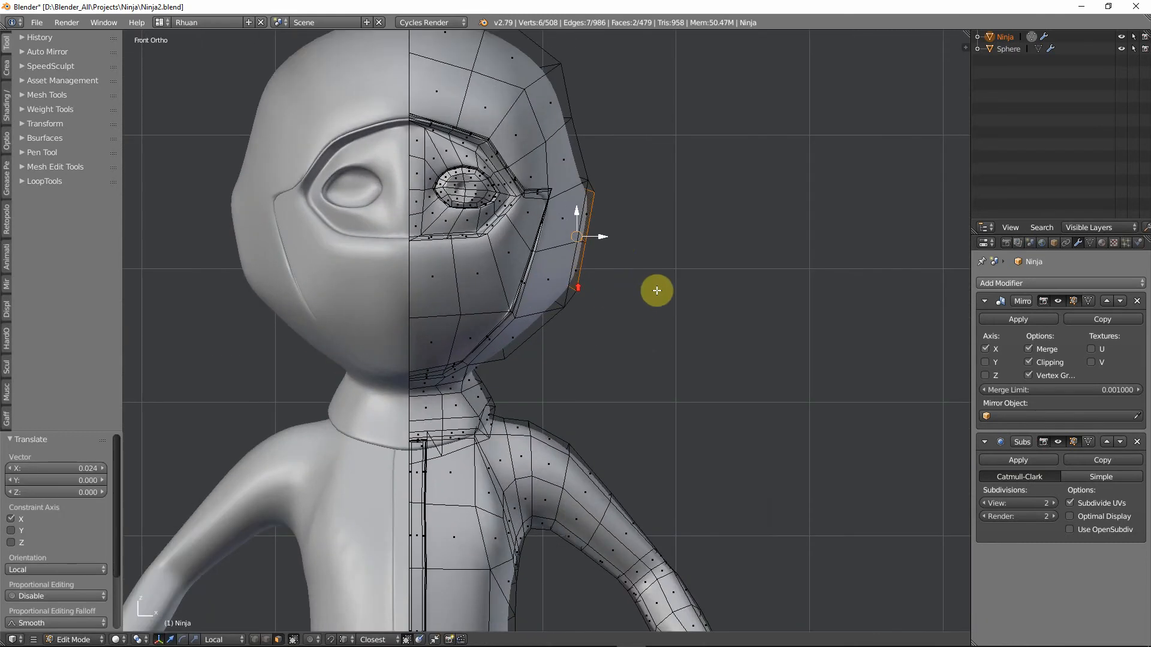
{"action": "key", "text": "r"}
{"action": "left_click", "coordinate": [659, 294]}
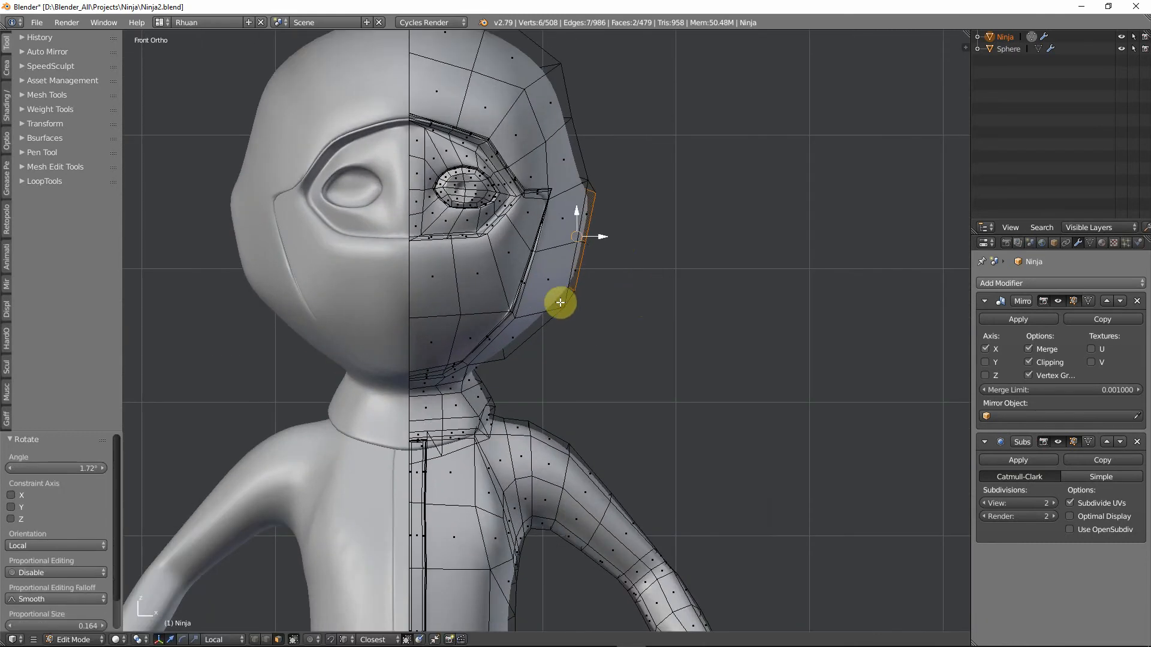
In vertex mode, slide the three vertices bordering the raised inset on the head's side inward, the lowest by 0.379 and the highest by 0.146.
{"action": "key", "text": "ctrl+Tab"}
{"action": "left_click", "coordinate": [534, 280]}
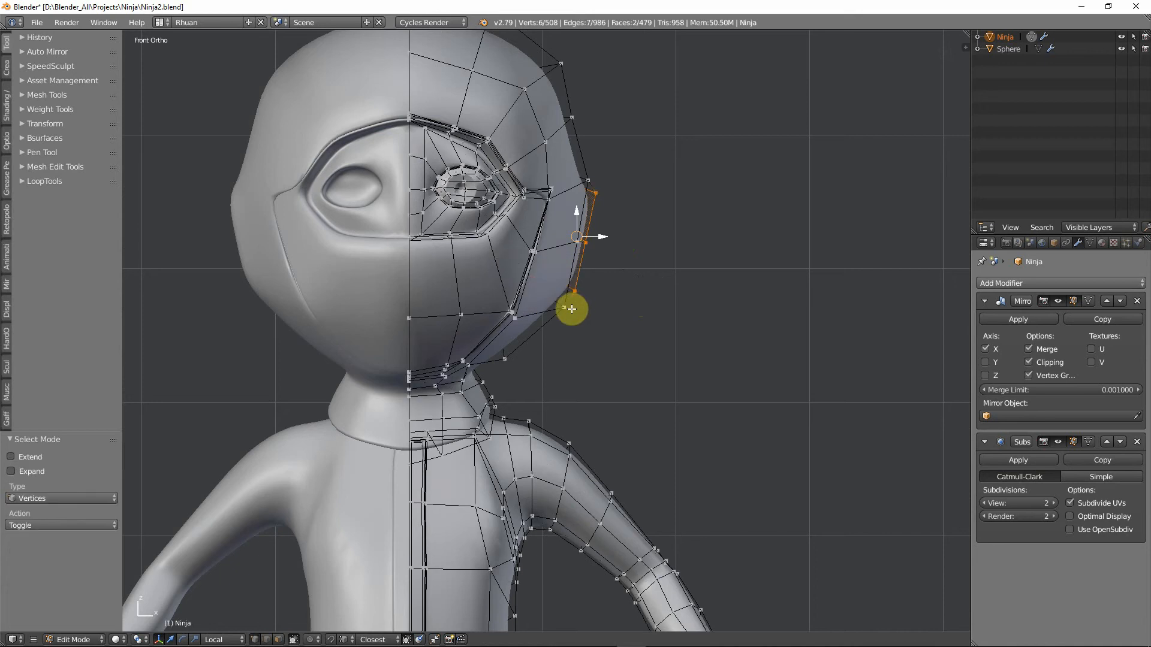
{"action": "right_click", "coordinate": [570, 308]}
{"action": "key", "text": "shift+v"}
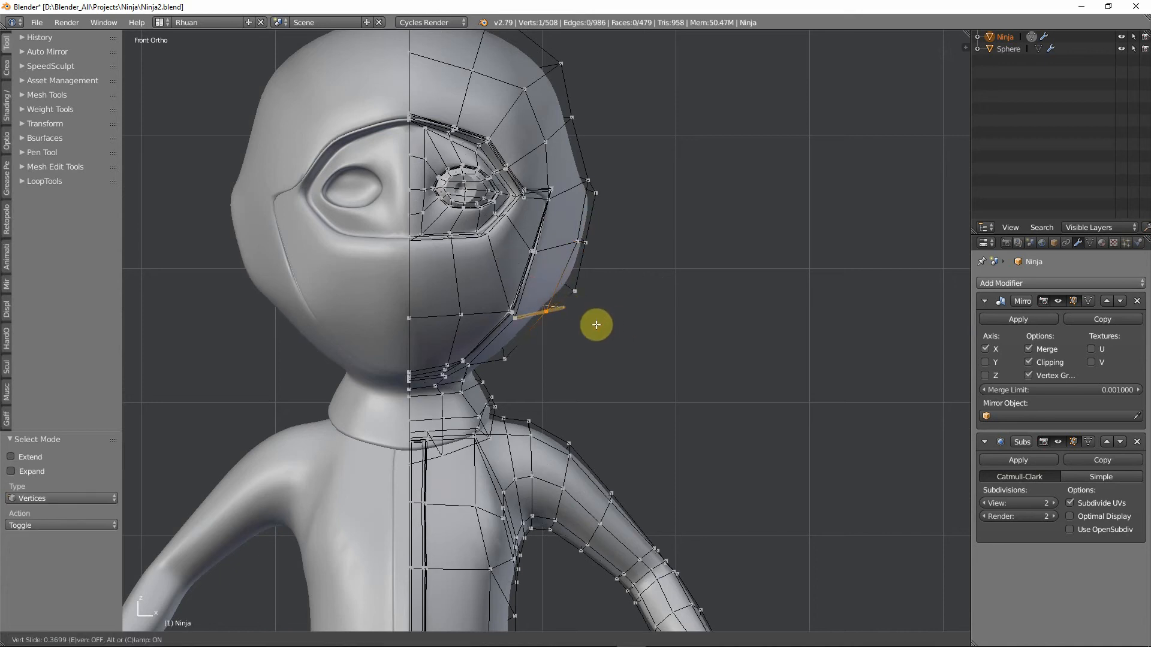
{"action": "left_click", "coordinate": [596, 325]}
{"action": "right_click", "coordinate": [581, 244]}
{"action": "key", "text": "shift+v"}
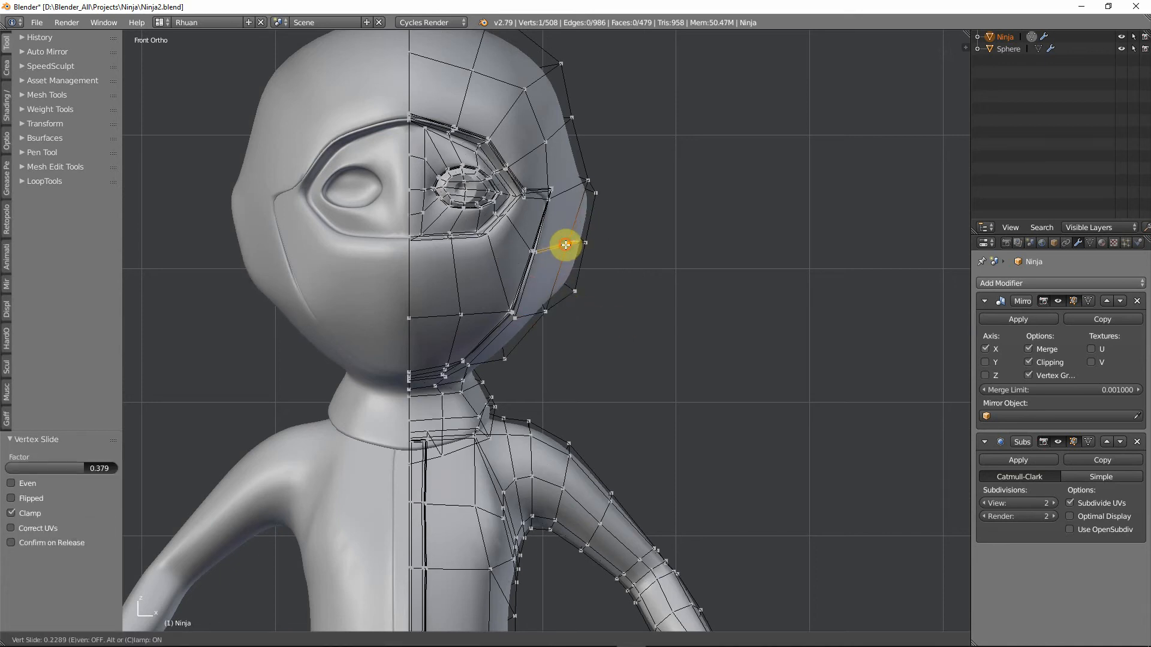
{"action": "left_click", "coordinate": [566, 245]}
{"action": "right_click", "coordinate": [585, 180]}
{"action": "key", "text": "shift+v"}
{"action": "left_click", "coordinate": [579, 174]}
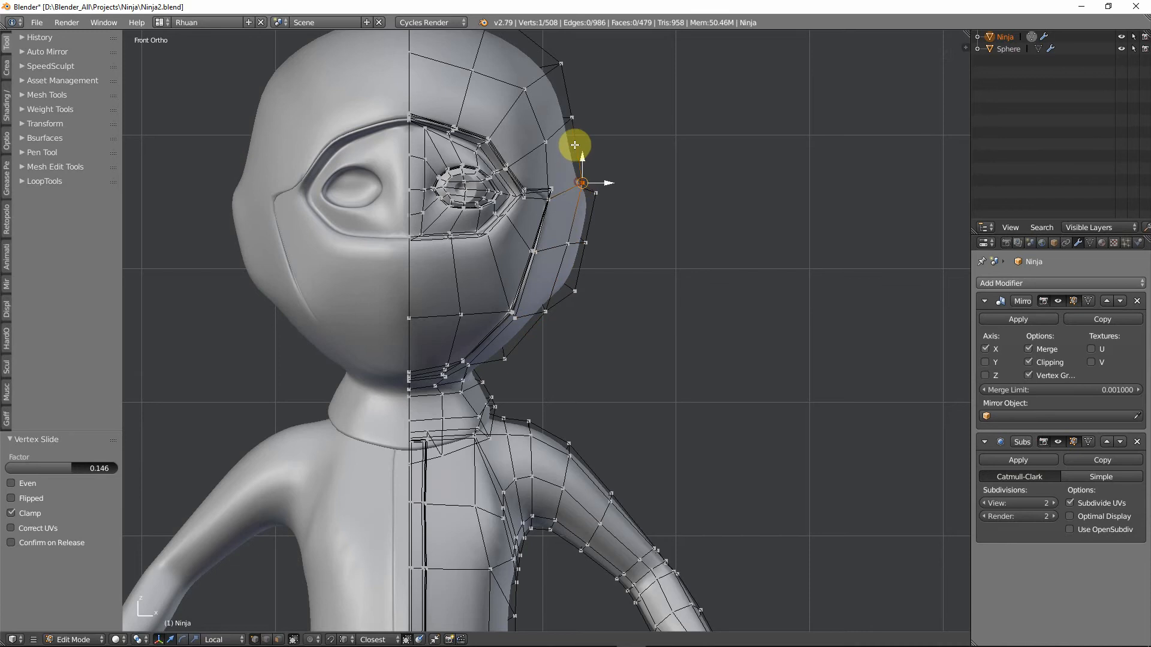
Select the centre-line vertex at the top of the face opening and slide it down by 0.155.
{"action": "key", "text": "Tab"}
{"action": "mouse_move", "coordinate": [638, 252]}
{"action": "middle_mouse_down"}
{"action": "mouse_move", "coordinate": [522, 254]}
{"action": "mouse_move", "coordinate": [429, 239]}
{"action": "mouse_move", "coordinate": [625, 261]}
{"action": "middle_mouse_up"}
{"action": "scroll", "coordinate": [562, 306], "scroll_direction": "down", "scroll_amount": 6}
{"action": "middle_click_drag", "start_coordinate": [562, 305], "coordinate": [519, 296]}
{"action": "scroll", "coordinate": [527, 303], "scroll_direction": "up", "scroll_amount": 5}
{"action": "scroll", "coordinate": [496, 241], "scroll_direction": "up", "scroll_amount": 6}
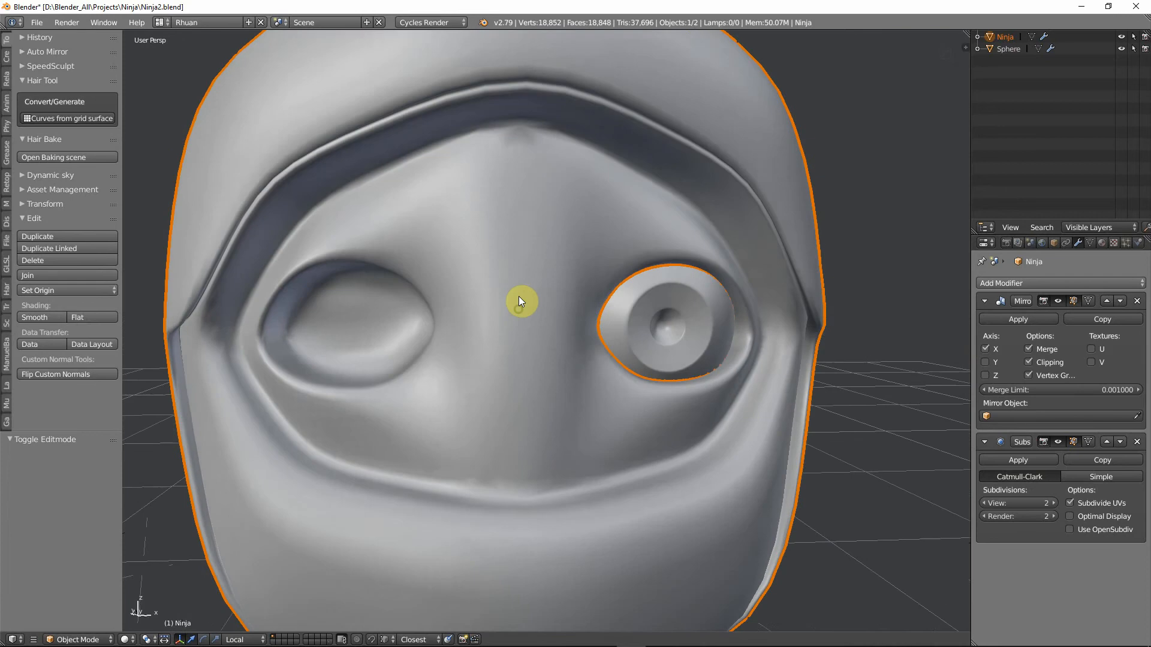
{"action": "key", "text": "Tab"}
{"action": "middle_click_drag", "start_coordinate": [520, 170], "coordinate": [509, 212]}
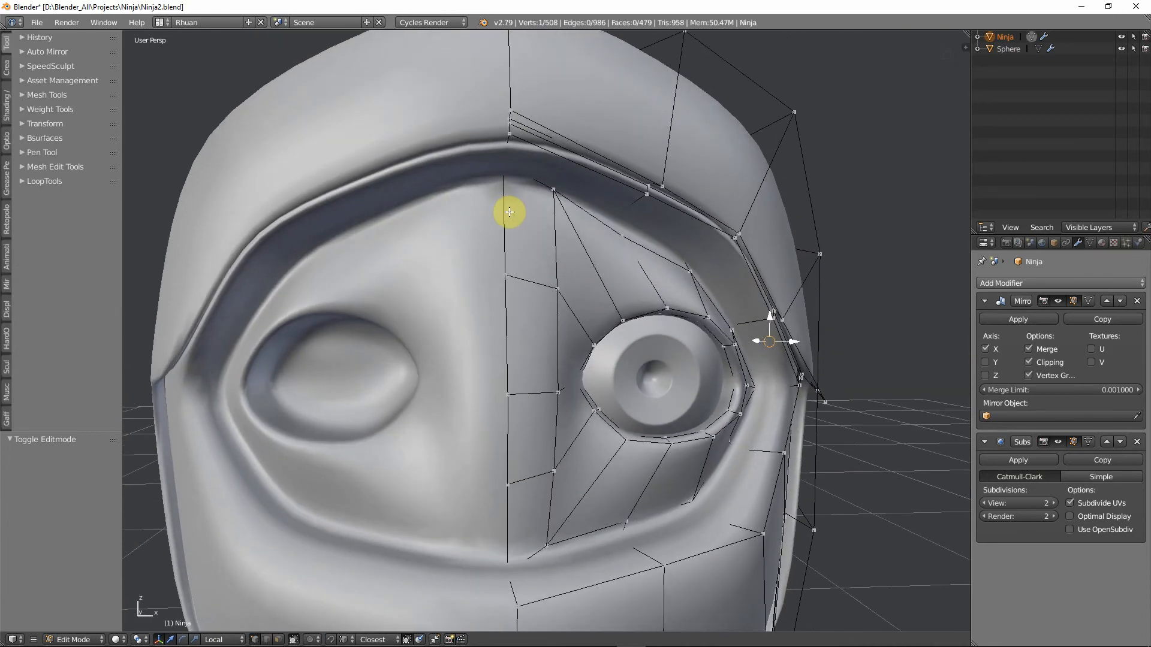
{"action": "key", "text": "z"}
{"action": "right_click", "coordinate": [503, 166]}
{"action": "key", "text": "z"}
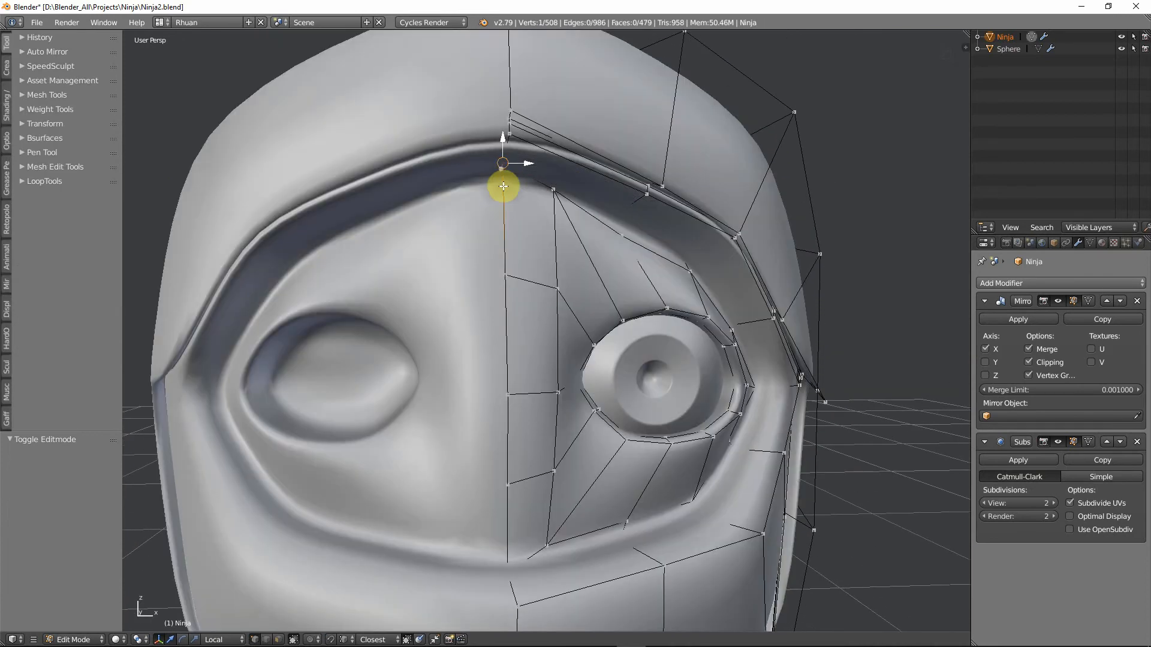
{"action": "key", "text": "shift+v"}
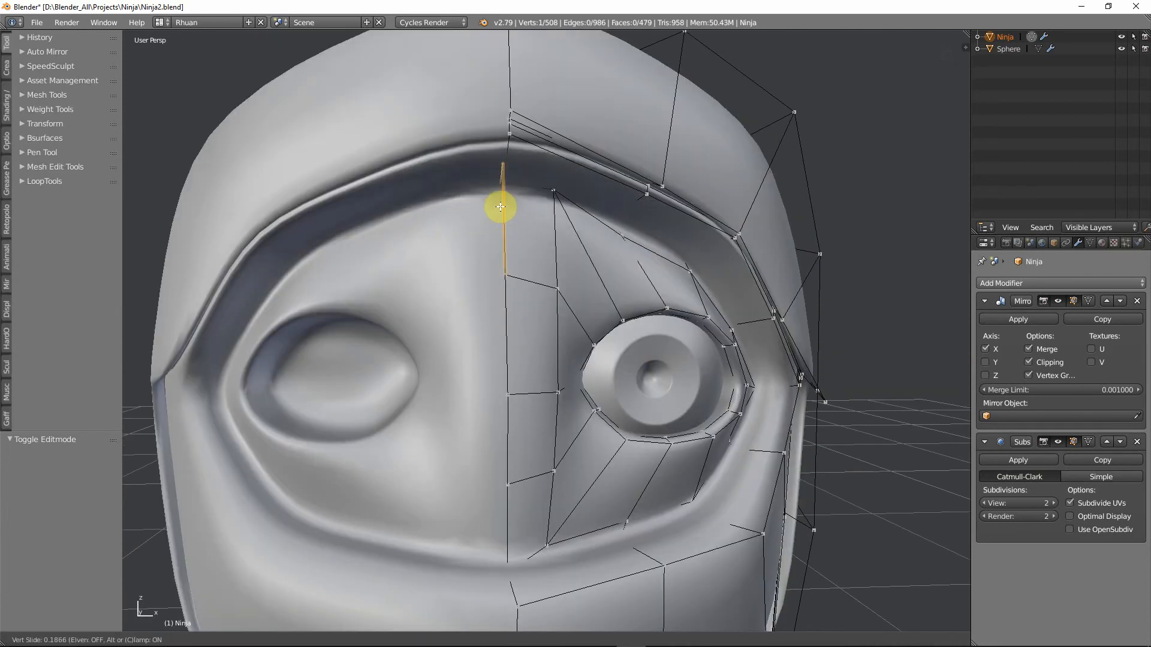
{"action": "left_click", "coordinate": [501, 210]}
Slide the brow vertex beside the centre line down by 0.302 and the centre-line brow vertex by 0.084.
{"action": "key", "text": "z"}
{"action": "scroll", "coordinate": [502, 210], "scroll_direction": "up", "scroll_amount": 2}
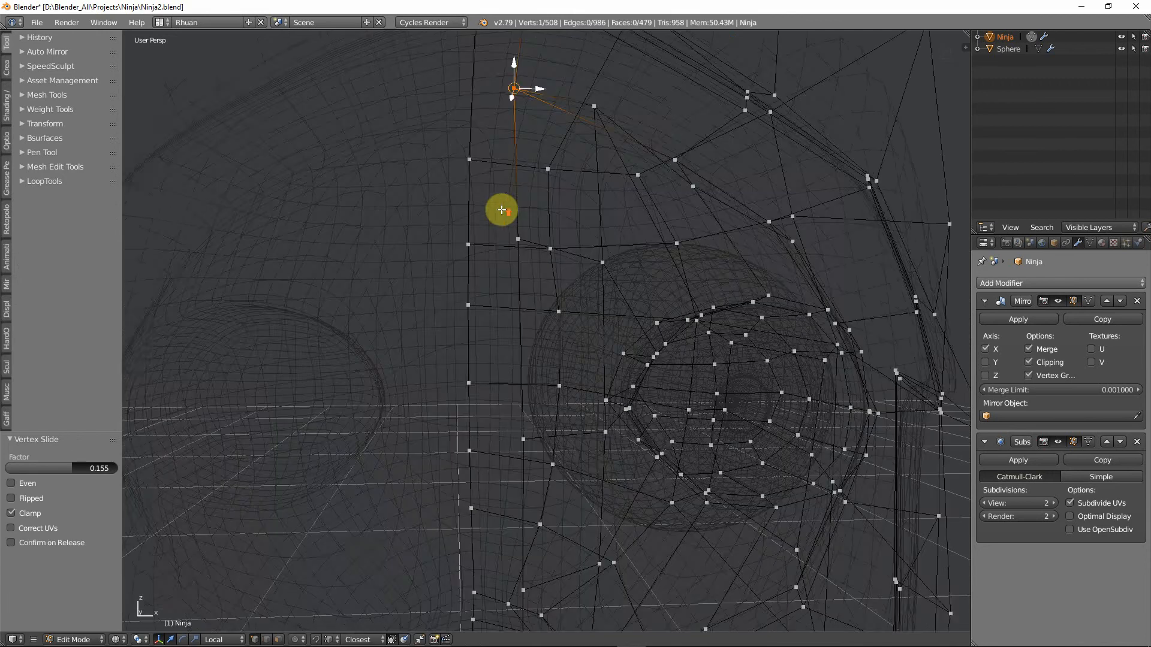
{"action": "mouse_move", "coordinate": [503, 212]}
{"action": "middle_mouse_down"}
{"action": "mouse_move", "coordinate": [537, 217]}
{"action": "mouse_move", "coordinate": [508, 215]}
{"action": "middle_mouse_up"}
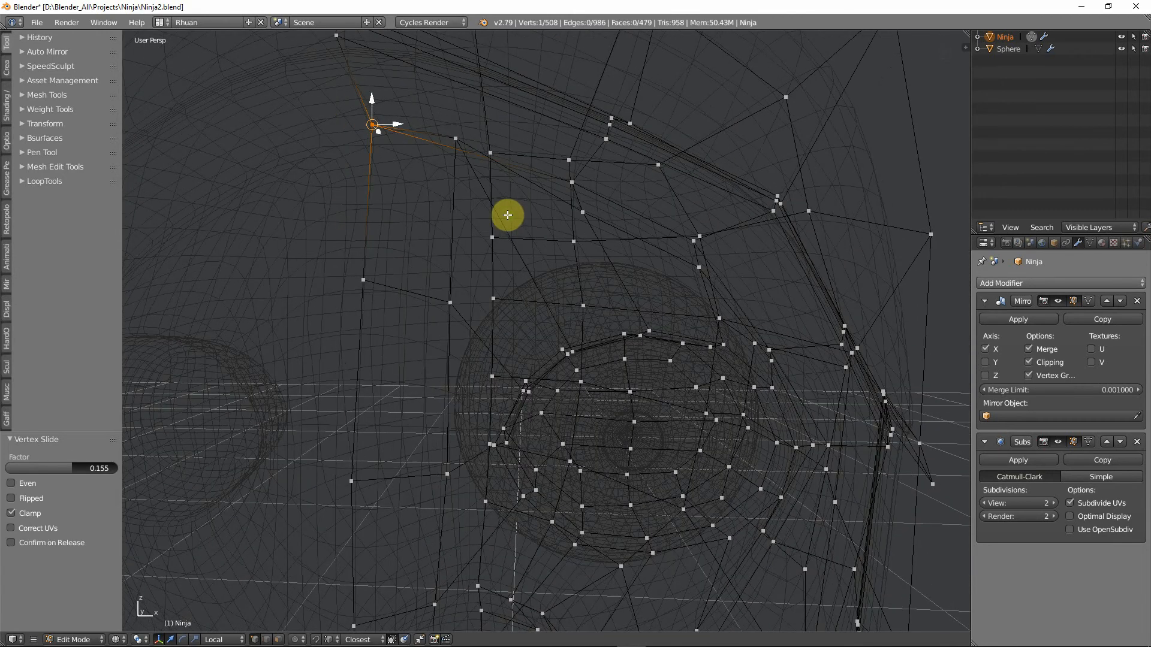
{"action": "key", "text": "KP_Decimal"}
{"action": "scroll", "coordinate": [551, 366], "scroll_direction": "down", "scroll_amount": 4}
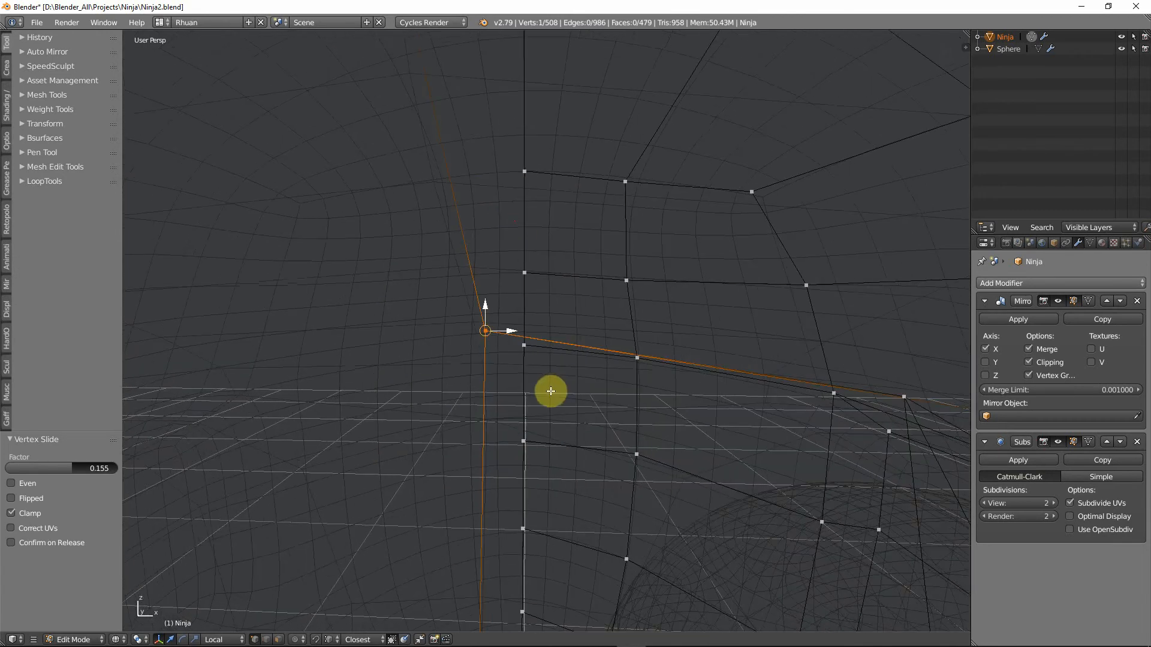
{"action": "mouse_move", "coordinate": [547, 385]}
{"action": "middle_mouse_down"}
{"action": "mouse_move", "coordinate": [550, 324]}
{"action": "mouse_move", "coordinate": [488, 334]}
{"action": "mouse_move", "coordinate": [499, 383]}
{"action": "mouse_move", "coordinate": [576, 370]}
{"action": "middle_mouse_up"}
{"action": "right_click", "coordinate": [555, 343]}
{"action": "key", "text": "z"}
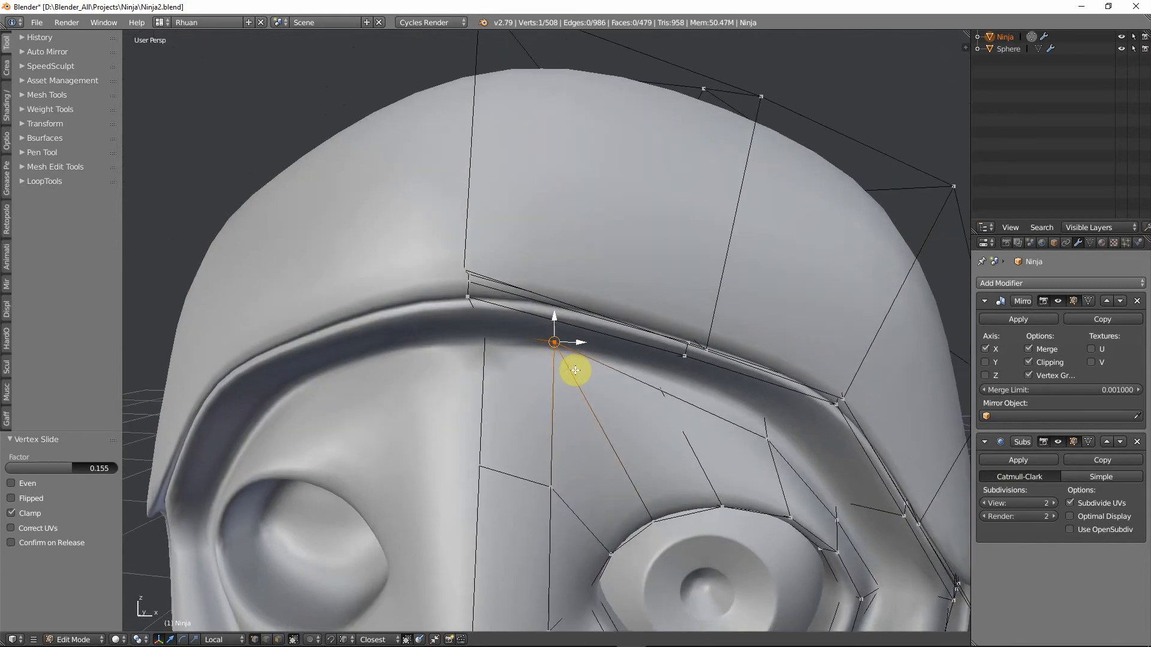
{"action": "key", "text": "shift+v"}
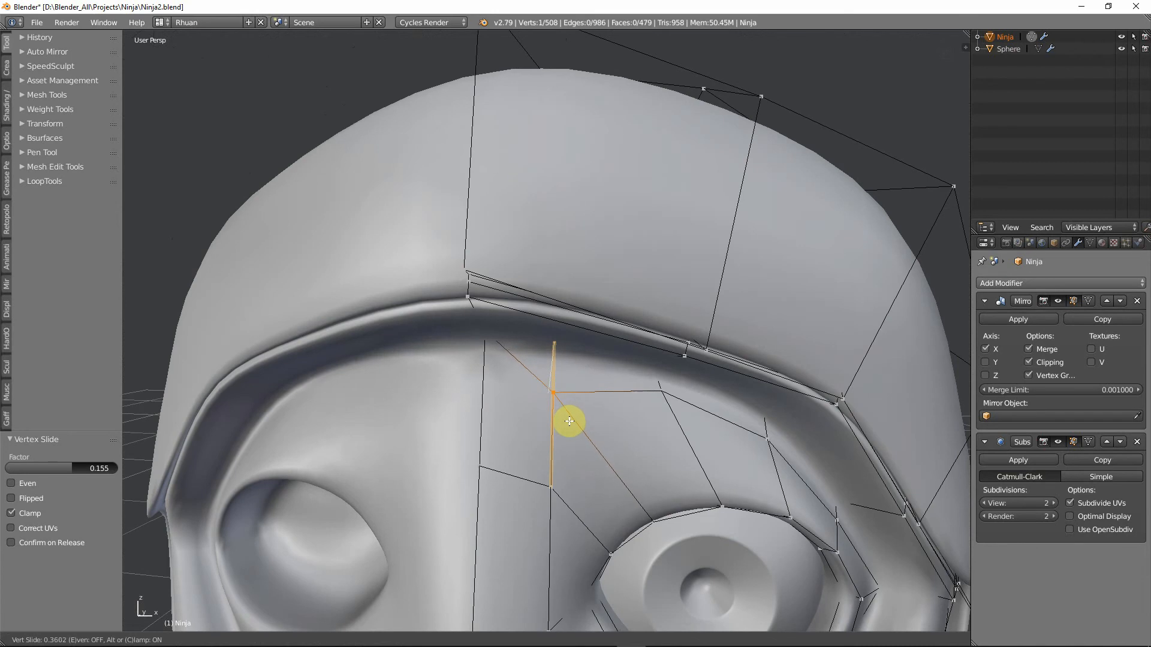
{"action": "left_click", "coordinate": [569, 414]}
{"action": "key", "text": "shift+v"}
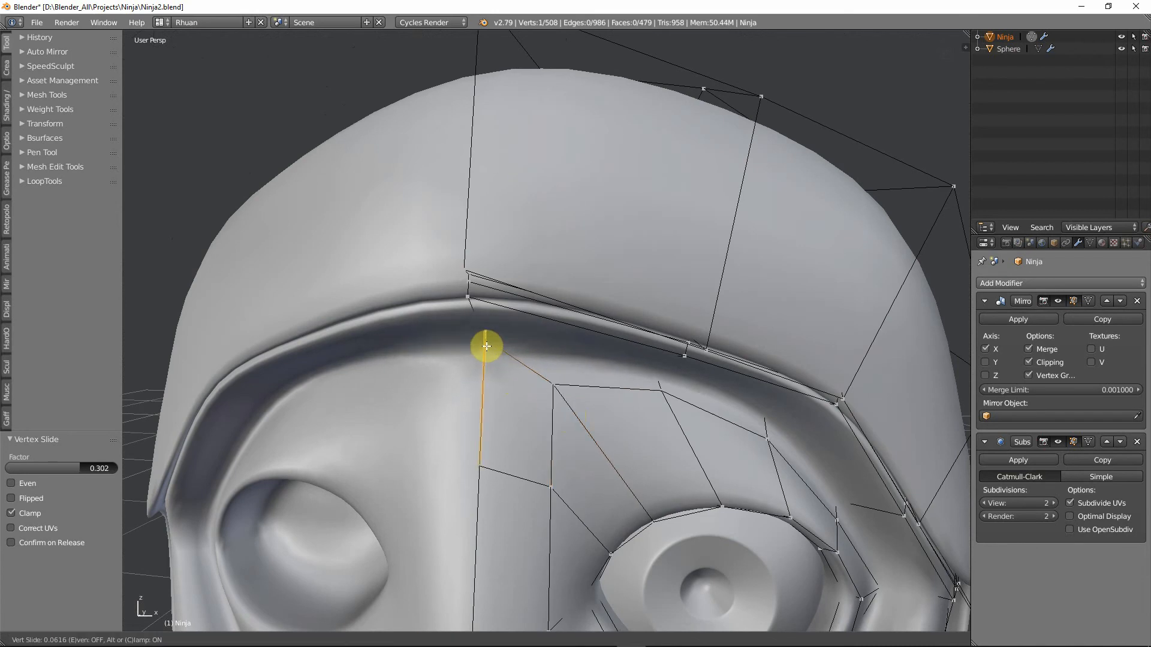
{"action": "left_click", "coordinate": [483, 351]}
Slide the recessed vertex under the hood's brow edge, and move the brow vertices by -0.030 and -0.008 along local Y.
{"action": "key", "text": "z"}
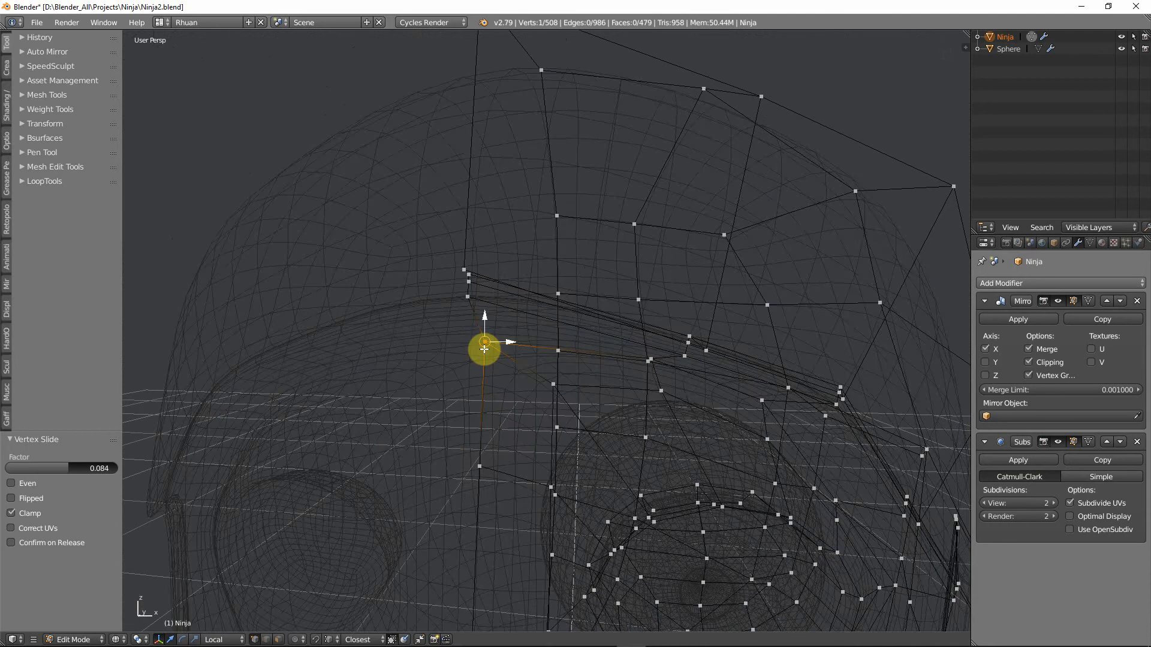
{"action": "middle_click_drag", "start_coordinate": [481, 346], "coordinate": [457, 387]}
{"action": "right_click", "coordinate": [695, 343]}
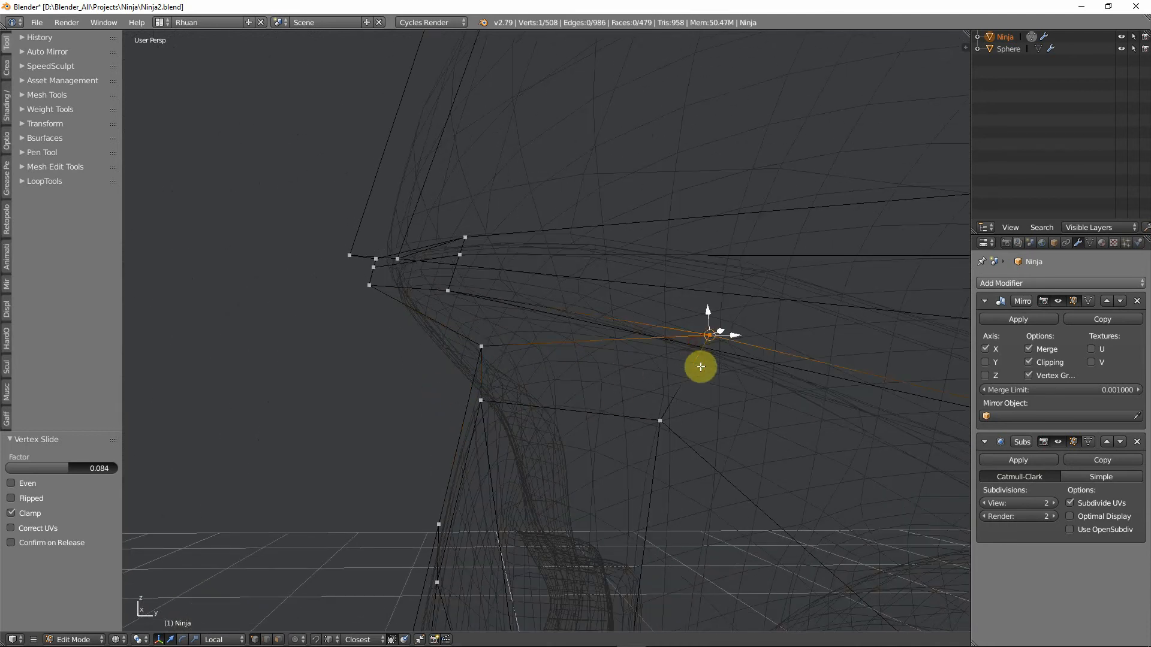
{"action": "key", "text": "shift+v"}
{"action": "left_click", "coordinate": [686, 379]}
{"action": "key", "text": "z"}
{"action": "mouse_move", "coordinate": [683, 380]}
{"action": "middle_mouse_down"}
{"action": "mouse_move", "coordinate": [792, 393]}
{"action": "mouse_move", "coordinate": [779, 405]}
{"action": "mouse_move", "coordinate": [848, 442]}
{"action": "mouse_move", "coordinate": [905, 431]}
{"action": "mouse_move", "coordinate": [768, 428]}
{"action": "mouse_move", "coordinate": [607, 367]}
{"action": "mouse_move", "coordinate": [637, 365]}
{"action": "middle_mouse_up"}
{"action": "left_click_drag", "start_coordinate": [632, 356], "coordinate": [506, 344]}
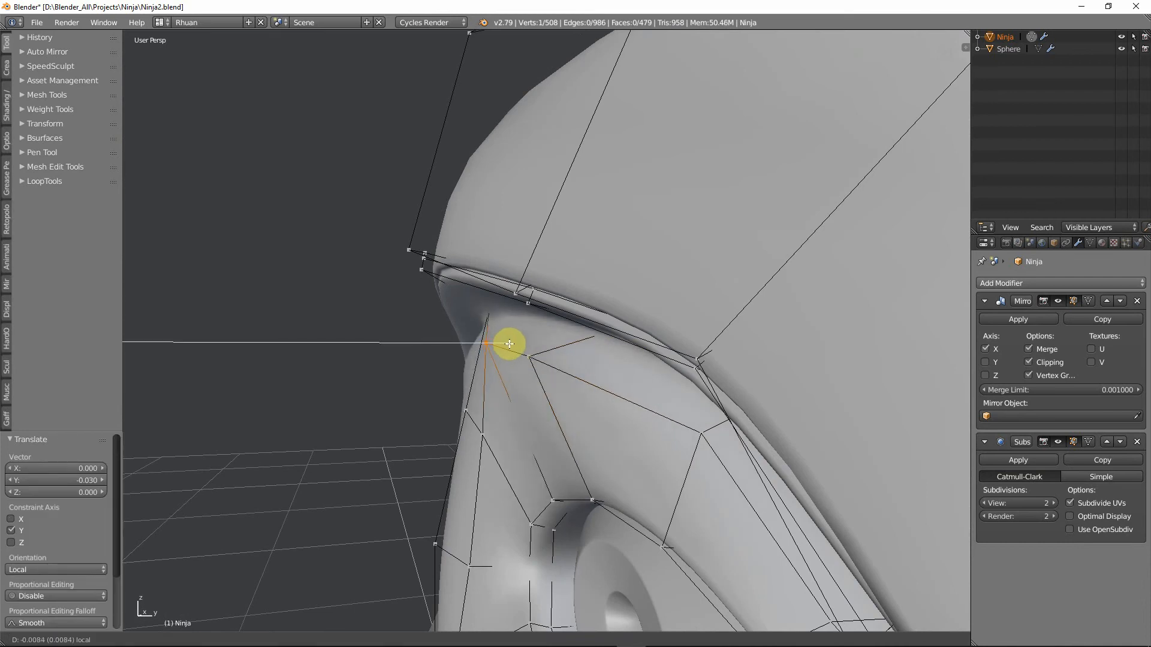
{"action": "left_click", "coordinate": [509, 343]}
Move the vertex near the eye's inner corner by -0.019 along local Y, and shift the brow vertex above it along Y.
{"action": "middle_click_drag", "start_coordinate": [506, 404], "coordinate": [639, 451]}
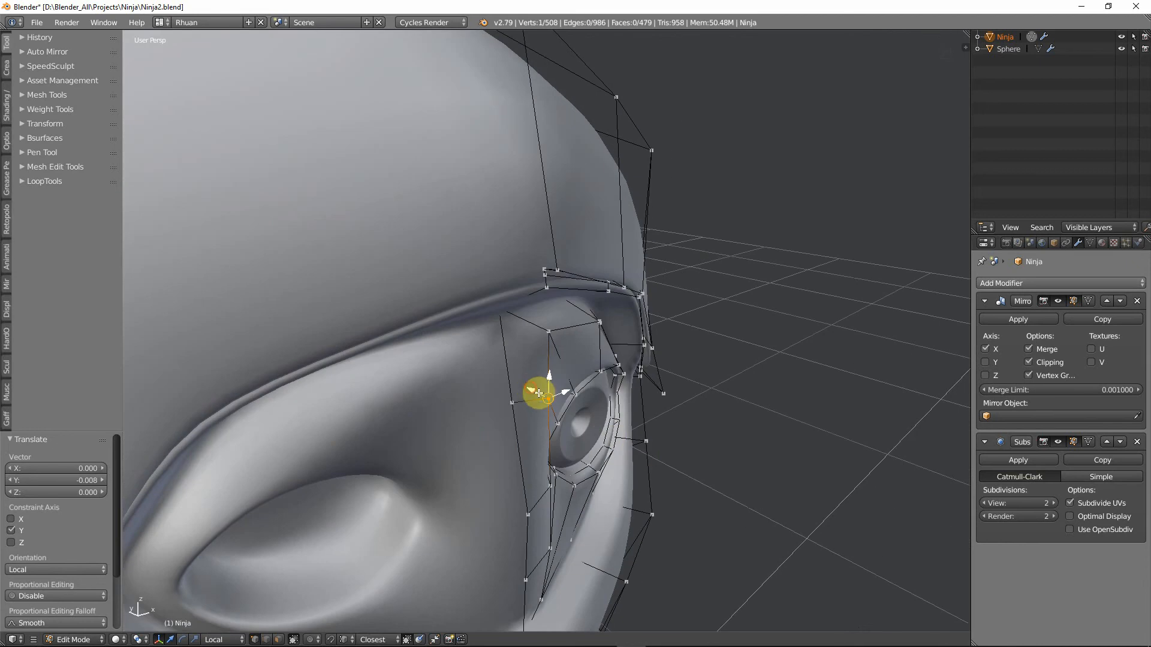
{"action": "left_click_drag", "start_coordinate": [539, 393], "coordinate": [545, 396]}
{"action": "left_click", "coordinate": [550, 401]}
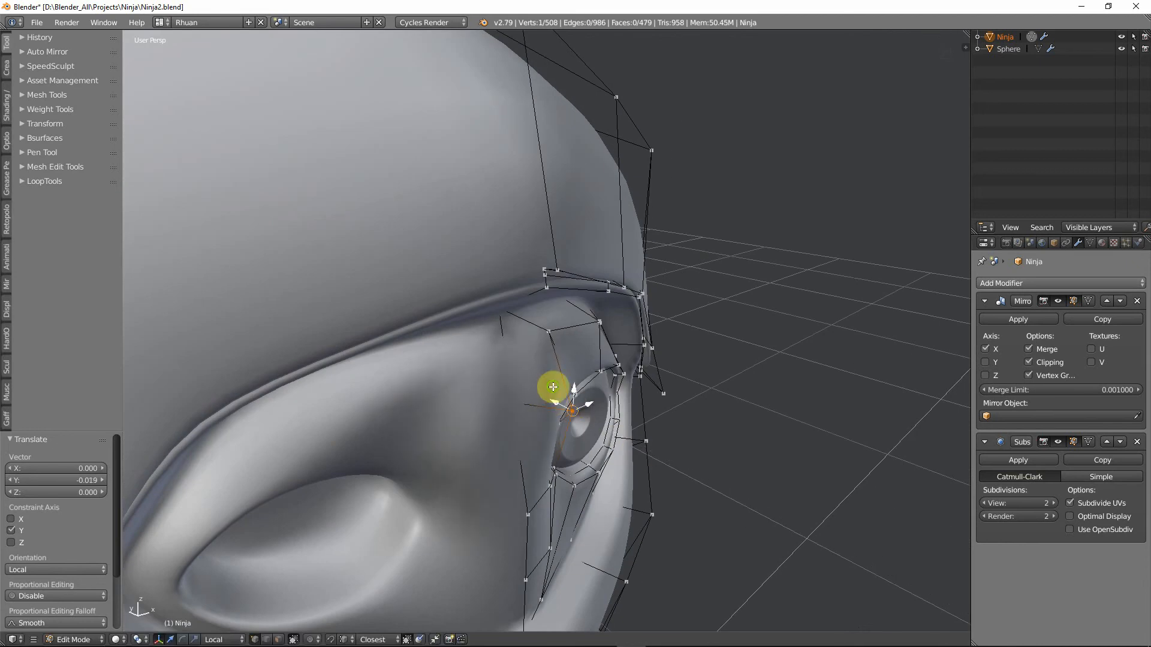
{"action": "middle_click_drag", "start_coordinate": [550, 388], "coordinate": [589, 372]}
{"action": "right_click", "coordinate": [560, 347]}
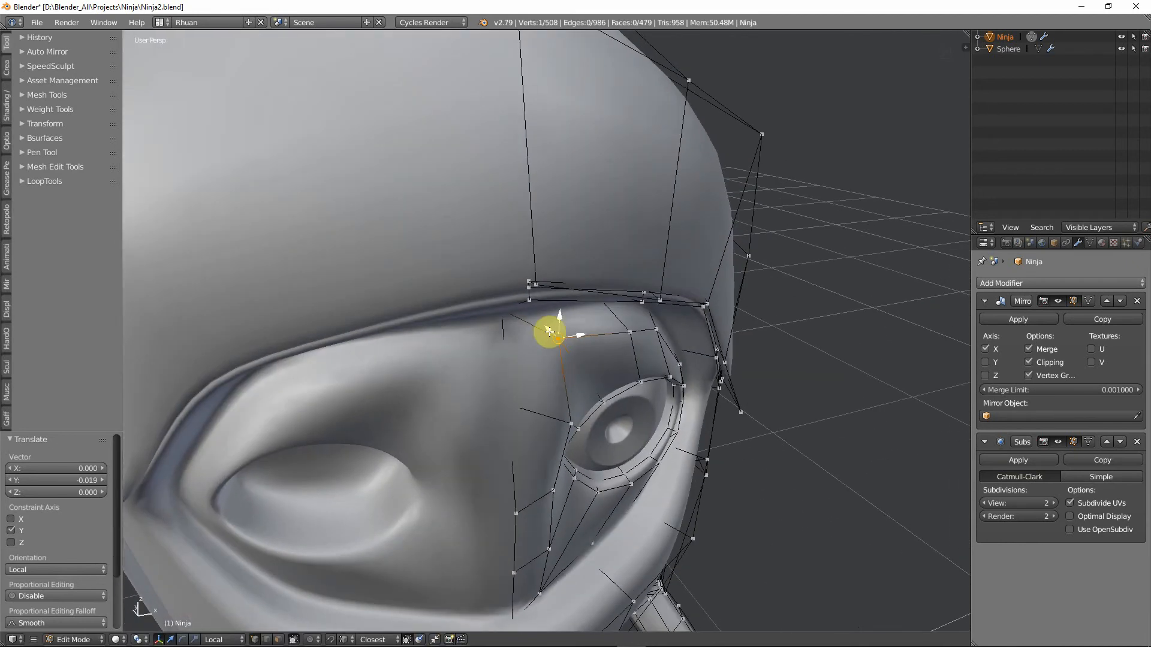
{"action": "left_click_drag", "start_coordinate": [550, 332], "coordinate": [559, 354]}
Pull the neighbouring vertices along the eye socket's upper edge forward by -0.009 and -0.018 along local Y.
{"action": "middle_click_drag", "start_coordinate": [560, 354], "coordinate": [600, 368]}
{"action": "right_click", "coordinate": [659, 377]}
{"action": "left_click_drag", "start_coordinate": [600, 403], "coordinate": [583, 411]}
{"action": "middle_click_drag", "start_coordinate": [635, 442], "coordinate": [580, 372]}
{"action": "right_click", "coordinate": [561, 349]}
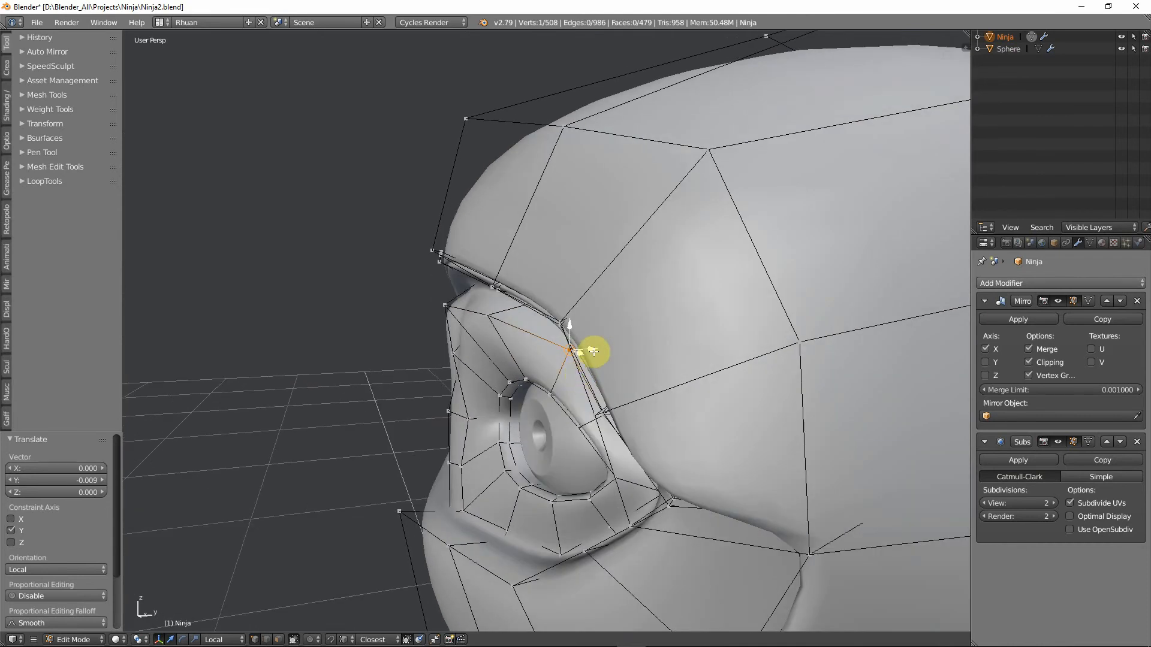
{"action": "left_click_drag", "start_coordinate": [594, 351], "coordinate": [570, 355]}
Push the two stacked vertices on the side of the nose, beside the inner eye corner, back by 0.013 and 0.009 along local Y.
{"action": "middle_click_drag", "start_coordinate": [572, 356], "coordinate": [663, 347]}
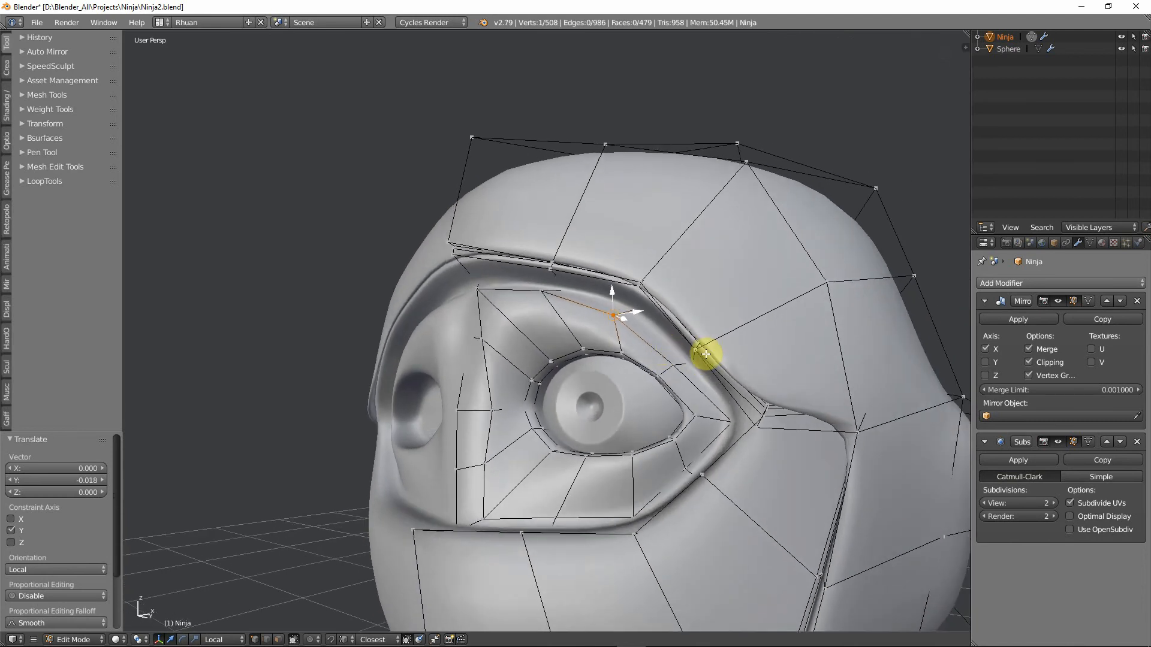
{"action": "middle_click_drag", "start_coordinate": [700, 365], "coordinate": [457, 462]}
{"action": "right_click", "coordinate": [470, 460]}
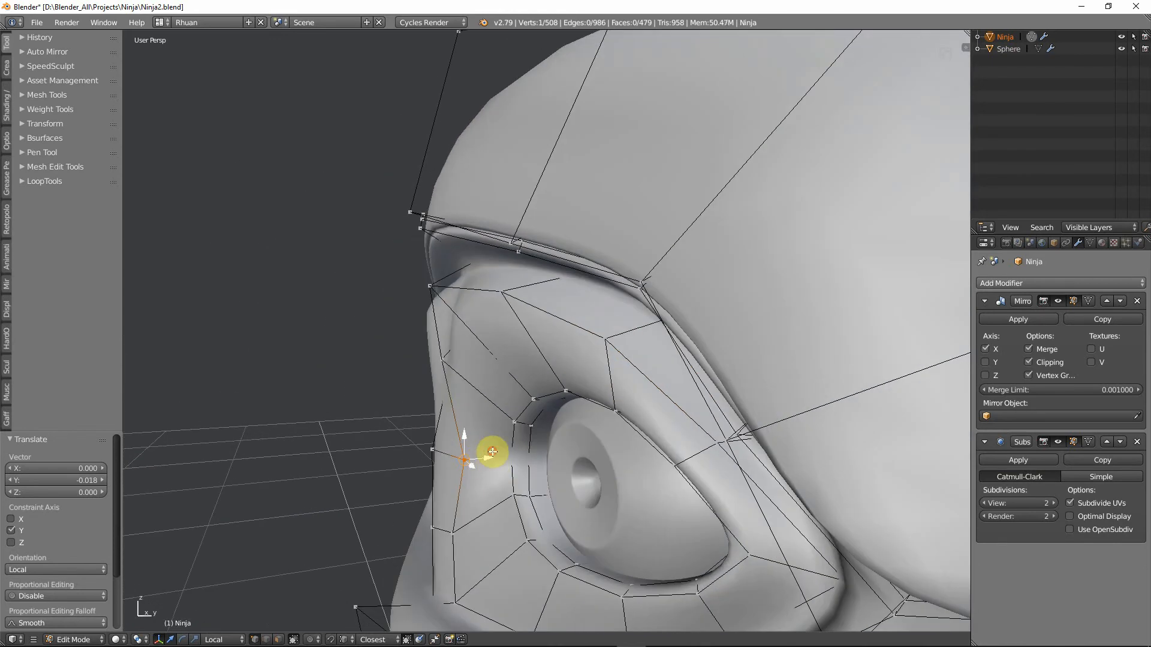
{"action": "key", "text": "g"}
{"action": "key", "text": "y"}
{"action": "key", "text": "y"}
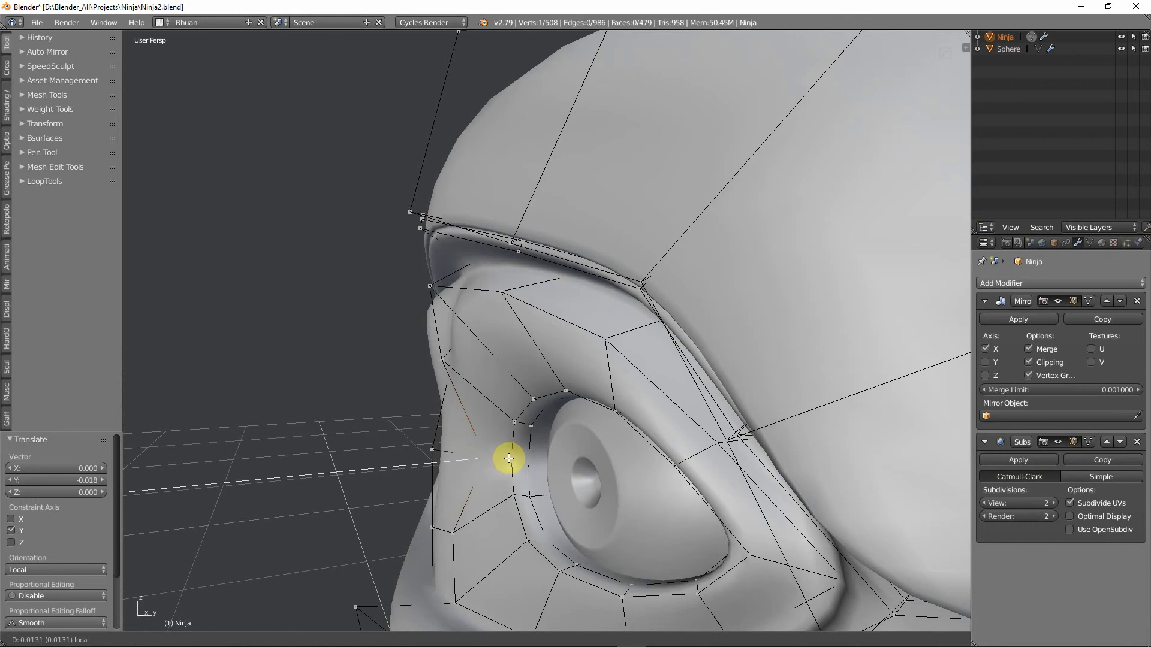
{"action": "left_click", "coordinate": [509, 459]}
{"action": "right_click", "coordinate": [463, 531]}
{"action": "key", "text": "g"}
{"action": "key", "text": "y"}
{"action": "key", "text": "y"}
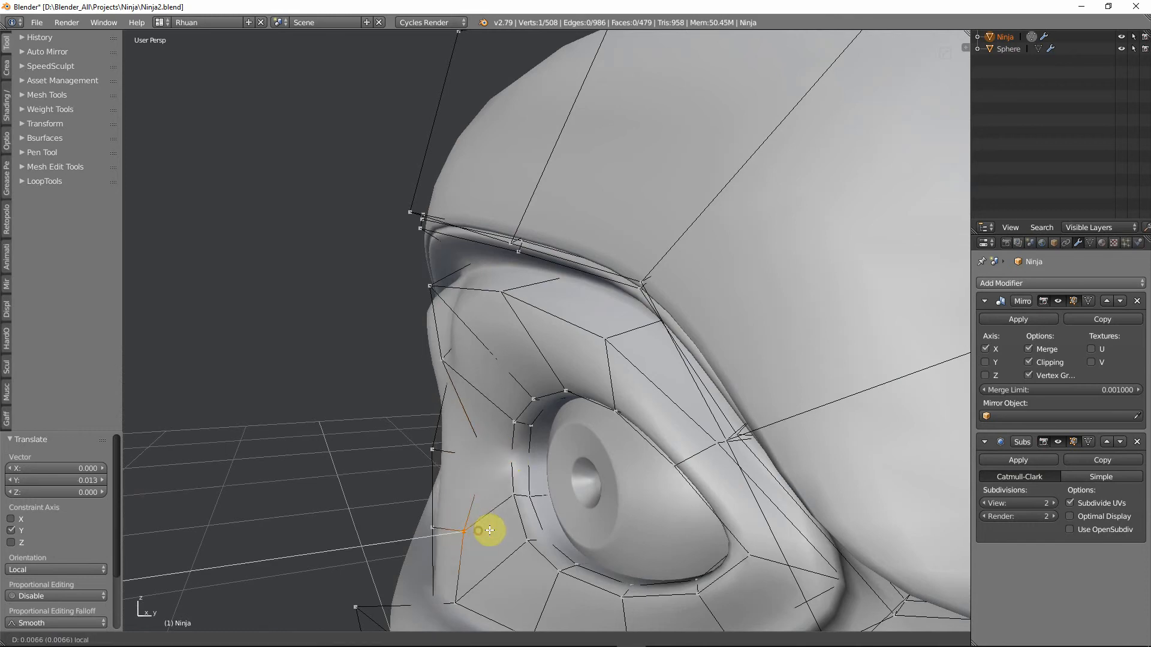
{"action": "left_click", "coordinate": [459, 530]}
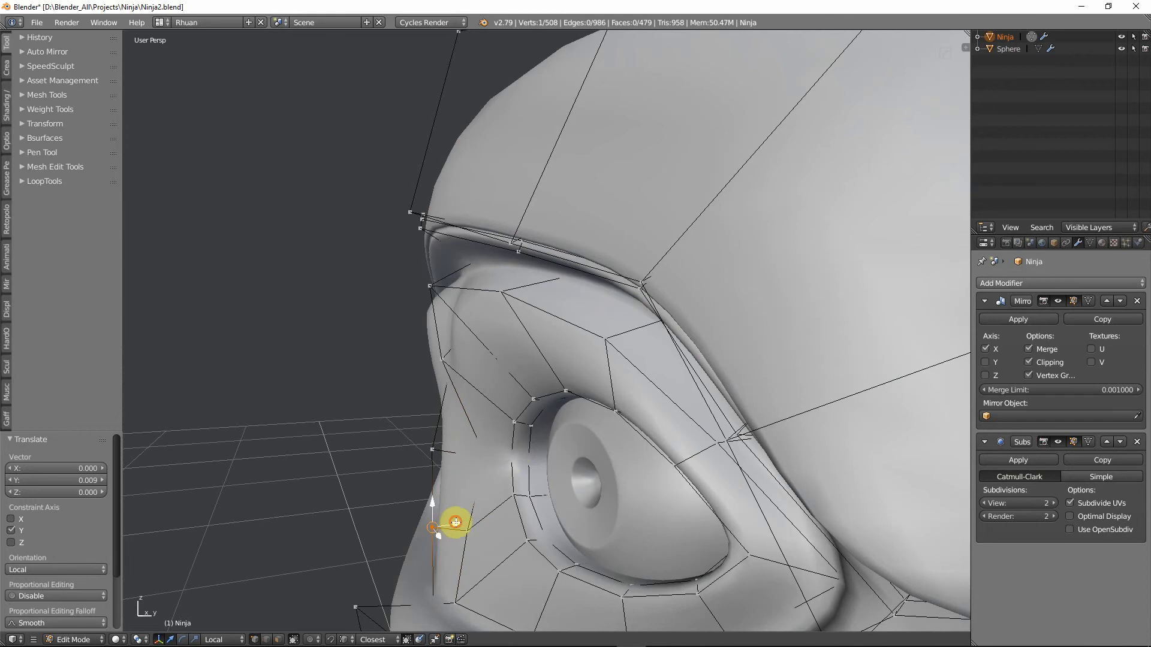
Move the two lower centre-line nose vertices forward by -0.002 and -0.005 along local Y.
{"action": "left_click_drag", "start_coordinate": [455, 522], "coordinate": [462, 529]}
{"action": "middle_click_drag", "start_coordinate": [467, 604], "coordinate": [660, 588]}
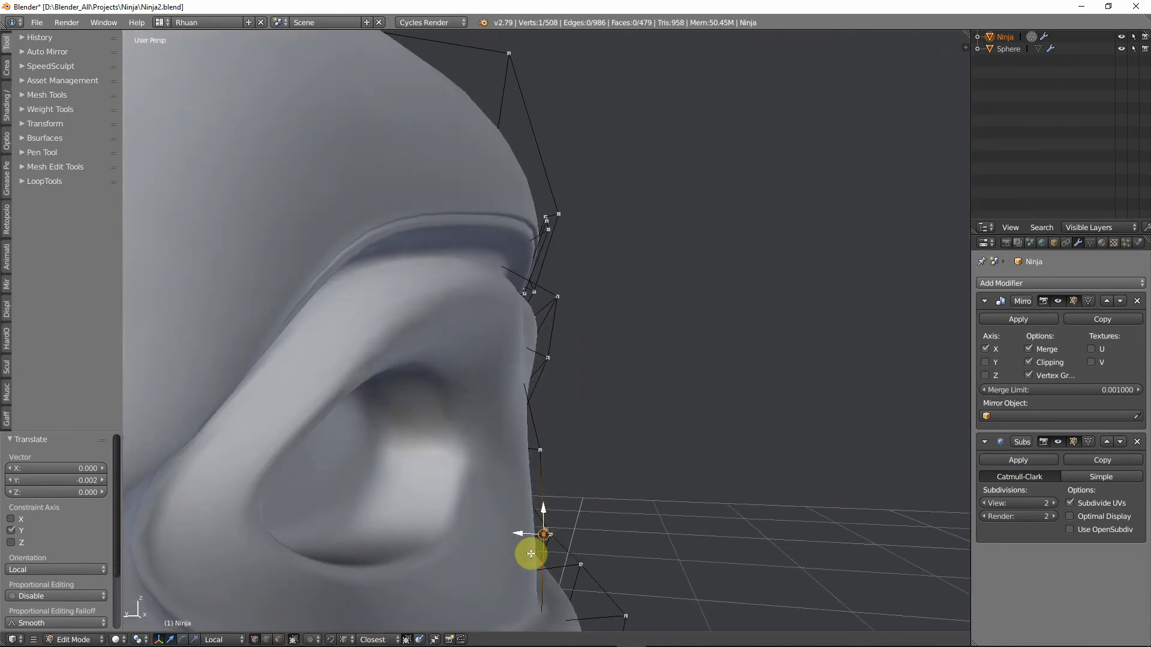
{"action": "right_click", "coordinate": [542, 449]}
{"action": "left_click_drag", "start_coordinate": [516, 451], "coordinate": [527, 455]}
Move a recessed vertex near the brow by -0.015 along local Y, and shift the centre vertex under the hood's edge along Y.
{"action": "middle_click_drag", "start_coordinate": [566, 535], "coordinate": [508, 459]}
{"action": "mouse_move", "coordinate": [496, 355]}
{"action": "middle_mouse_down"}
{"action": "mouse_move", "coordinate": [568, 387]}
{"action": "mouse_move", "coordinate": [504, 354]}
{"action": "middle_mouse_up"}
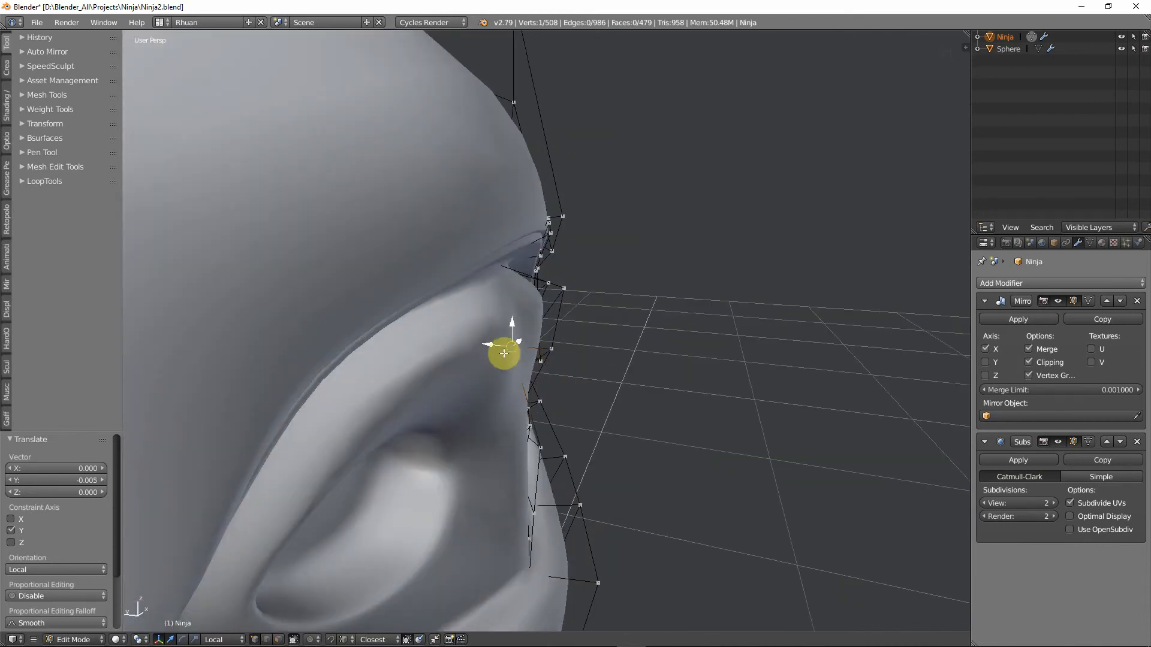
{"action": "left_click_drag", "start_coordinate": [483, 344], "coordinate": [508, 348]}
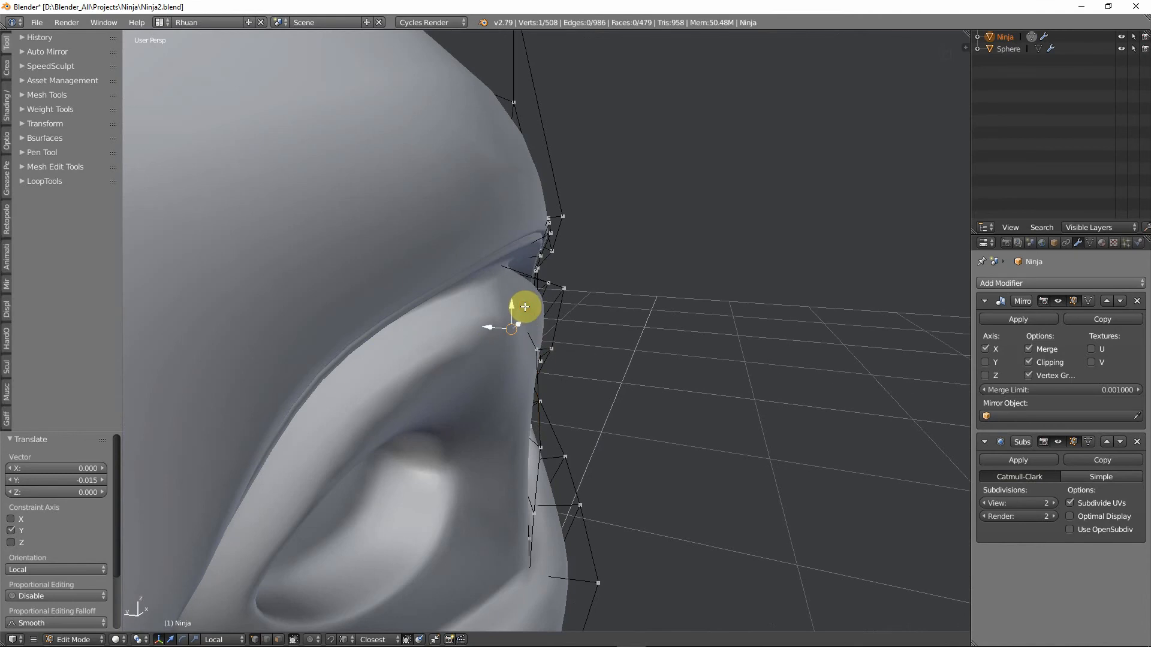
{"action": "key", "text": "z"}
{"action": "mouse_move", "coordinate": [525, 306]}
{"action": "middle_mouse_down"}
{"action": "mouse_move", "coordinate": [476, 304]}
{"action": "mouse_move", "coordinate": [488, 273]}
{"action": "middle_mouse_up"}
{"action": "right_click", "coordinate": [488, 272]}
{"action": "key", "text": "z"}
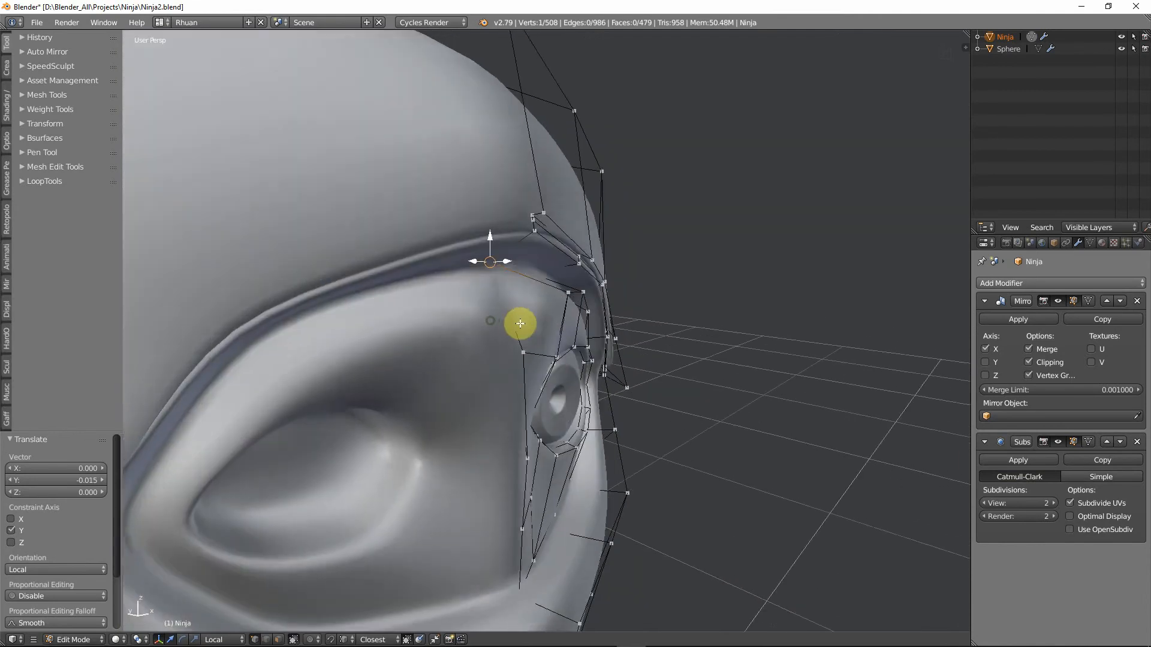
{"action": "middle_click_drag", "start_coordinate": [520, 324], "coordinate": [486, 271]}
{"action": "mouse_move", "coordinate": [473, 262]}
{"action": "left_mouse_down"}
{"action": "mouse_move", "coordinate": [515, 266]}
{"action": "mouse_move", "coordinate": [495, 265]}
{"action": "left_mouse_up"}
Move the vertex at the eye socket's upper outer edge along the X axis and refine its position.
{"action": "middle_click_drag", "start_coordinate": [496, 265], "coordinate": [733, 402]}
{"action": "key", "text": "Tab"}
{"action": "scroll", "coordinate": [401, 298], "scroll_direction": "down", "scroll_amount": 2}
{"action": "scroll", "coordinate": [383, 358], "scroll_direction": "down", "scroll_amount": 2}
{"action": "scroll", "coordinate": [541, 423], "scroll_direction": "up", "scroll_amount": 5}
{"action": "key", "text": "Tab"}
{"action": "key", "text": "g"}
{"action": "key", "text": "x"}
{"action": "key", "text": "x"}
{"action": "left_click", "coordinate": [733, 389]}
{"action": "mouse_move", "coordinate": [734, 402]}
{"action": "left_mouse_down"}
{"action": "mouse_move", "coordinate": [720, 413]}
{"action": "mouse_move", "coordinate": [750, 413]}
{"action": "left_mouse_up"}
{"action": "left_click", "coordinate": [748, 411]}
Add one centred edge loop around the eye socket between the eyelid and the outer face edge.
{"action": "middle_click_drag", "start_coordinate": [745, 406], "coordinate": [764, 468]}
{"action": "key", "text": "Tab"}
{"action": "key", "text": "Tab"}
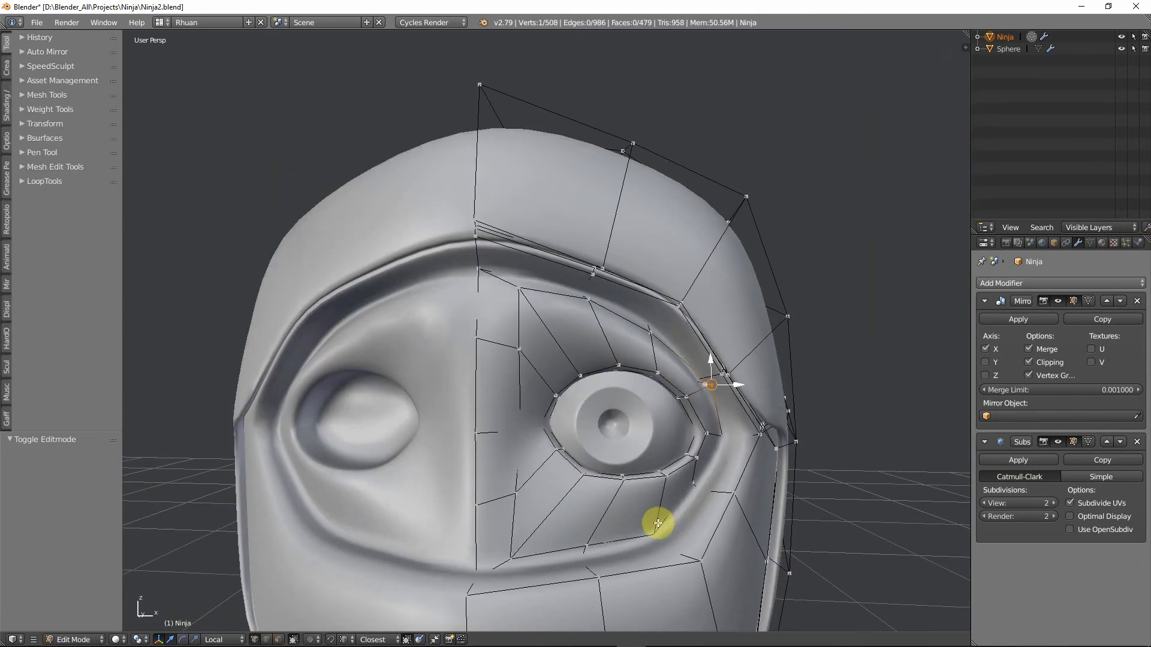
{"action": "mouse_move", "coordinate": [660, 527]}
{"action": "middle_mouse_down"}
{"action": "mouse_move", "coordinate": [642, 581]}
{"action": "mouse_move", "coordinate": [662, 510]}
{"action": "middle_mouse_up"}
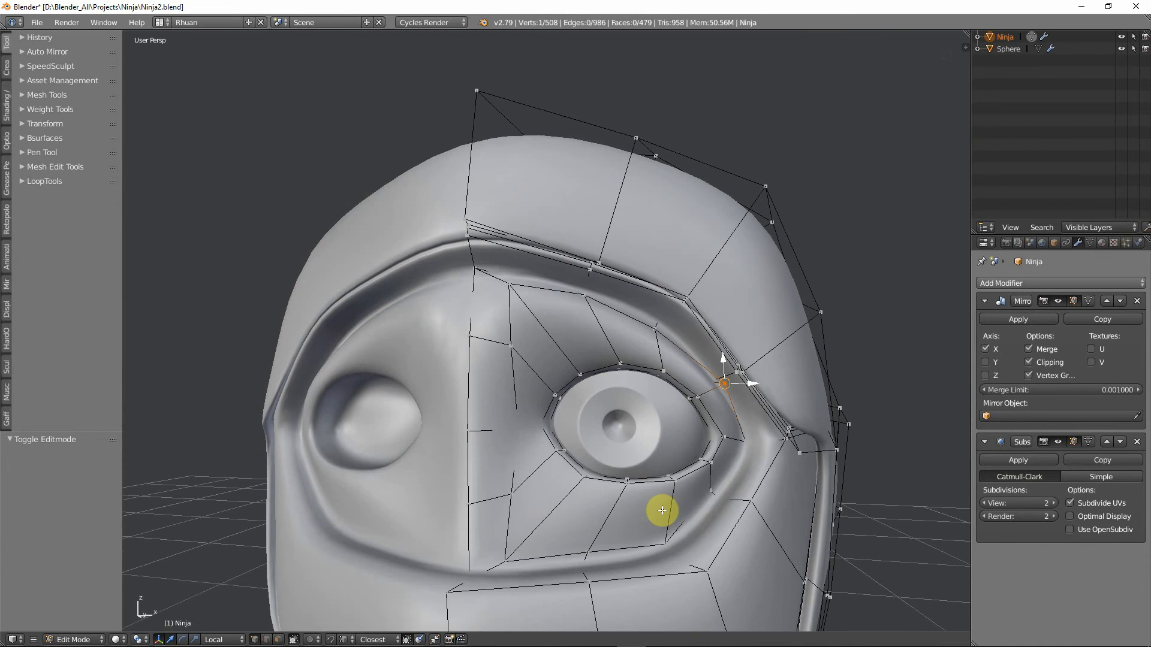
{"action": "key", "text": "ctrl+r"}
{"action": "left_click", "coordinate": [662, 510]}
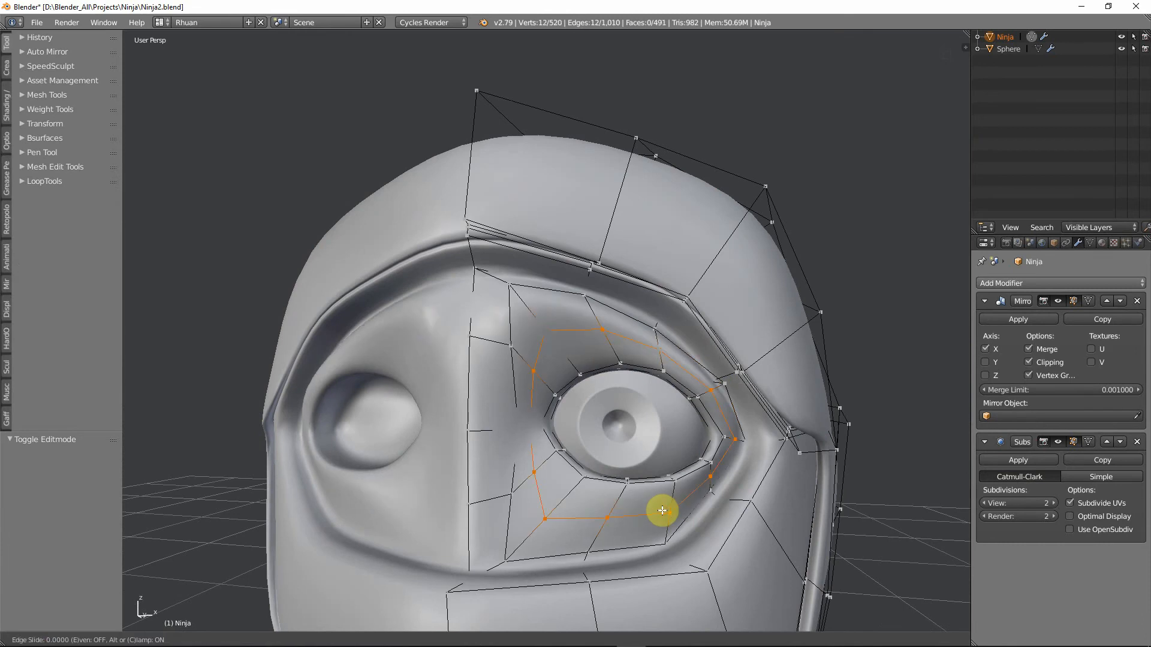
{"action": "left_click", "coordinate": [662, 510]}
Slide the mid-height vertex beside the nose by a factor of 0.259, and slide the vertex below it along its edge.
{"action": "right_click", "coordinate": [512, 426]}
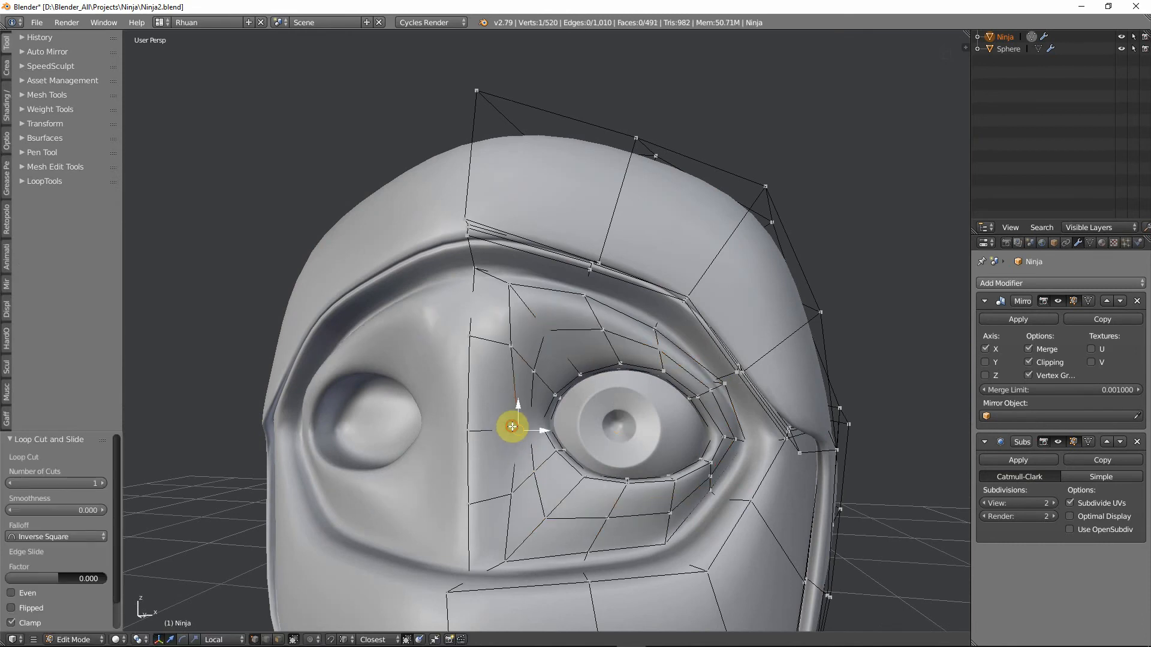
{"action": "key", "text": "g"}
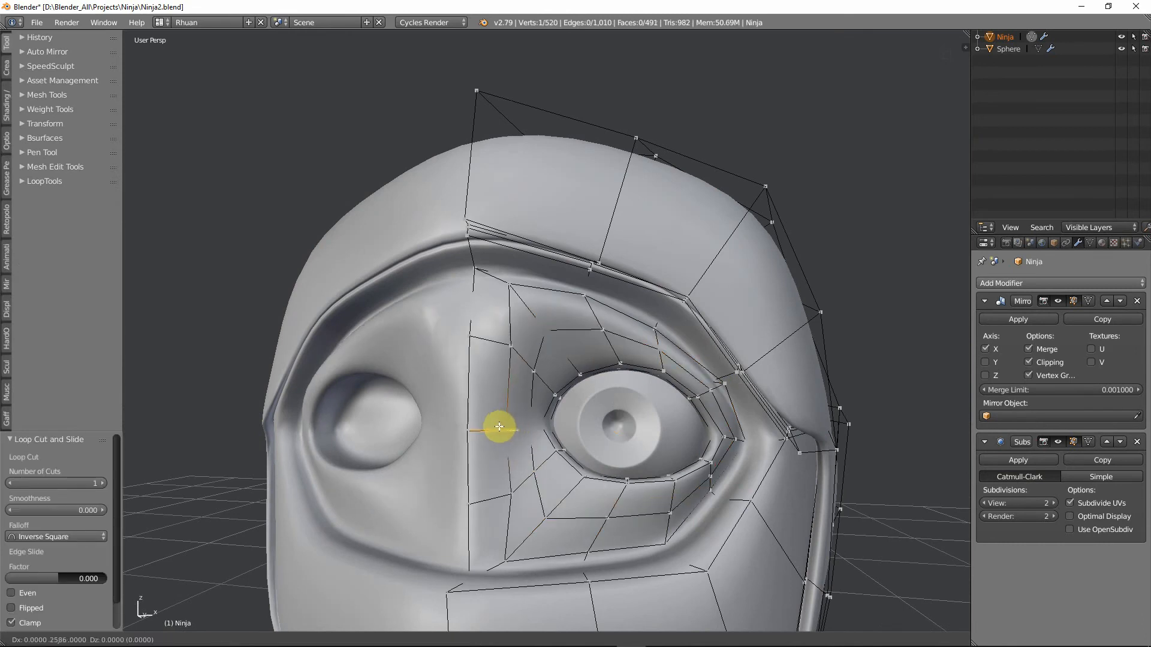
{"action": "left_click", "coordinate": [500, 427]}
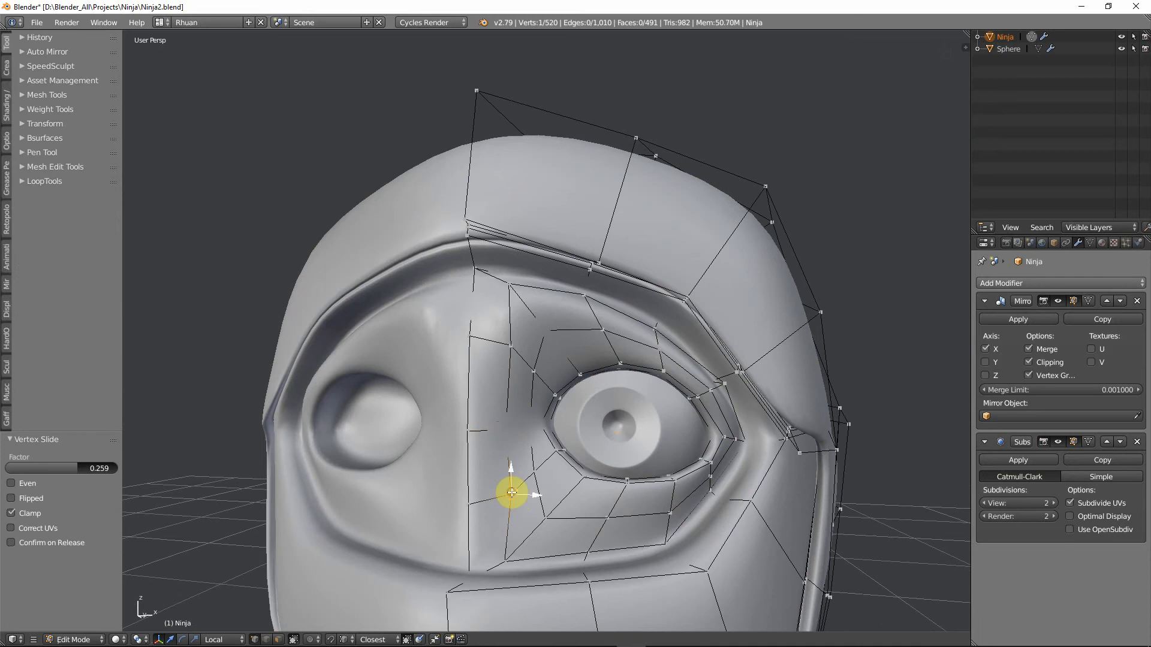
{"action": "key", "text": "g"}
{"action": "key", "text": "g"}
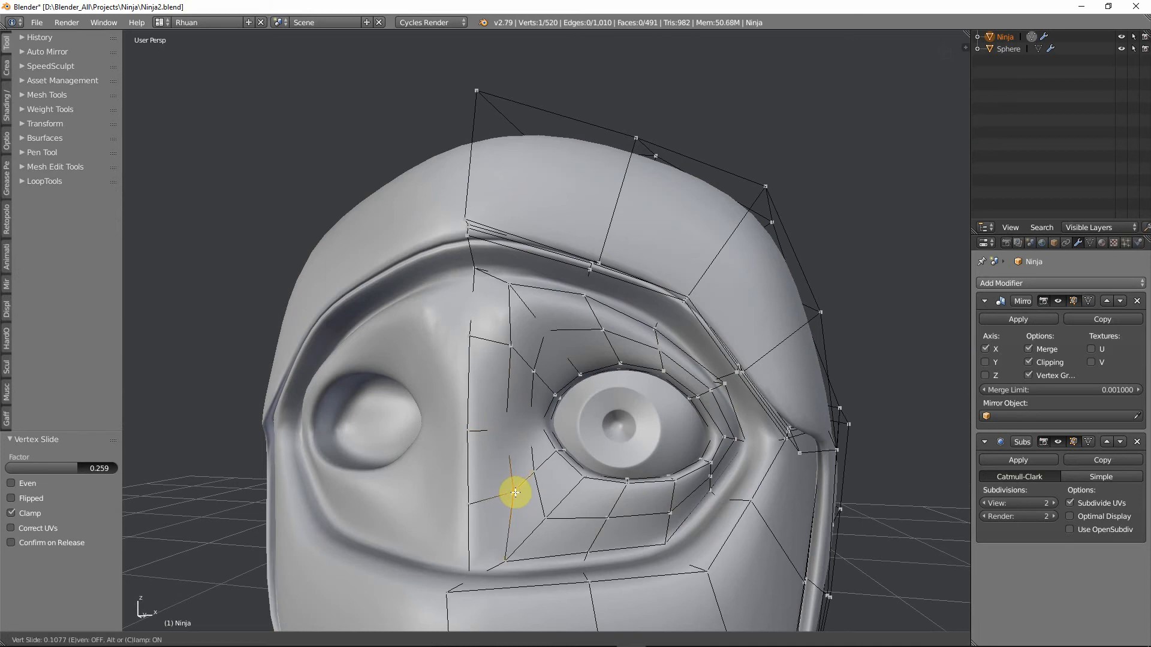
{"action": "left_click", "coordinate": [508, 494]}
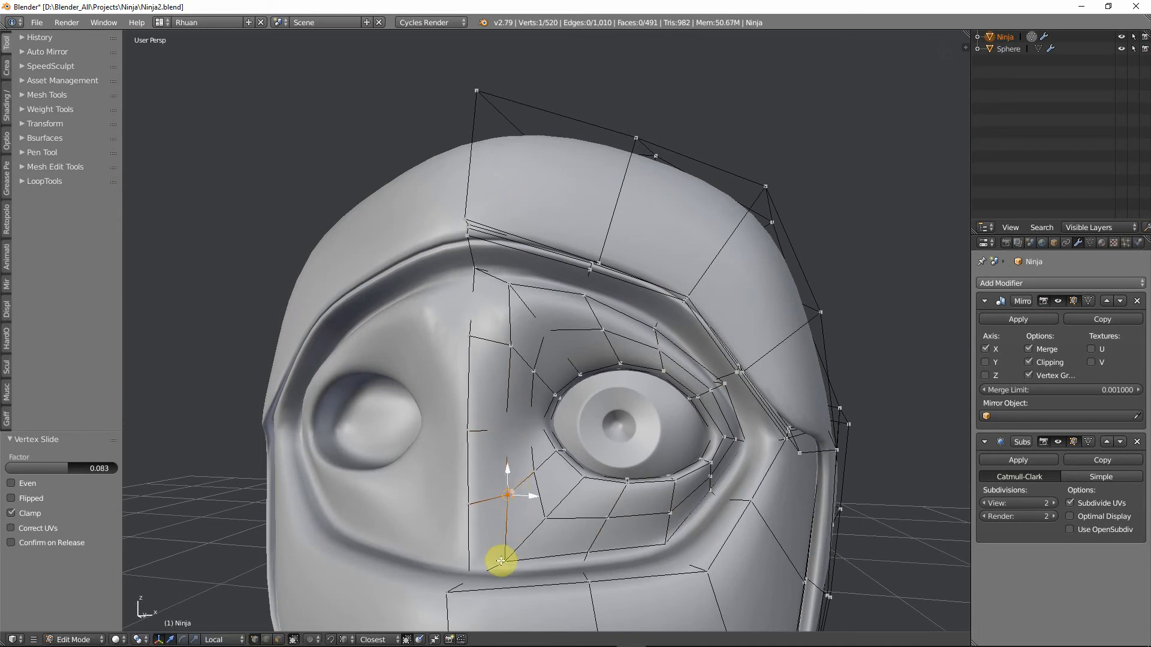
{"action": "key", "text": "g"}
{"action": "key", "text": "g"}
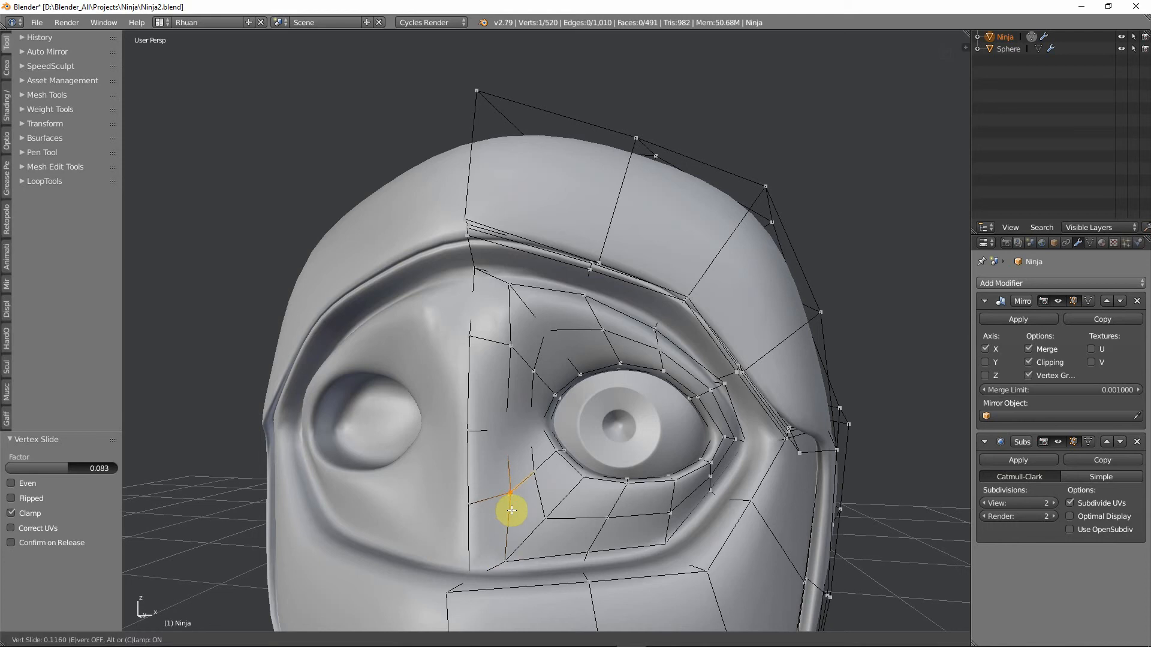
{"action": "left_click", "coordinate": [512, 510]}
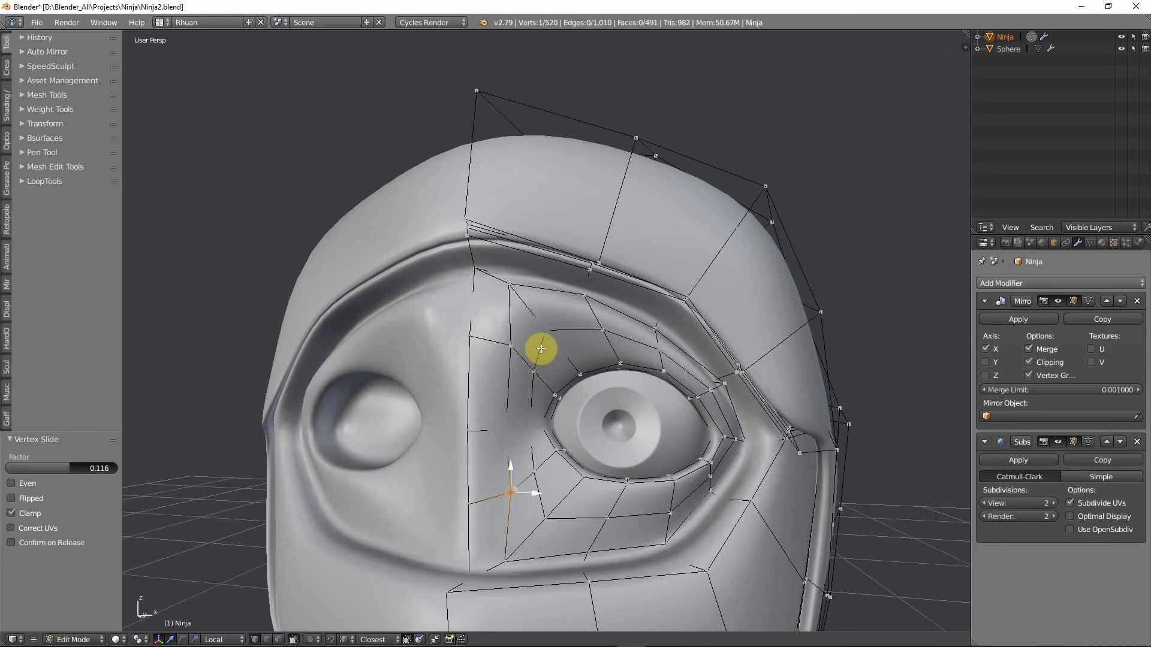
Move the eye socket loop's upper inner vertex by -0.009 along local Y and slide it along its edge by a factor of 0.168.
{"action": "mouse_move", "coordinate": [546, 334]}
{"action": "middle_mouse_down"}
{"action": "mouse_move", "coordinate": [534, 376]}
{"action": "mouse_move", "coordinate": [548, 349]}
{"action": "middle_mouse_up"}
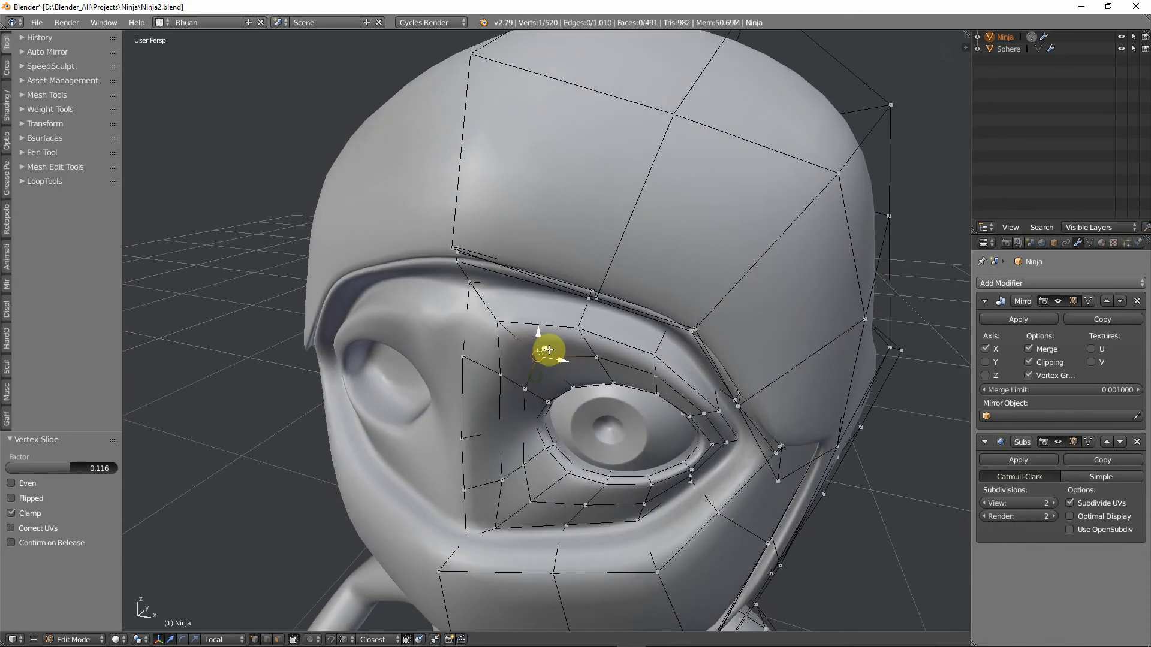
{"action": "left_click_drag", "start_coordinate": [545, 348], "coordinate": [545, 362]}
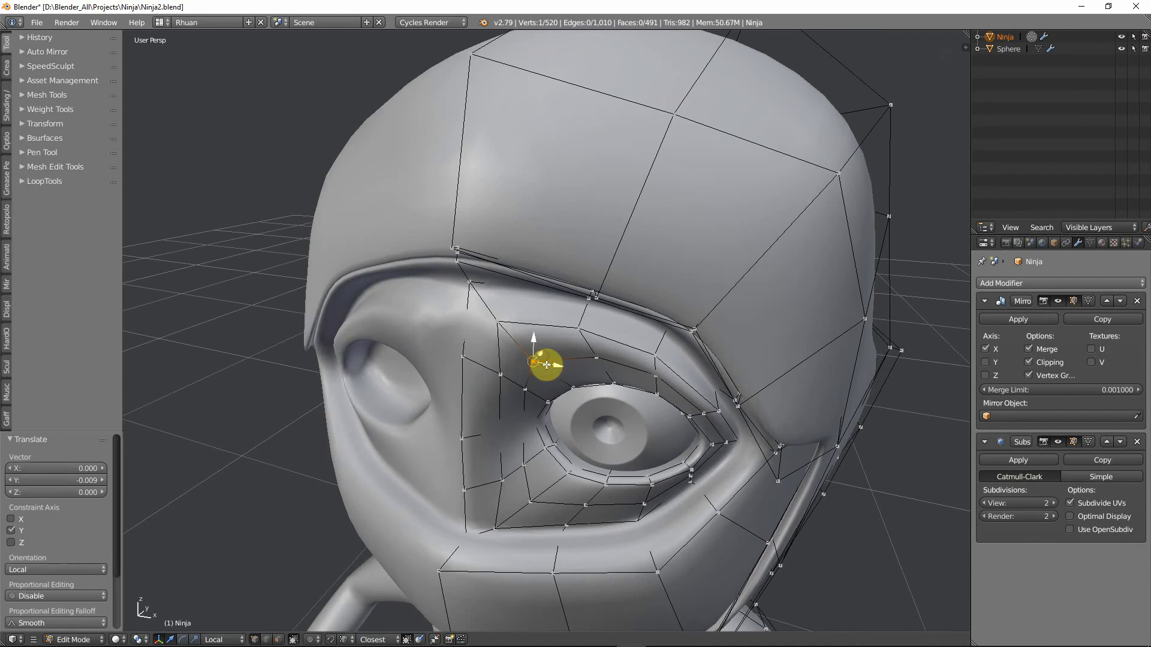
{"action": "mouse_move", "coordinate": [545, 362]}
{"action": "middle_mouse_down"}
{"action": "mouse_move", "coordinate": [576, 376]}
{"action": "mouse_move", "coordinate": [566, 361]}
{"action": "middle_mouse_up"}
{"action": "key", "text": "shift+v"}
{"action": "left_click", "coordinate": [585, 384]}
{"action": "left_click_drag", "start_coordinate": [552, 355], "coordinate": [547, 361]}
Move the next loop vertices above the eye towards its outer corner by -0.012, -0.006 and -0.005 along local Y.
{"action": "left_click", "coordinate": [604, 369]}
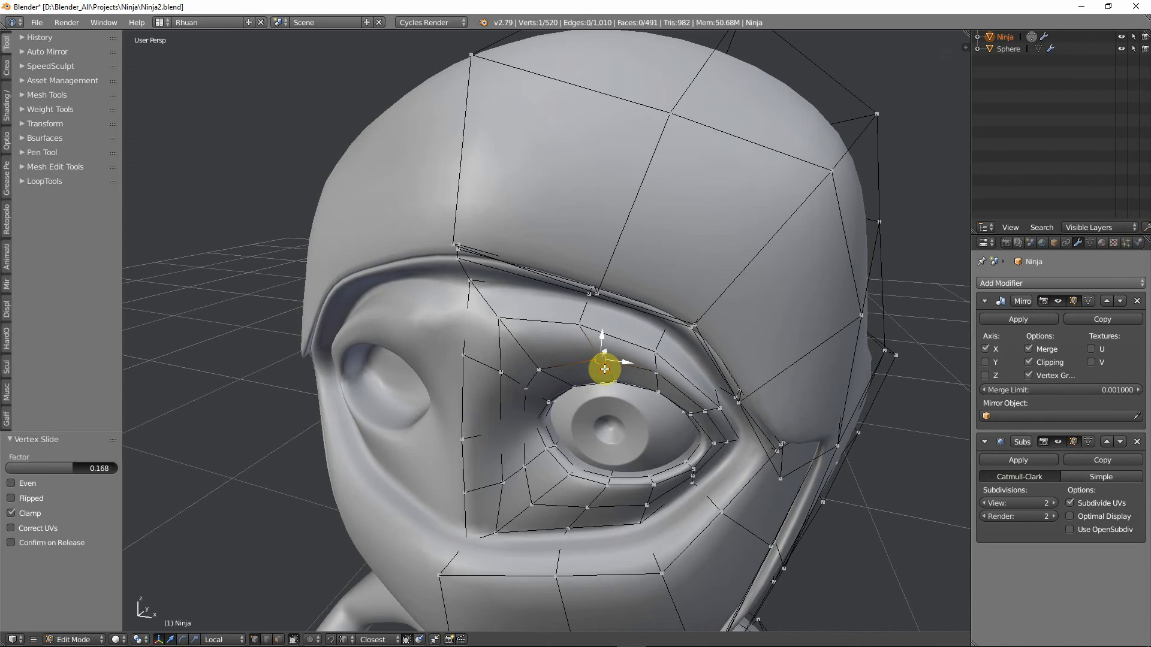
{"action": "left_click_drag", "start_coordinate": [607, 352], "coordinate": [604, 362]}
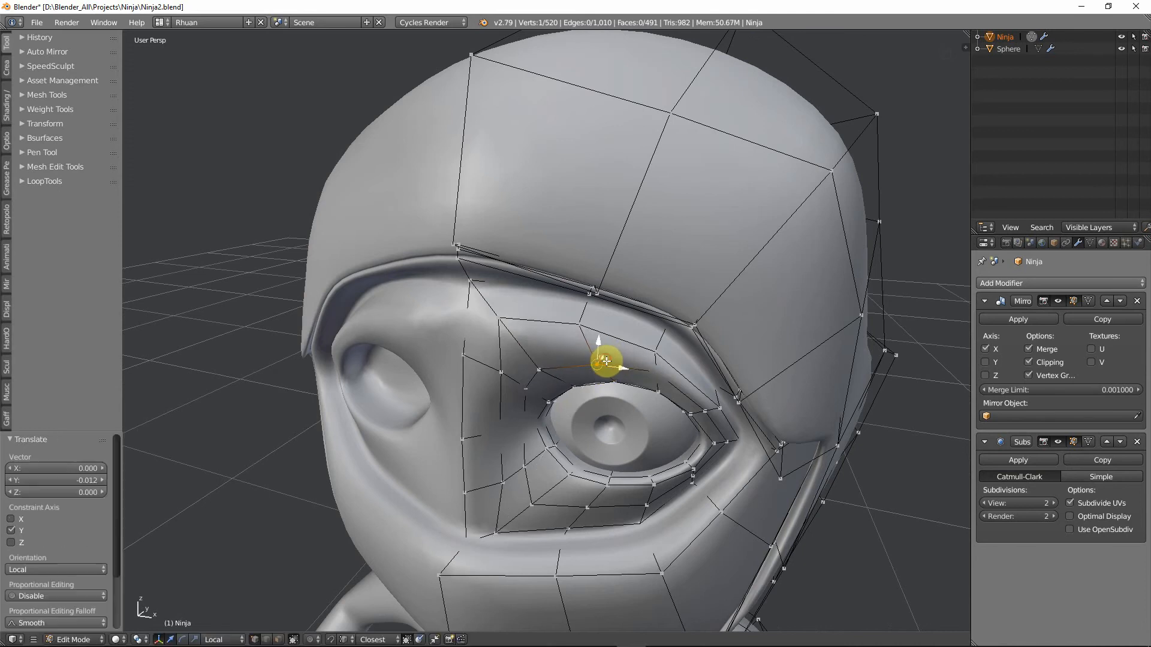
{"action": "mouse_move", "coordinate": [641, 380]}
{"action": "middle_mouse_down"}
{"action": "mouse_move", "coordinate": [672, 340]}
{"action": "mouse_move", "coordinate": [673, 316]}
{"action": "mouse_move", "coordinate": [638, 334]}
{"action": "mouse_move", "coordinate": [619, 365]}
{"action": "mouse_move", "coordinate": [641, 367]}
{"action": "mouse_move", "coordinate": [642, 393]}
{"action": "mouse_move", "coordinate": [655, 385]}
{"action": "middle_mouse_up"}
{"action": "left_click_drag", "start_coordinate": [655, 386], "coordinate": [653, 392]}
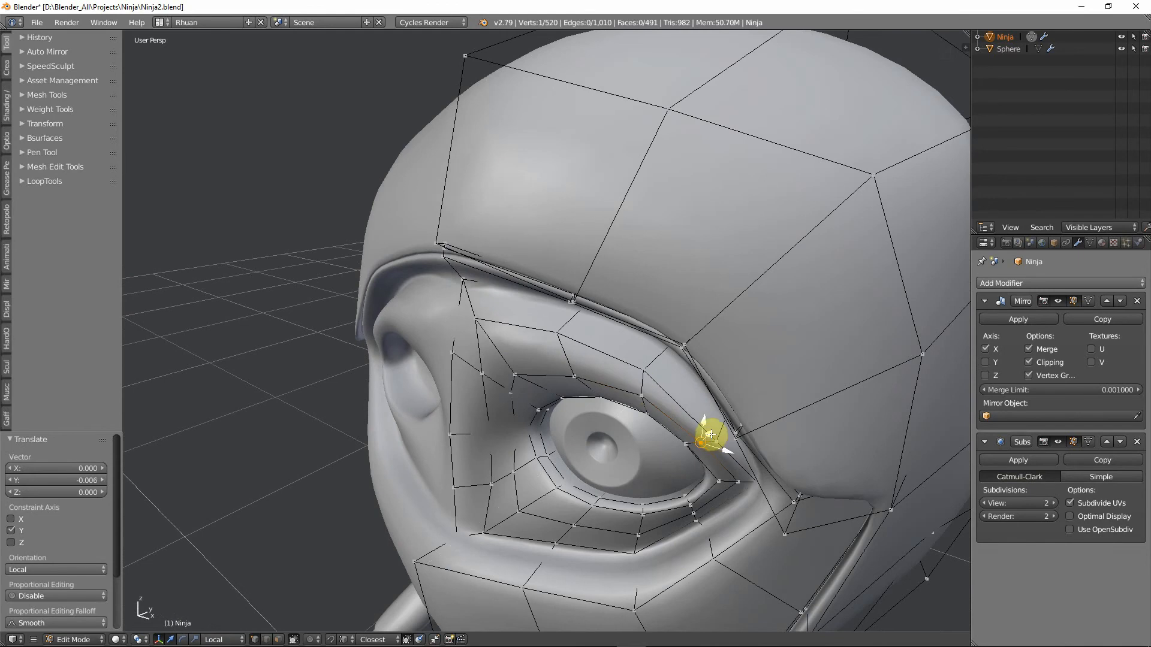
{"action": "left_click_drag", "start_coordinate": [710, 435], "coordinate": [711, 443]}
Move the socket loop vertex at the eye's lower outer corner slightly outward and down.
{"action": "middle_click_drag", "start_coordinate": [752, 437], "coordinate": [719, 494]}
{"action": "scroll", "coordinate": [745, 453], "scroll_direction": "down", "scroll_amount": 1}
{"action": "scroll", "coordinate": [629, 406], "scroll_direction": "up", "scroll_amount": 5}
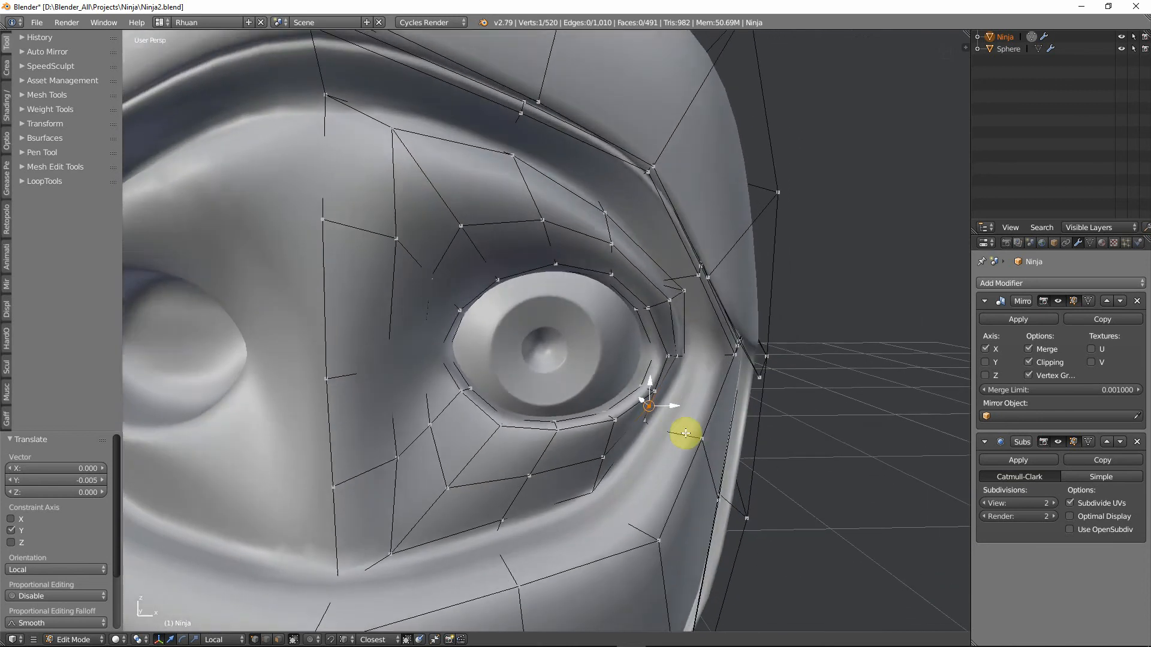
{"action": "middle_click_drag", "start_coordinate": [685, 433], "coordinate": [694, 437]}
{"action": "key", "text": "g"}
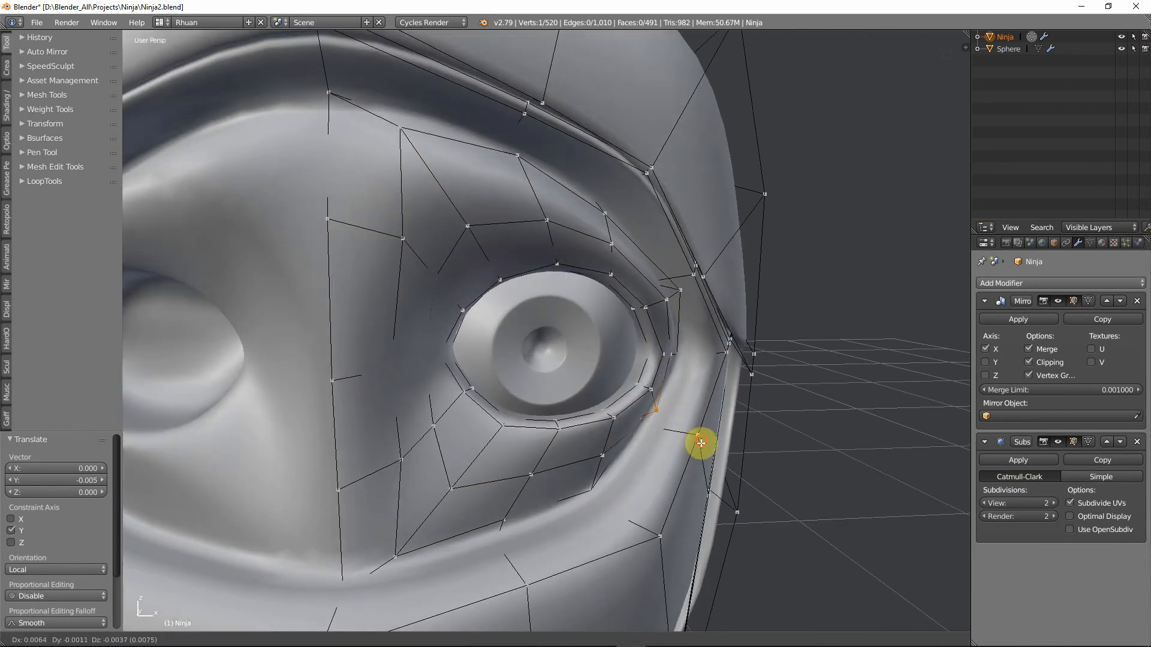
{"action": "left_click", "coordinate": [701, 443]}
Shift the lower socket loop vertices forward and down, by about -0.005 Y, -0.002 Z and then -0.004 Y, -0.003 Z.
{"action": "middle_click_drag", "start_coordinate": [609, 458], "coordinate": [480, 518]}
{"action": "key", "text": "g"}
{"action": "left_click", "coordinate": [473, 520]}
{"action": "right_click", "coordinate": [459, 459]}
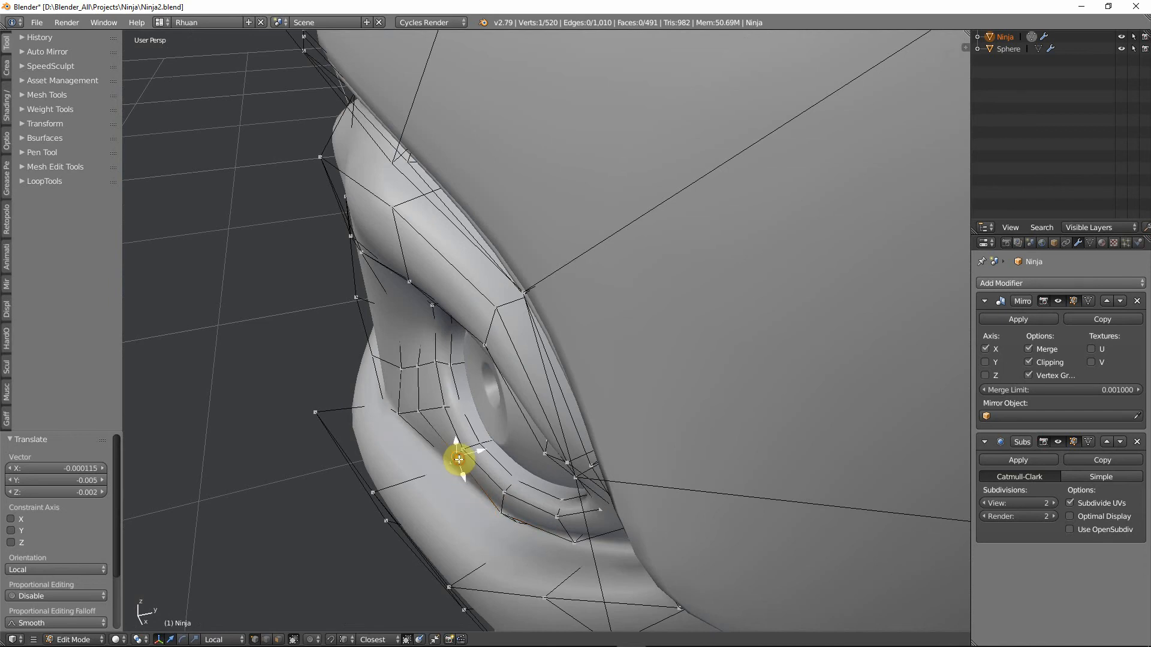
{"action": "key", "text": "g"}
{"action": "left_click", "coordinate": [454, 466]}
Adjust the loop's lower inner vertex along local Y, and move the corner vertex below it by 0.002 along local Y.
{"action": "middle_click_drag", "start_coordinate": [453, 465], "coordinate": [404, 452]}
{"action": "key", "text": "g"}
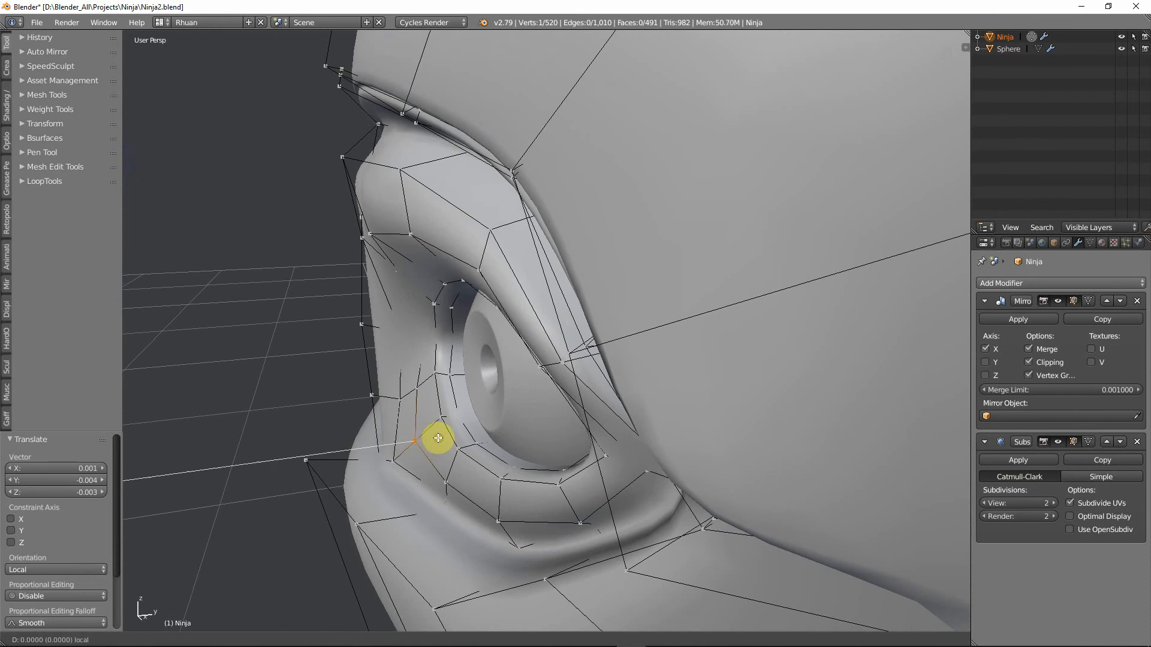
{"action": "left_click_drag", "start_coordinate": [430, 444], "coordinate": [421, 458]}
{"action": "right_click", "coordinate": [396, 460]}
{"action": "middle_click_drag", "start_coordinate": [481, 457], "coordinate": [542, 411]}
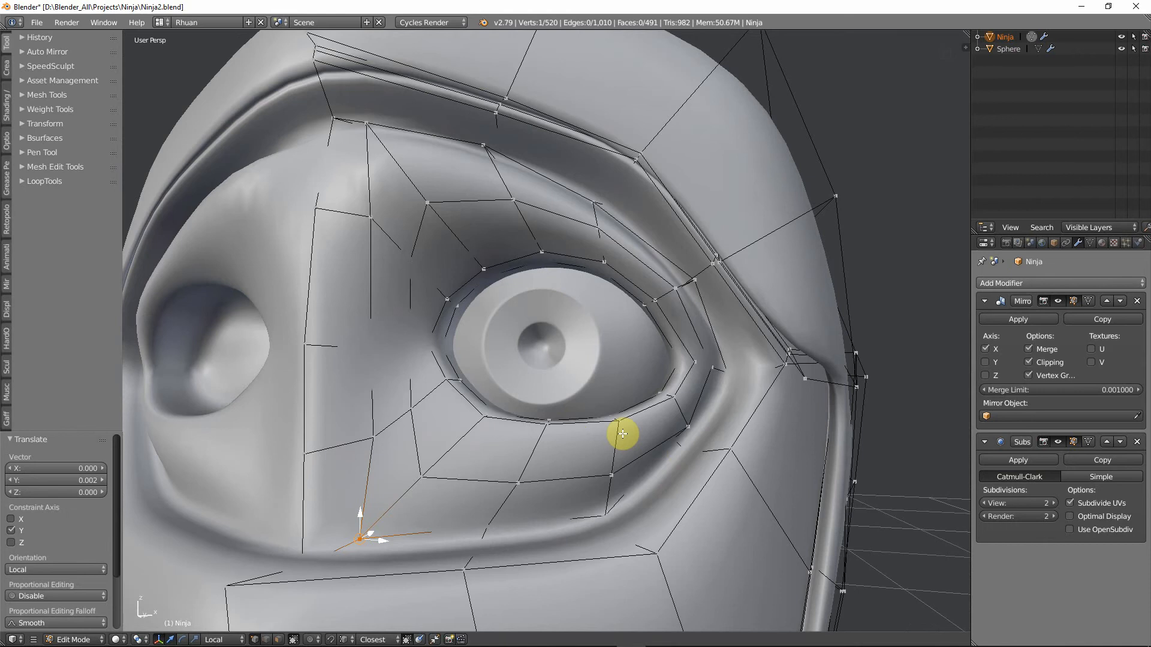
Add one edge loop around the eye between the eyelid and the socket loop, slid towards the eyelid by a factor of 0.279.
{"action": "key", "text": "ctrl+r"}
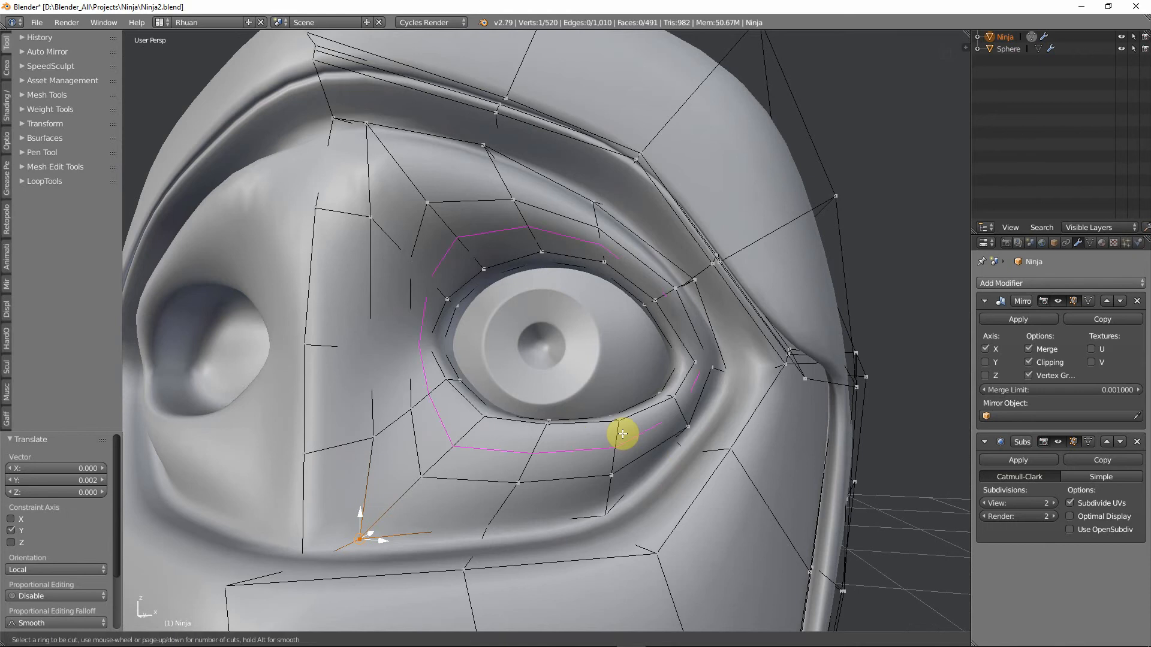
{"action": "left_click", "coordinate": [623, 433]}
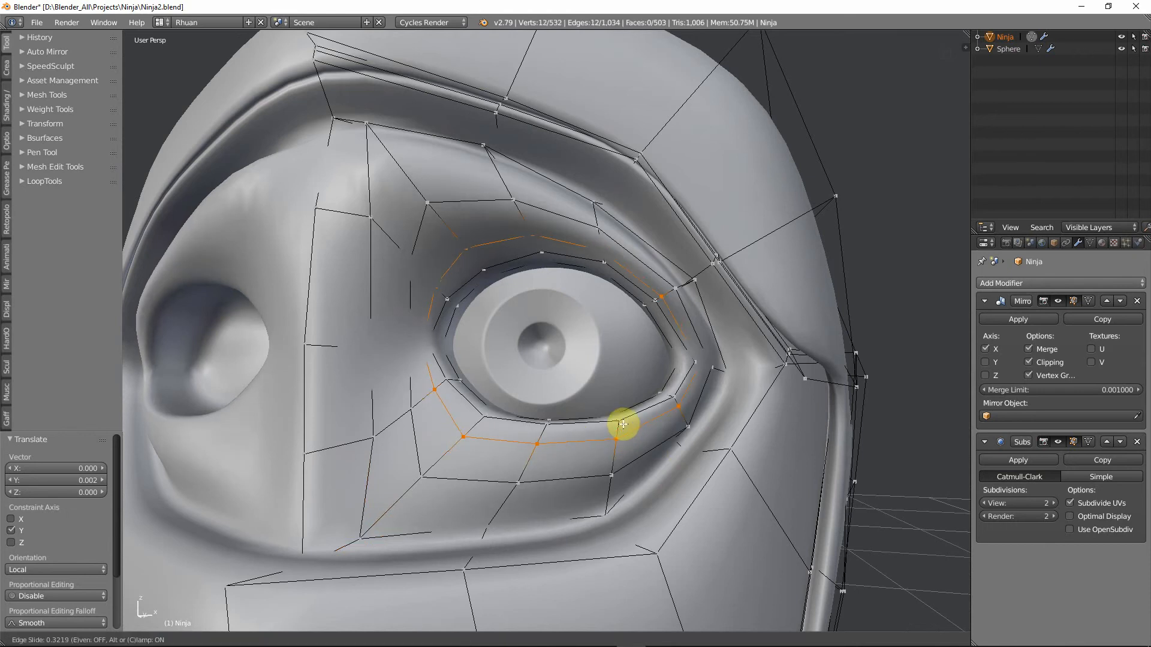
{"action": "left_click", "coordinate": [624, 425]}
In vertex selection mode, slide the new loop's two upper vertices along their edges by factors of 0.390 and 0.077.
{"action": "key", "text": "ctrl+Tab"}
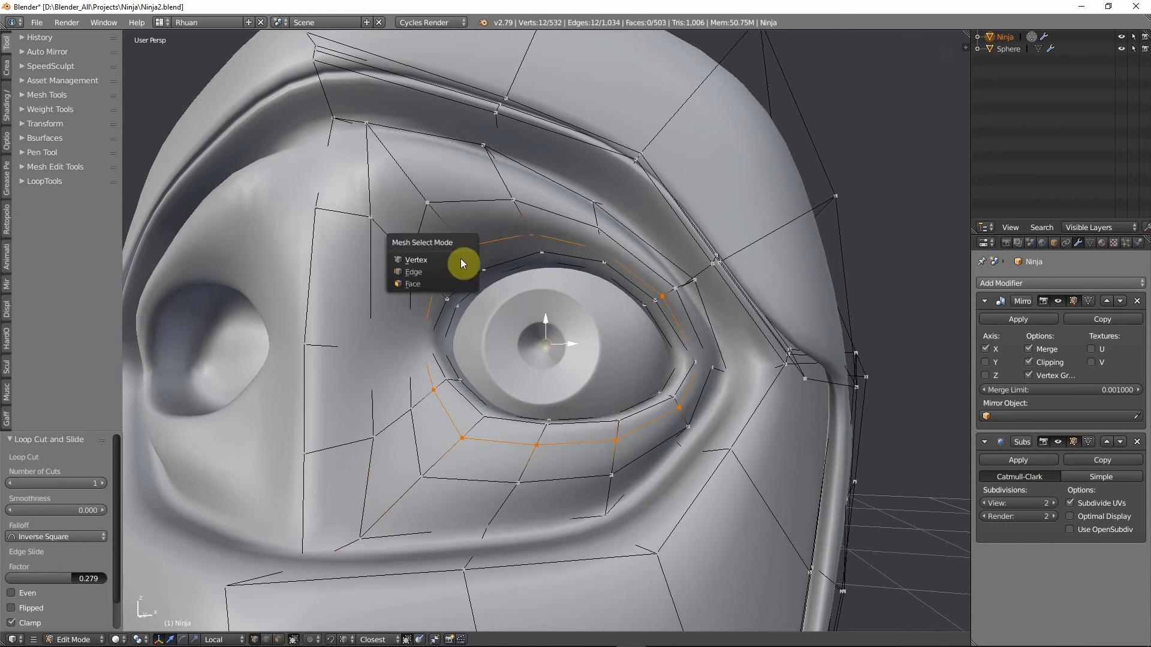
{"action": "left_click", "coordinate": [436, 261]}
{"action": "right_click", "coordinate": [465, 246]}
{"action": "key", "text": "shift+v"}
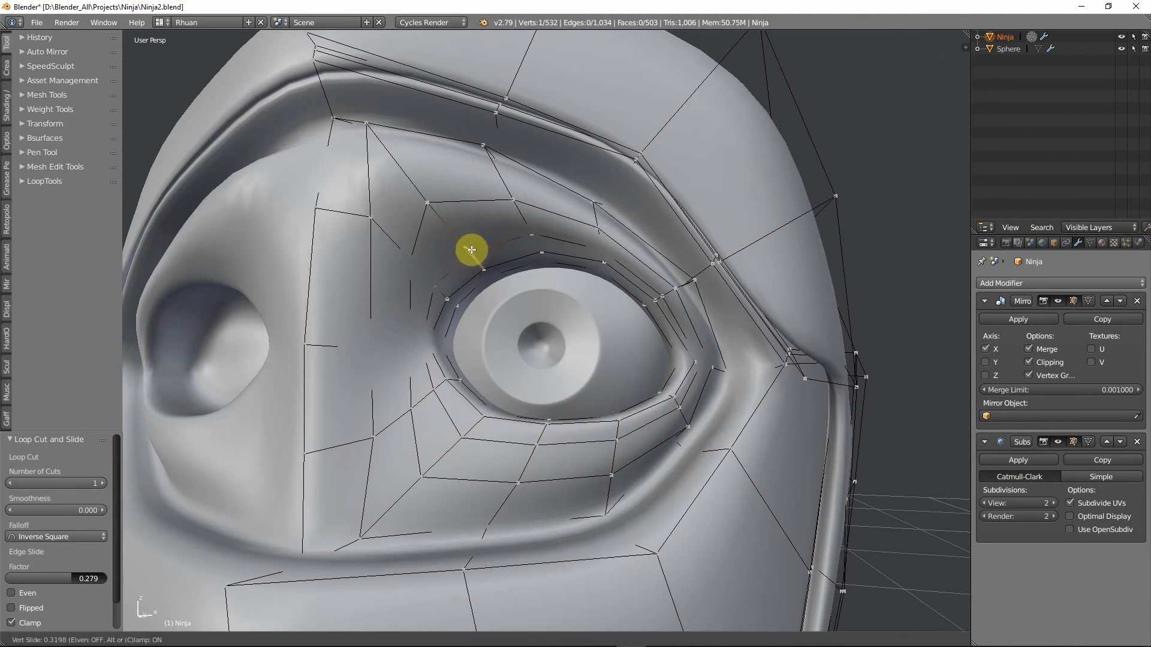
{"action": "left_click", "coordinate": [474, 251]}
{"action": "key", "text": "shift+v"}
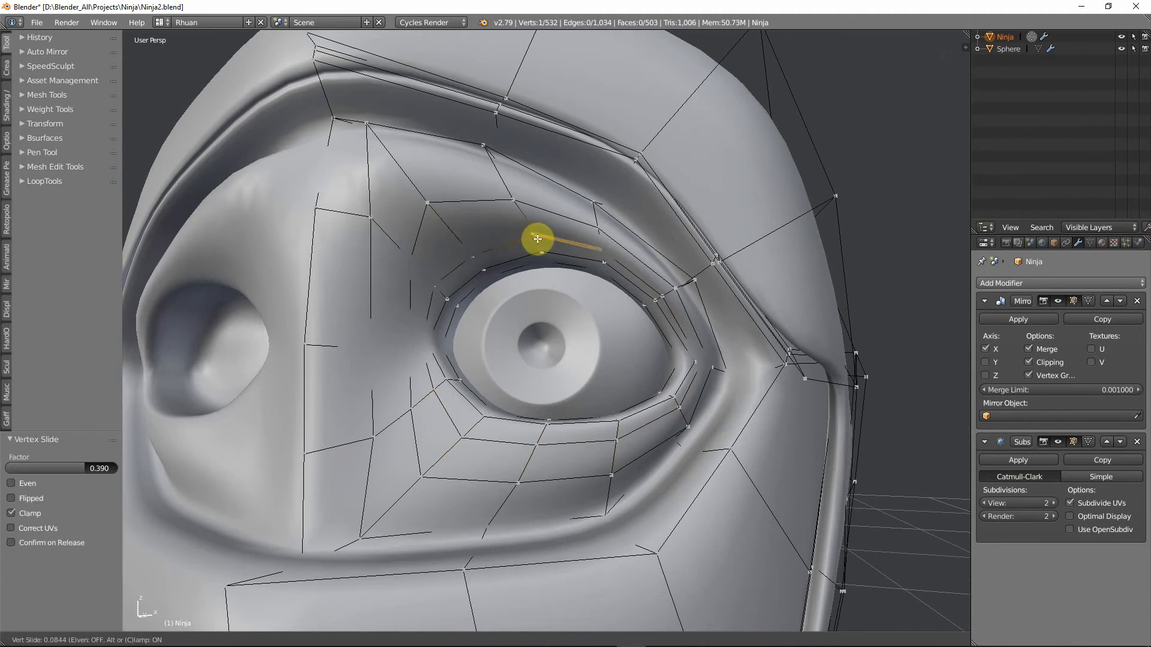
{"action": "left_click", "coordinate": [537, 240]}
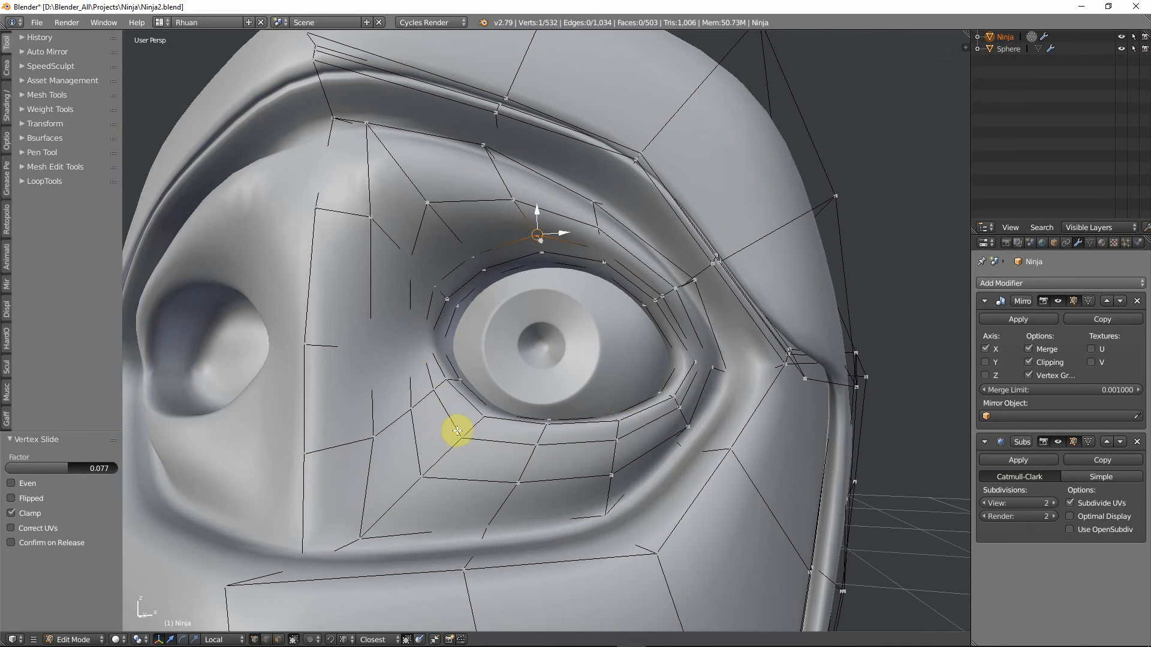
Slide the new loop's two lower vertices along their edges by factors of 0.376 and 0.195.
{"action": "key", "text": "shift+v"}
{"action": "left_click", "coordinate": [518, 440]}
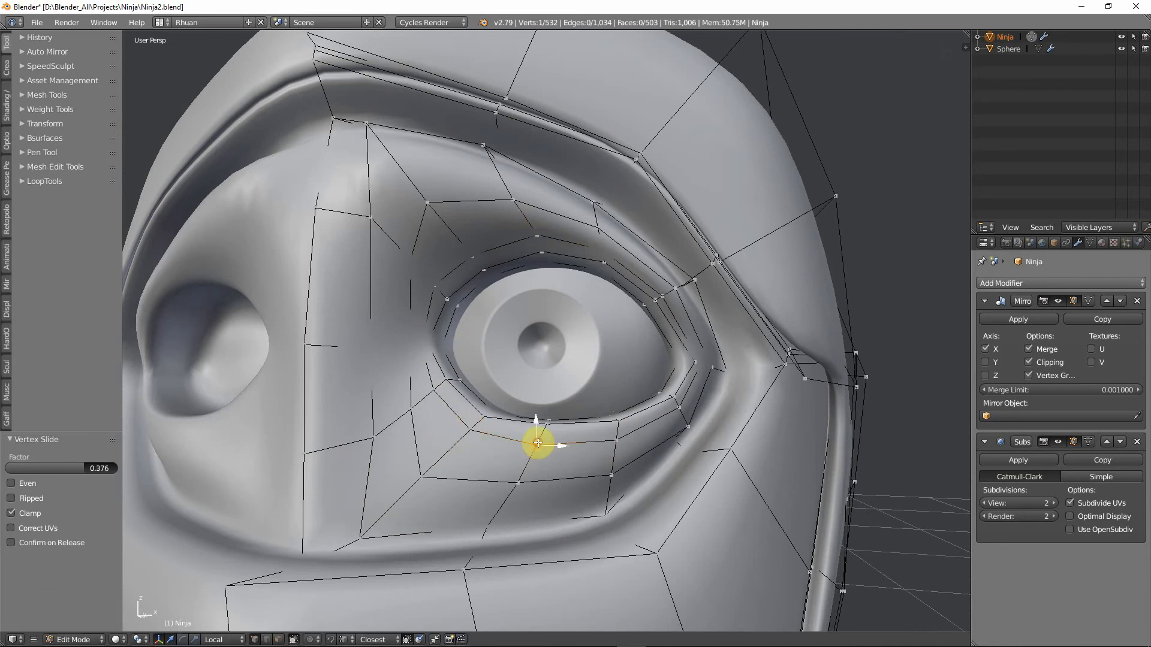
{"action": "key", "text": "shift+v"}
{"action": "left_click", "coordinate": [540, 439]}
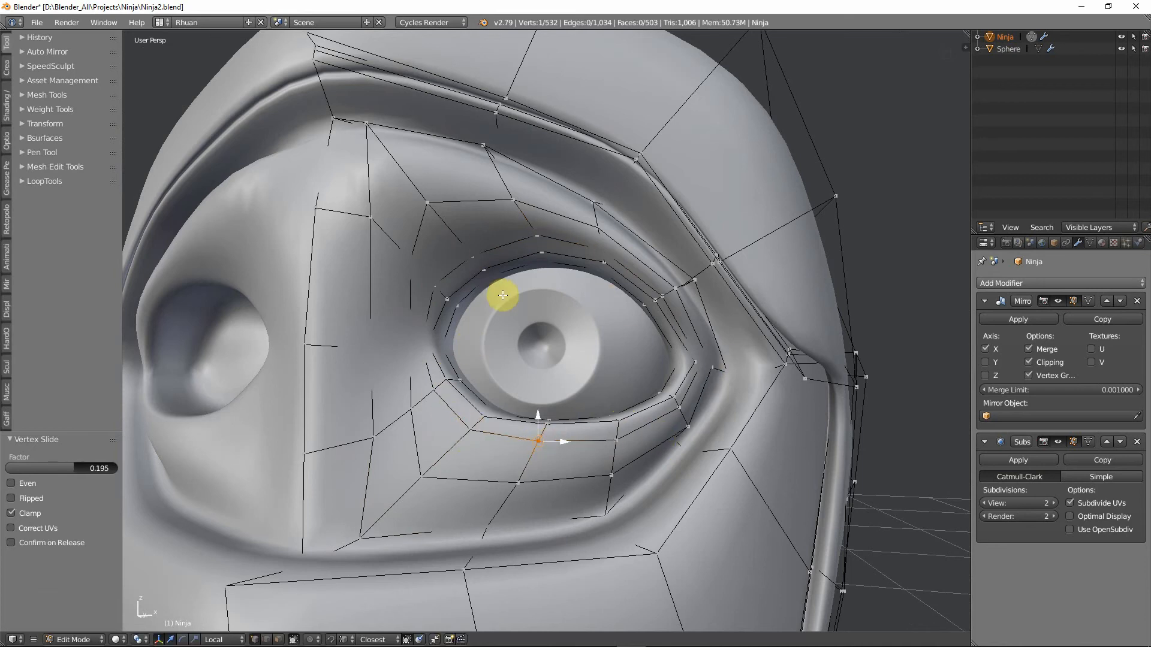
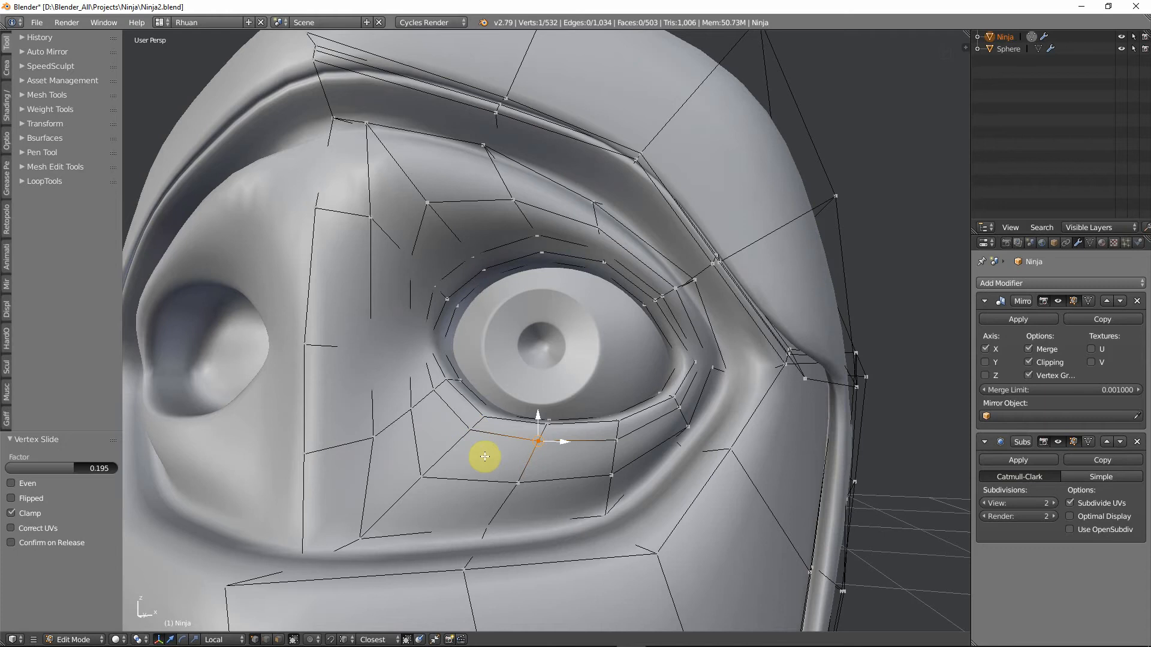
{"action": "key", "text": "ctrl+Tab"}
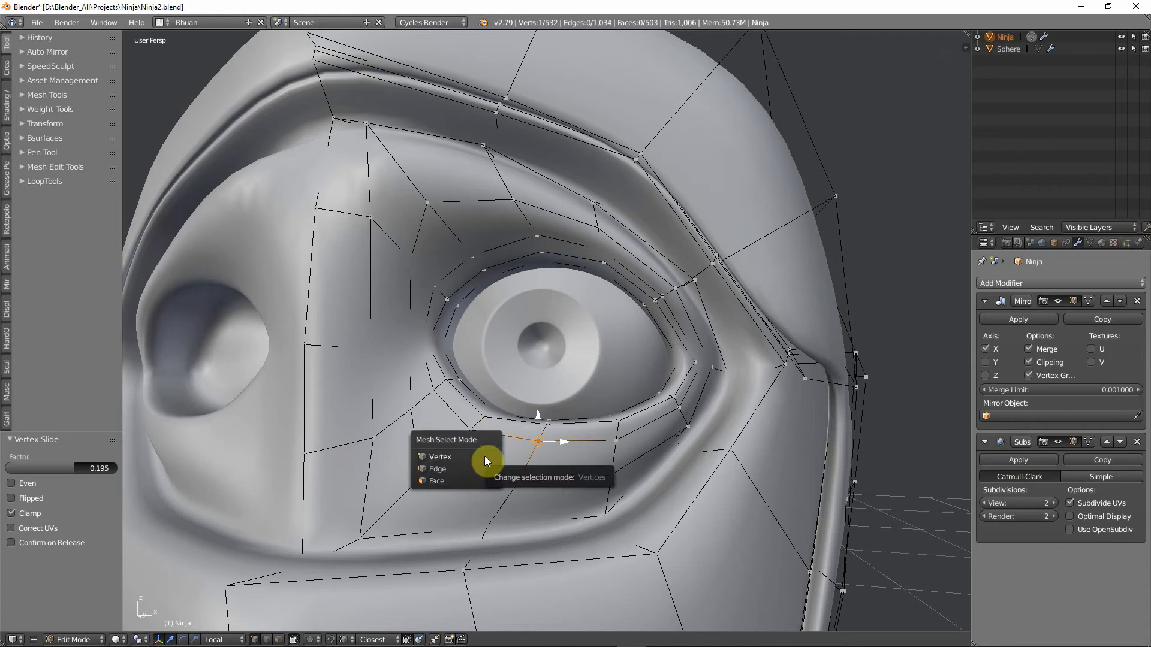
{"action": "left_click", "coordinate": [465, 482]}
{"action": "right_click", "coordinate": [525, 465], "text": "alt"}
{"action": "middle_click_drag", "start_coordinate": [527, 452], "coordinate": [504, 476]}
{"action": "scroll", "coordinate": [475, 444], "scroll_direction": "up", "scroll_amount": 2}
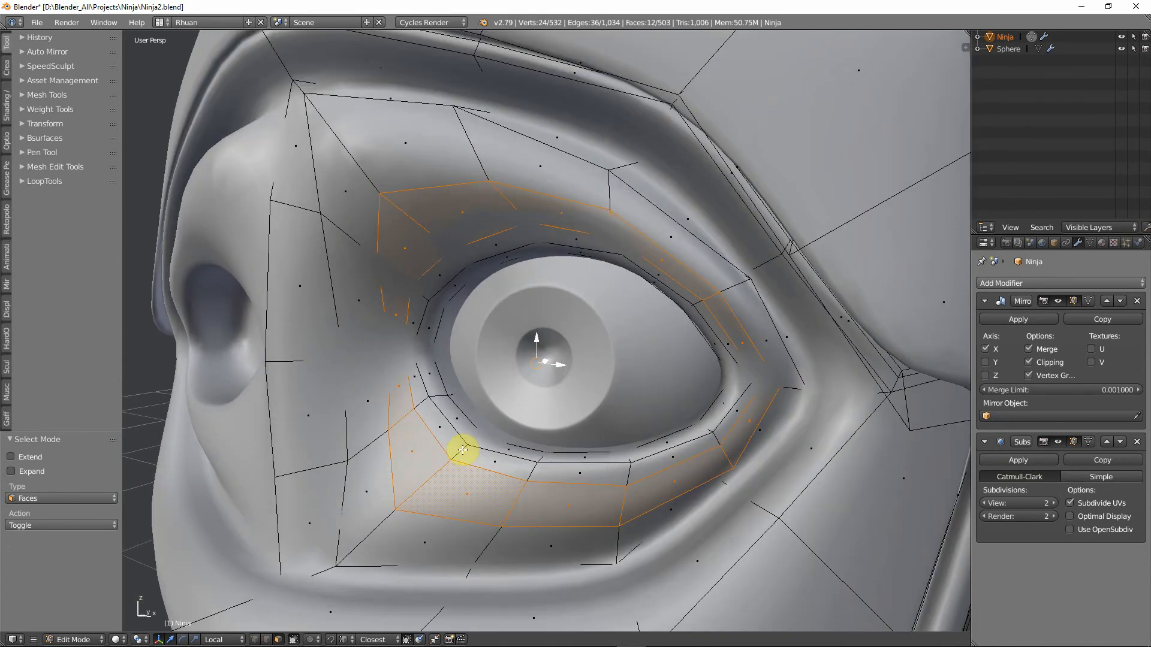
{"action": "key", "text": "a"}
Add a supporting edge loop tight against the outer side of the eyelid rim, with a slide factor of 0.905.
{"action": "key", "text": "ctrl+r"}
{"action": "left_click", "coordinate": [444, 475]}
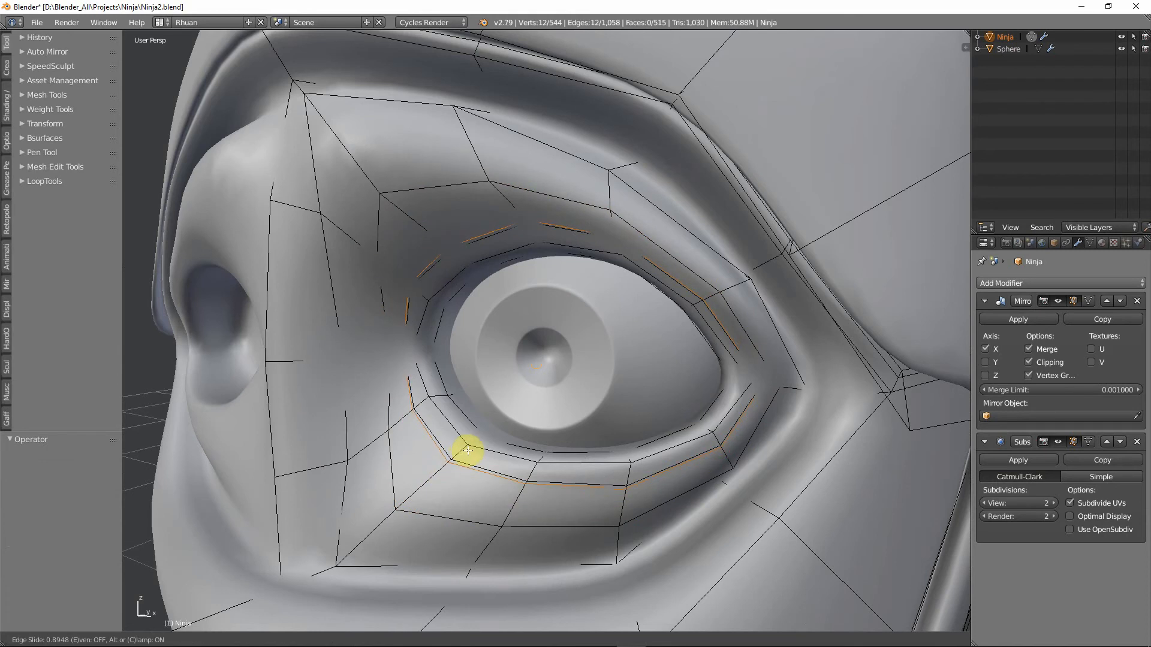
{"action": "left_click", "coordinate": [468, 450]}
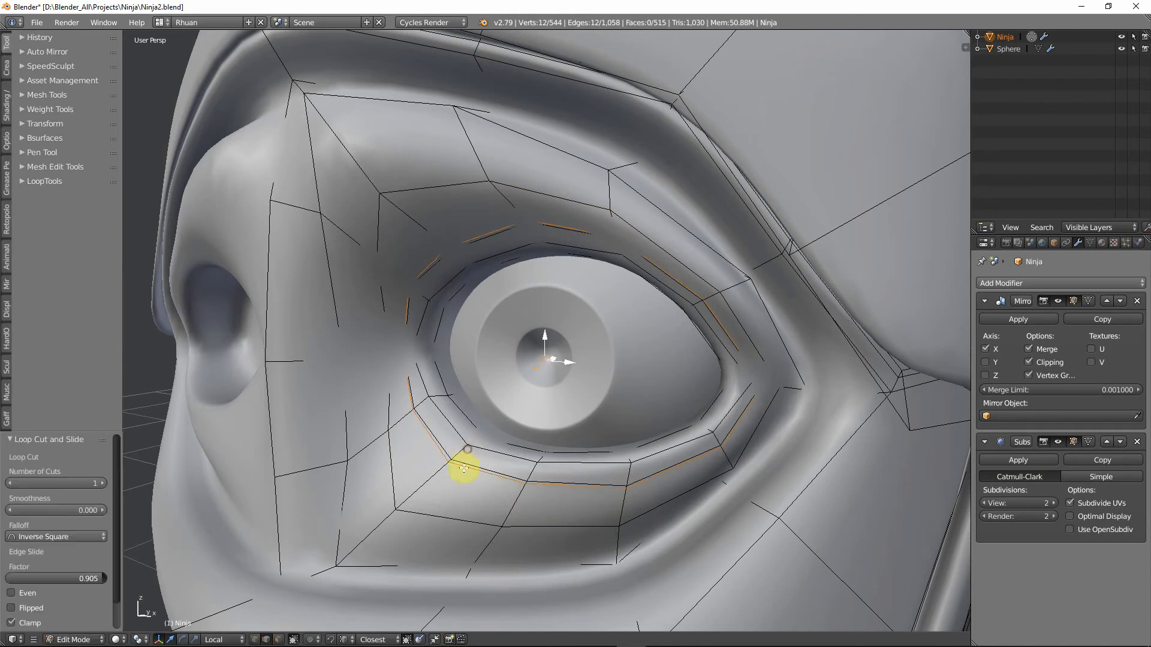
Select the face loop around the outside of the eyelid rim and push it slightly along local Y to define the lid.
{"action": "key", "text": "ctrl+Tab"}
{"action": "left_click", "coordinate": [431, 488]}
{"action": "left_click", "coordinate": [431, 488], "text": "alt"}
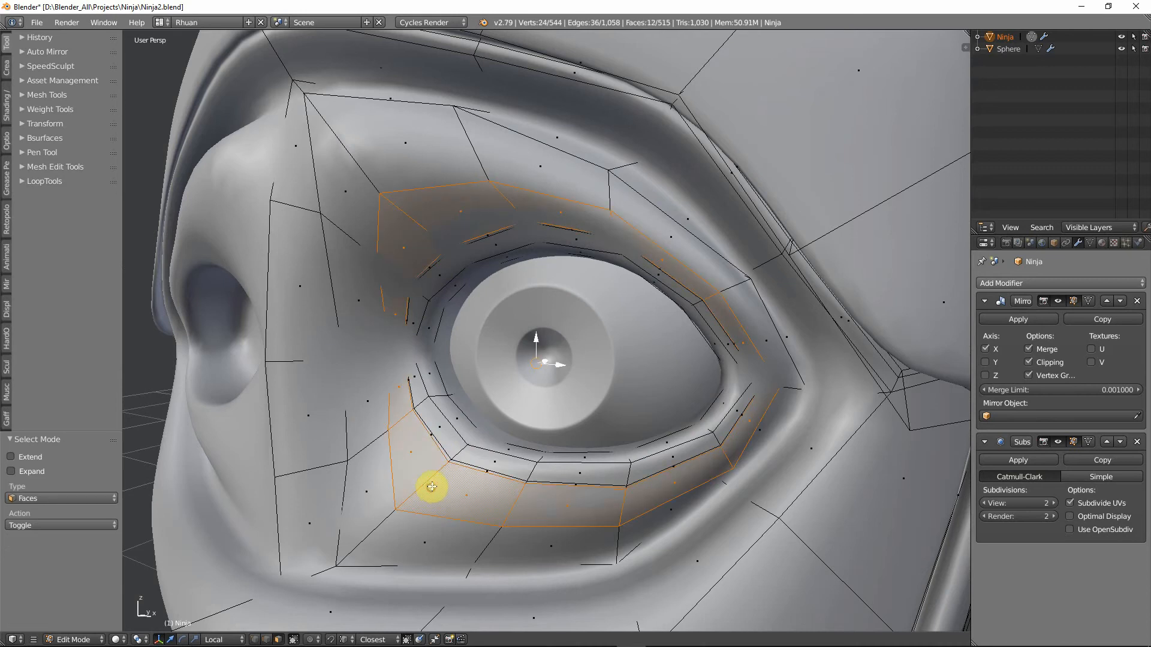
{"action": "middle_click_drag", "start_coordinate": [540, 360], "coordinate": [510, 366]}
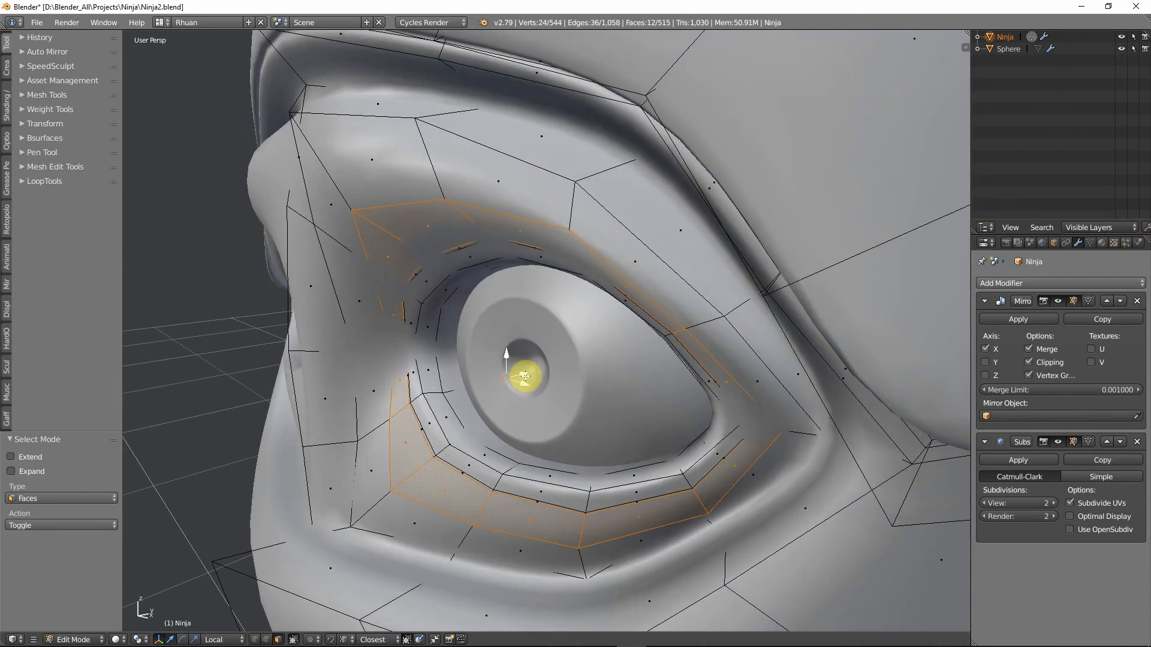
{"action": "left_click_drag", "start_coordinate": [524, 373], "coordinate": [526, 371]}
{"action": "key", "text": "Tab"}
{"action": "middle_click_drag", "start_coordinate": [498, 391], "coordinate": [532, 360]}
{"action": "scroll", "coordinate": [585, 373], "scroll_direction": "down", "scroll_amount": 3}
{"action": "key", "text": "Tab"}
{"action": "scroll", "coordinate": [539, 342], "scroll_direction": "up", "scroll_amount": 5}
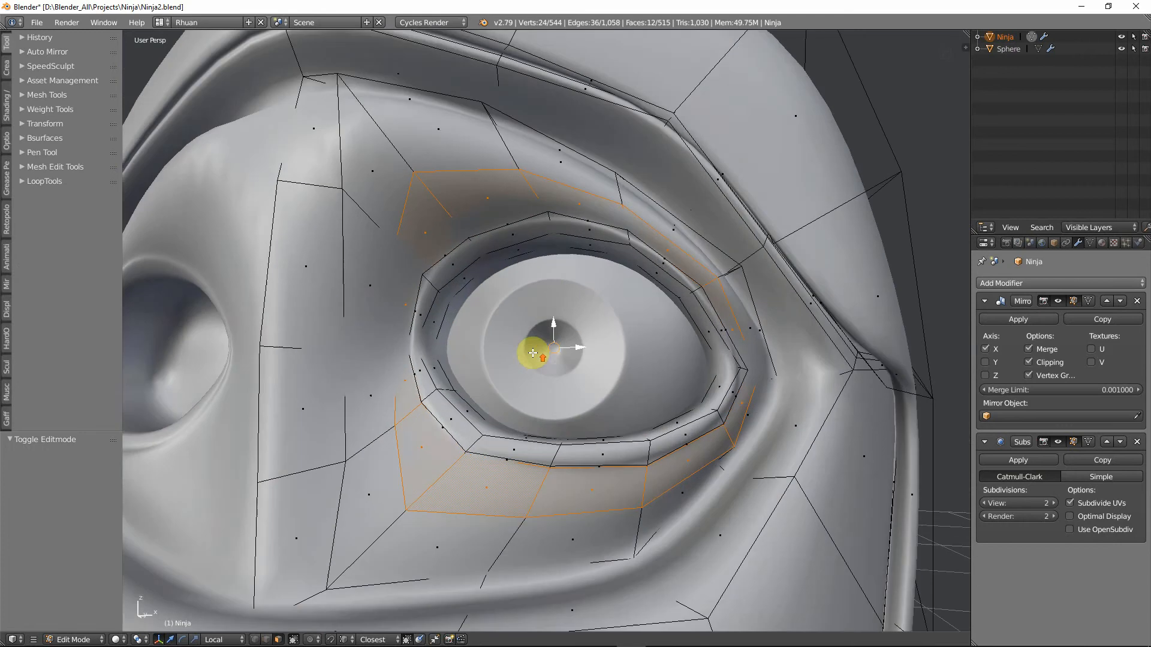
Move the upper inner face of the eyelid rim by -0.003 along local Y.
{"action": "left_click", "coordinate": [524, 214], "text": "alt"}
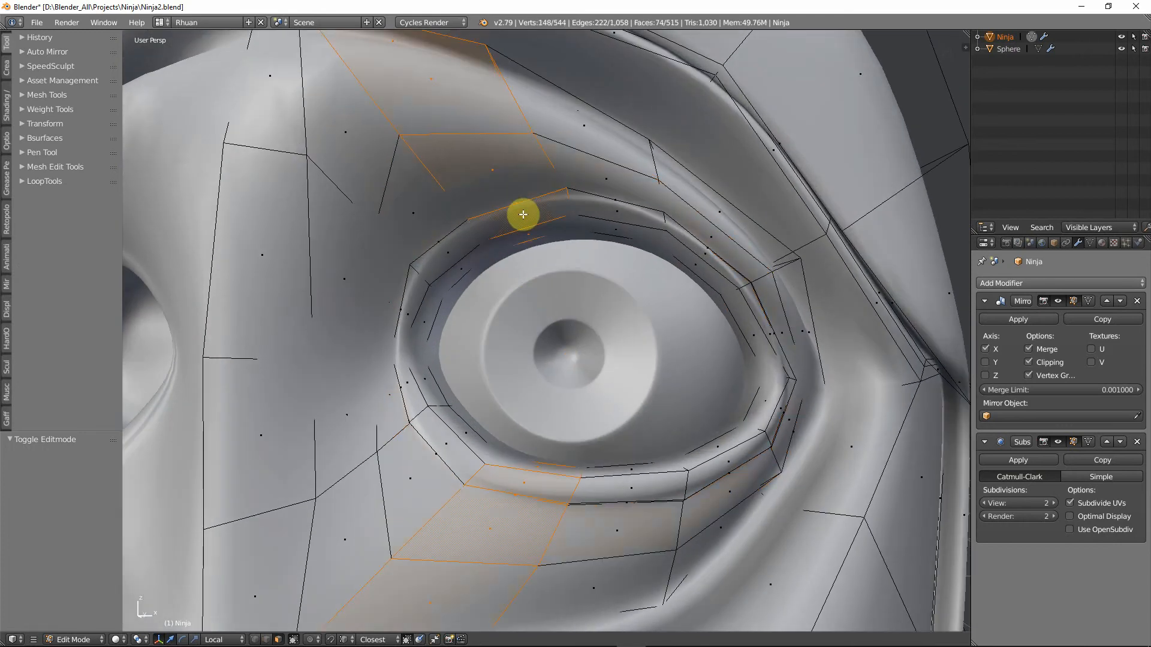
{"action": "left_click", "coordinate": [524, 214]}
{"action": "middle_click_drag", "start_coordinate": [527, 222], "coordinate": [491, 259]}
{"action": "key", "text": "g"}
{"action": "key", "text": "x"}
{"action": "key", "text": "x"}
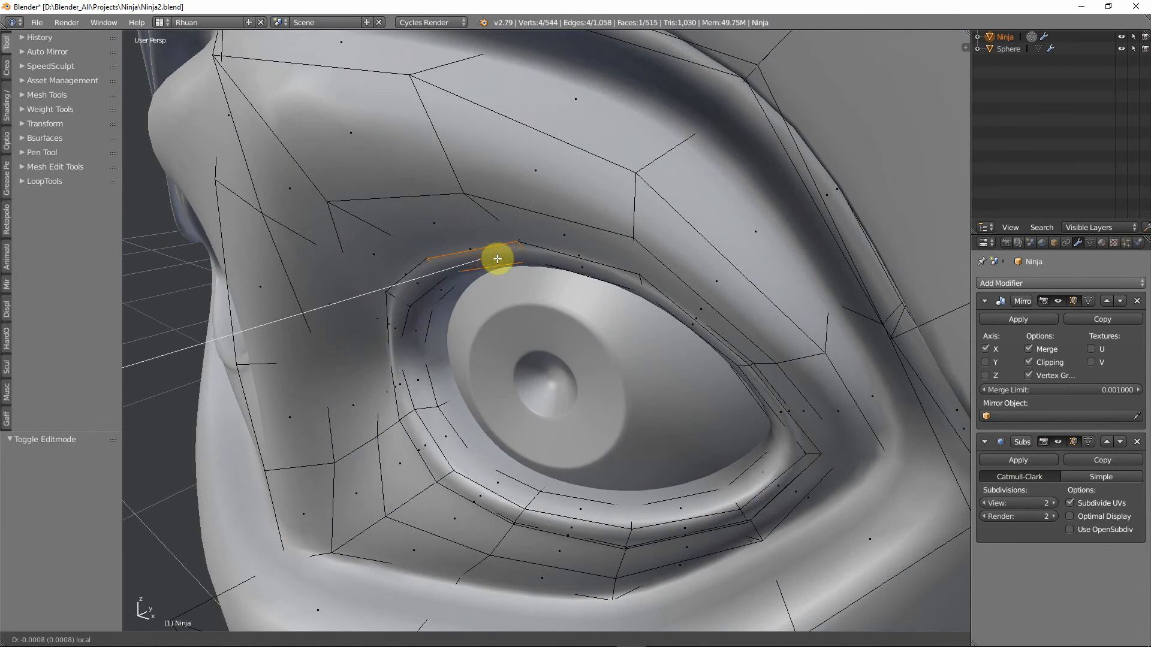
{"action": "left_click", "coordinate": [496, 258]}
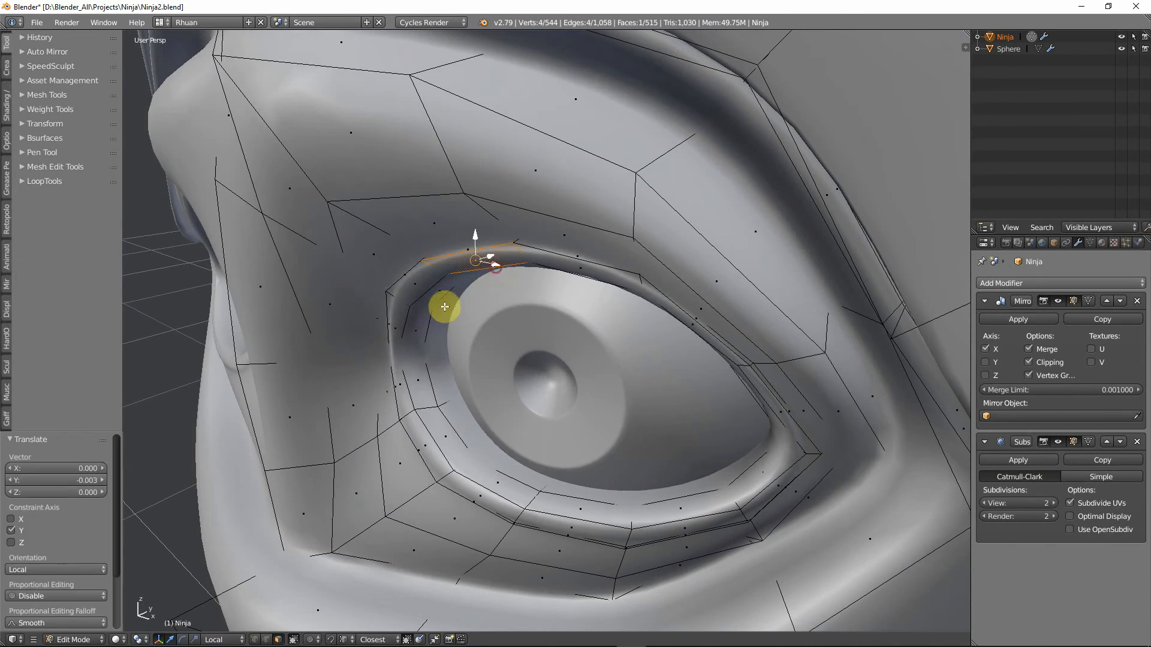
Switch the transform orientation to Normal and nudge the rim face at the eye's inner corner slightly along its normal.
{"action": "middle_click_drag", "start_coordinate": [398, 347], "coordinate": [430, 329]}
{"action": "left_click", "coordinate": [420, 325]}
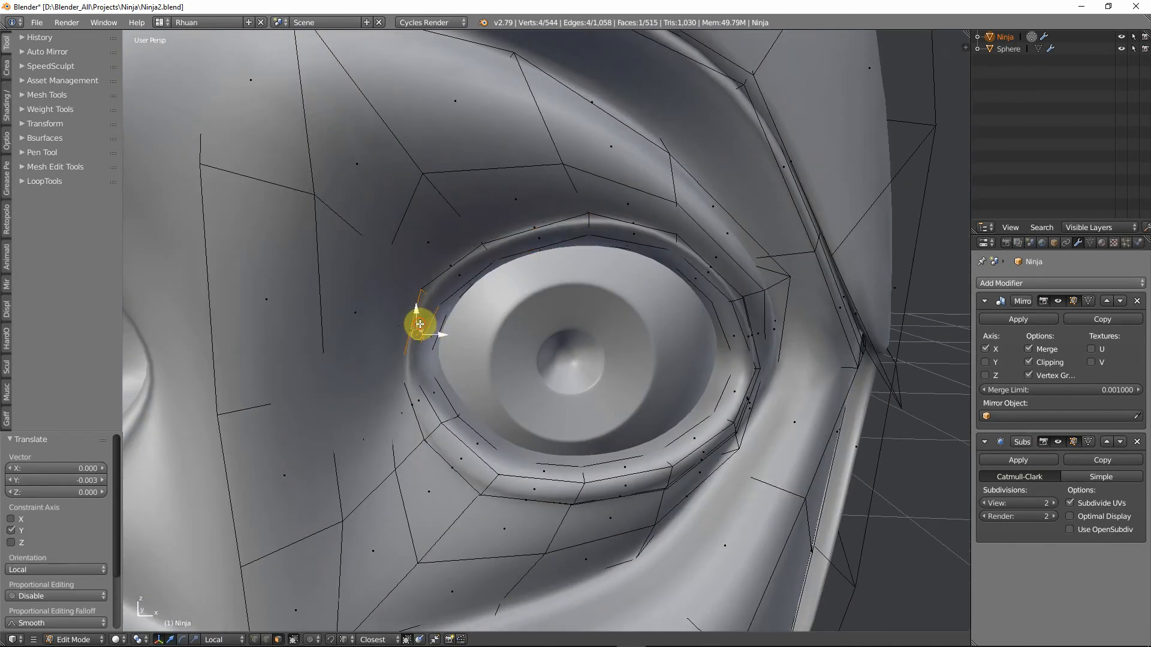
{"action": "left_click", "coordinate": [222, 640]}
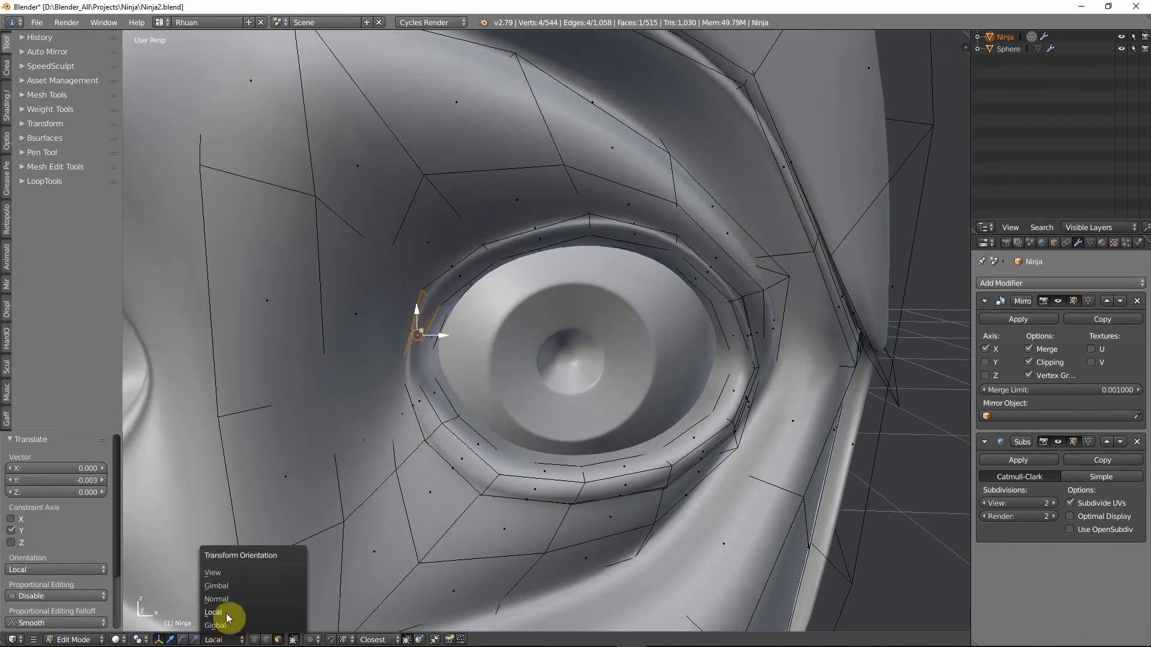
{"action": "left_click", "coordinate": [217, 600]}
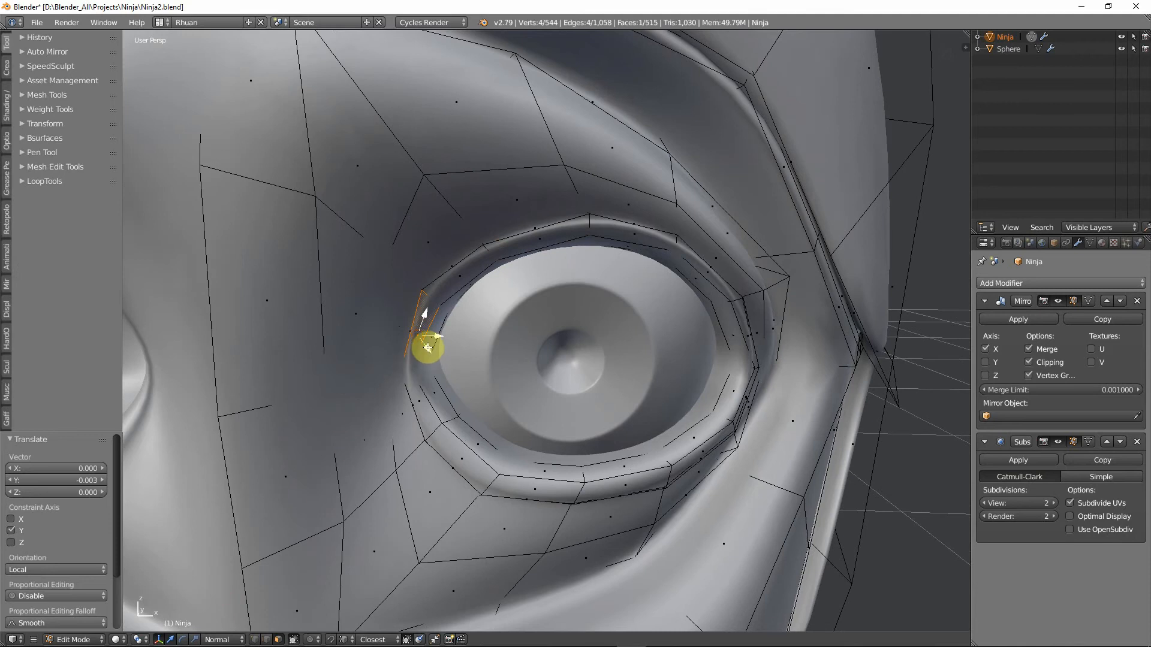
{"action": "mouse_move", "coordinate": [428, 348]}
{"action": "left_mouse_down"}
{"action": "mouse_move", "coordinate": [432, 334]}
{"action": "mouse_move", "coordinate": [431, 360]}
{"action": "left_mouse_up"}
In vertex selection mode, select the outer rim vertex at the eye's inner corner, using wireframe display to reach it.
{"action": "key", "text": "ctrl+Tab"}
{"action": "left_click", "coordinate": [375, 346]}
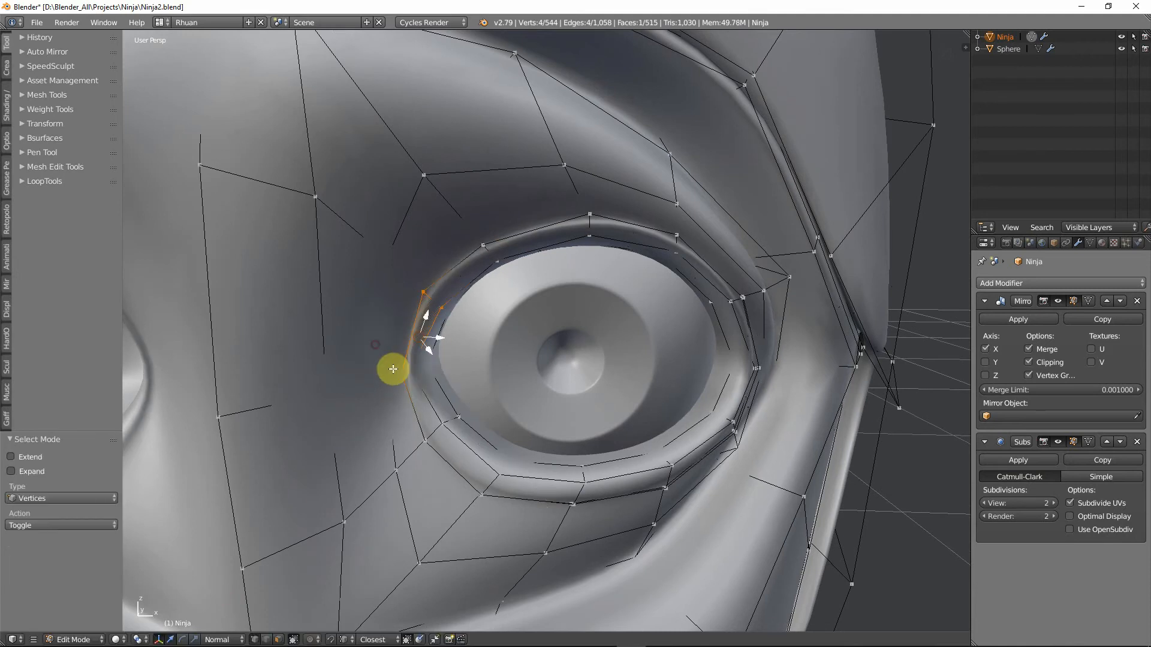
{"action": "key", "text": "z"}
{"action": "right_click", "coordinate": [409, 376]}
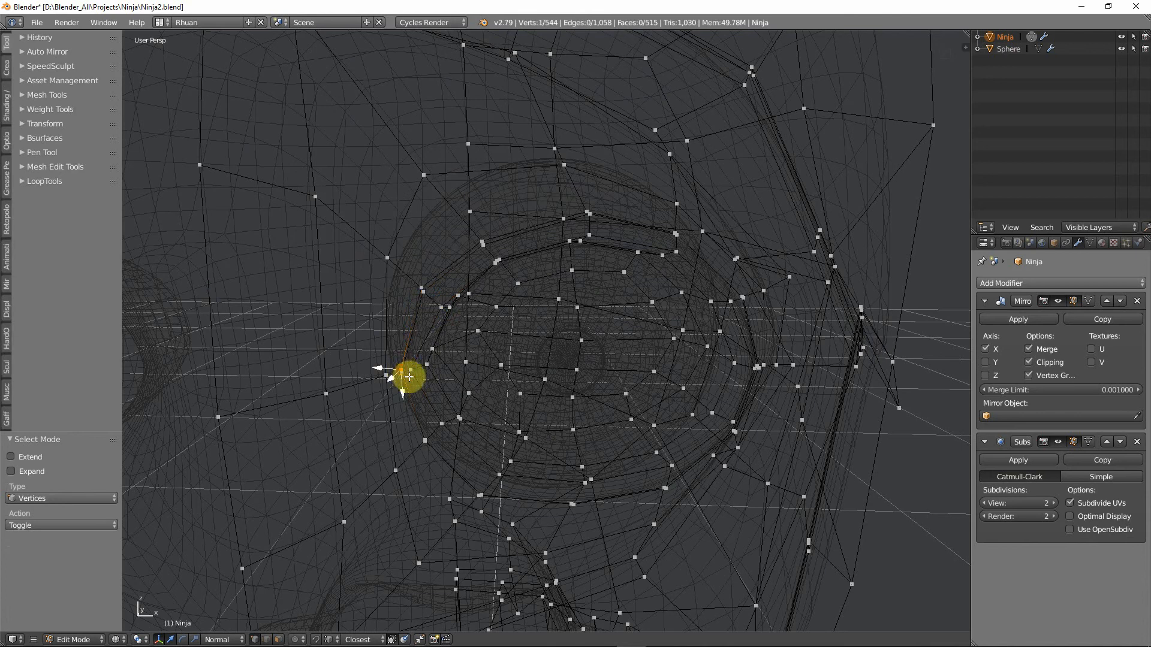
{"action": "left_click", "coordinate": [403, 376]}
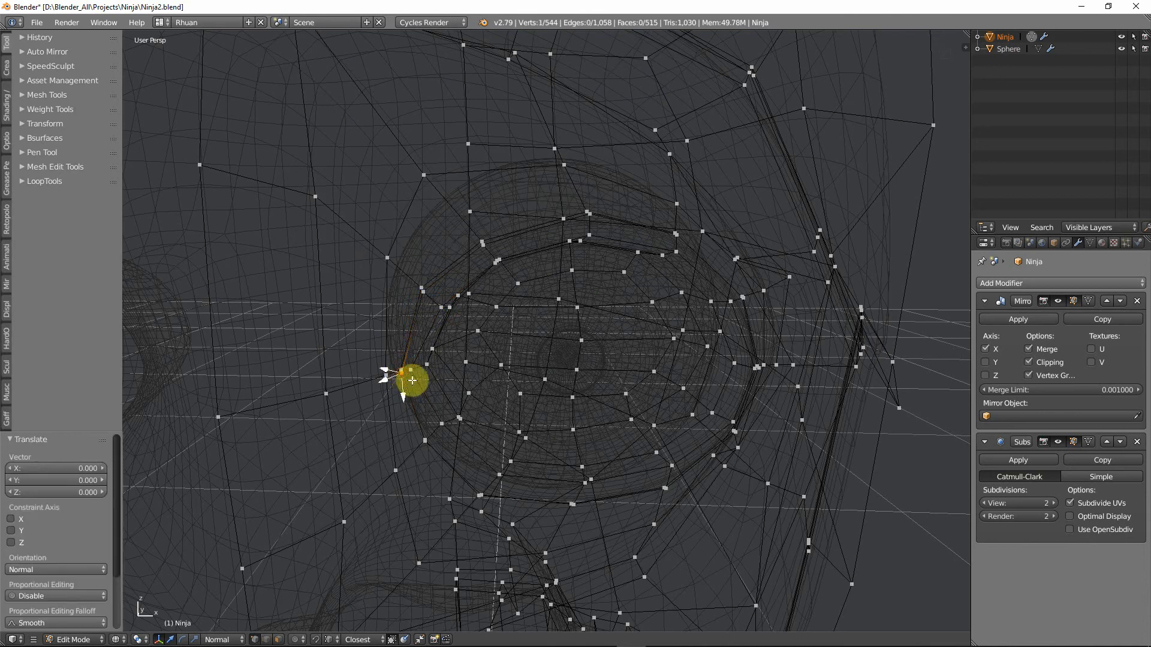
Try to shift the inner-corner vertex 0.000921 along its normal Z axis, and undo the move.
{"action": "key", "text": "z"}
{"action": "mouse_move", "coordinate": [416, 377]}
{"action": "middle_mouse_down"}
{"action": "mouse_move", "coordinate": [366, 378]}
{"action": "mouse_move", "coordinate": [423, 406]}
{"action": "middle_mouse_up"}
{"action": "scroll", "coordinate": [365, 377], "scroll_direction": "up", "scroll_amount": 2}
{"action": "key", "text": "z"}
{"action": "key", "text": "z"}
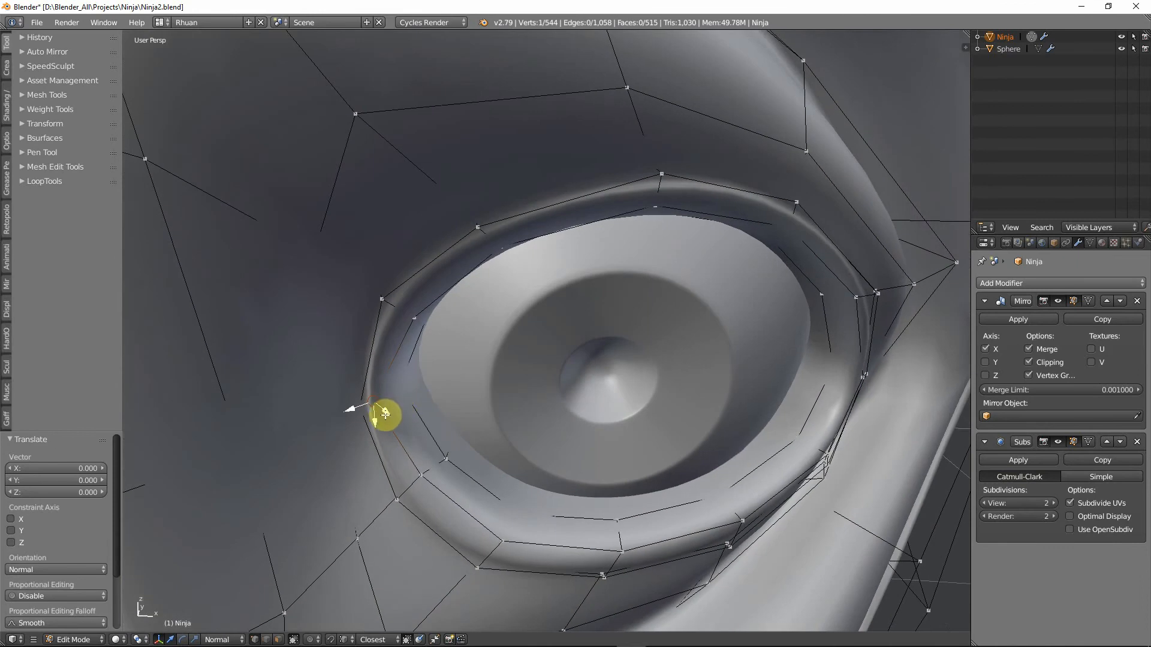
{"action": "left_click_drag", "start_coordinate": [384, 411], "coordinate": [406, 418]}
{"action": "key", "text": "ctrl+z"}
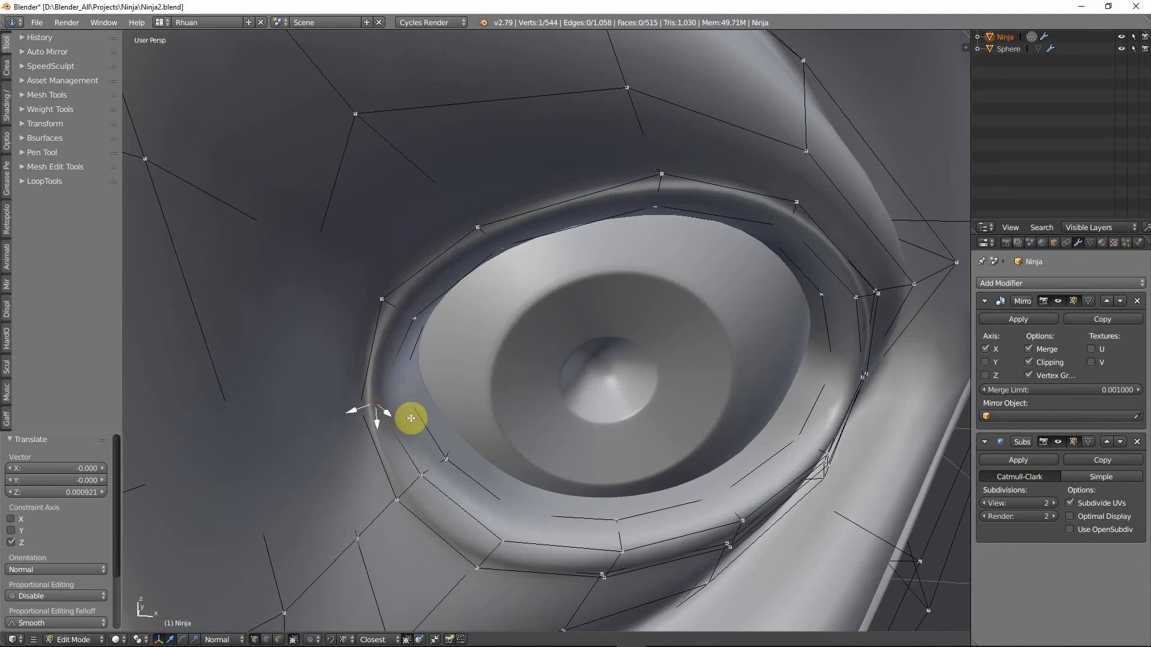
{"action": "key", "text": "ctrl+z"}
Add the adjacent inner-corner vertex to the selection and move both by -0.003 along normal Z.
{"action": "key", "text": "z"}
{"action": "middle_click_drag", "start_coordinate": [376, 416], "coordinate": [394, 393]}
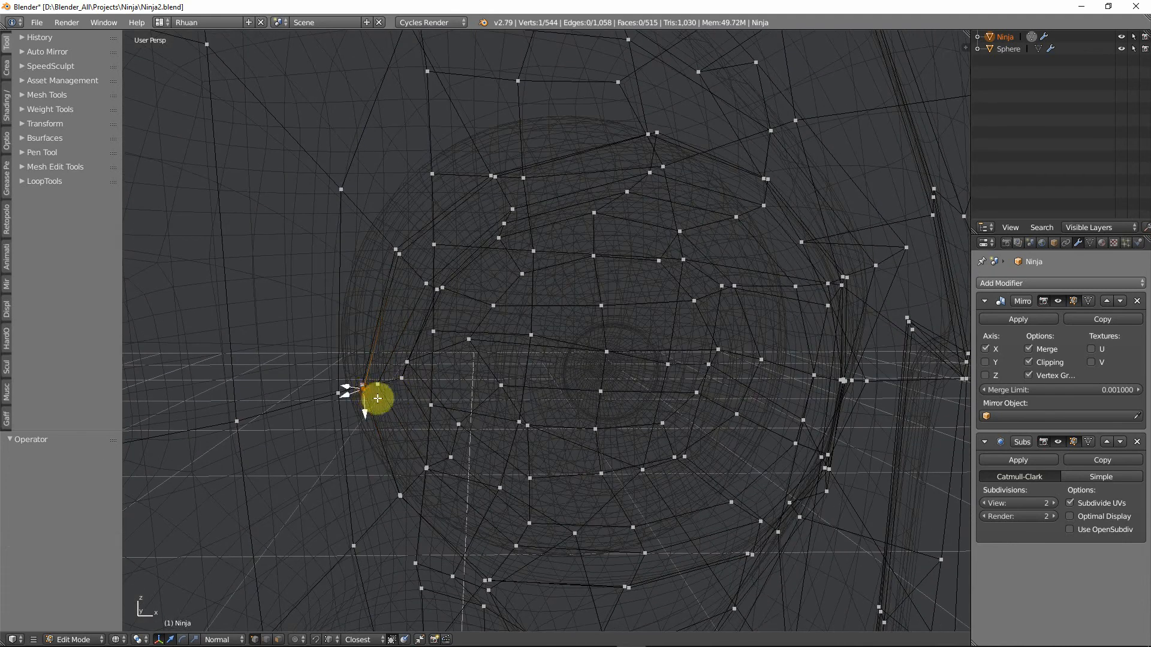
{"action": "key", "text": "z"}
{"action": "right_click", "coordinate": [389, 413], "text": "shift"}
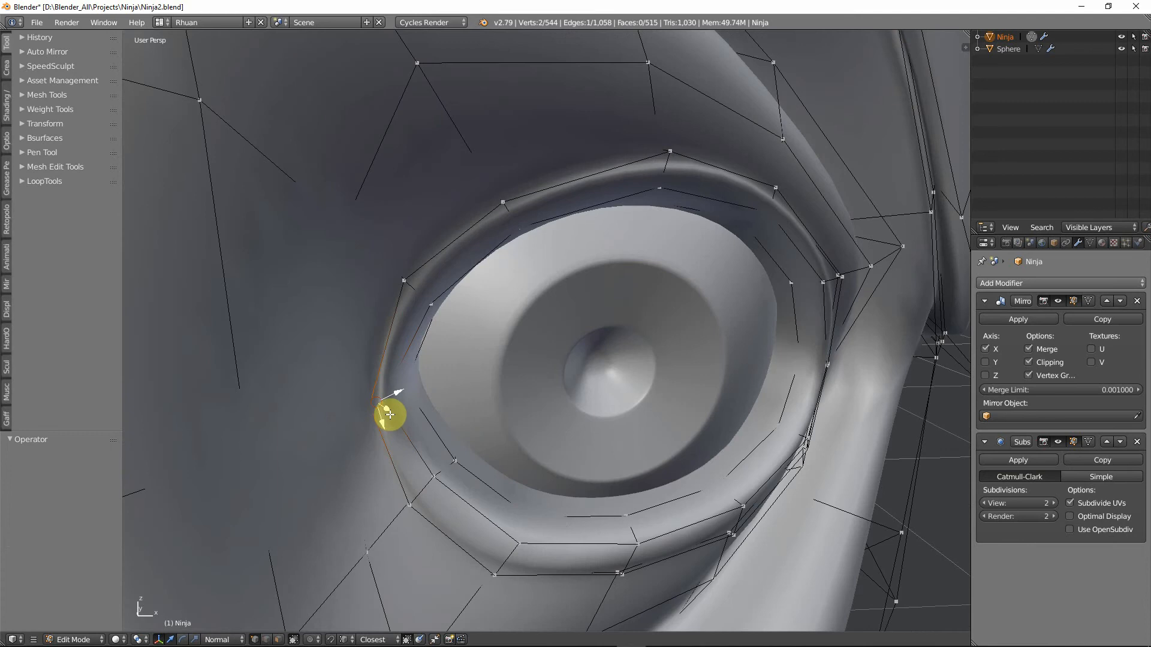
{"action": "left_click_drag", "start_coordinate": [390, 410], "coordinate": [384, 400]}
In face selection mode, move the lower eyelid rim face beside the inner corner 0.002 along its normal.
{"action": "scroll", "coordinate": [419, 432], "scroll_direction": "up", "scroll_amount": 3}
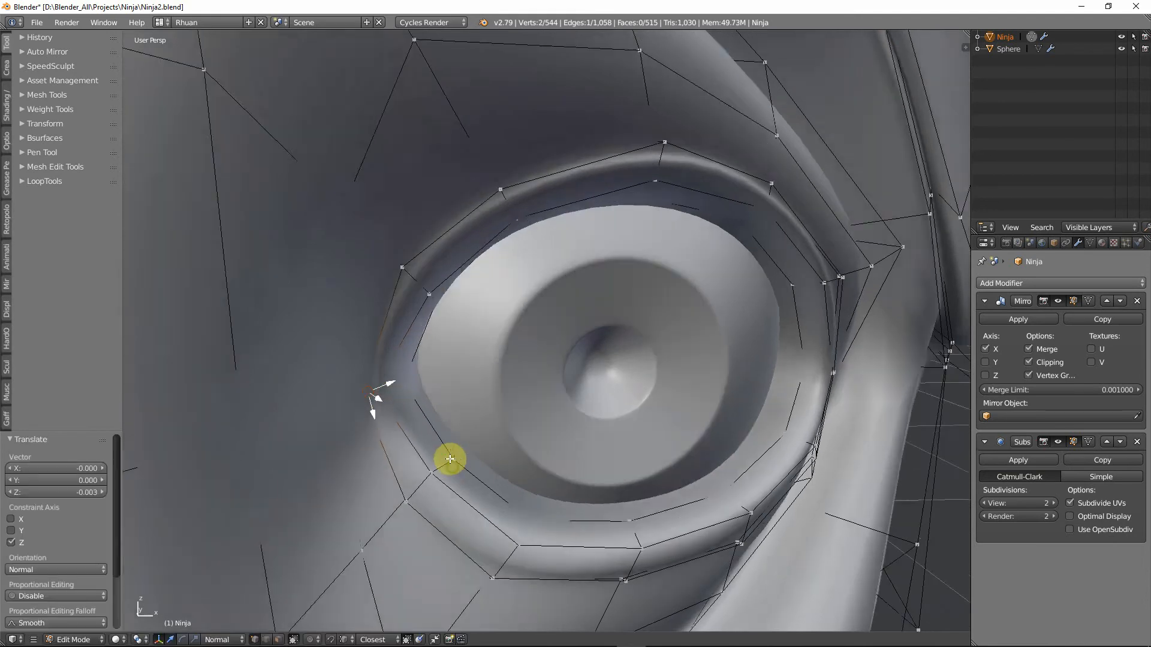
{"action": "scroll", "coordinate": [402, 465], "scroll_direction": "up", "scroll_amount": 2}
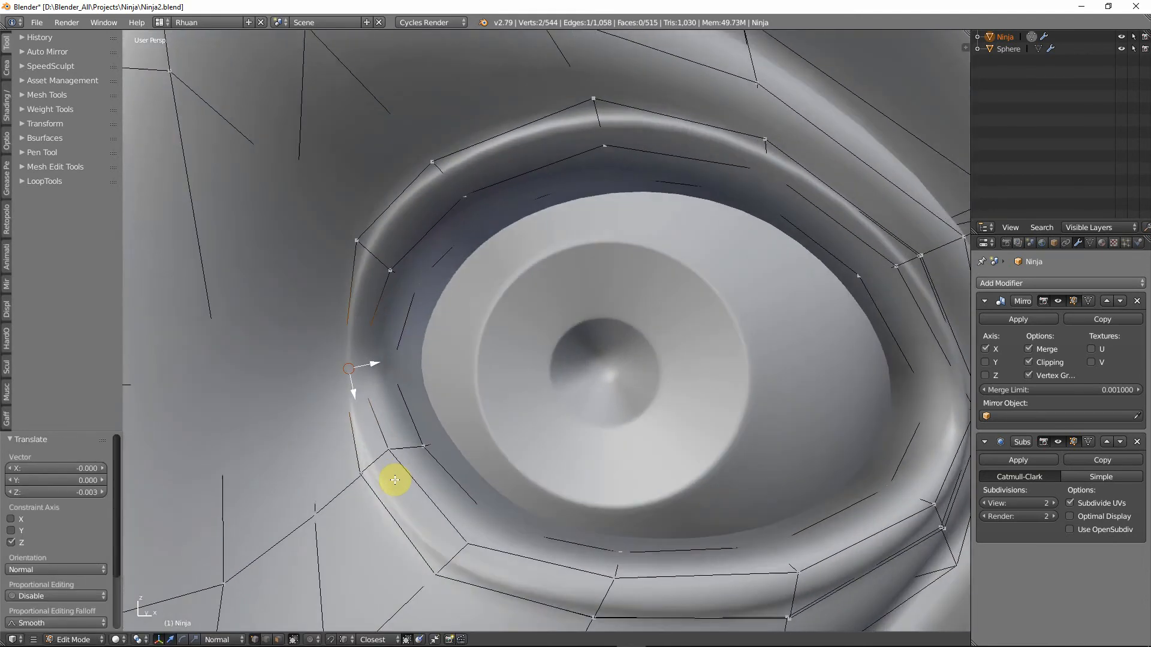
{"action": "key", "text": "ctrl+Tab"}
{"action": "left_click", "coordinate": [375, 500]}
{"action": "middle_click_drag", "start_coordinate": [375, 500], "coordinate": [391, 442]}
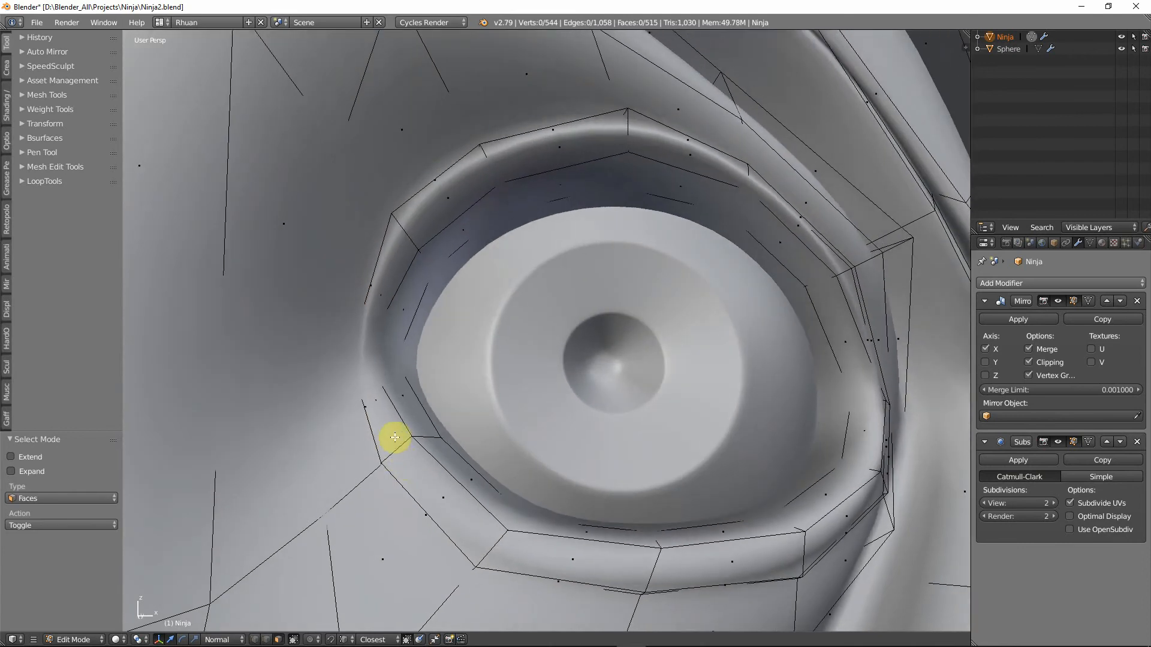
{"action": "right_click", "coordinate": [446, 499]}
{"action": "middle_click_drag", "start_coordinate": [398, 550], "coordinate": [357, 498]}
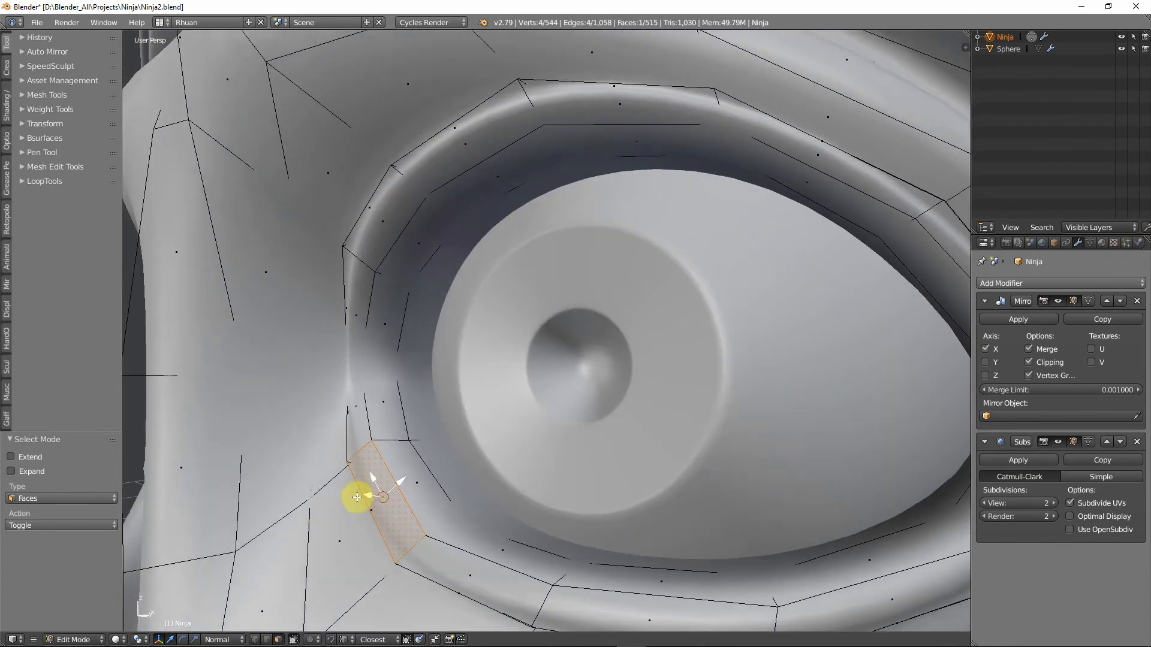
{"action": "key", "text": "e"}
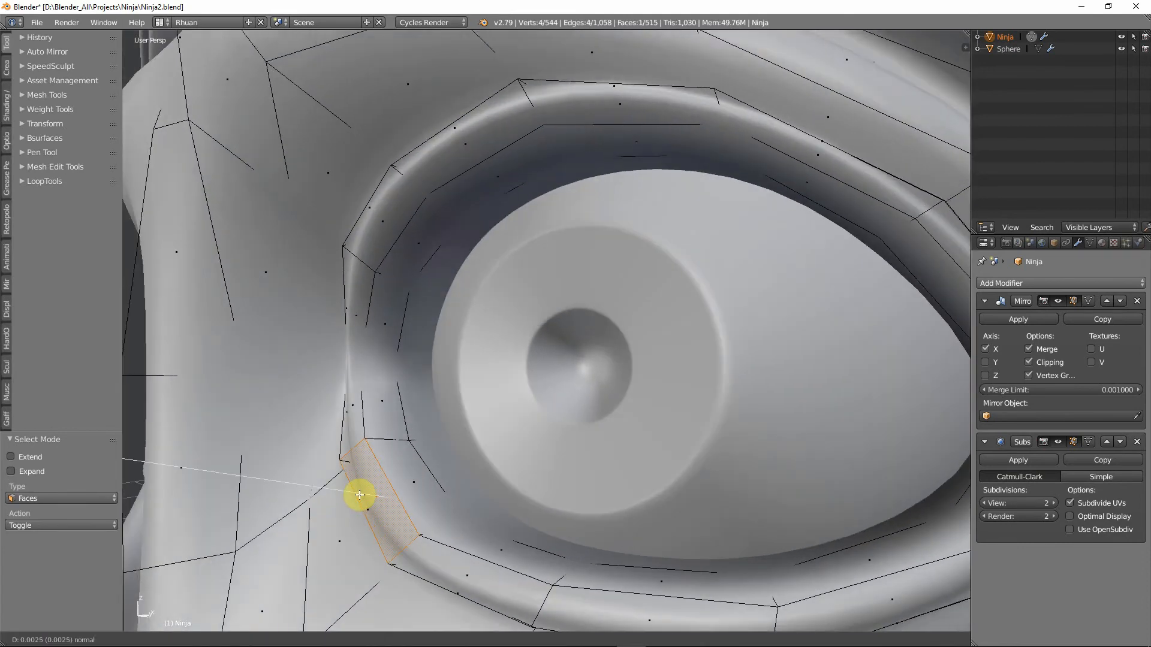
{"action": "left_click", "coordinate": [361, 491]}
In vertex selection mode, nudge the rim vertex at the eye's outer corner slightly along its normal.
{"action": "middle_click_drag", "start_coordinate": [476, 519], "coordinate": [822, 453]}
{"action": "key", "text": "ctrl+Tab"}
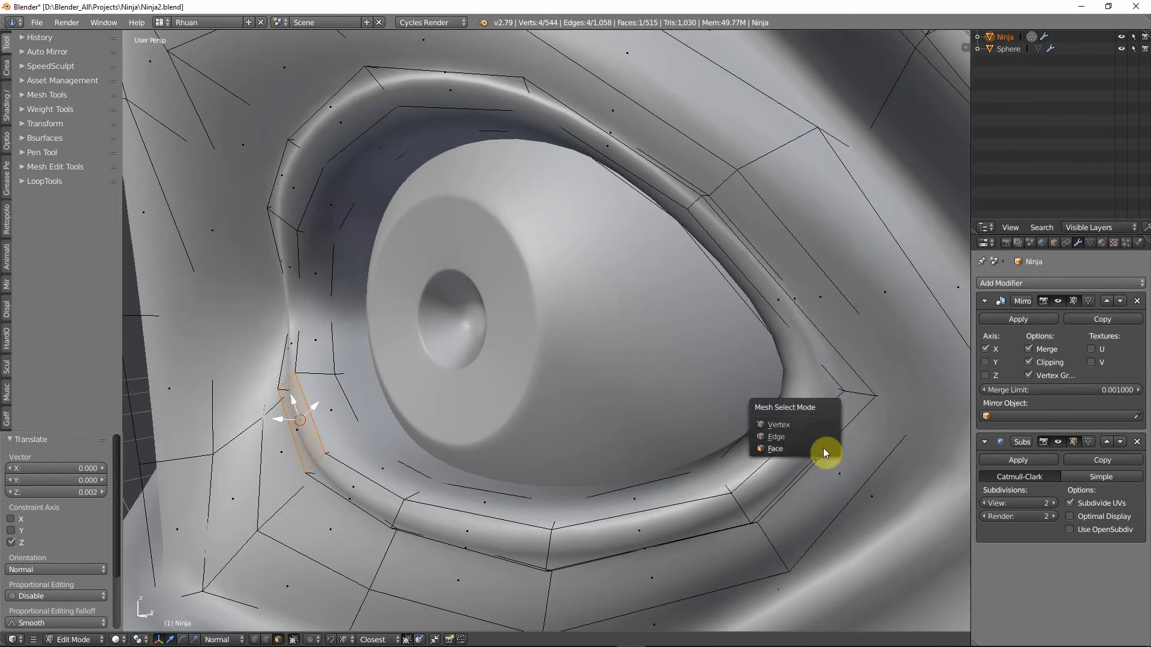
{"action": "left_click", "coordinate": [800, 423]}
{"action": "right_click", "coordinate": [843, 392]}
{"action": "key", "text": "z"}
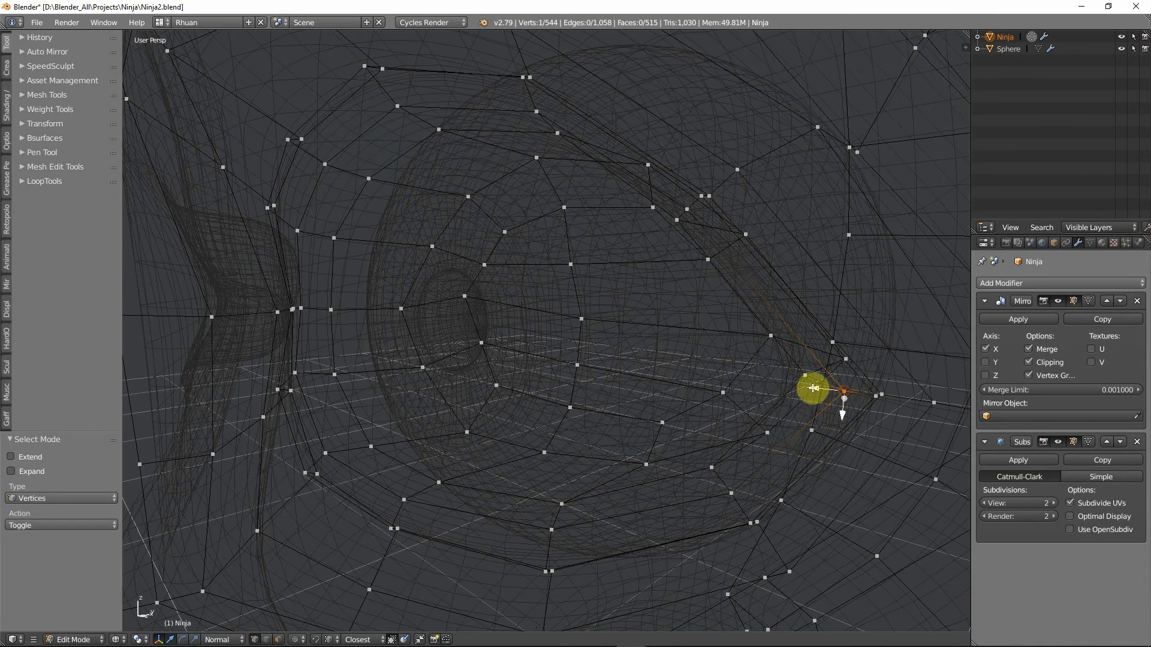
{"action": "scroll", "coordinate": [815, 398], "scroll_direction": "up", "scroll_amount": 3}
{"action": "key", "text": "z"}
{"action": "scroll", "coordinate": [822, 416], "scroll_direction": "up", "scroll_amount": 3}
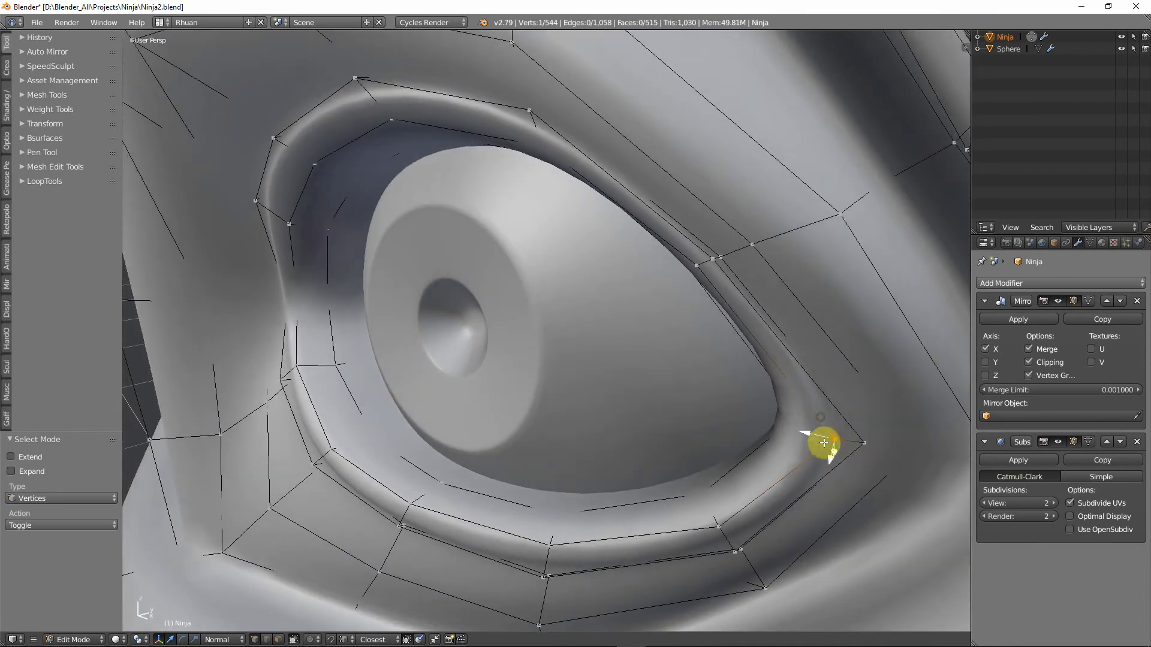
{"action": "mouse_move", "coordinate": [834, 456]}
{"action": "left_mouse_down"}
{"action": "mouse_move", "coordinate": [845, 437]}
{"action": "mouse_move", "coordinate": [847, 450]}
{"action": "left_mouse_up"}
Preview the eyelid in Object Mode and, back in Edit Mode, slide the upper outer support-loop vertex by a factor of 0.358.
{"action": "middle_click_drag", "start_coordinate": [791, 429], "coordinate": [845, 406]}
{"action": "middle_click_drag", "start_coordinate": [824, 366], "coordinate": [646, 340], "text": "shift"}
{"action": "key", "text": "Tab"}
{"action": "scroll", "coordinate": [791, 375], "scroll_direction": "down", "scroll_amount": 2}
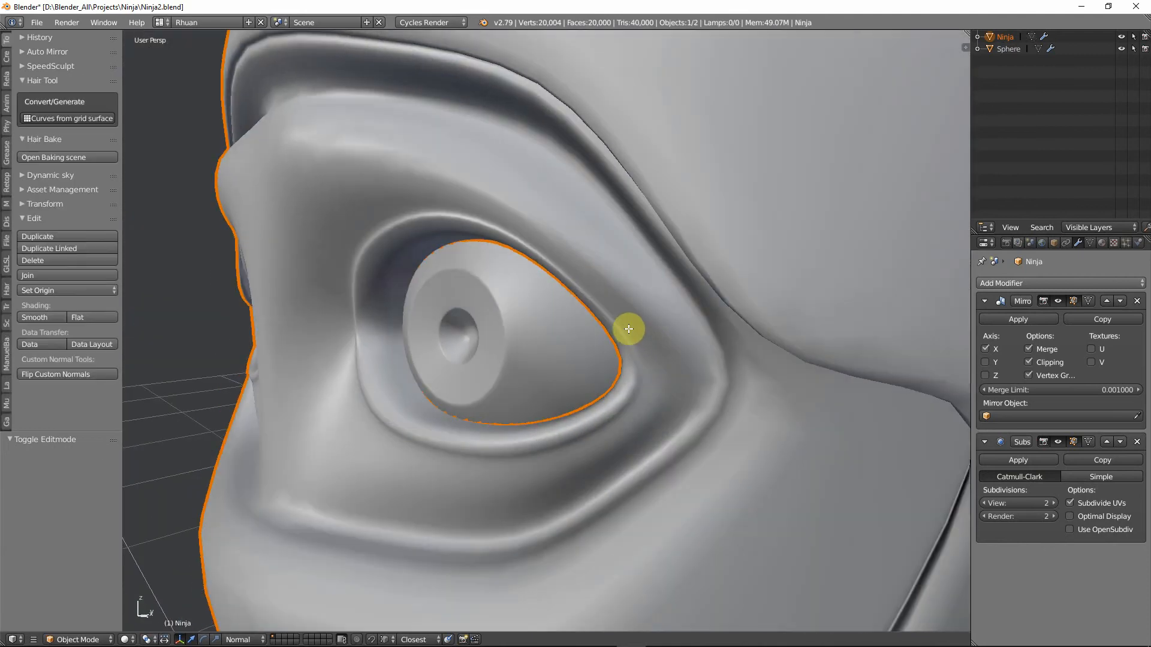
{"action": "key", "text": "Tab"}
{"action": "scroll", "coordinate": [624, 329], "scroll_direction": "up", "scroll_amount": 4}
{"action": "middle_click_drag", "start_coordinate": [629, 381], "coordinate": [614, 358]}
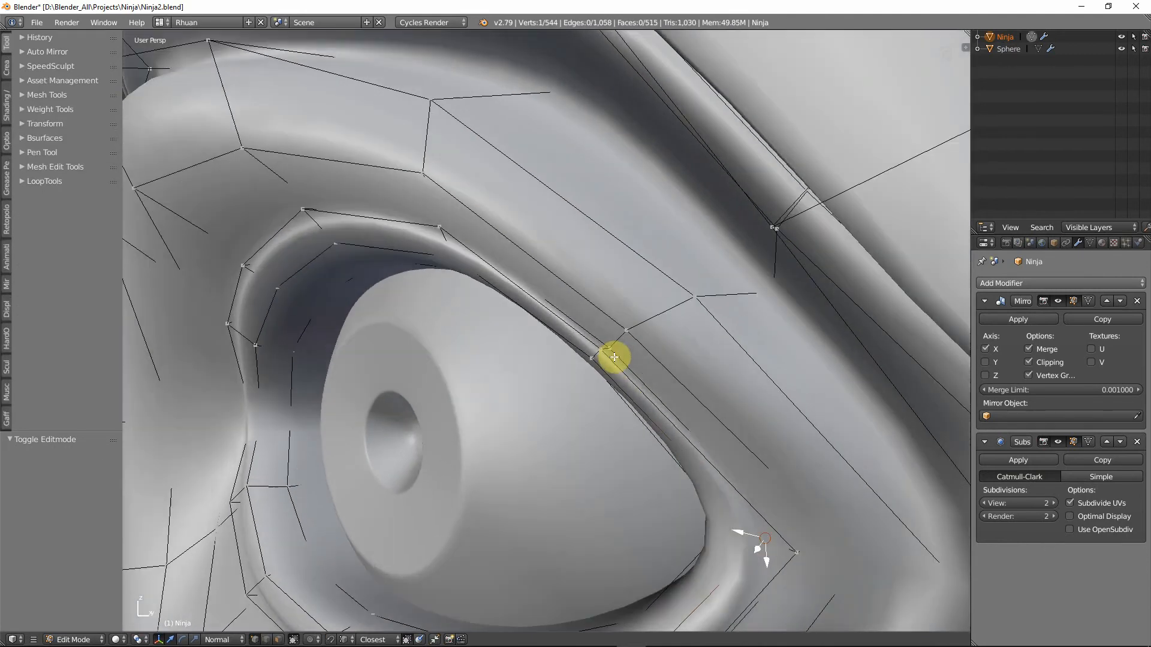
{"action": "key", "text": "shift+v"}
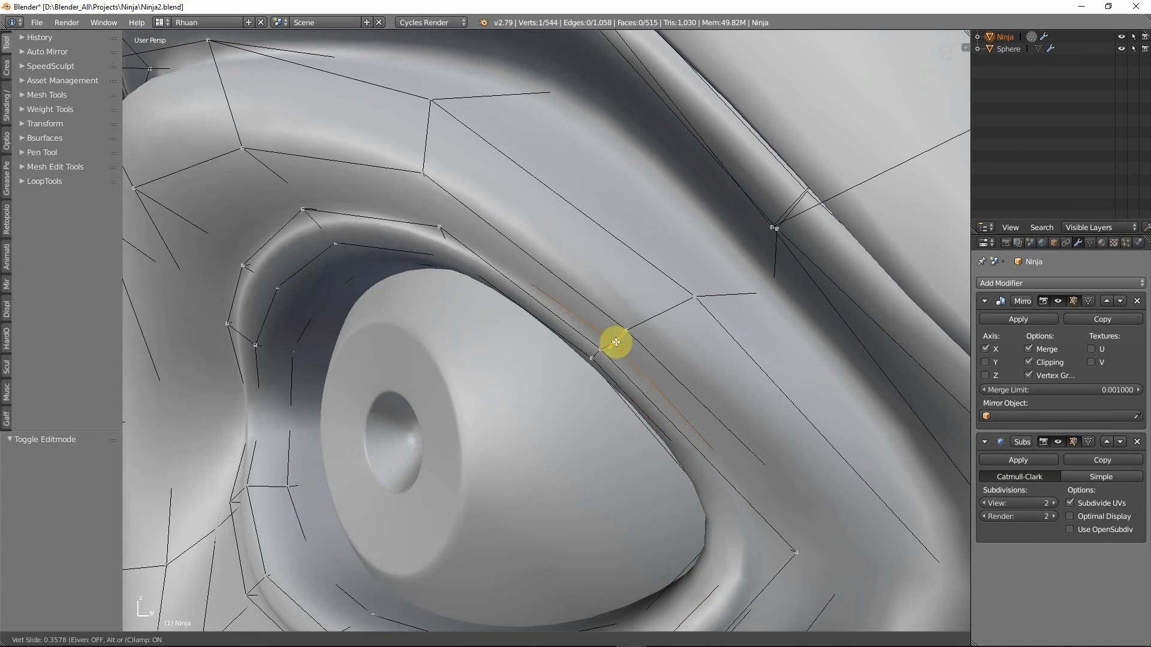
{"action": "left_click", "coordinate": [617, 343]}
Slide the next two support-loop vertices above the upper eyelid away from the rim by factors of 0.599 and 0.286.
{"action": "middle_click_drag", "start_coordinate": [447, 223], "coordinate": [464, 272]}
{"action": "key", "text": "z"}
{"action": "right_click", "coordinate": [478, 293]}
{"action": "middle_click_drag", "start_coordinate": [505, 313], "coordinate": [543, 280]}
{"action": "key", "text": "z"}
{"action": "key", "text": "shift+v"}
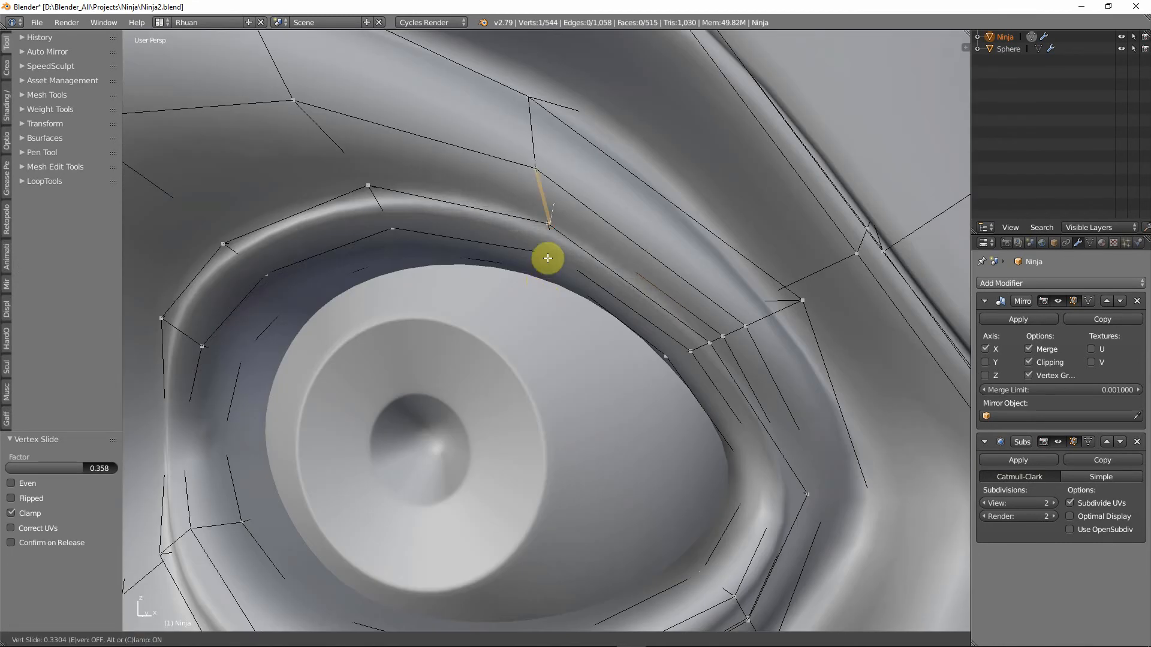
{"action": "left_click", "coordinate": [551, 243]}
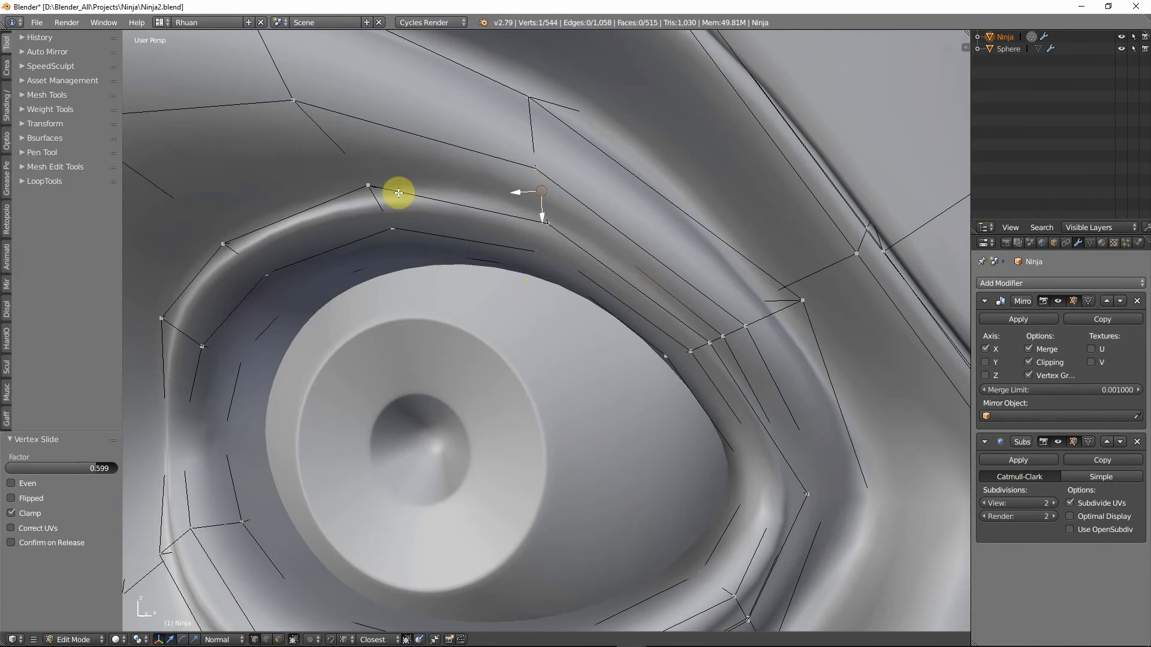
{"action": "key", "text": "z"}
{"action": "key", "text": "z"}
{"action": "key", "text": "shift+v"}
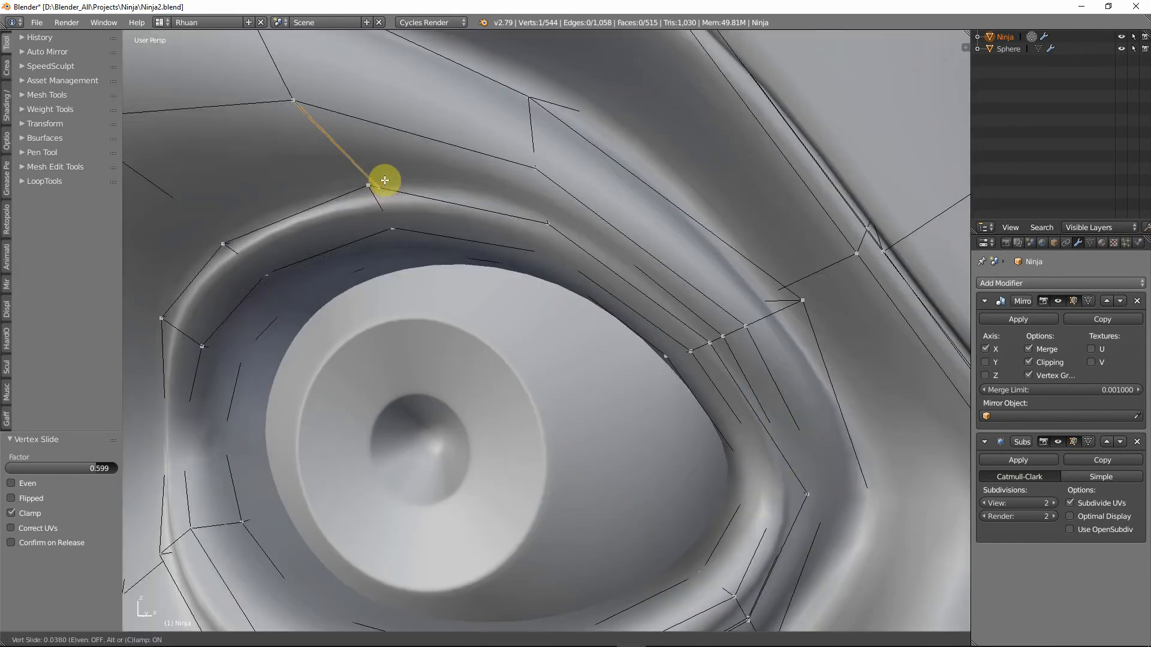
{"action": "left_click", "coordinate": [373, 156]}
Slide the support-loop vertex above the upper inner eyelid along its edge towards the brow.
{"action": "middle_click_drag", "start_coordinate": [327, 251], "coordinate": [514, 270], "text": "shift"}
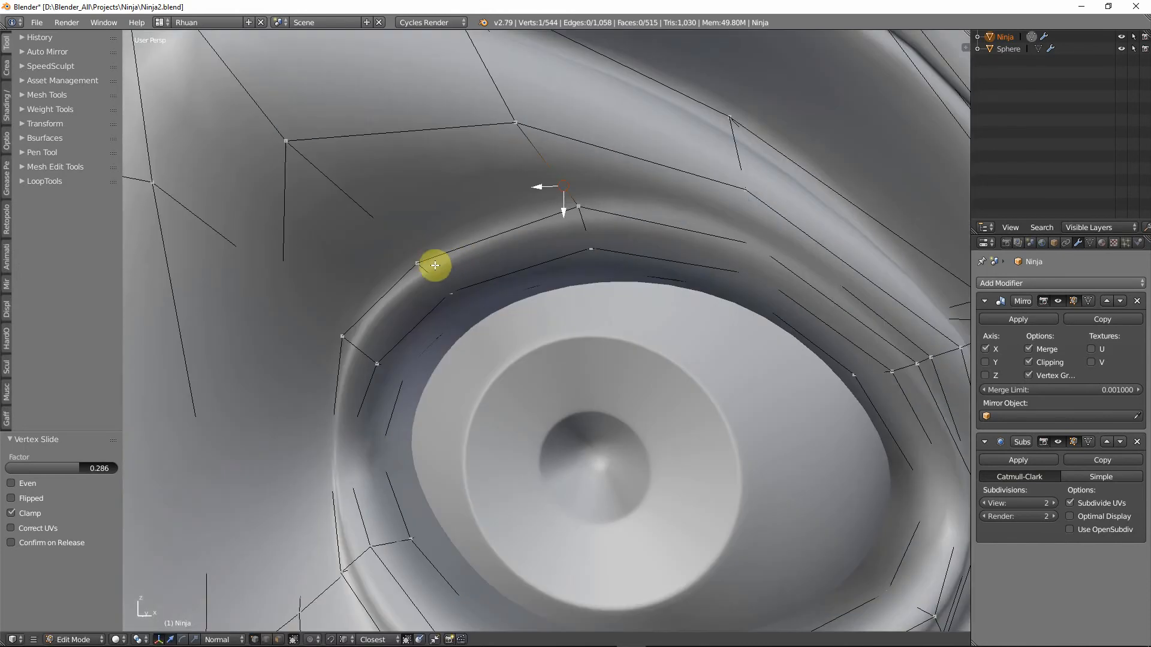
{"action": "key", "text": "z"}
{"action": "key", "text": "z"}
{"action": "key", "text": "shift+v"}
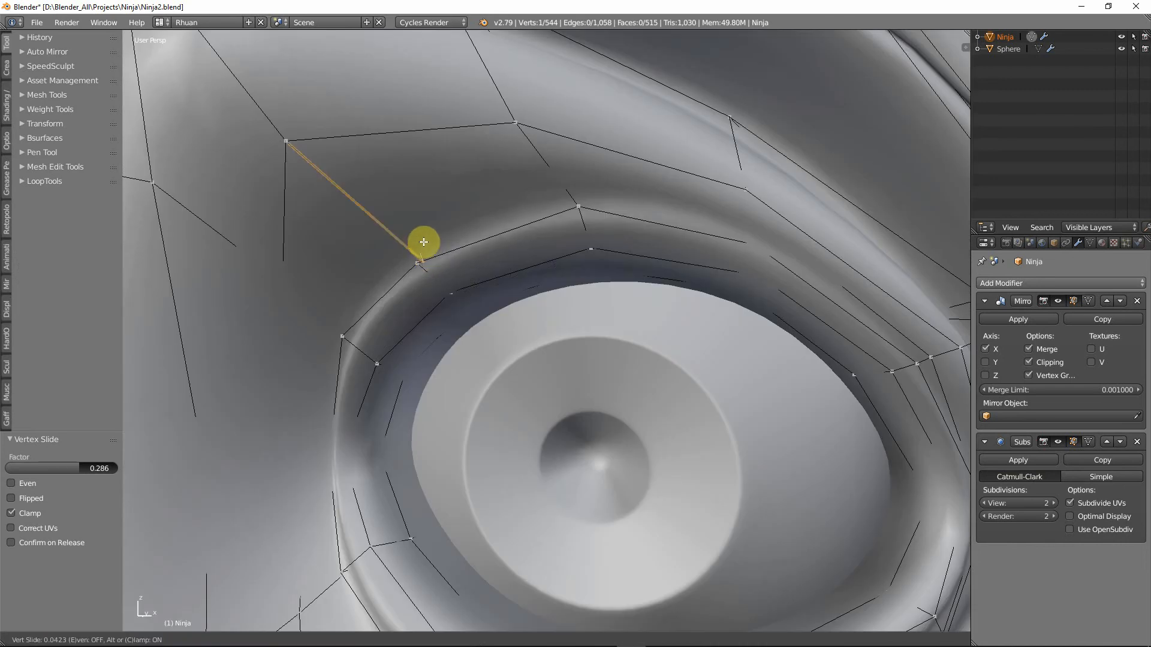
Slide the two upper inner eyelid rim vertices away from the eyeball, by factors of about 0.135 and 0.146.
{"action": "left_click", "coordinate": [419, 230]}
{"action": "key", "text": "z"}
{"action": "right_click", "coordinate": [358, 329]}
{"action": "key", "text": "z"}
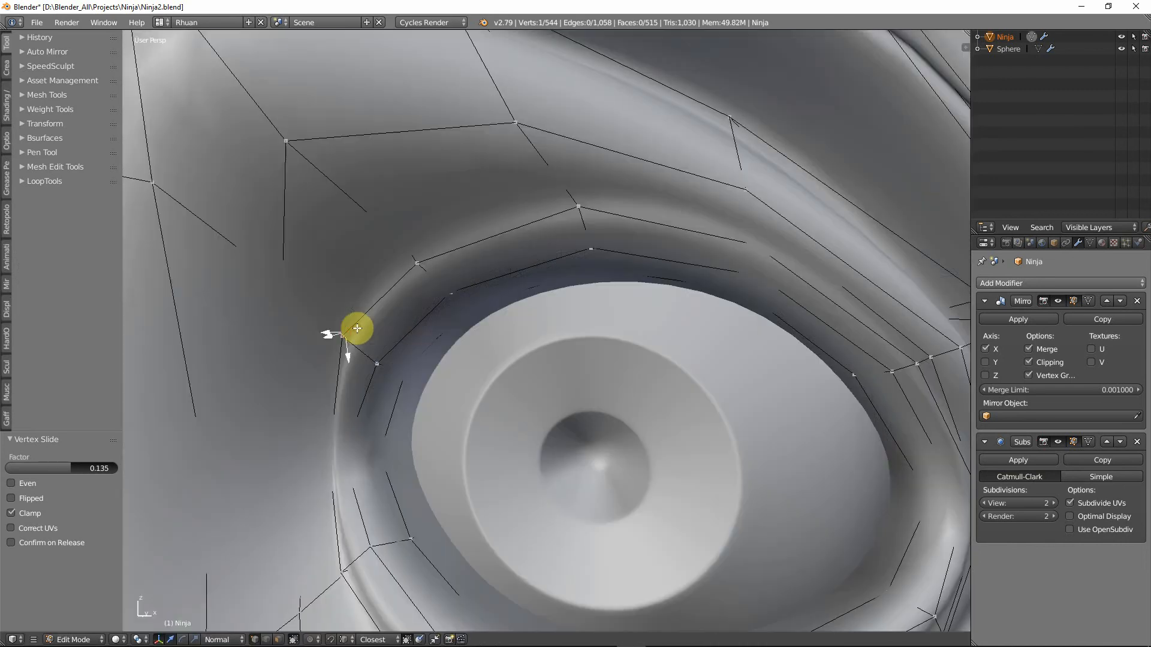
{"action": "key", "text": "shift+v"}
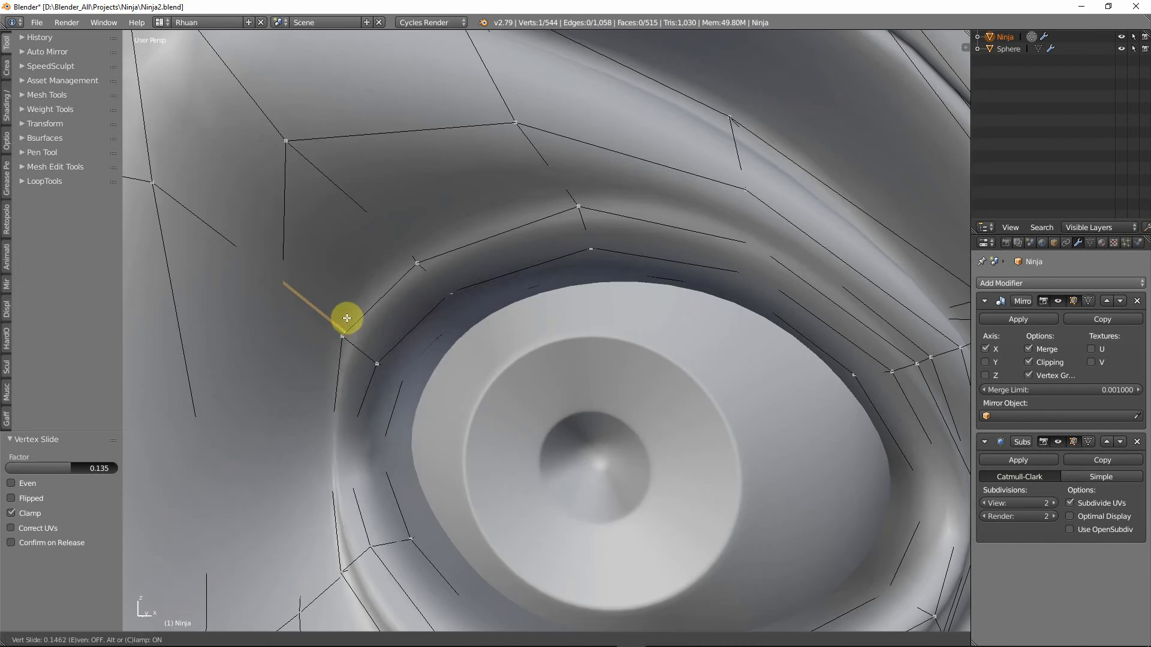
{"action": "left_click", "coordinate": [347, 318]}
Slide two lower eyelid rim vertices down toward the cheek, by factors of about 0.2 and 0.254.
{"action": "scroll", "coordinate": [419, 390], "scroll_direction": "down", "scroll_amount": 4}
{"action": "key", "text": "Tab"}
{"action": "middle_click_drag", "start_coordinate": [481, 452], "coordinate": [435, 381], "text": "shift"}
{"action": "scroll", "coordinate": [440, 358], "scroll_direction": "down", "scroll_amount": 3}
{"action": "key", "text": "Tab"}
{"action": "scroll", "coordinate": [435, 381], "scroll_direction": "up", "scroll_amount": 2}
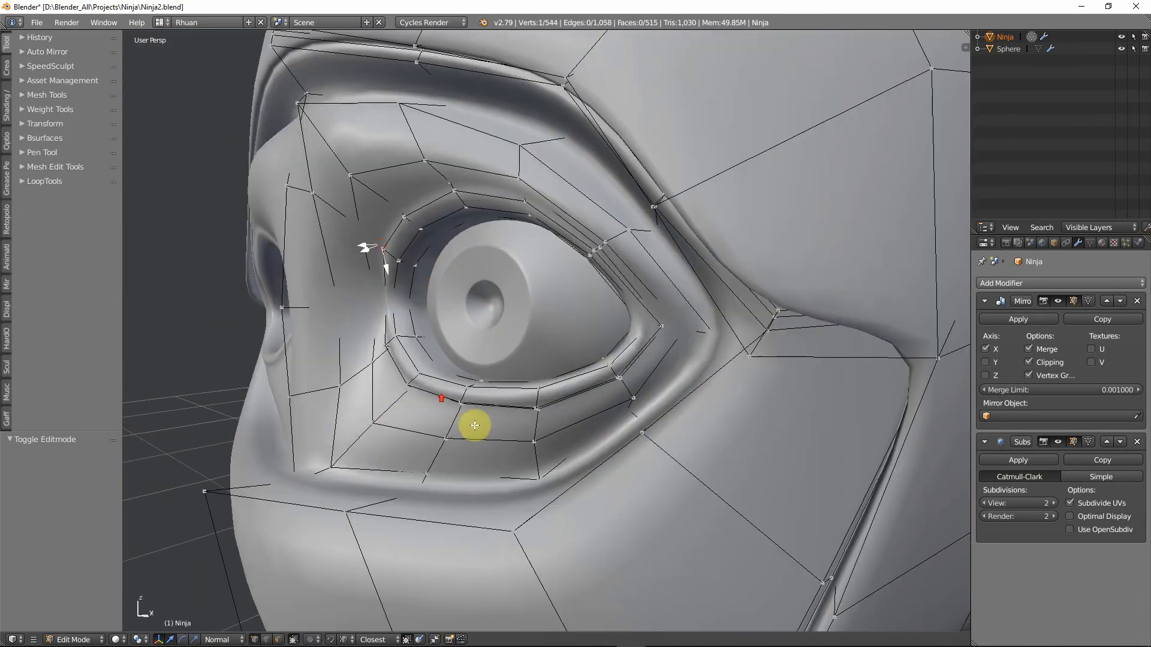
{"action": "right_click", "coordinate": [460, 410]}
{"action": "key", "text": "shift+v"}
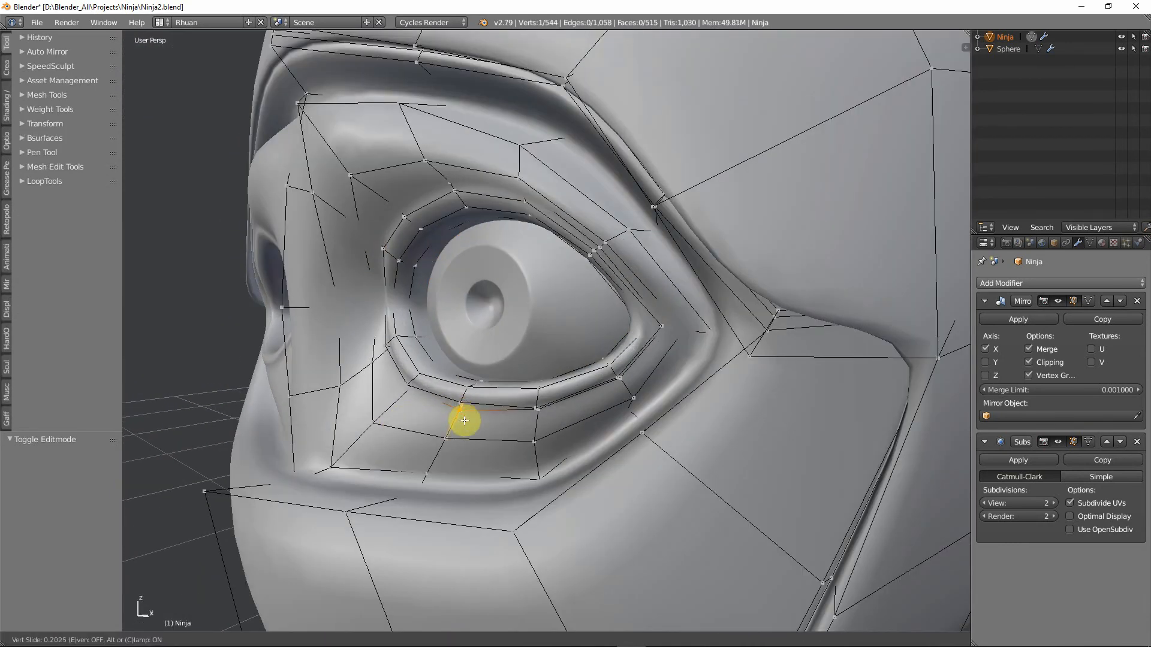
{"action": "left_click", "coordinate": [465, 421]}
{"action": "key", "text": "shift+v"}
{"action": "left_click", "coordinate": [591, 401]}
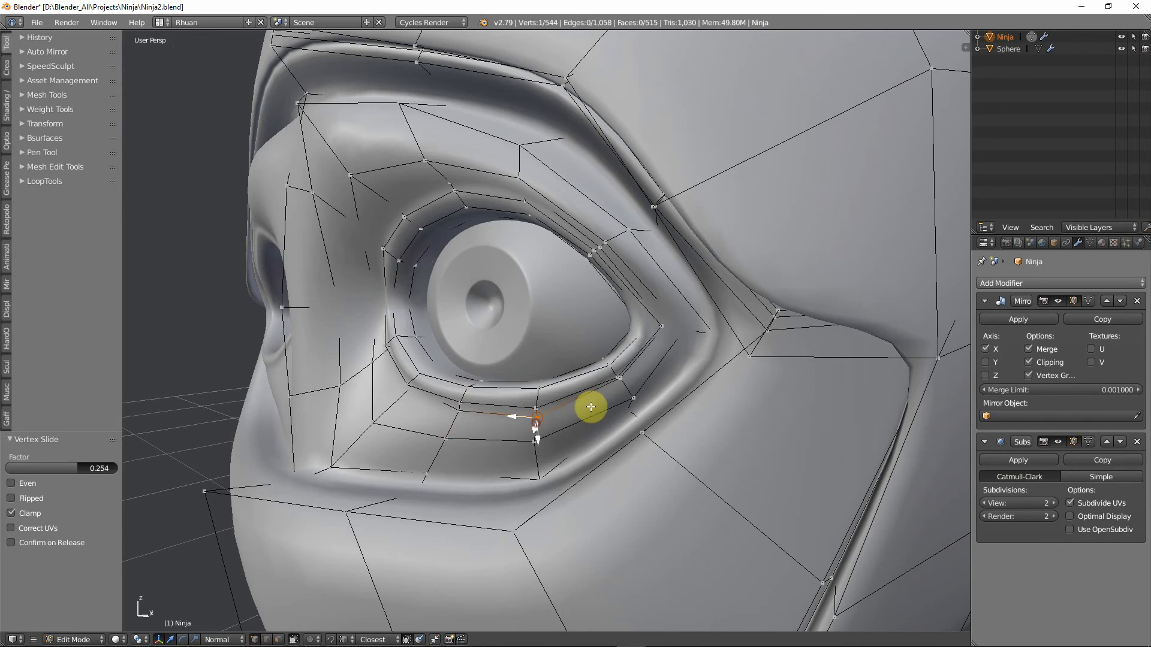
{"action": "right_click", "coordinate": [624, 382]}
{"action": "key", "text": "shift+v"}
{"action": "right_click", "coordinate": [624, 388]}
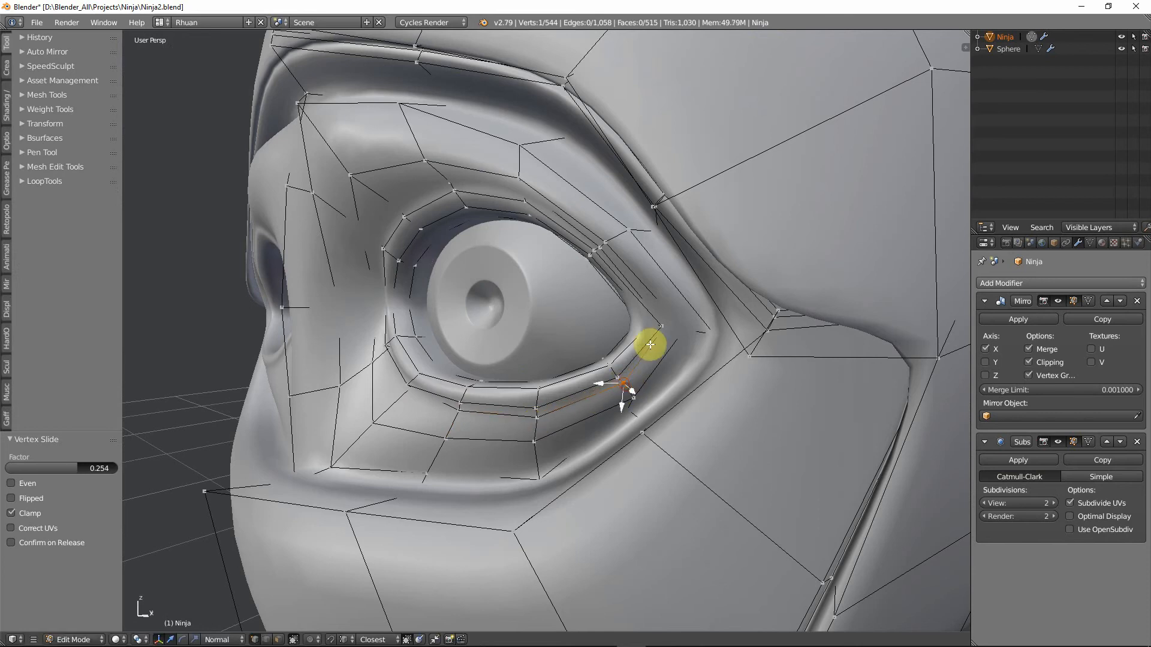
{"action": "right_click", "coordinate": [665, 330]}
{"action": "key", "text": "shift+v"}
{"action": "right_click", "coordinate": [668, 331]}
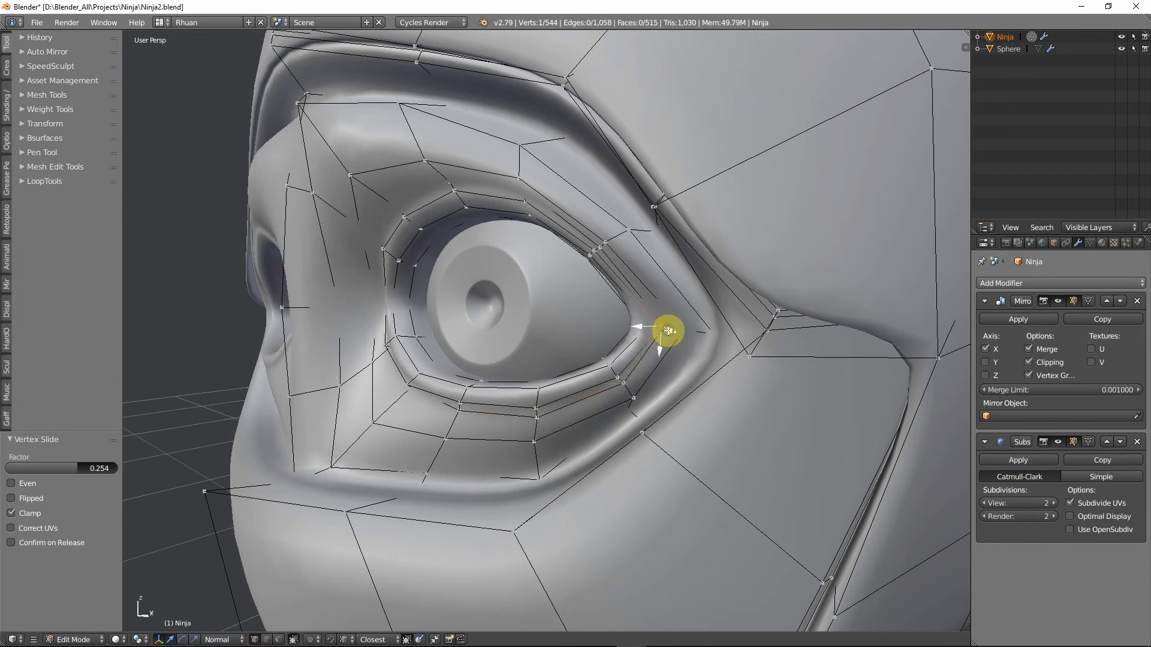
{"action": "left_click", "coordinate": [670, 332]}
Slide the lower inner eyelid rim vertex and a lower-lid vertex toward the cheek, by factors of about 0.26 and 0.176.
{"action": "middle_click_drag", "start_coordinate": [500, 427], "coordinate": [432, 416]}
{"action": "right_click", "coordinate": [427, 396]}
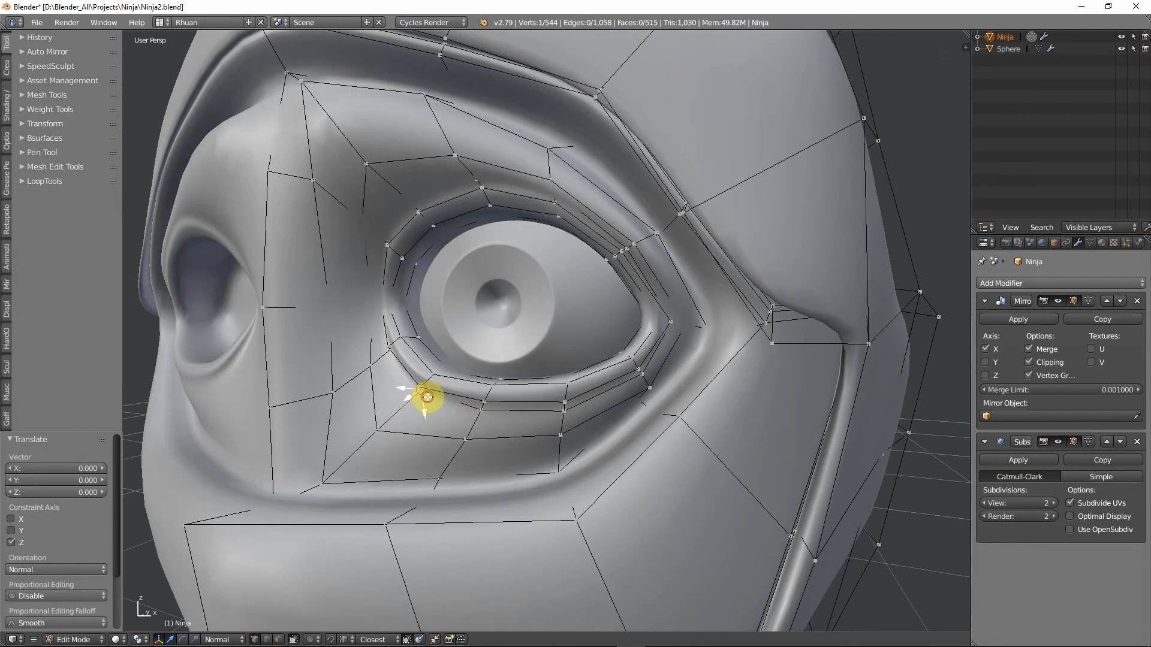
{"action": "key", "text": "shift+v"}
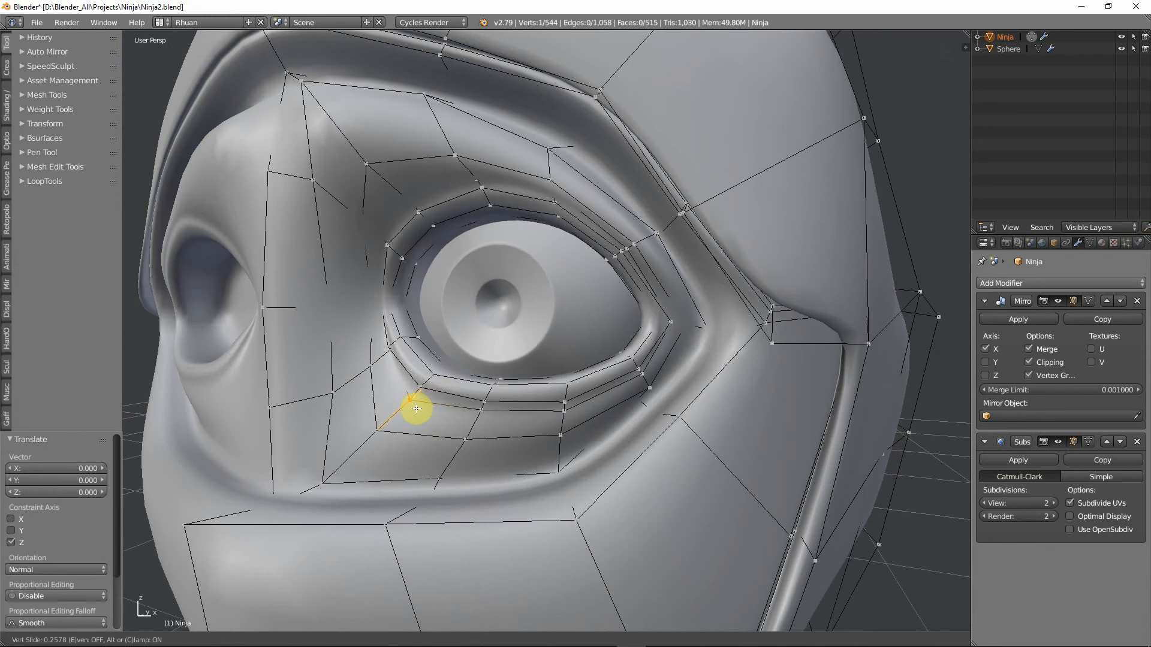
{"action": "left_click", "coordinate": [416, 408]}
{"action": "middle_click_drag", "start_coordinate": [411, 406], "coordinate": [419, 380]}
{"action": "key", "text": "g"}
{"action": "key", "text": "g"}
{"action": "left_click", "coordinate": [497, 420]}
Slide the eyelid rim vertex just below the inner eye corner toward the nose, by a factor of about 0.353.
{"action": "right_click", "coordinate": [415, 365]}
{"action": "key", "text": "g"}
{"action": "key", "text": "g"}
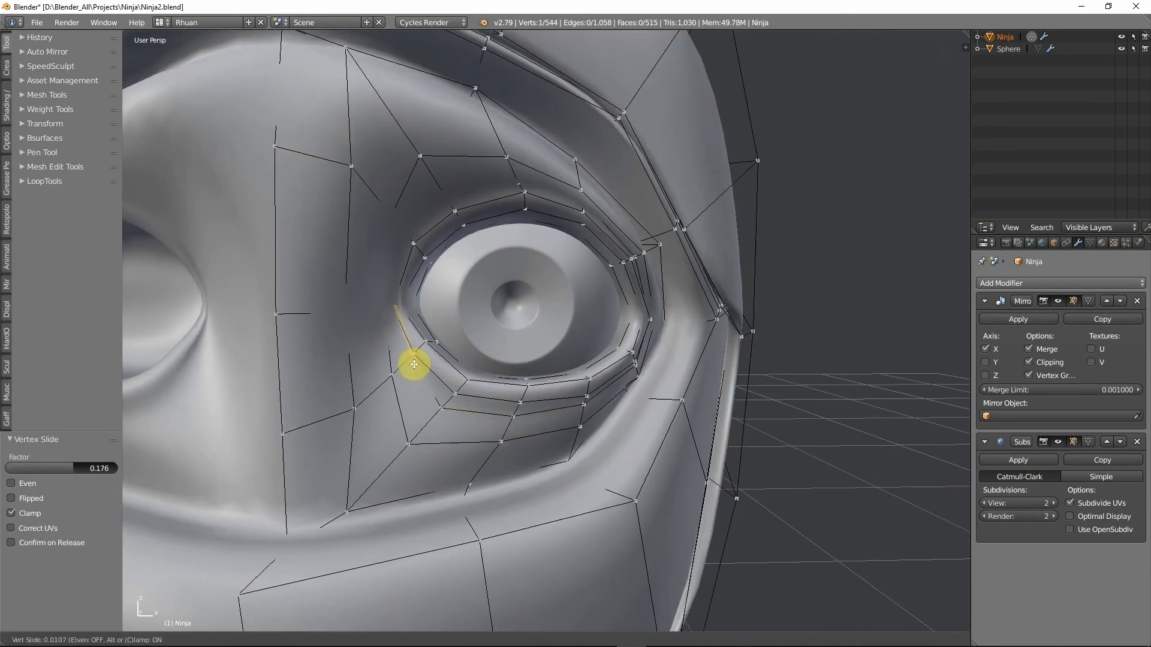
{"action": "left_click", "coordinate": [404, 370]}
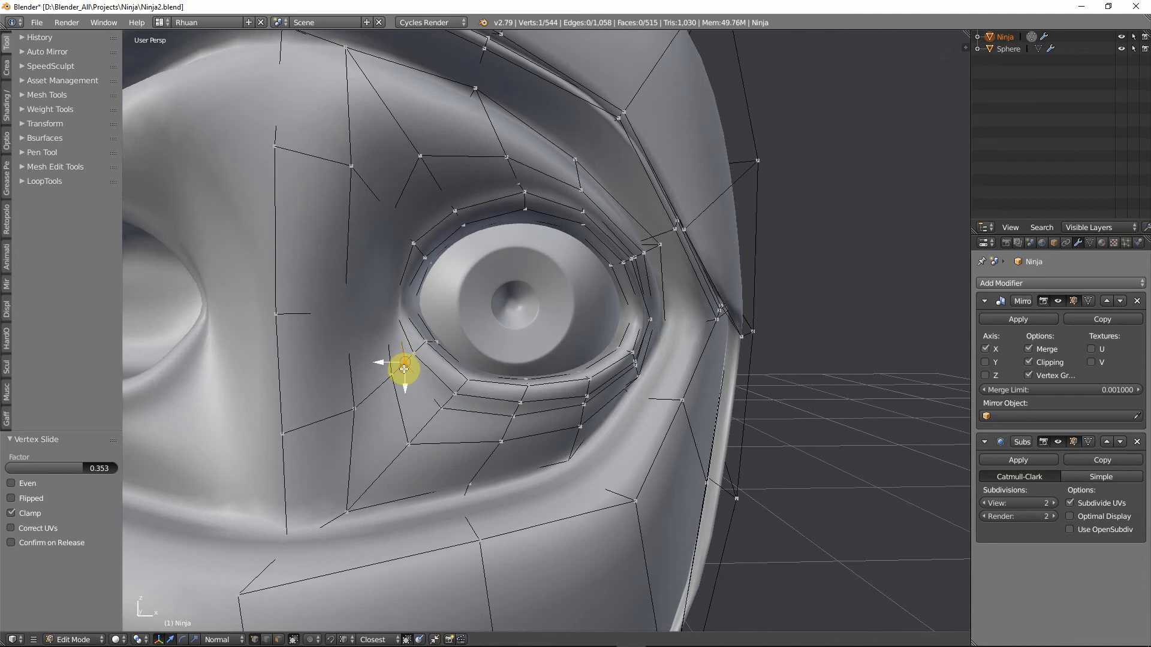
Slide the vertex at the inner eye corner toward the nose by a factor of about 0.631.
{"action": "key", "text": "z"}
{"action": "scroll", "coordinate": [396, 336], "scroll_direction": "up", "scroll_amount": 3}
{"action": "middle_click_drag", "start_coordinate": [386, 319], "coordinate": [488, 359], "text": "shift"}
{"action": "right_click", "coordinate": [488, 343]}
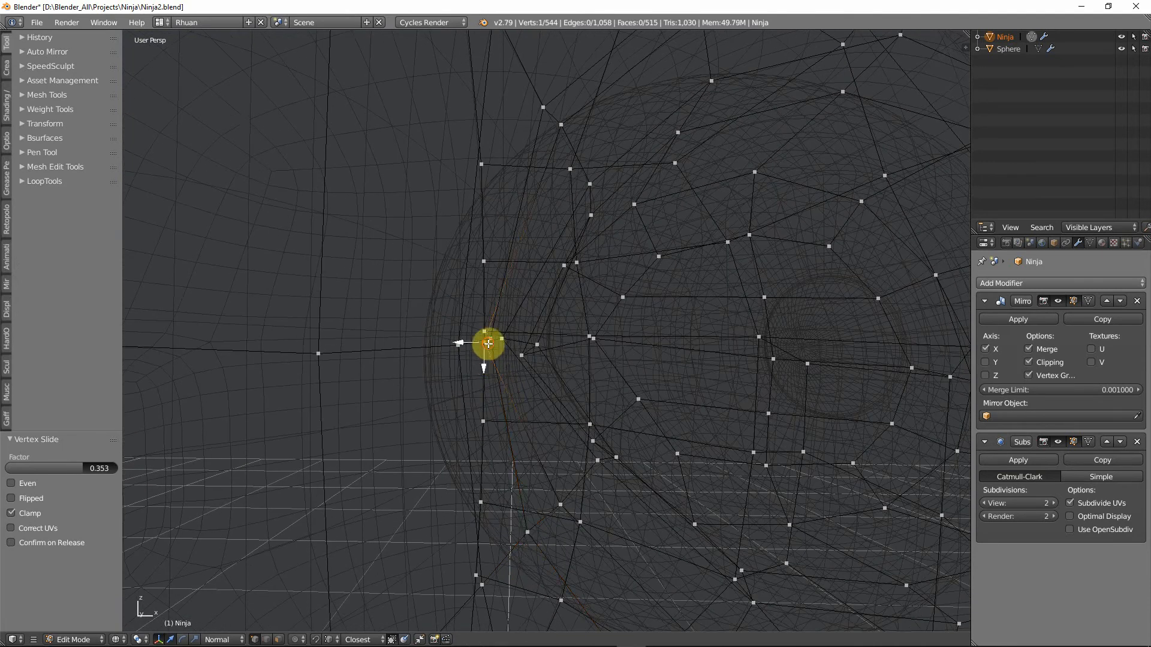
{"action": "key", "text": "z"}
{"action": "key", "text": "shift+v"}
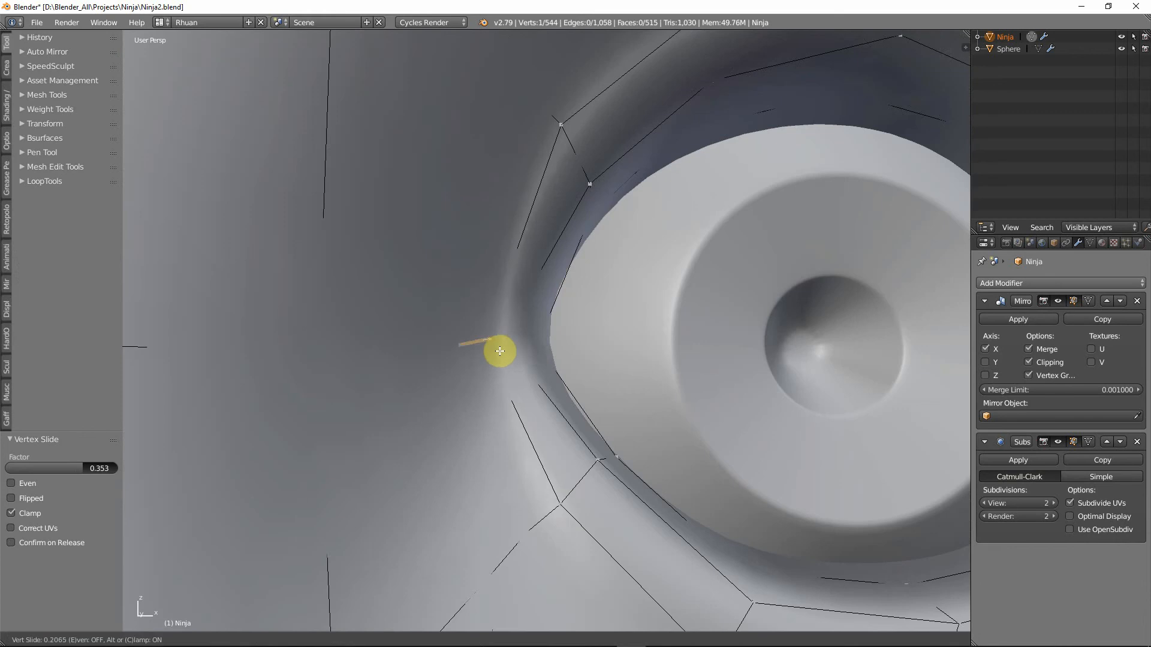
{"action": "left_click", "coordinate": [488, 356]}
{"action": "key", "text": "z"}
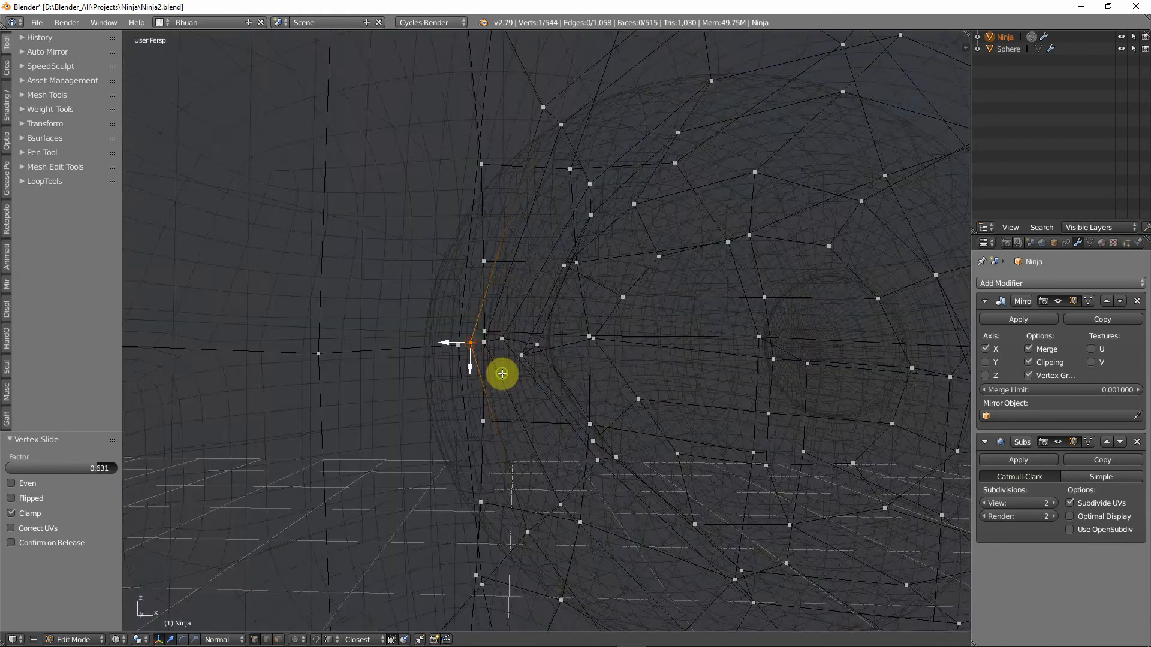
{"action": "middle_click_drag", "start_coordinate": [501, 373], "coordinate": [475, 364]}
{"action": "key", "text": "z"}
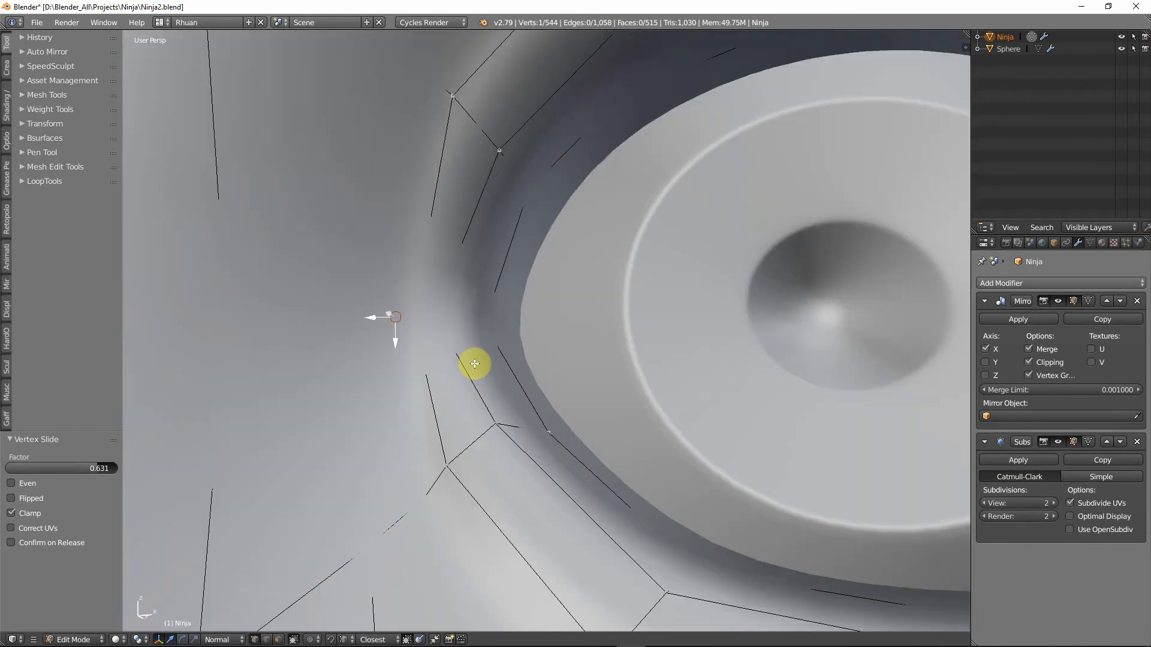
Slide the vertex above the outer eye corner along its edge by a factor of about 0.237.
{"action": "scroll", "coordinate": [473, 369], "scroll_direction": "down", "scroll_amount": 5}
{"action": "key", "text": "Tab"}
{"action": "scroll", "coordinate": [513, 409], "scroll_direction": "down", "scroll_amount": 4}
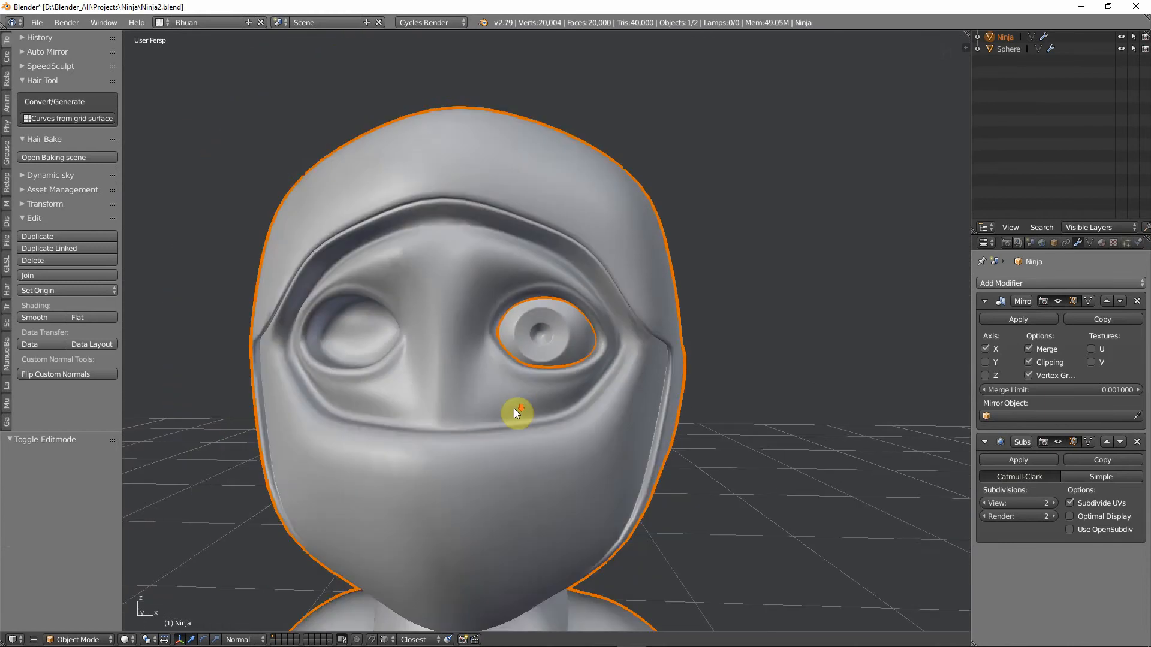
{"action": "middle_click_drag", "start_coordinate": [496, 460], "coordinate": [420, 444]}
{"action": "scroll", "coordinate": [504, 464], "scroll_direction": "up", "scroll_amount": 3}
{"action": "key", "text": "Tab"}
{"action": "scroll", "coordinate": [566, 358], "scroll_direction": "up", "scroll_amount": 1}
{"action": "middle_click_drag", "start_coordinate": [566, 358], "coordinate": [527, 329]}
{"action": "scroll", "coordinate": [550, 322], "scroll_direction": "up", "scroll_amount": 2}
{"action": "scroll", "coordinate": [571, 314], "scroll_direction": "up", "scroll_amount": 1}
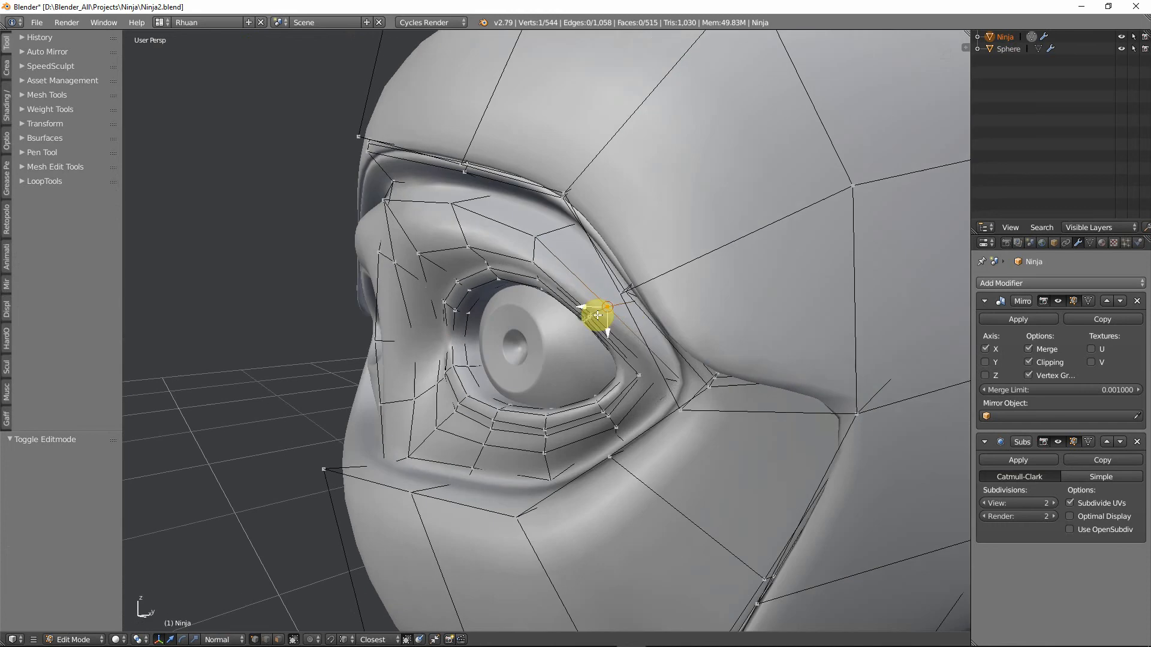
{"action": "key", "text": "shift+v"}
{"action": "left_click", "coordinate": [631, 312]}
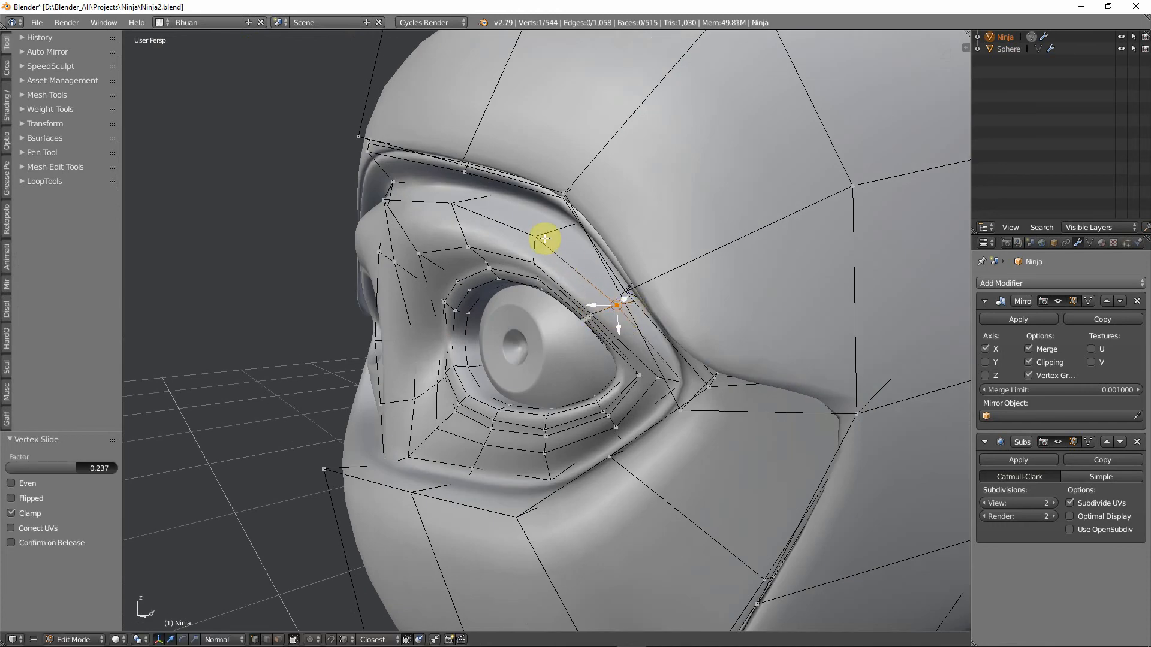
Slide the vertices of the edge loop above the upper eyelid closer to the eye to even out the loop spacing.
{"action": "right_click", "coordinate": [544, 232]}
{"action": "middle_click_drag", "start_coordinate": [518, 254], "coordinate": [560, 257]}
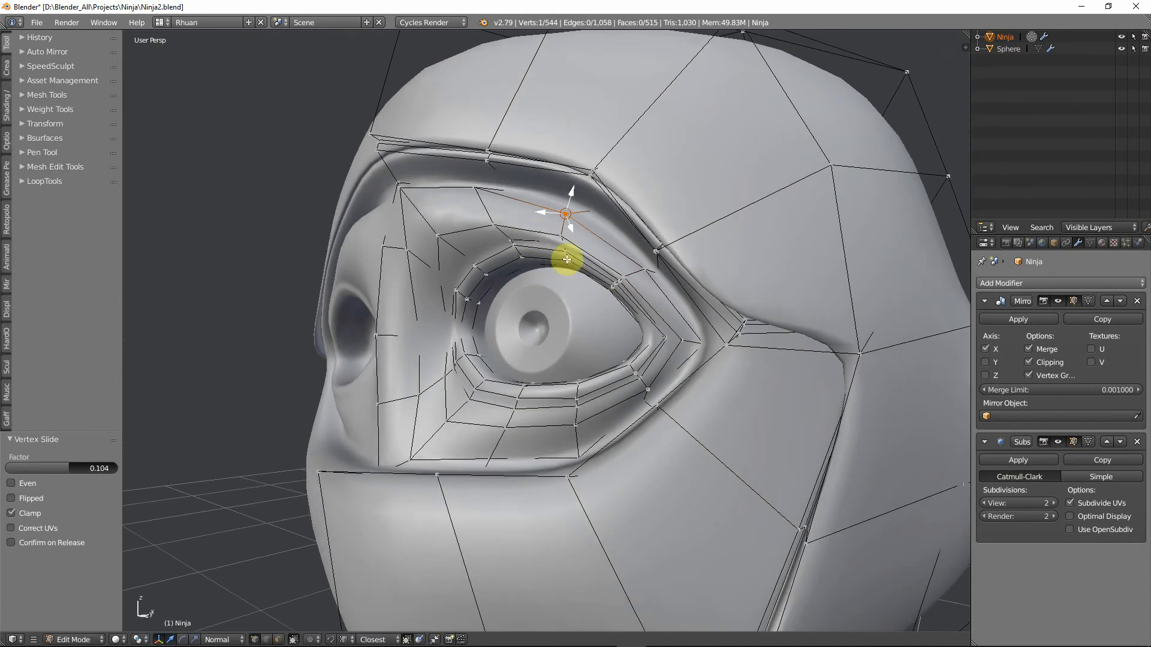
{"action": "key", "text": "shift+v"}
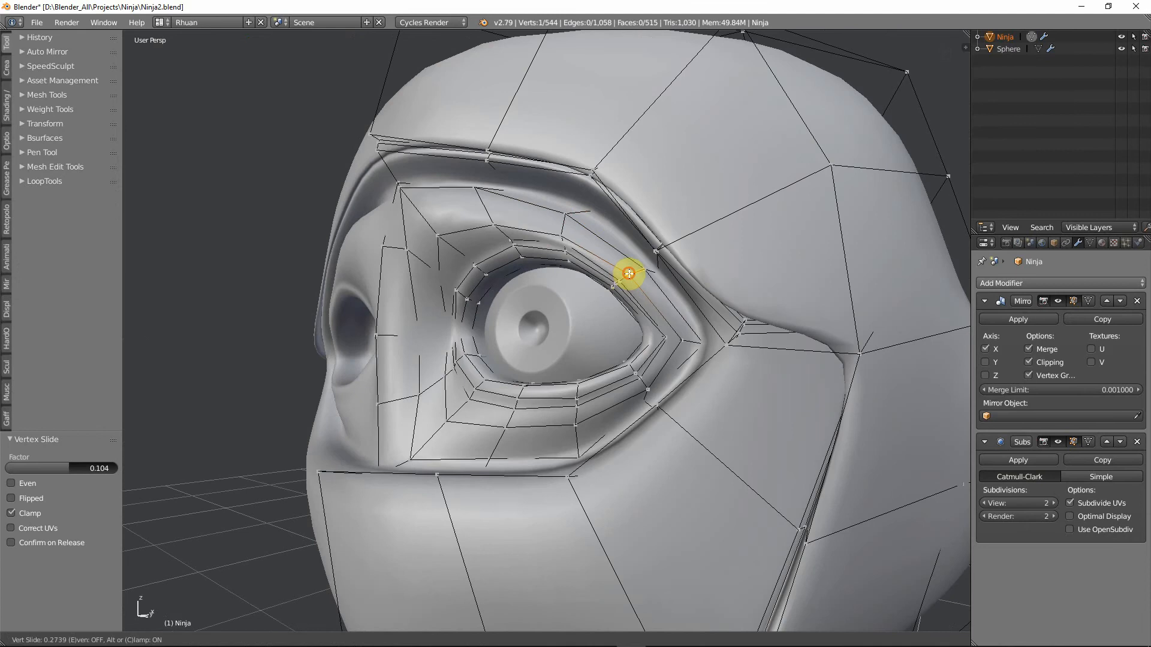
{"action": "left_click", "coordinate": [628, 273]}
{"action": "key", "text": "shift+v"}
{"action": "left_click", "coordinate": [564, 230]}
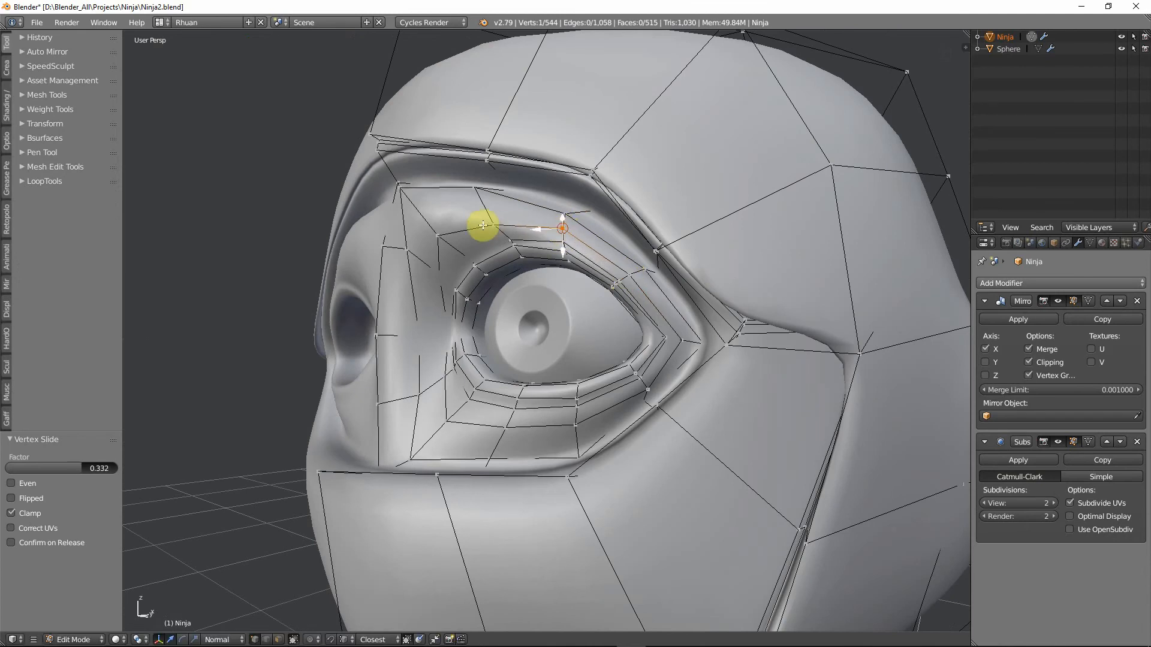
{"action": "key", "text": "shift+v"}
{"action": "left_click", "coordinate": [450, 233]}
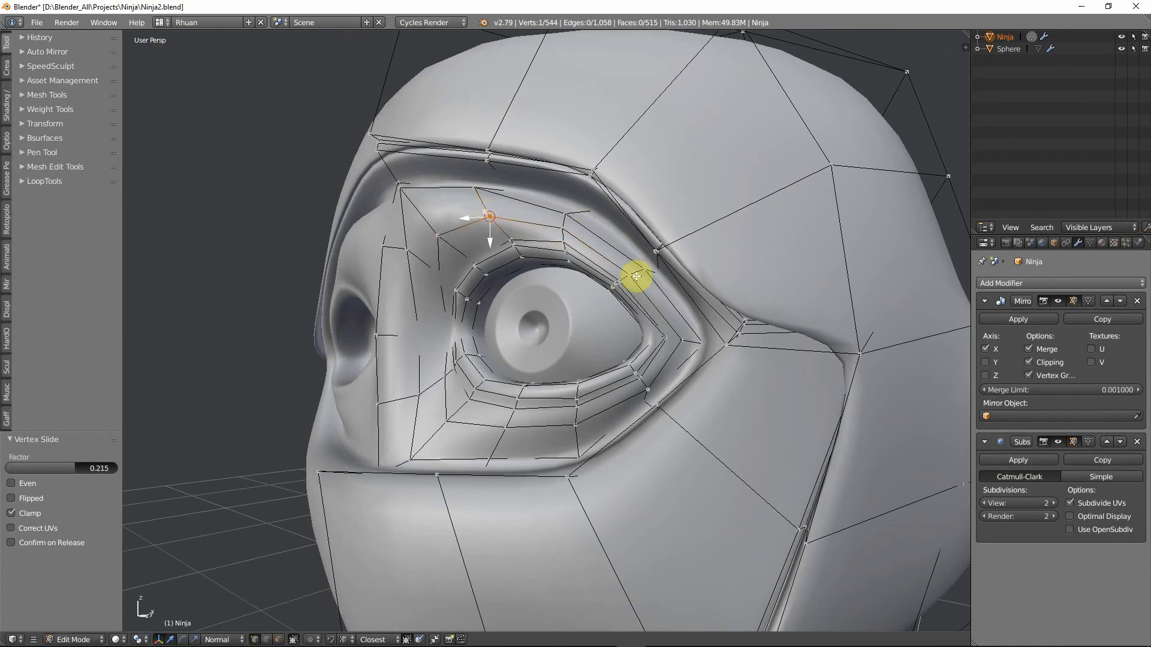
{"action": "middle_click_drag", "start_coordinate": [637, 276], "coordinate": [660, 290]}
{"action": "key", "text": "Tab"}
{"action": "key", "text": "Tab"}
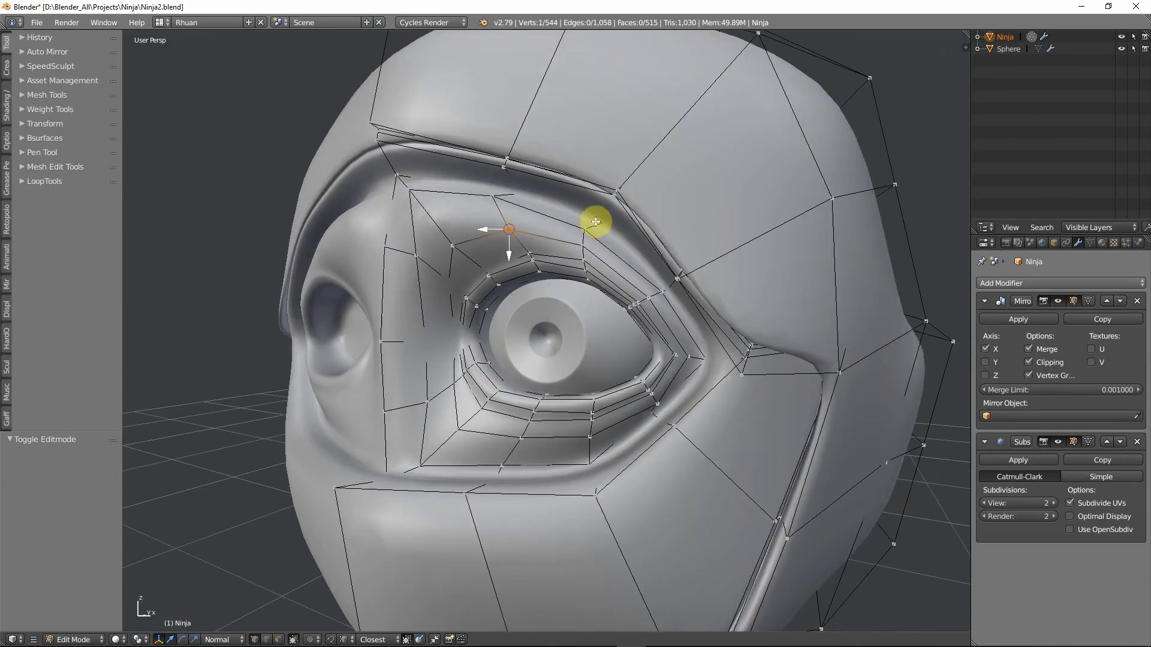
{"action": "key", "text": "ctrl+r"}
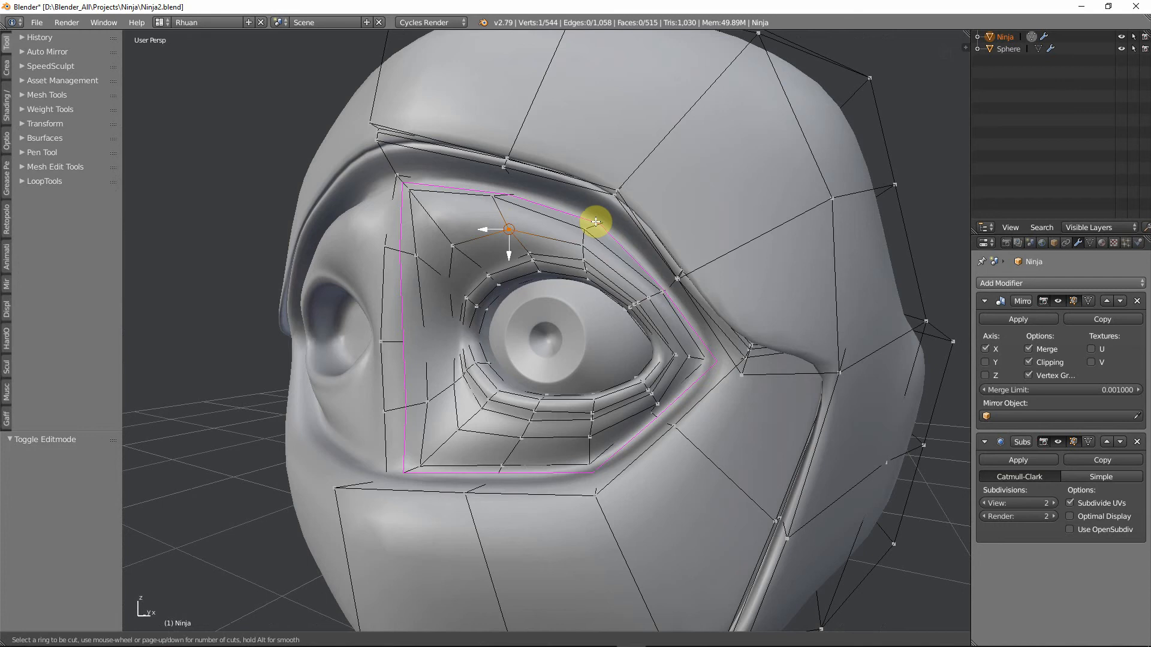
{"action": "right_click", "coordinate": [596, 221]}
{"action": "scroll", "coordinate": [599, 226], "scroll_direction": "down", "scroll_amount": 3}
{"action": "key", "text": "Tab"}
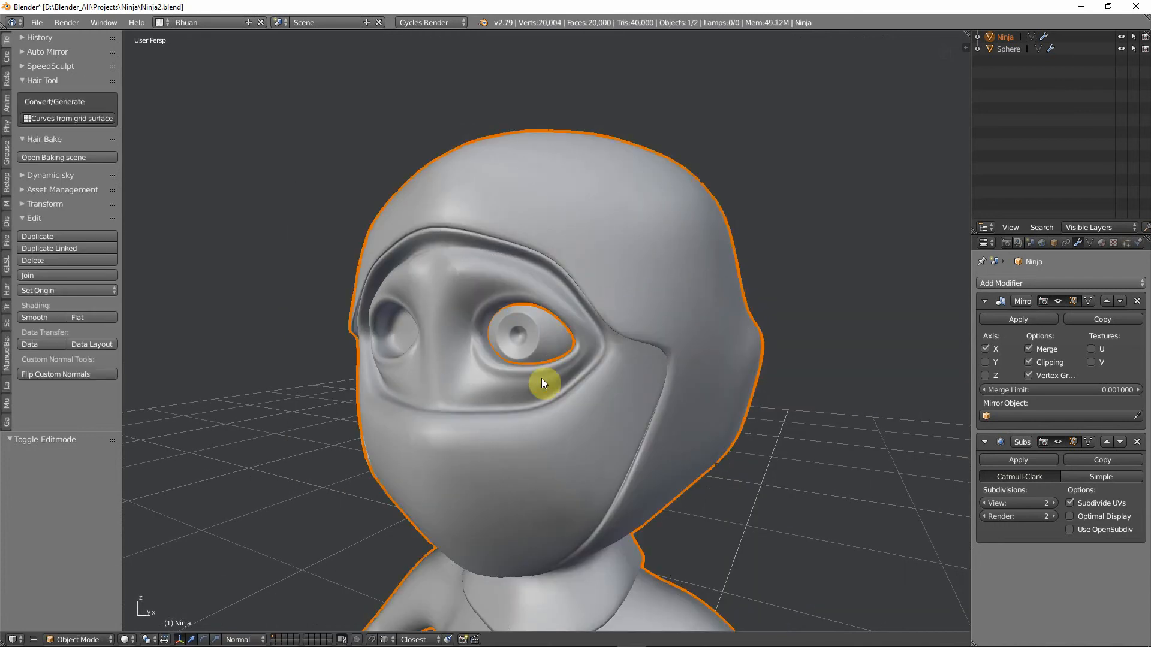
Move the centre vertex on the mask's upper edge below the nose 0.020 along the global Y axis.
{"action": "middle_click_drag", "start_coordinate": [551, 378], "coordinate": [470, 393]}
{"action": "key", "text": "Tab"}
{"action": "scroll", "coordinate": [468, 427], "scroll_direction": "up", "scroll_amount": 1}
{"action": "scroll", "coordinate": [494, 412], "scroll_direction": "up", "scroll_amount": 2}
{"action": "right_click", "coordinate": [479, 399]}
{"action": "key", "text": "g"}
{"action": "key", "text": "y"}
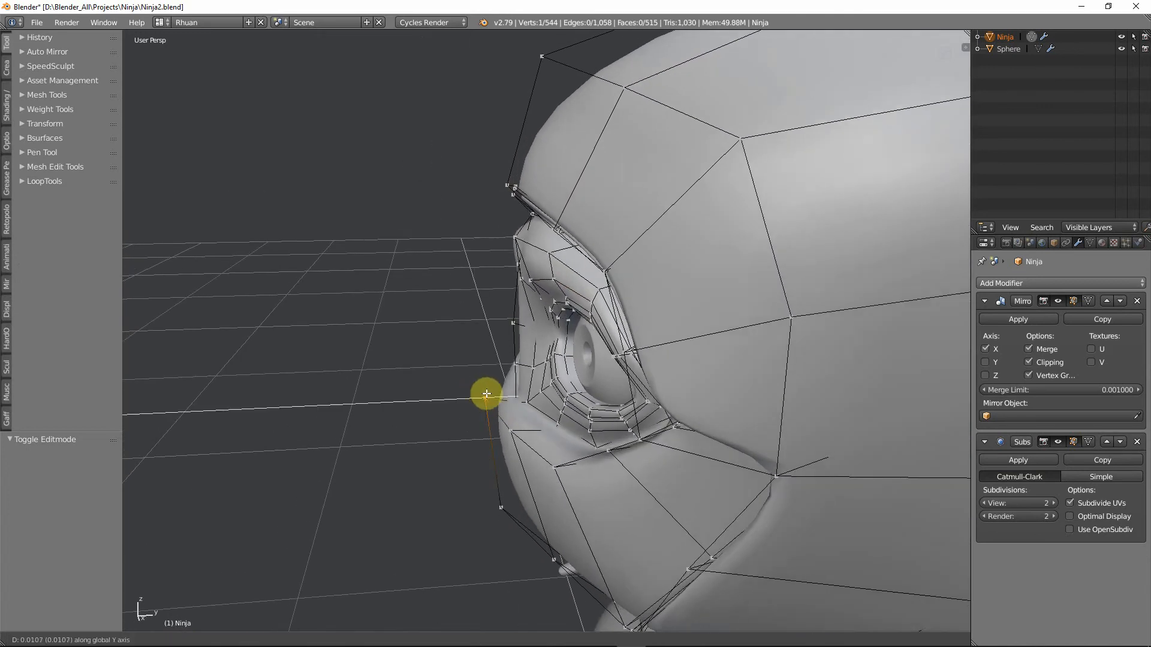
{"action": "left_click", "coordinate": [493, 393]}
Slide the vertex beside the centre on the mask's upper edge inward by a factor of about 0.41.
{"action": "right_click", "coordinate": [499, 511]}
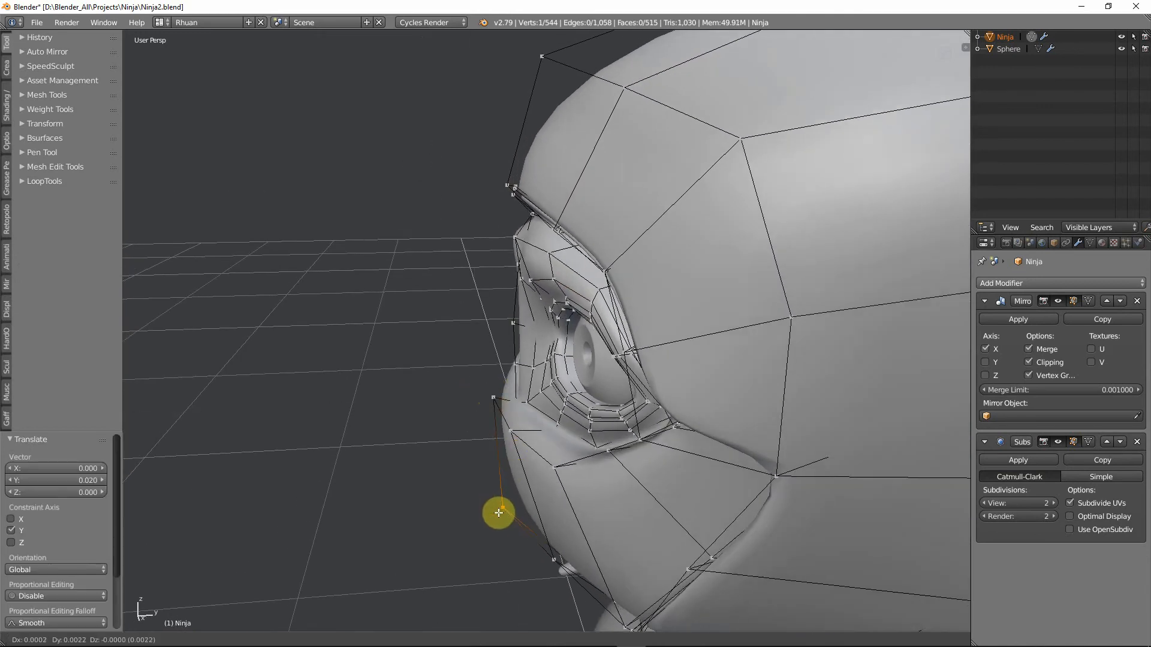
{"action": "middle_click_drag", "start_coordinate": [528, 486], "coordinate": [495, 462]}
{"action": "key", "text": "shift+v"}
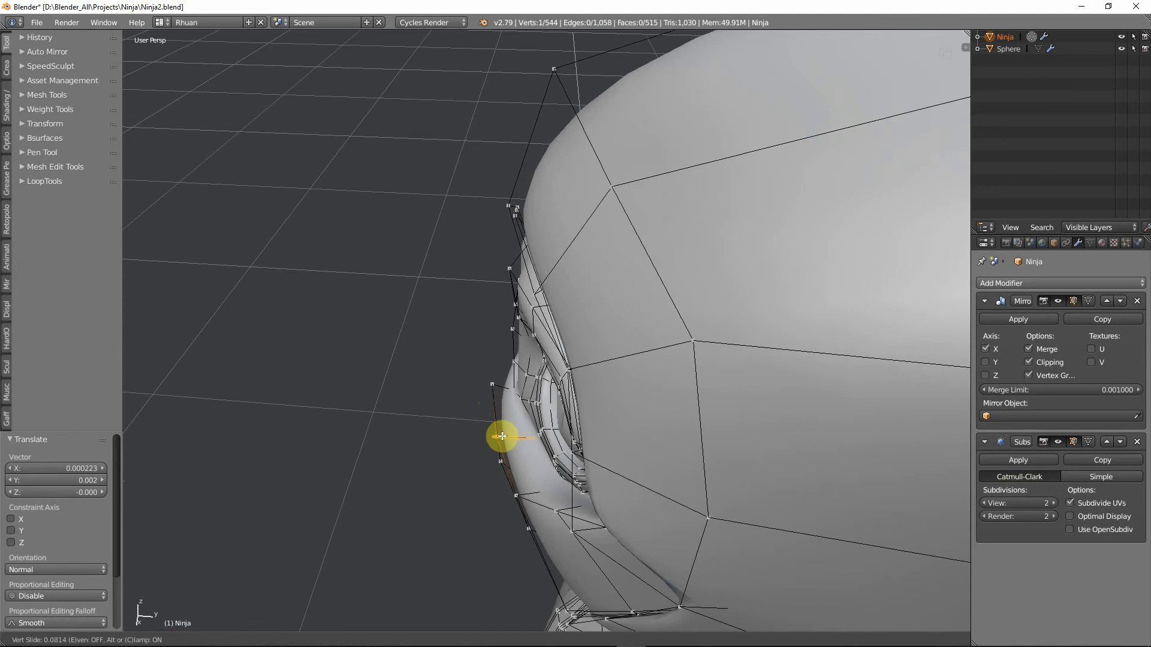
{"action": "left_click", "coordinate": [516, 436]}
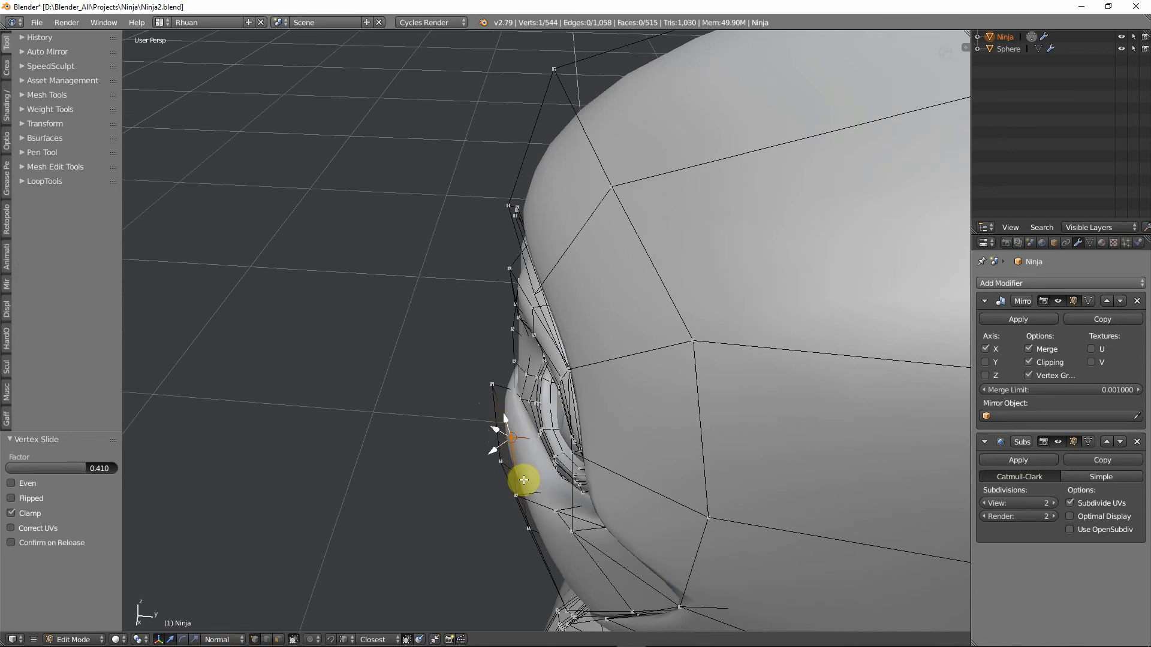
Slide the next vertices along the mask's upper edge inward toward the face, continuing toward the cheek.
{"action": "middle_click_drag", "start_coordinate": [523, 475], "coordinate": [534, 503]}
{"action": "key", "text": "shift+v"}
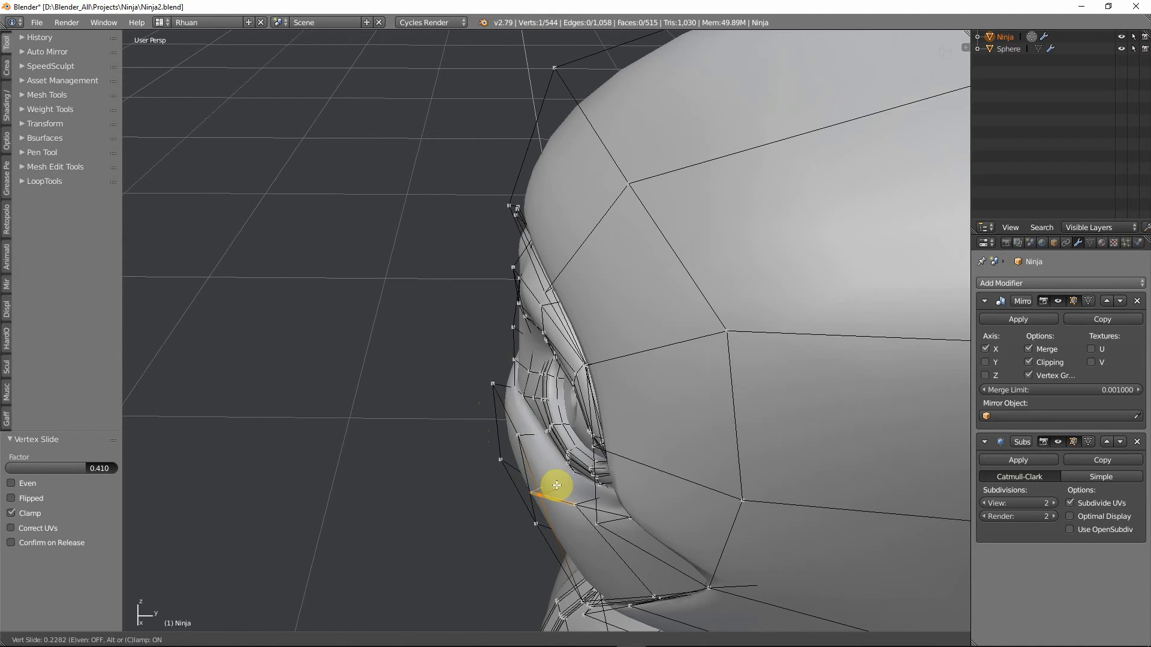
{"action": "left_click", "coordinate": [563, 501]}
{"action": "middle_click_drag", "start_coordinate": [565, 504], "coordinate": [612, 519]}
{"action": "key", "text": "shift+v"}
{"action": "left_click", "coordinate": [624, 484]}
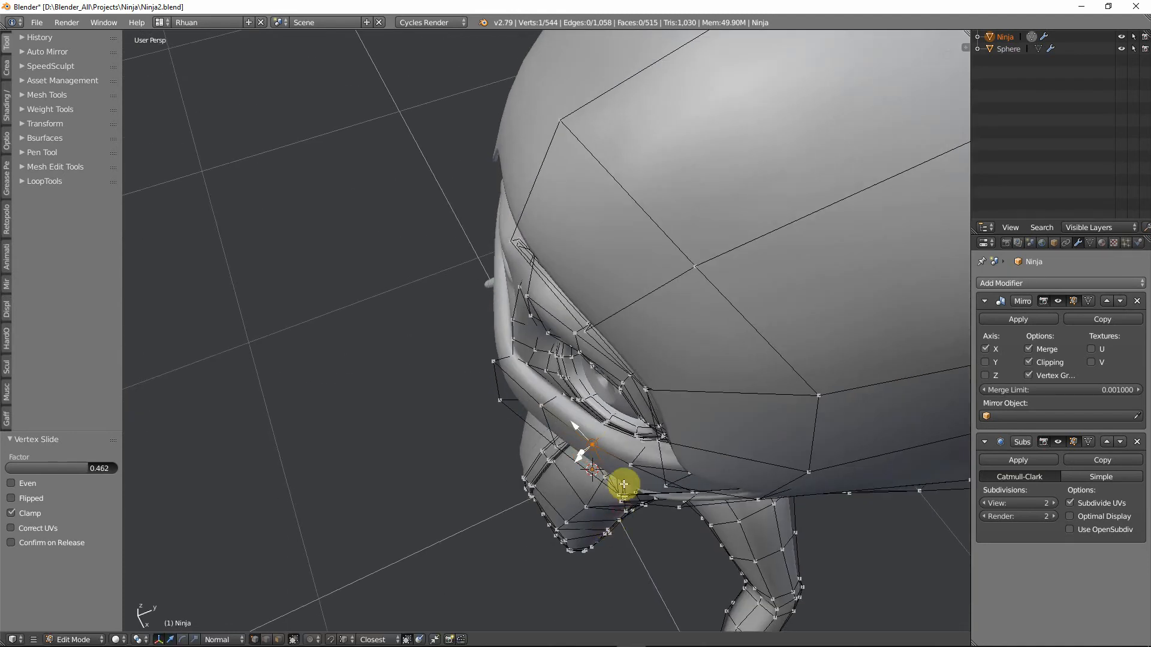
Slide the two mask edge vertices beside the outer eye corner inward, by factors of about 0.121 and 0.306.
{"action": "key", "text": "shift+v"}
{"action": "left_click", "coordinate": [624, 470]}
{"action": "middle_click_drag", "start_coordinate": [624, 470], "coordinate": [749, 452]}
{"action": "scroll", "coordinate": [746, 432], "scroll_direction": "up", "scroll_amount": 4}
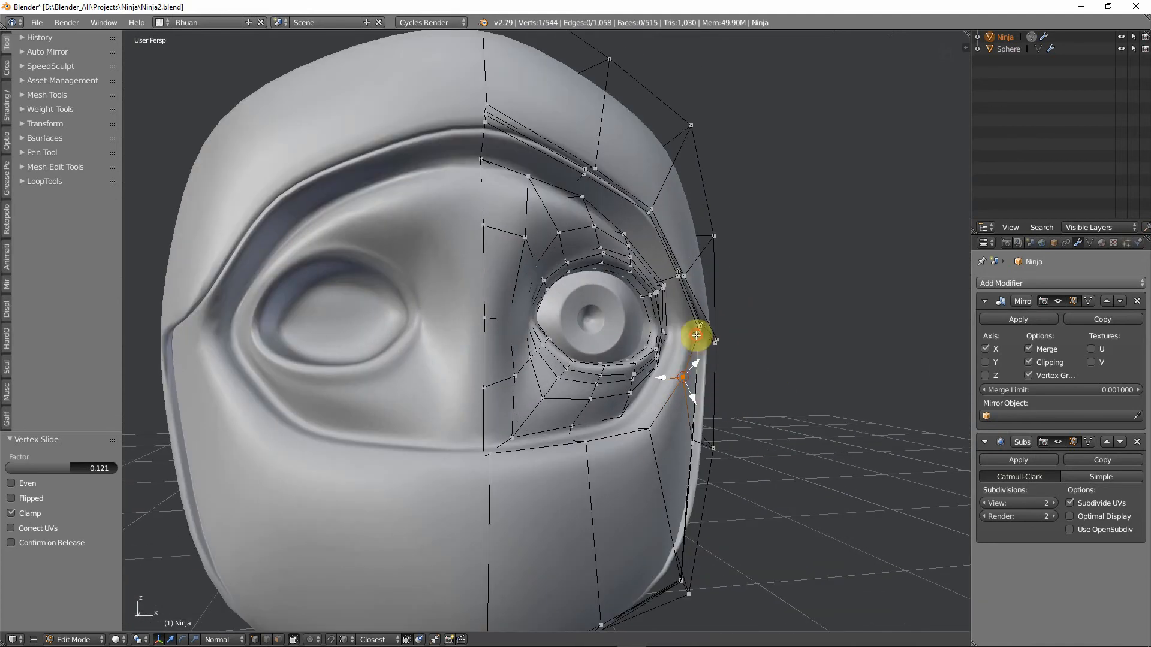
{"action": "key", "text": "shift+v"}
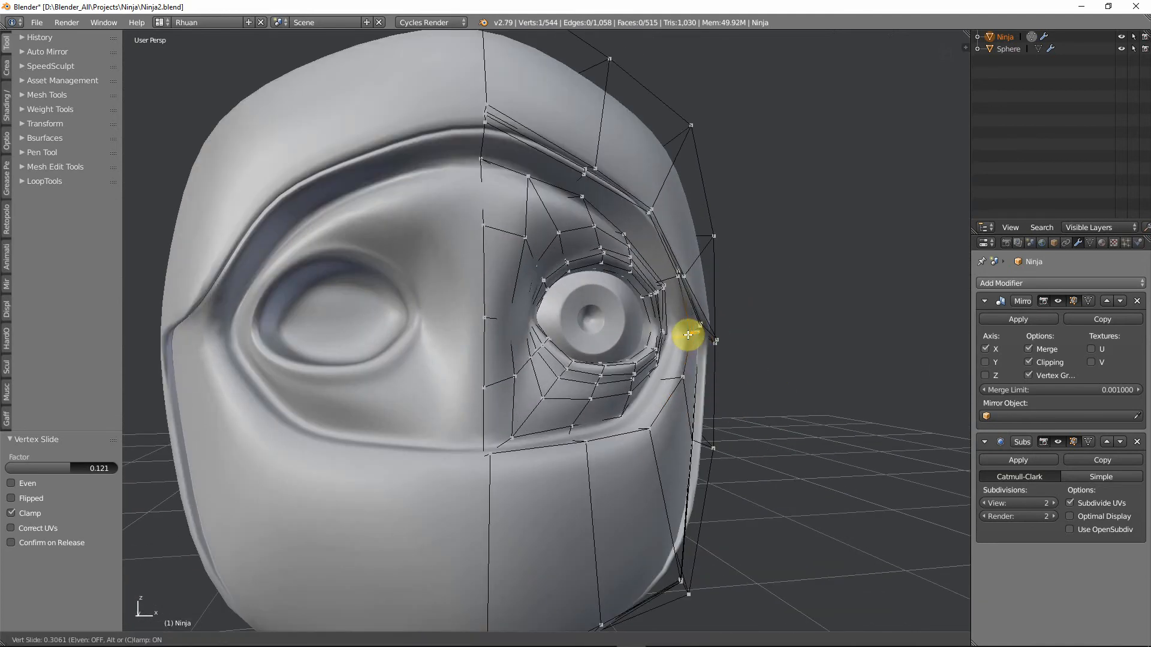
{"action": "left_click", "coordinate": [688, 334]}
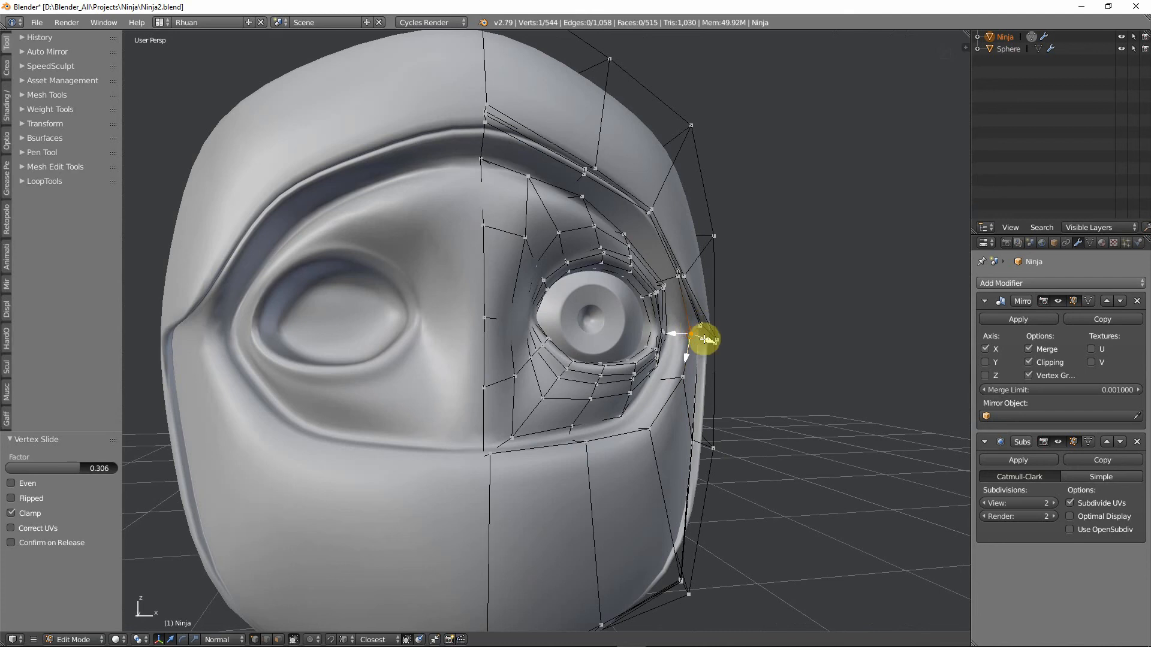
{"action": "scroll", "coordinate": [560, 378], "scroll_direction": "up", "scroll_amount": 3}
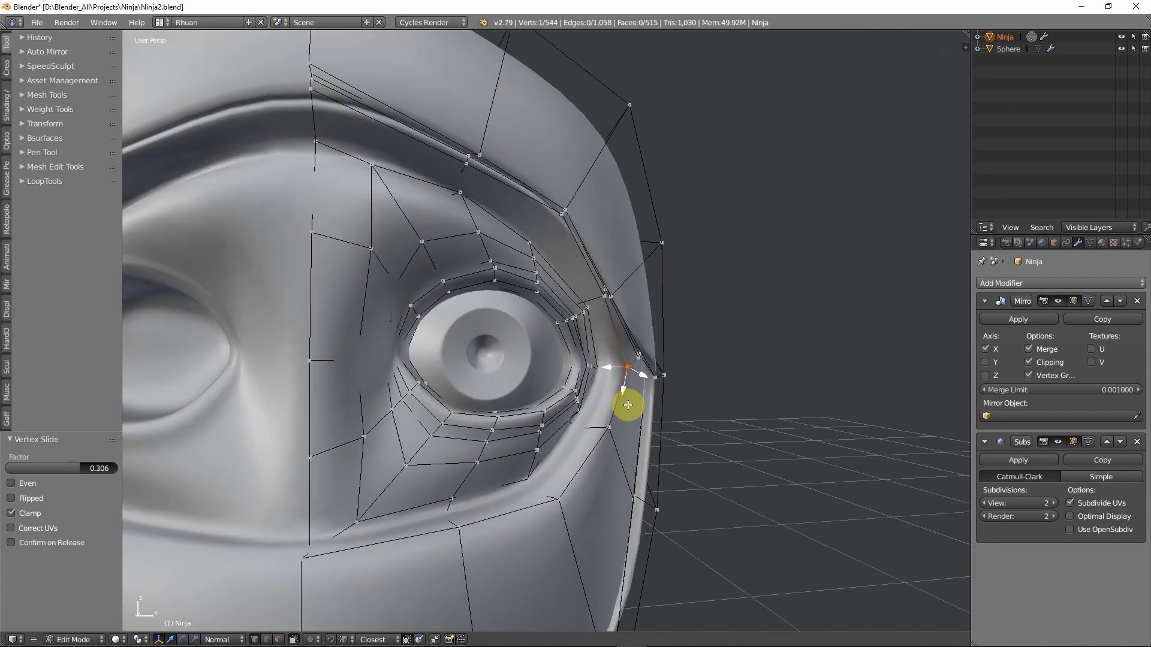
Undo the last vertex slide and move three mask edge vertices beside the outer eye corner inward by about 0.007.
{"action": "key", "text": "ctrl+z"}
{"action": "key", "text": "z"}
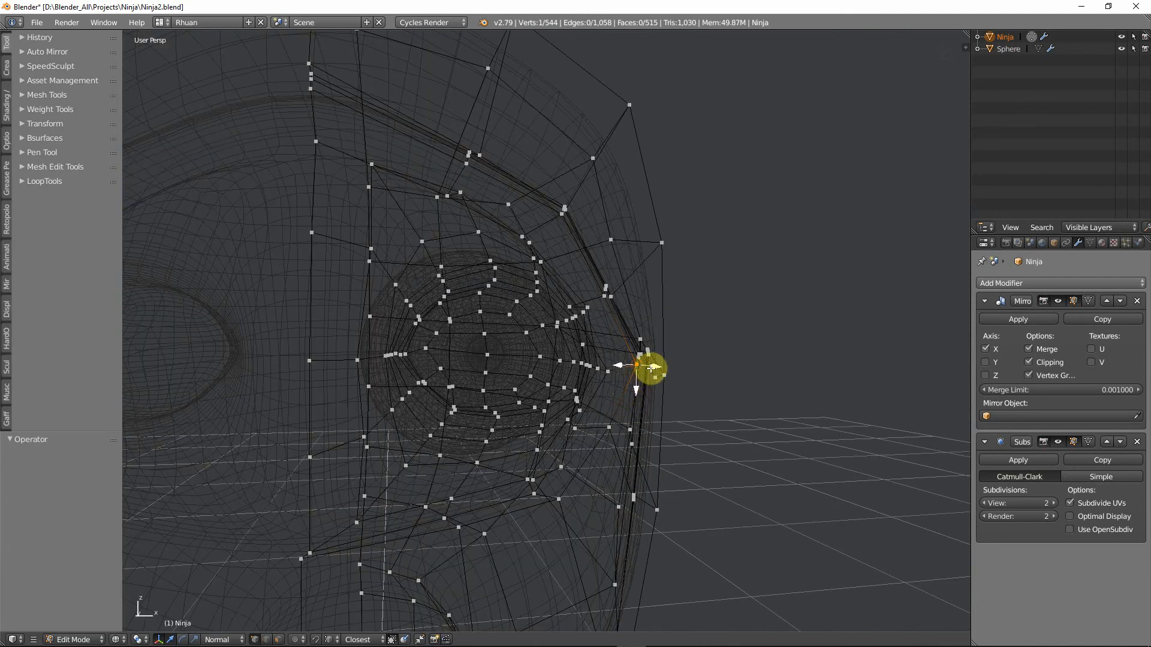
{"action": "mouse_move", "coordinate": [653, 378]}
{"action": "middle_mouse_down"}
{"action": "mouse_move", "coordinate": [642, 398]}
{"action": "mouse_move", "coordinate": [689, 272]}
{"action": "mouse_move", "coordinate": [704, 341]}
{"action": "mouse_move", "coordinate": [717, 331]}
{"action": "mouse_move", "coordinate": [709, 357]}
{"action": "middle_mouse_up"}
{"action": "right_click", "coordinate": [676, 311], "text": "shift"}
{"action": "right_click", "coordinate": [687, 286], "text": "shift"}
{"action": "key", "text": "z"}
{"action": "key", "text": "g"}
{"action": "key", "text": "Escape"}
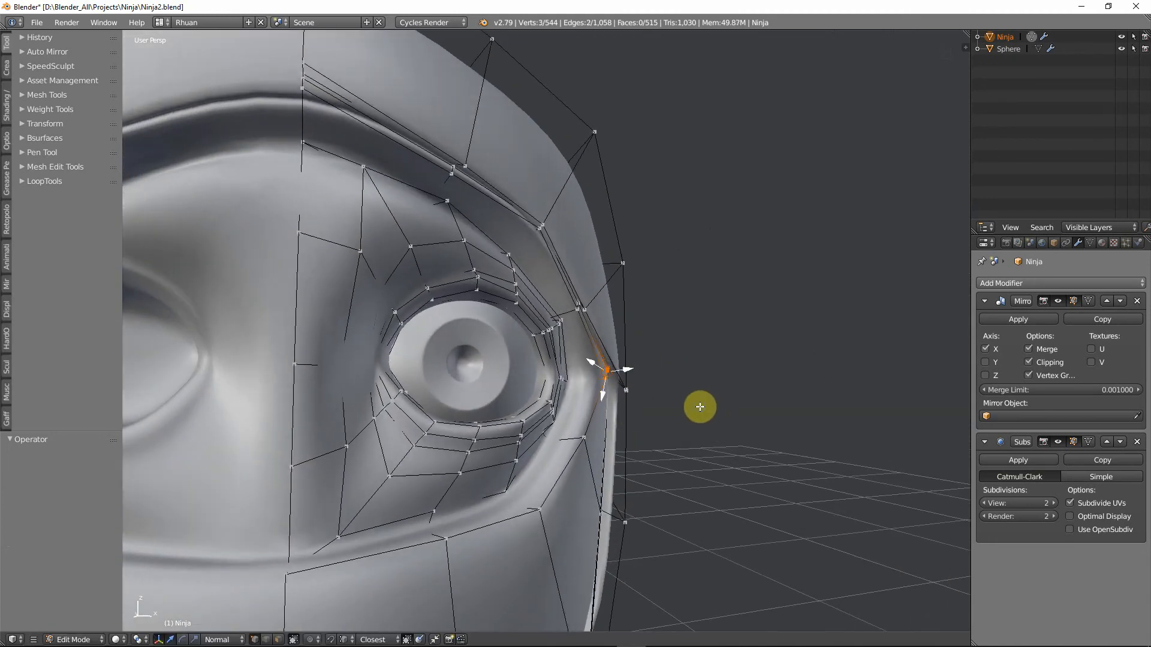
{"action": "key", "text": "g"}
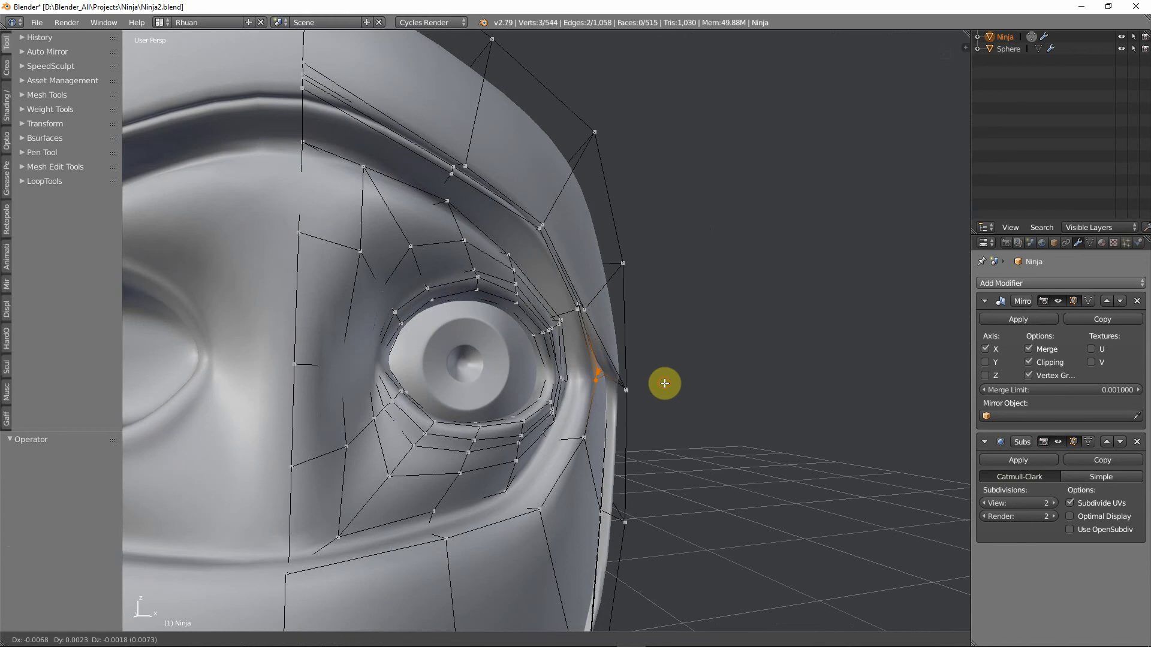
{"action": "left_click", "coordinate": [664, 384]}
Add one edge loop around the lower leg and slide it up to just below the trouser hem.
{"action": "key", "text": "Tab"}
{"action": "scroll", "coordinate": [665, 387], "scroll_direction": "down", "scroll_amount": 6}
{"action": "middle_click_drag", "start_coordinate": [528, 438], "coordinate": [482, 455]}
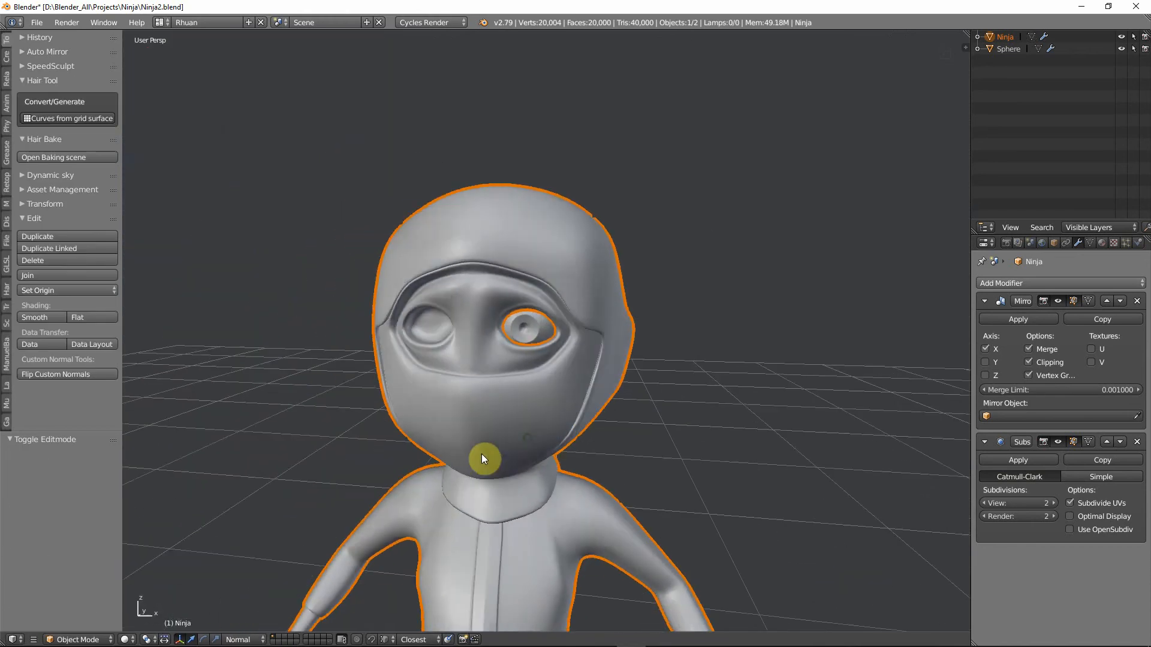
{"action": "scroll", "coordinate": [481, 460], "scroll_direction": "down", "scroll_amount": 6}
{"action": "key", "text": "a"}
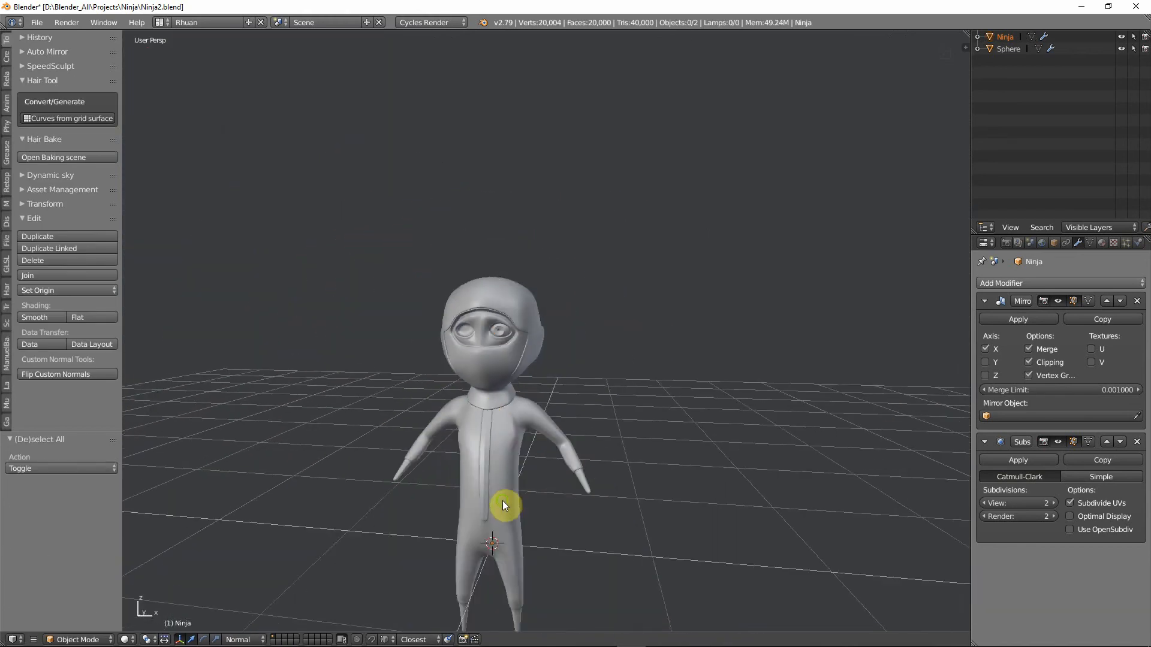
{"action": "middle_click_drag", "start_coordinate": [503, 501], "coordinate": [440, 376]}
{"action": "scroll", "coordinate": [551, 427], "scroll_direction": "up", "scroll_amount": 5}
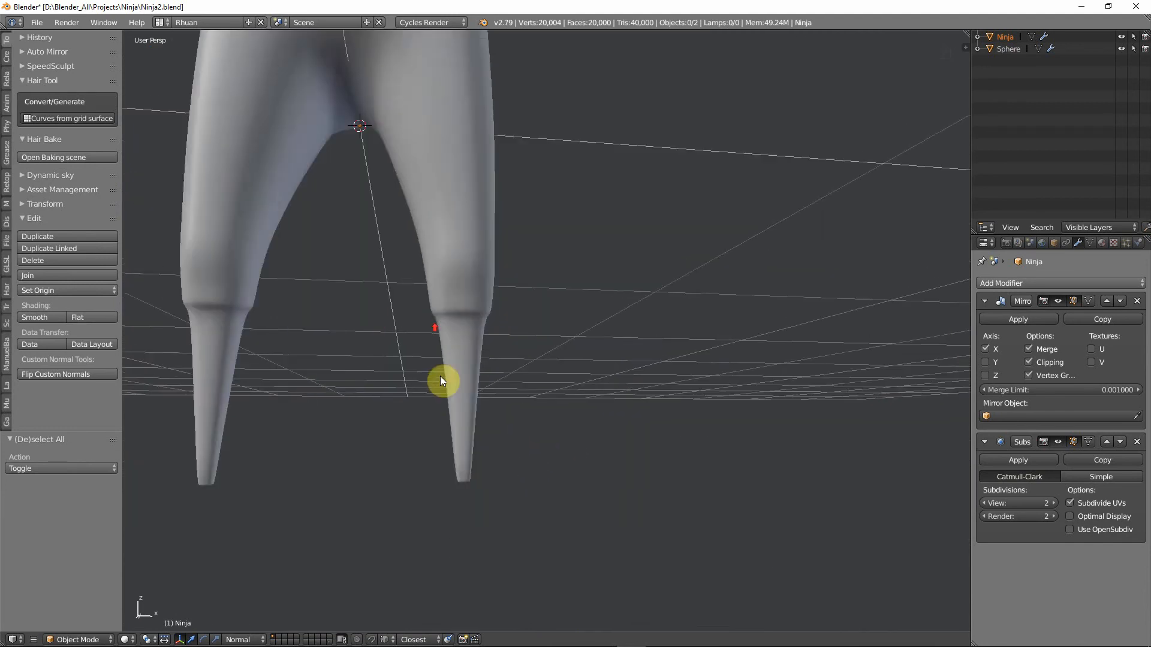
{"action": "key", "text": "Tab"}
{"action": "scroll", "coordinate": [444, 366], "scroll_direction": "up", "scroll_amount": 6}
{"action": "key", "text": "ctrl+r"}
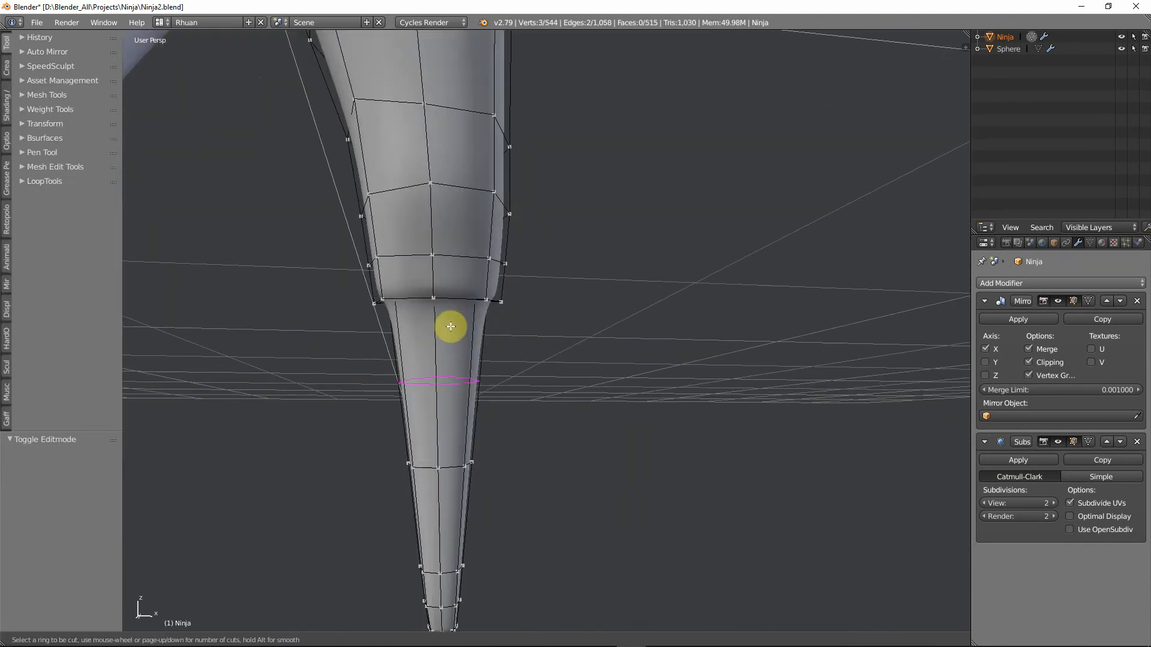
{"action": "left_click", "coordinate": [451, 327]}
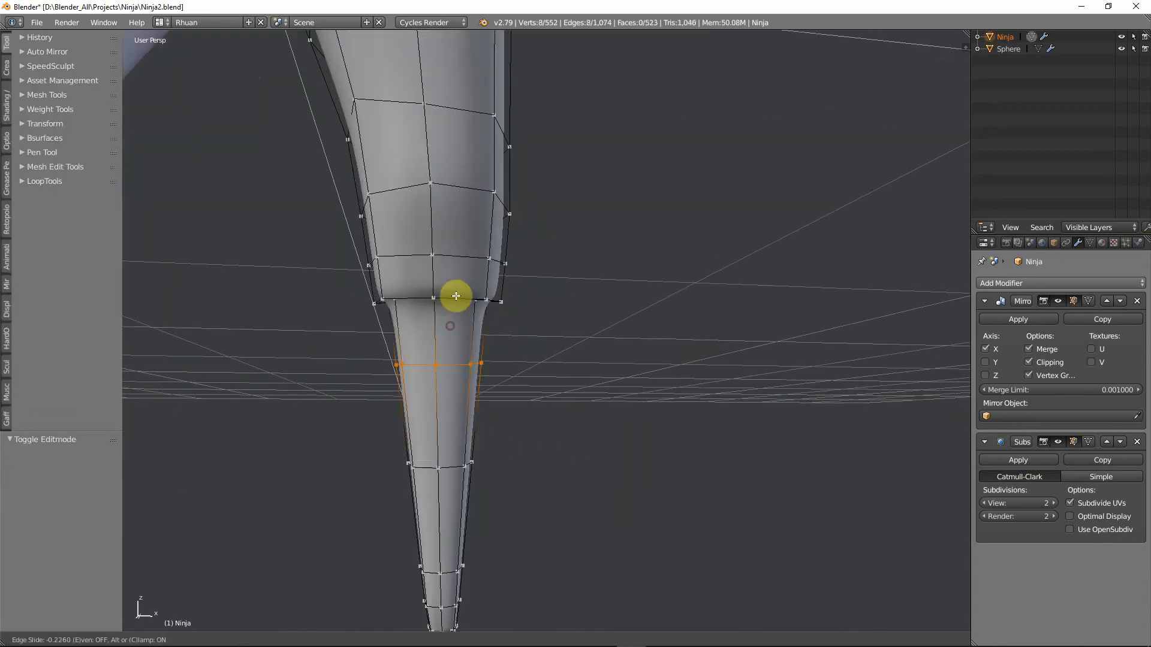
{"action": "left_click", "coordinate": [460, 241]}
Examine the smoothed lower legs and trouser hems in Object Mode and return to editing the mesh.
{"action": "key", "text": "Tab"}
{"action": "scroll", "coordinate": [462, 303], "scroll_direction": "down", "scroll_amount": 6}
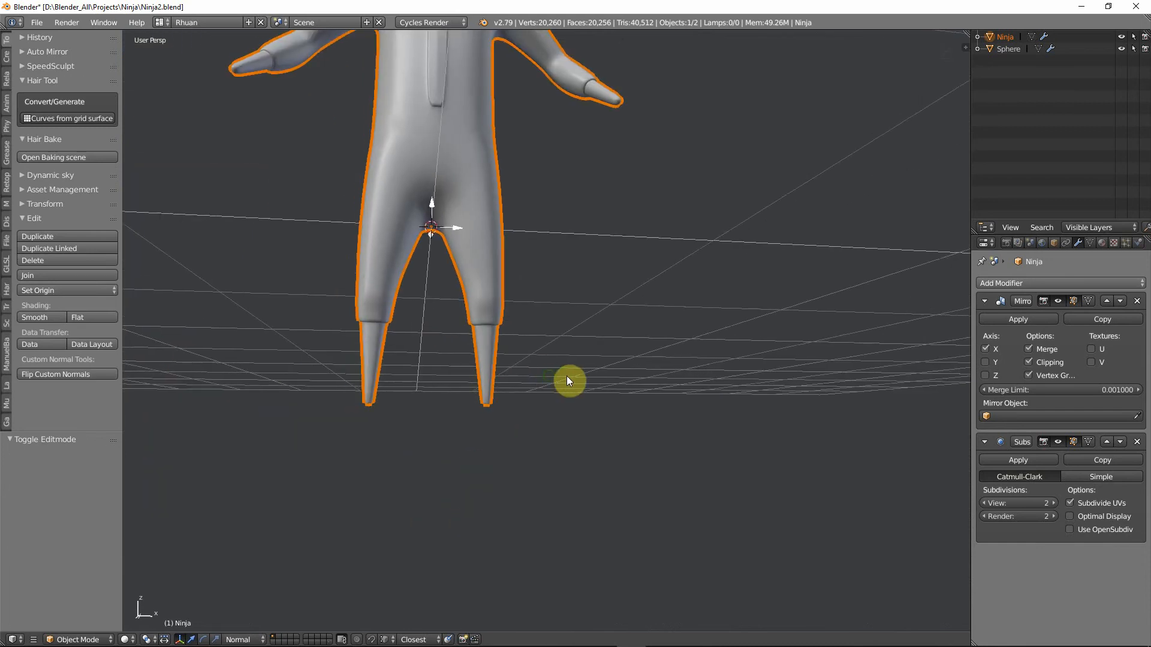
{"action": "scroll", "coordinate": [493, 385], "scroll_direction": "up", "scroll_amount": 6}
{"action": "key", "text": "Tab"}
{"action": "scroll", "coordinate": [592, 355], "scroll_direction": "up", "scroll_amount": 2}
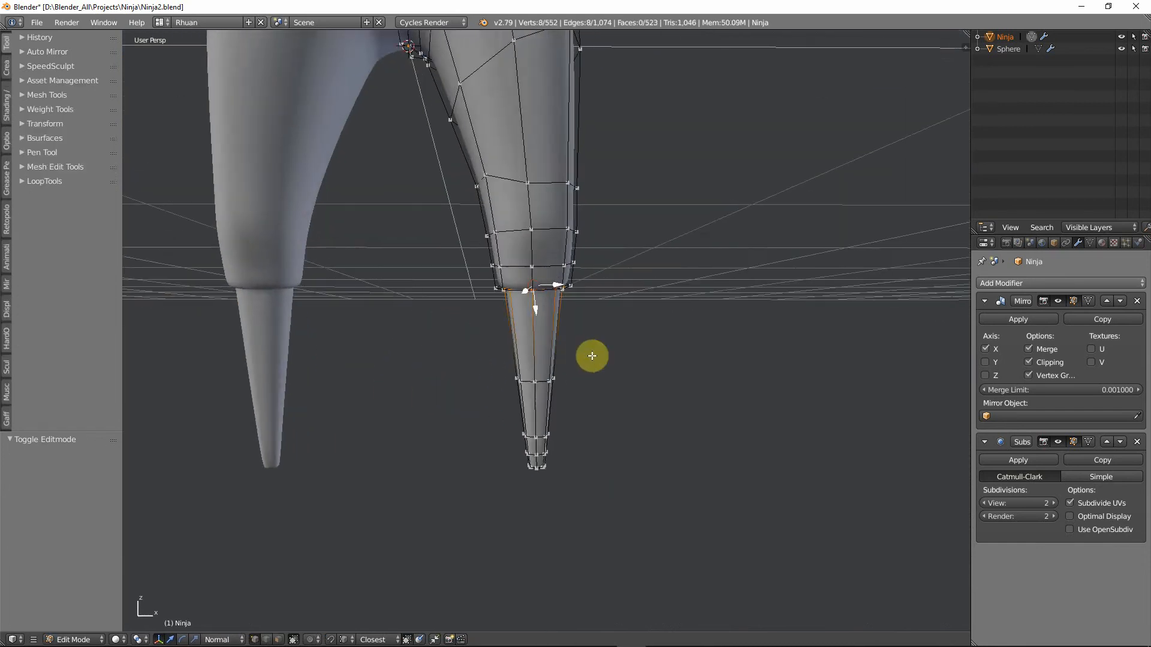
{"action": "middle_click_drag", "start_coordinate": [592, 356], "coordinate": [600, 355]}
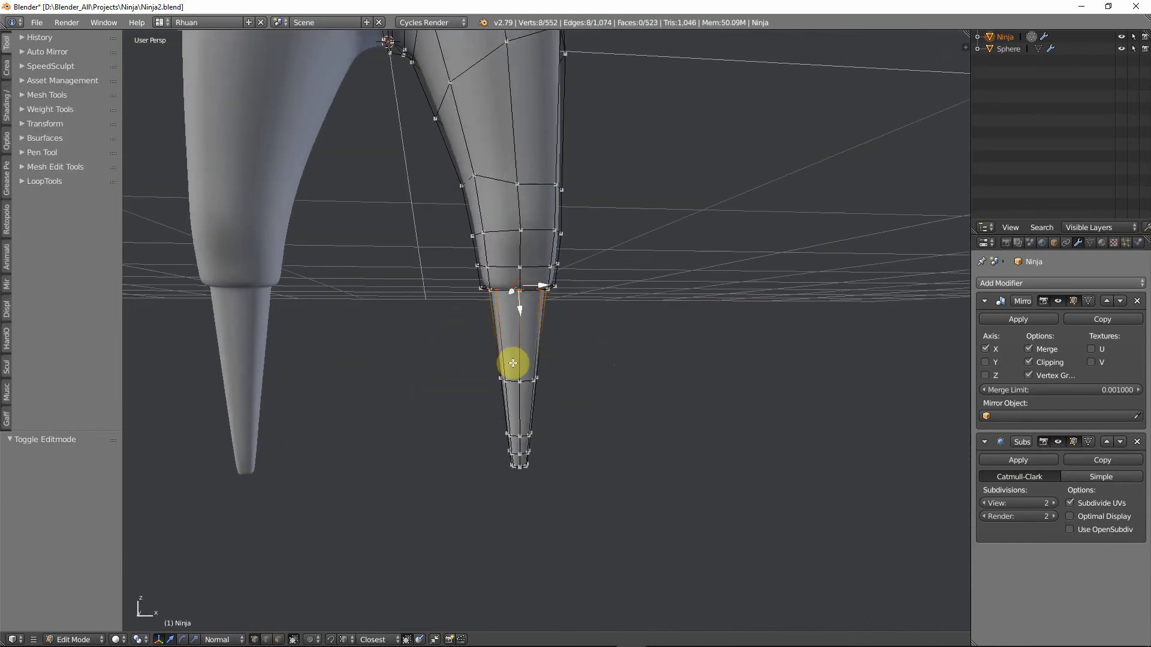
{"action": "key", "text": "Tab"}
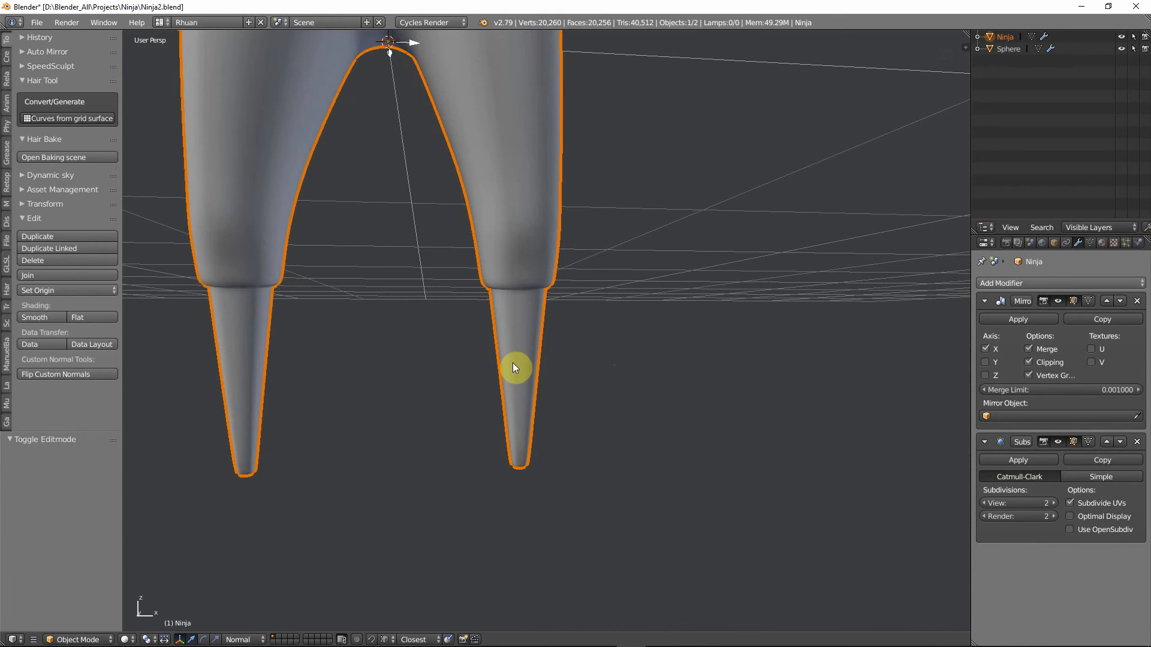
{"action": "key", "text": "Tab"}
{"action": "scroll", "coordinate": [512, 366], "scroll_direction": "up", "scroll_amount": 2}
{"action": "scroll", "coordinate": [548, 313], "scroll_direction": "up", "scroll_amount": 2}
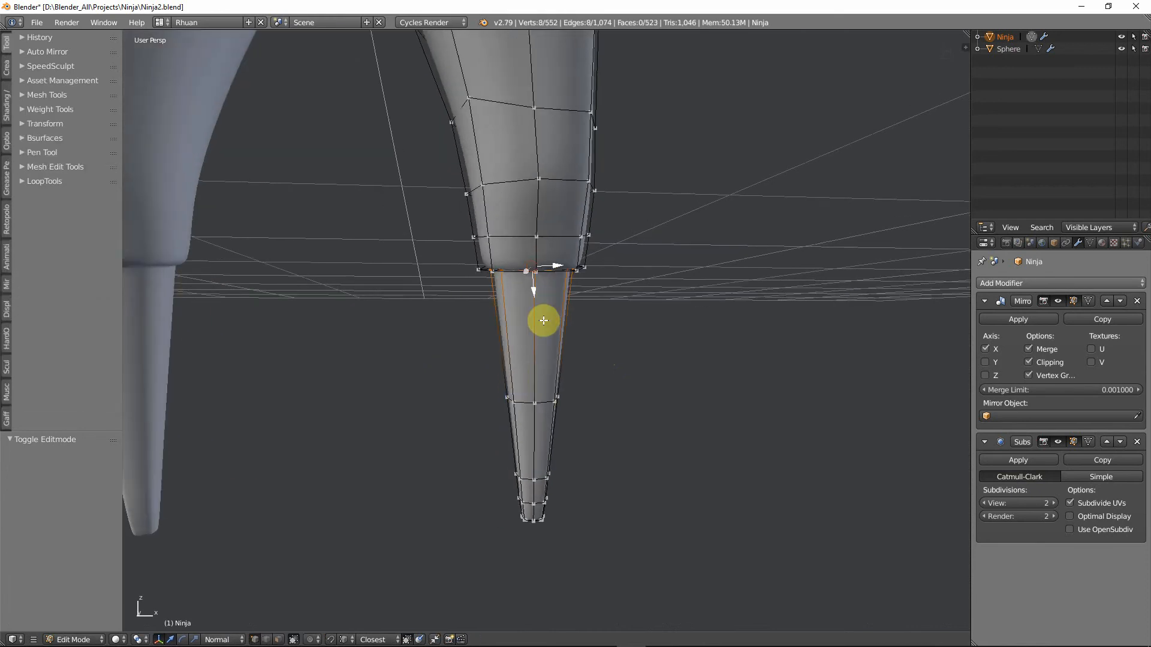
Add five centred loop cuts to the lower leg's upper section and three to the section below it.
{"action": "key", "text": "ctrl+r"}
{"action": "scroll", "coordinate": [544, 321], "scroll_direction": "up", "scroll_amount": 3}
{"action": "left_click", "coordinate": [543, 321]}
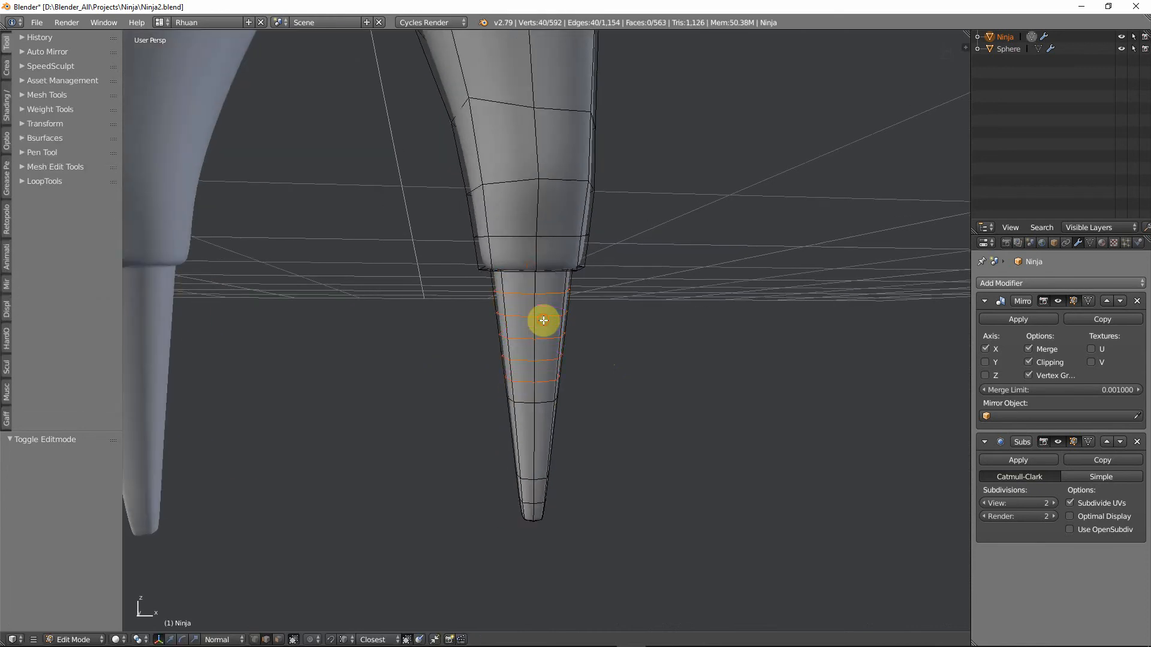
{"action": "right_click", "coordinate": [545, 321]}
{"action": "key", "text": "ctrl+r"}
{"action": "scroll", "coordinate": [535, 437], "scroll_direction": "down", "scroll_amount": 2}
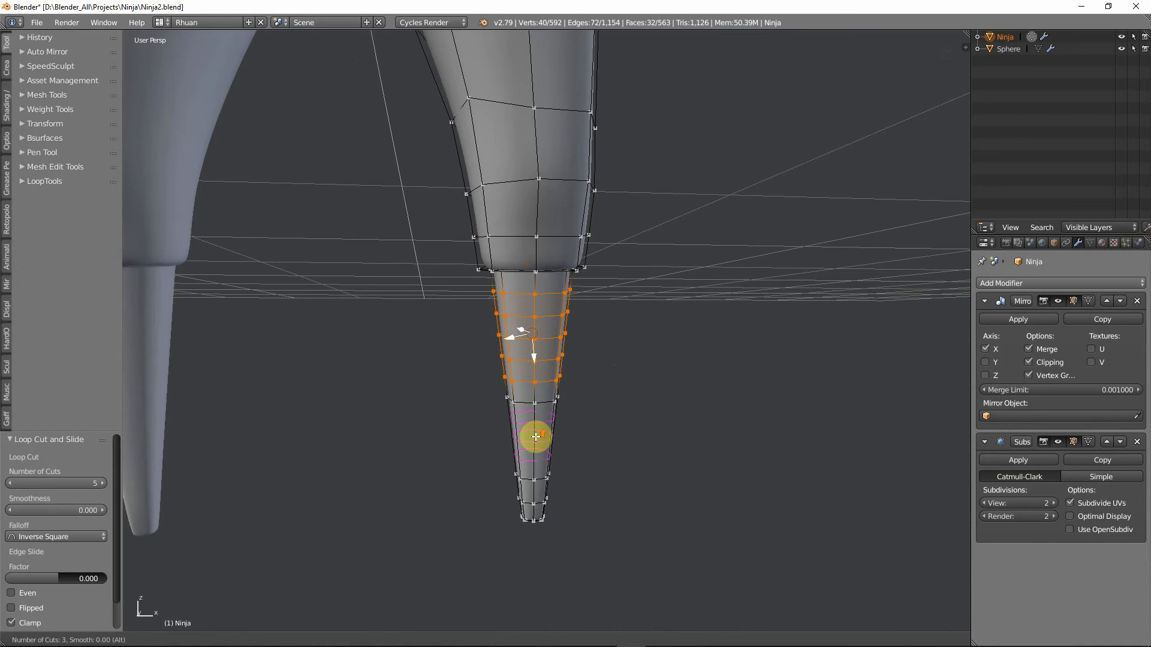
{"action": "left_click", "coordinate": [535, 437]}
{"action": "right_click", "coordinate": [543, 443]}
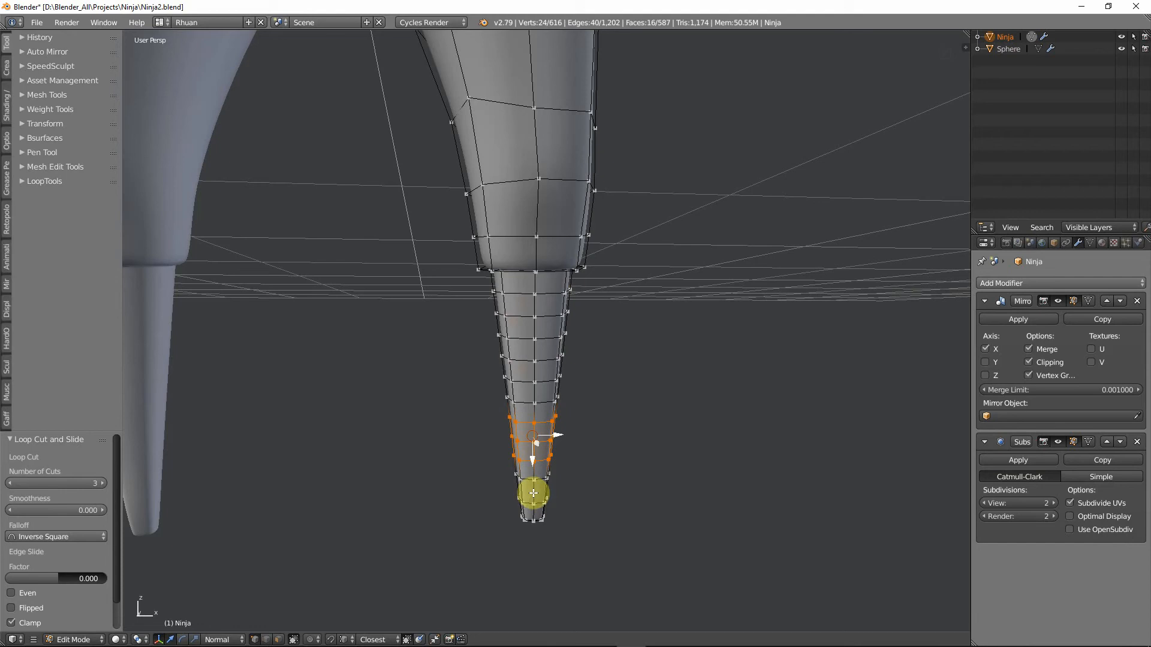
Try to dissolve the horizontal edge loops along the lower leg in vertex select mode, and undo the dissolve.
{"action": "right_click", "coordinate": [555, 295], "text": "alt"}
{"action": "right_click", "coordinate": [551, 316], "text": "alt+shift"}
{"action": "right_click", "coordinate": [550, 338], "text": "alt+shift"}
{"action": "right_click", "coordinate": [550, 359], "text": "alt+shift"}
{"action": "right_click", "coordinate": [549, 381], "text": "alt+shift"}
{"action": "right_click", "coordinate": [546, 402], "text": "alt+shift"}
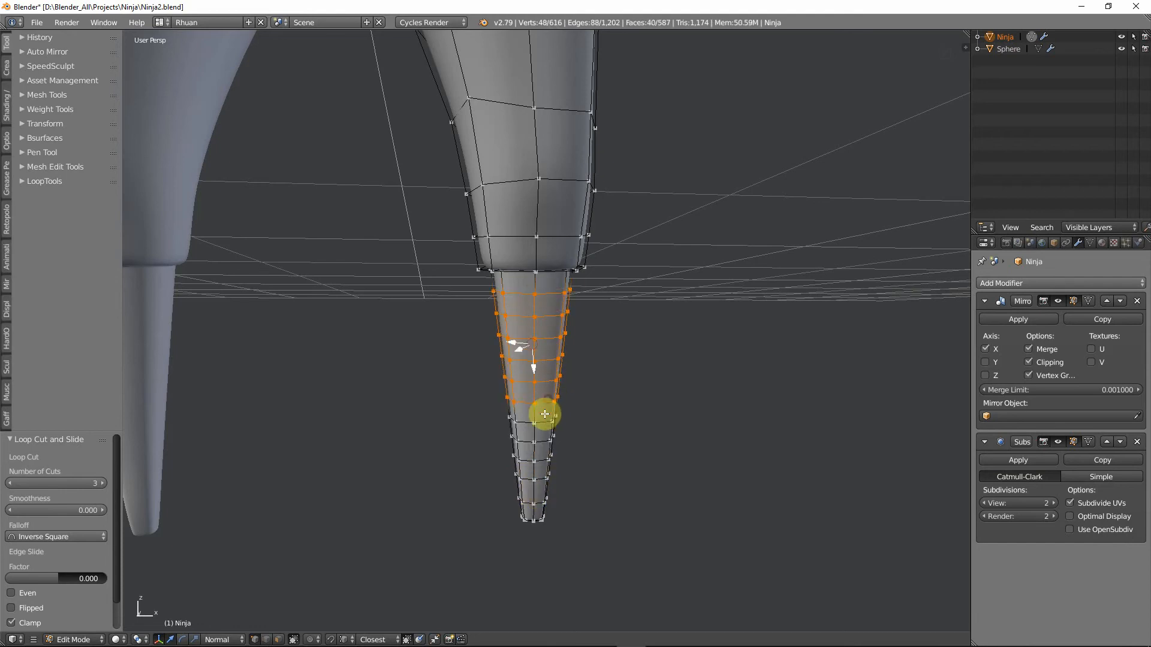
{"action": "right_click", "coordinate": [544, 422], "text": "alt+shift"}
{"action": "right_click", "coordinate": [543, 441], "text": "alt+shift"}
{"action": "right_click", "coordinate": [544, 460], "text": "alt+shift"}
{"action": "right_click", "coordinate": [542, 479], "text": "alt+shift"}
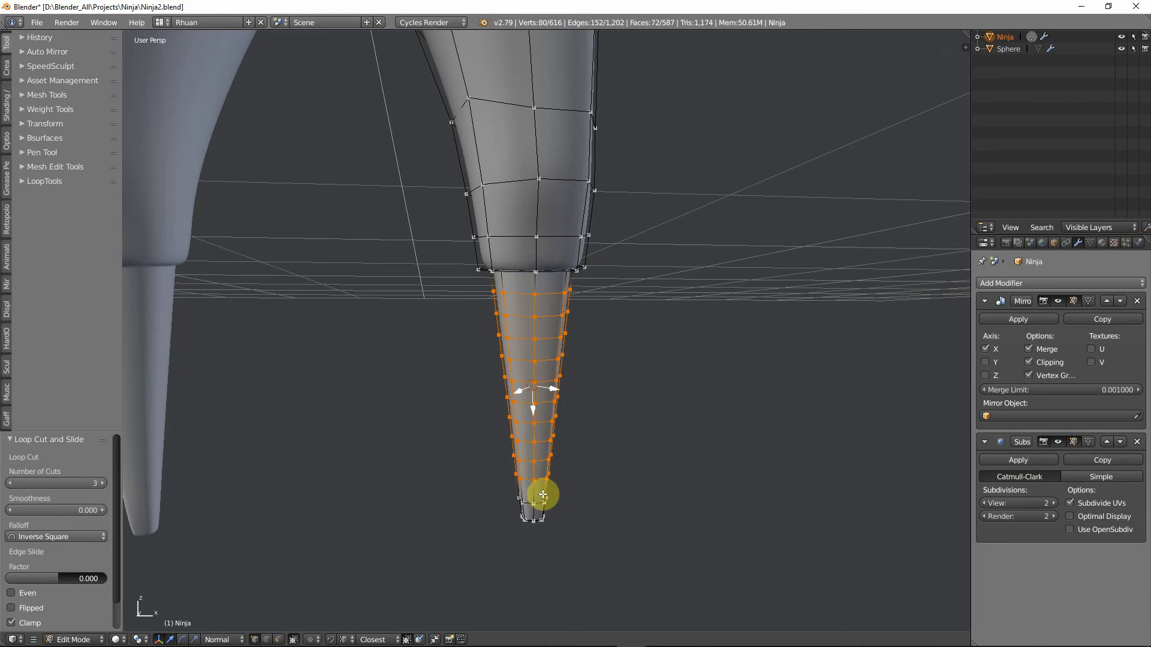
{"action": "key", "text": "x"}
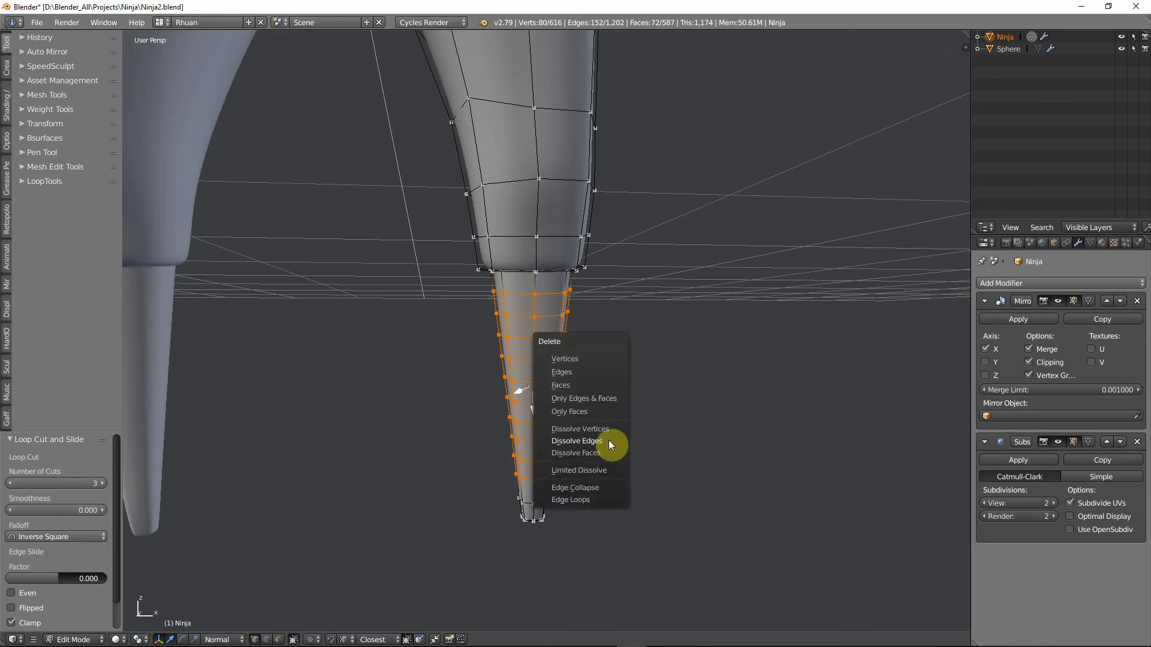
{"action": "left_click", "coordinate": [612, 443]}
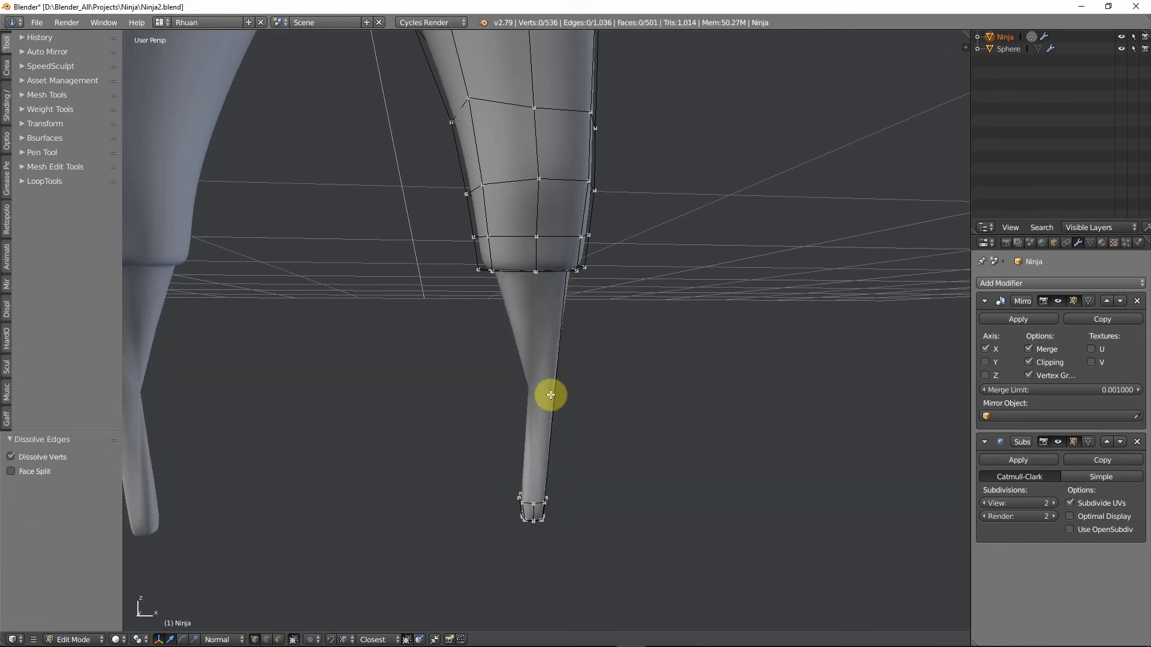
{"action": "key", "text": "ctrl+z"}
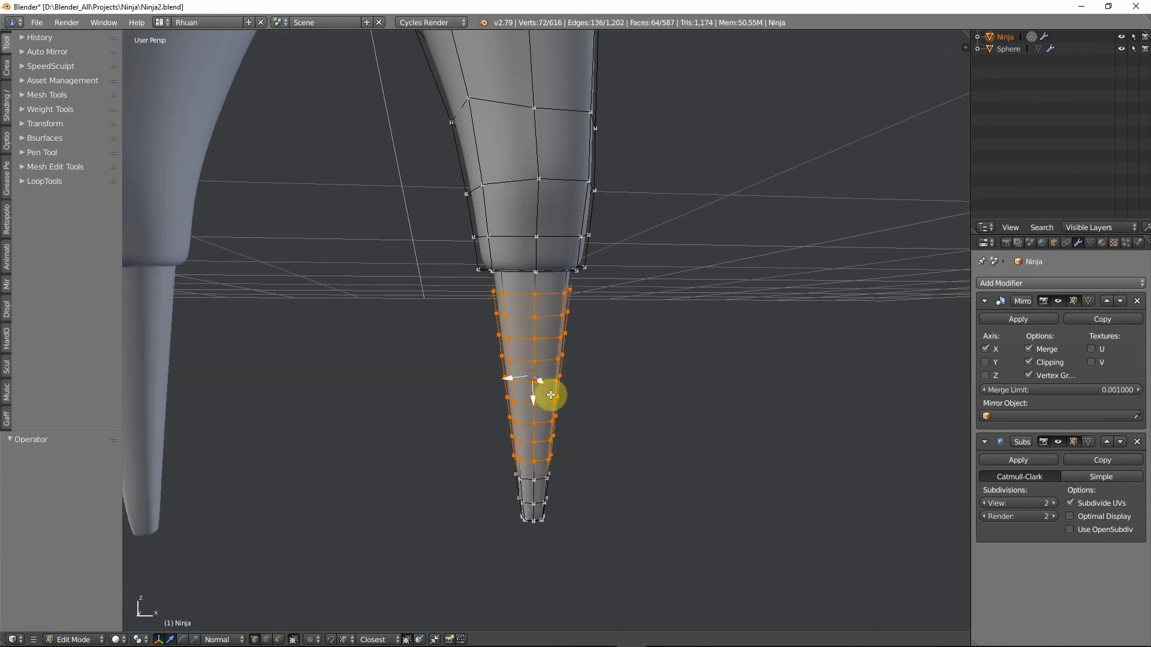
Dissolve the ten horizontal edge loops between the trouser hem and the leg's tip using edge select mode.
{"action": "key", "text": "ctrl+Tab"}
{"action": "left_click", "coordinate": [539, 406]}
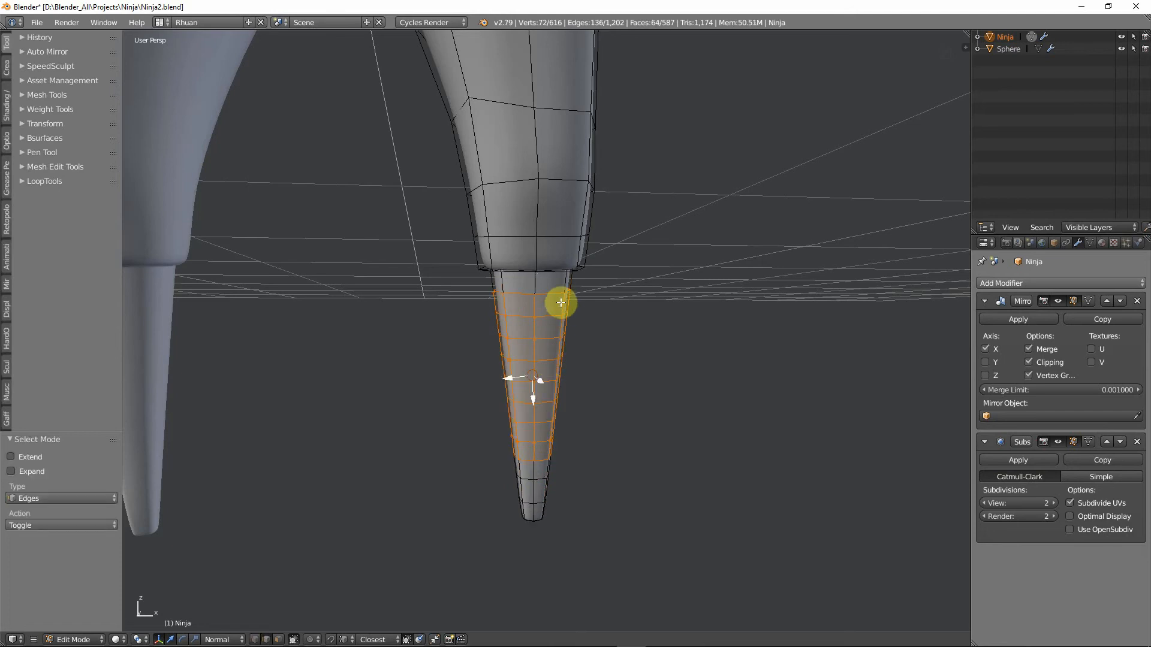
{"action": "left_click", "coordinate": [557, 300], "text": "alt"}
{"action": "left_click", "coordinate": [551, 314], "text": "alt+shift"}
{"action": "left_click", "coordinate": [548, 335], "text": "alt+shift"}
{"action": "left_click", "coordinate": [547, 358], "text": "alt+shift"}
{"action": "left_click", "coordinate": [546, 379], "text": "alt+shift"}
{"action": "left_click", "coordinate": [545, 401], "text": "alt+shift"}
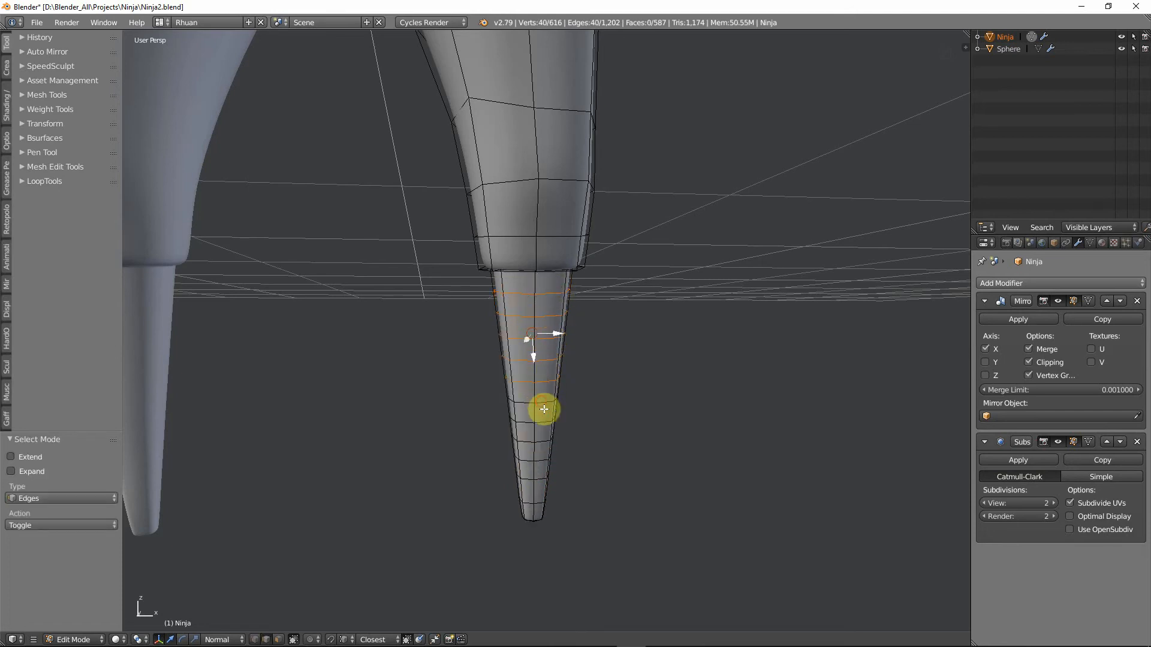
{"action": "left_click", "coordinate": [544, 422], "text": "alt+shift"}
{"action": "left_click", "coordinate": [544, 454], "text": "alt+shift"}
{"action": "left_click", "coordinate": [542, 475], "text": "alt+shift"}
{"action": "left_click", "coordinate": [540, 491], "text": "alt+shift"}
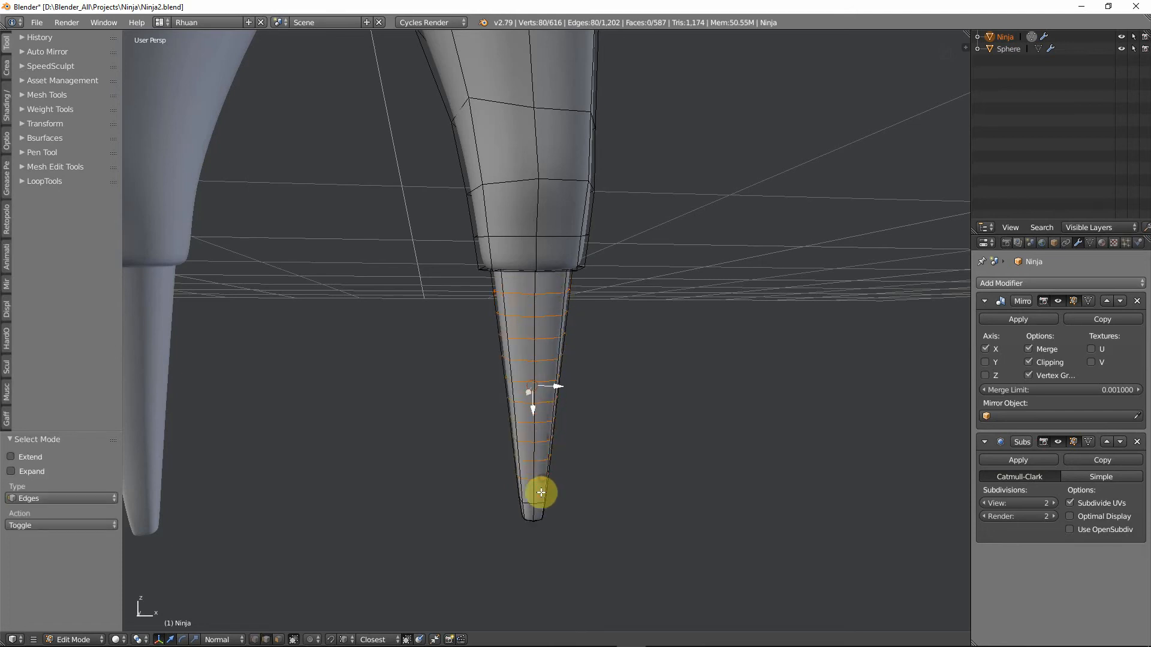
{"action": "key", "text": "x"}
{"action": "left_click", "coordinate": [590, 442]}
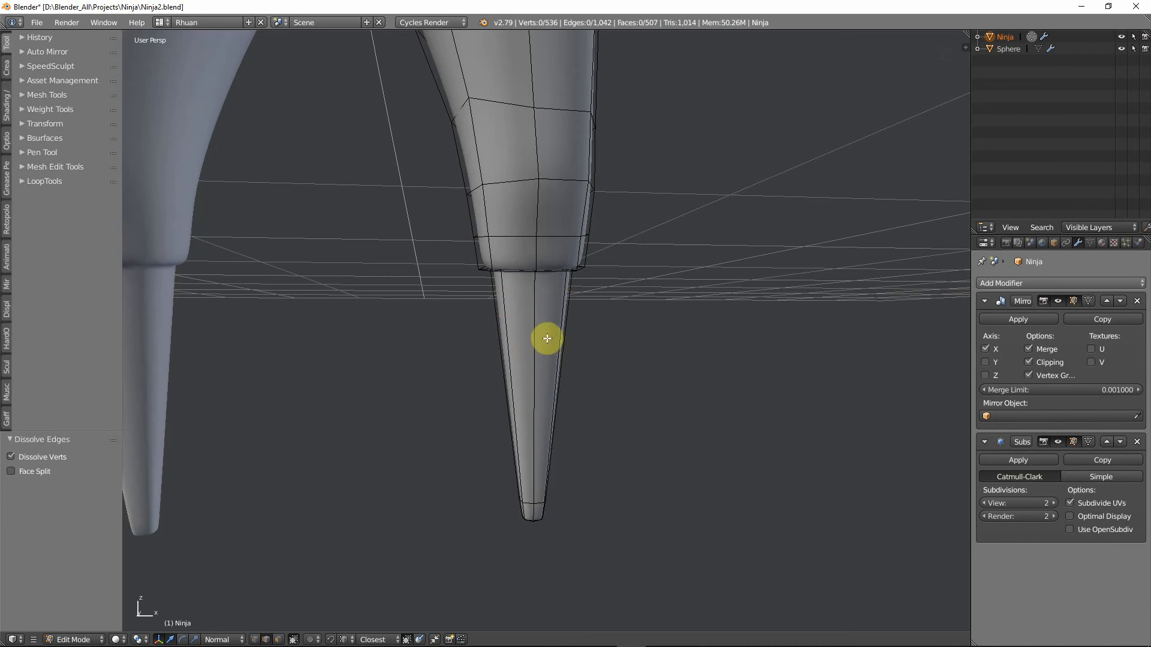
Add 11 evenly spaced loop cuts along the lower leg and bevel them by about 0.004 with one segment.
{"action": "key", "text": "ctrl+r"}
{"action": "scroll", "coordinate": [547, 339], "scroll_direction": "up", "scroll_amount": 3}
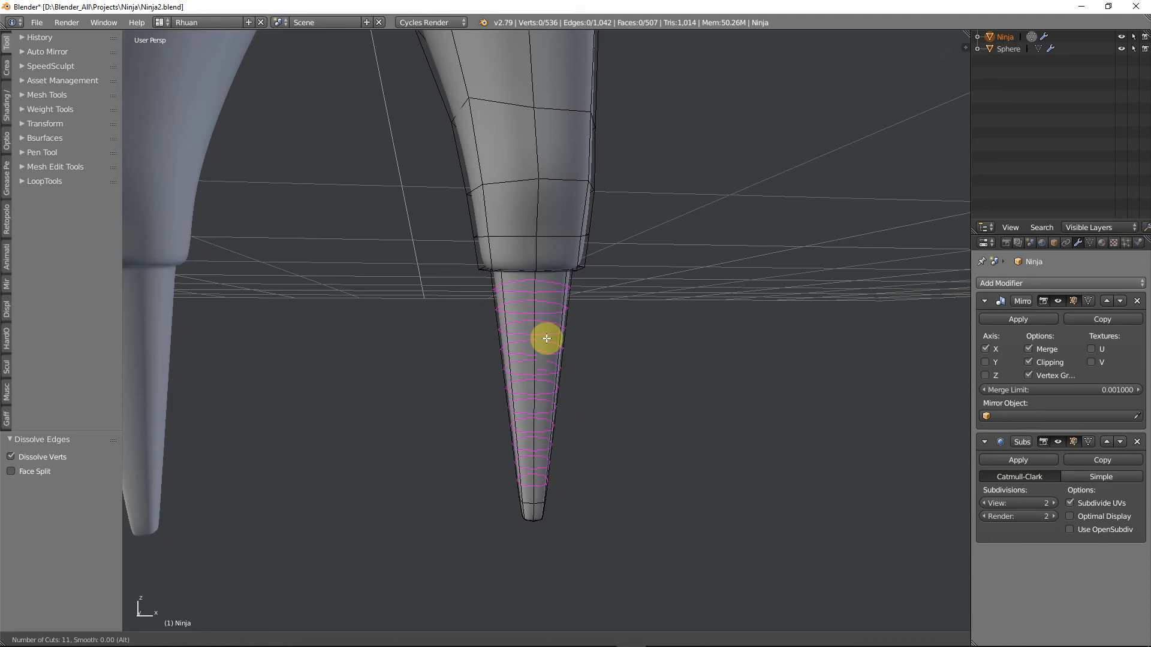
{"action": "left_click", "coordinate": [547, 339]}
{"action": "right_click", "coordinate": [547, 339]}
{"action": "middle_click_drag", "start_coordinate": [547, 339], "coordinate": [650, 379]}
{"action": "key", "text": "ctrl+b"}
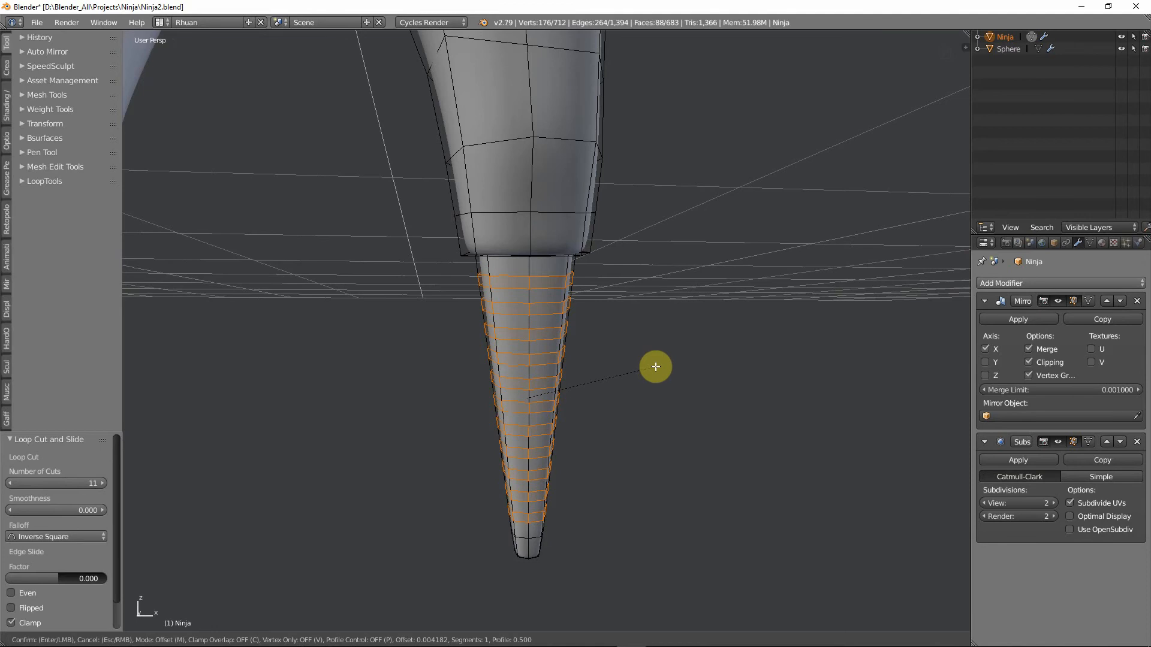
{"action": "left_click", "coordinate": [656, 366]}
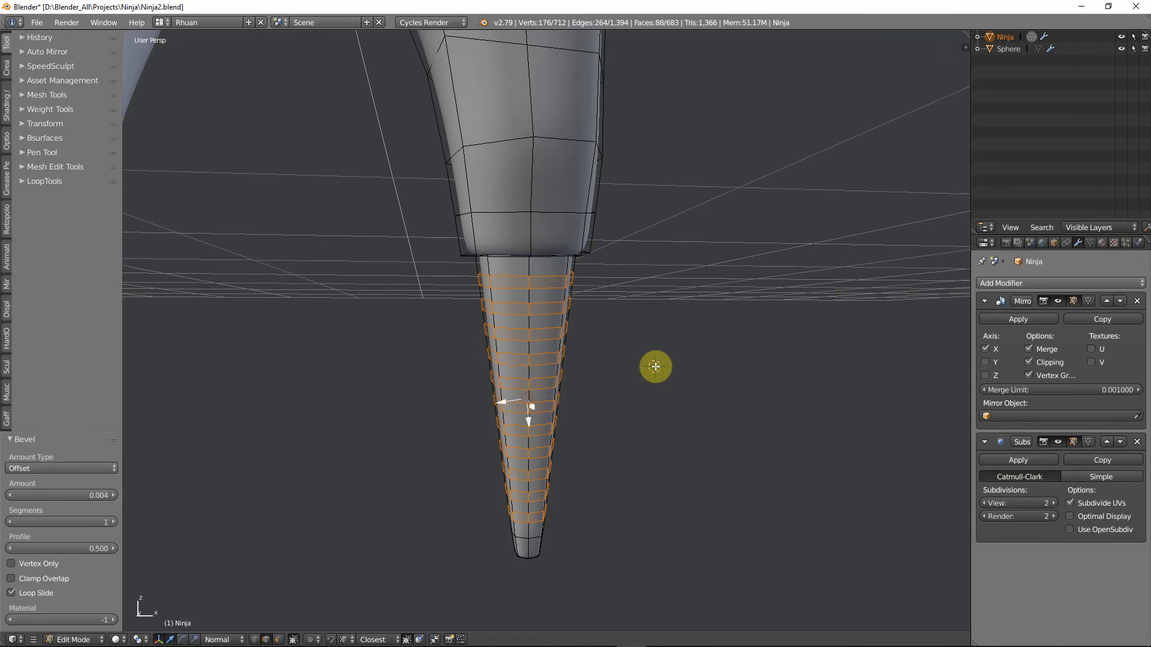
Select all the ring edge loops along the lower leg and bevel them by about 0.002 with one segment.
{"action": "right_click", "coordinate": [549, 279], "text": "alt"}
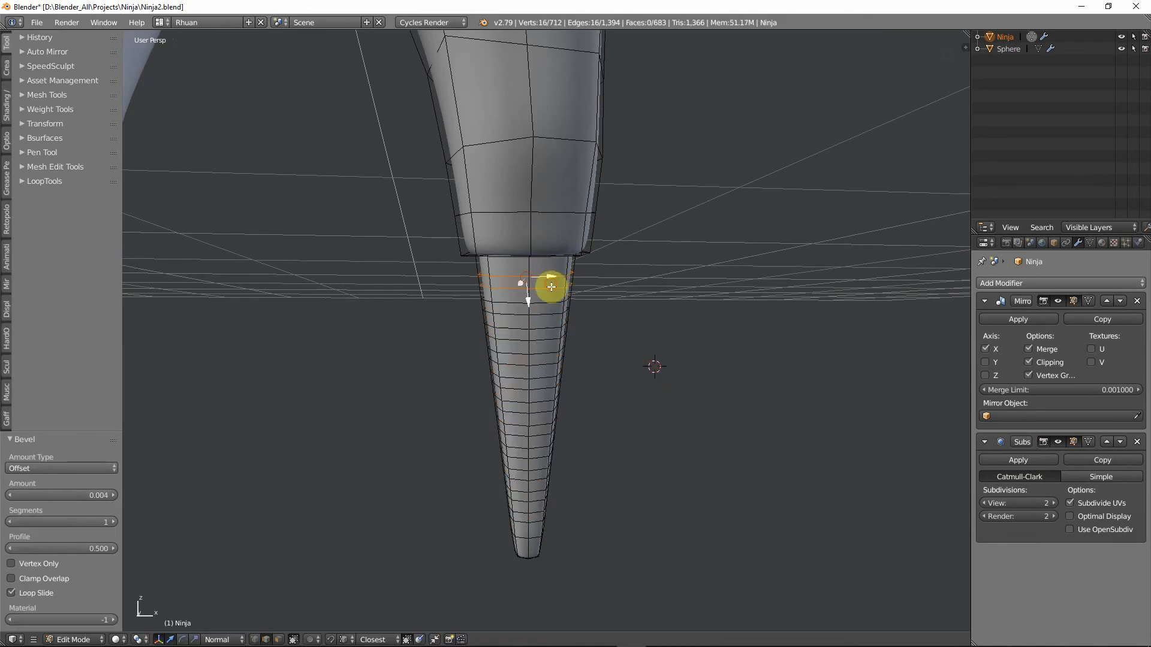
{"action": "right_click", "coordinate": [550, 303], "text": "alt+shift"}
{"action": "right_click", "coordinate": [549, 315], "text": "alt+shift"}
{"action": "right_click", "coordinate": [548, 330], "text": "alt+shift"}
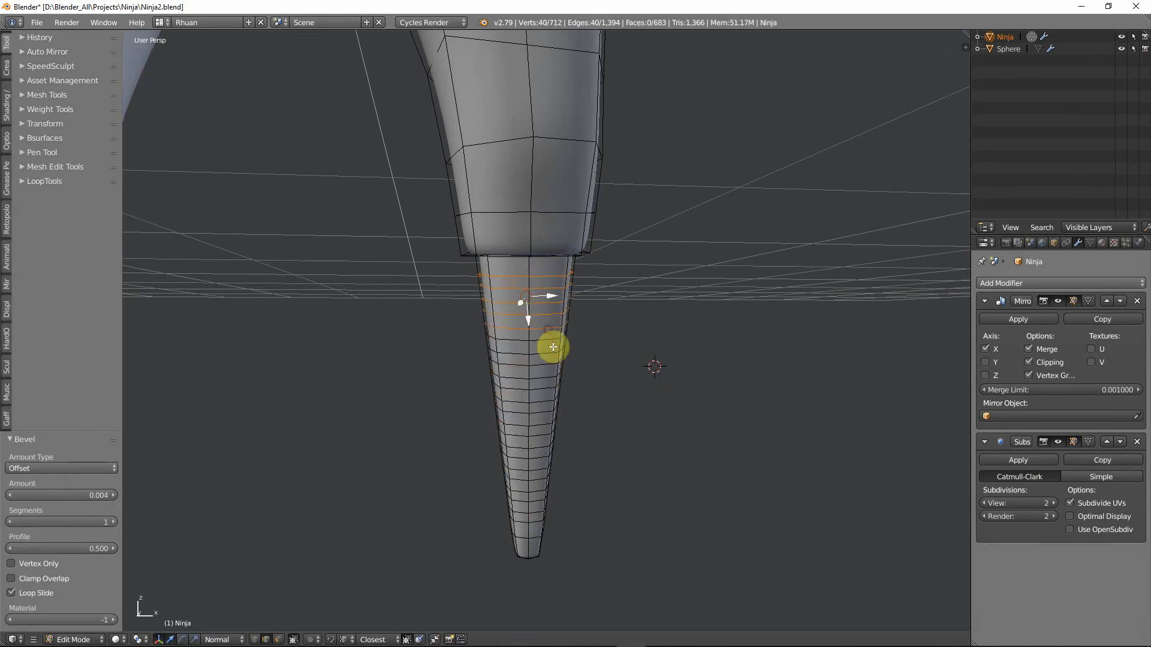
{"action": "right_click", "coordinate": [545, 364], "text": "alt+shift"}
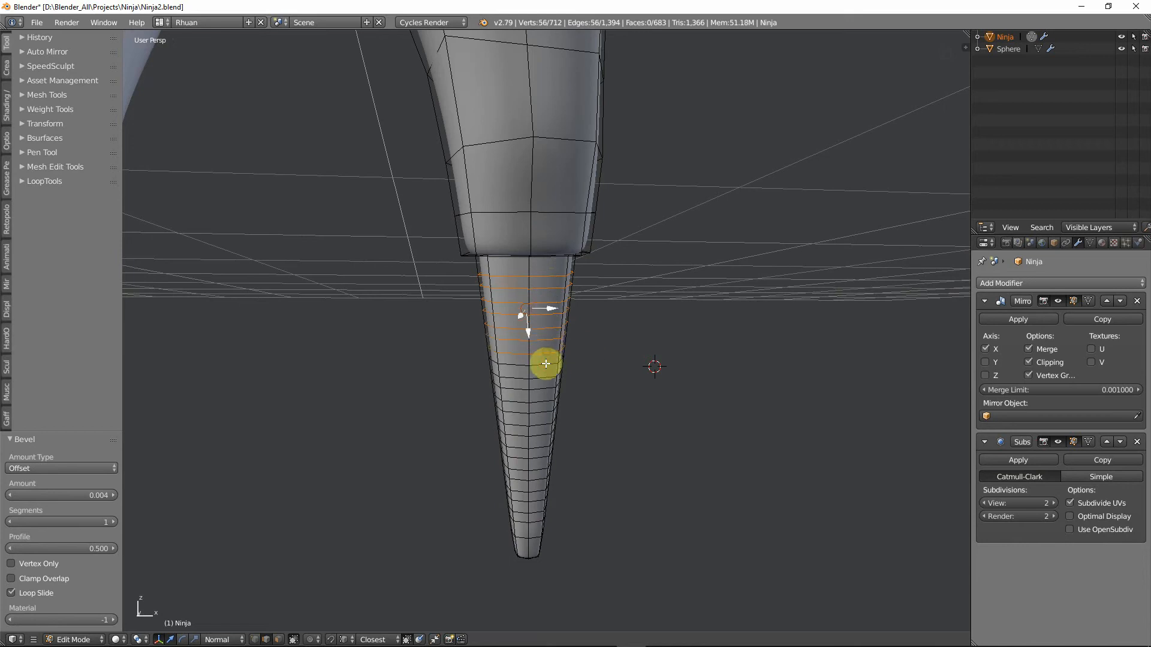
{"action": "right_click", "coordinate": [545, 375], "text": "alt+shift"}
{"action": "right_click", "coordinate": [543, 390], "text": "alt+shift"}
{"action": "right_click", "coordinate": [541, 422], "text": "alt+shift"}
{"action": "right_click", "coordinate": [540, 431], "text": "alt+shift"}
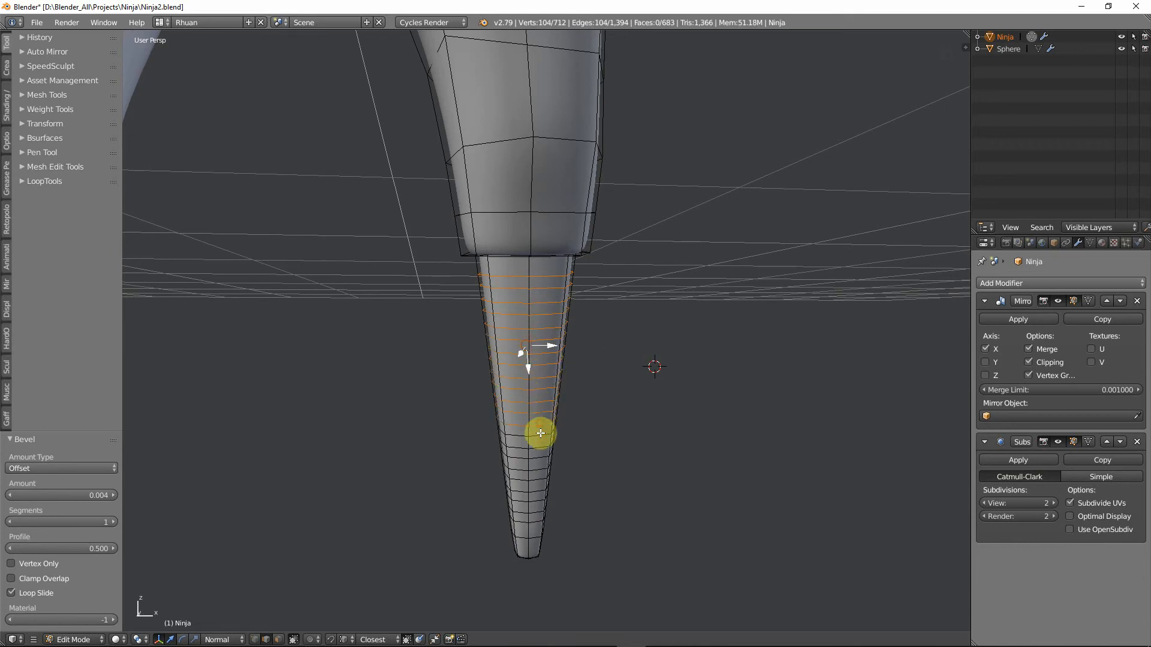
{"action": "right_click", "coordinate": [540, 440], "text": "alt+shift"}
{"action": "right_click", "coordinate": [541, 450], "text": "alt+shift"}
{"action": "right_click", "coordinate": [541, 470], "text": "alt+shift"}
{"action": "right_click", "coordinate": [540, 480], "text": "alt+shift"}
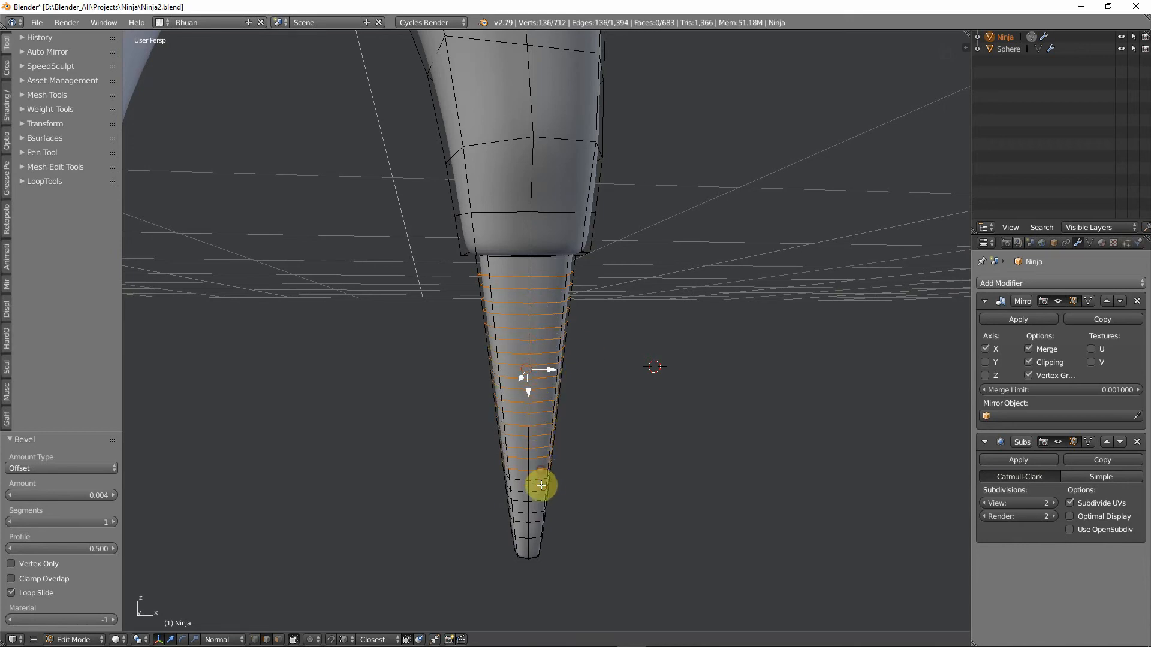
{"action": "right_click", "coordinate": [539, 489], "text": "alt+shift"}
{"action": "right_click", "coordinate": [539, 499], "text": "alt+shift"}
{"action": "right_click", "coordinate": [538, 510], "text": "alt+shift"}
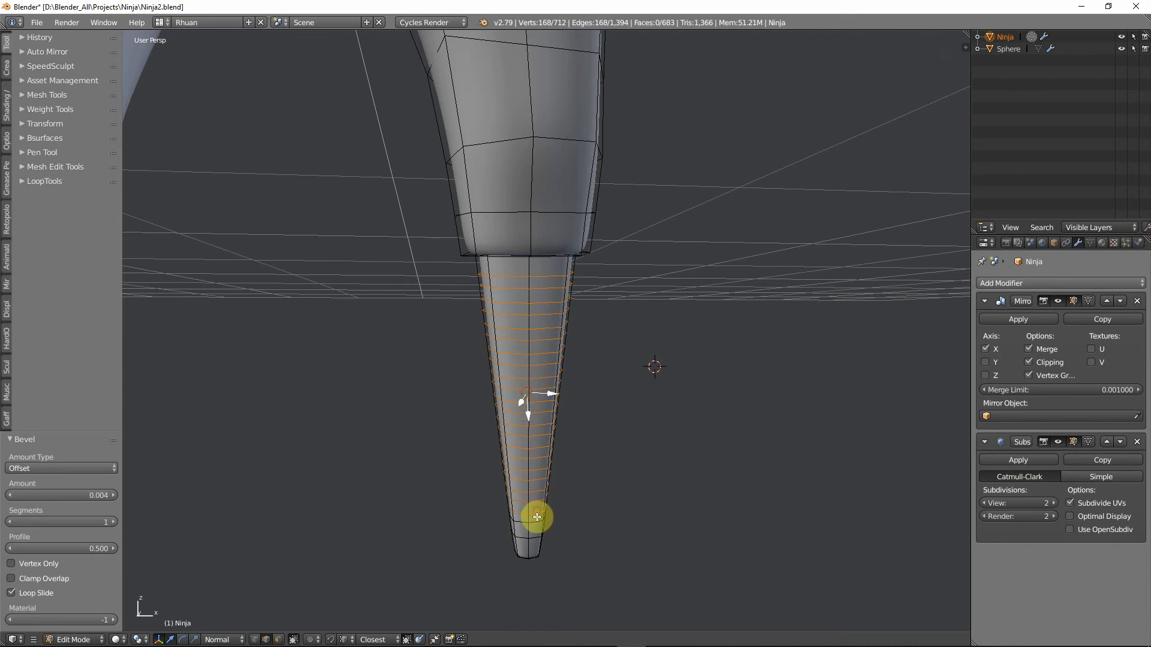
{"action": "scroll", "coordinate": [600, 411], "scroll_direction": "up", "scroll_amount": 1}
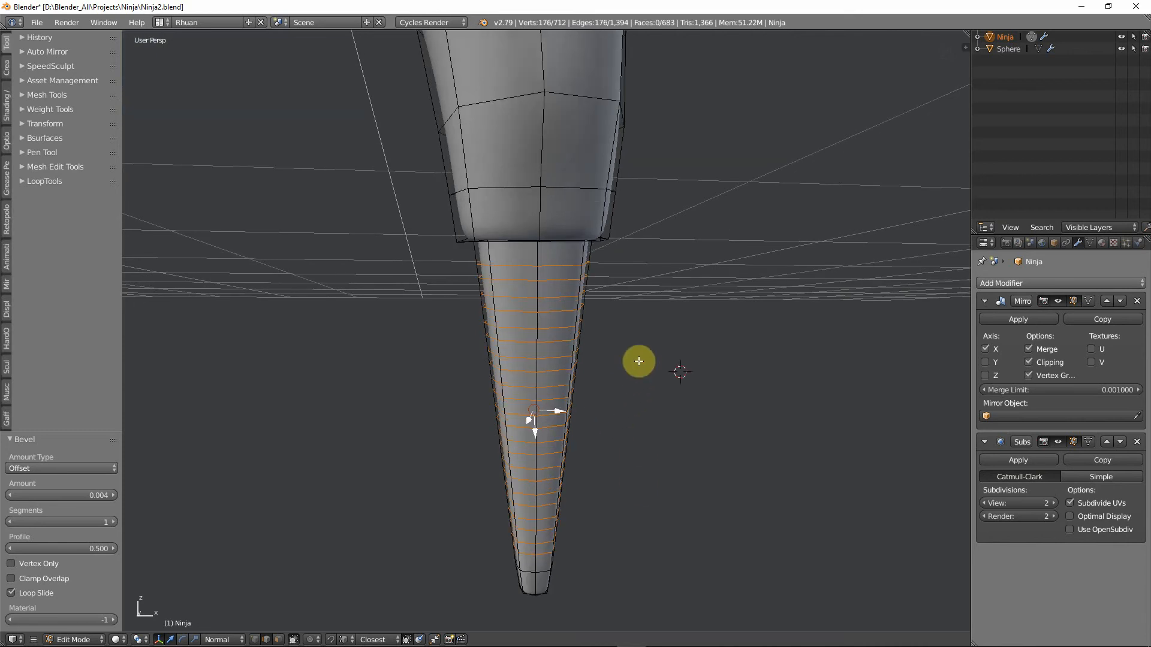
{"action": "key", "text": "ctrl+b"}
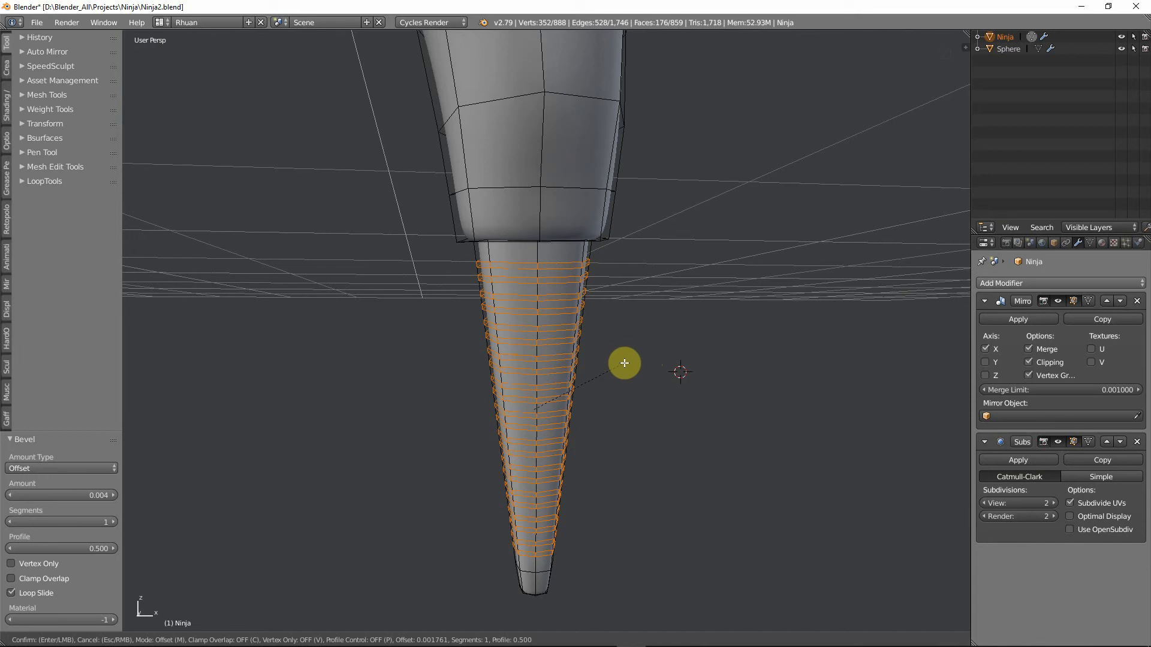
{"action": "left_click", "coordinate": [625, 363]}
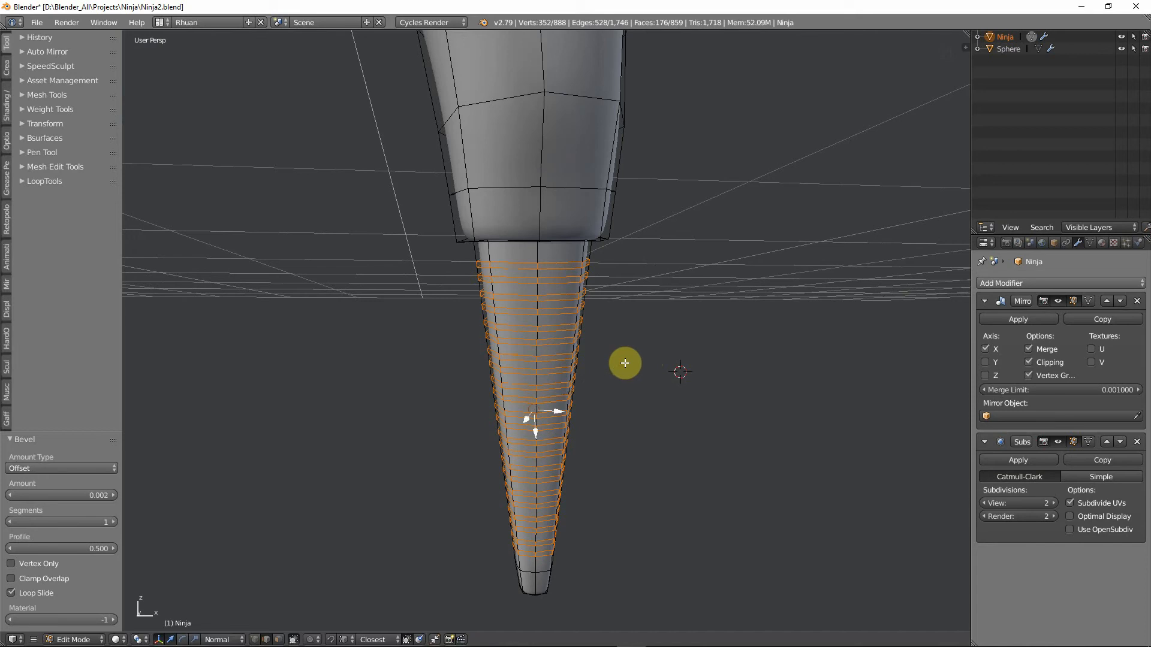
Extrude the narrow ring bands on the lower leg in place, fatten them outward by about 0.002, and review the smoothed legs.
{"action": "key", "text": "e"}
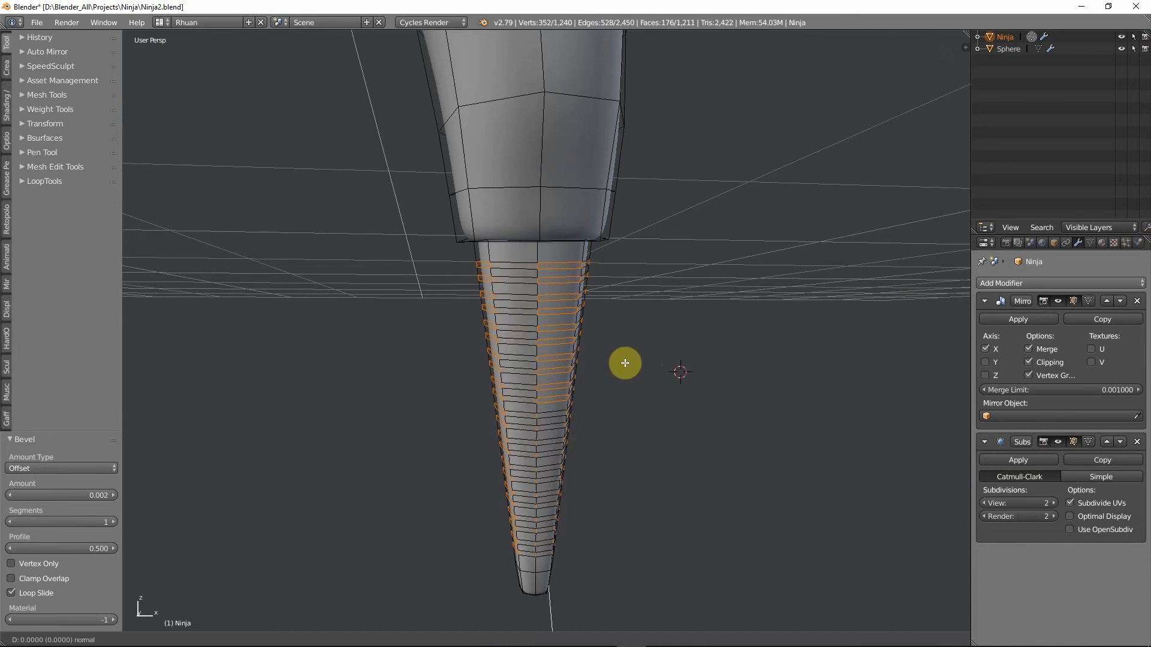
{"action": "right_click", "coordinate": [625, 364]}
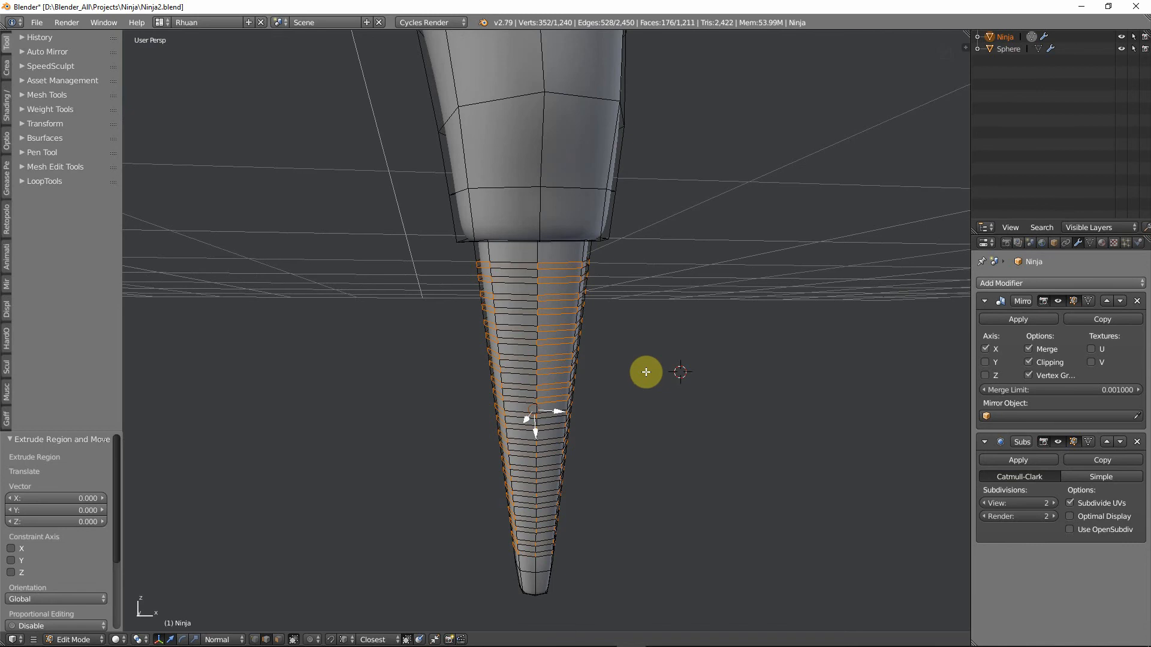
{"action": "key", "text": "alt+s"}
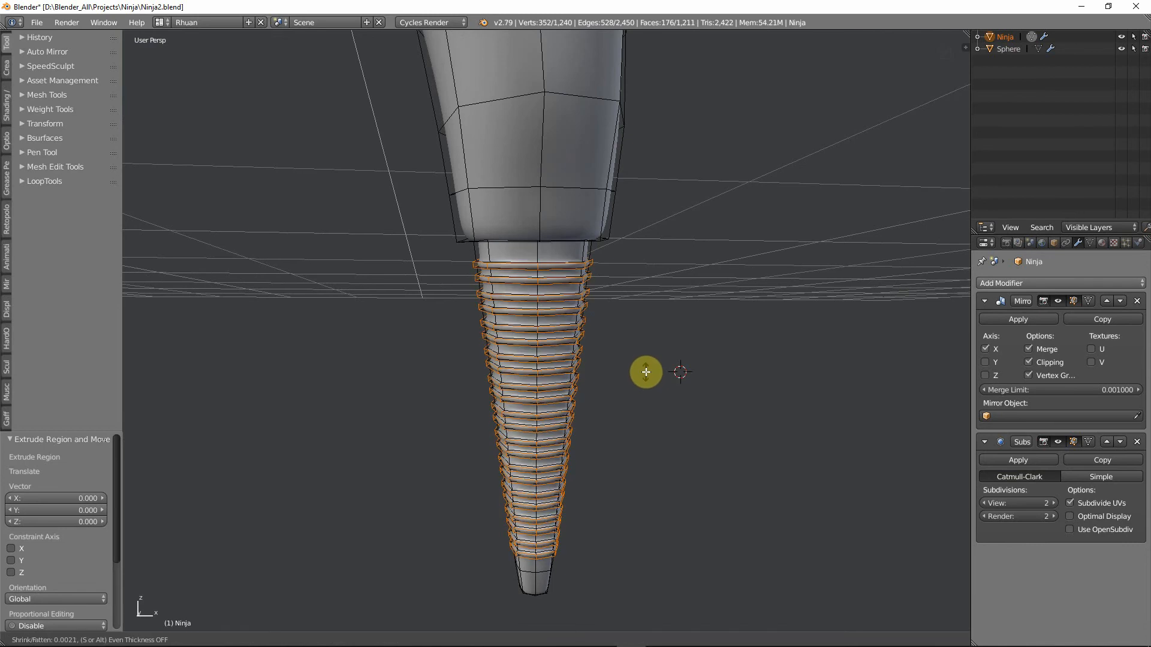
{"action": "left_click", "coordinate": [646, 372]}
{"action": "key", "text": "Tab"}
{"action": "scroll", "coordinate": [599, 359], "scroll_direction": "down", "scroll_amount": 3}
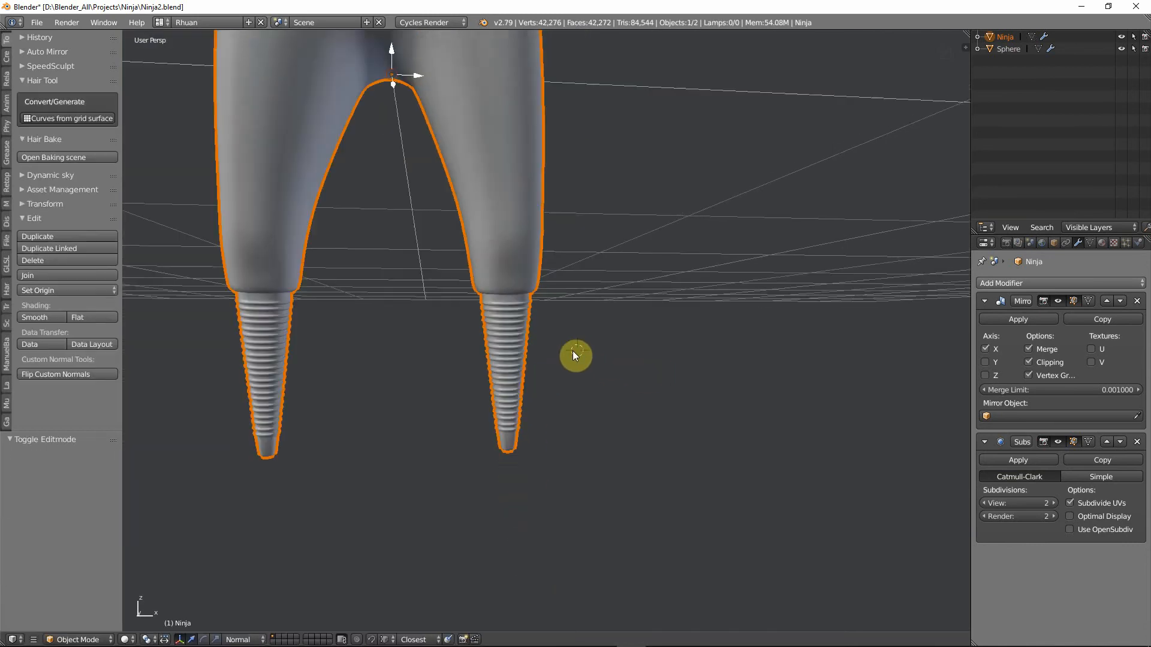
{"action": "scroll", "coordinate": [557, 342], "scroll_direction": "down", "scroll_amount": 2}
{"action": "middle_click_drag", "start_coordinate": [513, 326], "coordinate": [458, 334]}
{"action": "key", "text": "a"}
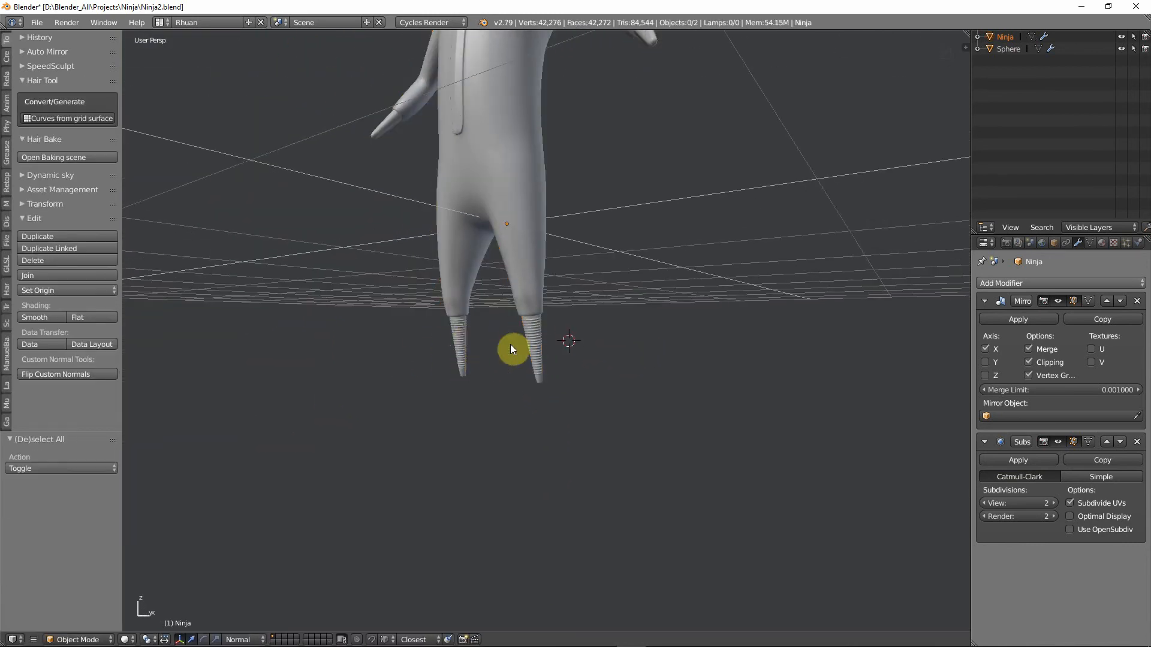
{"action": "scroll", "coordinate": [510, 349], "scroll_direction": "up", "scroll_amount": 5}
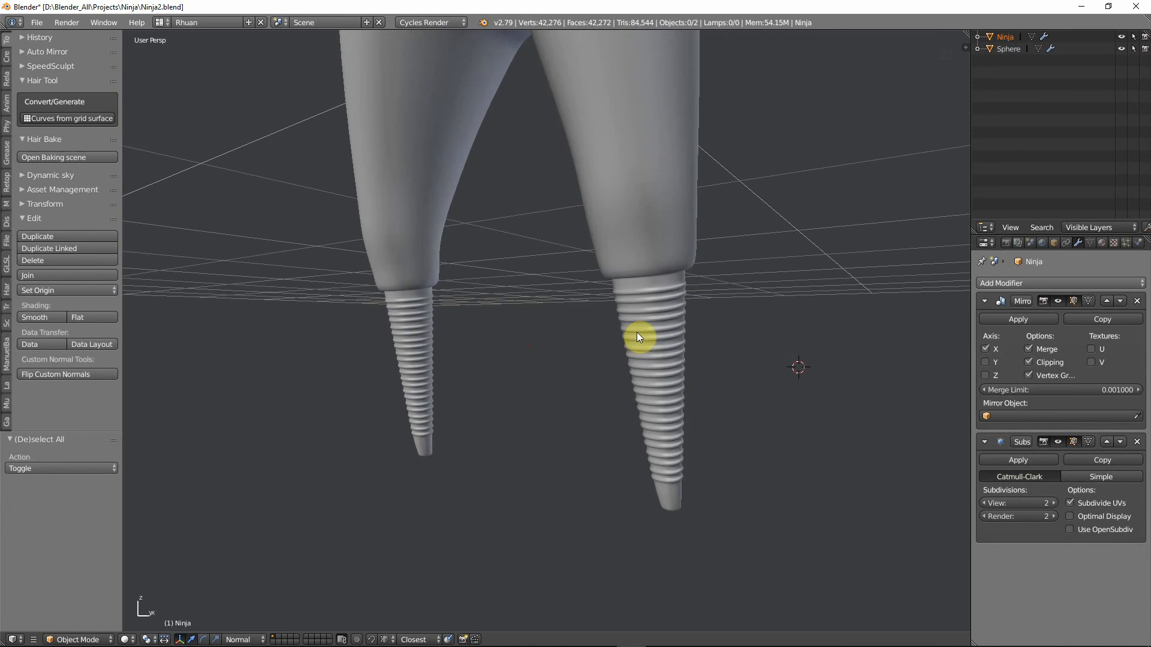
Add two centred loop cuts in the gap between the trouser hem and the uppermost ring.
{"action": "key", "text": "Tab"}
{"action": "middle_click_drag", "start_coordinate": [750, 295], "coordinate": [536, 382]}
{"action": "scroll", "coordinate": [491, 388], "scroll_direction": "up", "scroll_amount": 4}
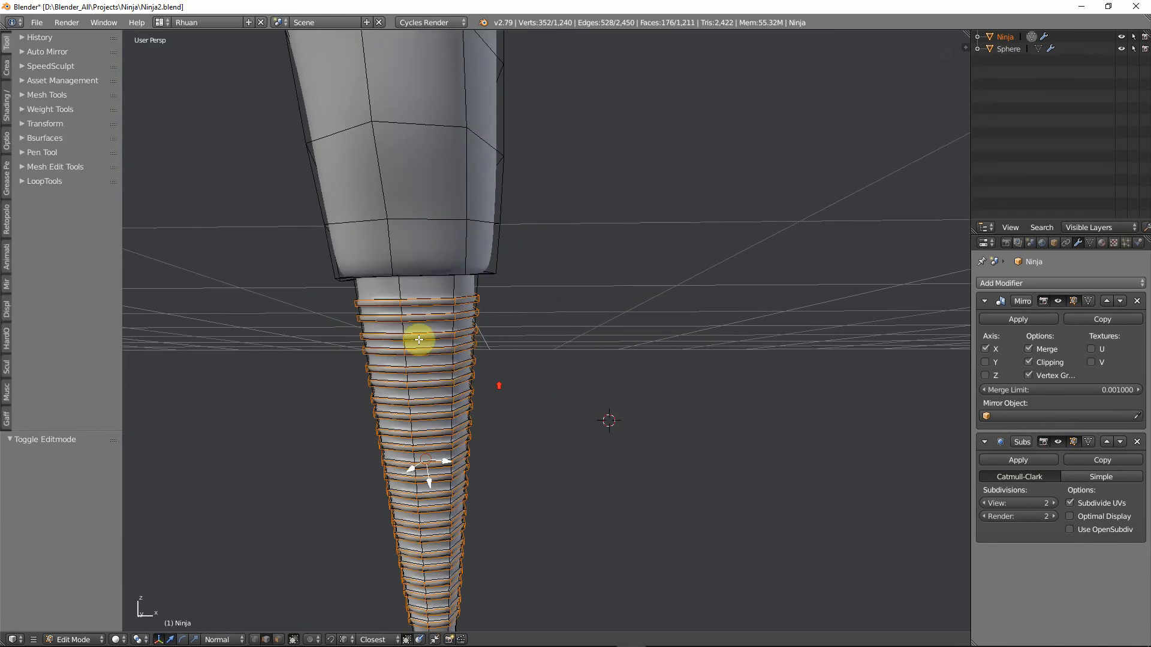
{"action": "middle_click_drag", "start_coordinate": [430, 339], "coordinate": [547, 385], "text": "shift"}
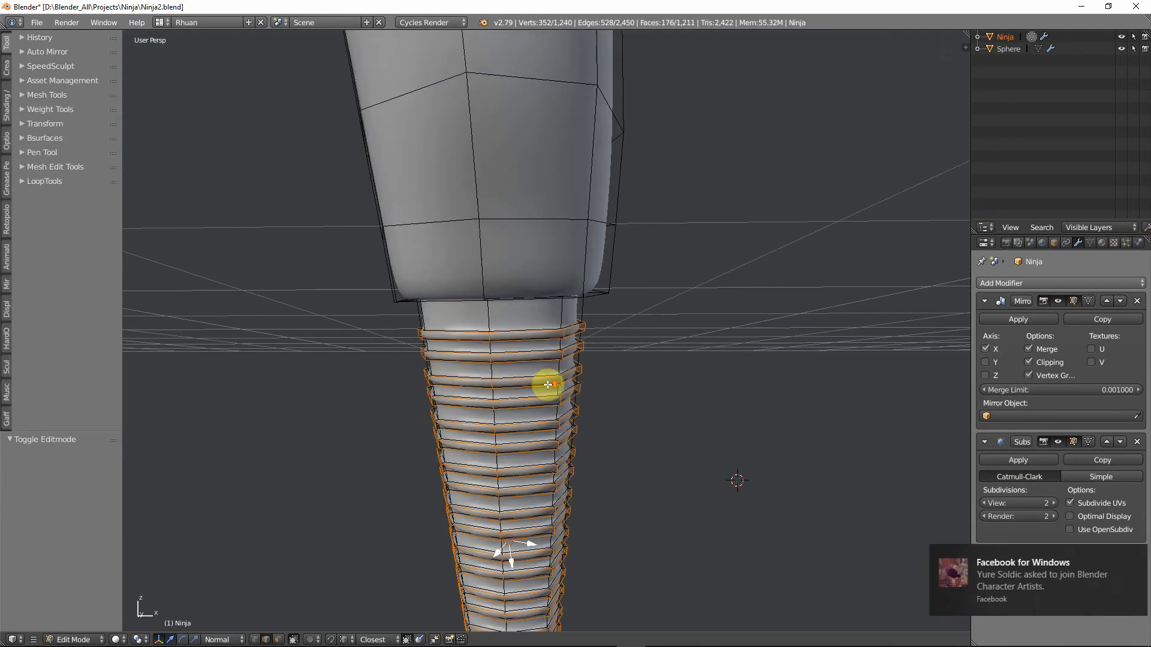
{"action": "key", "text": "ctrl+r"}
{"action": "scroll", "coordinate": [497, 321], "scroll_direction": "up", "scroll_amount": 1}
{"action": "left_click", "coordinate": [497, 320]}
{"action": "right_click", "coordinate": [497, 320]}
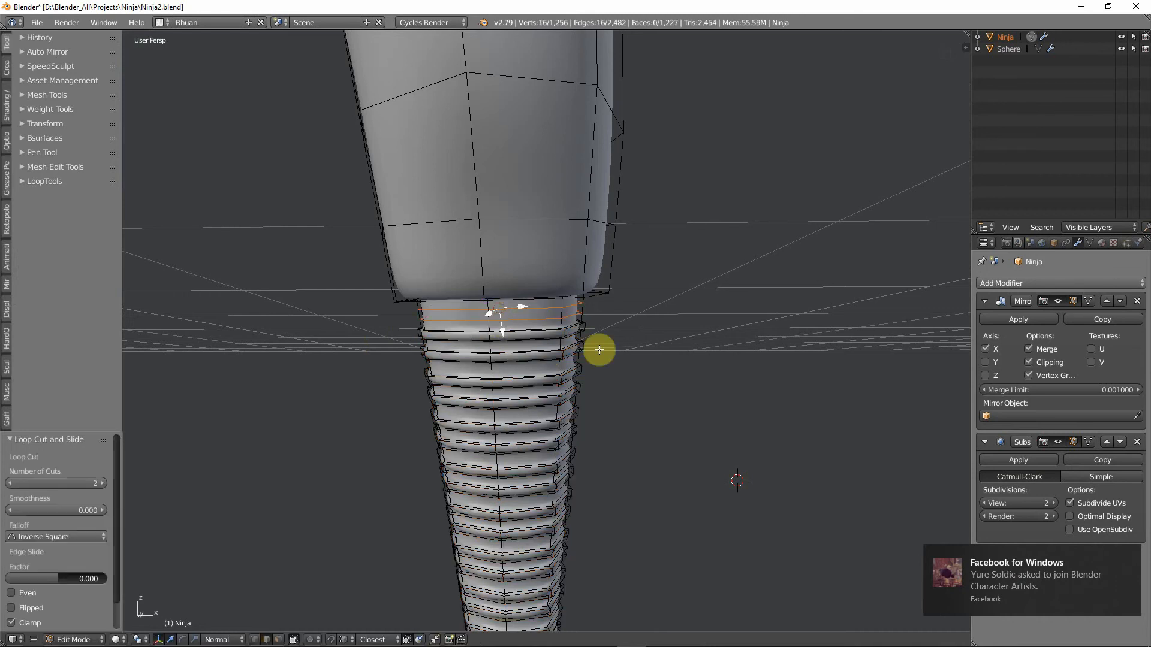
In face select mode, extrude the new band below the trouser hem in place and fatten it slightly outward.
{"action": "key", "text": "ctrl+Tab"}
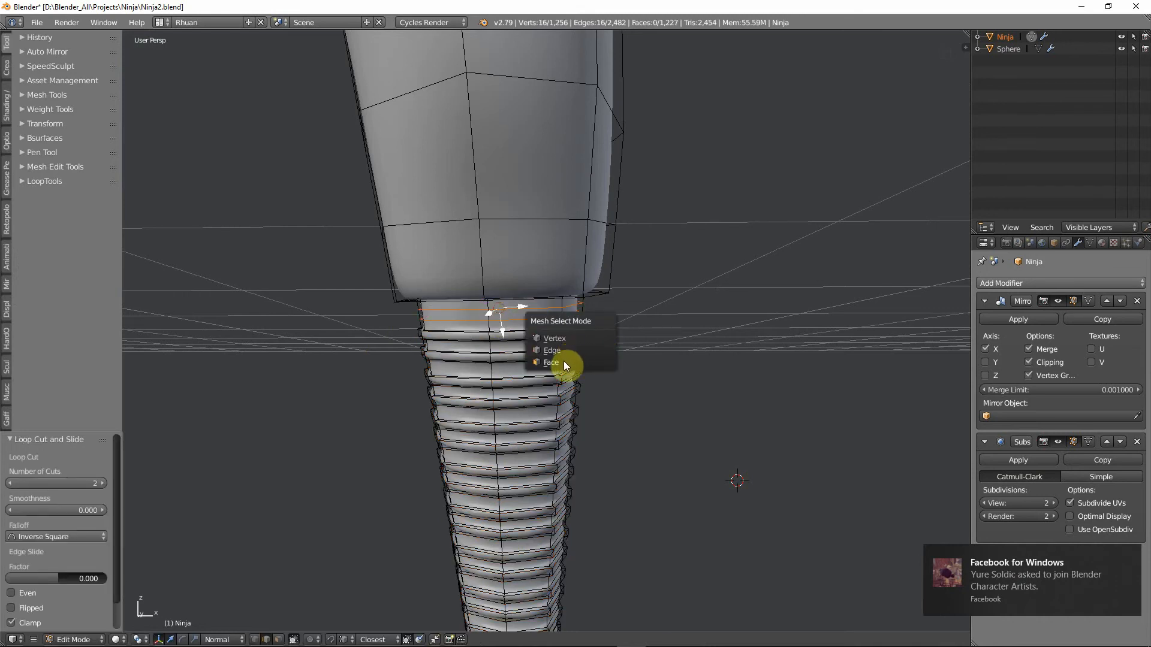
{"action": "left_click", "coordinate": [564, 362]}
{"action": "key", "text": "e"}
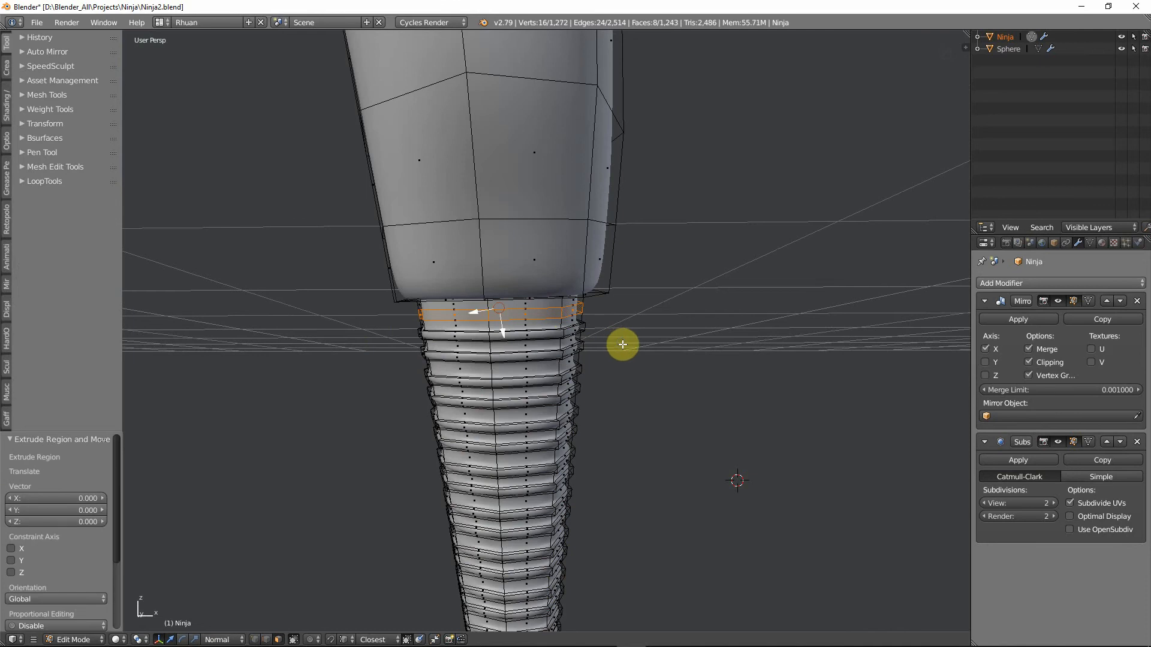
{"action": "right_click", "coordinate": [624, 347]}
{"action": "key", "text": "alt+s"}
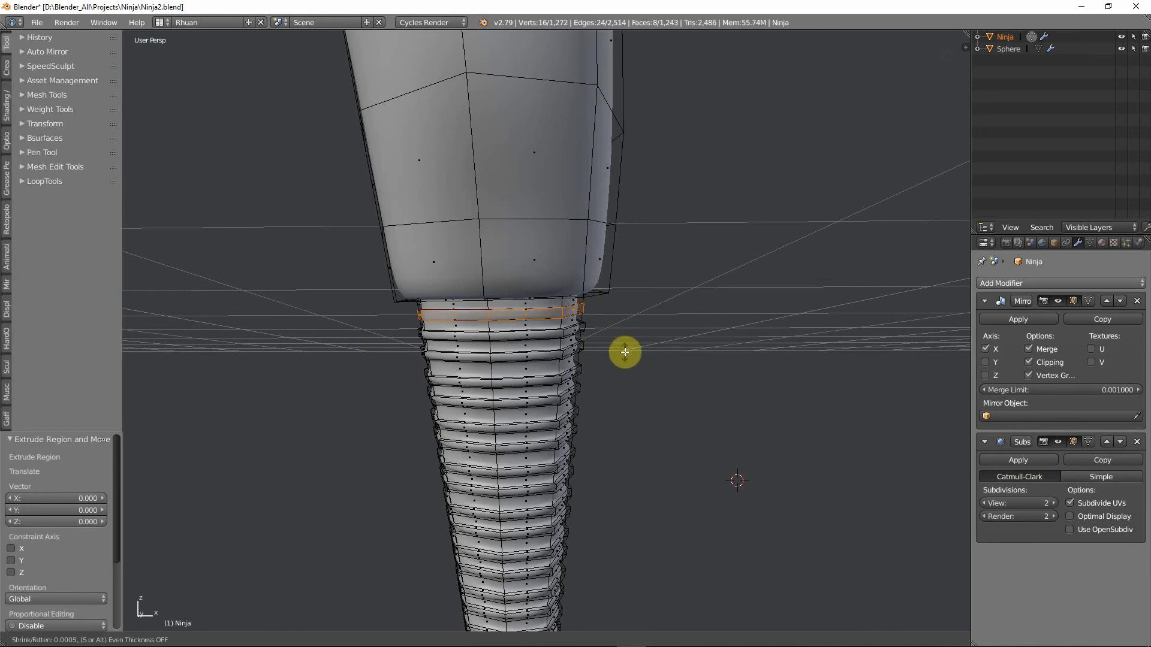
{"action": "left_click", "coordinate": [624, 353]}
{"action": "key", "text": "Tab"}
{"action": "key", "text": "KP_1"}
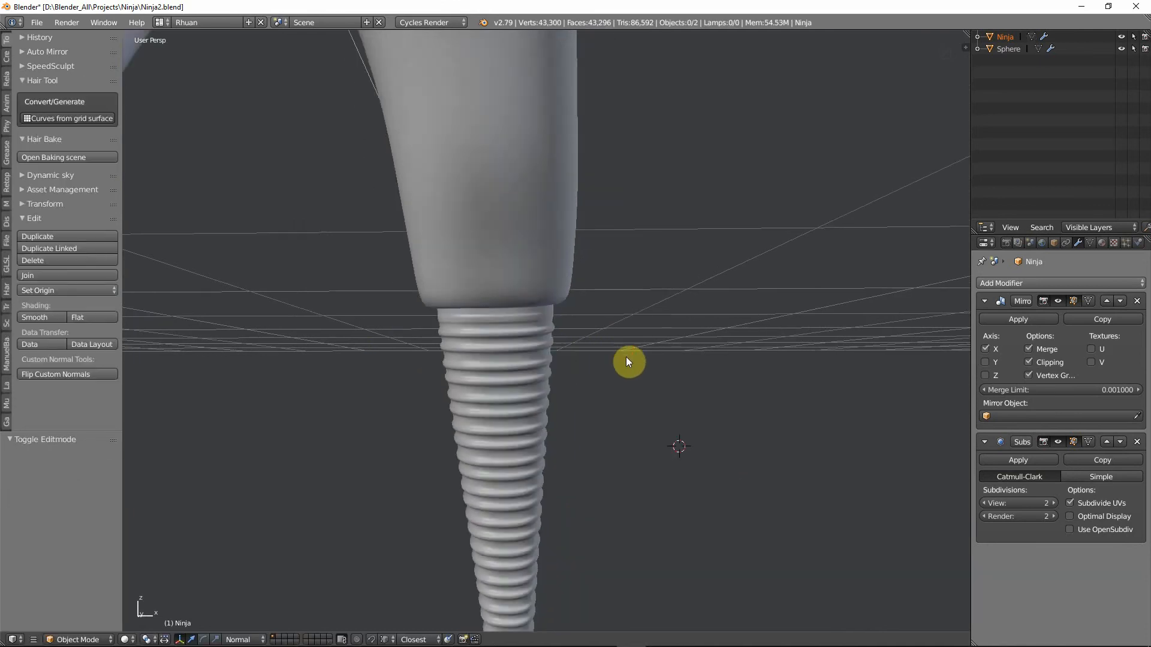
In wireframe front view, lasso some mid-leg ring vertices and move them -0.007 along Z using smooth proportional editing of size 0.05.
{"action": "key", "text": "Tab"}
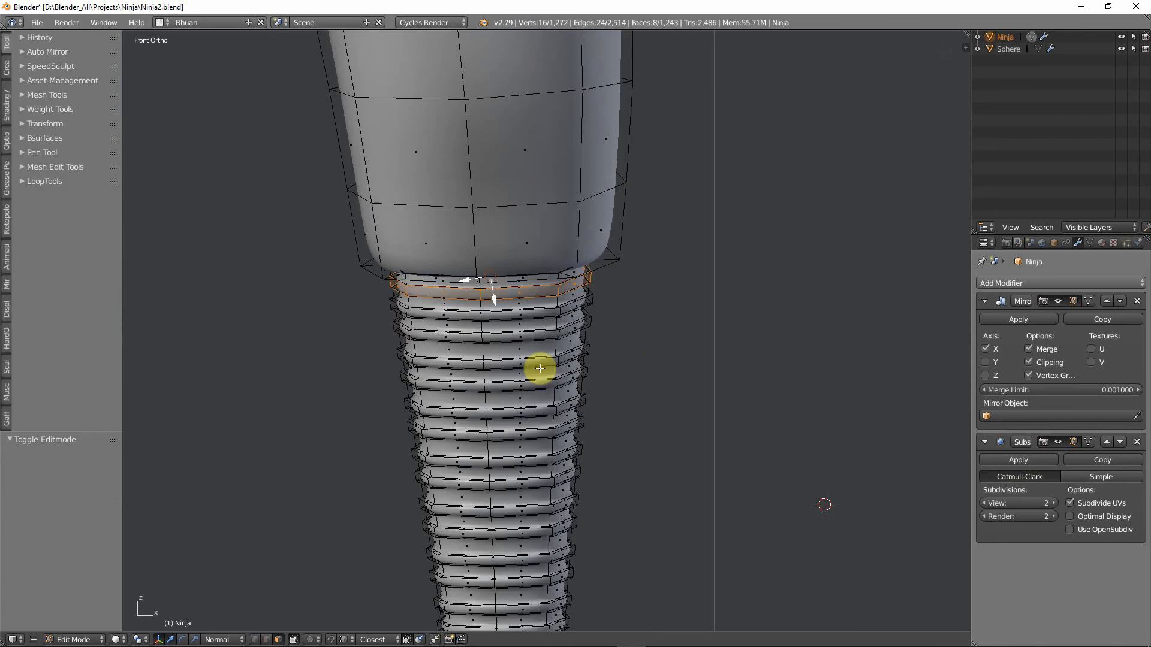
{"action": "key", "text": "ctrl+Tab"}
{"action": "left_click", "coordinate": [494, 346]}
{"action": "scroll", "coordinate": [585, 393], "scroll_direction": "down", "scroll_amount": 3}
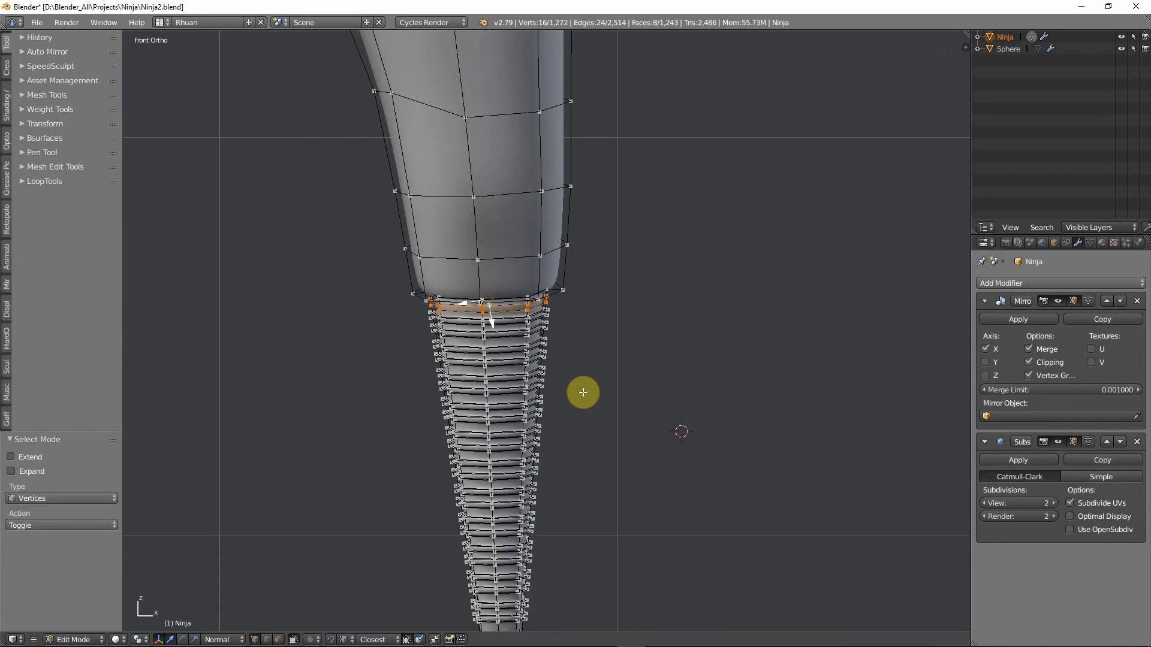
{"action": "key", "text": "a"}
{"action": "key", "text": "z"}
{"action": "key", "text": "z"}
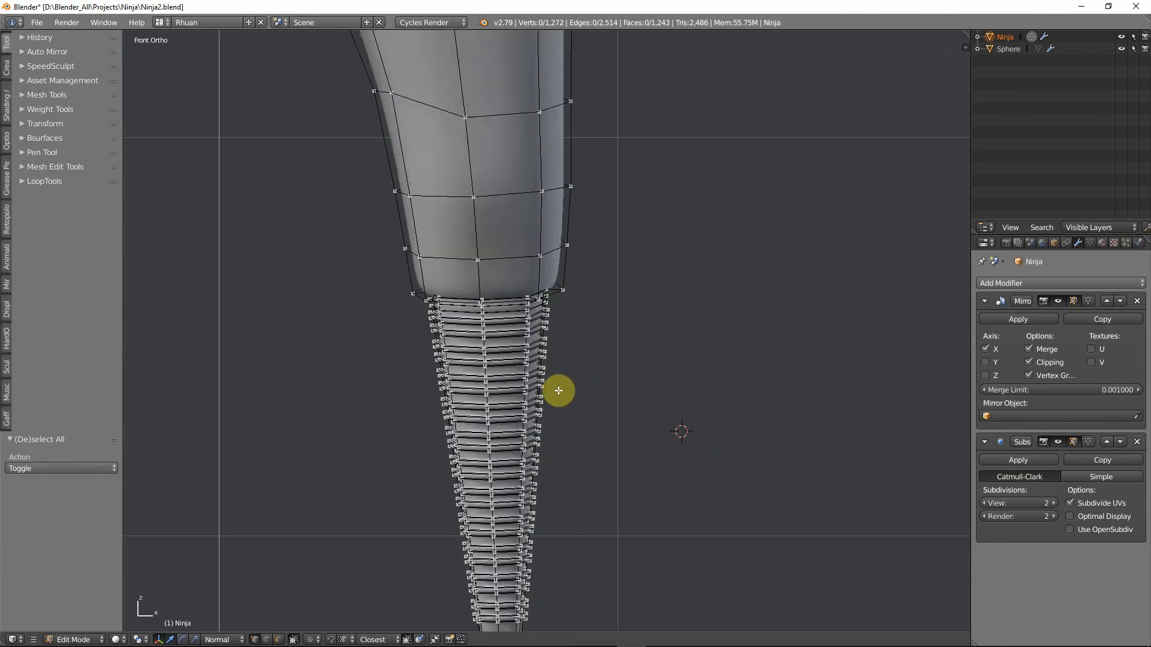
{"action": "scroll", "coordinate": [558, 391], "scroll_direction": "down", "scroll_amount": 2}
{"action": "scroll", "coordinate": [552, 391], "scroll_direction": "up", "scroll_amount": 1}
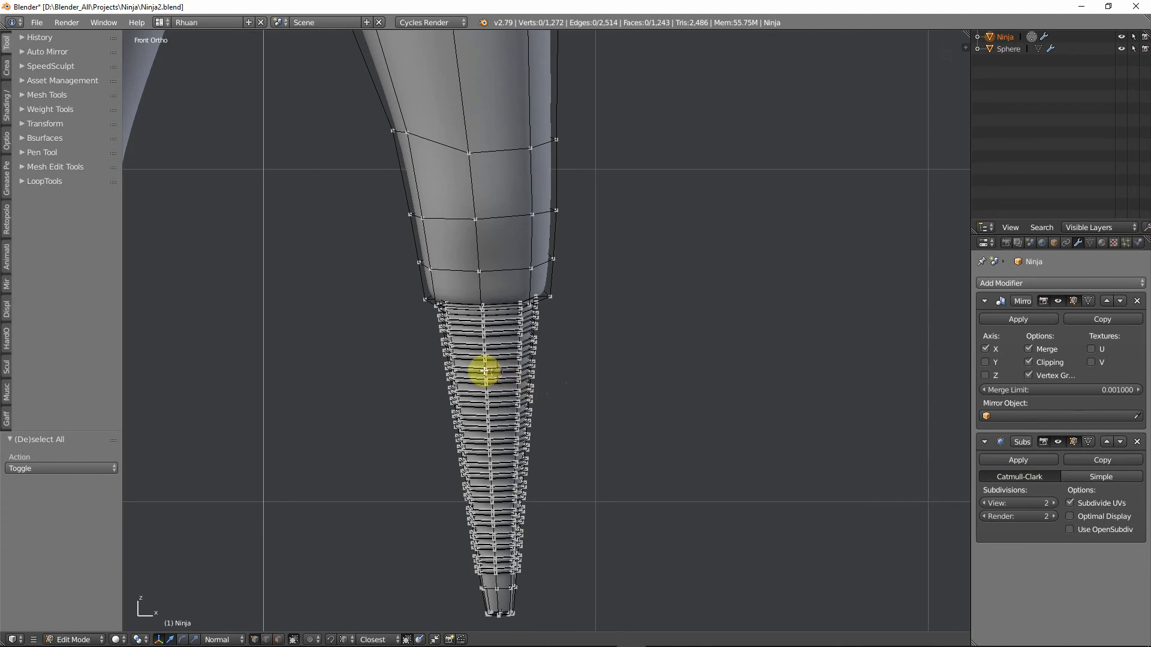
{"action": "left_click_drag", "start_coordinate": [477, 369], "coordinate": [496, 373], "text": "ctrl"}
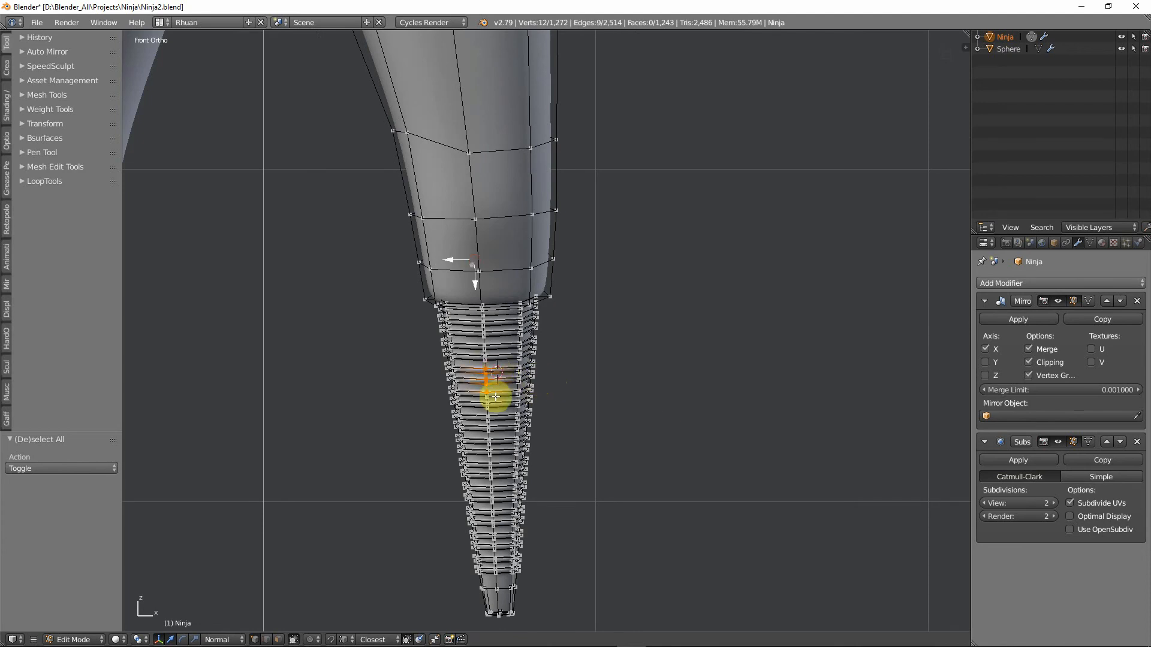
{"action": "key", "text": "z"}
{"action": "scroll", "coordinate": [492, 395], "scroll_direction": "down", "scroll_amount": 3}
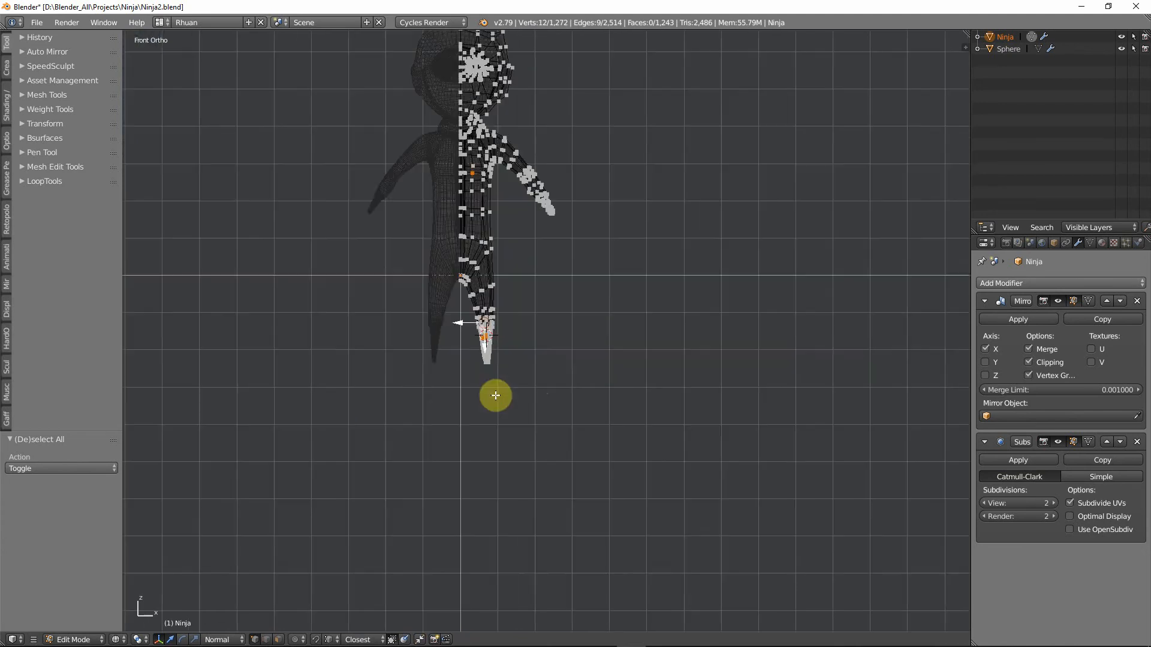
{"action": "scroll", "coordinate": [514, 371], "scroll_direction": "down", "scroll_amount": 1}
{"action": "scroll", "coordinate": [520, 332], "scroll_direction": "up", "scroll_amount": 1}
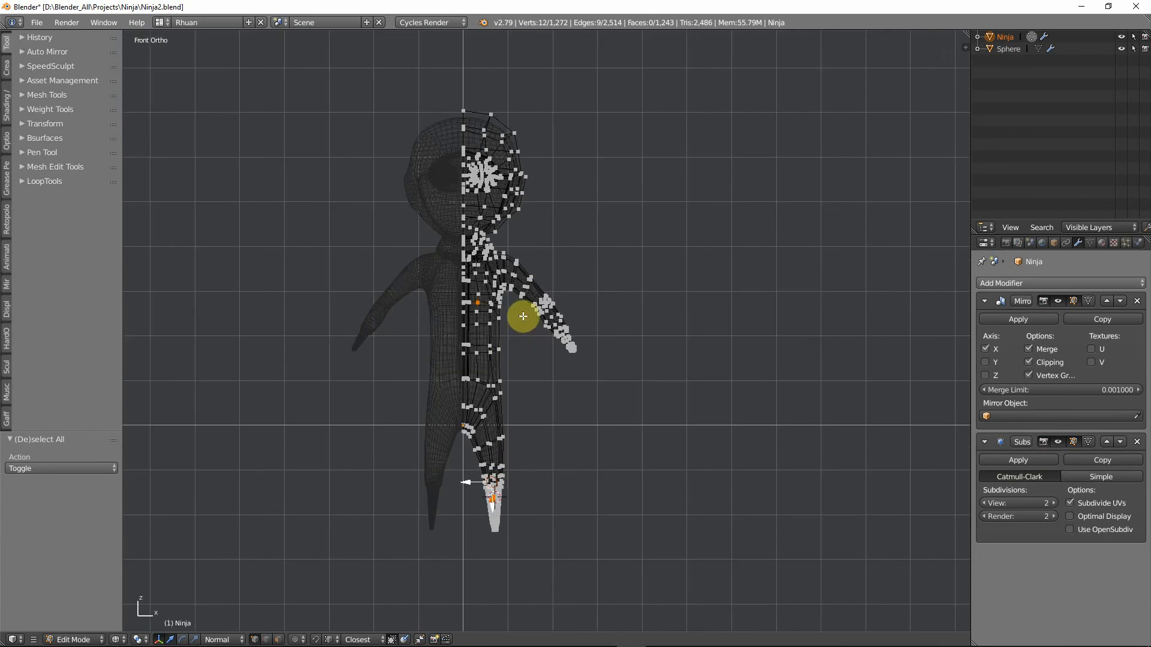
{"action": "scroll", "coordinate": [542, 426], "scroll_direction": "up", "scroll_amount": 2}
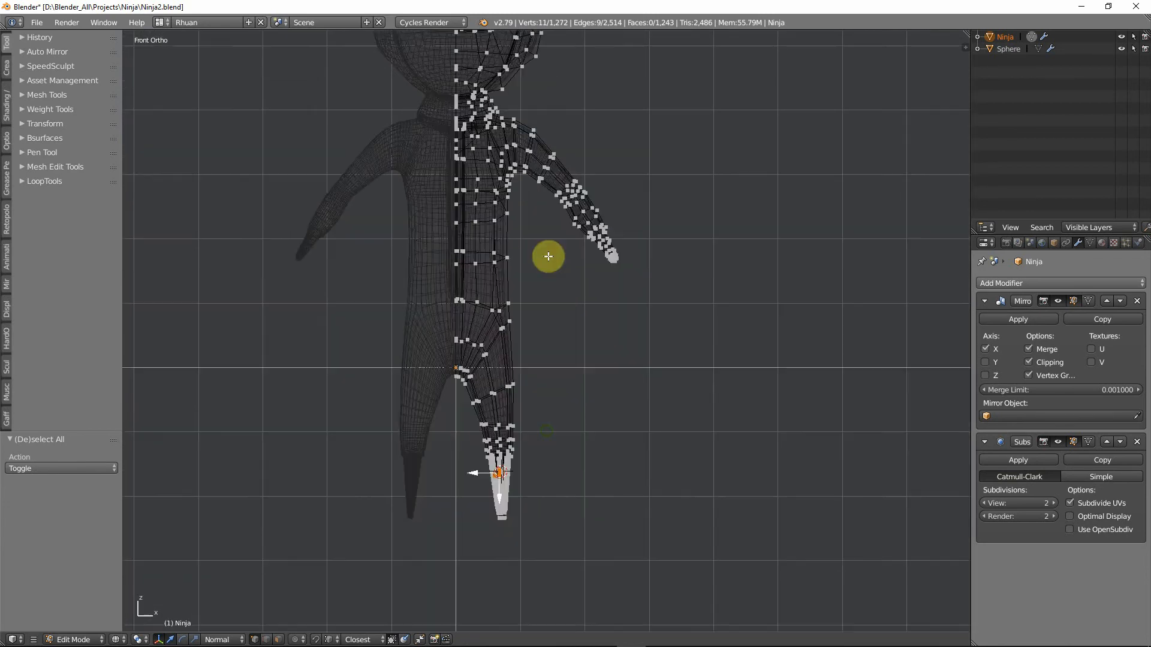
{"action": "scroll", "coordinate": [534, 411], "scroll_direction": "up", "scroll_amount": 5}
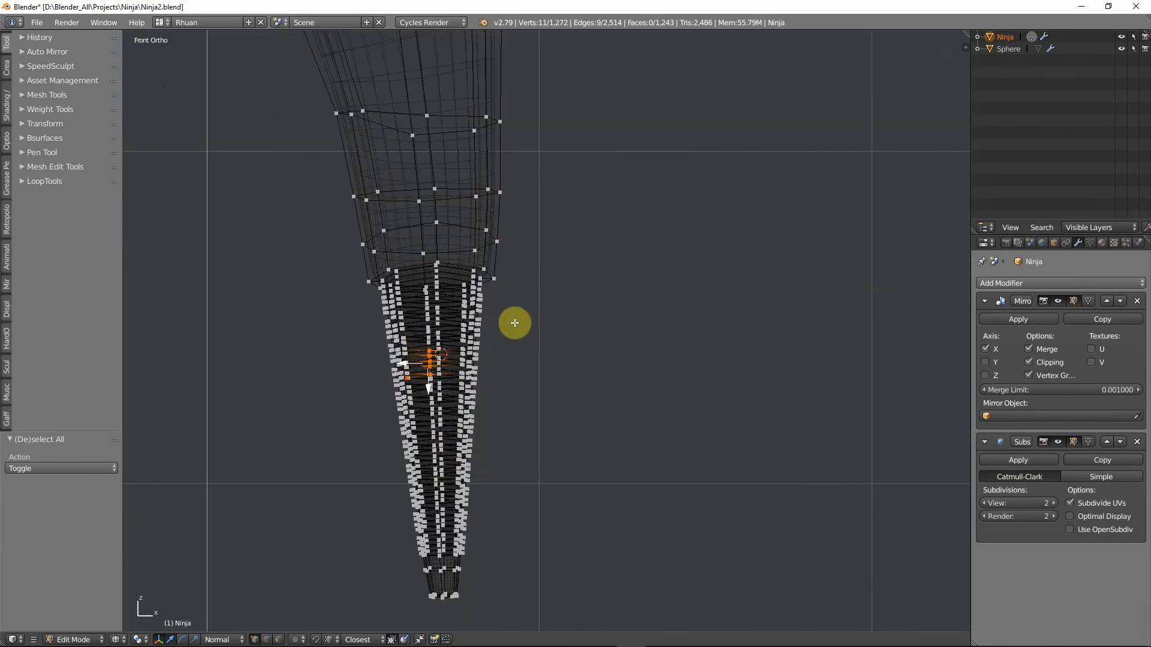
{"action": "key", "text": "o"}
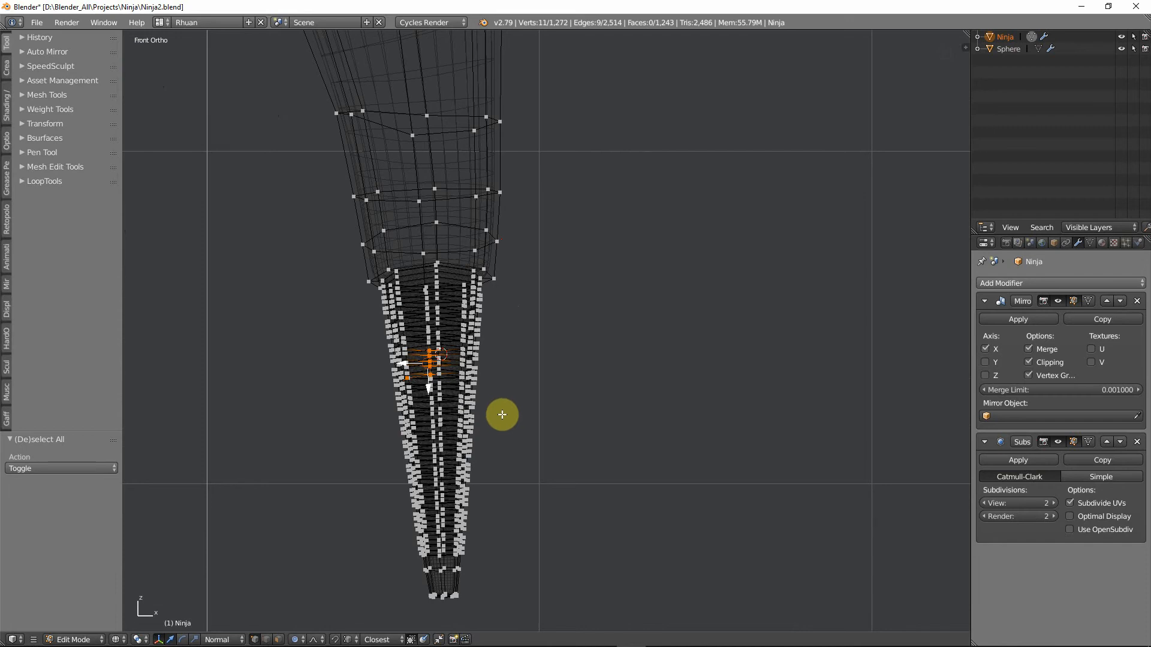
{"action": "key", "text": "g"}
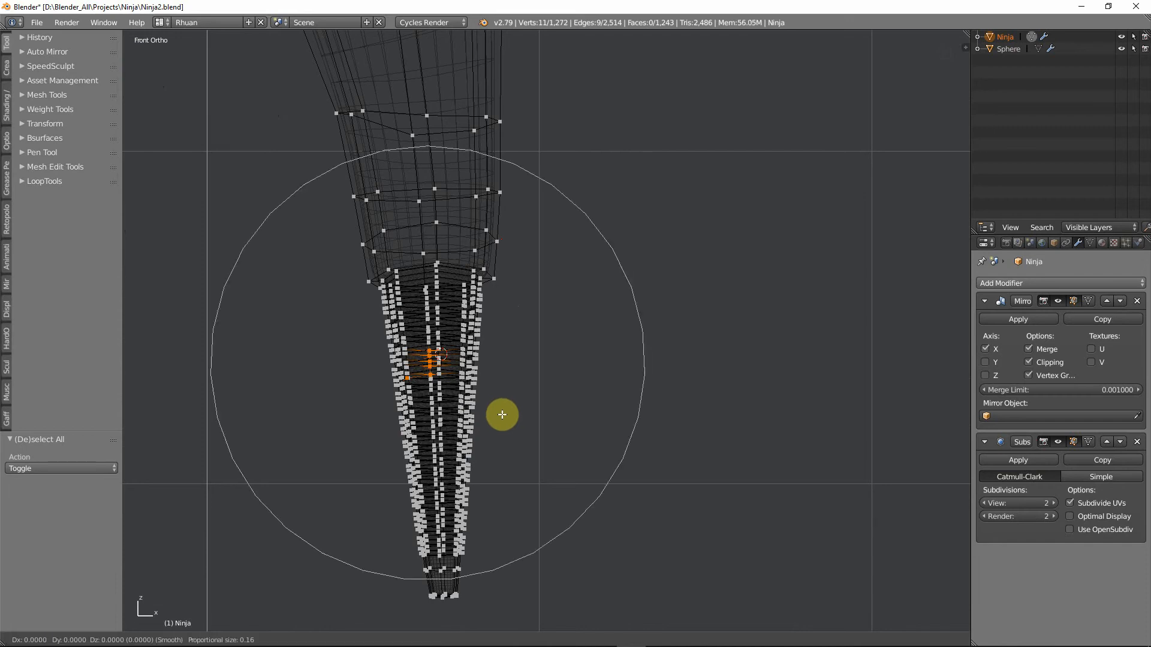
{"action": "key", "text": "z"}
{"action": "scroll", "coordinate": [503, 420], "scroll_direction": "up", "scroll_amount": 12}
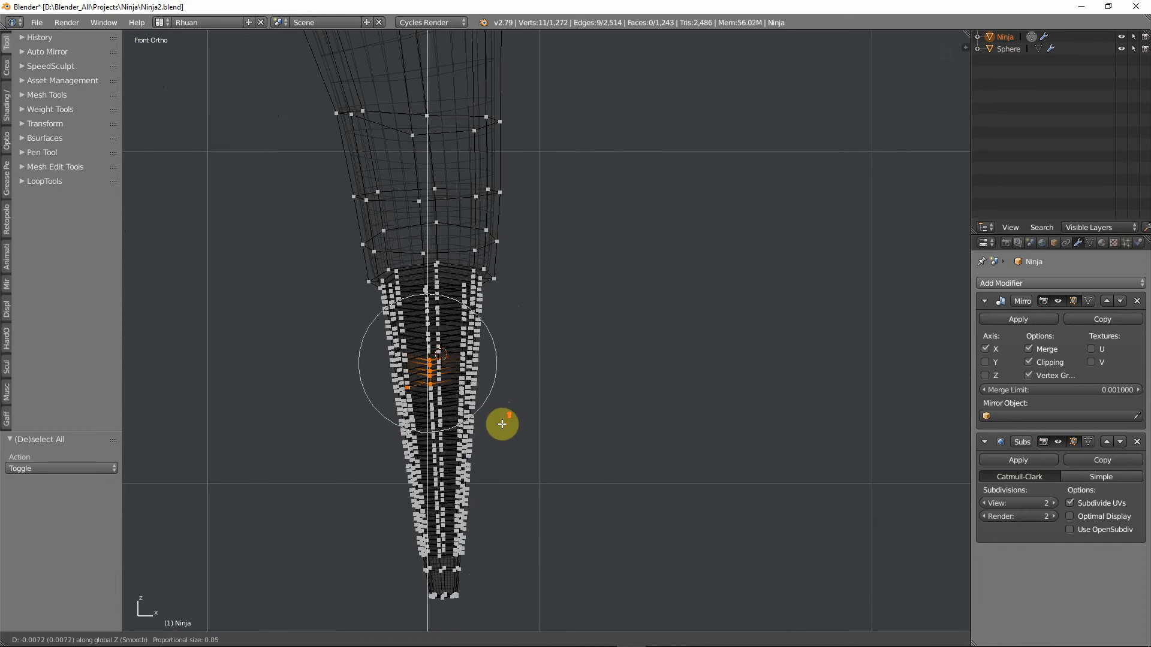
{"action": "left_click", "coordinate": [502, 424]}
{"action": "right_click", "coordinate": [483, 337]}
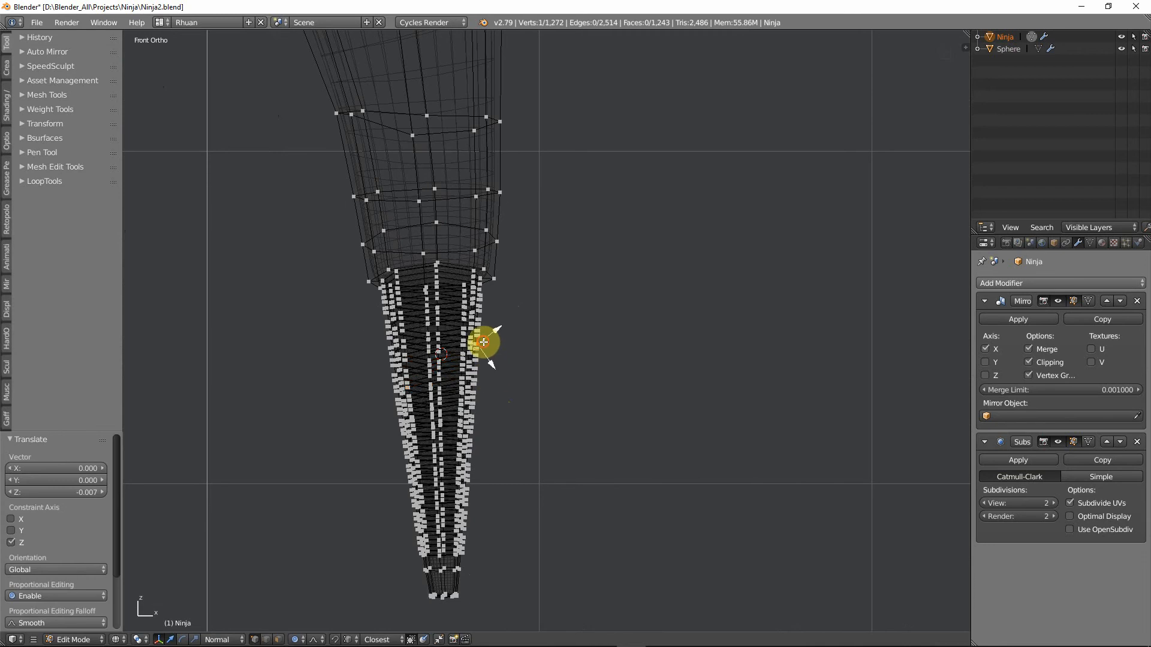
Shift individual ring vertices on the middle and lower leg edges up or down by about 0.004 to 0.006 using proportional editing.
{"action": "key", "text": "g"}
{"action": "left_click", "coordinate": [484, 335]}
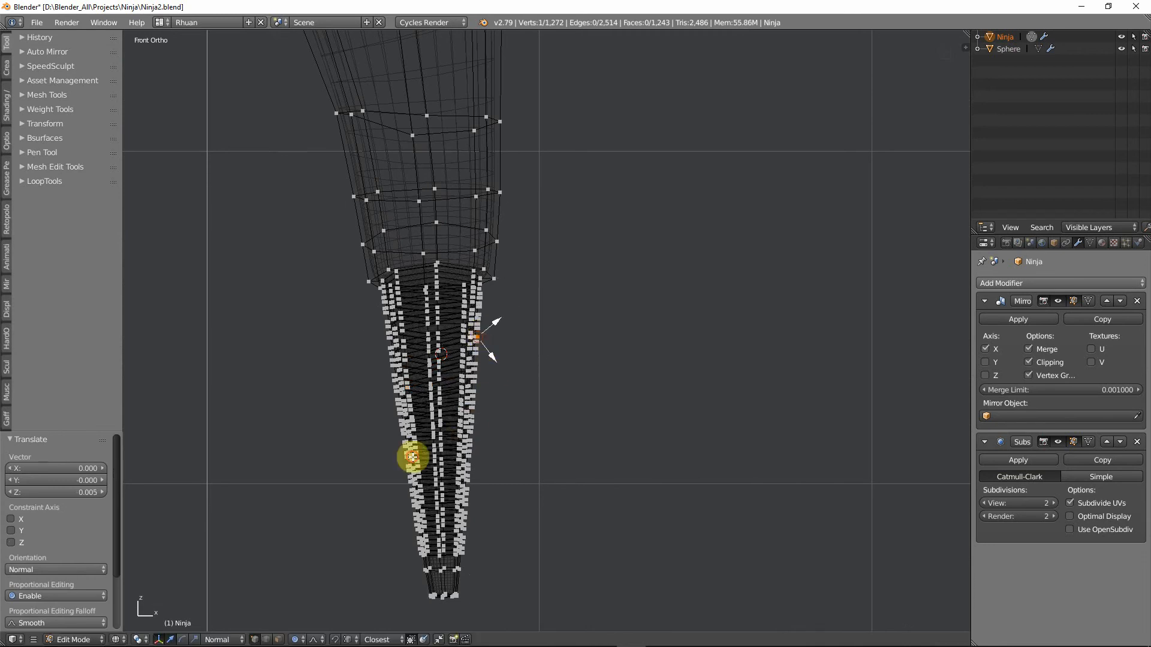
{"action": "right_click", "coordinate": [413, 457]}
{"action": "key", "text": "g"}
{"action": "left_click", "coordinate": [410, 478]}
{"action": "key", "text": "g"}
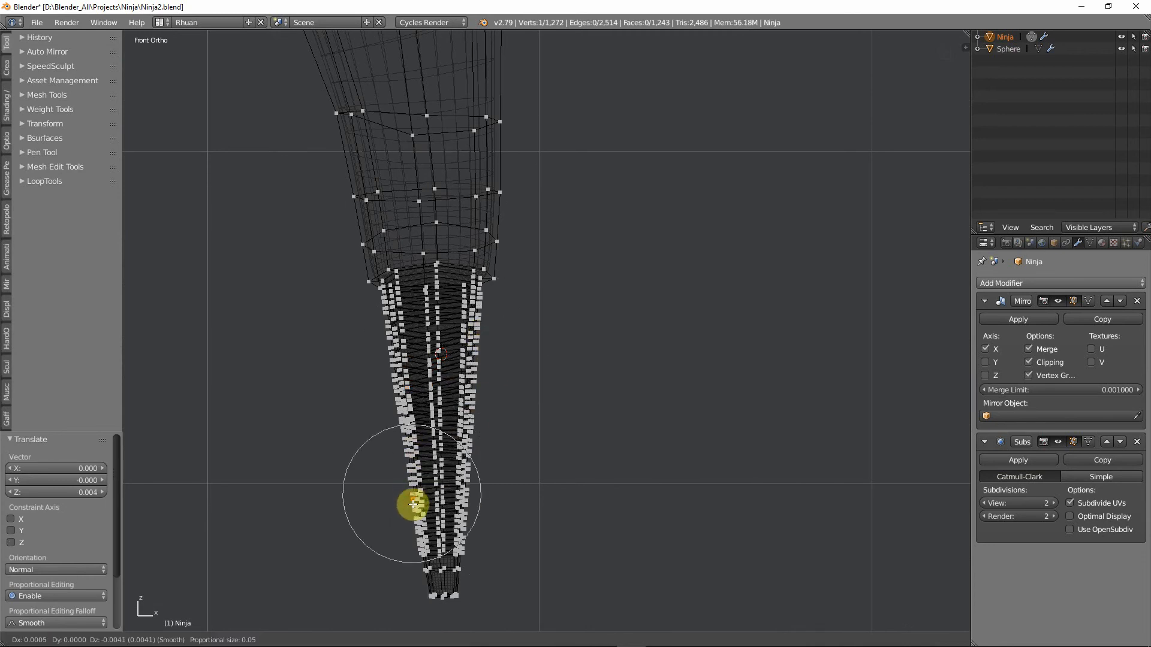
{"action": "left_click", "coordinate": [411, 514]}
{"action": "right_click", "coordinate": [458, 526]}
{"action": "key", "text": "g"}
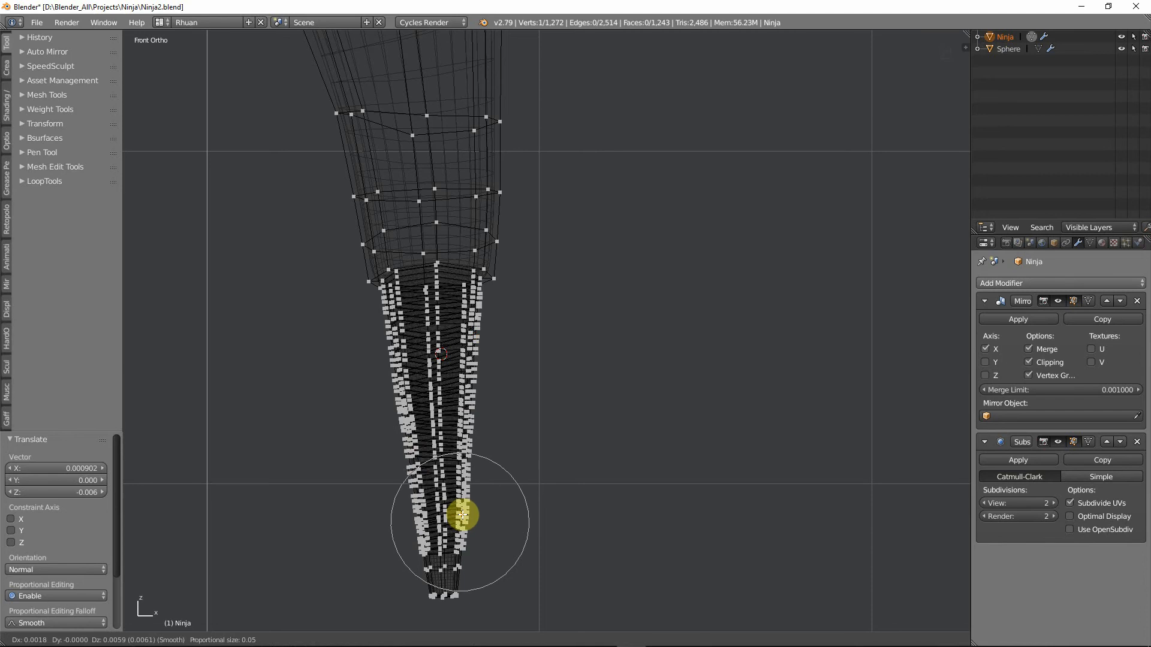
{"action": "left_click", "coordinate": [462, 520]}
Move an upper-leg ring vertex -0.013 along Z and a central one 0.002 along Z, then return to solid shading.
{"action": "right_click", "coordinate": [386, 332]}
{"action": "key", "text": "g"}
{"action": "left_click", "coordinate": [391, 340]}
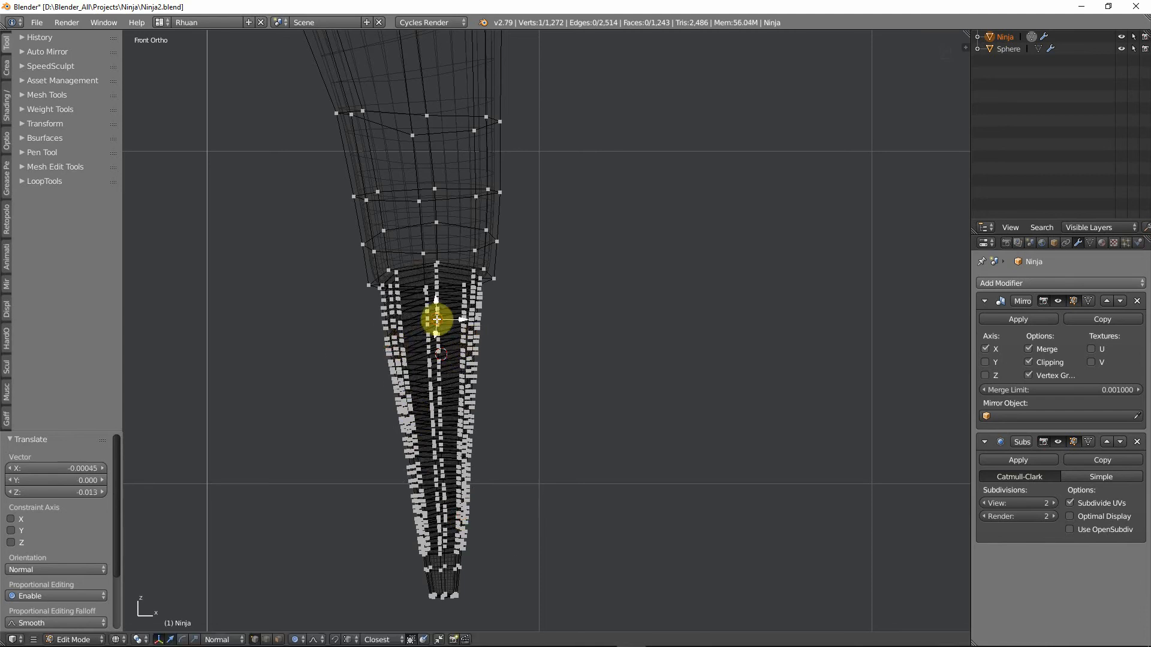
{"action": "key", "text": "g"}
{"action": "left_click", "coordinate": [437, 318]}
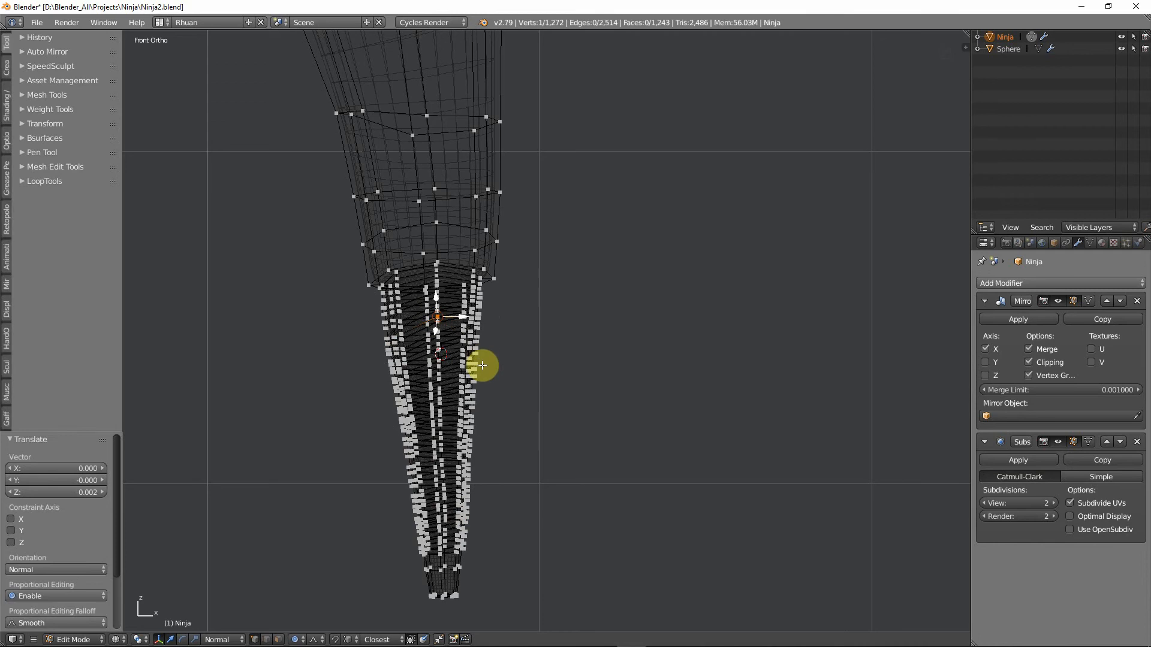
{"action": "key", "text": "z"}
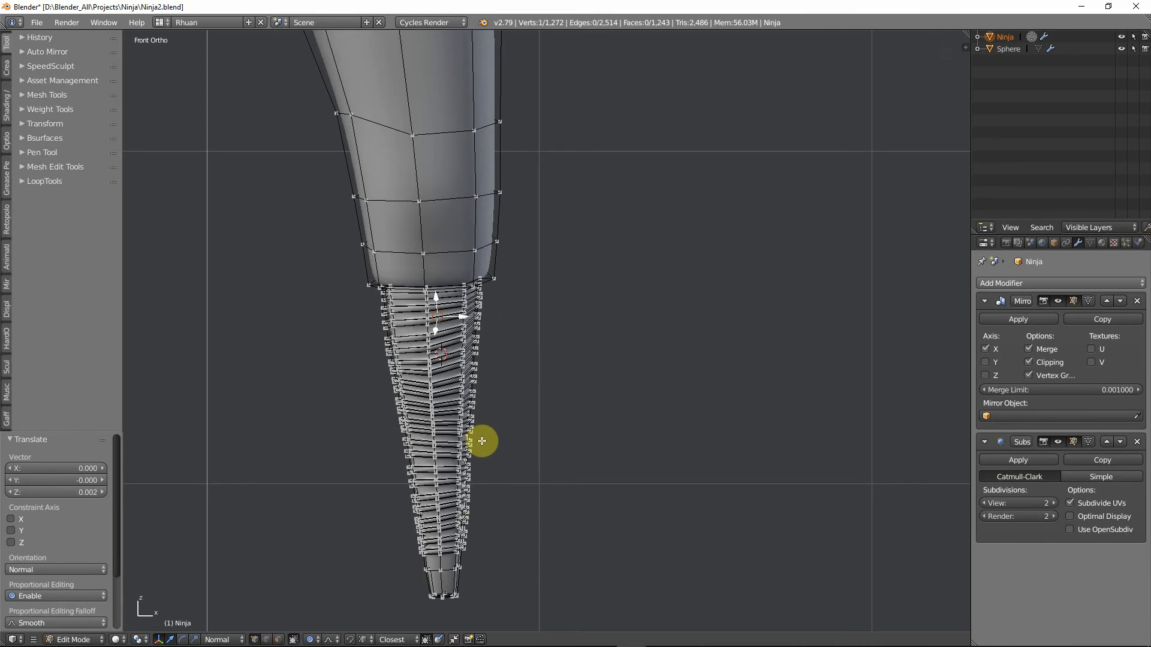
In right side view, shift ring vertices along the back of the upper shin unevenly along Z using smooth proportional editing.
{"action": "key", "text": "KP_3"}
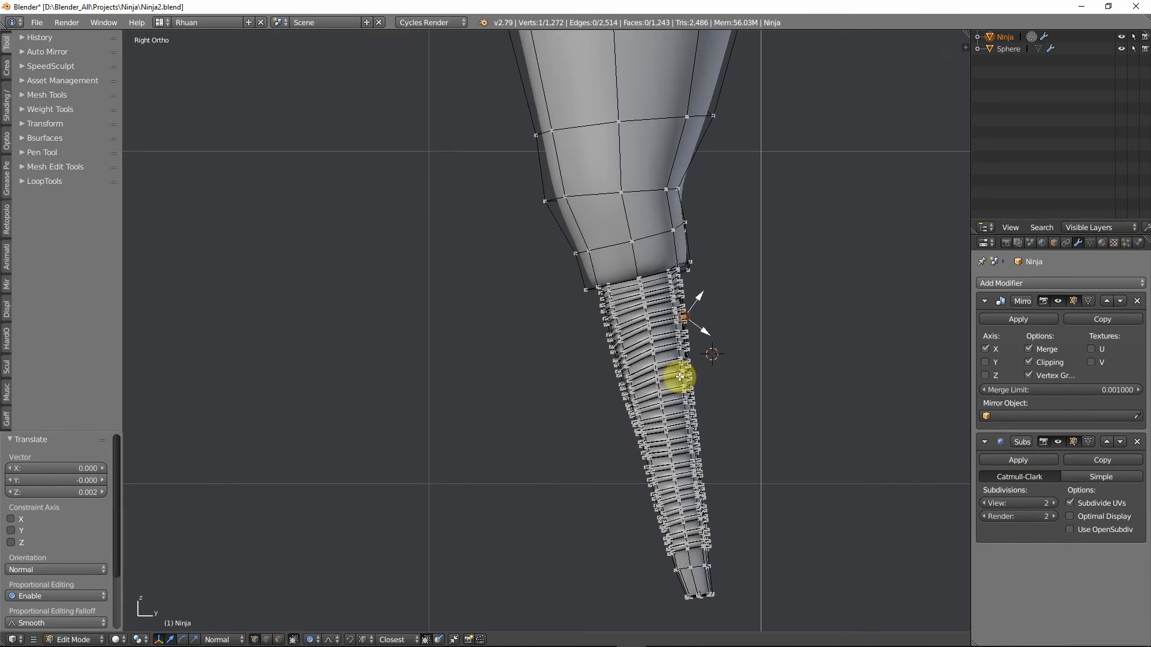
{"action": "key", "text": "g"}
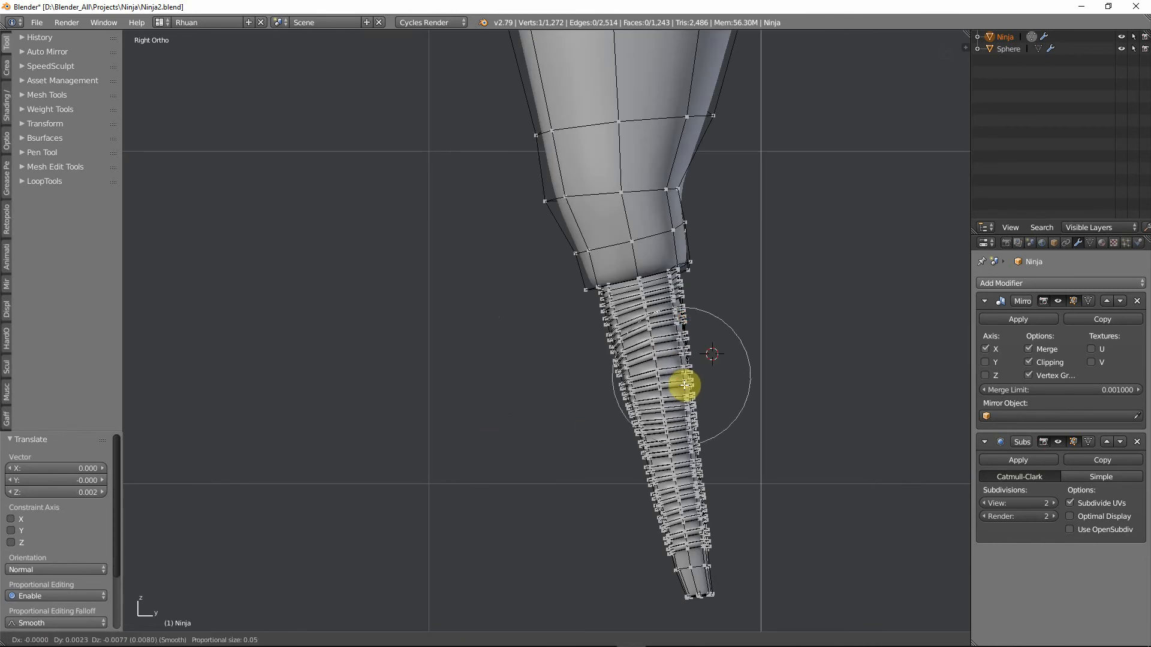
{"action": "left_click", "coordinate": [681, 387]}
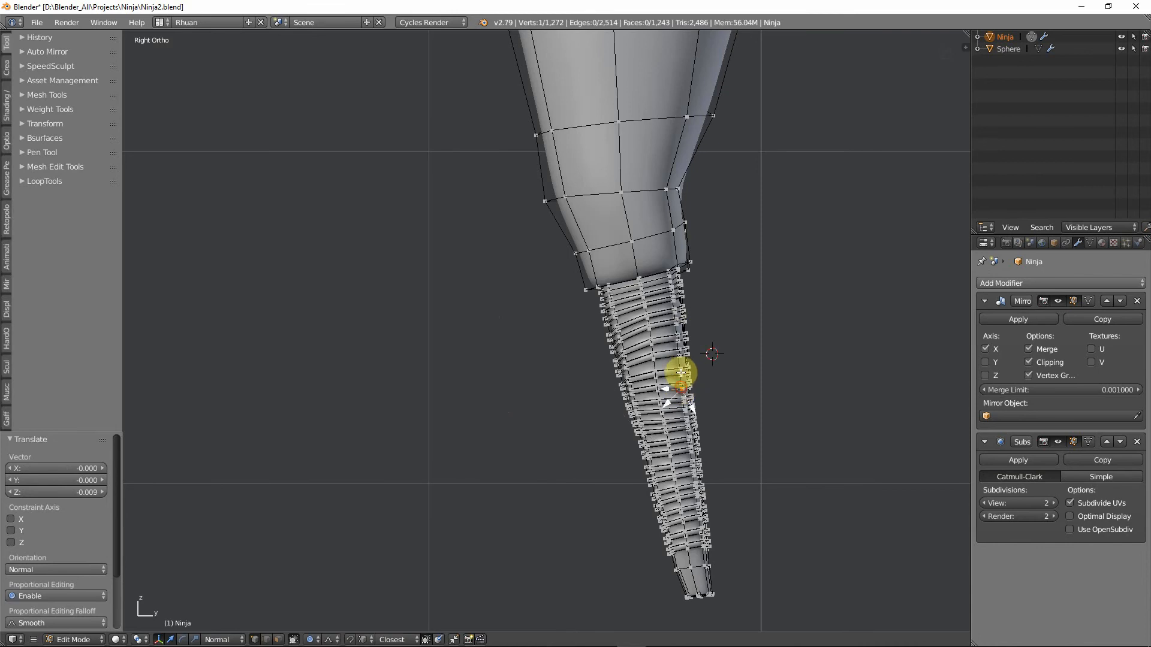
{"action": "right_click", "coordinate": [678, 319]}
{"action": "key", "text": "g"}
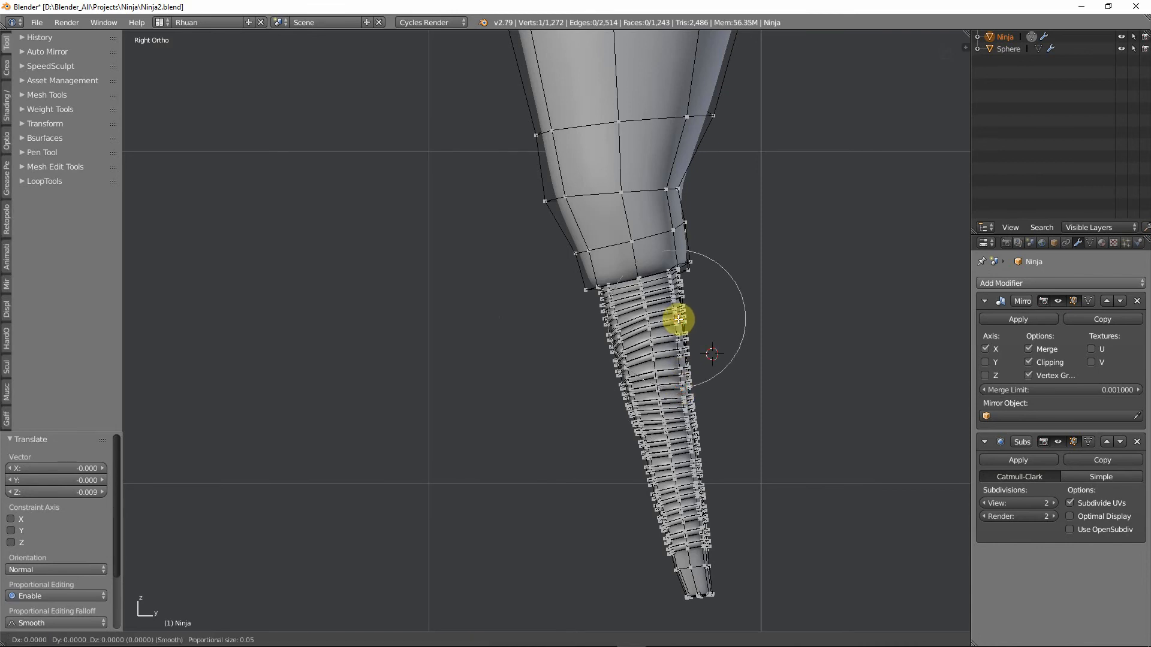
{"action": "left_click", "coordinate": [682, 338]}
{"action": "key", "text": "g"}
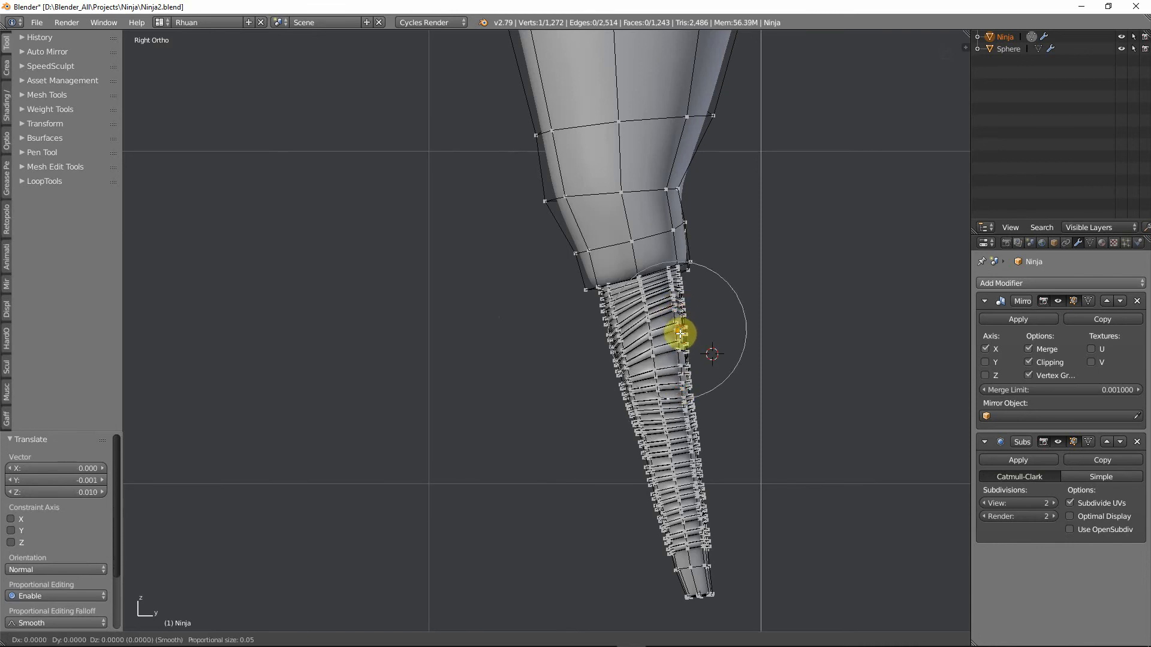
{"action": "left_click", "coordinate": [681, 333]}
{"action": "key", "text": "g"}
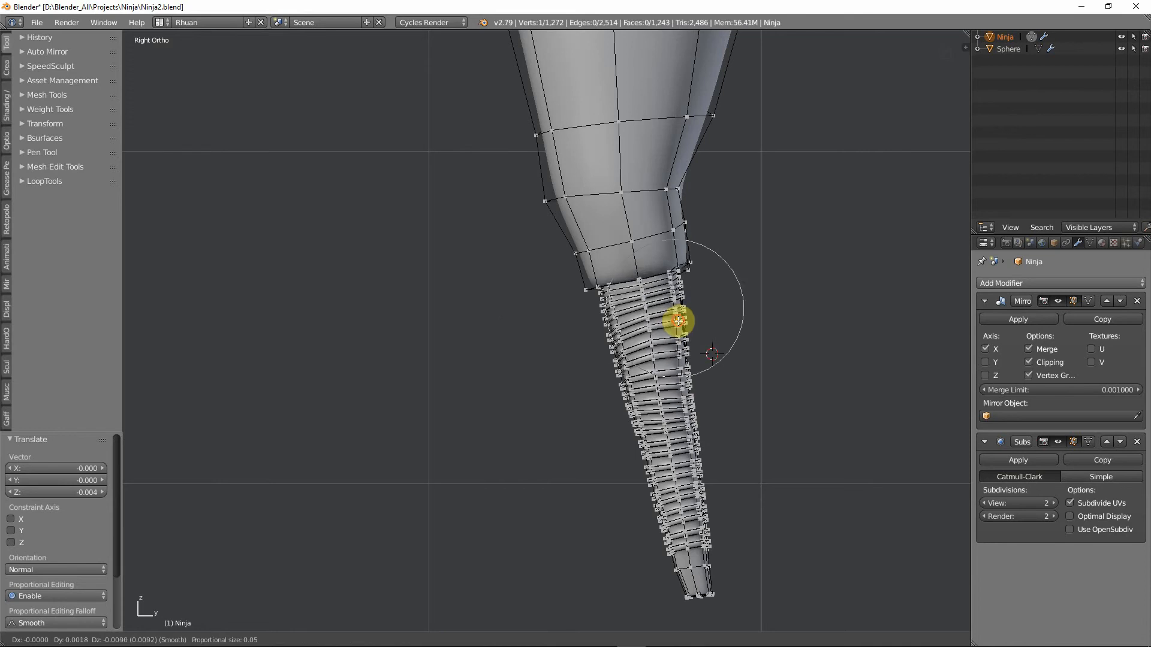
{"action": "left_click", "coordinate": [678, 324]}
Nudge ring vertices at the back of the leg near the ankle slightly downward with proportional editing.
{"action": "right_click", "coordinate": [695, 461]}
{"action": "key", "text": "g"}
{"action": "left_click", "coordinate": [696, 465]}
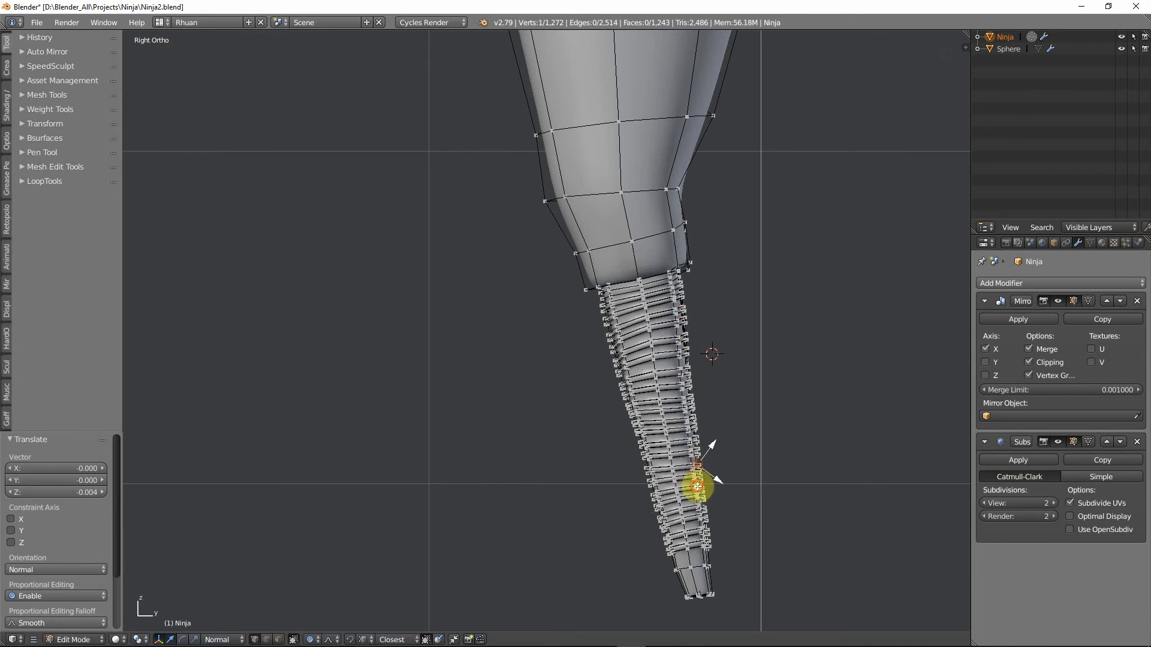
{"action": "key", "text": "g"}
{"action": "left_click", "coordinate": [698, 480]}
Leave Edit Mode, deselect the ninja and review the whole body and leg wraps in front view.
{"action": "key", "text": "Tab"}
{"action": "scroll", "coordinate": [642, 443], "scroll_direction": "down", "scroll_amount": 2}
{"action": "middle_click_drag", "start_coordinate": [641, 441], "coordinate": [740, 444]}
{"action": "key", "text": "KP_1"}
{"action": "key", "text": "z"}
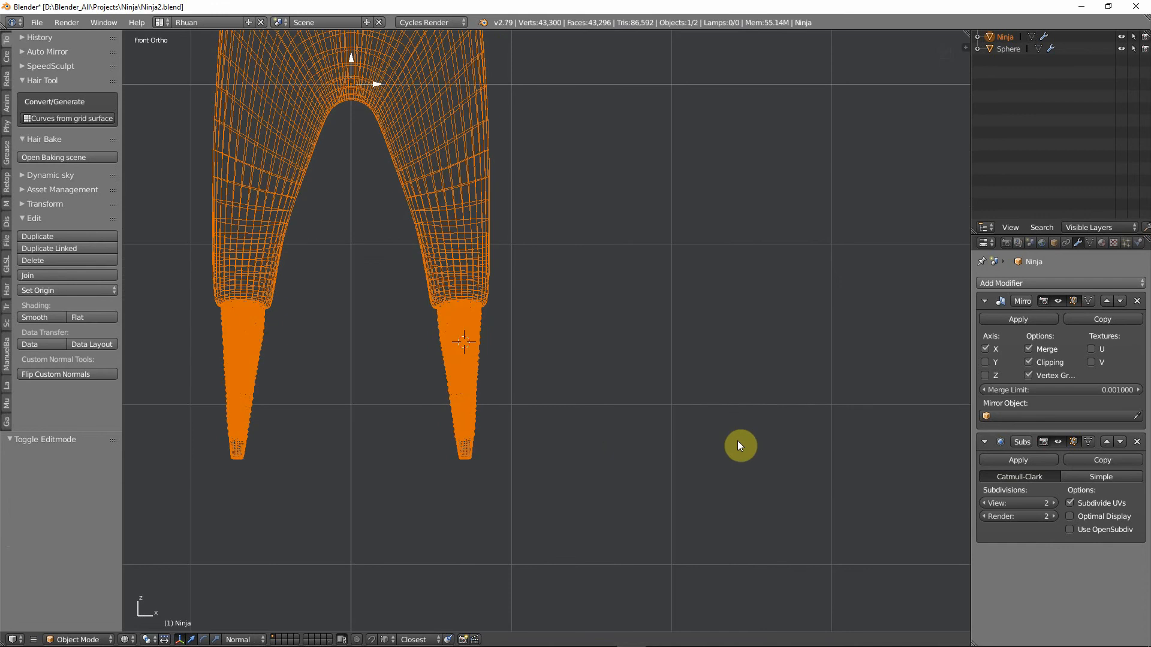
{"action": "key", "text": "z"}
{"action": "key", "text": "a"}
{"action": "scroll", "coordinate": [638, 396], "scroll_direction": "down", "scroll_amount": 5}
{"action": "scroll", "coordinate": [548, 217], "scroll_direction": "up", "scroll_amount": 13, "text": "shift"}
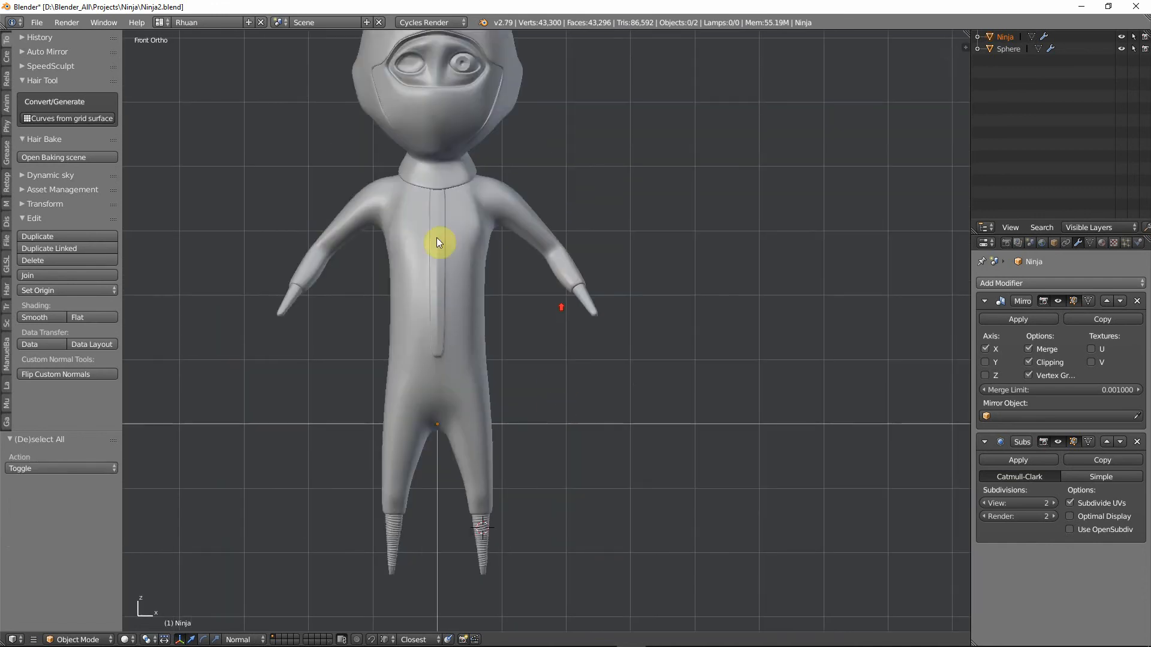
{"action": "middle_click_drag", "start_coordinate": [475, 171], "coordinate": [512, 360]}
{"action": "key", "text": "KP_1"}
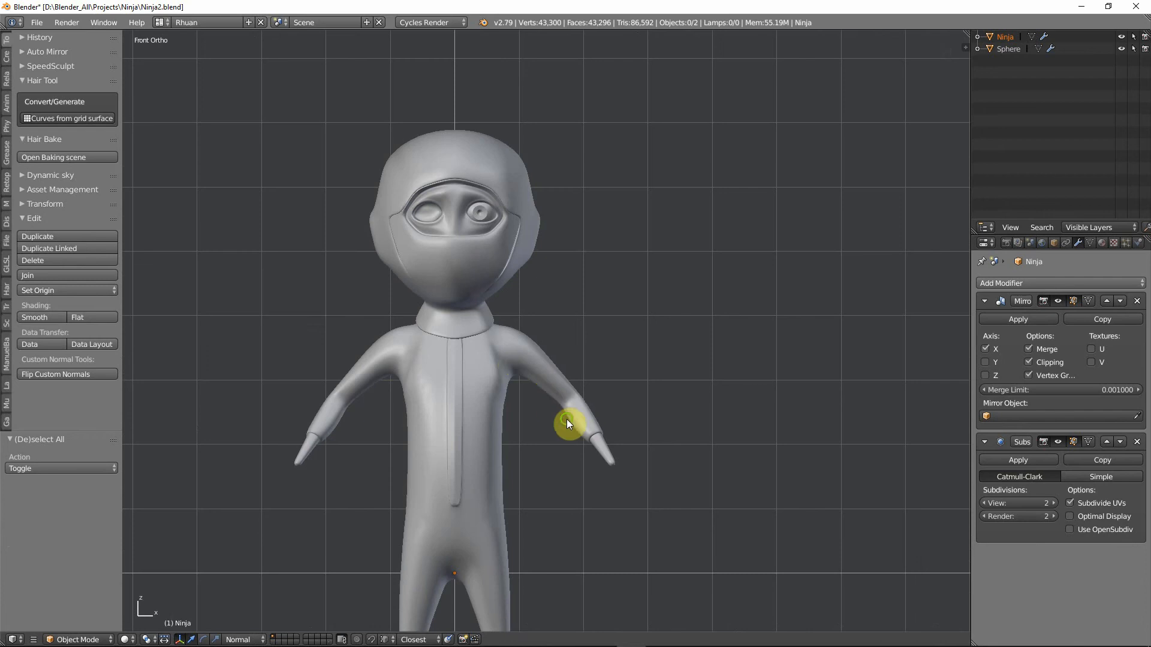
In Edit Mode, add five centred loop cuts to the forearm segment just below the sleeve cuff.
{"action": "middle_click_drag", "start_coordinate": [611, 546], "coordinate": [545, 473], "text": "shift"}
{"action": "scroll", "coordinate": [546, 478], "scroll_direction": "up", "scroll_amount": 4}
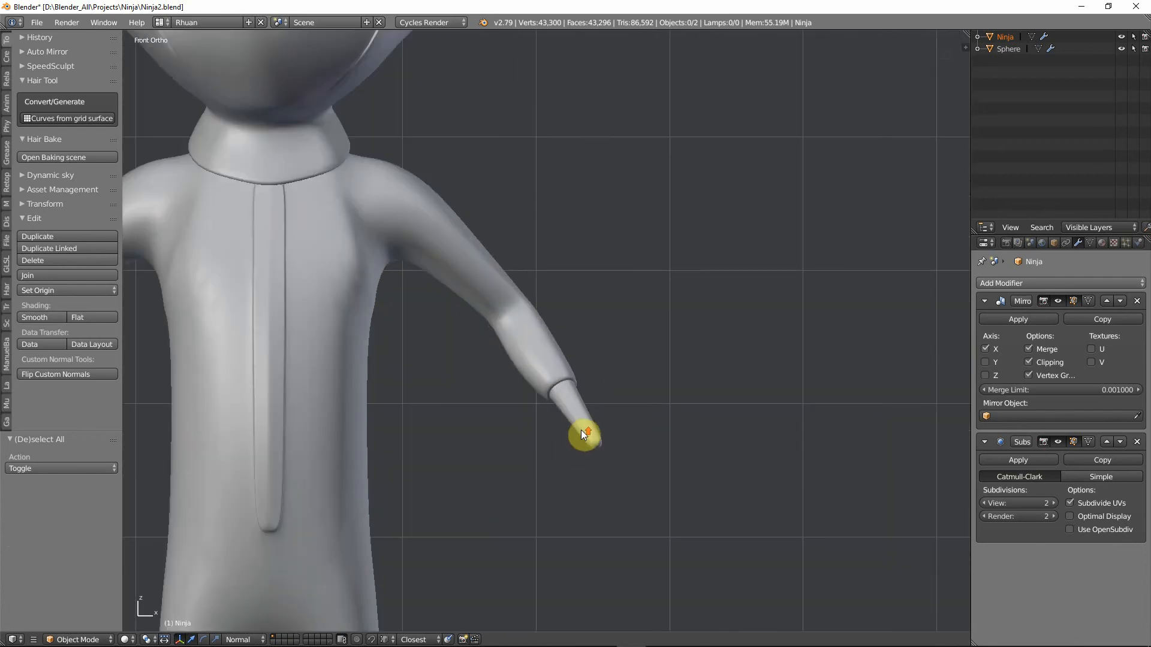
{"action": "middle_click_drag", "start_coordinate": [581, 434], "coordinate": [645, 476]}
{"action": "key", "text": "Tab"}
{"action": "scroll", "coordinate": [515, 468], "scroll_direction": "up", "scroll_amount": 3}
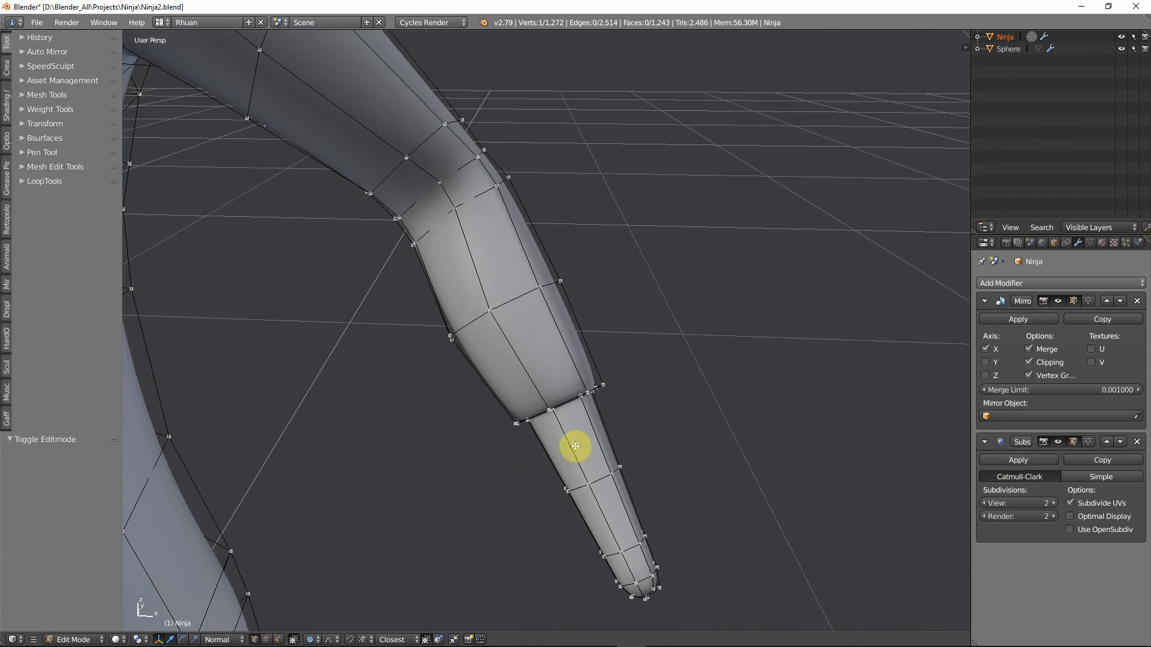
{"action": "key", "text": "ctrl+r"}
{"action": "scroll", "coordinate": [575, 447], "scroll_direction": "up", "scroll_amount": 2}
{"action": "left_click", "coordinate": [575, 447]}
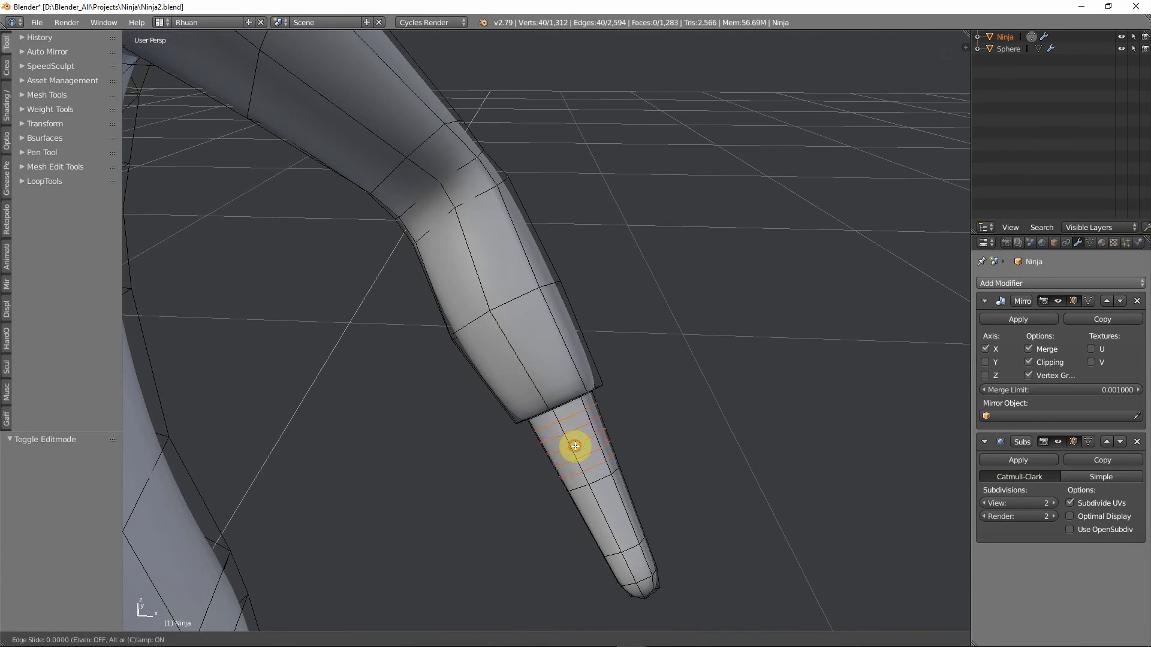
{"action": "right_click", "coordinate": [575, 447]}
Add five centred loop cuts to the next forearm segment towards the hand end.
{"action": "key", "text": "ctrl+r"}
{"action": "scroll", "coordinate": [608, 523], "scroll_direction": "up", "scroll_amount": 4}
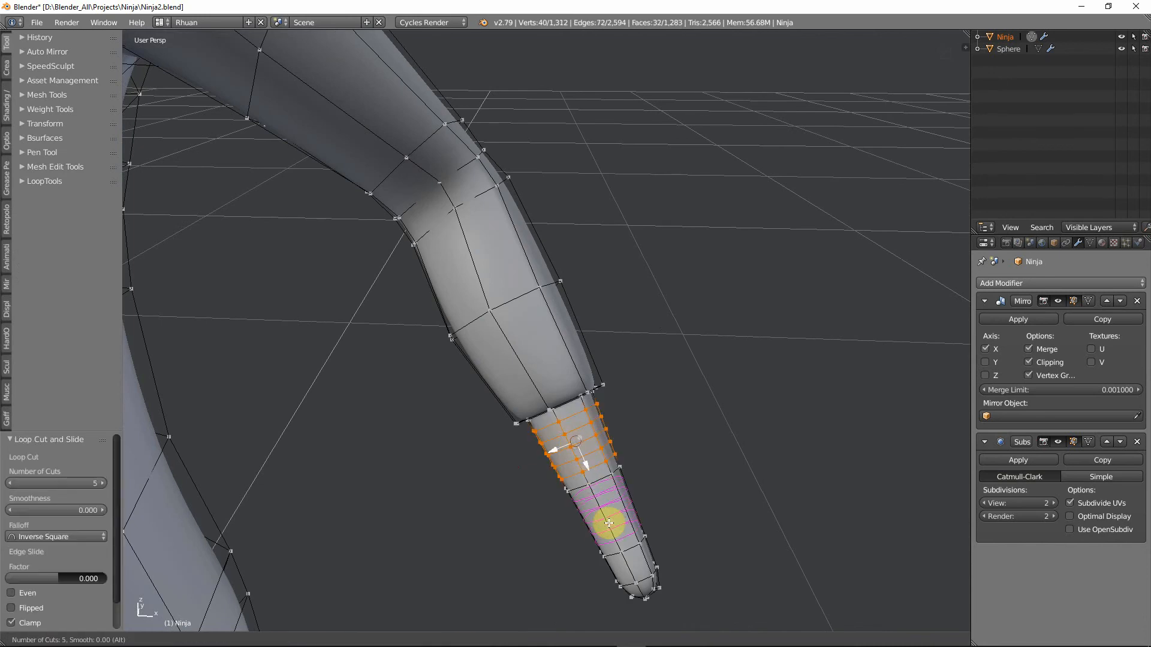
{"action": "left_click", "coordinate": [609, 522]}
{"action": "right_click", "coordinate": [606, 520]}
Frame the forearm and switch the mesh selection to edge mode.
{"action": "middle_click_drag", "start_coordinate": [584, 510], "coordinate": [501, 432], "text": "shift"}
{"action": "key", "text": "ctrl+Tab"}
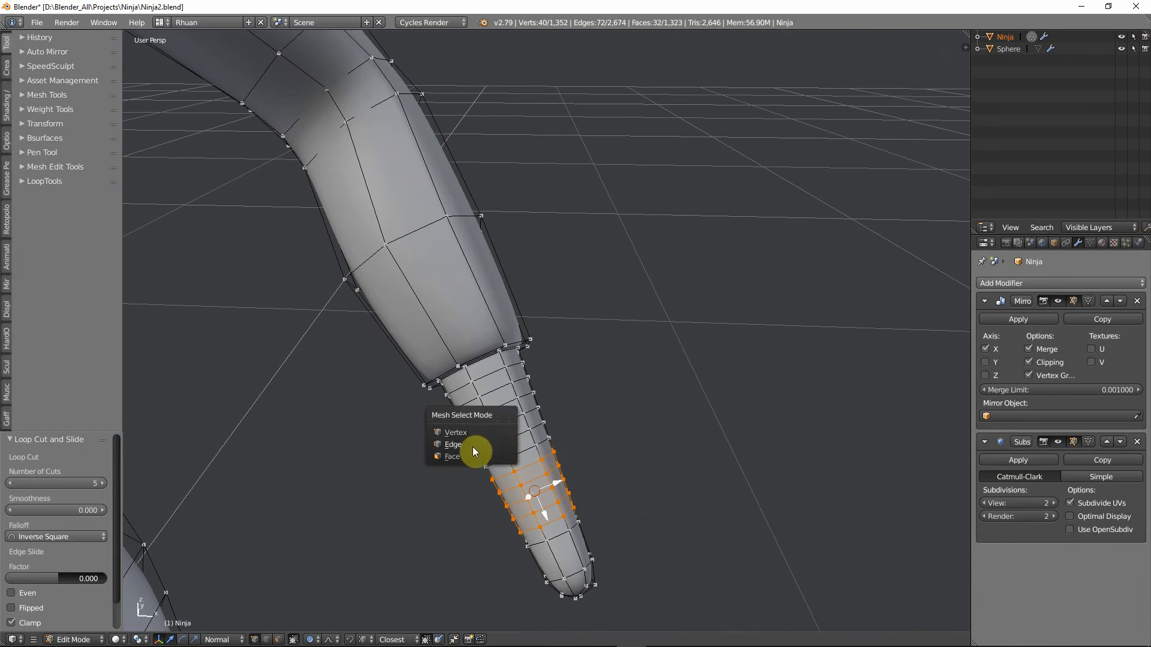
{"action": "left_click", "coordinate": [453, 445]}
{"action": "right_click", "coordinate": [490, 369], "text": "alt"}
{"action": "right_click", "coordinate": [500, 386], "text": "alt+shift"}
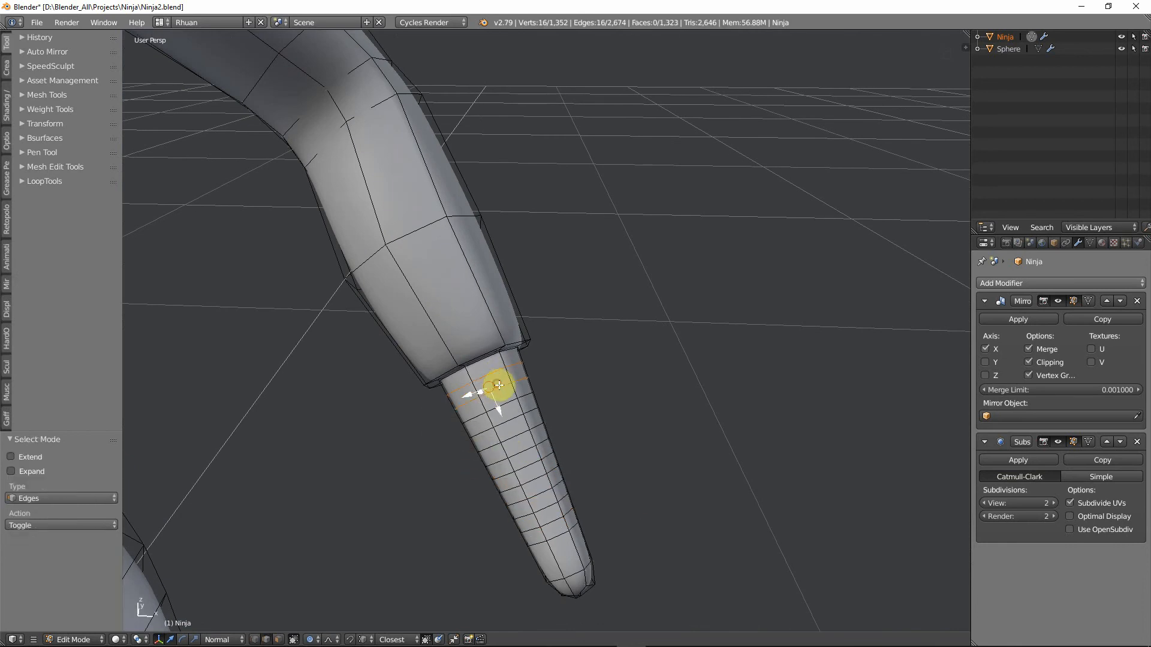
{"action": "right_click", "coordinate": [516, 415], "text": "alt+shift"}
{"action": "right_click", "coordinate": [522, 431], "text": "alt+shift"}
{"action": "right_click", "coordinate": [527, 449], "text": "alt+shift"}
{"action": "right_click", "coordinate": [527, 465], "text": "alt+shift"}
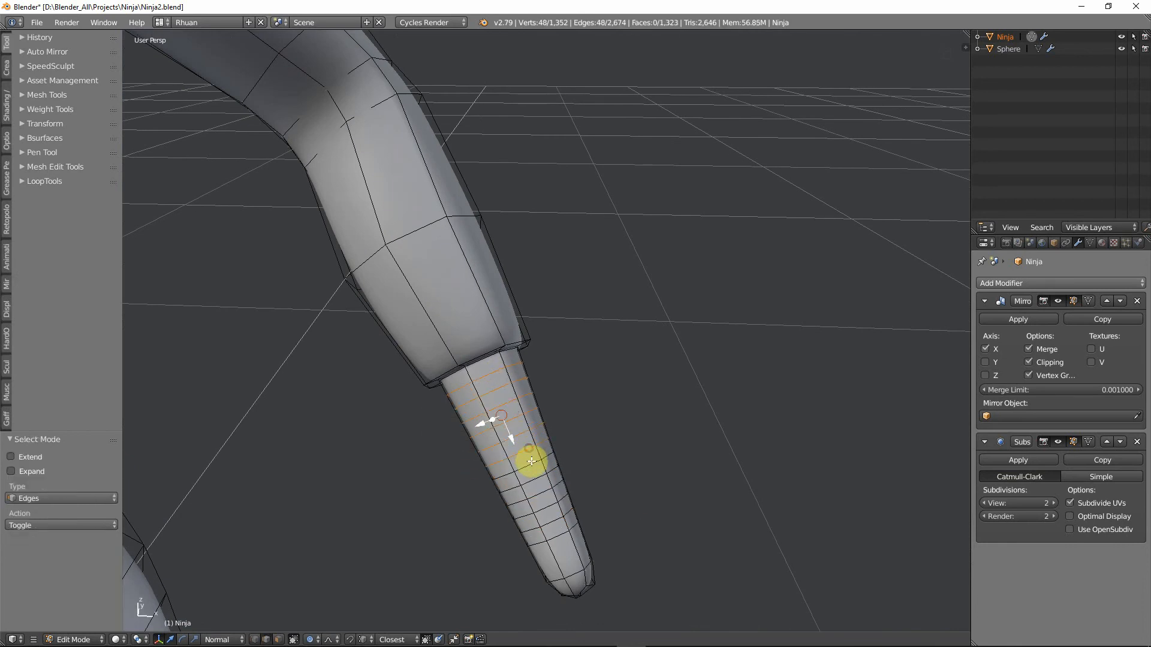
{"action": "right_click", "coordinate": [540, 479], "text": "alt+shift"}
{"action": "right_click", "coordinate": [540, 489], "text": "alt+shift"}
{"action": "right_click", "coordinate": [545, 500], "text": "alt+shift"}
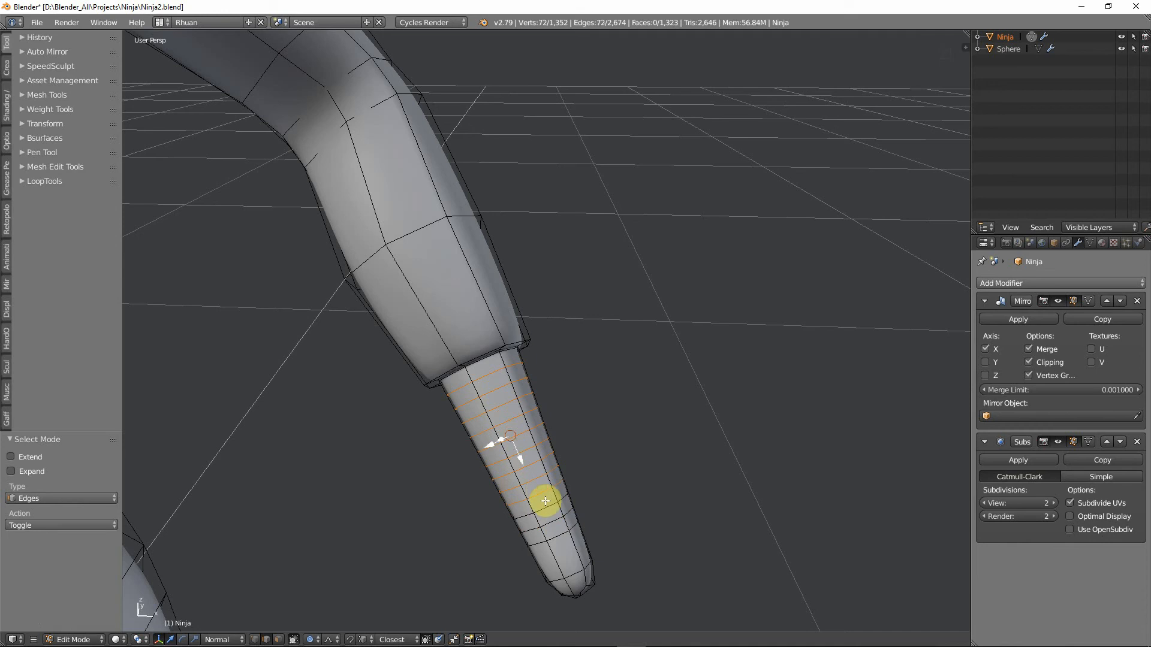
{"action": "right_click", "coordinate": [555, 521], "text": "alt+shift"}
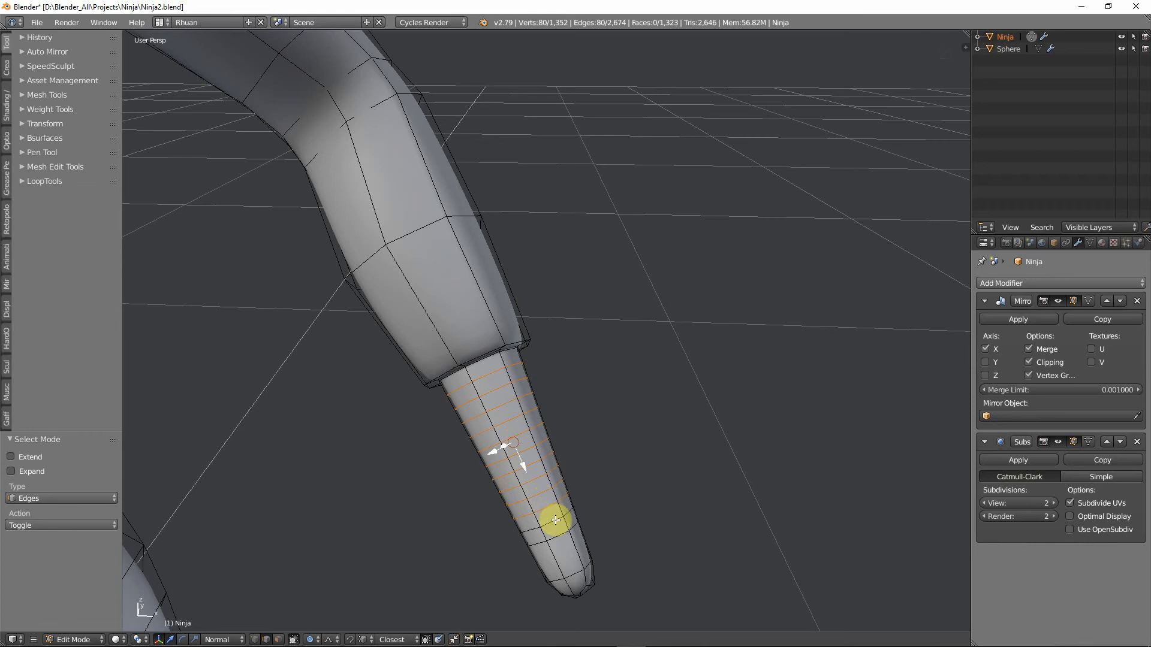
{"action": "right_click", "coordinate": [493, 378], "text": "alt+shift"}
Select the four edge loops nearest the sleeve cuff and dissolve their edges.
{"action": "right_click", "coordinate": [494, 375], "text": "alt"}
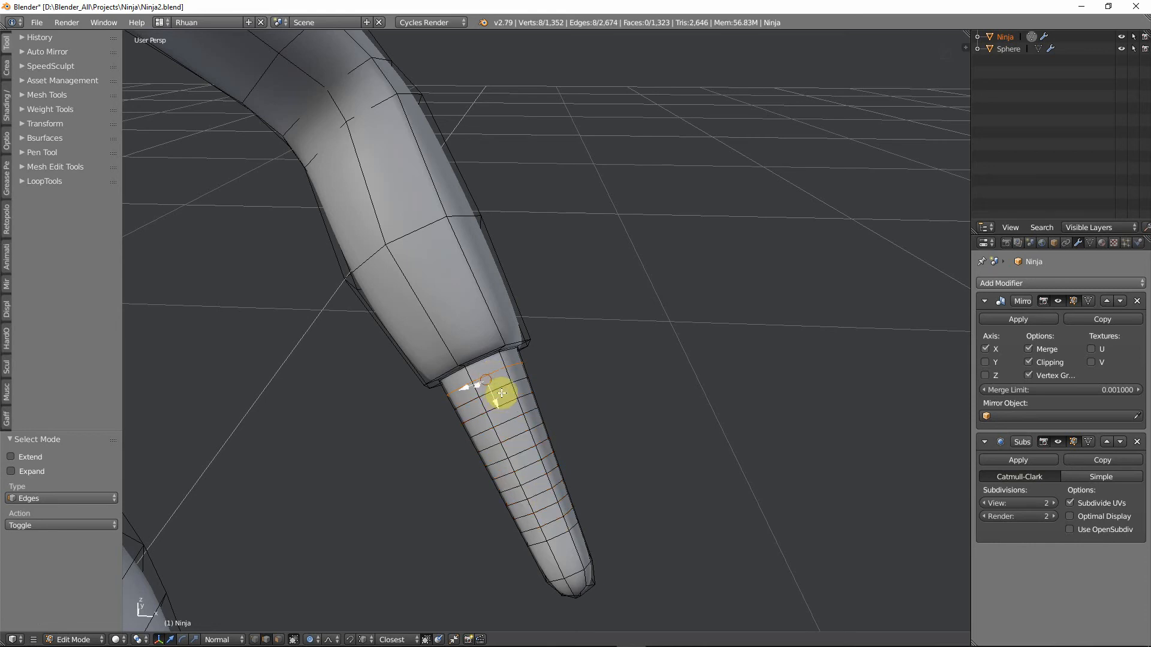
{"action": "right_click", "coordinate": [502, 392], "text": "alt+shift"}
{"action": "right_click", "coordinate": [509, 404], "text": "alt+shift"}
{"action": "right_click", "coordinate": [517, 415], "text": "alt+shift"}
{"action": "key", "text": "x"}
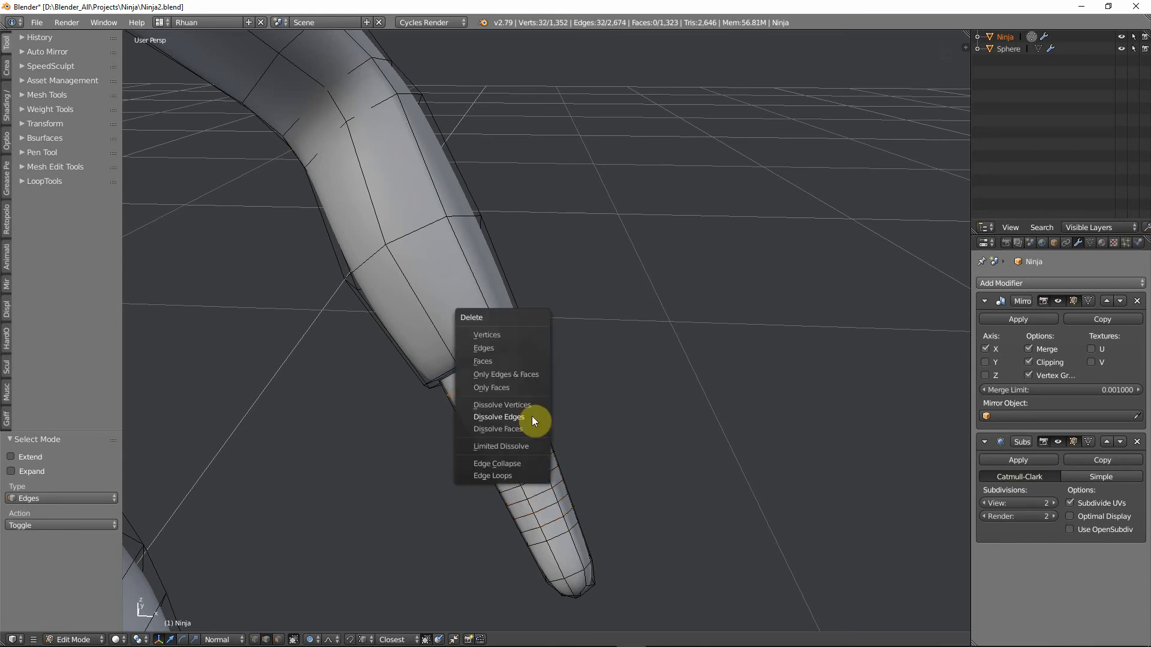
{"action": "left_click", "coordinate": [531, 416]}
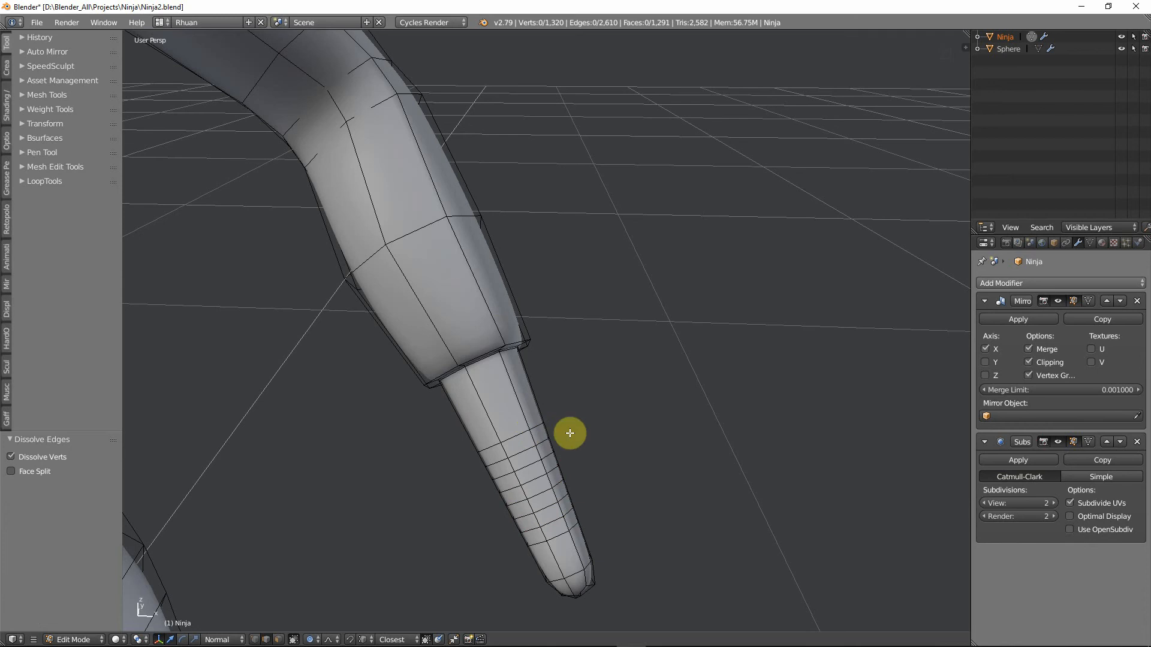
Lasso the remaining forearm loops and hand end in wireframe, then move them -0.048 along normal Z towards the sleeve with smooth proportional editing.
{"action": "key", "text": "z"}
{"action": "mouse_move", "coordinate": [580, 408]}
{"action": "left_mouse_down", "text": "ctrl"}
{"action": "mouse_move", "coordinate": [496, 430]}
{"action": "mouse_move", "coordinate": [594, 627]}
{"action": "mouse_move", "coordinate": [671, 544]}
{"action": "left_mouse_up", "text": "ctrl"}
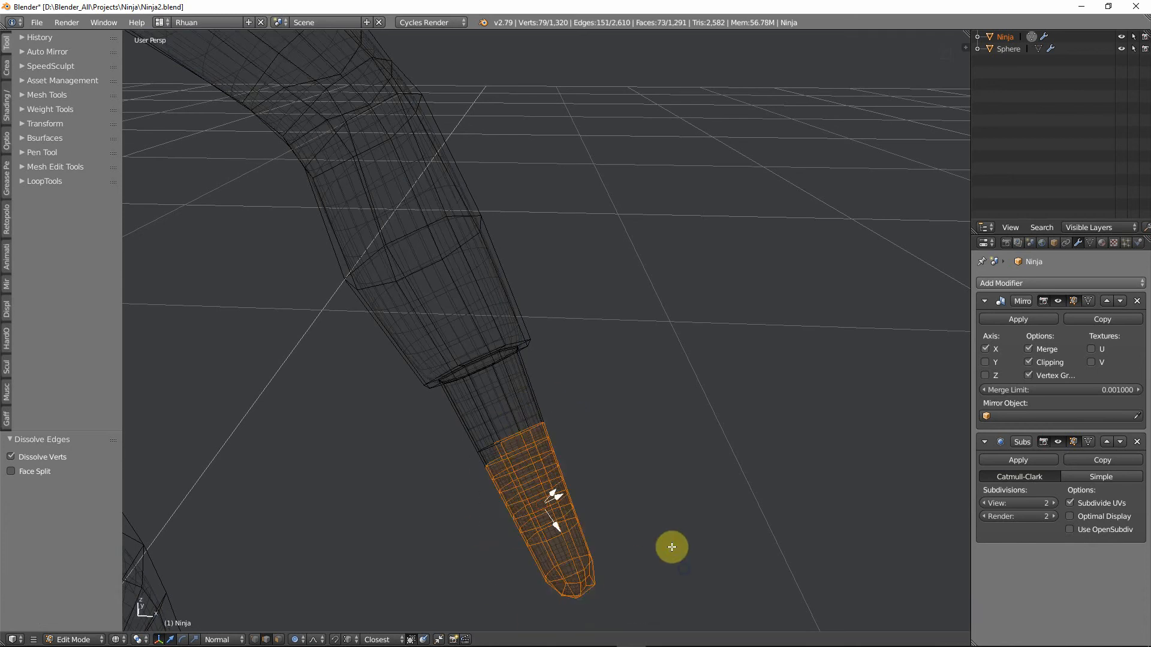
{"action": "key", "text": "z"}
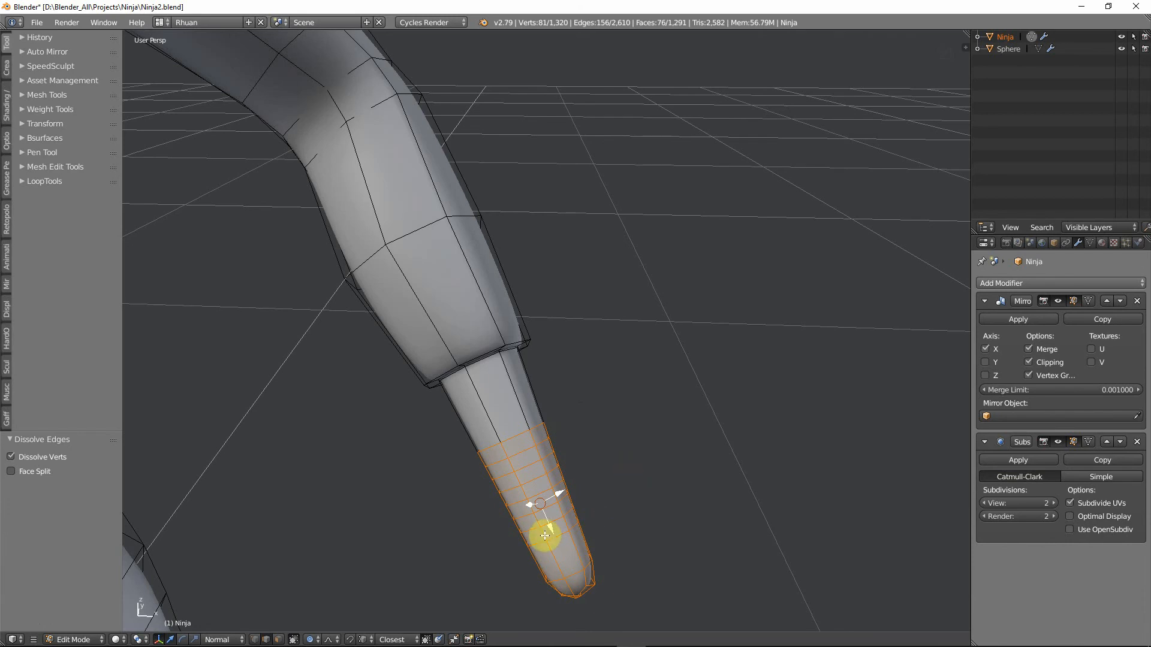
{"action": "middle_click_drag", "start_coordinate": [594, 516], "coordinate": [609, 464]}
{"action": "left_click_drag", "start_coordinate": [593, 523], "coordinate": [594, 438]}
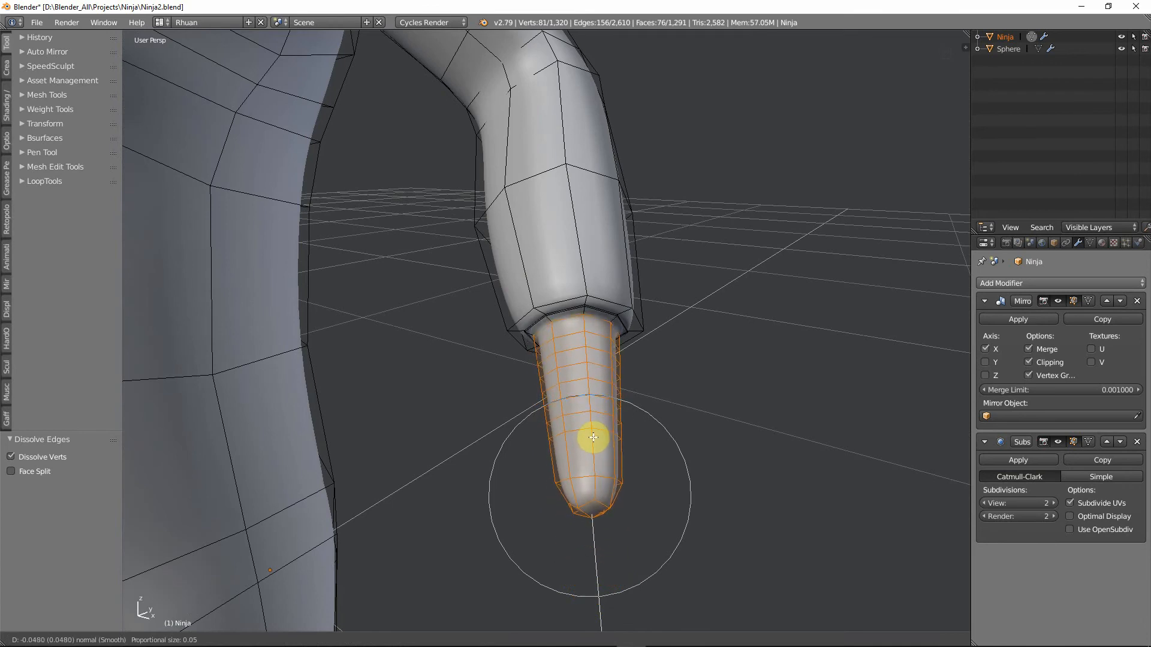
{"action": "left_click", "coordinate": [594, 438]}
Examine the shortened forearm from several distances in Object Mode and return to Edit Mode.
{"action": "middle_click_drag", "start_coordinate": [647, 429], "coordinate": [565, 478]}
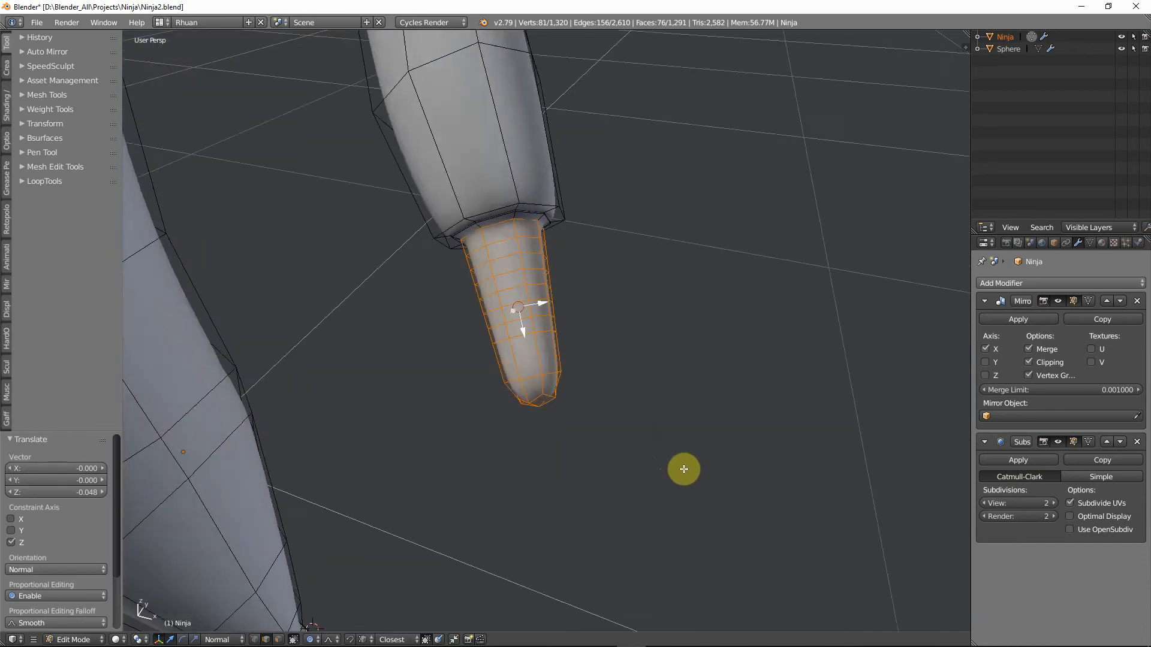
{"action": "scroll", "coordinate": [606, 419], "scroll_direction": "down", "scroll_amount": 2}
{"action": "scroll", "coordinate": [606, 419], "scroll_direction": "up", "scroll_amount": 3}
{"action": "scroll", "coordinate": [605, 417], "scroll_direction": "down", "scroll_amount": 13}
{"action": "key", "text": "Tab"}
{"action": "key", "text": "Tab"}
{"action": "scroll", "coordinate": [524, 406], "scroll_direction": "up", "scroll_amount": 6}
{"action": "scroll", "coordinate": [565, 477], "scroll_direction": "up", "scroll_amount": 3}
{"action": "middle_click_drag", "start_coordinate": [559, 279], "coordinate": [563, 450], "text": "shift"}
{"action": "scroll", "coordinate": [591, 429], "scroll_direction": "up", "scroll_amount": 2}
Select the seven edge loops around the forearm below the sleeve cuff and bevel them by 0.002 with one segment.
{"action": "key", "text": "a"}
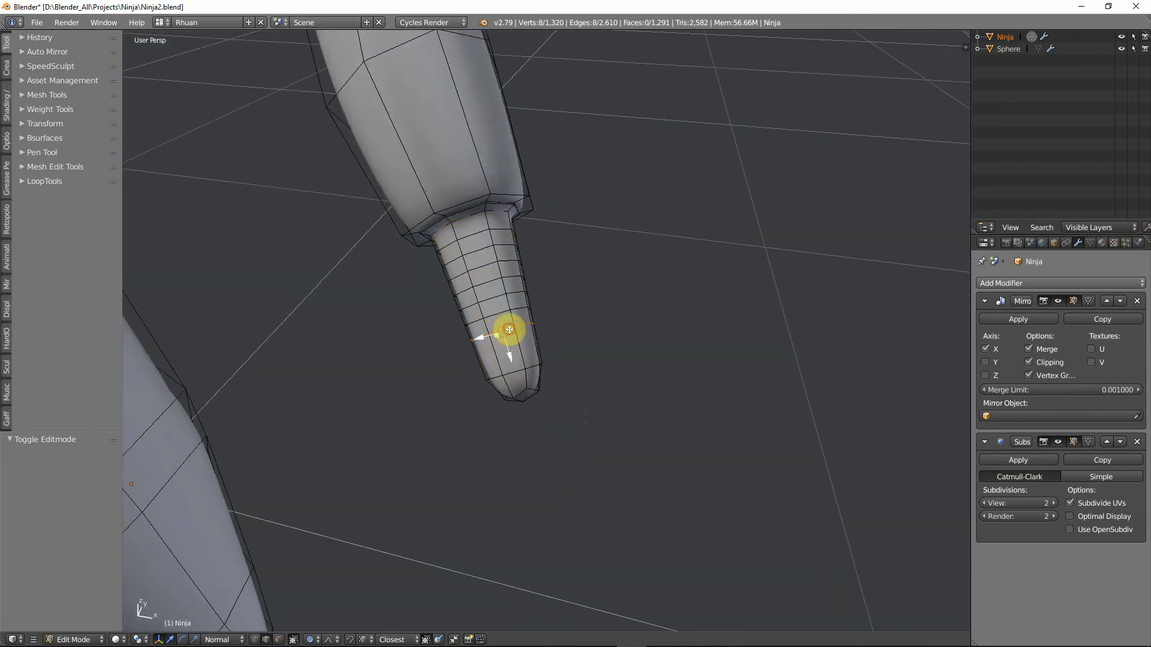
{"action": "right_click", "coordinate": [499, 305], "text": "alt"}
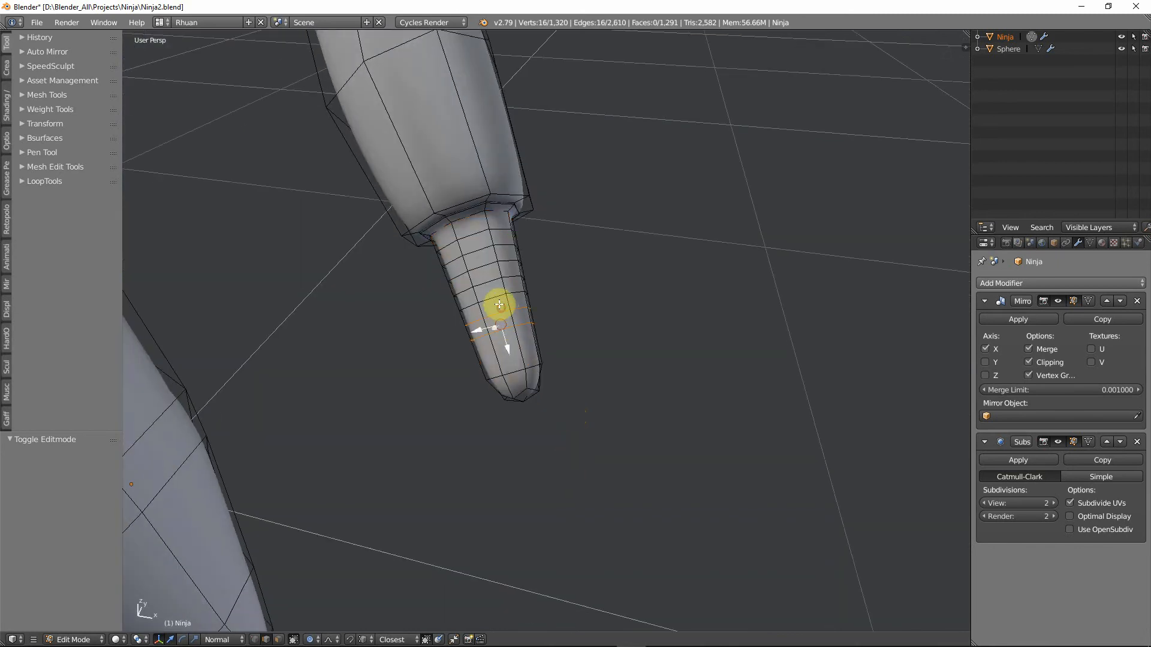
{"action": "right_click", "coordinate": [489, 266], "text": "alt+shift"}
{"action": "right_click", "coordinate": [485, 245], "text": "alt+shift"}
{"action": "right_click", "coordinate": [482, 231], "text": "alt+shift"}
{"action": "scroll", "coordinate": [504, 265], "scroll_direction": "up", "scroll_amount": 2}
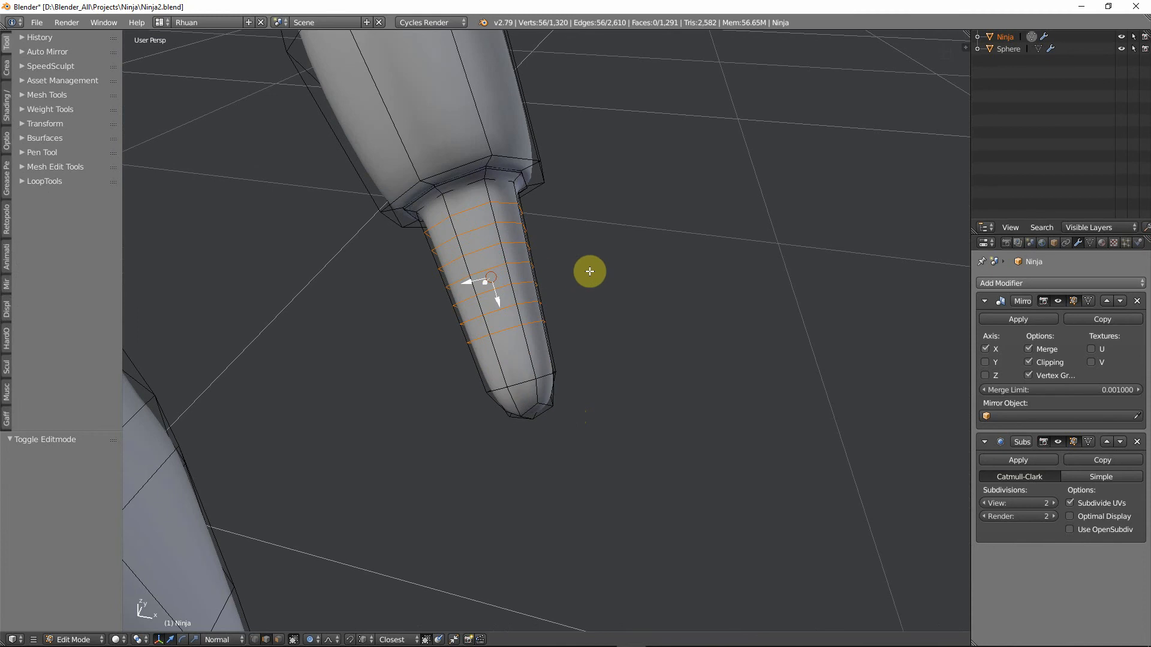
{"action": "key", "text": "ctrl+b"}
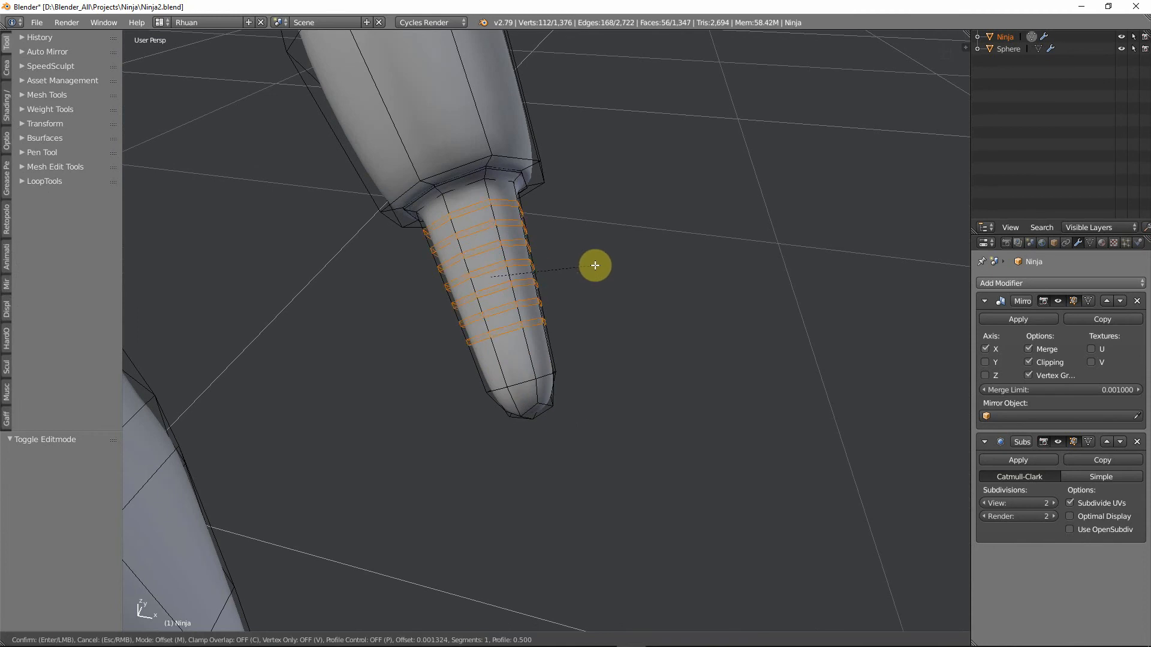
{"action": "left_click", "coordinate": [596, 265]}
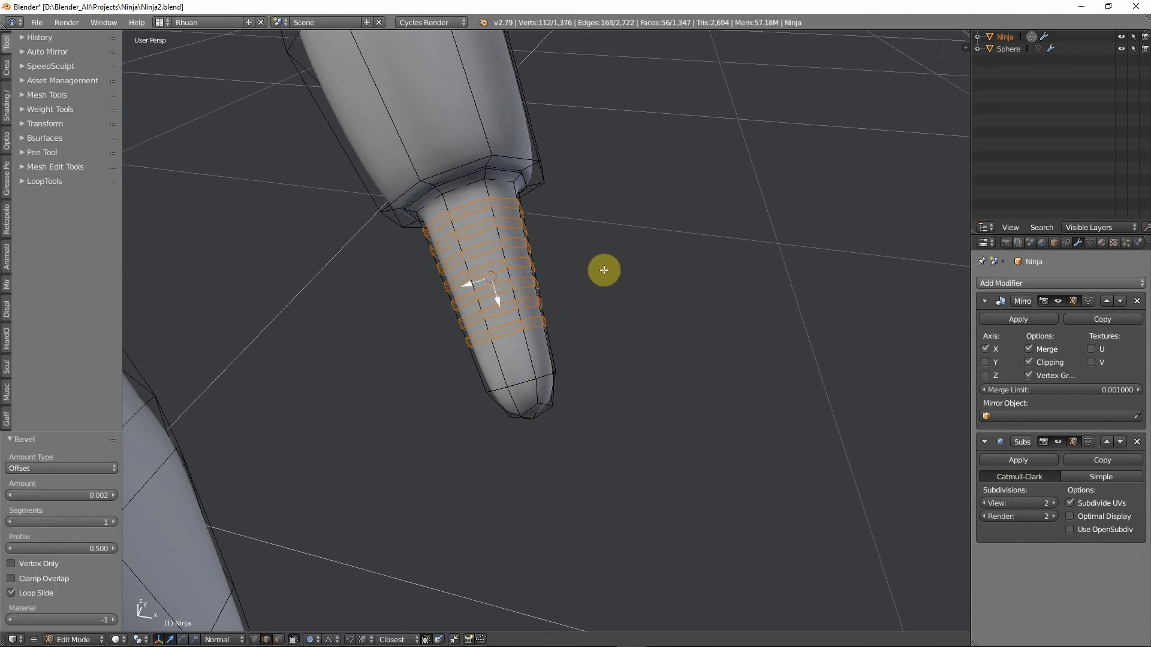
Extrude the beveled forearm bands in place, fatten them outward into raised wraps without proportional editing, and return to Object Mode.
{"action": "key", "text": "e"}
{"action": "right_click", "coordinate": [605, 272]}
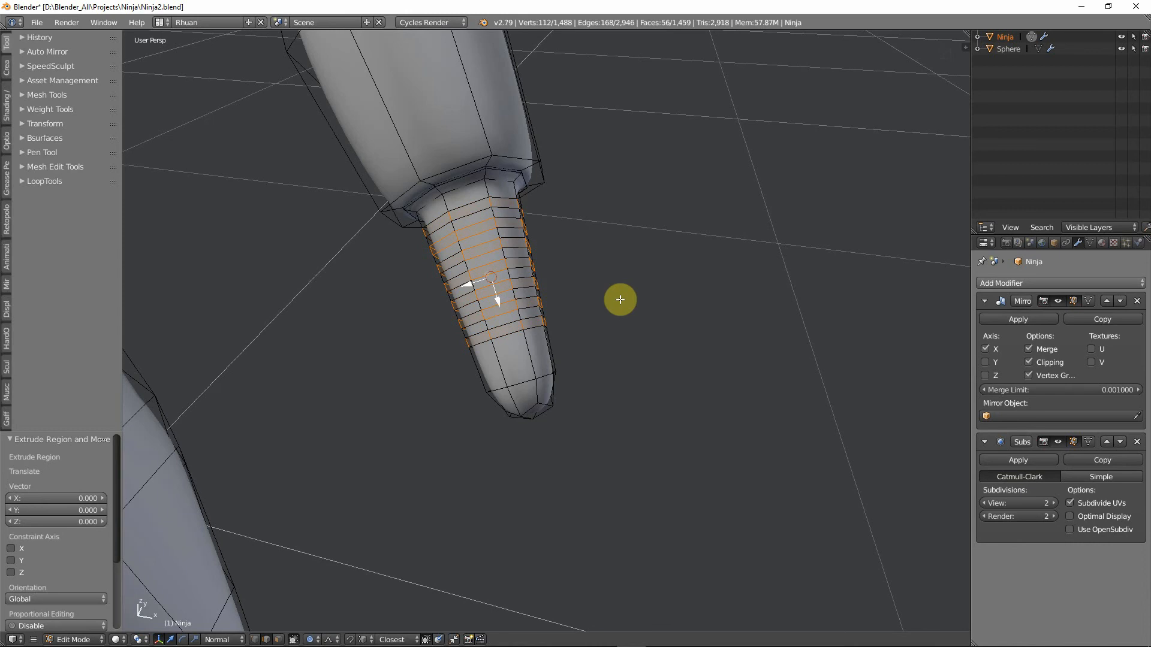
{"action": "key", "text": "alt+s"}
{"action": "right_click", "coordinate": [623, 302]}
{"action": "key", "text": "o"}
{"action": "key", "text": "alt+s"}
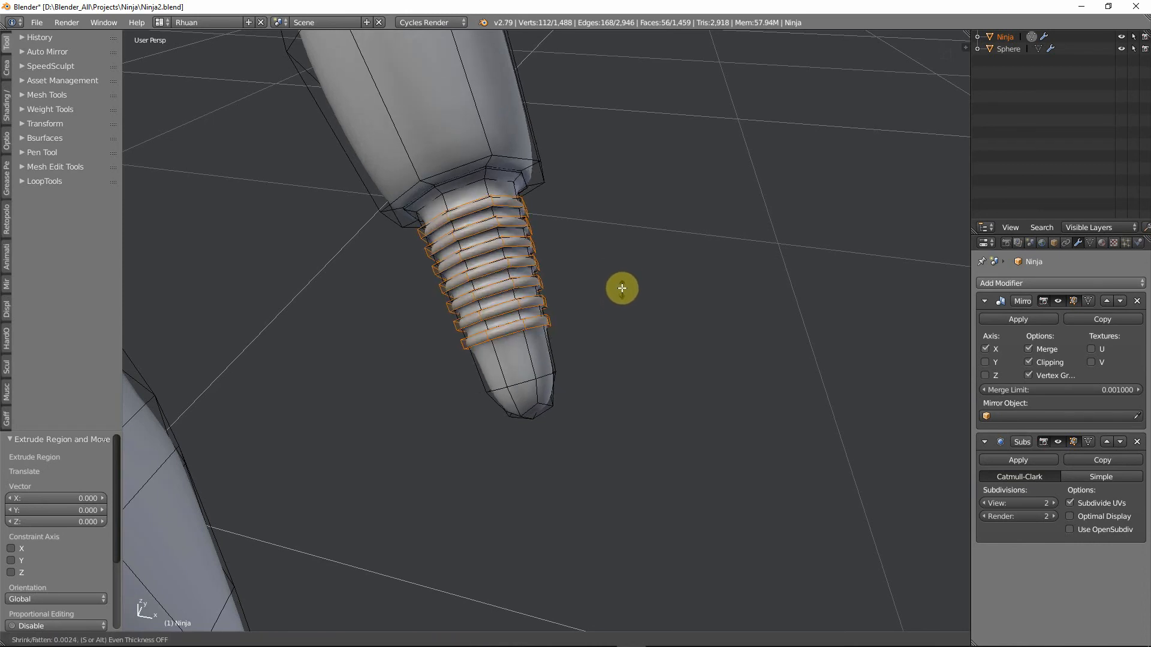
{"action": "left_click", "coordinate": [618, 280]}
{"action": "key", "text": "Tab"}
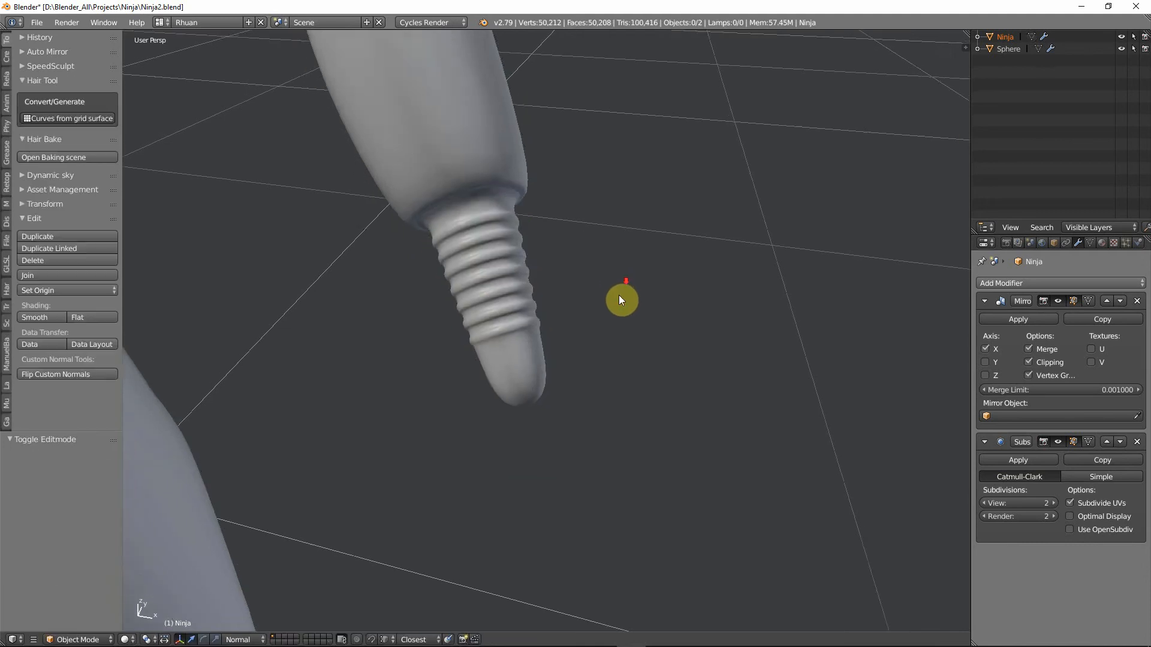
Bring the whole ninja into view and save the scene over the existing Ninja2.blend file.
{"action": "scroll", "coordinate": [495, 340], "scroll_direction": "down", "scroll_amount": 9}
{"action": "middle_click_drag", "start_coordinate": [486, 343], "coordinate": [593, 334]}
{"action": "scroll", "coordinate": [514, 327], "scroll_direction": "down", "scroll_amount": 4}
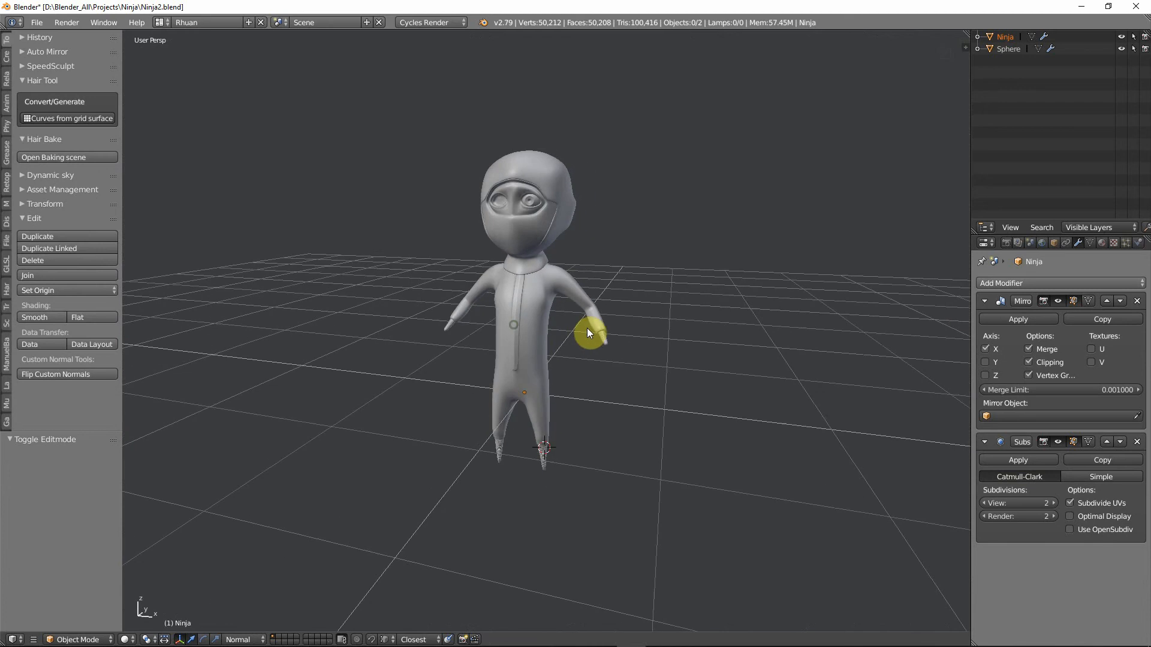
{"action": "left_click", "coordinate": [42, 26]}
{"action": "left_click", "coordinate": [70, 128]}
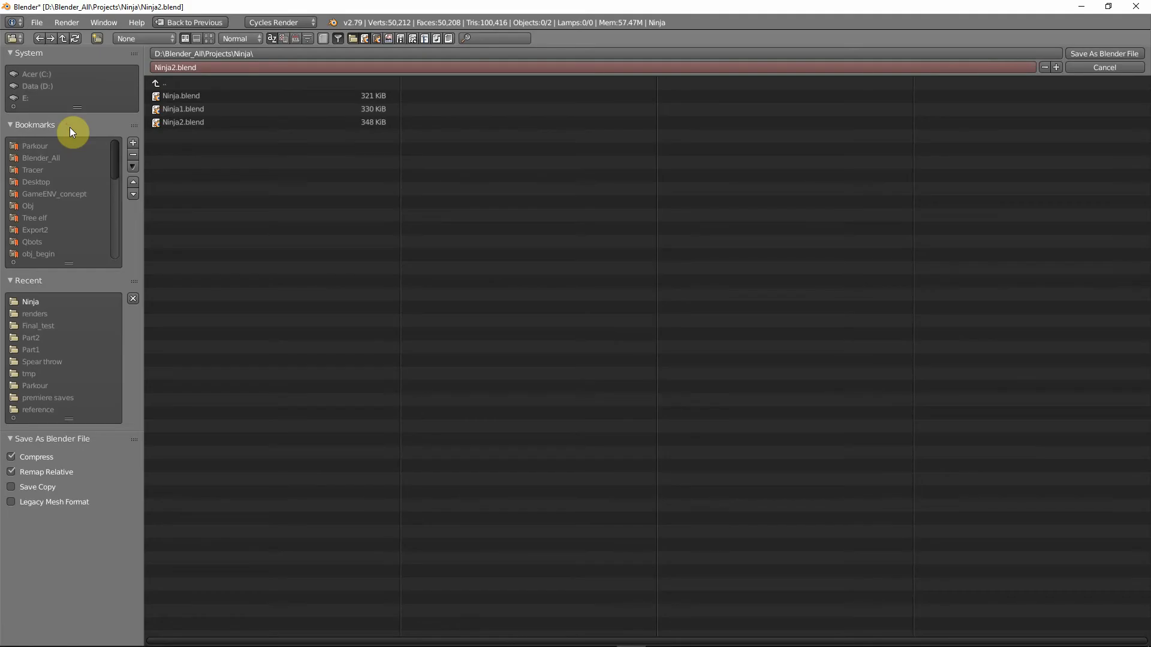
{"action": "left_click", "coordinate": [254, 122]}
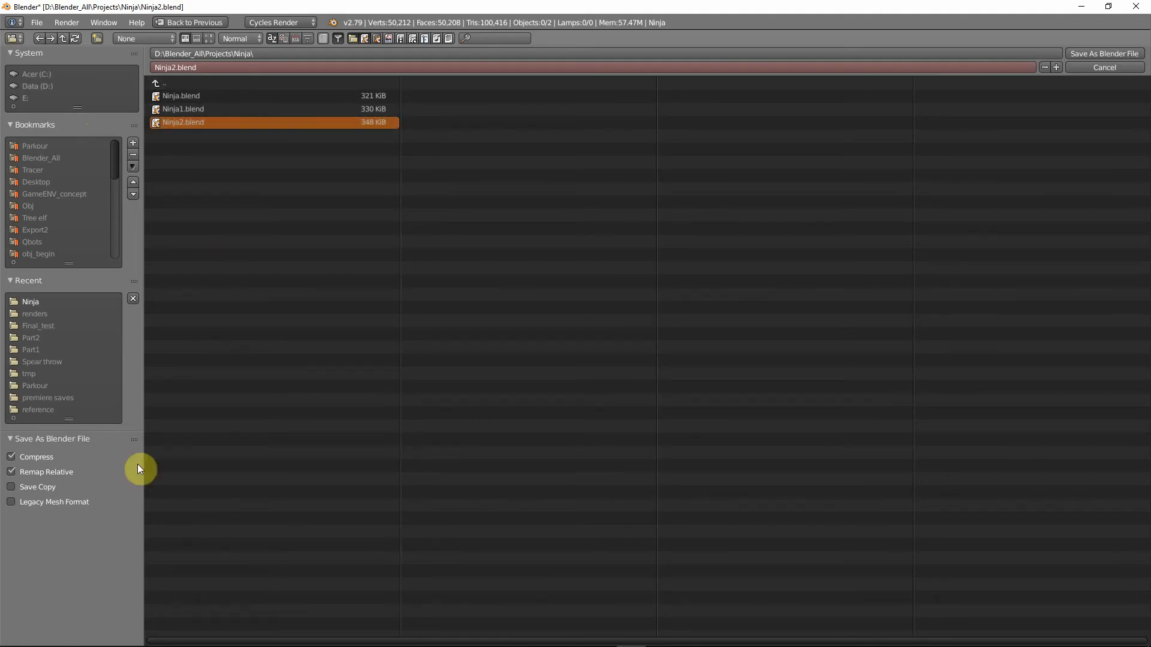
{"action": "left_click", "coordinate": [1092, 54]}
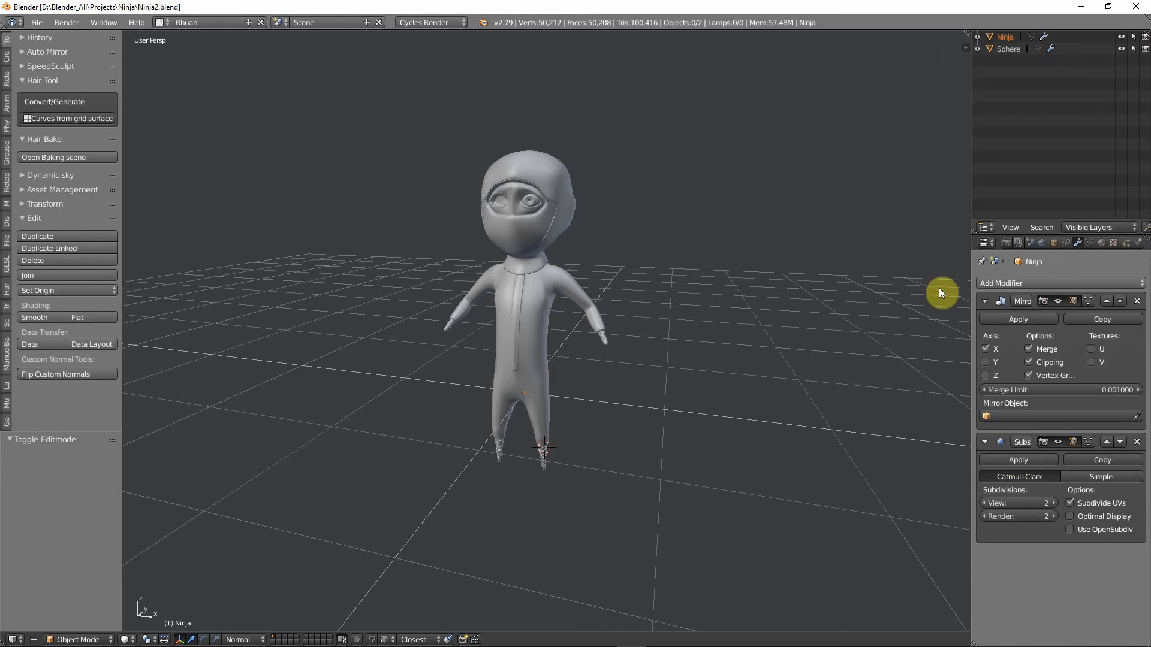
Face the ninja in the front orthographic view and reset the 3D cursor to the world origin.
{"action": "middle_click_drag", "start_coordinate": [553, 273], "coordinate": [443, 383]}
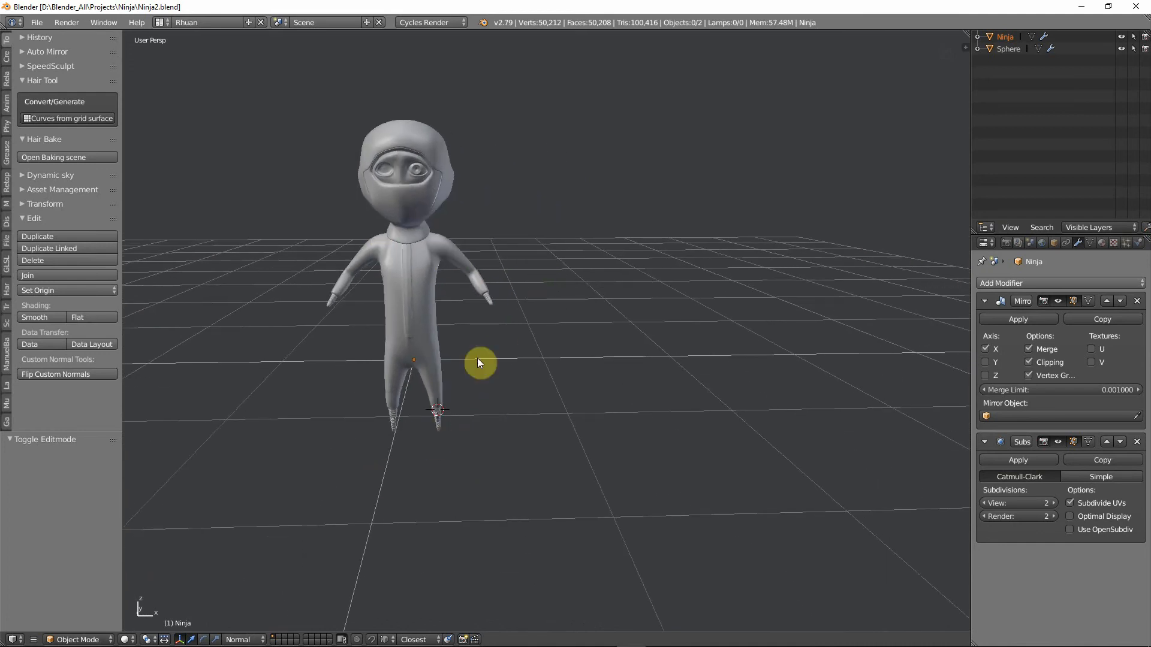
{"action": "middle_click_drag", "start_coordinate": [495, 309], "coordinate": [587, 313]}
{"action": "key", "text": "KP_1"}
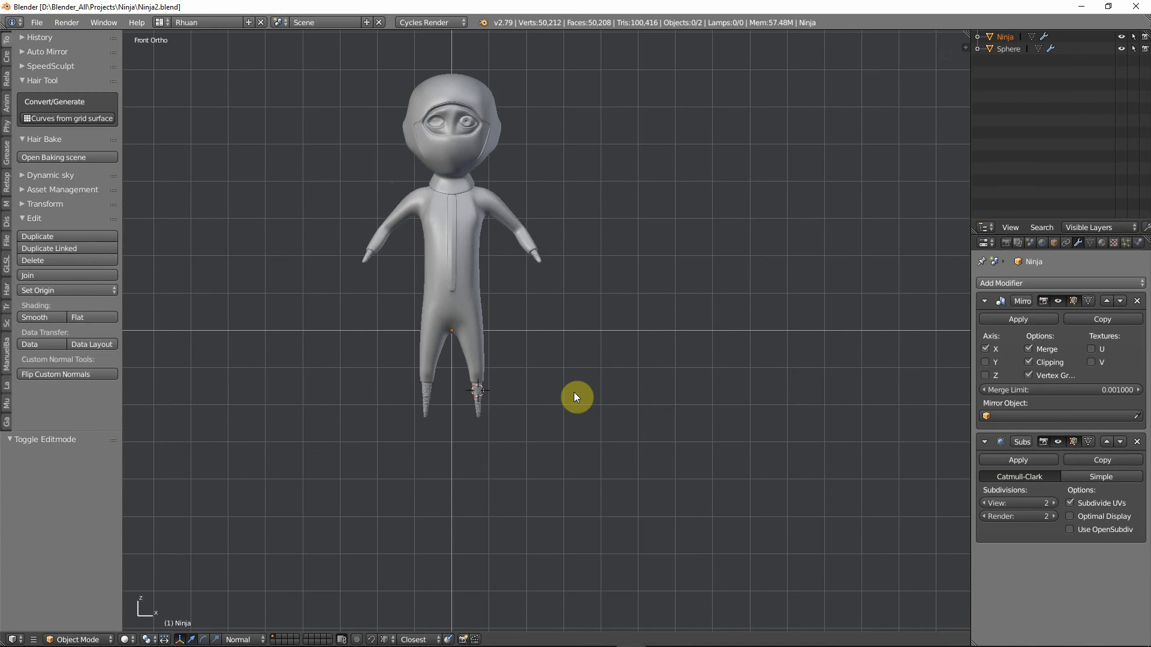
{"action": "key", "text": "shift+c"}
{"action": "middle_click_drag", "start_coordinate": [579, 476], "coordinate": [610, 401], "text": "shift"}
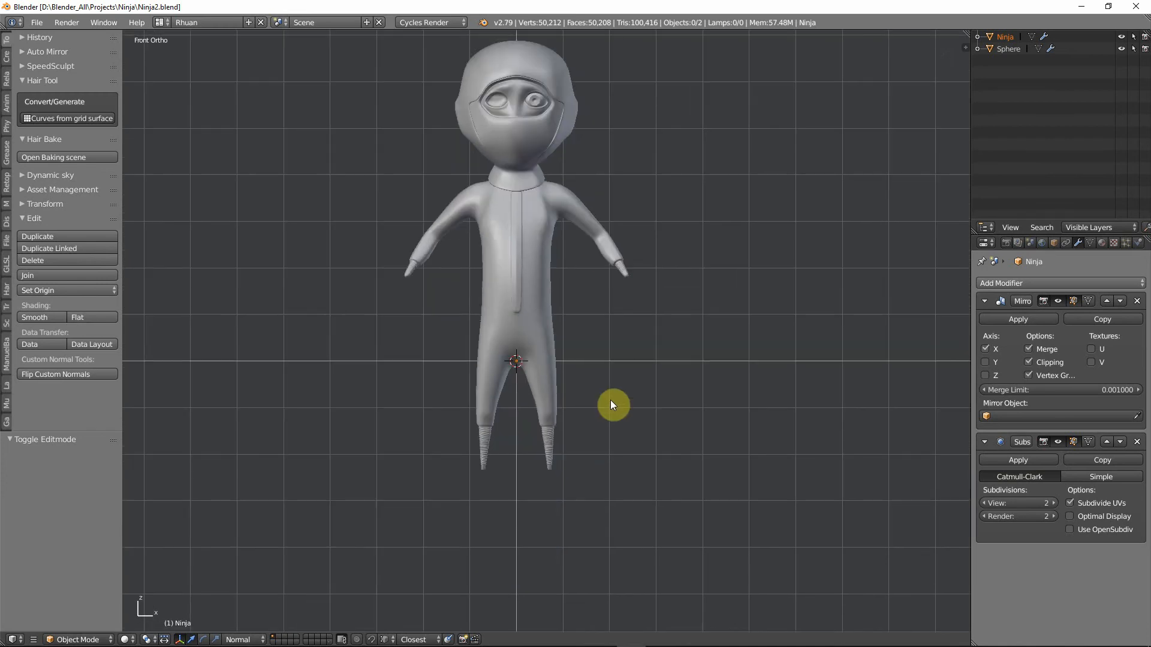
Add a cube mesh at the 3D cursor and scale it uniformly to 0.069.
{"action": "key", "text": "shift+a"}
{"action": "mouse_move", "coordinate": [596, 390]}
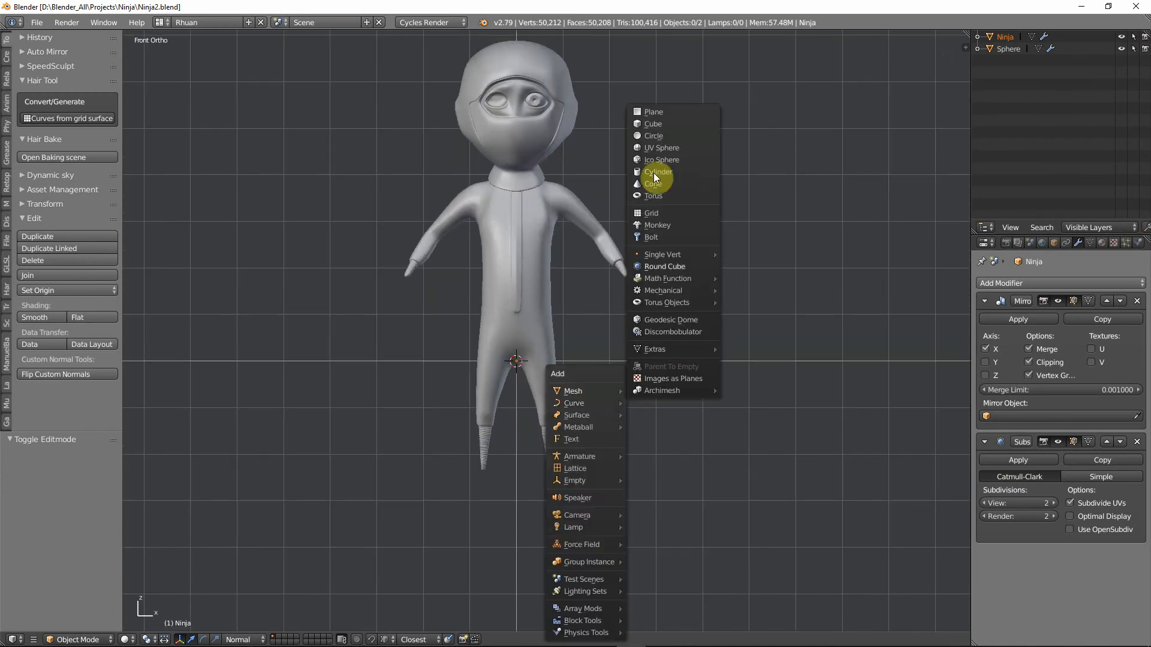
{"action": "left_click", "coordinate": [660, 118]}
{"action": "key", "text": "s"}
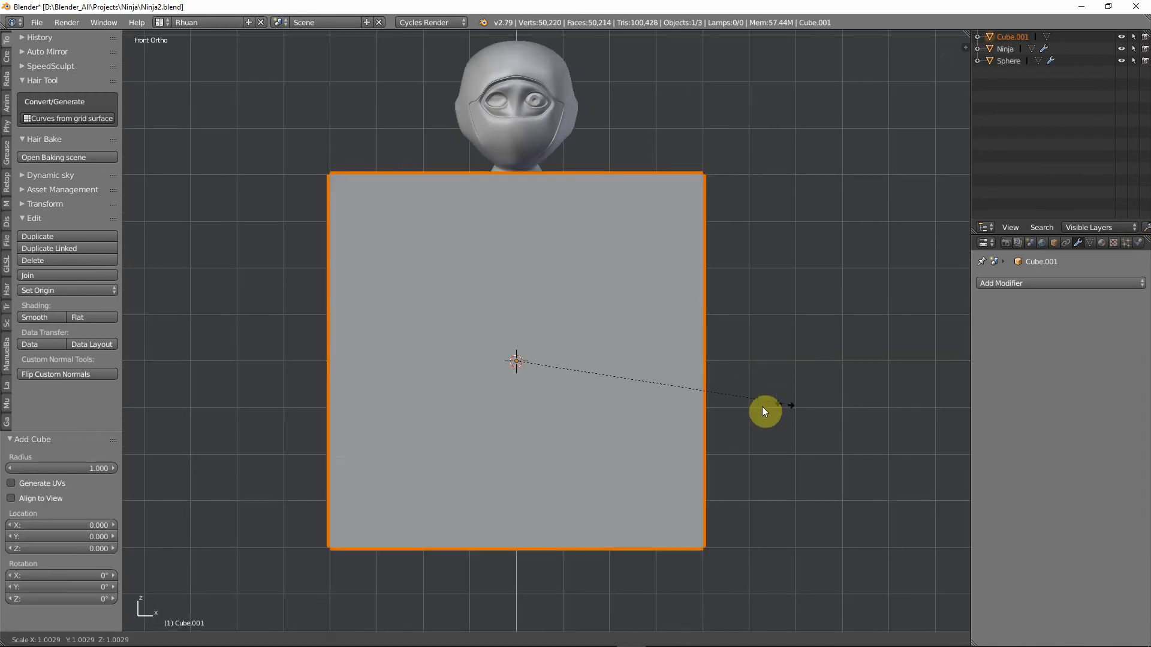
{"action": "left_click", "coordinate": [527, 377]}
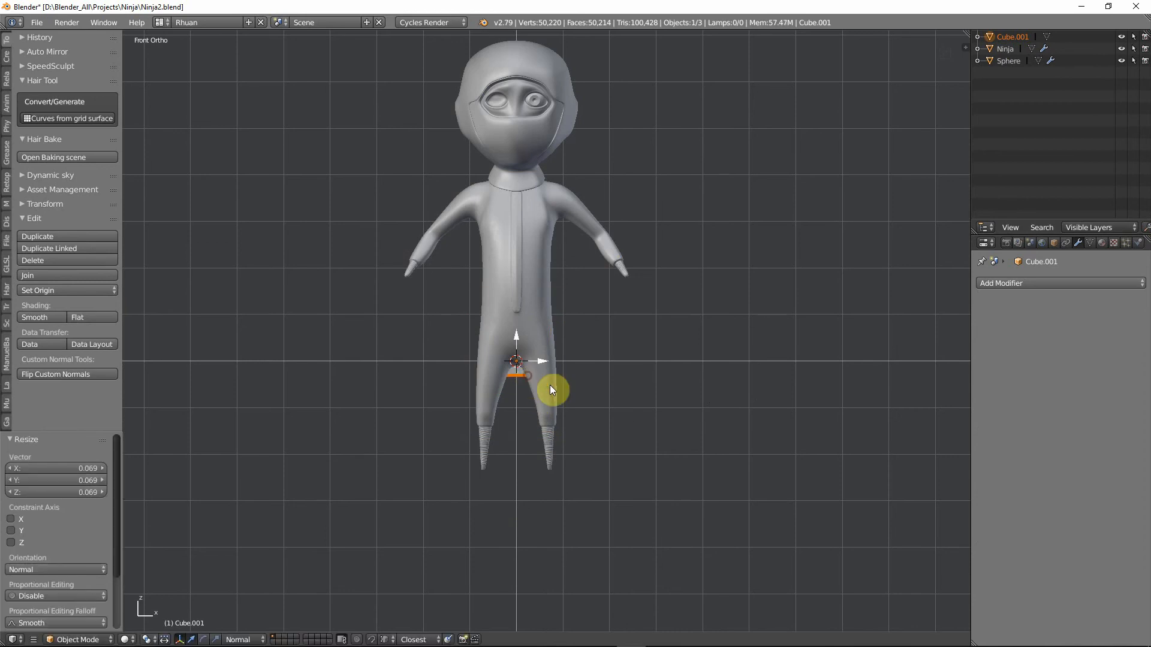
Place the small cube at the ninja's ankle by moving it -0.599 along Z and 0.177 along X.
{"action": "key", "text": "g"}
{"action": "key", "text": "z"}
{"action": "left_click", "coordinate": [573, 497]}
{"action": "key", "text": "g"}
{"action": "key", "text": "x"}
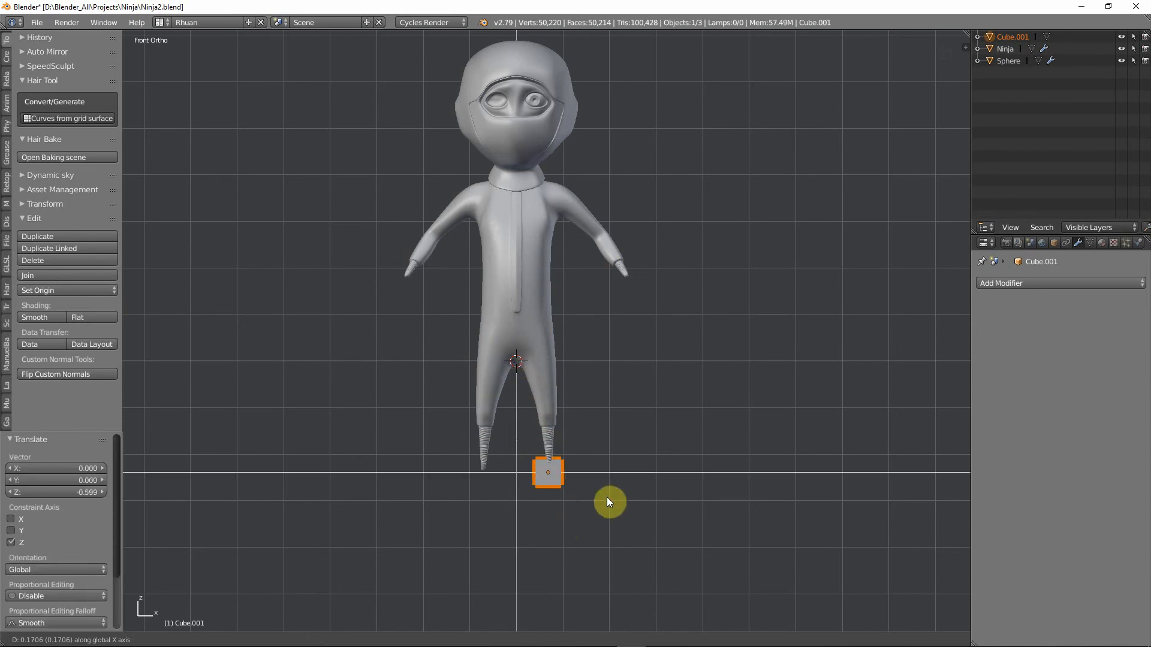
{"action": "left_click", "coordinate": [606, 495]}
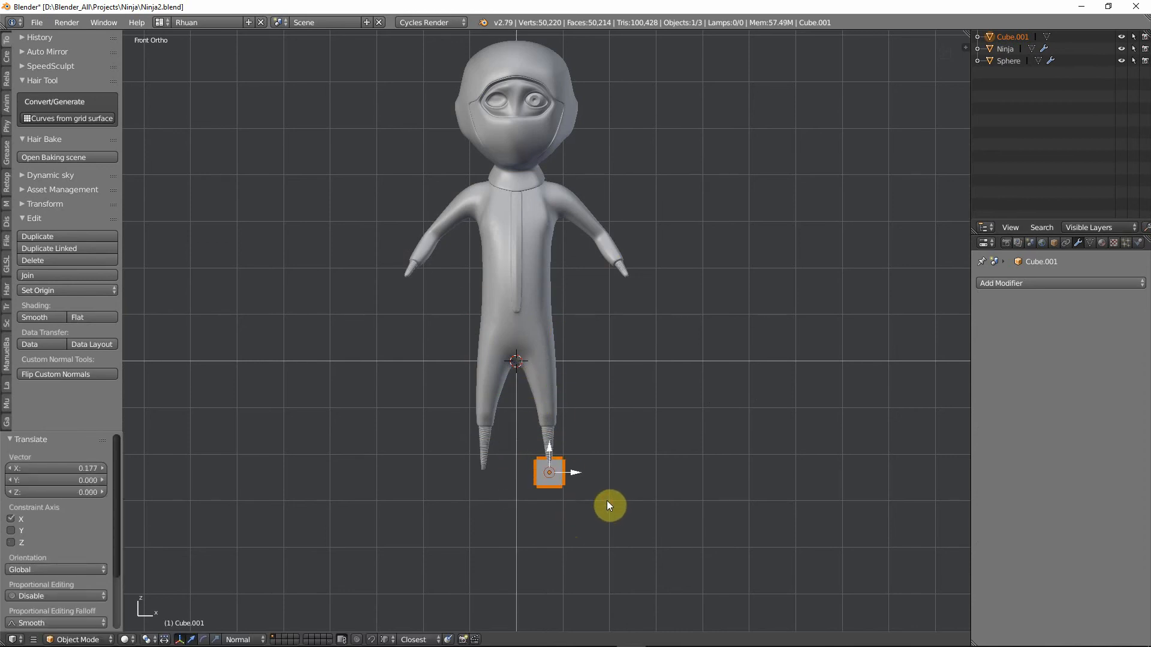
In the right orthographic view, scale the foot cube by 2.016 along Y and move it -0.146 along Y.
{"action": "key", "text": "KP_3"}
{"action": "scroll", "coordinate": [607, 501], "scroll_direction": "up", "scroll_amount": 2}
{"action": "middle_click_drag", "start_coordinate": [628, 366], "coordinate": [658, 361], "text": "shift"}
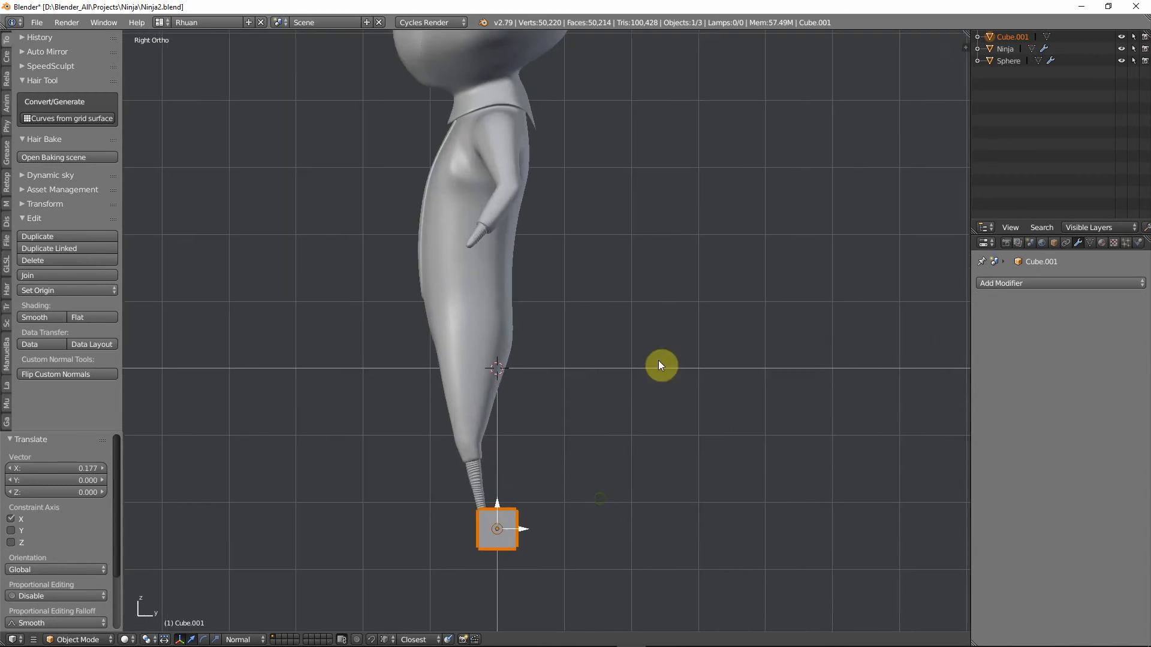
{"action": "middle_click_drag", "start_coordinate": [608, 601], "coordinate": [723, 374], "text": "shift"}
{"action": "scroll", "coordinate": [722, 374], "scroll_direction": "up", "scroll_amount": 2}
{"action": "middle_click_drag", "start_coordinate": [750, 311], "coordinate": [673, 398], "text": "shift"}
{"action": "key", "text": "s"}
{"action": "key", "text": "y"}
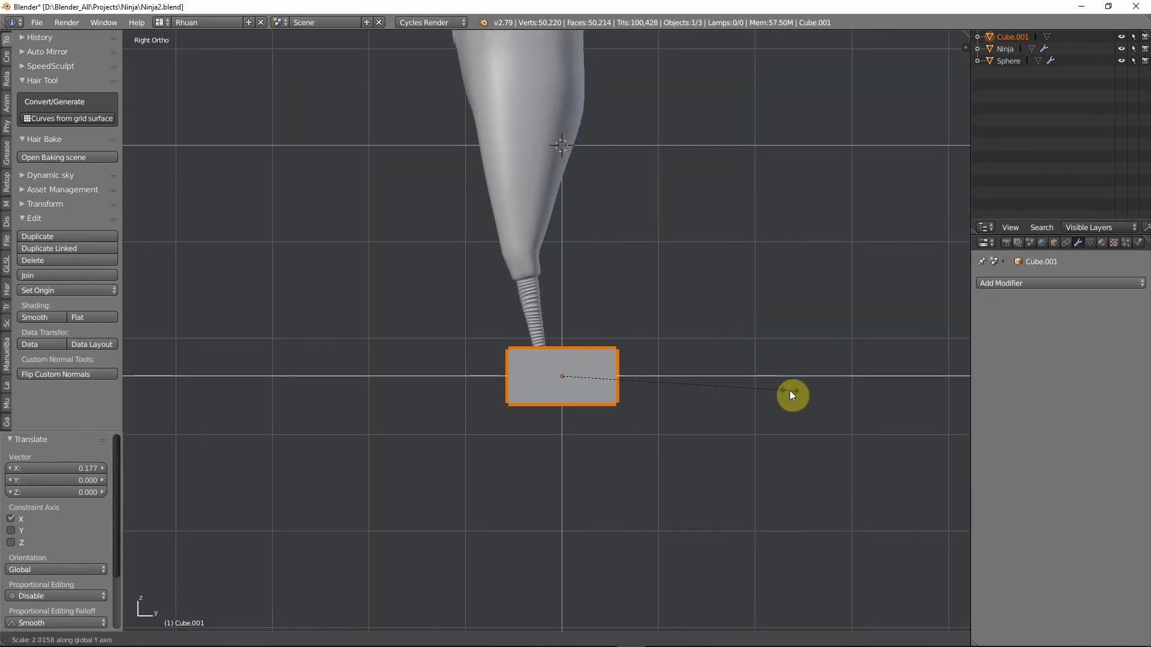
{"action": "left_click", "coordinate": [789, 393]}
{"action": "key", "text": "g"}
{"action": "key", "text": "y"}
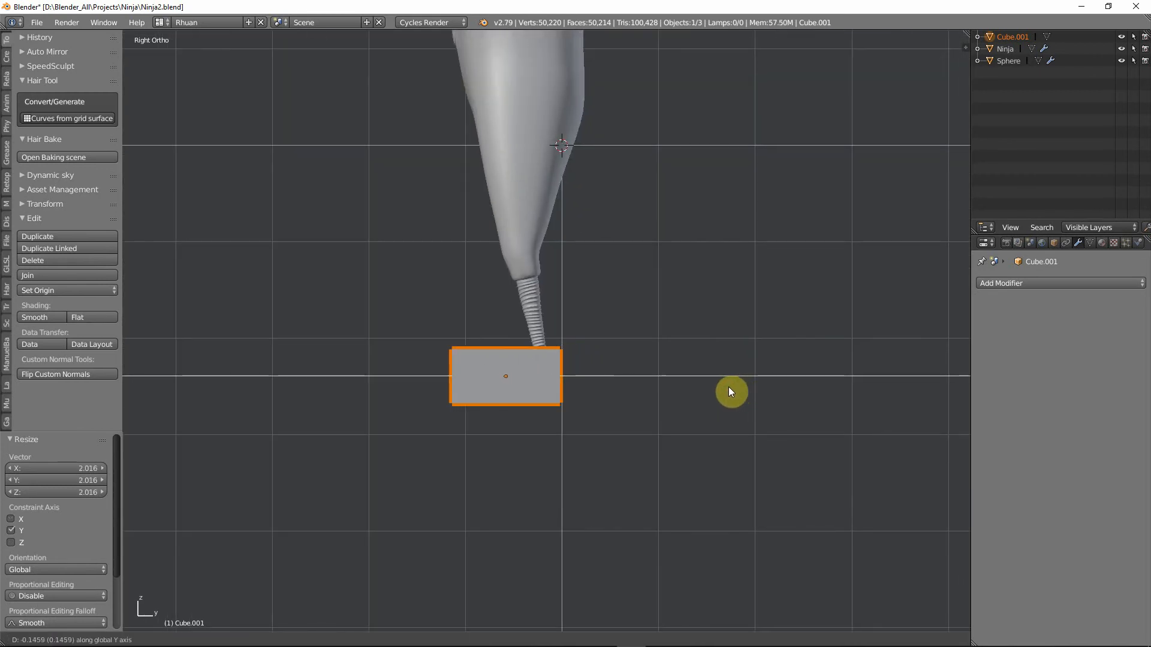
{"action": "left_click", "coordinate": [729, 387]}
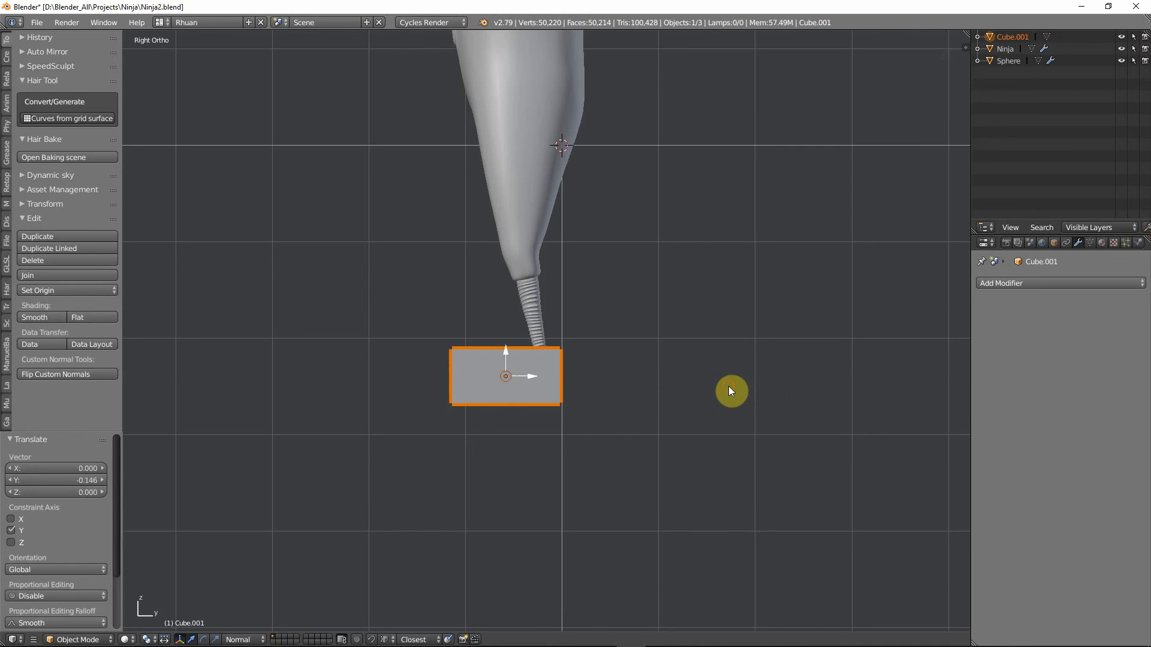
Flatten the foot block by scaling it 0.340 along Z, and shrink it uniformly by 0.635.
{"action": "key", "text": "s"}
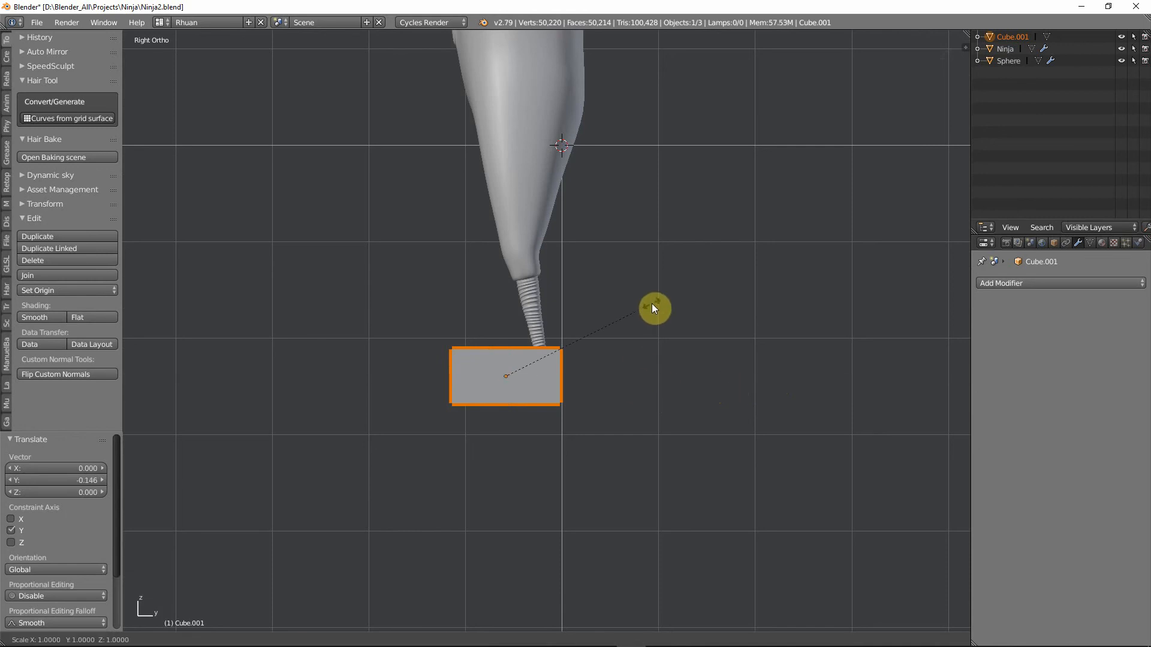
{"action": "key", "text": "z"}
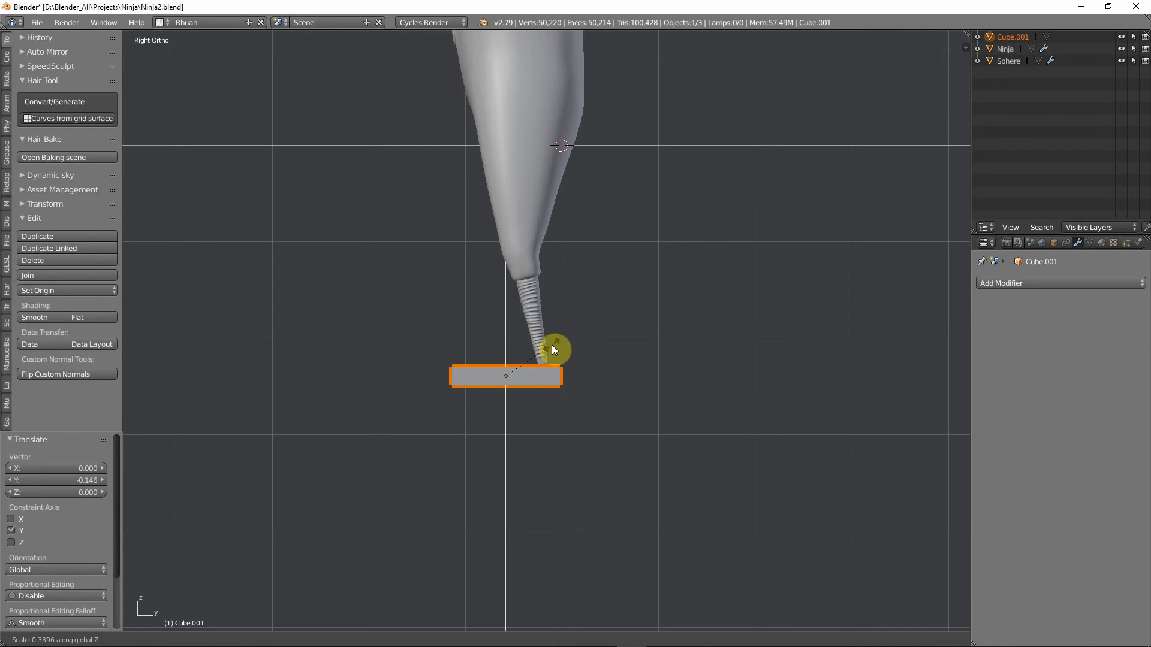
{"action": "left_click", "coordinate": [552, 346]}
{"action": "middle_click_drag", "start_coordinate": [593, 401], "coordinate": [697, 411]}
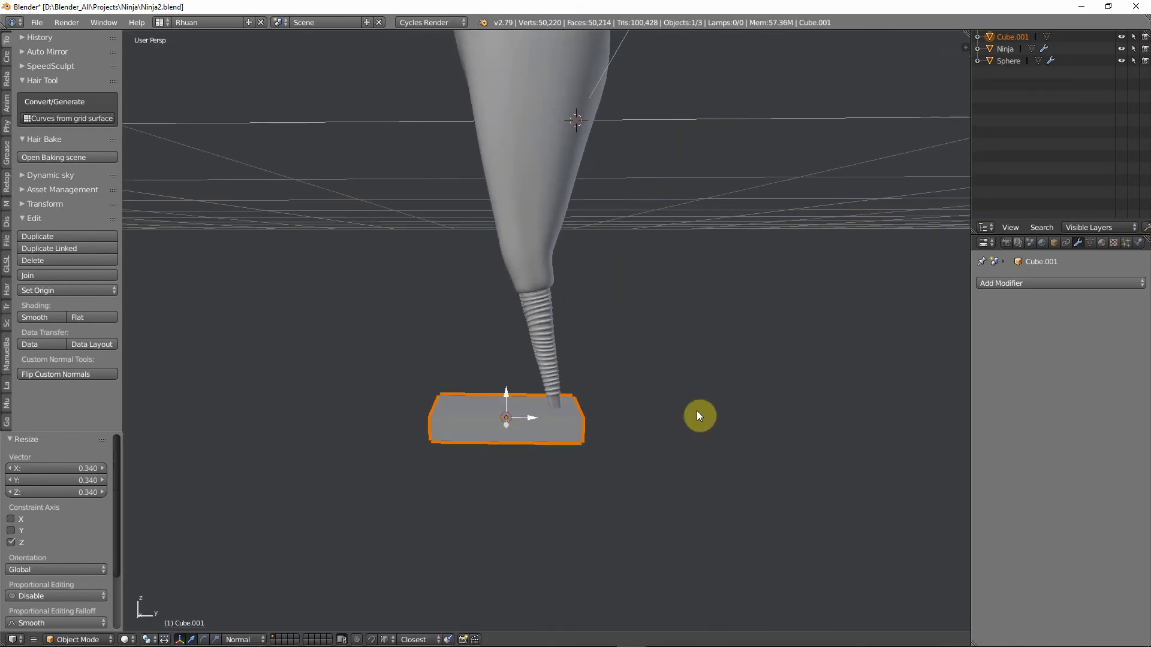
{"action": "key", "text": "s"}
{"action": "left_click", "coordinate": [624, 404]}
In the right orthographic view, move the foot block 0.037 along Y so its rear lies under the ankle.
{"action": "key", "text": "KP_3"}
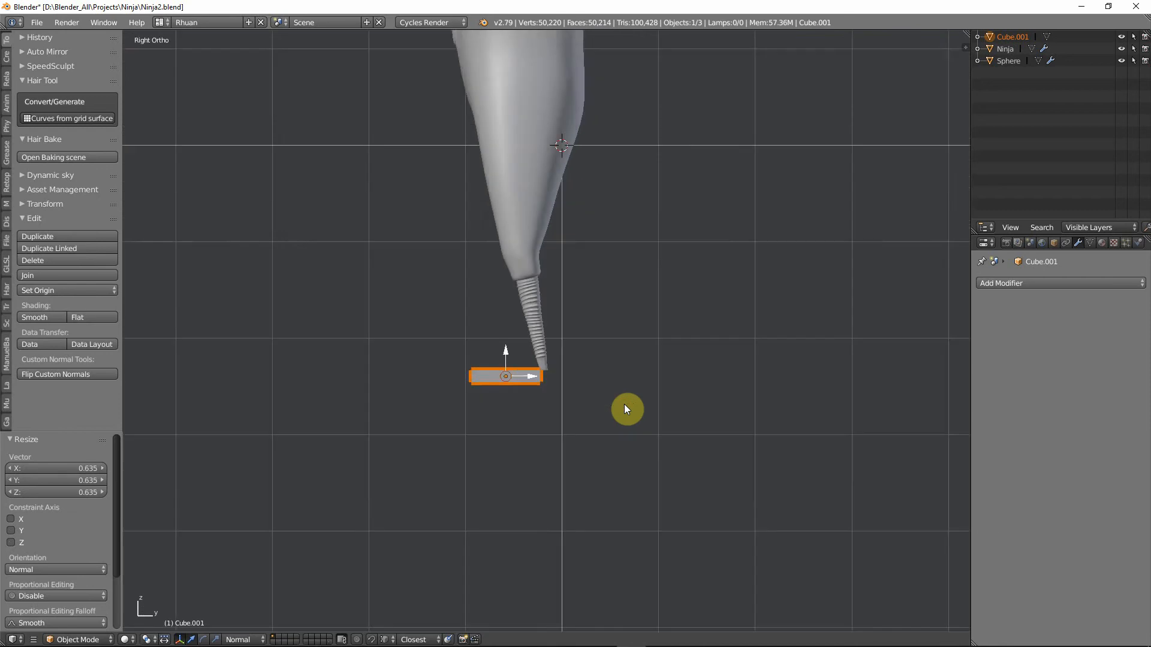
{"action": "scroll", "coordinate": [624, 404], "scroll_direction": "up", "scroll_amount": 1}
{"action": "key", "text": "g"}
{"action": "key", "text": "y"}
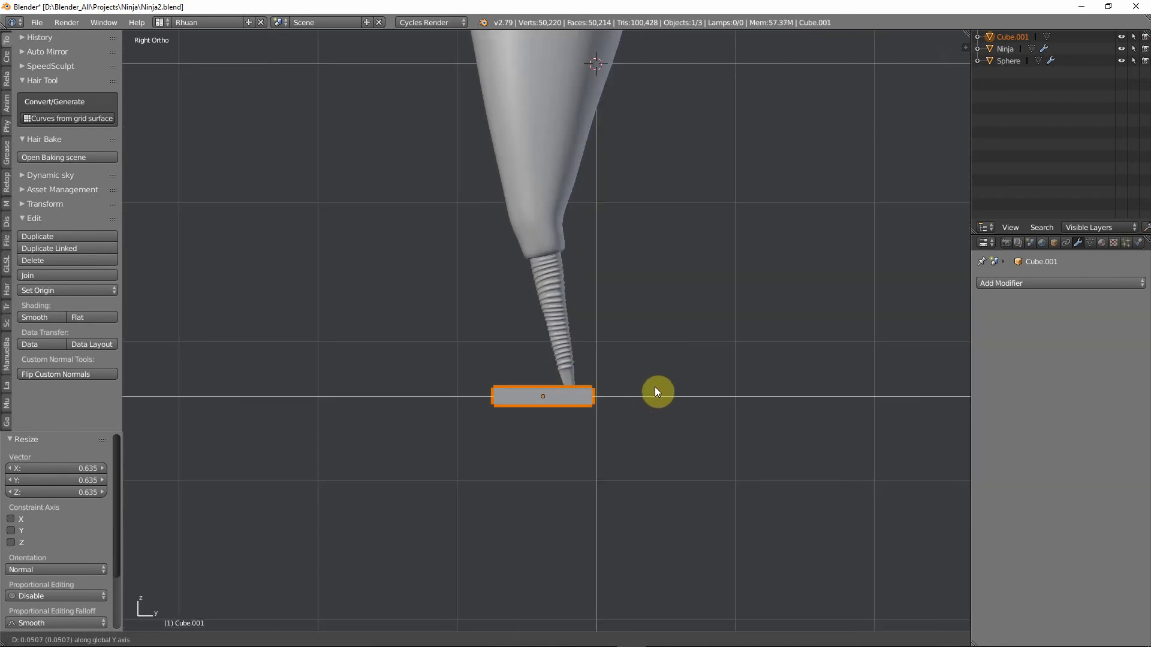
{"action": "left_click", "coordinate": [626, 394]}
In Edit Mode with face selection, move the foot block's top face -0.022 along its normal Z axis.
{"action": "scroll", "coordinate": [552, 434], "scroll_direction": "up", "scroll_amount": 3}
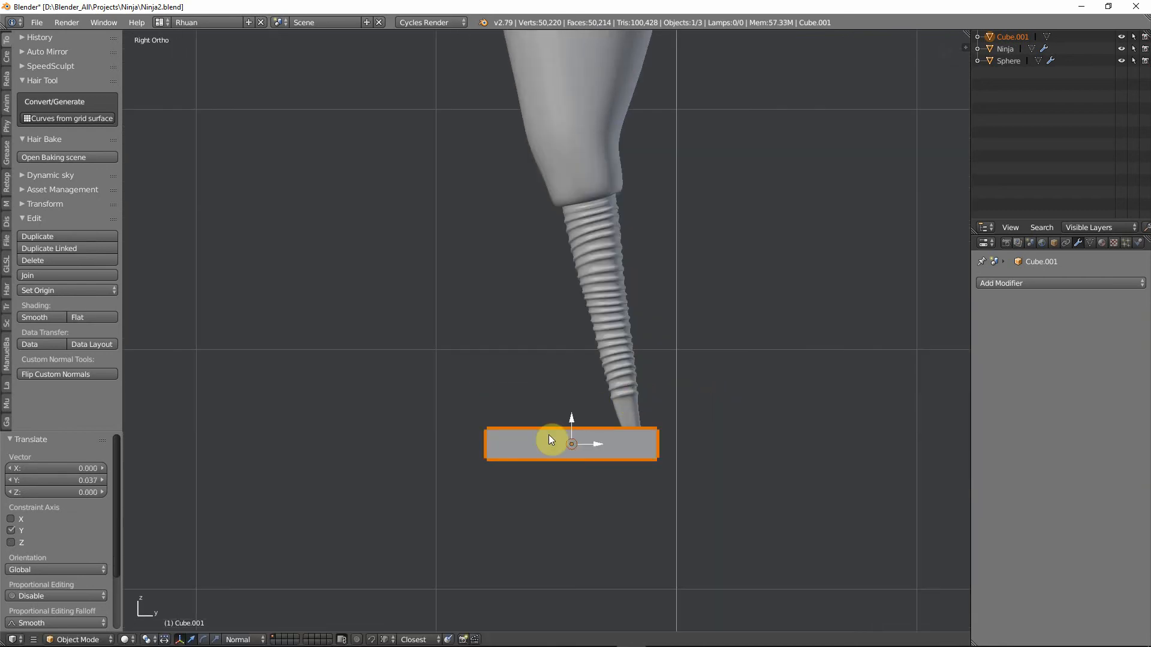
{"action": "key", "text": "Tab"}
{"action": "middle_click_drag", "start_coordinate": [545, 437], "coordinate": [591, 463]}
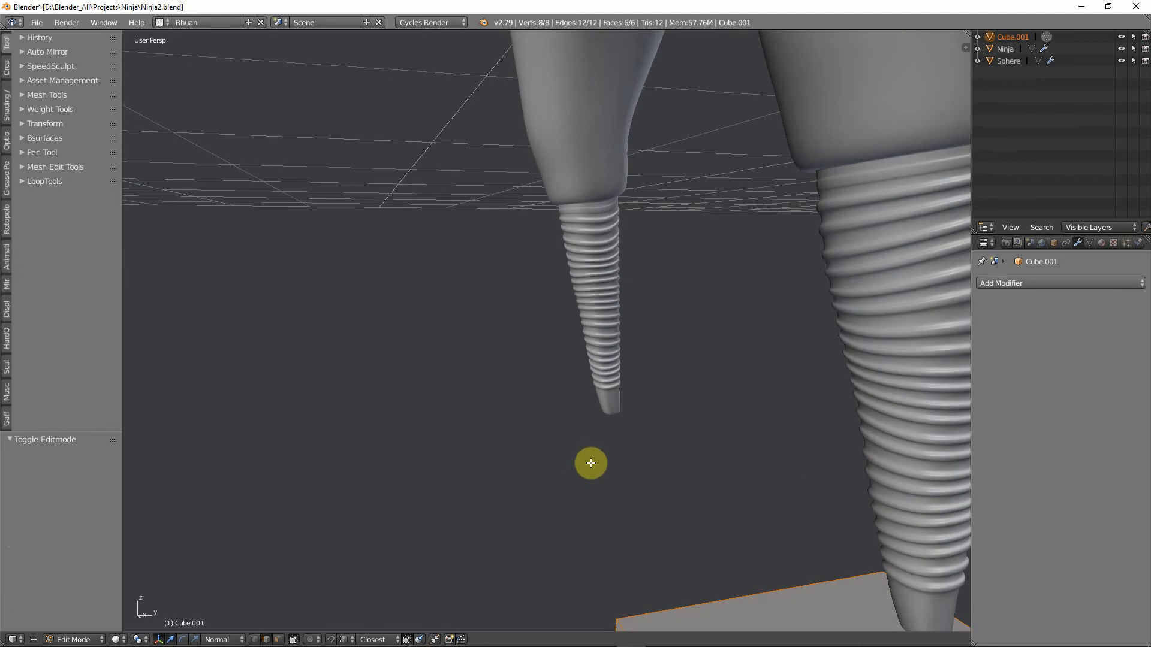
{"action": "key", "text": "KP_Decimal"}
{"action": "key", "text": "ctrl+Tab"}
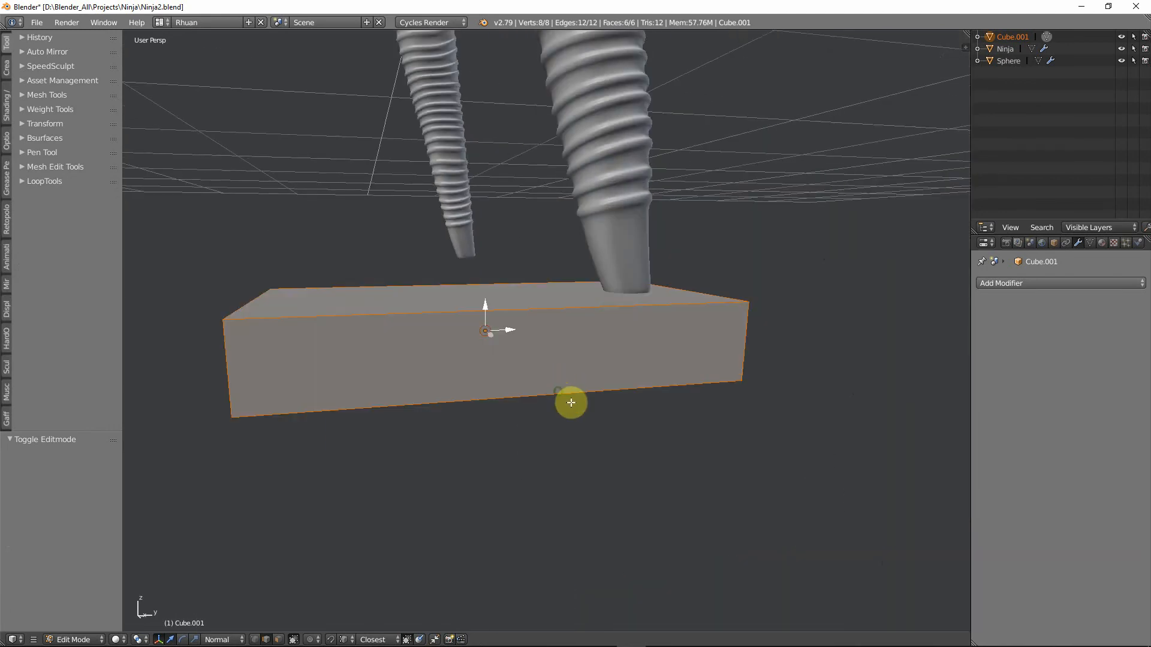
{"action": "key", "text": "ctrl+Tab"}
{"action": "left_click", "coordinate": [562, 419]}
{"action": "middle_click_drag", "start_coordinate": [562, 420], "coordinate": [488, 329]}
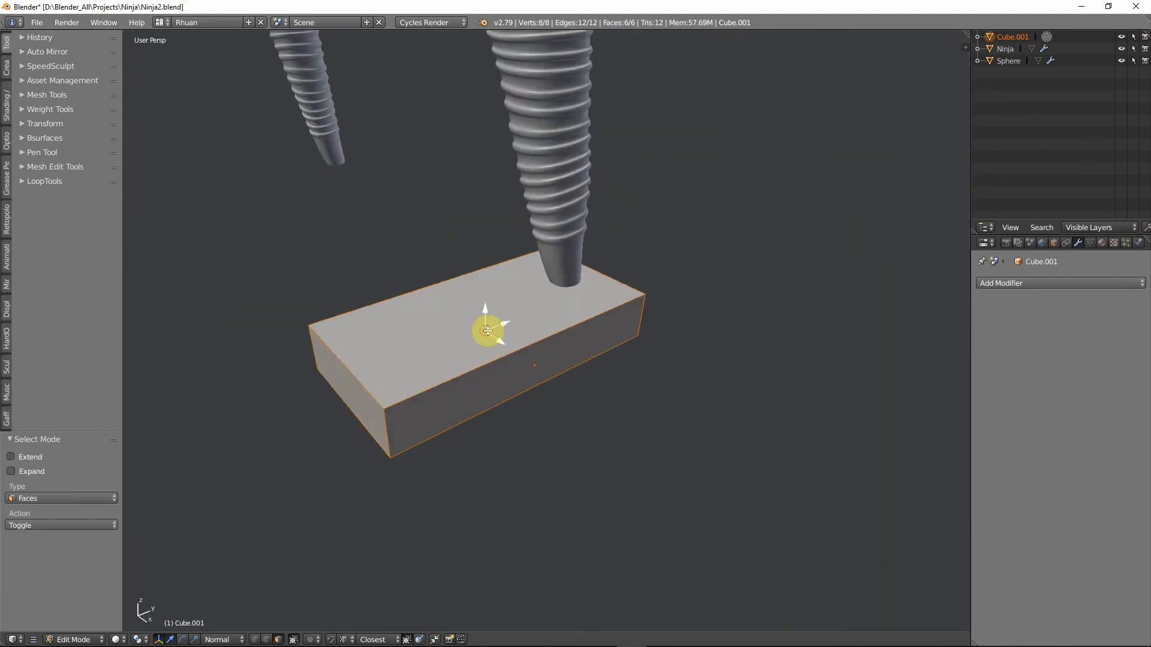
{"action": "right_click", "coordinate": [452, 326]}
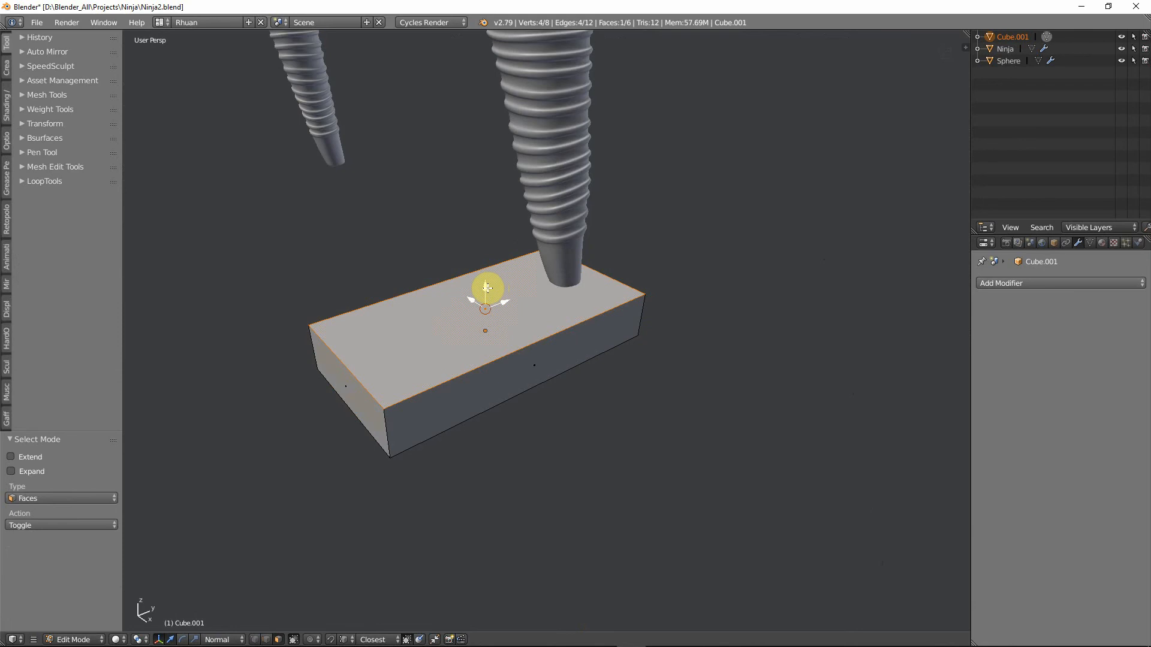
{"action": "left_click_drag", "start_coordinate": [487, 288], "coordinate": [487, 320]}
{"action": "middle_click_drag", "start_coordinate": [486, 320], "coordinate": [514, 390]}
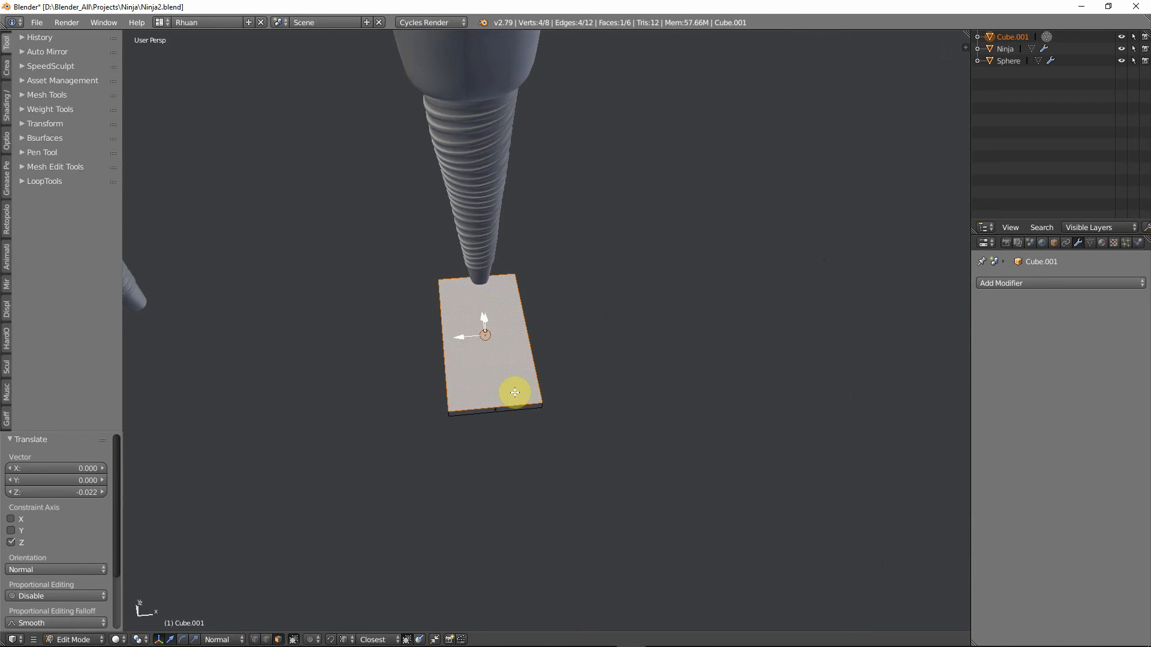
Add a centred lengthwise loop cut through the foot block, running from heel to toe.
{"action": "key", "text": "ctrl+r"}
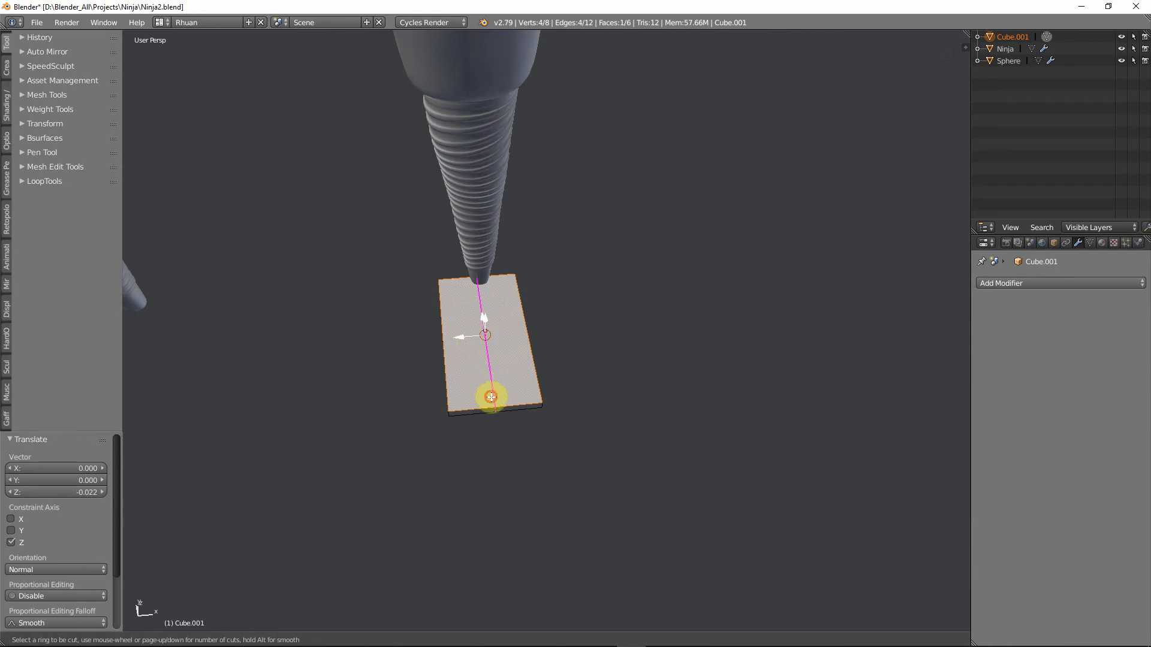
{"action": "left_click", "coordinate": [488, 393]}
{"action": "right_click", "coordinate": [488, 393]}
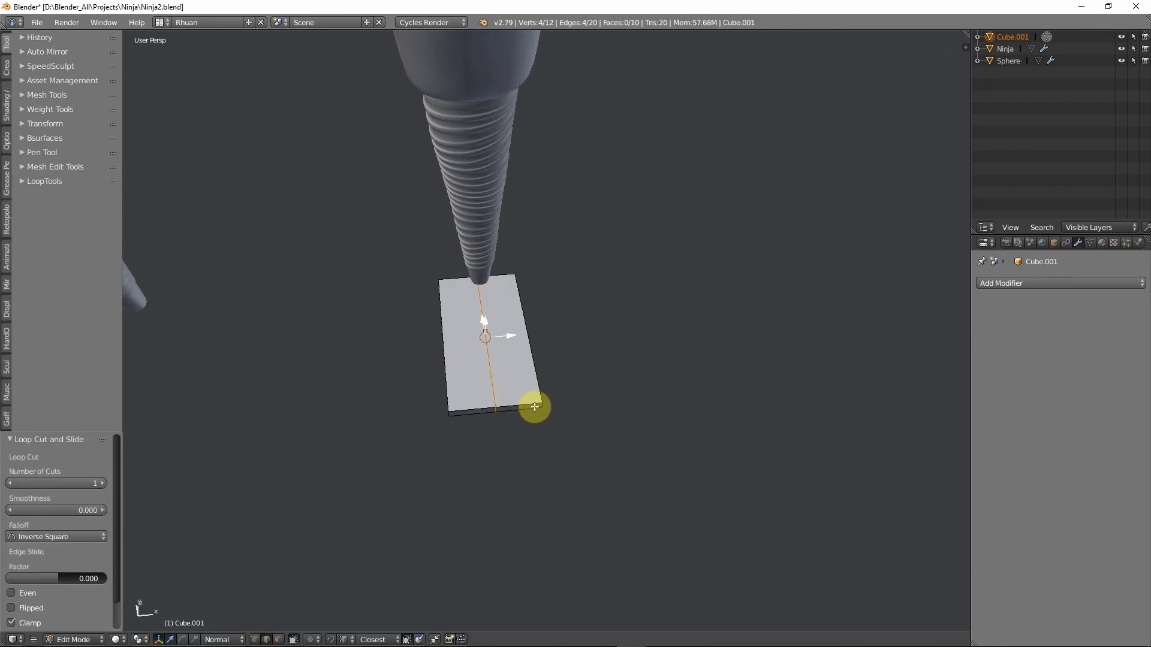
Isolate the foot block in the top orthographic view and move its outer front corner vertices -0.004 along X and 0.018 along Y.
{"action": "key", "text": "ctrl+Tab"}
{"action": "left_click", "coordinate": [496, 386]}
{"action": "right_click", "coordinate": [541, 403]}
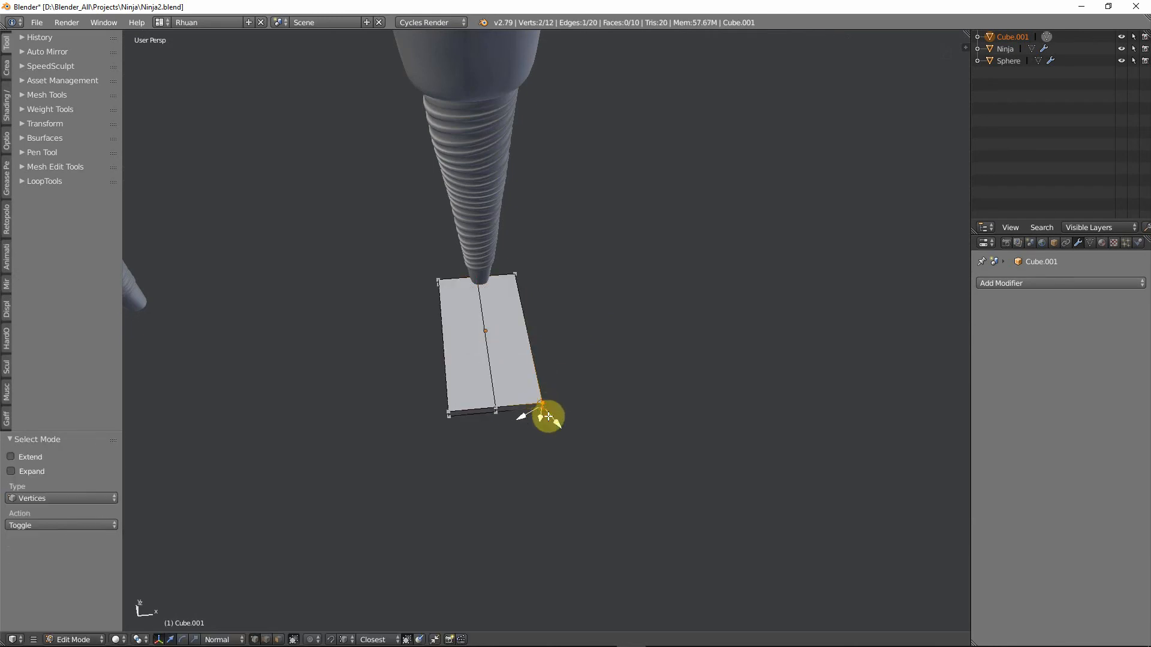
{"action": "middle_click_drag", "start_coordinate": [551, 425], "coordinate": [556, 452]}
{"action": "key", "text": "KP_7"}
{"action": "key", "text": "Tab"}
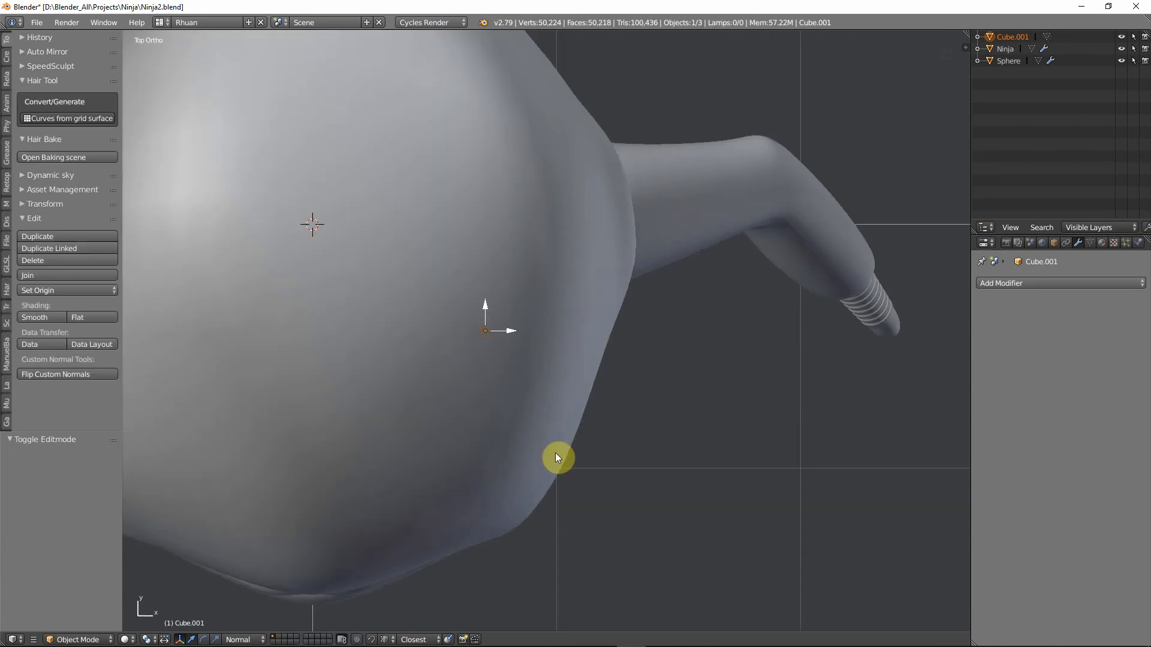
{"action": "key", "text": "KP_Divide"}
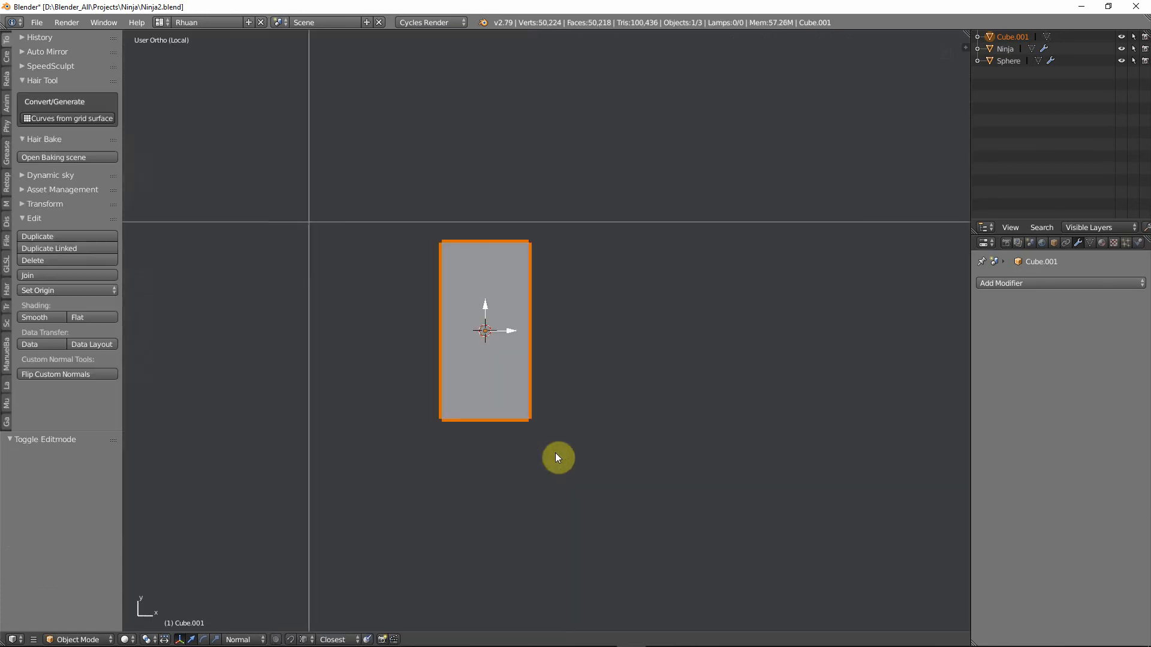
{"action": "key", "text": "Tab"}
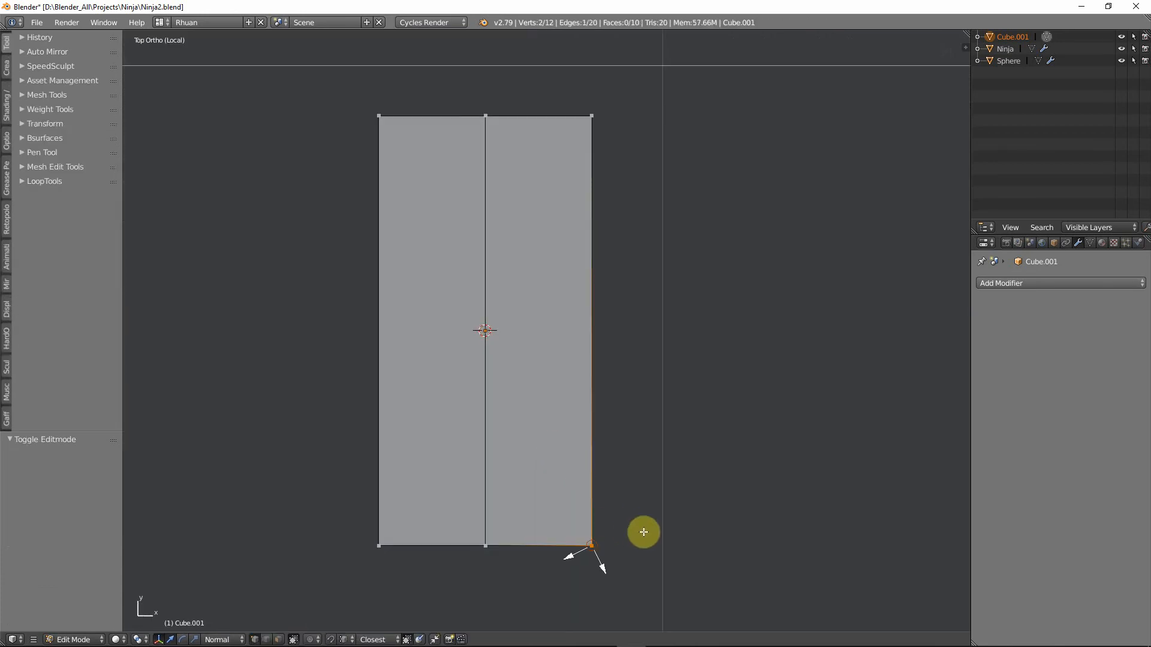
{"action": "key", "text": "g"}
{"action": "left_click", "coordinate": [635, 486]}
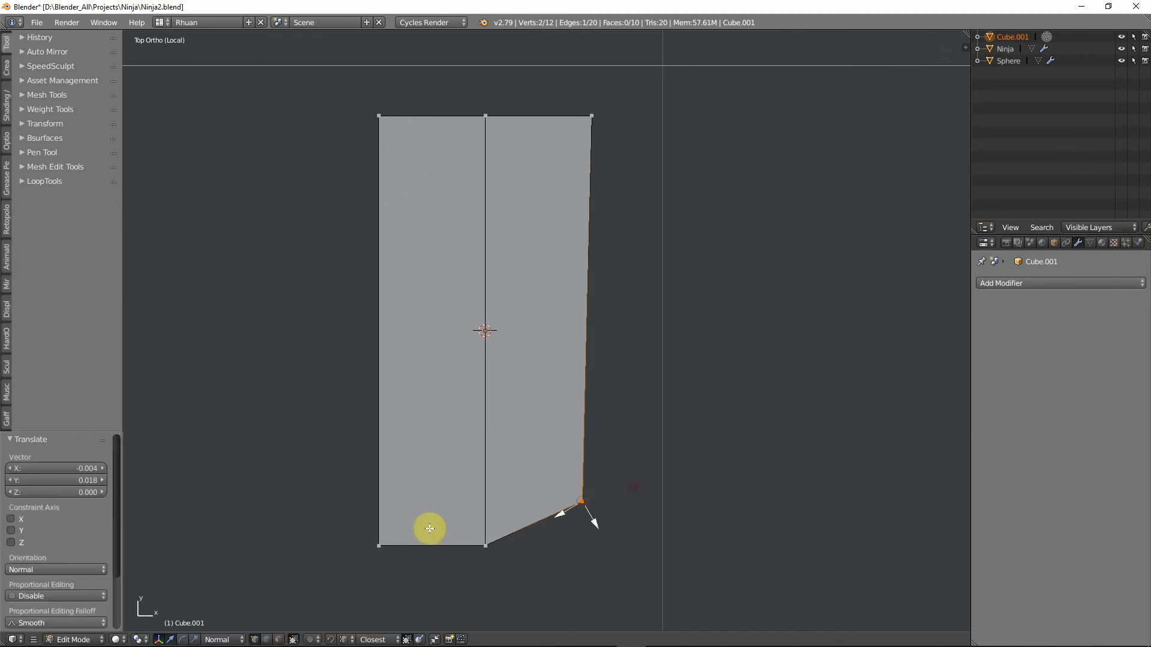
In wireframe display, move the inner front corner vertices -0.010 along X and 0.003 along Y.
{"action": "key", "text": "a"}
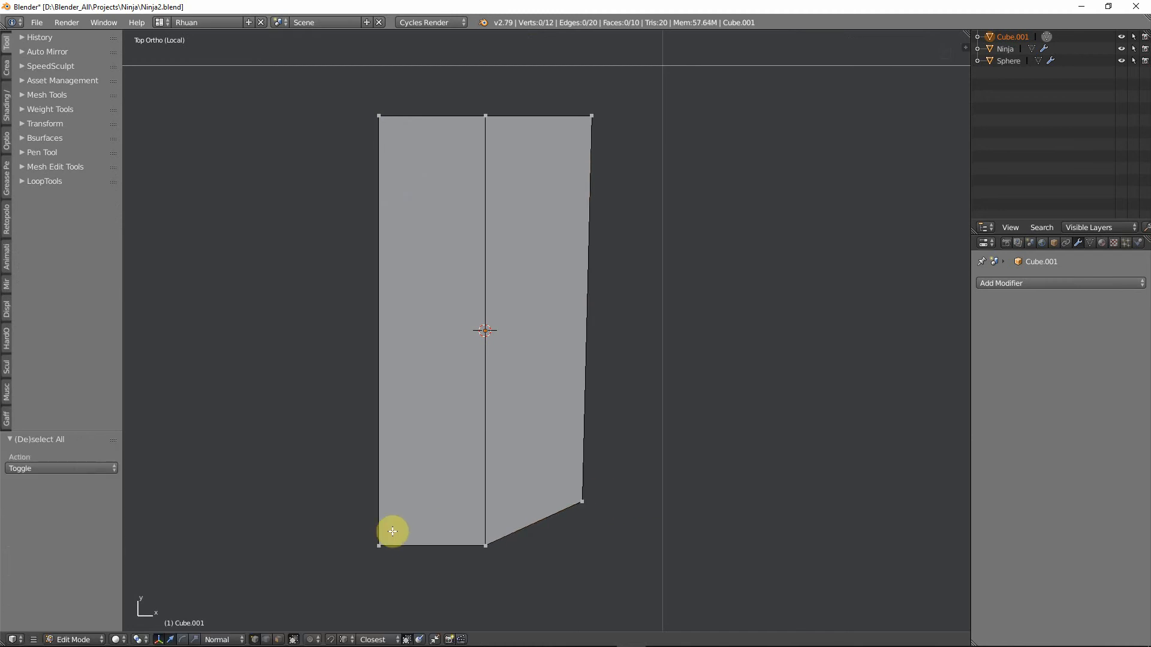
{"action": "key", "text": "z"}
{"action": "left_click_drag", "start_coordinate": [372, 523], "coordinate": [393, 573], "text": "ctrl"}
{"action": "key", "text": "g"}
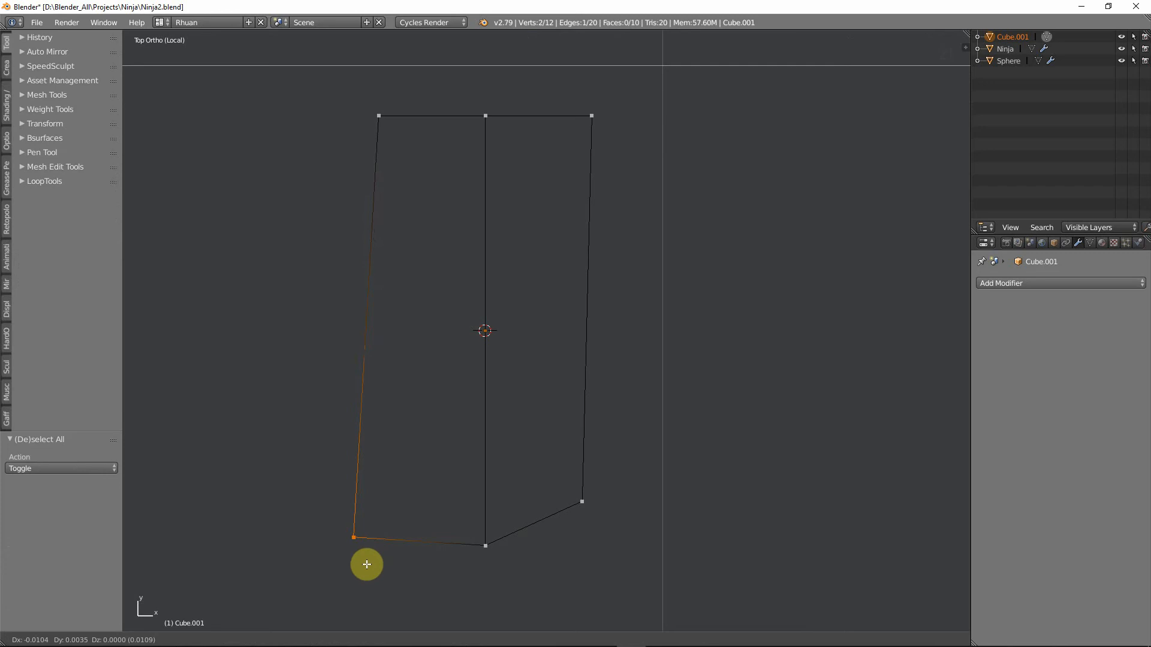
{"action": "left_click", "coordinate": [367, 565]}
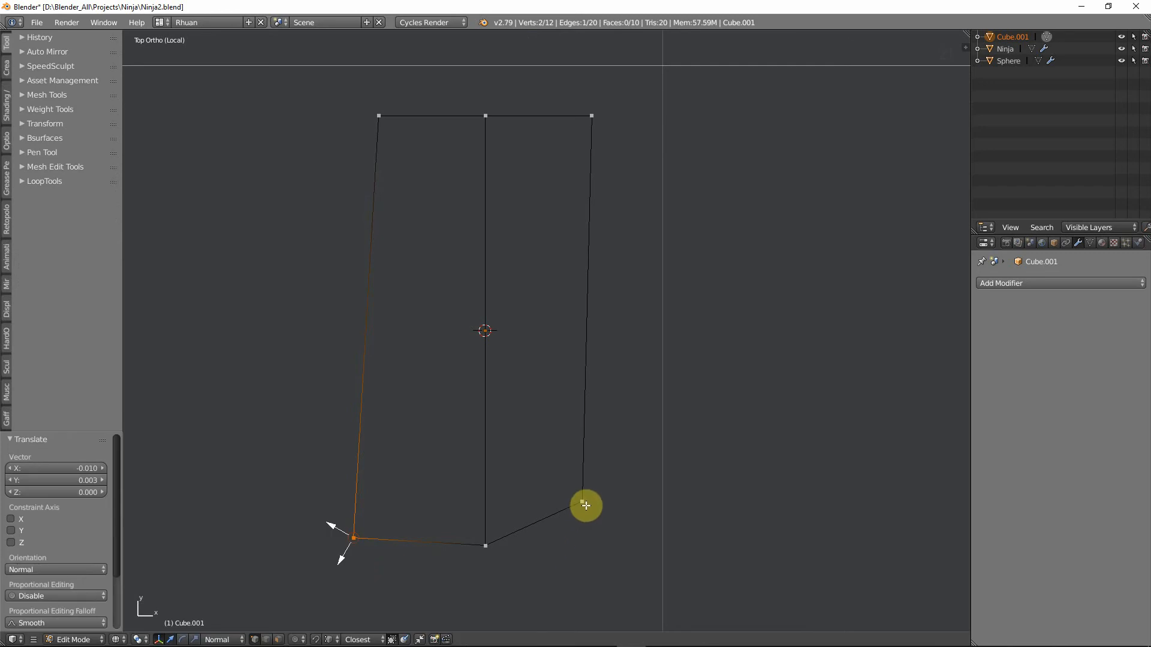
Move the outer front corner vertices a further 0.001 along X and 0.009 along Y.
{"action": "key", "text": "a"}
{"action": "mouse_move", "coordinate": [602, 480]}
{"action": "left_mouse_down", "text": "ctrl"}
{"action": "mouse_move", "coordinate": [558, 530]}
{"action": "mouse_move", "coordinate": [617, 551]}
{"action": "left_mouse_up", "text": "ctrl"}
{"action": "key", "text": "g"}
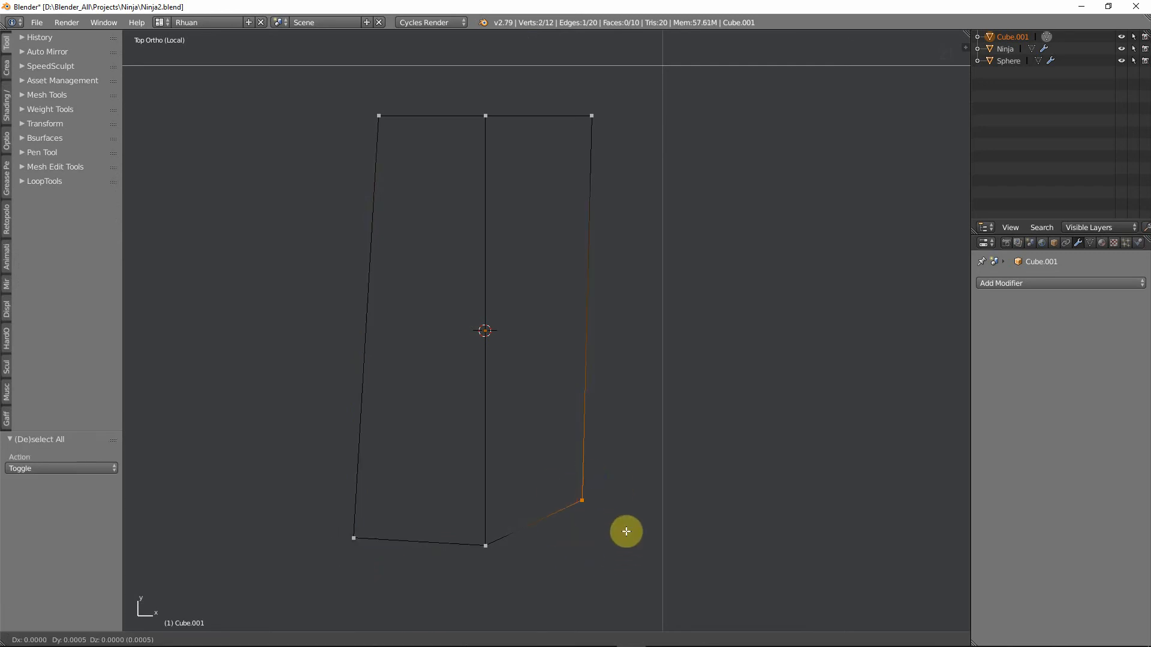
{"action": "left_click", "coordinate": [629, 513]}
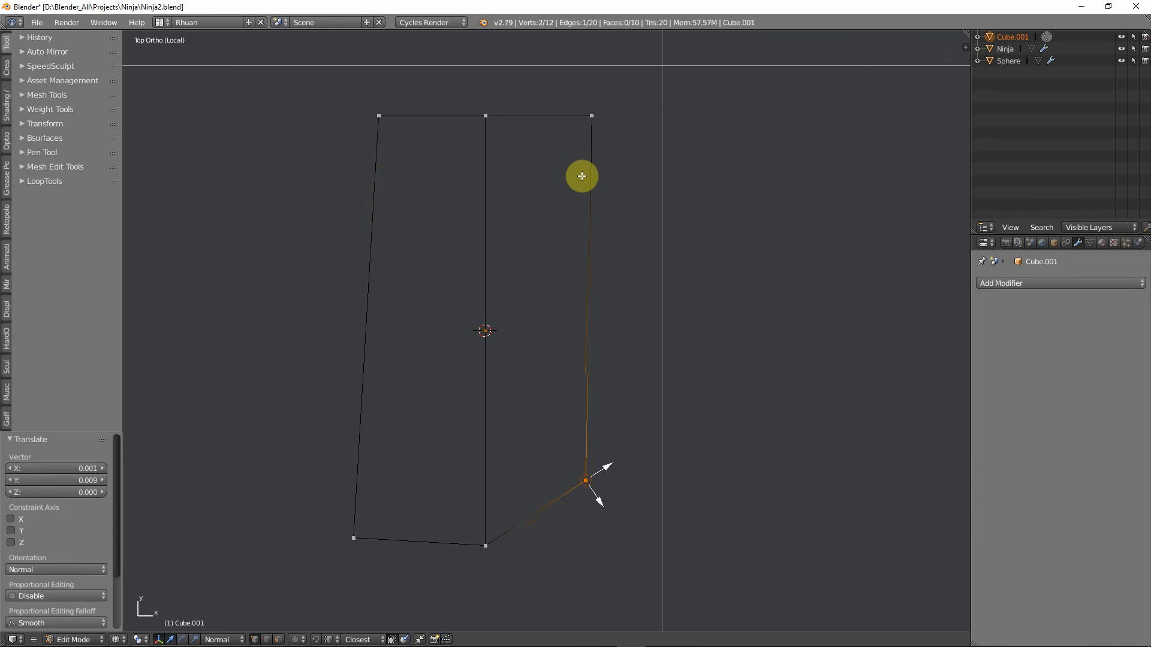
Move the outer rear corner vertices by X -0.005, Y -0.013, and the inner rear corner vertices by X 0.009, Y -0.017.
{"action": "key", "text": "a"}
{"action": "mouse_move", "coordinate": [575, 100]}
{"action": "left_mouse_down", "text": "ctrl"}
{"action": "mouse_move", "coordinate": [556, 167]}
{"action": "mouse_move", "coordinate": [595, 159]}
{"action": "left_mouse_up", "text": "ctrl"}
{"action": "key", "text": "g"}
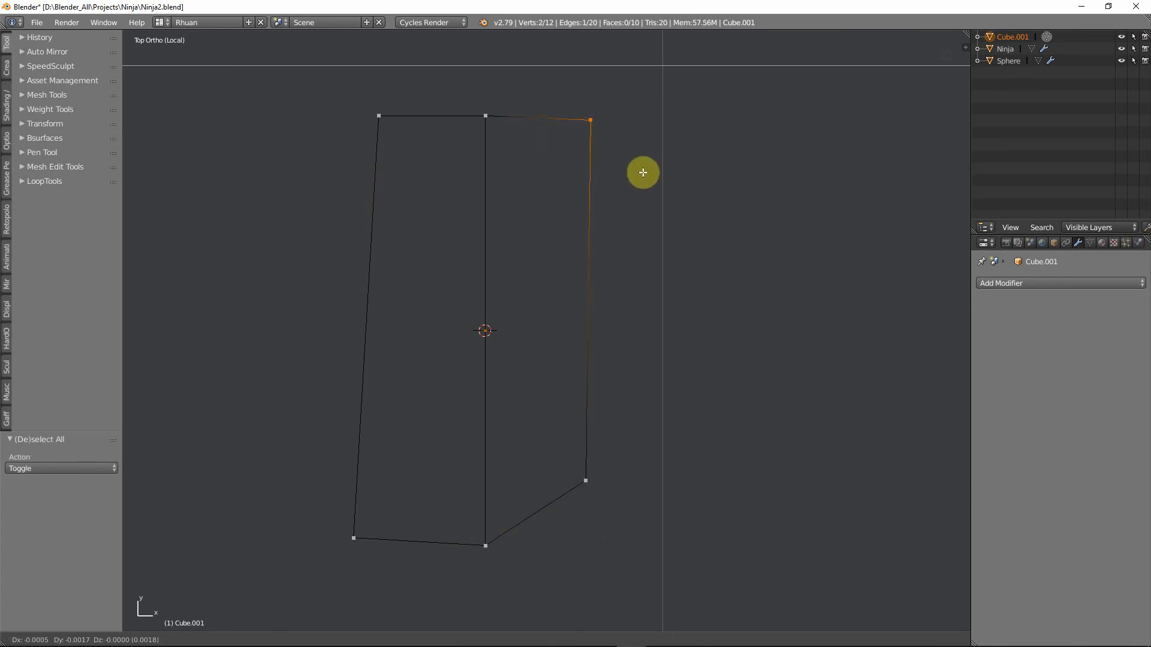
{"action": "left_click", "coordinate": [632, 198]}
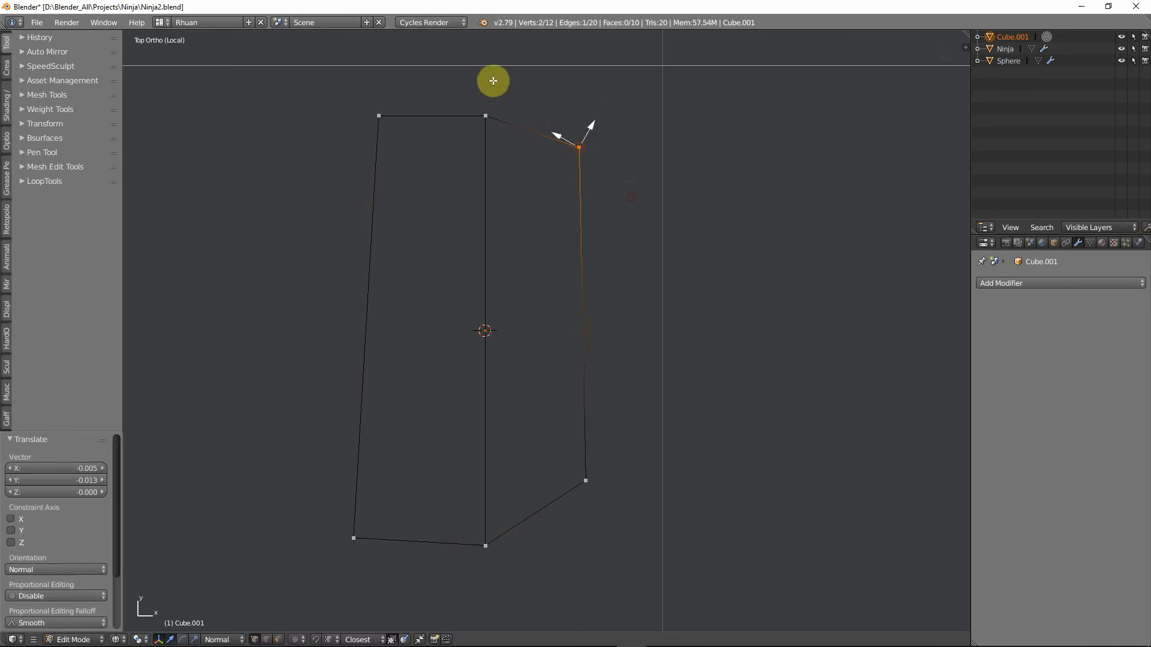
{"action": "key", "text": "a"}
{"action": "right_click", "coordinate": [354, 126]}
{"action": "key", "text": "g"}
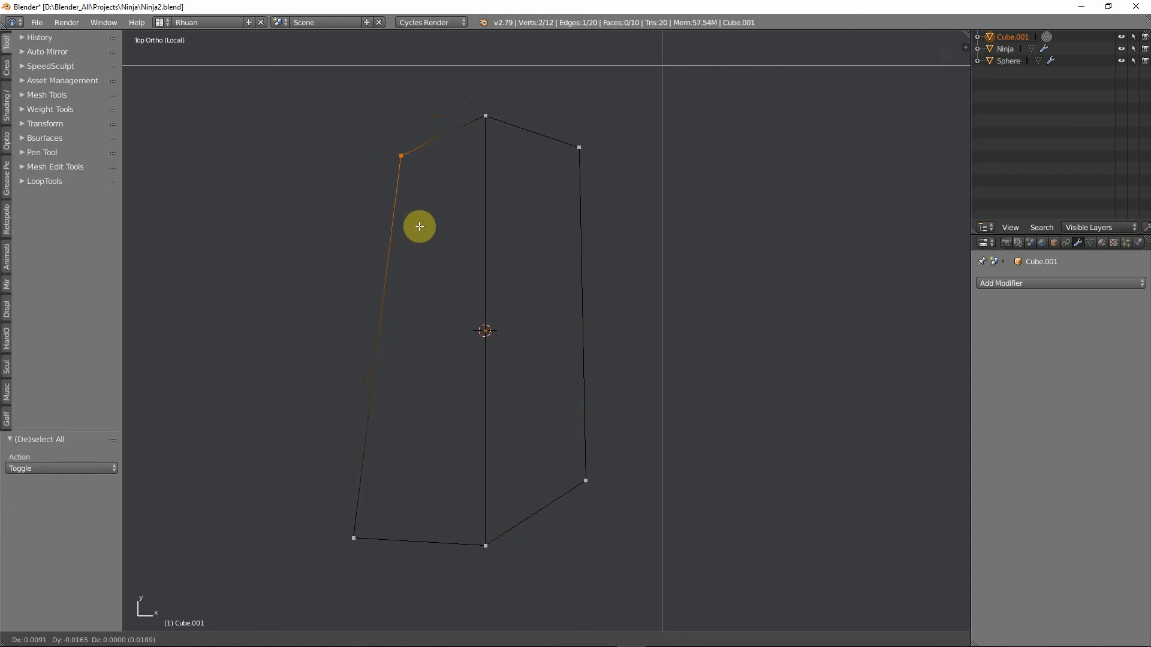
{"action": "left_click", "coordinate": [420, 227]}
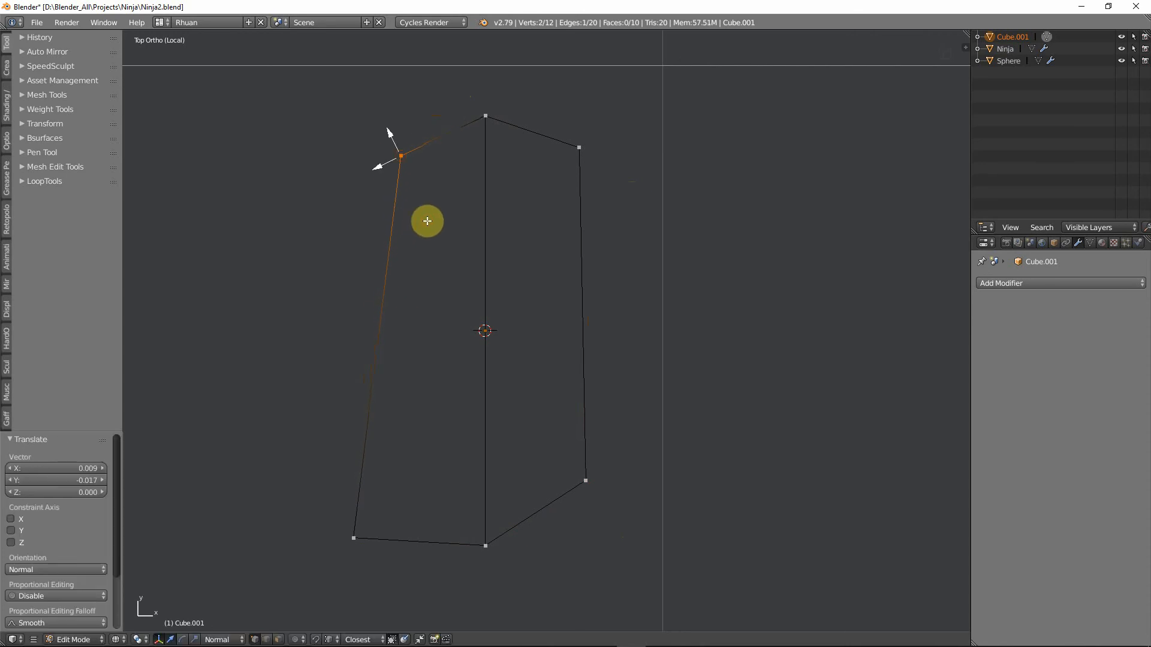
Add a centred loop cut across the middle of the foot and scale it 0.952 along X.
{"action": "key", "text": "ctrl+r"}
{"action": "left_click", "coordinate": [446, 274]}
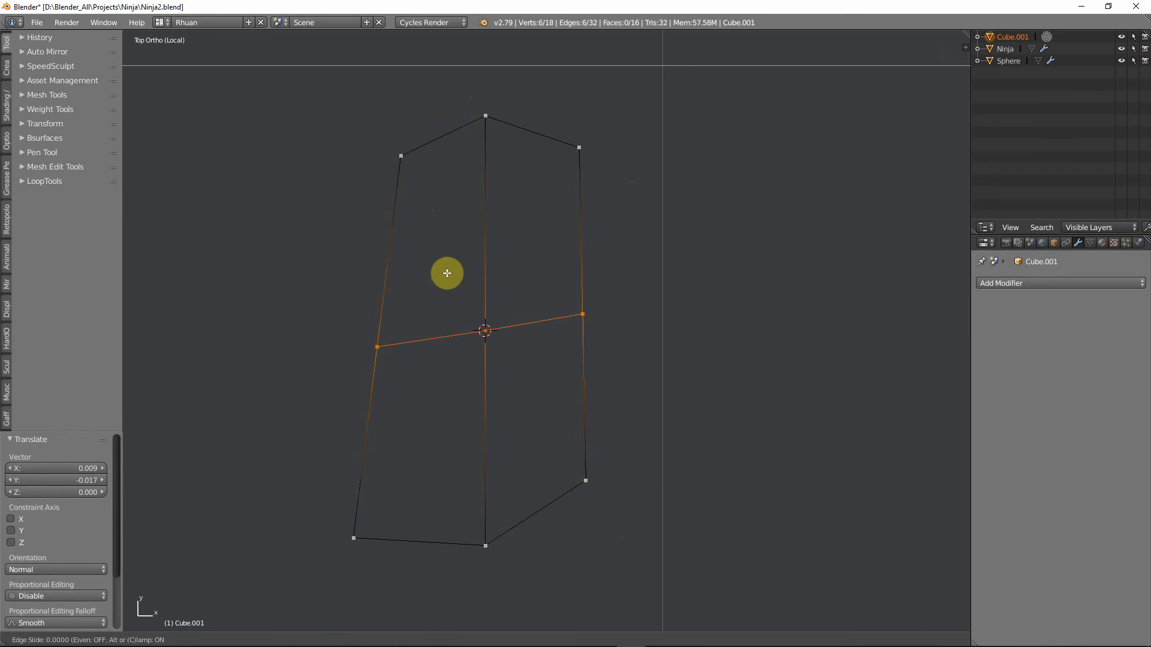
{"action": "left_click", "coordinate": [448, 273]}
{"action": "key", "text": "s"}
{"action": "key", "text": "x"}
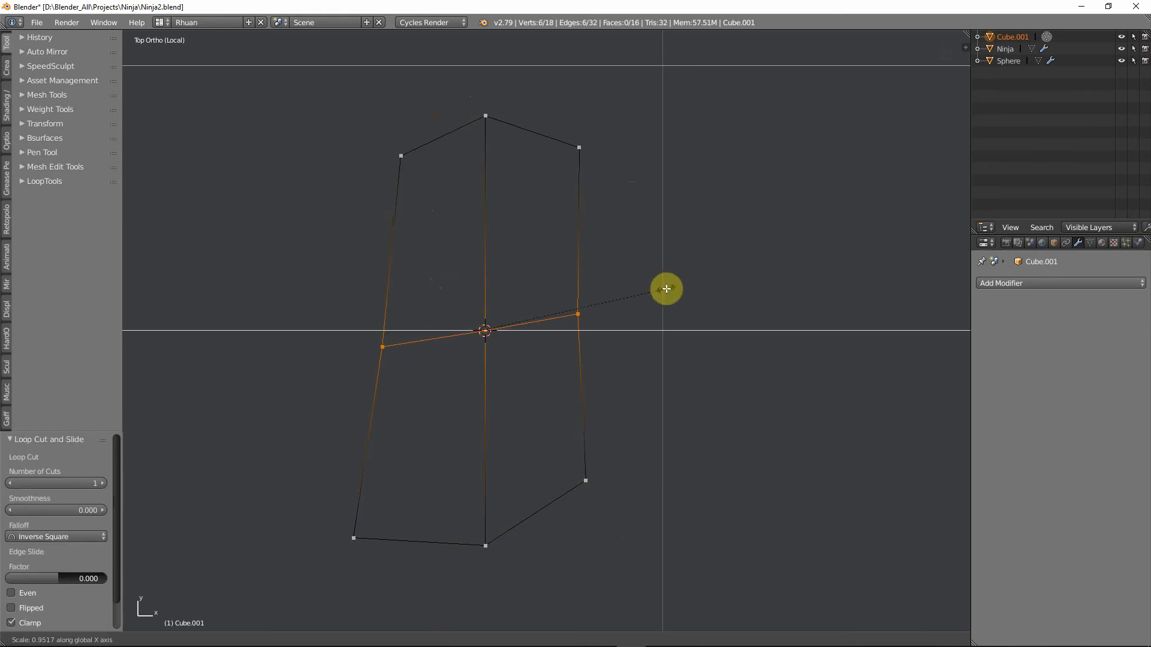
{"action": "left_click", "coordinate": [659, 292]}
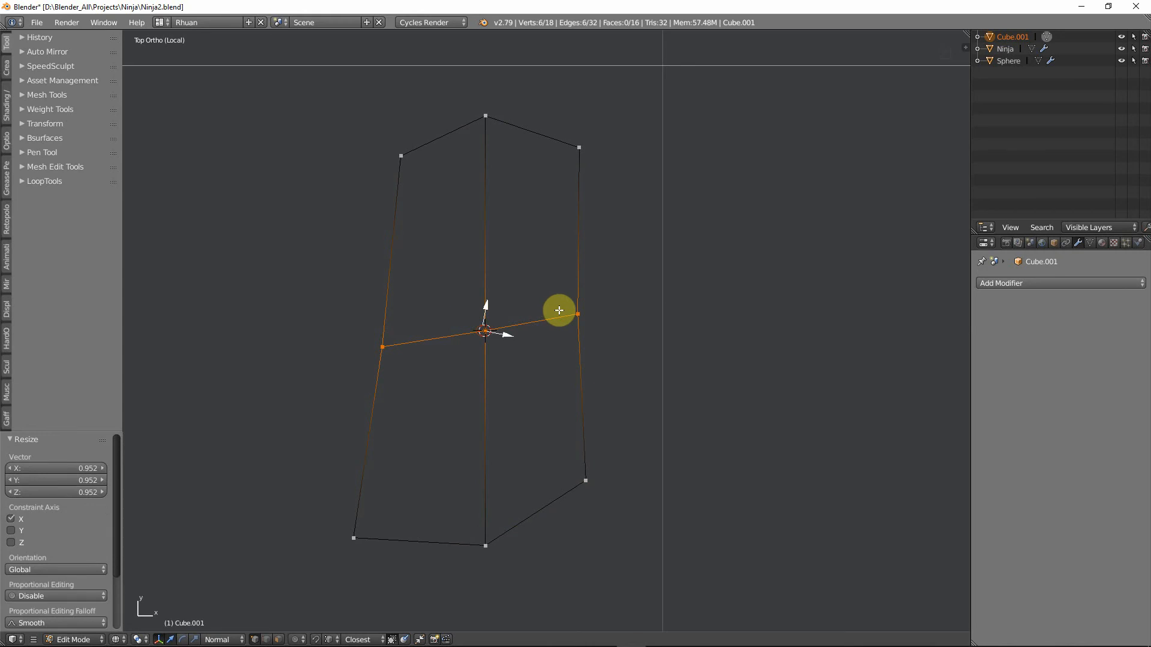
Return to solid display, select all four top faces of the foot, and inset them with a thickness of 0.0603.
{"action": "scroll", "coordinate": [549, 251], "scroll_direction": "down", "scroll_amount": 3}
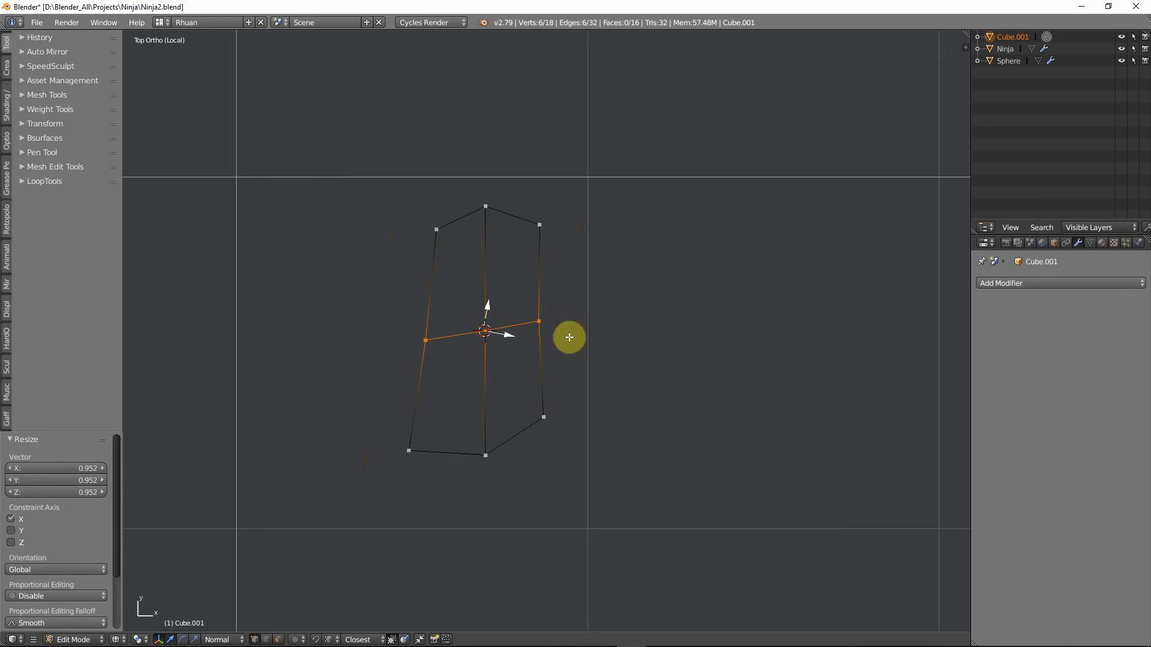
{"action": "key", "text": "Tab"}
{"action": "key", "text": "z"}
{"action": "mouse_move", "coordinate": [574, 346]}
{"action": "middle_mouse_down"}
{"action": "mouse_move", "coordinate": [432, 244]}
{"action": "mouse_move", "coordinate": [518, 238]}
{"action": "mouse_move", "coordinate": [624, 267]}
{"action": "mouse_move", "coordinate": [672, 247]}
{"action": "mouse_move", "coordinate": [659, 300]}
{"action": "mouse_move", "coordinate": [567, 336]}
{"action": "mouse_move", "coordinate": [424, 301]}
{"action": "mouse_move", "coordinate": [462, 257]}
{"action": "mouse_move", "coordinate": [457, 308]}
{"action": "middle_mouse_up"}
{"action": "key", "text": "Tab"}
{"action": "scroll", "coordinate": [457, 311], "scroll_direction": "up", "scroll_amount": 2}
{"action": "key", "text": "ctrl+Tab"}
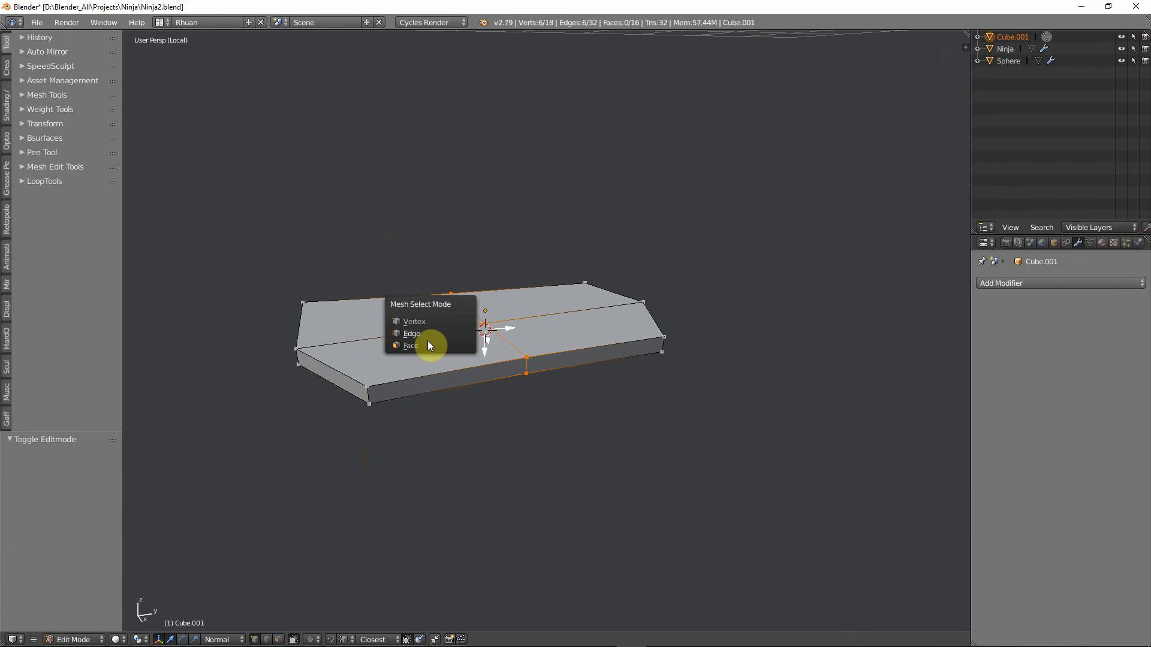
{"action": "left_click", "coordinate": [427, 342]}
{"action": "right_click", "coordinate": [407, 310], "text": "shift"}
{"action": "right_click", "coordinate": [538, 307], "text": "shift"}
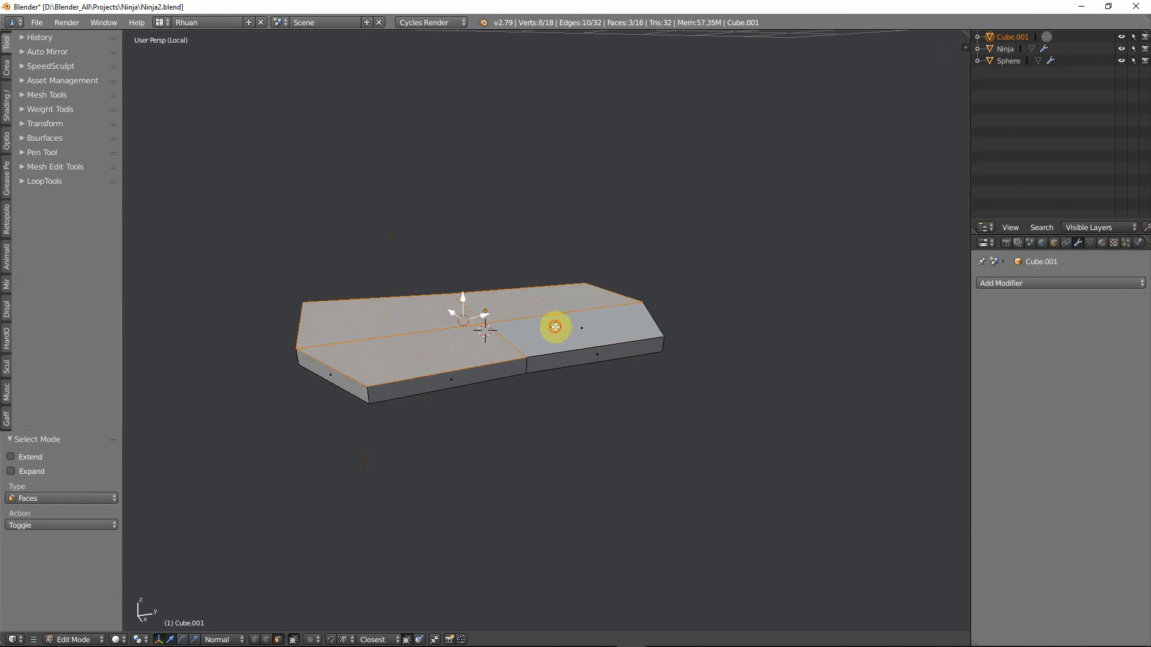
{"action": "right_click", "coordinate": [580, 327], "text": "shift"}
{"action": "key", "text": "i"}
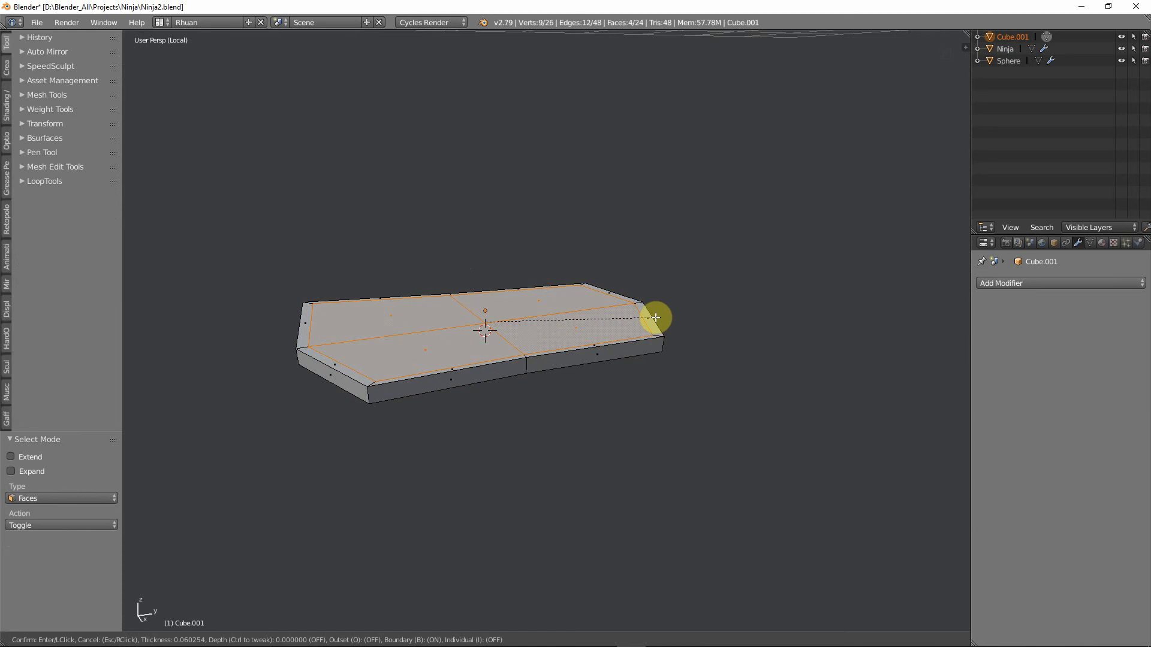
{"action": "left_click", "coordinate": [656, 318]}
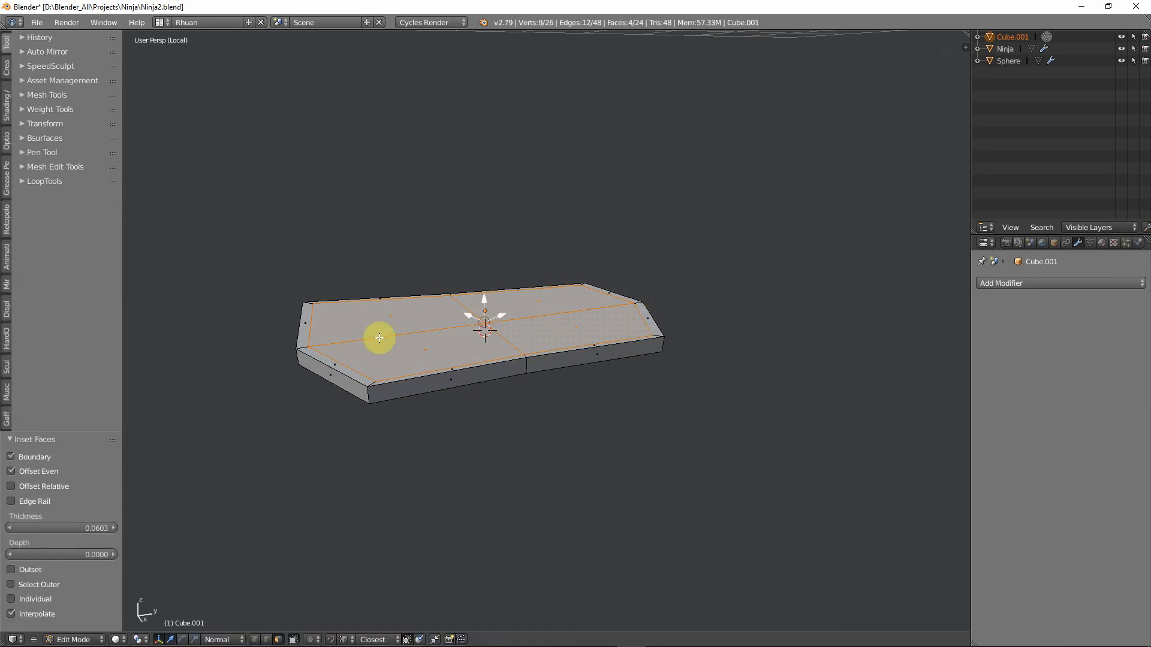
Leave local view and inspect the foot block beneath the wrapped leg.
{"action": "mouse_move", "coordinate": [499, 334]}
{"action": "middle_mouse_down"}
{"action": "mouse_move", "coordinate": [429, 354]}
{"action": "mouse_move", "coordinate": [369, 334]}
{"action": "mouse_move", "coordinate": [522, 334]}
{"action": "mouse_move", "coordinate": [480, 370]}
{"action": "mouse_move", "coordinate": [473, 336]}
{"action": "mouse_move", "coordinate": [483, 341]}
{"action": "middle_mouse_up"}
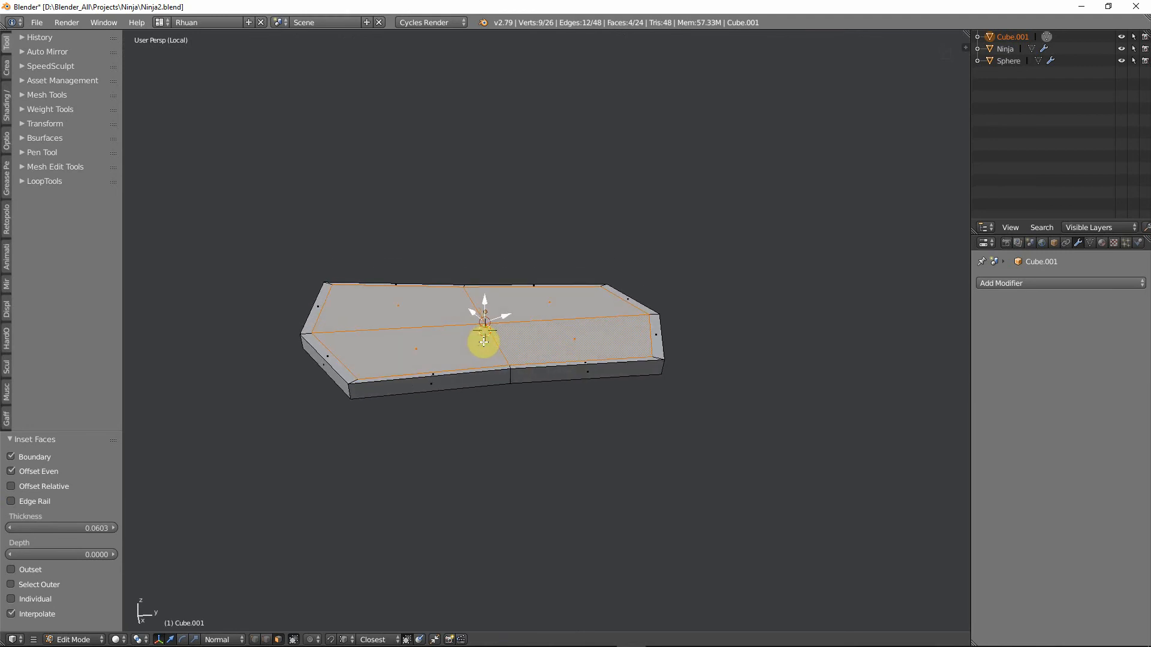
{"action": "middle_click_drag", "start_coordinate": [449, 329], "coordinate": [452, 320]}
{"action": "key", "text": "a"}
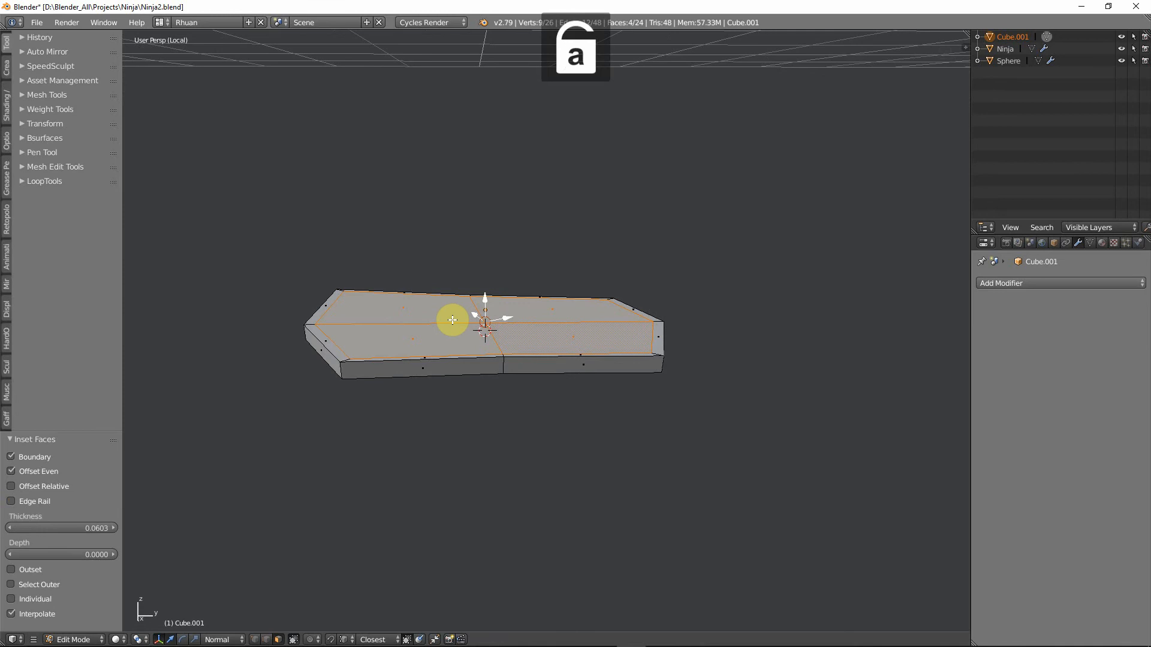
{"action": "key", "text": "Tab"}
{"action": "key", "text": "Num_Lock"}
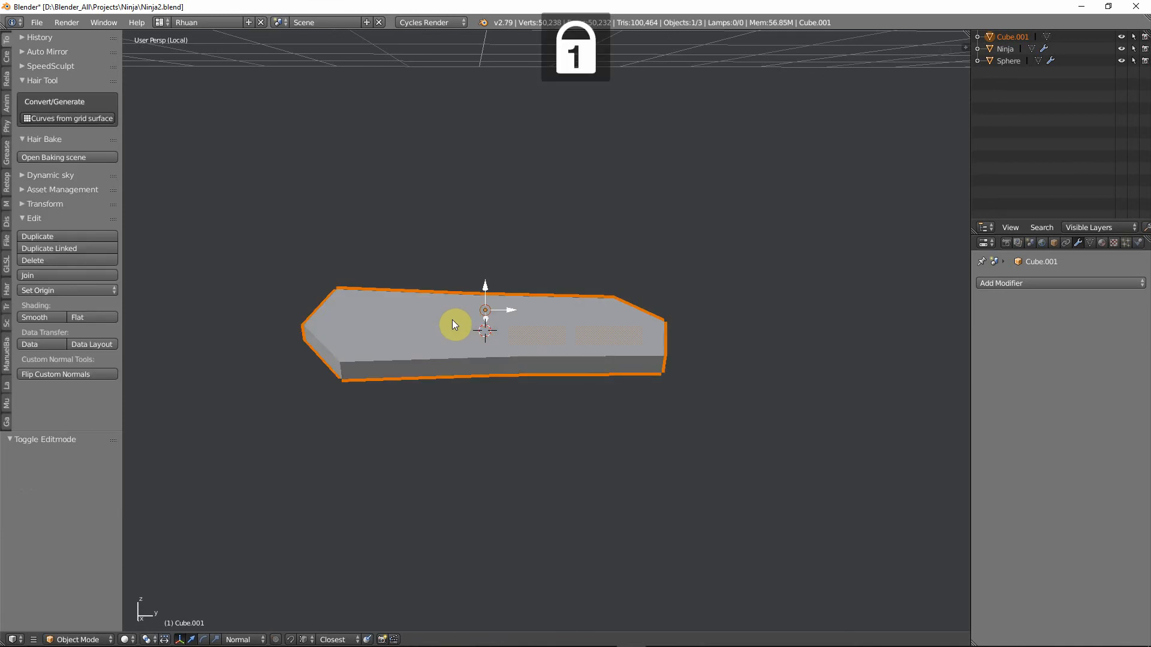
{"action": "key", "text": "KP_Divide"}
{"action": "middle_click_drag", "start_coordinate": [452, 320], "coordinate": [596, 384]}
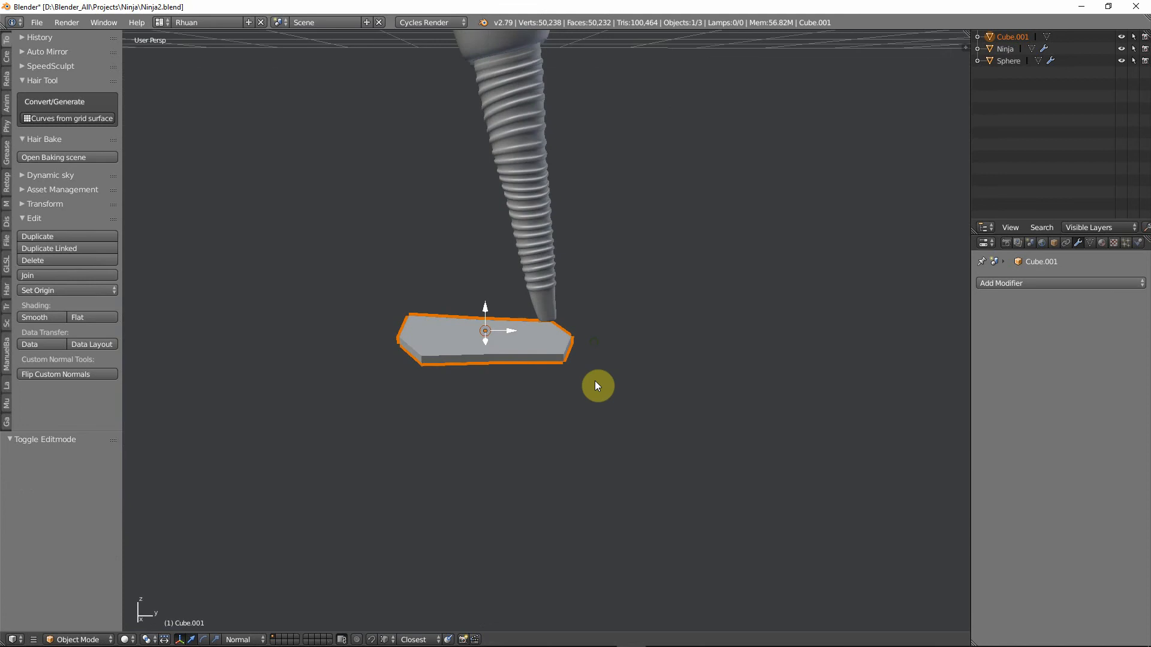
{"action": "middle_click_drag", "start_coordinate": [415, 331], "coordinate": [462, 354]}
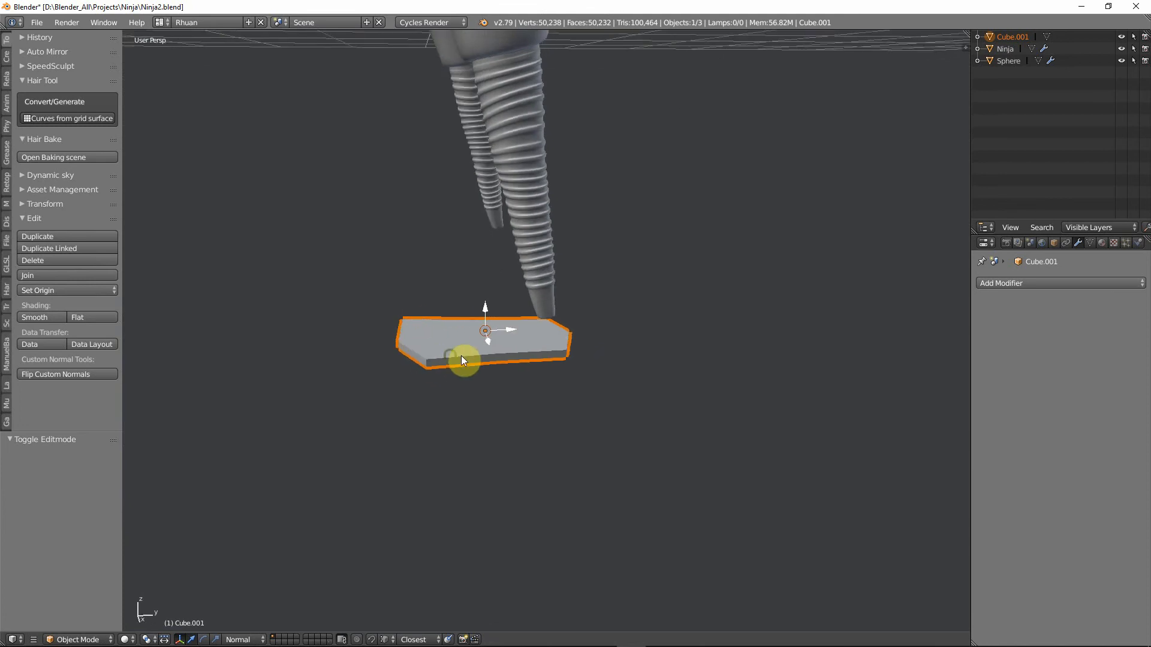
In Edit Mode, add a loop cut across the front half of the foot, slid toward the middle with factor 0.431.
{"action": "key", "text": "Tab"}
{"action": "scroll", "coordinate": [462, 355], "scroll_direction": "up", "scroll_amount": 3}
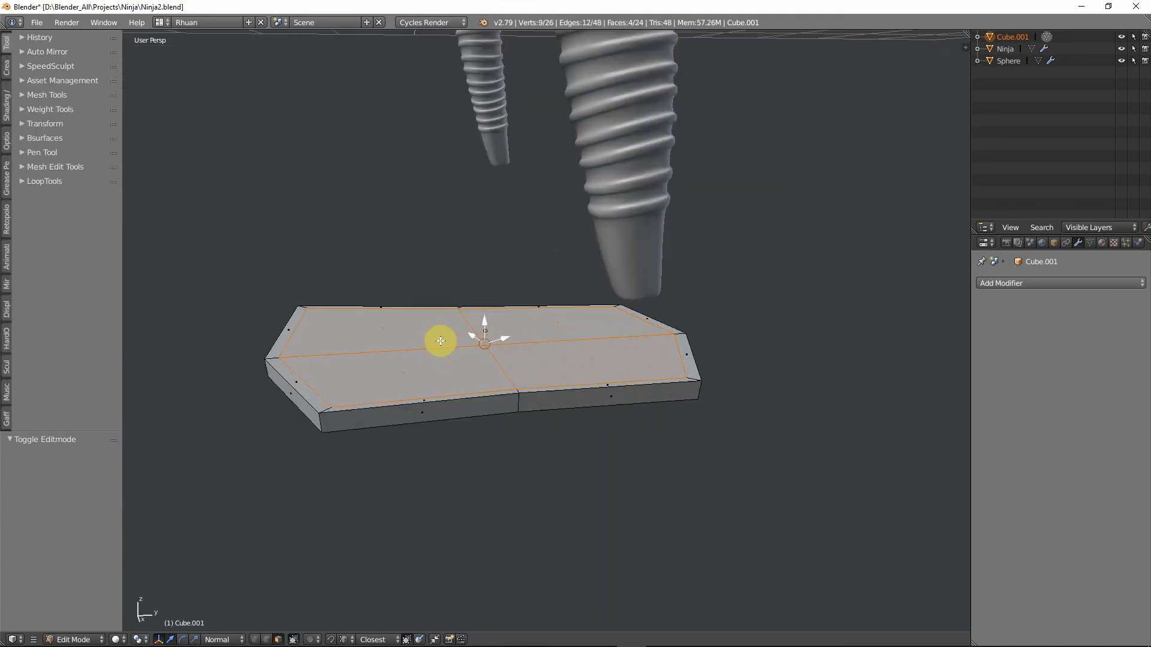
{"action": "mouse_move", "coordinate": [444, 372]}
{"action": "middle_mouse_down"}
{"action": "mouse_move", "coordinate": [438, 360]}
{"action": "mouse_move", "coordinate": [439, 375]}
{"action": "mouse_move", "coordinate": [496, 375]}
{"action": "mouse_move", "coordinate": [466, 371]}
{"action": "middle_mouse_up"}
{"action": "key", "text": "ctrl+r"}
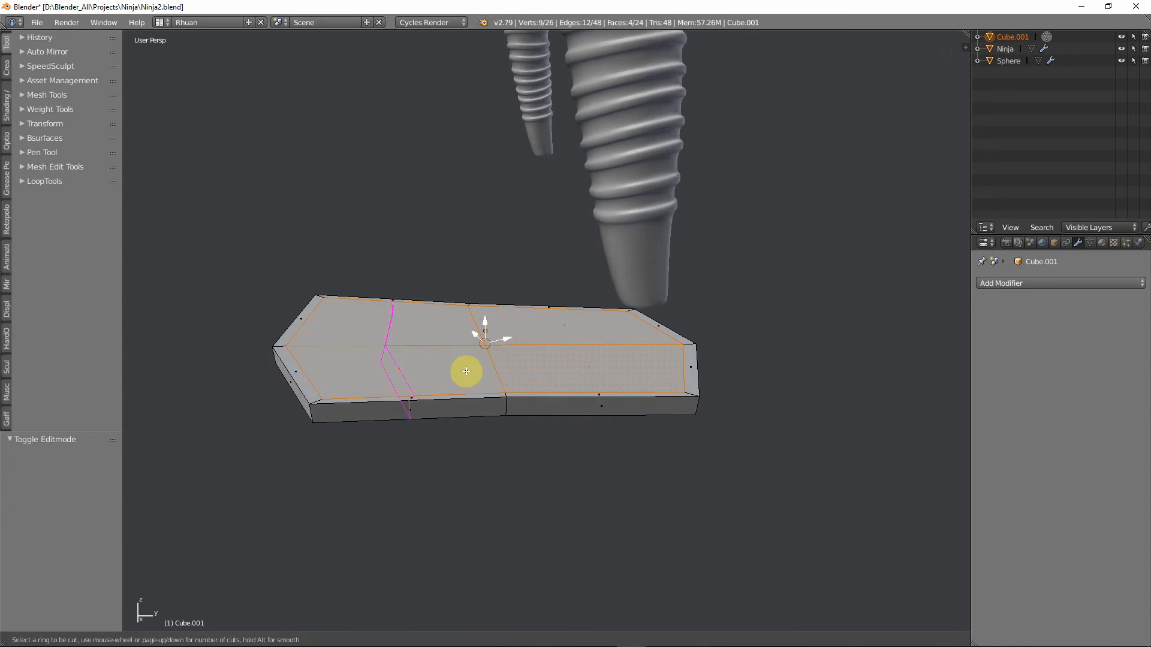
{"action": "left_click_drag", "start_coordinate": [465, 372], "coordinate": [501, 371]}
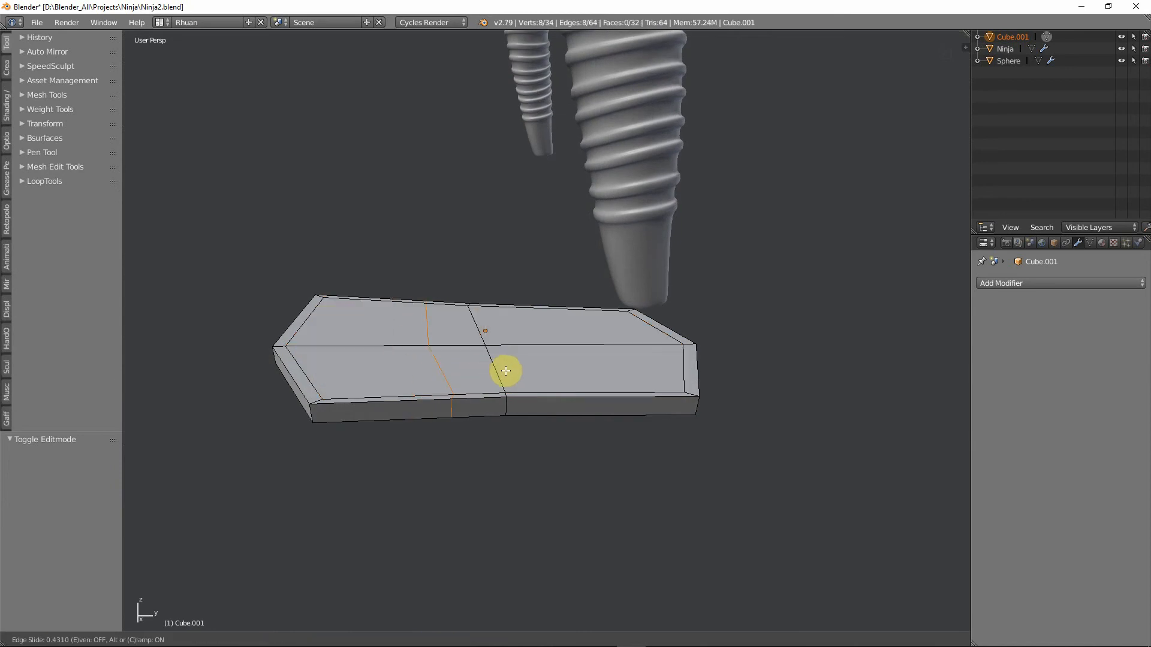
{"action": "left_click", "coordinate": [506, 371]}
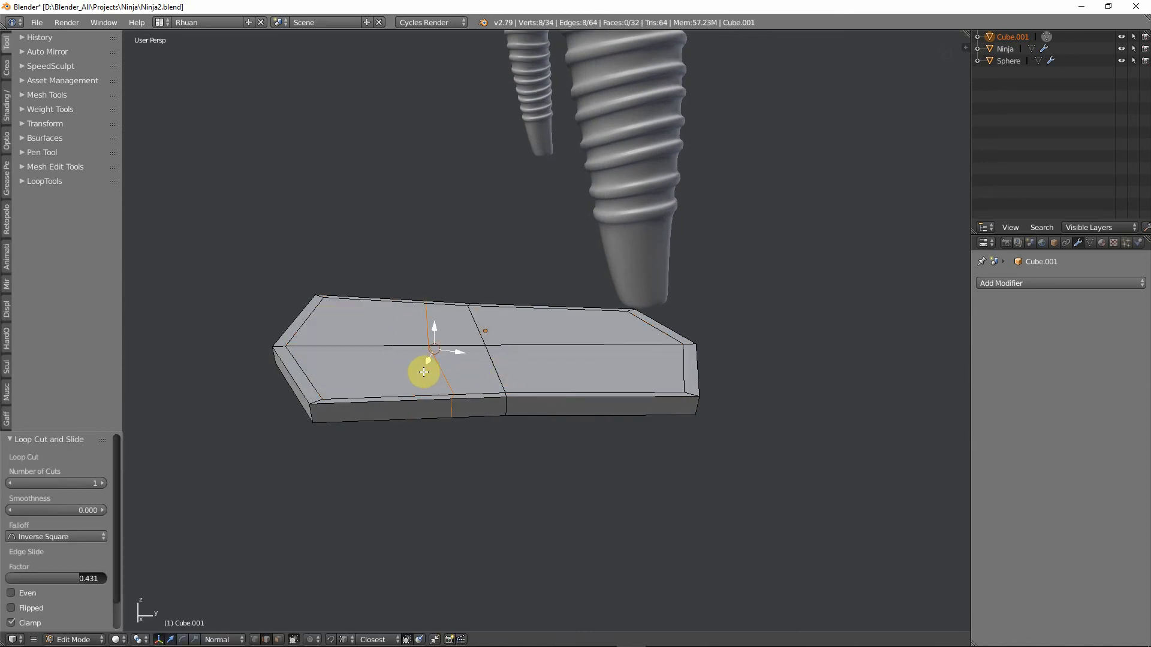
Add another crosswise loop cut in the toe section, slid close to the previous cut with factor 0.966.
{"action": "key", "text": "ctrl+r"}
{"action": "left_click", "coordinate": [425, 352]}
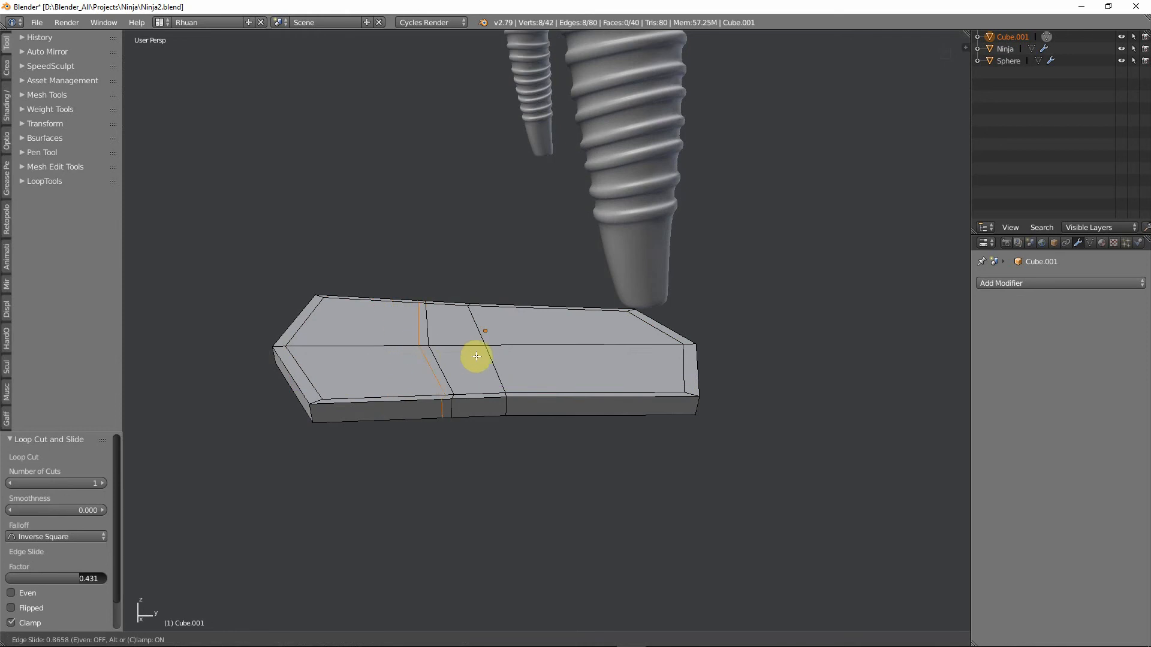
{"action": "left_click", "coordinate": [484, 357]}
Add a loop cut around the inset rim on top of the foot, slid close to the inner edge.
{"action": "middle_click_drag", "start_coordinate": [420, 390], "coordinate": [547, 470]}
{"action": "key", "text": "ctrl+r"}
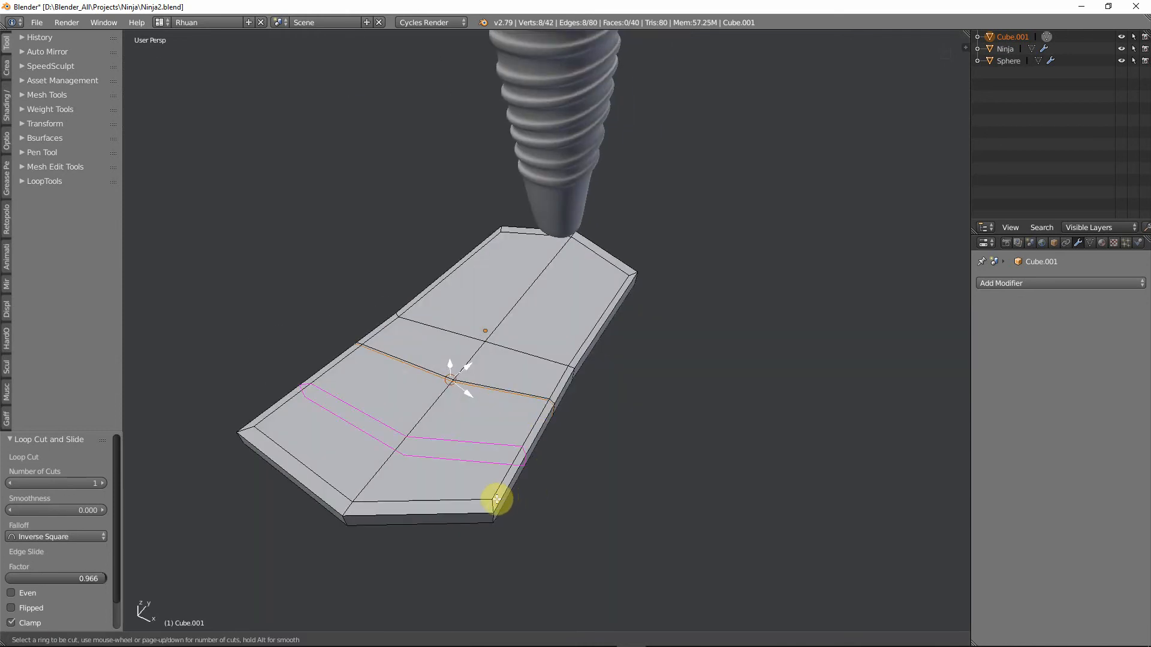
{"action": "left_click", "coordinate": [495, 497]}
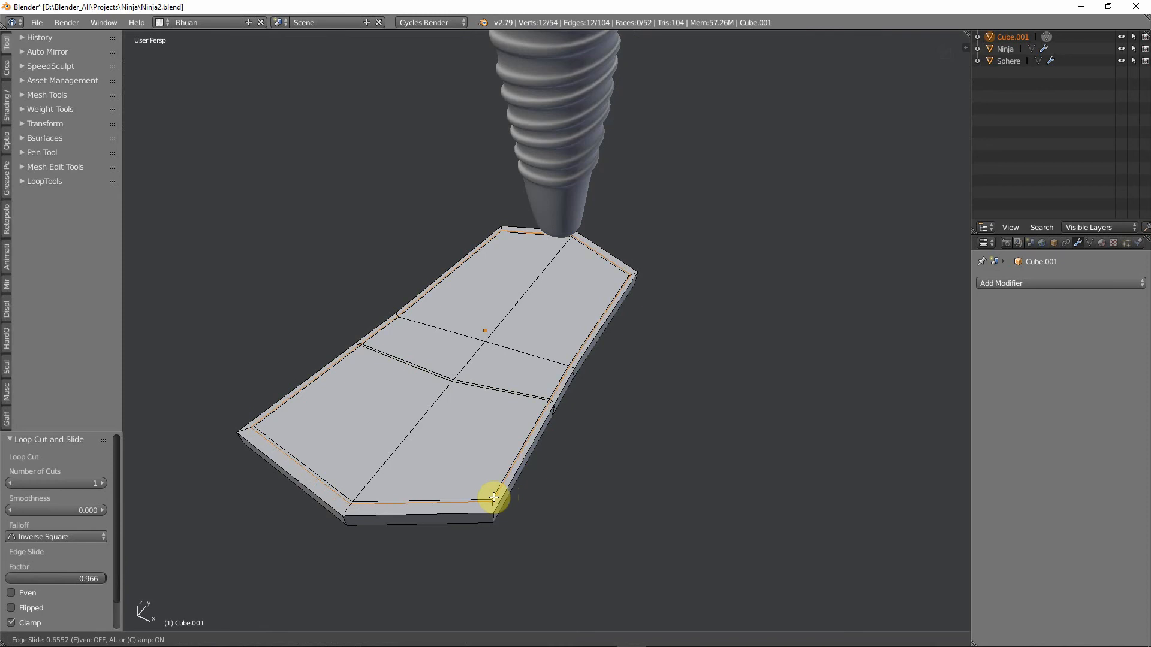
{"action": "left_click", "coordinate": [494, 498]}
In face selection, extrude the two front top faces of the foot upward about 0.017 and scale them to 0.730.
{"action": "key", "text": "ctrl+Tab"}
{"action": "left_click", "coordinate": [428, 458]}
{"action": "right_click", "coordinate": [437, 453]}
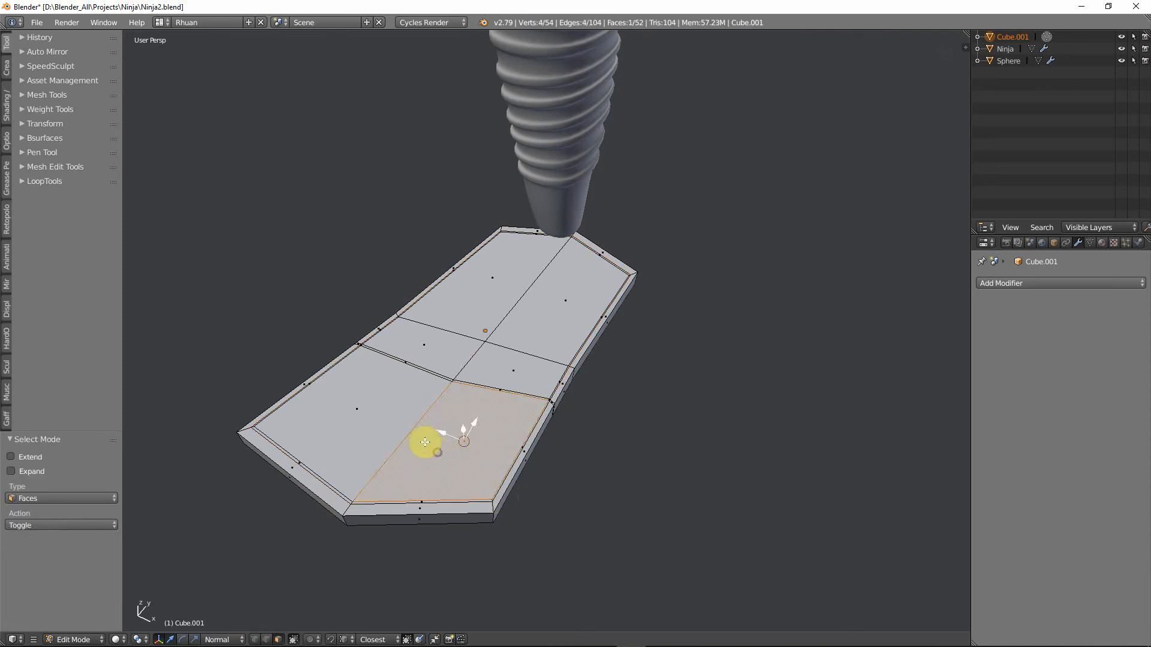
{"action": "right_click", "coordinate": [369, 422], "text": "shift"}
{"action": "middle_click_drag", "start_coordinate": [449, 419], "coordinate": [459, 390]}
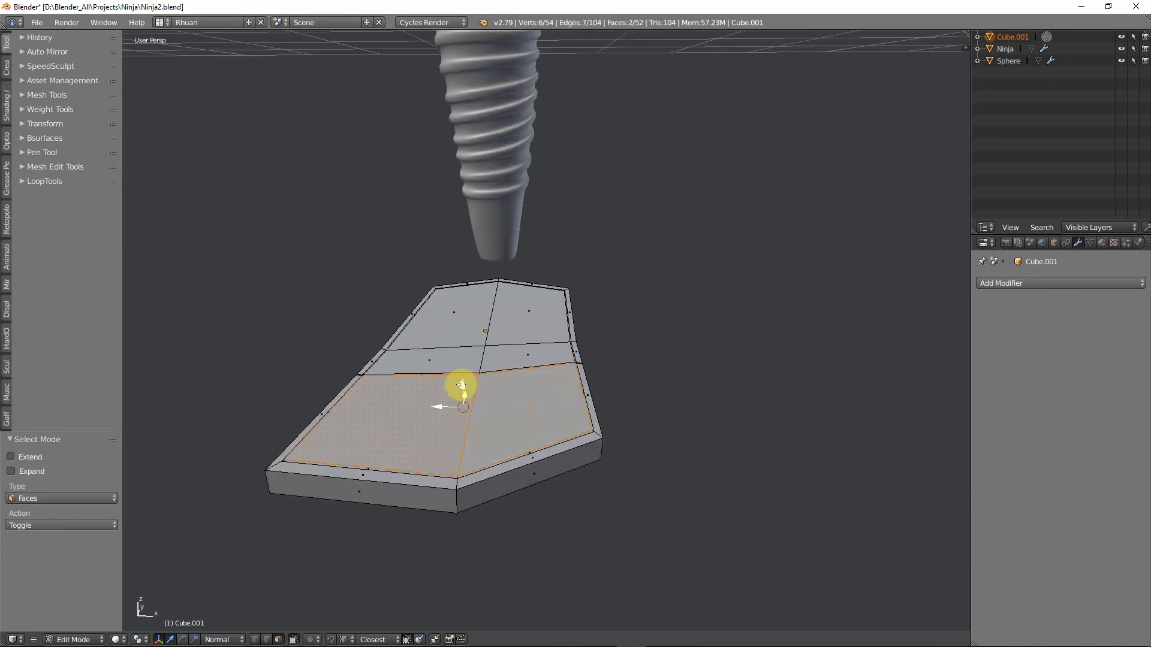
{"action": "key", "text": "e"}
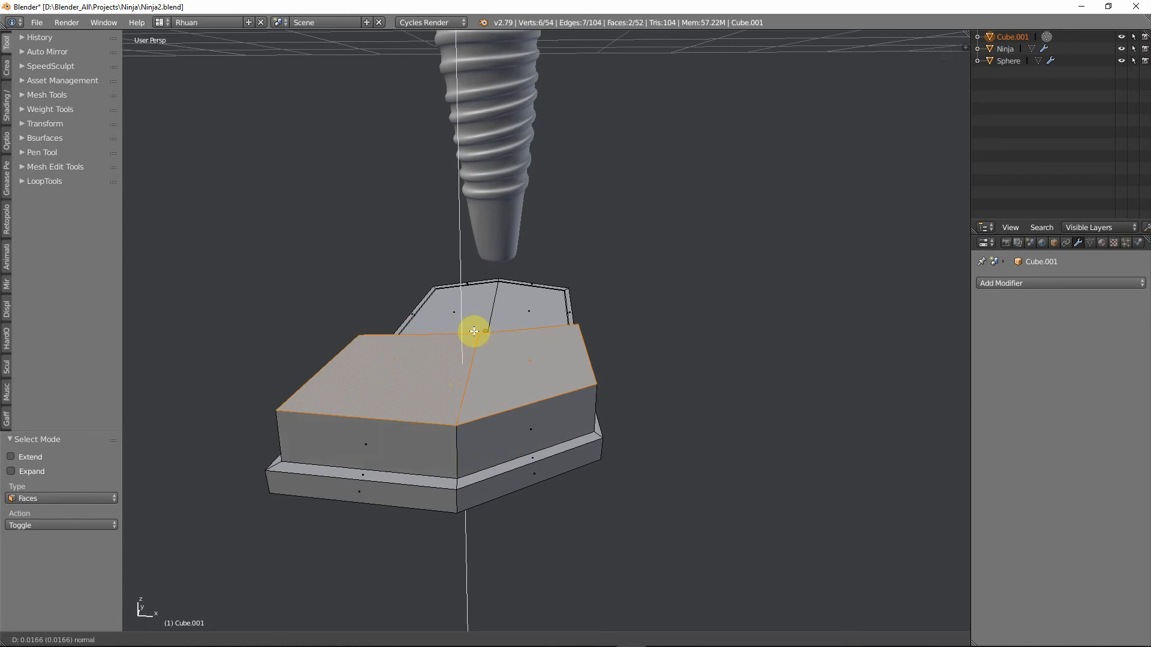
{"action": "left_click", "coordinate": [596, 351]}
{"action": "key", "text": "s"}
{"action": "left_click", "coordinate": [581, 402]}
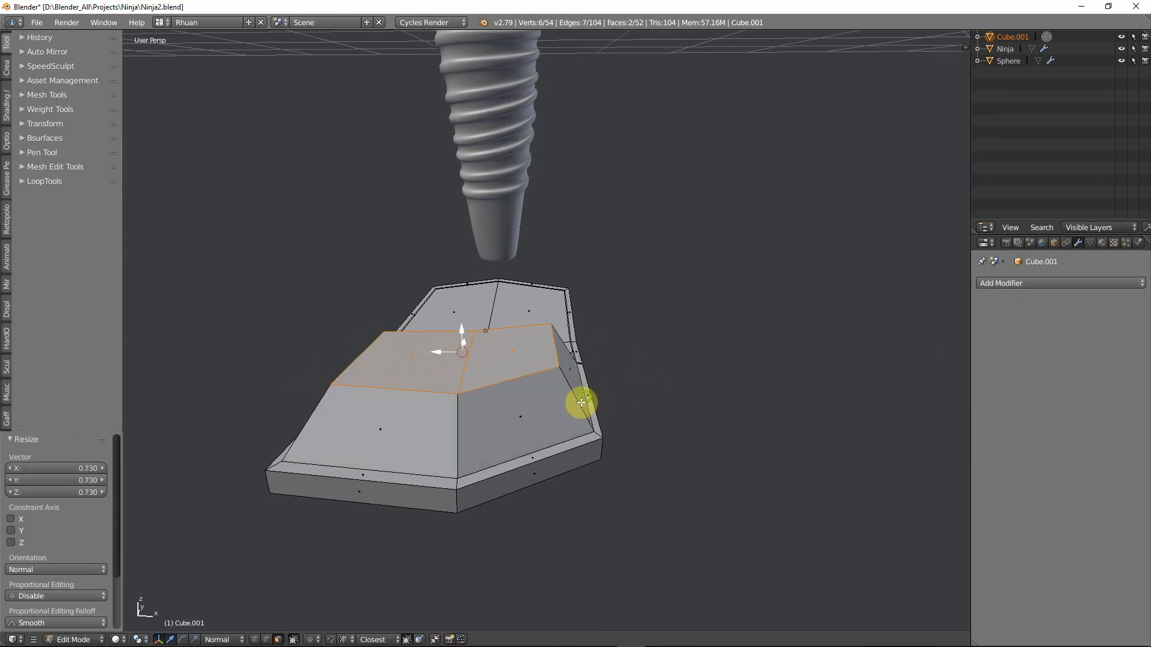
In the right side view, lower the raised toe faces by about 0.009 and scale them to 0.613.
{"action": "middle_click_drag", "start_coordinate": [581, 402], "coordinate": [509, 419]}
{"action": "key", "text": "KP_3"}
{"action": "scroll", "coordinate": [509, 419], "scroll_direction": "up", "scroll_amount": 2}
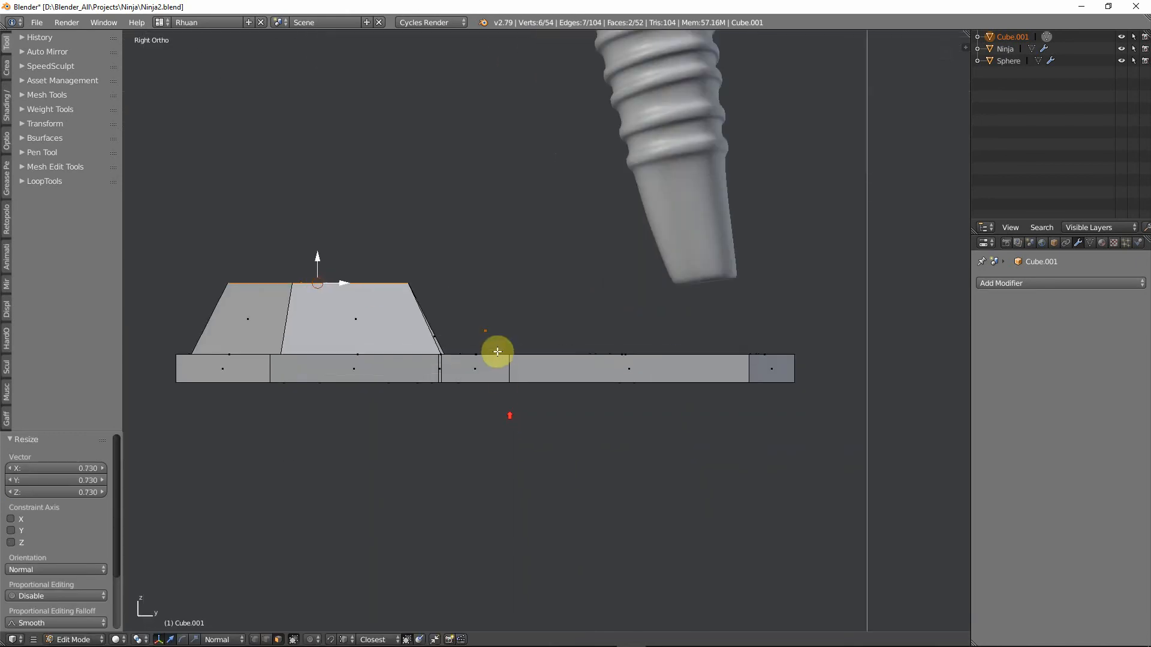
{"action": "middle_click_drag", "start_coordinate": [497, 352], "coordinate": [531, 375], "text": "shift"}
{"action": "key", "text": "g"}
{"action": "left_click", "coordinate": [534, 403]}
{"action": "key", "text": "s"}
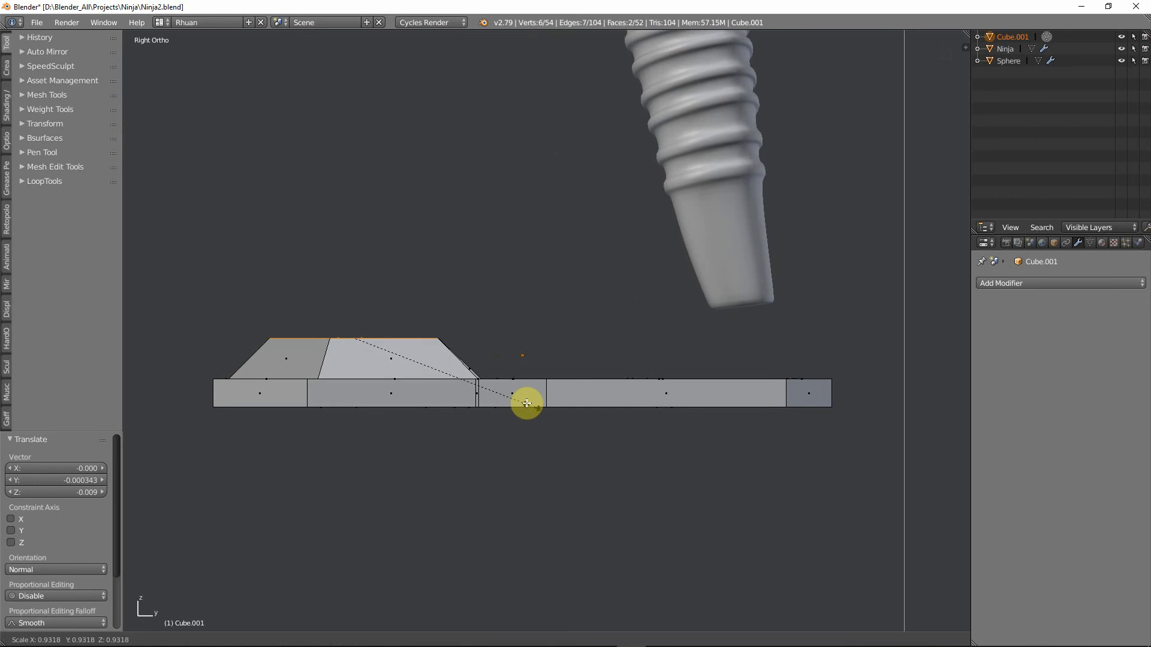
{"action": "left_click", "coordinate": [470, 388]}
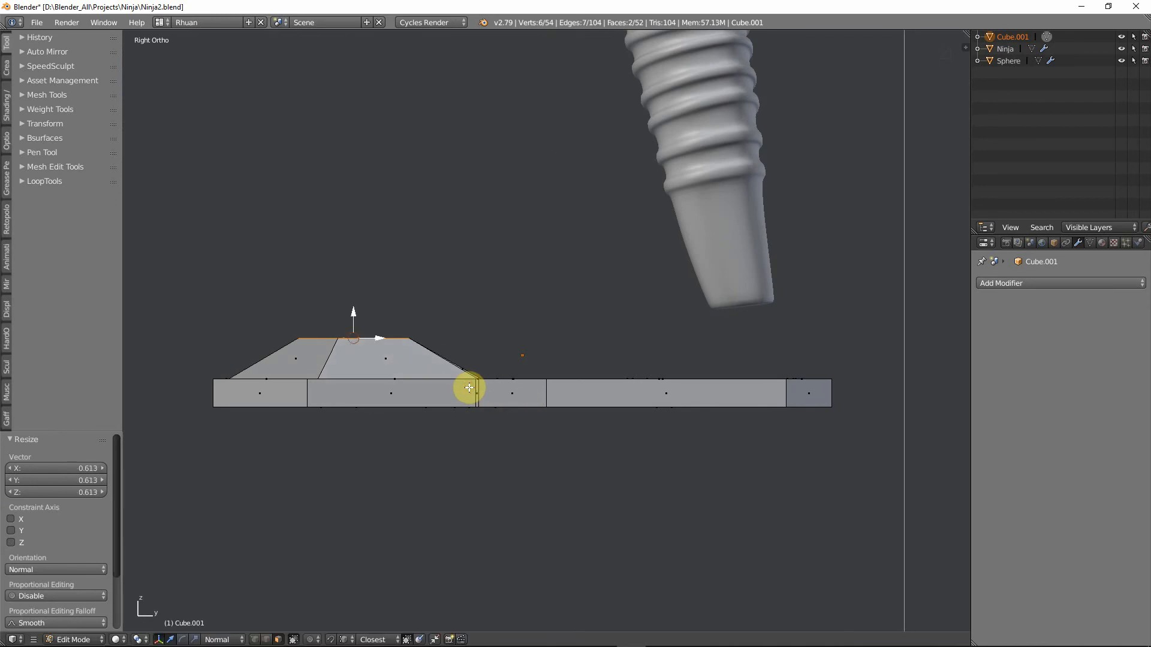
Enlarge the raised toe faces by a factor of 1.821 and lower them 0.007 along Z.
{"action": "key", "text": "s"}
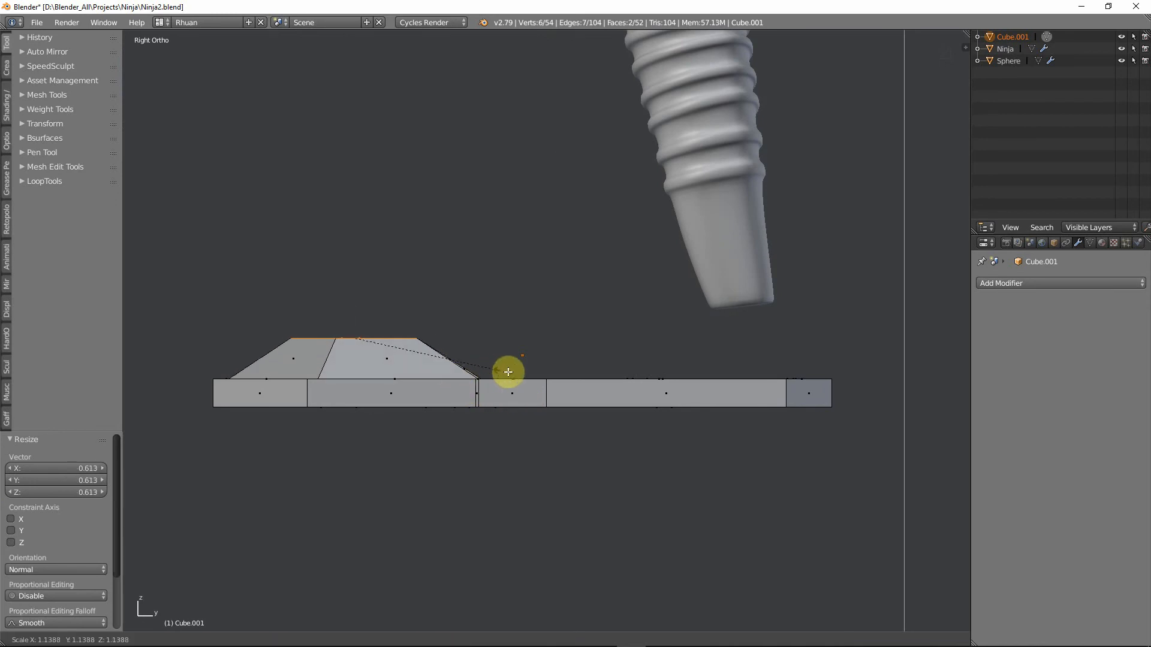
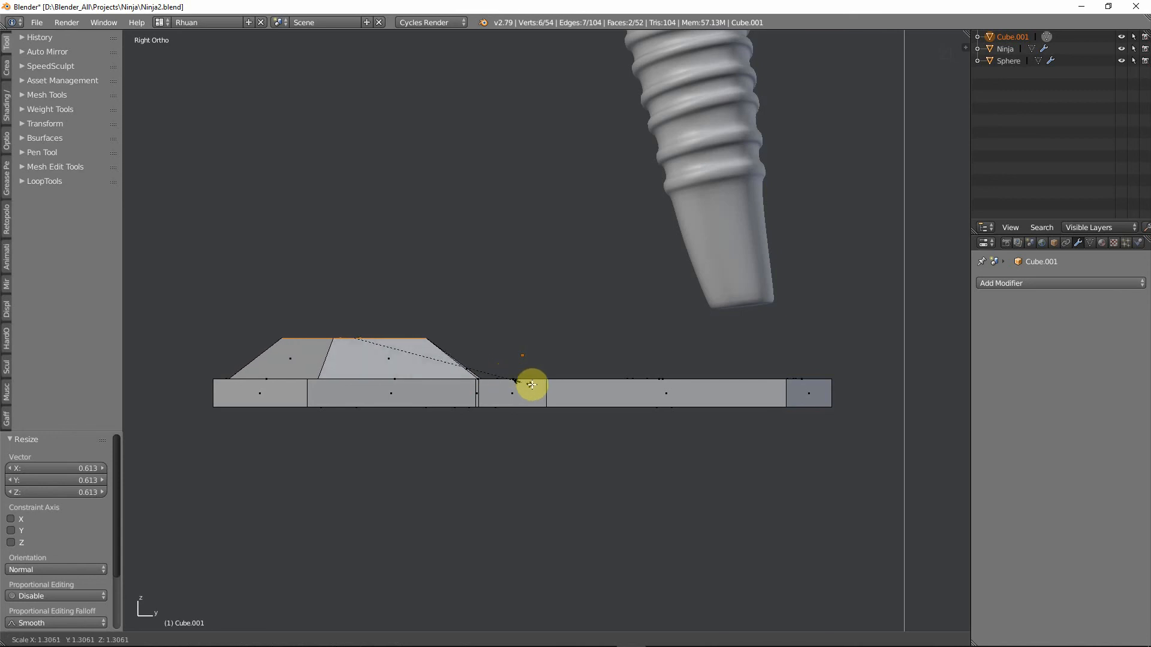
{"action": "left_click", "coordinate": [587, 400]}
{"action": "key", "text": "g"}
{"action": "key", "text": "z"}
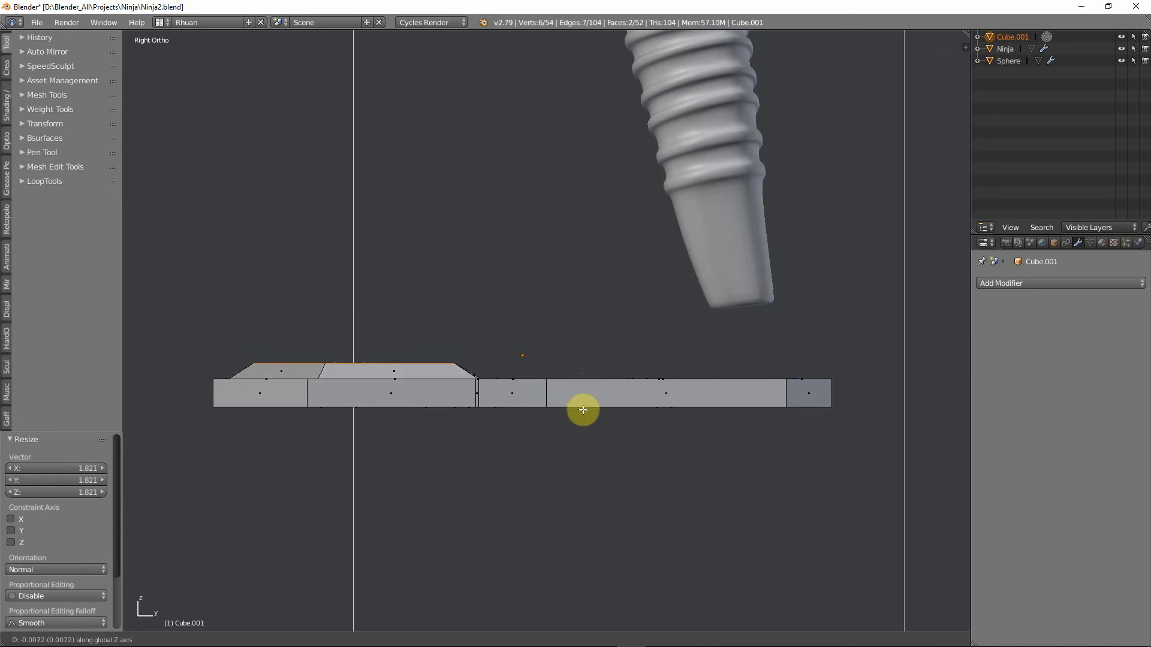
{"action": "left_click", "coordinate": [583, 410]}
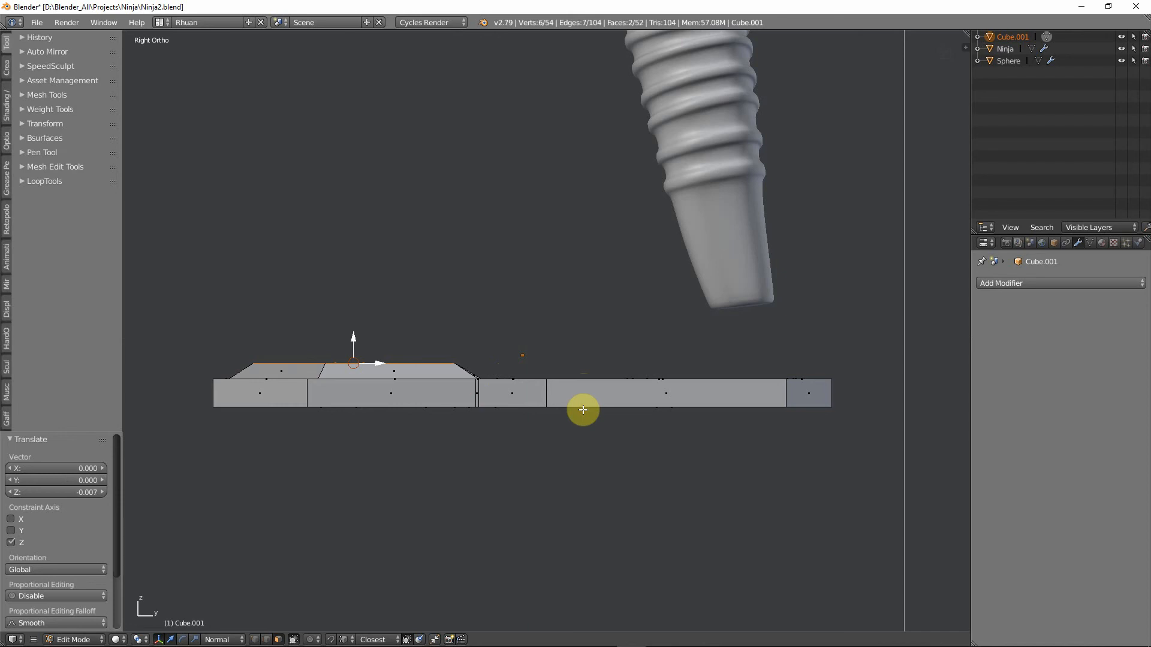
Extrude the toe faces upward 0.002, scale them to about 0.75, and raise them another 0.002 along Z.
{"action": "key", "text": "e"}
{"action": "left_click", "coordinate": [586, 400]}
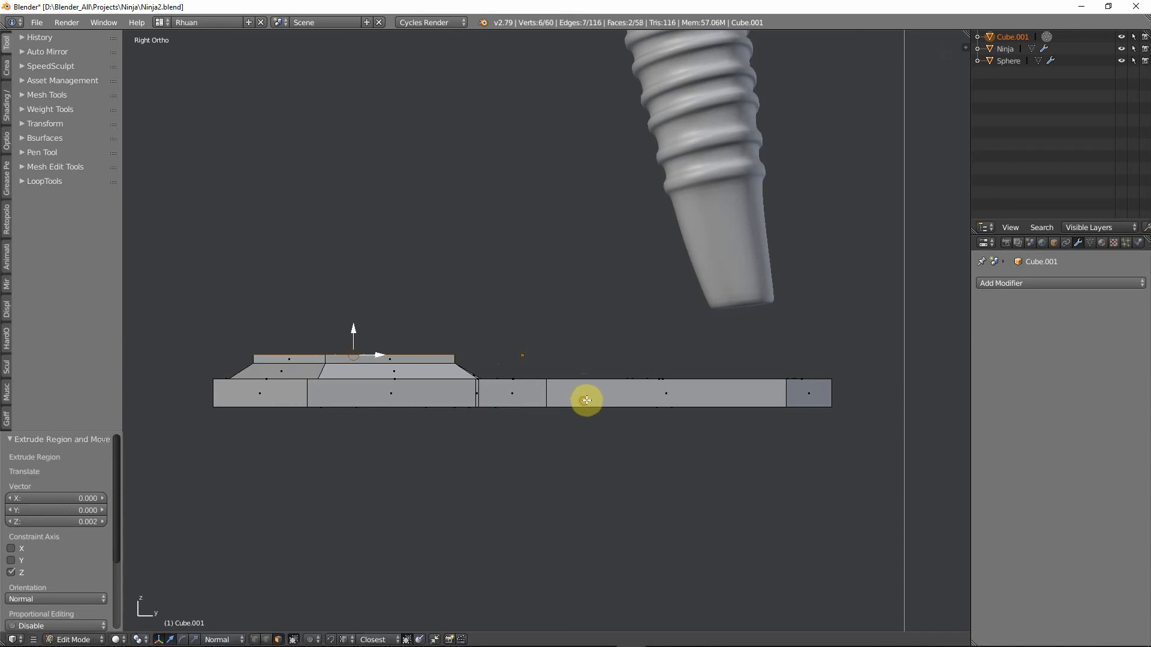
{"action": "key", "text": "s"}
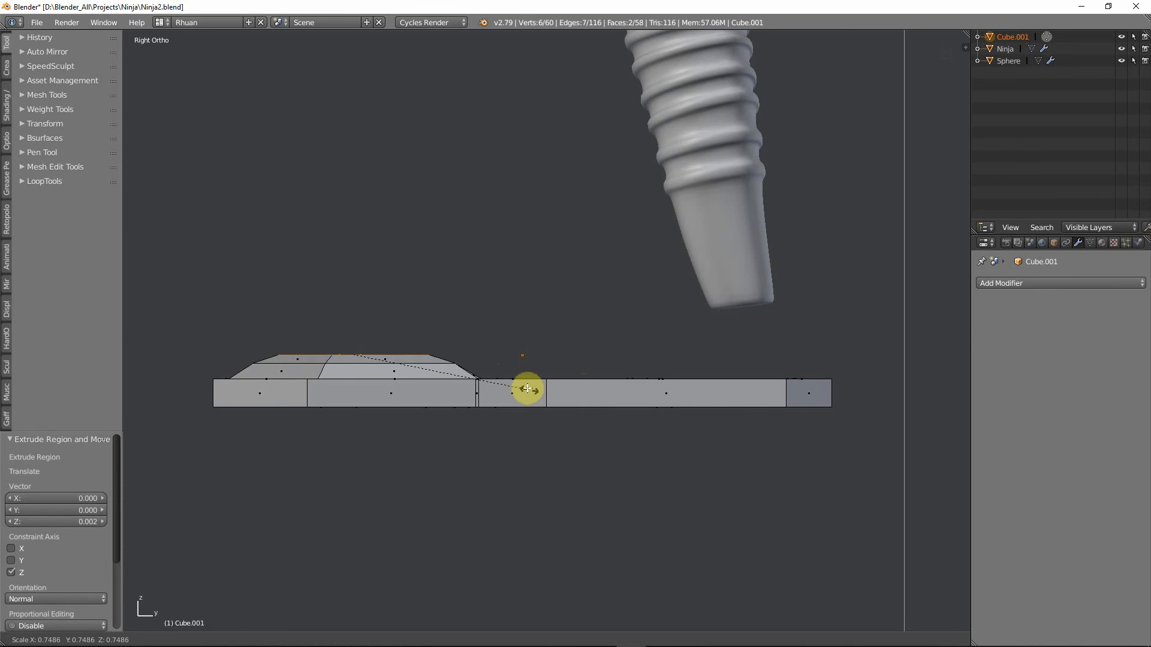
{"action": "left_click", "coordinate": [525, 389]}
{"action": "key", "text": "g"}
{"action": "key", "text": "z"}
{"action": "right_click", "coordinate": [525, 380]}
Scale the top toe faces to 0.717 and raise them 0.006 along Z.
{"action": "key", "text": "s"}
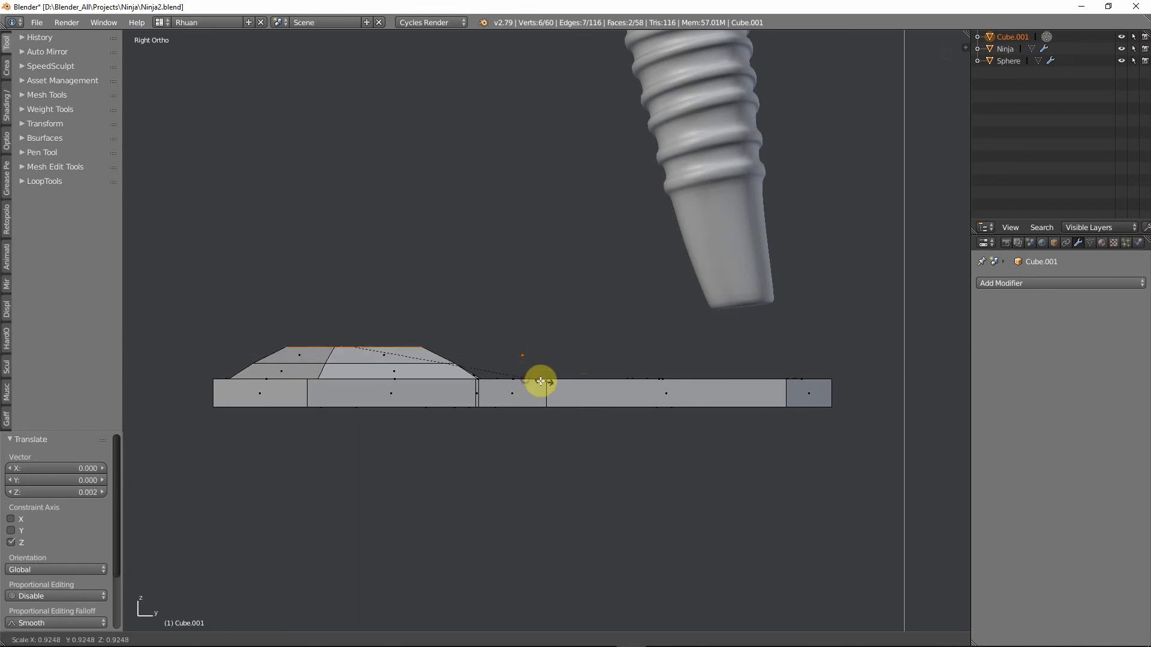
{"action": "left_click", "coordinate": [503, 371]}
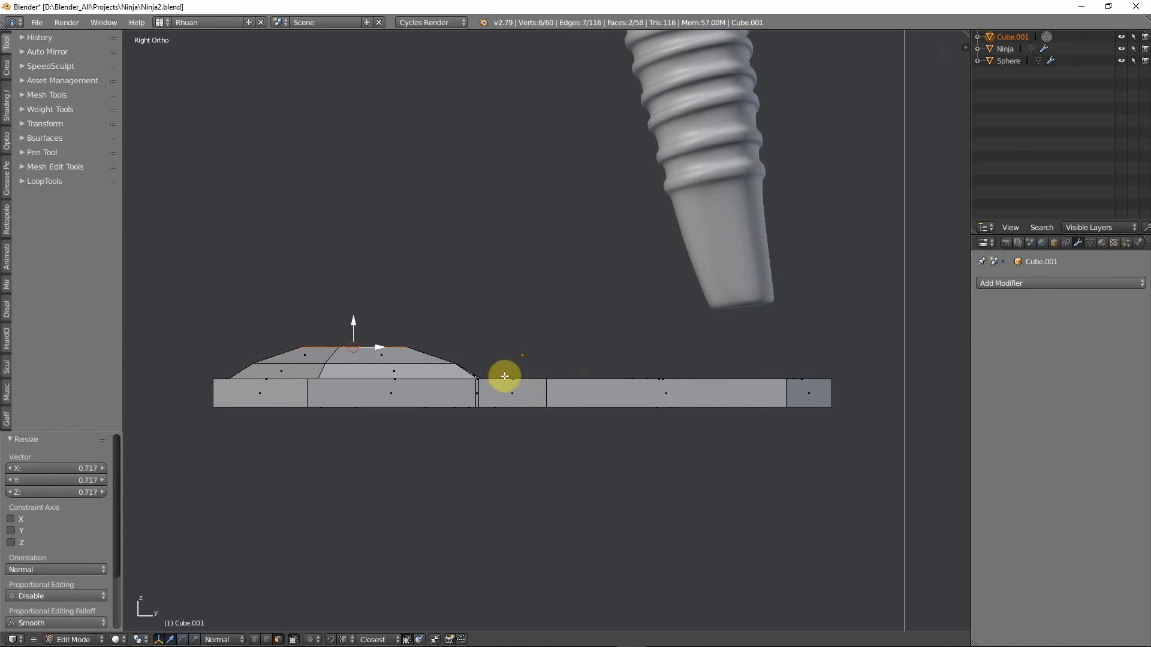
{"action": "key", "text": "g"}
{"action": "key", "text": "z"}
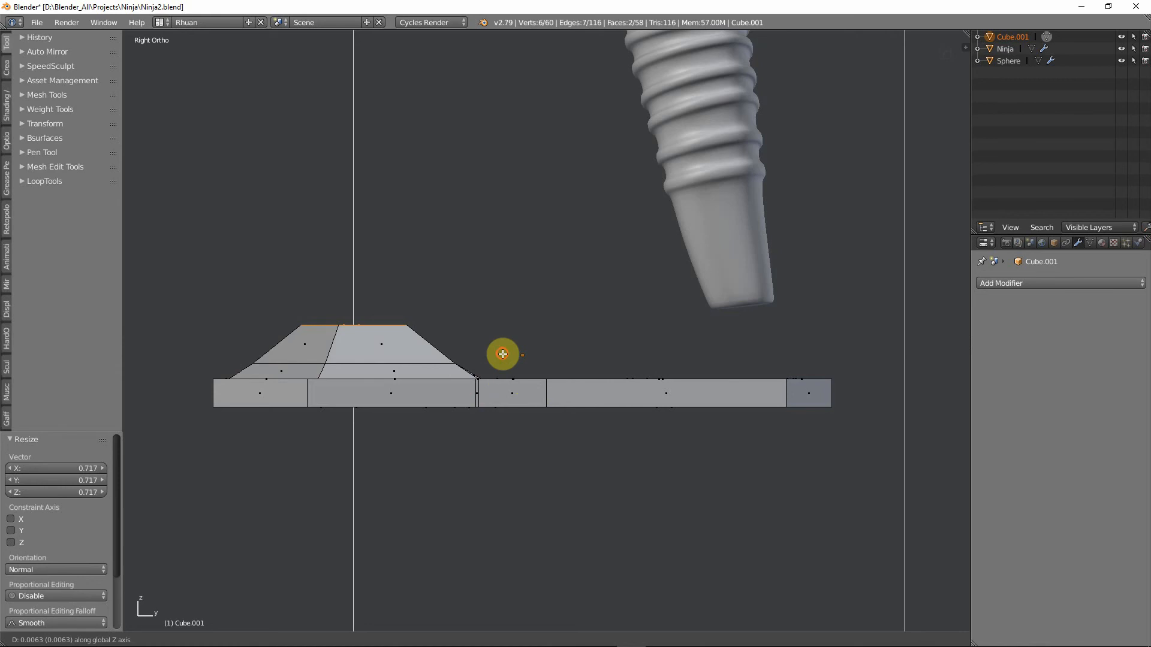
{"action": "left_click", "coordinate": [503, 354]}
Select the middle edge loop of the toe cap, slide it upward by a factor of 0.176, and enlarge it by about 1.13.
{"action": "key", "text": "ctrl+Tab"}
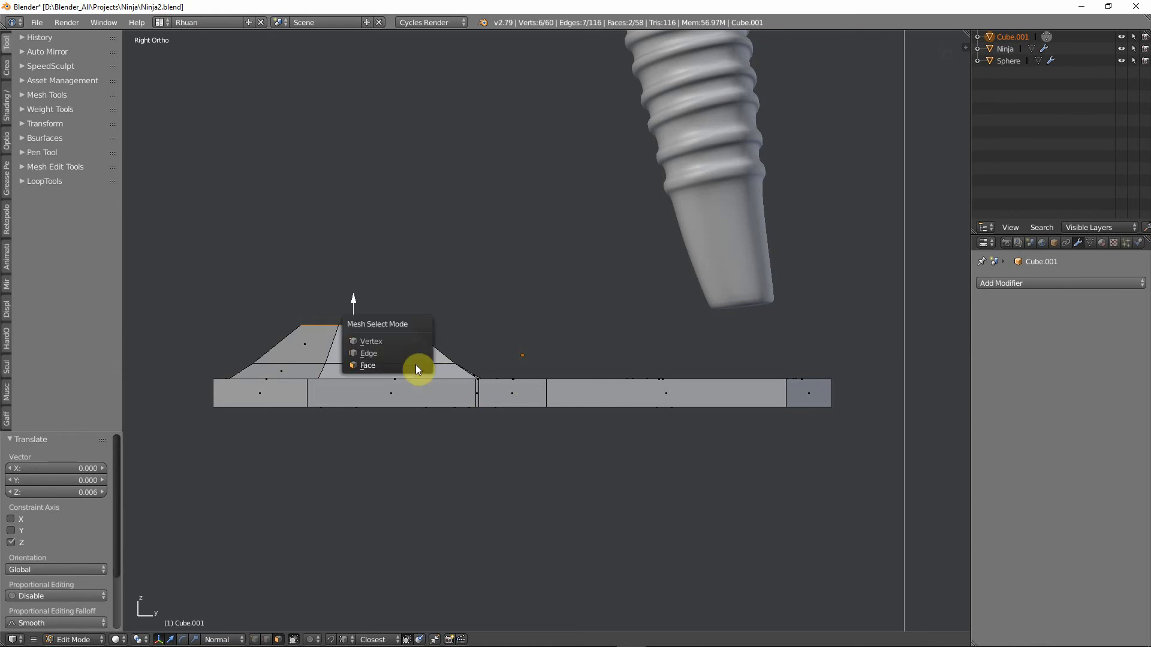
{"action": "left_click", "coordinate": [401, 355]}
{"action": "key", "text": "g"}
{"action": "key", "text": "g"}
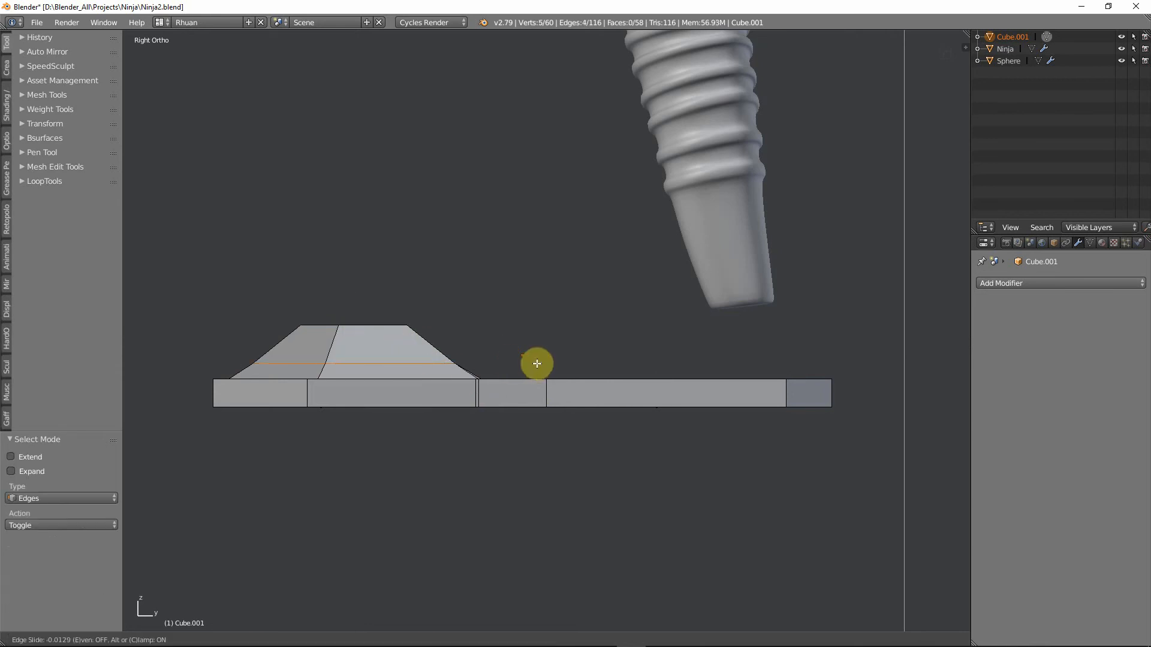
{"action": "left_click", "coordinate": [537, 353]}
{"action": "key", "text": "s"}
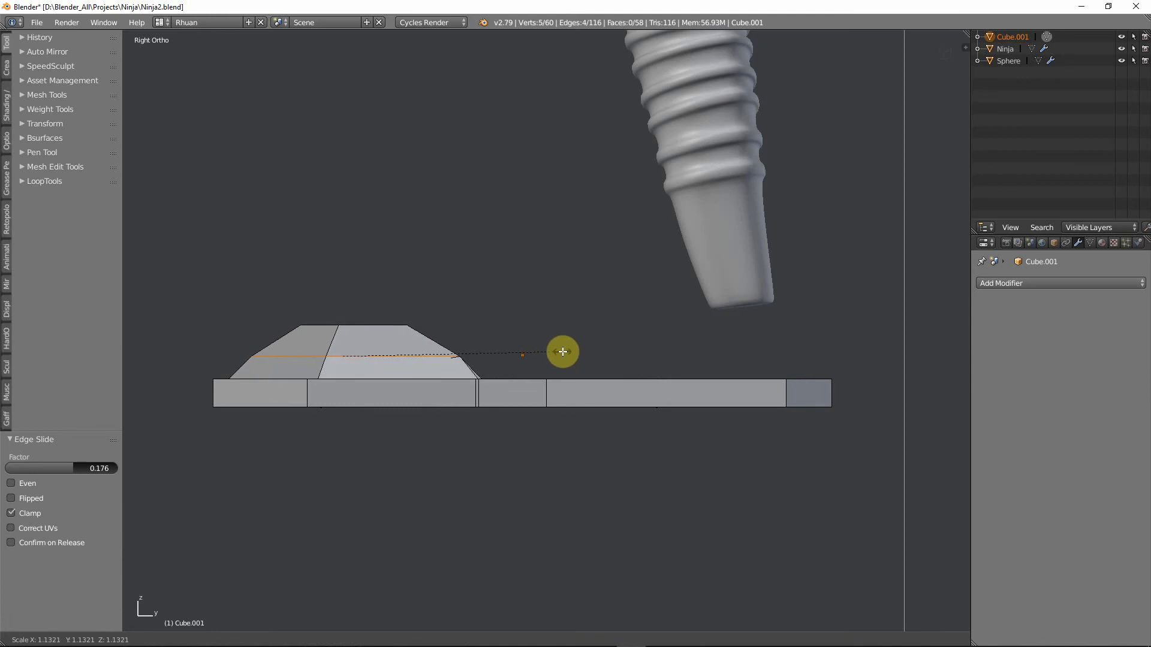
{"action": "left_click", "coordinate": [562, 352]}
In vertex selection, select the toe cap's rear middle vertex, frame it in top view, and hide the Ninja and Sphere objects.
{"action": "middle_click_drag", "start_coordinate": [514, 368], "coordinate": [520, 416]}
{"action": "key", "text": "ctrl+Tab"}
{"action": "left_click", "coordinate": [473, 399]}
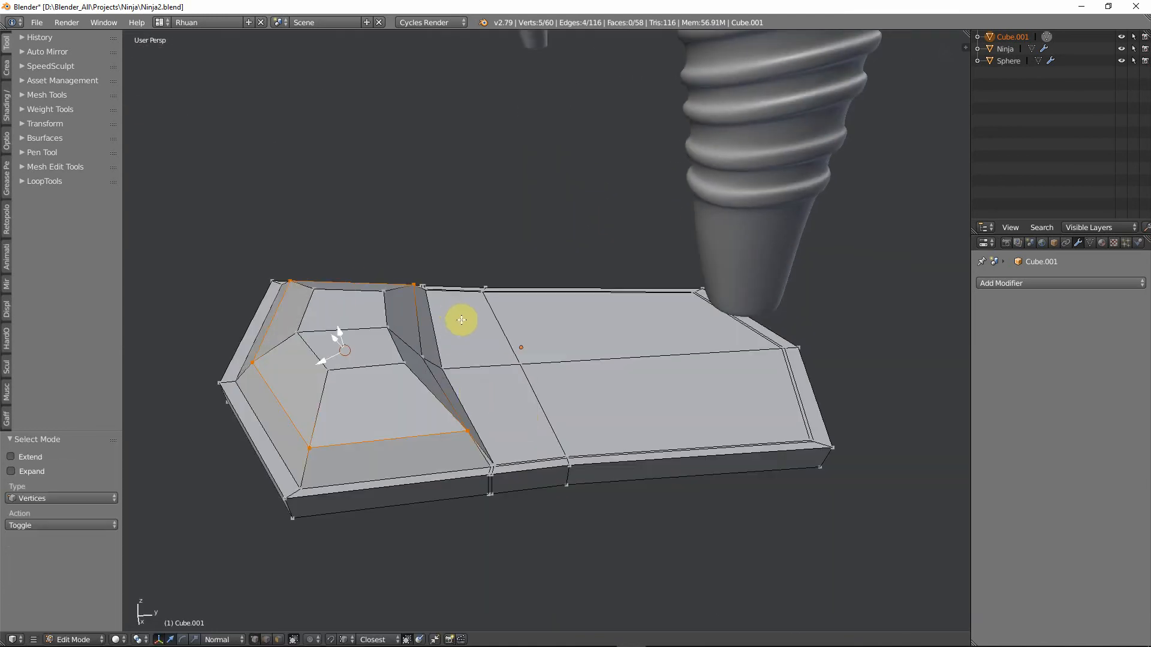
{"action": "middle_click_drag", "start_coordinate": [461, 320], "coordinate": [456, 360]}
{"action": "right_click", "coordinate": [415, 349]}
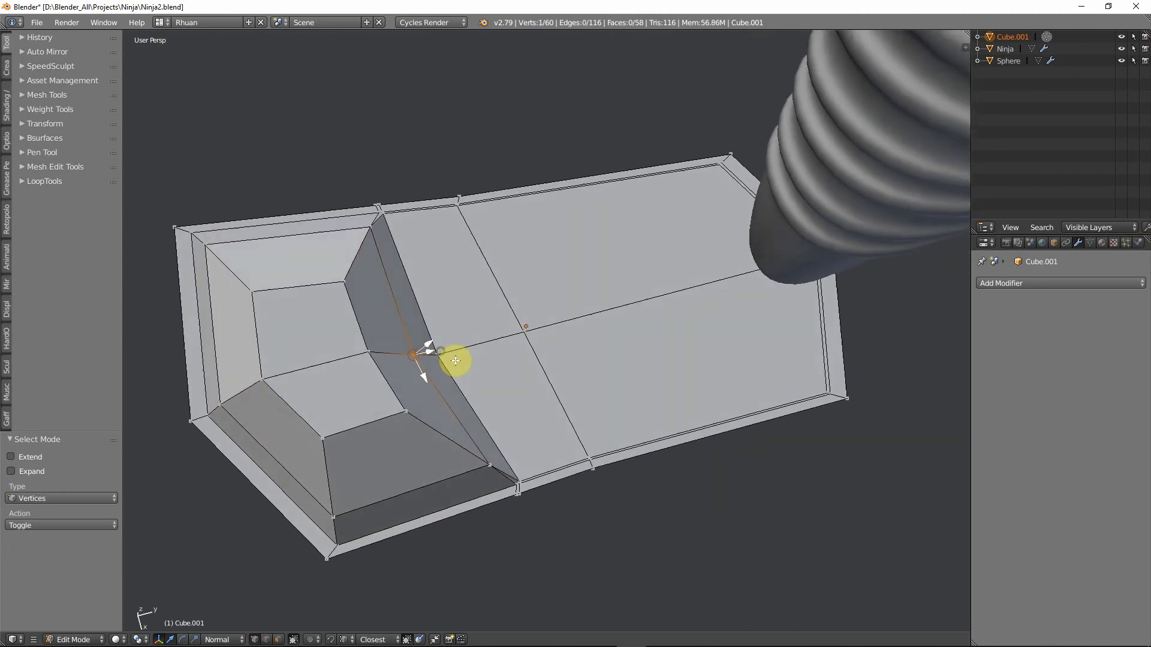
{"action": "key", "text": "KP_Decimal"}
{"action": "key", "text": "KP_7"}
{"action": "key", "text": "z"}
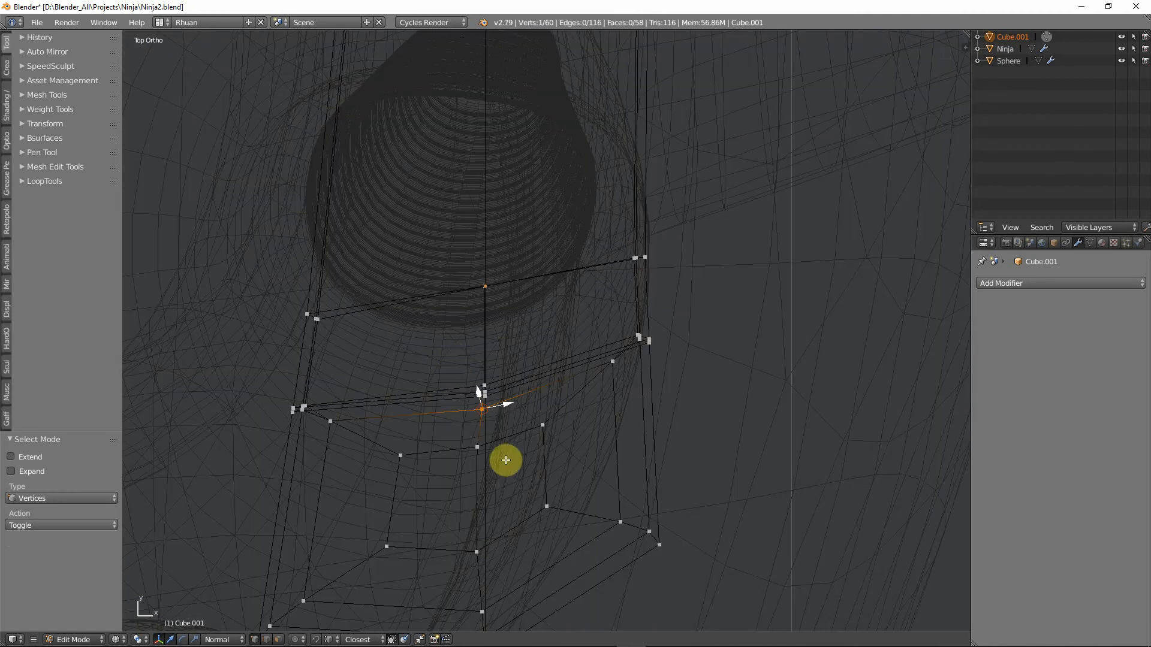
{"action": "key", "text": "z"}
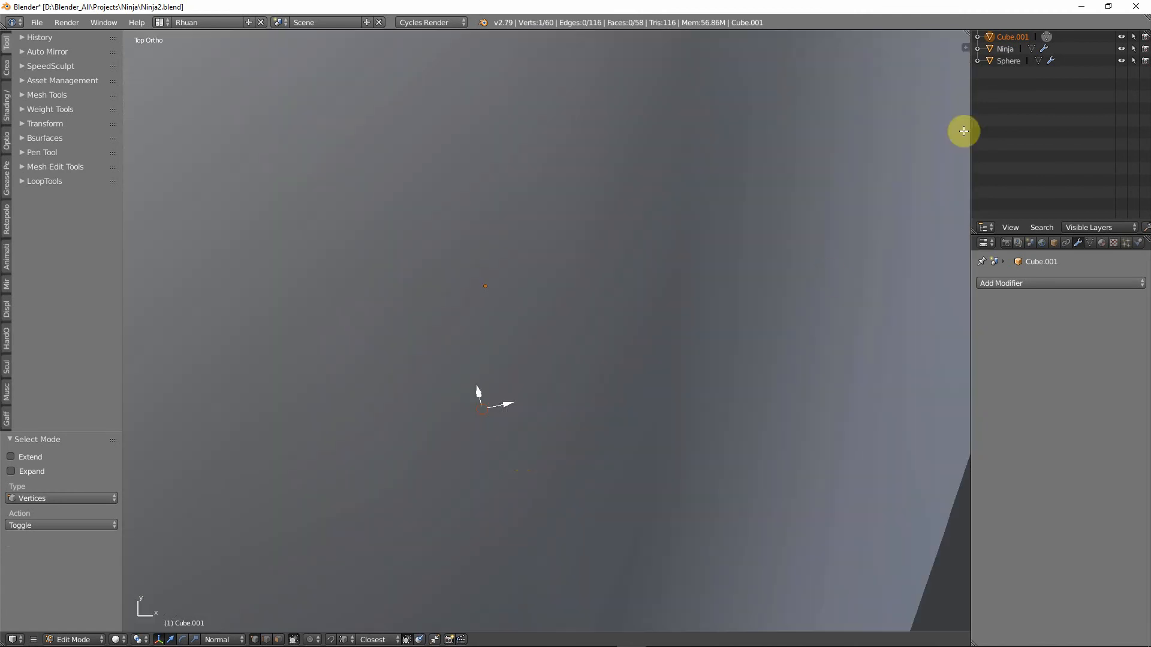
{"action": "left_click", "coordinate": [1123, 50]}
{"action": "left_click", "coordinate": [1122, 61]}
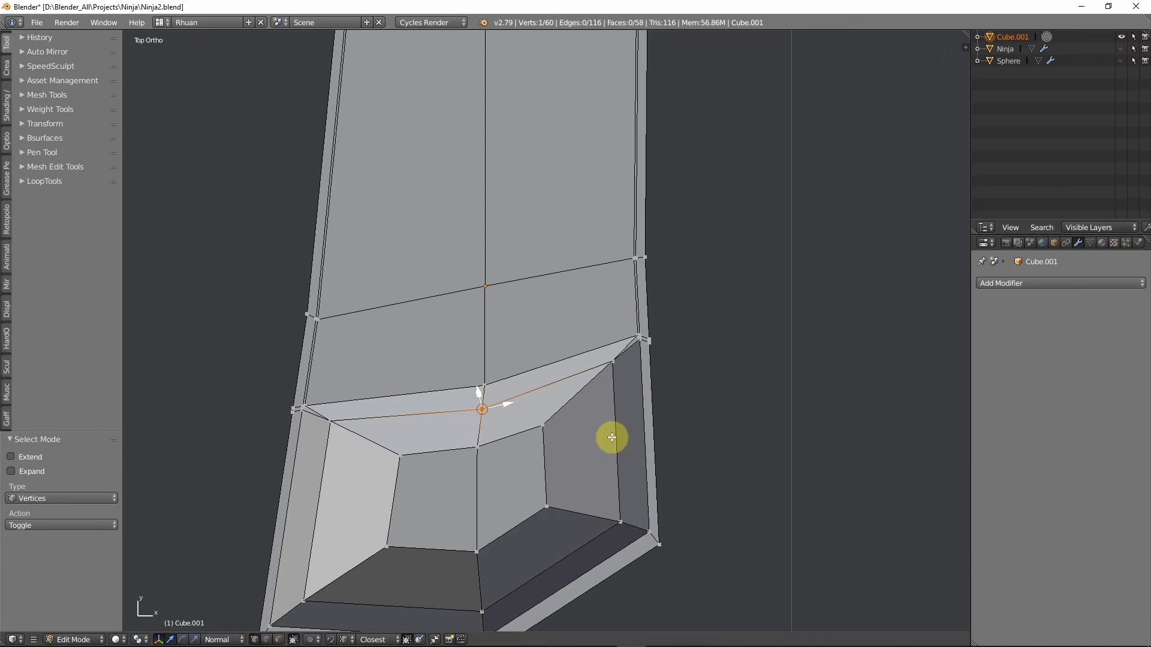
Set the transform orientation to Local and move the toe cap's rear centre vertices backward along Y.
{"action": "left_click", "coordinate": [221, 640]}
{"action": "left_click", "coordinate": [215, 612]}
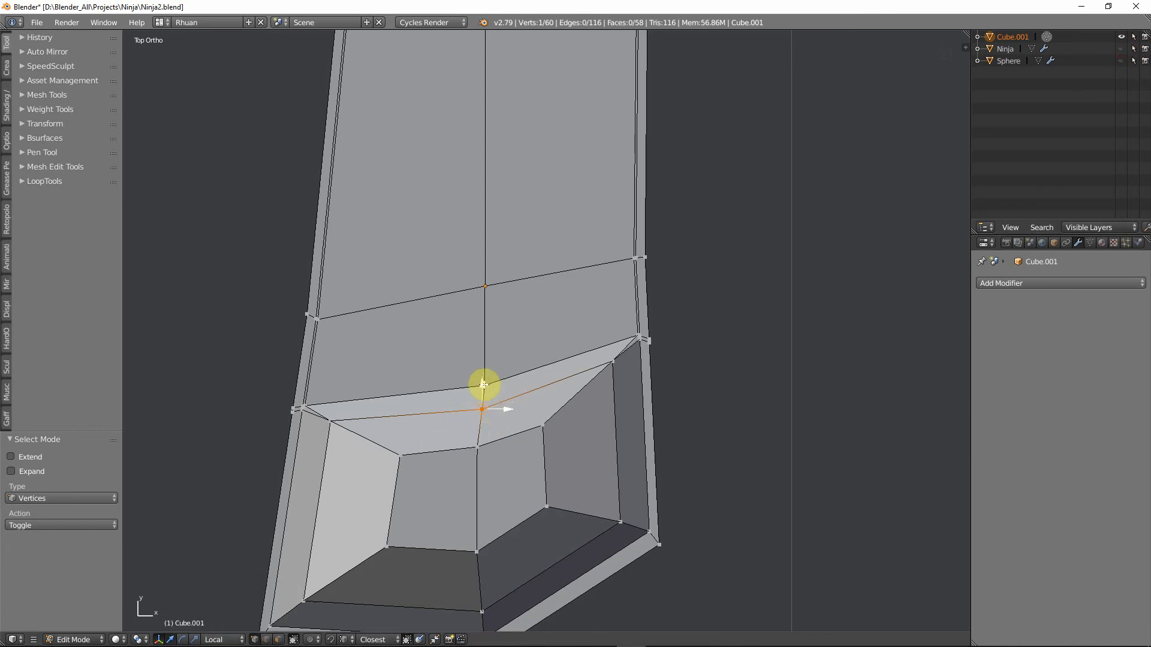
{"action": "mouse_move", "coordinate": [483, 377]}
{"action": "left_mouse_down"}
{"action": "mouse_move", "coordinate": [480, 367]}
{"action": "mouse_move", "coordinate": [490, 384]}
{"action": "mouse_move", "coordinate": [487, 350]}
{"action": "mouse_move", "coordinate": [482, 369]}
{"action": "left_mouse_up"}
{"action": "right_click", "coordinate": [481, 395]}
{"action": "right_click", "coordinate": [478, 447]}
{"action": "left_click_drag", "start_coordinate": [476, 422], "coordinate": [476, 405]}
Lower the rear vertices of the toe cap's top along Z, the corners by 0.003 and 0.002 and the middle by 0.001 more.
{"action": "key", "text": "Tab"}
{"action": "middle_click_drag", "start_coordinate": [555, 470], "coordinate": [388, 332]}
{"action": "key", "text": "Tab"}
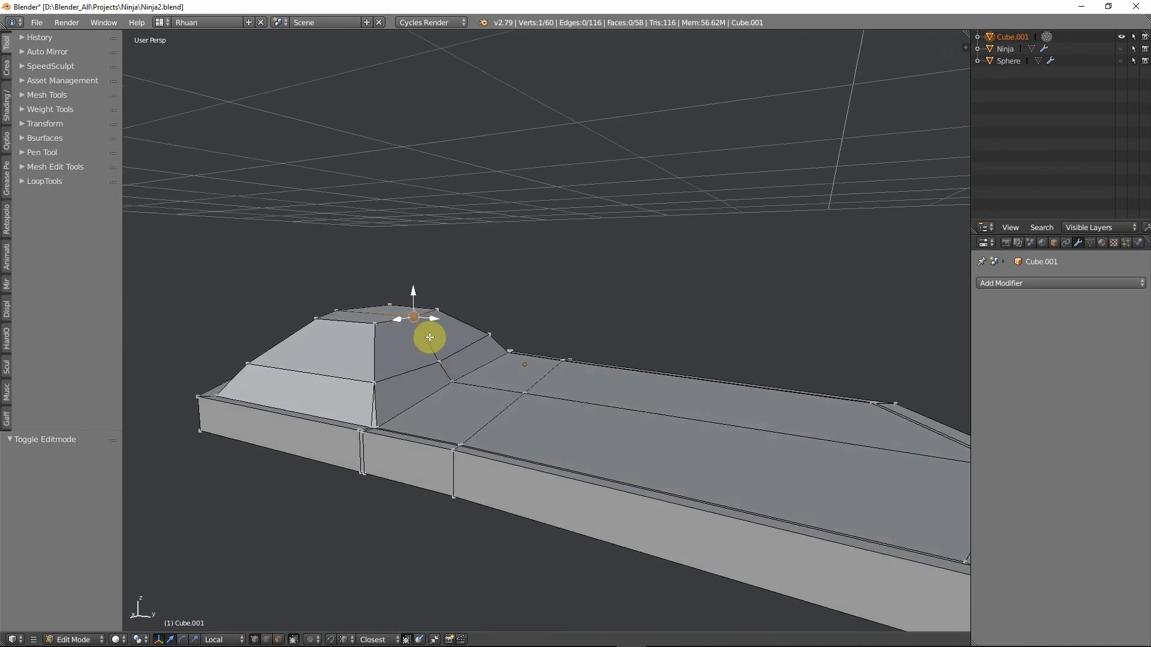
{"action": "left_click_drag", "start_coordinate": [420, 296], "coordinate": [376, 313]}
{"action": "right_click", "coordinate": [372, 324]}
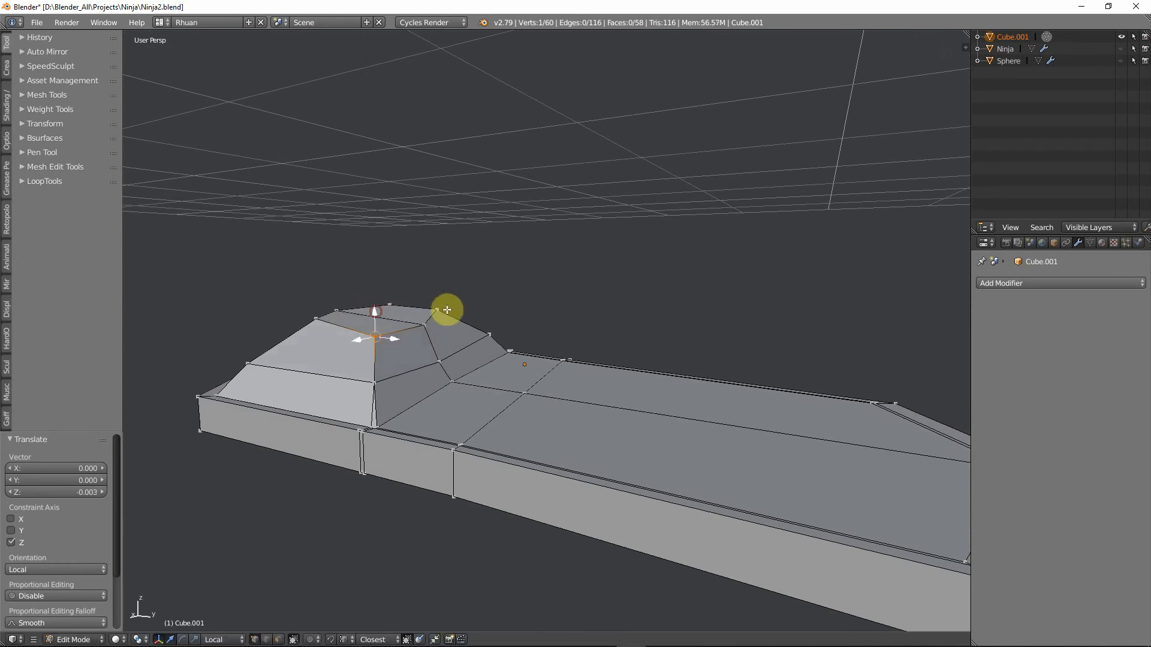
{"action": "left_click_drag", "start_coordinate": [438, 284], "coordinate": [437, 289]}
{"action": "middle_click_drag", "start_coordinate": [506, 334], "coordinate": [450, 337]}
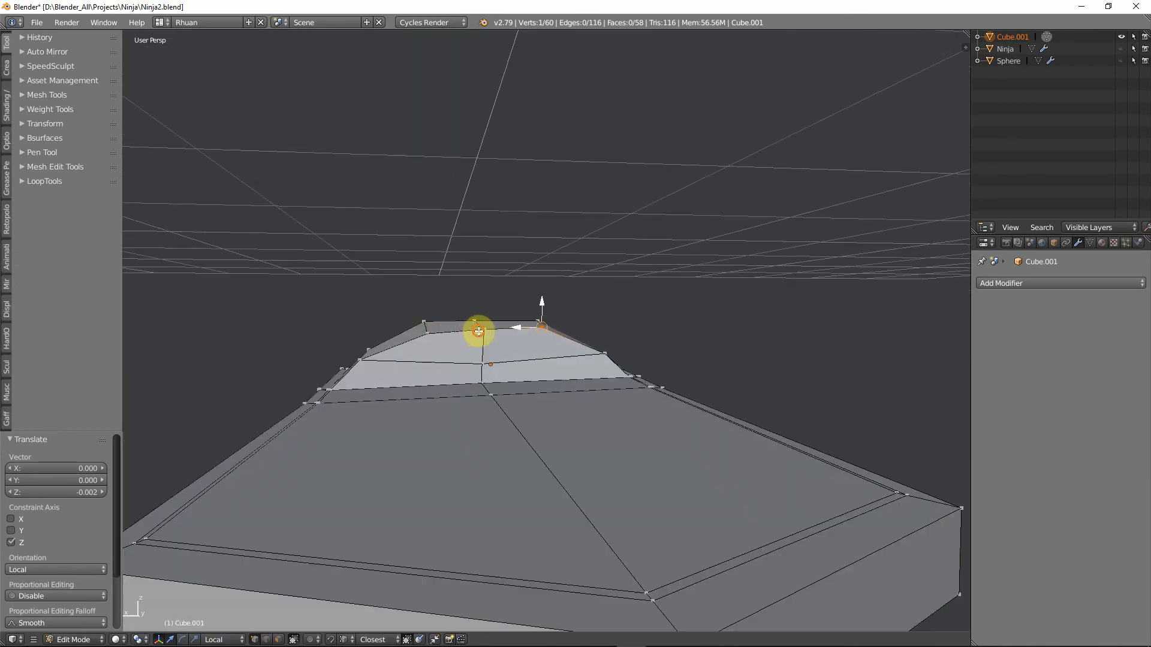
{"action": "left_click_drag", "start_coordinate": [486, 308], "coordinate": [484, 316]}
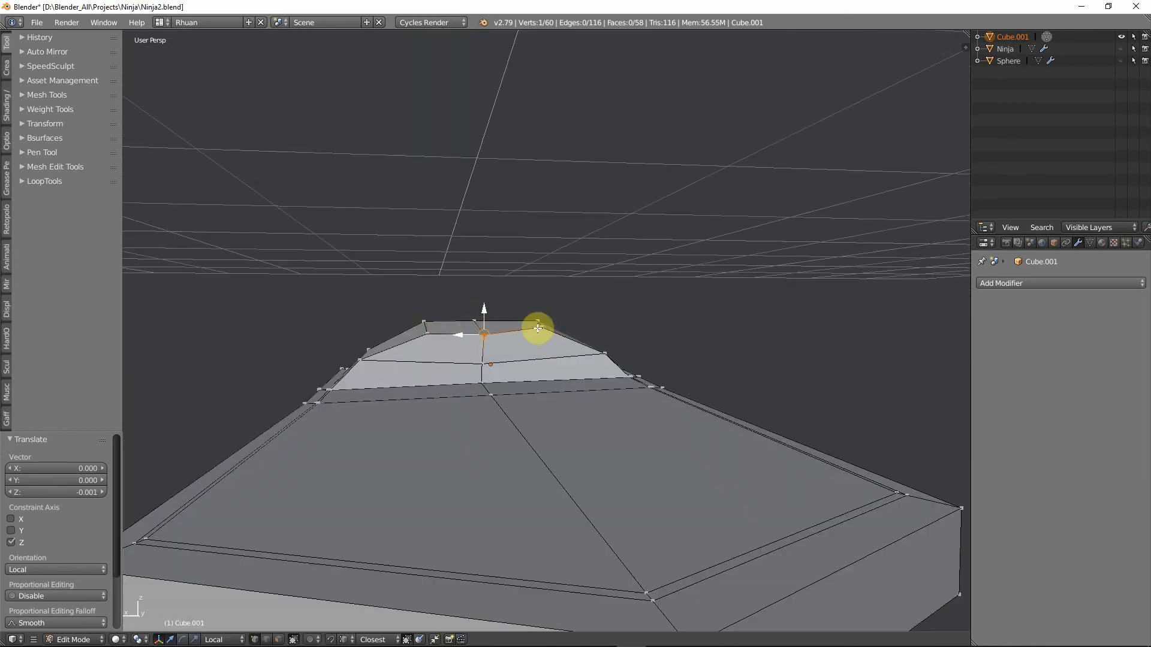
Move the toe cap's rear centre vertices backward along local Y, the base one by 0.002 and the one above it slightly, and preview the foot.
{"action": "middle_click_drag", "start_coordinate": [542, 311], "coordinate": [432, 362]}
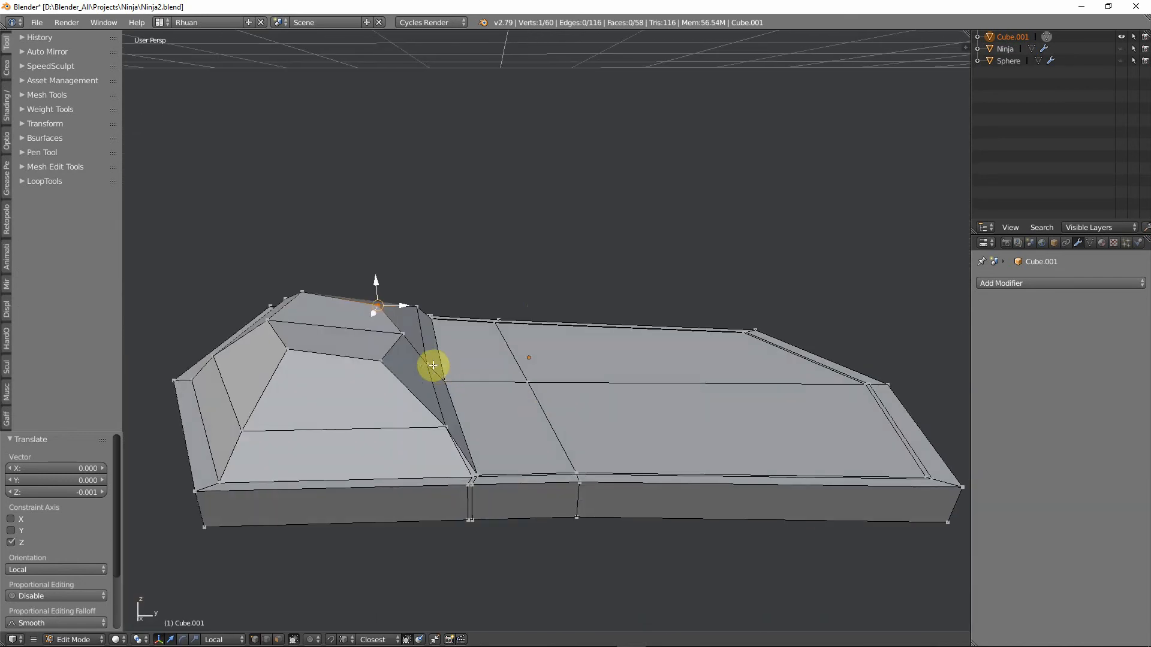
{"action": "key", "text": "g"}
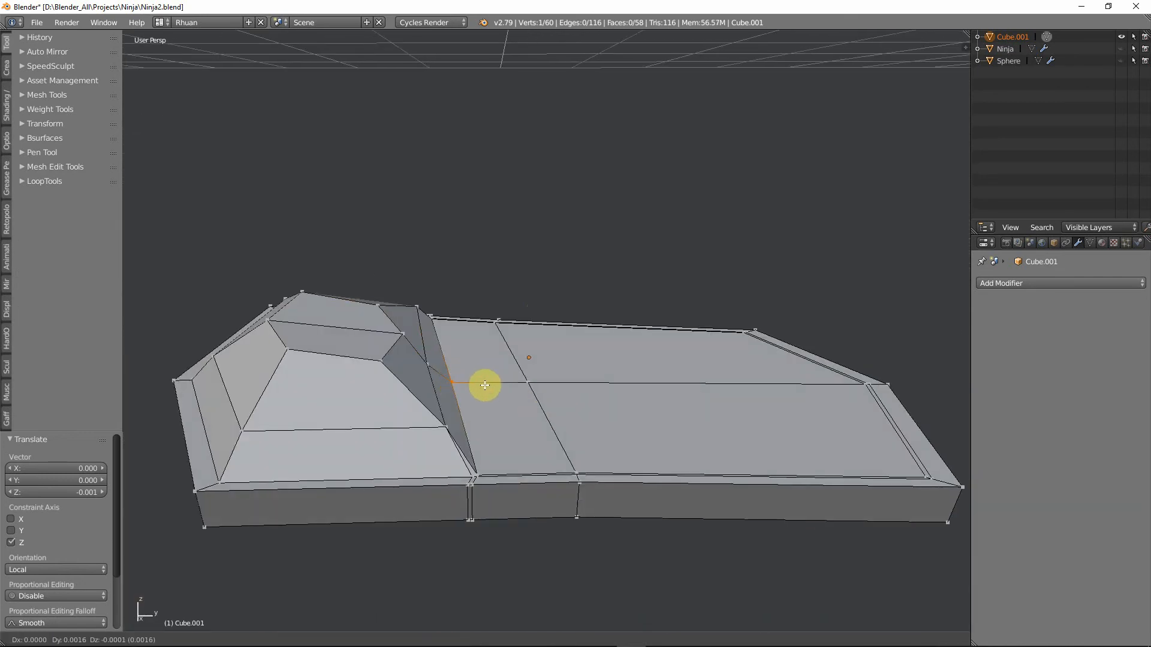
{"action": "key", "text": "y"}
{"action": "left_click", "coordinate": [478, 380]}
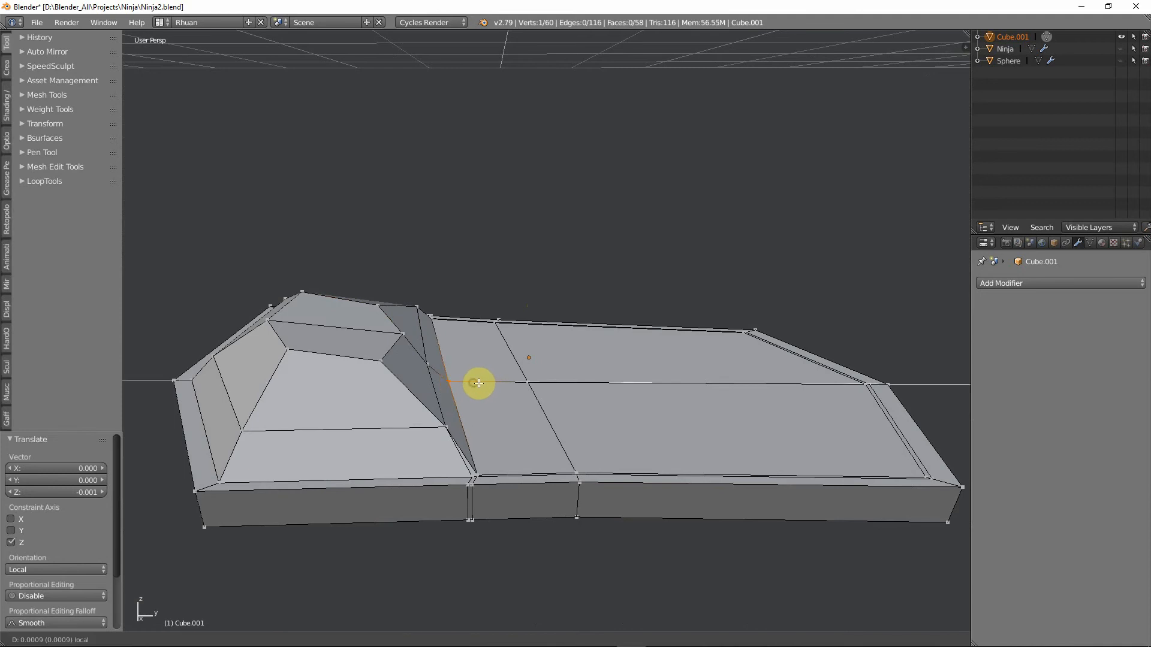
{"action": "key", "text": "g"}
{"action": "key", "text": "y"}
{"action": "key", "text": "y"}
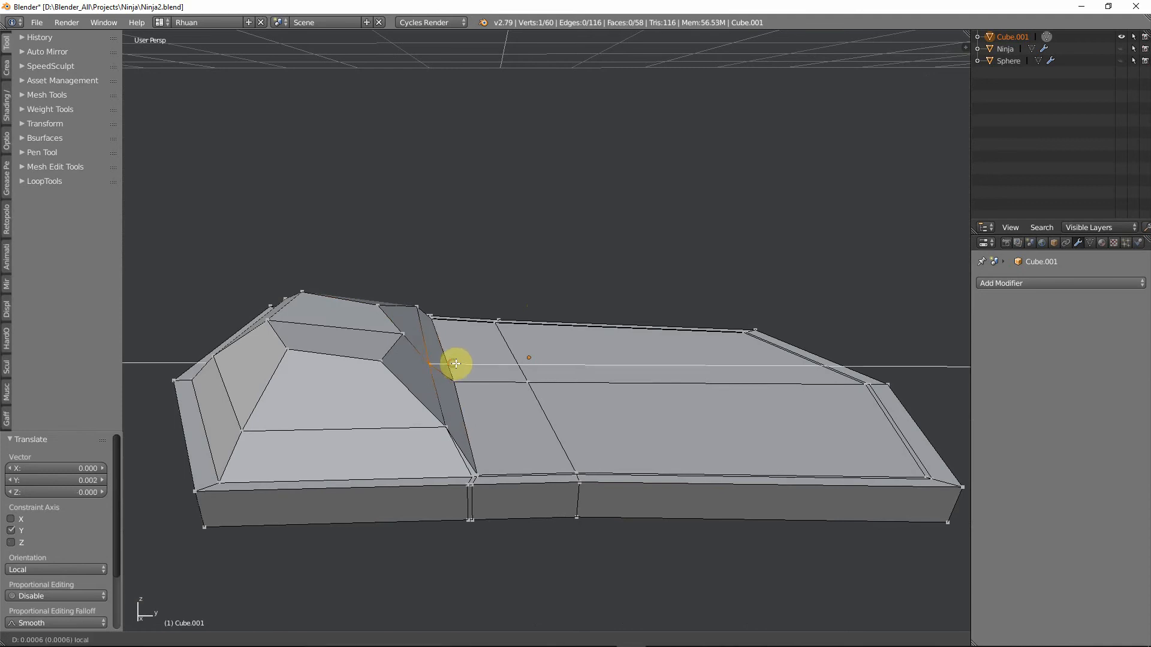
{"action": "left_click", "coordinate": [462, 364]}
{"action": "middle_click_drag", "start_coordinate": [462, 364], "coordinate": [434, 357]}
{"action": "scroll", "coordinate": [500, 361], "scroll_direction": "down", "scroll_amount": 3}
{"action": "key", "text": "Tab"}
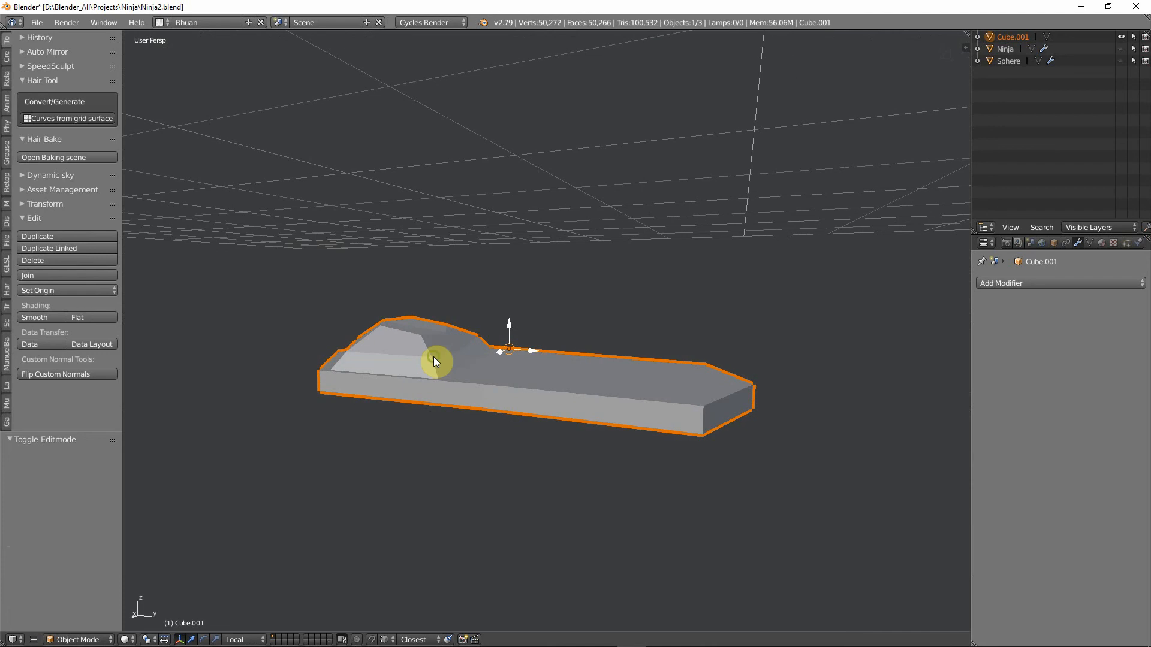
In face selection, select the four flat top faces behind the toe cap and the cap's two lower rear faces.
{"action": "key", "text": "Tab"}
{"action": "mouse_move", "coordinate": [545, 399]}
{"action": "middle_mouse_down"}
{"action": "mouse_move", "coordinate": [545, 463]}
{"action": "mouse_move", "coordinate": [508, 449]}
{"action": "mouse_move", "coordinate": [522, 414]}
{"action": "mouse_move", "coordinate": [545, 416]}
{"action": "middle_mouse_up"}
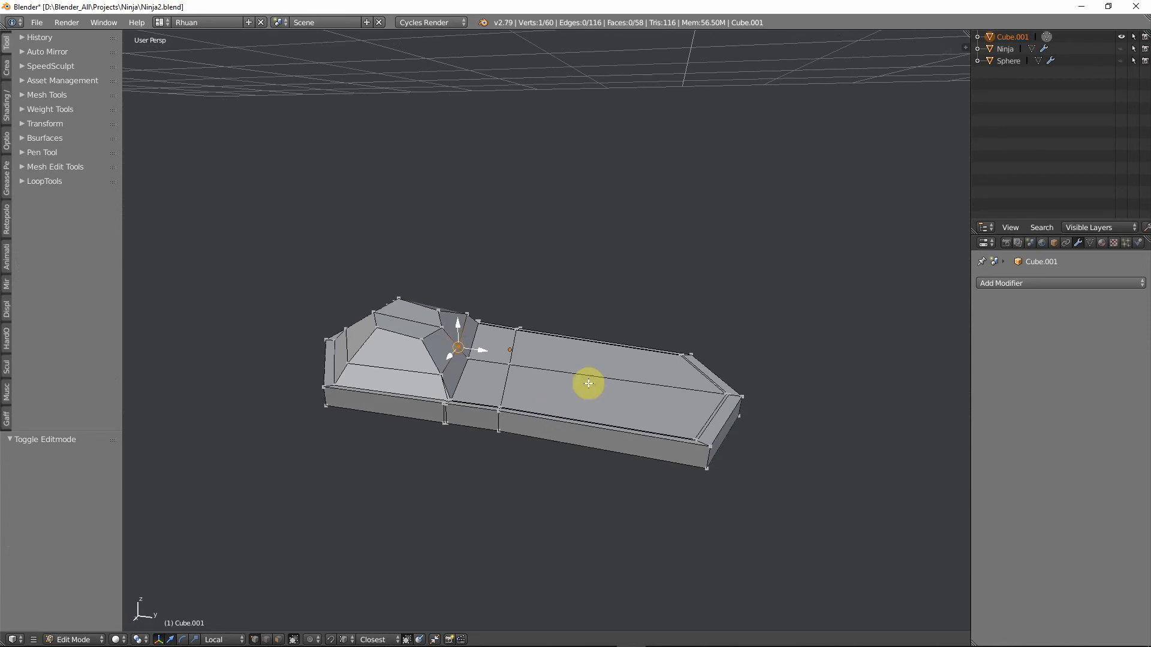
{"action": "middle_click_drag", "start_coordinate": [552, 382], "coordinate": [538, 386]}
{"action": "key", "text": "ctrl+Tab"}
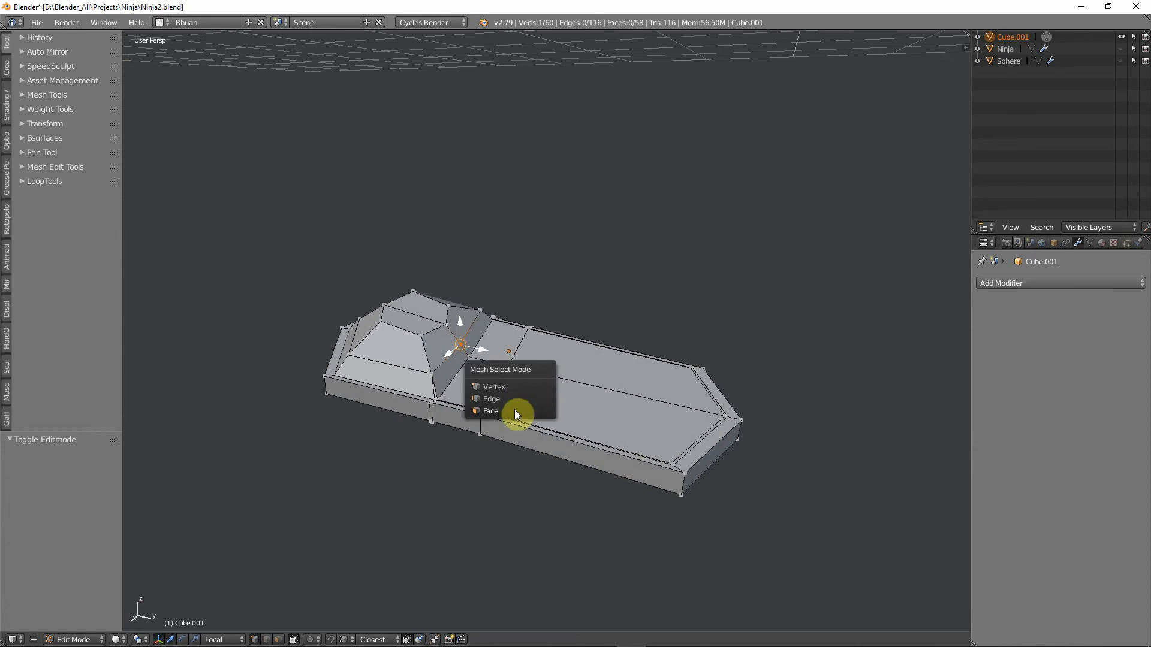
{"action": "left_click", "coordinate": [510, 411]}
{"action": "left_click", "coordinate": [476, 381]}
{"action": "left_click", "coordinate": [581, 406], "text": "shift"}
{"action": "left_click", "coordinate": [602, 373], "text": "shift"}
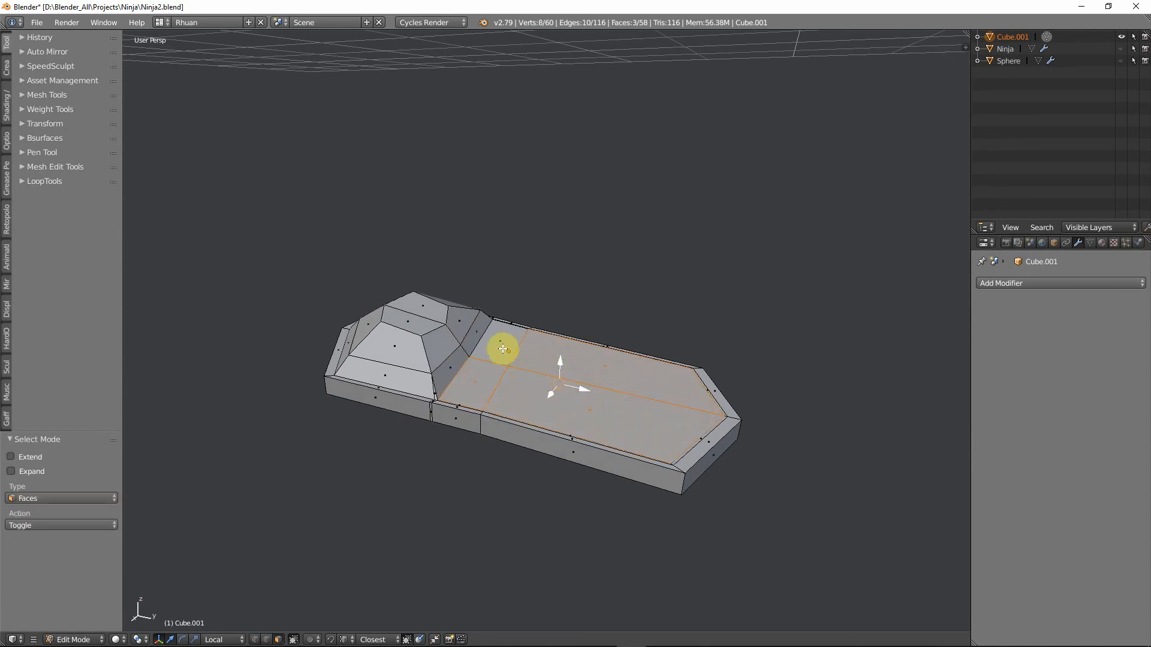
{"action": "left_click", "coordinate": [475, 343], "text": "shift"}
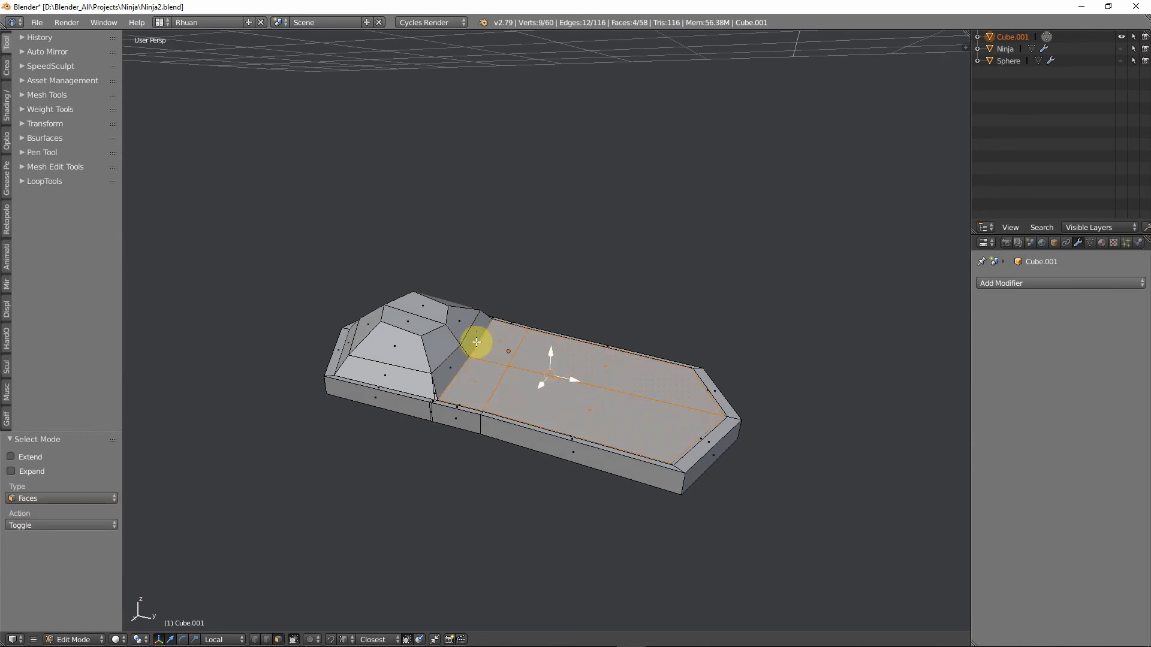
{"action": "left_click", "coordinate": [477, 343], "text": "shift"}
{"action": "scroll", "coordinate": [475, 371], "scroll_direction": "up", "scroll_amount": 3}
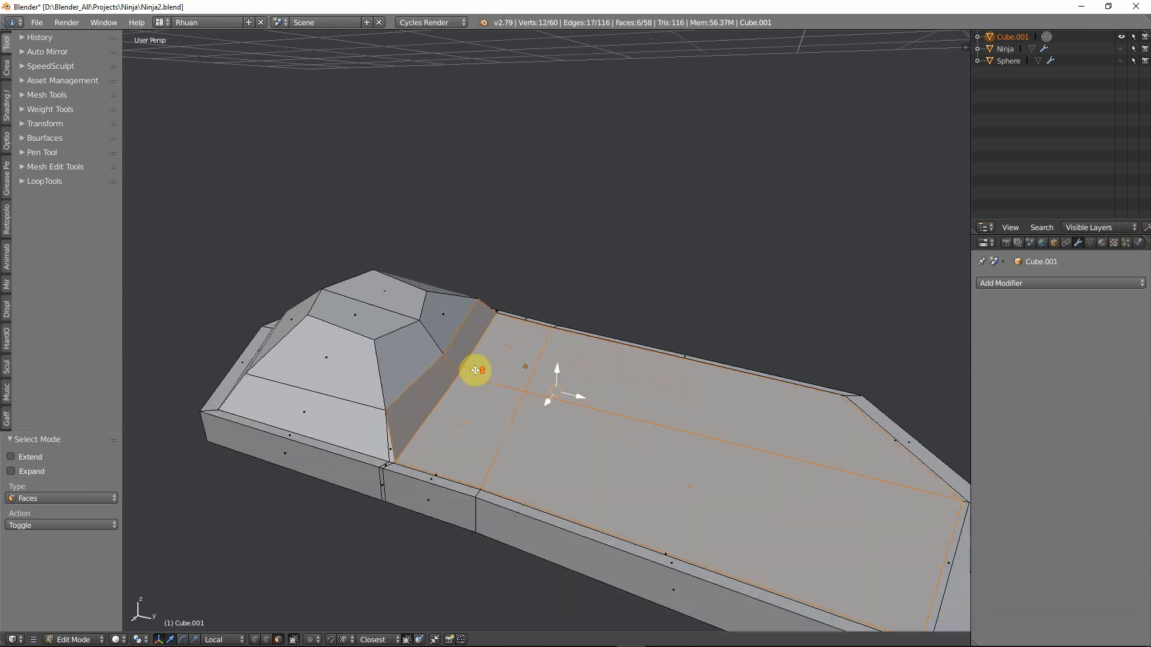
{"action": "scroll", "coordinate": [521, 401], "scroll_direction": "up", "scroll_amount": 4}
{"action": "middle_click_drag", "start_coordinate": [521, 414], "coordinate": [467, 401]}
{"action": "scroll", "coordinate": [458, 399], "scroll_direction": "up", "scroll_amount": 2}
{"action": "key", "text": "ctrl+Tab"}
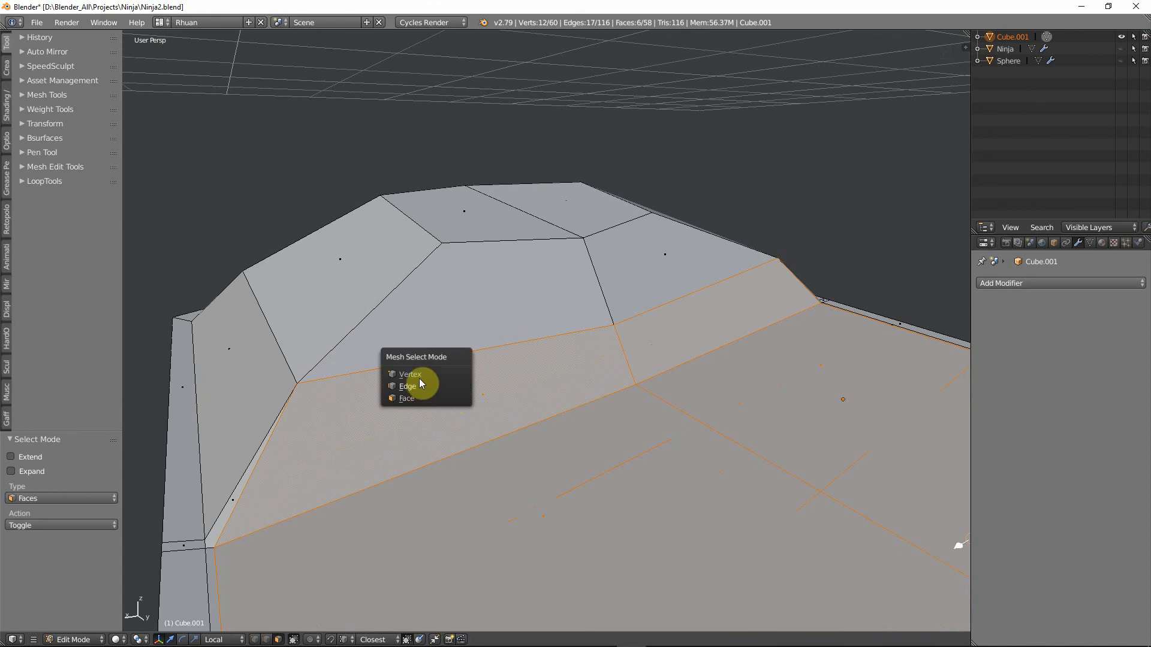
{"action": "left_click", "coordinate": [414, 380]}
{"action": "right_click", "coordinate": [302, 385]}
{"action": "key", "text": "g"}
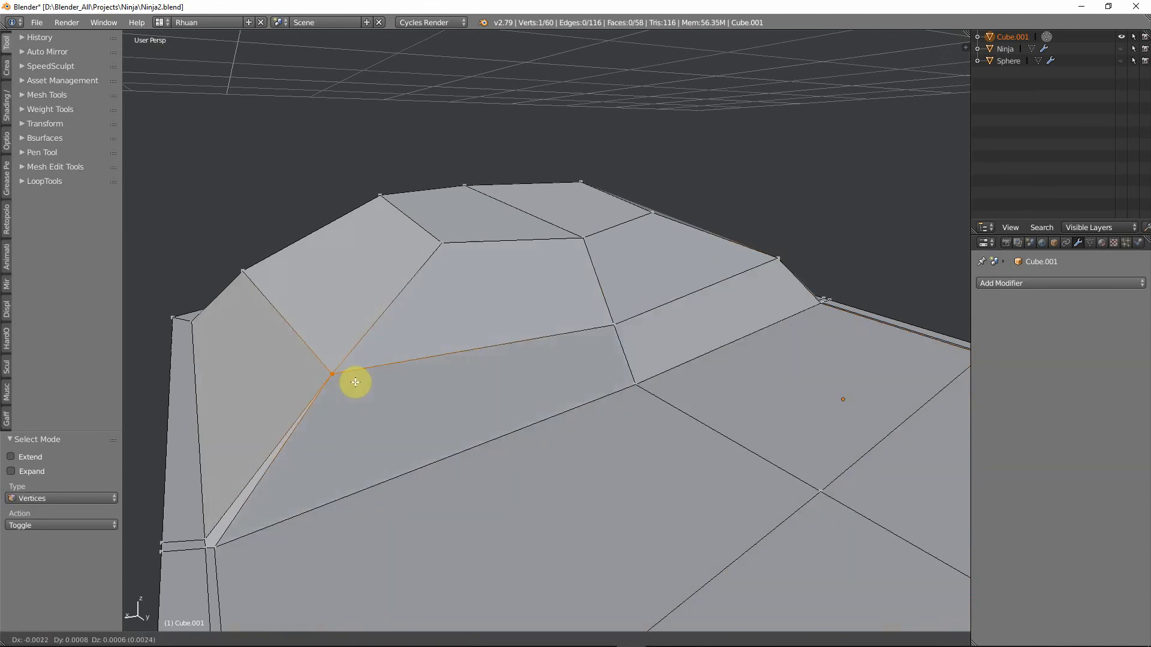
{"action": "right_click", "coordinate": [350, 384]}
Dissolve the extra edge loop that runs around the foot next to the toe cap's rear base.
{"action": "scroll", "coordinate": [339, 420], "scroll_direction": "down", "scroll_amount": 4}
{"action": "middle_click_drag", "start_coordinate": [326, 438], "coordinate": [375, 459]}
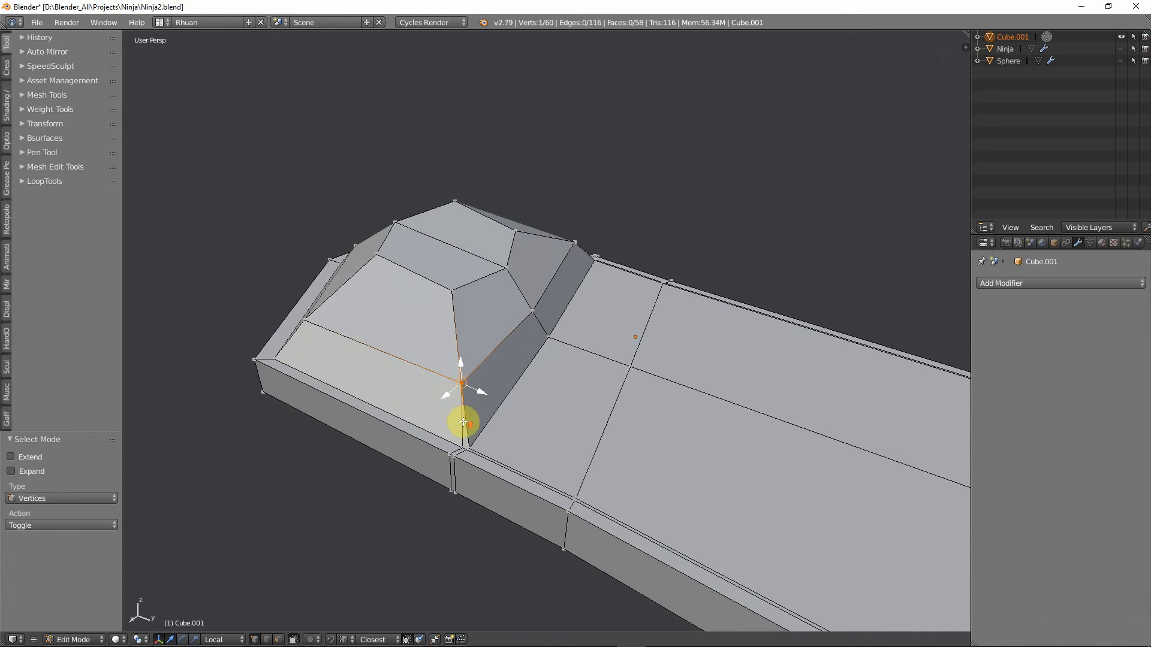
{"action": "scroll", "coordinate": [464, 423], "scroll_direction": "up", "scroll_amount": 2}
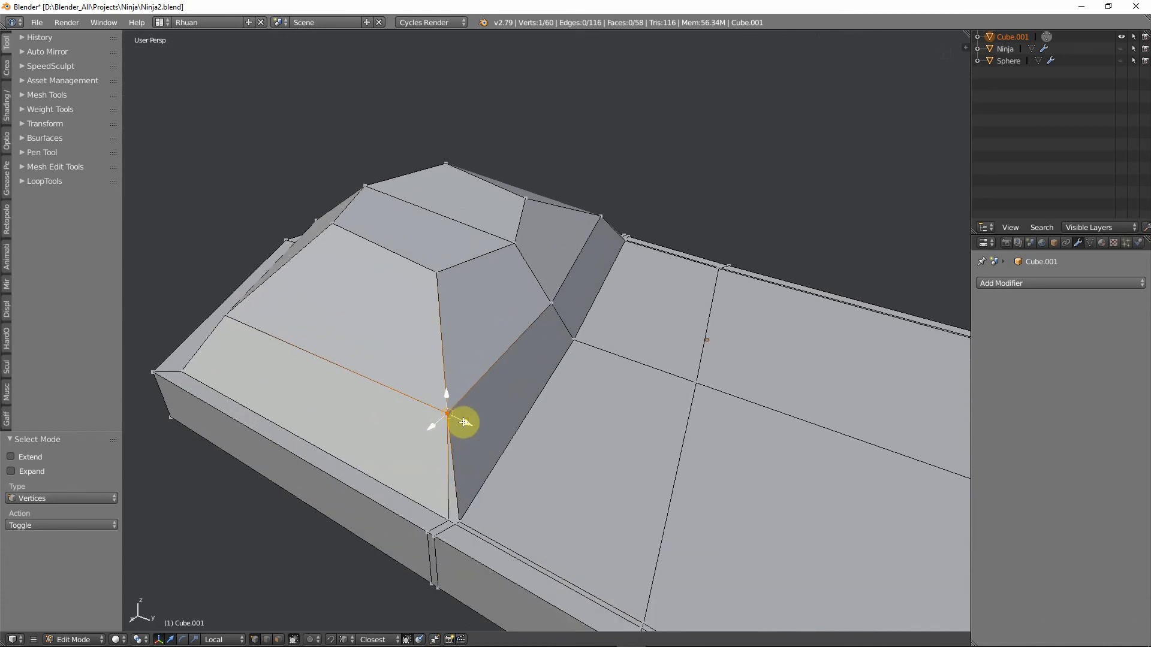
{"action": "scroll", "coordinate": [463, 423], "scroll_direction": "down", "scroll_amount": 2}
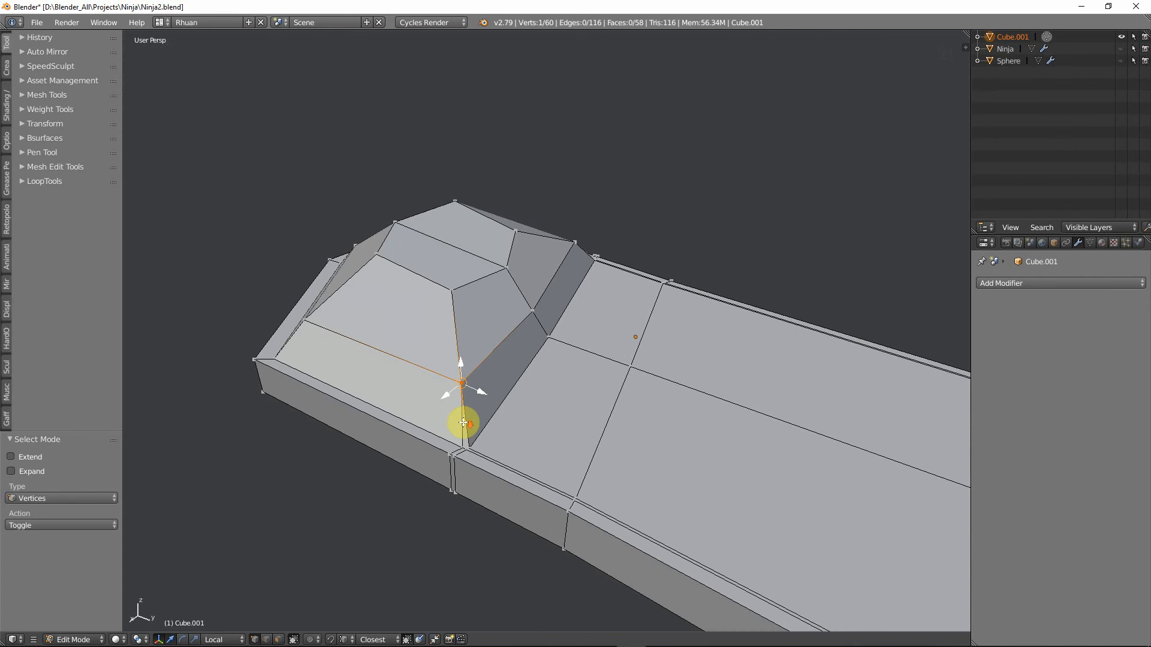
{"action": "middle_click_drag", "start_coordinate": [527, 552], "coordinate": [580, 603]}
{"action": "middle_click_drag", "start_coordinate": [584, 552], "coordinate": [513, 494], "text": "shift"}
{"action": "scroll", "coordinate": [512, 494], "scroll_direction": "up", "scroll_amount": 2}
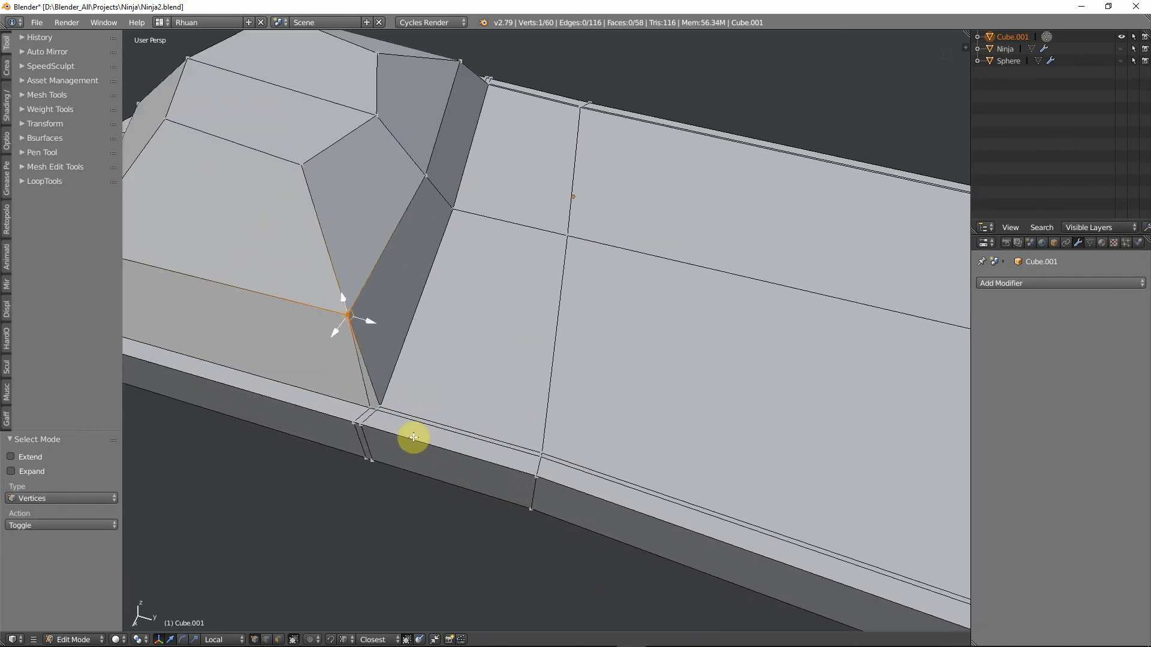
{"action": "middle_click_drag", "start_coordinate": [414, 438], "coordinate": [619, 301]}
{"action": "left_click", "coordinate": [542, 340], "text": "alt"}
{"action": "key", "text": "x"}
{"action": "left_click", "coordinate": [547, 243]}
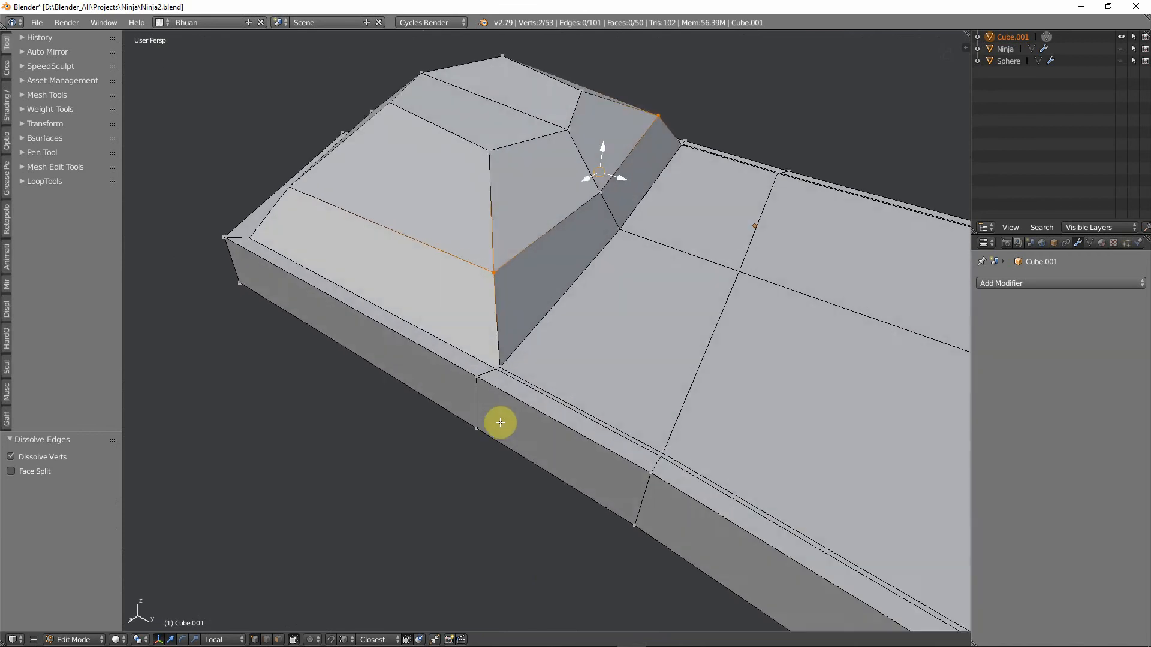
Add an edge loop around the front of the toe cap's base, slid toward the sole with a factor of -0.879.
{"action": "scroll", "coordinate": [498, 431], "scroll_direction": "up", "scroll_amount": 4}
{"action": "scroll", "coordinate": [550, 327], "scroll_direction": "down", "scroll_amount": 2}
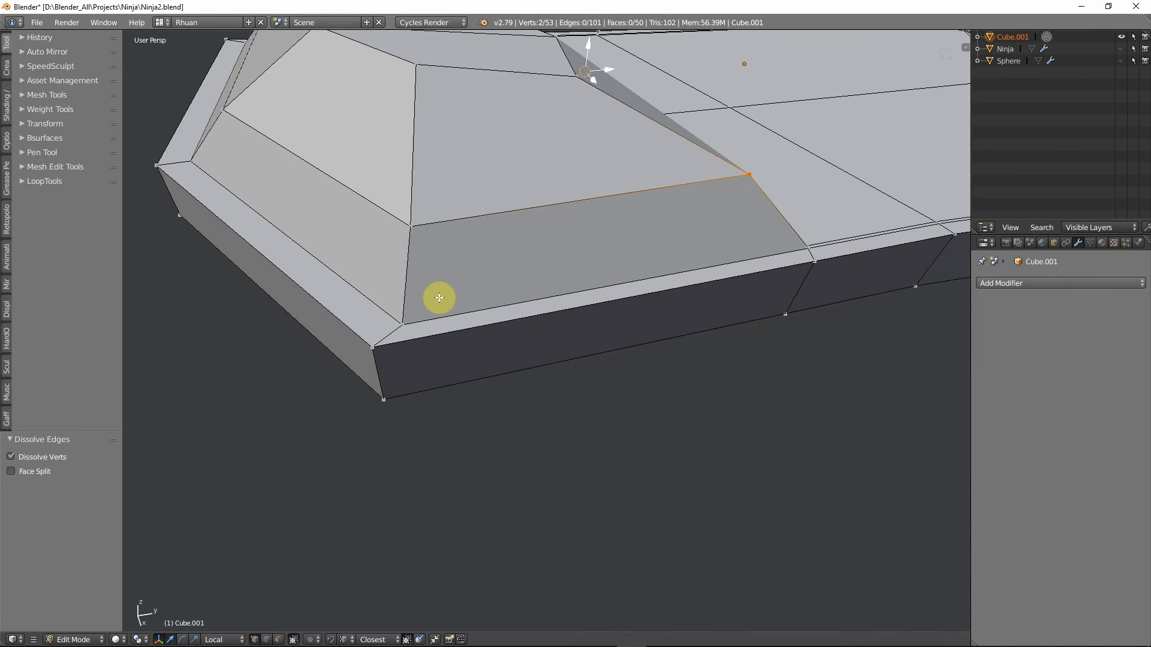
{"action": "key", "text": "ctrl+r"}
{"action": "left_click", "coordinate": [410, 291]}
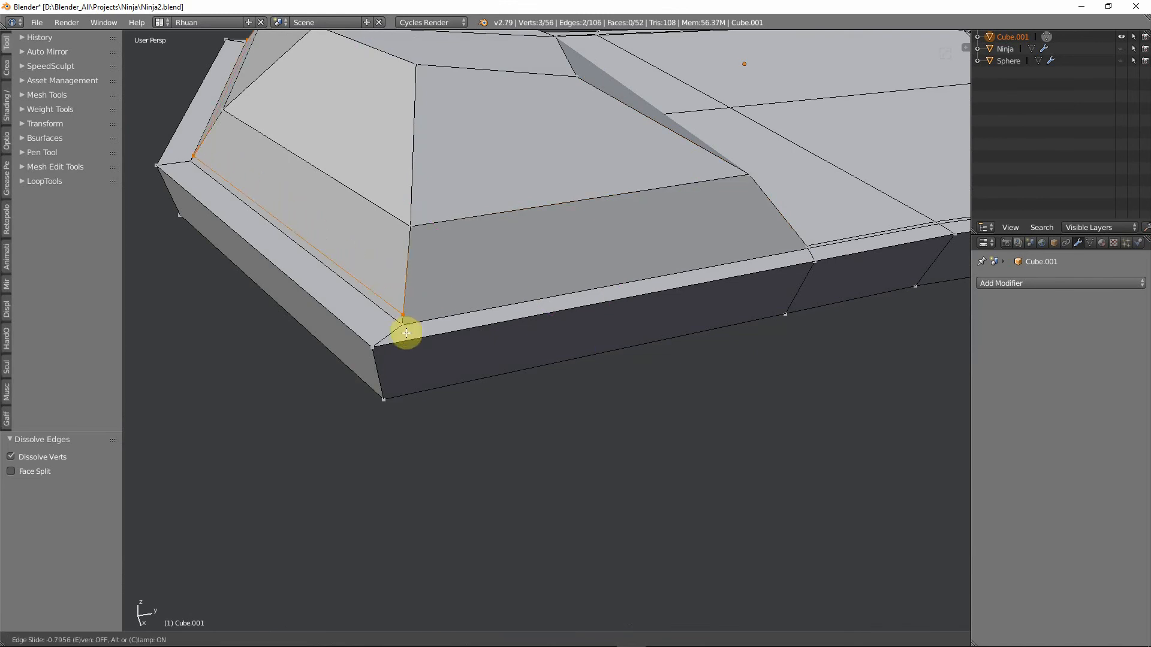
{"action": "left_click", "coordinate": [407, 335]}
{"action": "middle_click_drag", "start_coordinate": [420, 319], "coordinate": [410, 316]}
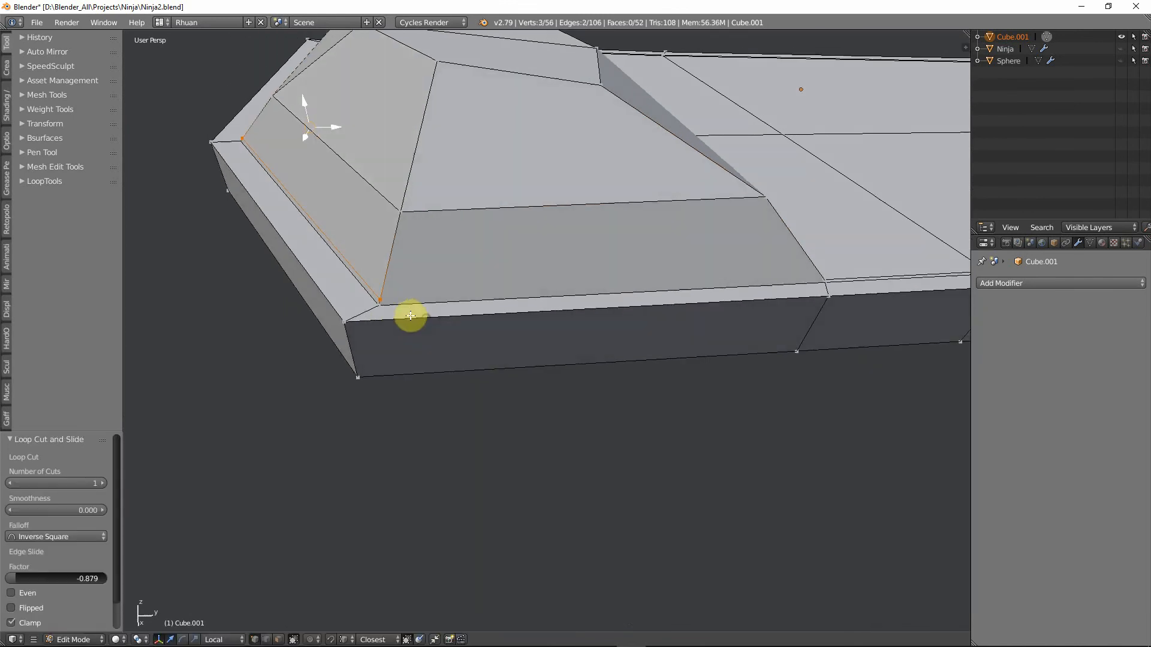
Knife-cut one side of the toe cap from the end of the new front loop to the rear base corner.
{"action": "key", "text": "k"}
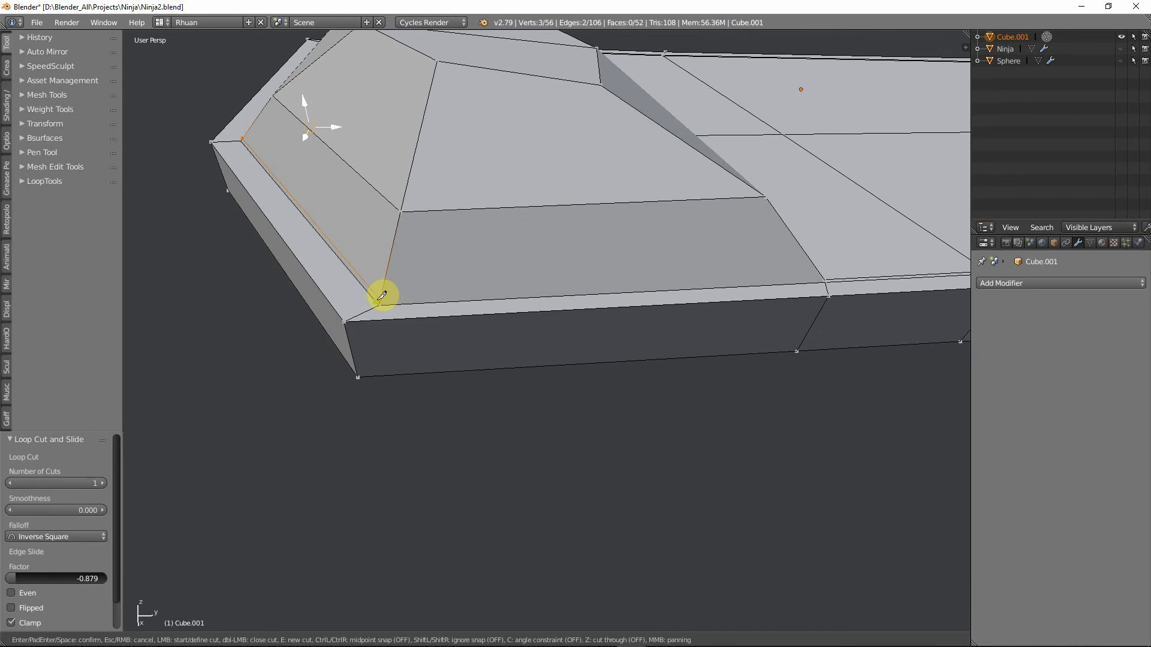
{"action": "left_click", "coordinate": [381, 299]}
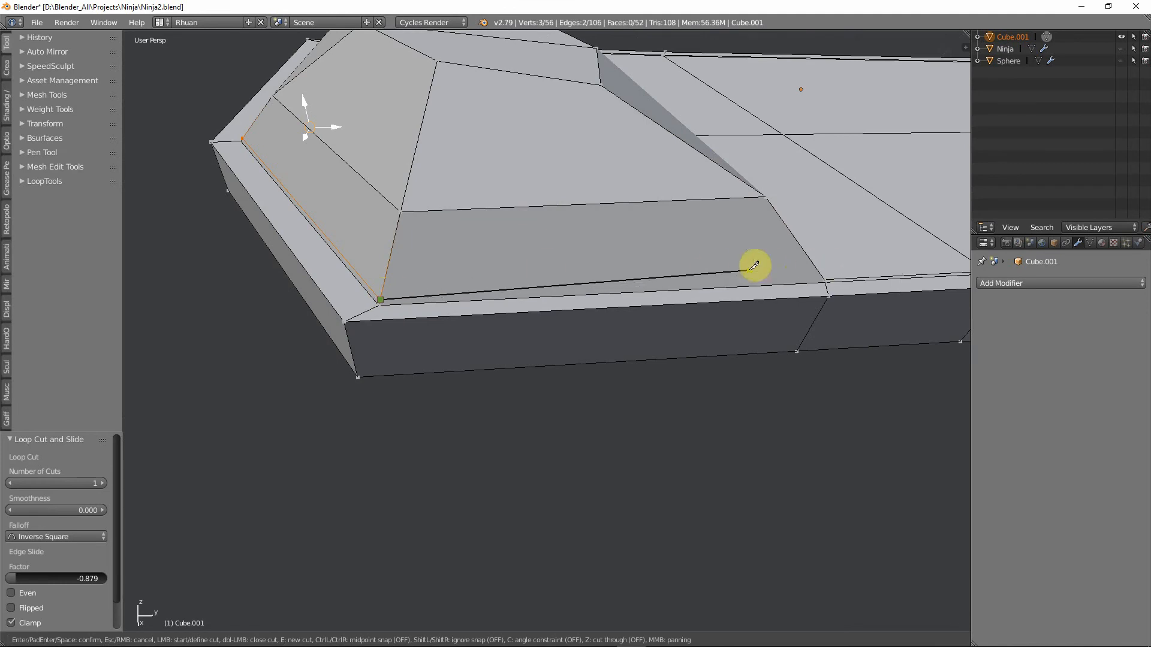
{"action": "middle_click_drag", "start_coordinate": [748, 269], "coordinate": [688, 299]}
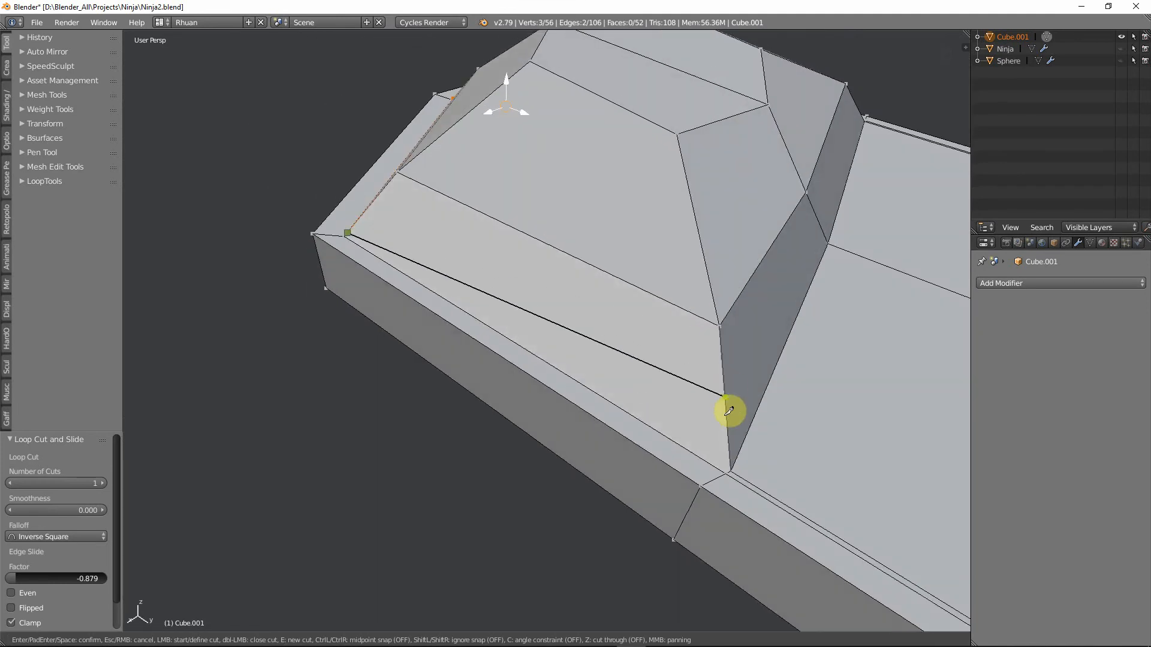
{"action": "left_click", "coordinate": [732, 471]}
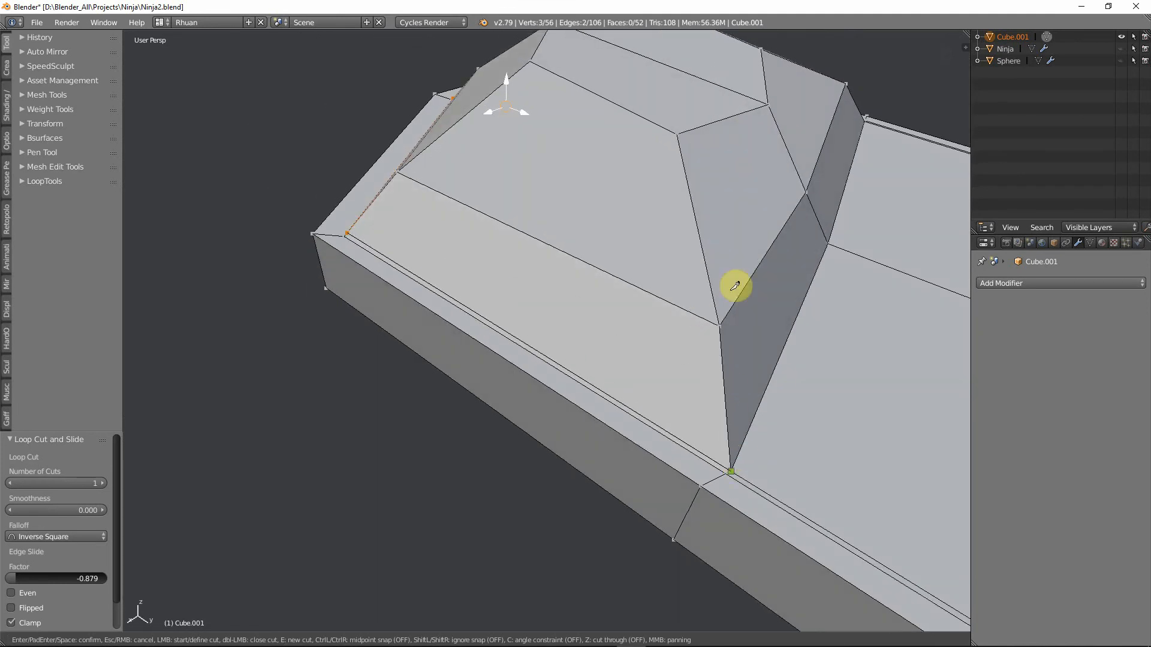
{"action": "key", "text": "Return"}
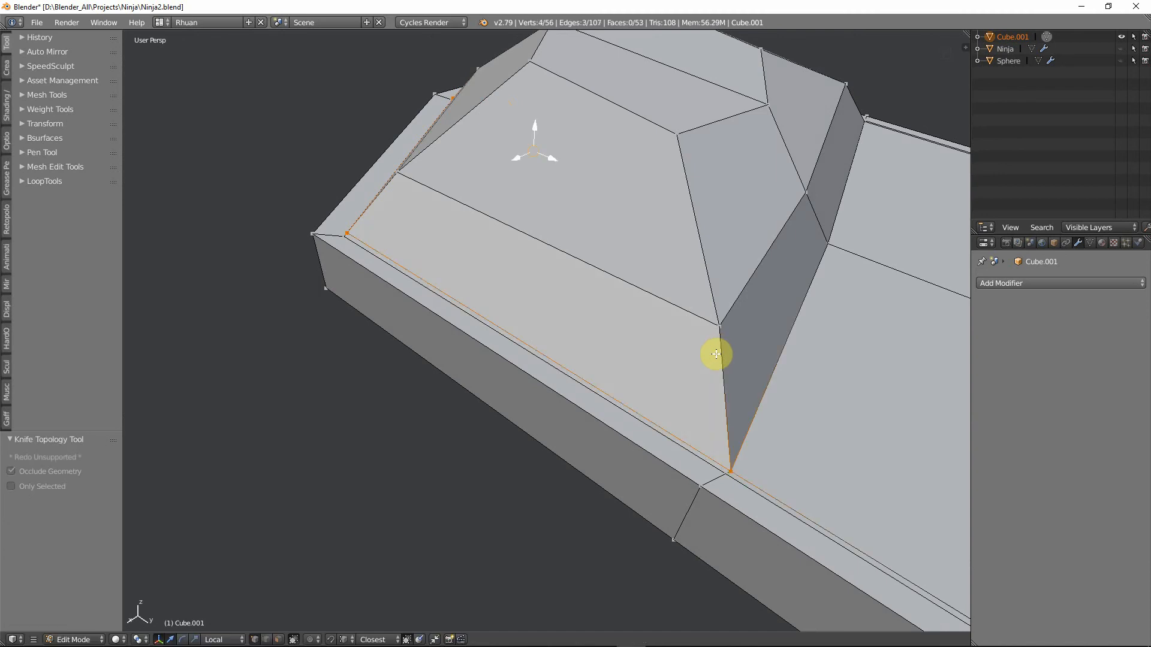
Make the matching knife cut on the toe cap's opposite side, from its rear base corner to the front loop's end.
{"action": "key", "text": "KP_Decimal"}
{"action": "scroll", "coordinate": [624, 326], "scroll_direction": "down", "scroll_amount": 6}
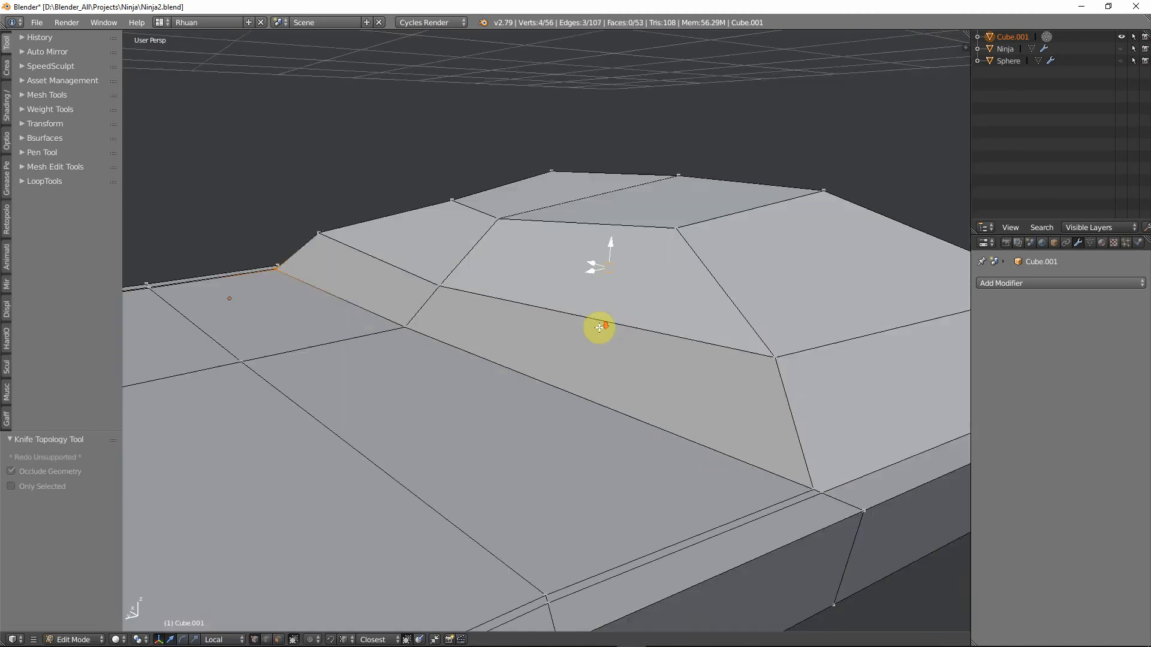
{"action": "middle_click_drag", "start_coordinate": [596, 326], "coordinate": [566, 385]}
{"action": "scroll", "coordinate": [569, 385], "scroll_direction": "up", "scroll_amount": 5}
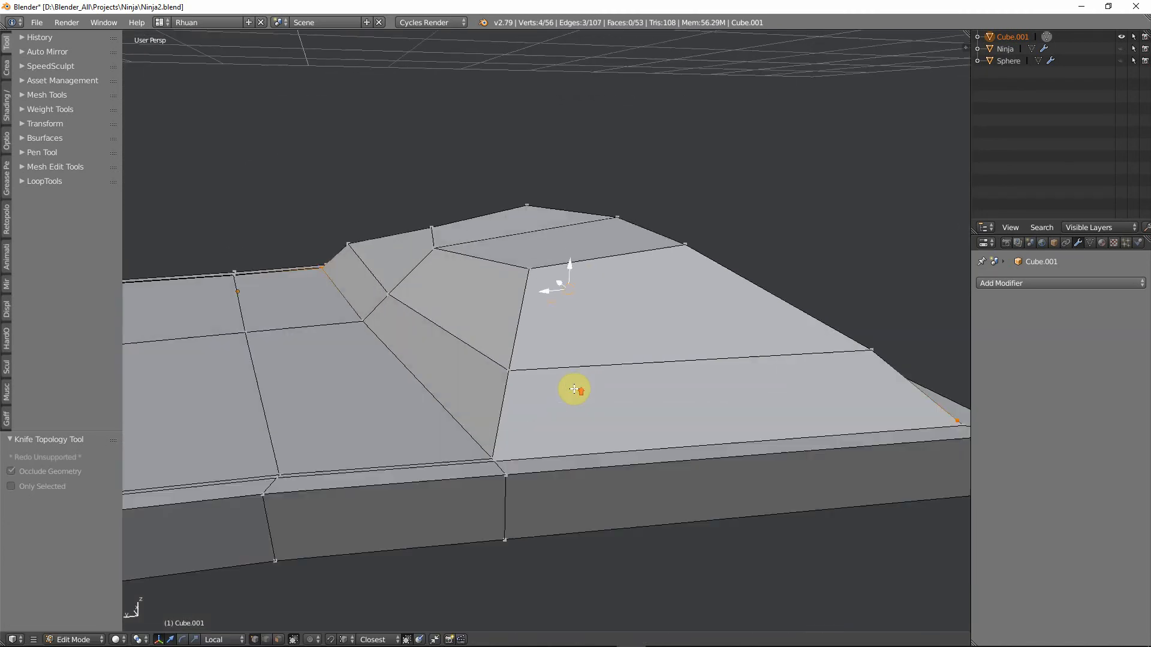
{"action": "key", "text": "k"}
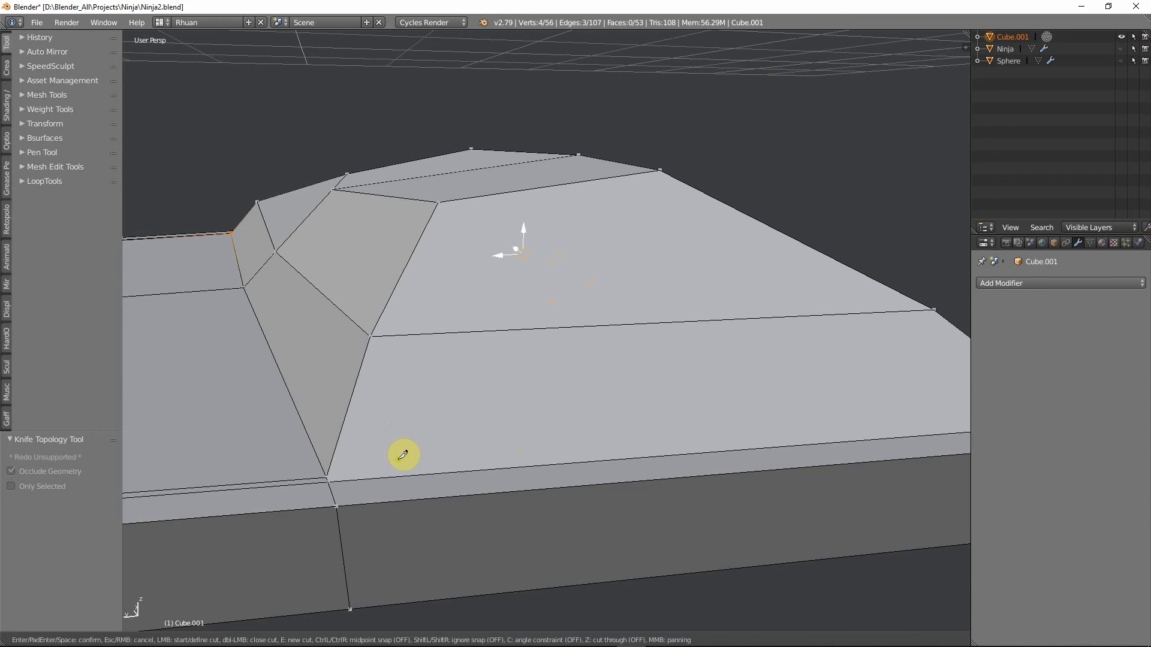
{"action": "left_click", "coordinate": [329, 472]}
{"action": "middle_click_drag", "start_coordinate": [760, 411], "coordinate": [616, 406]}
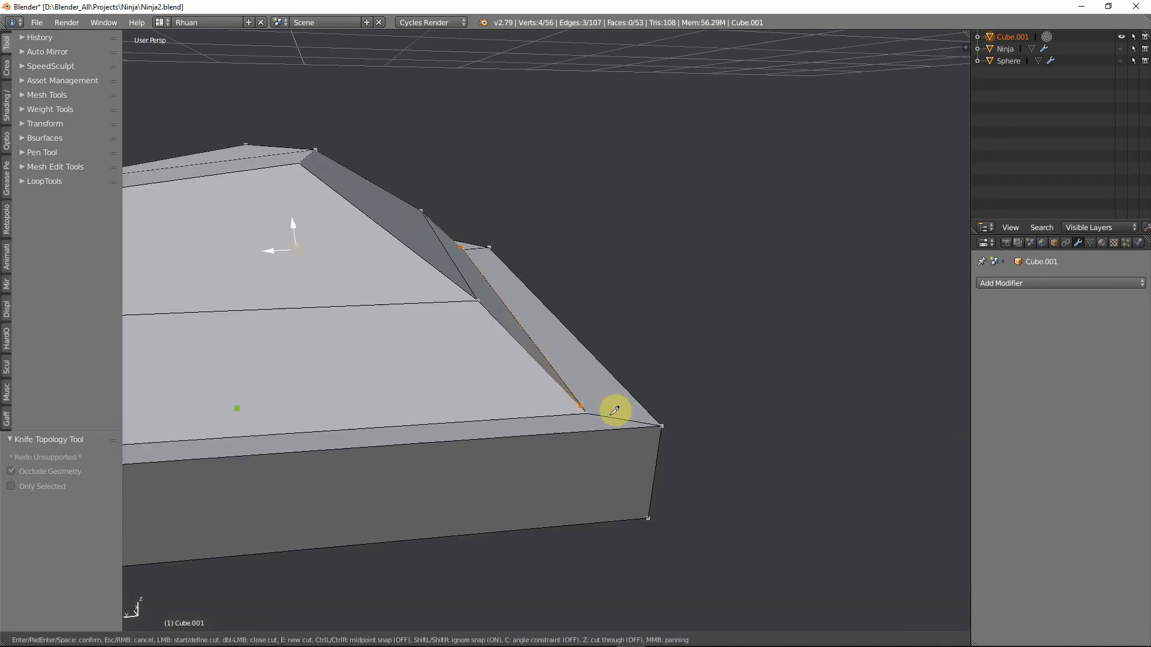
{"action": "left_click", "coordinate": [584, 402]}
{"action": "key", "text": "Return"}
Examine the shape of the toe cap and foot, alternating between Object Mode and Edit Mode.
{"action": "middle_click_drag", "start_coordinate": [578, 403], "coordinate": [522, 396]}
{"action": "key", "text": "Tab"}
{"action": "middle_click_drag", "start_coordinate": [552, 303], "coordinate": [522, 356]}
{"action": "key", "text": "Tab"}
{"action": "scroll", "coordinate": [540, 360], "scroll_direction": "up", "scroll_amount": 2}
{"action": "key", "text": "Tab"}
{"action": "scroll", "coordinate": [528, 362], "scroll_direction": "down", "scroll_amount": 5}
{"action": "key", "text": "Tab"}
In face selection, delete the four flat top faces behind the toe cap and the cap's two lower rear faces.
{"action": "scroll", "coordinate": [522, 348], "scroll_direction": "up", "scroll_amount": 4}
{"action": "middle_click_drag", "start_coordinate": [529, 310], "coordinate": [484, 310]}
{"action": "key", "text": "ctrl+Tab"}
{"action": "left_click", "coordinate": [471, 333]}
{"action": "right_click", "coordinate": [478, 308]}
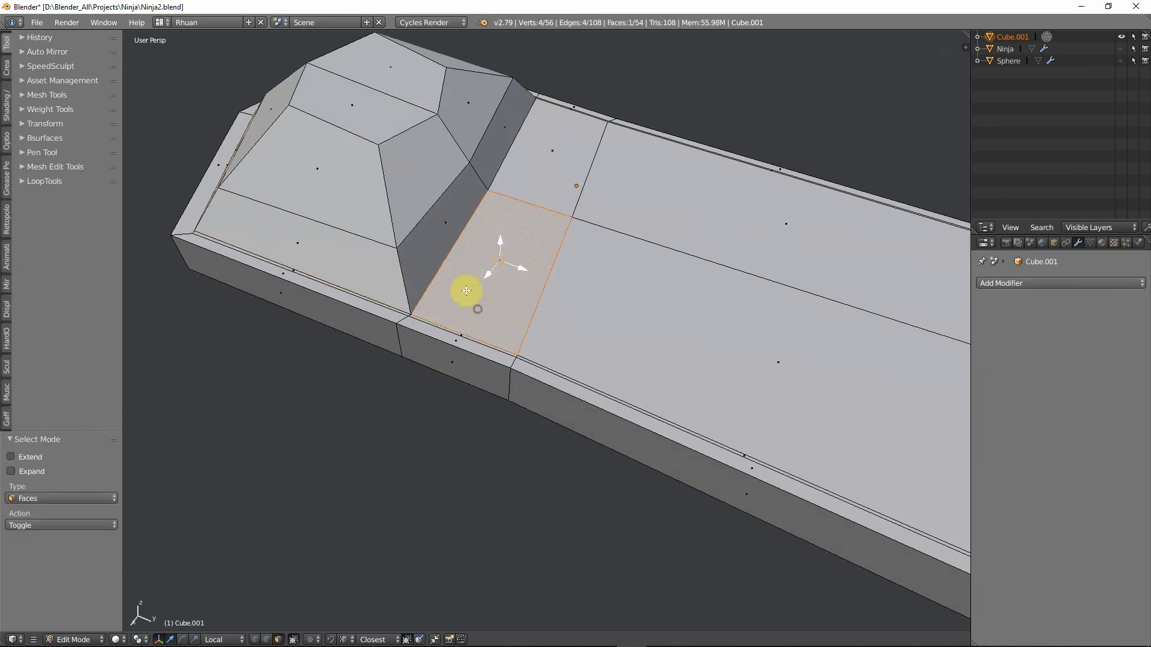
{"action": "right_click", "coordinate": [438, 253], "text": "shift"}
{"action": "right_click", "coordinate": [495, 148], "text": "shift"}
{"action": "right_click", "coordinate": [551, 173], "text": "shift"}
{"action": "right_click", "coordinate": [667, 217], "text": "shift"}
{"action": "right_click", "coordinate": [676, 314], "text": "shift"}
{"action": "middle_click_drag", "start_coordinate": [758, 349], "coordinate": [522, 261], "text": "shift"}
{"action": "key", "text": "x"}
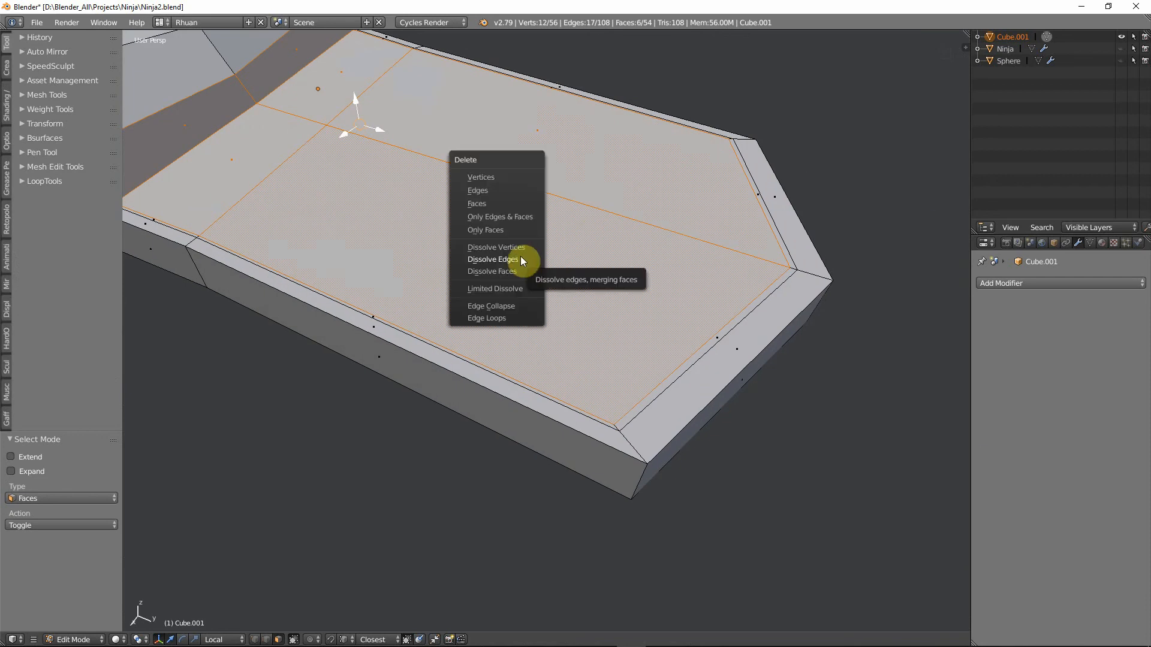
{"action": "left_click", "coordinate": [485, 200]}
{"action": "middle_click_drag", "start_coordinate": [485, 200], "coordinate": [669, 247]}
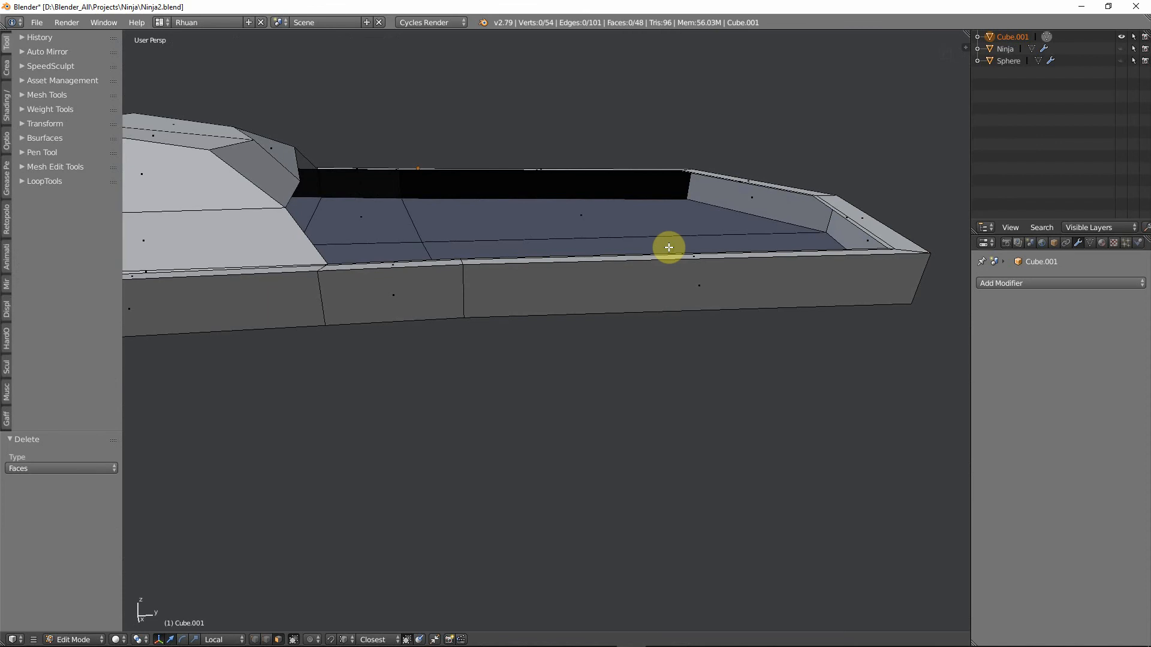
In vertex selection, extrude one rear side vertex of the toe cap toward the heel twice, about 0.025 and 0.068 along Y.
{"action": "middle_click_drag", "start_coordinate": [669, 248], "coordinate": [574, 271]}
{"action": "key", "text": "ctrl+Tab"}
{"action": "left_click", "coordinate": [530, 245]}
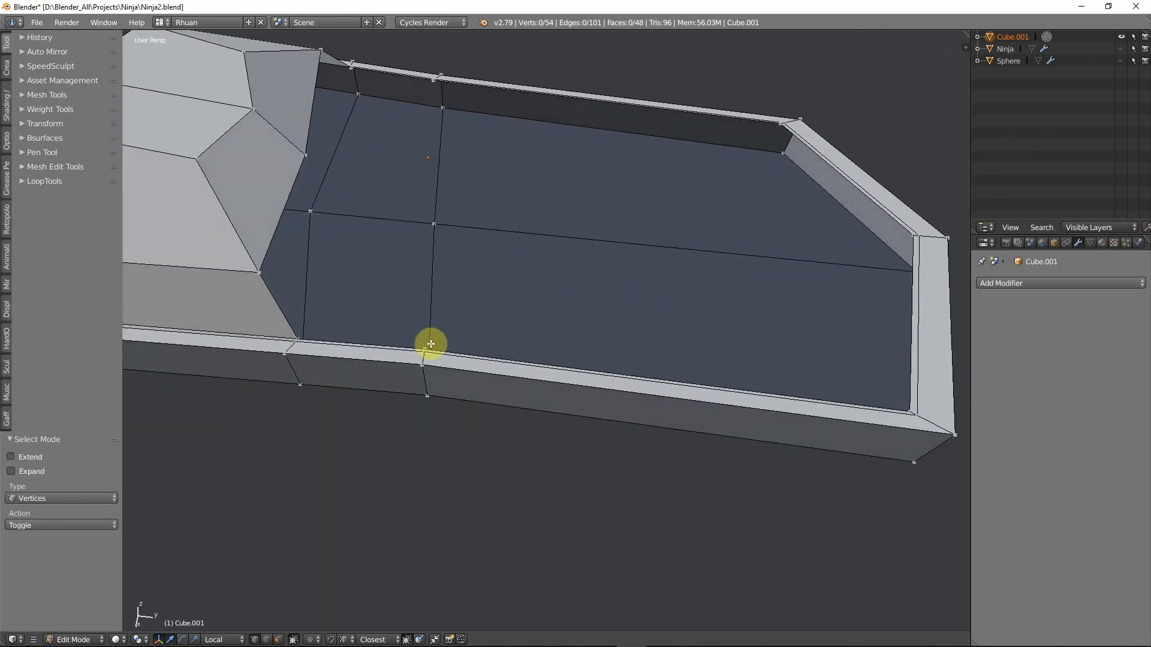
{"action": "left_click", "coordinate": [304, 337], "text": "shift"}
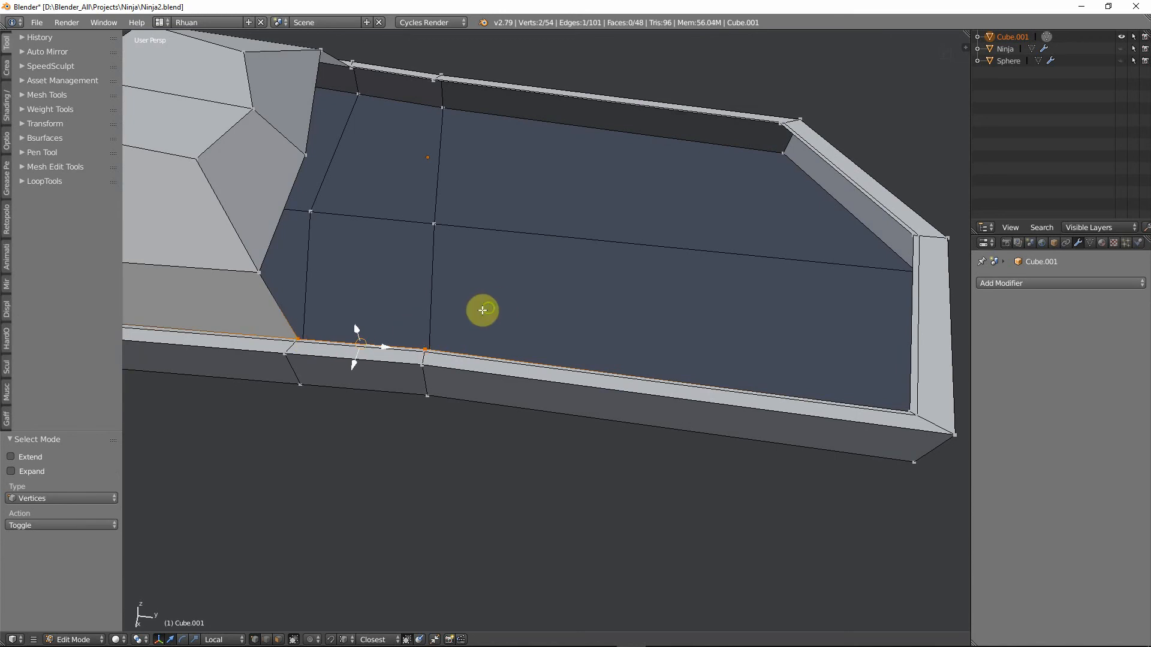
{"action": "middle_click_drag", "start_coordinate": [480, 308], "coordinate": [380, 288]}
{"action": "middle_click_drag", "start_coordinate": [426, 250], "coordinate": [500, 189]}
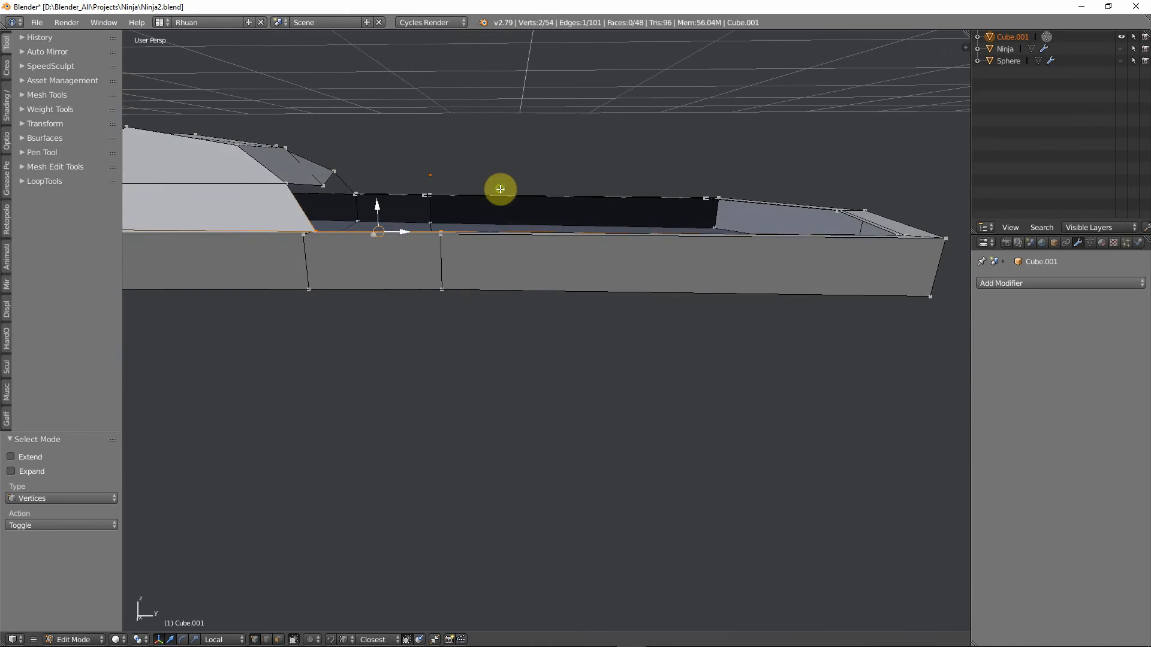
{"action": "left_click", "coordinate": [298, 186]}
{"action": "key", "text": "KP_3"}
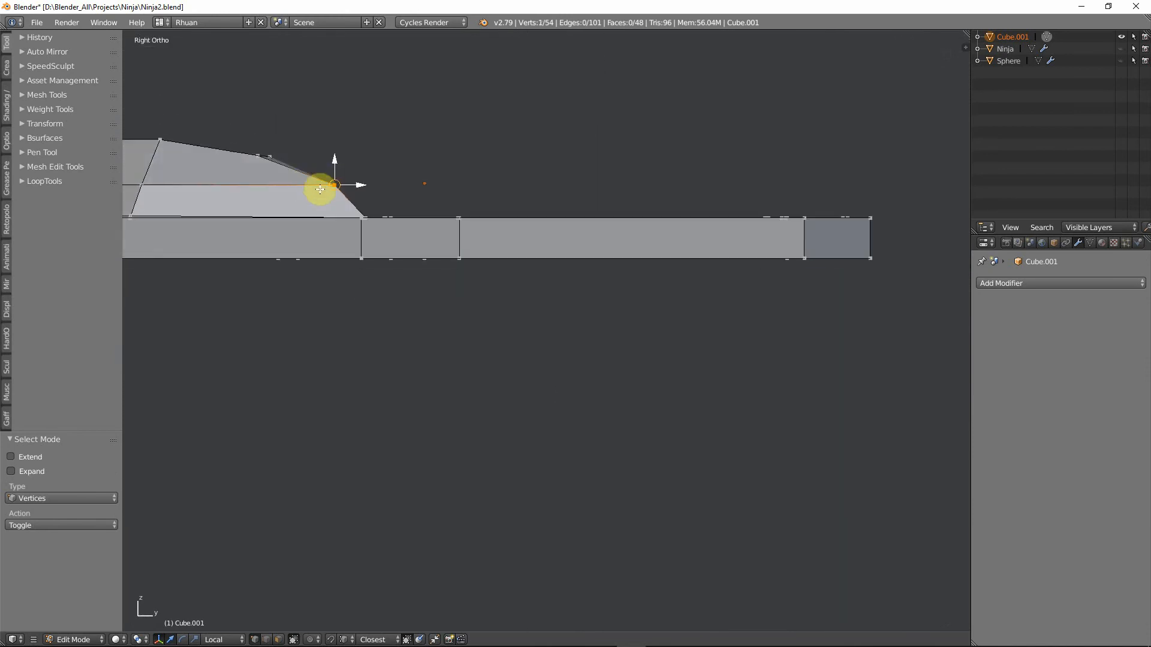
{"action": "key", "text": "e"}
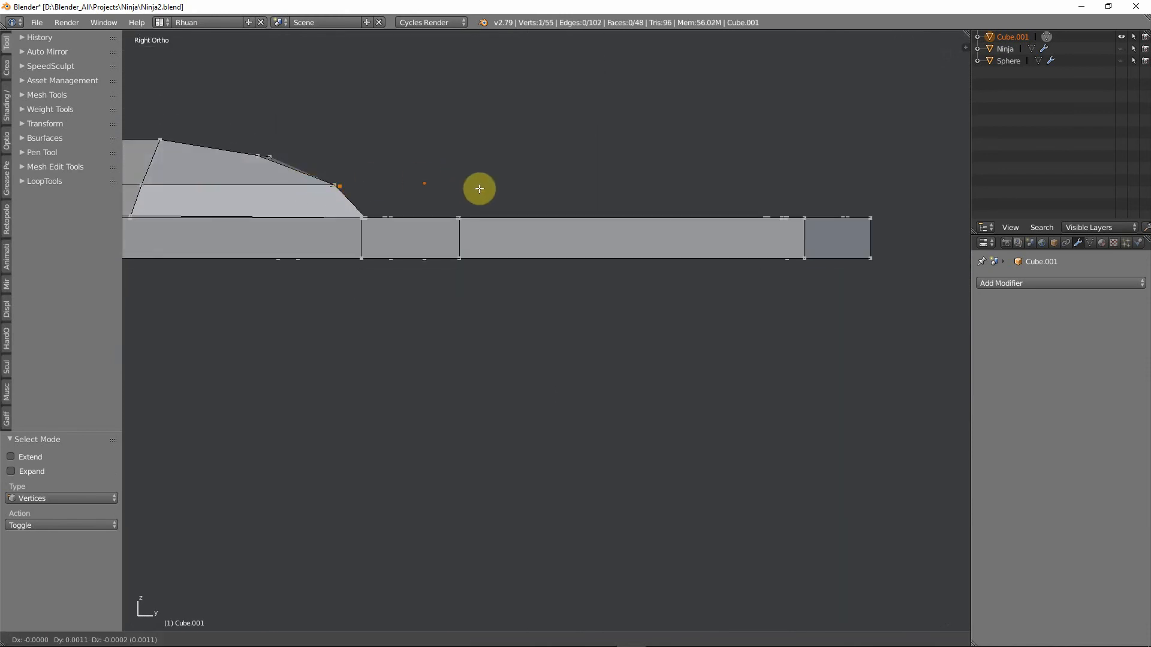
{"action": "left_click", "coordinate": [589, 187]}
{"action": "key", "text": "e"}
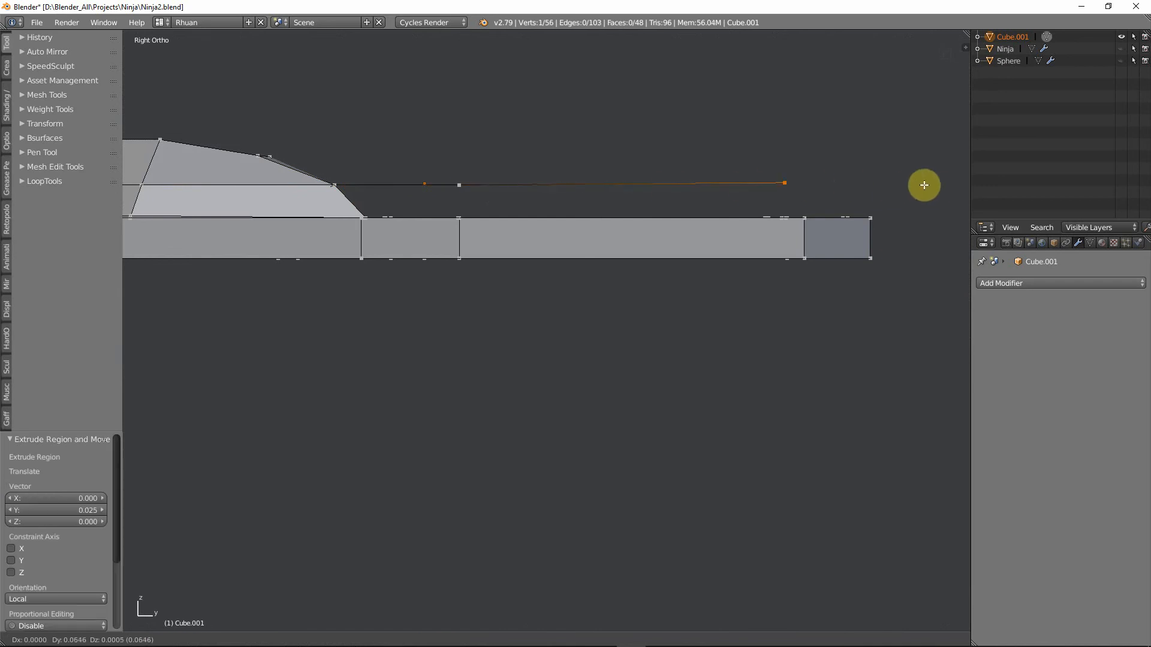
{"action": "left_click", "coordinate": [933, 188]}
Fill two side wall faces between the extruded edges and the sole's inner rim.
{"action": "middle_click_drag", "start_coordinate": [586, 195], "coordinate": [585, 284]}
{"action": "left_click", "coordinate": [555, 240], "text": "shift"}
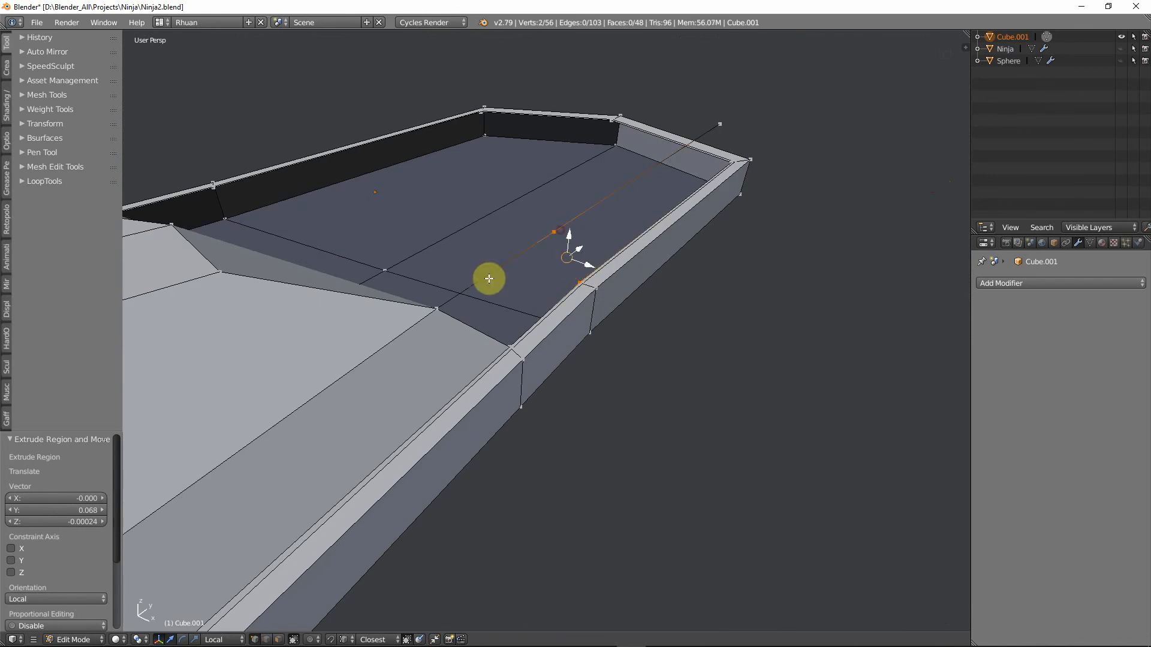
{"action": "left_click", "coordinate": [438, 307], "text": "shift"}
{"action": "key", "text": "f"}
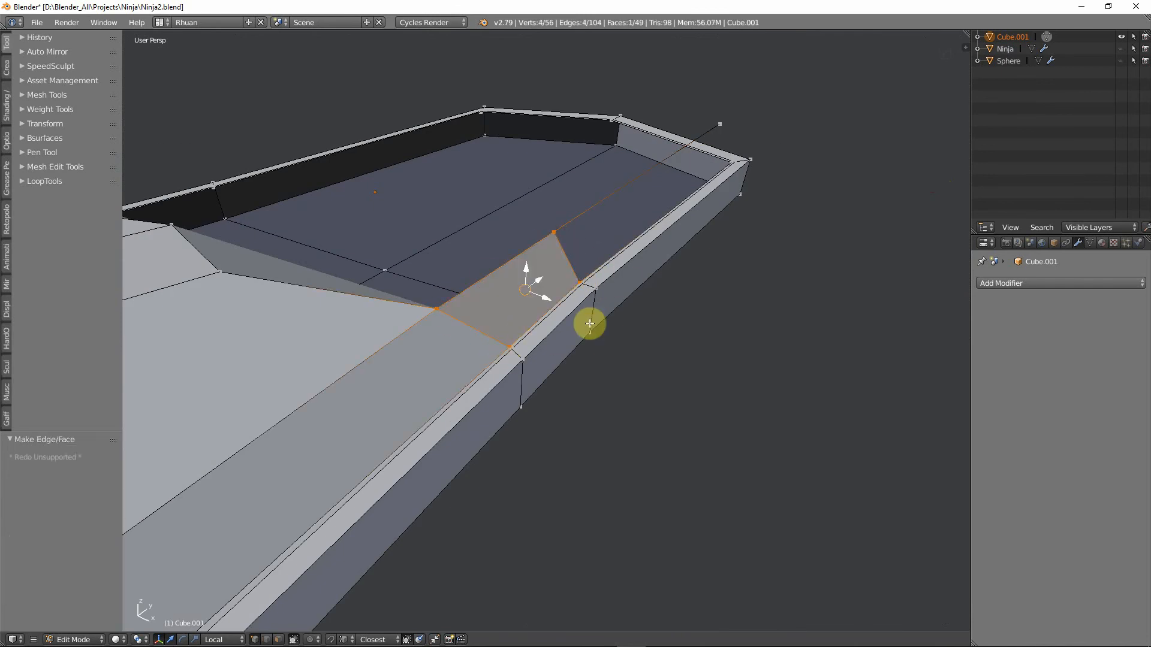
{"action": "middle_click_drag", "start_coordinate": [588, 324], "coordinate": [570, 298]}
{"action": "left_click", "coordinate": [523, 302]}
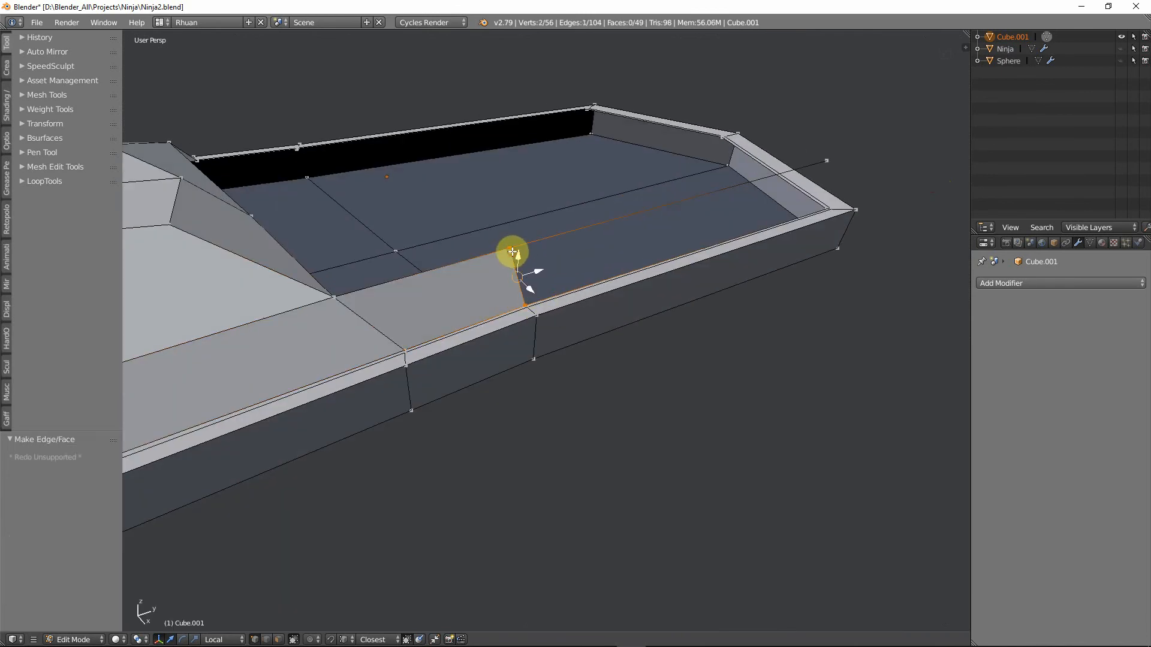
{"action": "key", "text": "f"}
{"action": "middle_click_drag", "start_coordinate": [514, 249], "coordinate": [445, 224]}
{"action": "scroll", "coordinate": [528, 231], "scroll_direction": "down", "scroll_amount": 4}
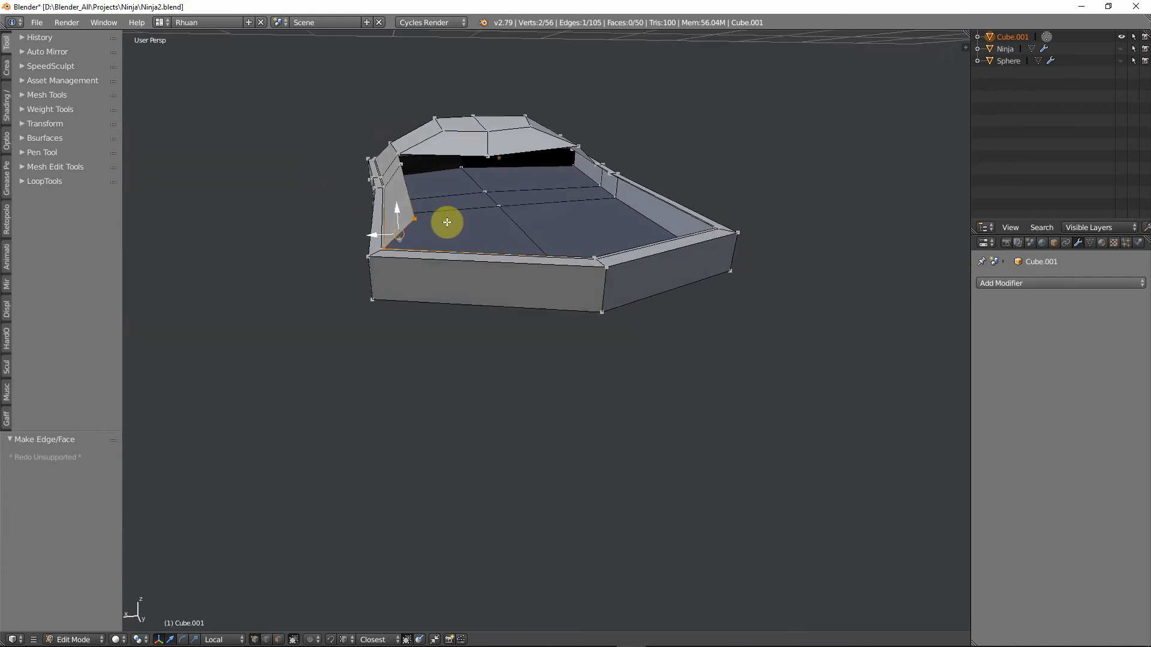
Extrude the centre vertex of the heel's inner rim straight up about 0.005 along Z.
{"action": "left_click", "coordinate": [594, 260]}
{"action": "key", "text": "ctrl+KP_1"}
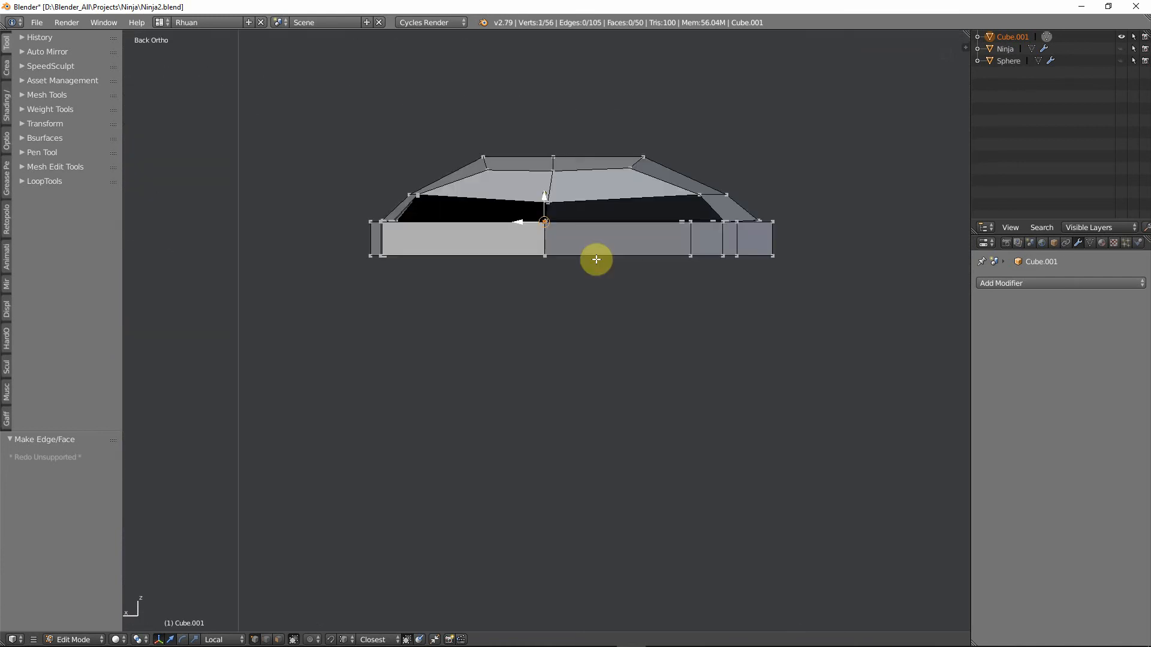
{"action": "key", "text": "g"}
{"action": "key", "text": "z"}
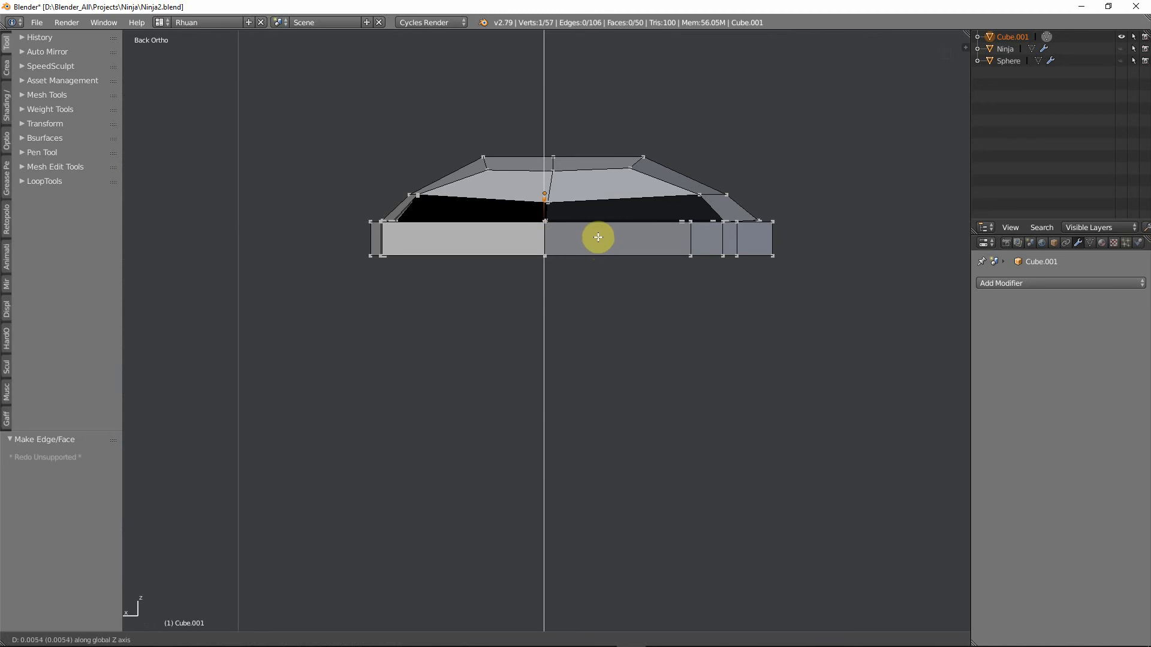
{"action": "left_click", "coordinate": [598, 237]}
Fill the heel face between the raised centre vertex, the side wall's rear top vertex and the two rim vertices below.
{"action": "middle_click_drag", "start_coordinate": [599, 238], "coordinate": [632, 275]}
{"action": "left_click", "coordinate": [455, 217], "text": "shift"}
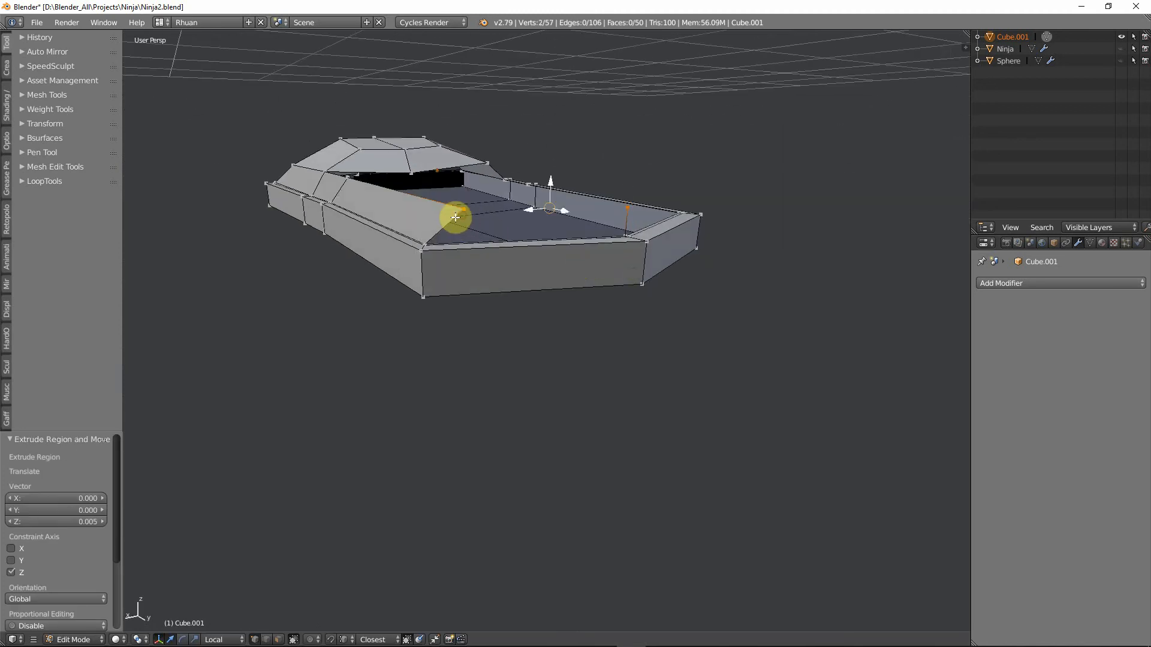
{"action": "middle_click_drag", "start_coordinate": [429, 234], "coordinate": [528, 288]}
{"action": "left_click", "coordinate": [614, 275], "text": "shift"}
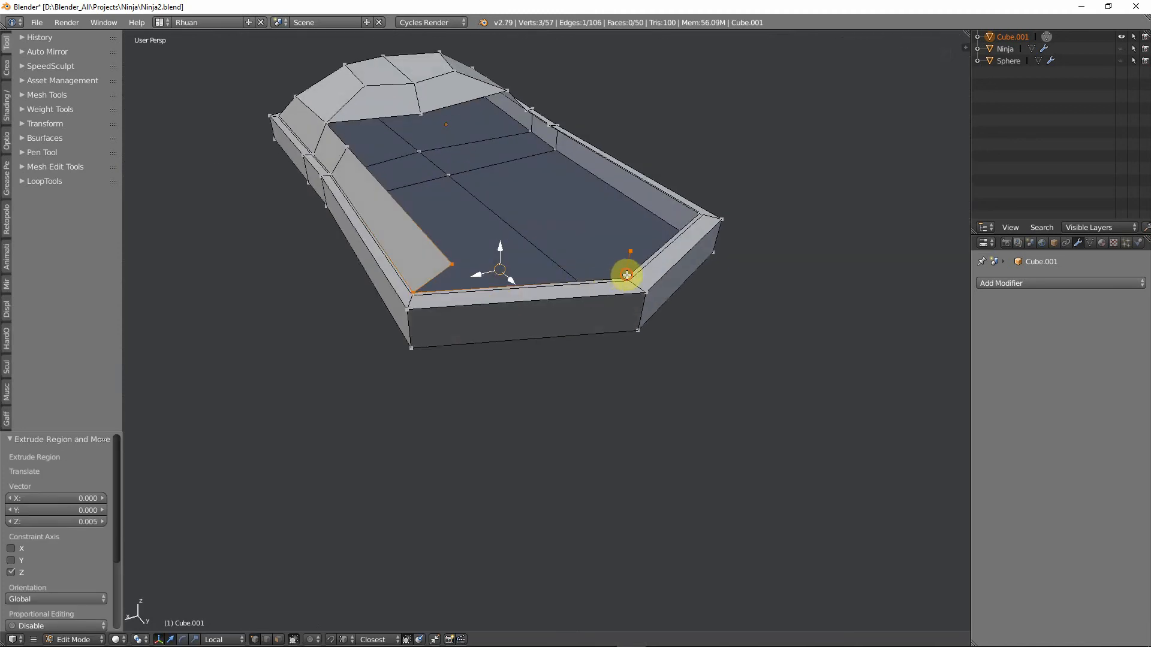
{"action": "left_click", "coordinate": [627, 275], "text": "shift"}
{"action": "key", "text": "f"}
{"action": "middle_click_drag", "start_coordinate": [673, 259], "coordinate": [596, 270]}
{"action": "left_click", "coordinate": [696, 278]}
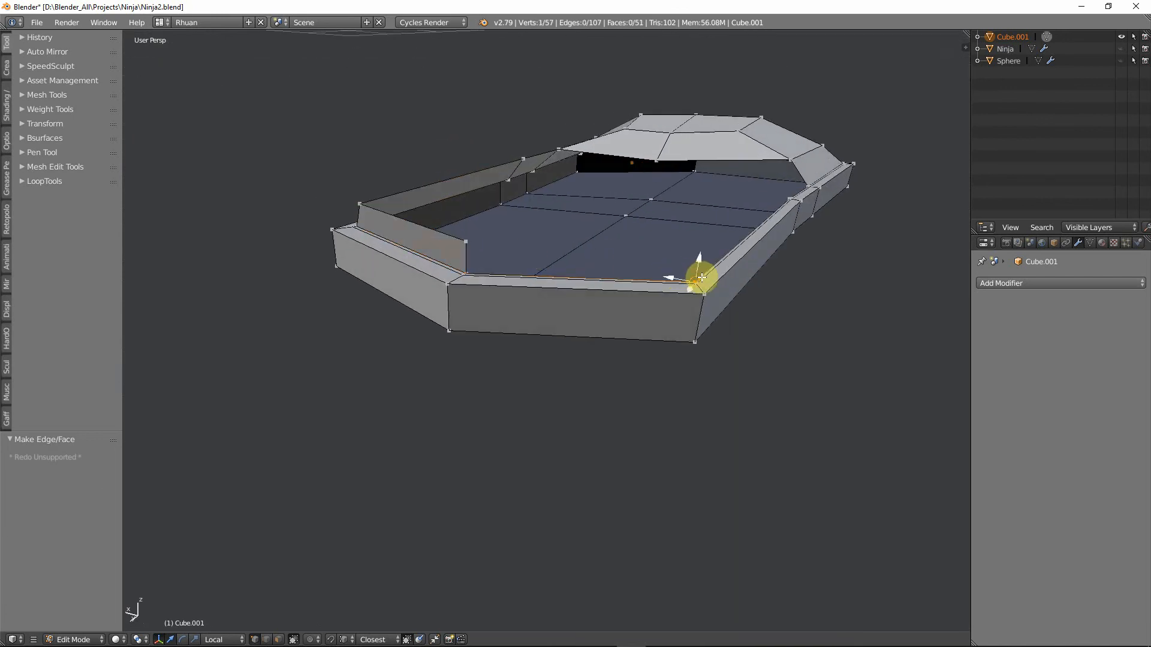
{"action": "key", "text": "ctrl+KP_3"}
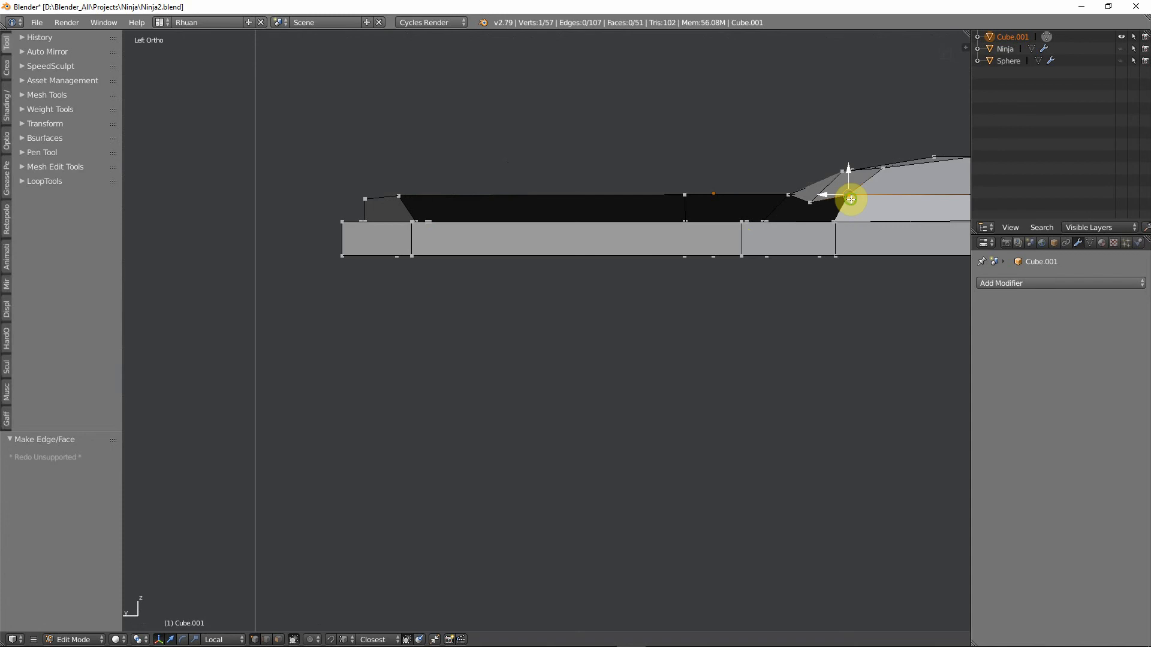
{"action": "key", "text": "e"}
{"action": "key", "text": "y"}
{"action": "left_click", "coordinate": [743, 200]}
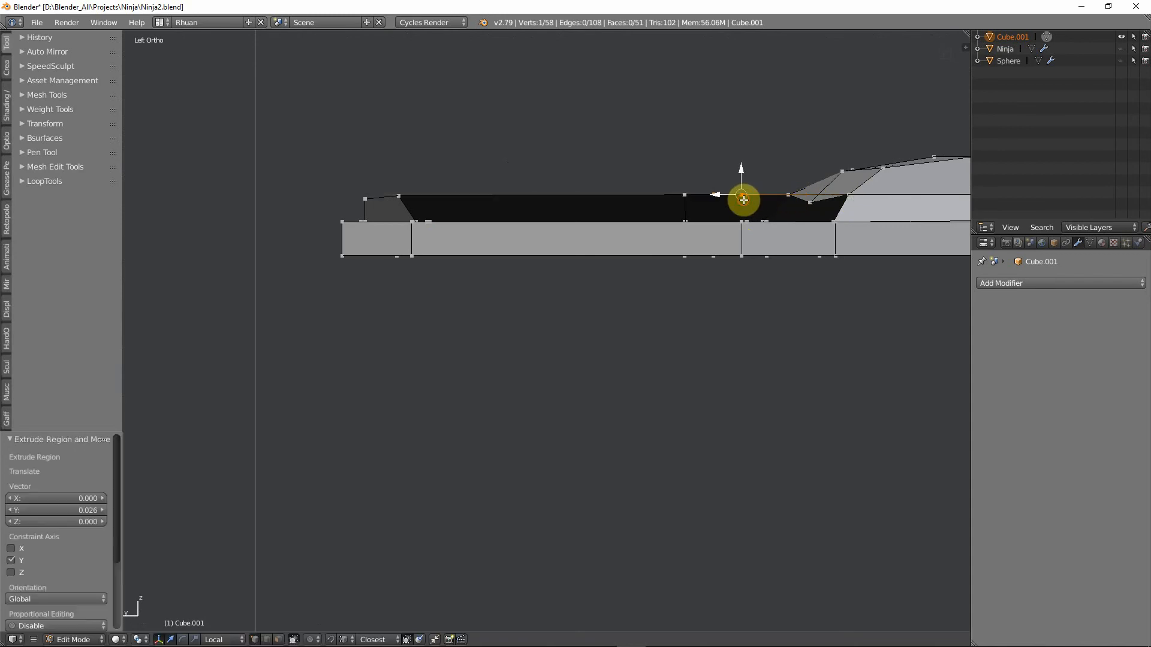
{"action": "key", "text": "e"}
{"action": "key", "text": "y"}
{"action": "left_click", "coordinate": [428, 189]}
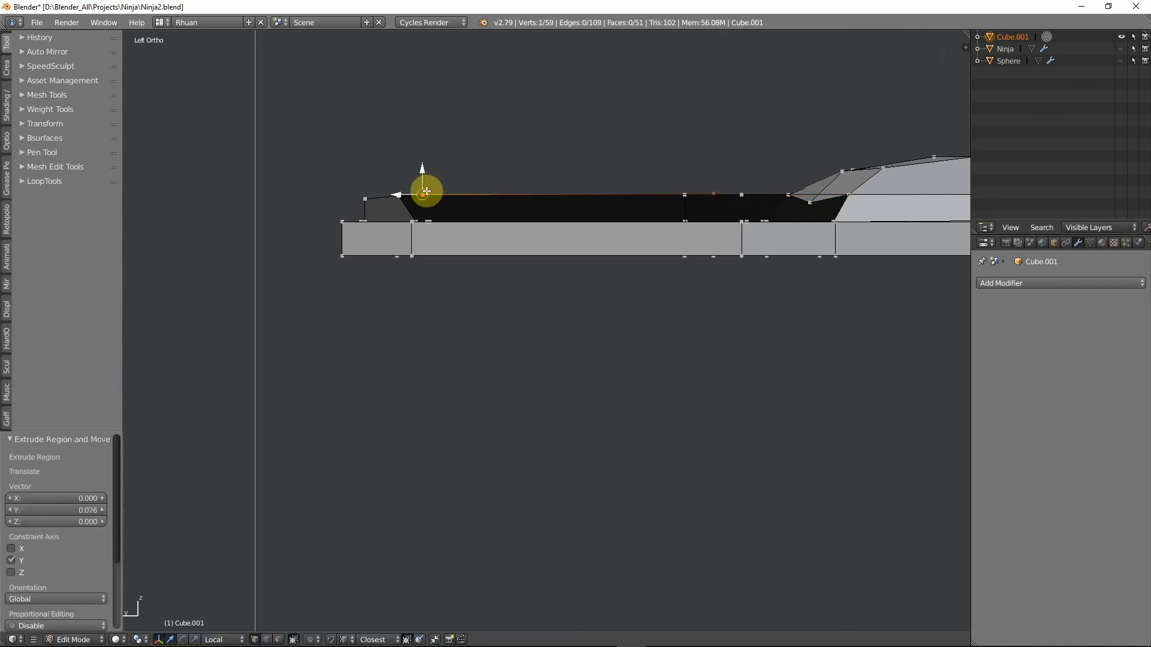
{"action": "middle_click_drag", "start_coordinate": [423, 187], "coordinate": [680, 297]}
{"action": "key", "text": "ctrl+z"}
{"action": "key", "text": "ctrl+z"}
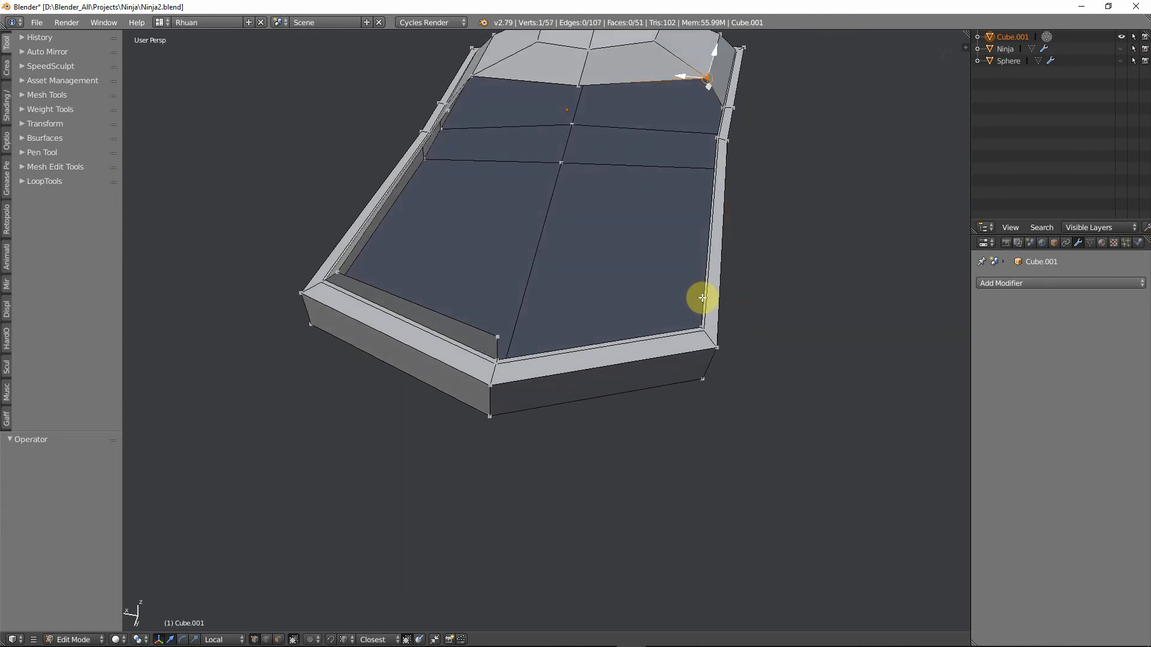
In top view, extrude the toe cap's opposite rear side vertex along the sole's edge twice, about 0.024 and 0.073 along Y.
{"action": "key", "text": "KP_3"}
{"action": "middle_click_drag", "start_coordinate": [546, 166], "coordinate": [672, 135], "text": "shift"}
{"action": "key", "text": "KP_7"}
{"action": "middle_click_drag", "start_coordinate": [610, 335], "coordinate": [804, 325], "text": "shift"}
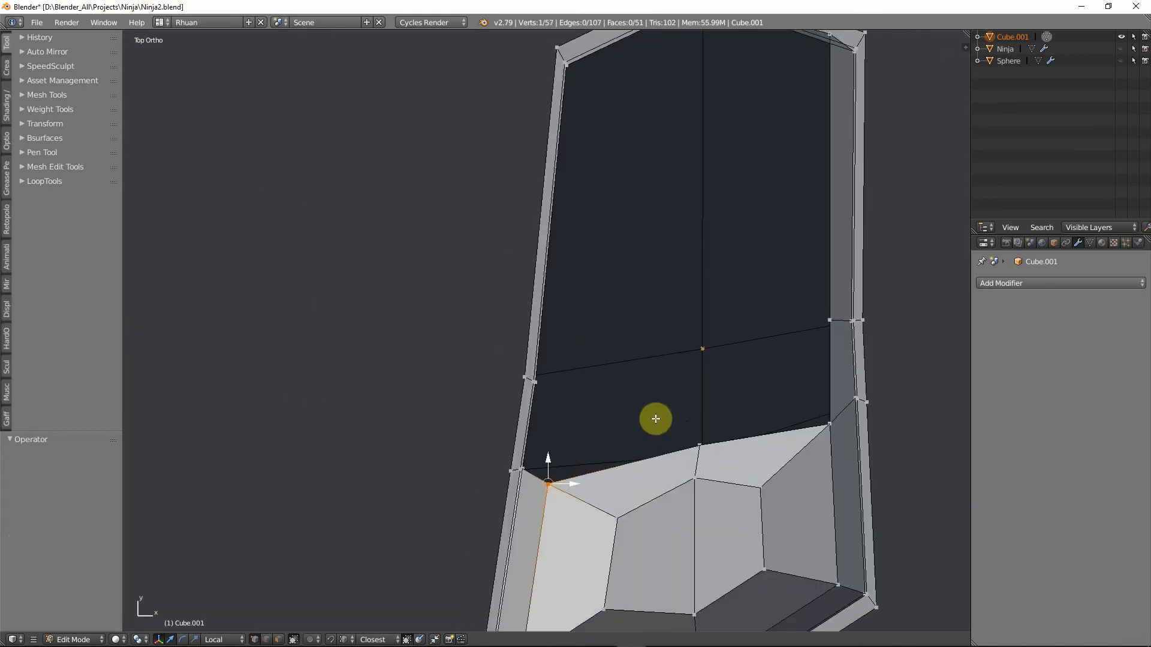
{"action": "middle_click_drag", "start_coordinate": [548, 471], "coordinate": [674, 385]}
{"action": "middle_click_drag", "start_coordinate": [603, 303], "coordinate": [604, 327]}
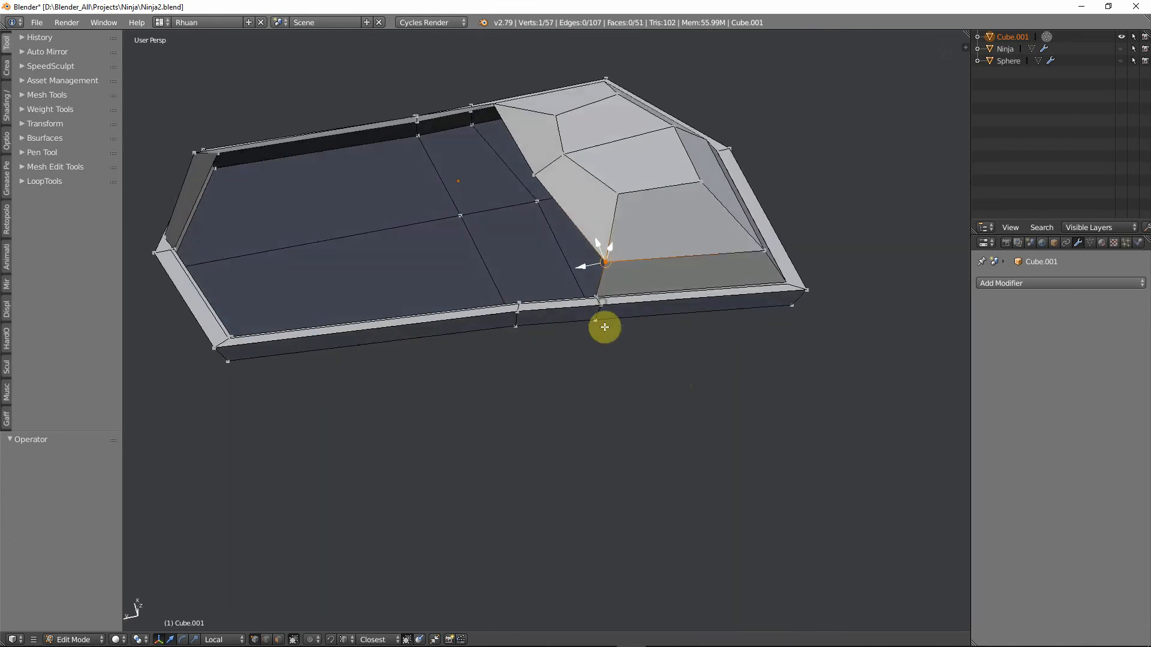
{"action": "key", "text": "KP_7"}
{"action": "key", "text": "e"}
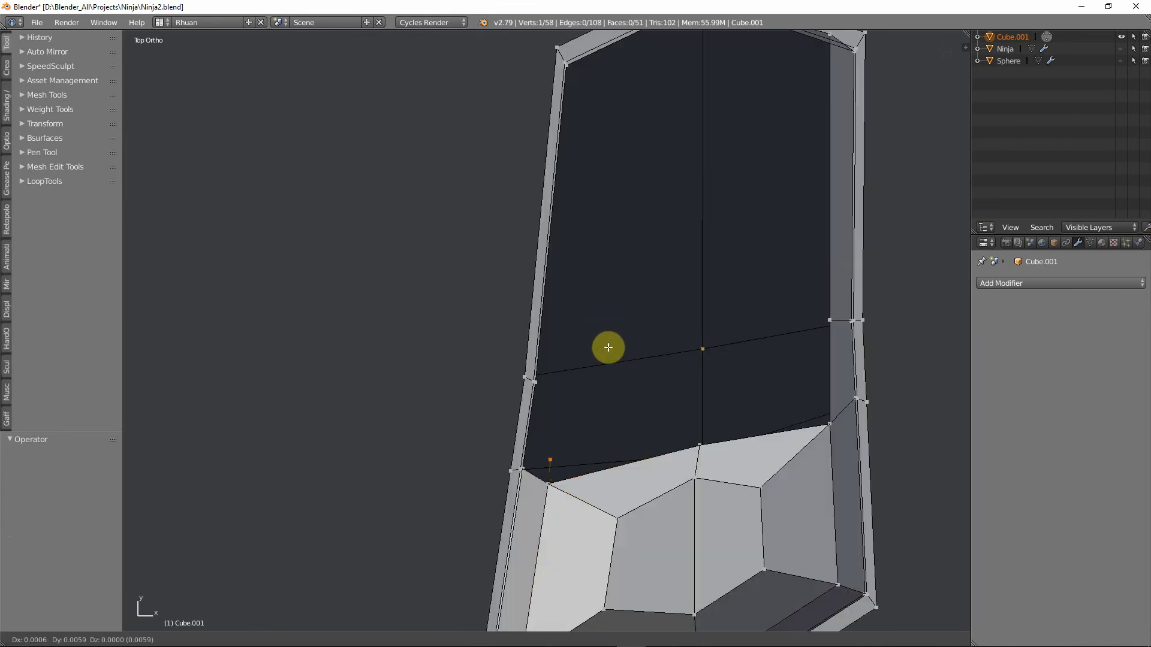
{"action": "left_click", "coordinate": [624, 288]}
{"action": "middle_click_drag", "start_coordinate": [624, 288], "coordinate": [606, 376], "text": "shift"}
{"action": "key", "text": "e"}
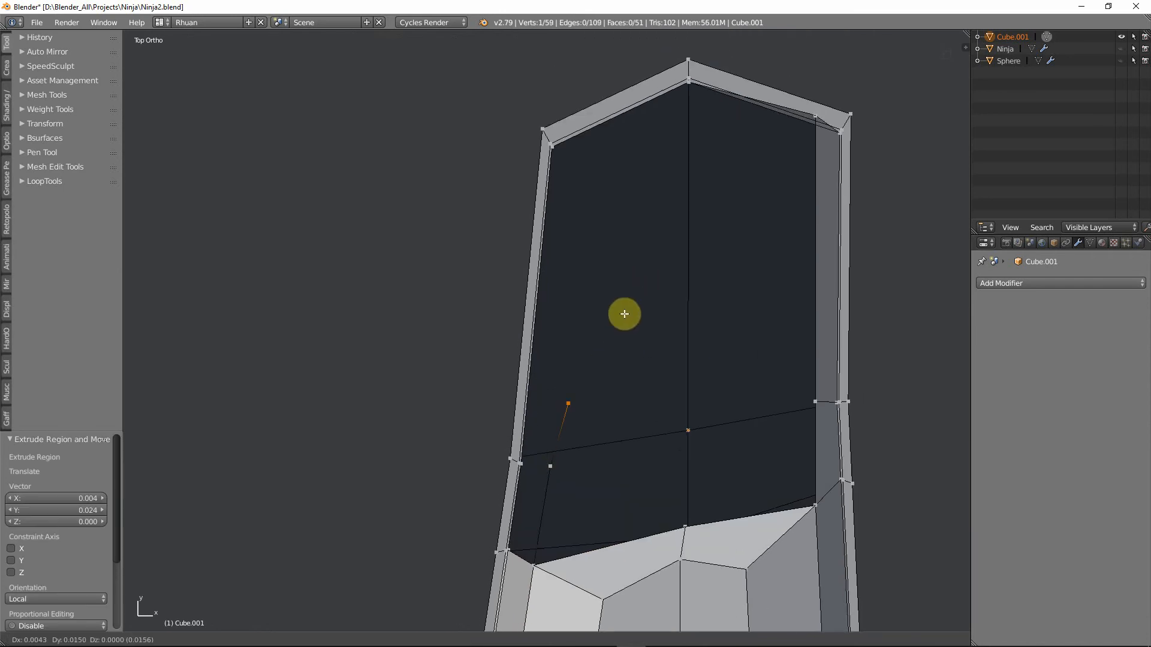
{"action": "left_click", "coordinate": [632, 72]}
Move the finished wall's rear top corner about -0.006 in Y and the raised heel centre vertex about -0.003 in Y.
{"action": "right_click", "coordinate": [815, 130]}
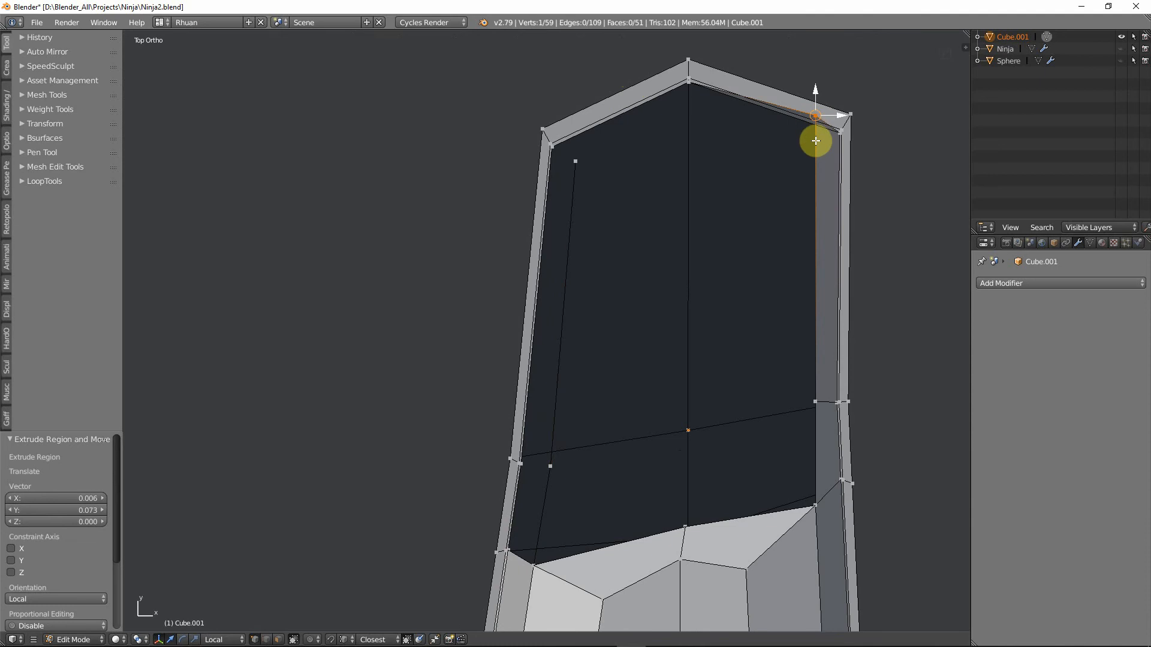
{"action": "key", "text": "g"}
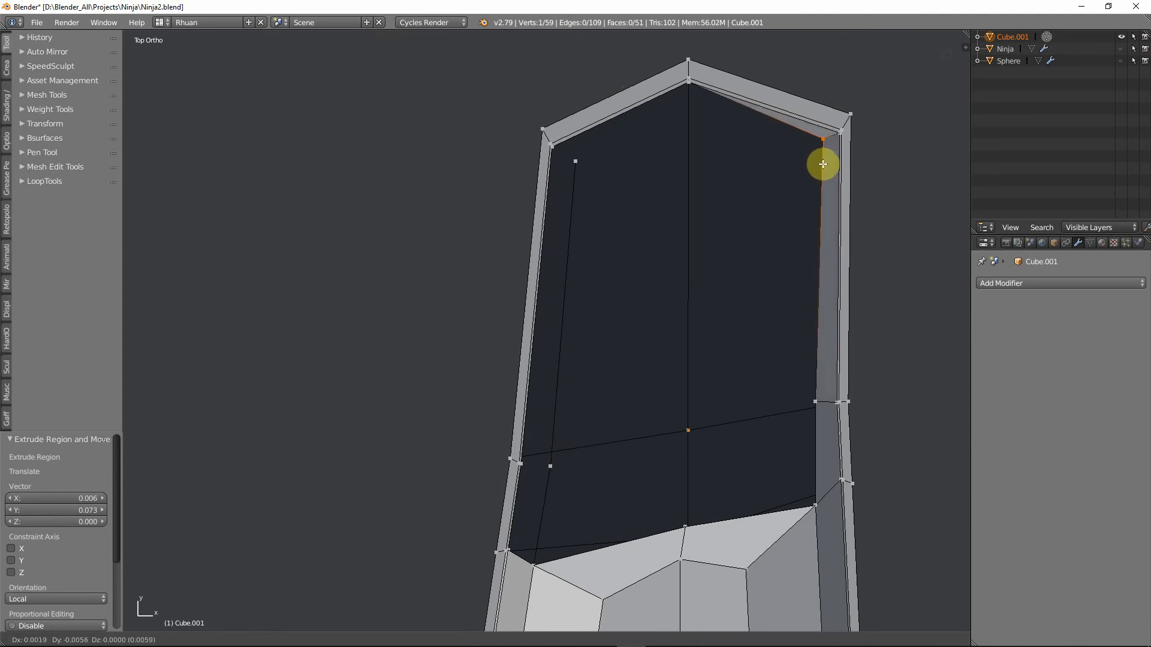
{"action": "left_click", "coordinate": [822, 164]}
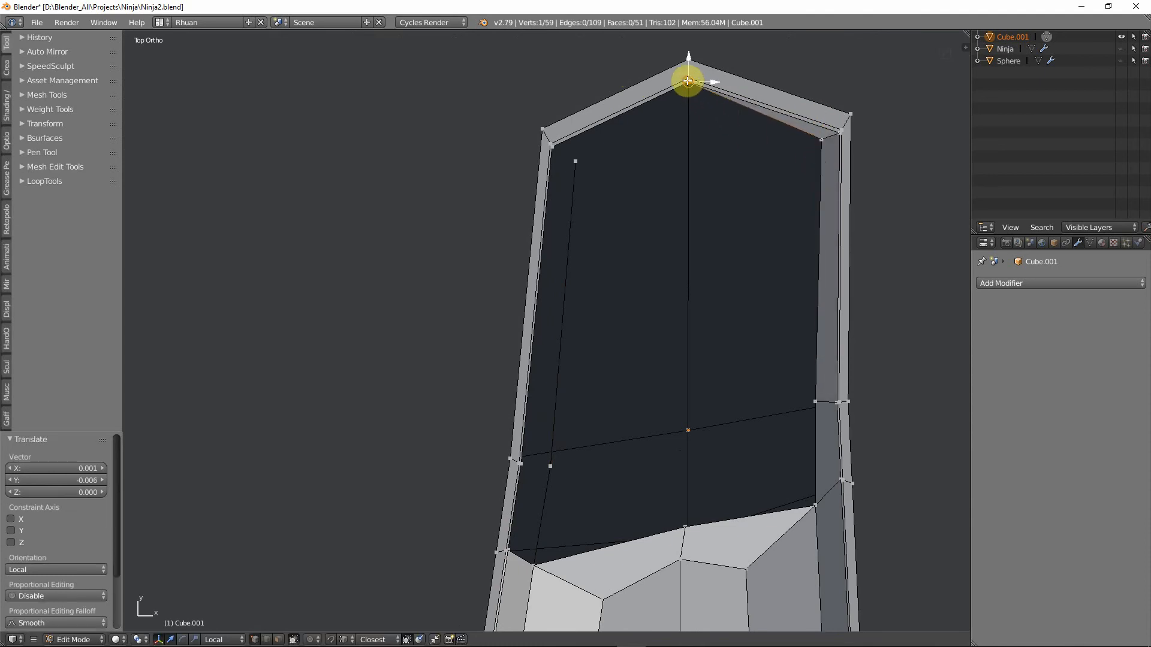
{"action": "key", "text": "g"}
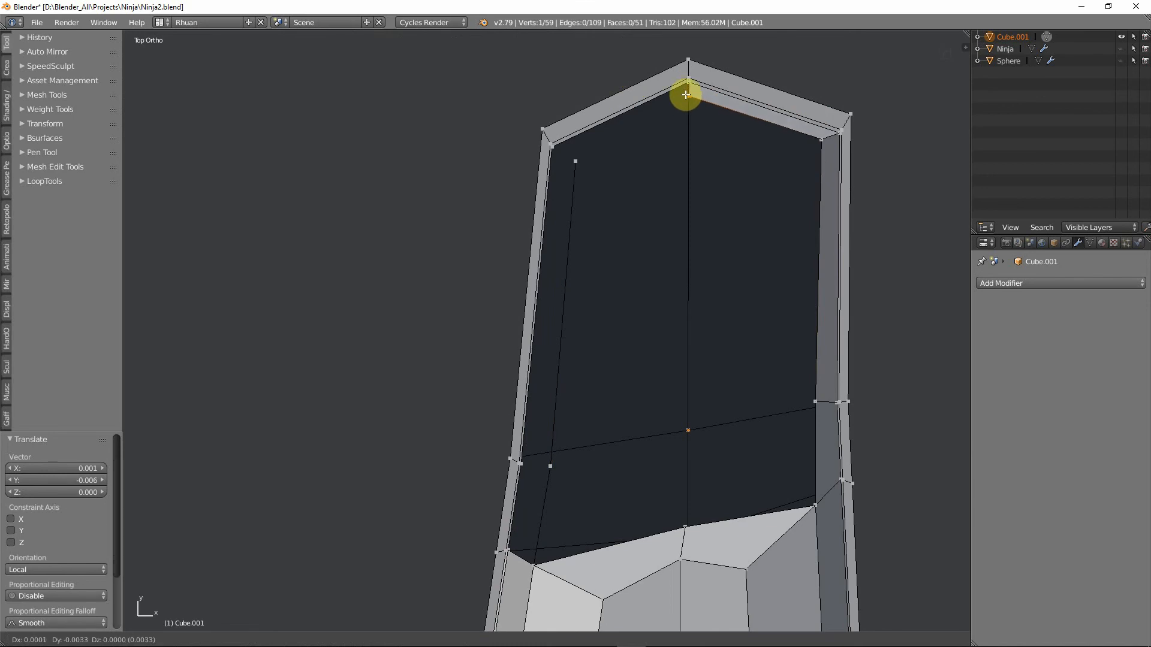
{"action": "left_click", "coordinate": [687, 94]}
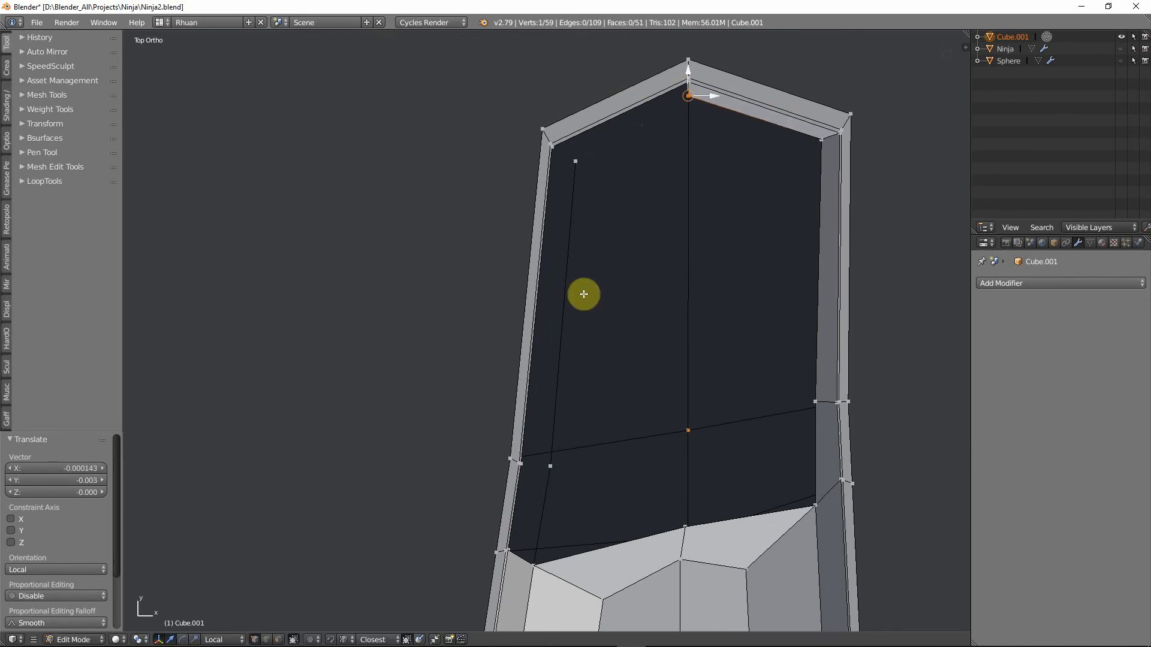
Fill the remaining heel face and the two wall faces along the newly extruded side, closing the wall up to the toe cap.
{"action": "right_click", "coordinate": [576, 160]}
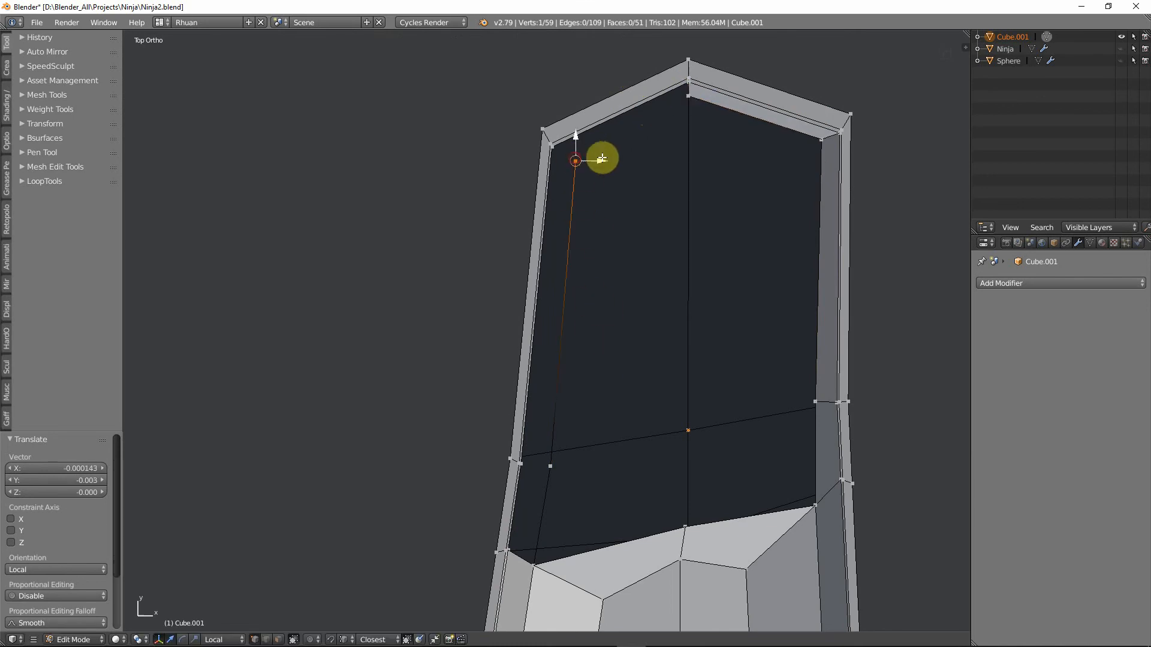
{"action": "right_click", "coordinate": [691, 82], "text": "shift"}
{"action": "key", "text": "f"}
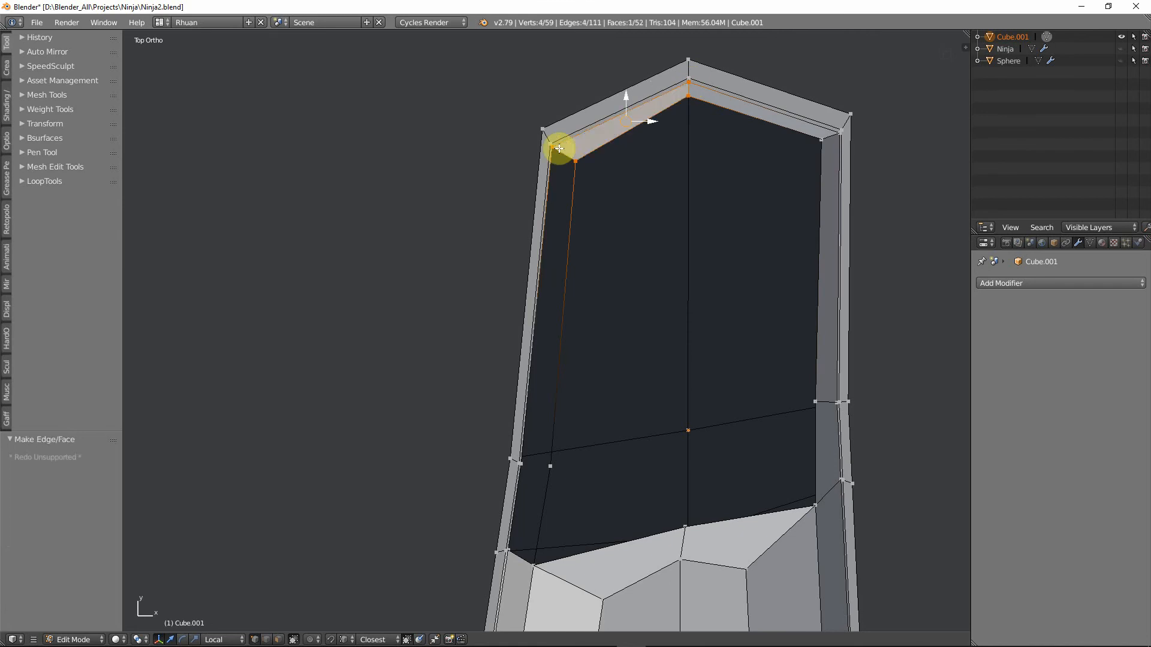
{"action": "right_click", "coordinate": [572, 161]}
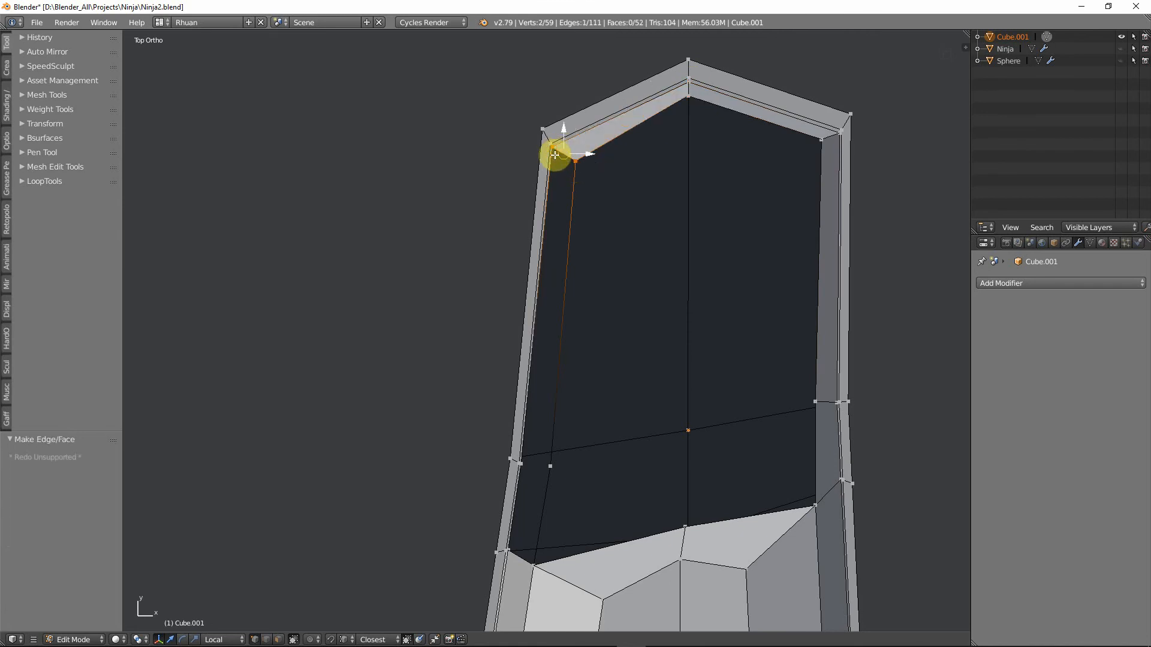
{"action": "key", "text": "f"}
{"action": "key", "text": "f"}
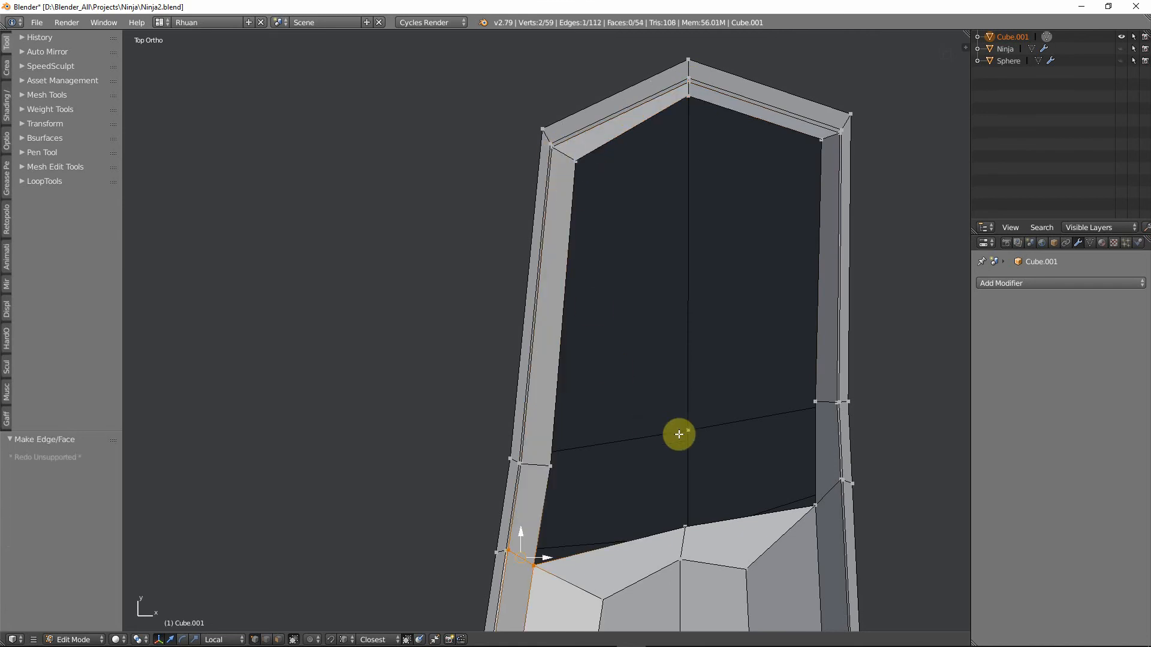
{"action": "mouse_move", "coordinate": [678, 434]}
{"action": "middle_mouse_down"}
{"action": "mouse_move", "coordinate": [612, 369]}
{"action": "mouse_move", "coordinate": [622, 398]}
{"action": "mouse_move", "coordinate": [671, 436]}
{"action": "middle_mouse_up"}
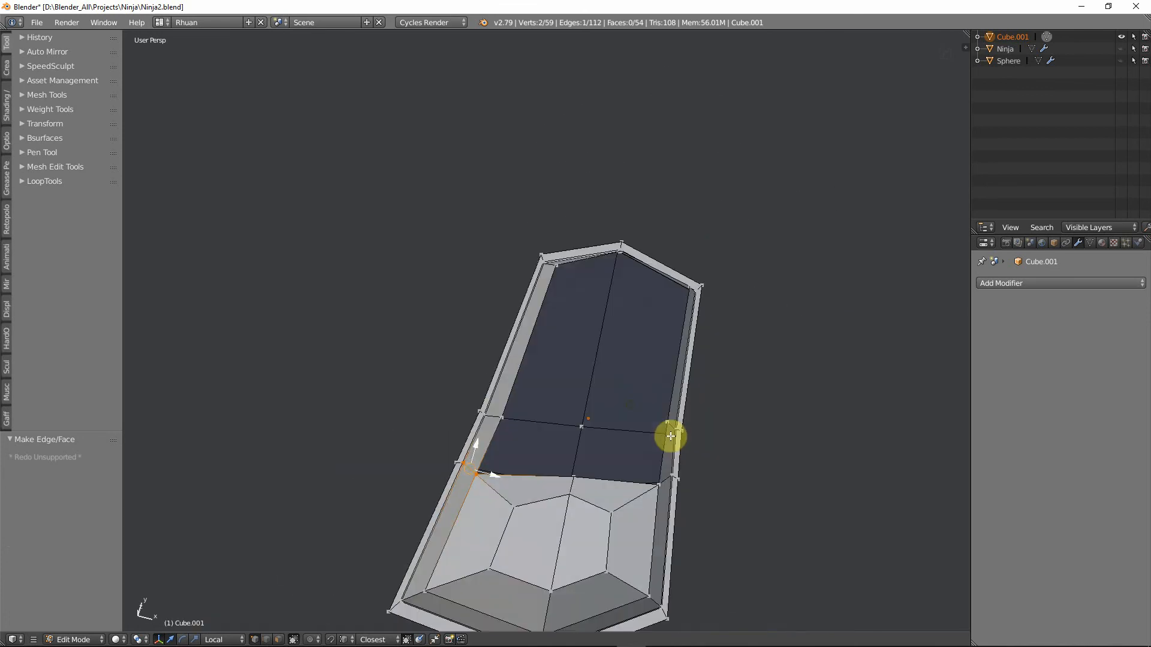
{"action": "key", "text": "KP_7"}
{"action": "scroll", "coordinate": [736, 446], "scroll_direction": "up", "scroll_amount": 2}
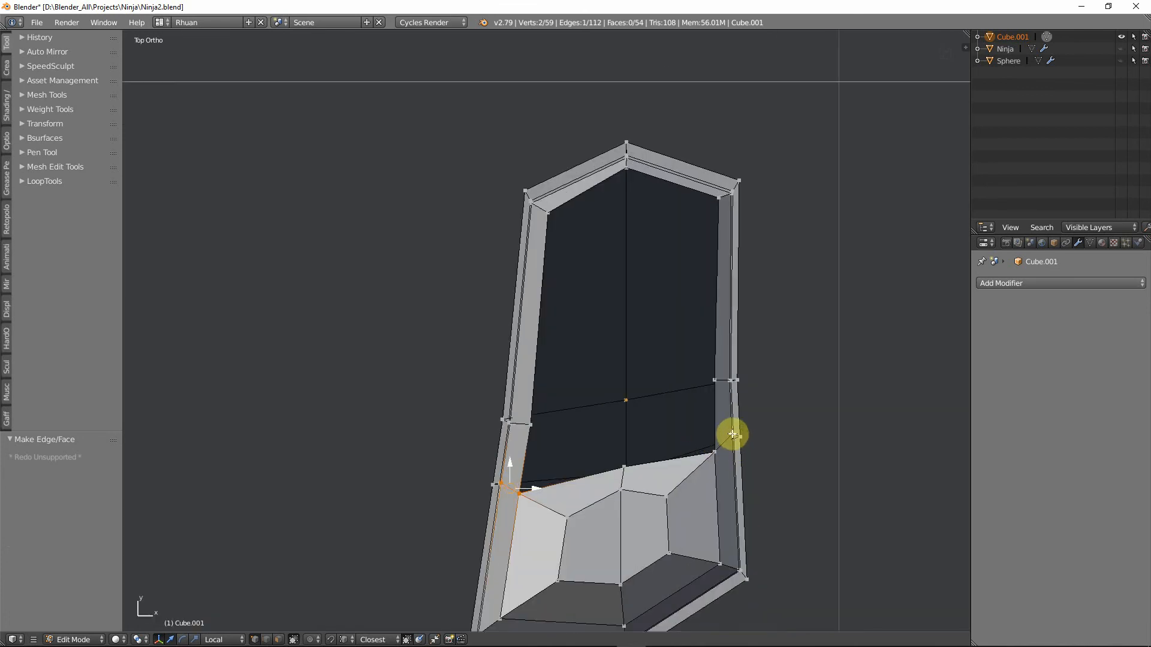
{"action": "right_click", "coordinate": [733, 434]}
{"action": "key", "text": "g"}
{"action": "right_click", "coordinate": [750, 462]}
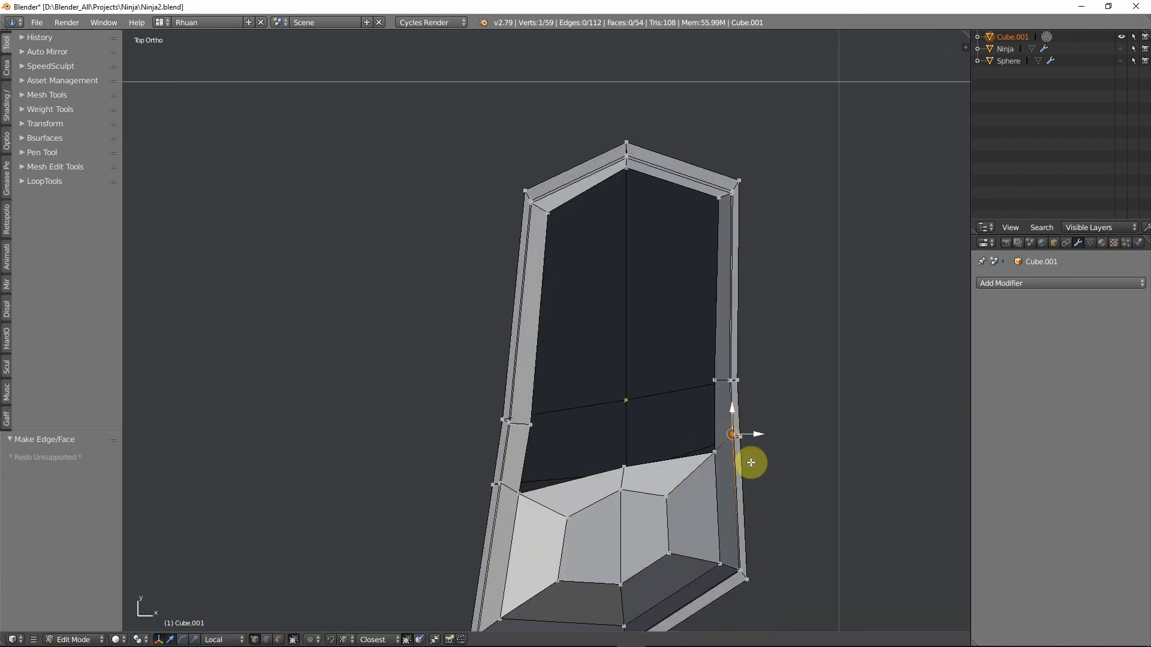
{"action": "middle_click_drag", "start_coordinate": [727, 430], "coordinate": [756, 578]}
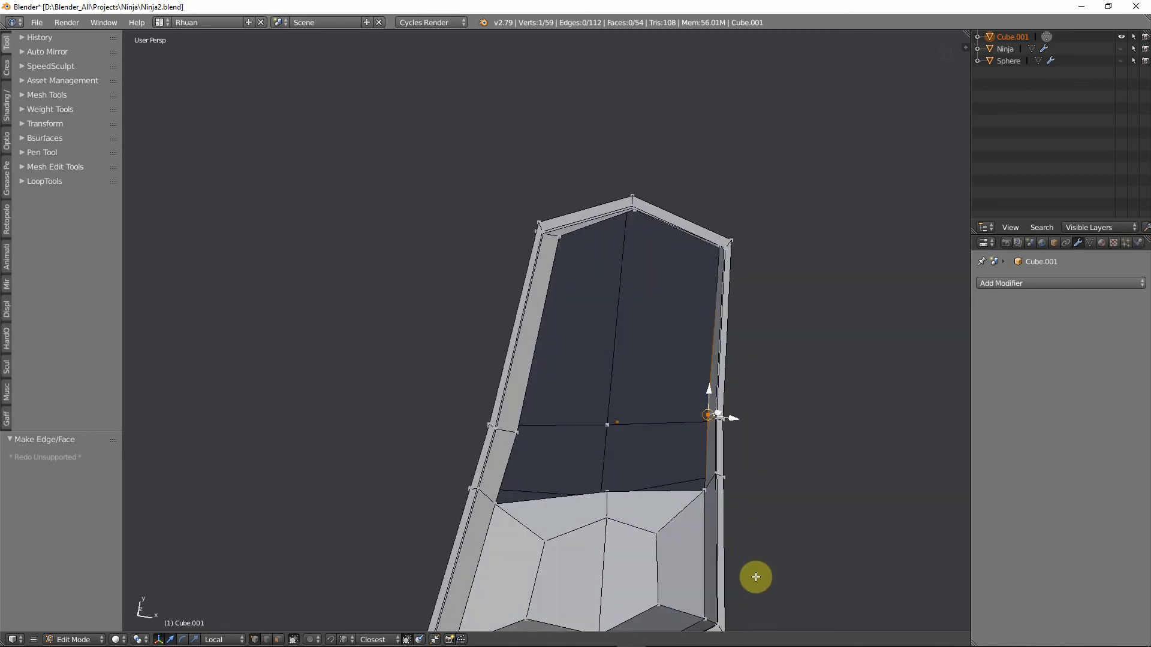
{"action": "key", "text": "KP_7"}
{"action": "key", "text": "g"}
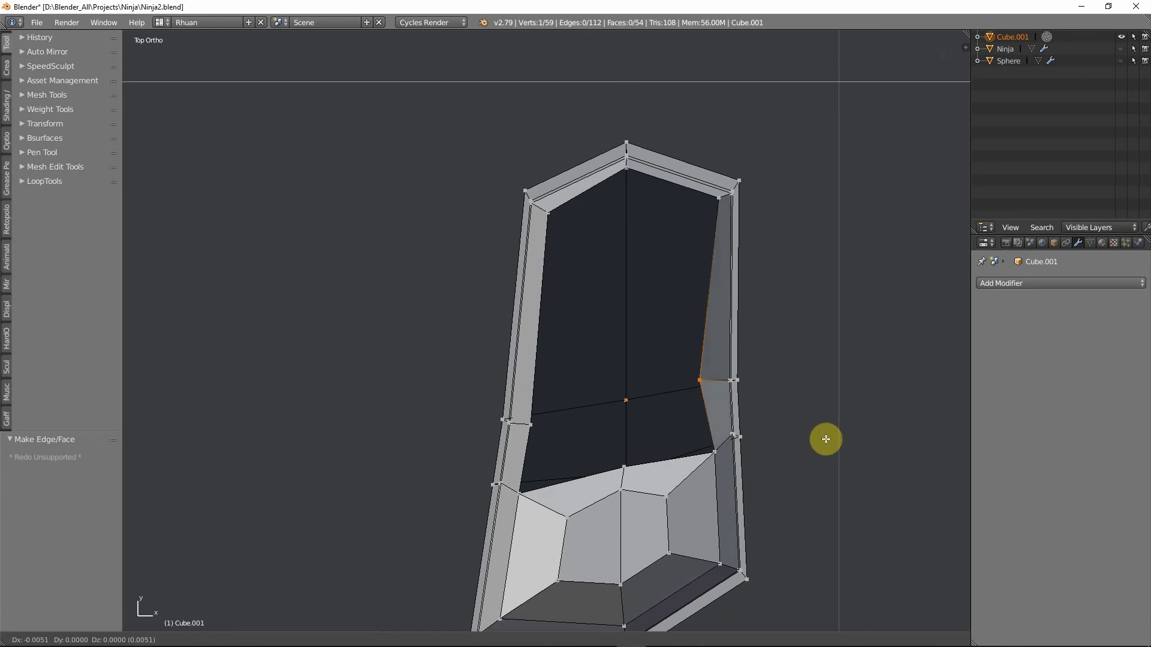
{"action": "left_click", "coordinate": [839, 441]}
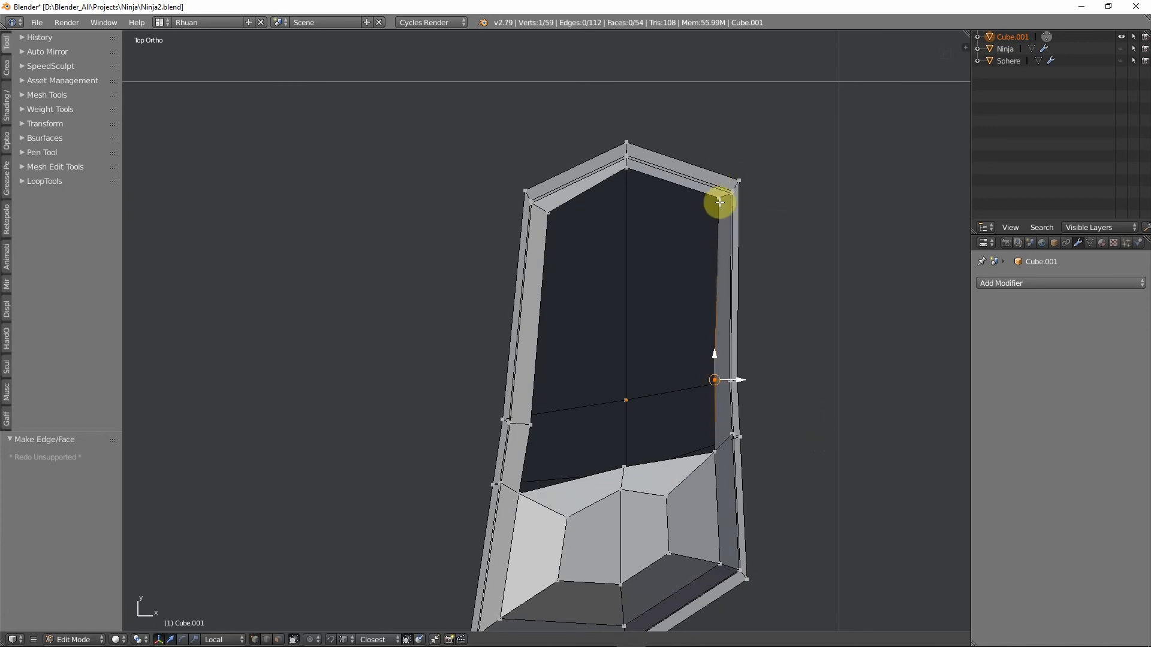
Nudge the inner rim's upper-right corner and top apex vertices inward, each about -0.002 along Y.
{"action": "key", "text": "g"}
{"action": "left_click", "coordinate": [723, 206]}
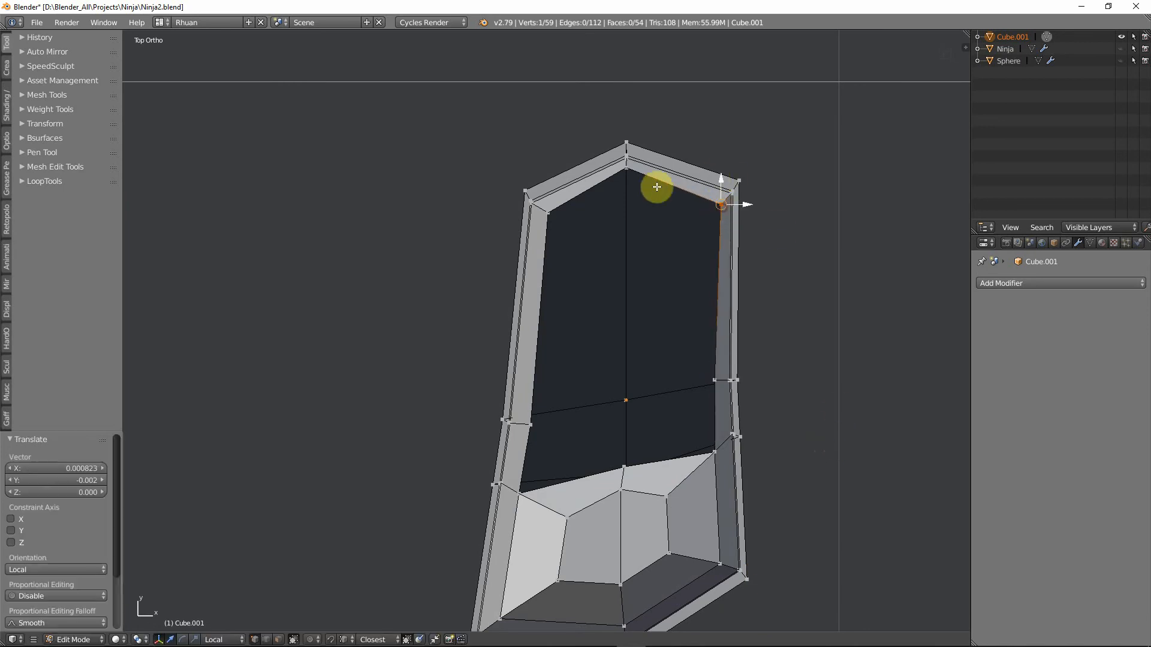
{"action": "key", "text": "g"}
{"action": "left_click", "coordinate": [630, 178]}
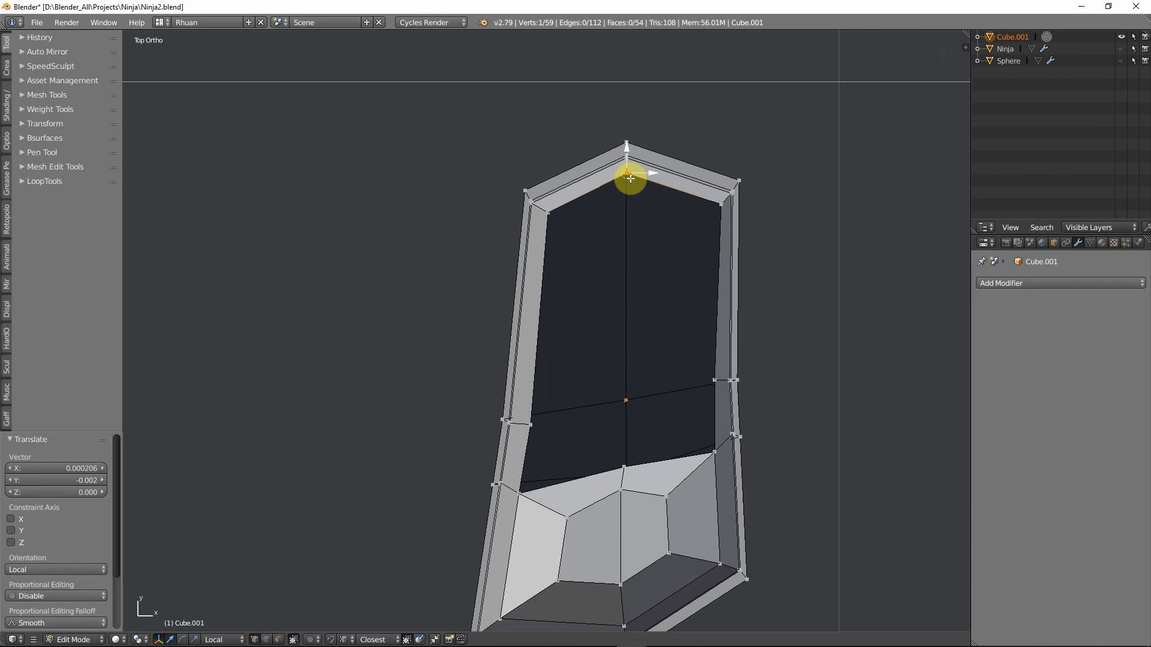
In right wireframe view, move the selected vertex at the dome's rear slope about 0.005 along Y and 0.002 along Z.
{"action": "key", "text": "KP_3"}
{"action": "middle_click_drag", "start_coordinate": [627, 177], "coordinate": [431, 398]}
{"action": "key", "text": "KP_3"}
{"action": "key", "text": "z"}
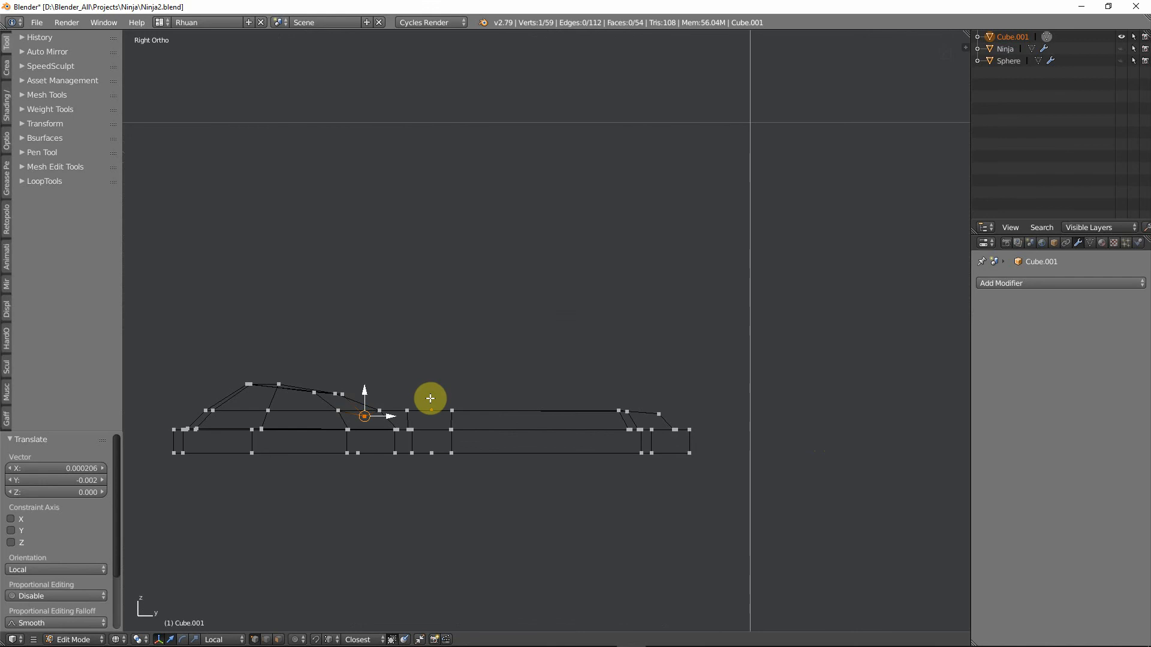
{"action": "scroll", "coordinate": [461, 390], "scroll_direction": "up", "scroll_amount": 2}
{"action": "key", "text": "g"}
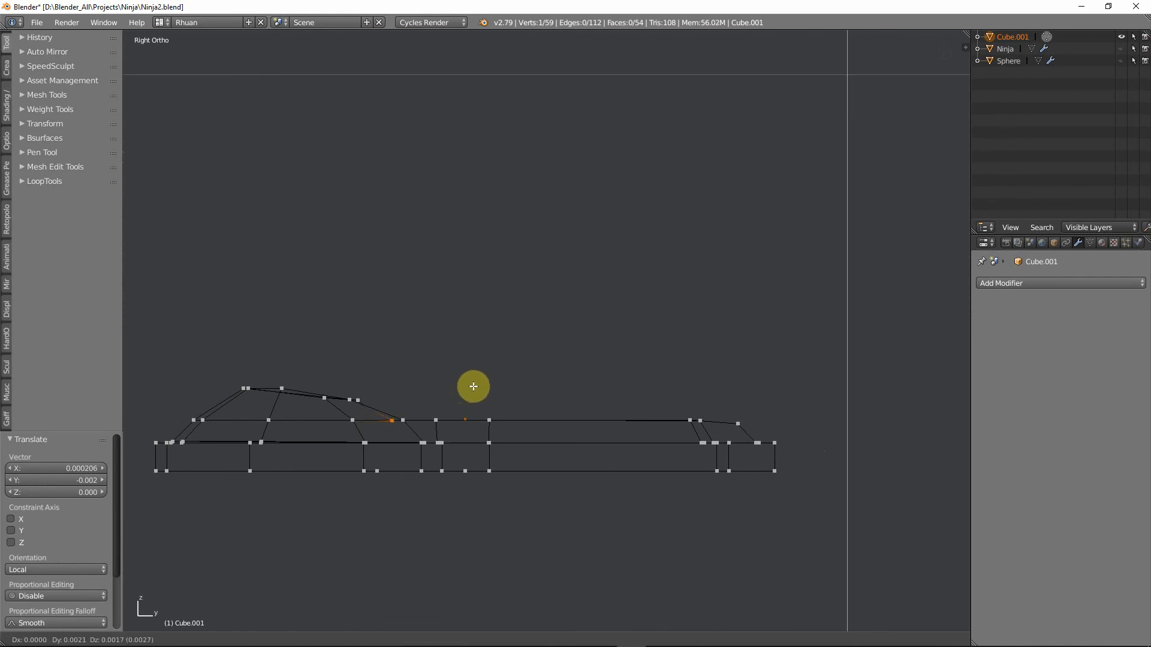
{"action": "left_click", "coordinate": [483, 386]}
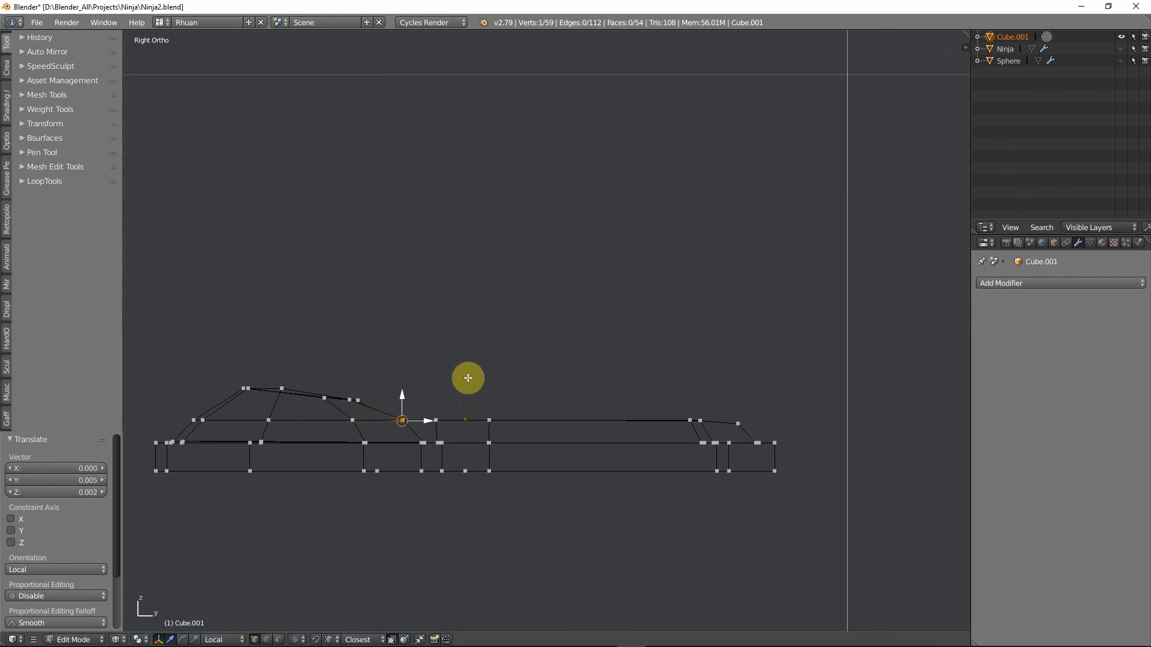
In solid shading, vertex-slide the dome's selected upper corner along its edge with a factor of about 0.105.
{"action": "key", "text": "z"}
{"action": "mouse_move", "coordinate": [465, 377]}
{"action": "middle_mouse_down"}
{"action": "mouse_move", "coordinate": [420, 420]}
{"action": "mouse_move", "coordinate": [412, 384]}
{"action": "mouse_move", "coordinate": [488, 390]}
{"action": "mouse_move", "coordinate": [416, 408]}
{"action": "mouse_move", "coordinate": [441, 387]}
{"action": "mouse_move", "coordinate": [337, 432]}
{"action": "mouse_move", "coordinate": [350, 496]}
{"action": "mouse_move", "coordinate": [423, 504]}
{"action": "middle_mouse_up"}
{"action": "key", "text": "shift+v"}
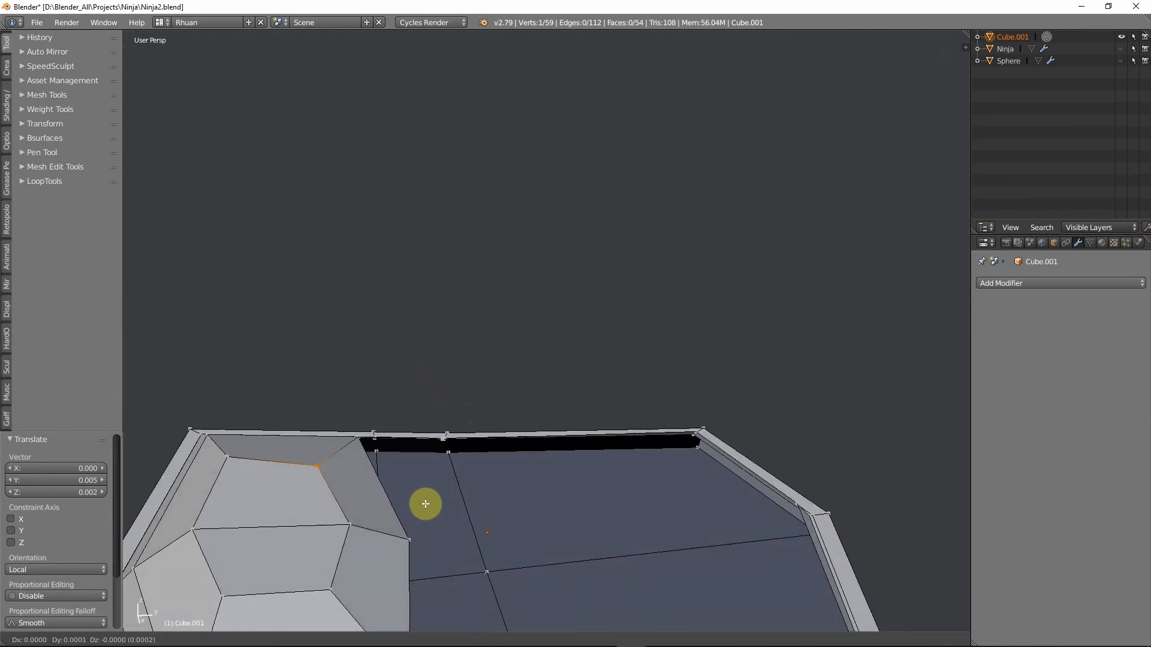
{"action": "left_click", "coordinate": [428, 503]}
{"action": "key", "text": "shift+v"}
{"action": "left_click", "coordinate": [447, 470]}
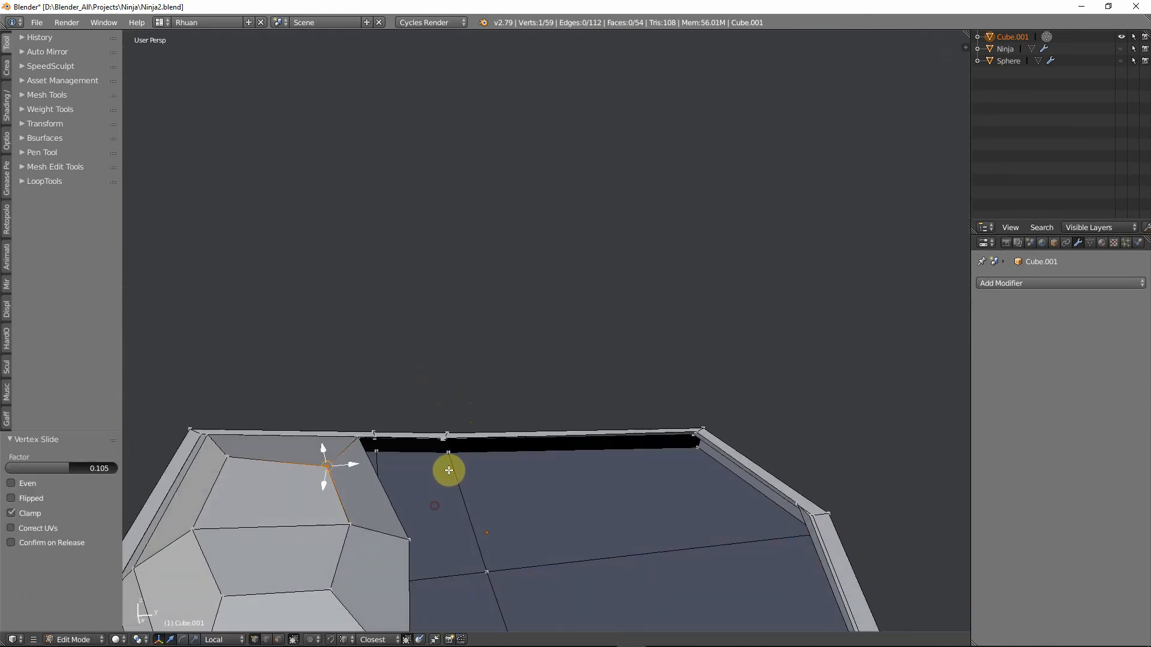
Try to make an edge between the two neighbouring inner-rim vertices beside the dome, and undo it.
{"action": "middle_click_drag", "start_coordinate": [448, 470], "coordinate": [412, 451]}
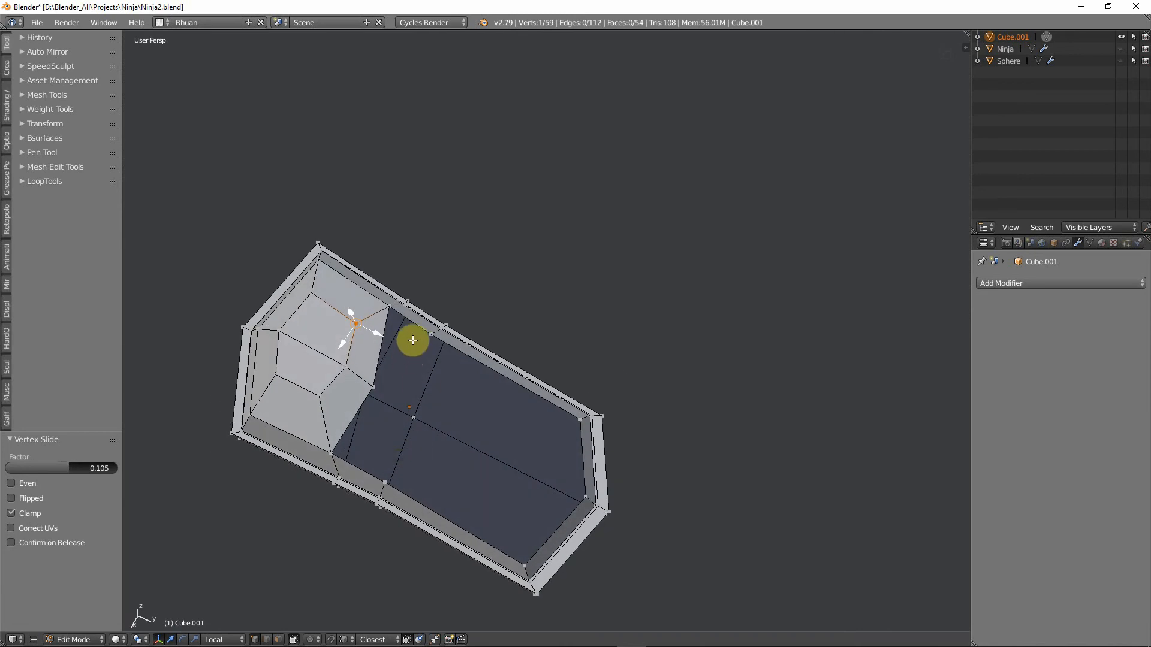
{"action": "right_click", "coordinate": [393, 310]}
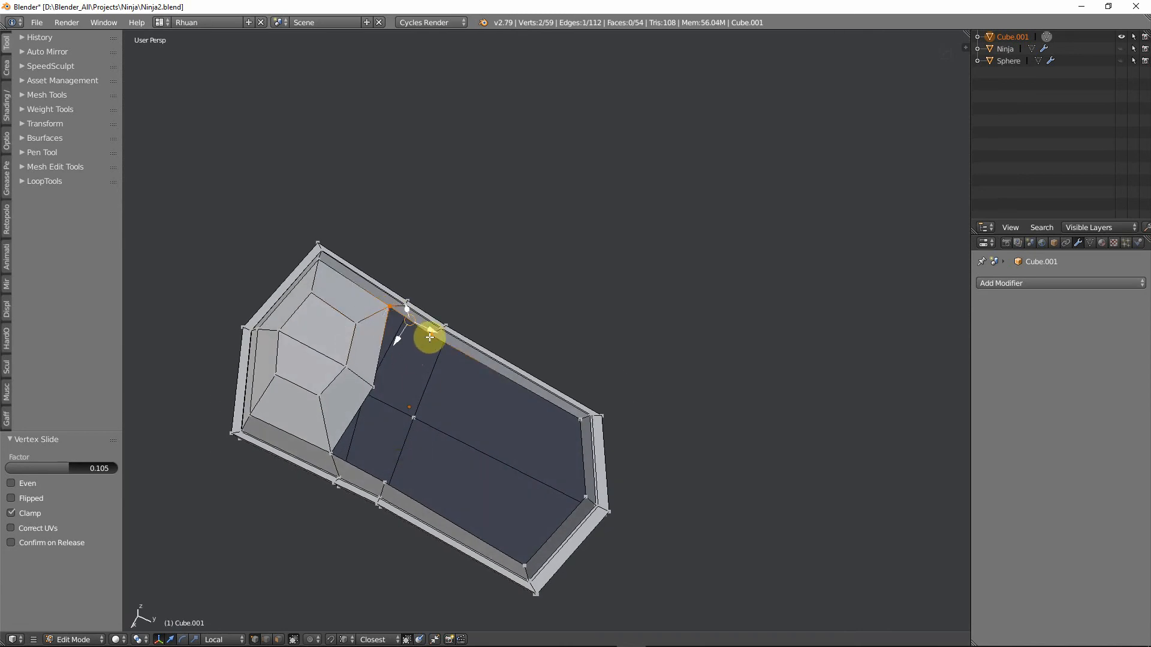
{"action": "key", "text": "f"}
{"action": "key", "text": "ctrl+z"}
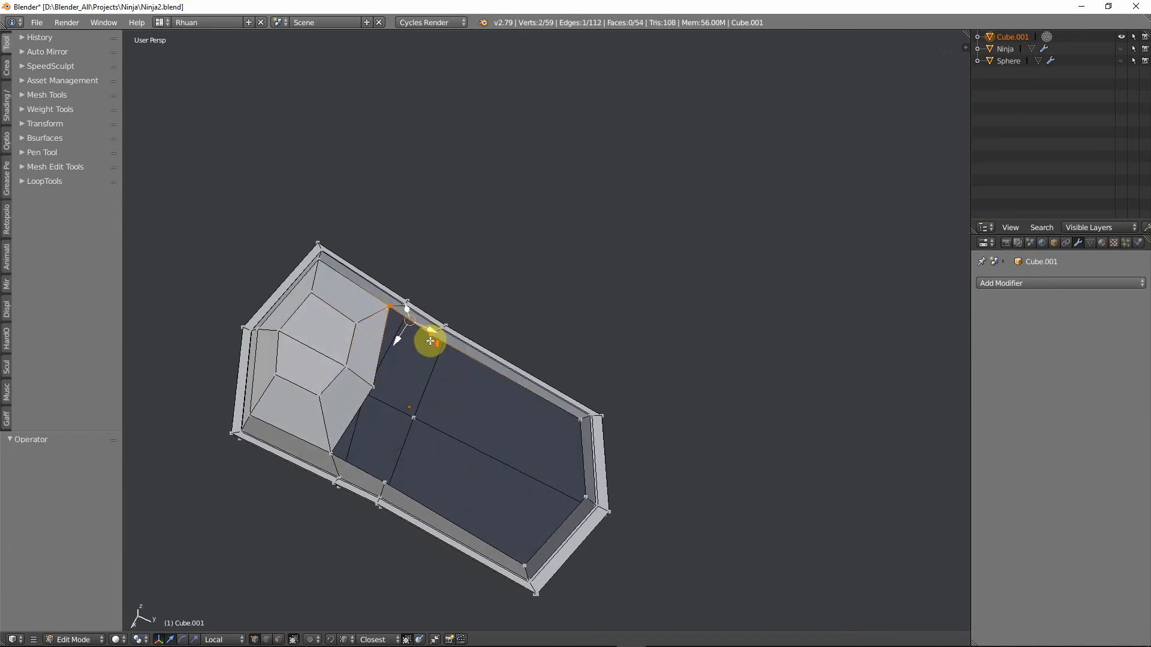
From the top view, extrude the inner-rim vertex beyond the dome to the centre line, about 0.033 in X and 0.009 in Y.
{"action": "scroll", "coordinate": [430, 341], "scroll_direction": "up", "scroll_amount": 2}
{"action": "right_click", "coordinate": [411, 338]}
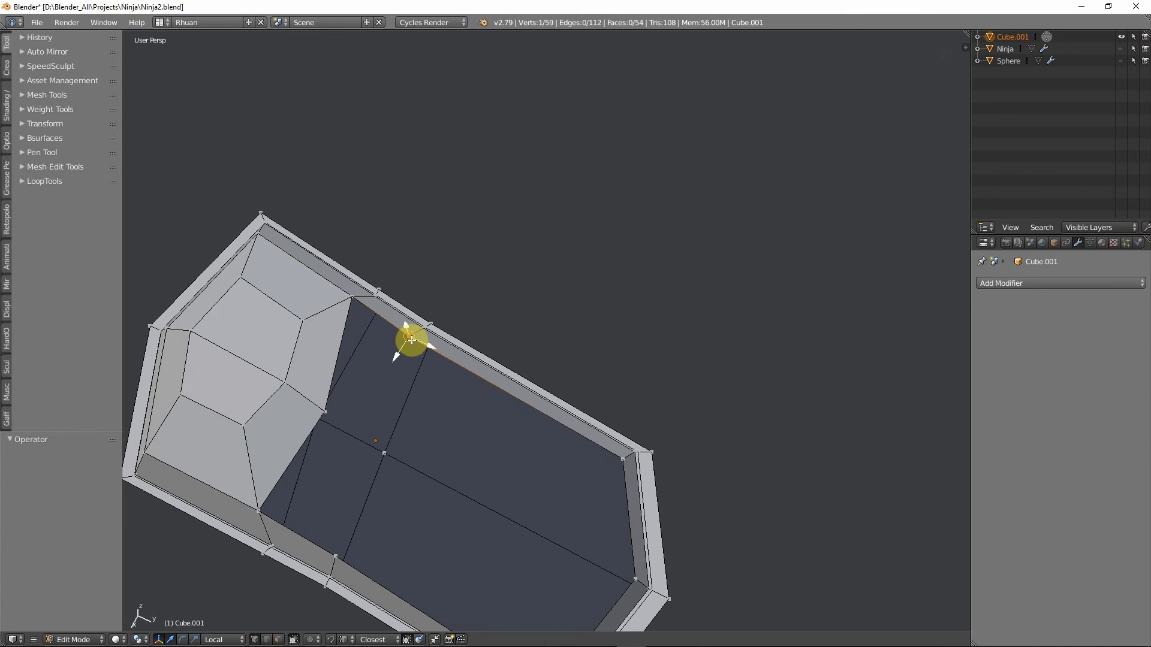
{"action": "key", "text": "KP_7"}
{"action": "key", "text": "e"}
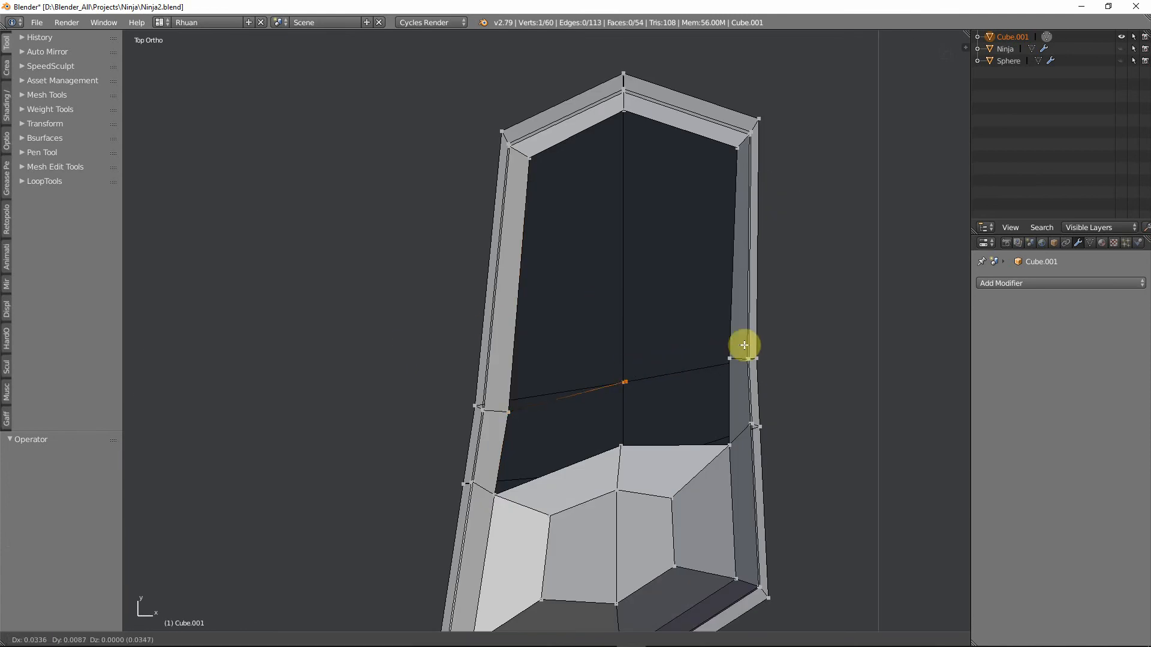
{"action": "left_click", "coordinate": [738, 346]}
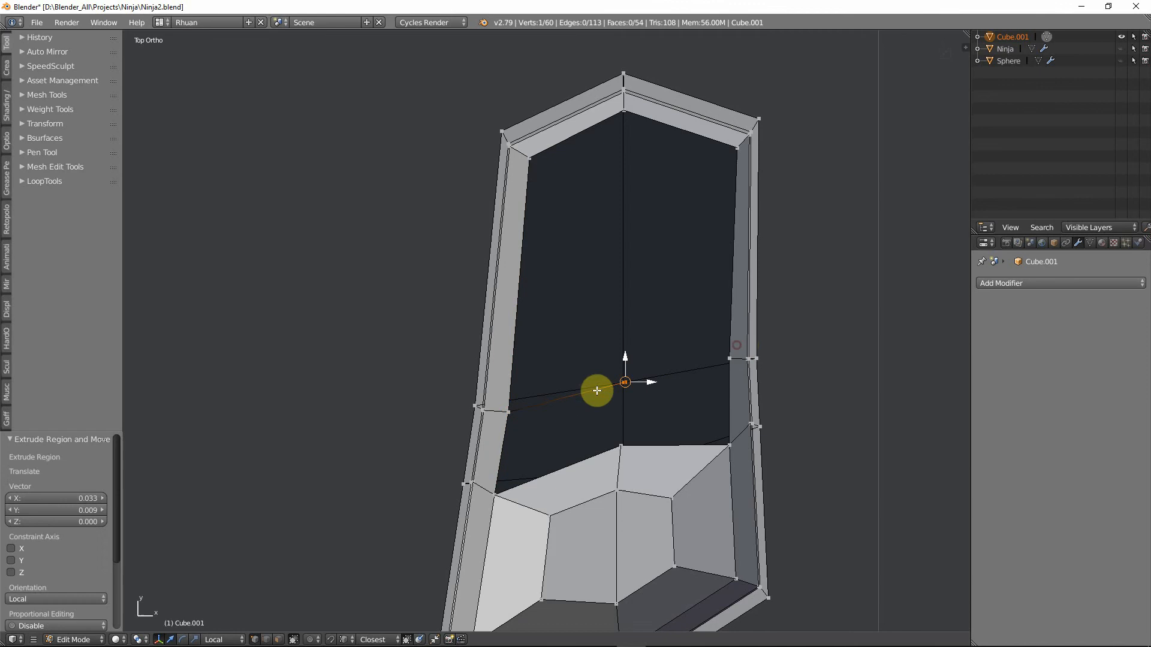
Try to fill a quad between two inner-rim vertices, the dome's middle edge vertex and the lower centre vertex, and undo it.
{"action": "right_click", "coordinate": [509, 412]}
{"action": "right_click", "coordinate": [496, 493], "text": "shift"}
{"action": "right_click", "coordinate": [622, 446], "text": "shift"}
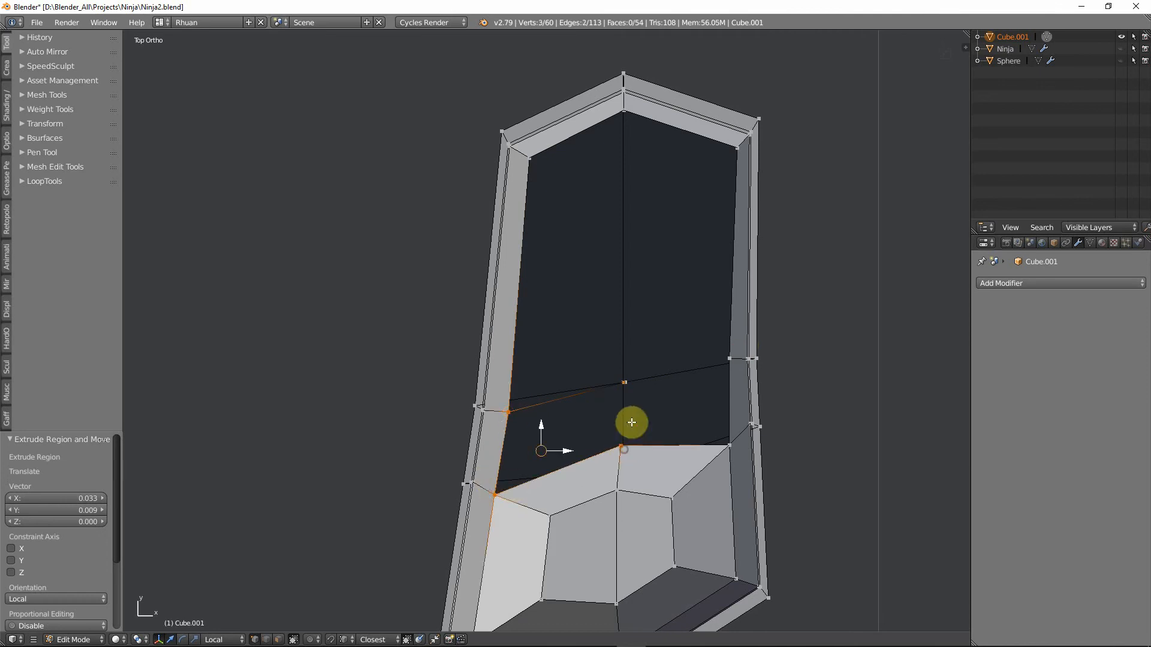
{"action": "right_click", "coordinate": [624, 384], "text": "shift"}
{"action": "key", "text": "f"}
{"action": "right_click", "coordinate": [625, 384]}
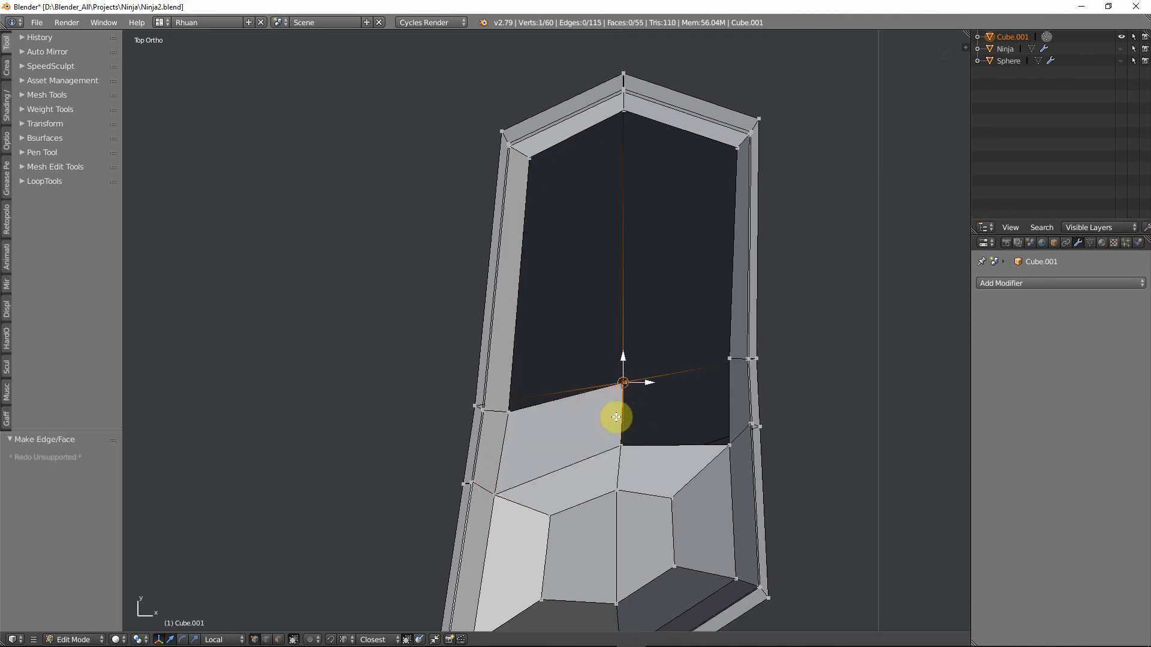
{"action": "right_click", "coordinate": [616, 442], "text": "shift"}
{"action": "middle_click_drag", "start_coordinate": [676, 458], "coordinate": [648, 407]}
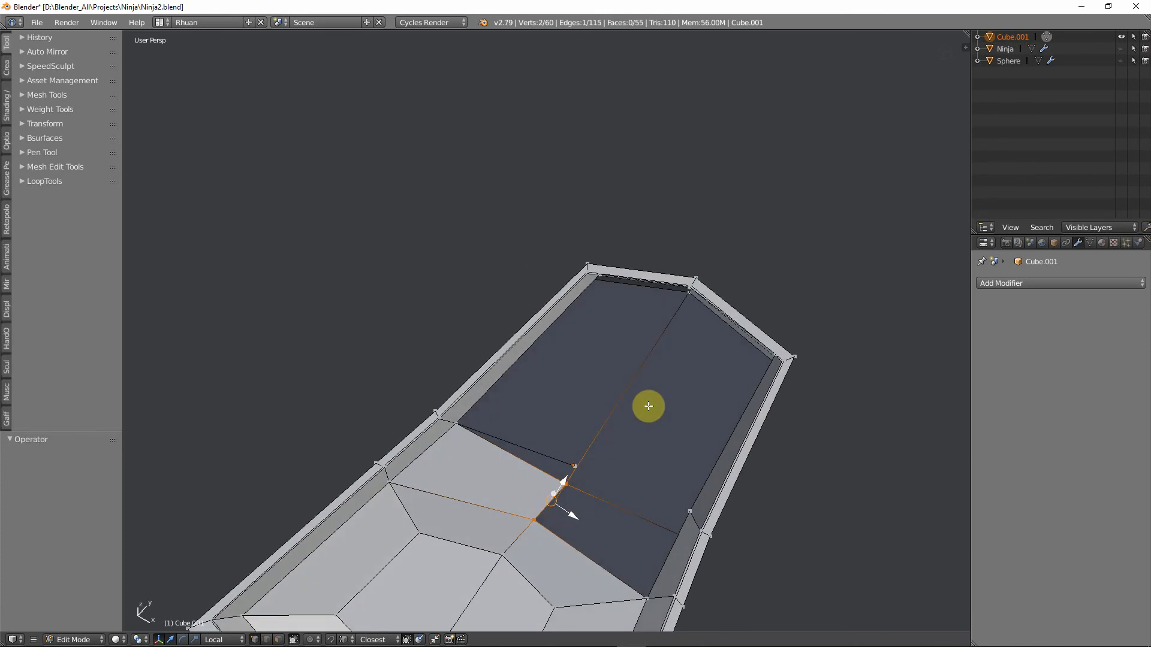
{"action": "key", "text": "ctrl+z"}
{"action": "key", "text": "ctrl+z"}
{"action": "key", "text": "ctrl+z"}
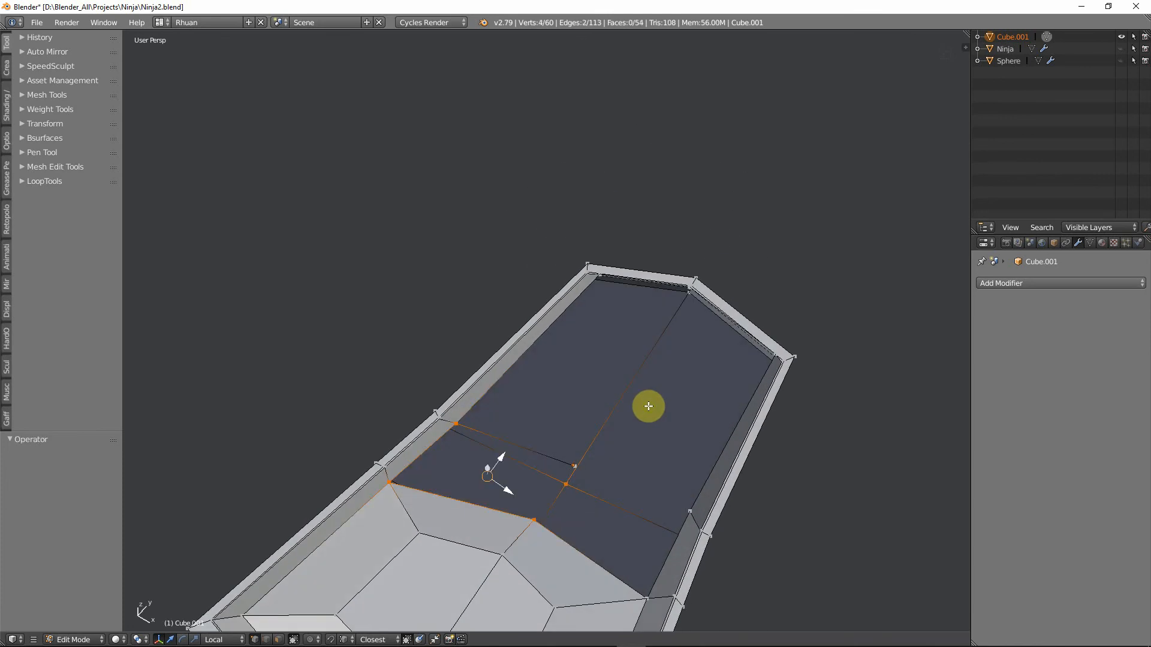
Fill a quad face between the two inner-rim vertices, the extruded centre vertex and the dome's middle edge vertex.
{"action": "right_click", "coordinate": [449, 431]}
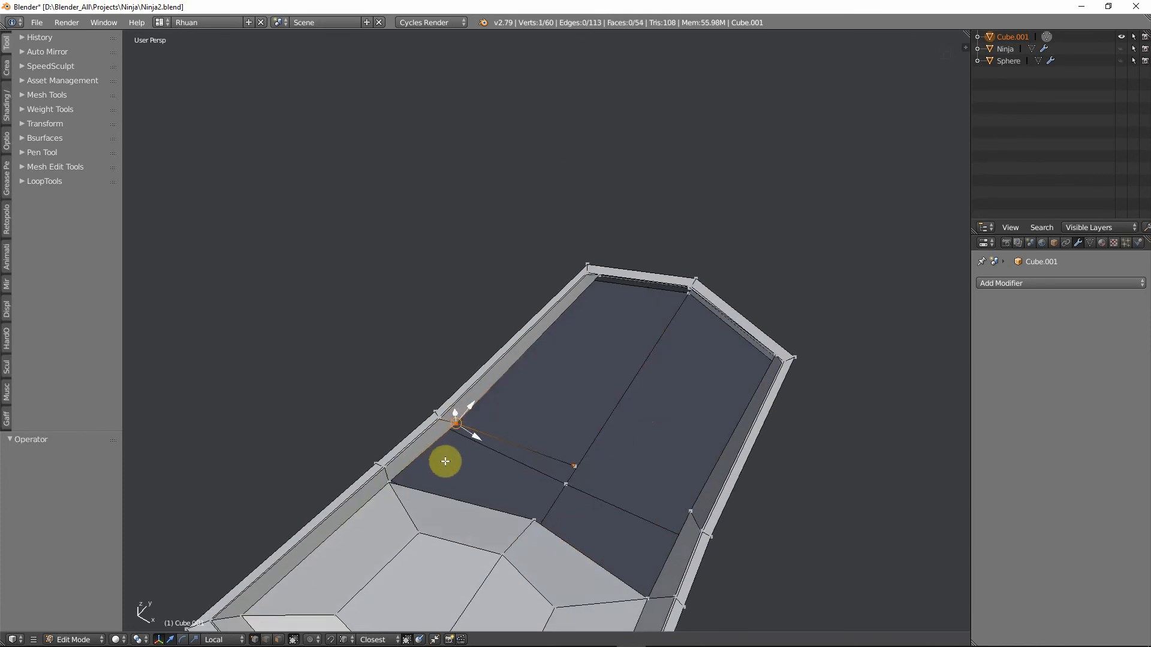
{"action": "middle_click_drag", "start_coordinate": [448, 462], "coordinate": [527, 438]}
{"action": "right_click", "coordinate": [557, 470], "text": "shift"}
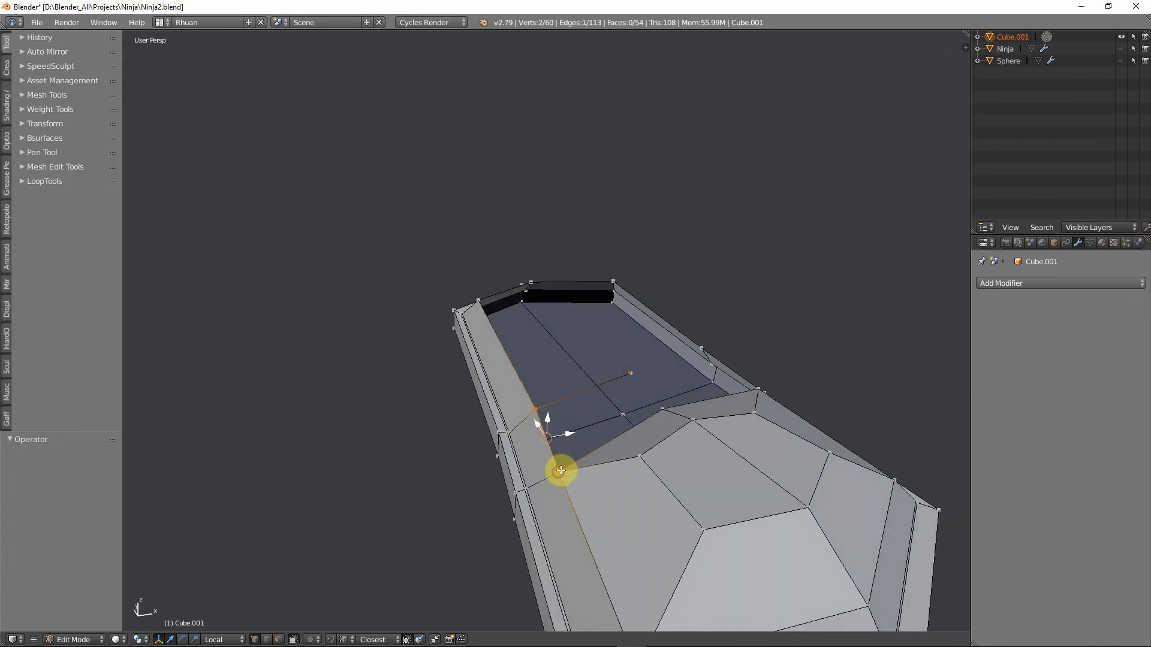
{"action": "right_click", "coordinate": [630, 372], "text": "shift"}
{"action": "middle_click_drag", "start_coordinate": [652, 409], "coordinate": [662, 402]}
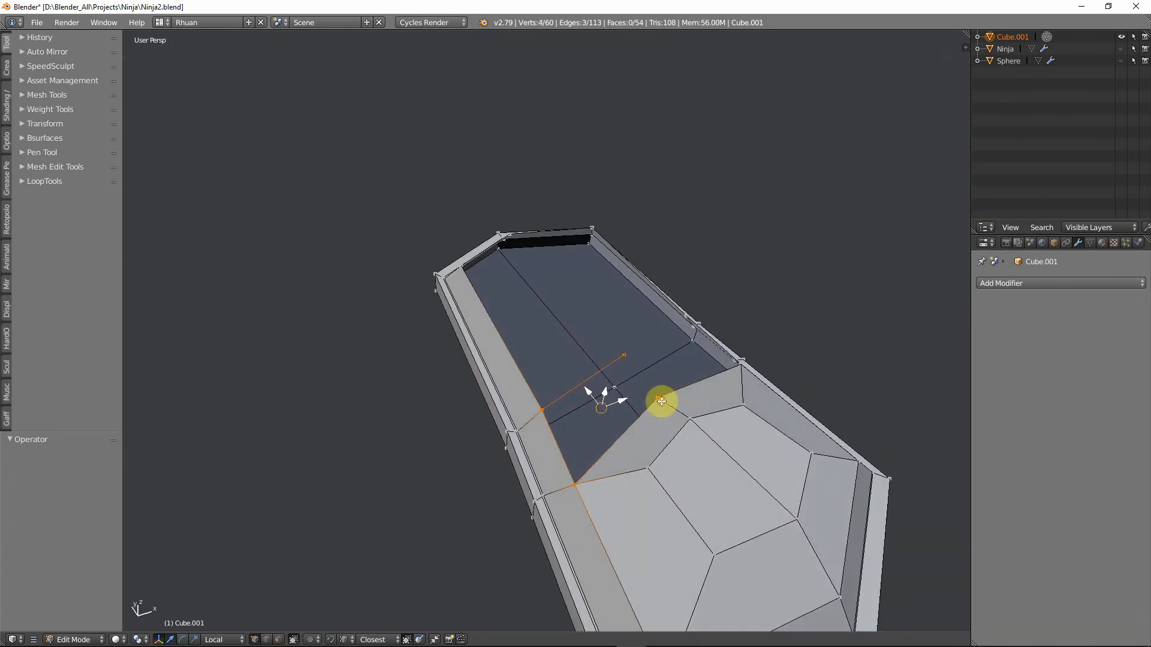
{"action": "key", "text": "f"}
Fill the matching quad on the other half, joining the extruded centre vertex and dome edge to the opposite inner rim.
{"action": "right_click", "coordinate": [618, 354]}
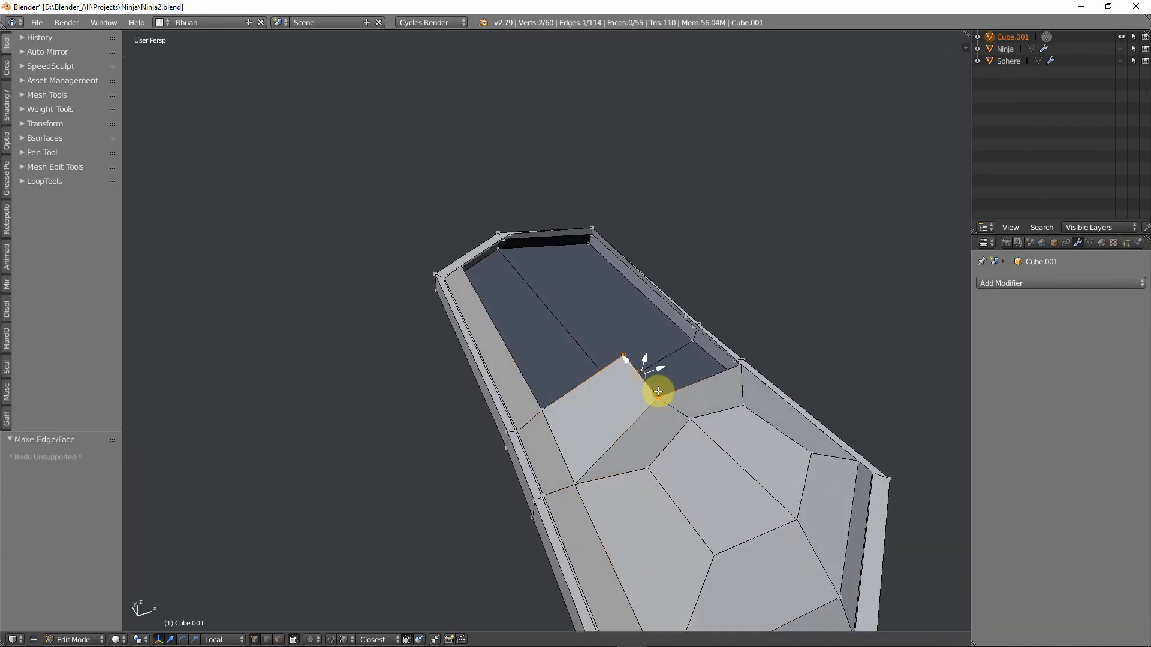
{"action": "key", "text": "g"}
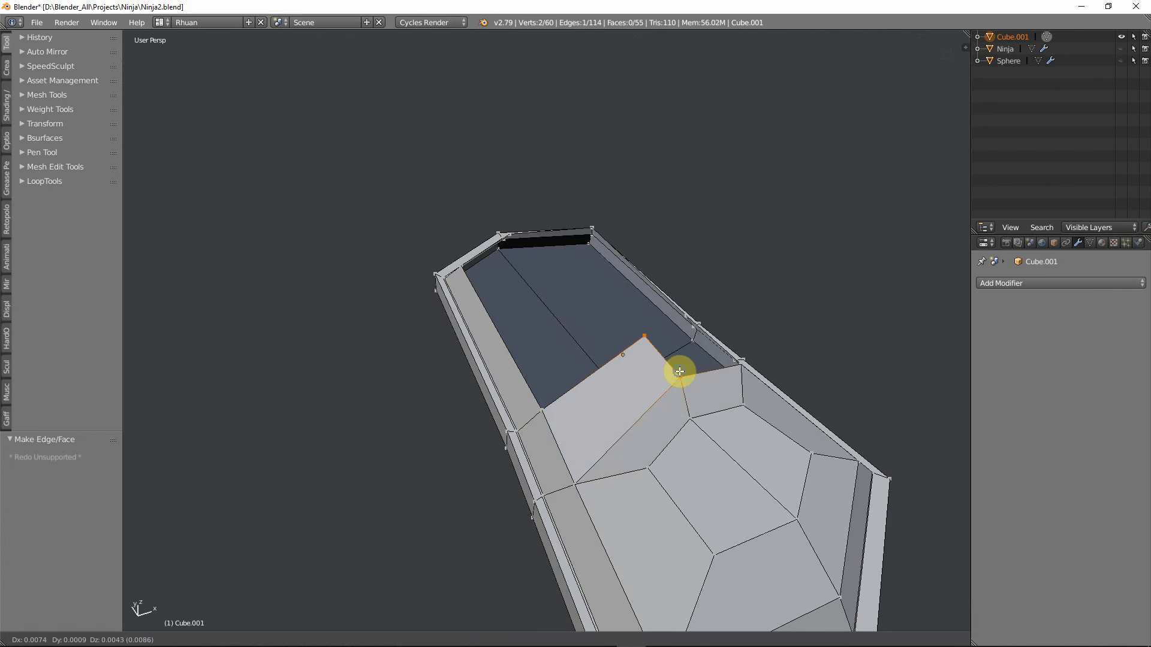
{"action": "right_click", "coordinate": [680, 371]}
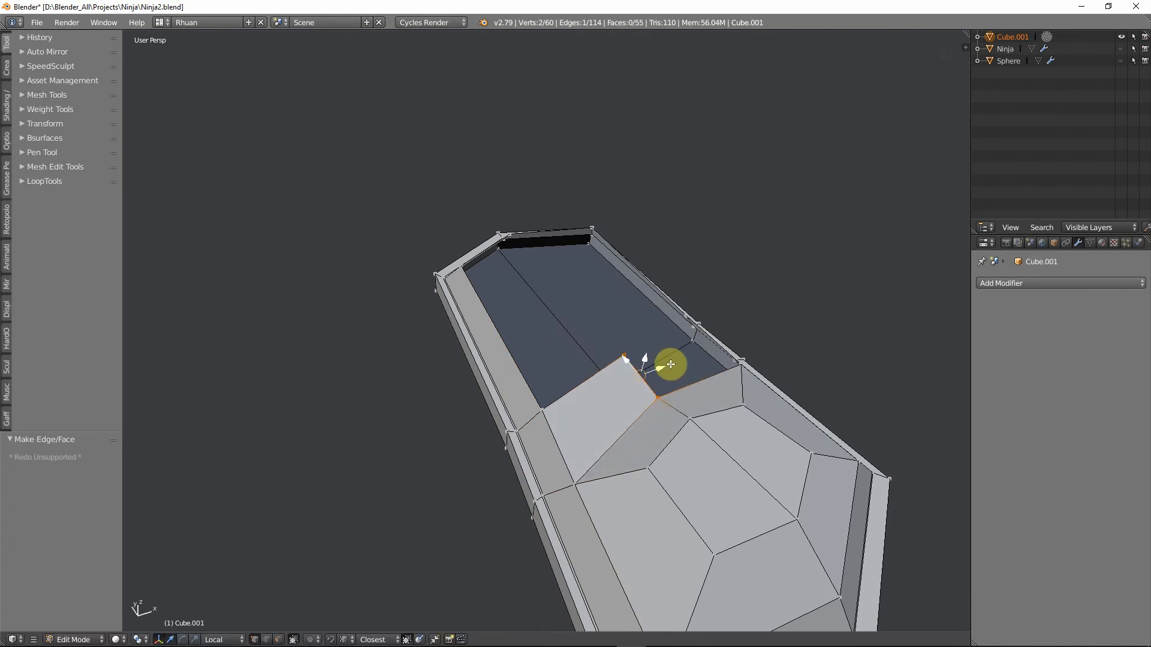
{"action": "middle_click_drag", "start_coordinate": [670, 365], "coordinate": [524, 462]}
{"action": "right_click", "coordinate": [550, 459], "text": "shift"}
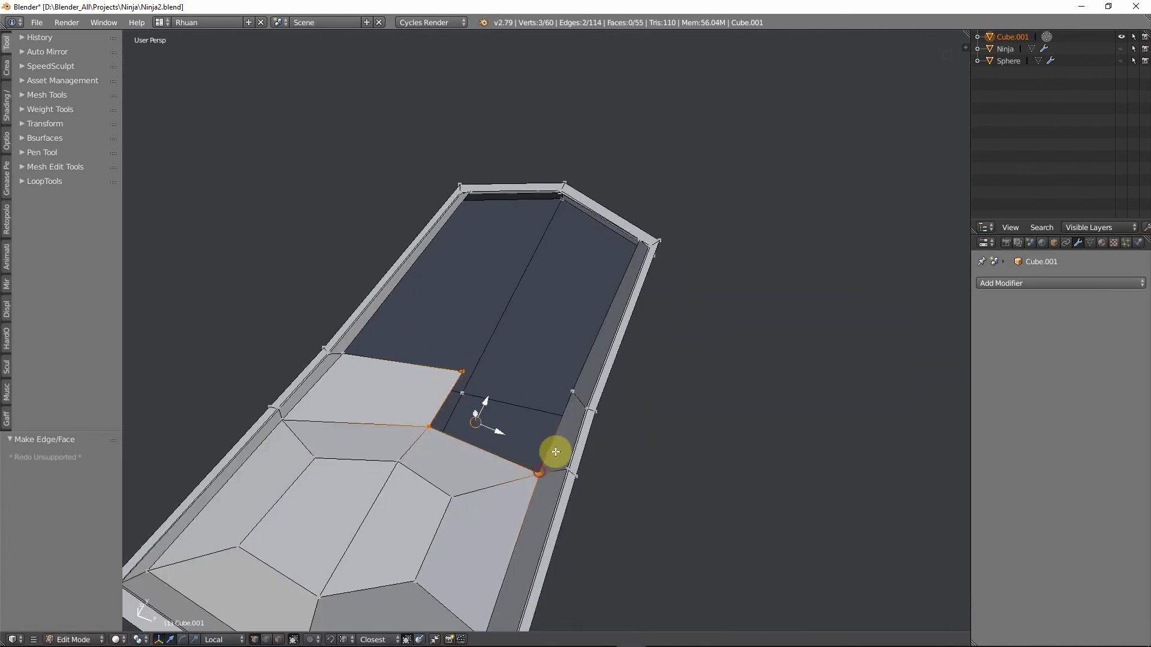
{"action": "right_click", "coordinate": [575, 392], "text": "shift"}
{"action": "key", "text": "f"}
In edge select mode, extrude the remaining opening's boundary loop in place and scale it inward to about 0.738.
{"action": "middle_click_drag", "start_coordinate": [581, 388], "coordinate": [444, 390]}
{"action": "key", "text": "ctrl+Tab"}
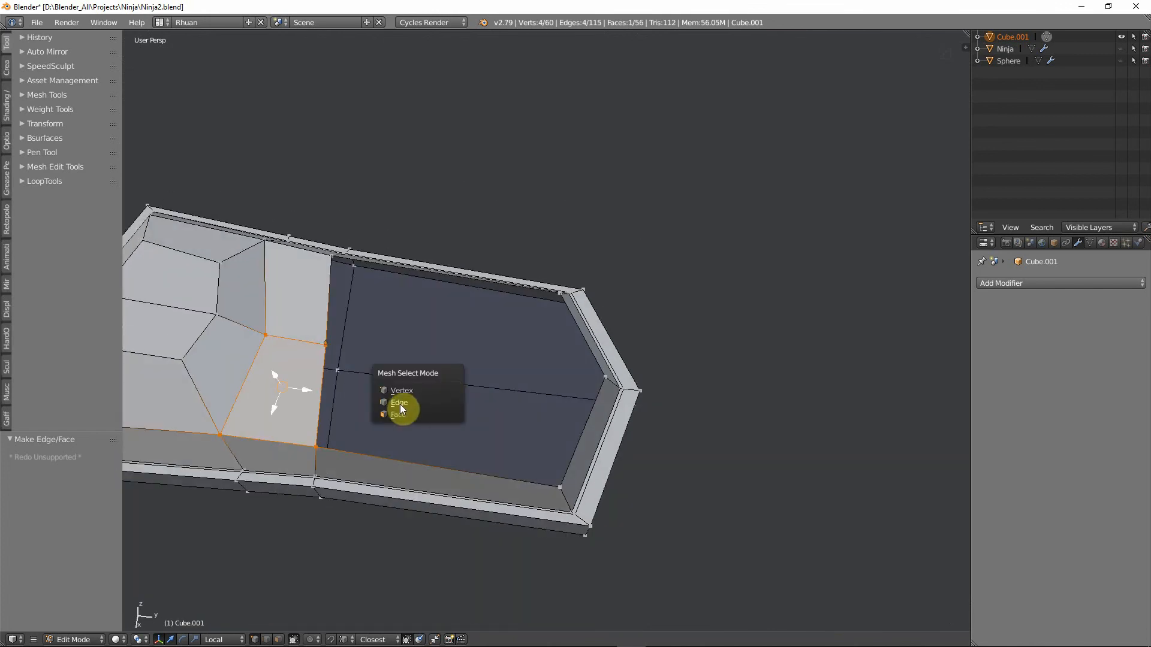
{"action": "left_click", "coordinate": [400, 403]}
{"action": "right_click", "coordinate": [428, 463], "text": "alt"}
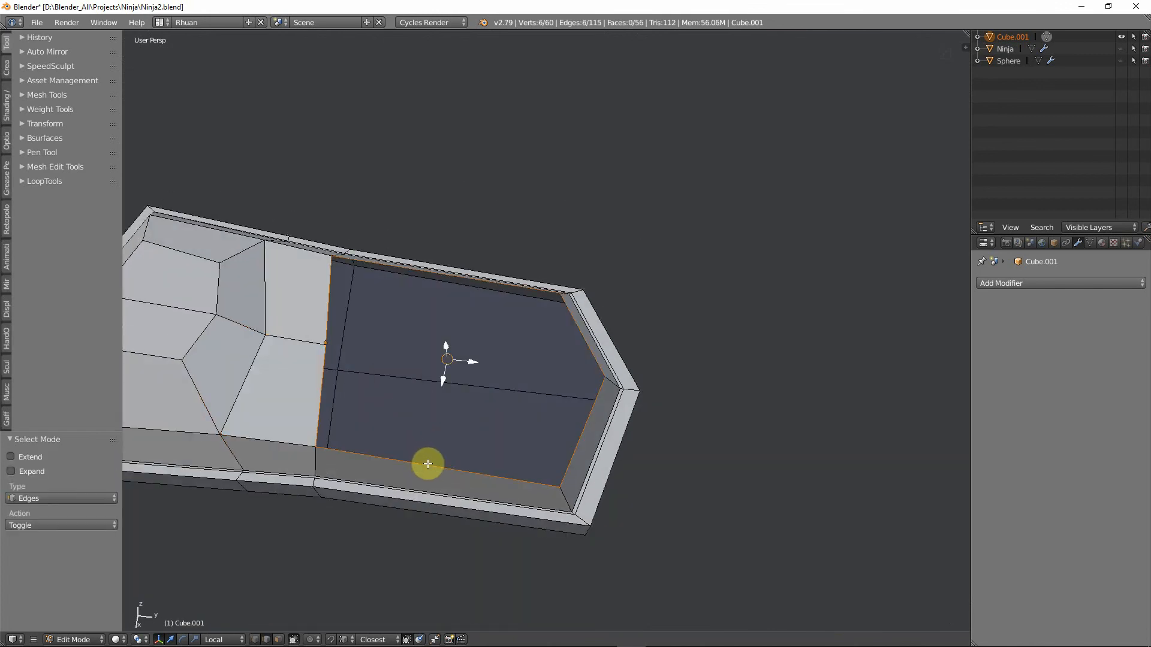
{"action": "key", "text": "a"}
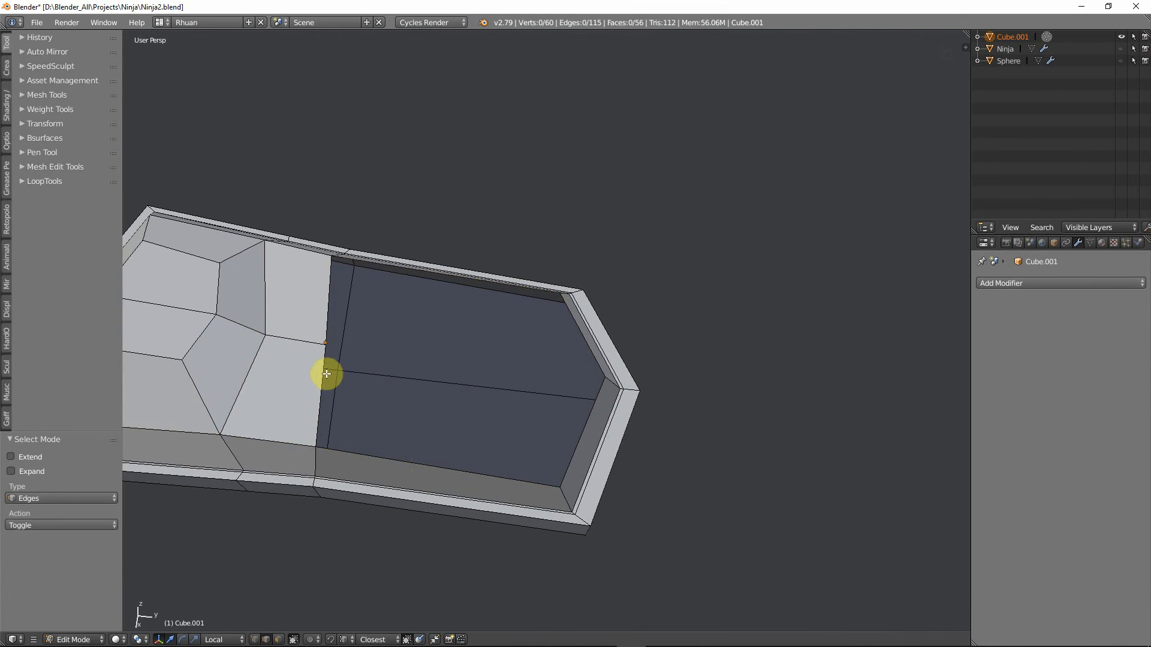
{"action": "right_click", "coordinate": [325, 371], "text": "alt"}
{"action": "key", "text": "e"}
{"action": "right_click", "coordinate": [475, 387]}
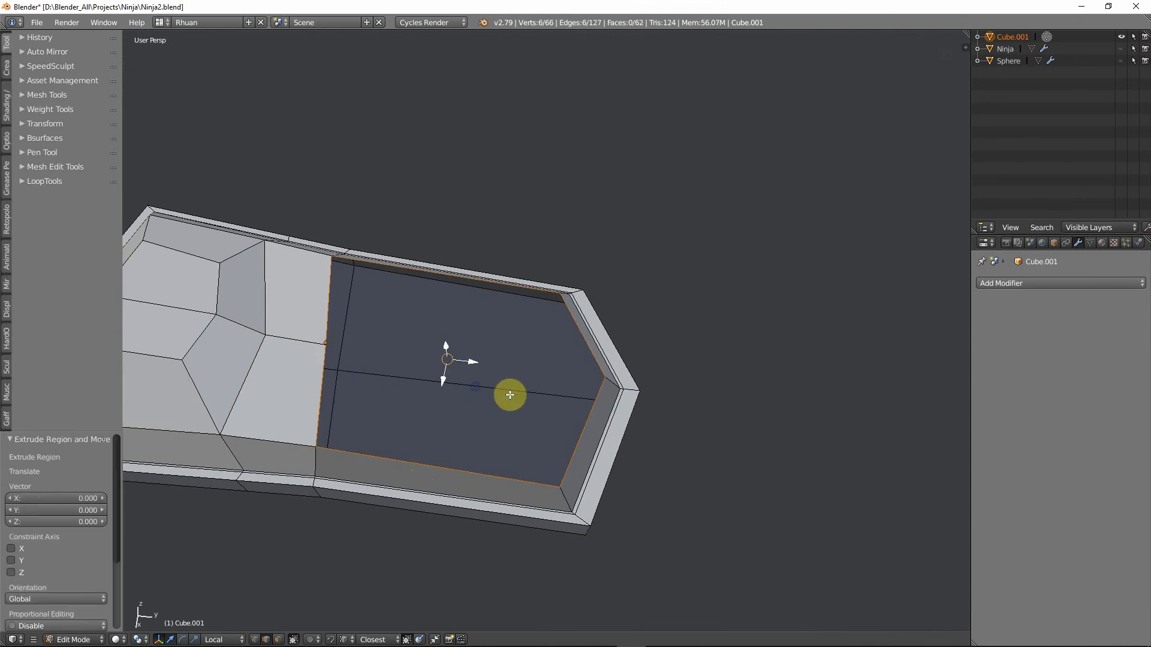
{"action": "key", "text": "s"}
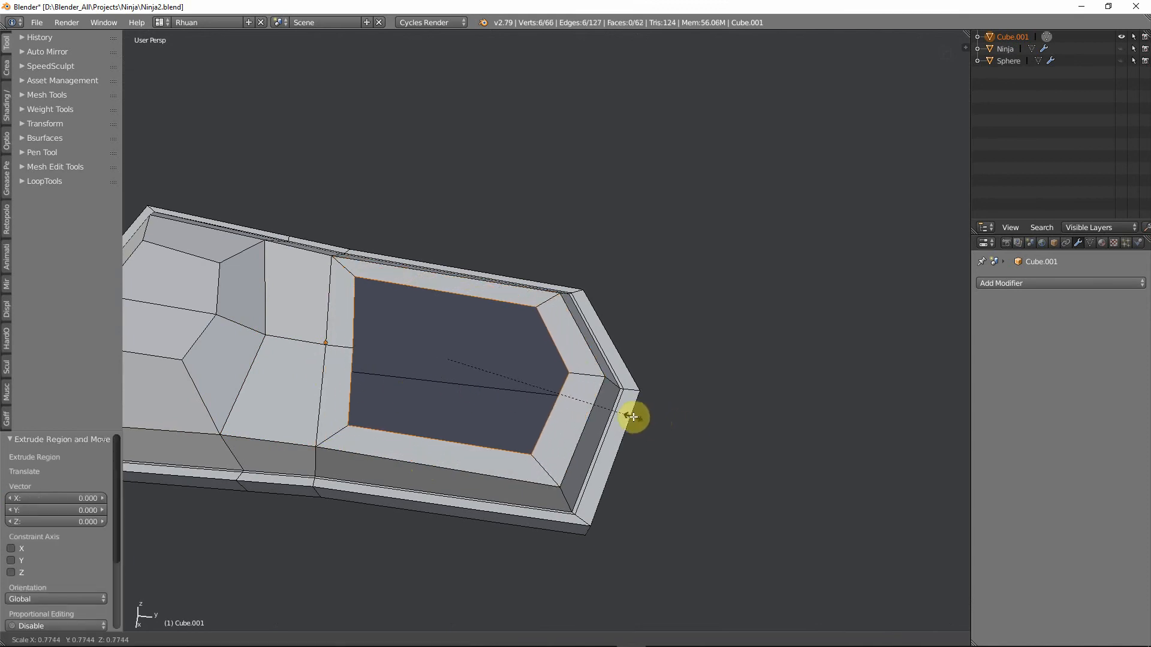
{"action": "left_click", "coordinate": [624, 414]}
In the right side view, raise the extruded loop about 0.005 in Z and shift it about 0.004 in Y.
{"action": "key", "text": "KP_1"}
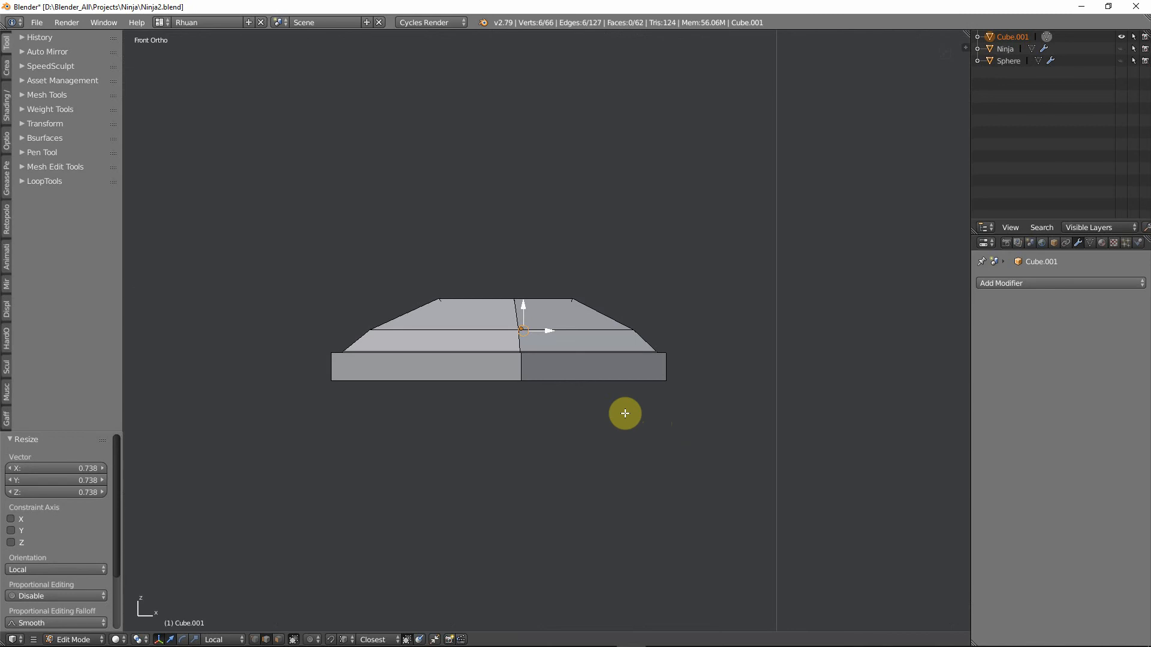
{"action": "key", "text": "KP_3"}
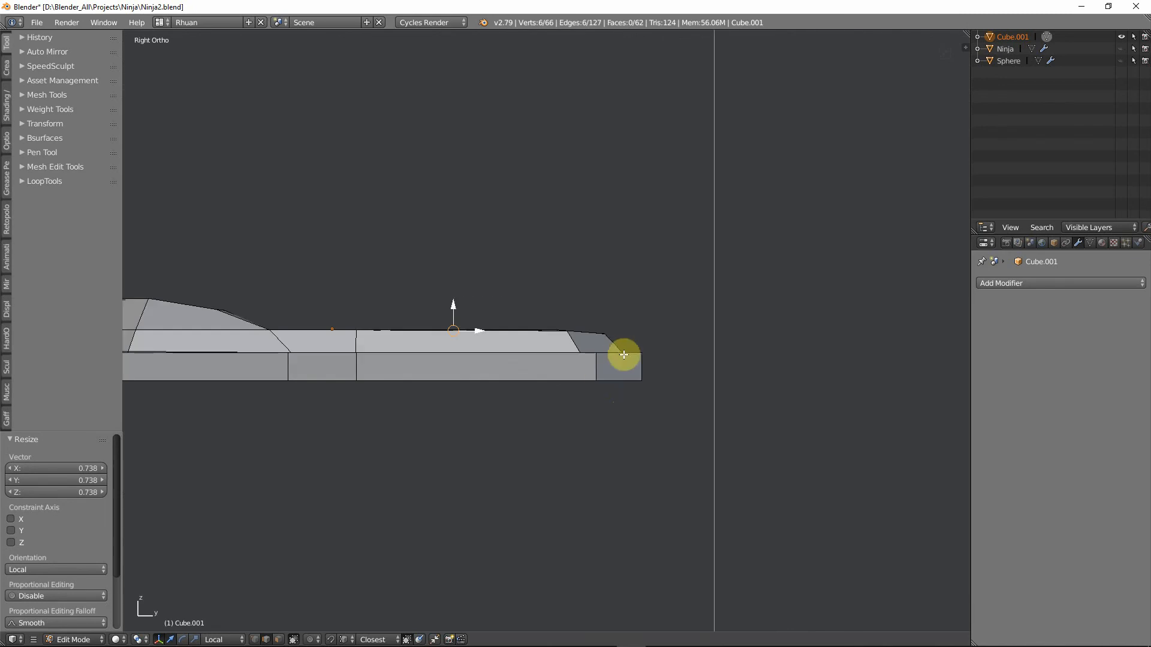
{"action": "key", "text": "g"}
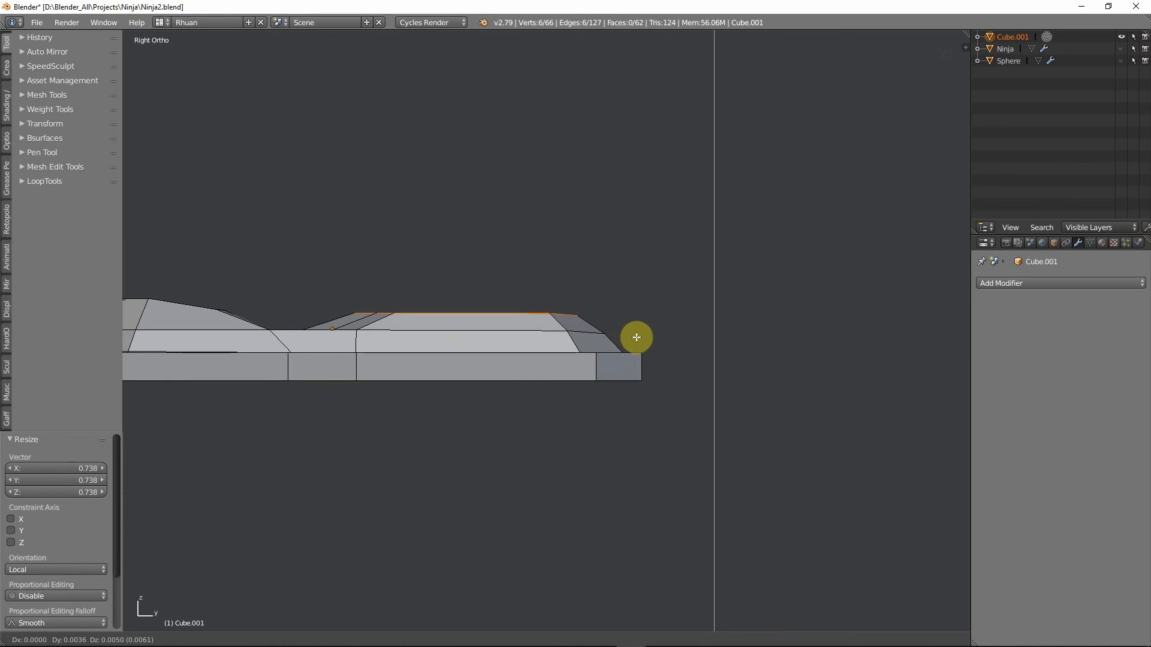
{"action": "left_click", "coordinate": [637, 338]}
Extrude the loop up about 0.008 along Z and scale the new ring to about 0.667.
{"action": "key", "text": "e"}
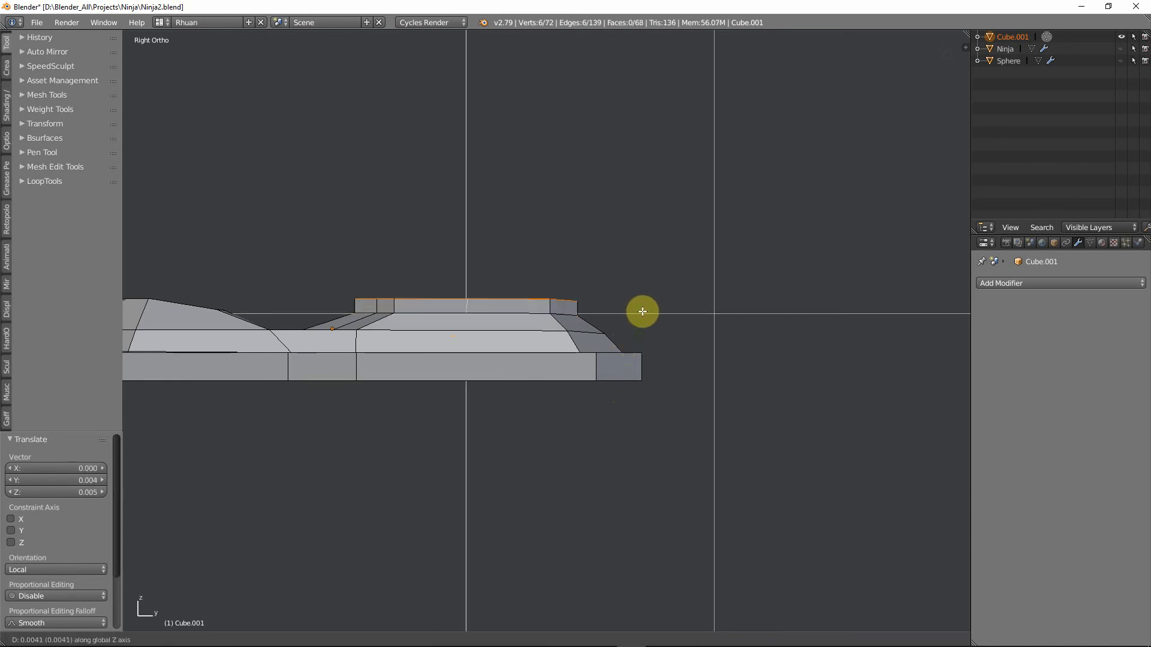
{"action": "left_click", "coordinate": [641, 308]}
{"action": "key", "text": "s"}
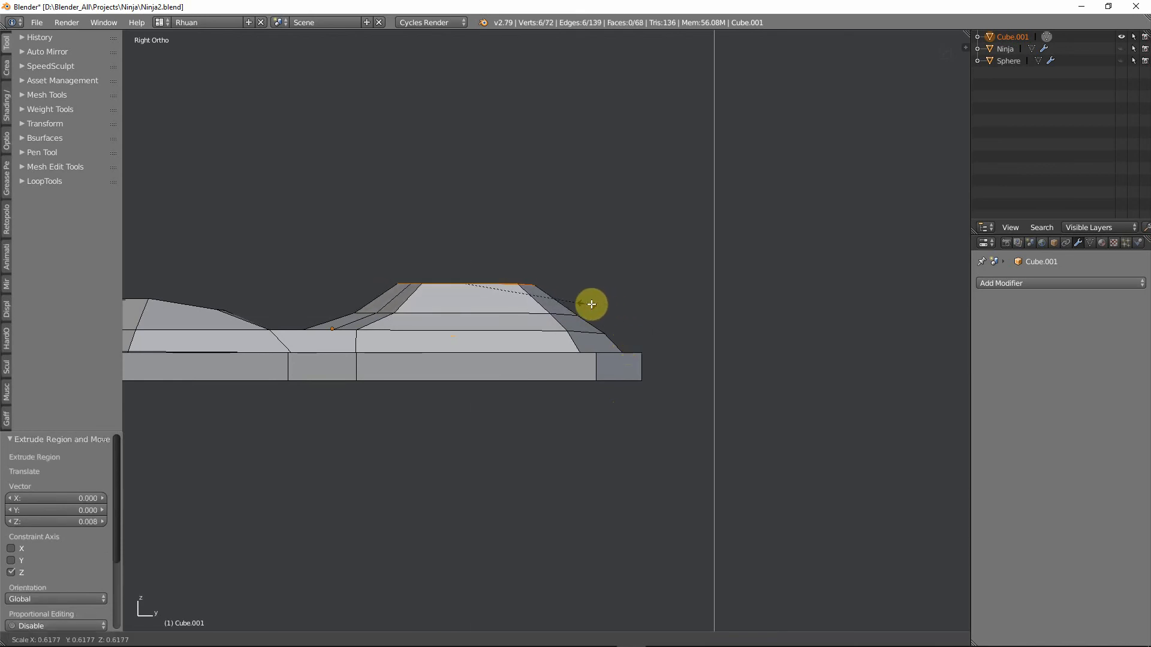
{"action": "left_click", "coordinate": [597, 303]}
{"action": "scroll", "coordinate": [514, 311], "scroll_direction": "down", "scroll_amount": 4}
{"action": "middle_click_drag", "start_coordinate": [514, 335], "coordinate": [528, 363], "text": "shift"}
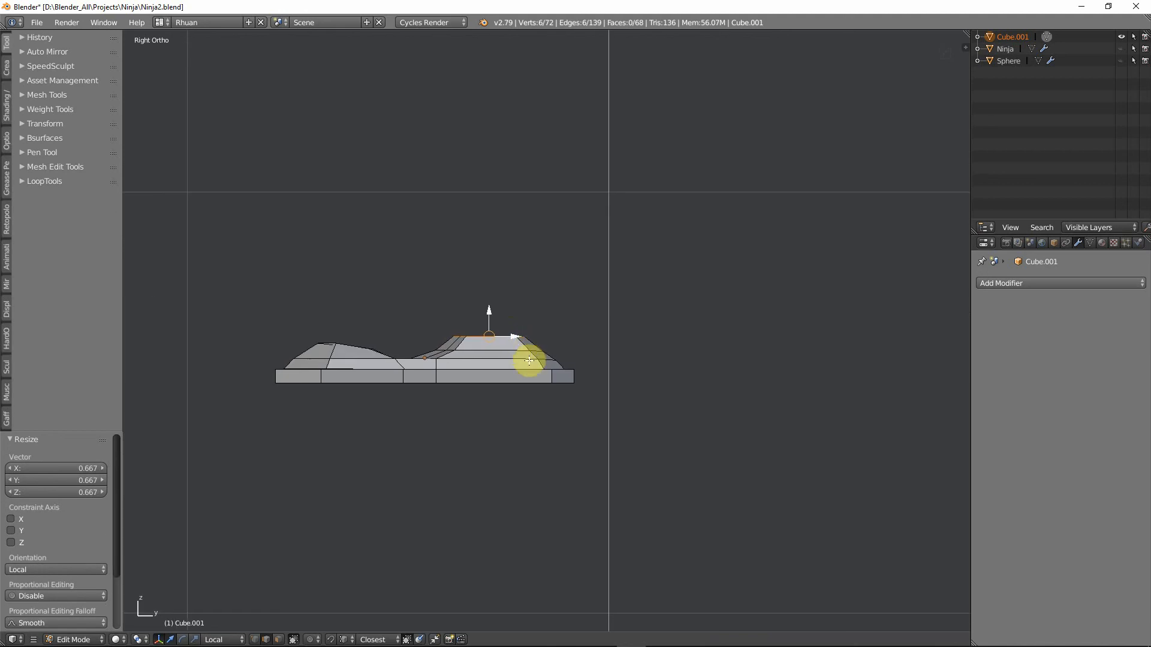
Extrude the taller dome's open top ring up about 0.025 along Z and scale it inward slightly to form a tapered neck.
{"action": "scroll", "coordinate": [529, 364], "scroll_direction": "up", "scroll_amount": 3}
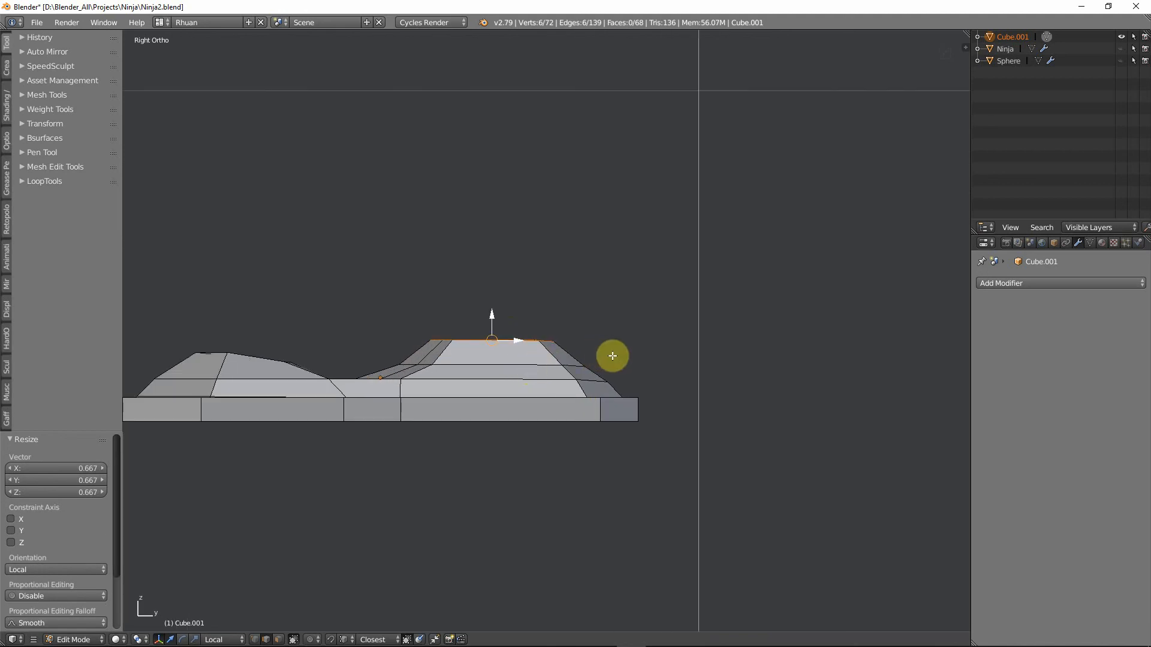
{"action": "key", "text": "e"}
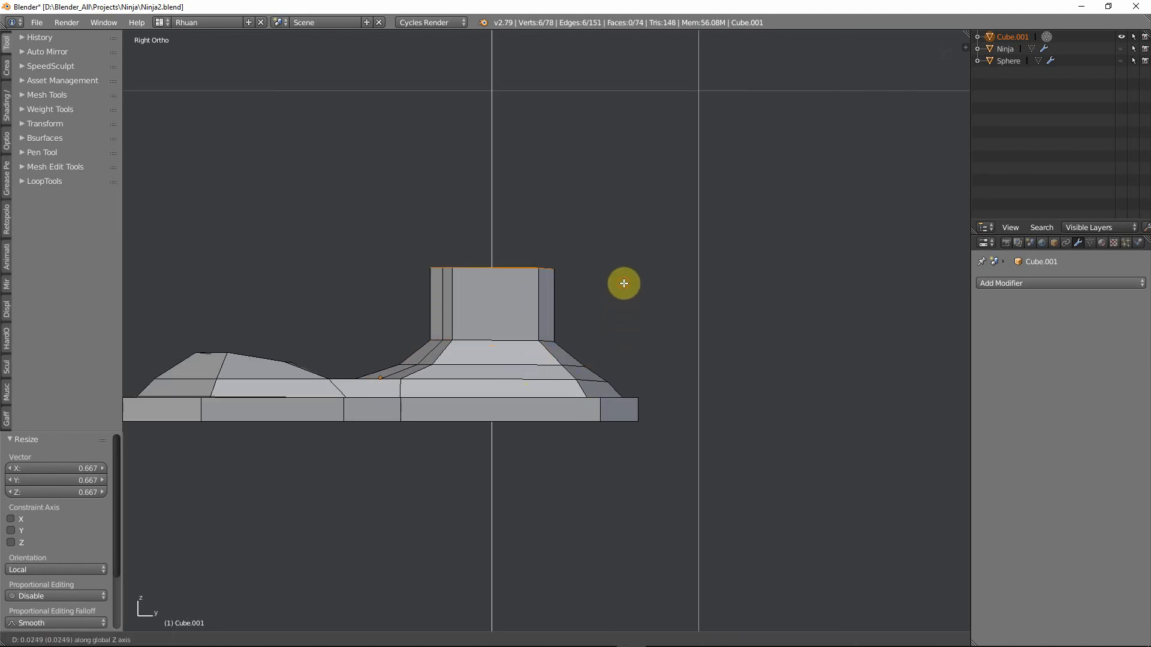
{"action": "left_click", "coordinate": [622, 281]}
{"action": "key", "text": "s"}
{"action": "left_click", "coordinate": [594, 277]}
In vertex select mode and right side view, enable proportional editing and move the neck's inner slope vertex up and toward the low dome.
{"action": "middle_click_drag", "start_coordinate": [594, 281], "coordinate": [437, 393]}
{"action": "key", "text": "ctrl+Tab"}
{"action": "left_click", "coordinate": [517, 416]}
{"action": "right_click", "coordinate": [515, 407]}
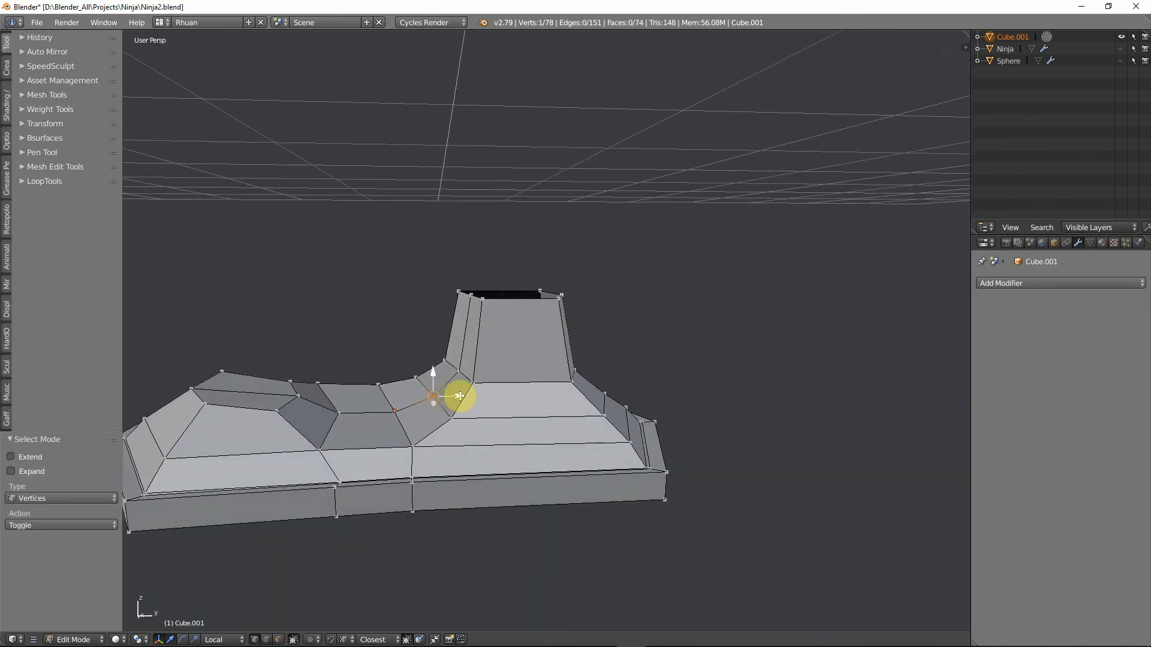
{"action": "key", "text": "KP_3"}
{"action": "scroll", "coordinate": [463, 396], "scroll_direction": "up", "scroll_amount": 1}
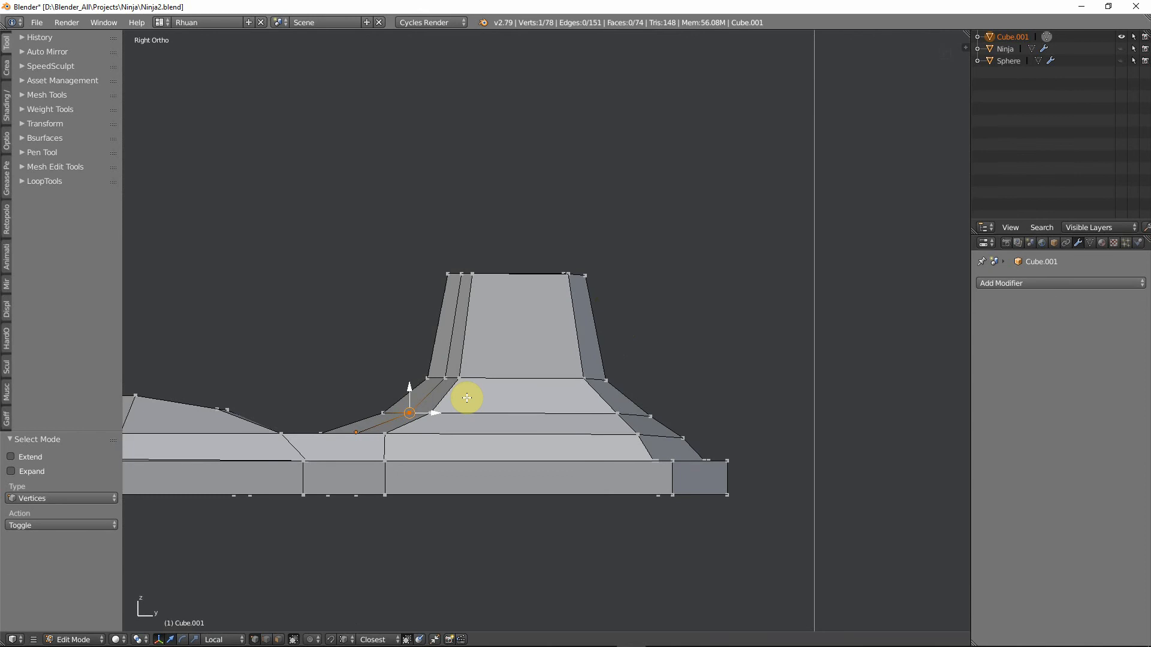
{"action": "key", "text": "g"}
{"action": "key", "text": "o"}
{"action": "scroll", "coordinate": [447, 395], "scroll_direction": "up", "scroll_amount": 4}
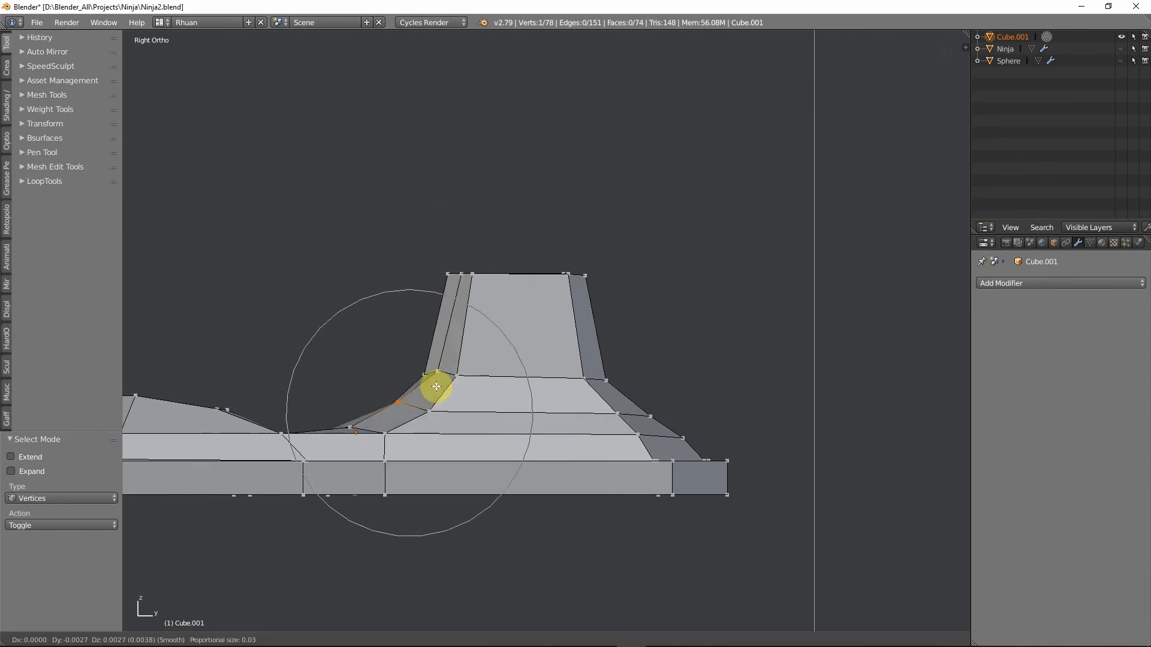
{"action": "left_click", "coordinate": [431, 386]}
Raise the ridge vertices between the low dome and the neck by up to about 0.002 in Z with proportional editing.
{"action": "key", "text": "g"}
{"action": "left_click", "coordinate": [279, 427]}
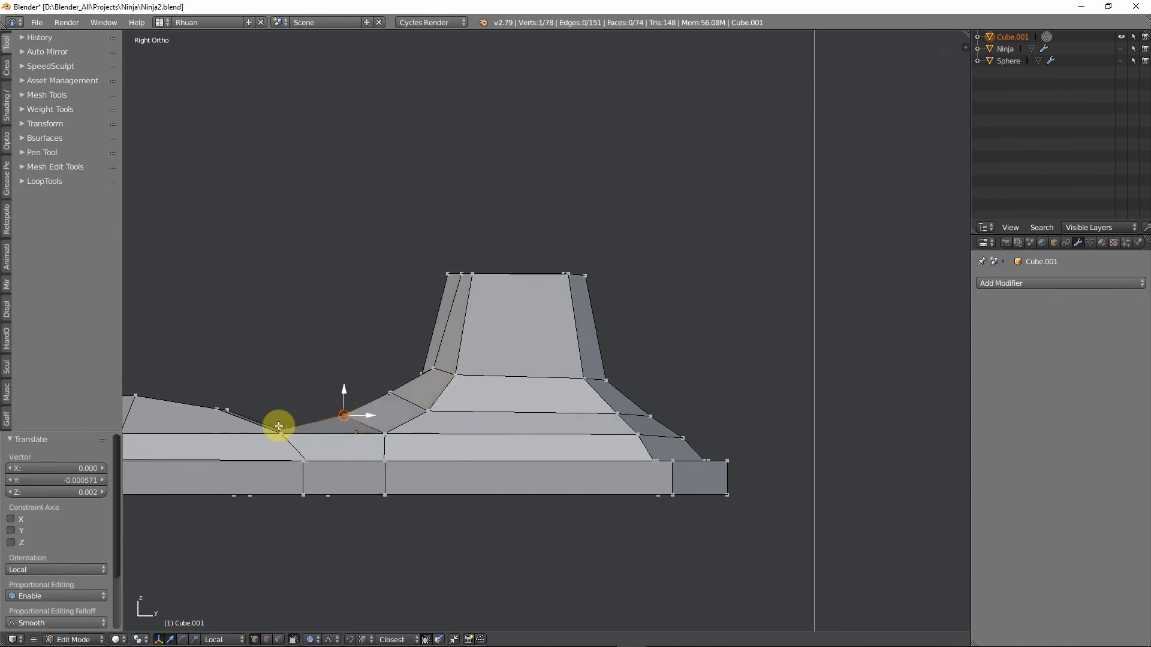
{"action": "key", "text": "g"}
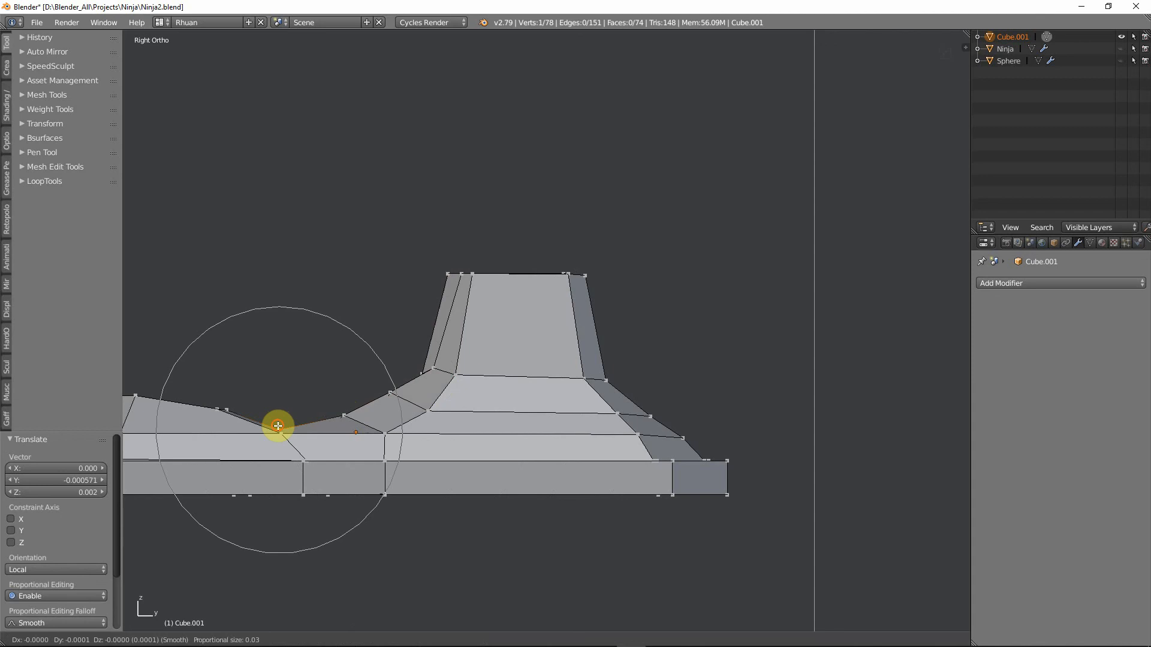
{"action": "left_click", "coordinate": [276, 423]}
{"action": "key", "text": "g"}
{"action": "left_click", "coordinate": [343, 411]}
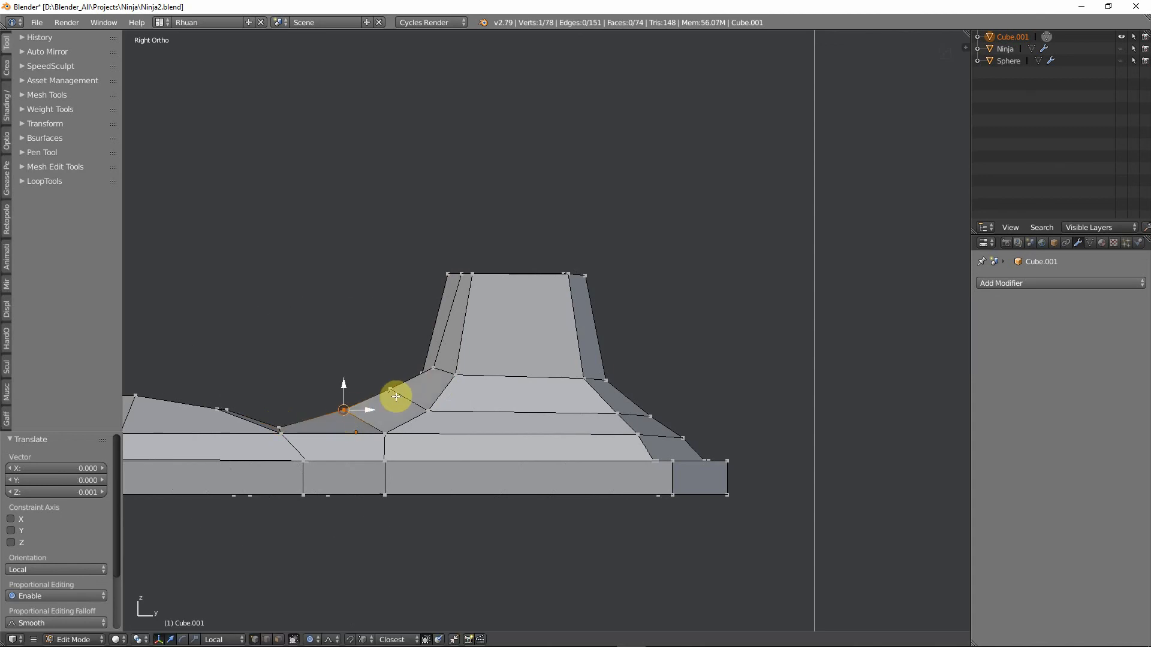
{"action": "key", "text": "g"}
{"action": "left_click", "coordinate": [393, 392]}
Raise the side vertex at the foot of the neck's slope about 0.002 in Z with proportional editing.
{"action": "right_click", "coordinate": [387, 438]}
{"action": "key", "text": "g"}
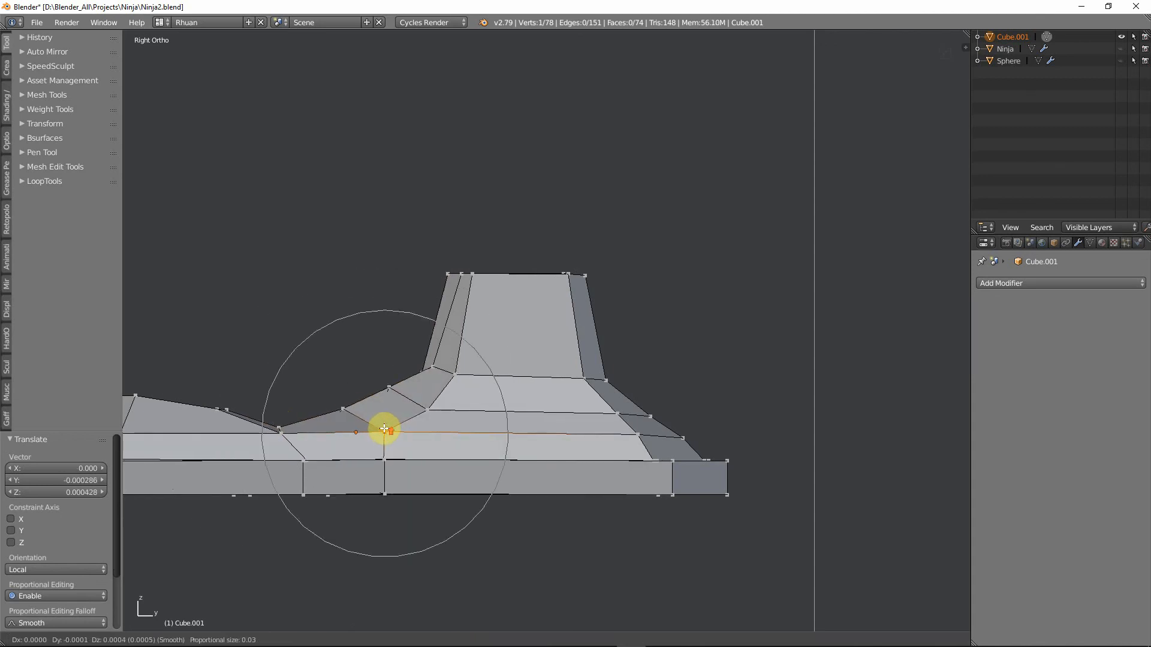
{"action": "scroll", "coordinate": [384, 430], "scroll_direction": "up", "scroll_amount": 5}
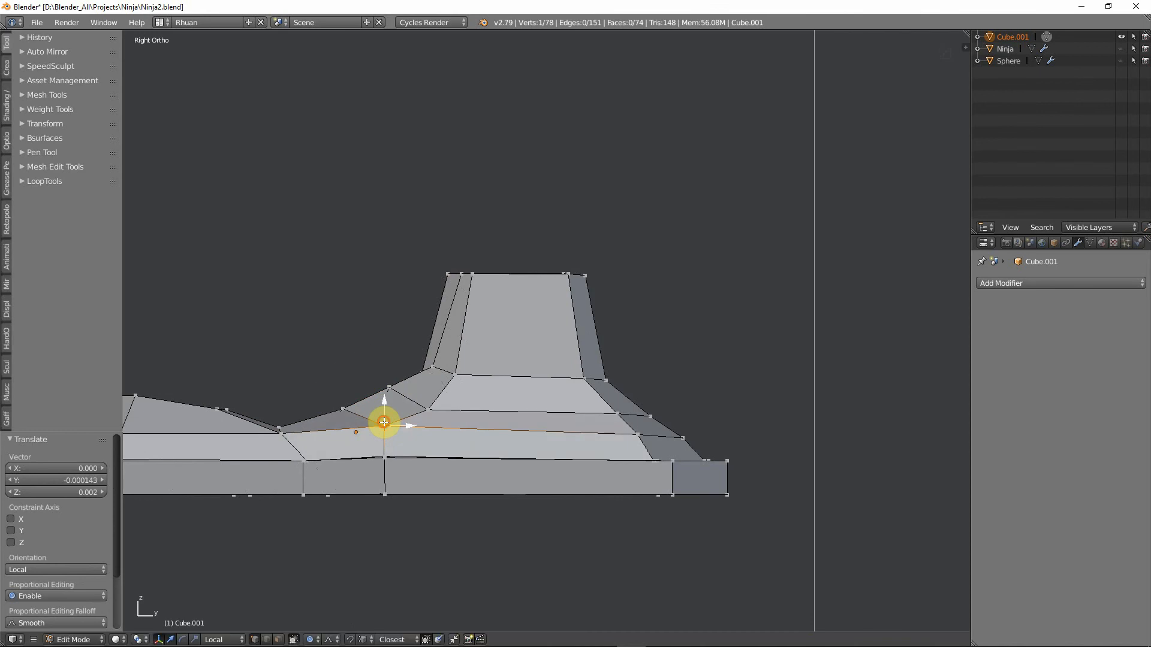
{"action": "left_click", "coordinate": [415, 401]}
Slide the inner corner vertex at the neck's base by about 0.21 and the slope vertex below it by about 0.169, away from the low dome.
{"action": "middle_click_drag", "start_coordinate": [415, 401], "coordinate": [519, 406]}
{"action": "key", "text": "f"}
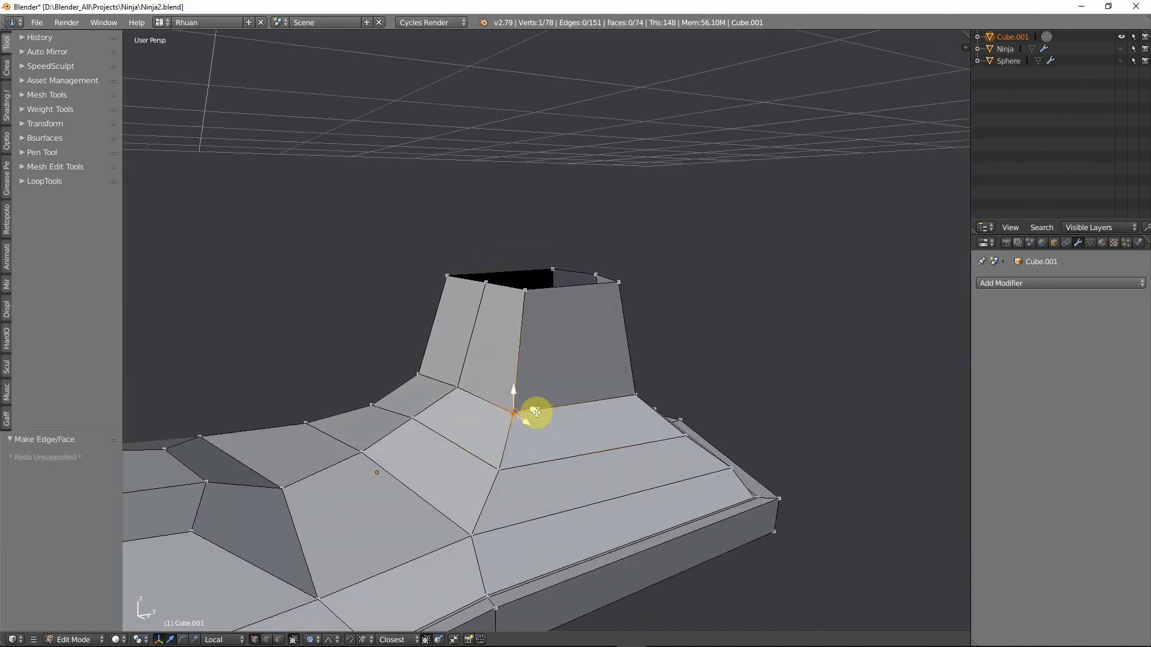
{"action": "key", "text": "shift+v"}
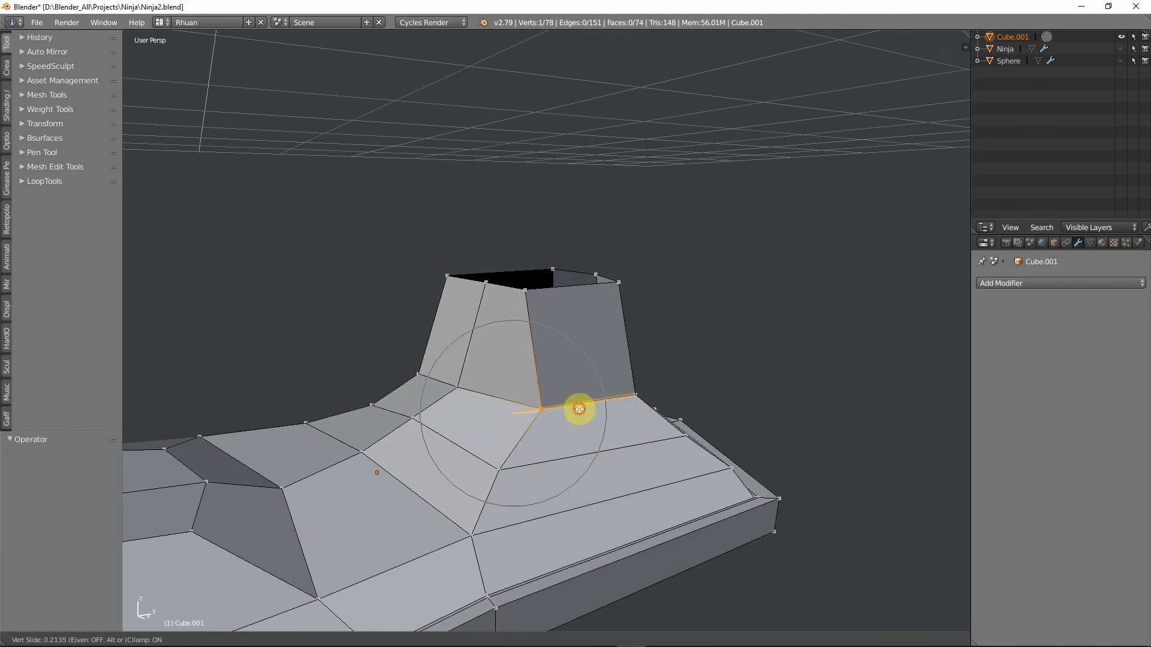
{"action": "left_click", "coordinate": [577, 407]}
{"action": "right_click", "coordinate": [506, 470]}
{"action": "key", "text": "shift+v"}
{"action": "left_click", "coordinate": [532, 470]}
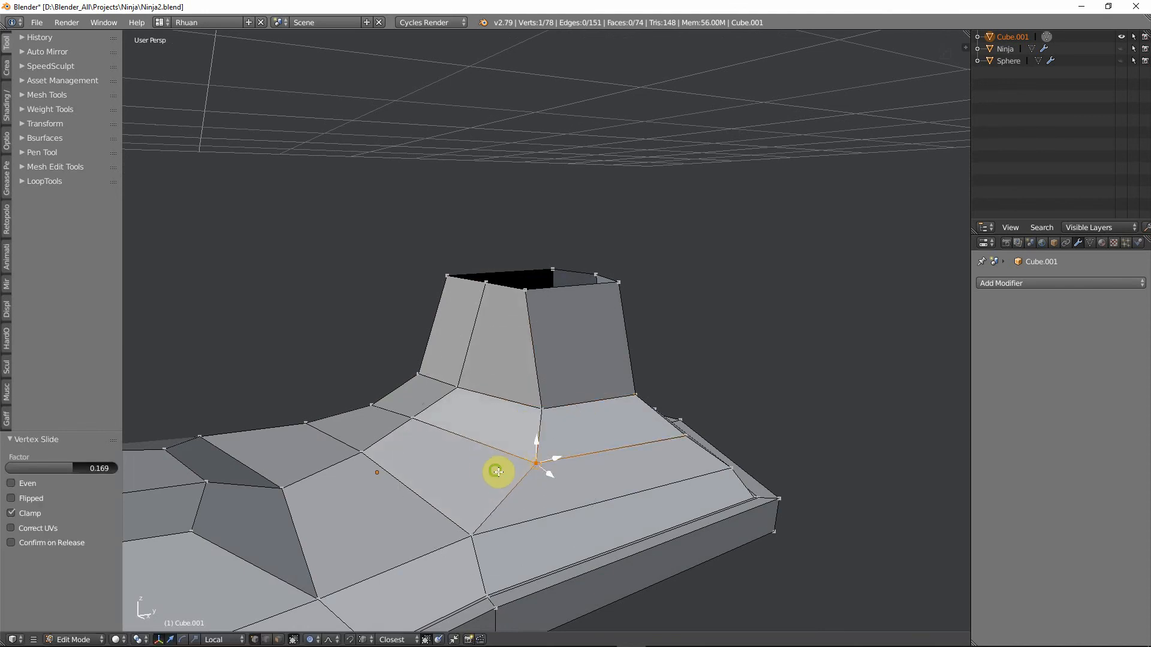
On the opposite side, slide the neck's inner base corner vertex by about 0.24 and the slope vertex below it by about 0.129.
{"action": "middle_click_drag", "start_coordinate": [496, 470], "coordinate": [696, 481]}
{"action": "key", "text": "g"}
{"action": "key", "text": "g"}
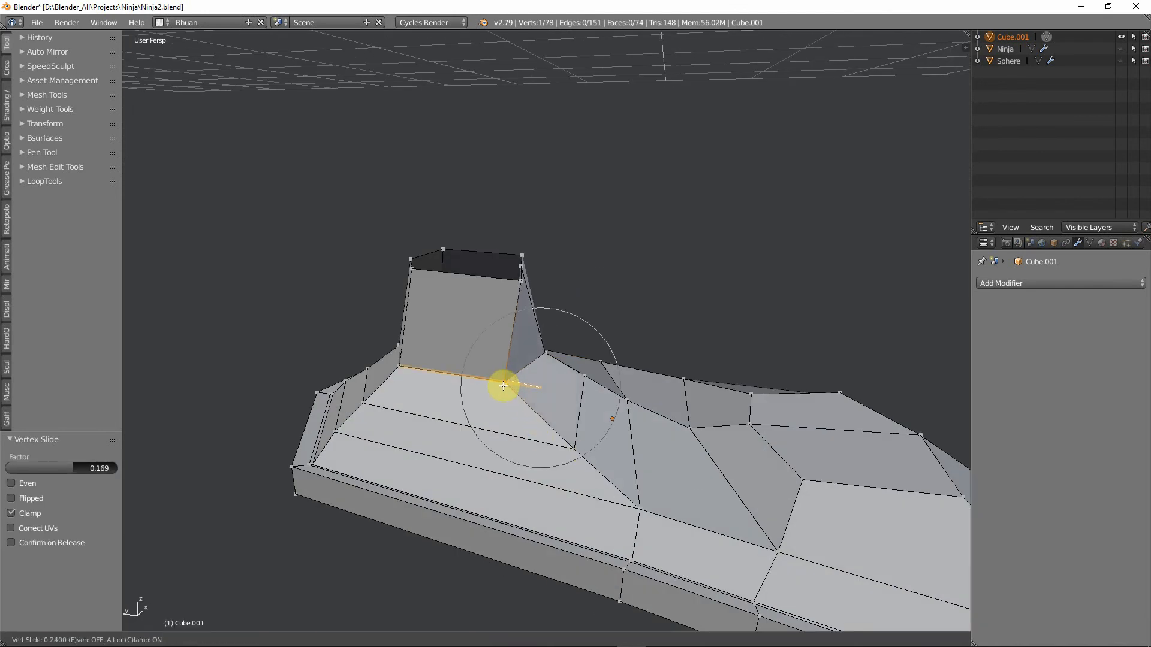
{"action": "left_click", "coordinate": [502, 387]}
{"action": "right_click", "coordinate": [576, 452]}
{"action": "key", "text": "g"}
{"action": "key", "text": "g"}
{"action": "left_click", "coordinate": [544, 438]}
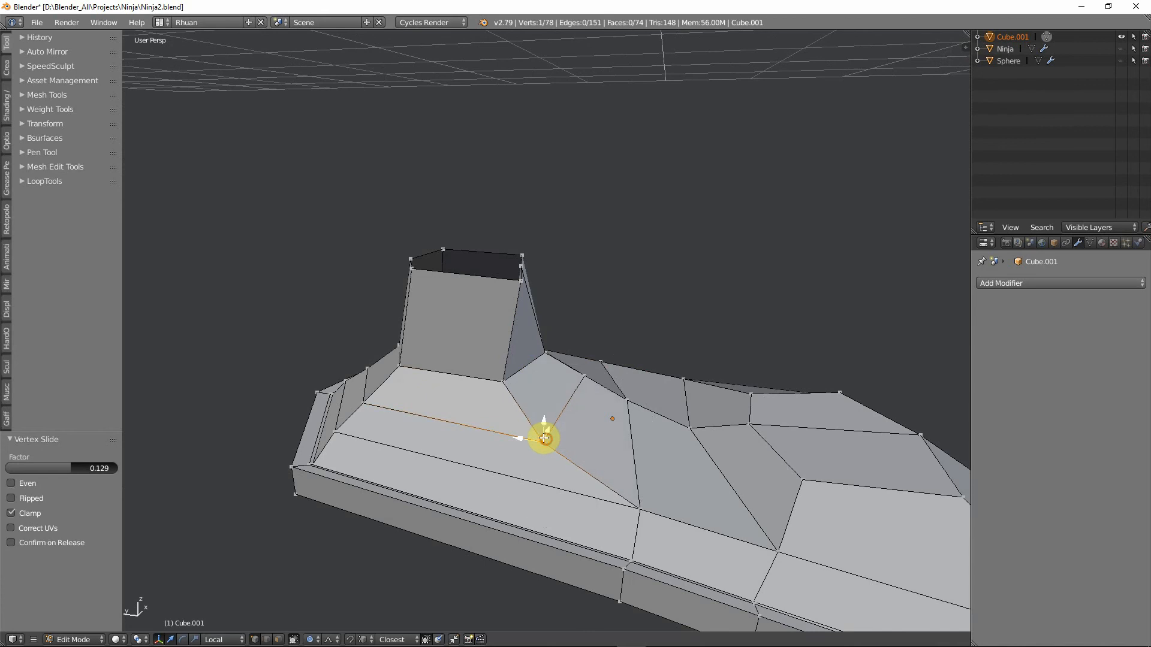
Slide the neck's outer base corner vertices along their ring edges by factors of about 0.252 and 0.160.
{"action": "right_click", "coordinate": [403, 367]}
{"action": "key", "text": "g"}
{"action": "key", "text": "g"}
{"action": "left_click", "coordinate": [427, 366]}
{"action": "middle_click_drag", "start_coordinate": [428, 366], "coordinate": [630, 377]}
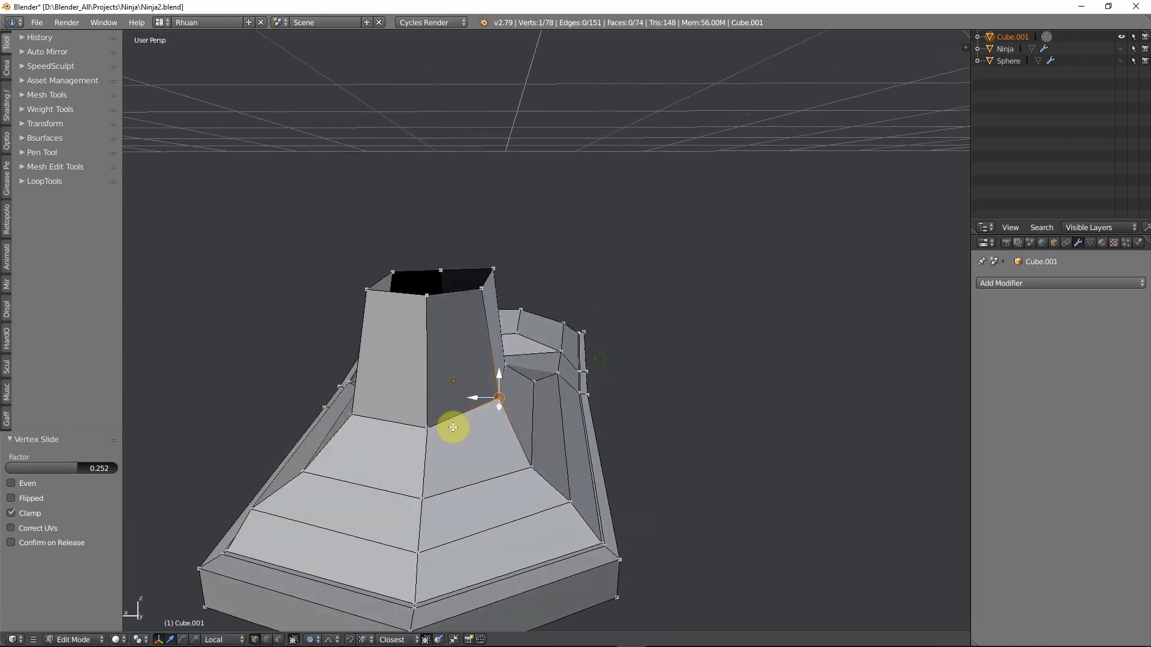
{"action": "middle_click_drag", "start_coordinate": [468, 441], "coordinate": [485, 345]}
{"action": "key", "text": "g"}
{"action": "left_click", "coordinate": [561, 425]}
{"action": "key", "text": "g"}
{"action": "key", "text": "g"}
{"action": "left_click", "coordinate": [542, 418]}
Slide the two inner corner vertices of the neck's top rim along the rim by factors of about 0.181 and 0.315.
{"action": "right_click", "coordinate": [475, 304]}
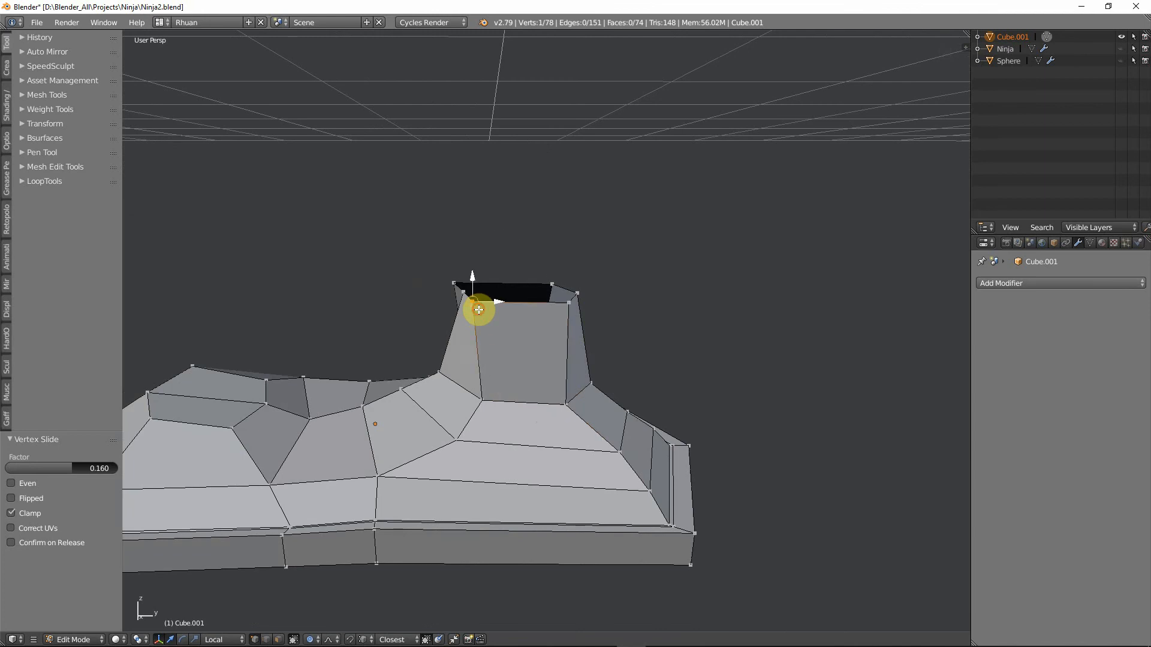
{"action": "key", "text": "g"}
{"action": "key", "text": "g"}
{"action": "left_click", "coordinate": [490, 307]}
{"action": "right_click", "coordinate": [454, 284]}
{"action": "key", "text": "g"}
{"action": "key", "text": "g"}
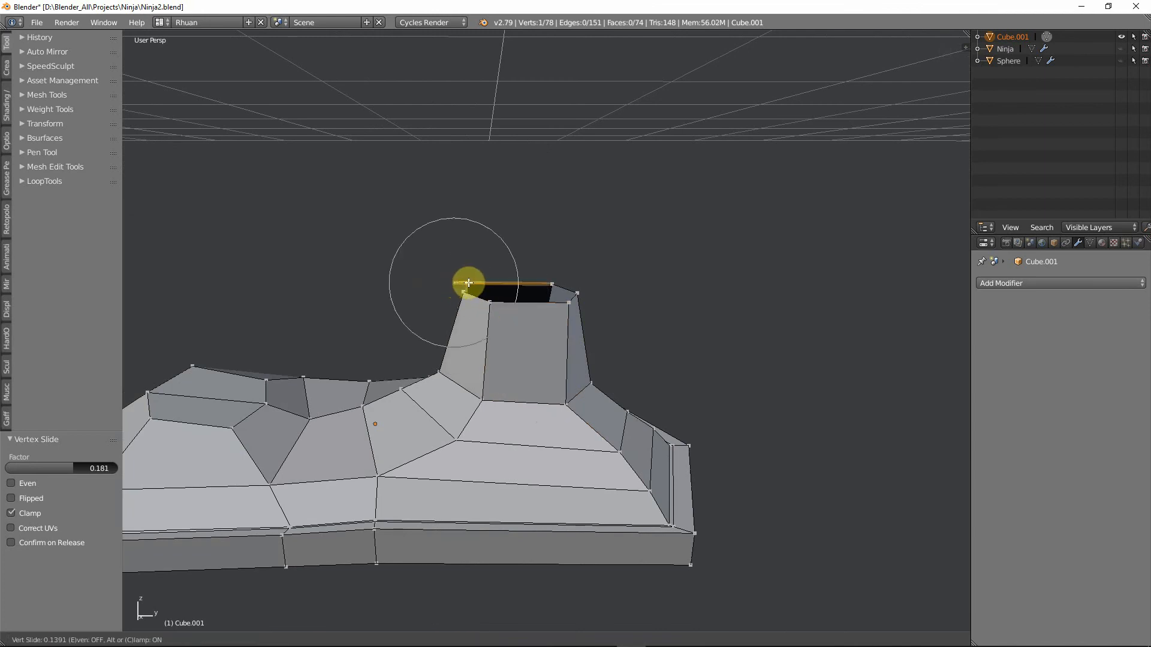
{"action": "left_click", "coordinate": [484, 282]}
Slide further corner vertices of the neck's top rim by factors of about 0.119 and 0.111 to even out the opening.
{"action": "middle_click_drag", "start_coordinate": [560, 318], "coordinate": [527, 390]}
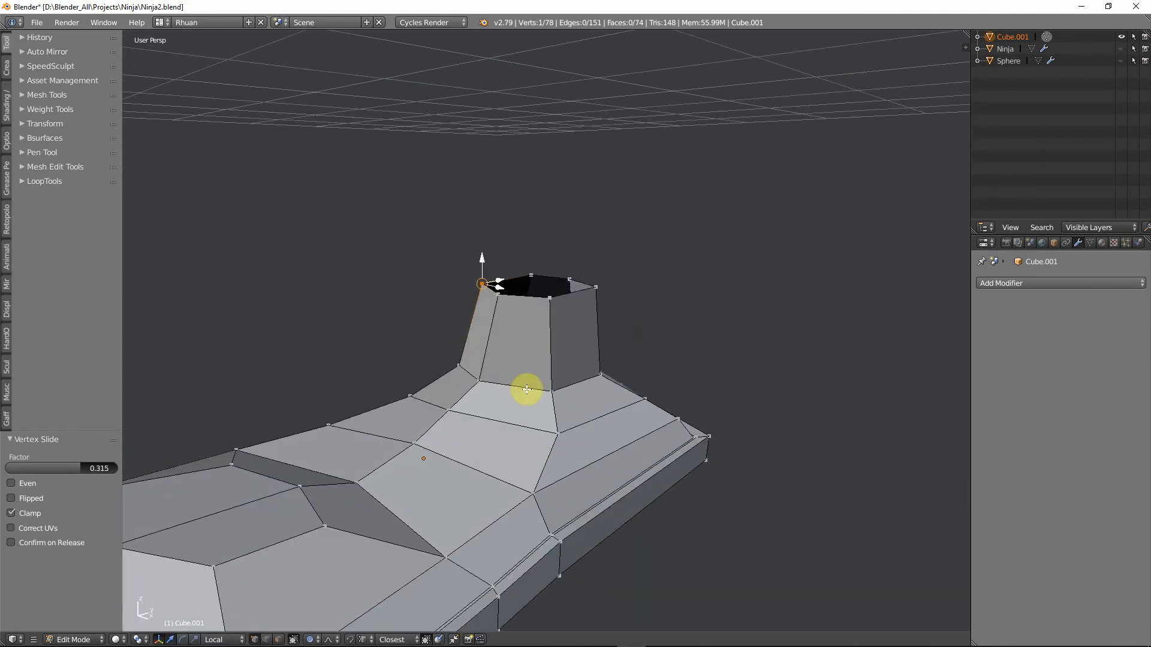
{"action": "key", "text": "g"}
{"action": "key", "text": "g"}
{"action": "left_click", "coordinate": [561, 307]}
{"action": "middle_click_drag", "start_coordinate": [512, 335], "coordinate": [668, 399]}
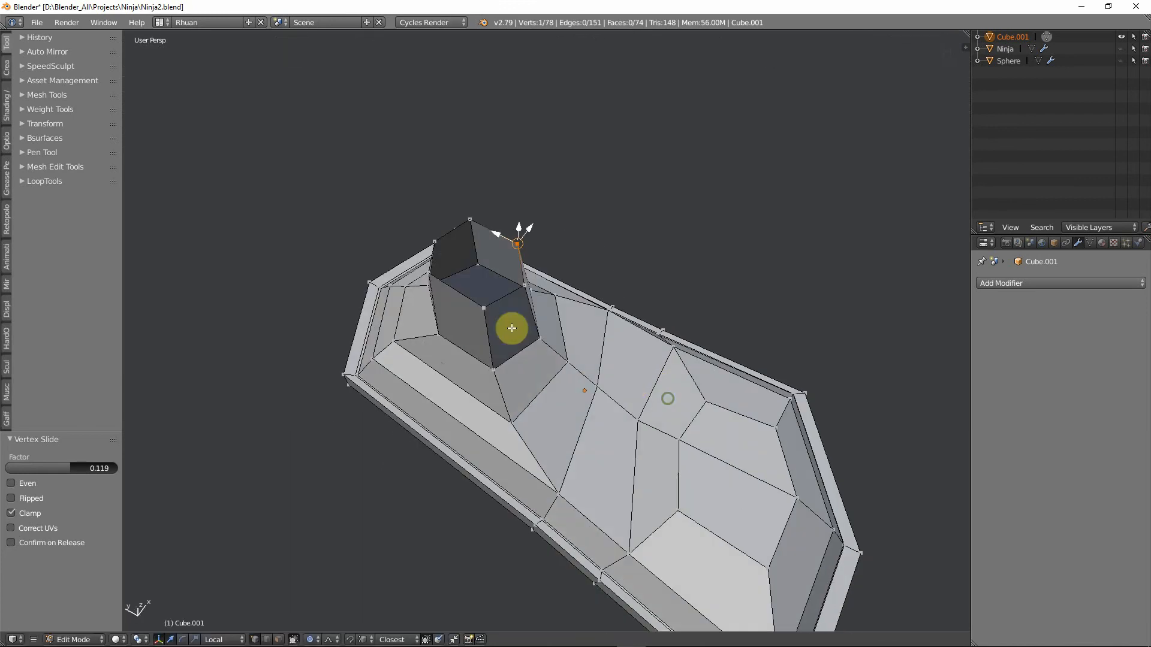
{"action": "key", "text": "g"}
{"action": "key", "text": "g"}
{"action": "left_click", "coordinate": [482, 307]}
In the right side view, move the outer slope's end vertex about 0.009 in Y and 0.004 in Z with proportional editing.
{"action": "middle_click_drag", "start_coordinate": [481, 306], "coordinate": [586, 397]}
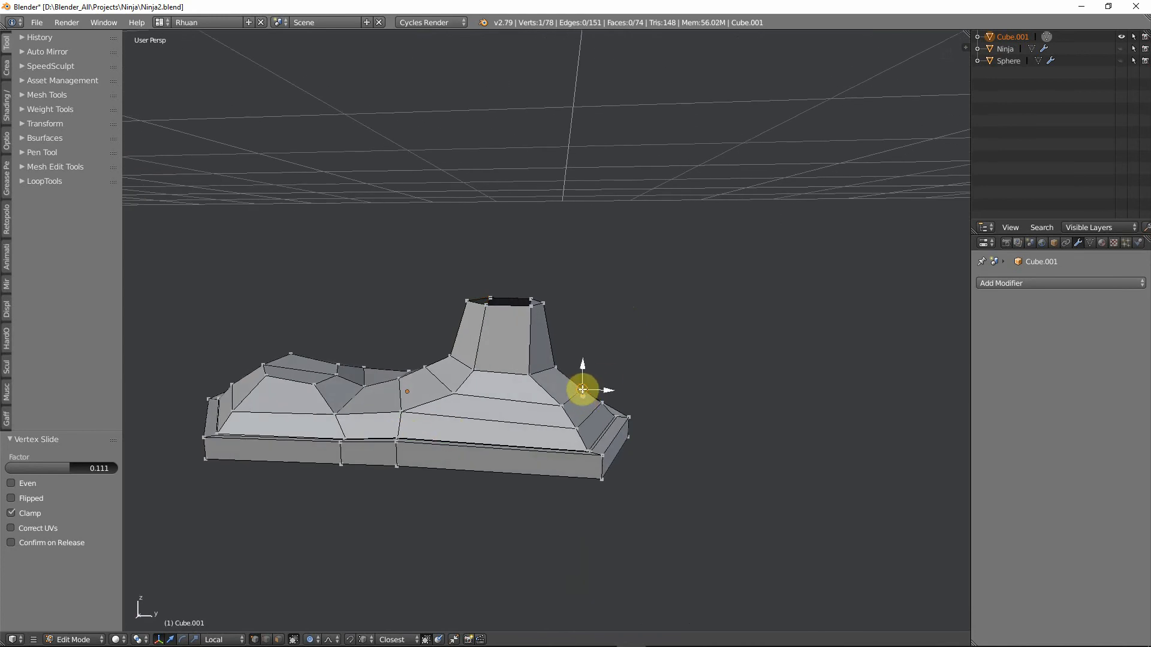
{"action": "key", "text": "KP_3"}
{"action": "scroll", "coordinate": [586, 387], "scroll_direction": "up", "scroll_amount": 4}
{"action": "key", "text": "g"}
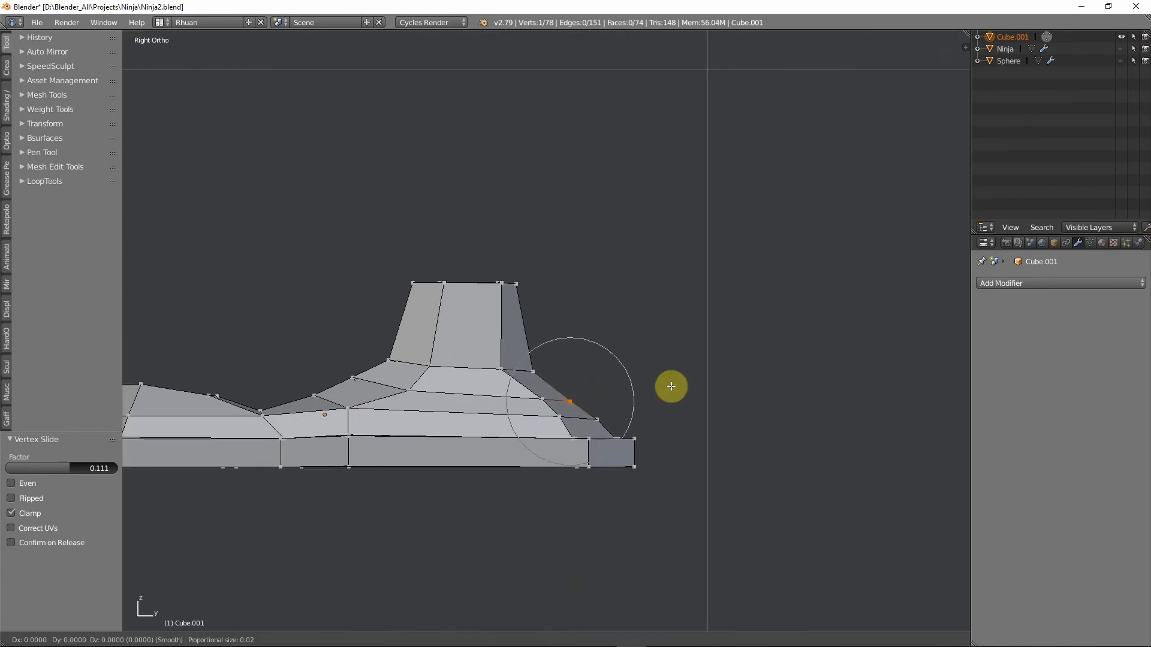
{"action": "left_click", "coordinate": [699, 376]}
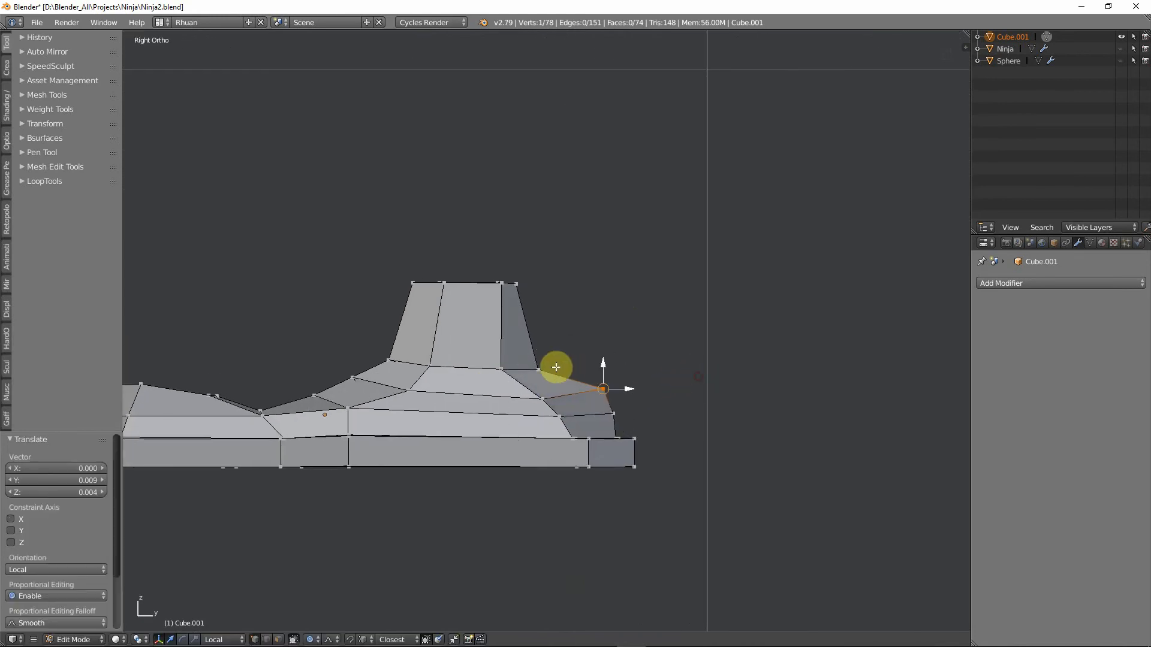
Move the neck base's outer end vertex about 0.011 in Y and 0.004 in Z, and the adjacent corner about 0.010 in Y and 0.002 in Z.
{"action": "right_click", "coordinate": [540, 367]}
{"action": "key", "text": "g"}
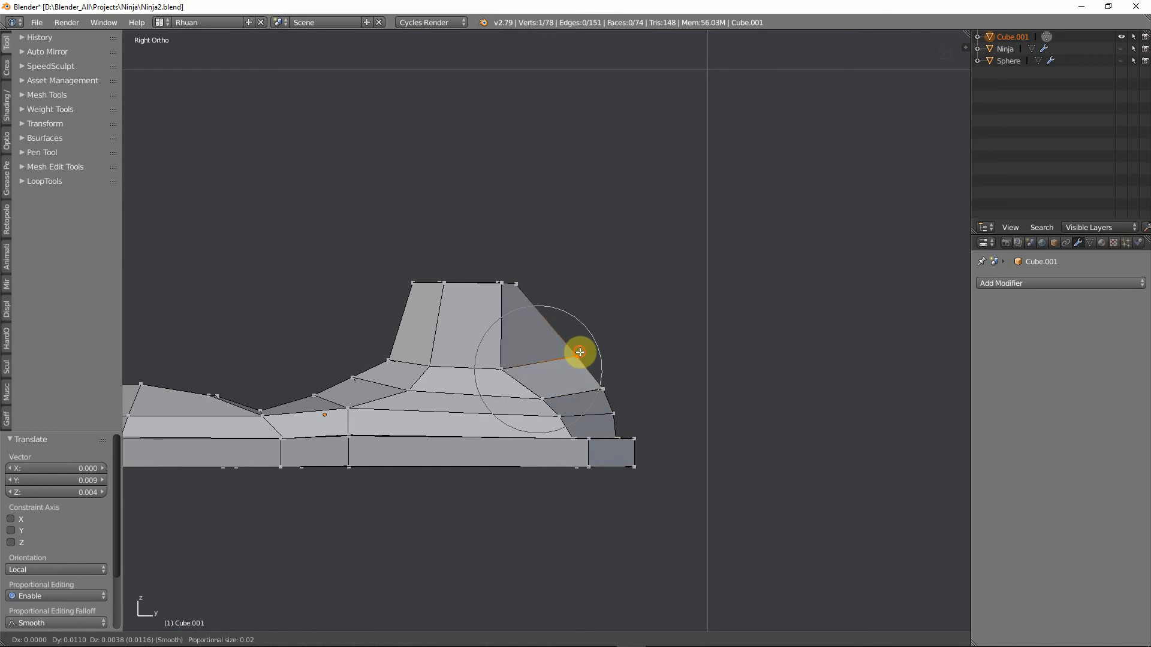
{"action": "left_click", "coordinate": [581, 352]}
{"action": "right_click", "coordinate": [505, 371]}
{"action": "key", "text": "g"}
{"action": "left_click", "coordinate": [543, 362]}
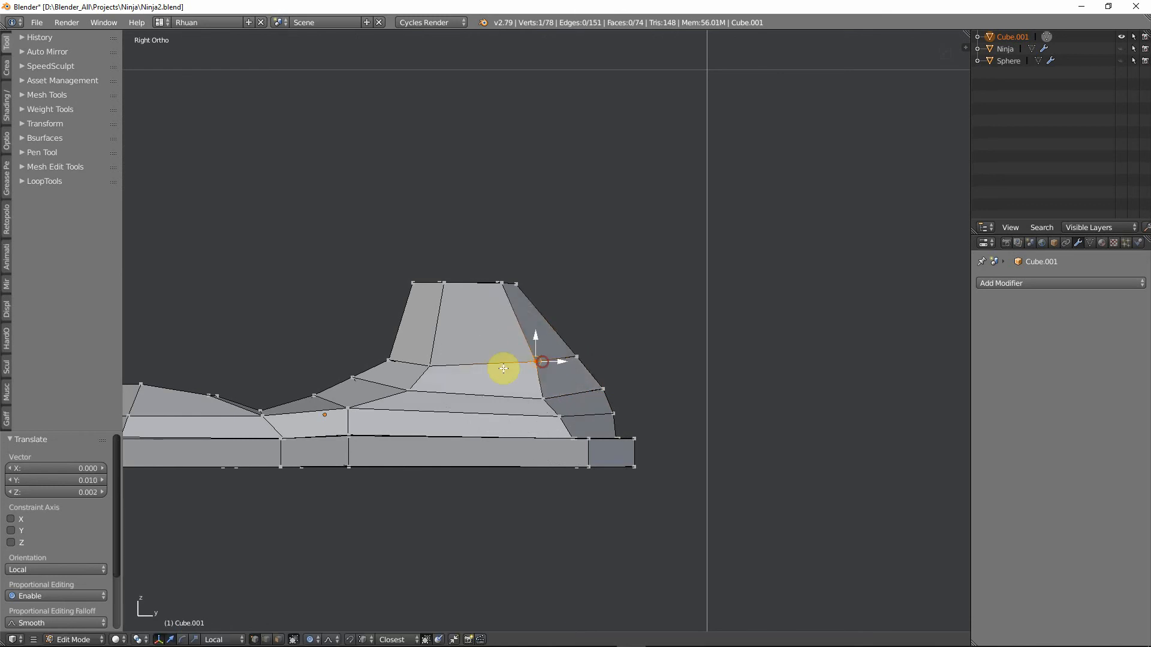
Slide the neck's inner base corner by about 0.186 and the slope vertex below it by about 0.071, toward the outer end.
{"action": "right_click", "coordinate": [433, 366]}
{"action": "key", "text": "g"}
{"action": "key", "text": "g"}
{"action": "left_click", "coordinate": [452, 367]}
{"action": "left_click", "coordinate": [418, 389]}
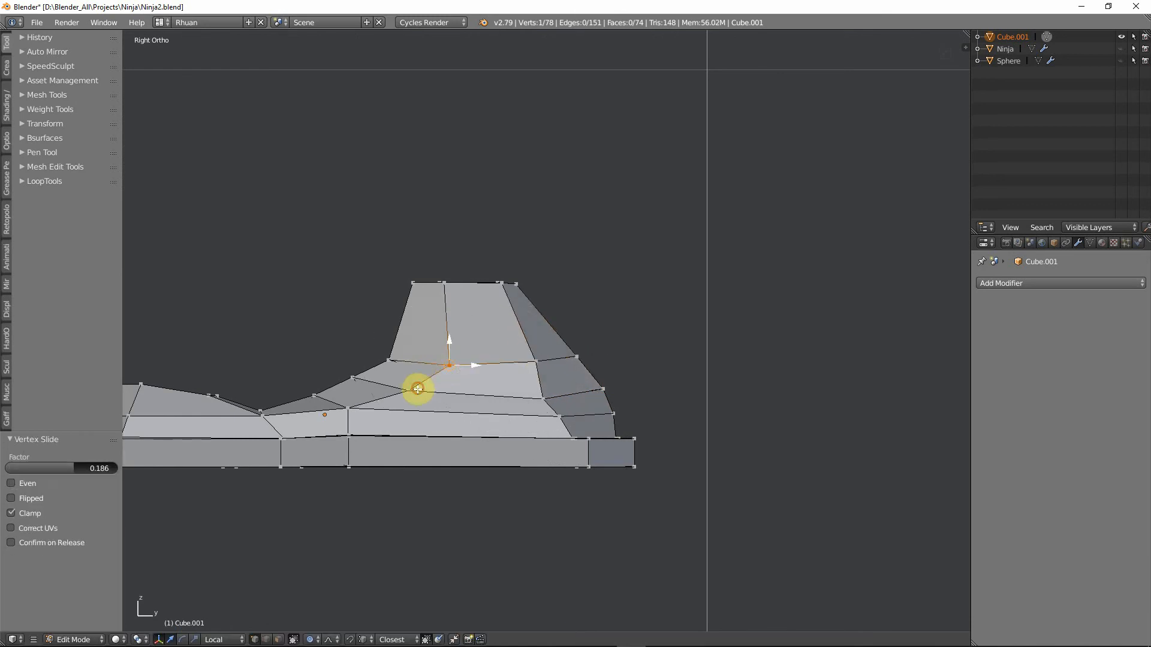
{"action": "right_click", "coordinate": [417, 389]}
{"action": "key", "text": "g"}
{"action": "key", "text": "g"}
{"action": "left_click", "coordinate": [426, 391]}
Move the top rim's outer end vertex about 0.009 in Y with proportional editing.
{"action": "right_click", "coordinate": [520, 283]}
{"action": "key", "text": "g"}
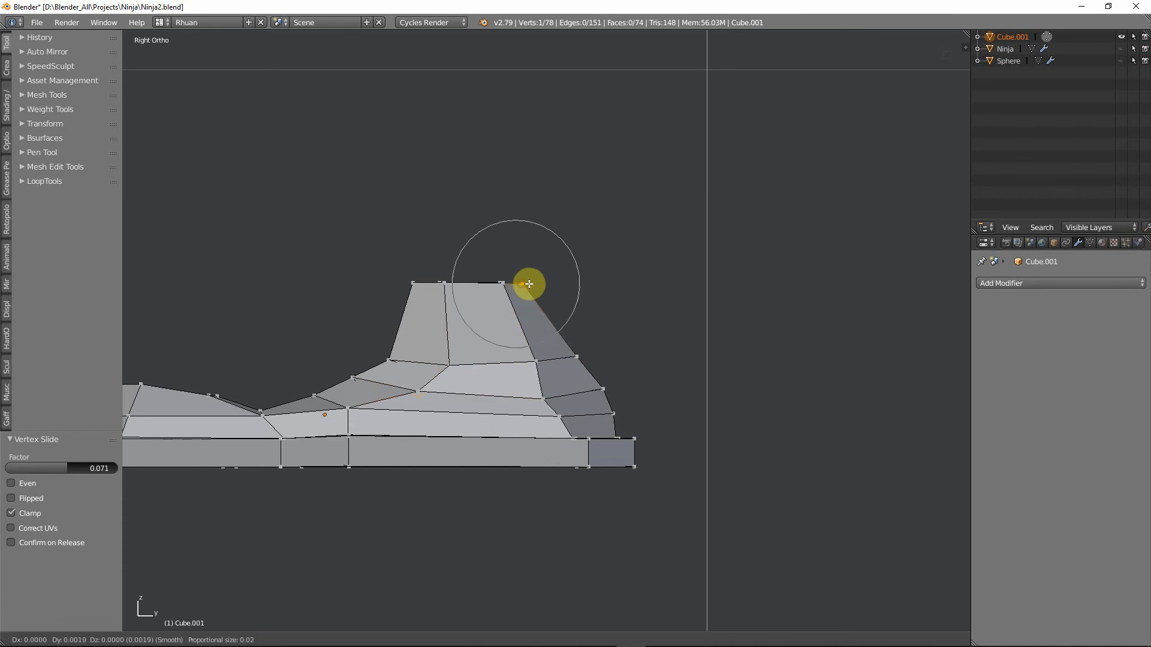
{"action": "left_click", "coordinate": [554, 285]}
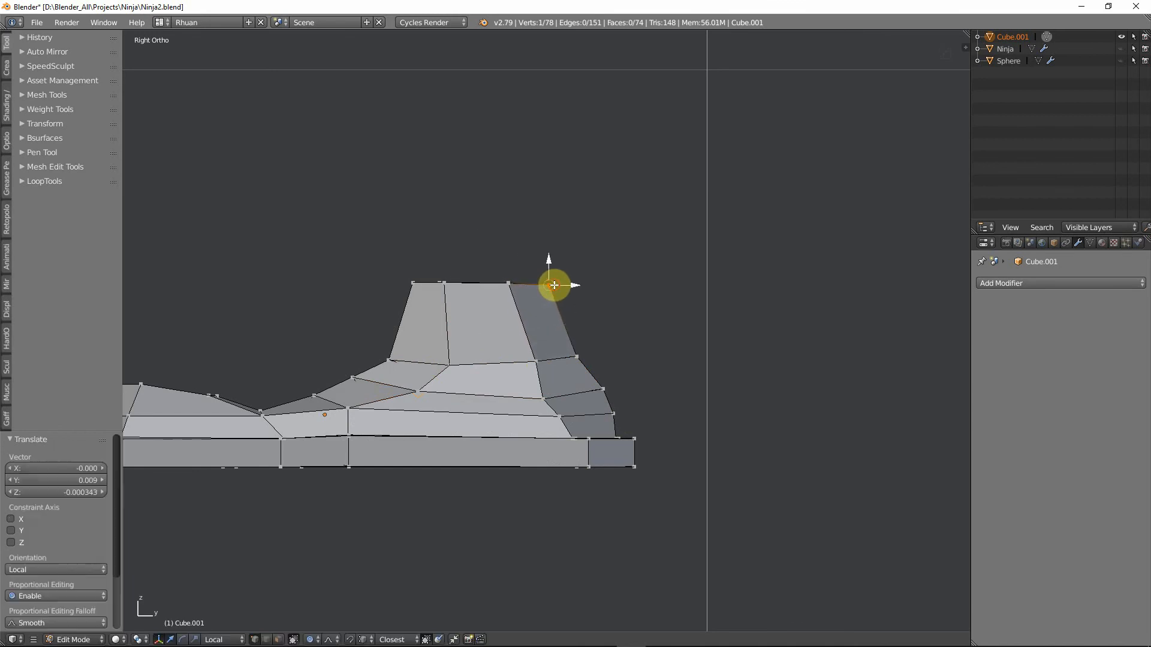
In the left side view, move the neck's outer base corner vertex about 0.015 in Y and 0.003 in Z.
{"action": "middle_click_drag", "start_coordinate": [552, 282], "coordinate": [356, 357]}
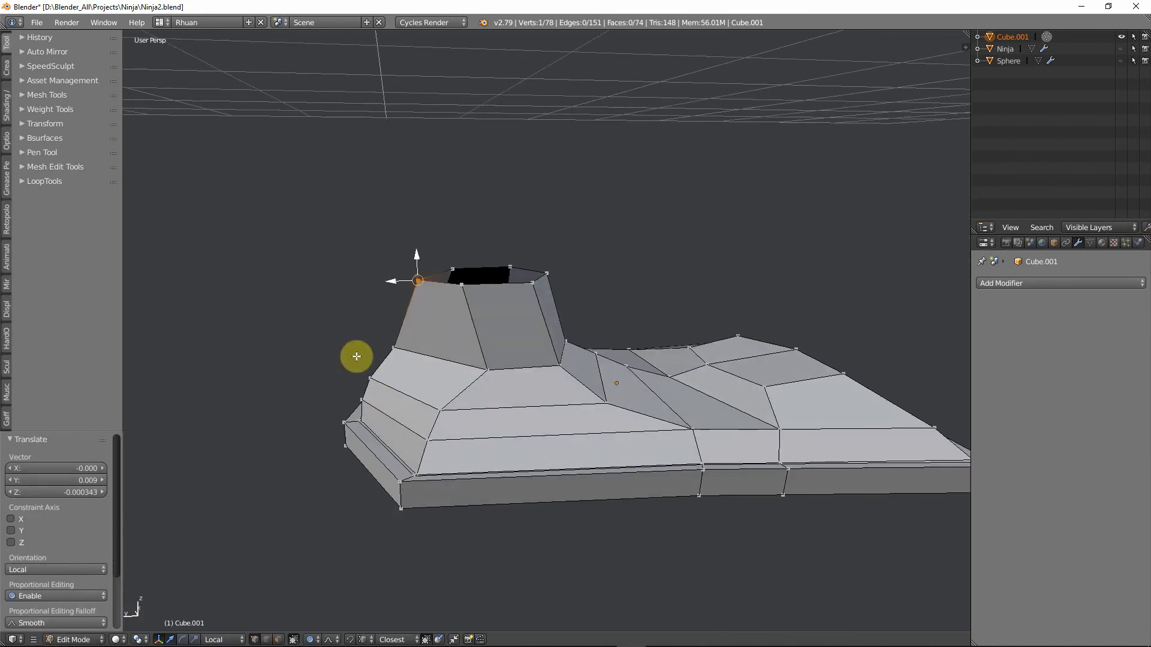
{"action": "key", "text": "ctrl+KP_3"}
{"action": "right_click", "coordinate": [486, 362]}
{"action": "key", "text": "g"}
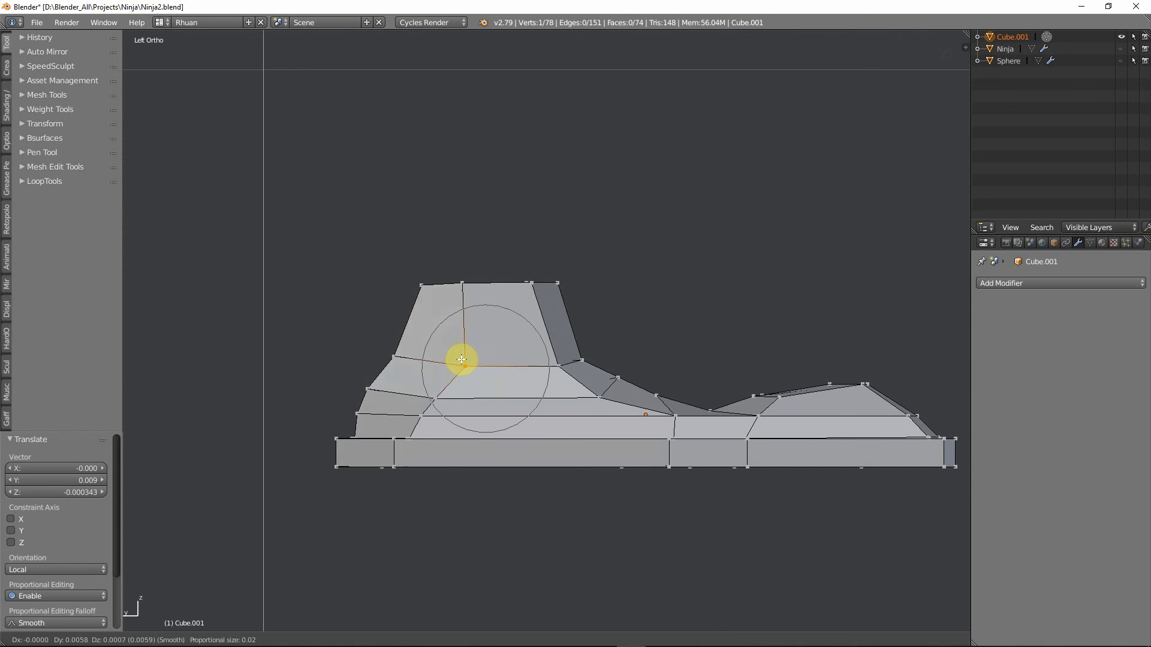
{"action": "left_click", "coordinate": [437, 354]}
Slide the two vertices below that corner toward the outer end by factors of about 0.214 and 0.159.
{"action": "key", "text": "g"}
{"action": "key", "text": "g"}
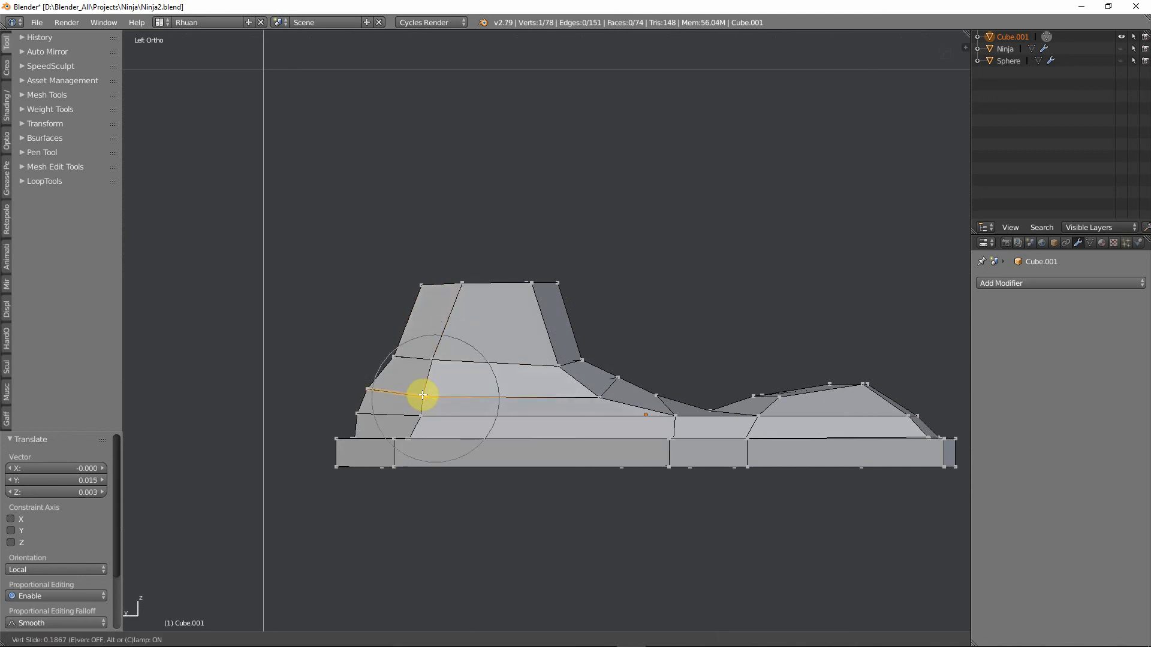
{"action": "left_click", "coordinate": [420, 406]}
{"action": "key", "text": "g"}
{"action": "key", "text": "g"}
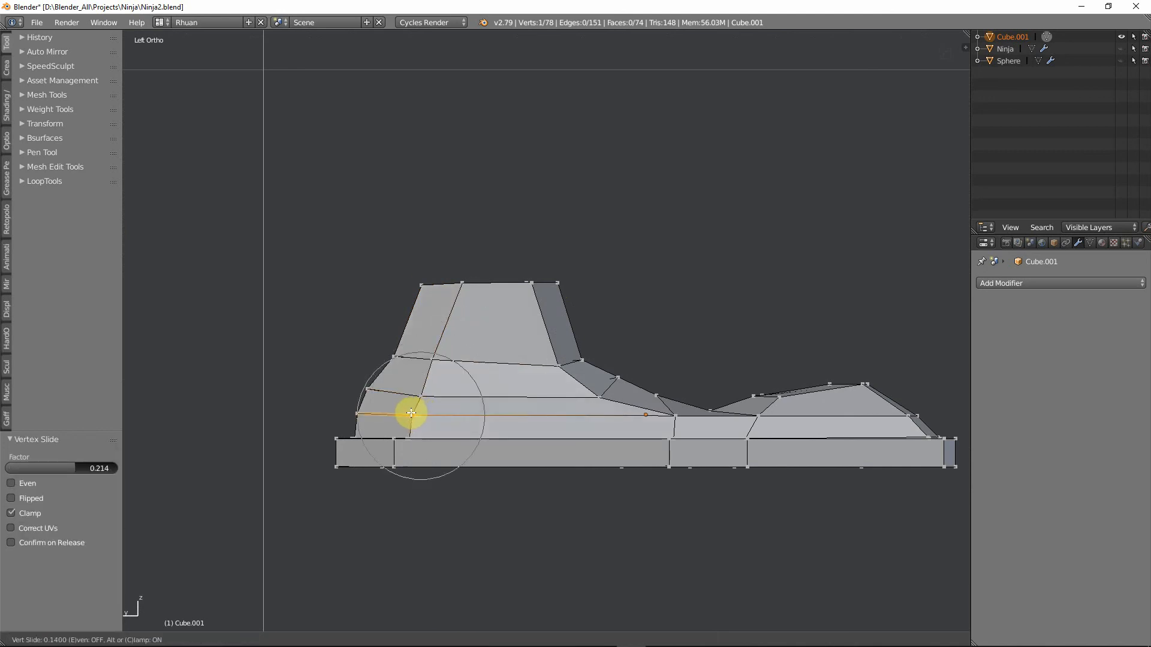
{"action": "left_click", "coordinate": [410, 413]}
Nudge the outer end vertex of the neck's base ring about 0.002 in Y.
{"action": "key", "text": "g"}
{"action": "right_click", "coordinate": [393, 355]}
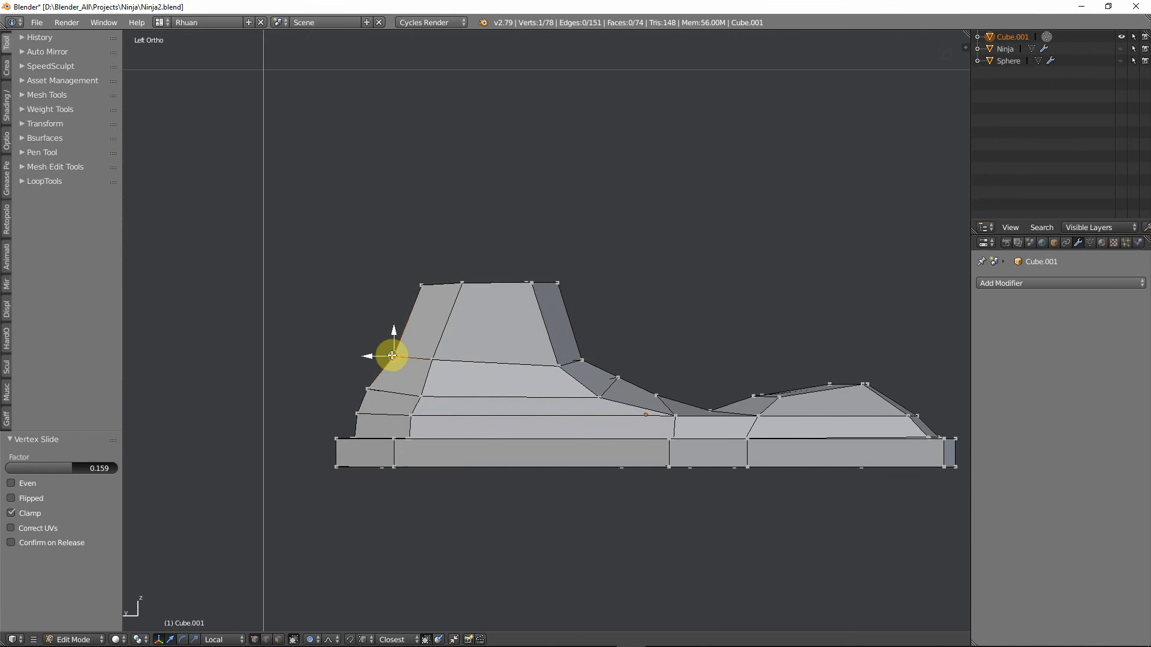
{"action": "key", "text": "g"}
{"action": "left_click", "coordinate": [387, 354]}
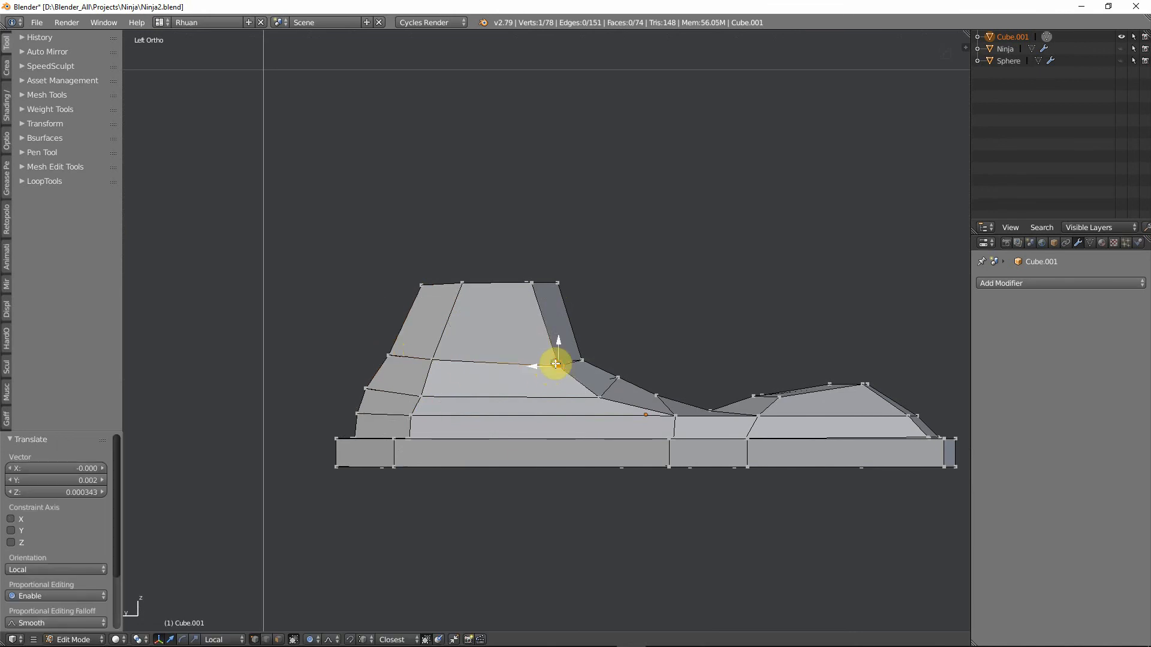
Slide the neck's inner base corner vertex along its ring edge away from the low dome, and up by a factor of about 0.100.
{"action": "key", "text": "g"}
{"action": "key", "text": "g"}
{"action": "left_click", "coordinate": [537, 363]}
{"action": "key", "text": "g"}
{"action": "key", "text": "g"}
{"action": "left_click", "coordinate": [537, 359]}
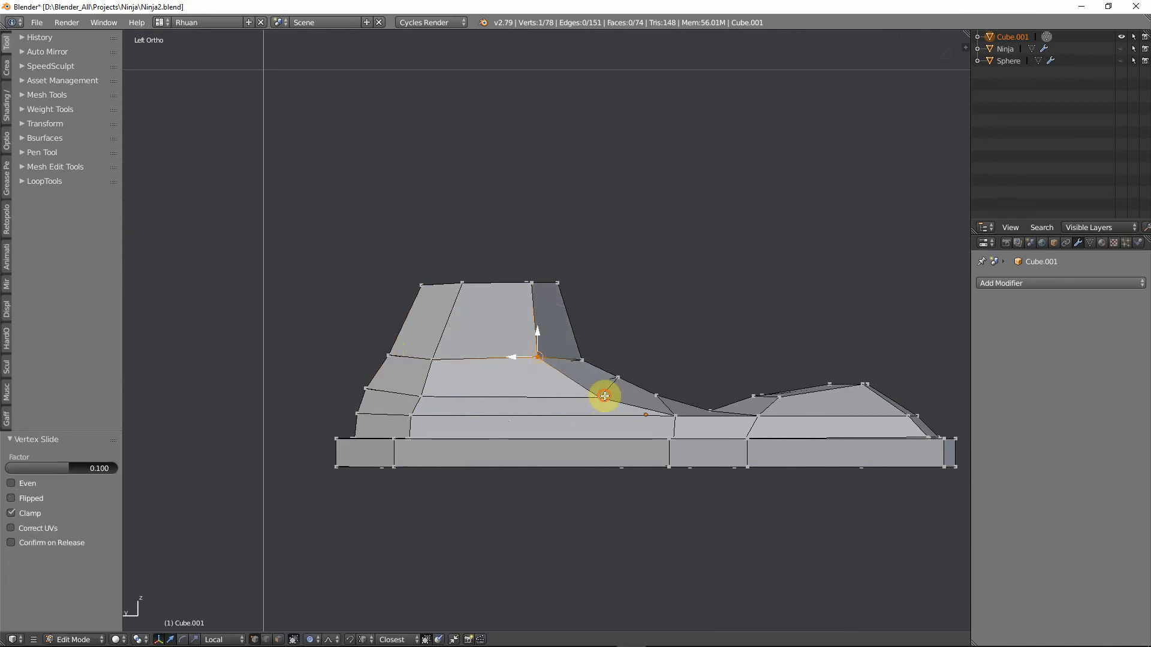
Slide the vertex below the neck's inner base corner by a factor of 0.167 and raise the adjacent slope vertex about 0.002 in Z.
{"action": "key", "text": "g"}
{"action": "key", "text": "g"}
{"action": "left_click", "coordinate": [584, 388]}
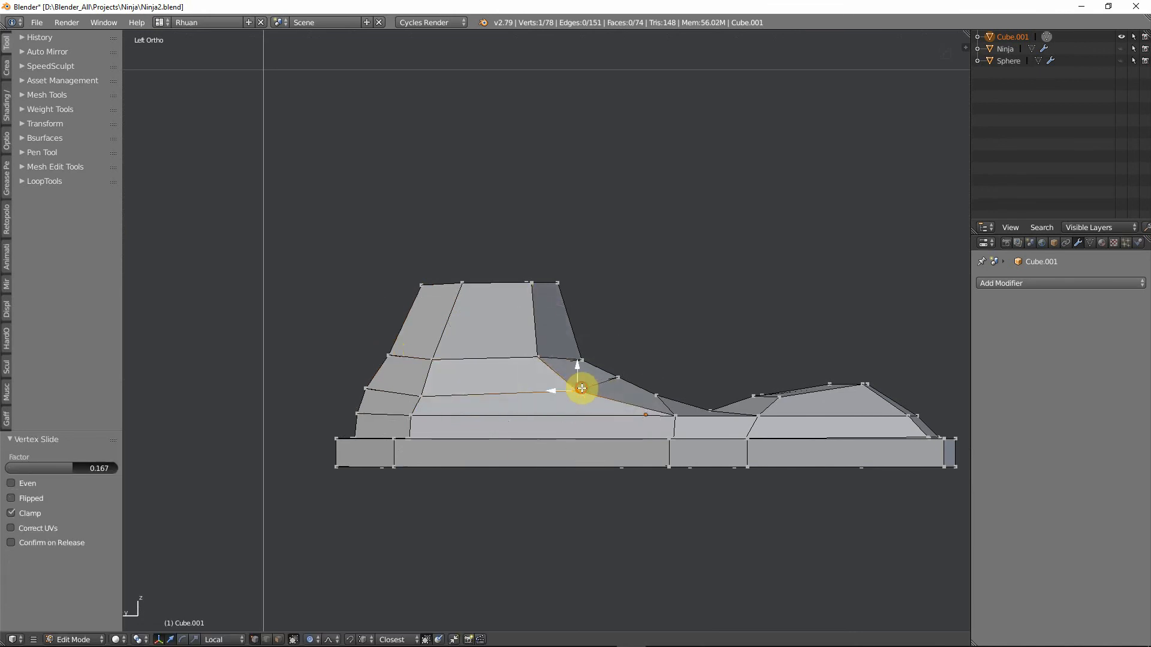
{"action": "key", "text": "g"}
{"action": "left_click", "coordinate": [664, 388]}
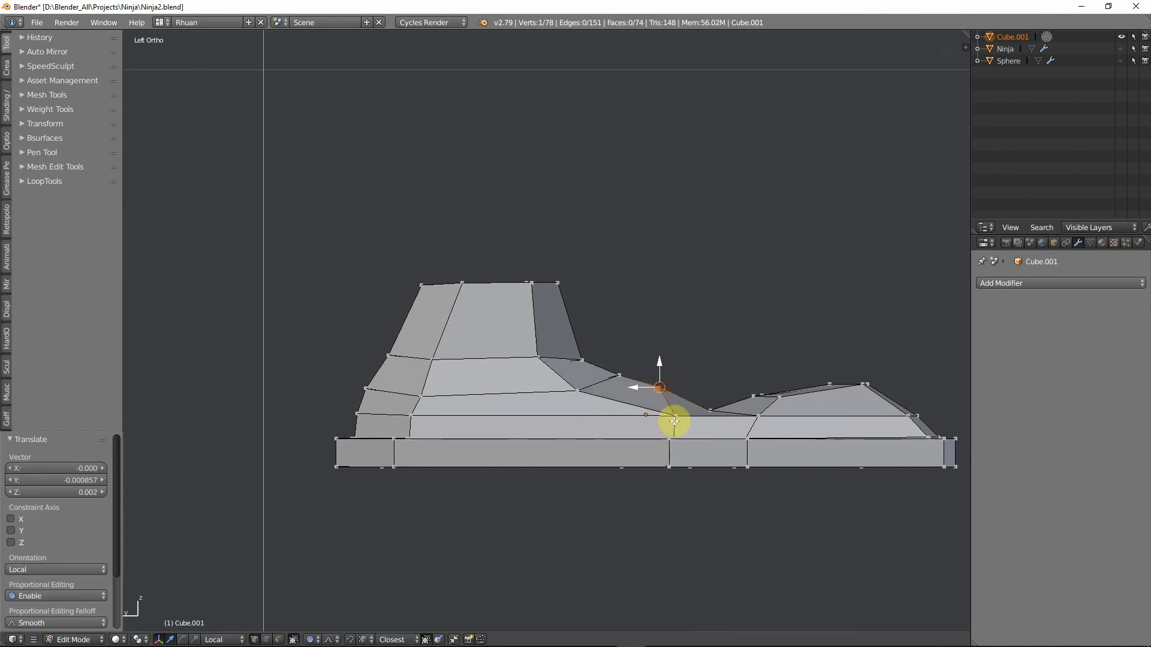
Nudge the side vertex at the waist, where the neck's slope meets the base band, slightly upward.
{"action": "right_click", "coordinate": [675, 418]}
{"action": "key", "text": "g"}
{"action": "right_click", "coordinate": [677, 412]}
{"action": "key", "text": "g"}
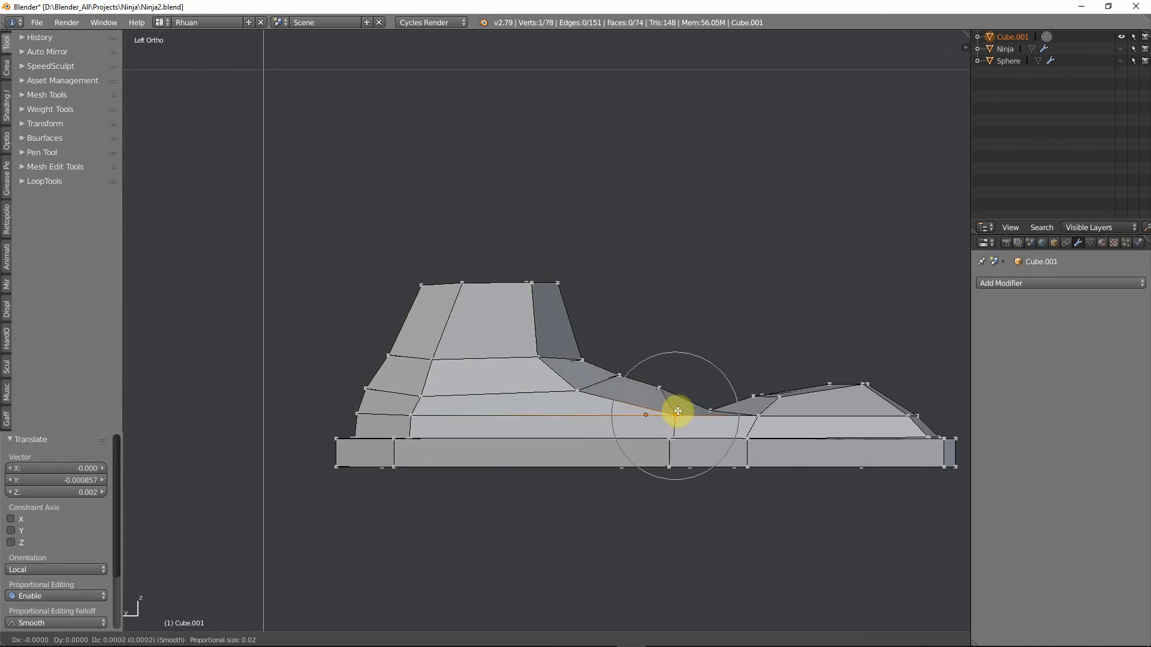
{"action": "left_click", "coordinate": [679, 408]}
Slide the centreline vertex on the slope between the neck and the low dome by a factor of 0.136.
{"action": "middle_click_drag", "start_coordinate": [681, 411], "coordinate": [469, 507]}
{"action": "right_click", "coordinate": [536, 511]}
{"action": "key", "text": "g"}
{"action": "key", "text": "g"}
{"action": "left_click", "coordinate": [538, 519]}
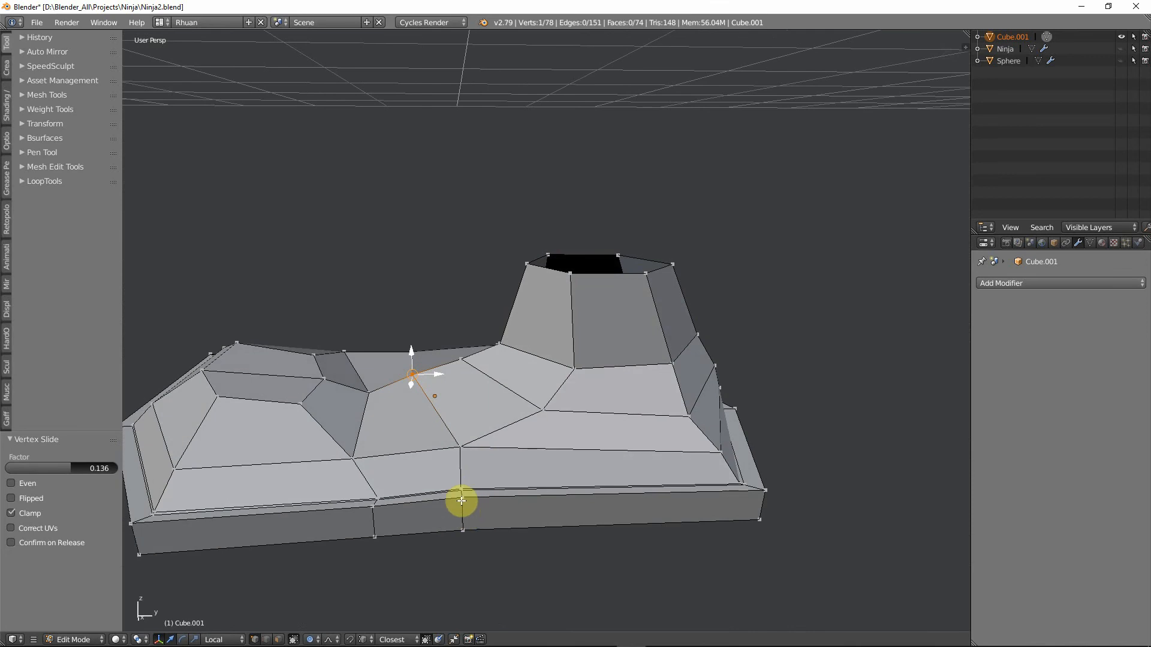
Select the four plate-rim vertices at the waist on the +X side and edge-slide them toward the neck by about 0.08.
{"action": "key", "text": "z"}
{"action": "mouse_move", "coordinate": [474, 484]}
{"action": "left_mouse_down", "text": "ctrl"}
{"action": "mouse_move", "coordinate": [506, 560]}
{"action": "mouse_move", "coordinate": [509, 545]}
{"action": "left_mouse_up", "text": "ctrl"}
{"action": "key", "text": "a"}
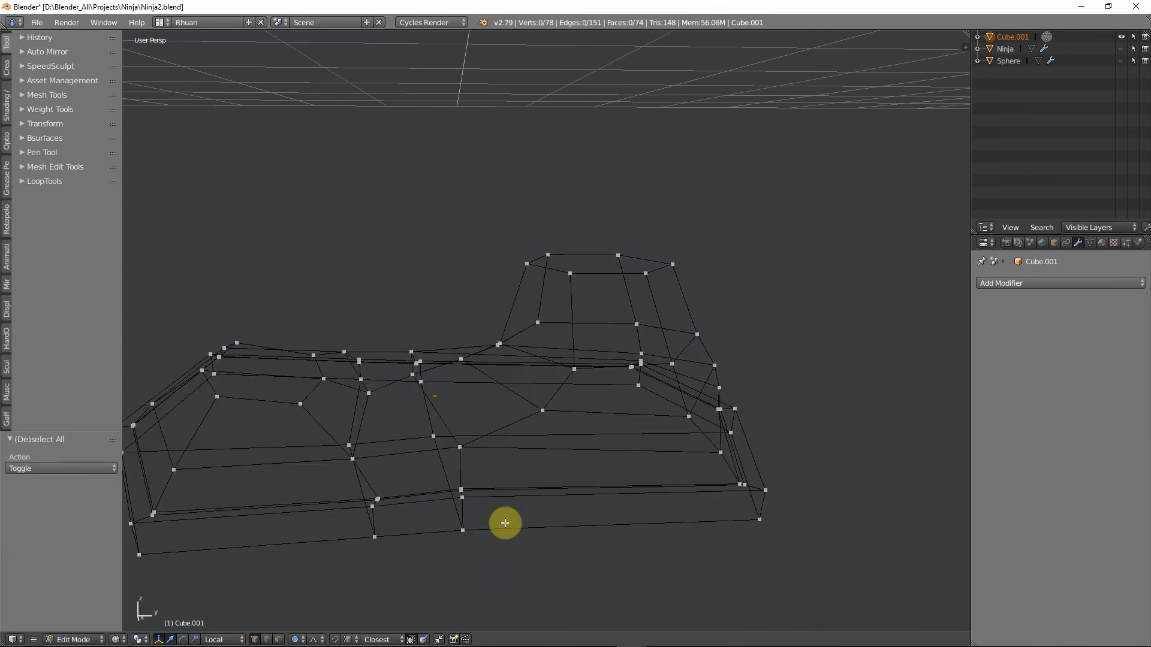
{"action": "mouse_move", "coordinate": [479, 471]}
{"action": "left_mouse_down", "text": "ctrl"}
{"action": "mouse_move", "coordinate": [436, 522]}
{"action": "mouse_move", "coordinate": [528, 569]}
{"action": "left_mouse_up", "text": "ctrl"}
{"action": "key", "text": "g"}
{"action": "key", "text": "g"}
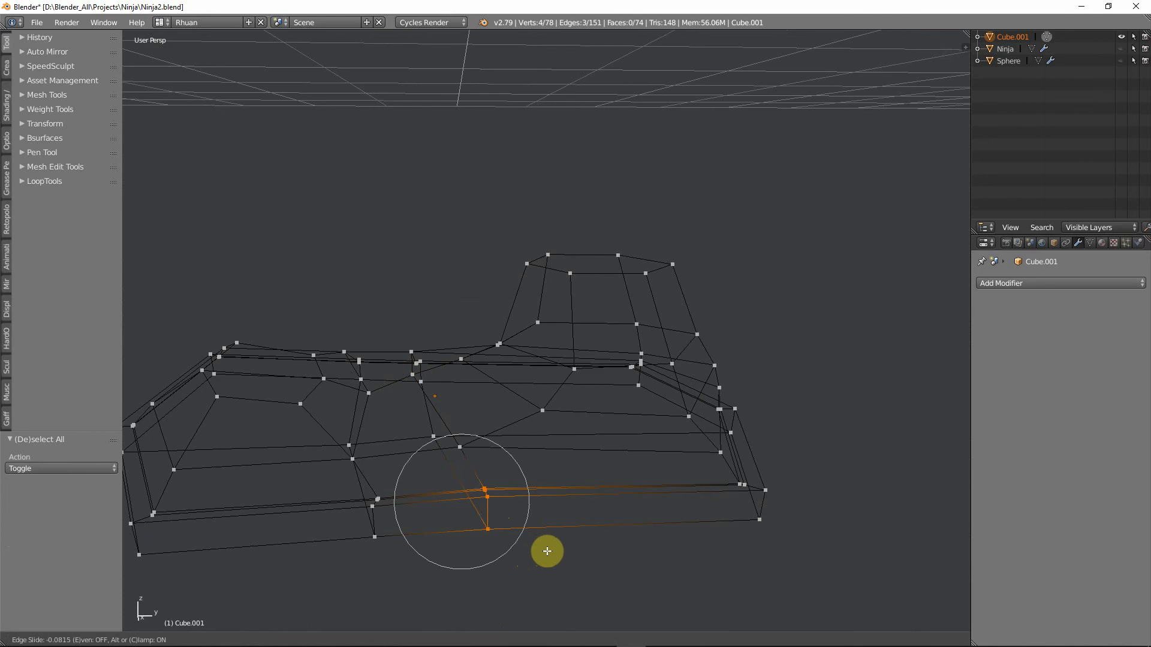
{"action": "left_click", "coordinate": [556, 551]}
Move the selected rim vertices inward by about 0.002 along X.
{"action": "key", "text": "z"}
{"action": "mouse_move", "coordinate": [552, 542]}
{"action": "middle_mouse_down"}
{"action": "mouse_move", "coordinate": [532, 532]}
{"action": "mouse_move", "coordinate": [604, 568]}
{"action": "mouse_move", "coordinate": [690, 542]}
{"action": "mouse_move", "coordinate": [642, 465]}
{"action": "mouse_move", "coordinate": [442, 416]}
{"action": "middle_mouse_up"}
{"action": "key", "text": "g"}
{"action": "key", "text": "x"}
{"action": "left_click", "coordinate": [695, 513]}
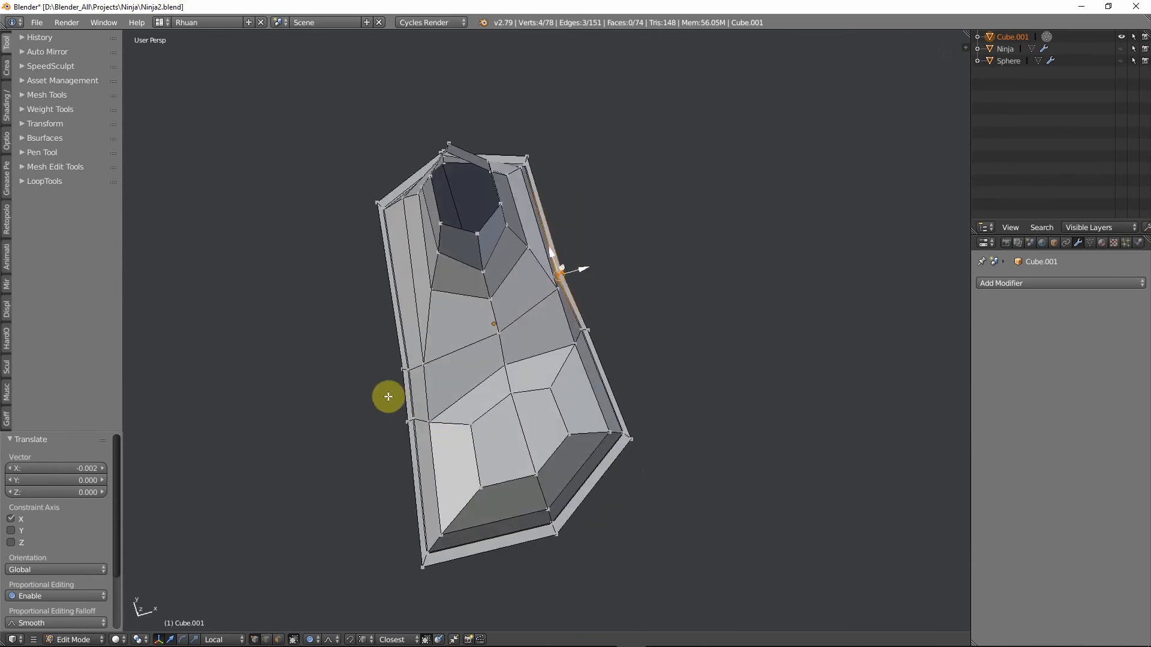
Select the four matching plate-rim vertices at the waist on the -X side instead.
{"action": "key", "text": "a"}
{"action": "middle_click_drag", "start_coordinate": [375, 378], "coordinate": [376, 375]}
{"action": "key", "text": "z"}
{"action": "mouse_move", "coordinate": [376, 375]}
{"action": "left_mouse_down", "text": "ctrl"}
{"action": "mouse_move", "coordinate": [390, 350]}
{"action": "mouse_move", "coordinate": [429, 375]}
{"action": "left_mouse_up", "text": "ctrl"}
{"action": "key", "text": "z"}
{"action": "key", "text": "g"}
{"action": "key", "text": "x"}
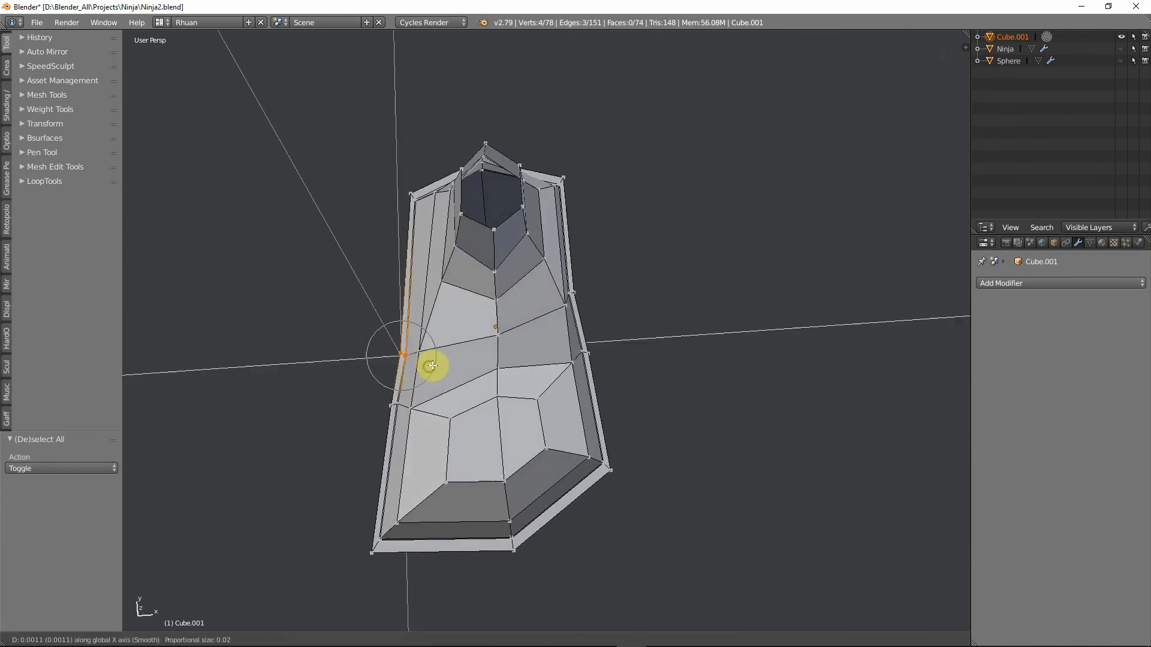
{"action": "right_click", "coordinate": [438, 364]}
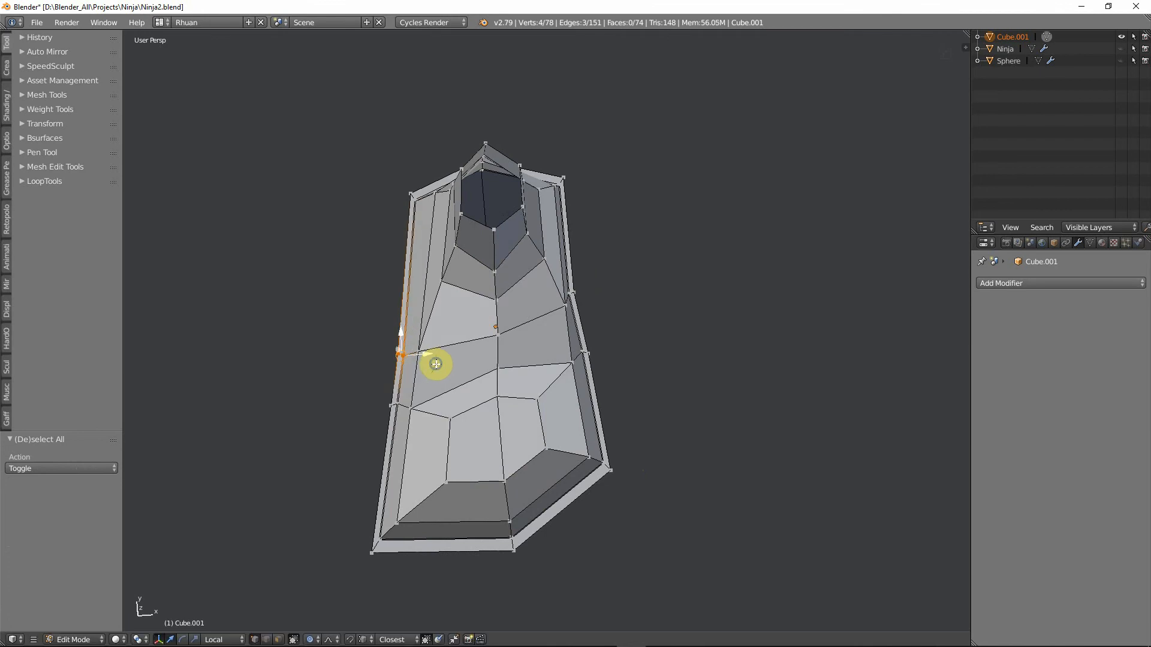
Add the adjacent upper side vertex to the selection, move all five inward about 0.003 along X, and clear the selection.
{"action": "key", "text": "z"}
{"action": "right_click", "coordinate": [419, 351], "text": "shift"}
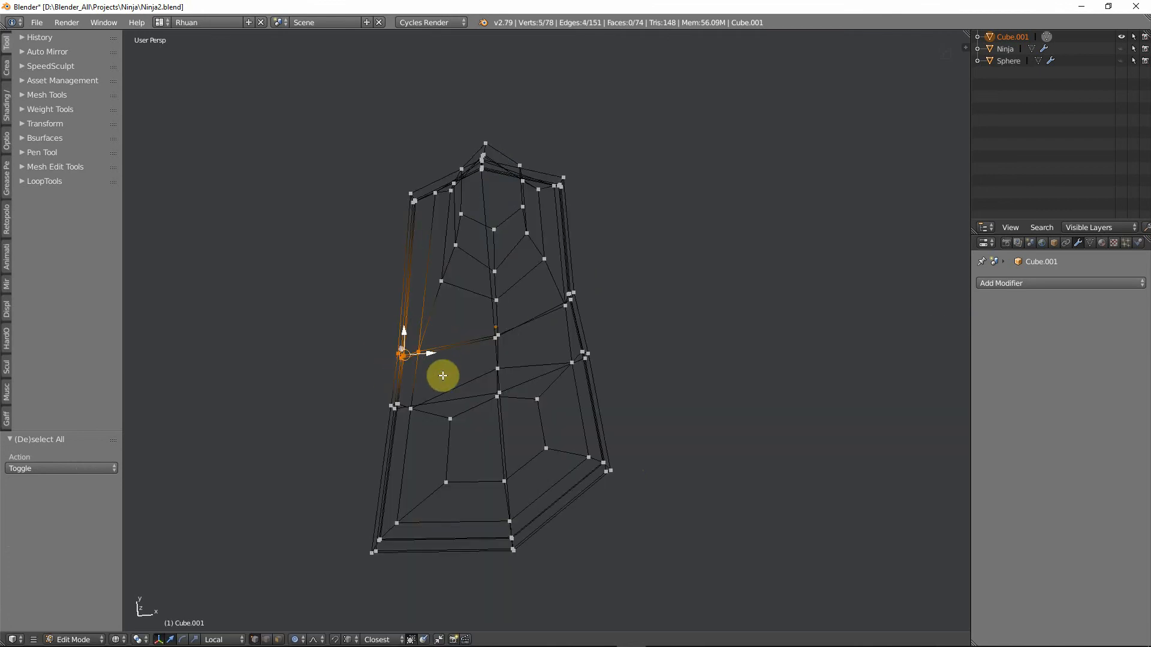
{"action": "key", "text": "z"}
{"action": "key", "text": "g"}
{"action": "key", "text": "x"}
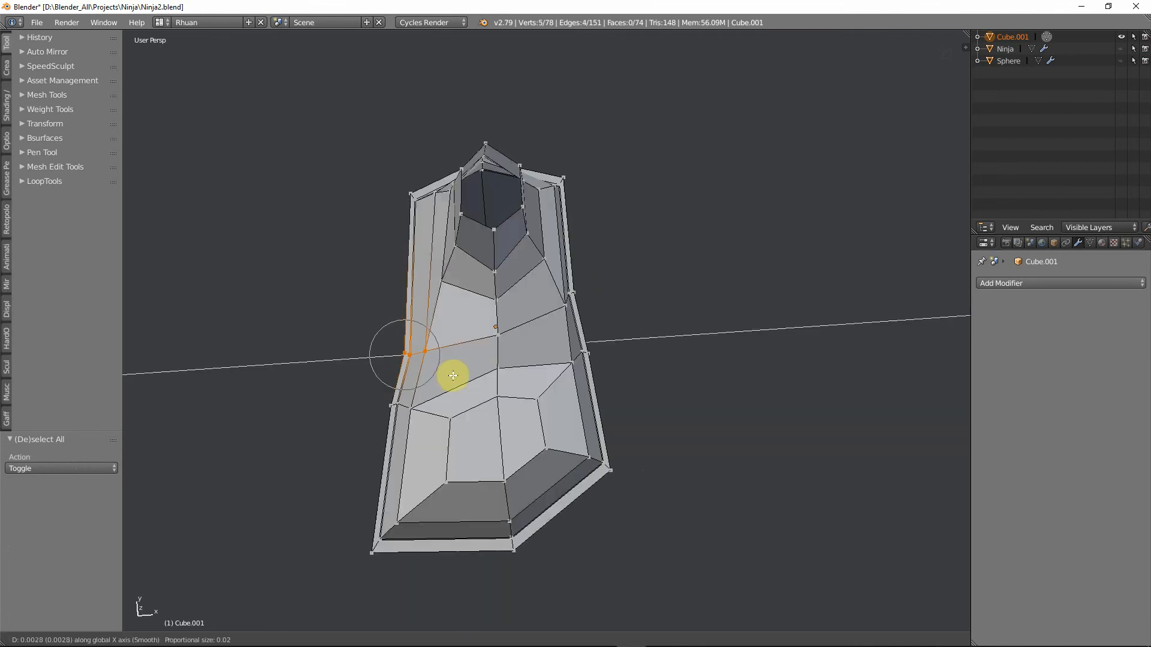
{"action": "left_click", "coordinate": [450, 375]}
{"action": "key", "text": "a"}
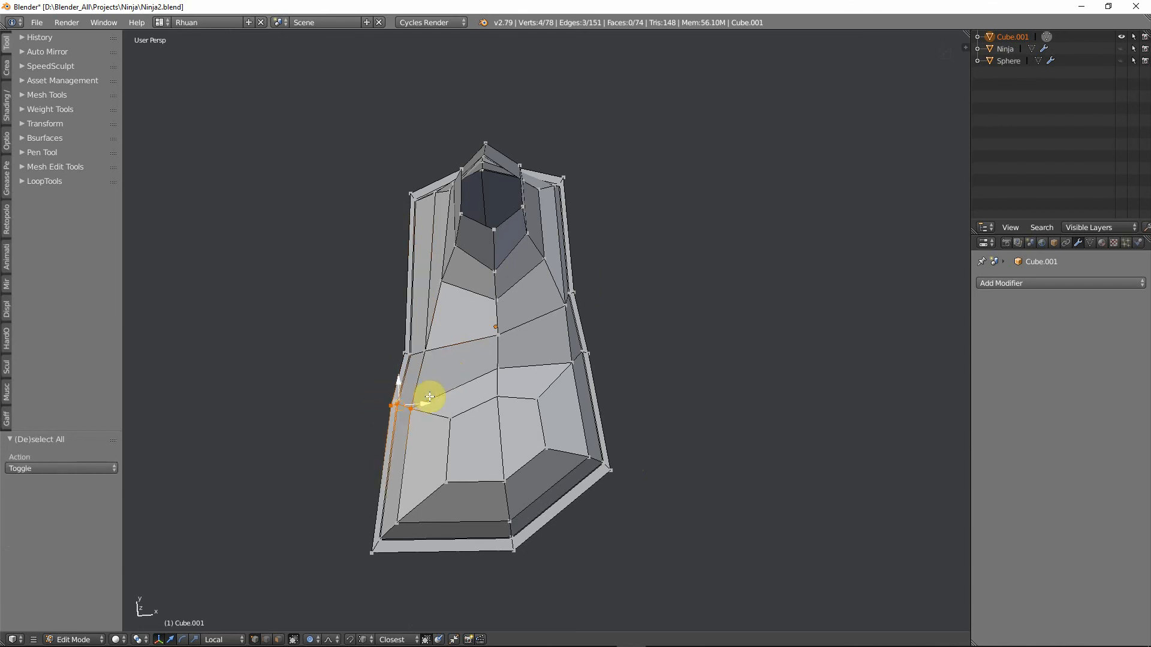
{"action": "key", "text": "g"}
{"action": "key", "text": "x"}
{"action": "key", "text": "y"}
{"action": "key", "text": "Escape"}
Select all five side vertices at the dome end of the -X waist and move them about -0.004 in Y and -0.001 in Z.
{"action": "key", "text": "z"}
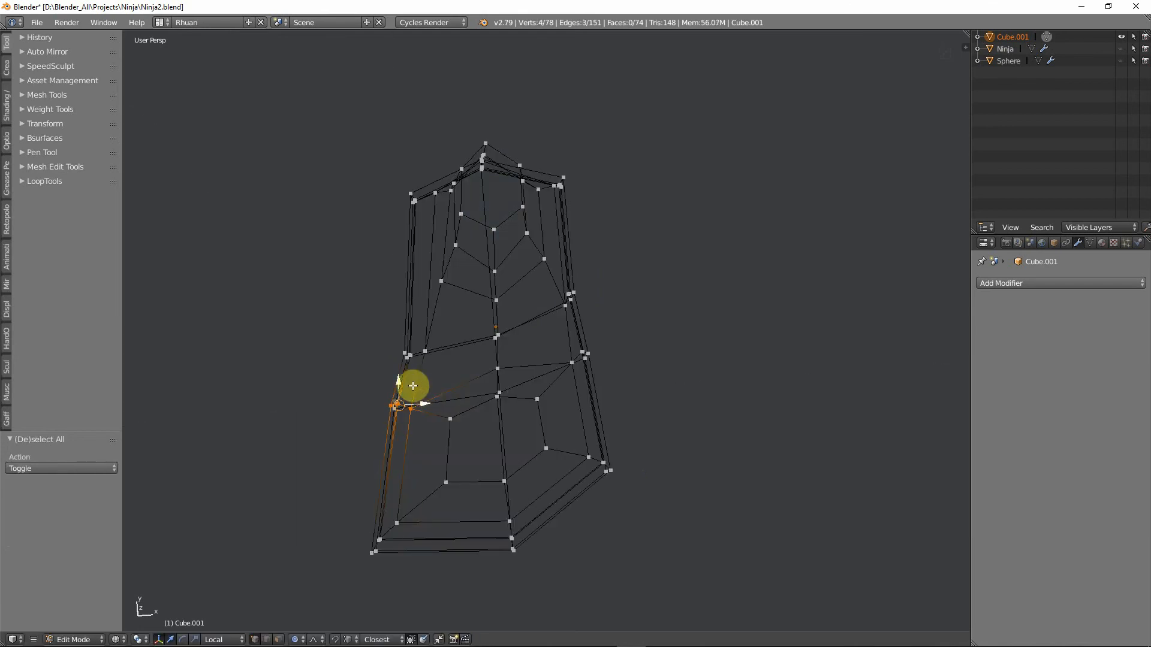
{"action": "left_click_drag", "start_coordinate": [378, 425], "coordinate": [437, 395], "text": "ctrl"}
{"action": "key", "text": "z"}
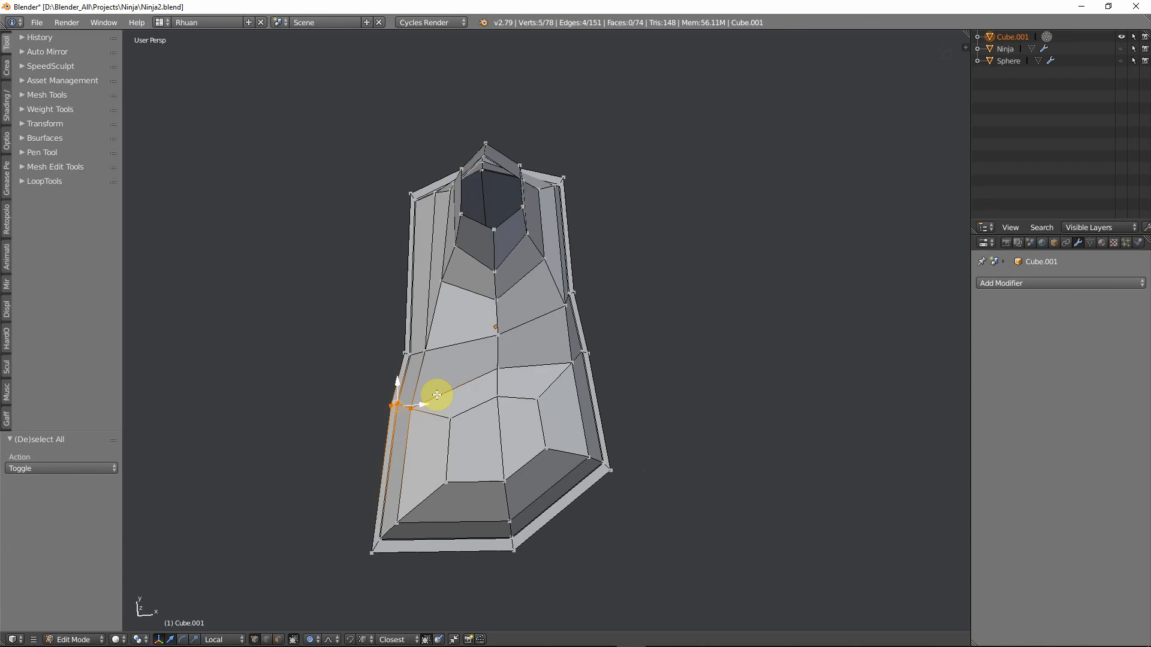
{"action": "key", "text": "g"}
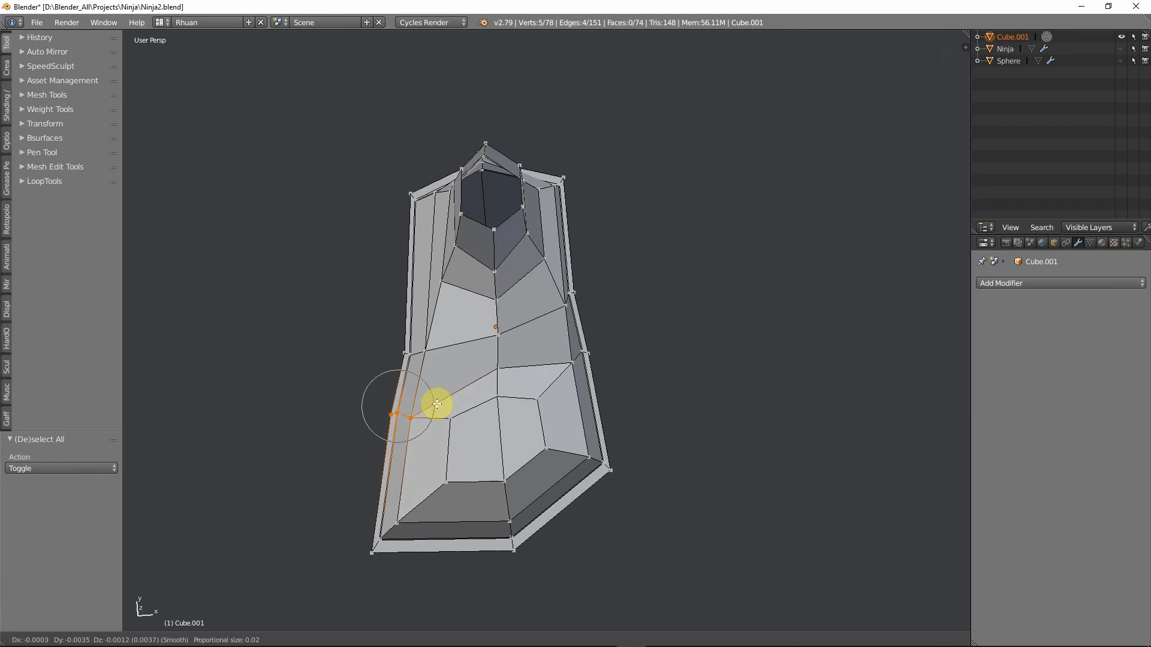
{"action": "left_click", "coordinate": [437, 403]}
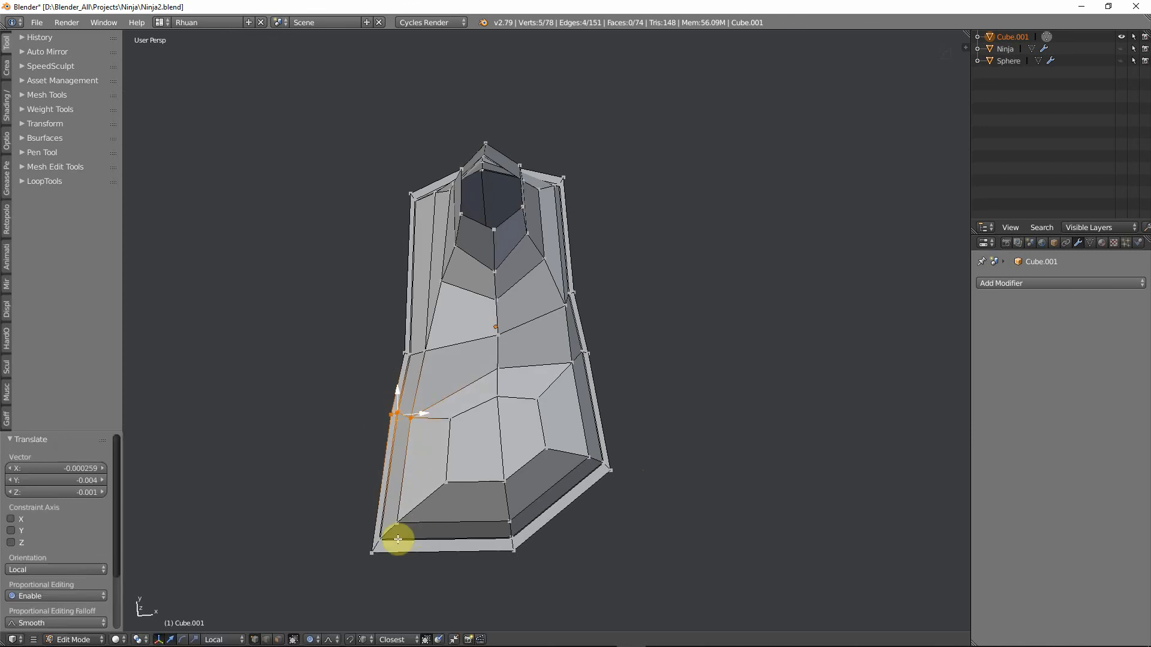
Clear the selection, leave mesh editing and make the Ninja and Sphere objects visible again.
{"action": "key", "text": "a"}
{"action": "middle_click_drag", "start_coordinate": [406, 368], "coordinate": [727, 419]}
{"action": "key", "text": "Tab"}
{"action": "key", "text": "KP_Divide"}
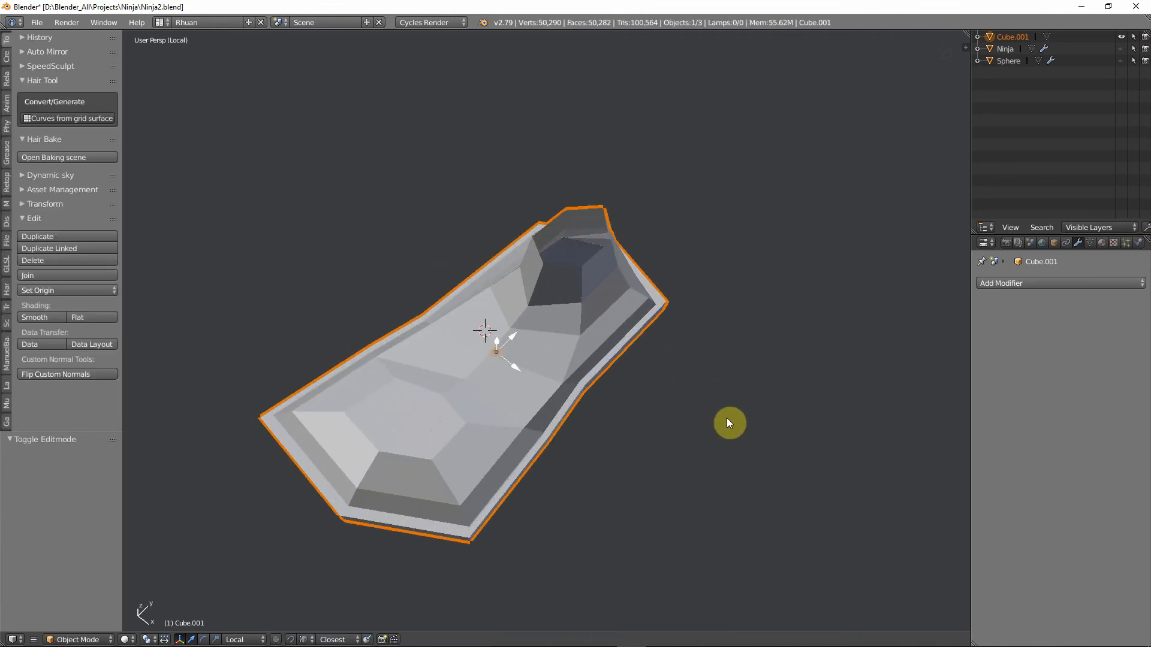
{"action": "key", "text": "KP_Divide"}
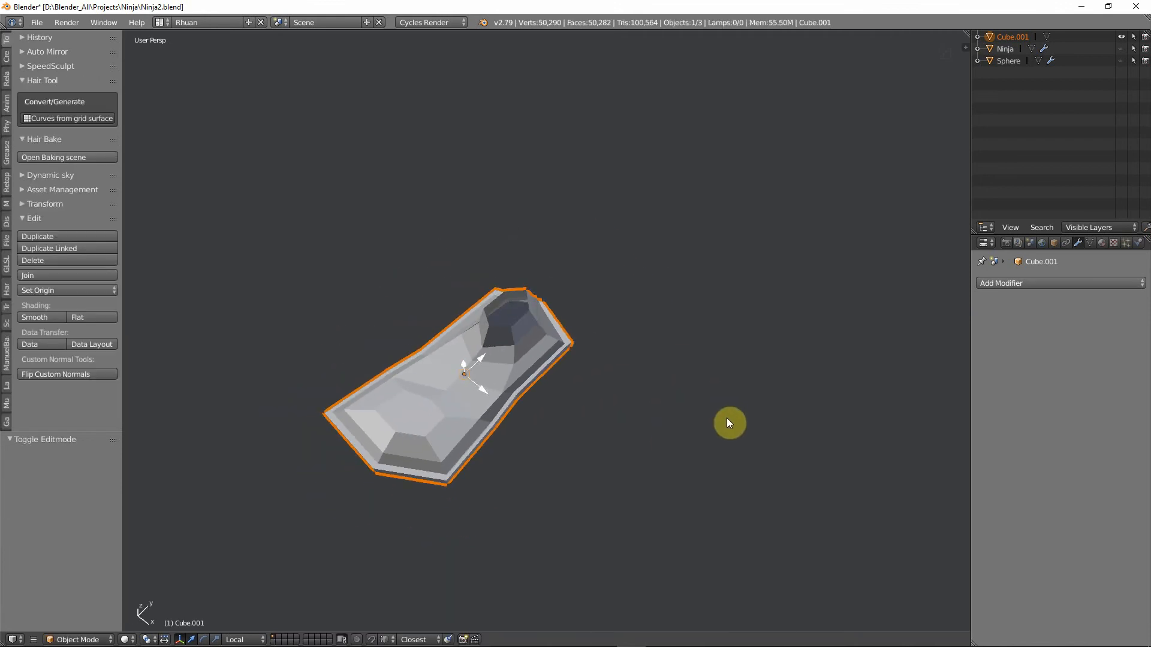
{"action": "left_click", "coordinate": [1123, 50]}
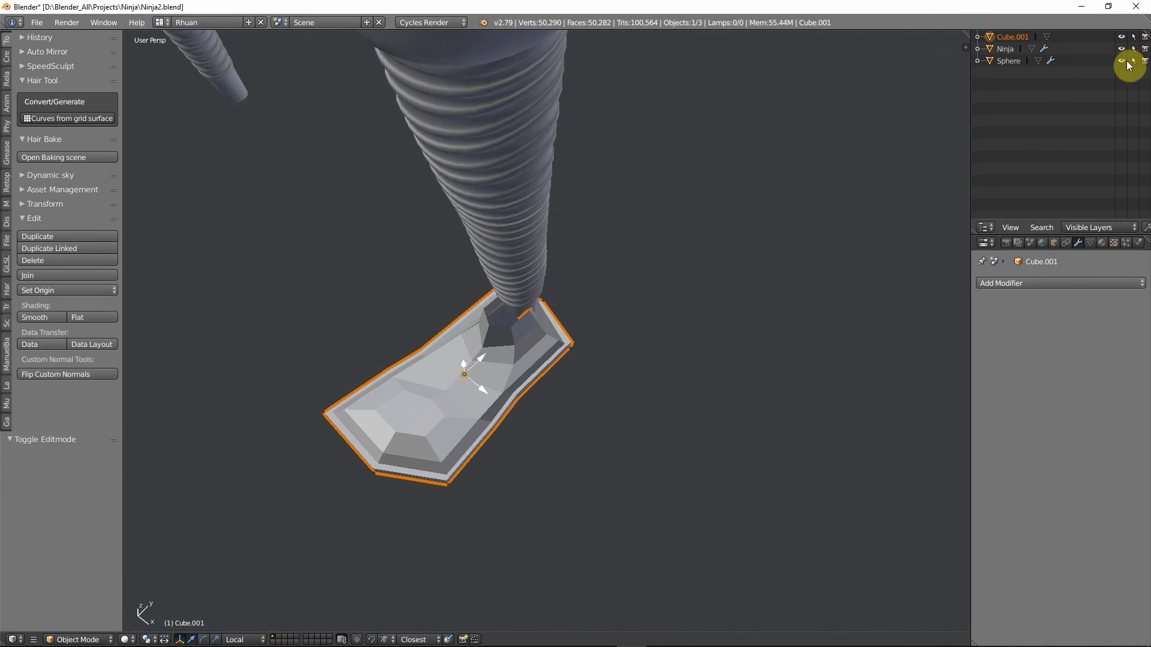
In the right side view, move the foot piece 0.013 along Y so its neck lines up under the leg.
{"action": "middle_click_drag", "start_coordinate": [741, 271], "coordinate": [661, 184]}
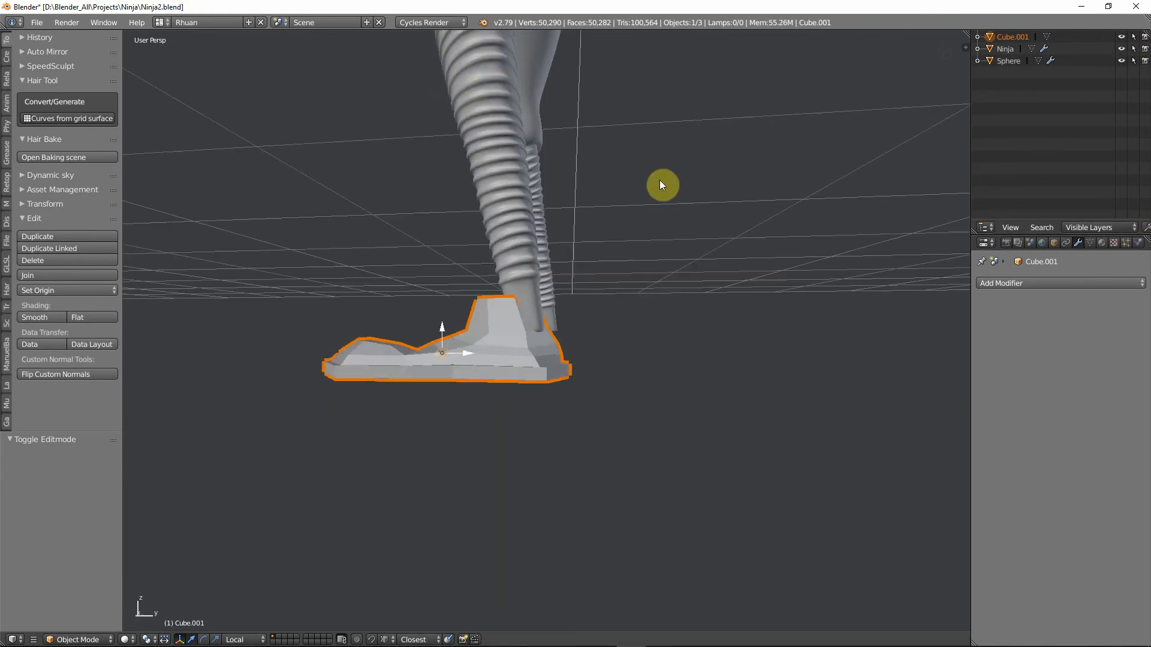
{"action": "key", "text": "KP_3"}
{"action": "middle_click_drag", "start_coordinate": [582, 293], "coordinate": [642, 340], "text": "shift"}
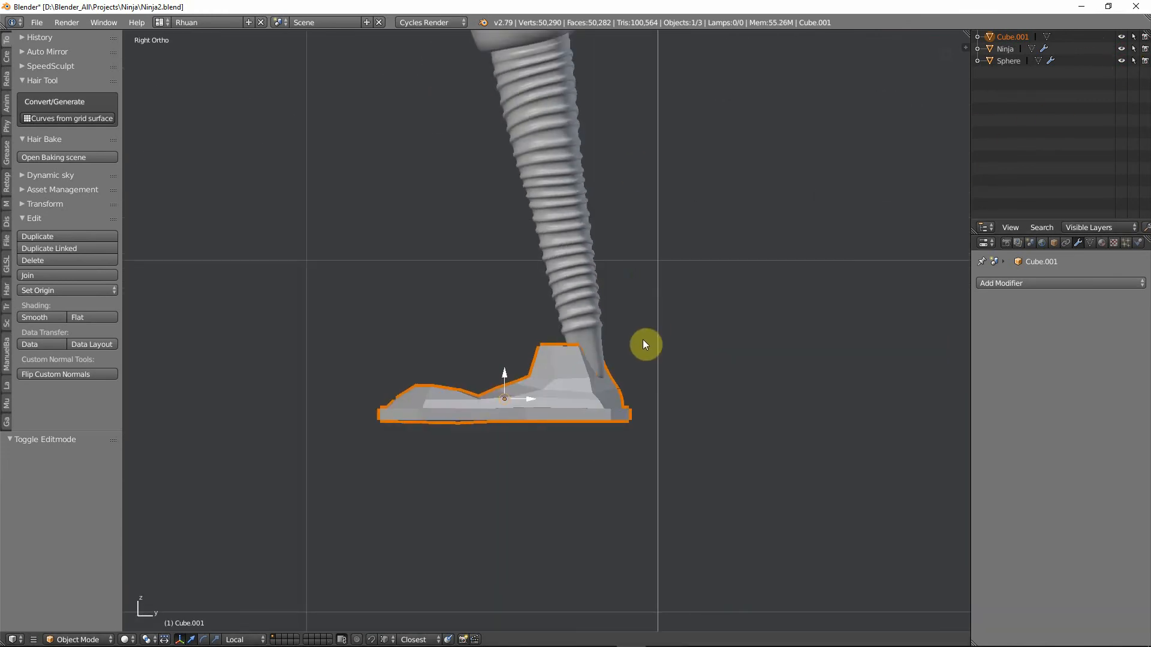
{"action": "key", "text": "g"}
{"action": "key", "text": "y"}
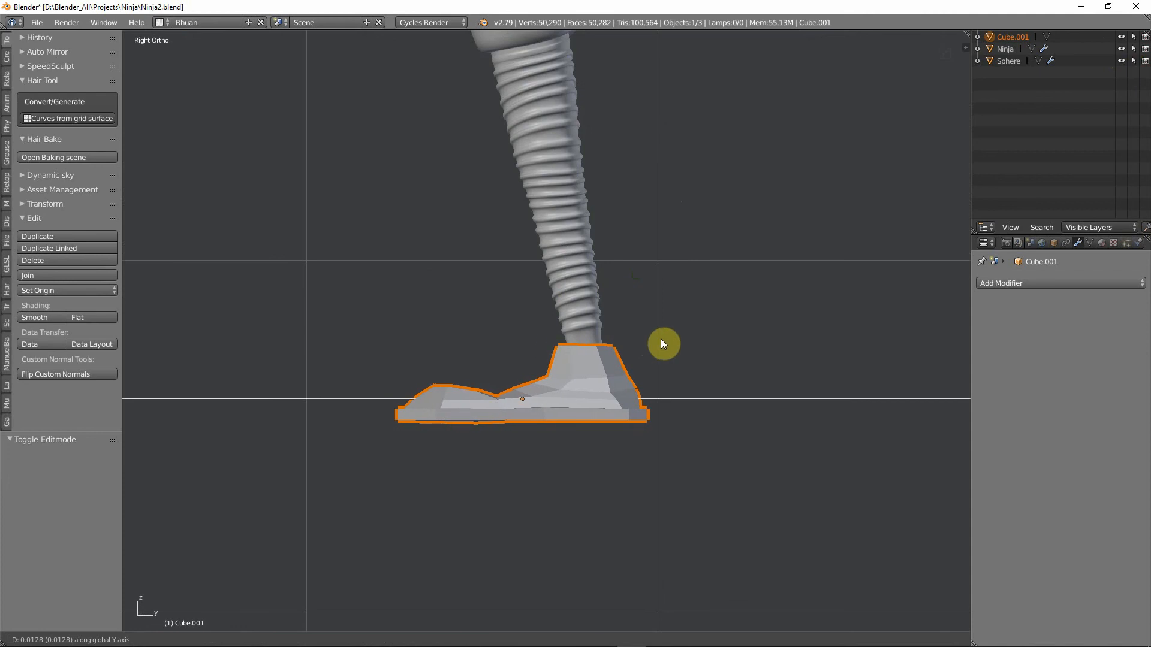
{"action": "left_click", "coordinate": [663, 344]}
Scale the foot piece by 1.097 in X and Y only, keeping its height.
{"action": "scroll", "coordinate": [623, 343], "scroll_direction": "down", "scroll_amount": 6}
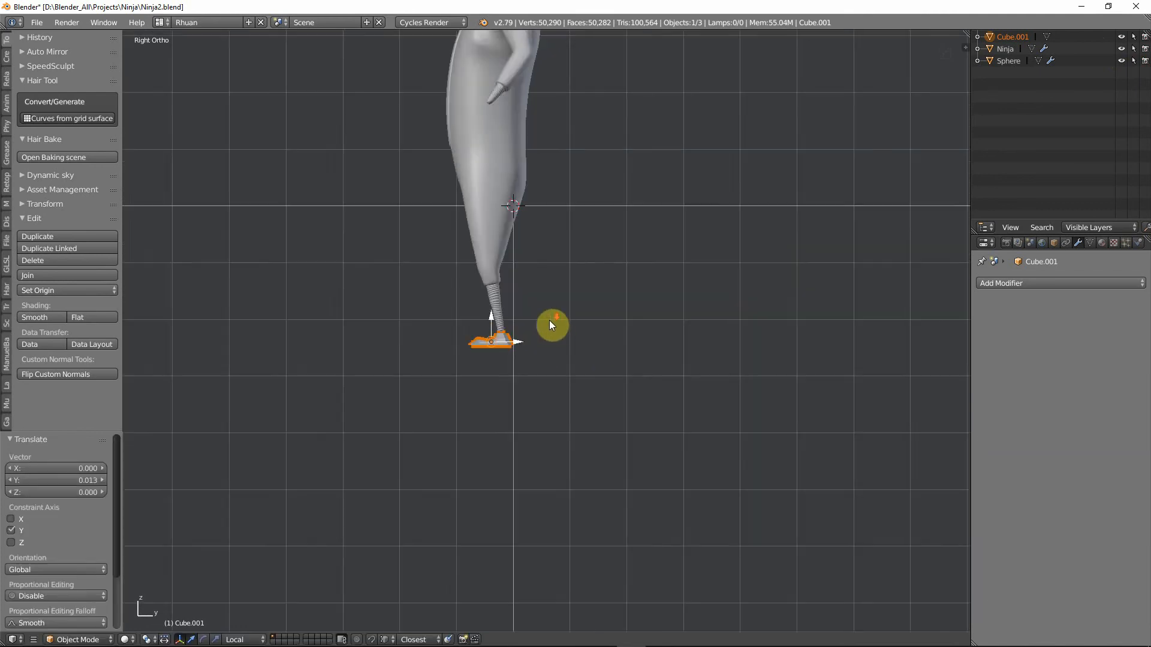
{"action": "middle_click_drag", "start_coordinate": [547, 321], "coordinate": [581, 330]}
{"action": "scroll", "coordinate": [555, 325], "scroll_direction": "down", "scroll_amount": 2}
{"action": "scroll", "coordinate": [555, 325], "scroll_direction": "up", "scroll_amount": 9}
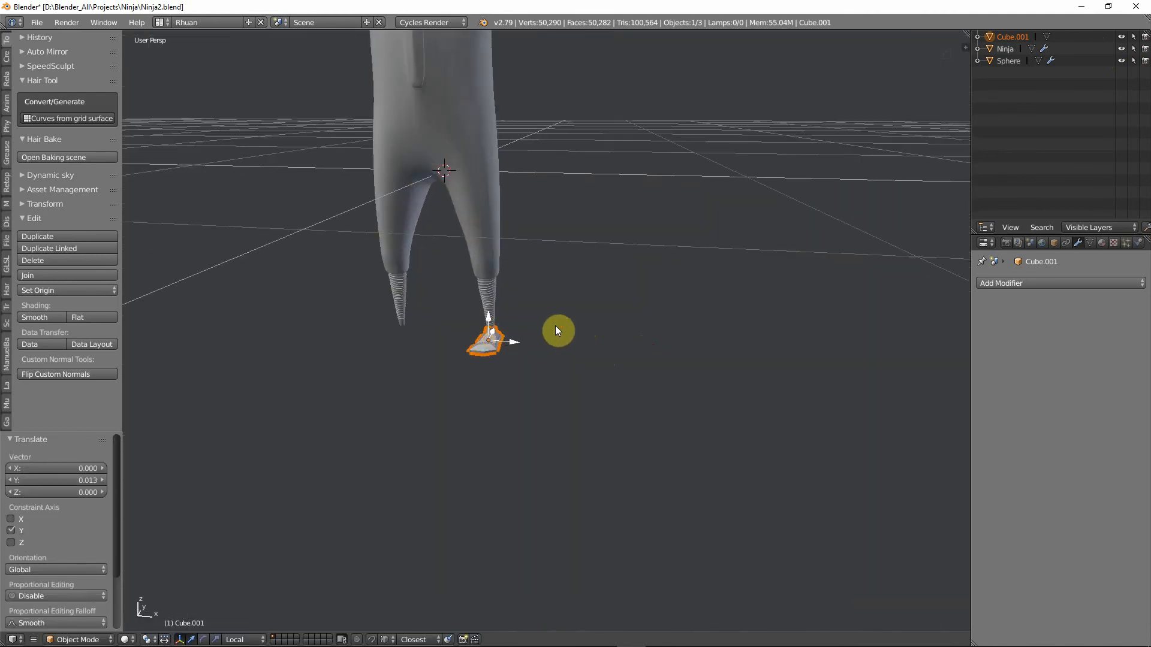
{"action": "key", "text": "s"}
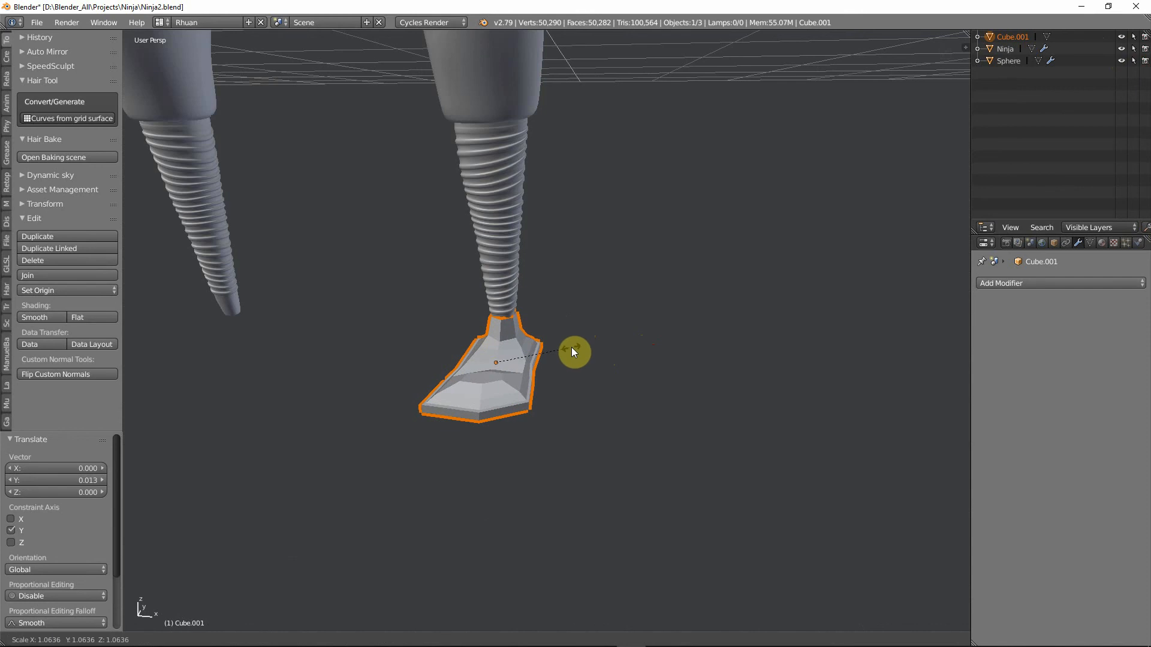
{"action": "key", "text": "x"}
{"action": "key", "text": "shift+z"}
{"action": "left_click", "coordinate": [574, 351]}
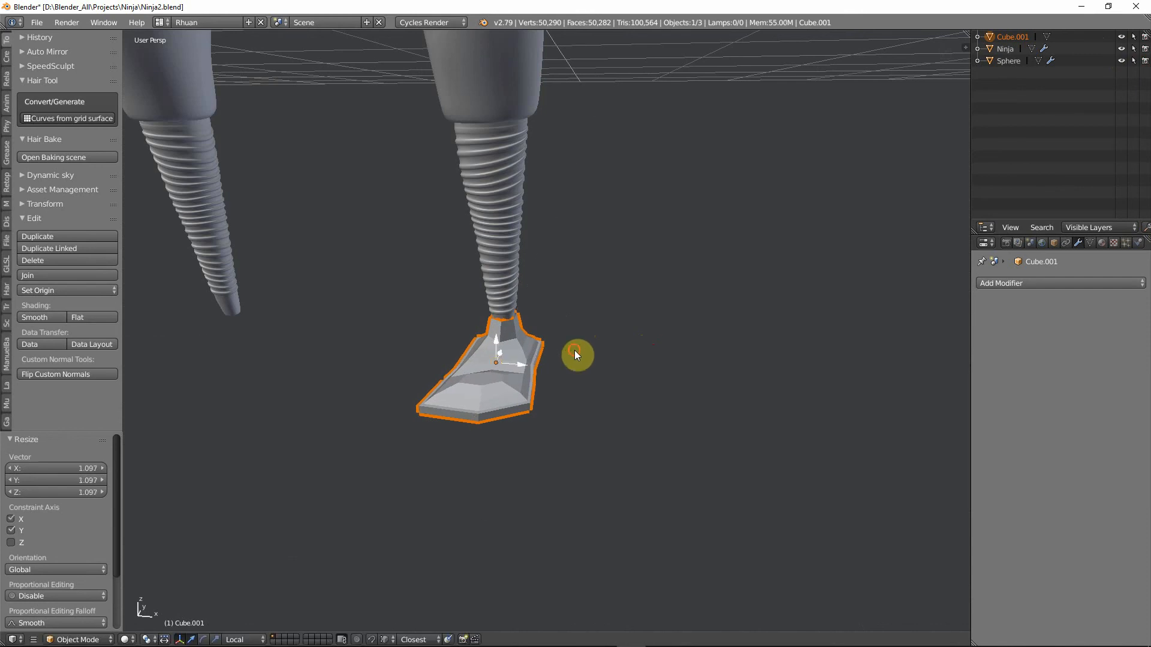
Select all the faces on the underside of the foot's sole and lower them 0.020 along Z with proportional editing.
{"action": "middle_click_drag", "start_coordinate": [575, 350], "coordinate": [617, 376]}
{"action": "key", "text": "KP_1"}
{"action": "scroll", "coordinate": [494, 312], "scroll_direction": "up", "scroll_amount": 3}
{"action": "key", "text": "KP_1"}
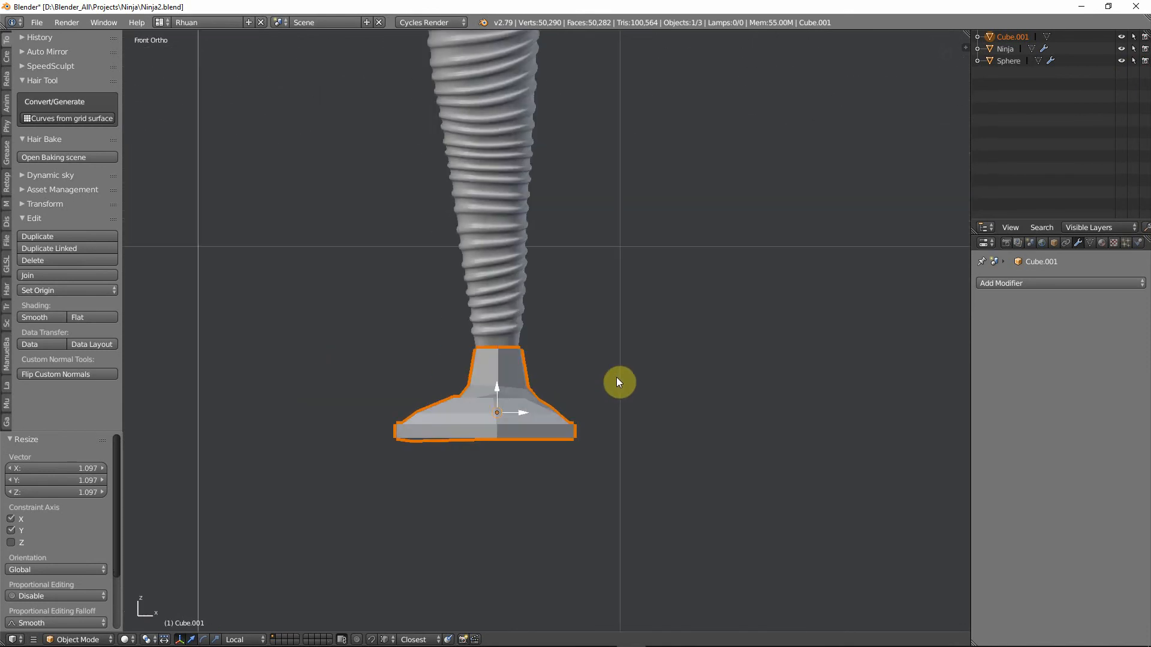
{"action": "key", "text": "KP_3"}
{"action": "key", "text": "Tab"}
{"action": "right_click", "coordinate": [593, 439], "text": "alt"}
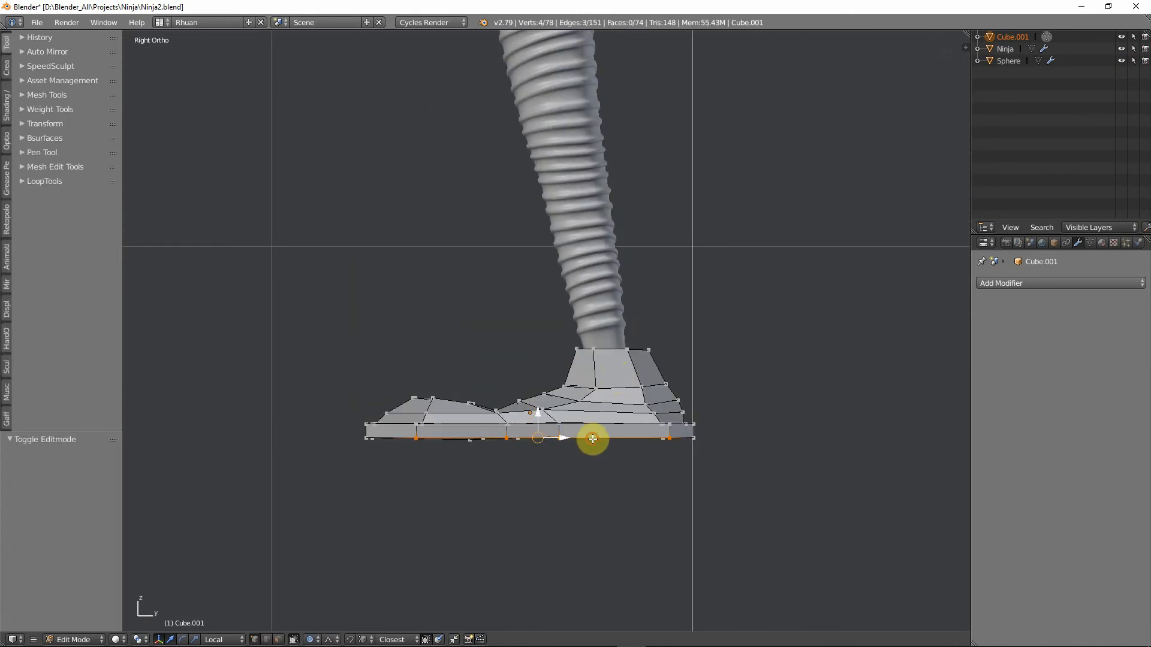
{"action": "middle_click_drag", "start_coordinate": [592, 439], "coordinate": [681, 420]}
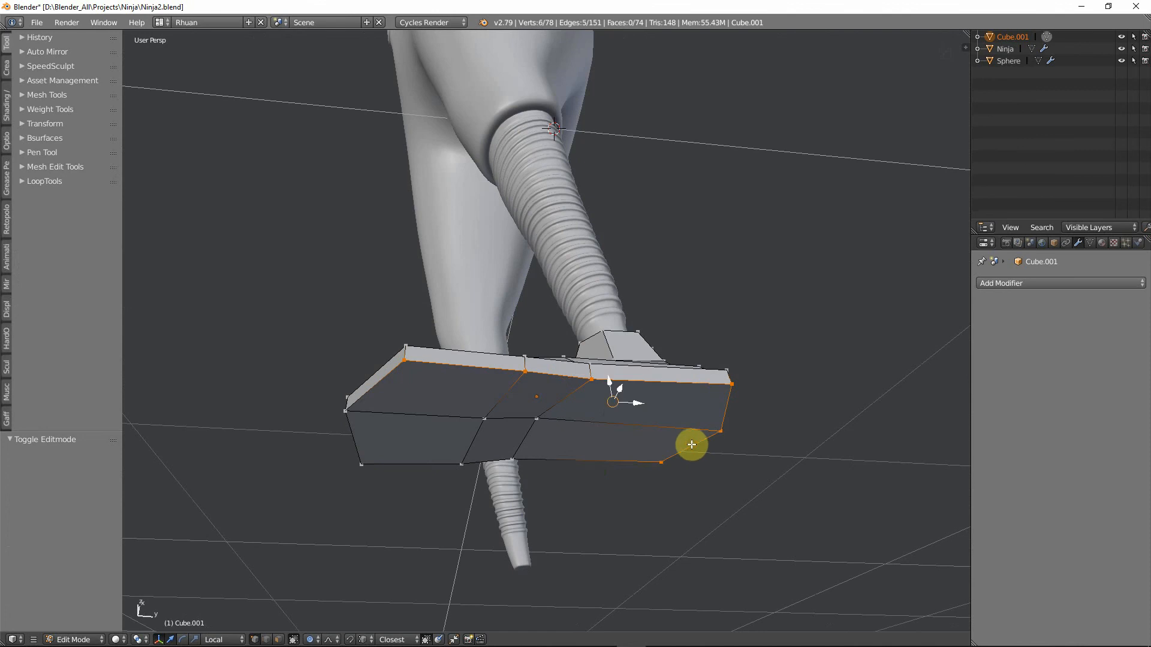
{"action": "right_click", "coordinate": [353, 402], "text": "alt+shift"}
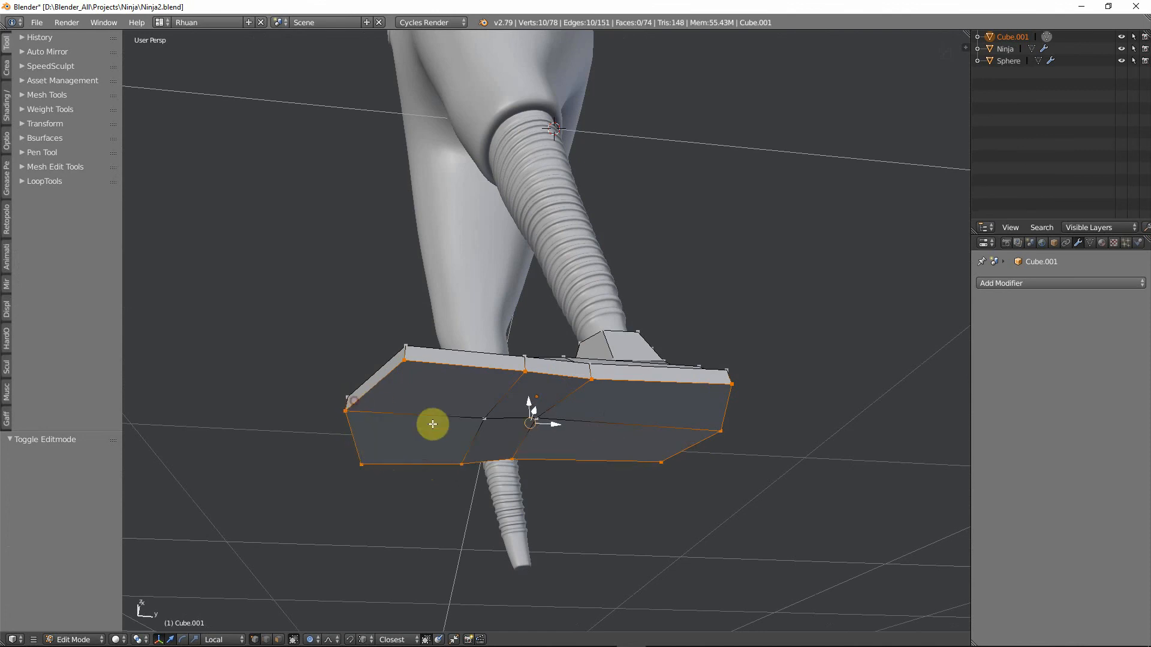
{"action": "right_click", "coordinate": [552, 418], "text": "alt+shift"}
{"action": "key", "text": "KP_3"}
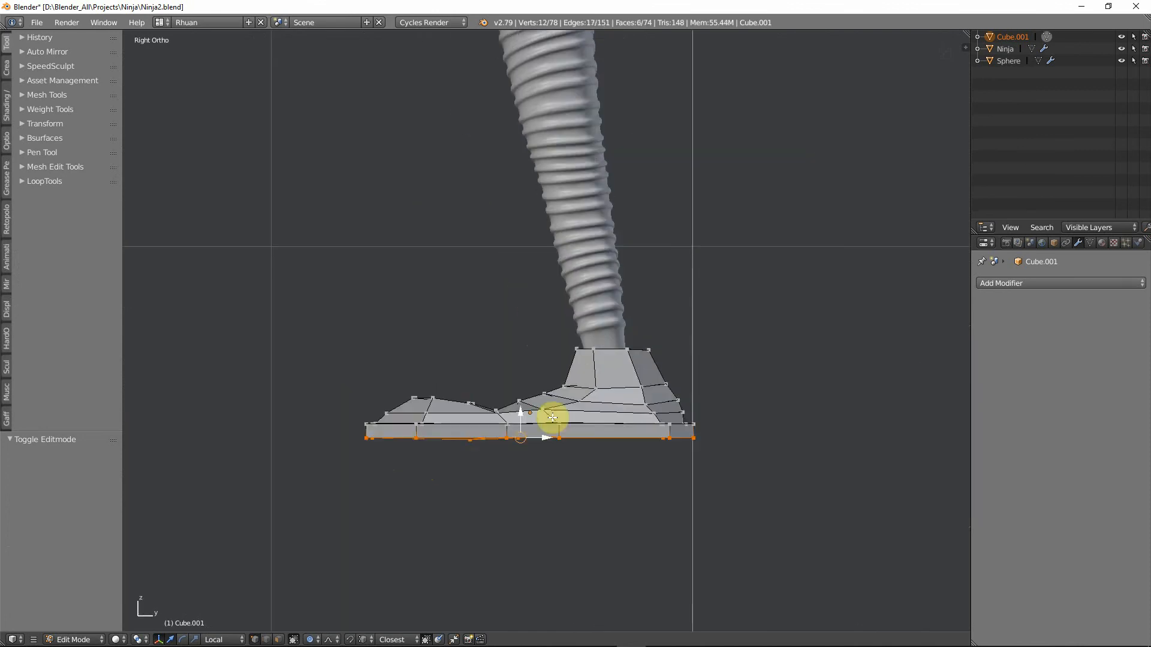
{"action": "key", "text": "g"}
{"action": "key", "text": "z"}
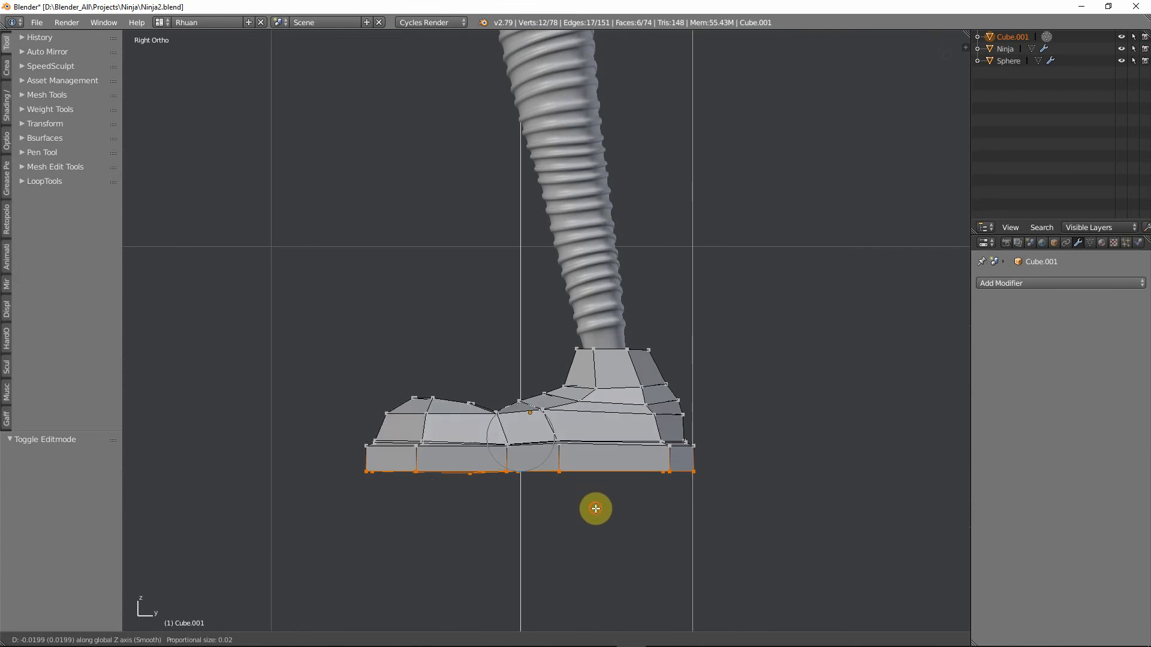
{"action": "left_click", "coordinate": [595, 507]}
Add a centred edge loop around the foot's side wall above the sole and scale it by 1.028 in X and Y only.
{"action": "middle_click_drag", "start_coordinate": [594, 507], "coordinate": [552, 483]}
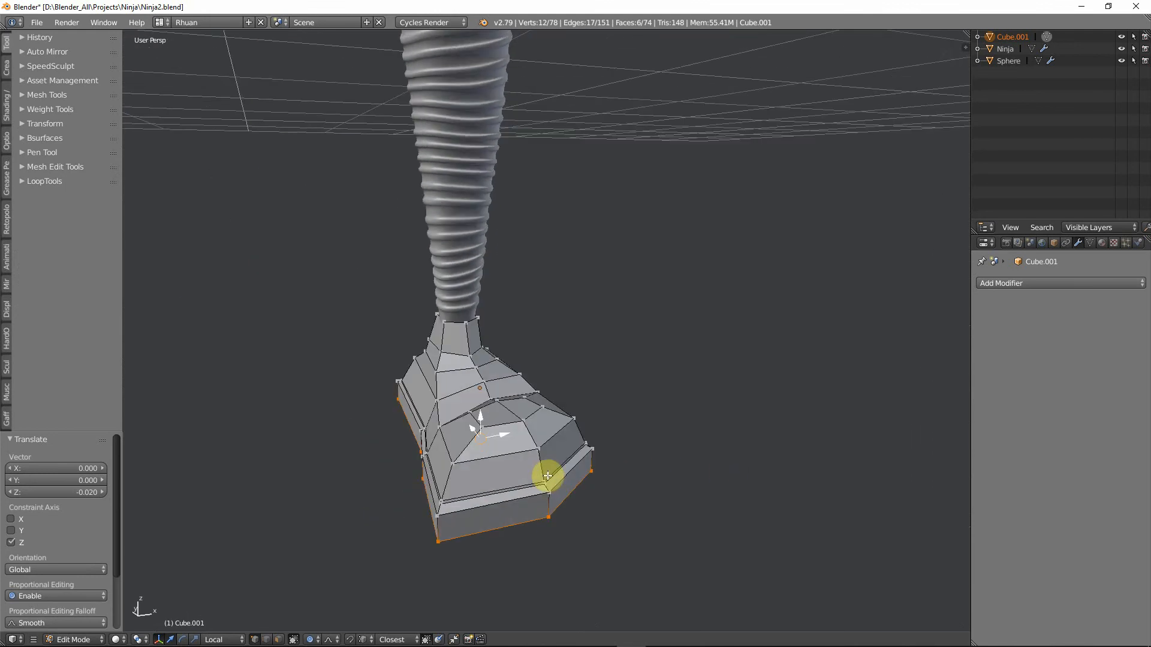
{"action": "key", "text": "ctrl+r"}
{"action": "left_click", "coordinate": [541, 469]}
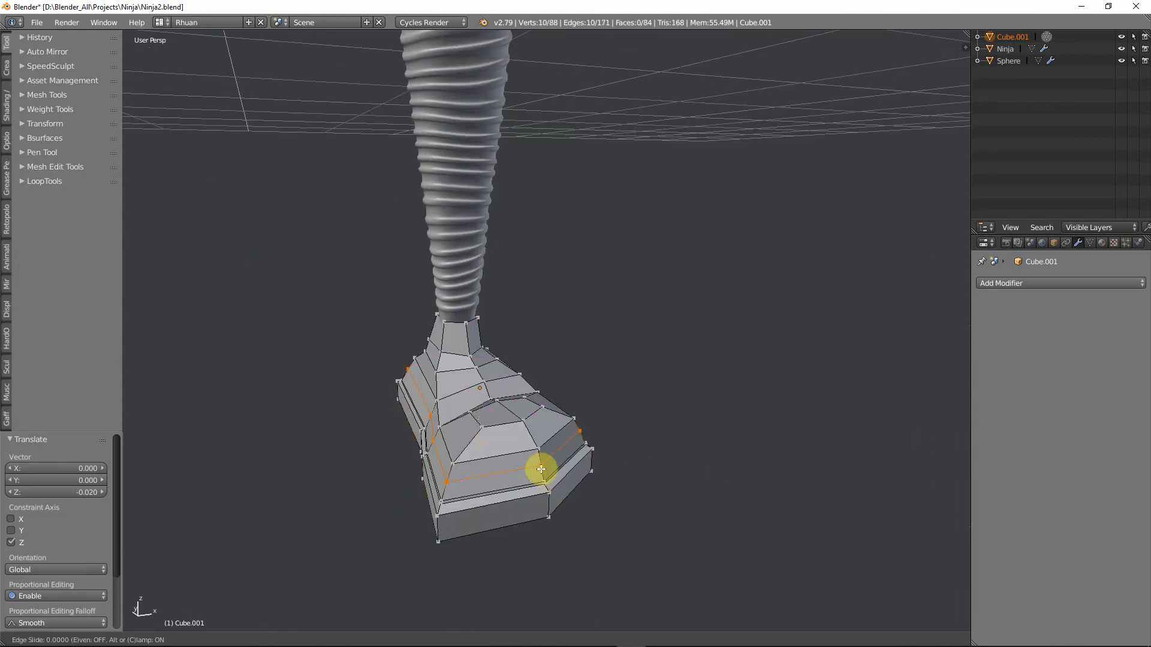
{"action": "right_click", "coordinate": [542, 469]}
{"action": "key", "text": "s"}
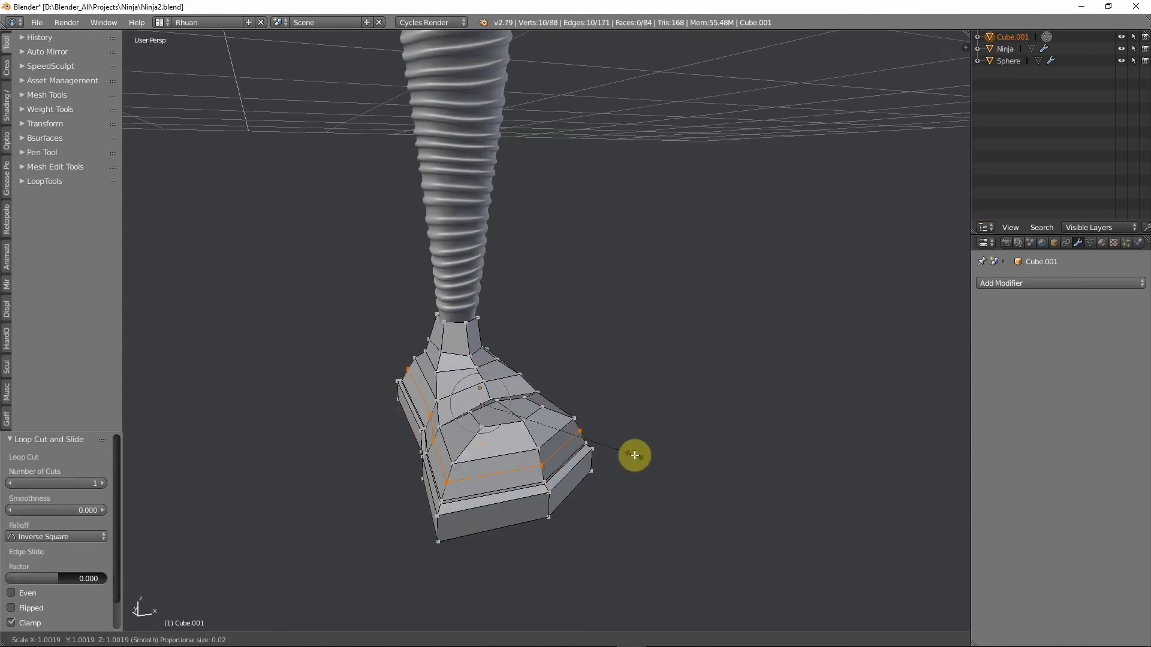
{"action": "key", "text": "shift+z"}
{"action": "left_click", "coordinate": [641, 458]}
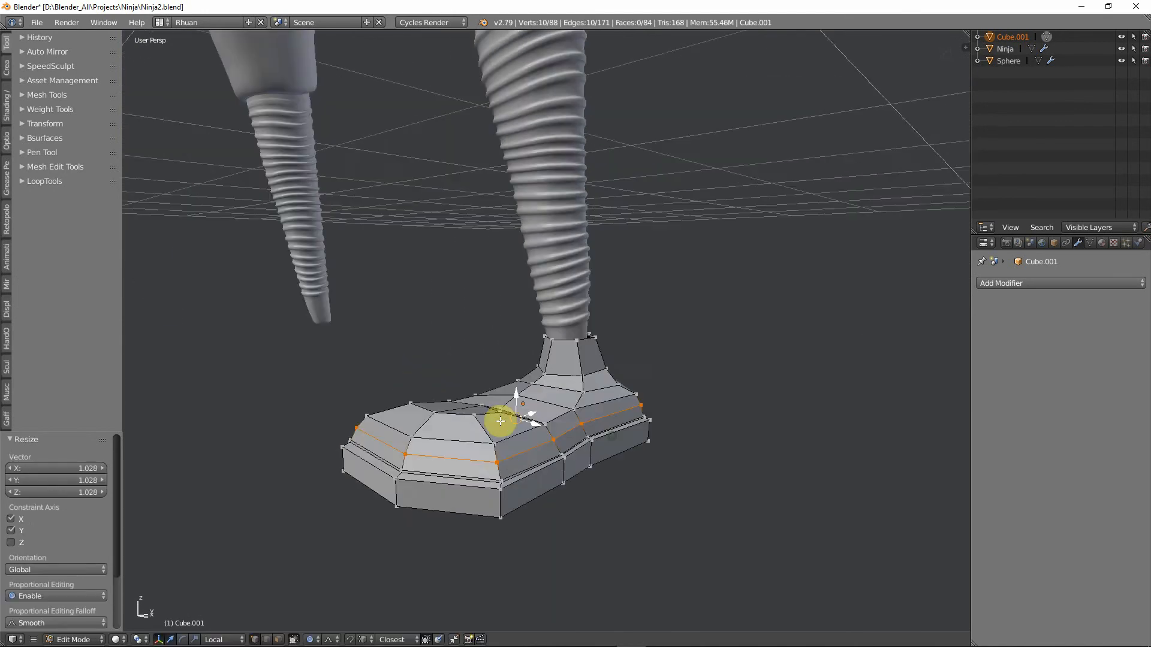
Cut a new edge loop across the foot just behind the toe cap and slide it by a factor of 0.884 toward the crease.
{"action": "key", "text": "Tab"}
{"action": "middle_click_drag", "start_coordinate": [434, 412], "coordinate": [448, 448]}
{"action": "scroll", "coordinate": [447, 447], "scroll_direction": "up", "scroll_amount": 3}
{"action": "key", "text": "Tab"}
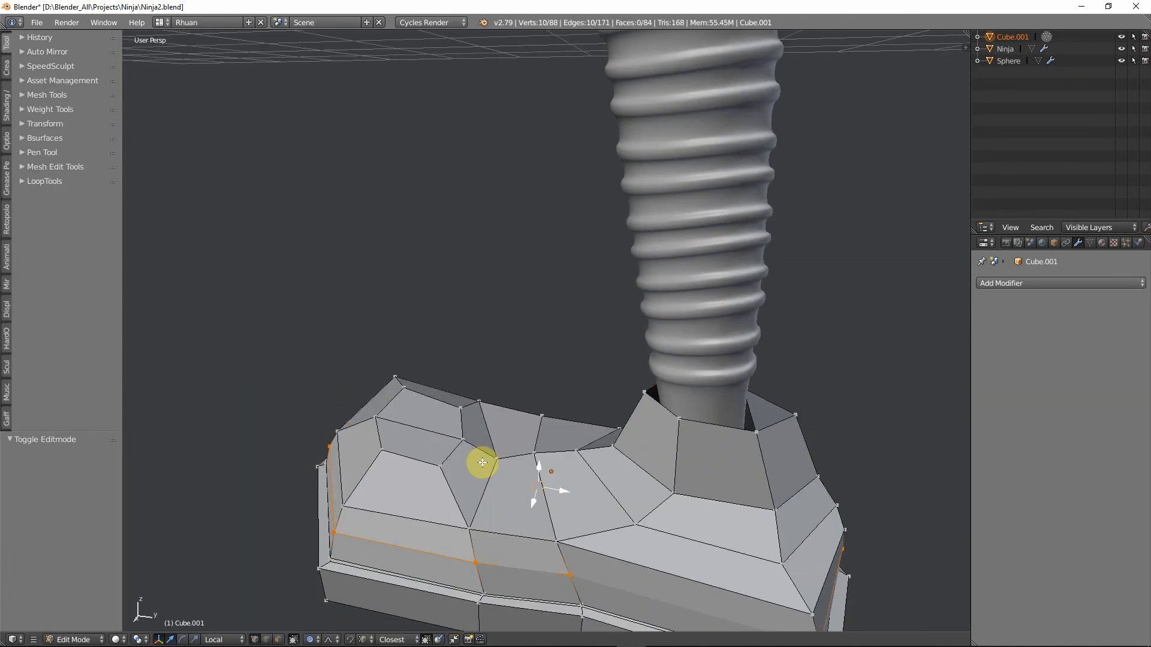
{"action": "key", "text": "ctrl+Tab"}
{"action": "left_click", "coordinate": [487, 466]}
{"action": "key", "text": "ctrl+r"}
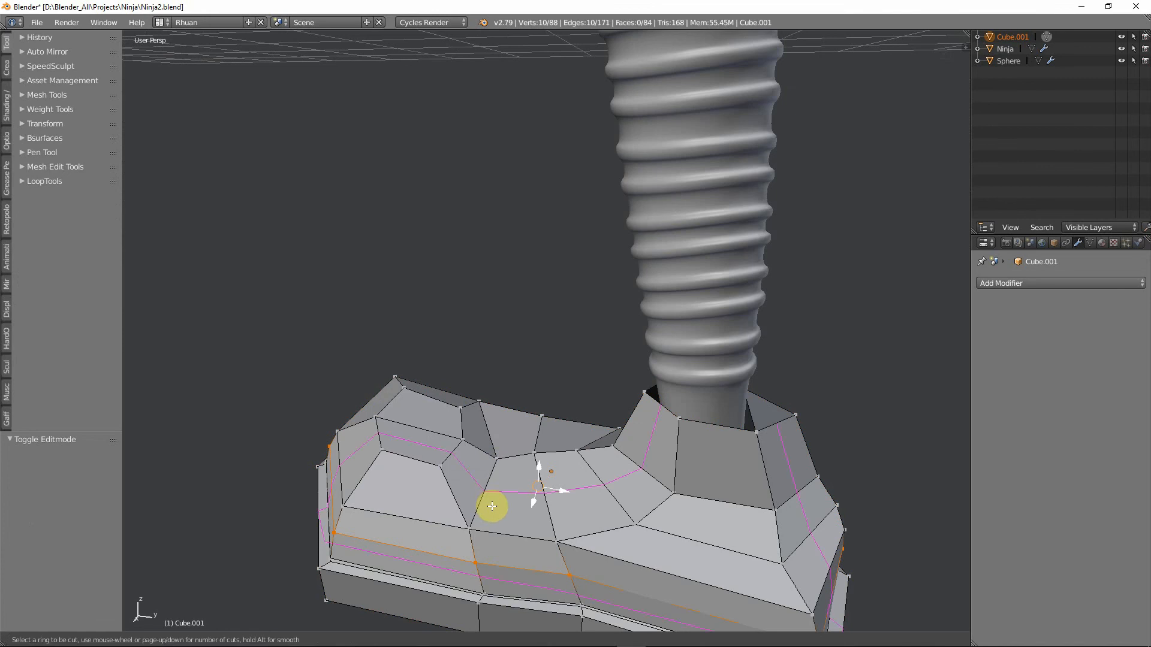
{"action": "left_click", "coordinate": [482, 528]}
{"action": "right_click", "coordinate": [482, 528]}
{"action": "key", "text": "g"}
{"action": "key", "text": "g"}
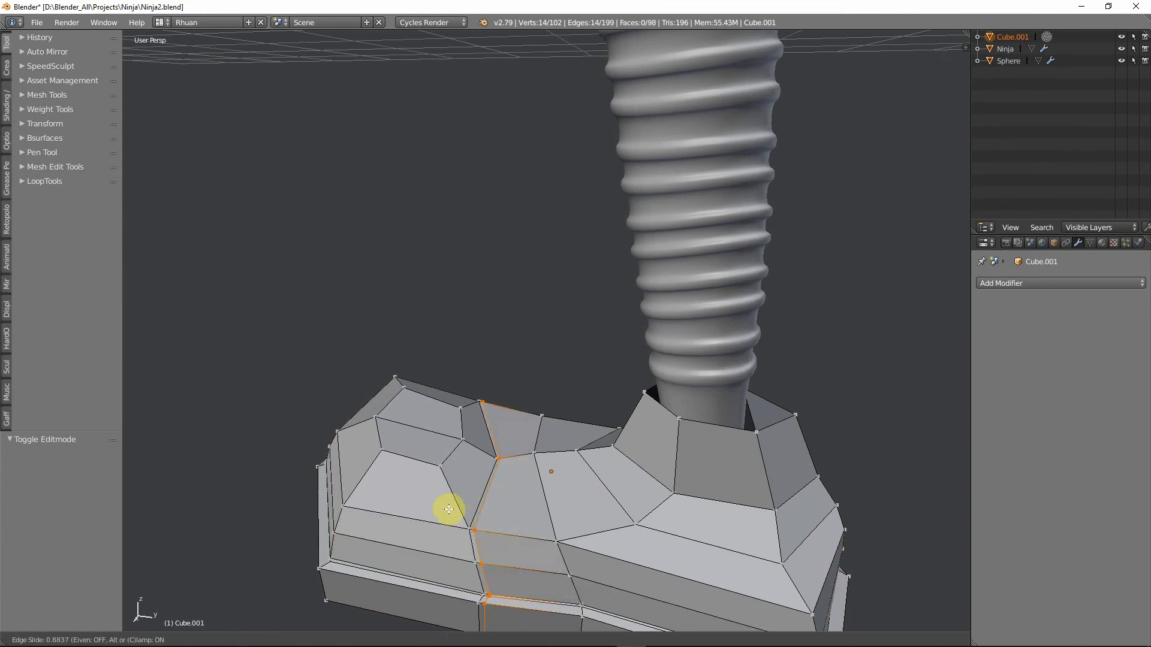
{"action": "left_click", "coordinate": [449, 509]}
Slide the new loop's top centre vertex by 0.083, and slide the whole loop by 0.497 closer to the toe crease.
{"action": "scroll", "coordinate": [512, 480], "scroll_direction": "up", "scroll_amount": 4}
{"action": "right_click", "coordinate": [508, 508]}
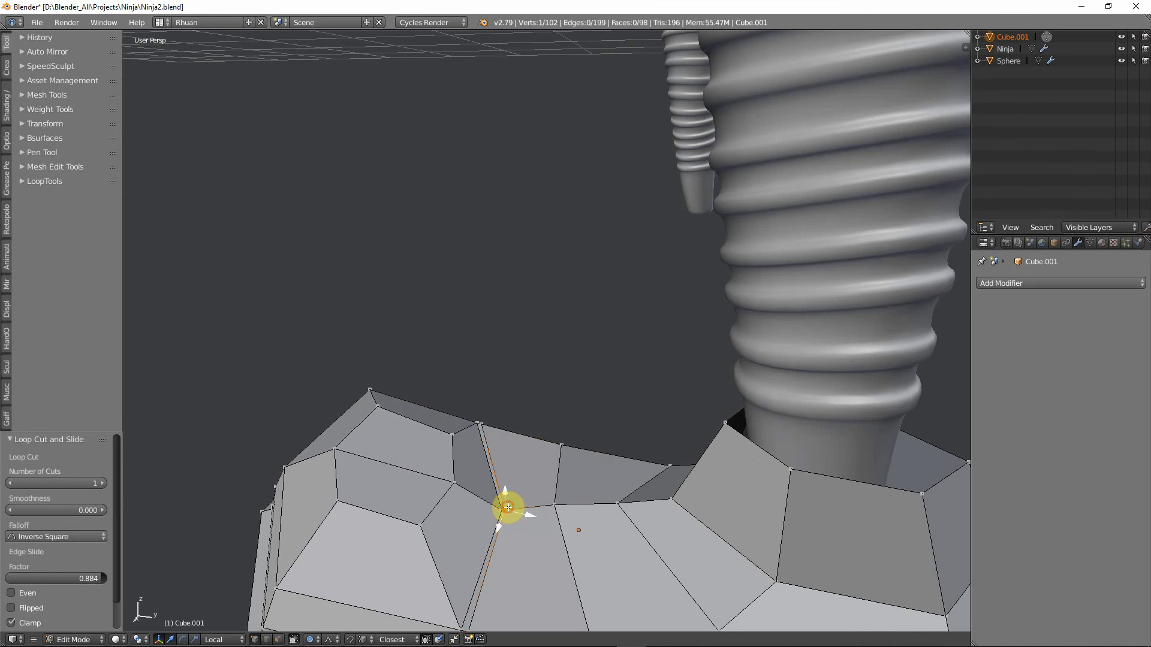
{"action": "key", "text": "g"}
{"action": "key", "text": "g"}
{"action": "left_click", "coordinate": [511, 509]}
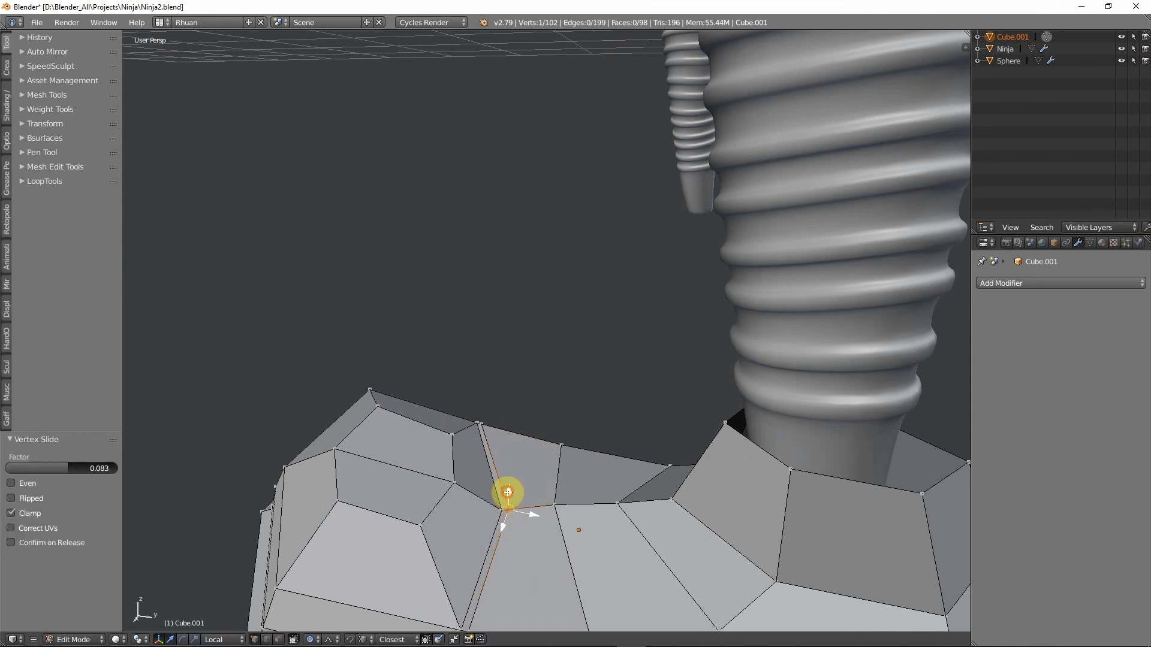
{"action": "right_click", "coordinate": [515, 497], "text": "alt"}
{"action": "key", "text": "g"}
{"action": "key", "text": "g"}
{"action": "left_click", "coordinate": [520, 494]}
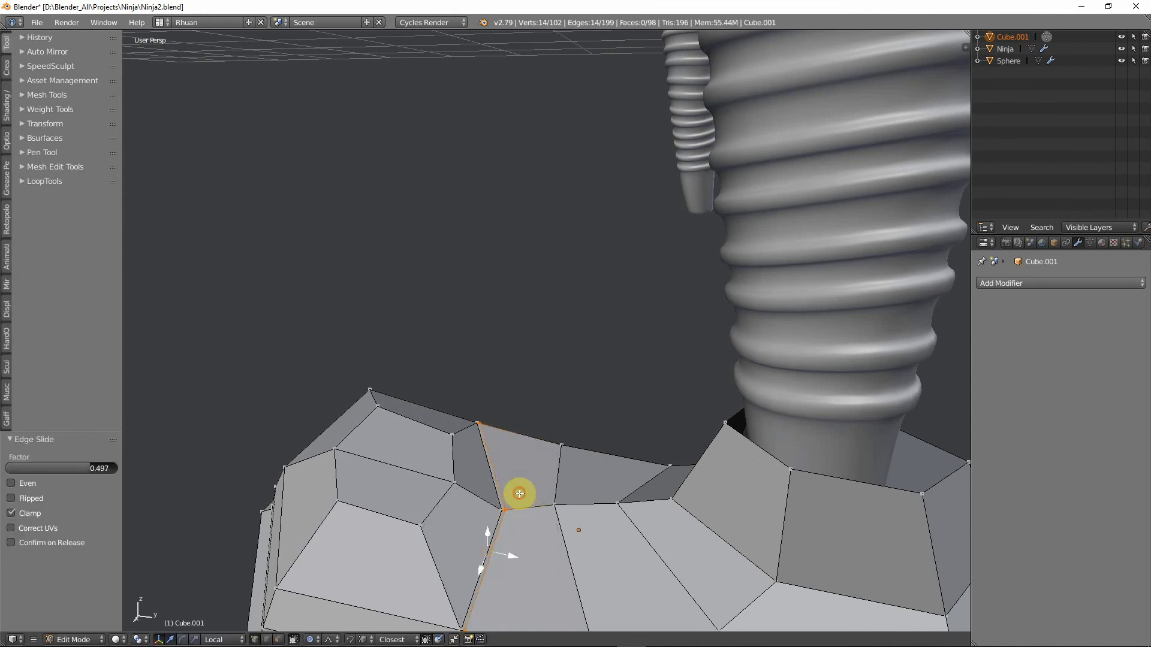
Add another edge loop centred in the narrow strip between the toe crease and the adjacent loop.
{"action": "key", "text": "Tab"}
{"action": "middle_click_drag", "start_coordinate": [519, 488], "coordinate": [535, 344]}
{"action": "key", "text": "Tab"}
{"action": "scroll", "coordinate": [535, 344], "scroll_direction": "up", "scroll_amount": 2}
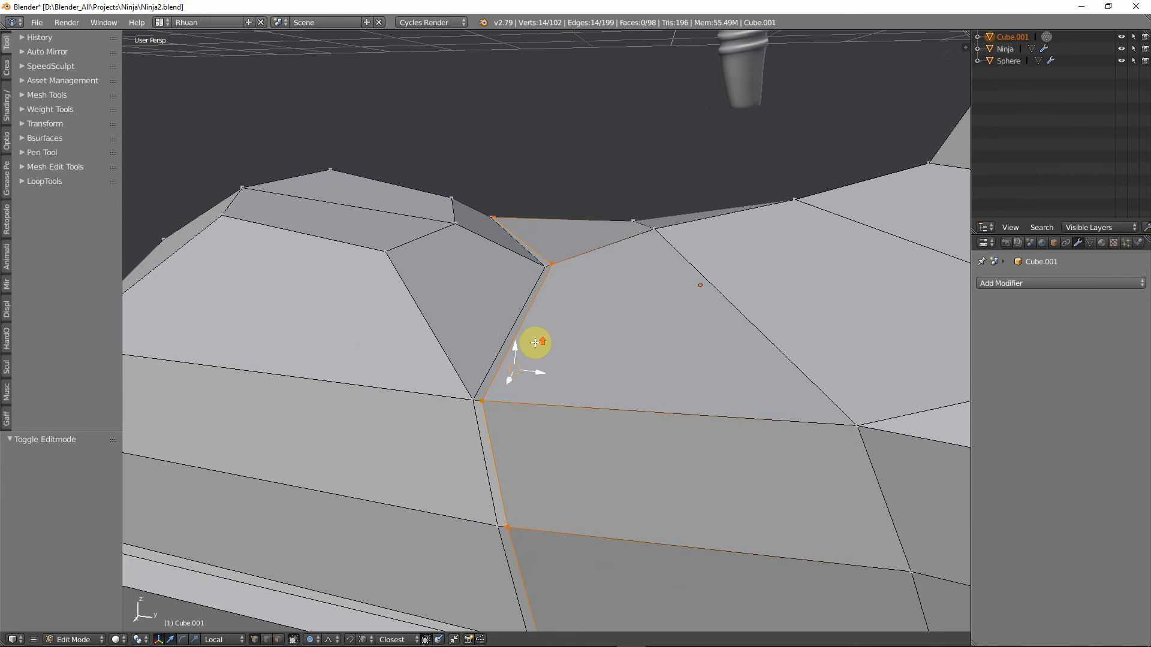
{"action": "scroll", "coordinate": [540, 334], "scroll_direction": "down", "scroll_amount": 1}
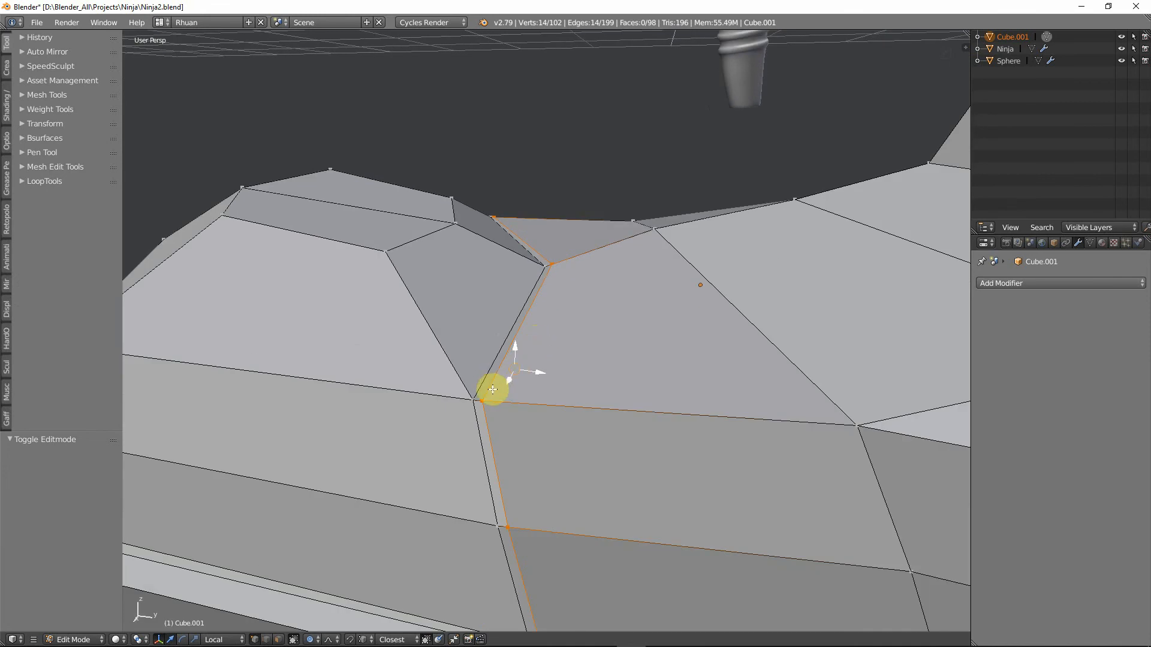
{"action": "key", "text": "ctrl+r"}
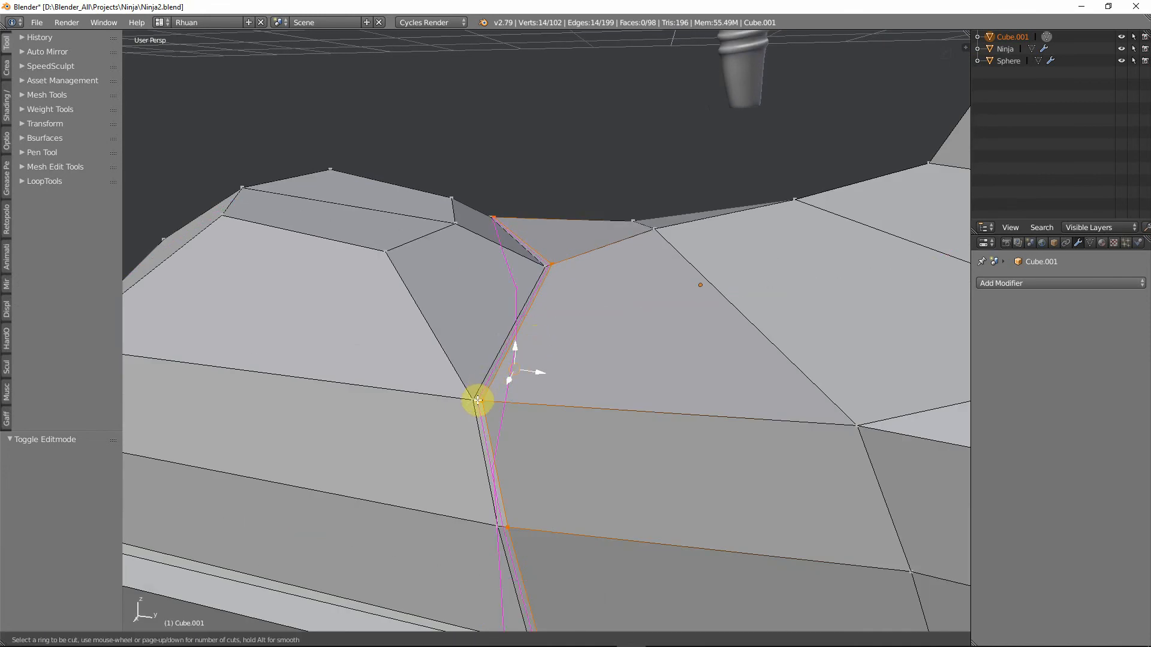
{"action": "left_click", "coordinate": [484, 390]}
{"action": "right_click", "coordinate": [486, 390]}
In edge select mode, select the middle loop's two top edges across the crease behind the toe cap.
{"action": "key", "text": "ctrl+Tab"}
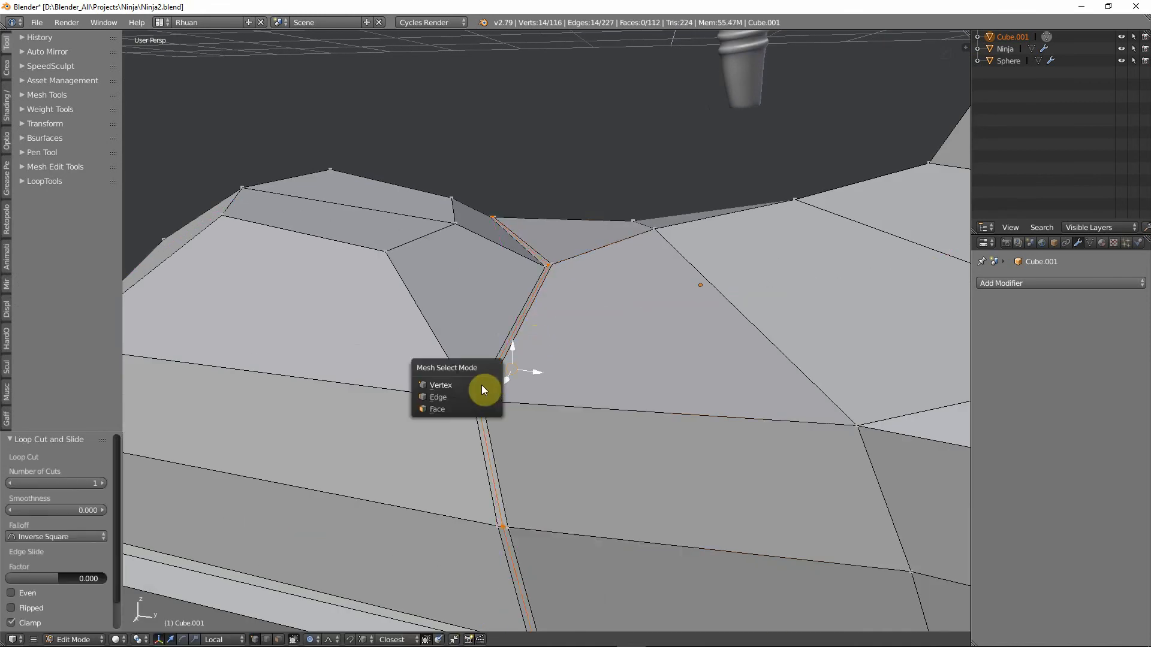
{"action": "left_click", "coordinate": [458, 399]}
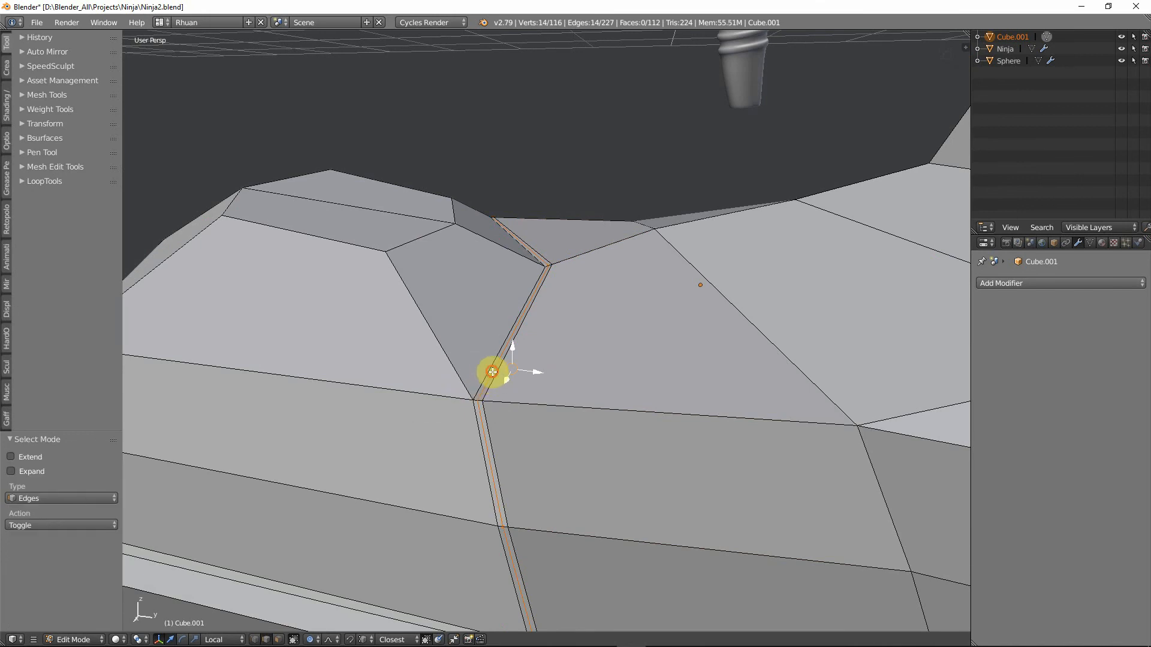
{"action": "right_click", "coordinate": [493, 372]}
{"action": "middle_click_drag", "start_coordinate": [620, 290], "coordinate": [564, 354]}
{"action": "right_click", "coordinate": [613, 230], "text": "shift"}
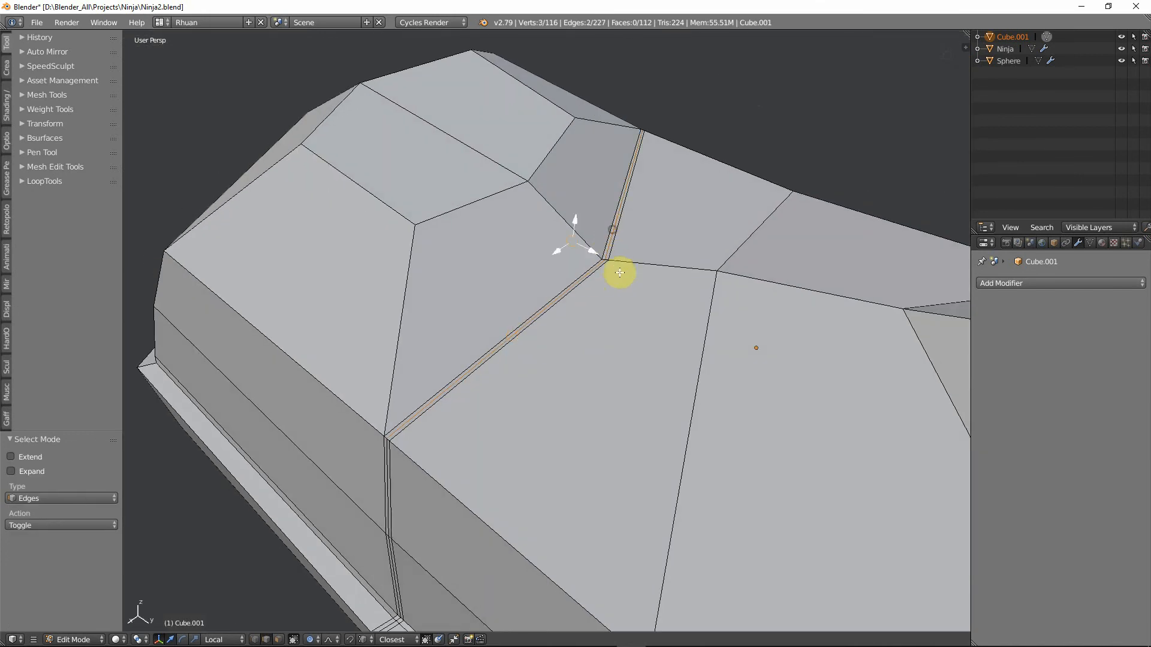
{"action": "middle_click_drag", "start_coordinate": [620, 264], "coordinate": [541, 226]}
{"action": "key", "text": "g"}
{"action": "key", "text": "z"}
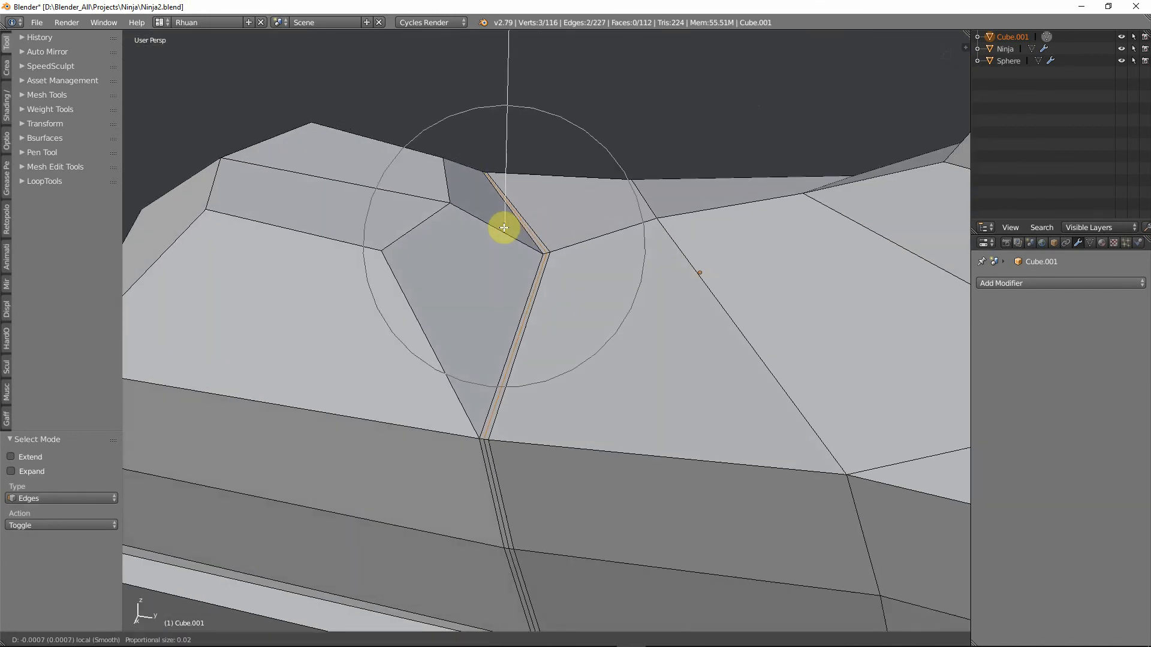
{"action": "left_click", "coordinate": [504, 227]}
{"action": "key", "text": "ctrl+z"}
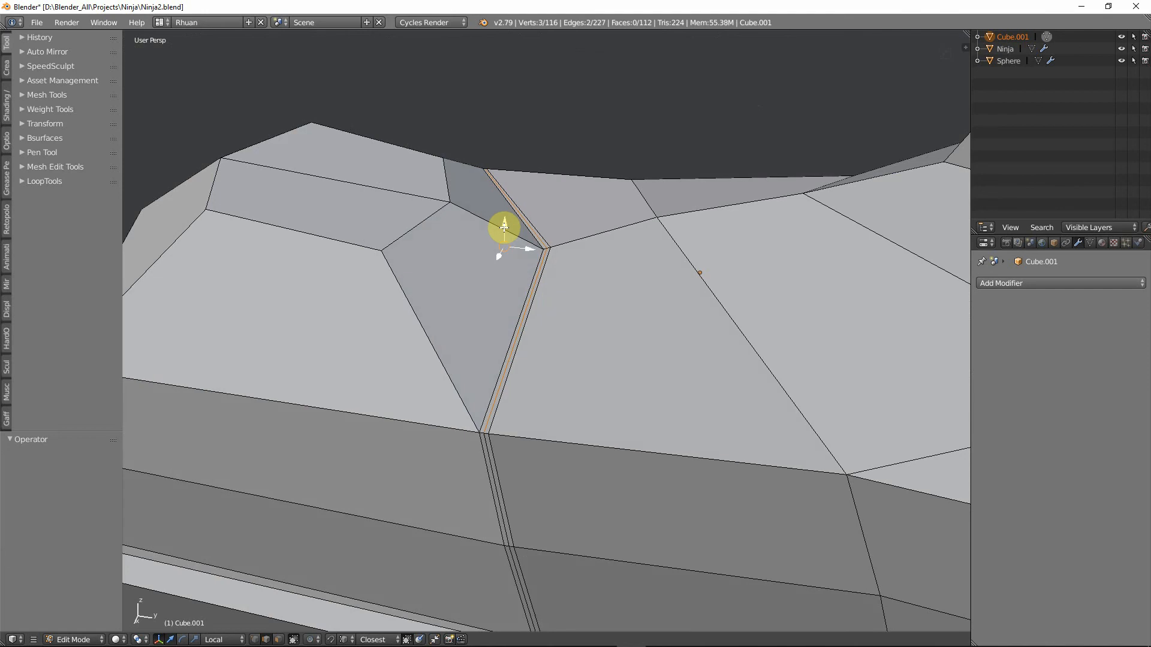
Lower the two selected crease edges about 0.0006 along local Z without proportional editing to form a groove.
{"action": "left_click_drag", "start_coordinate": [504, 227], "coordinate": [502, 234]}
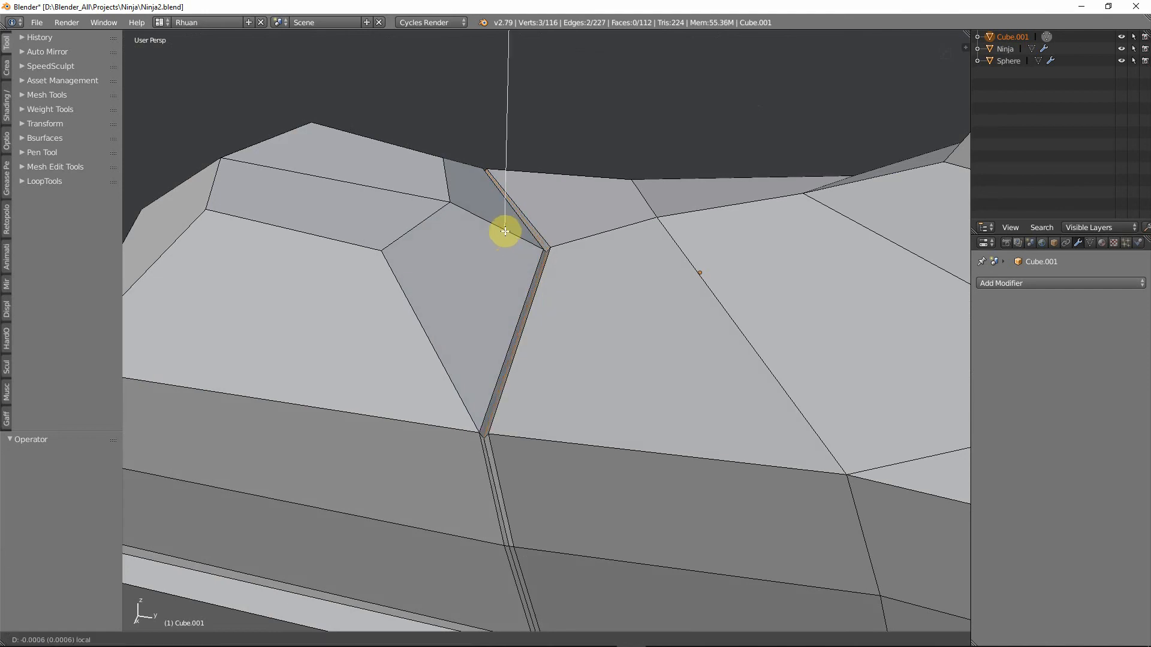
{"action": "key", "text": "Tab"}
{"action": "scroll", "coordinate": [570, 290], "scroll_direction": "down", "scroll_amount": 6}
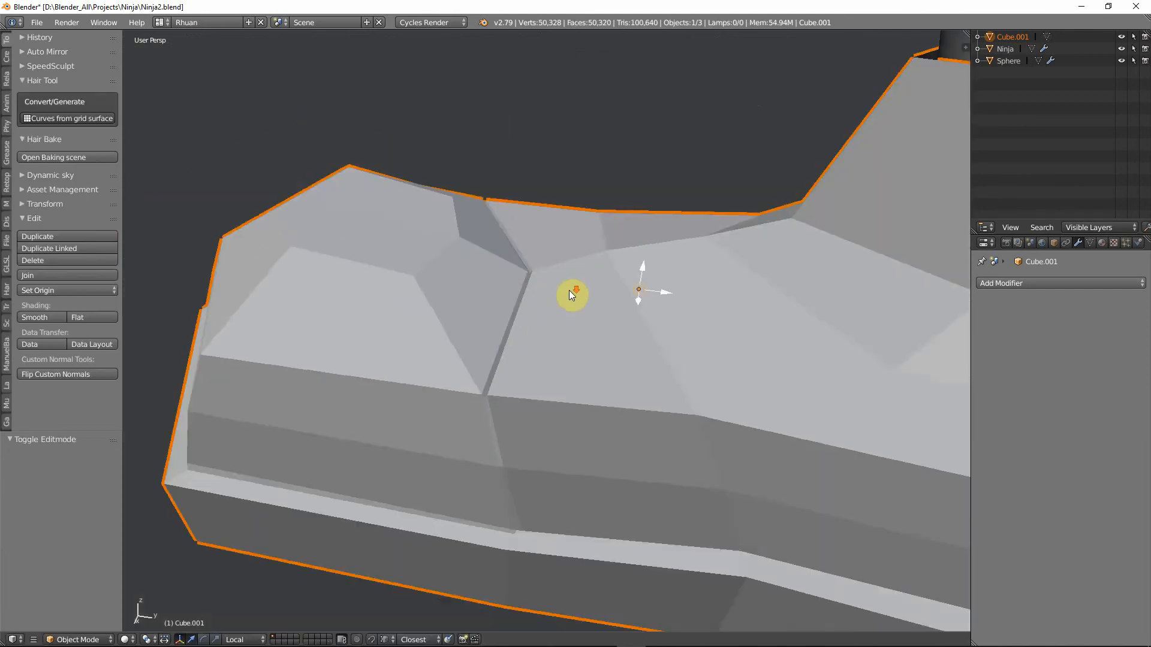
In face select mode, select the six instep faces between the crease and the ankle and inset them by 0.0517.
{"action": "middle_click_drag", "start_coordinate": [533, 334], "coordinate": [686, 341]}
{"action": "key", "text": "Tab"}
{"action": "scroll", "coordinate": [511, 298], "scroll_direction": "up", "scroll_amount": 3}
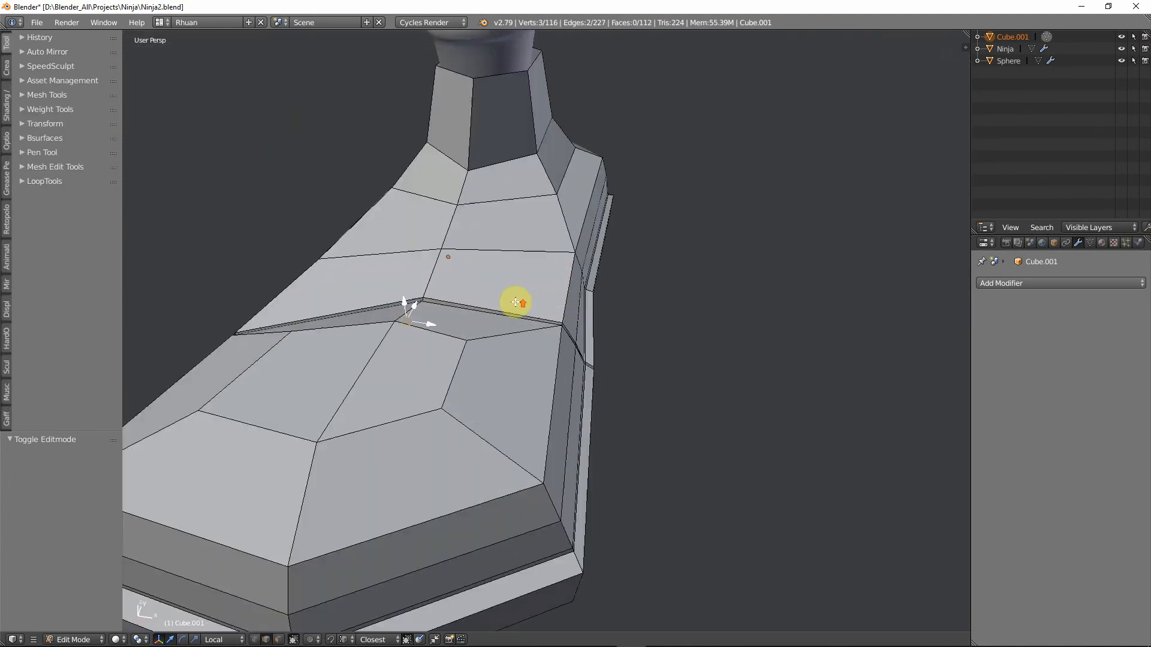
{"action": "middle_click_drag", "start_coordinate": [486, 279], "coordinate": [518, 306]}
{"action": "key", "text": "ctrl+Tab"}
{"action": "left_click", "coordinate": [488, 316]}
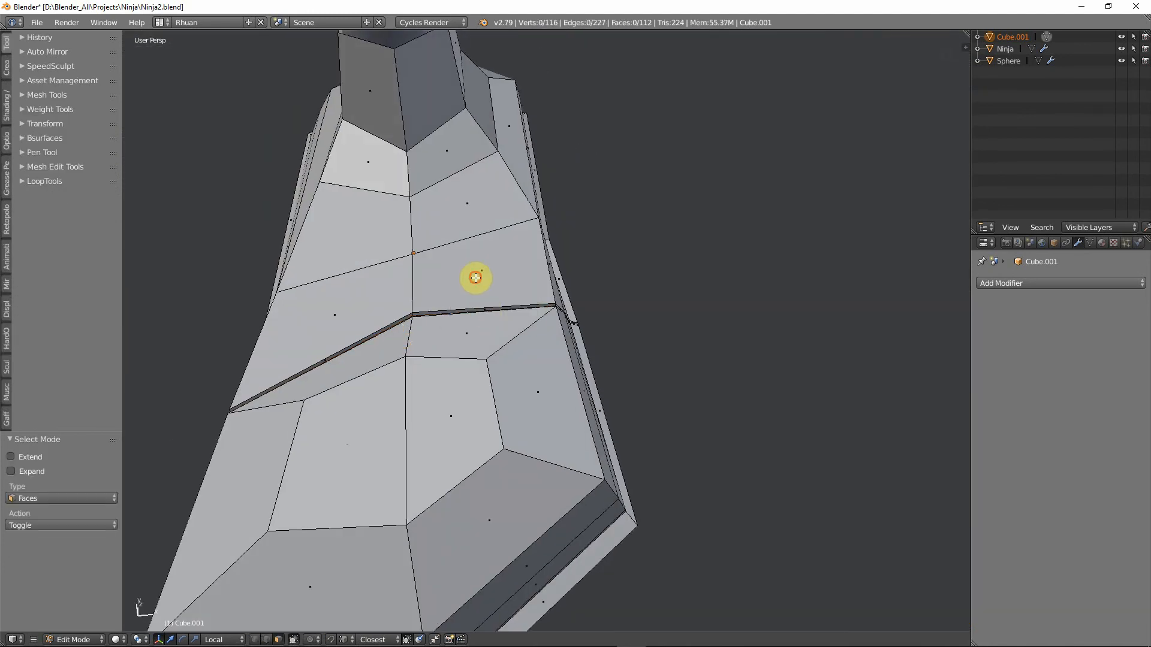
{"action": "right_click", "coordinate": [475, 278]}
{"action": "right_click", "coordinate": [365, 291], "text": "shift"}
{"action": "right_click", "coordinate": [361, 232], "text": "shift"}
{"action": "middle_click_drag", "start_coordinate": [490, 235], "coordinate": [464, 203]}
{"action": "right_click", "coordinate": [471, 186], "text": "shift"}
{"action": "right_click", "coordinate": [440, 184], "text": "shift"}
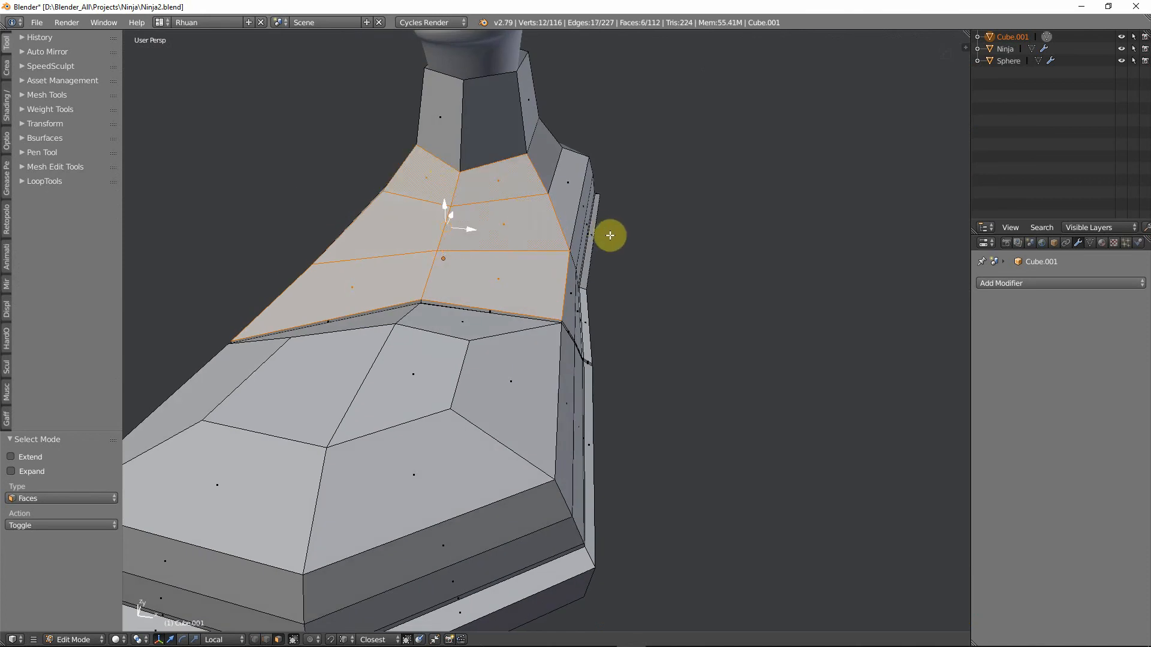
{"action": "key", "text": "i"}
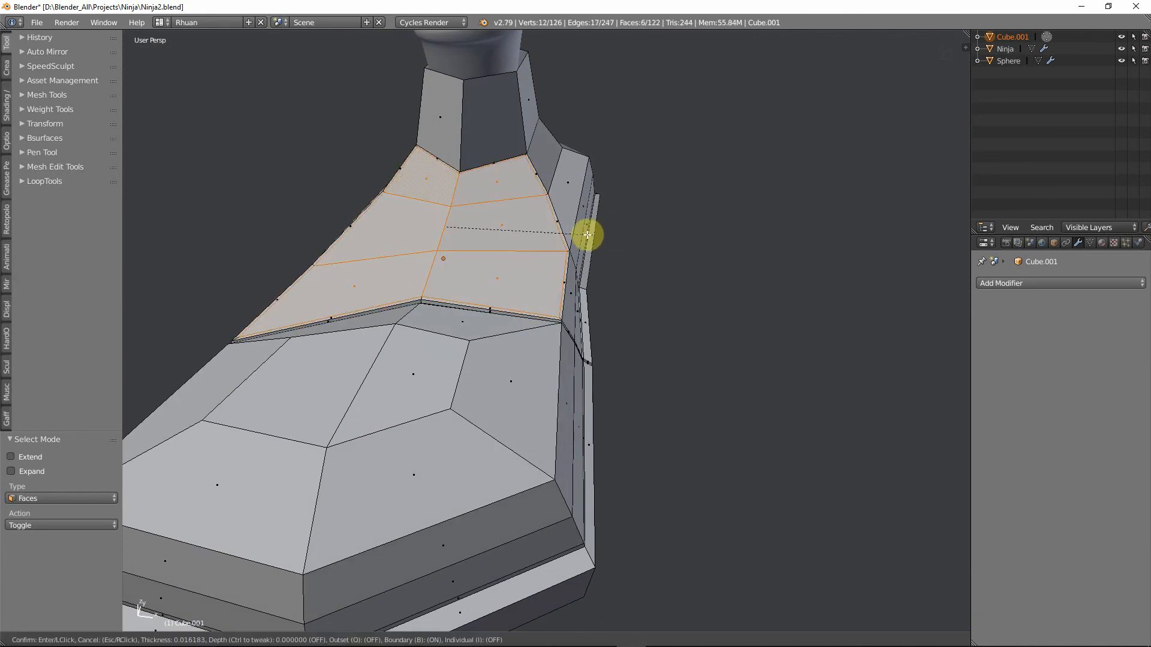
{"action": "left_click", "coordinate": [455, 231]}
Extrude the inset instep faces 0.003 outward and taper them by scaling about 0.89 in X and Y, plus 0.951 uniformly.
{"action": "middle_click_drag", "start_coordinate": [455, 230], "coordinate": [577, 281]}
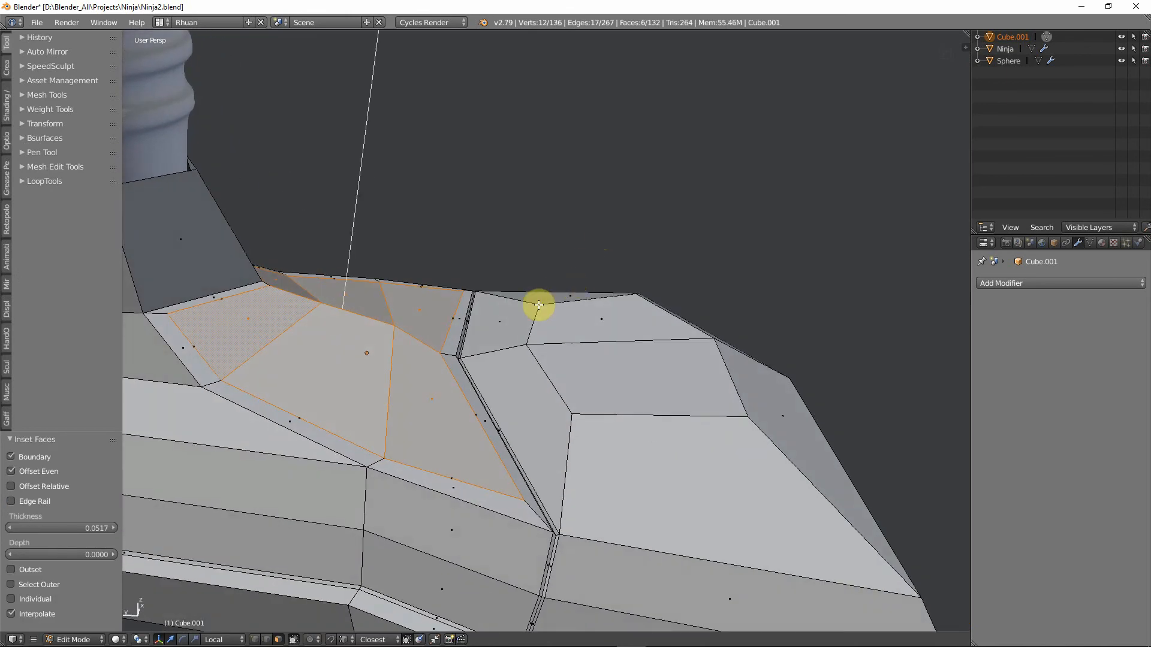
{"action": "key", "text": "e"}
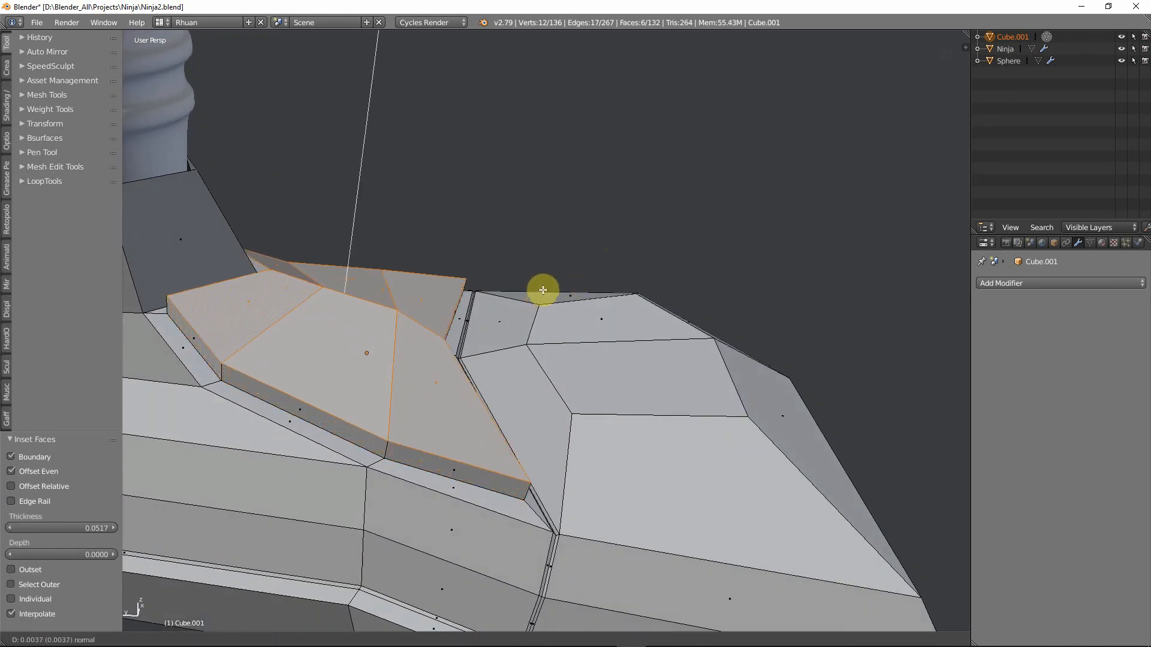
{"action": "left_click", "coordinate": [542, 292]}
{"action": "key", "text": "s"}
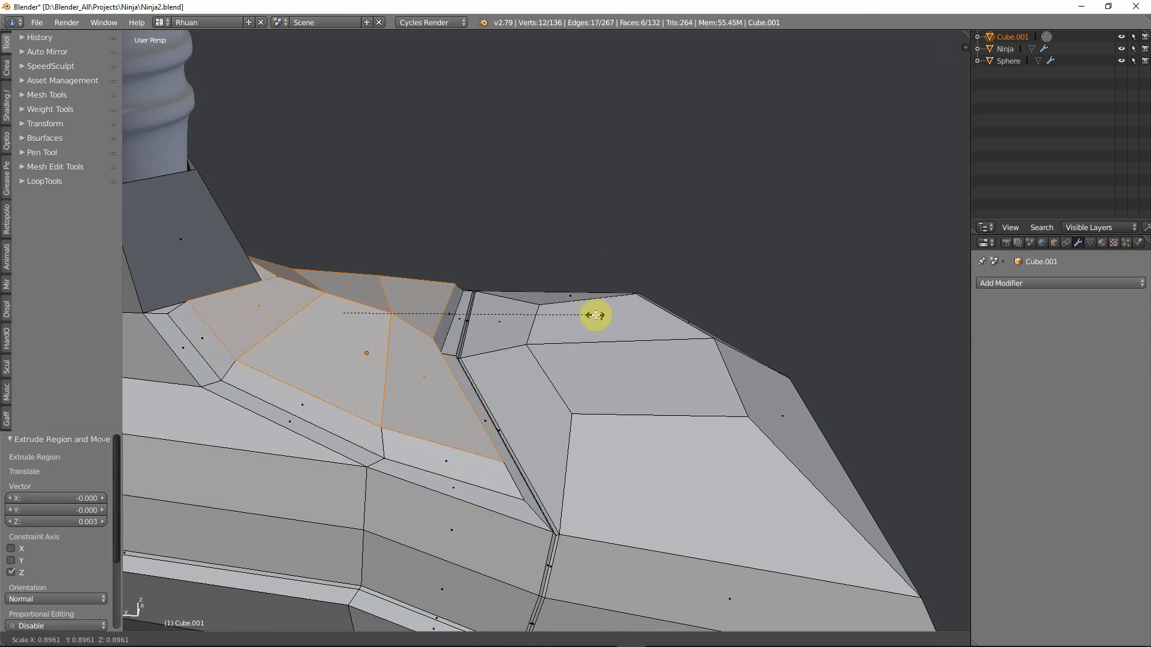
{"action": "key", "text": "shift+z"}
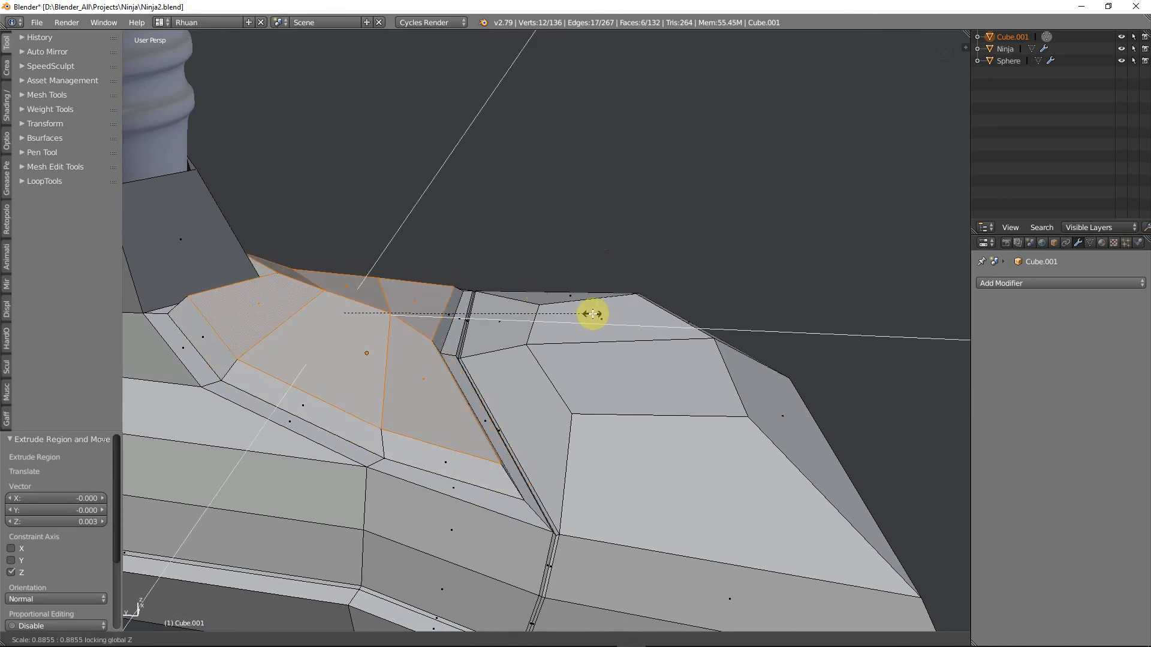
{"action": "left_click", "coordinate": [592, 313]}
{"action": "middle_click_drag", "start_coordinate": [545, 278], "coordinate": [355, 306]}
{"action": "key", "text": "s"}
{"action": "left_click", "coordinate": [717, 345]}
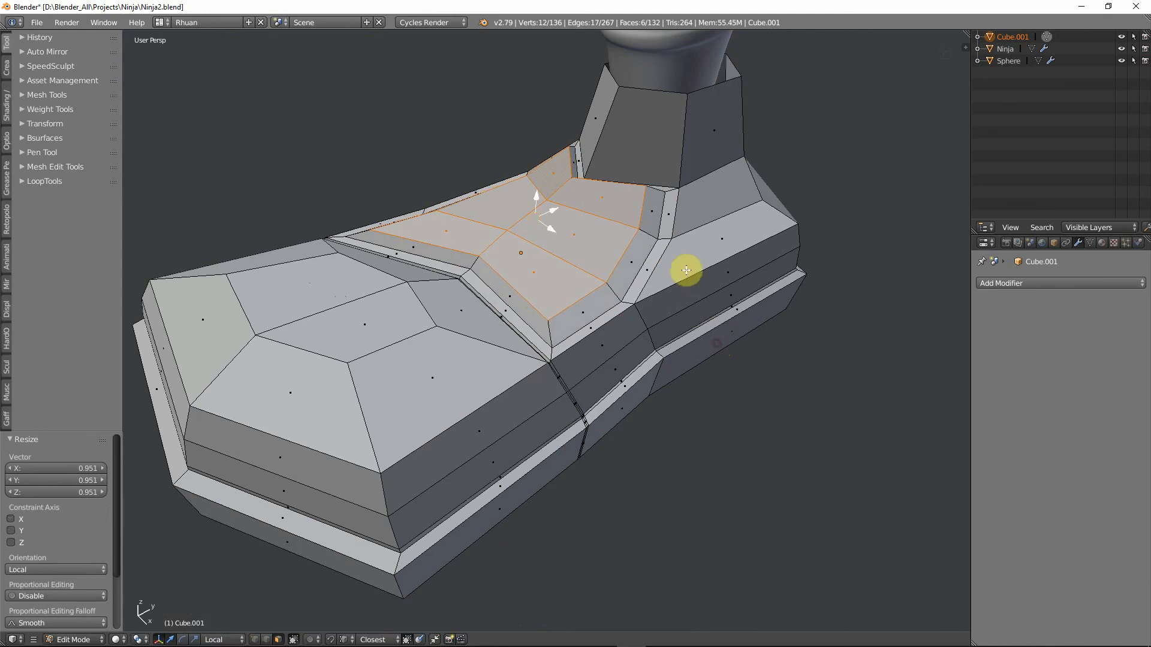
Examine the raised instep panel and the ankle's fit around the leg from several angles.
{"action": "middle_click_drag", "start_coordinate": [688, 269], "coordinate": [758, 293]}
{"action": "middle_click_drag", "start_coordinate": [620, 262], "coordinate": [712, 270]}
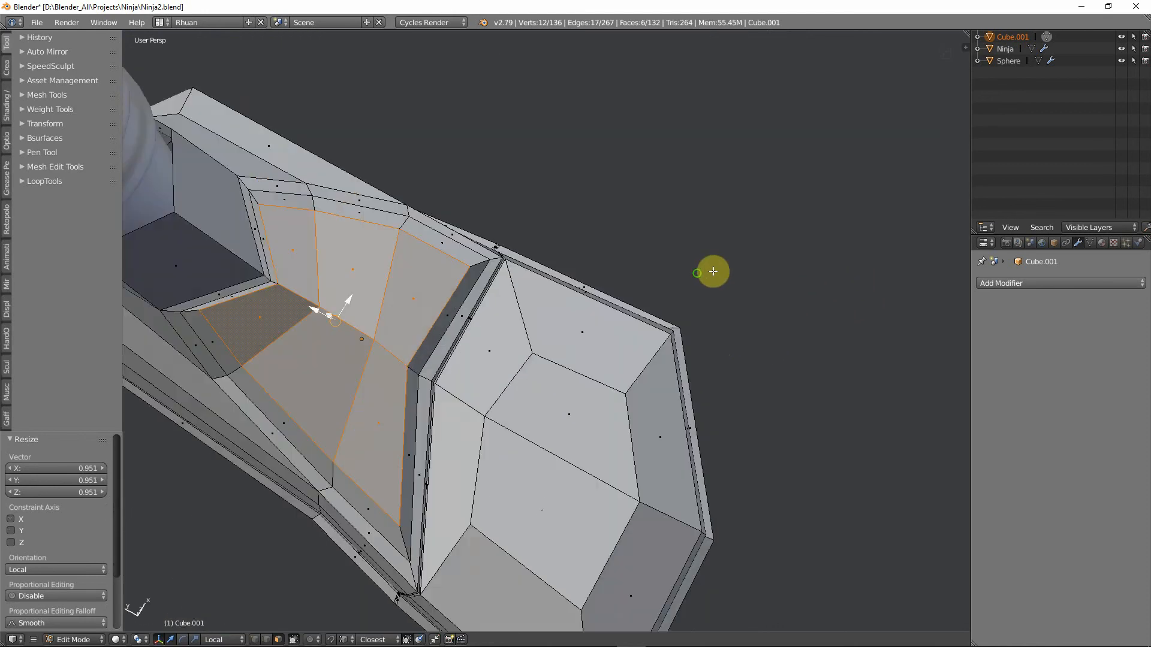
{"action": "middle_click_drag", "start_coordinate": [493, 301], "coordinate": [527, 398]}
{"action": "key", "text": "Tab"}
{"action": "scroll", "coordinate": [531, 271], "scroll_direction": "down", "scroll_amount": 6}
{"action": "scroll", "coordinate": [340, 271], "scroll_direction": "up", "scroll_amount": 2}
{"action": "scroll", "coordinate": [517, 318], "scroll_direction": "up", "scroll_amount": 3}
{"action": "scroll", "coordinate": [444, 340], "scroll_direction": "up", "scroll_amount": 3}
{"action": "key", "text": "Tab"}
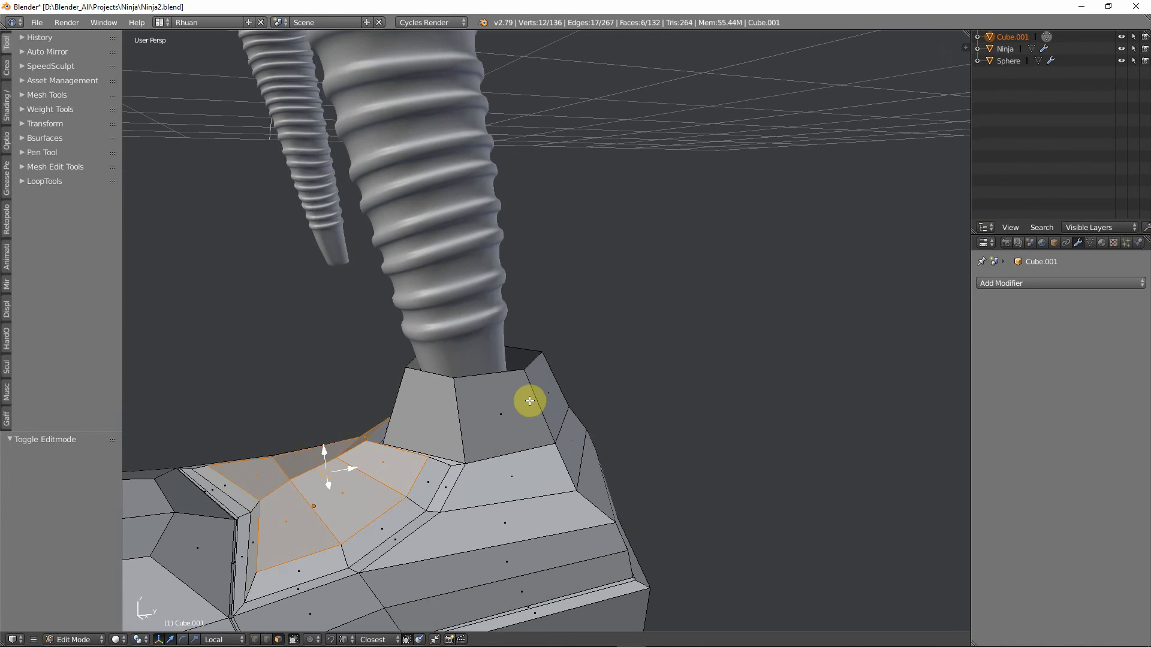
In the right side view, move the whole foot slightly in negative Y to centre its neck under the leg.
{"action": "key", "text": "KP_3"}
{"action": "scroll", "coordinate": [530, 401], "scroll_direction": "down", "scroll_amount": 2}
{"action": "key", "text": "Tab"}
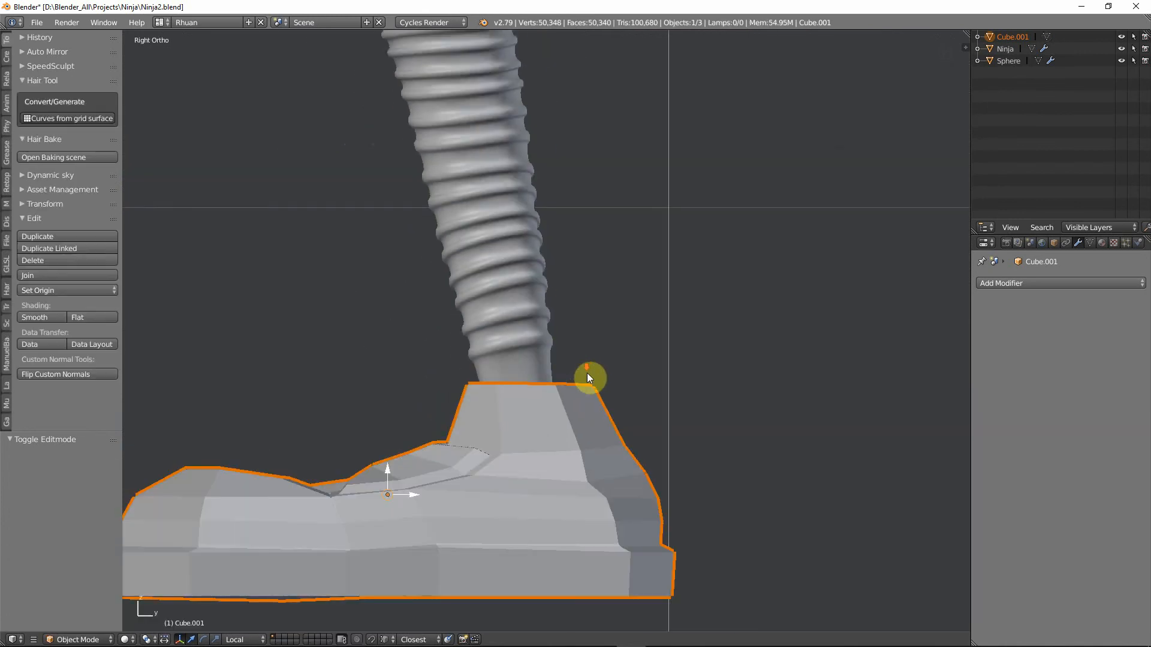
{"action": "key", "text": "g"}
{"action": "key", "text": "y"}
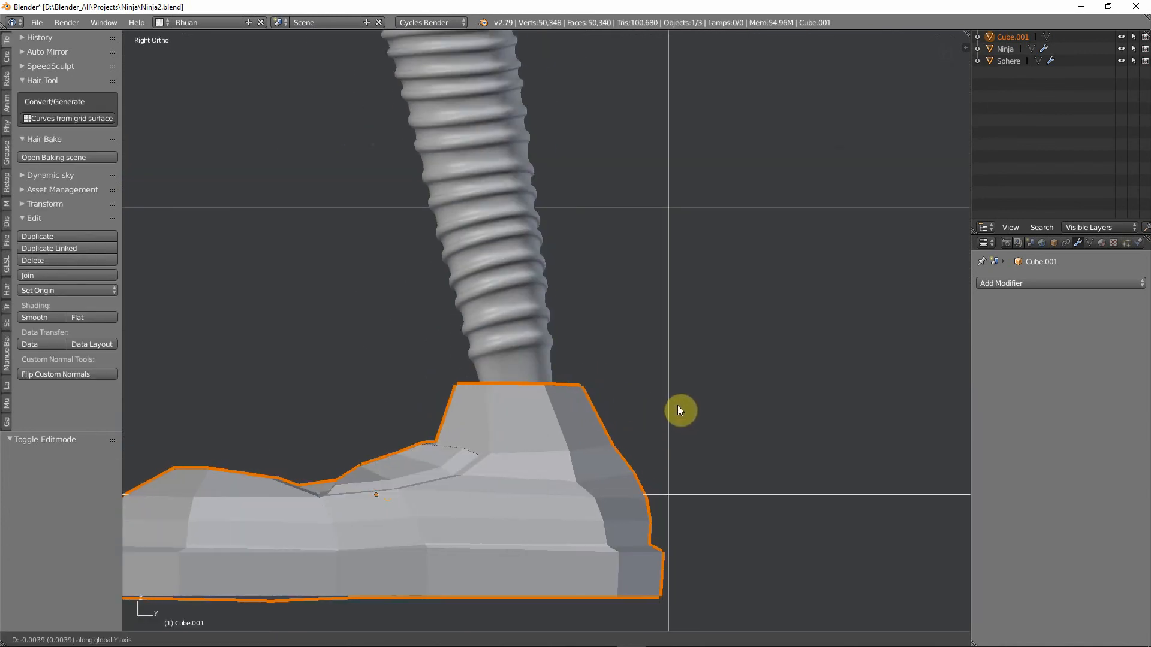
{"action": "left_click", "coordinate": [679, 406]}
Add two loop cuts around the ankle, sliding the lower one by factor 0.412 and keeping the upper one centred in its band.
{"action": "key", "text": "Tab"}
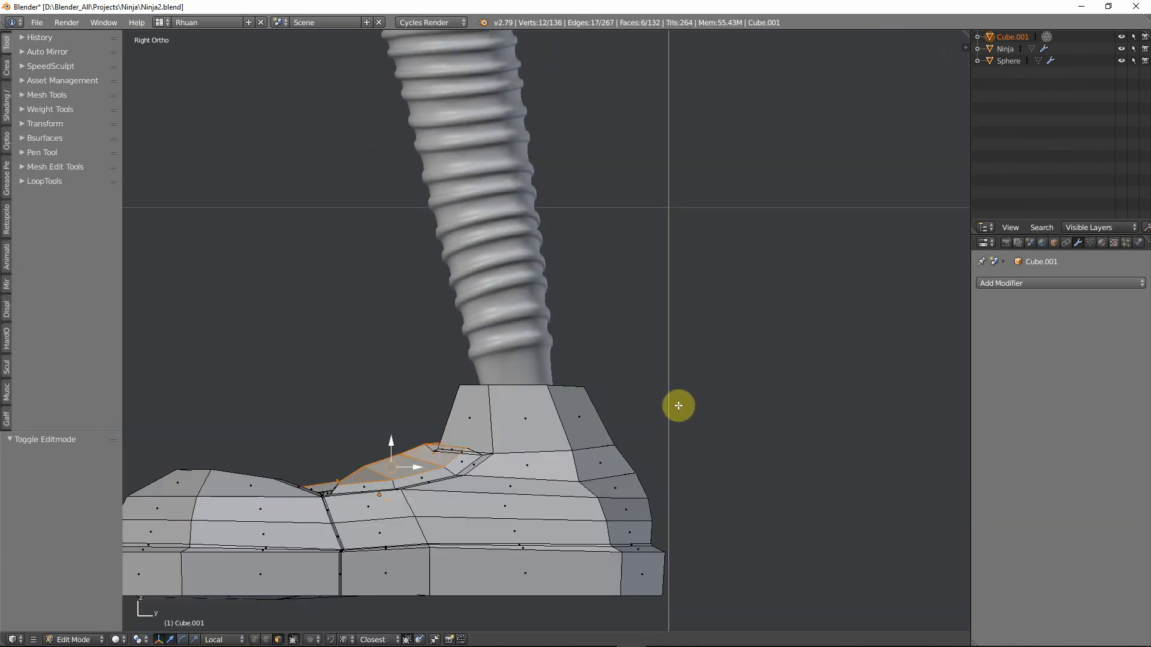
{"action": "key", "text": "ctrl+r"}
{"action": "left_click", "coordinate": [567, 423]}
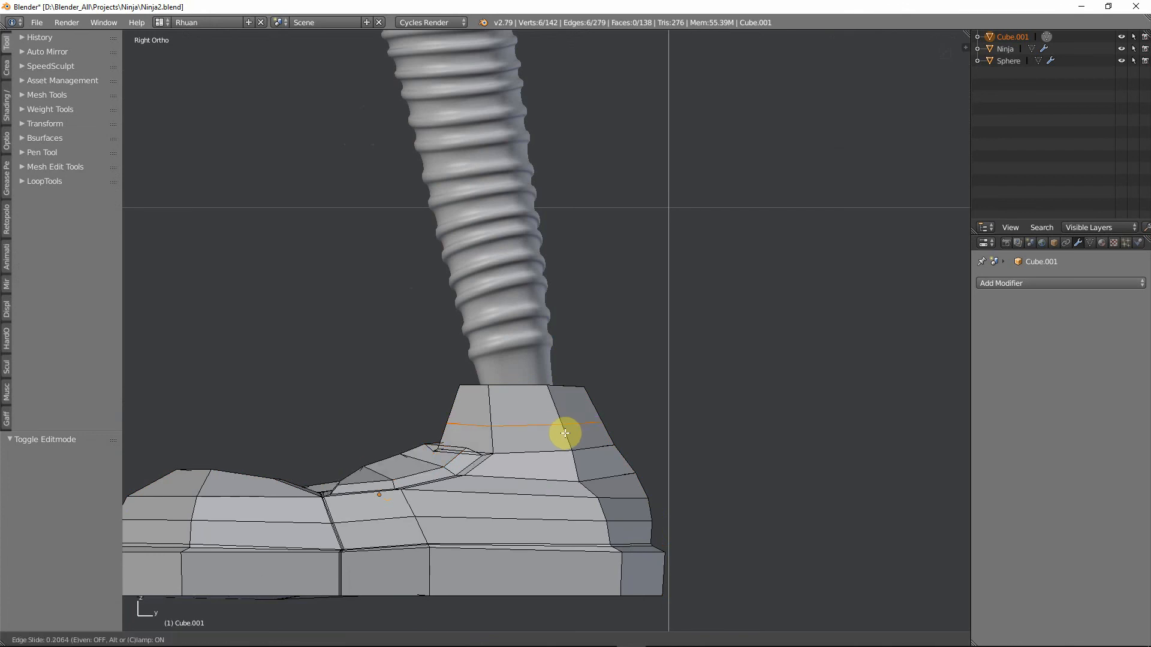
{"action": "left_click", "coordinate": [566, 439]}
{"action": "key", "text": "ctrl+r"}
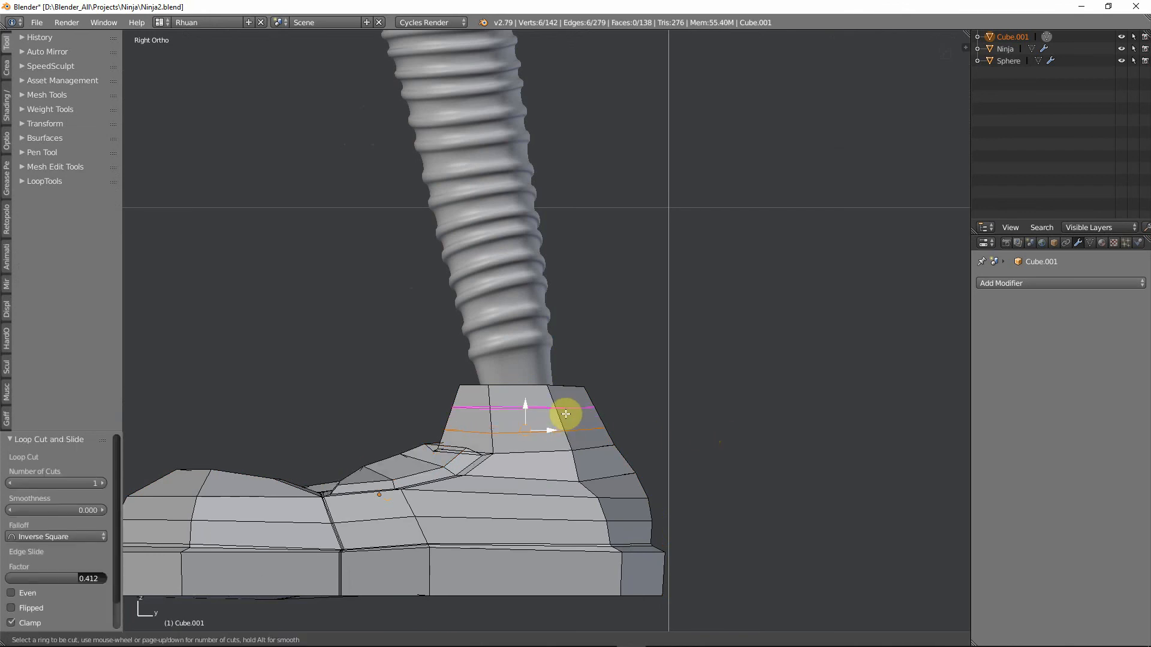
{"action": "left_click", "coordinate": [566, 414]}
{"action": "left_click", "coordinate": [566, 414]}
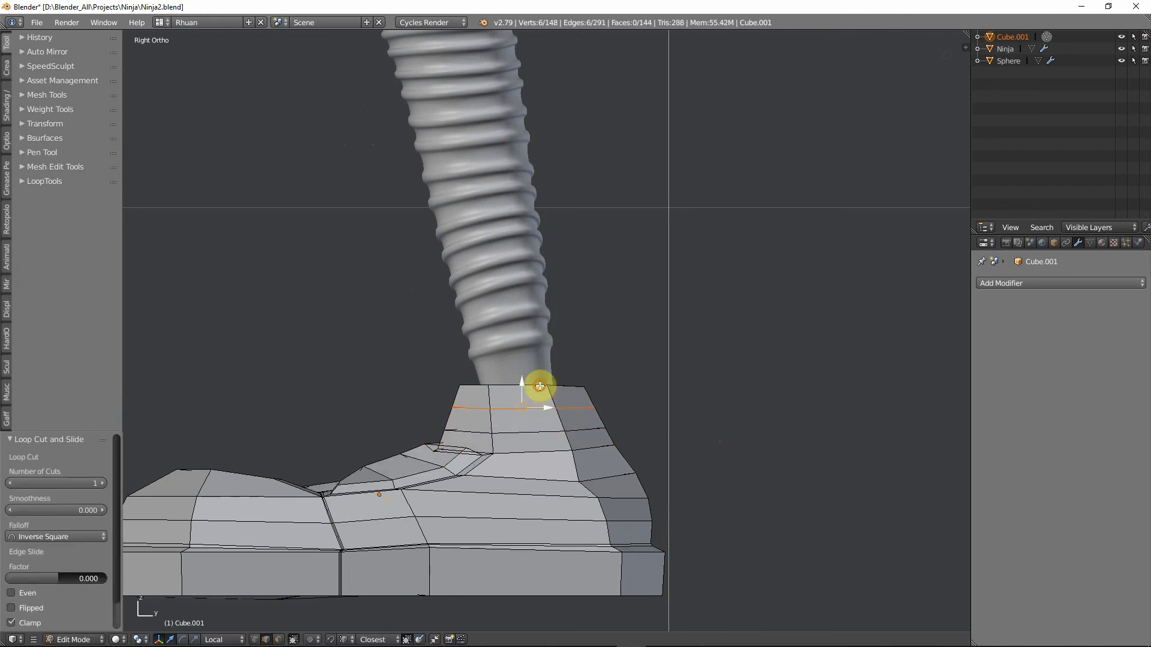
Select the ankle's top rim together with the upper new loop and scale both uniformly by 0.654.
{"action": "left_click", "coordinate": [547, 406], "text": "alt+shift"}
{"action": "key", "text": "s"}
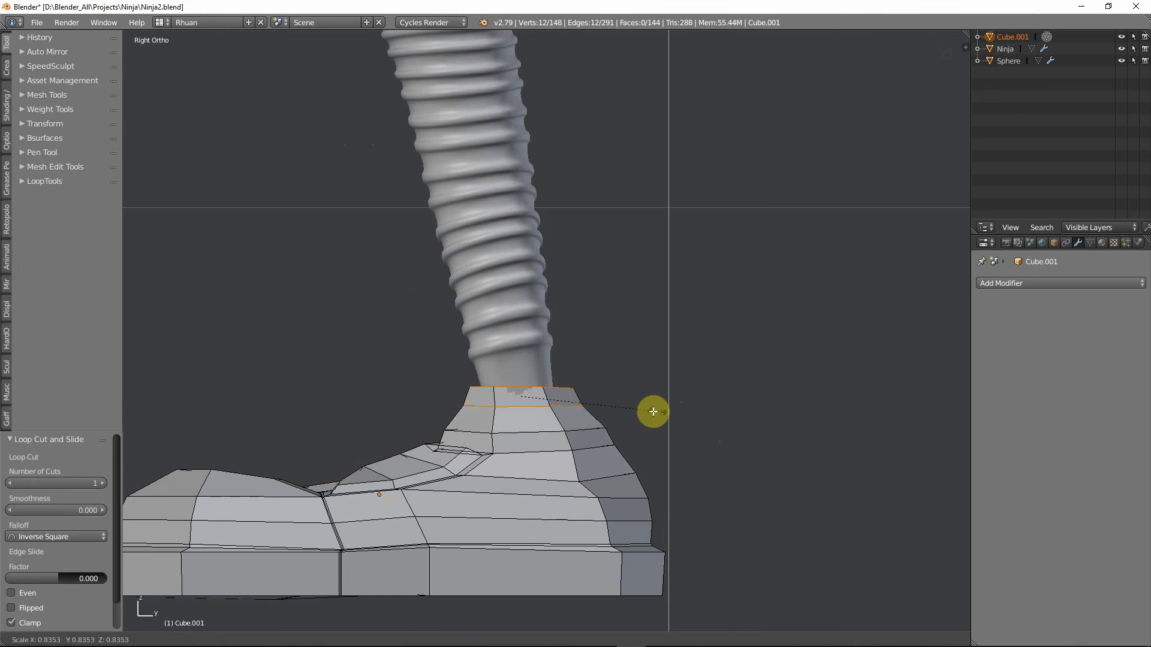
{"action": "left_click", "coordinate": [628, 410]}
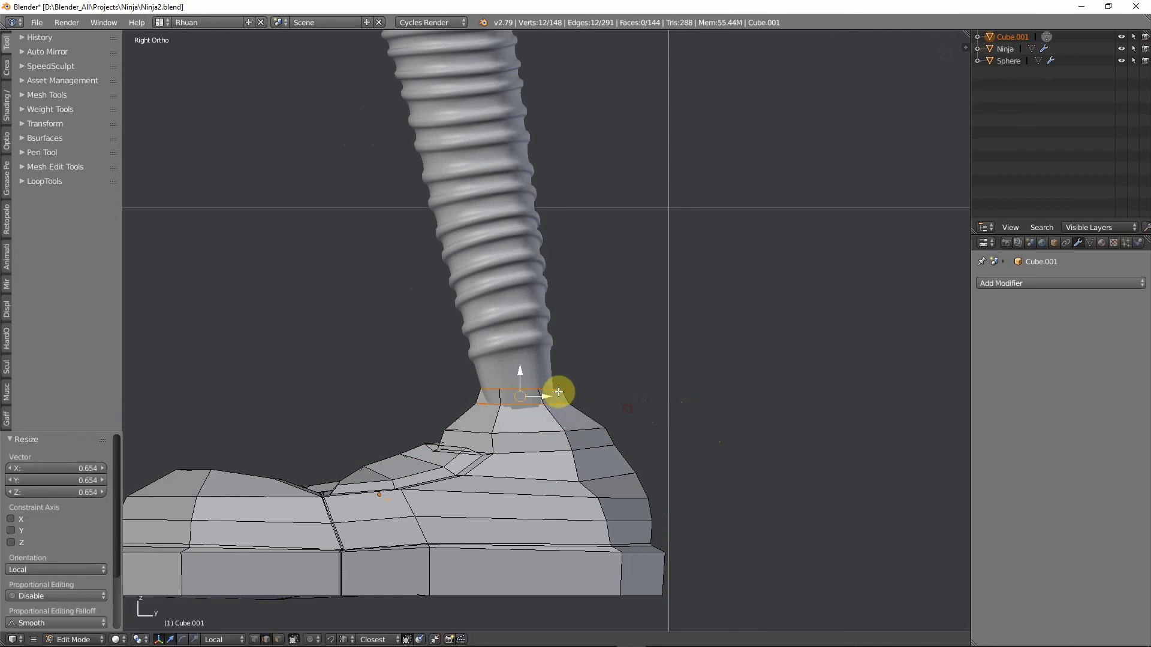
{"action": "left_click", "coordinate": [552, 390], "text": "alt"}
{"action": "key", "text": "s"}
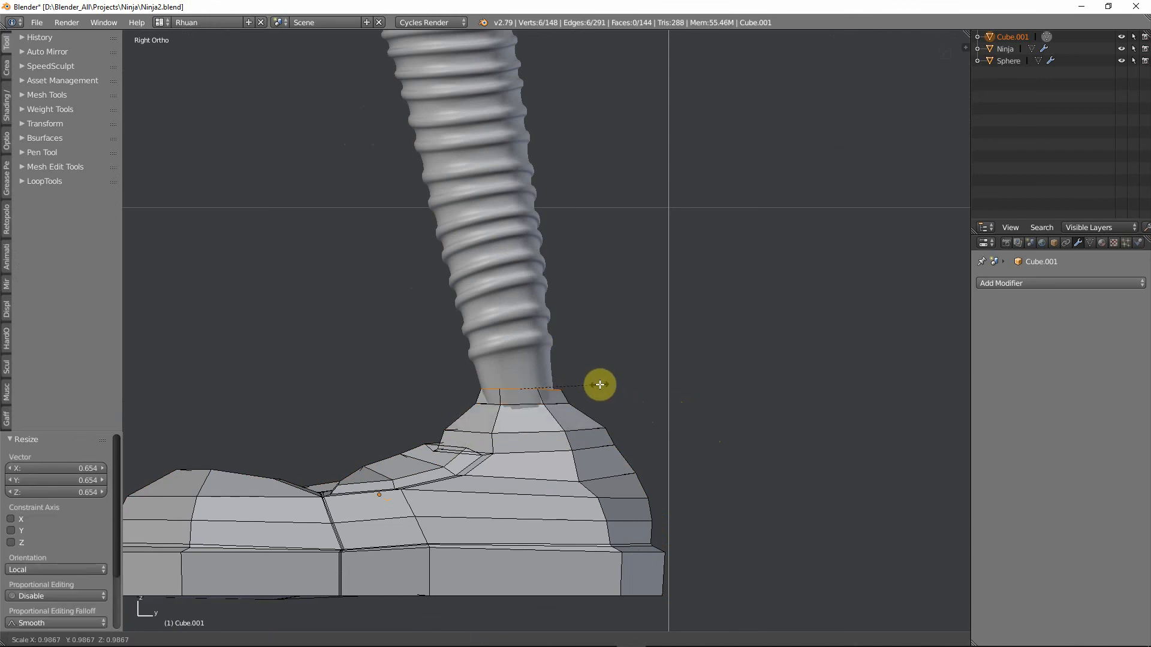
{"action": "right_click", "coordinate": [596, 384]}
Fit the ankle's two uppermost edge loops around the leg with a uniform scale, plus a 1.170 scale along X.
{"action": "middle_click_drag", "start_coordinate": [596, 384], "coordinate": [560, 398]}
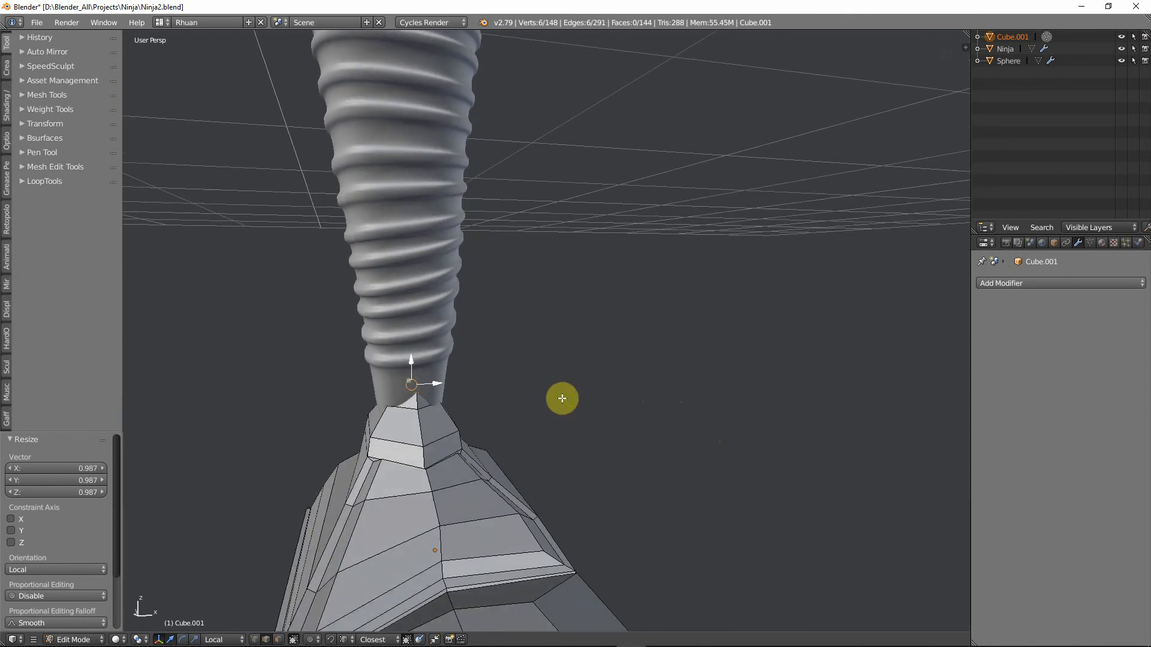
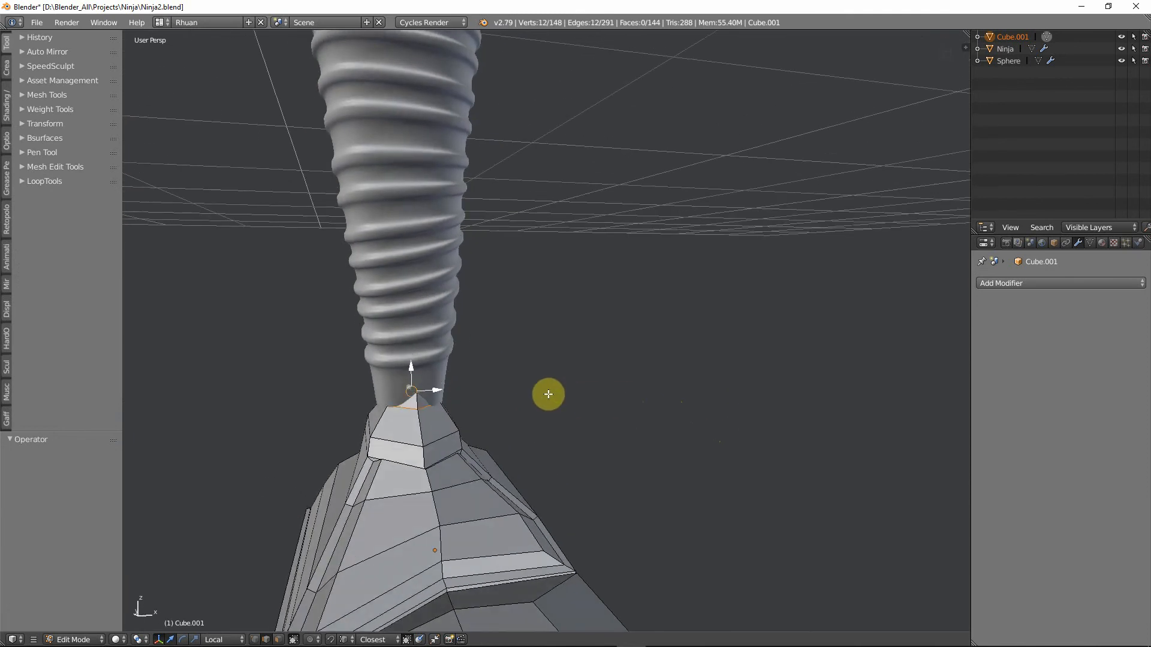
{"action": "mouse_move", "coordinate": [547, 393]}
{"action": "middle_mouse_down"}
{"action": "mouse_move", "coordinate": [460, 403]}
{"action": "mouse_move", "coordinate": [560, 390]}
{"action": "mouse_move", "coordinate": [501, 416]}
{"action": "mouse_move", "coordinate": [404, 386]}
{"action": "mouse_move", "coordinate": [642, 359]}
{"action": "mouse_move", "coordinate": [691, 373]}
{"action": "middle_mouse_up"}
{"action": "key", "text": "z"}
{"action": "key", "text": "s"}
{"action": "left_click", "coordinate": [525, 390]}
{"action": "key", "text": "s"}
{"action": "key", "text": "x"}
{"action": "left_click", "coordinate": [543, 390]}
{"action": "key", "text": "z"}
{"action": "middle_click_drag", "start_coordinate": [509, 419], "coordinate": [452, 427]}
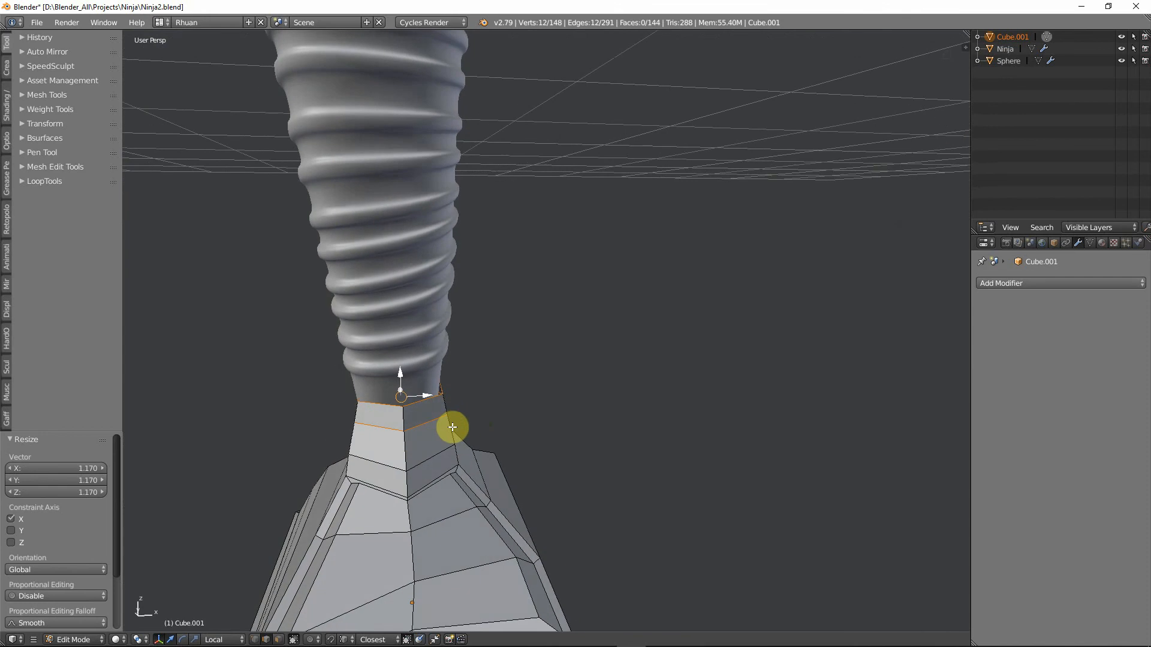
In the front view, move the whole foot about -0.00086 along X to centre its neck under the leg.
{"action": "key", "text": "KP_1"}
{"action": "key", "text": "Tab"}
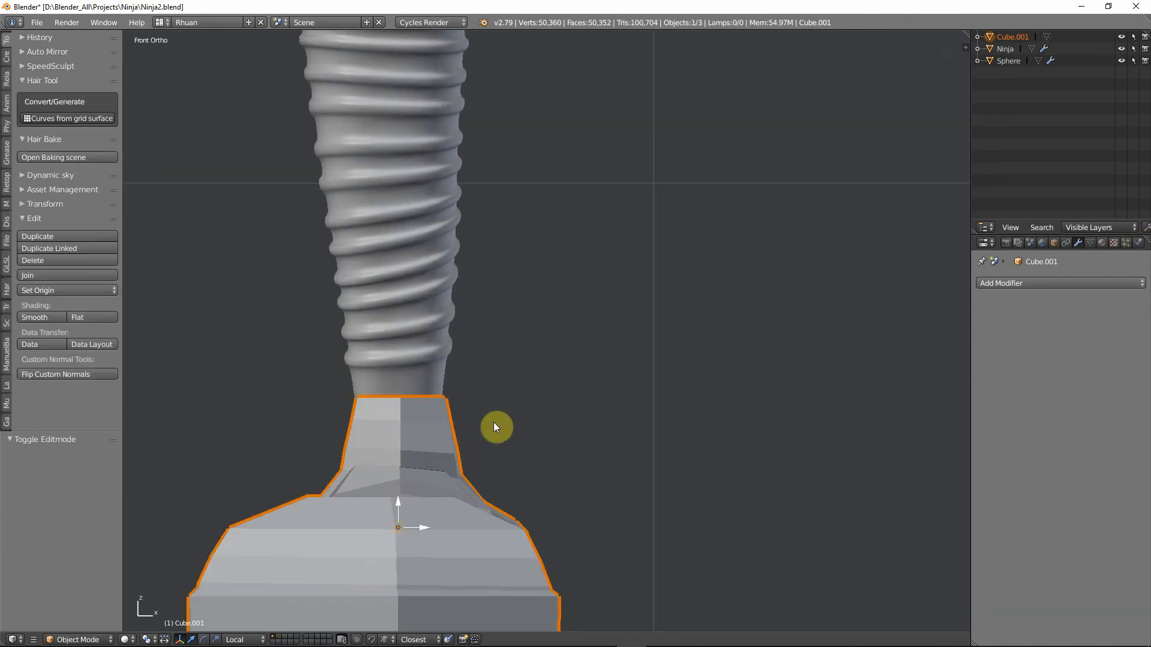
{"action": "key", "text": "g"}
{"action": "key", "text": "x"}
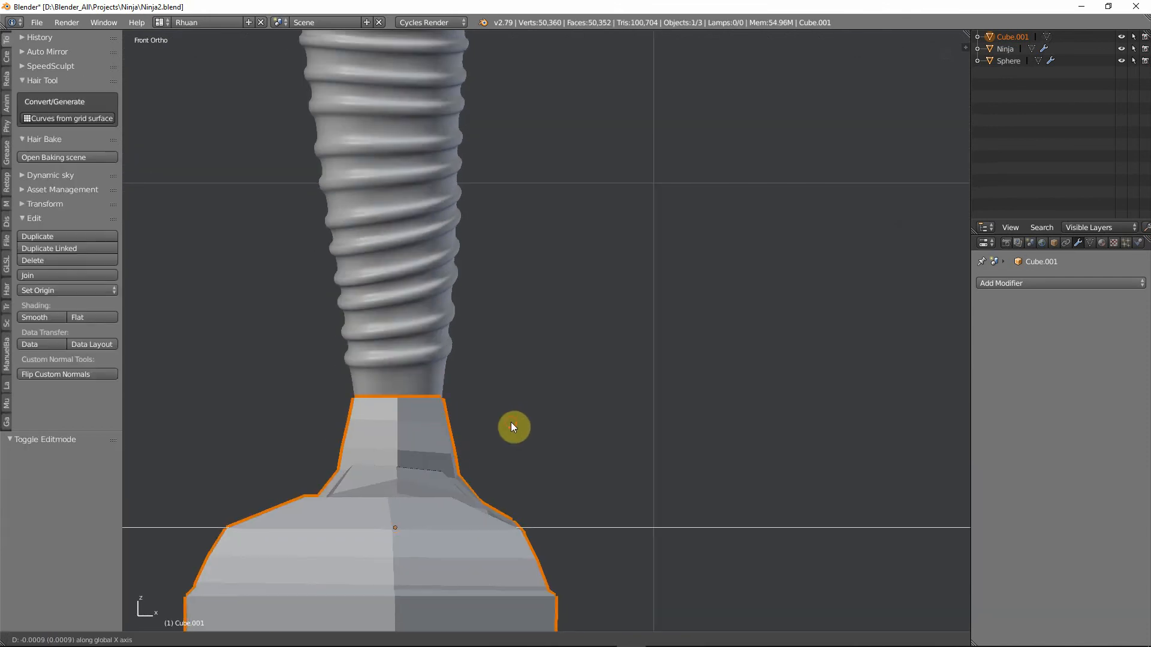
{"action": "left_click", "coordinate": [511, 422]}
{"action": "middle_click_drag", "start_coordinate": [511, 422], "coordinate": [983, 326]}
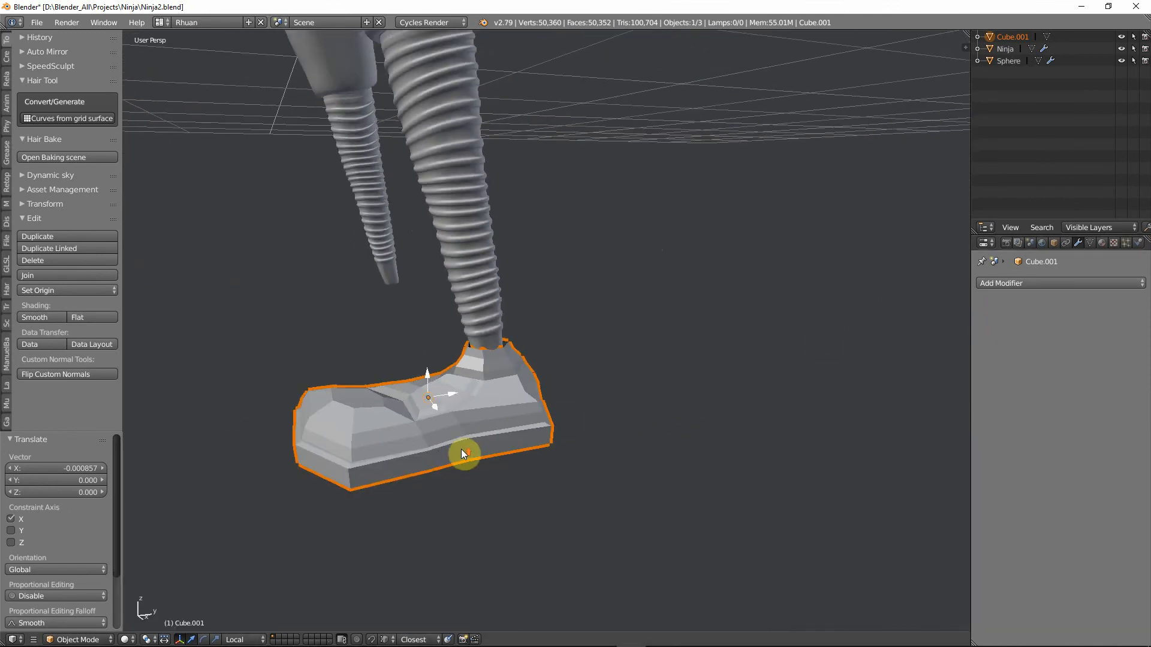
Add two horizontal loop cuts around the sole wall, near its upper edge at factor -0.629 and near its bottom edge at 0.608.
{"action": "key", "text": "Tab"}
{"action": "scroll", "coordinate": [465, 480], "scroll_direction": "up", "scroll_amount": 2}
{"action": "middle_click_drag", "start_coordinate": [465, 480], "coordinate": [543, 374]}
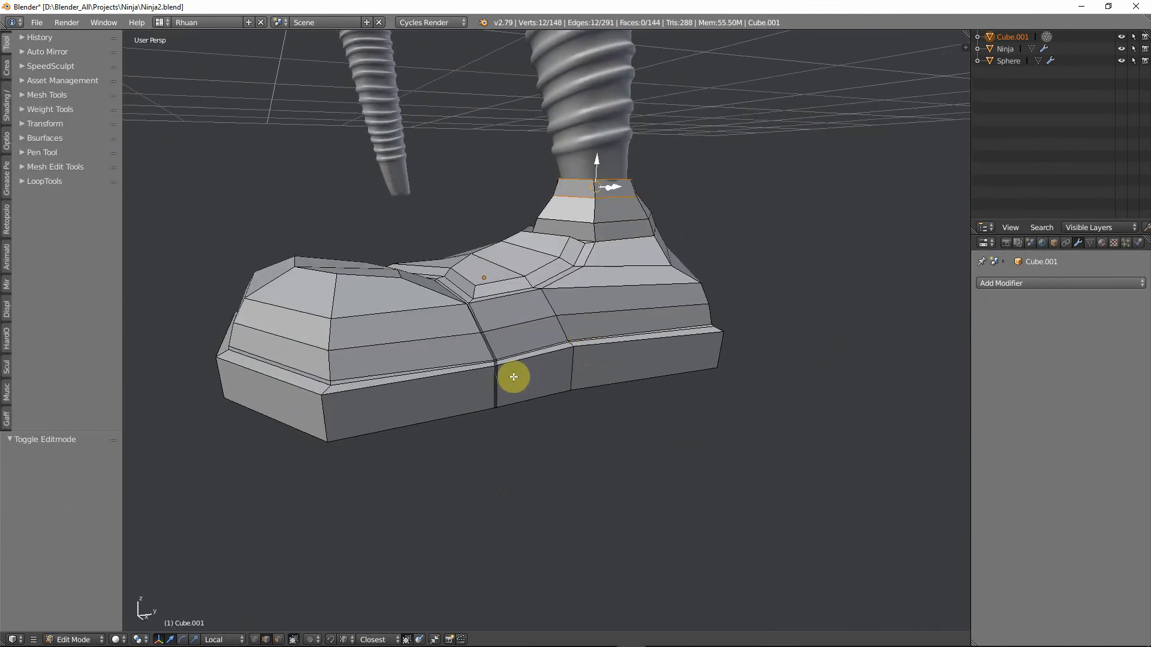
{"action": "key", "text": "ctrl+r"}
{"action": "left_click", "coordinate": [491, 377]}
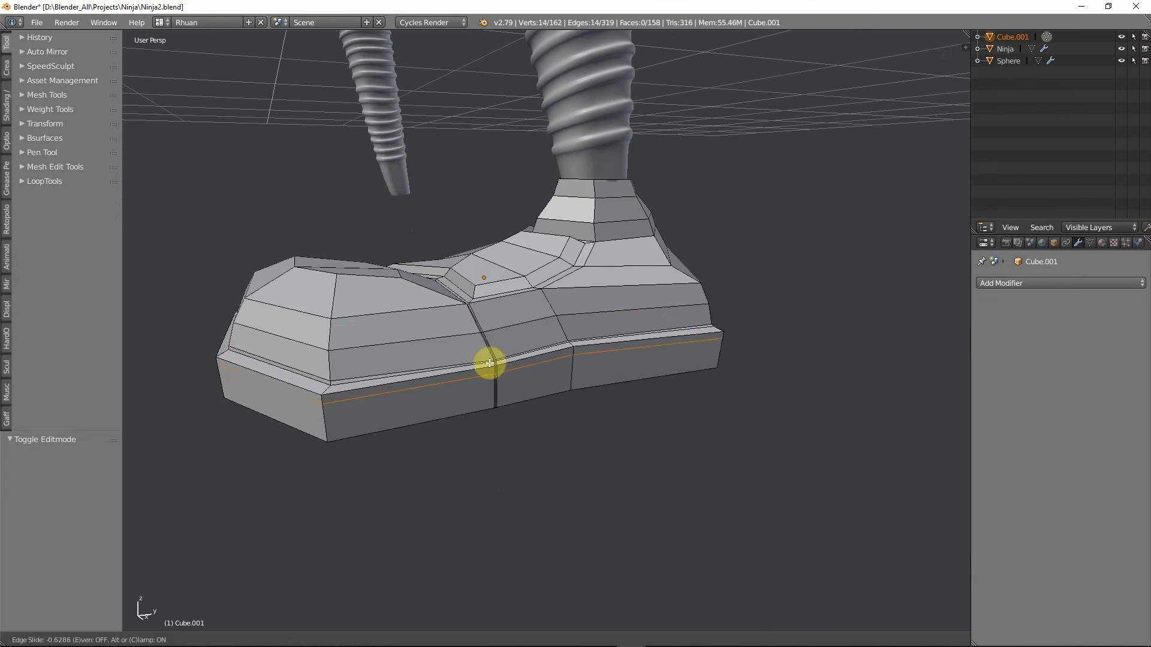
{"action": "left_click", "coordinate": [489, 363]}
{"action": "key", "text": "ctrl+r"}
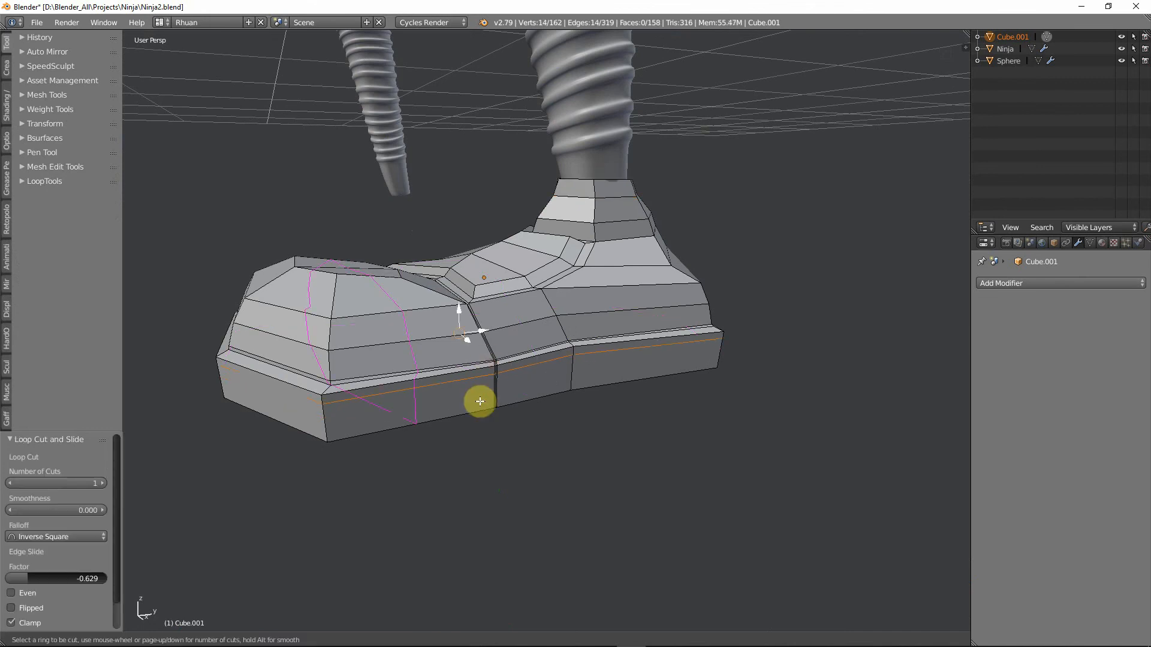
{"action": "left_click", "coordinate": [334, 425]}
{"action": "left_click", "coordinate": [334, 430]}
Add a centred loop cut along the narrow ledge on top of the sole and check it from both sides.
{"action": "middle_click_drag", "start_coordinate": [334, 430], "coordinate": [566, 403]}
{"action": "middle_click_drag", "start_coordinate": [531, 478], "coordinate": [467, 500]}
{"action": "key", "text": "ctrl+r"}
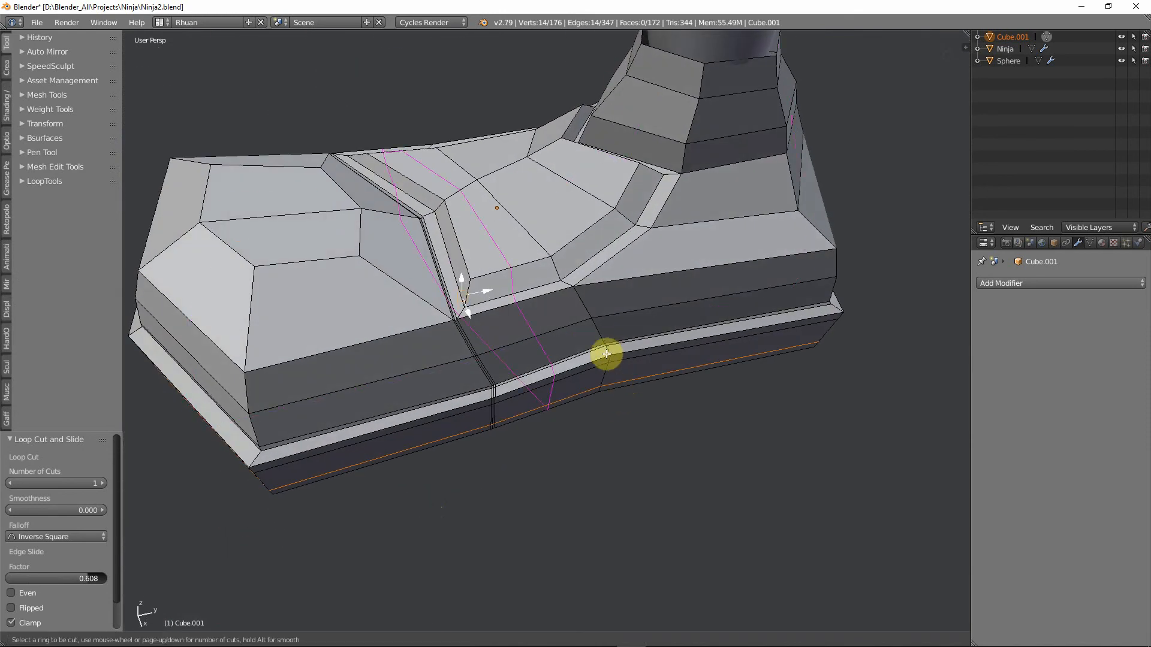
{"action": "left_click", "coordinate": [608, 350]}
{"action": "right_click", "coordinate": [608, 350]}
{"action": "key", "text": "Tab"}
{"action": "scroll", "coordinate": [608, 350], "scroll_direction": "down", "scroll_amount": 3}
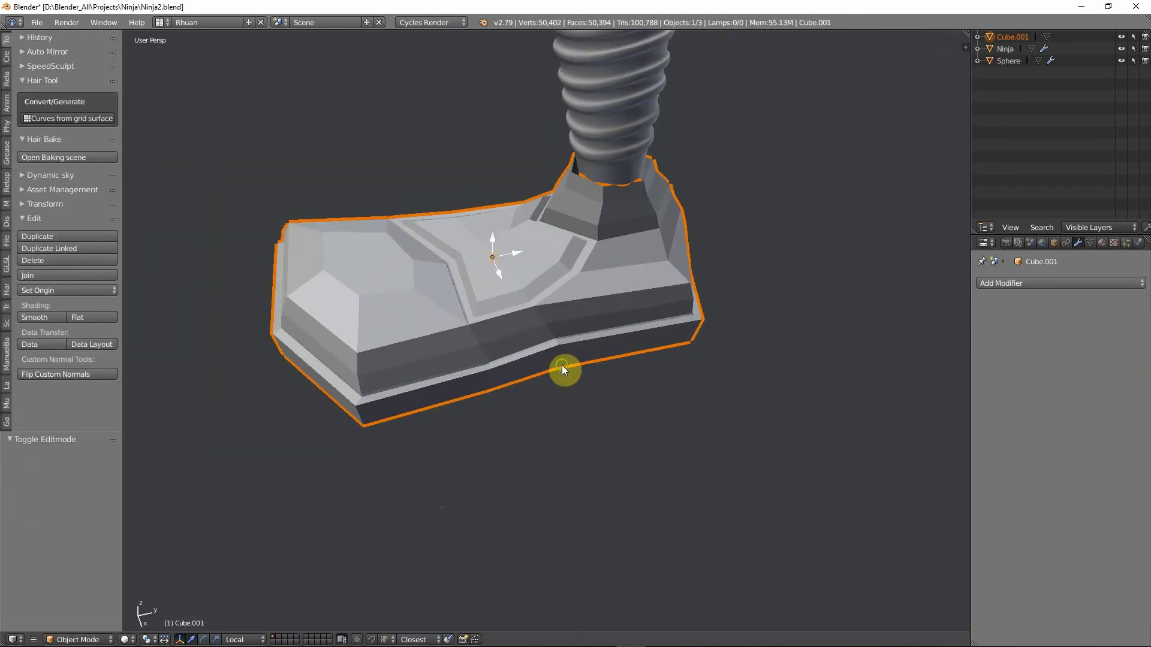
{"action": "middle_click_drag", "start_coordinate": [563, 365], "coordinate": [626, 339]}
{"action": "key", "text": "Tab"}
{"action": "middle_click_drag", "start_coordinate": [457, 369], "coordinate": [660, 337]}
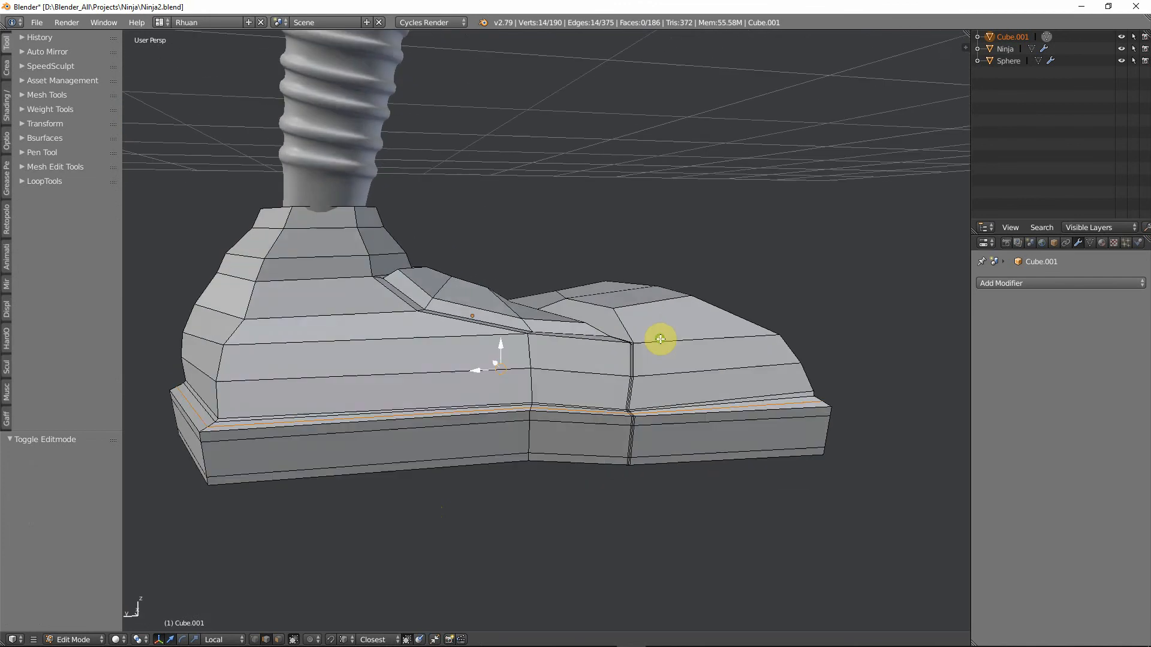
{"action": "key", "text": "Tab"}
Add a supporting loop cut around the narrow raised border of the instep panel.
{"action": "scroll", "coordinate": [446, 303], "scroll_direction": "up", "scroll_amount": 4}
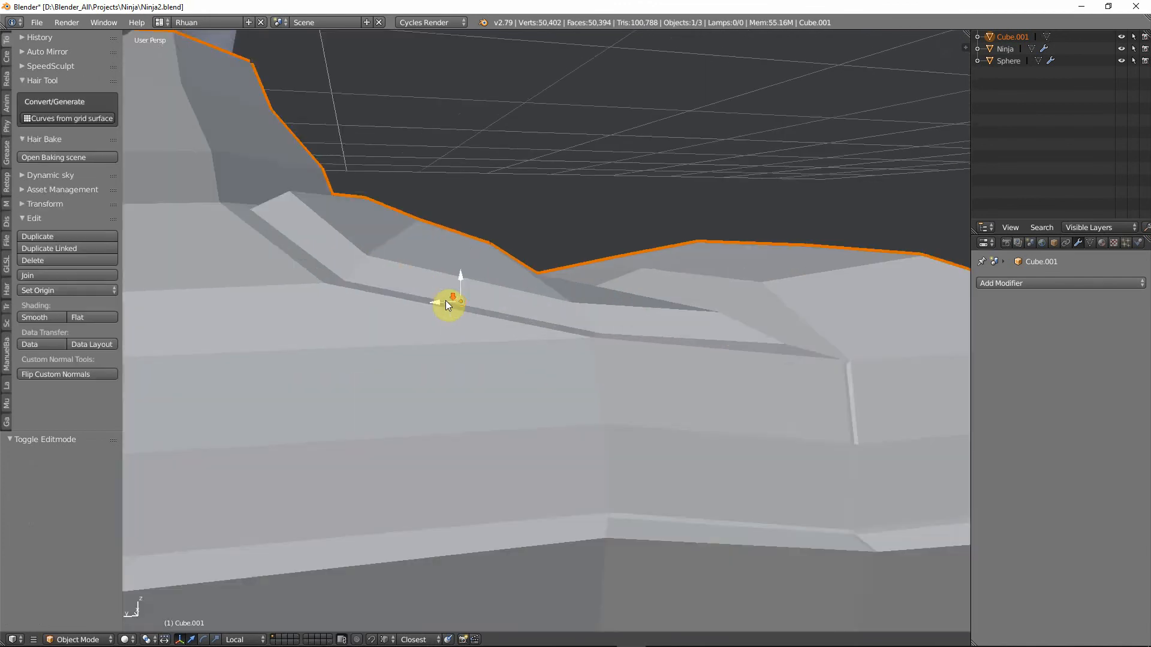
{"action": "scroll", "coordinate": [444, 301], "scroll_direction": "down", "scroll_amount": 3}
{"action": "key", "text": "Tab"}
{"action": "middle_click_drag", "start_coordinate": [431, 313], "coordinate": [392, 361]}
{"action": "key", "text": "ctrl+r"}
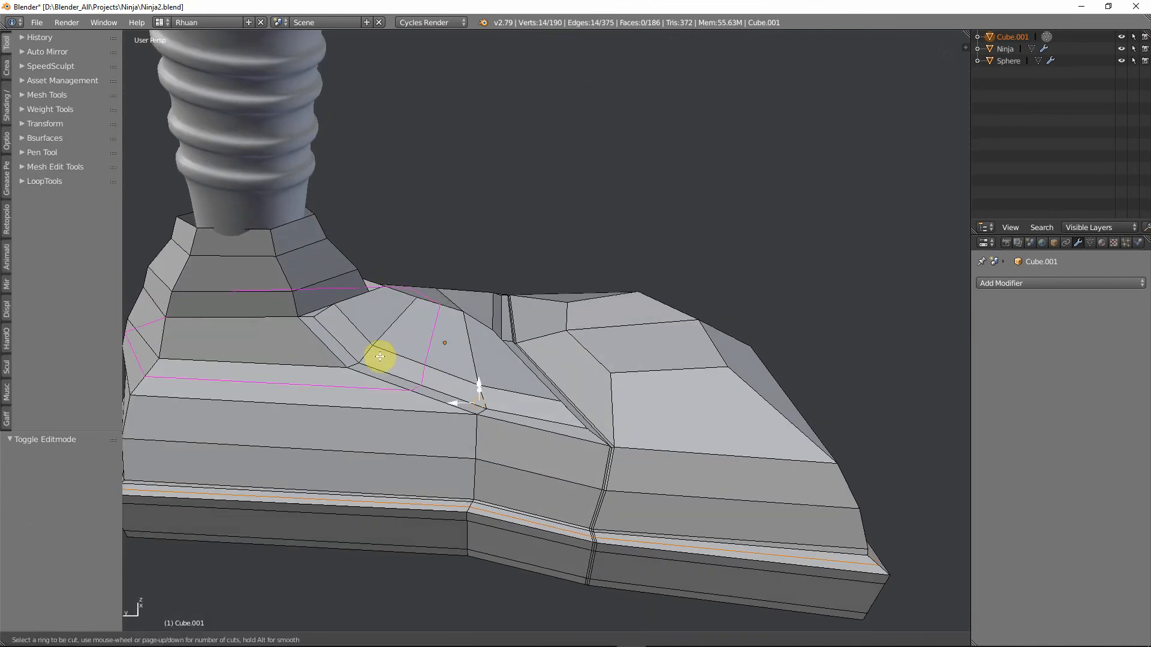
{"action": "left_click", "coordinate": [373, 353]}
{"action": "left_click", "coordinate": [372, 359]}
{"action": "key", "text": "Tab"}
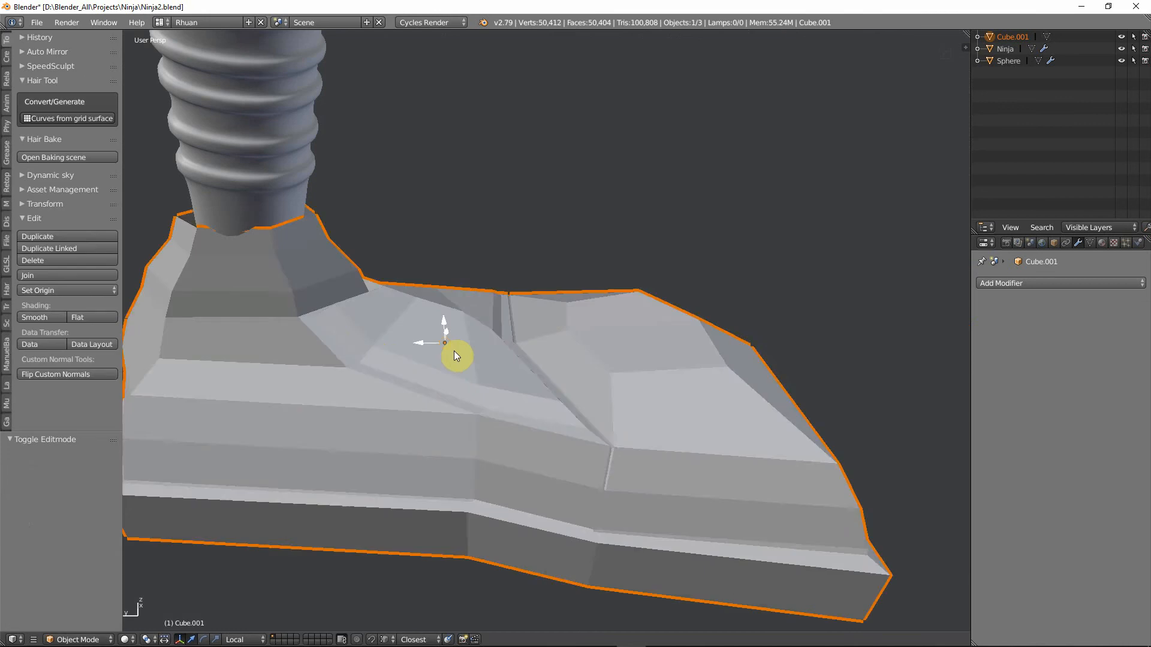
Add a Subdivision Surface modifier to the foot with View subdivisions set to 2, and shade it smooth.
{"action": "scroll", "coordinate": [454, 351], "scroll_direction": "down", "scroll_amount": 5}
{"action": "middle_click_drag", "start_coordinate": [423, 360], "coordinate": [744, 343]}
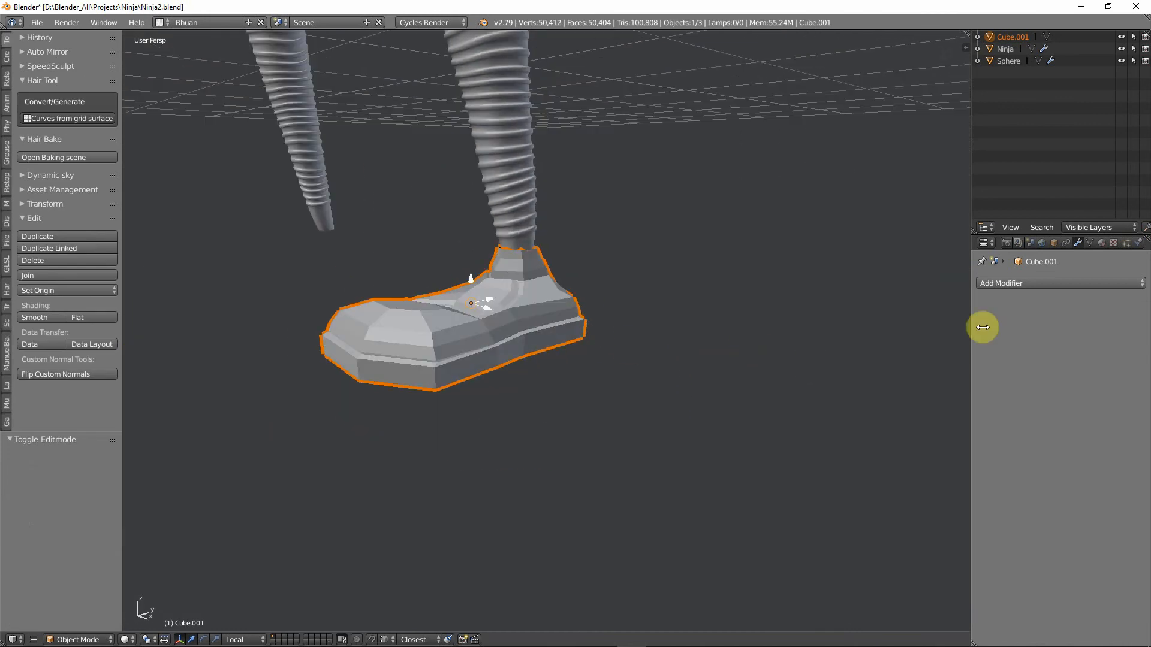
{"action": "left_click", "coordinate": [1000, 284]}
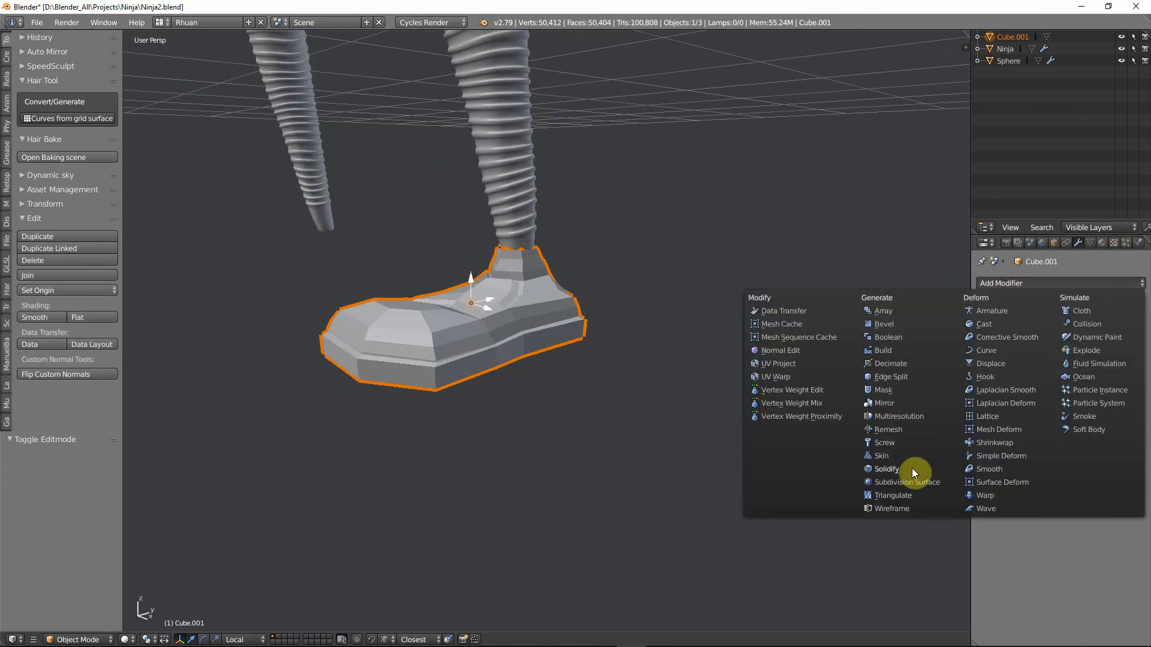
{"action": "left_click", "coordinate": [907, 483]}
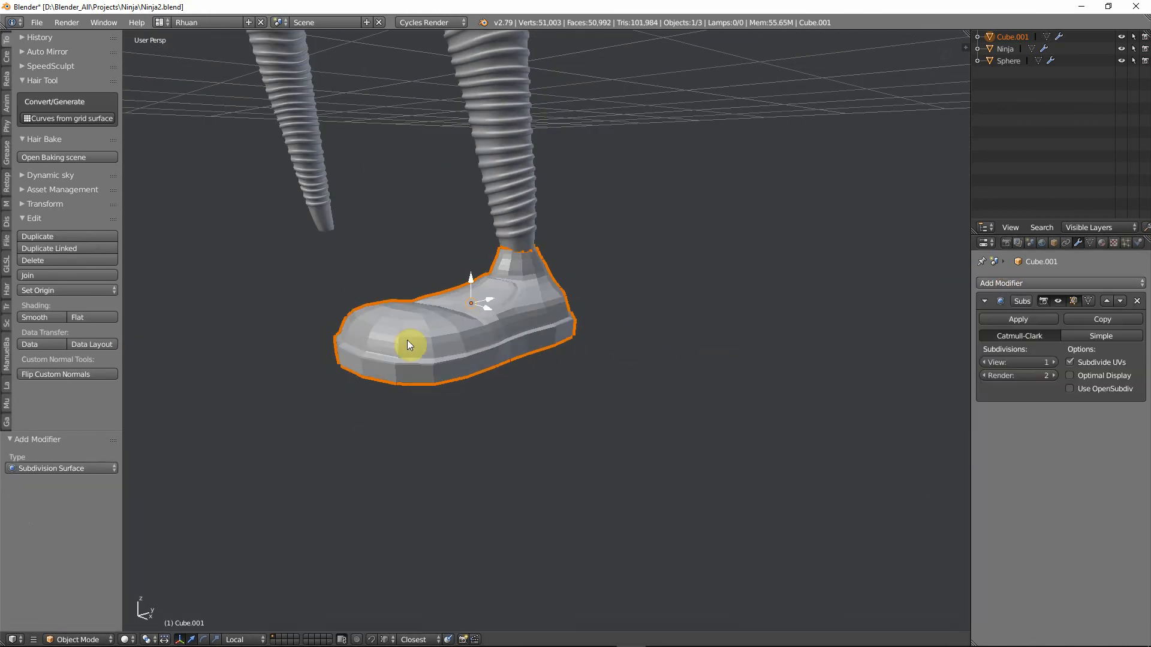
{"action": "left_click", "coordinate": [1056, 362]}
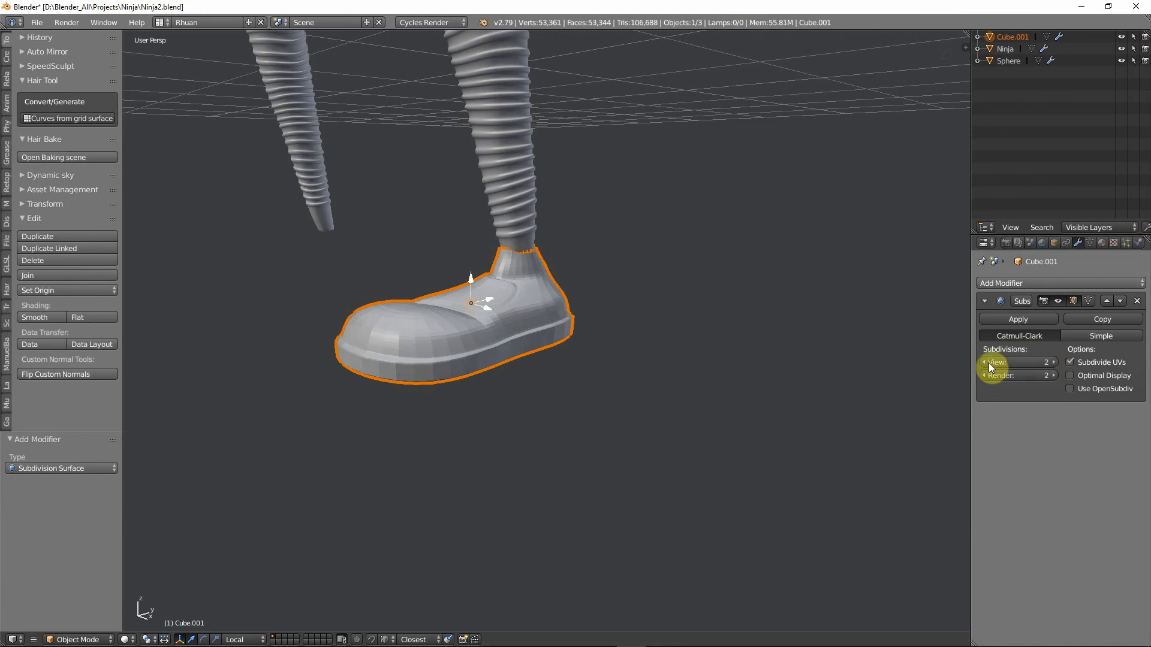
{"action": "left_click", "coordinate": [36, 317]}
Examine the smoothed foot's toe, instep panel and sole, with and without the mesh cage, from several angles.
{"action": "key", "text": "Tab"}
{"action": "scroll", "coordinate": [411, 380], "scroll_direction": "up", "scroll_amount": 5}
{"action": "key", "text": "Tab"}
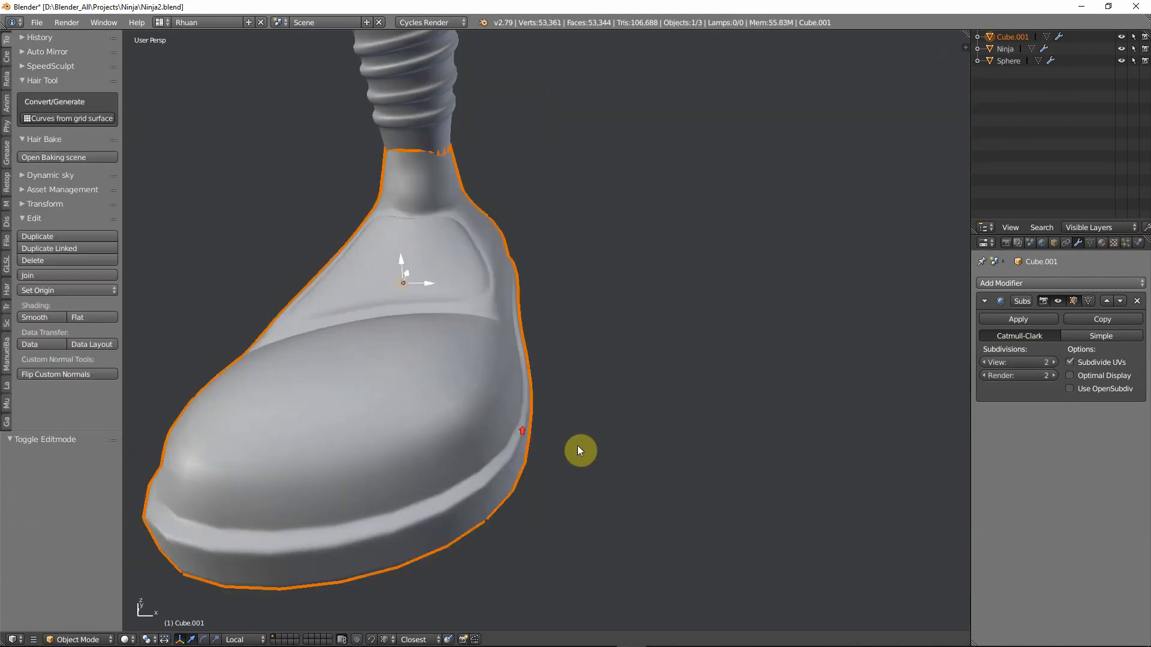
{"action": "scroll", "coordinate": [554, 463], "scroll_direction": "up", "scroll_amount": 2}
{"action": "scroll", "coordinate": [528, 498], "scroll_direction": "down", "scroll_amount": 3}
{"action": "key", "text": "Tab"}
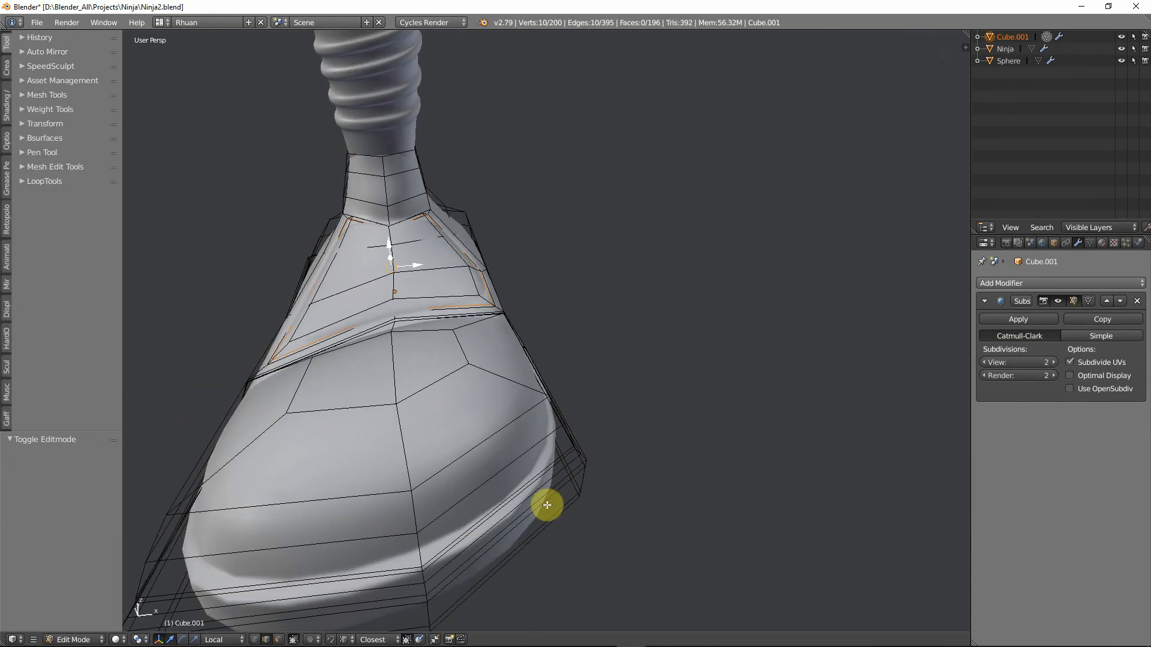
{"action": "scroll", "coordinate": [555, 504], "scroll_direction": "up", "scroll_amount": 3}
{"action": "scroll", "coordinate": [570, 498], "scroll_direction": "down", "scroll_amount": 3}
{"action": "middle_click_drag", "start_coordinate": [570, 498], "coordinate": [418, 462]}
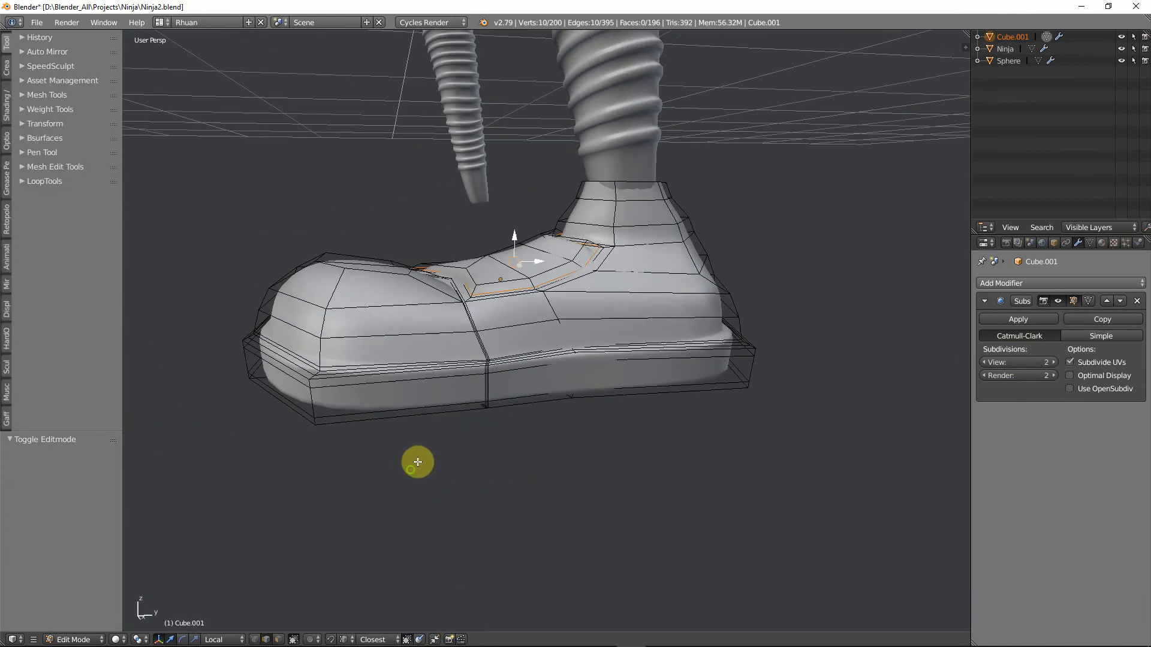
{"action": "scroll", "coordinate": [618, 372], "scroll_direction": "up", "scroll_amount": 2}
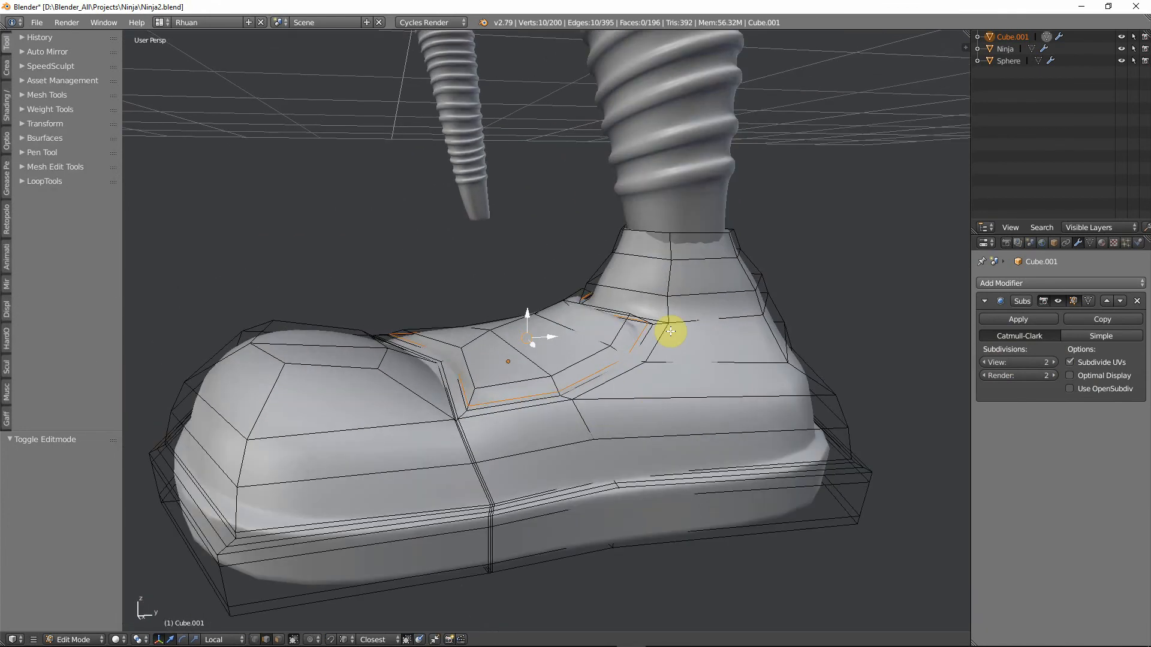
Select the ankle opening's top edge loop and resize it around the leg, including a 1.040 scale along X.
{"action": "key", "text": "KP_3"}
{"action": "scroll", "coordinate": [450, 336], "scroll_direction": "up", "scroll_amount": 3}
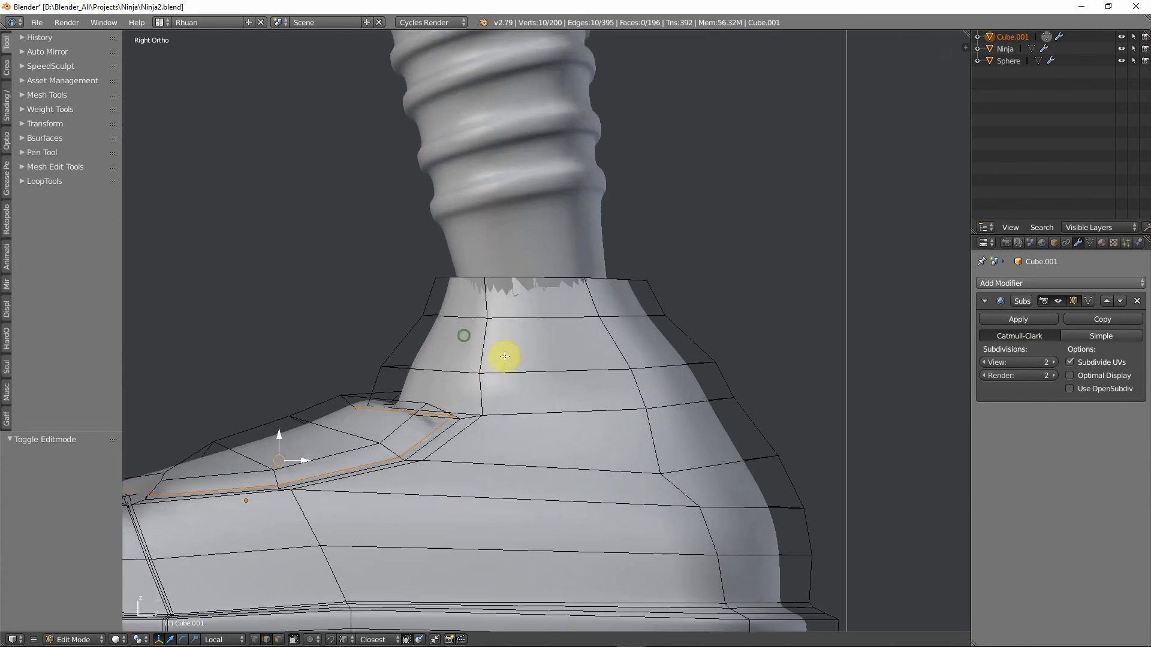
{"action": "middle_click_drag", "start_coordinate": [505, 357], "coordinate": [583, 321]}
{"action": "right_click", "coordinate": [526, 284], "text": "alt"}
{"action": "key", "text": "s"}
{"action": "left_click", "coordinate": [622, 307]}
{"action": "key", "text": "s"}
{"action": "key", "text": "z"}
{"action": "key", "text": "x"}
{"action": "left_click", "coordinate": [586, 285]}
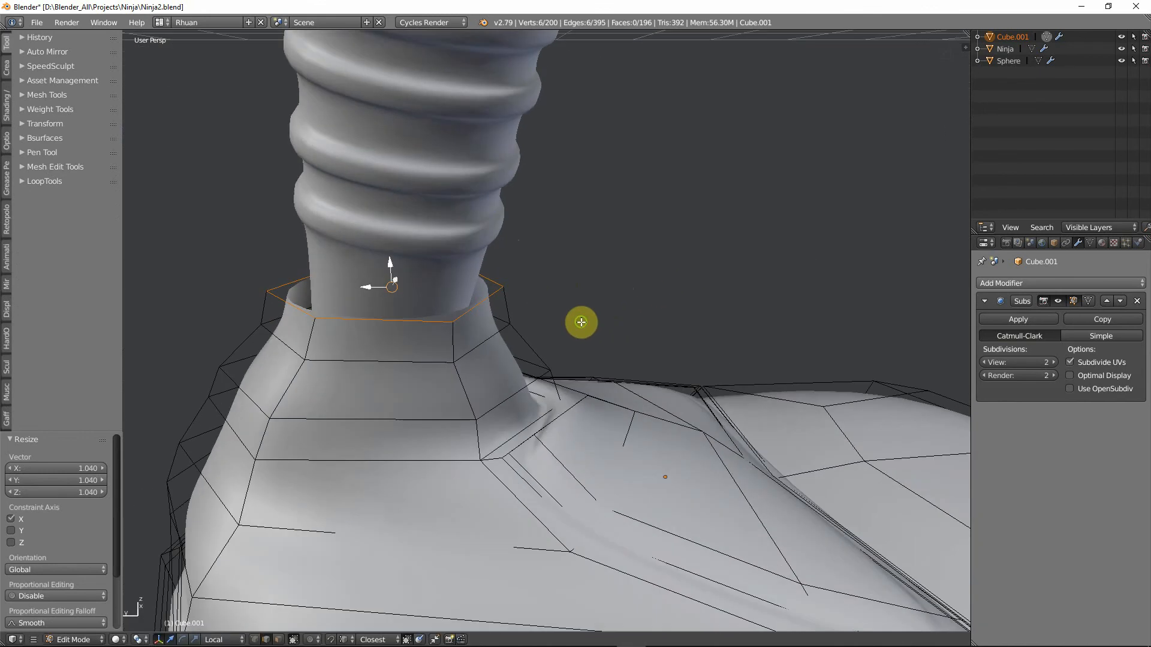
Scale the ankle opening's top loop by 0.843 along Y and move it about -0.00075 along Y to hug the leg.
{"action": "key", "text": "s"}
{"action": "key", "text": "y"}
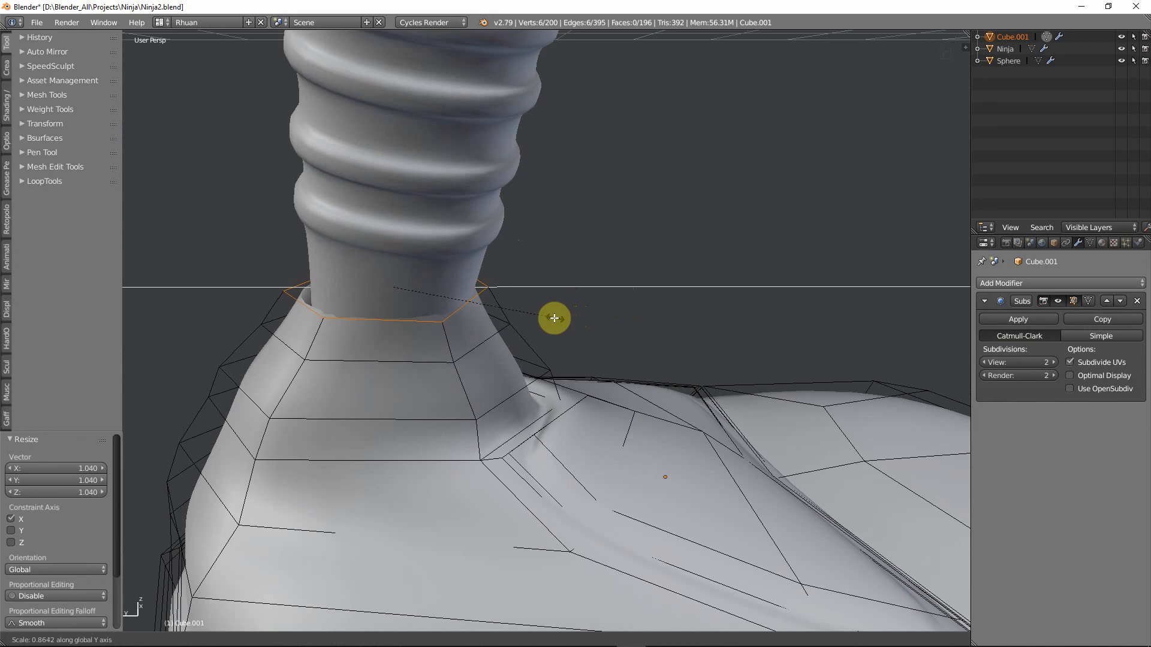
{"action": "left_click", "coordinate": [552, 318]}
{"action": "key", "text": "g"}
{"action": "key", "text": "y"}
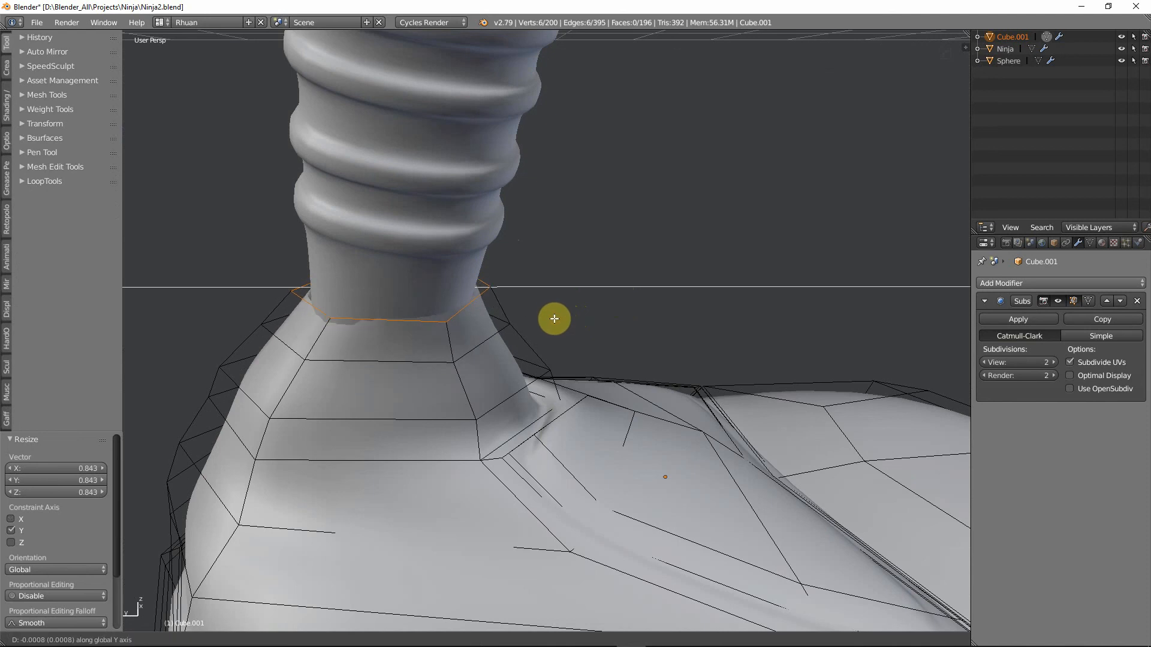
{"action": "left_click", "coordinate": [555, 319]}
{"action": "middle_click_drag", "start_coordinate": [463, 321], "coordinate": [619, 342]}
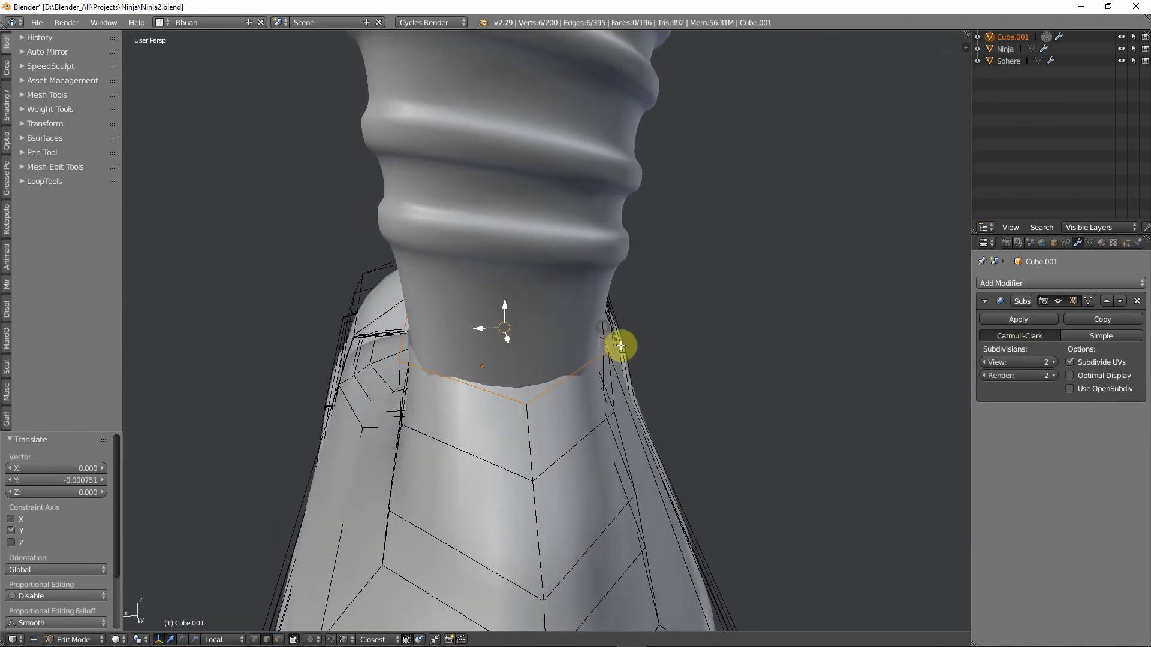
Scale the ankle opening's top loop by 1.061 along X and nudge it along X to centre it around the leg.
{"action": "key", "text": "s"}
{"action": "key", "text": "x"}
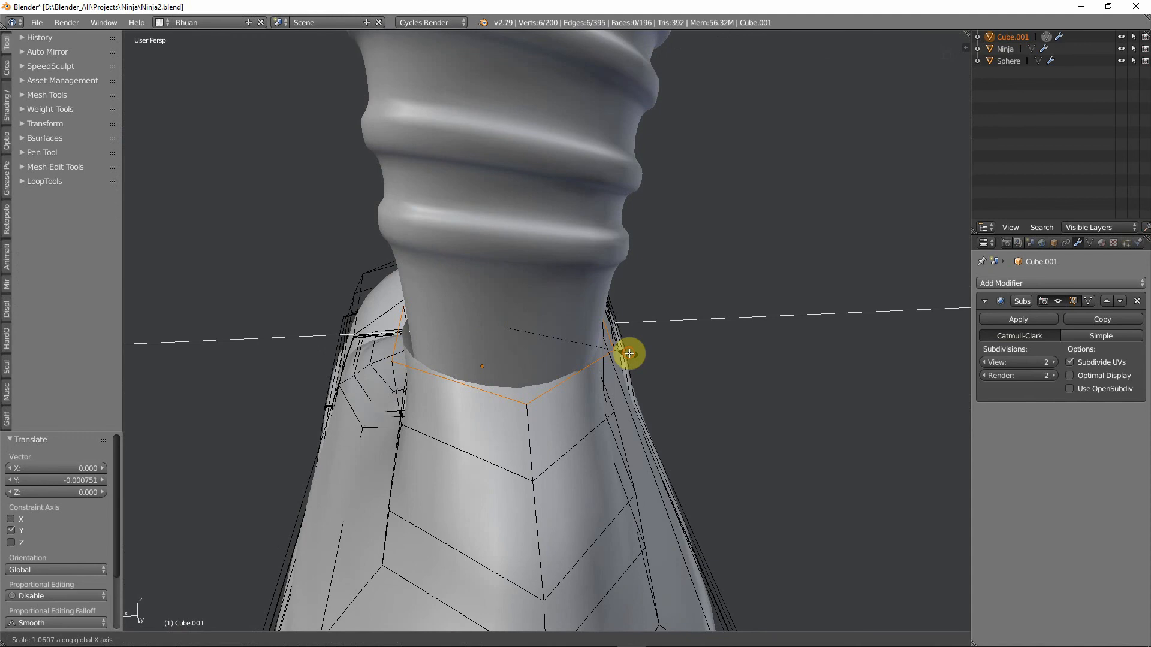
{"action": "left_click", "coordinate": [630, 354]}
{"action": "key", "text": "g"}
{"action": "key", "text": "x"}
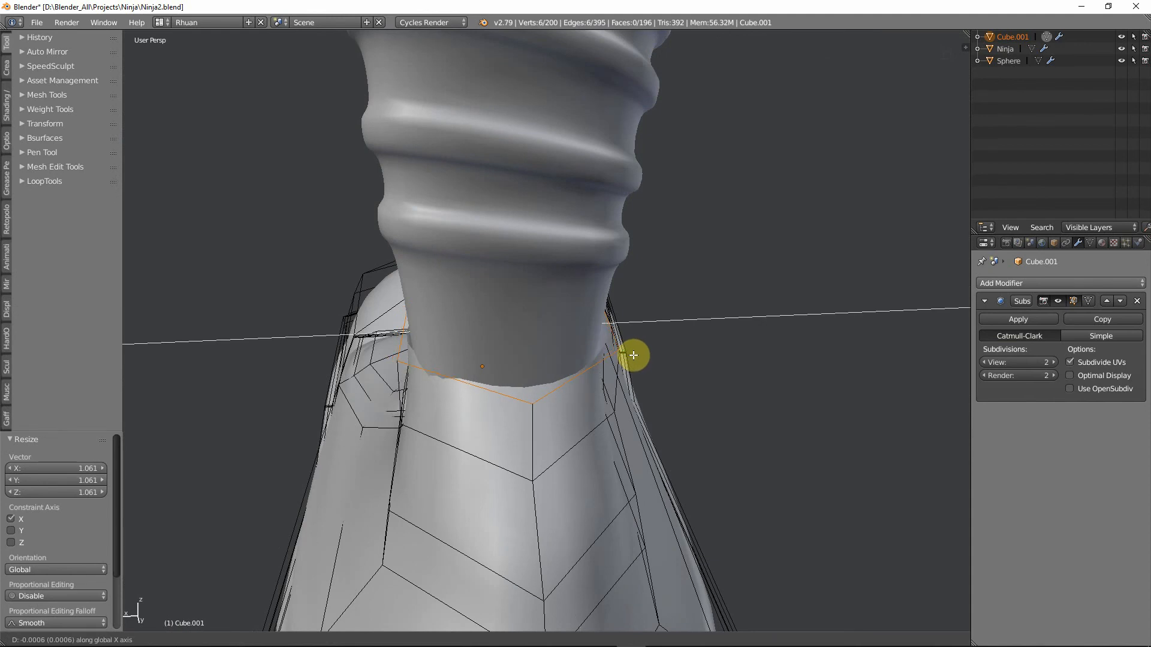
{"action": "left_click", "coordinate": [634, 356]}
Move the ankle opening's top loop about 0.0005 along X and about 0.0003 along Y.
{"action": "middle_click_drag", "start_coordinate": [634, 356], "coordinate": [537, 336]}
{"action": "key", "text": "g"}
{"action": "key", "text": "x"}
{"action": "left_click", "coordinate": [612, 368]}
{"action": "key", "text": "g"}
{"action": "key", "text": "x"}
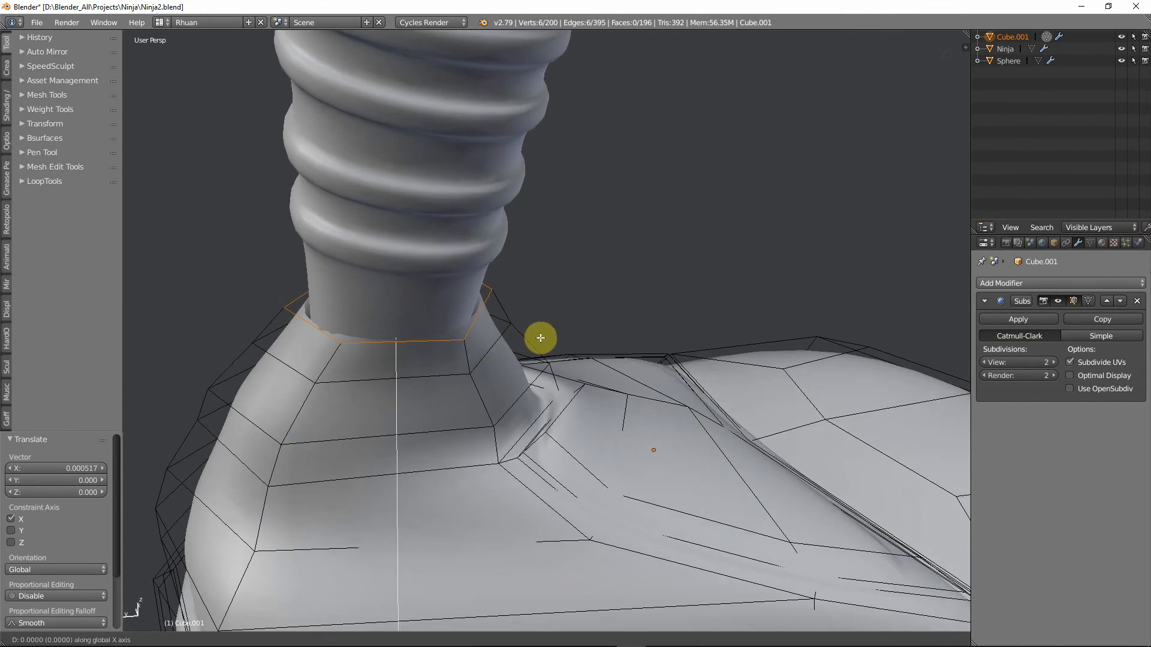
{"action": "key", "text": "y"}
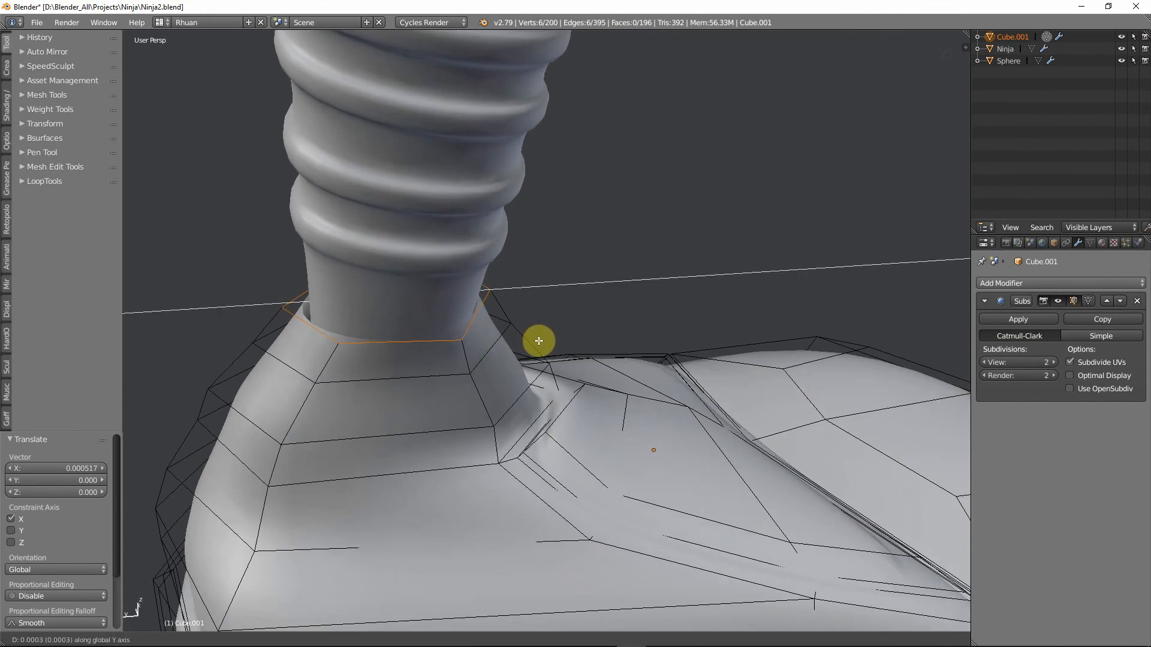
{"action": "left_click", "coordinate": [539, 341]}
Delete the vertices of the ankle's two uppermost edge loops to shorten the collar around the leg.
{"action": "middle_click_drag", "start_coordinate": [560, 341], "coordinate": [490, 337]}
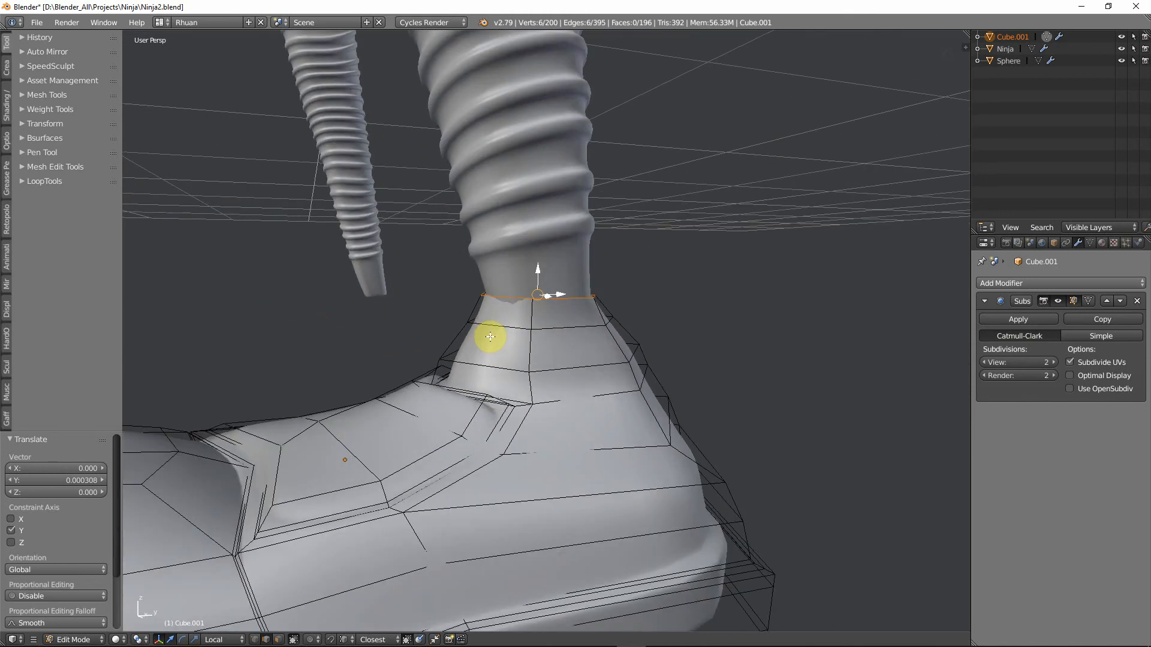
{"action": "key", "text": "x"}
{"action": "left_click", "coordinate": [474, 314]}
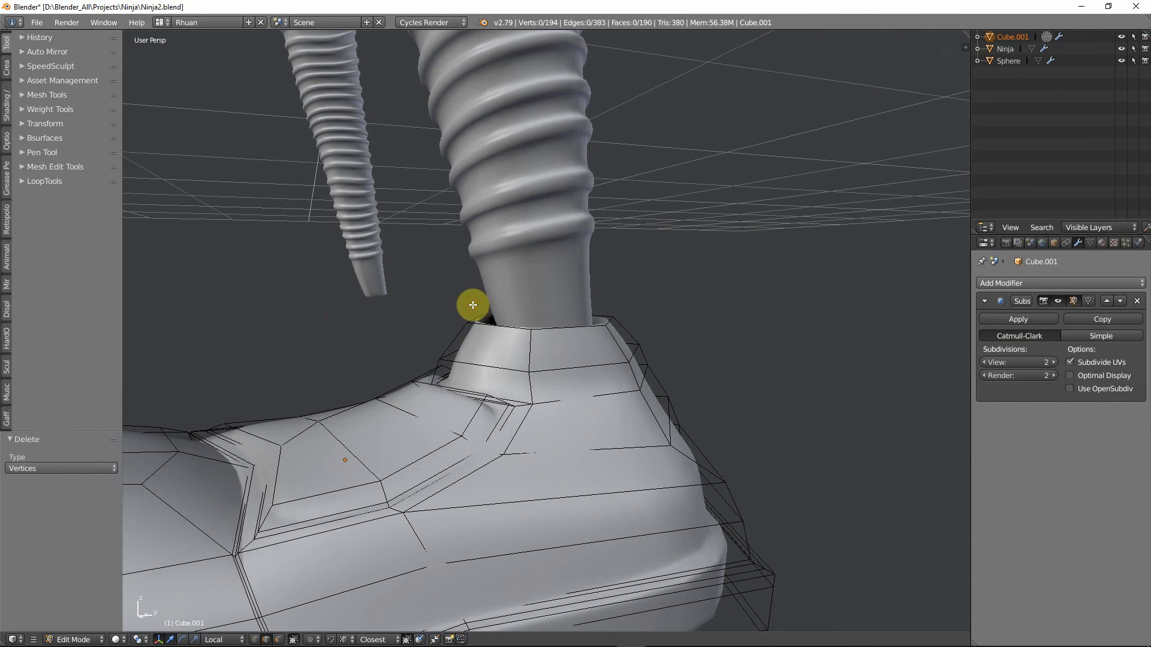
{"action": "middle_click_drag", "start_coordinate": [475, 303], "coordinate": [545, 324]}
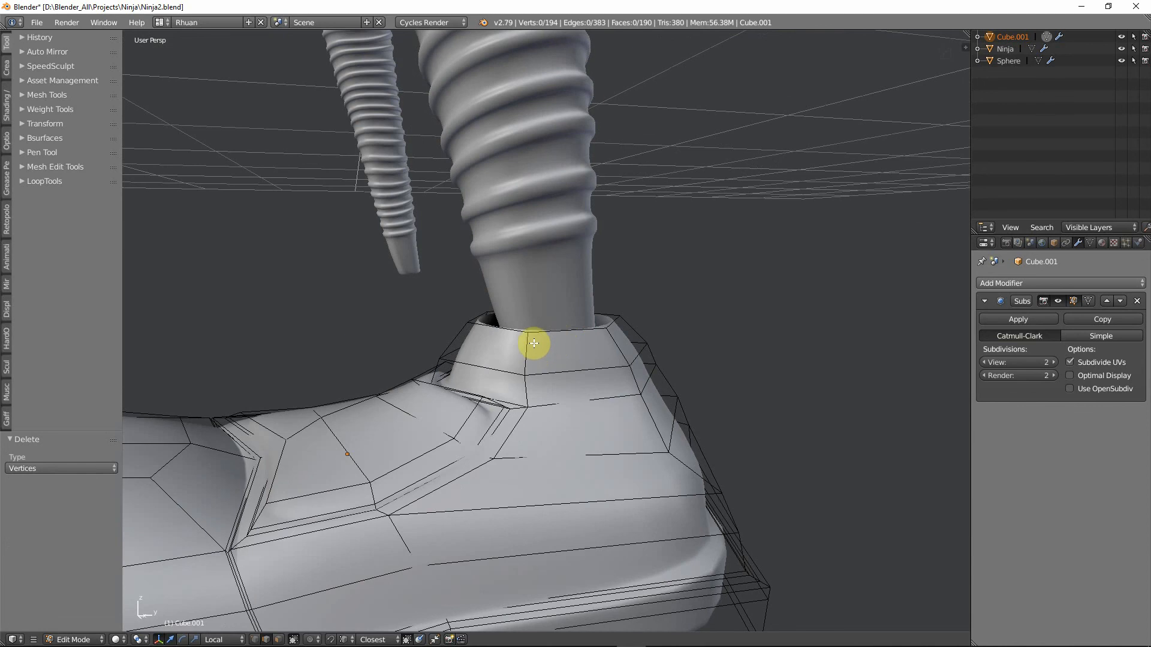
{"action": "key", "text": "x"}
{"action": "left_click", "coordinate": [544, 334]}
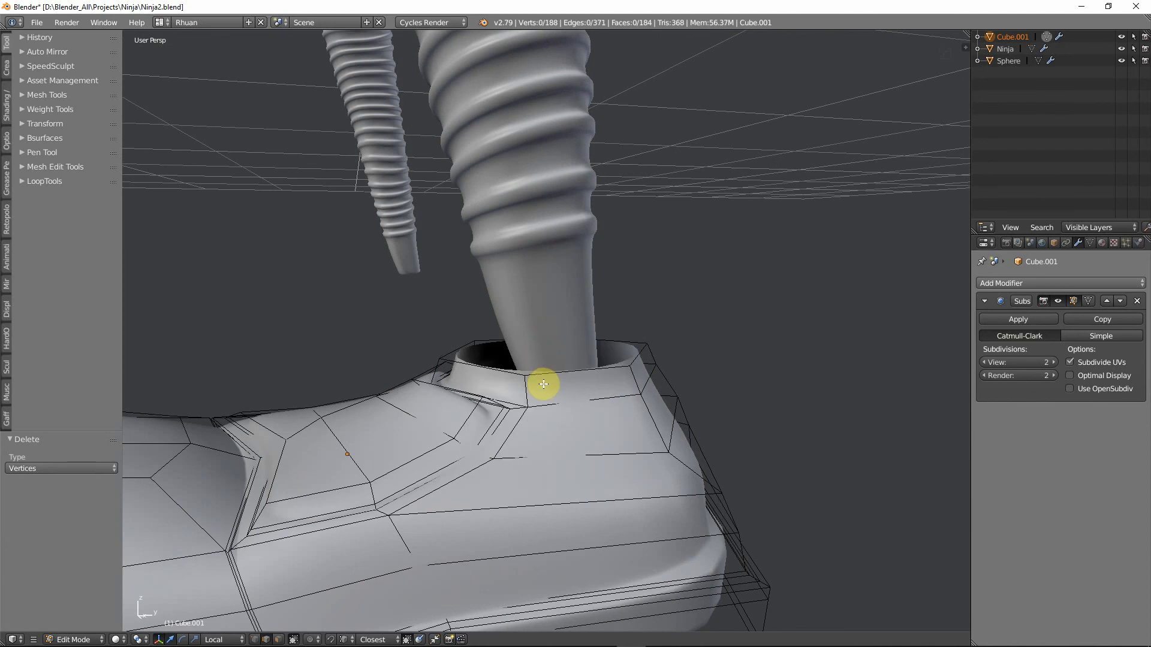
Add one loop cut around the shortened ankle collar, slid towards its base with a factor of 0.749.
{"action": "key", "text": "ctrl+r"}
{"action": "left_click", "coordinate": [462, 391]}
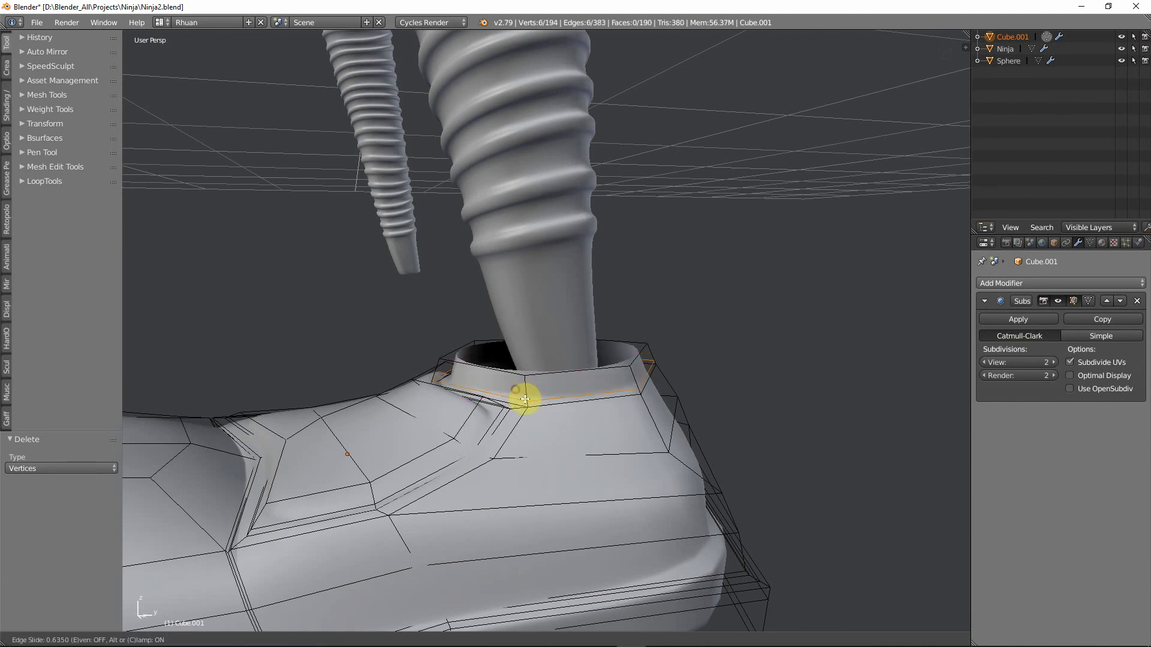
{"action": "left_click", "coordinate": [525, 400]}
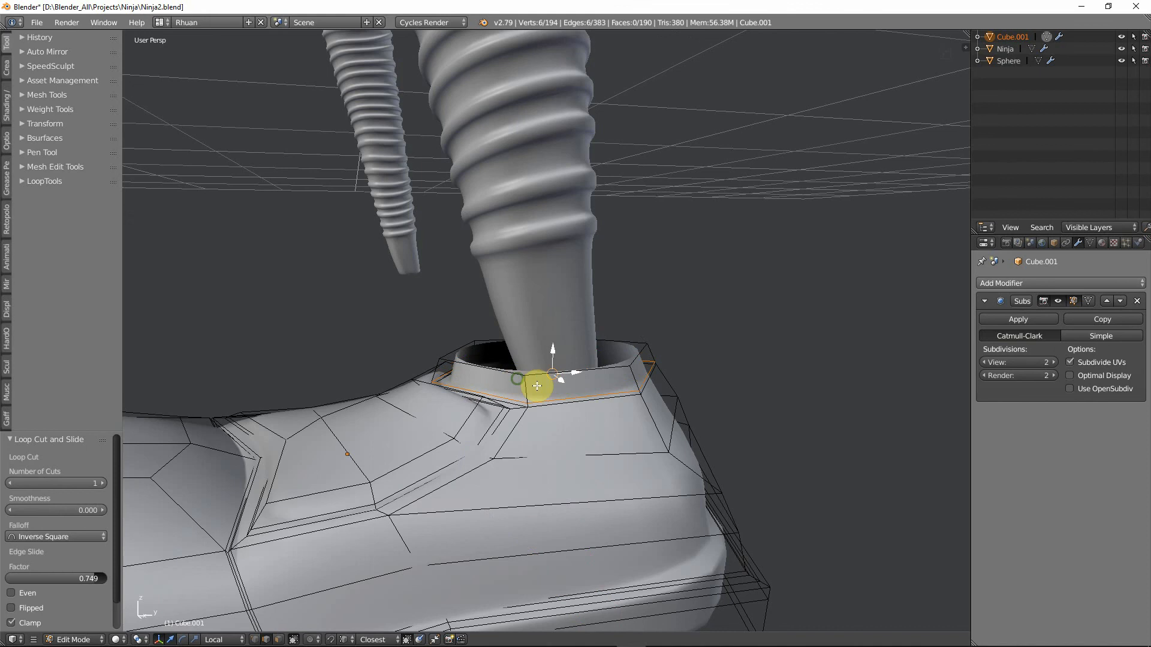
Select the collar's rim loop together with the new loop and scale both by 1.215 along X with smooth proportional editing.
{"action": "middle_click_drag", "start_coordinate": [537, 386], "coordinate": [598, 399]}
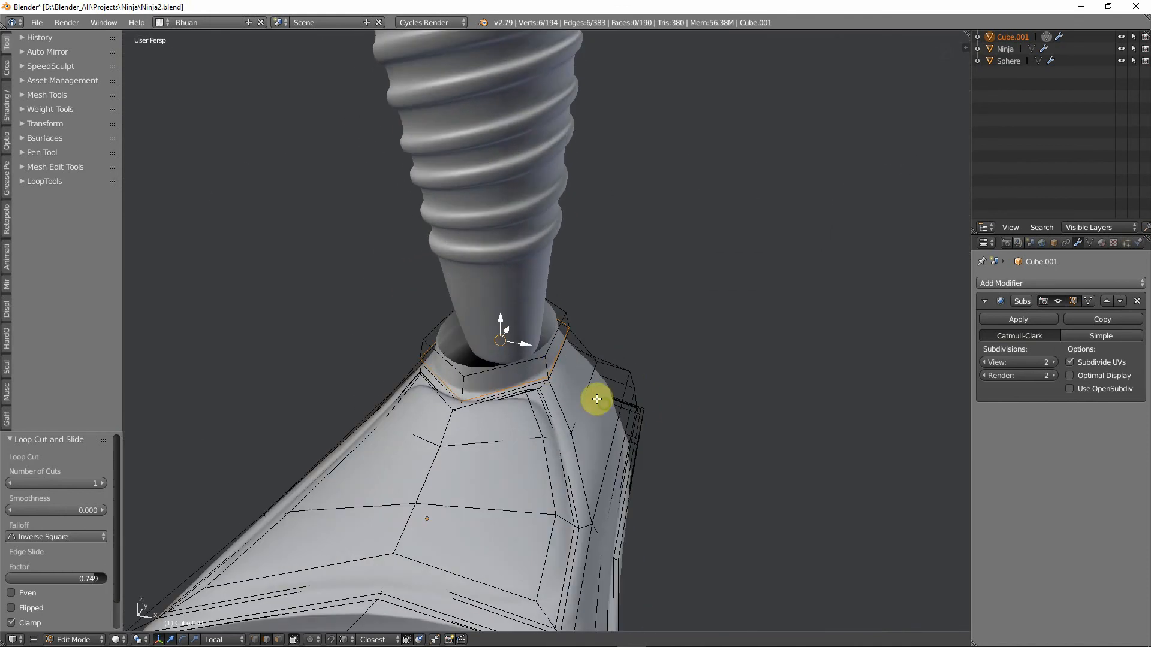
{"action": "right_click", "coordinate": [529, 372], "text": "alt+shift"}
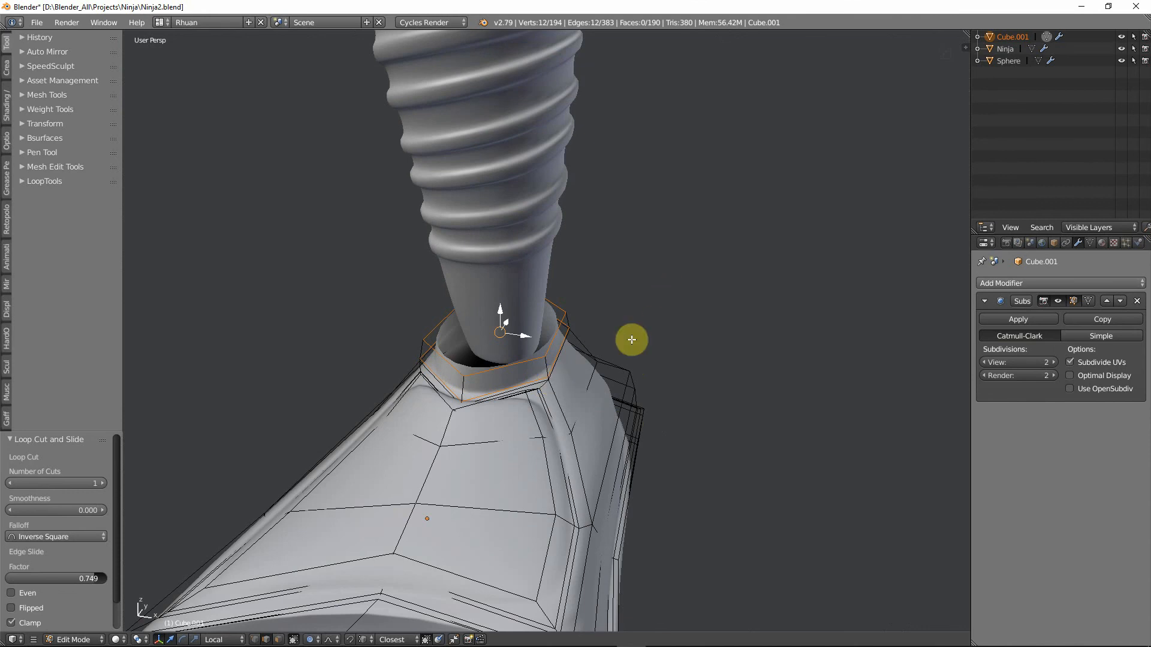
{"action": "middle_click_drag", "start_coordinate": [632, 340], "coordinate": [599, 359]}
{"action": "key", "text": "s"}
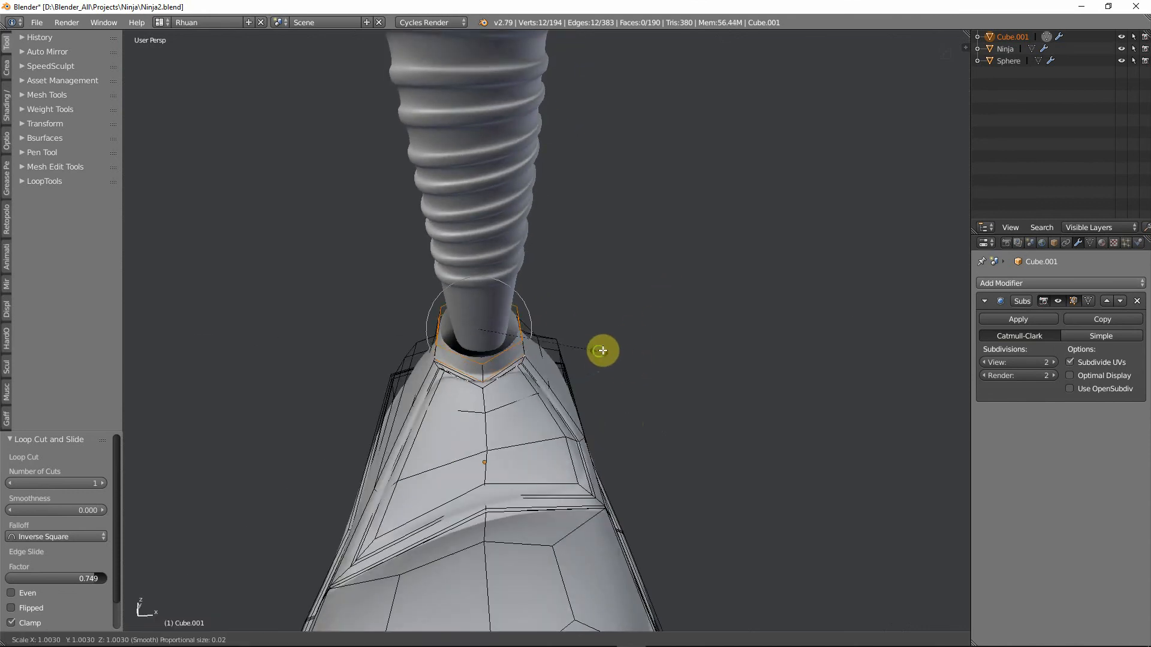
{"action": "key", "text": "x"}
{"action": "scroll", "coordinate": [624, 351], "scroll_direction": "down", "scroll_amount": 3}
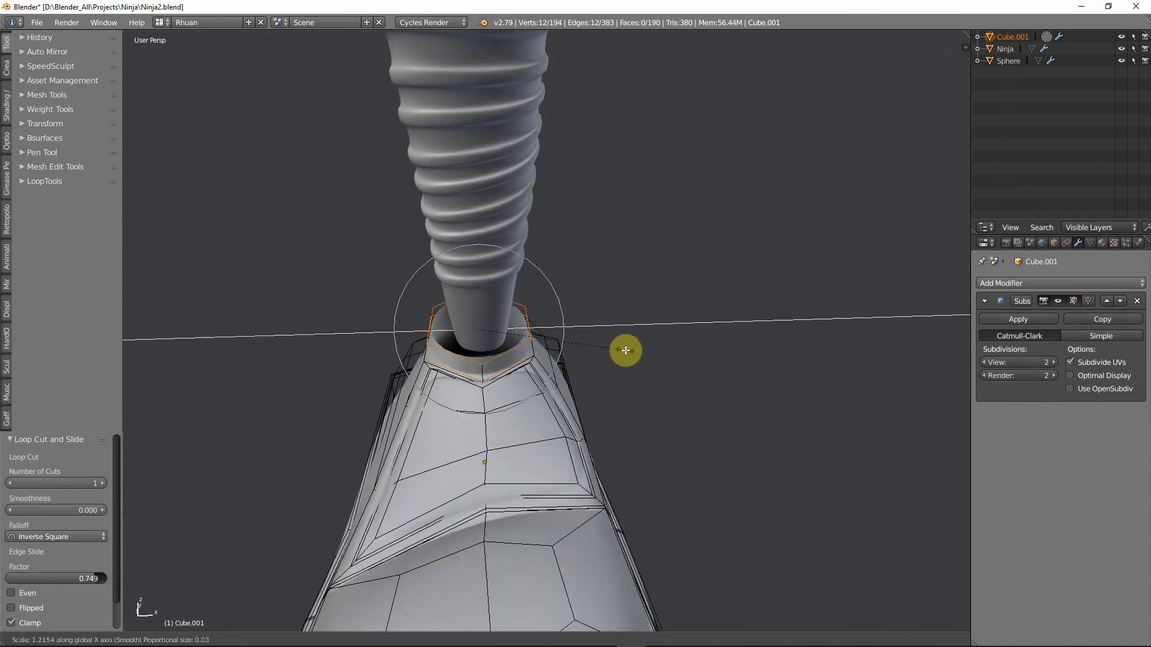
{"action": "left_click", "coordinate": [626, 350]}
With proportional editing off, extrude the ankle rim loop in place and scale it inward to 0.847 along X and Y only.
{"action": "middle_click_drag", "start_coordinate": [626, 350], "coordinate": [538, 371]}
{"action": "right_click", "coordinate": [551, 377], "text": "alt"}
{"action": "scroll", "coordinate": [569, 382], "scroll_direction": "up", "scroll_amount": 3}
{"action": "right_click", "coordinate": [596, 418], "text": "alt"}
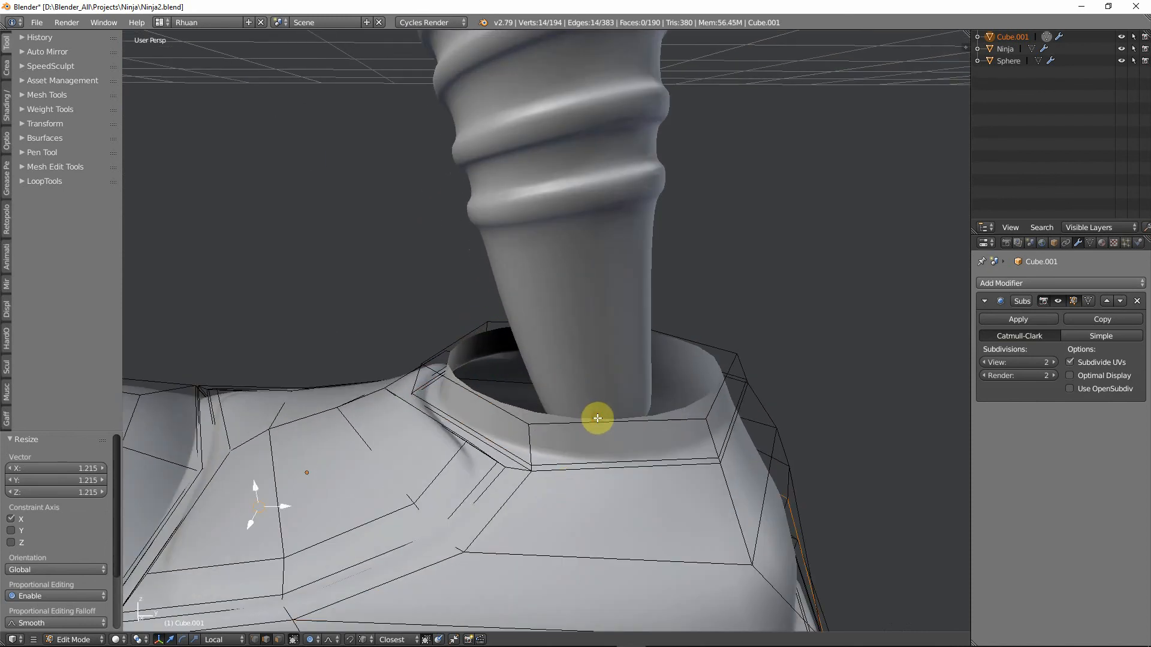
{"action": "right_click", "coordinate": [603, 423], "text": "alt"}
{"action": "key", "text": "e"}
{"action": "right_click", "coordinate": [779, 406]}
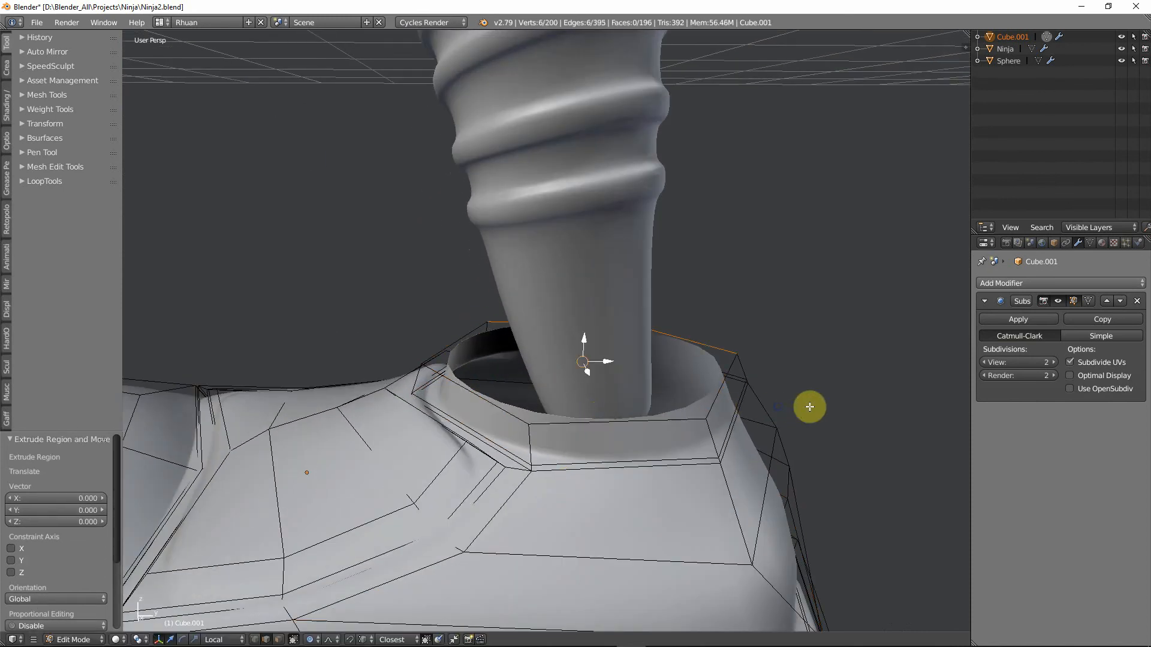
{"action": "key", "text": "s"}
{"action": "left_click", "coordinate": [794, 408]}
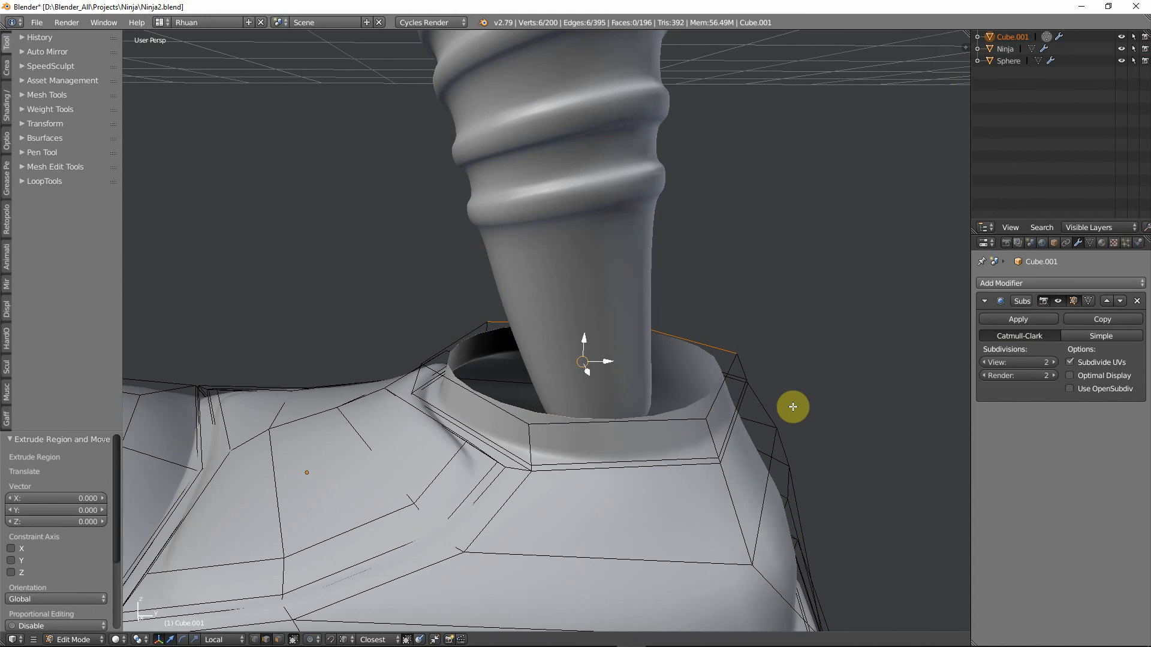
{"action": "key", "text": "s"}
{"action": "key", "text": "shift+z"}
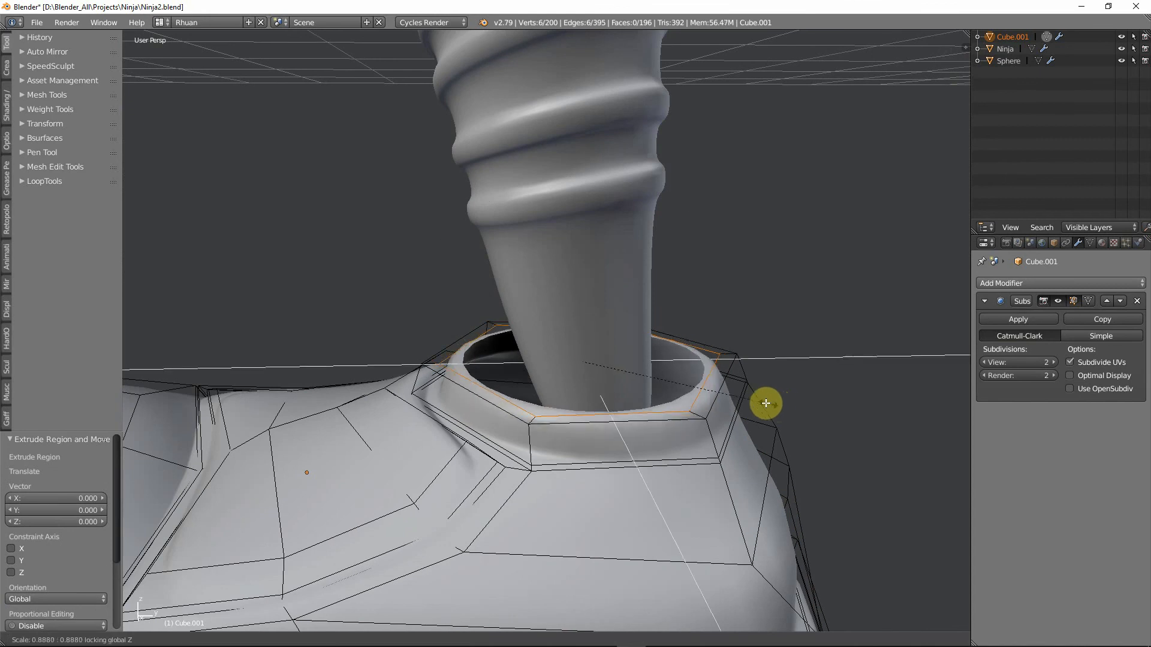
{"action": "left_click", "coordinate": [760, 401]}
Extrude the inner rim loop -0.011 along Z into the ankle and scale the extruded loop to 0.558.
{"action": "key", "text": "e"}
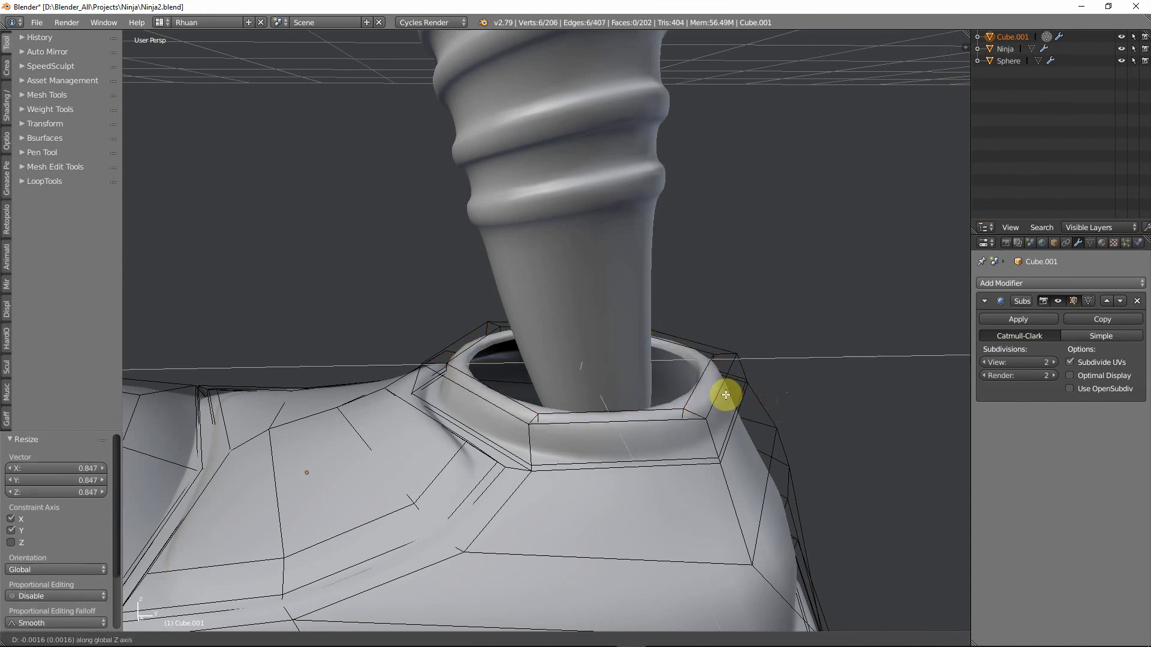
{"action": "key", "text": "z"}
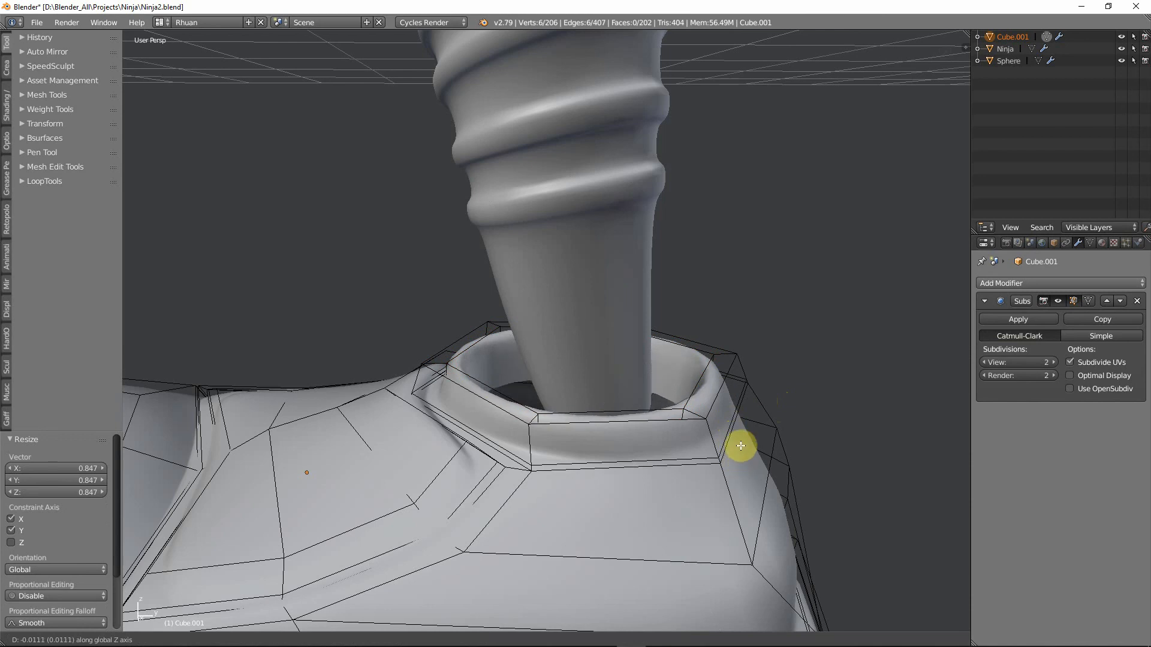
{"action": "left_click", "coordinate": [741, 446]}
{"action": "middle_click_drag", "start_coordinate": [699, 406], "coordinate": [622, 424]}
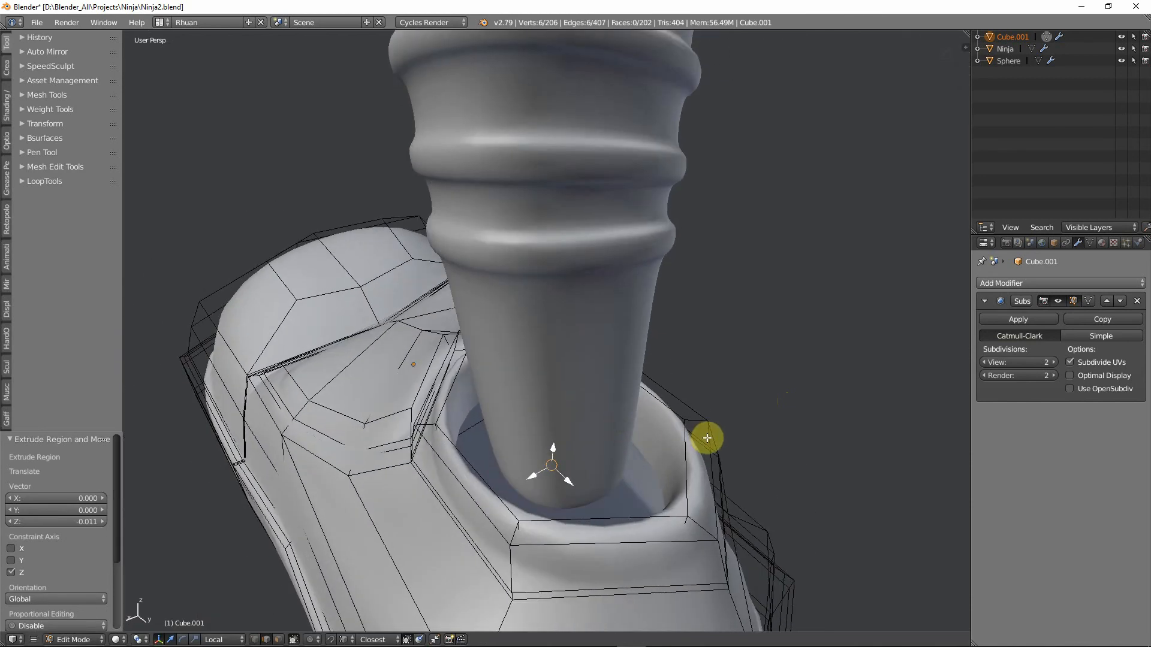
{"action": "key", "text": "s"}
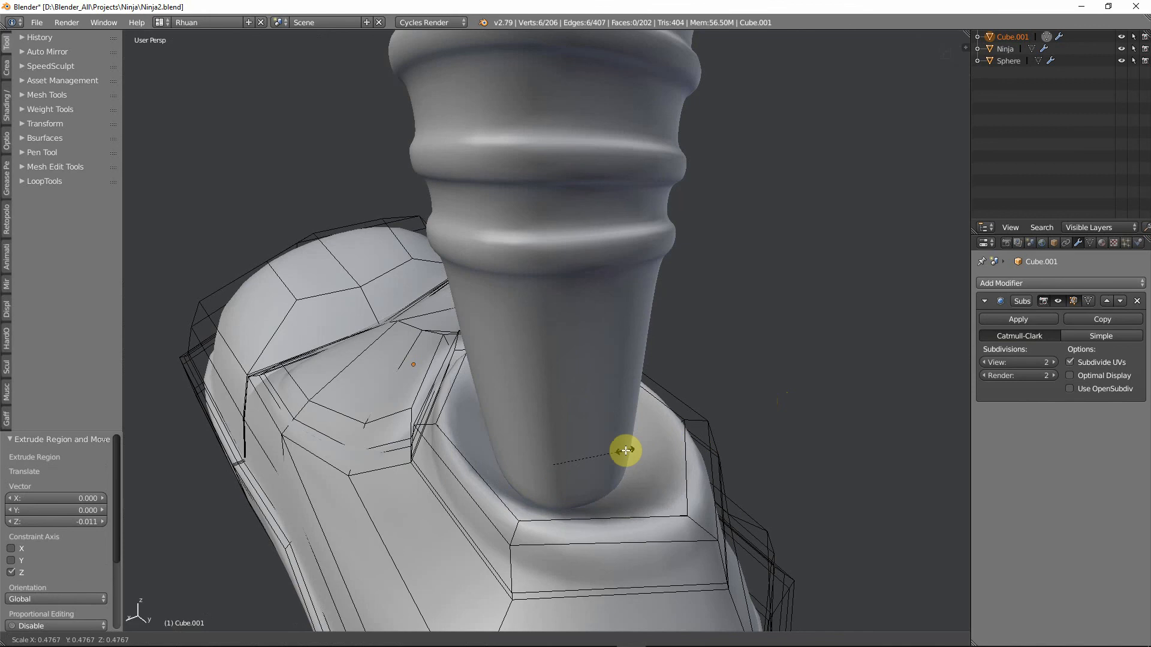
{"action": "left_click", "coordinate": [639, 451]}
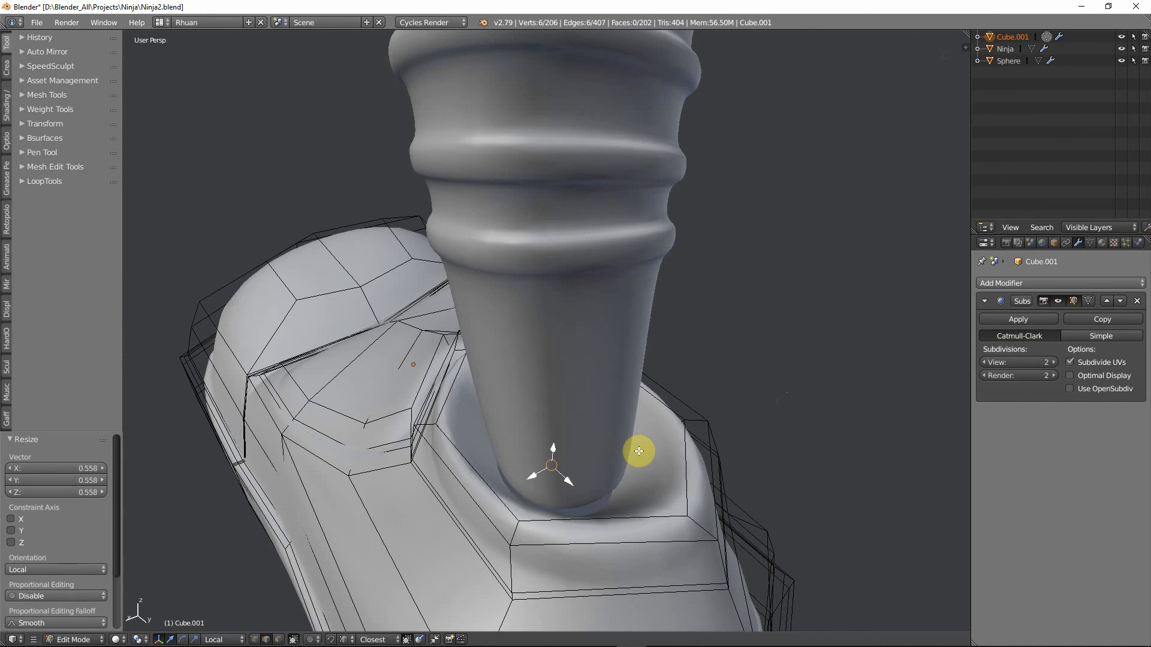
Lower the inner loop by 0.006 along Z, then extrude it in place and merge it at center to close the socket floor.
{"action": "key", "text": "g"}
{"action": "key", "text": "z"}
{"action": "left_click", "coordinate": [639, 480]}
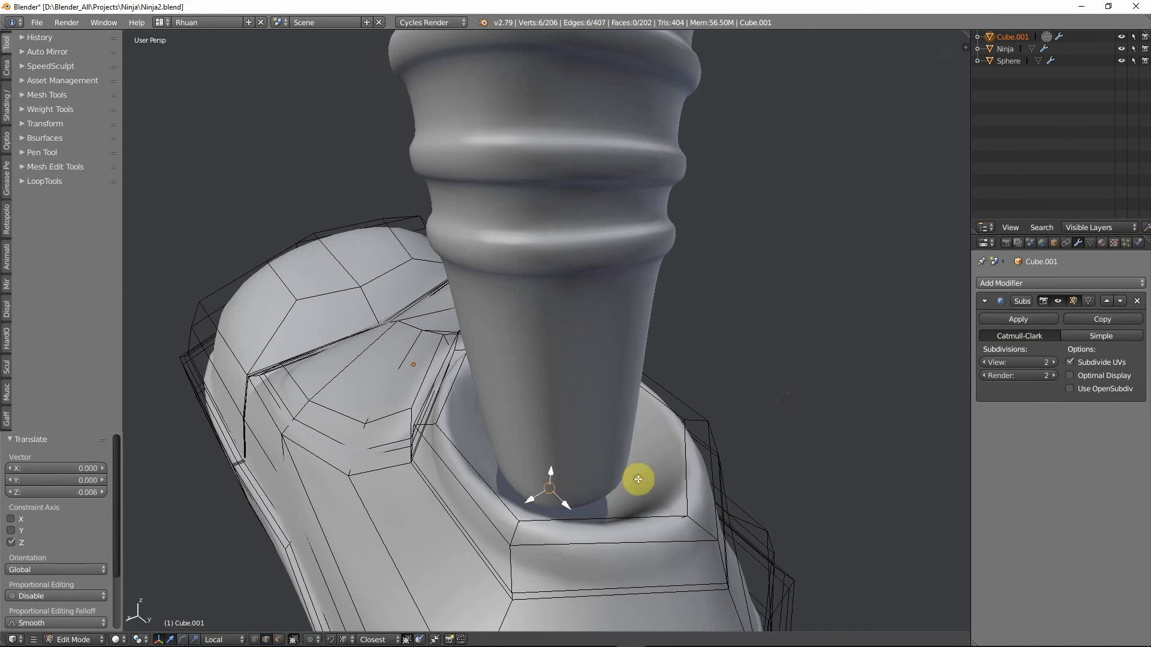
{"action": "key", "text": "e"}
{"action": "left_click", "coordinate": [637, 480]}
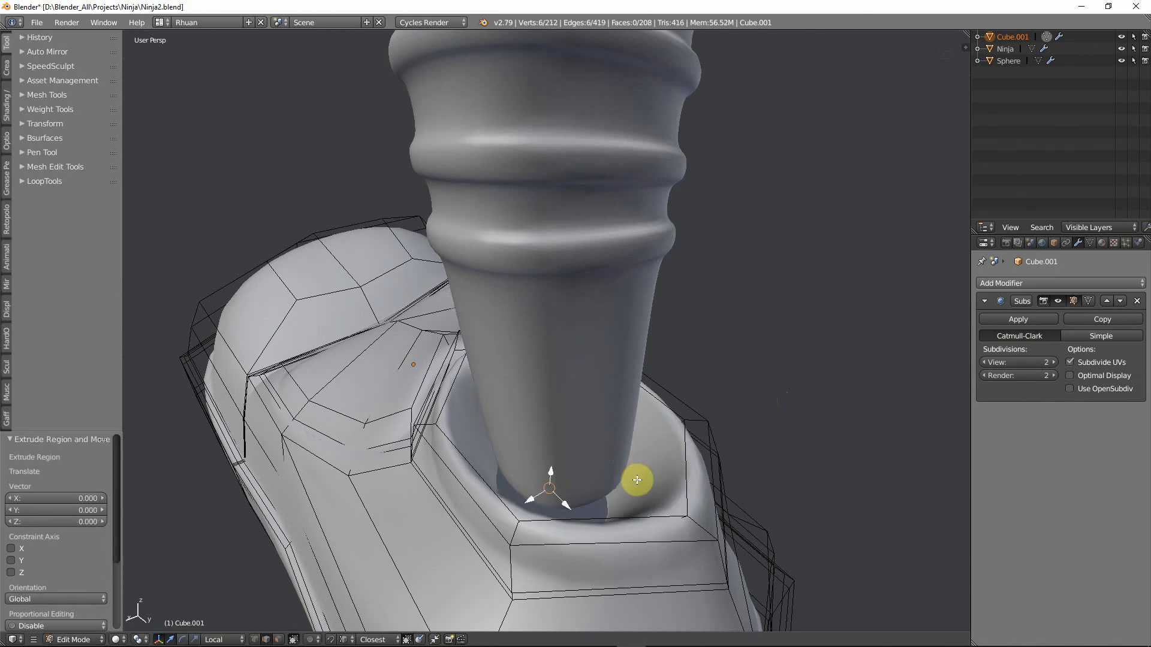
{"action": "key", "text": "alt+m"}
{"action": "left_click", "coordinate": [637, 480]}
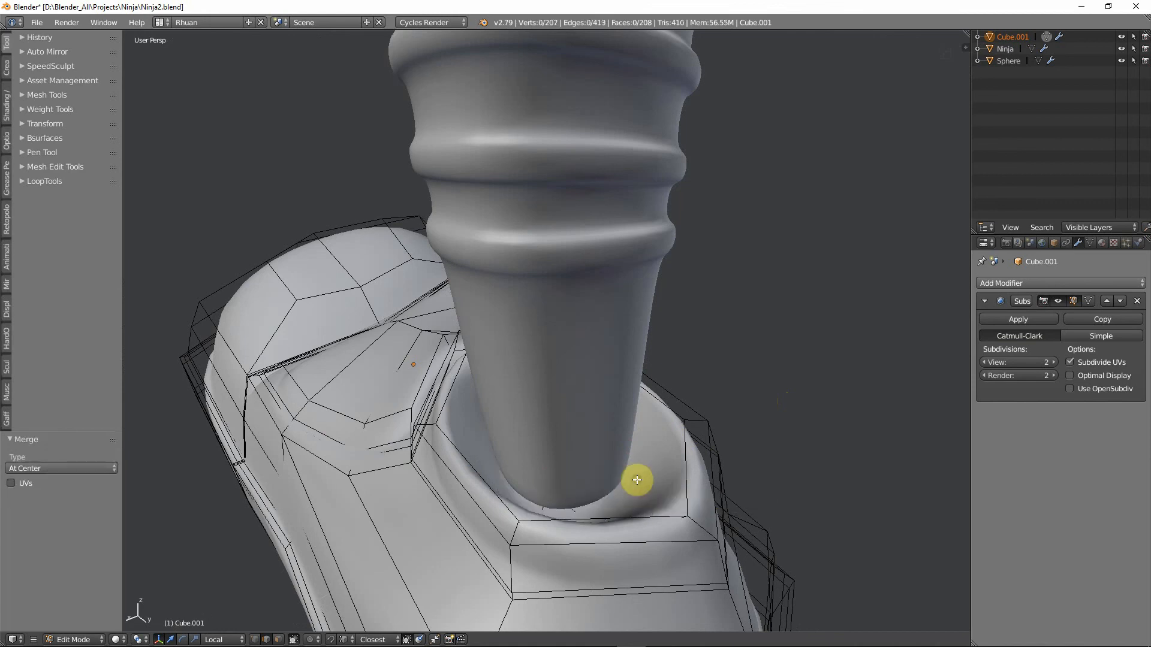
Isolate the foot in local view and dissolve three alternate edges radiating from the centre of the ankle socket's floor.
{"action": "key", "text": "Tab"}
{"action": "key", "text": "KP_Divide"}
{"action": "key", "text": "Tab"}
{"action": "middle_click_drag", "start_coordinate": [636, 480], "coordinate": [621, 451], "text": "ctrl"}
{"action": "middle_click_drag", "start_coordinate": [607, 527], "coordinate": [663, 350], "text": "shift"}
{"action": "key", "text": "z"}
{"action": "scroll", "coordinate": [603, 388], "scroll_direction": "up", "scroll_amount": 1}
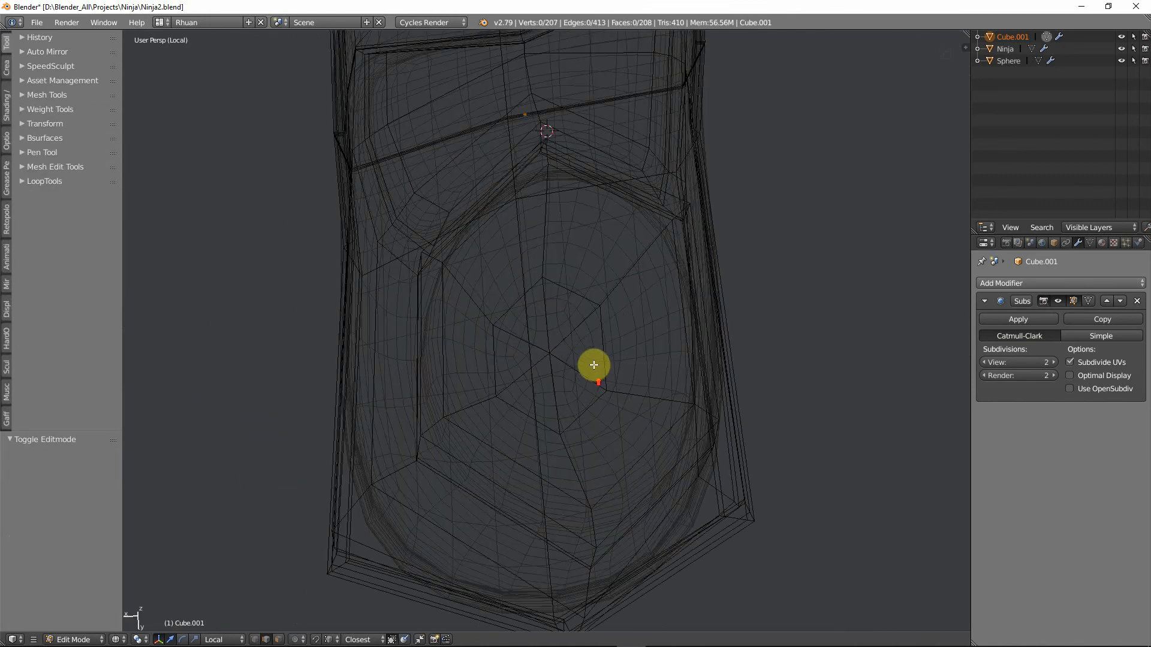
{"action": "key", "text": "z"}
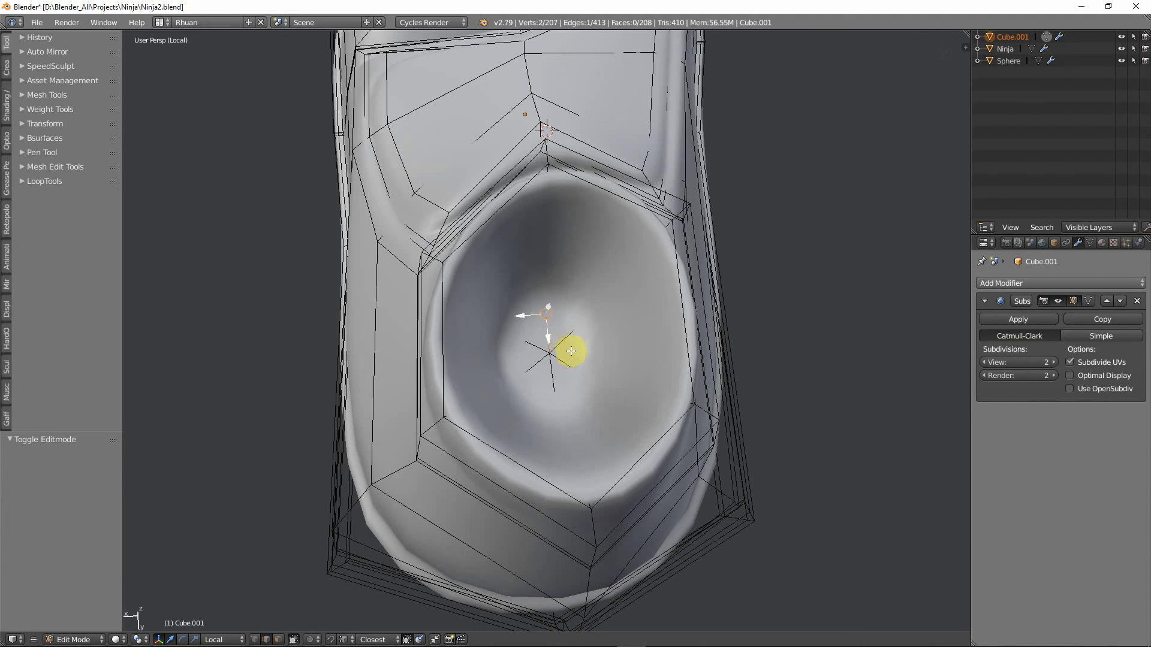
{"action": "right_click", "coordinate": [568, 372], "text": "alt"}
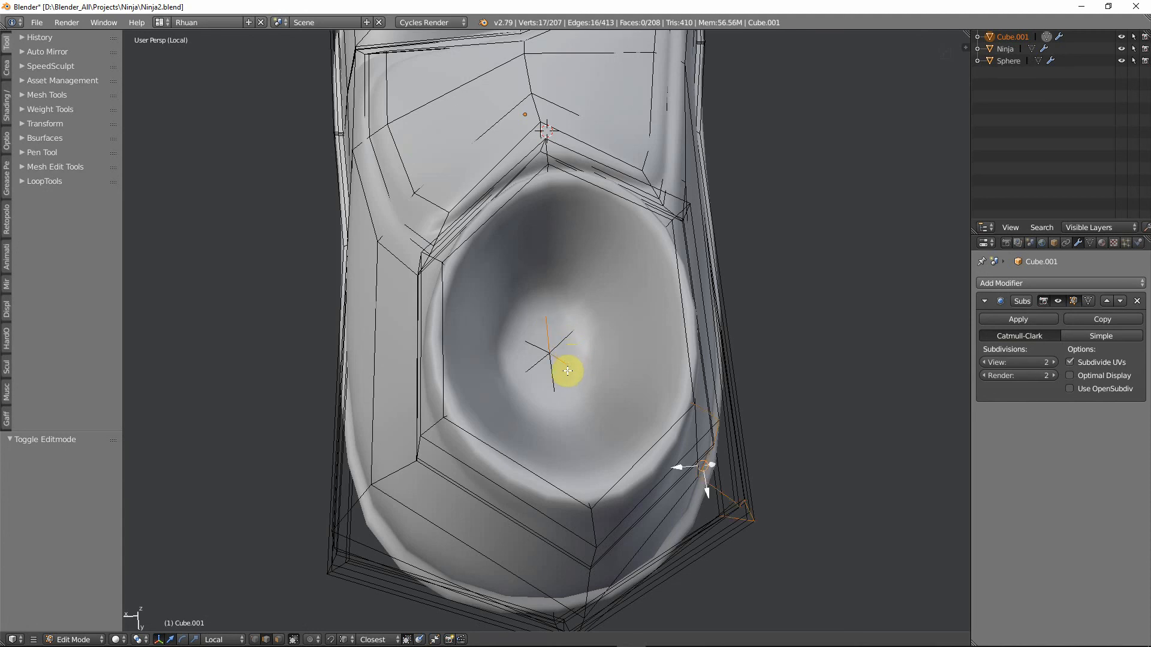
{"action": "key", "text": "ctrl+z"}
{"action": "right_click", "coordinate": [569, 365], "text": "shift"}
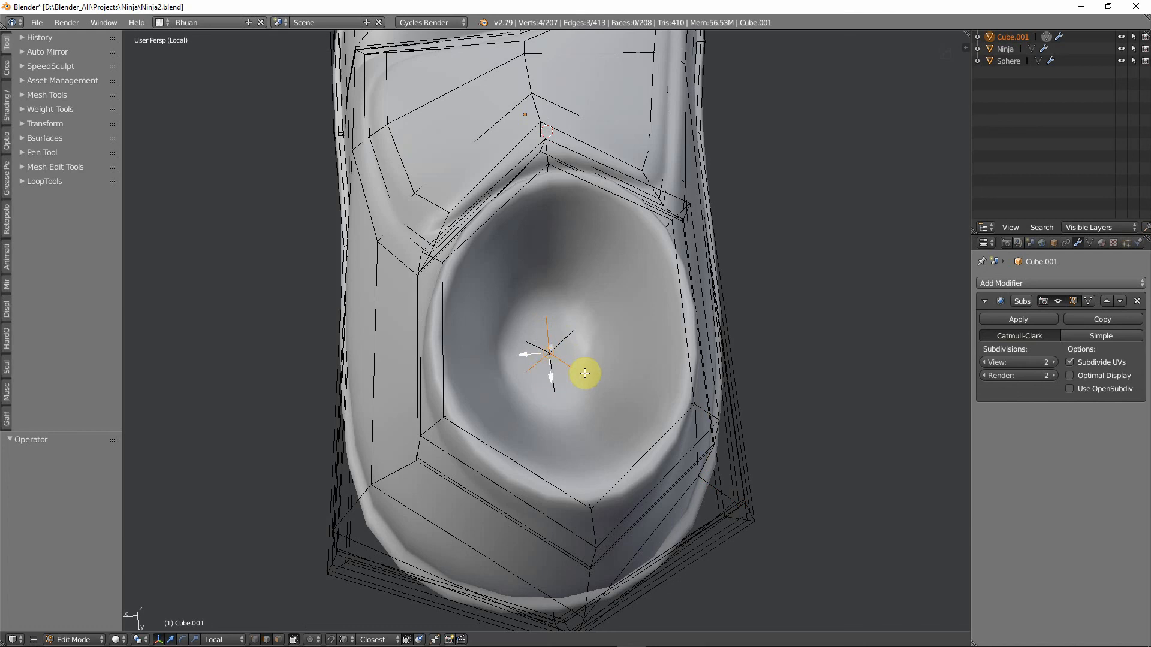
{"action": "key", "text": "x"}
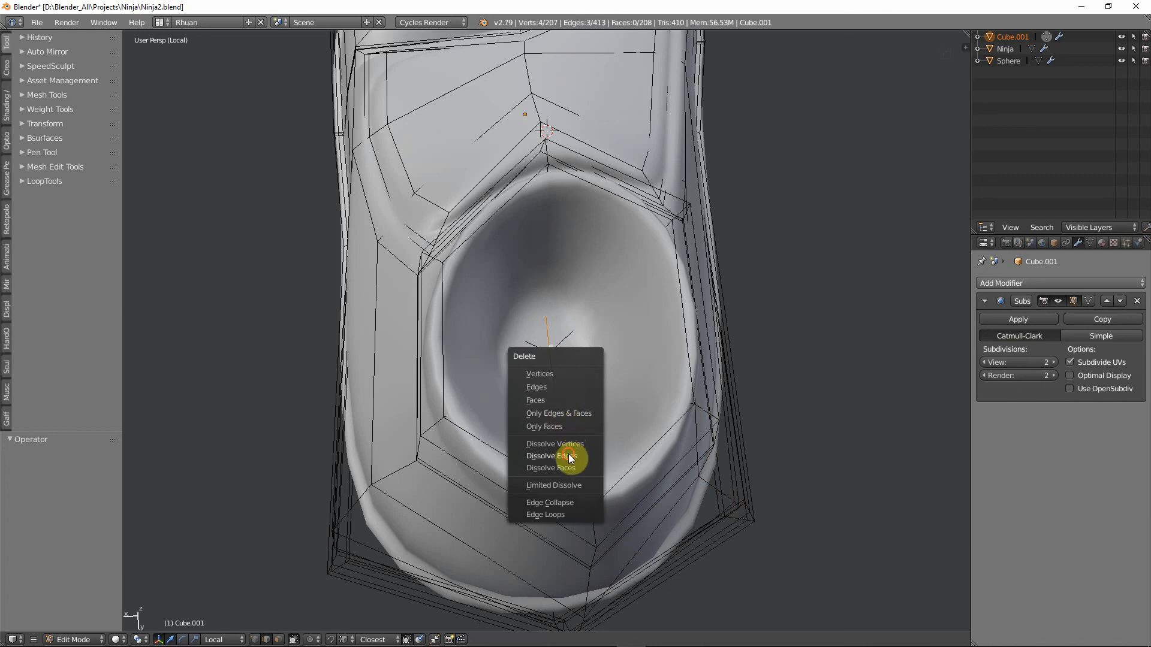
{"action": "left_click", "coordinate": [568, 457]}
Check the whole smoothed foot in Object Mode, then leave local view to bring back the leg.
{"action": "scroll", "coordinate": [575, 449], "scroll_direction": "down", "scroll_amount": 4}
{"action": "key", "text": "Tab"}
{"action": "middle_click_drag", "start_coordinate": [581, 448], "coordinate": [624, 409]}
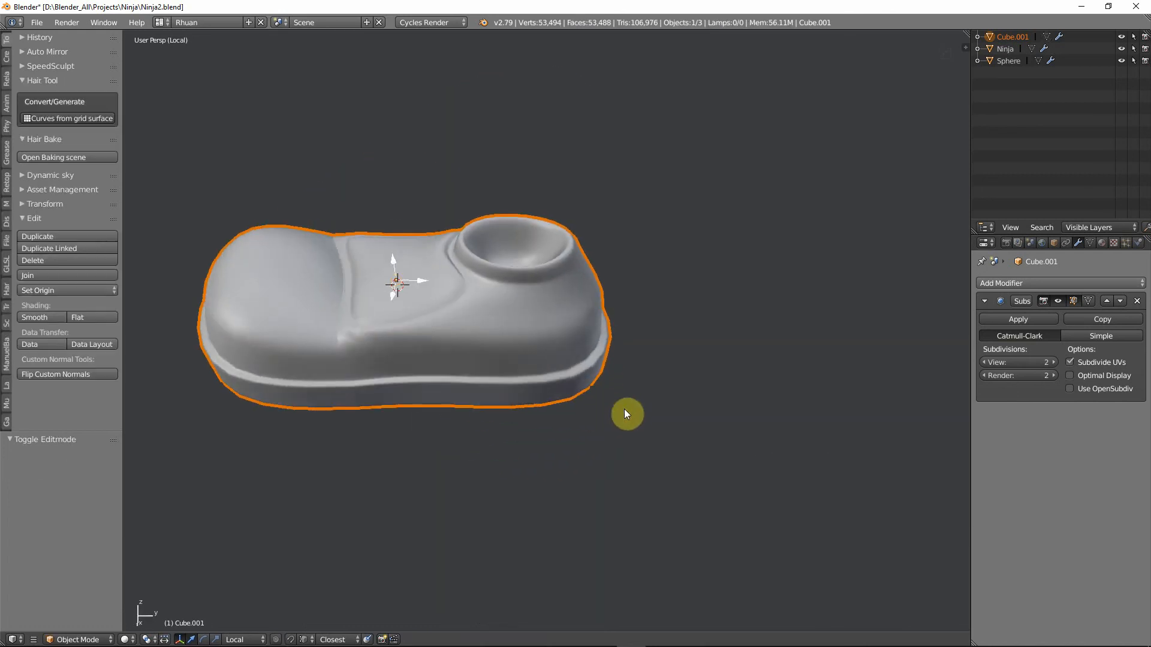
{"action": "key", "text": "KP_Divide"}
{"action": "scroll", "coordinate": [504, 299], "scroll_direction": "down", "scroll_amount": 4}
{"action": "middle_click_drag", "start_coordinate": [504, 300], "coordinate": [637, 334]}
Inset the two faces across the middle of the instep panel 0.0362 with Boundary off, then scale them to 0.817.
{"action": "key", "text": "Tab"}
{"action": "mouse_move", "coordinate": [491, 441]}
{"action": "middle_mouse_down"}
{"action": "mouse_move", "coordinate": [534, 470]}
{"action": "mouse_move", "coordinate": [506, 406]}
{"action": "mouse_move", "coordinate": [475, 441]}
{"action": "middle_mouse_up"}
{"action": "key", "text": "ctrl+Tab"}
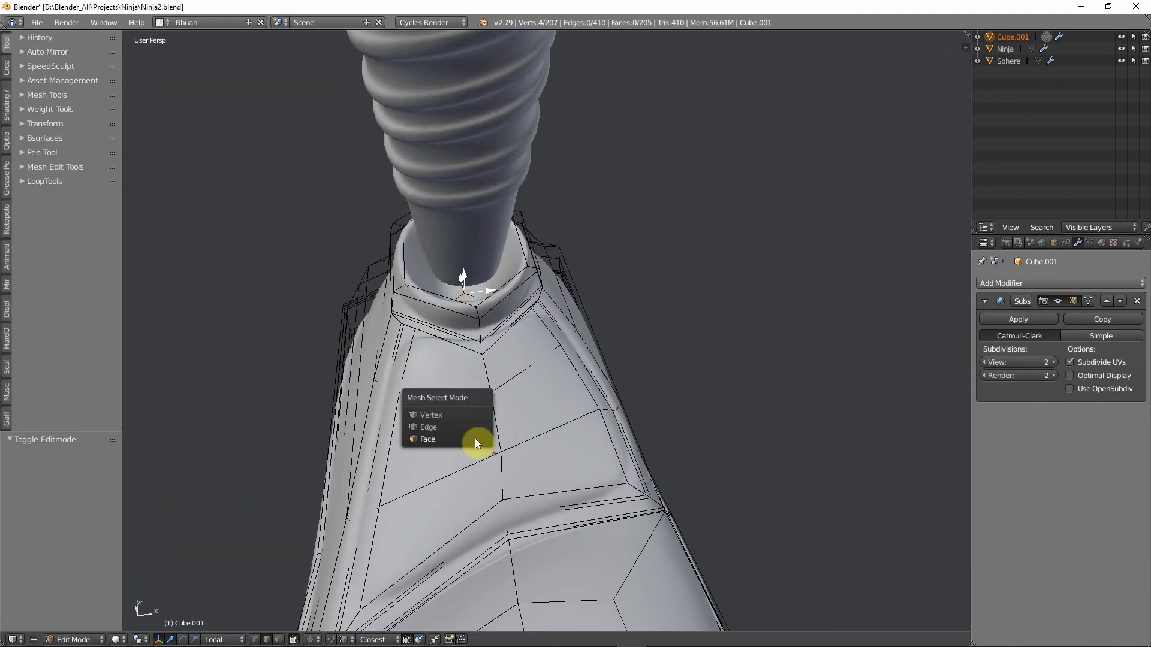
{"action": "left_click", "coordinate": [443, 441]}
{"action": "right_click", "coordinate": [552, 411], "text": "shift"}
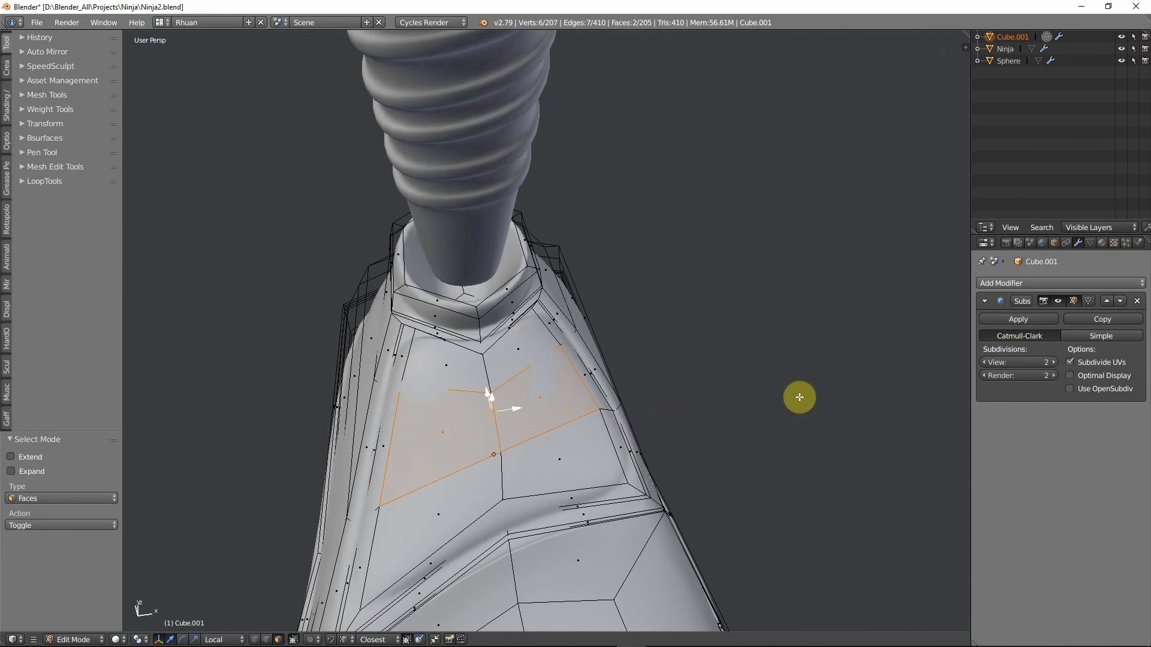
{"action": "key", "text": "i"}
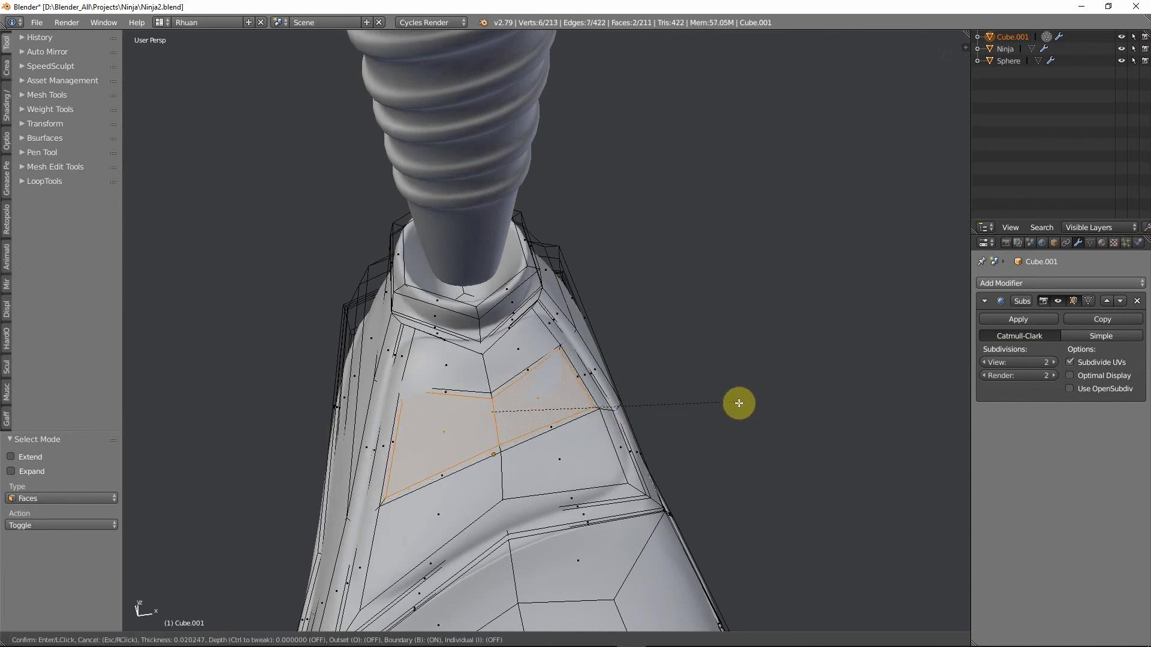
{"action": "left_click", "coordinate": [677, 405]}
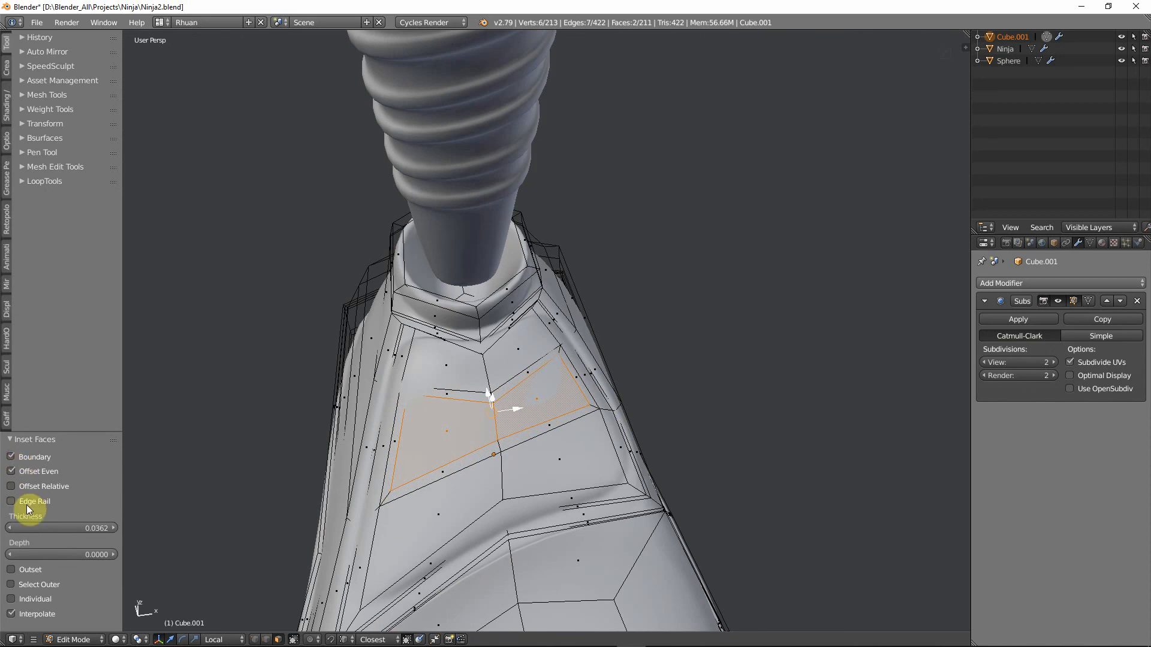
{"action": "left_click", "coordinate": [11, 457]}
{"action": "key", "text": "s"}
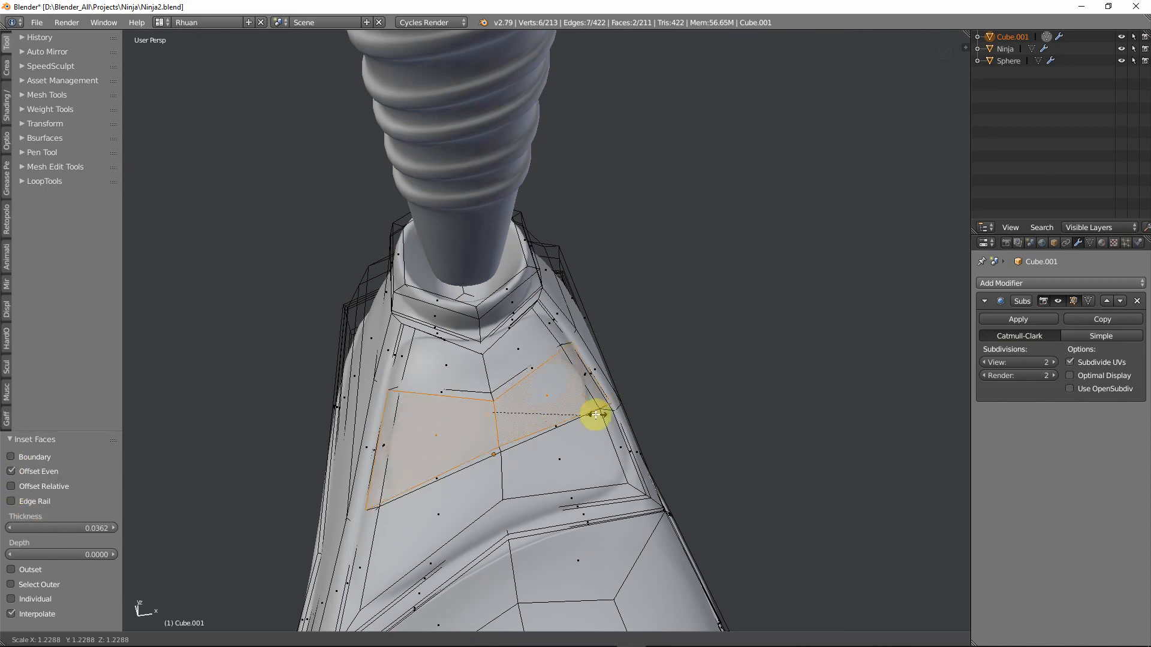
{"action": "left_click", "coordinate": [560, 418]}
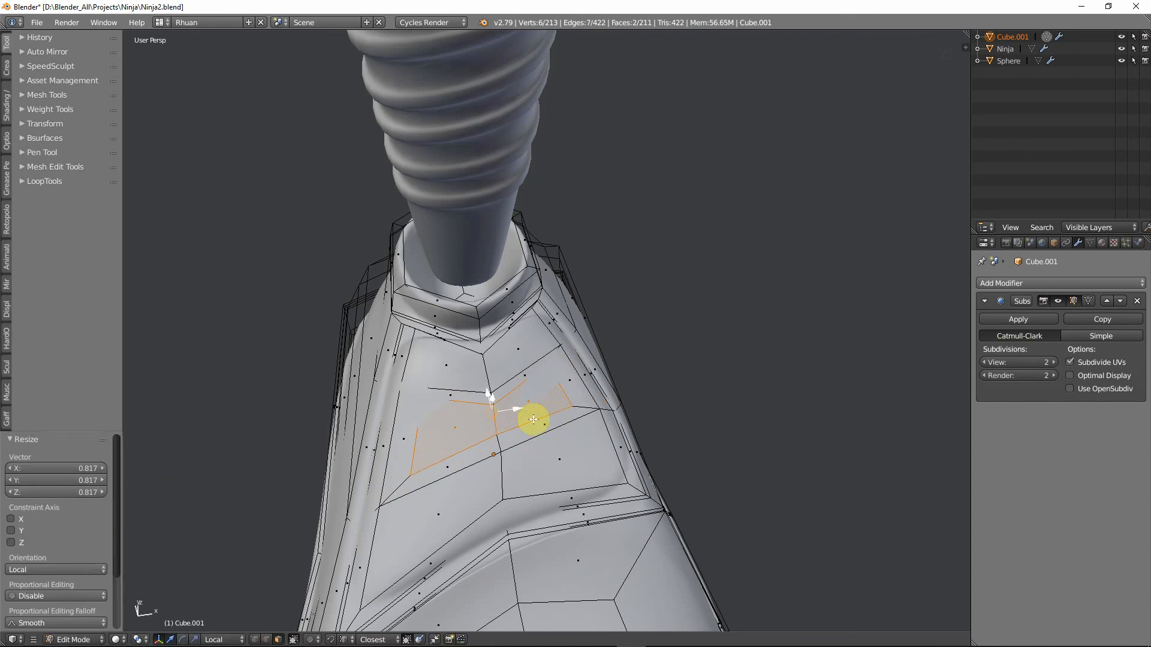
Extrude the inset middle instep faces 0.002 along their normal to form a raised strap.
{"action": "middle_click_drag", "start_coordinate": [676, 344], "coordinate": [492, 356]}
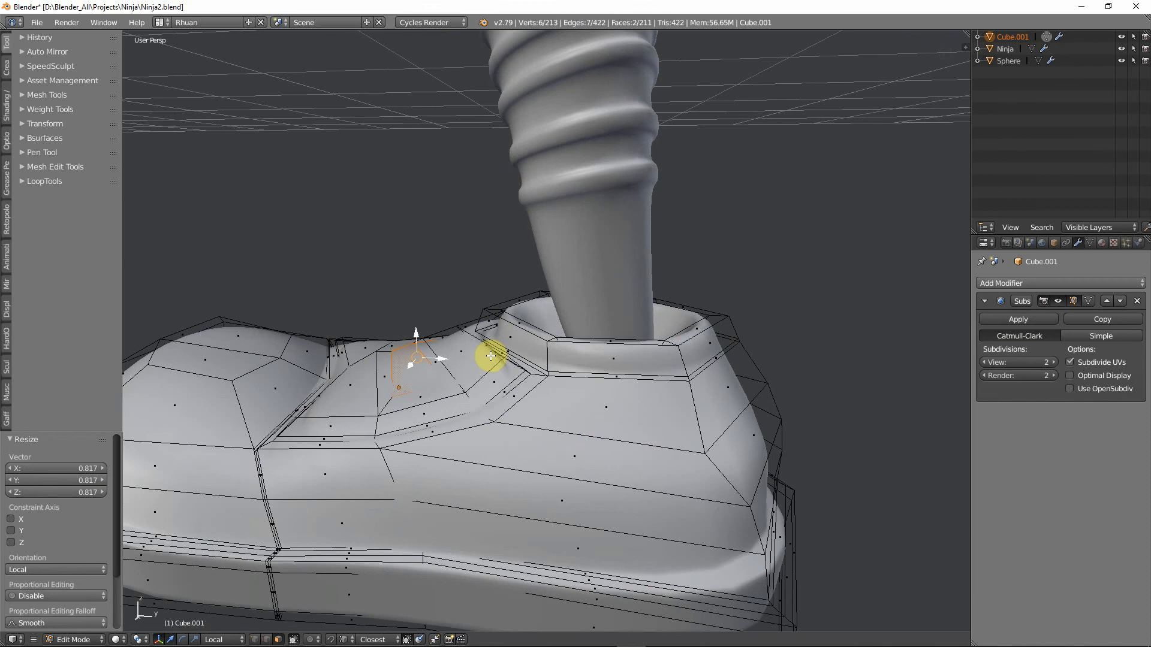
{"action": "key", "text": "e"}
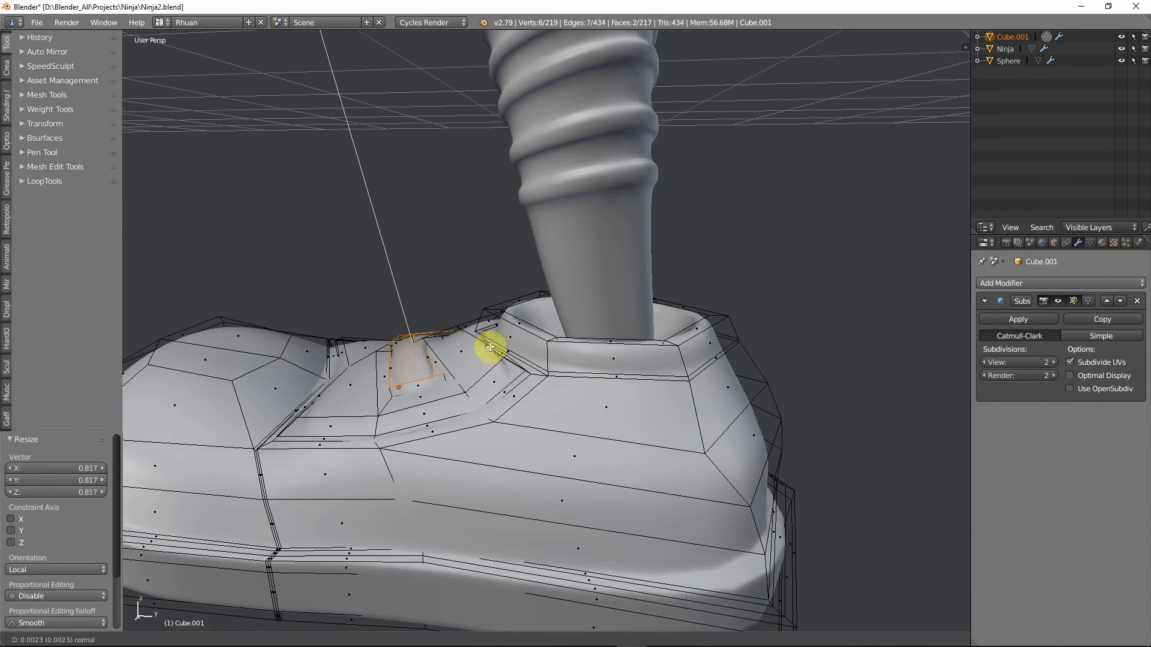
{"action": "left_click", "coordinate": [491, 347]}
Inset the two instep faces just below the ankle rim 0.0354 with Boundary off and extrude them 0.002 along their normal.
{"action": "middle_click_drag", "start_coordinate": [458, 367], "coordinate": [630, 388]}
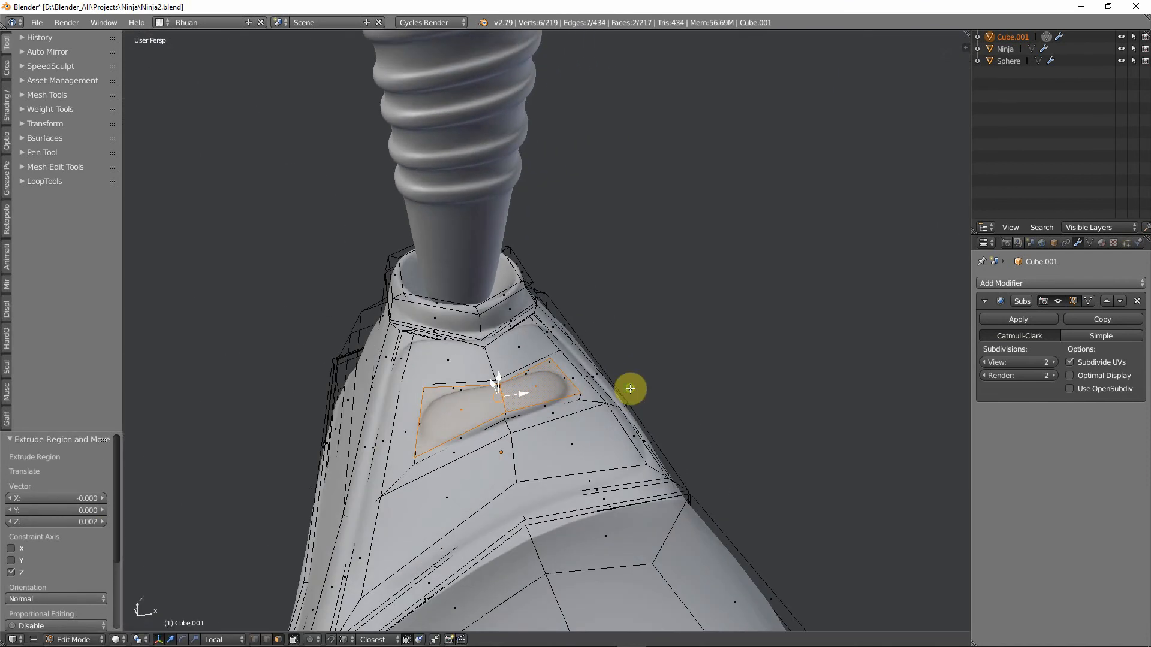
{"action": "right_click", "coordinate": [448, 361]}
{"action": "right_click", "coordinate": [532, 347], "text": "shift"}
{"action": "middle_click_drag", "start_coordinate": [540, 347], "coordinate": [520, 351]}
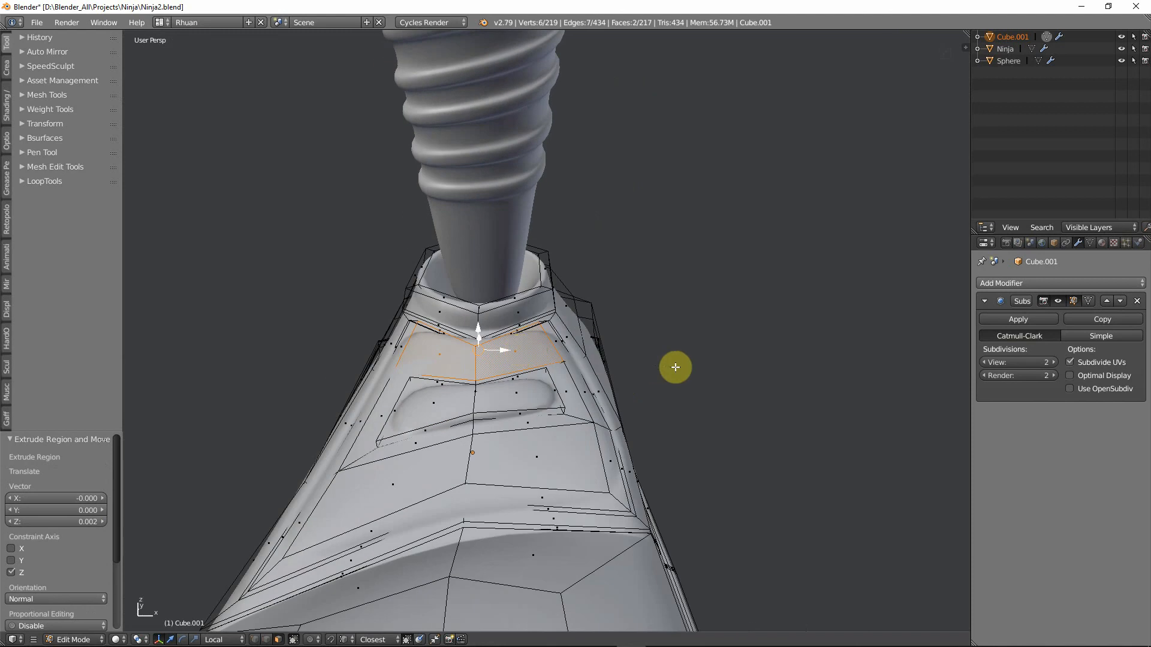
{"action": "key", "text": "i"}
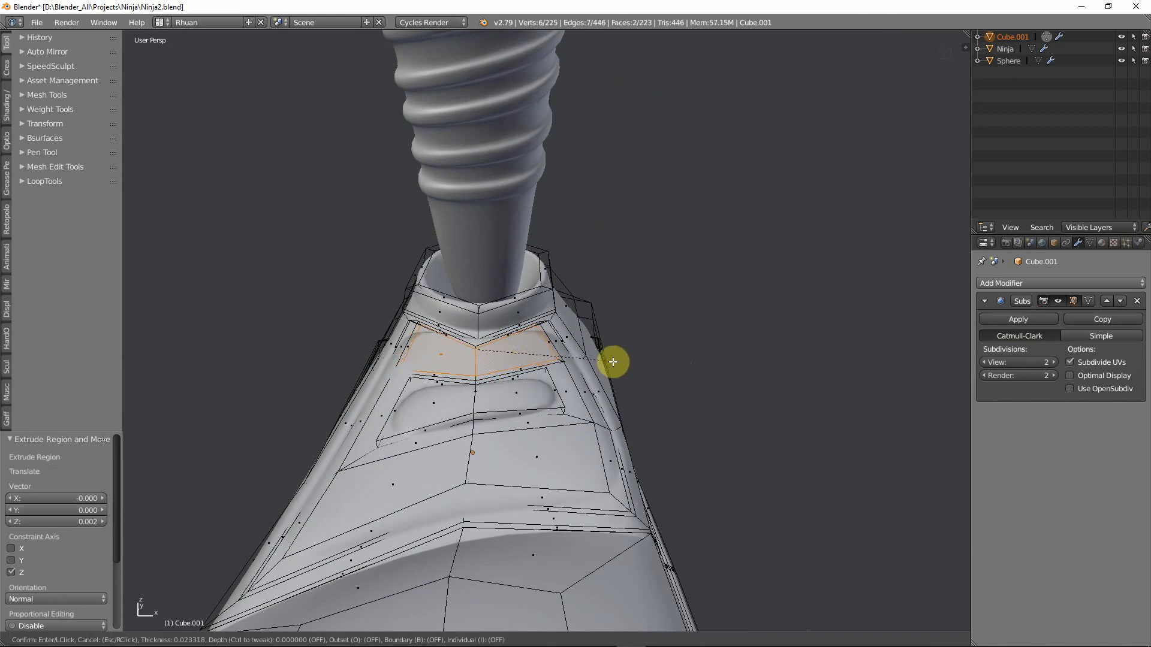
{"action": "left_click", "coordinate": [493, 354]}
{"action": "scroll", "coordinate": [522, 362], "scroll_direction": "up", "scroll_amount": 2}
{"action": "middle_click_drag", "start_coordinate": [523, 362], "coordinate": [390, 363]}
{"action": "key", "text": "e"}
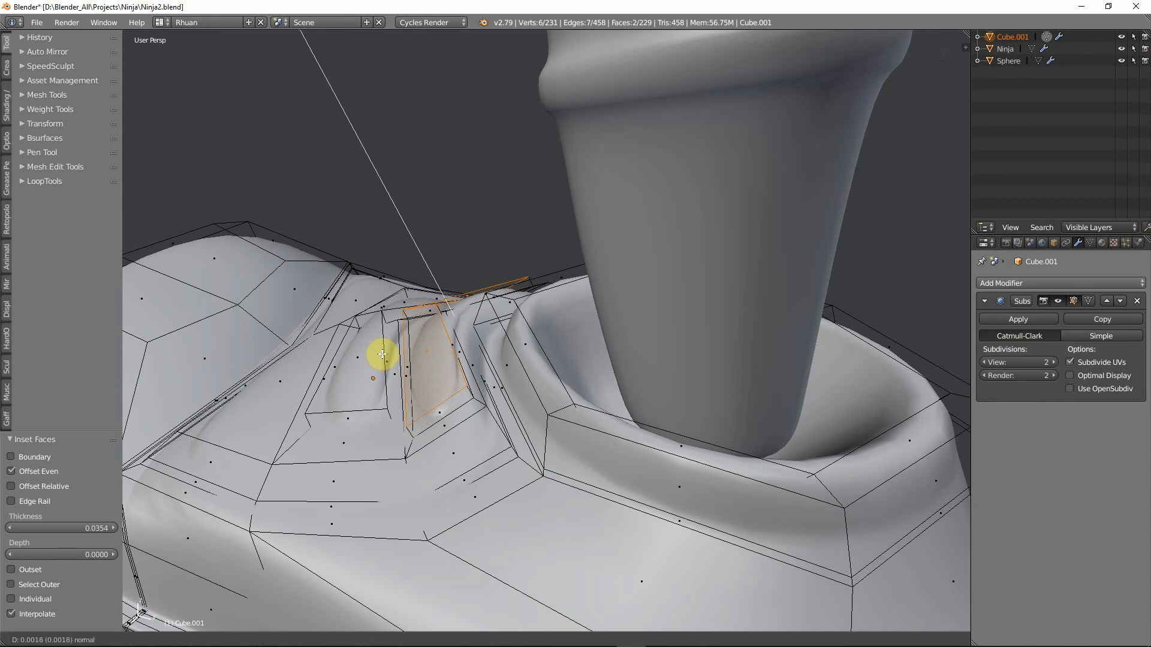
{"action": "left_click", "coordinate": [382, 354]}
Try adding one loop cut around the sides of the lower raised strap with an edge slide factor of 0.593.
{"action": "middle_click_drag", "start_coordinate": [382, 354], "coordinate": [498, 383]}
{"action": "key", "text": "ctrl+r"}
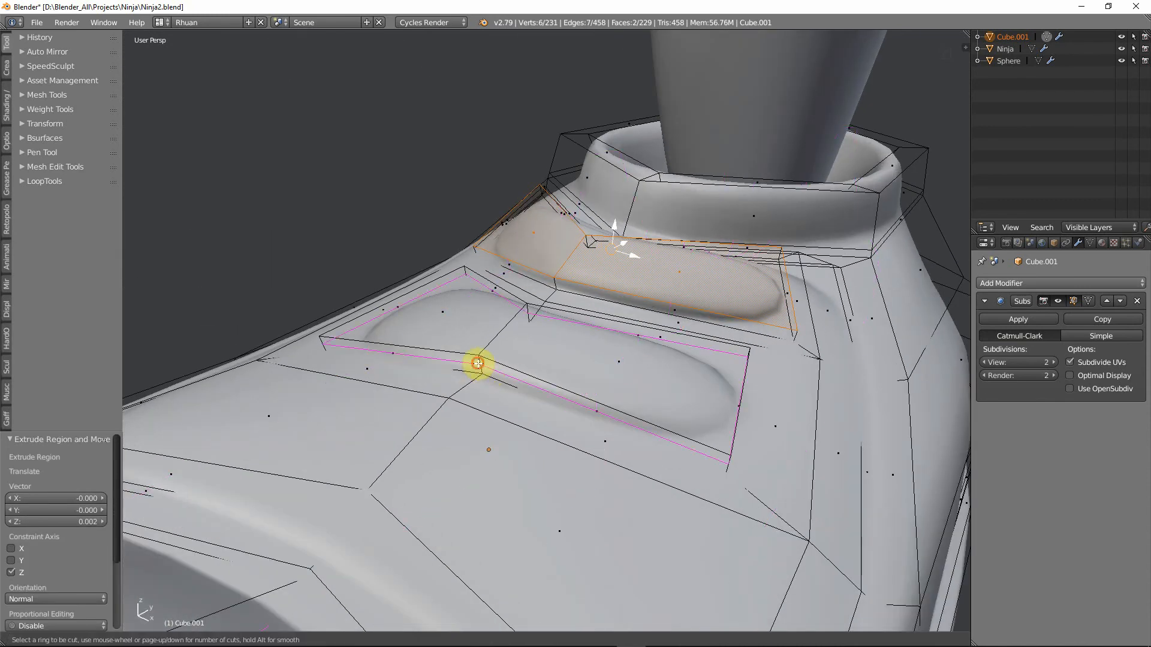
{"action": "left_click", "coordinate": [478, 365]}
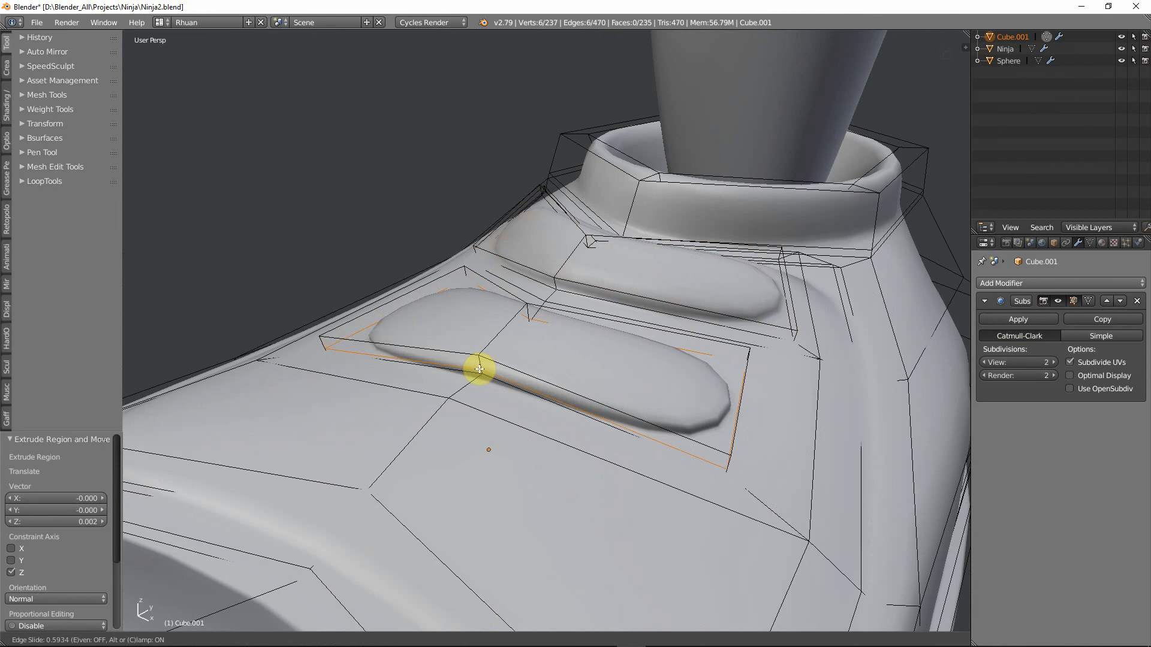
{"action": "left_click", "coordinate": [479, 369]}
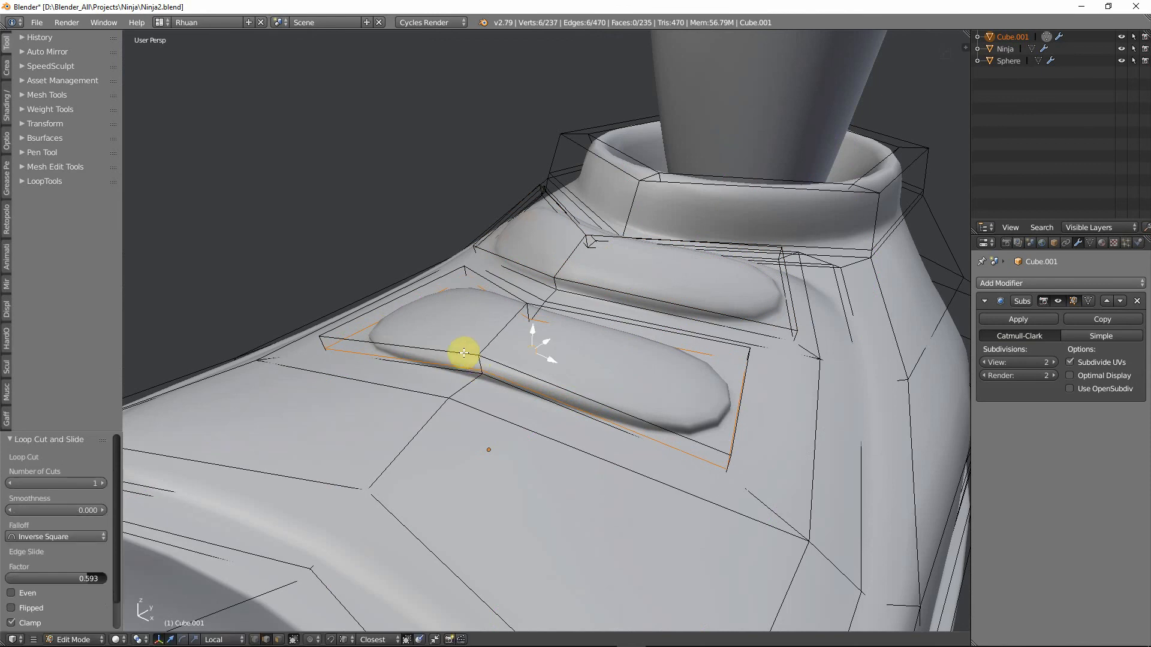
Try selecting the edge loop around the top of the lower strap and scaling it to 0.711.
{"action": "right_click", "coordinate": [463, 353], "text": "alt"}
{"action": "middle_click_drag", "start_coordinate": [607, 365], "coordinate": [553, 375]}
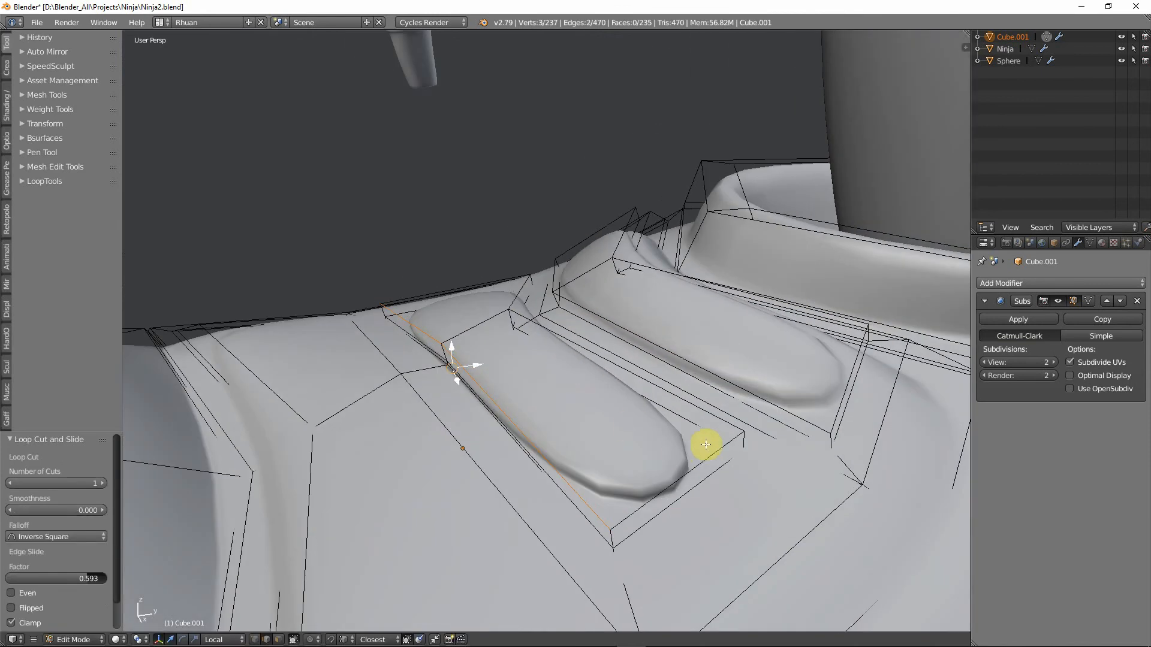
{"action": "right_click", "coordinate": [673, 403], "text": "alt+shift"}
{"action": "middle_click_drag", "start_coordinate": [673, 403], "coordinate": [394, 326]}
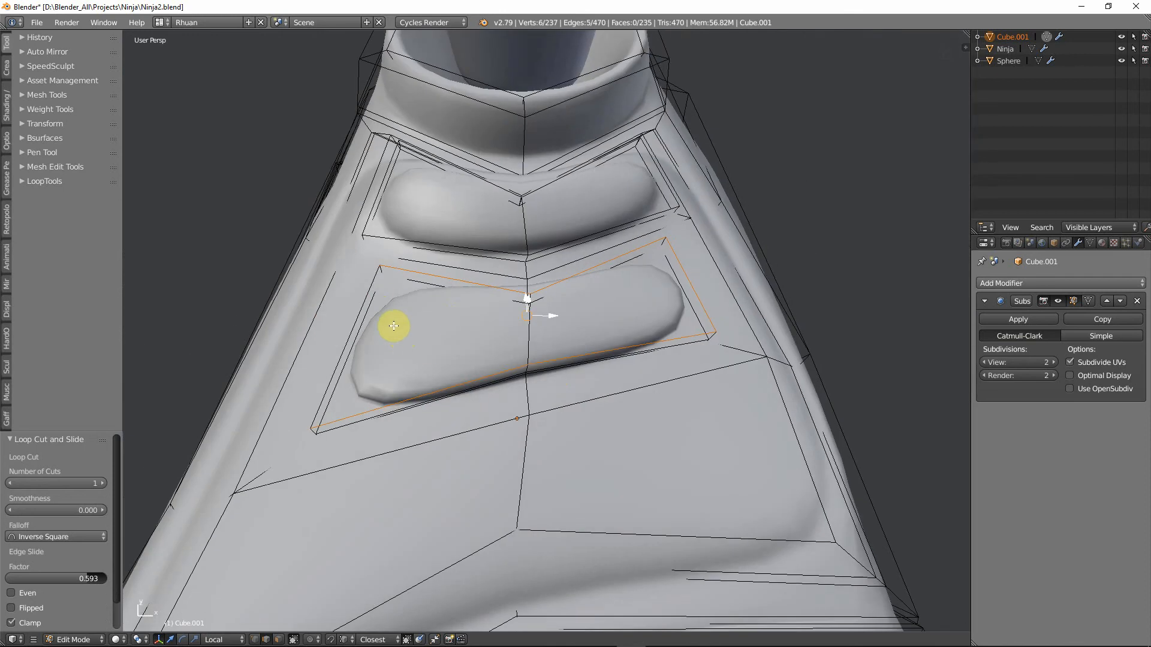
{"action": "right_click", "coordinate": [363, 304], "text": "shift"}
{"action": "key", "text": "s"}
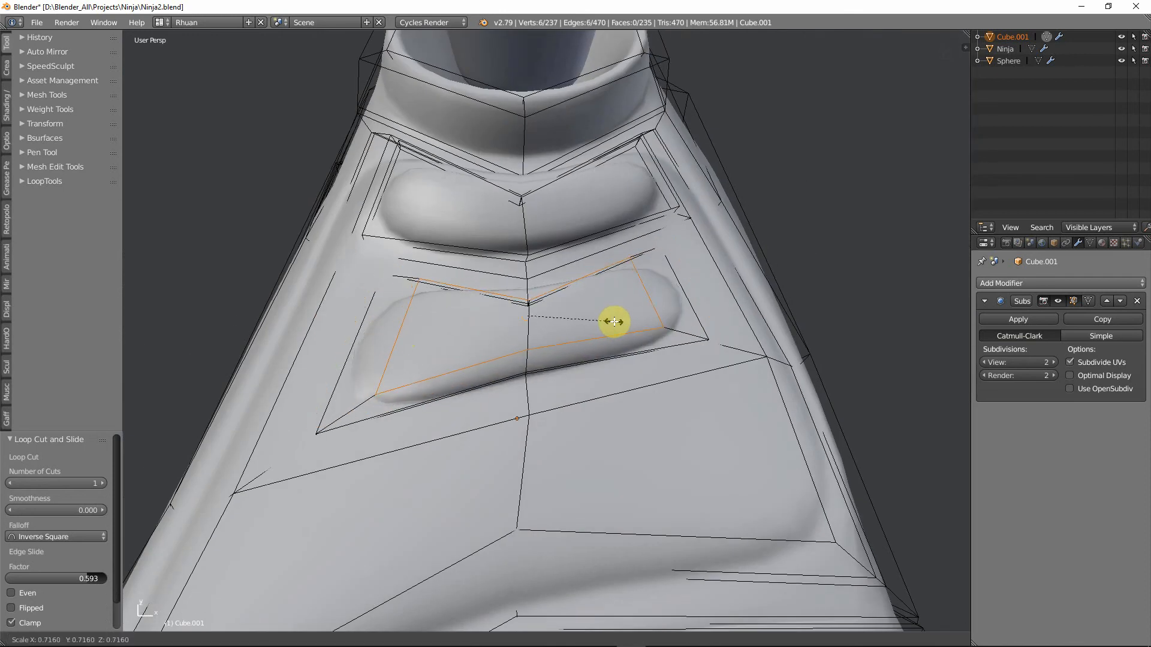
{"action": "left_click", "coordinate": [585, 312]}
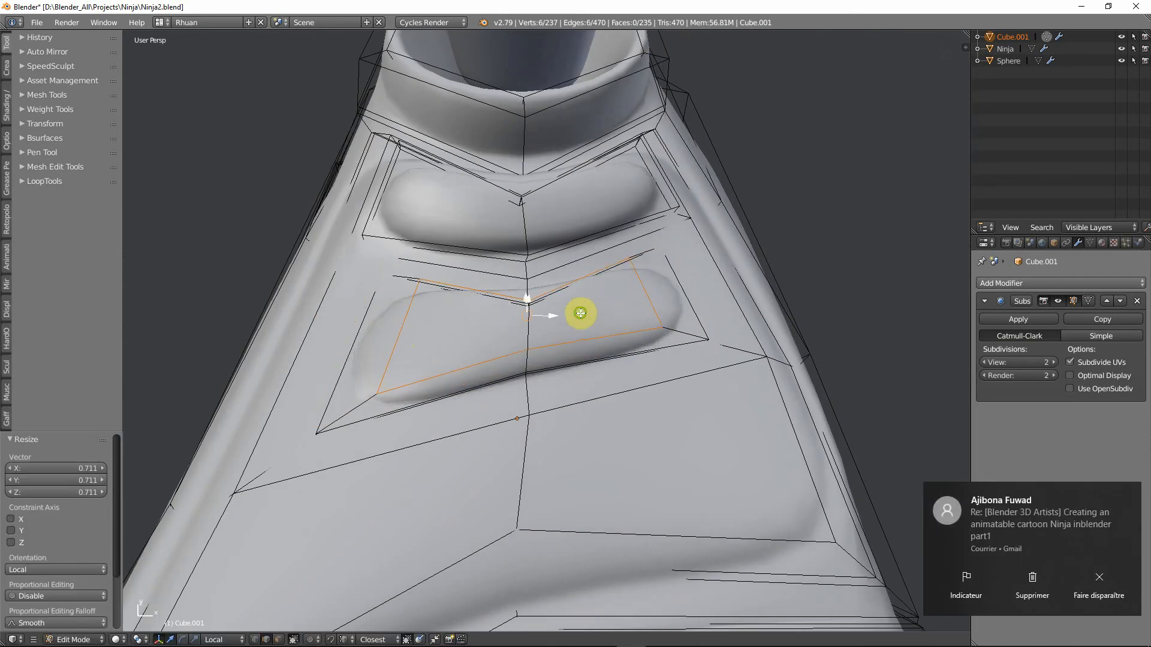
Check the lower strap's smoothed shape in Object Mode, then undo the loop scaling and the loop cut.
{"action": "middle_click_drag", "start_coordinate": [585, 311], "coordinate": [613, 367]}
{"action": "key", "text": "Tab"}
{"action": "key", "text": "Tab"}
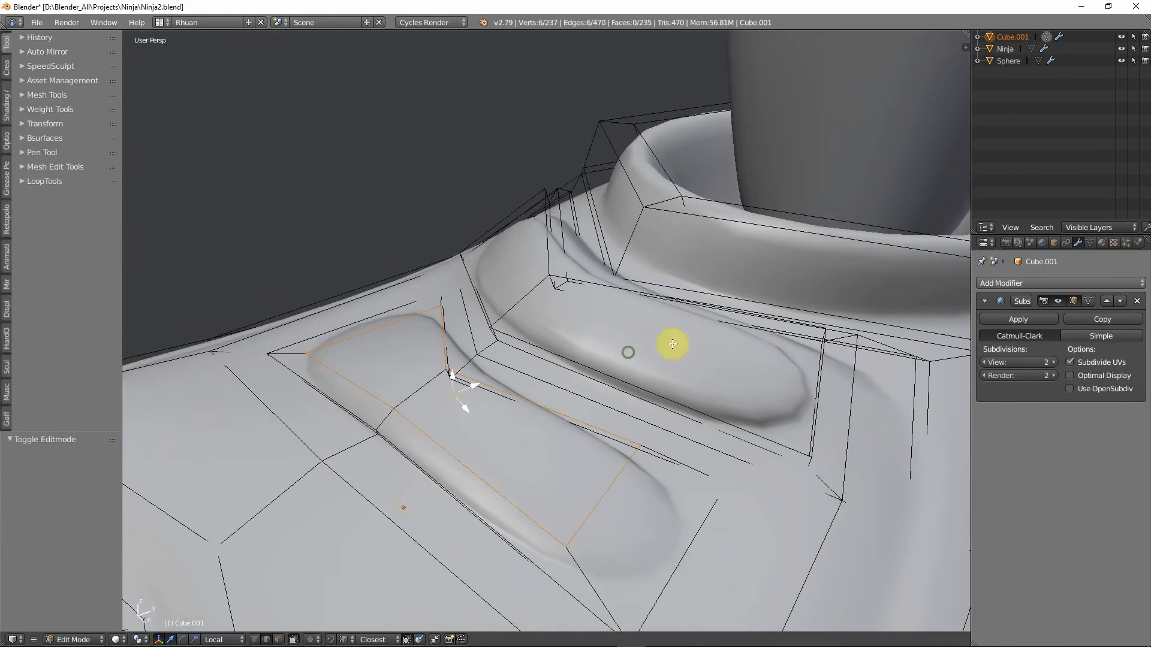
{"action": "key", "text": "Tab"}
{"action": "middle_click_drag", "start_coordinate": [668, 341], "coordinate": [542, 392]}
{"action": "key", "text": "Tab"}
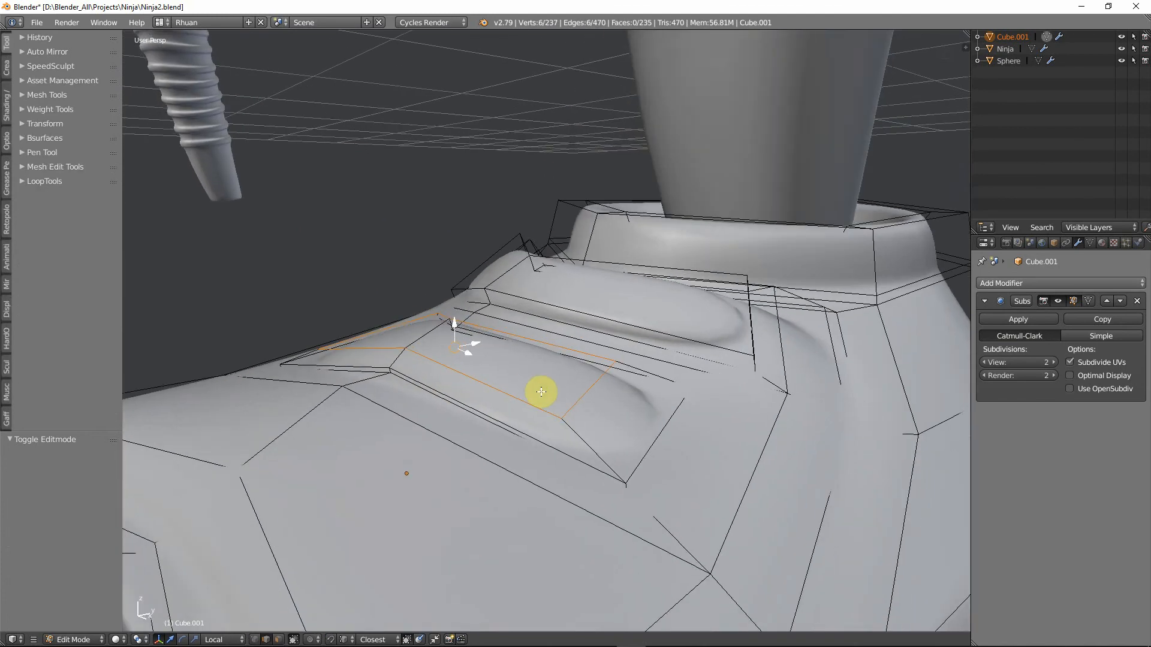
{"action": "key", "text": "ctrl+z"}
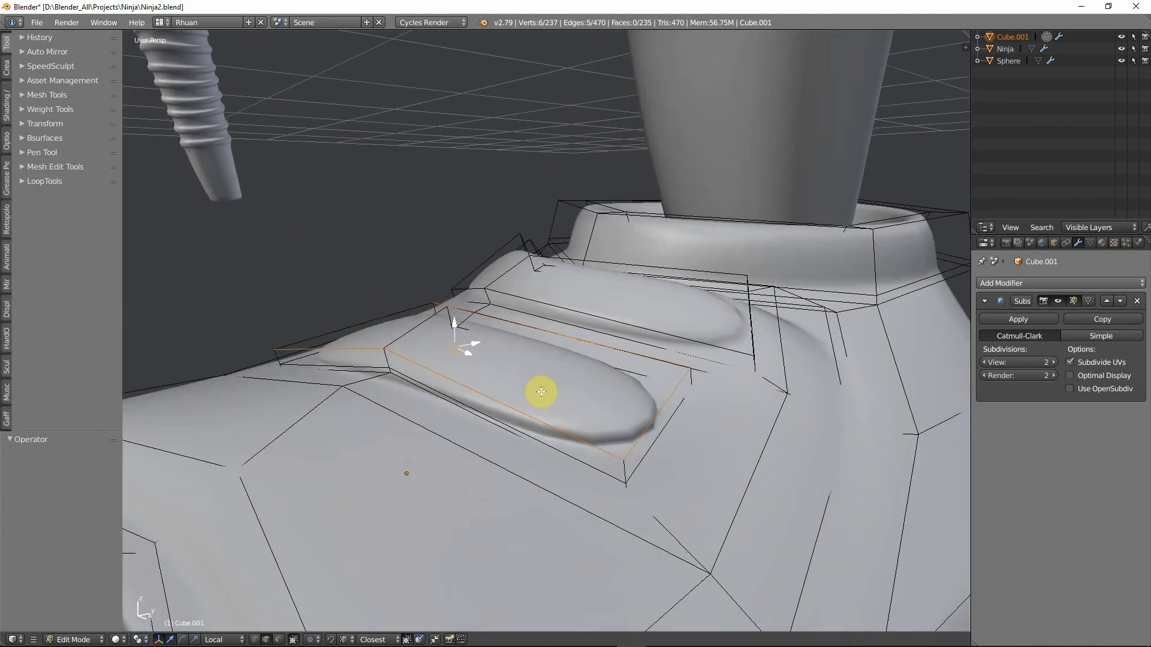
{"action": "key", "text": "ctrl+z"}
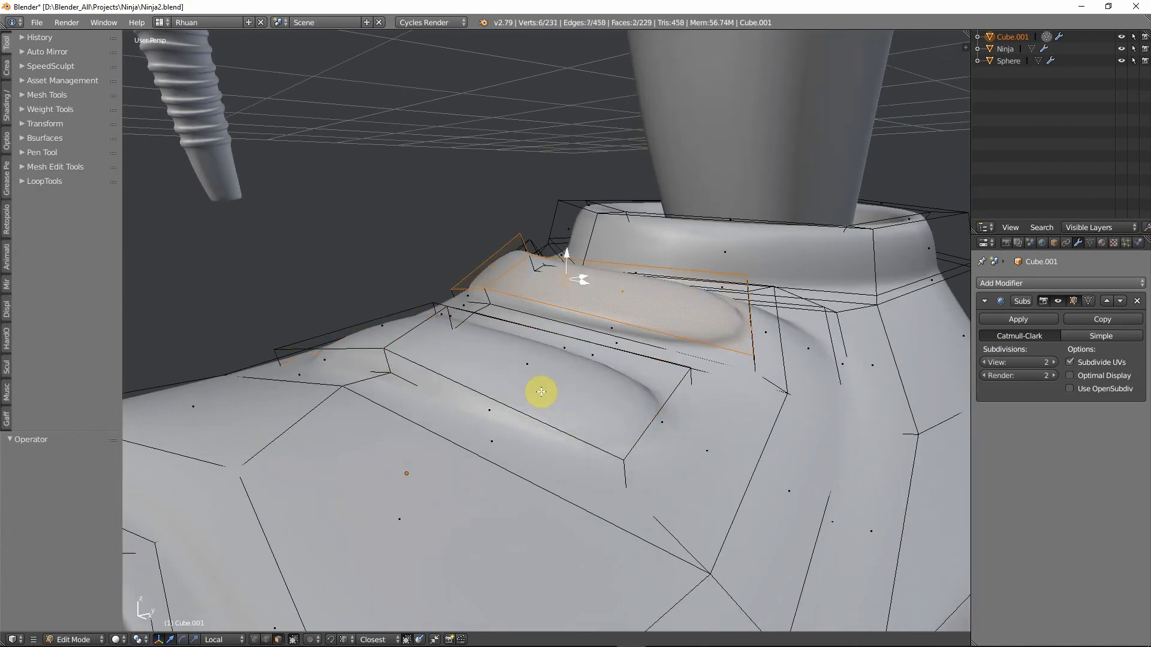
Examine the smoothed foot and its proportions relative to the leg in Object Mode from several angles and distances.
{"action": "key", "text": "z"}
{"action": "key", "text": "z"}
{"action": "key", "text": "Tab"}
{"action": "scroll", "coordinate": [541, 391], "scroll_direction": "down", "scroll_amount": 8}
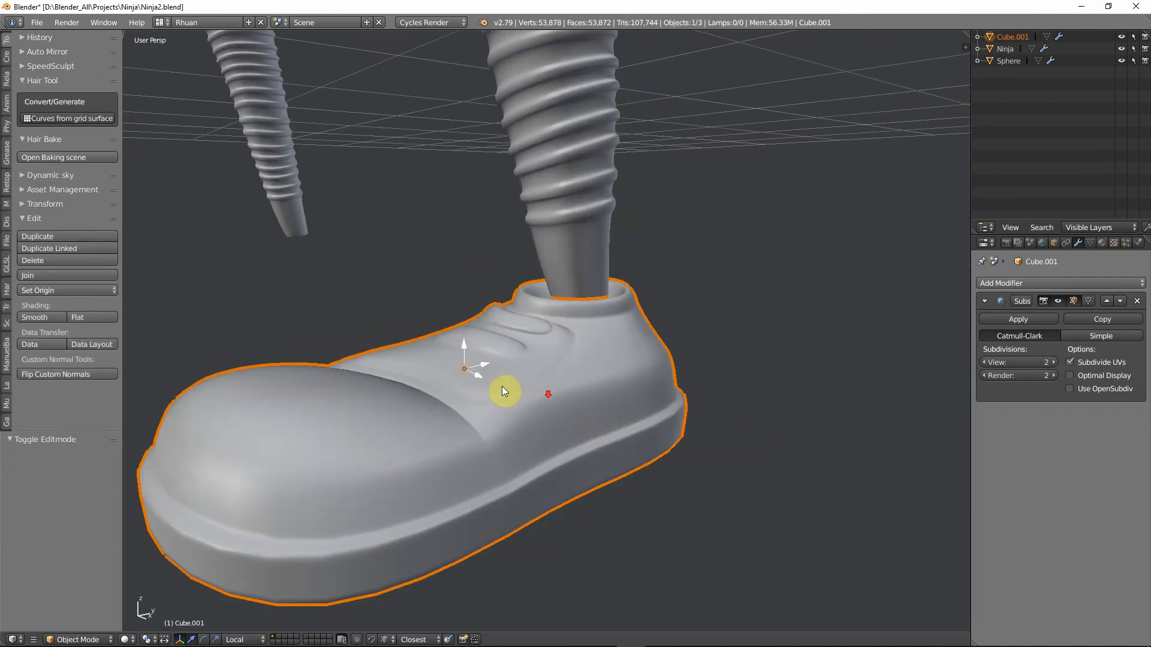
{"action": "middle_click_drag", "start_coordinate": [475, 388], "coordinate": [351, 369]}
{"action": "key", "text": "a"}
{"action": "scroll", "coordinate": [563, 388], "scroll_direction": "down", "scroll_amount": 5}
{"action": "scroll", "coordinate": [459, 354], "scroll_direction": "up", "scroll_amount": 9}
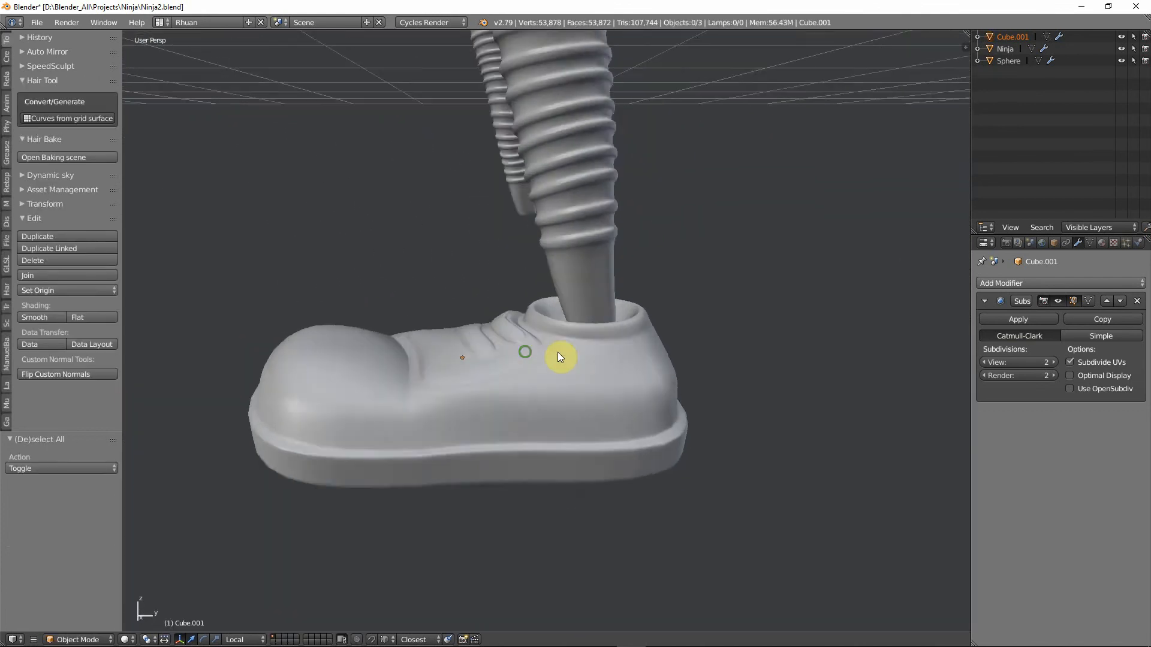
{"action": "scroll", "coordinate": [587, 391], "scroll_direction": "down", "scroll_amount": 2}
{"action": "scroll", "coordinate": [570, 389], "scroll_direction": "up", "scroll_amount": 3}
{"action": "scroll", "coordinate": [575, 387], "scroll_direction": "down", "scroll_amount": 3}
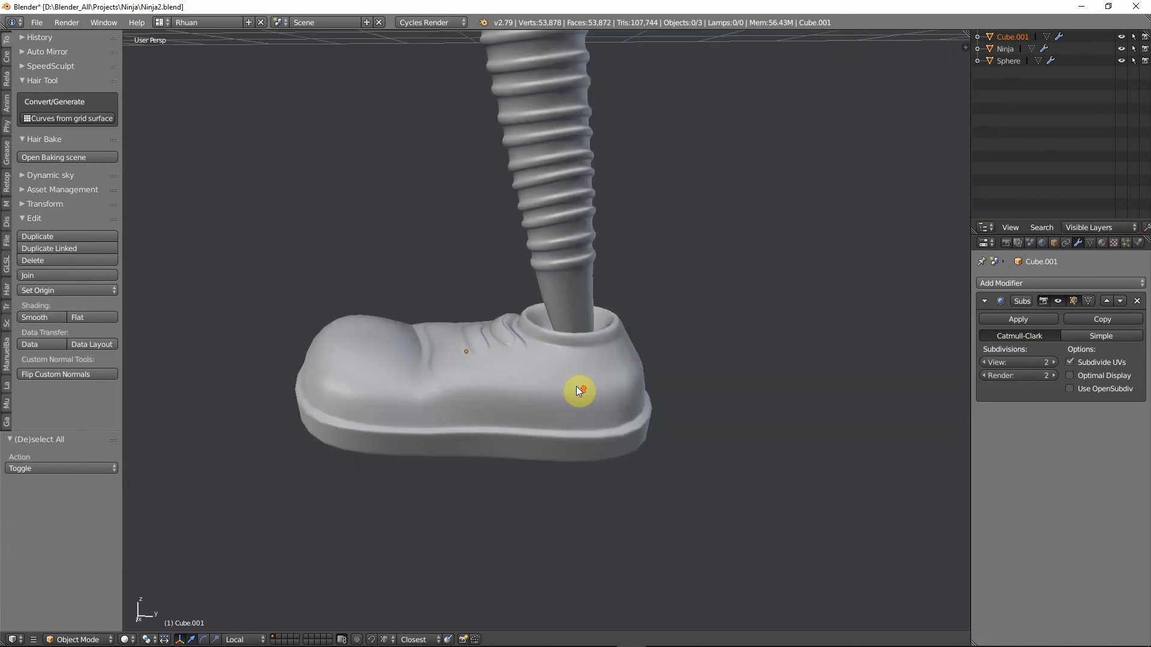
{"action": "scroll", "coordinate": [577, 386], "scroll_direction": "down", "scroll_amount": 3}
{"action": "scroll", "coordinate": [541, 368], "scroll_direction": "down", "scroll_amount": 4}
{"action": "scroll", "coordinate": [540, 366], "scroll_direction": "up", "scroll_amount": 6}
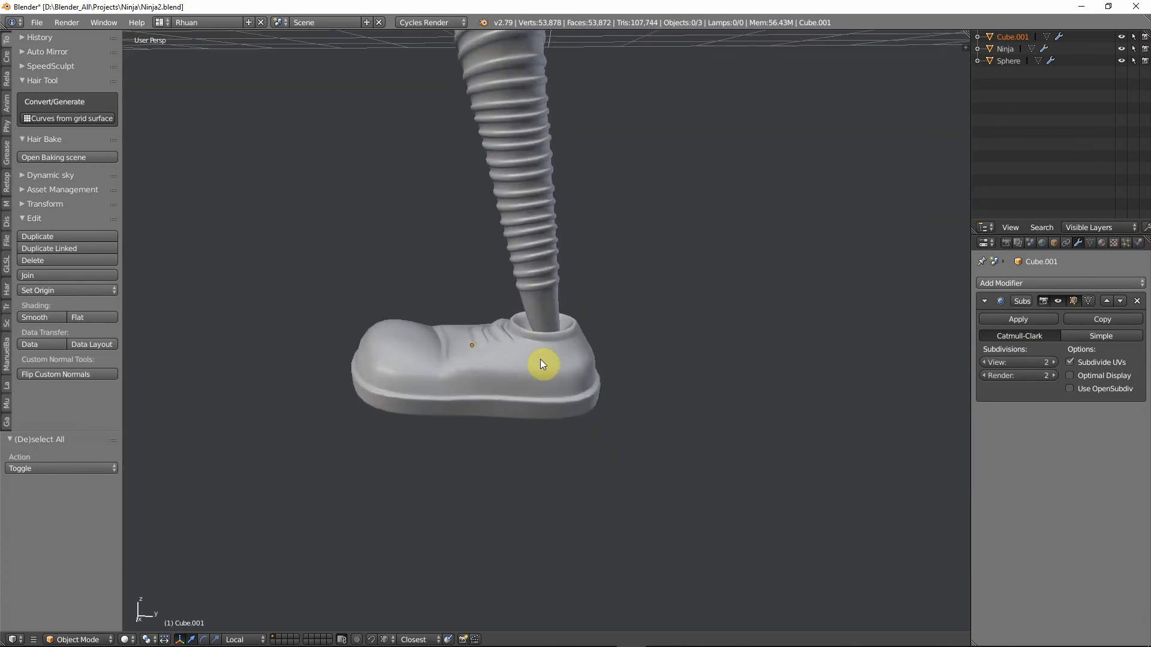
In the right orthographic view, scale the foot to 0.753 in X and Y only and move it 0.013 along Y.
{"action": "right_click", "coordinate": [541, 360]}
{"action": "key", "text": "KP_1"}
{"action": "key", "text": "KP_3"}
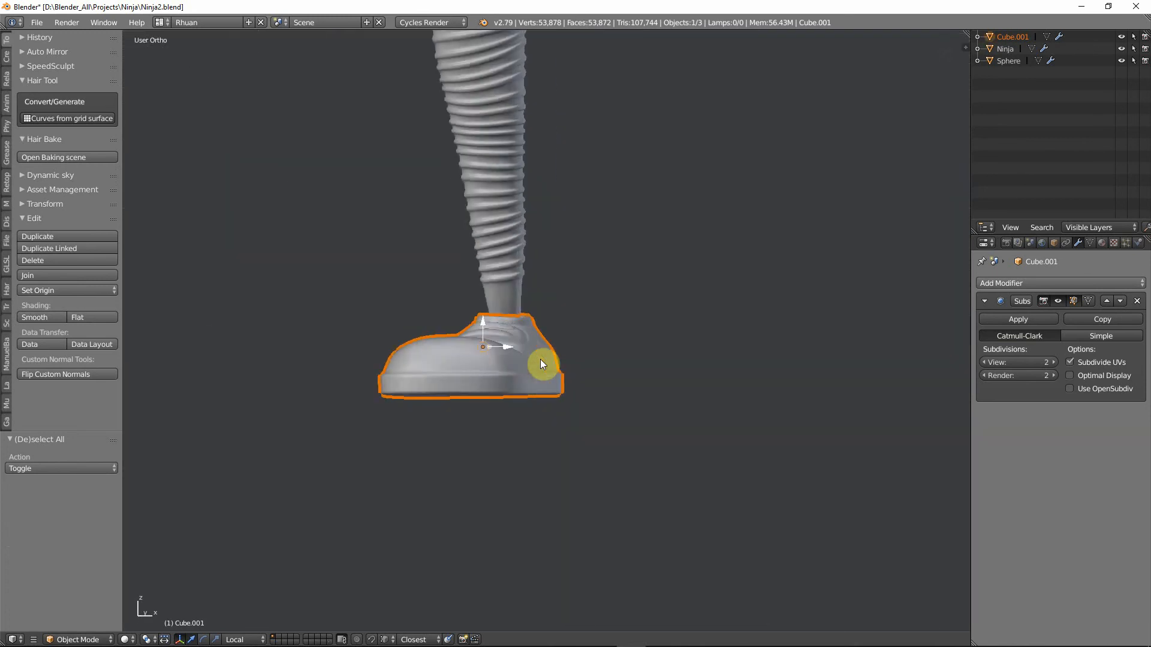
{"action": "key", "text": "s"}
{"action": "key", "text": "shift+z"}
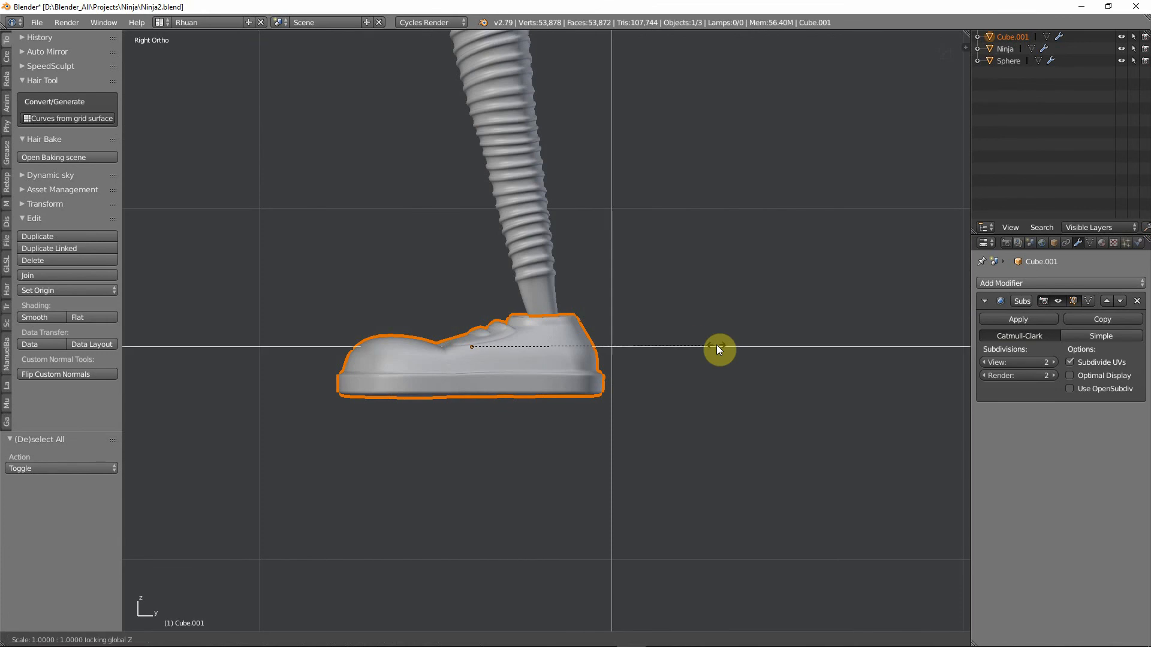
{"action": "left_click", "coordinate": [657, 341]}
{"action": "key", "text": "g"}
{"action": "key", "text": "y"}
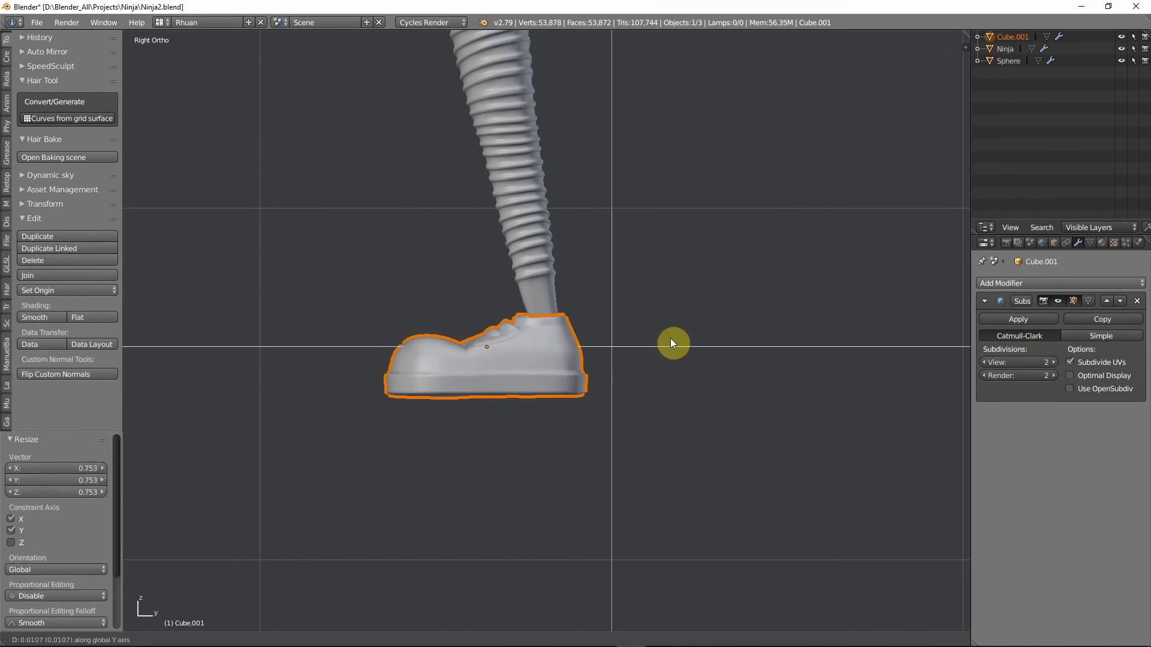
{"action": "left_click", "coordinate": [674, 341]}
Scale the foot further to 0.924 in X and Y only and shift it 0.003 along Y under the leg.
{"action": "key", "text": "s"}
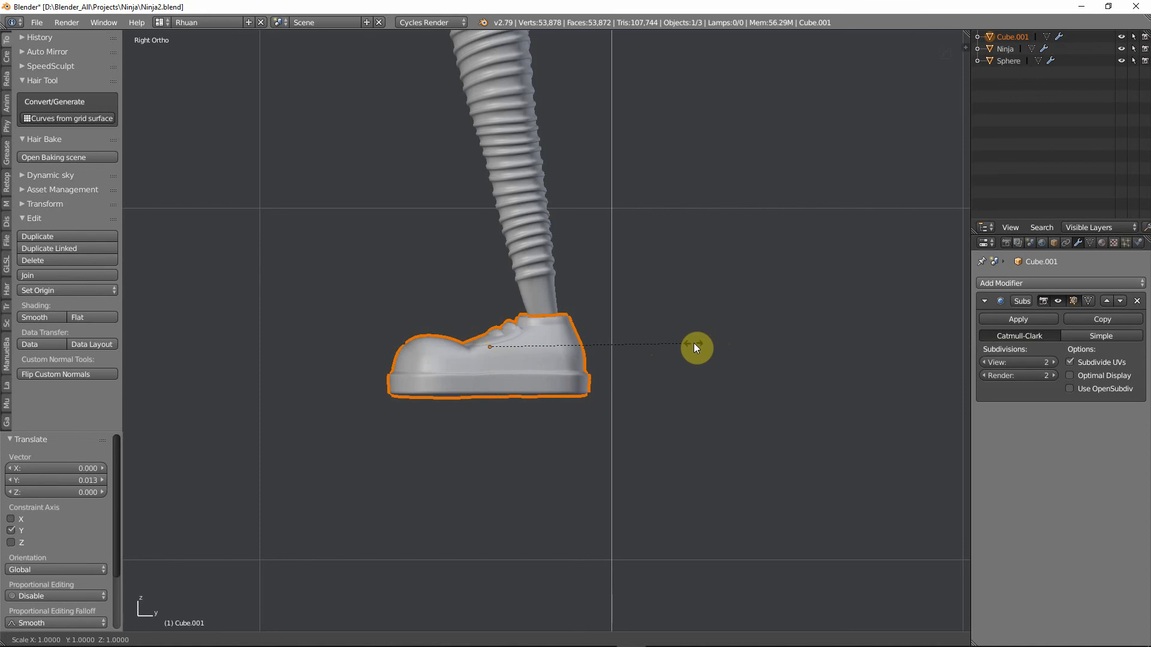
{"action": "key", "text": "shift+z"}
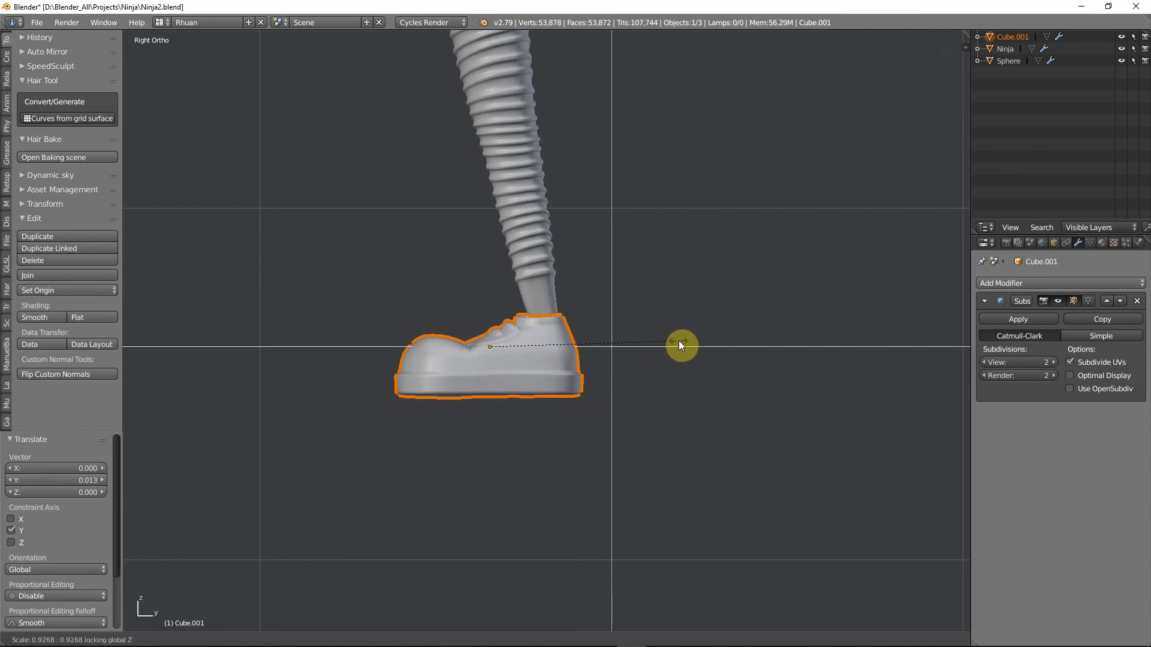
{"action": "left_click", "coordinate": [678, 340]}
{"action": "key", "text": "g"}
{"action": "key", "text": "y"}
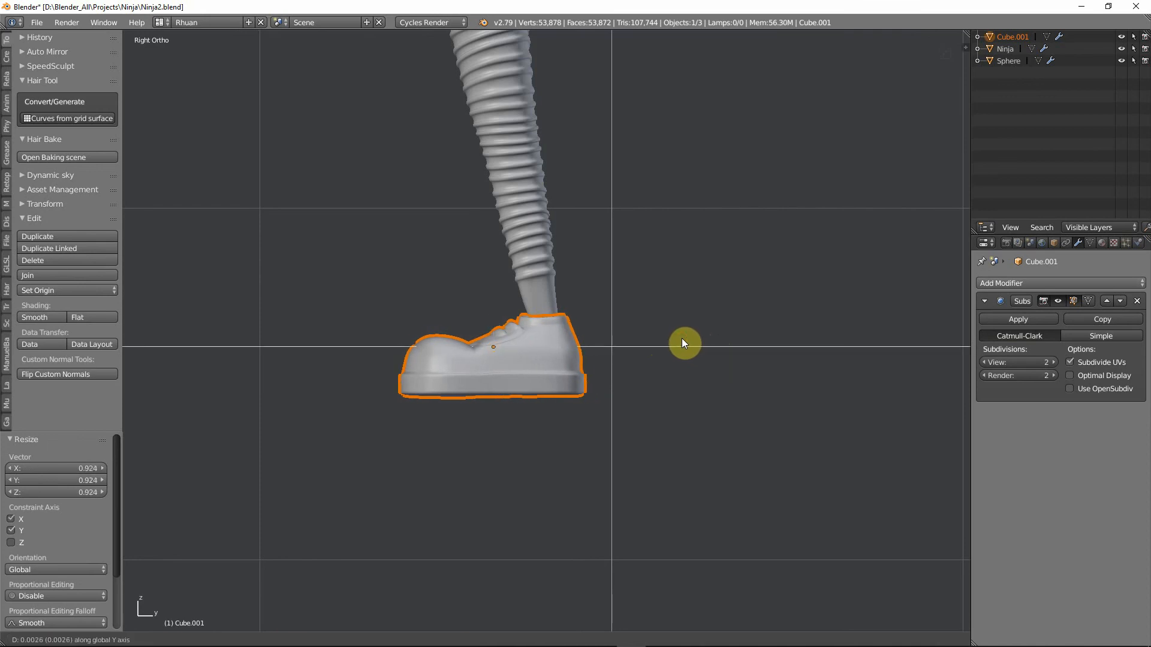
{"action": "left_click", "coordinate": [681, 339]}
Flatten the foot by scaling it to 0.883 along Z.
{"action": "scroll", "coordinate": [524, 375], "scroll_direction": "up", "scroll_amount": 4}
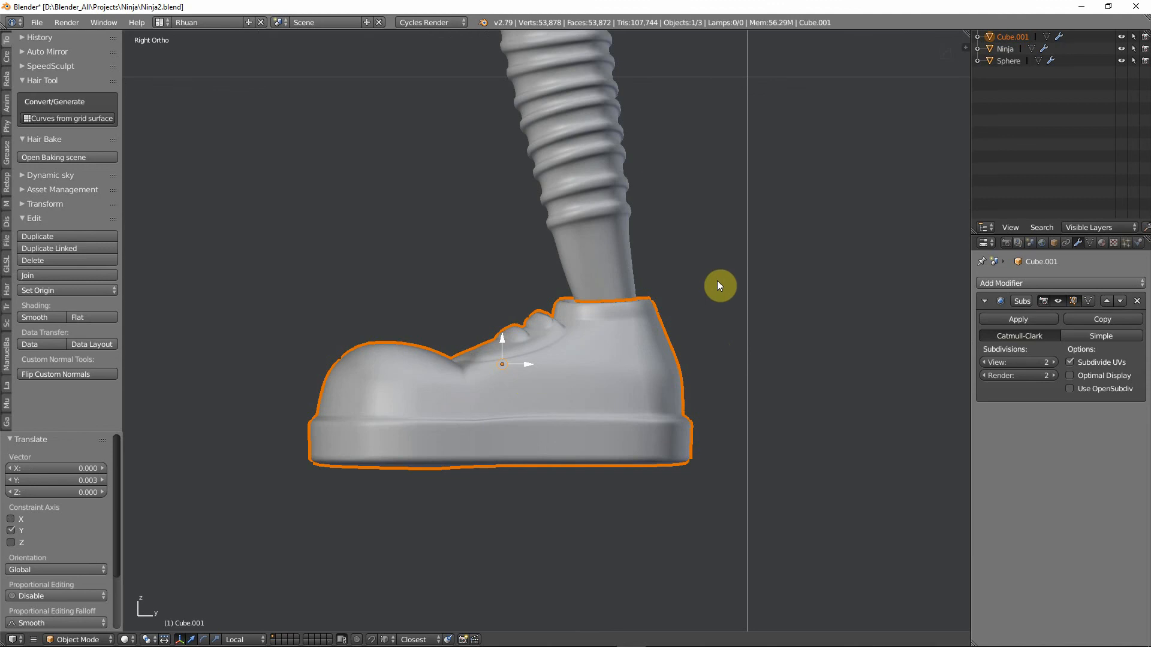
{"action": "key", "text": "s"}
{"action": "key", "text": "z"}
{"action": "left_click", "coordinate": [693, 292]}
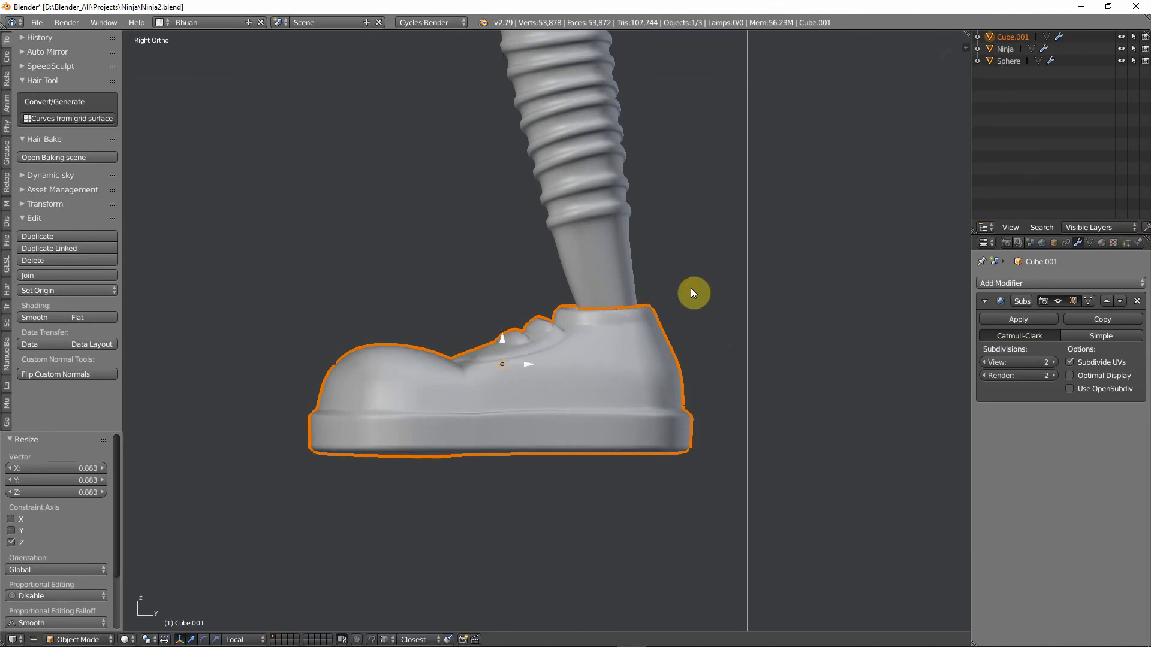
In the right orthographic view, raise the foot 0.009 along Z to meet the end of the leg.
{"action": "mouse_move", "coordinate": [726, 358]}
{"action": "middle_mouse_down"}
{"action": "mouse_move", "coordinate": [650, 328]}
{"action": "mouse_move", "coordinate": [706, 386]}
{"action": "mouse_move", "coordinate": [810, 398]}
{"action": "mouse_move", "coordinate": [703, 360]}
{"action": "middle_mouse_up"}
{"action": "key", "text": "KP_3"}
{"action": "key", "text": "g"}
{"action": "key", "text": "z"}
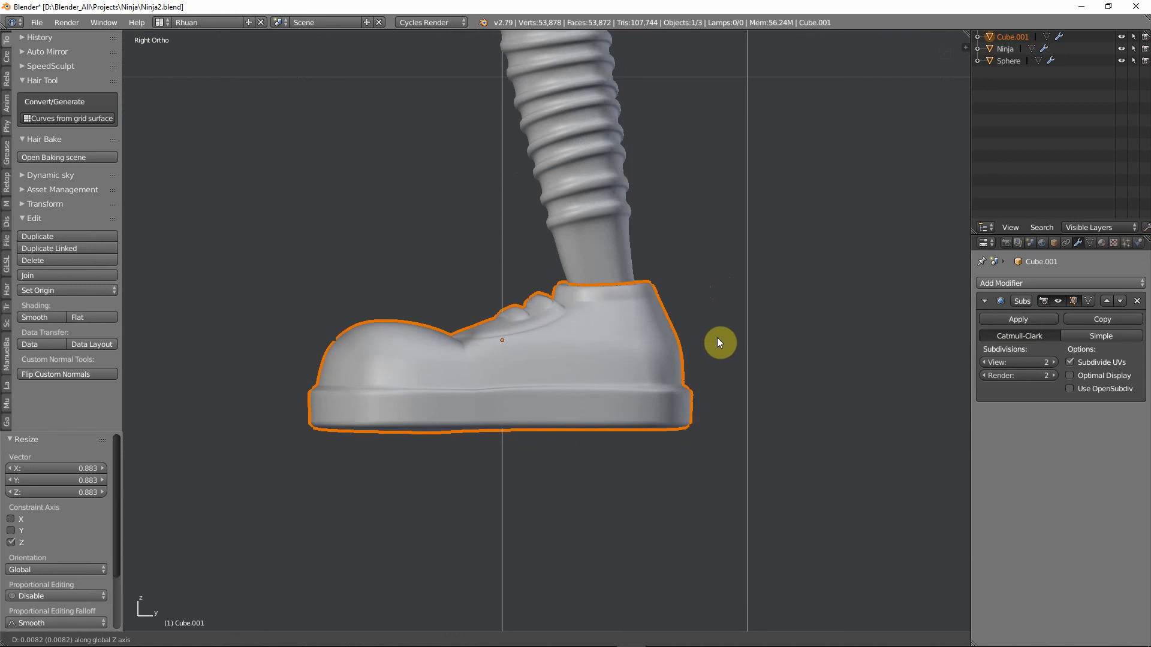
{"action": "left_click", "coordinate": [717, 337]}
Nudge the foot slightly along Y and raise it 0.000411 along Z, checking the ankle overlap in wireframe.
{"action": "key", "text": "g"}
{"action": "key", "text": "y"}
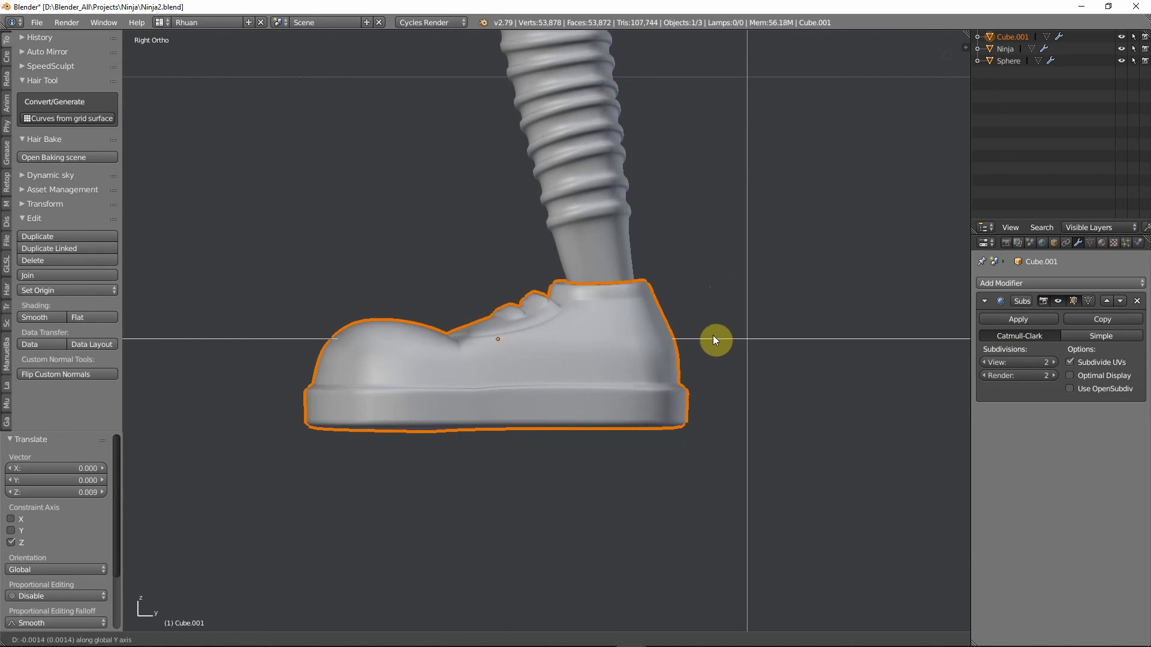
{"action": "left_click", "coordinate": [713, 335]}
{"action": "key", "text": "g"}
{"action": "key", "text": "y"}
{"action": "key", "text": "z"}
{"action": "left_click", "coordinate": [714, 333]}
{"action": "key", "text": "z"}
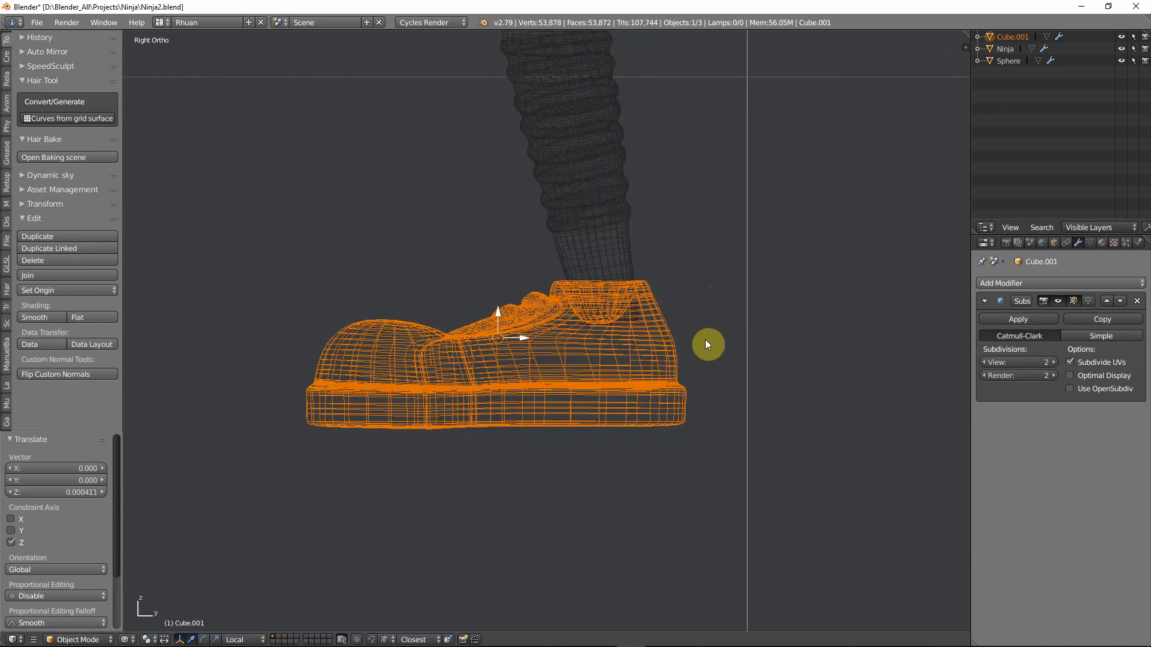
{"action": "scroll", "coordinate": [705, 339], "scroll_direction": "up", "scroll_amount": 3}
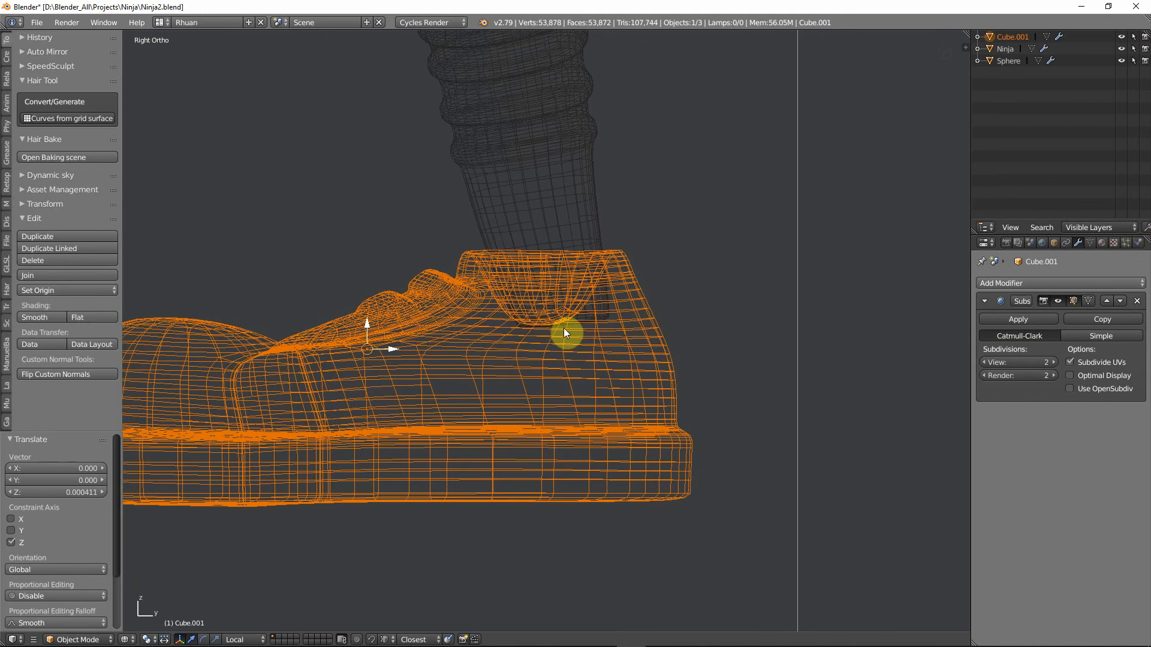
{"action": "scroll", "coordinate": [564, 333], "scroll_direction": "down", "scroll_amount": 2}
{"action": "key", "text": "z"}
Select the foot and apply its rotation and scale.
{"action": "scroll", "coordinate": [558, 330], "scroll_direction": "down", "scroll_amount": 8}
{"action": "mouse_move", "coordinate": [526, 329]}
{"action": "middle_mouse_down"}
{"action": "mouse_move", "coordinate": [610, 395]}
{"action": "mouse_move", "coordinate": [752, 379]}
{"action": "mouse_move", "coordinate": [706, 347]}
{"action": "mouse_move", "coordinate": [520, 351]}
{"action": "middle_mouse_up"}
{"action": "key", "text": "a"}
{"action": "right_click", "coordinate": [483, 351]}
{"action": "key", "text": "ctrl+a"}
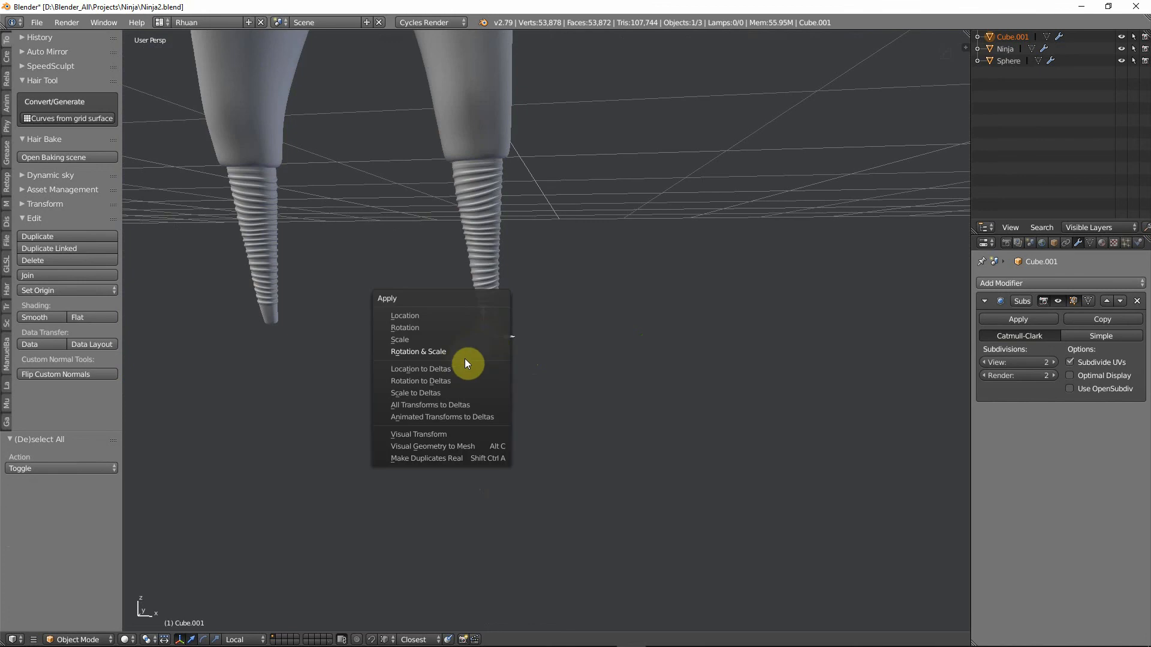
{"action": "left_click", "coordinate": [438, 353]}
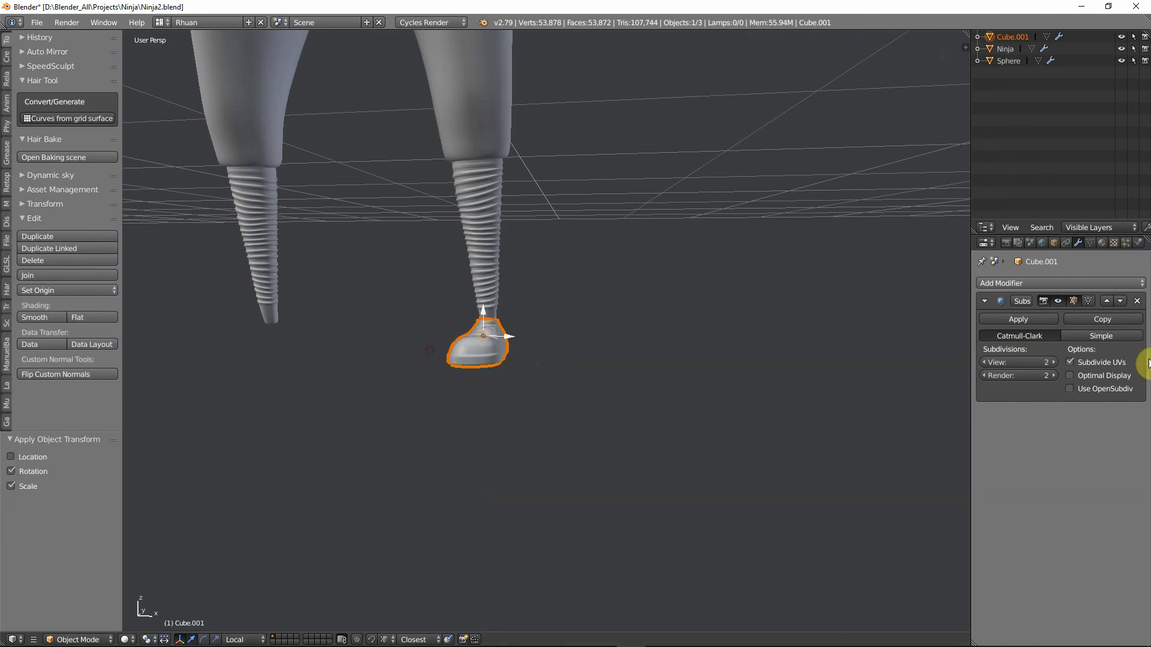
Add a Mirror modifier to the foot above Subdivision Surface, mirroring on X with Ninja as the mirror object.
{"action": "left_click", "coordinate": [1047, 284]}
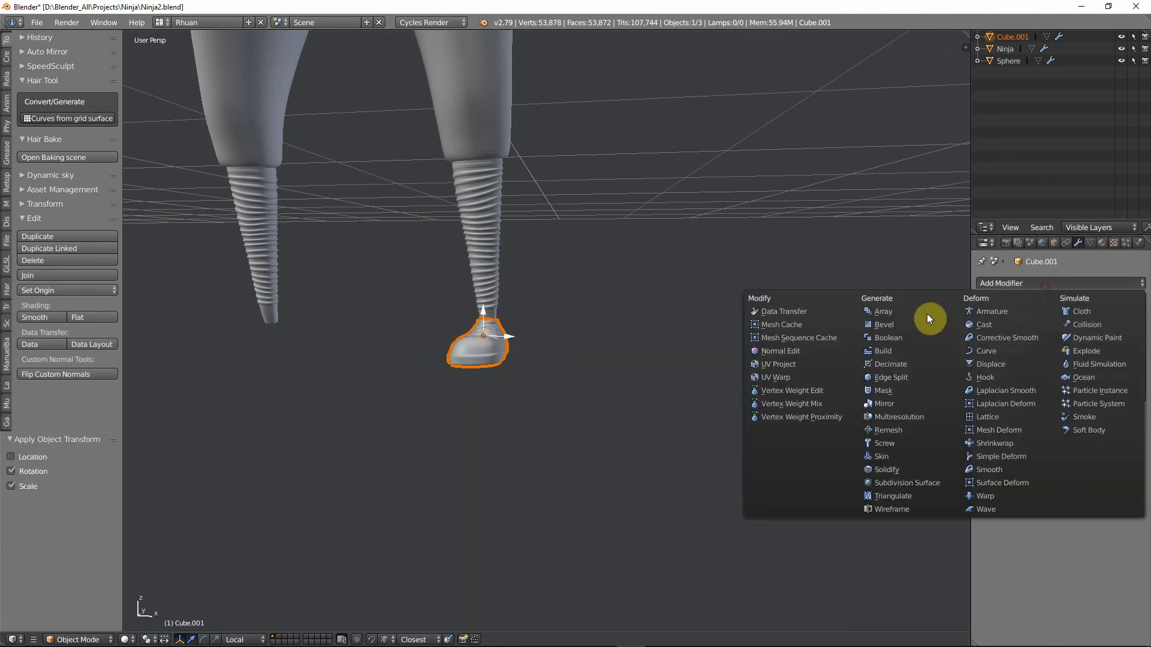
{"action": "left_click", "coordinate": [889, 403]}
{"action": "left_click", "coordinate": [1107, 415]}
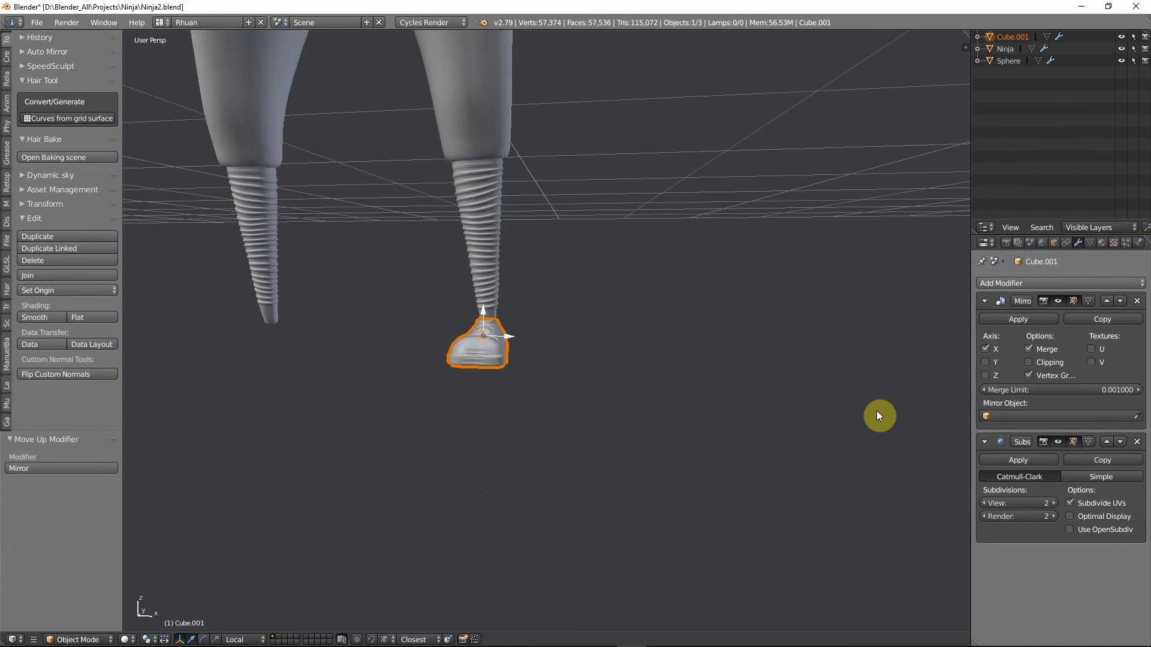
{"action": "scroll", "coordinate": [506, 364], "scroll_direction": "down", "scroll_amount": 2}
{"action": "middle_click_drag", "start_coordinate": [506, 364], "coordinate": [638, 420], "text": "shift"}
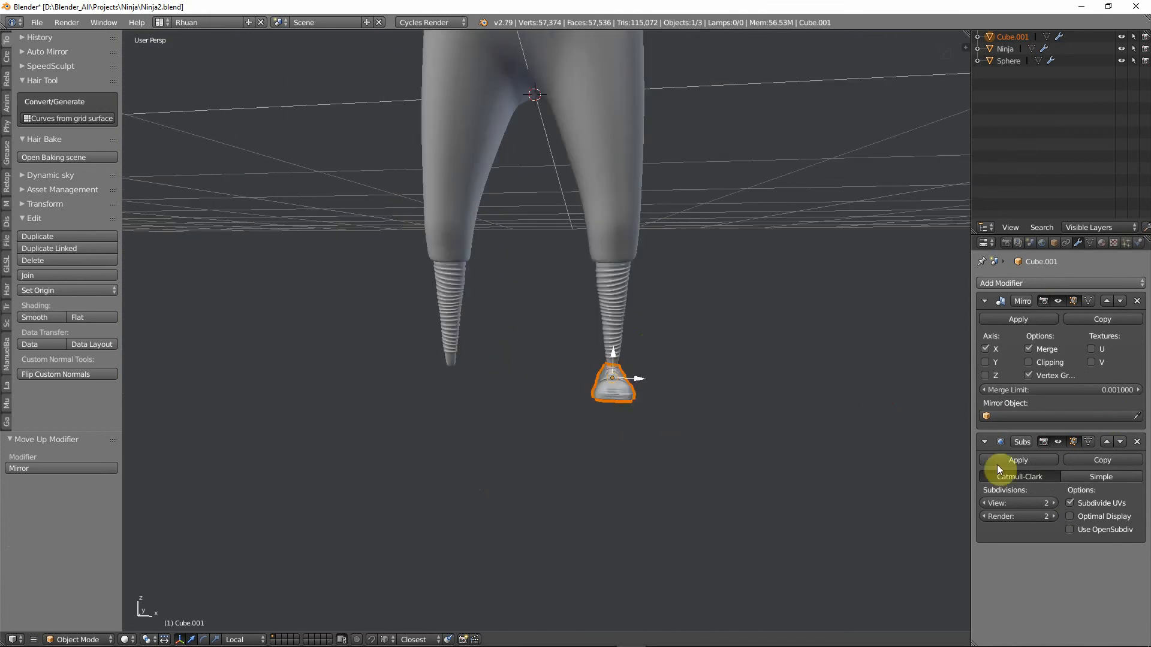
{"action": "left_click", "coordinate": [1135, 416]}
{"action": "left_click", "coordinate": [615, 249]}
{"action": "key", "text": "a"}
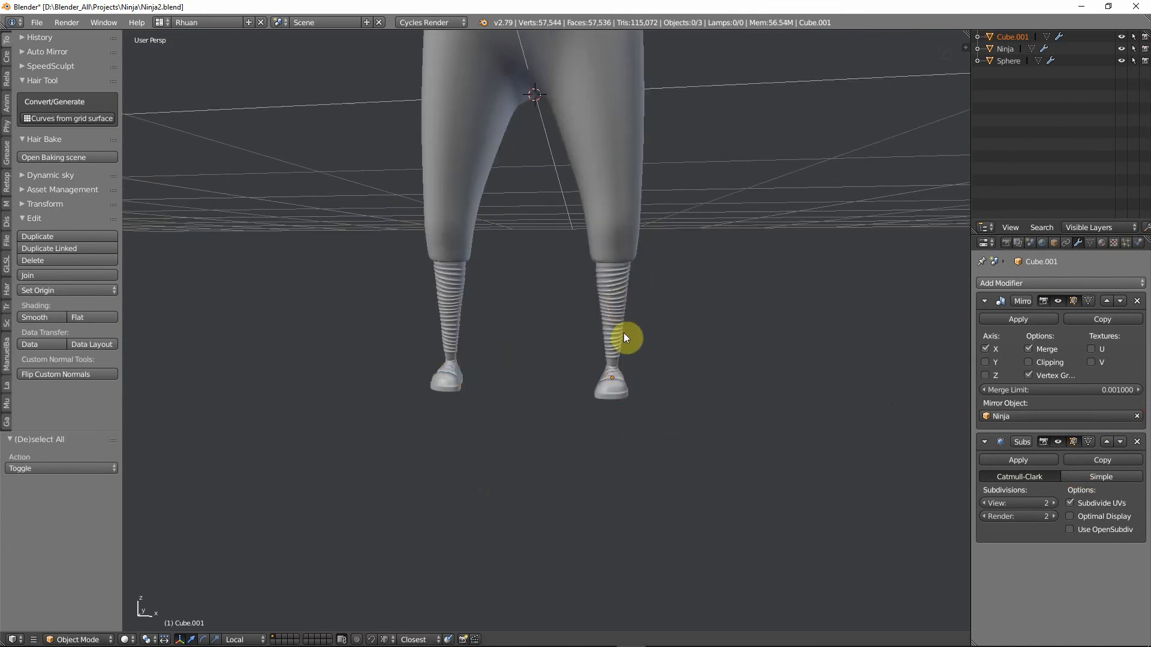
{"action": "middle_click_drag", "start_coordinate": [623, 333], "coordinate": [519, 442]}
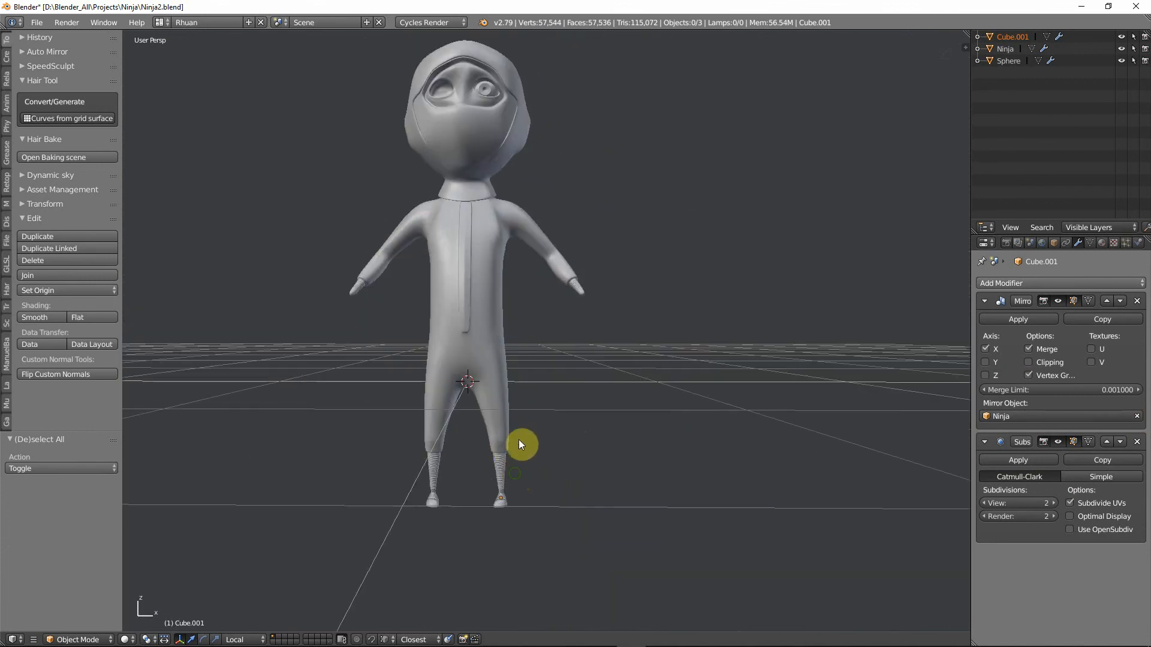
Rotate the mirrored foot 4.12° around the global Z axis.
{"action": "scroll", "coordinate": [520, 440], "scroll_direction": "up", "scroll_amount": 3}
{"action": "middle_click_drag", "start_coordinate": [541, 503], "coordinate": [517, 459]}
{"action": "right_click", "coordinate": [516, 459]}
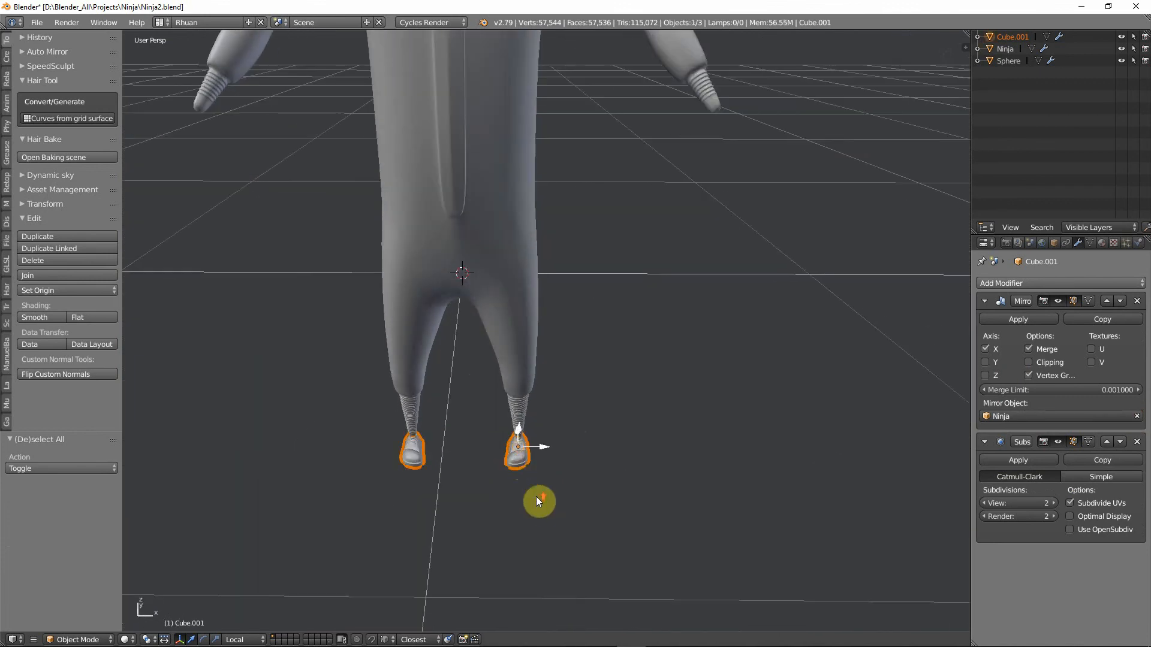
{"action": "middle_click_drag", "start_coordinate": [536, 496], "coordinate": [502, 519]}
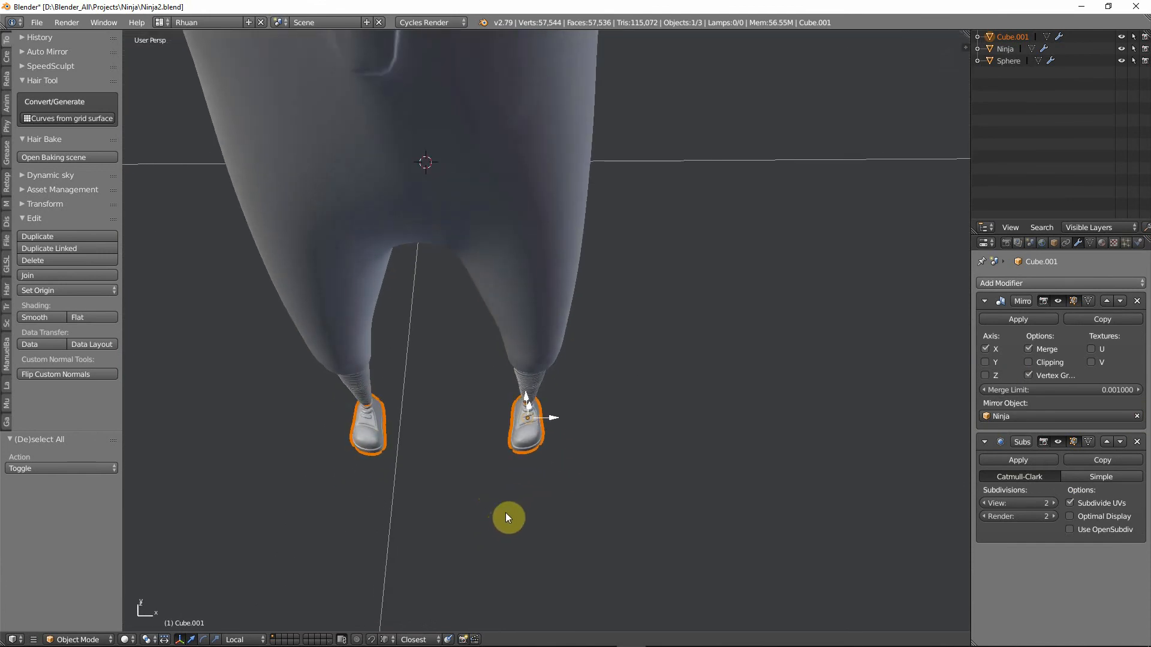
{"action": "key", "text": "r"}
{"action": "key", "text": "z"}
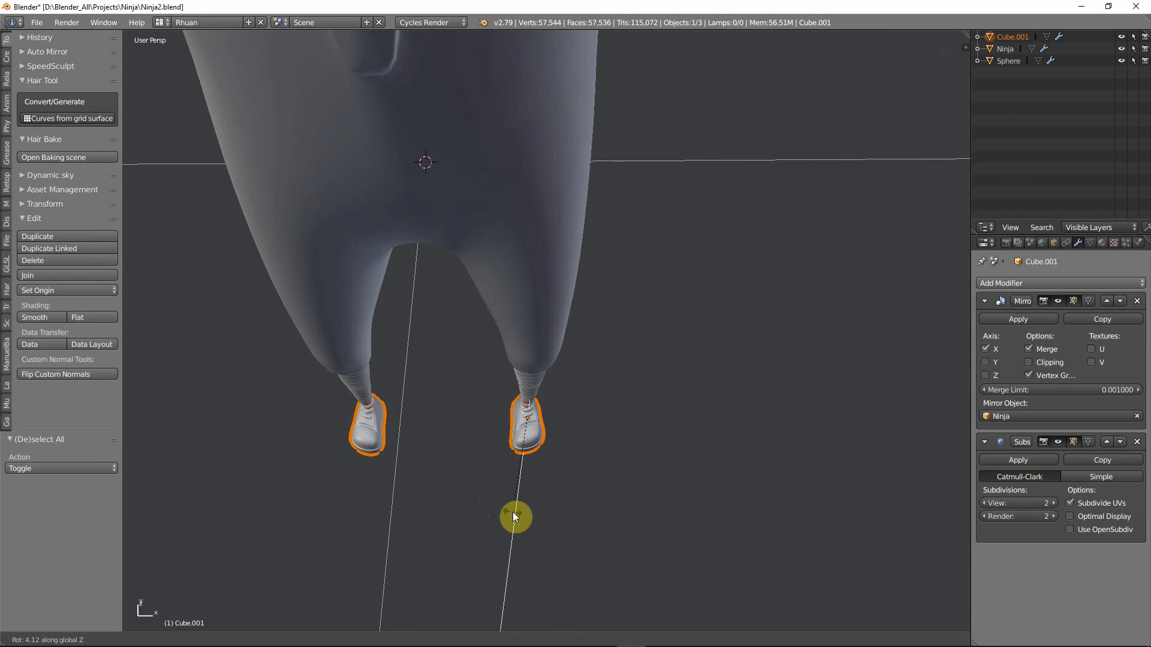
{"action": "left_click", "coordinate": [512, 512]}
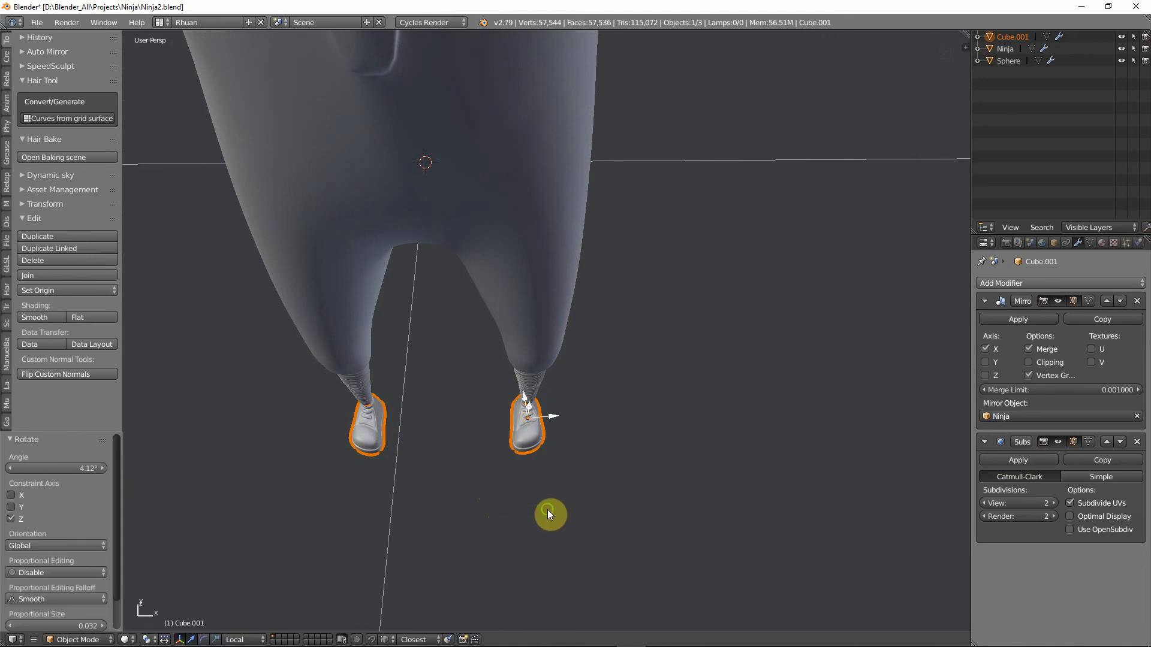
Move the foot 0.003 along X to align its ankle opening with the leg.
{"action": "middle_click_drag", "start_coordinate": [548, 510], "coordinate": [523, 437]}
{"action": "scroll", "coordinate": [539, 398], "scroll_direction": "up", "scroll_amount": 6}
{"action": "key", "text": "g"}
{"action": "key", "text": "x"}
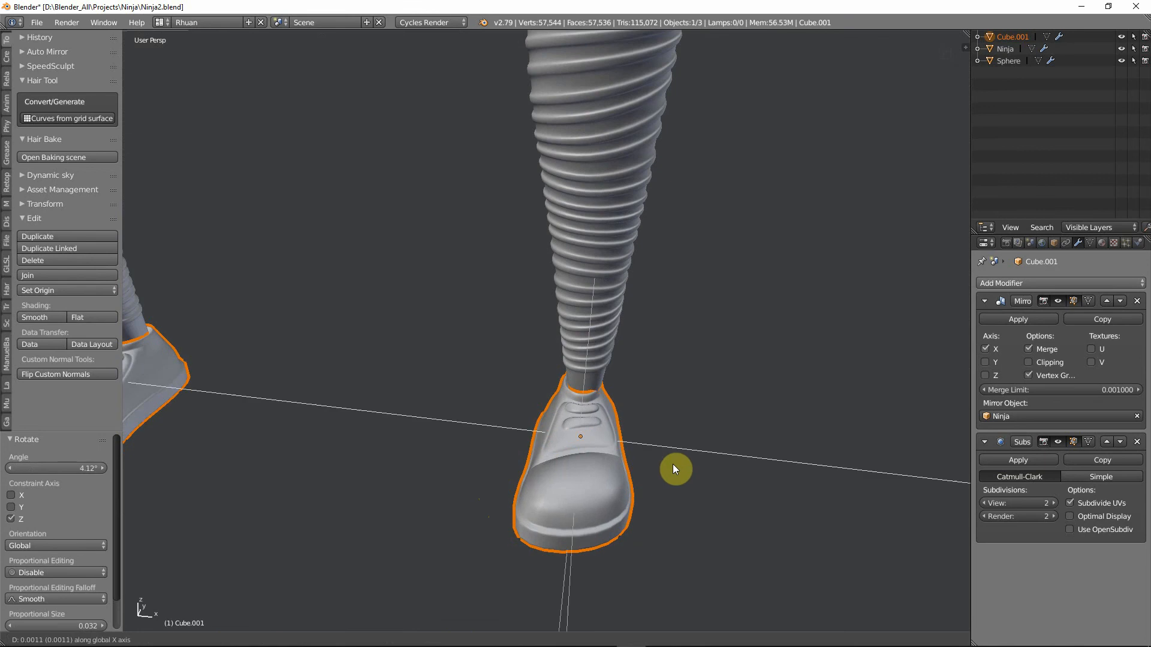
{"action": "left_click", "coordinate": [675, 464]}
{"action": "scroll", "coordinate": [675, 462], "scroll_direction": "up", "scroll_amount": 5}
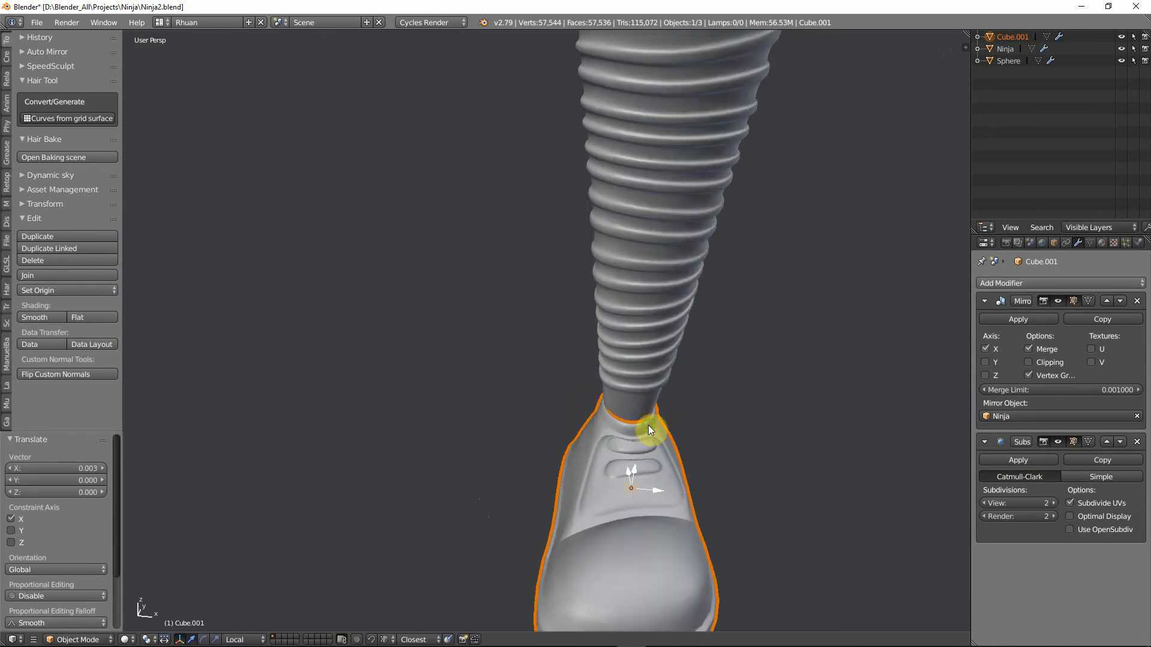
In Edit Mode, select the inner edge loop of the ankle opening and scale it to 0.581 along Y.
{"action": "scroll", "coordinate": [523, 355], "scroll_direction": "down", "scroll_amount": 7}
{"action": "middle_click_drag", "start_coordinate": [558, 303], "coordinate": [422, 315], "text": "shift"}
{"action": "scroll", "coordinate": [500, 329], "scroll_direction": "up", "scroll_amount": 7}
{"action": "middle_click_drag", "start_coordinate": [500, 328], "coordinate": [714, 312]}
{"action": "key", "text": "Tab"}
{"action": "middle_click_drag", "start_coordinate": [644, 332], "coordinate": [644, 361]}
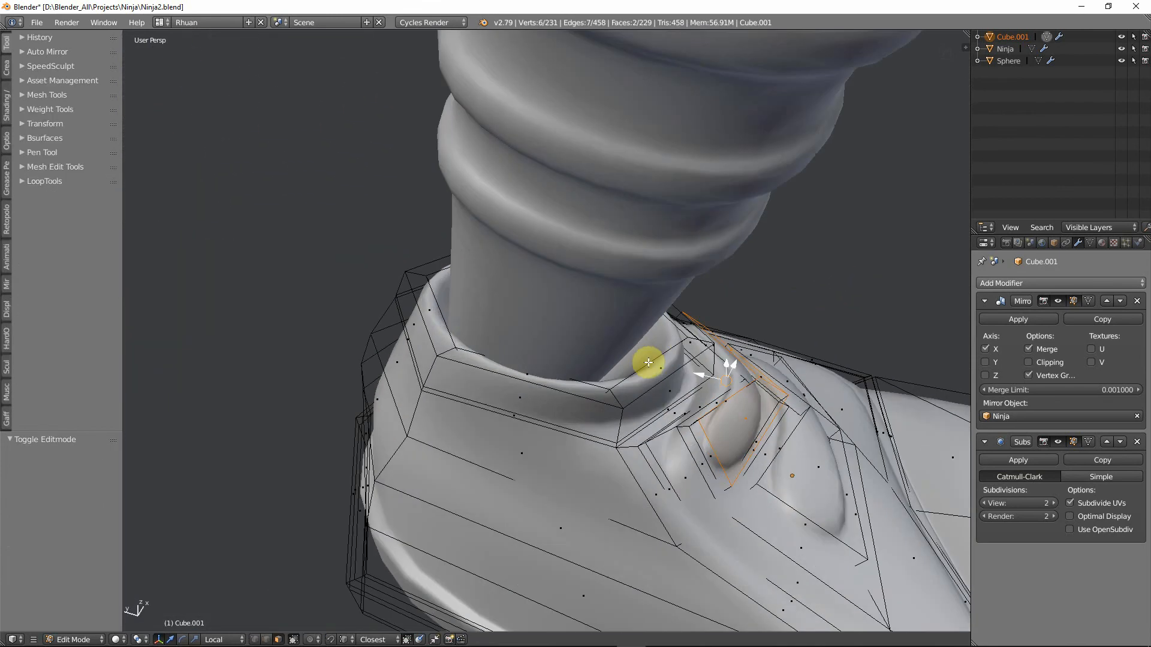
{"action": "key", "text": "ctrl+Tab"}
{"action": "left_click", "coordinate": [620, 354]}
{"action": "left_click", "coordinate": [674, 348]}
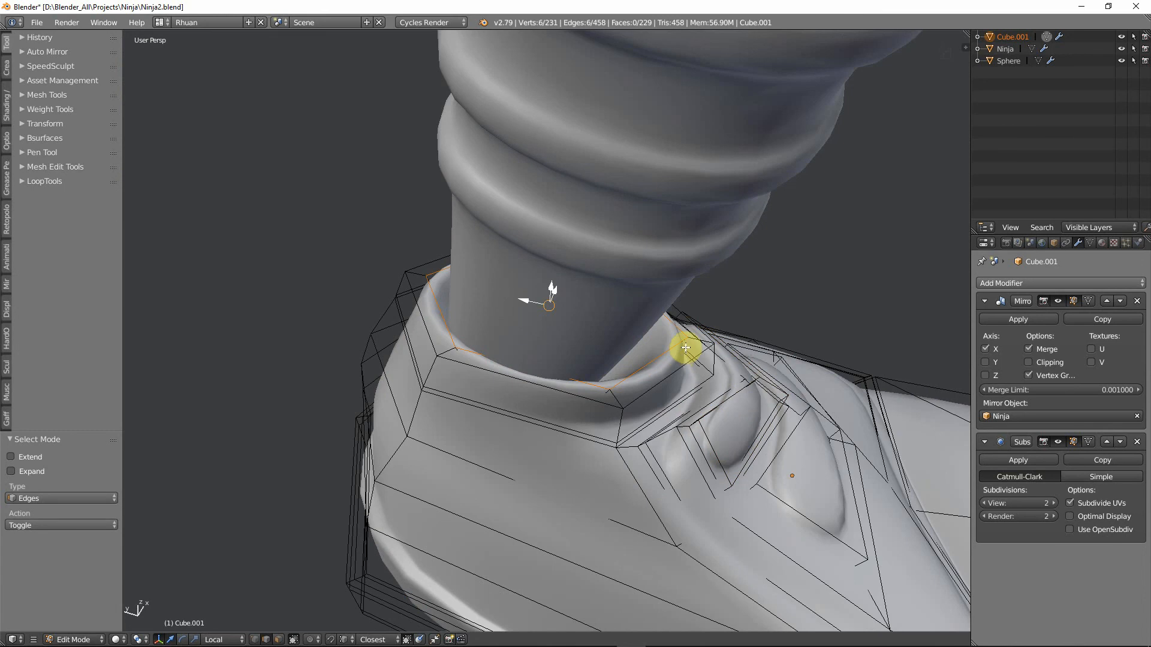
{"action": "key", "text": "s"}
{"action": "key", "text": "y"}
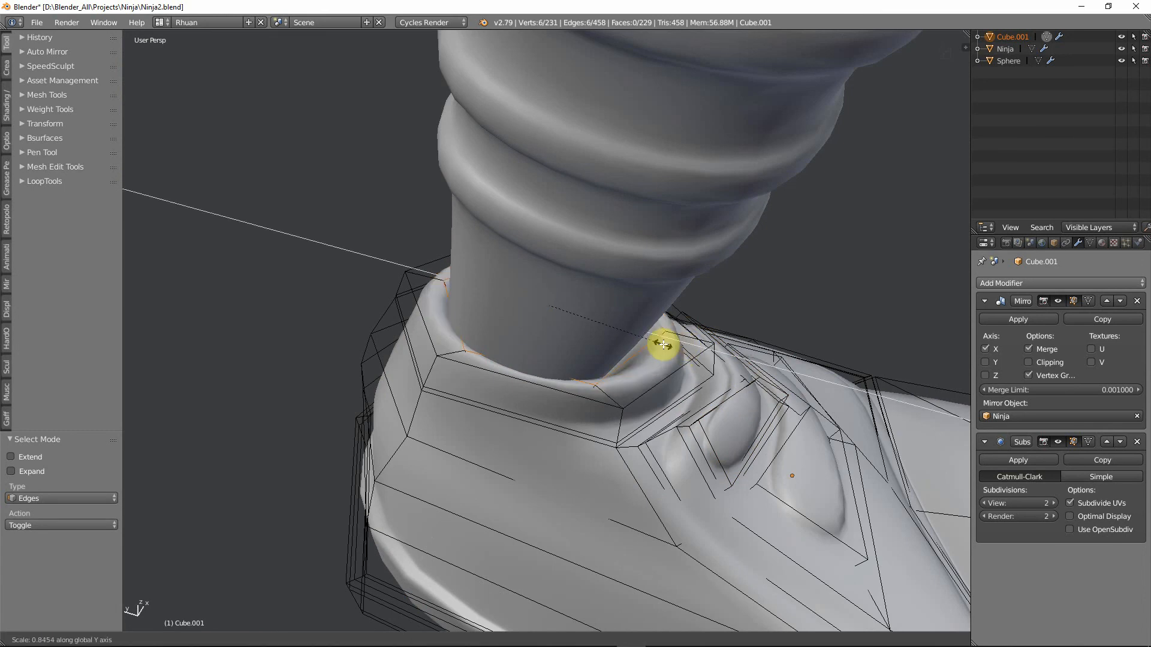
{"action": "left_click", "coordinate": [628, 333]}
Scale the ankle opening's inner edge loop along X to fit the leg and return to Object Mode.
{"action": "middle_click_drag", "start_coordinate": [627, 333], "coordinate": [522, 321]}
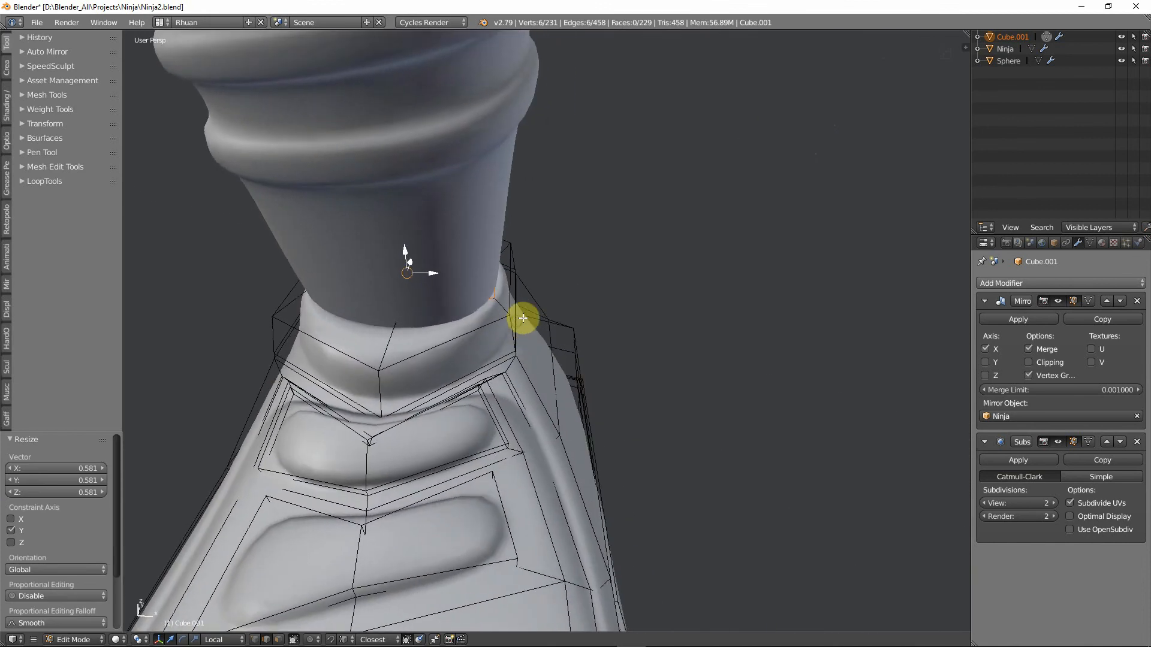
{"action": "key", "text": "s"}
{"action": "key", "text": "x"}
{"action": "left_click", "coordinate": [517, 317]}
{"action": "key", "text": "Tab"}
{"action": "scroll", "coordinate": [517, 317], "scroll_direction": "down", "scroll_amount": 6}
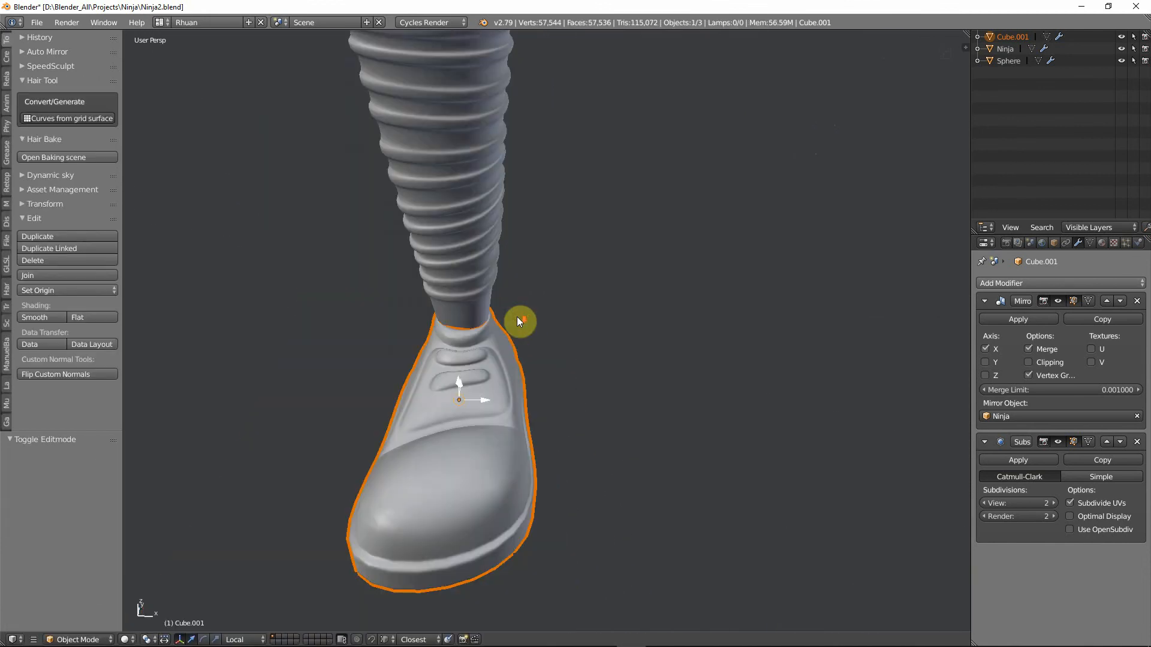
Deselect everything and save the project as a new incremental file, Ninja3.blend.
{"action": "middle_click_drag", "start_coordinate": [514, 343], "coordinate": [508, 258]}
{"action": "key", "text": "a"}
{"action": "scroll", "coordinate": [391, 326], "scroll_direction": "down", "scroll_amount": 4}
{"action": "scroll", "coordinate": [445, 393], "scroll_direction": "down", "scroll_amount": 4}
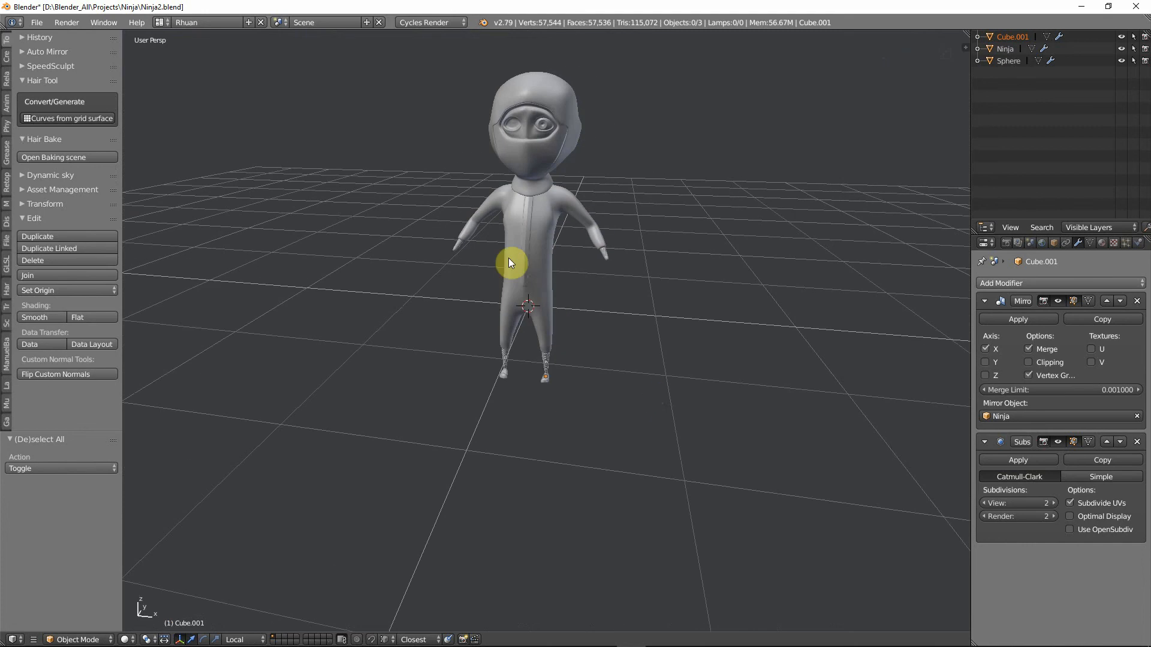
{"action": "left_click", "coordinate": [34, 23]}
{"action": "left_click", "coordinate": [70, 127]}
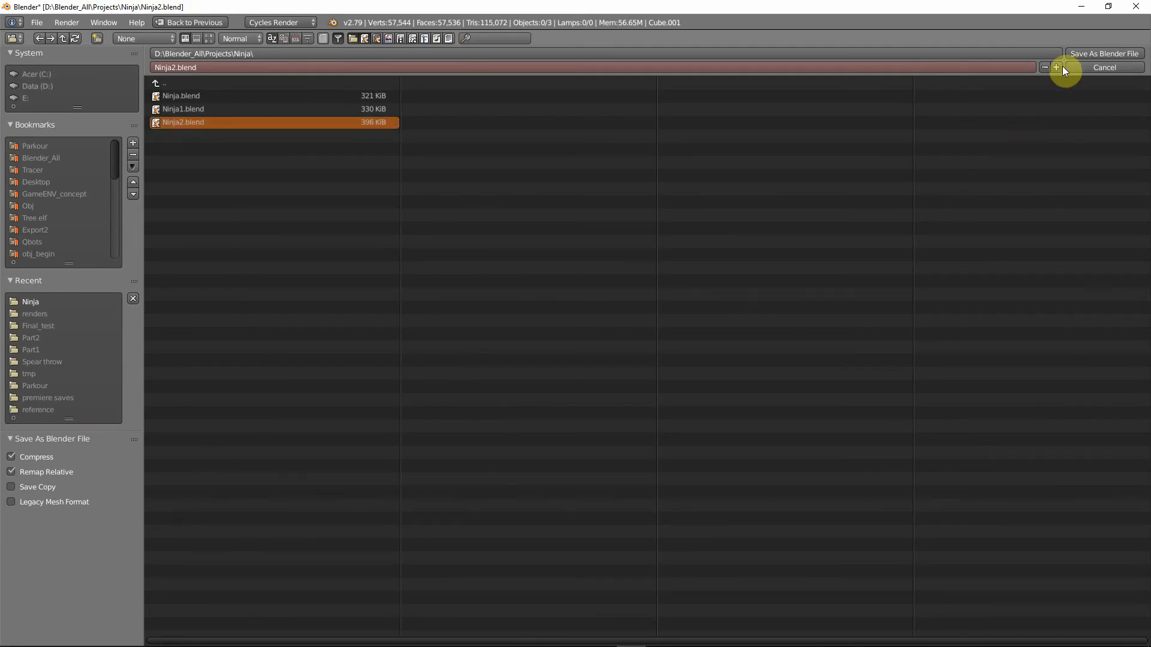
{"action": "left_click", "coordinate": [1090, 55]}
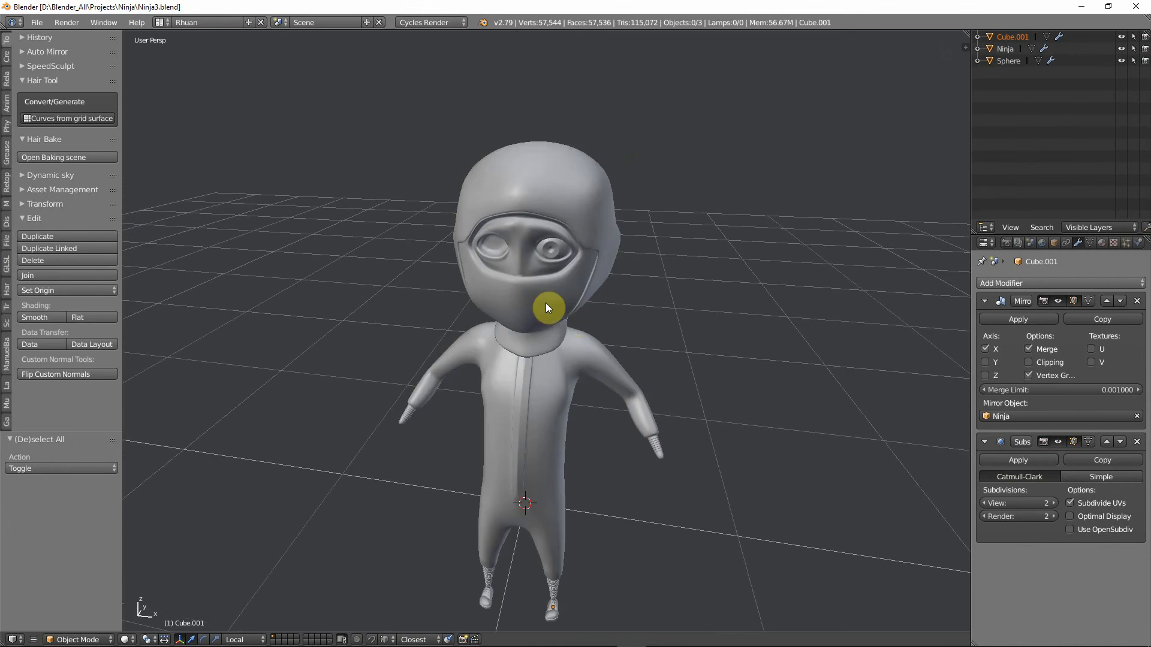
Add a Mirror modifier to the eye Sphere above Subdivision Surface, mirroring on X with Ninja as the mirror object.
{"action": "right_click", "coordinate": [551, 259]}
{"action": "left_click", "coordinate": [1079, 284]}
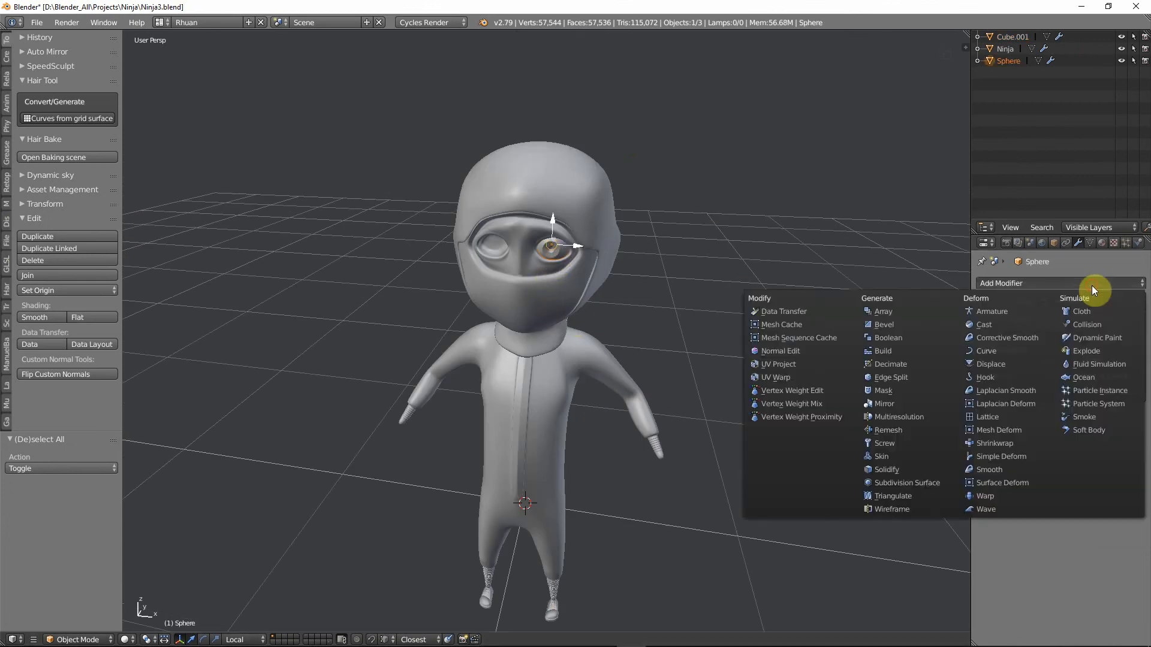
{"action": "left_click", "coordinate": [895, 403]}
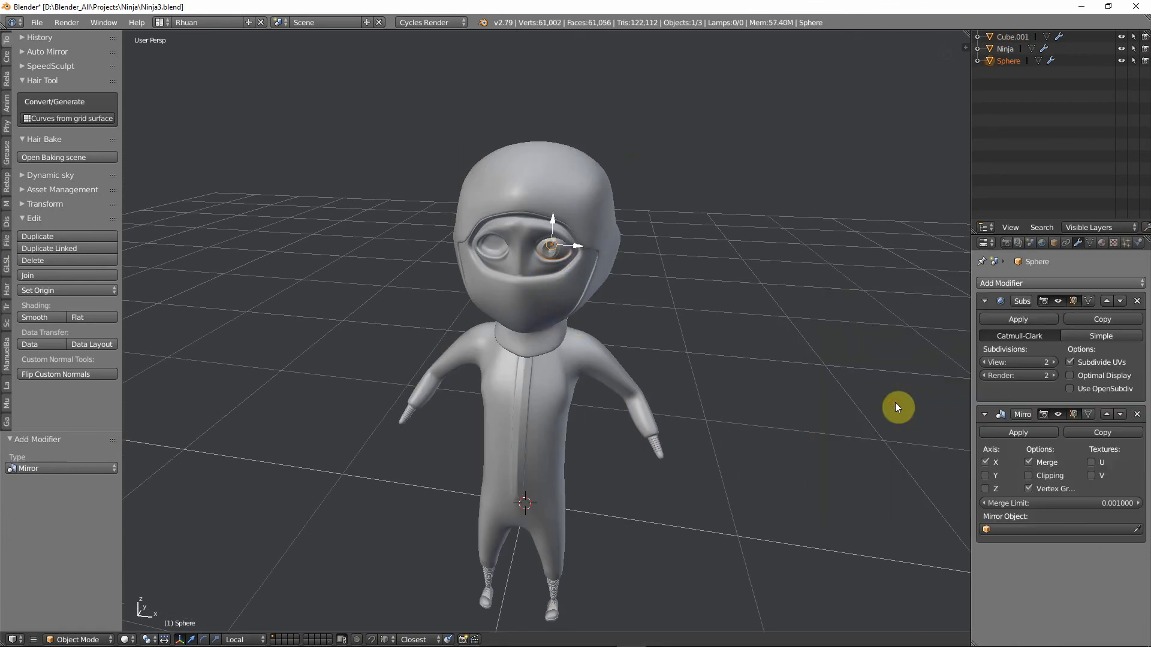
{"action": "left_click", "coordinate": [1107, 414]}
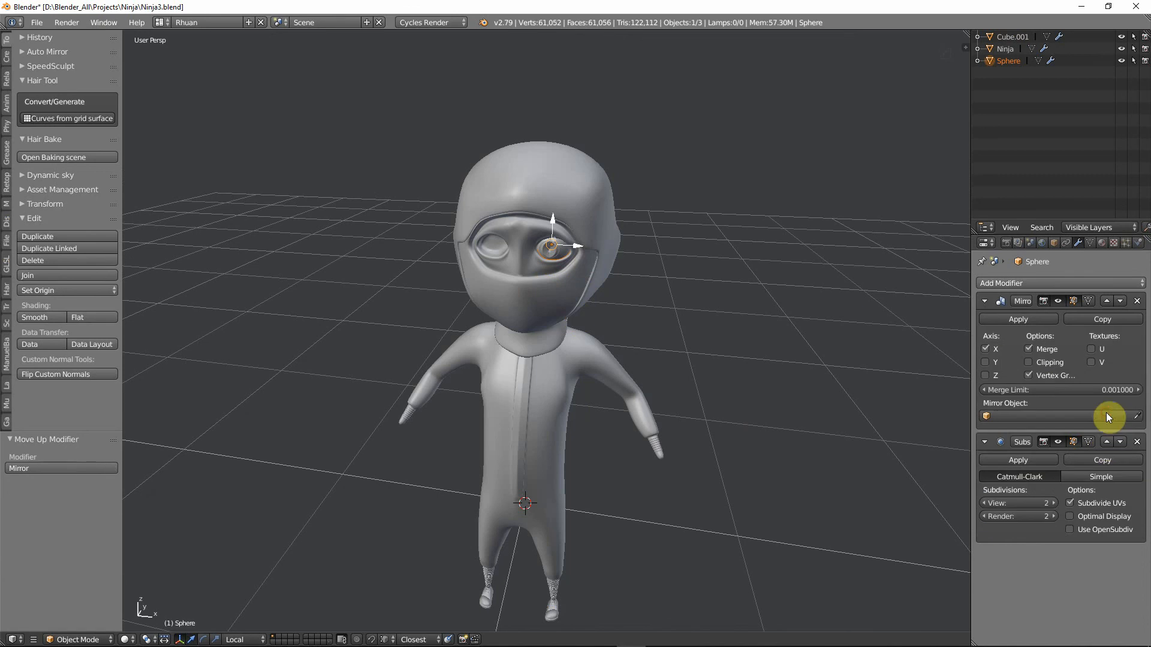
{"action": "left_click", "coordinate": [1131, 417]}
{"action": "left_click", "coordinate": [591, 186]}
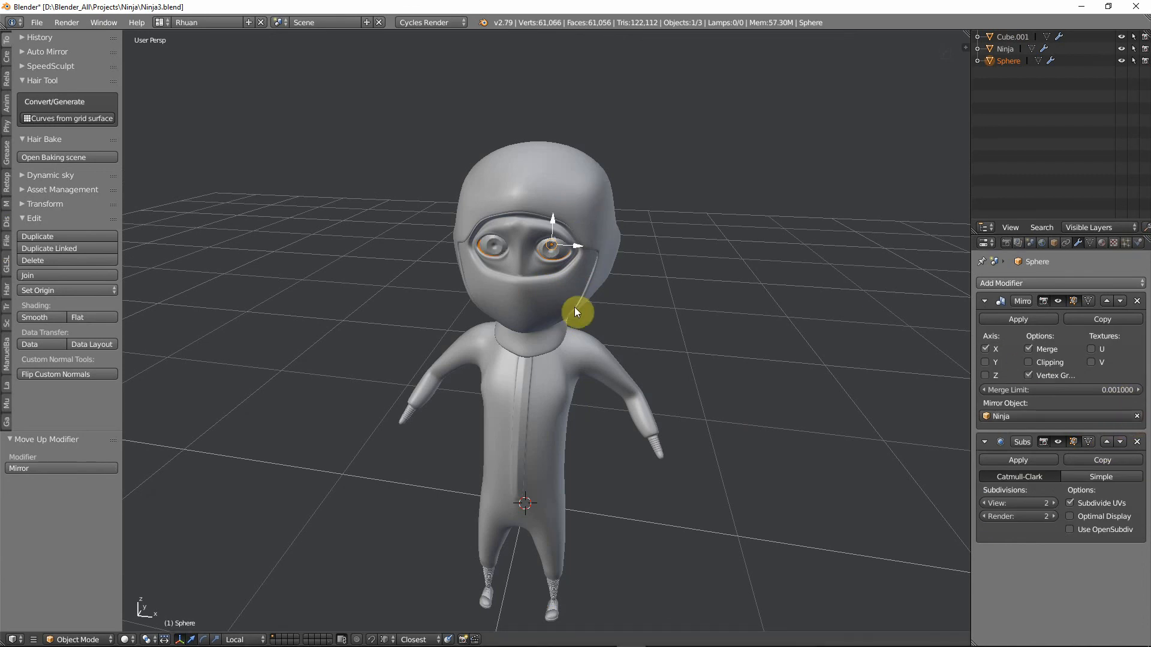
{"action": "key", "text": "a"}
{"action": "scroll", "coordinate": [580, 290], "scroll_direction": "up", "scroll_amount": 2}
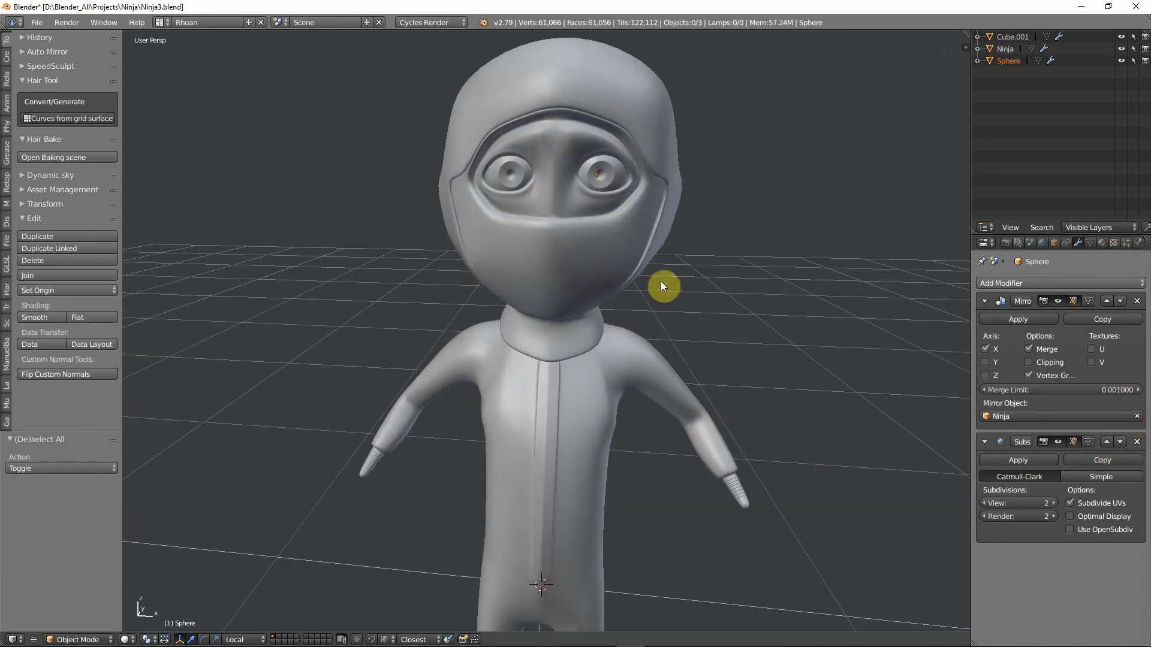
Select the mirrored feet and enlarge them uniformly to 1.131, checking their fit in the front orthographic view.
{"action": "right_click", "coordinate": [633, 244]}
{"action": "scroll", "coordinate": [632, 241], "scroll_direction": "down", "scroll_amount": 5}
{"action": "middle_click_drag", "start_coordinate": [627, 261], "coordinate": [553, 232]}
{"action": "scroll", "coordinate": [553, 232], "scroll_direction": "up", "scroll_amount": 3}
{"action": "middle_click_drag", "start_coordinate": [586, 352], "coordinate": [584, 236], "text": "shift"}
{"action": "scroll", "coordinate": [639, 344], "scroll_direction": "up", "scroll_amount": 5}
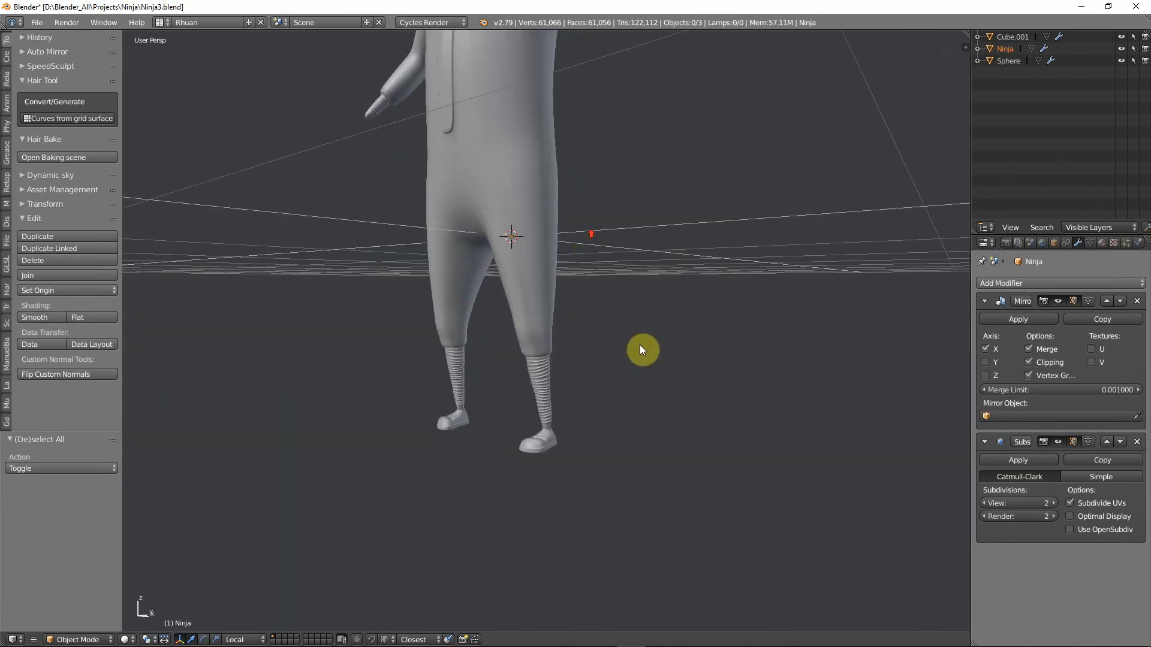
{"action": "middle_click_drag", "start_coordinate": [637, 354], "coordinate": [570, 260], "text": "shift"}
{"action": "right_click", "coordinate": [545, 410]}
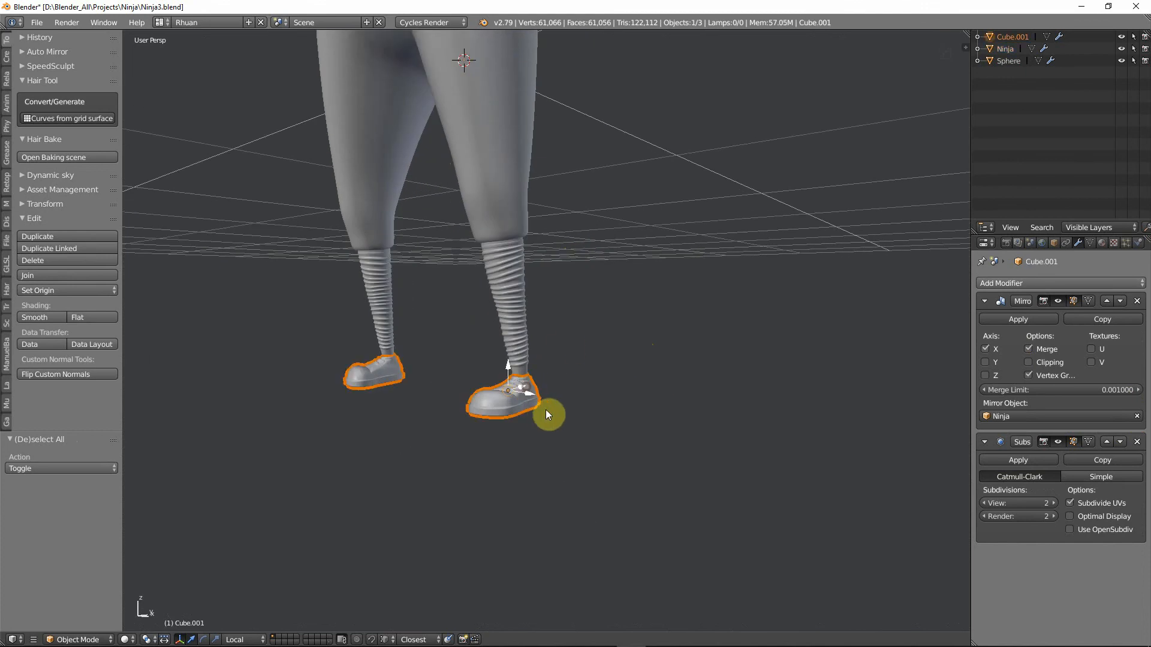
{"action": "scroll", "coordinate": [570, 420], "scroll_direction": "up", "scroll_amount": 3}
{"action": "scroll", "coordinate": [639, 445], "scroll_direction": "up", "scroll_amount": 1}
{"action": "key", "text": "s"}
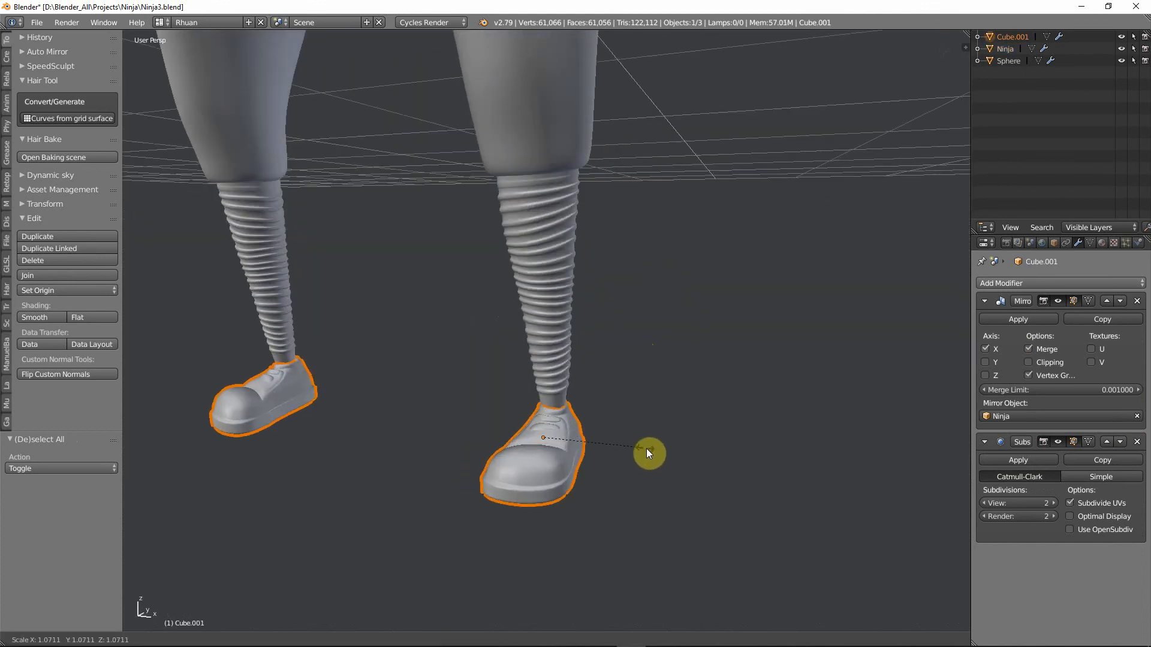
{"action": "left_click", "coordinate": [650, 450]}
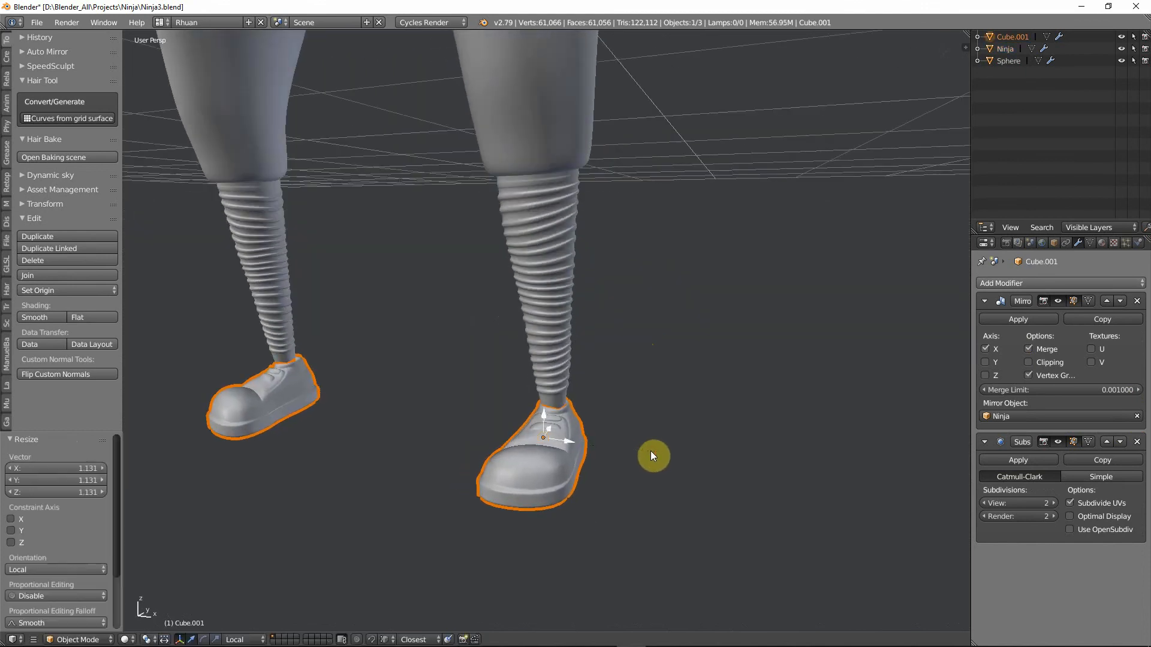
{"action": "key", "text": "KP_1"}
{"action": "scroll", "coordinate": [654, 453], "scroll_direction": "up", "scroll_amount": 5}
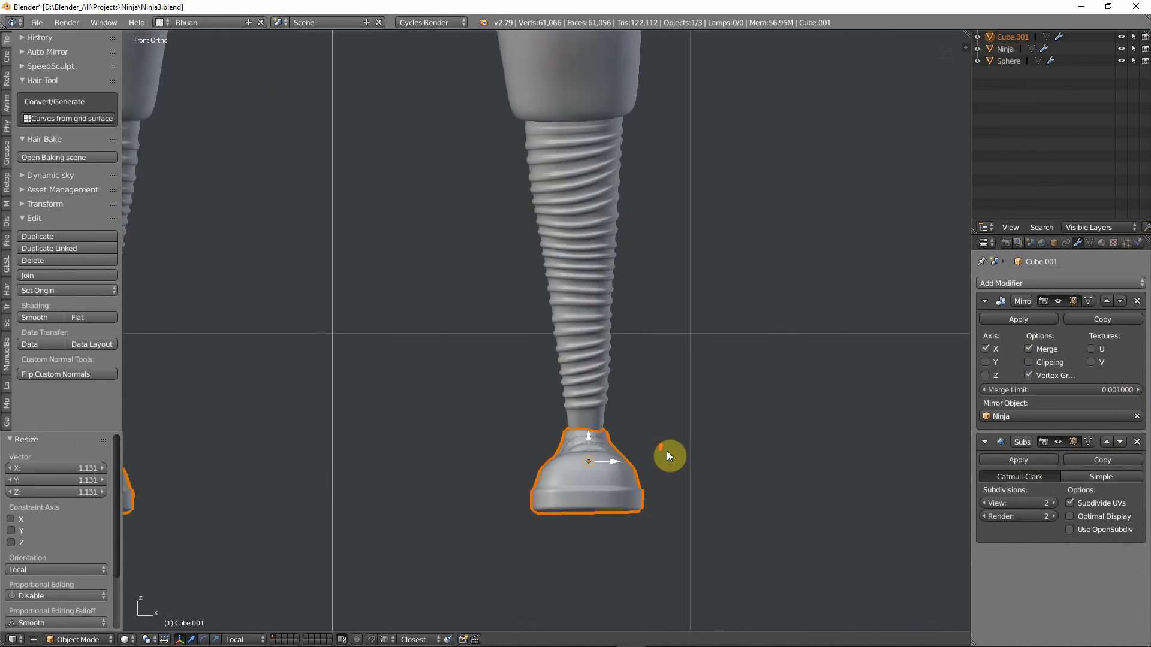
Move the mirrored feet -0.005 along the Y axis in the right orthographic view, and deselect everything.
{"action": "middle_click_drag", "start_coordinate": [648, 463], "coordinate": [452, 473]}
{"action": "key", "text": "KP_3"}
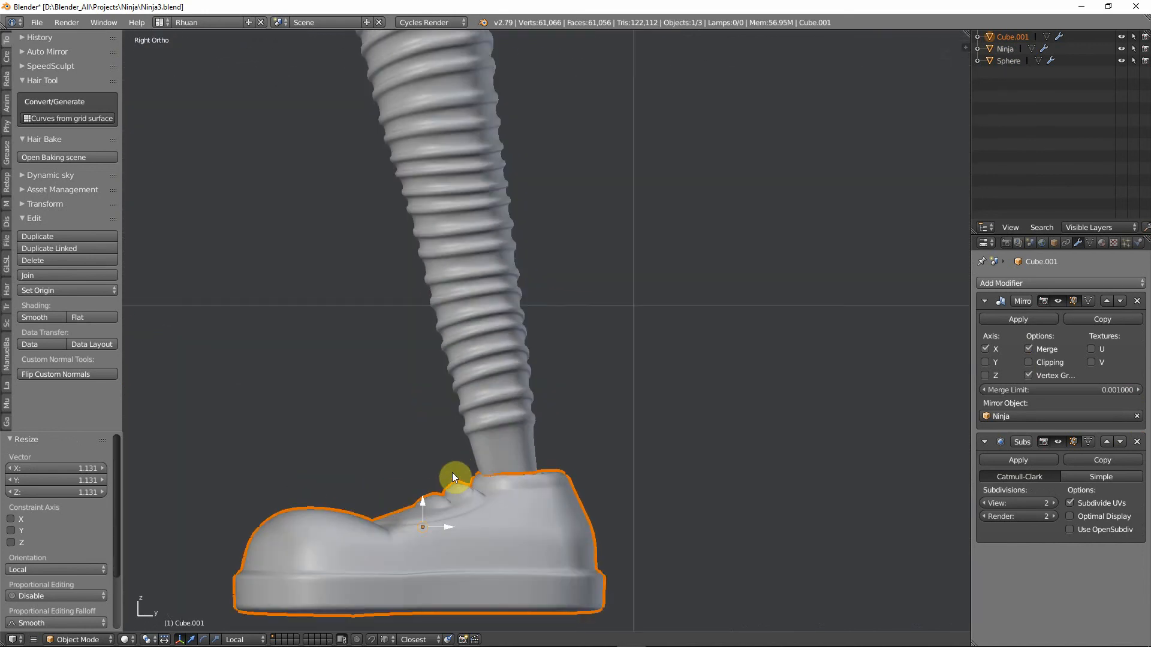
{"action": "key", "text": "g"}
{"action": "key", "text": "y"}
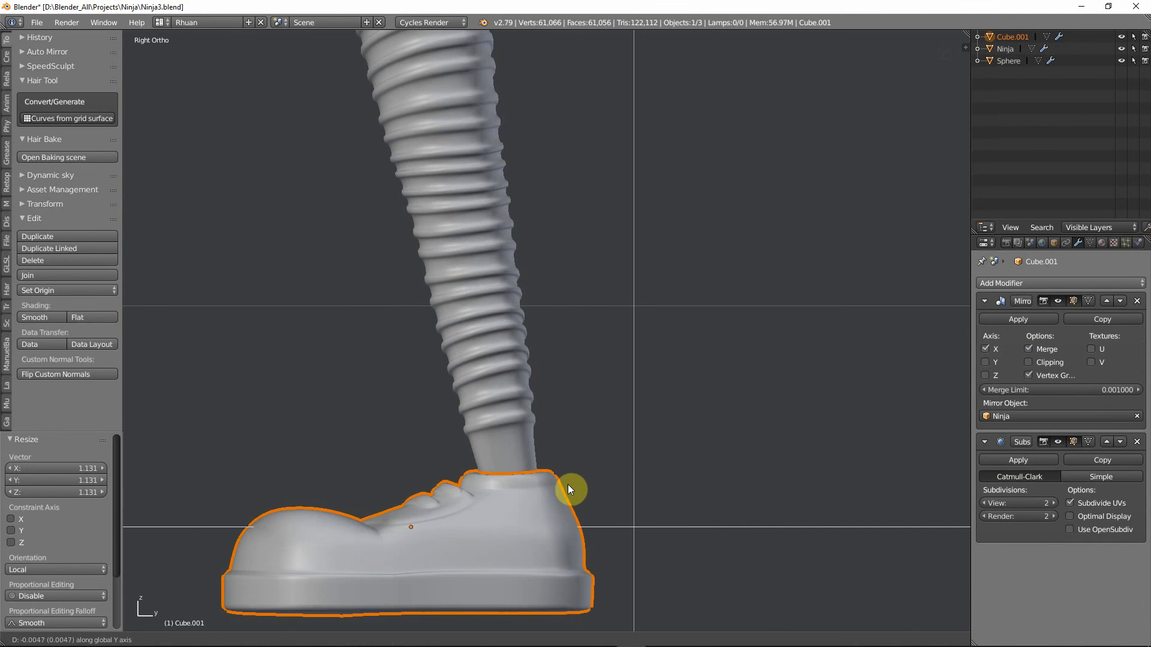
{"action": "left_click", "coordinate": [564, 485]}
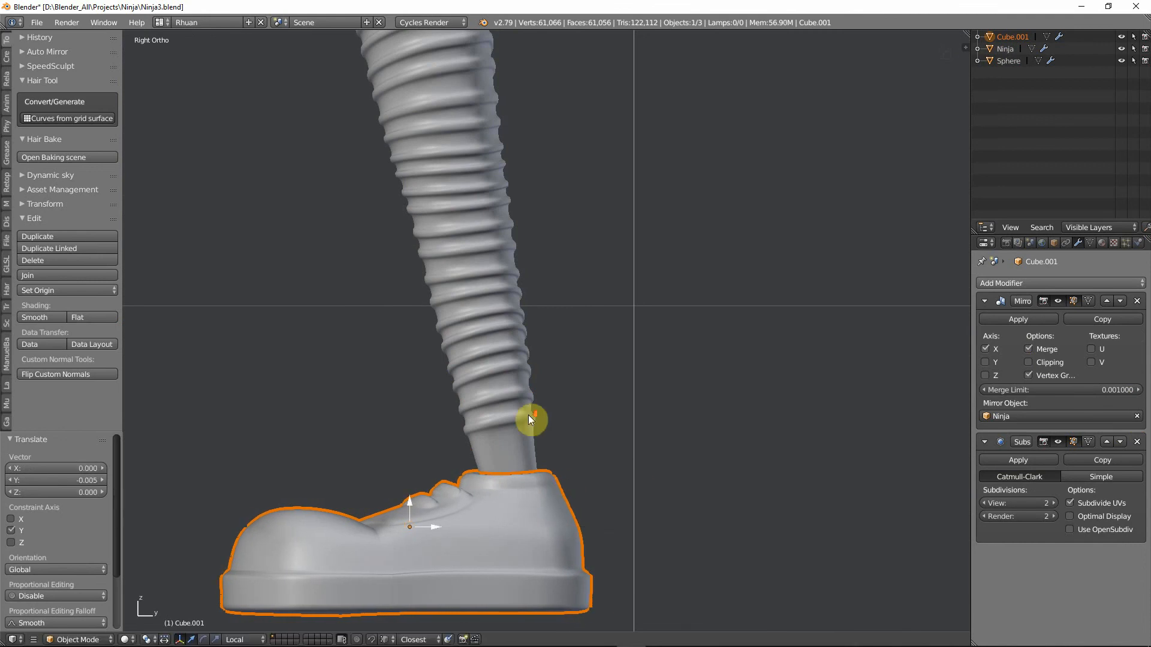
{"action": "scroll", "coordinate": [527, 415], "scroll_direction": "down", "scroll_amount": 8}
{"action": "key", "text": "a"}
Enter Edit Mode on the Ninja body in front view and lasso-select the lower torso and leg vertices through the mesh.
{"action": "middle_click_drag", "start_coordinate": [507, 392], "coordinate": [550, 424]}
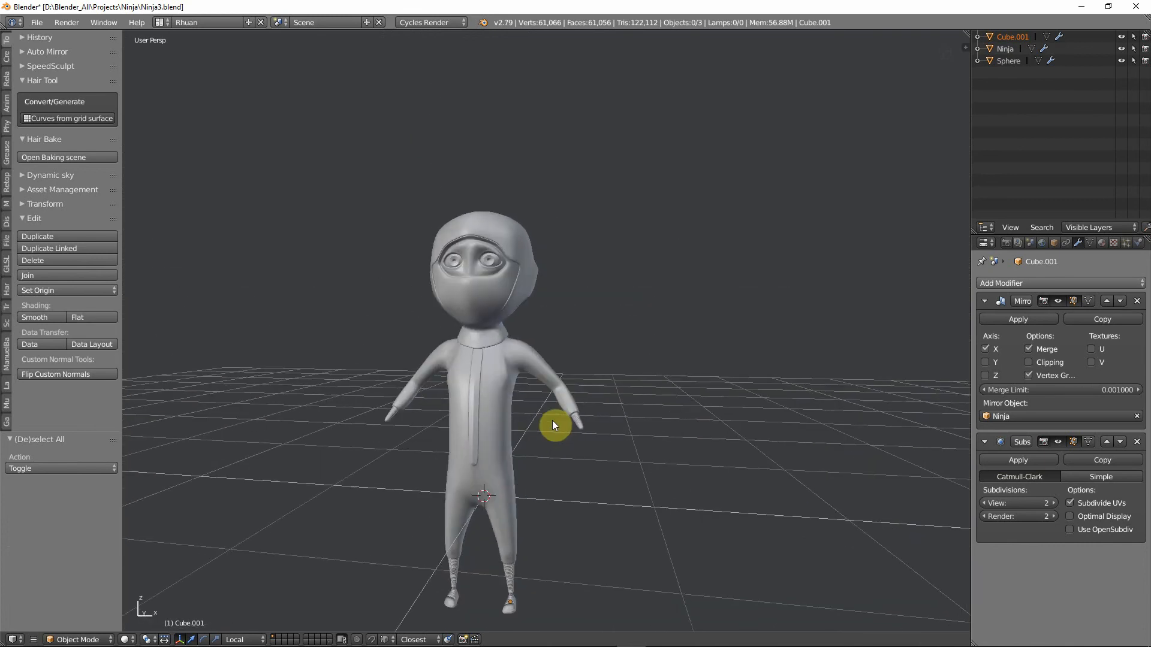
{"action": "key", "text": "KP_1"}
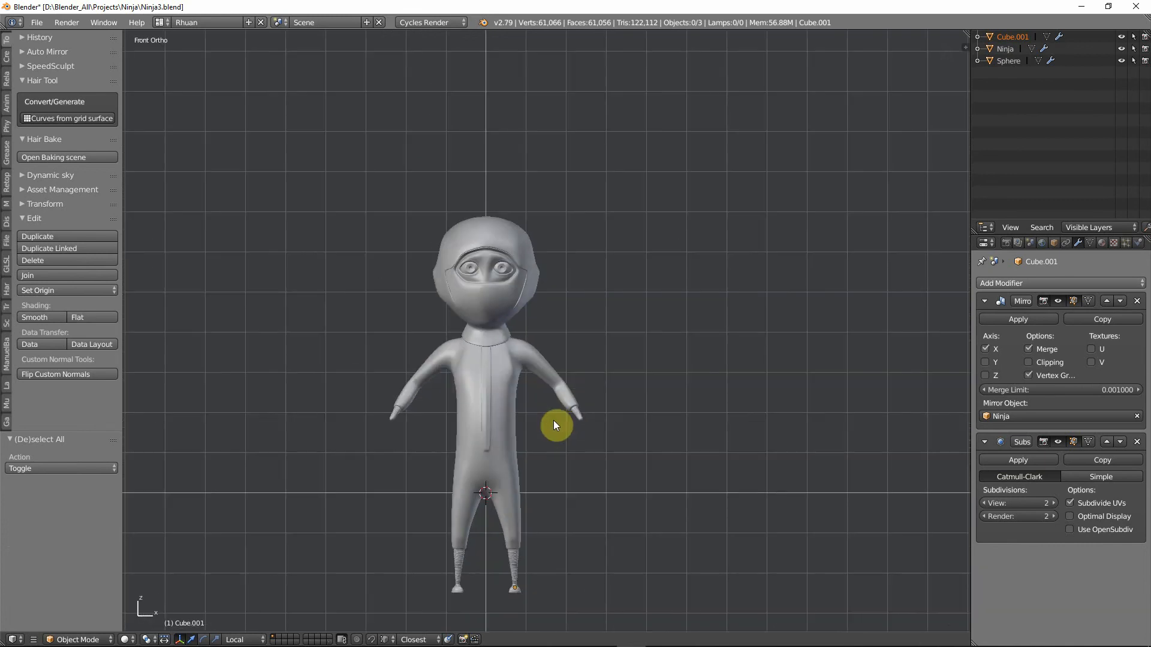
{"action": "right_click", "coordinate": [522, 402]}
{"action": "key", "text": "Tab"}
{"action": "mouse_move", "coordinate": [566, 509]}
{"action": "middle_mouse_down", "text": "shift"}
{"action": "mouse_move", "coordinate": [547, 352]}
{"action": "mouse_move", "coordinate": [576, 409]}
{"action": "middle_mouse_up", "text": "shift"}
{"action": "key", "text": "a"}
{"action": "key", "text": "z"}
{"action": "mouse_move", "coordinate": [584, 352]}
{"action": "left_mouse_down", "text": "ctrl"}
{"action": "mouse_move", "coordinate": [555, 325]}
{"action": "mouse_move", "coordinate": [471, 310]}
{"action": "mouse_move", "coordinate": [509, 588]}
{"action": "mouse_move", "coordinate": [688, 429]}
{"action": "left_mouse_up", "text": "ctrl"}
{"action": "key", "text": "z"}
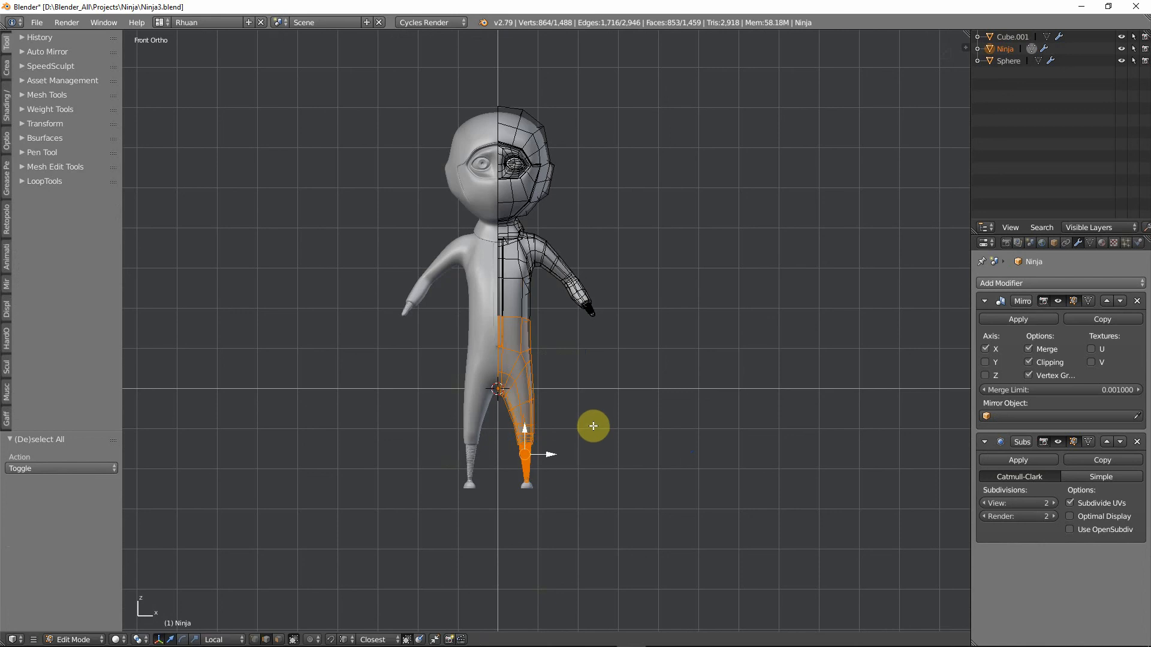
{"action": "key", "text": "g"}
{"action": "key", "text": "z"}
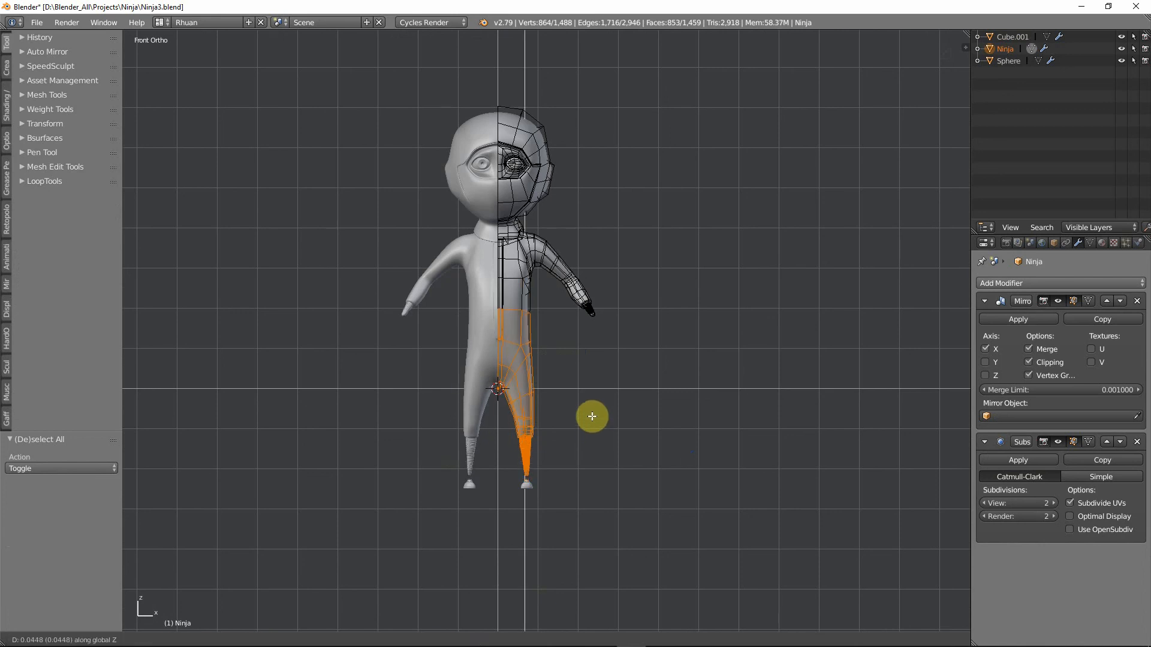
{"action": "left_click", "coordinate": [592, 414]}
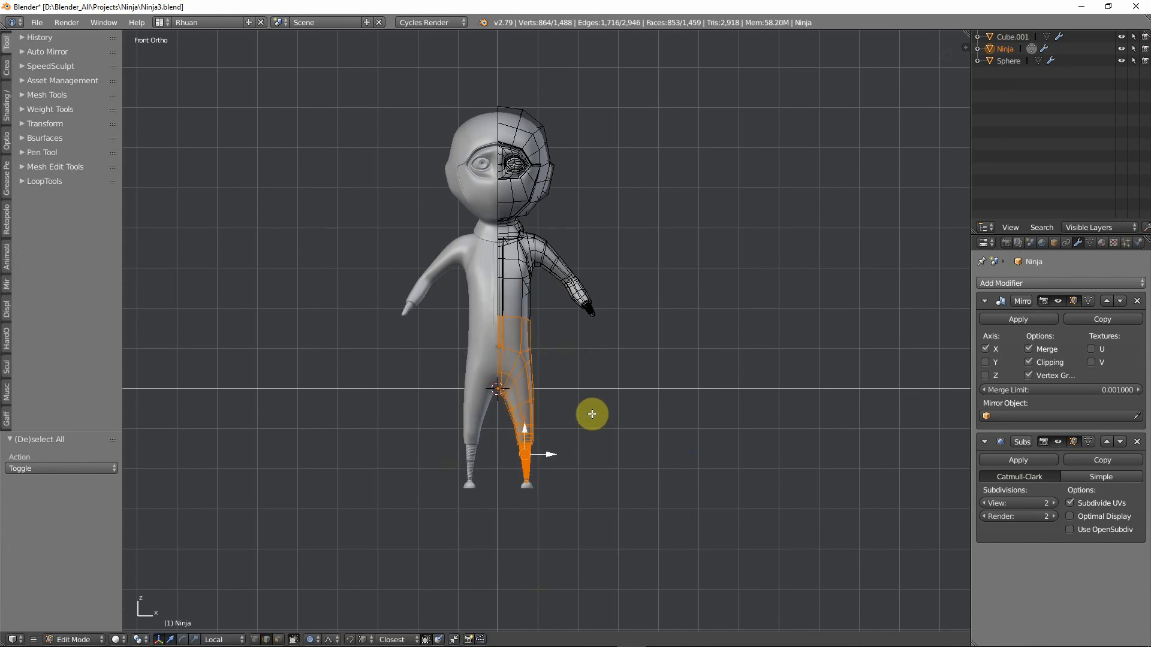
{"action": "key", "text": "o"}
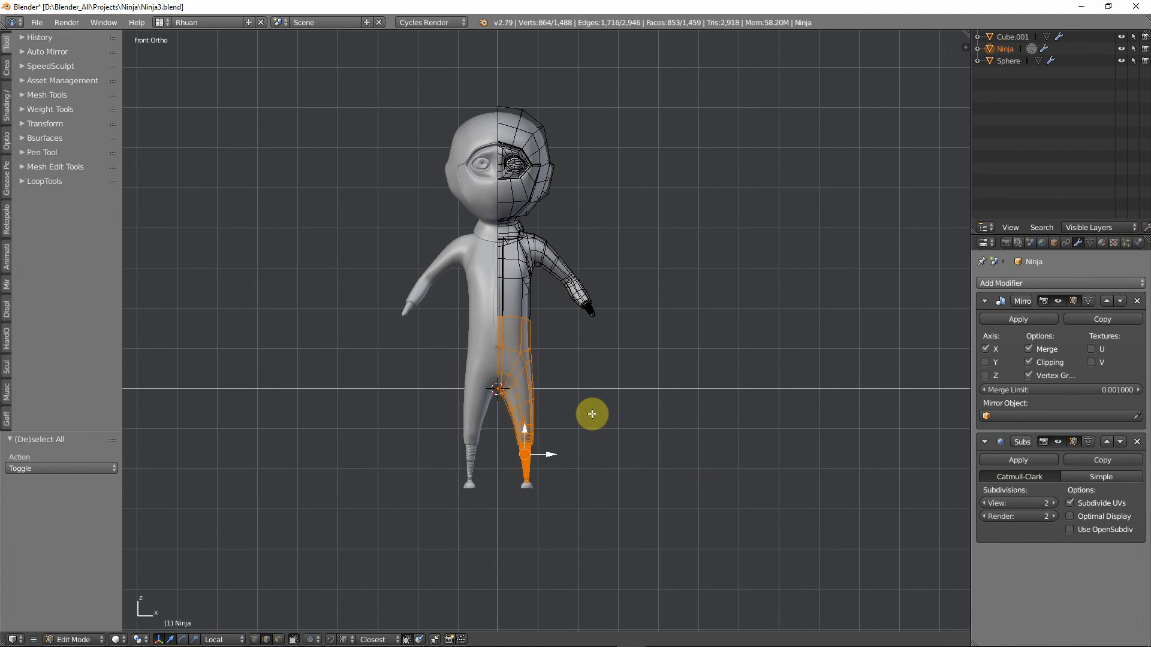
Raise the selected lower torso and leg vertices 0.090 along Z to shorten the torso.
{"action": "key", "text": "g"}
{"action": "key", "text": "z"}
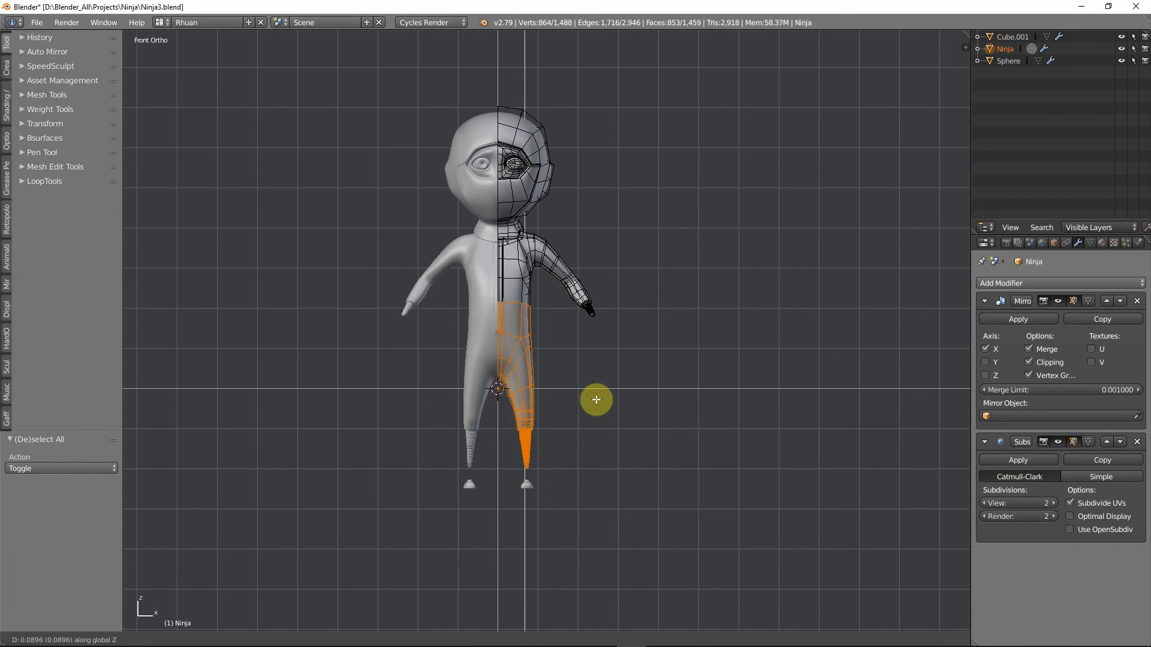
{"action": "left_click", "coordinate": [597, 400]}
Select the body's vertices from the hips down, raise them 0.071 along Z, and return to Object Mode with the mesh deselected.
{"action": "key", "text": "z"}
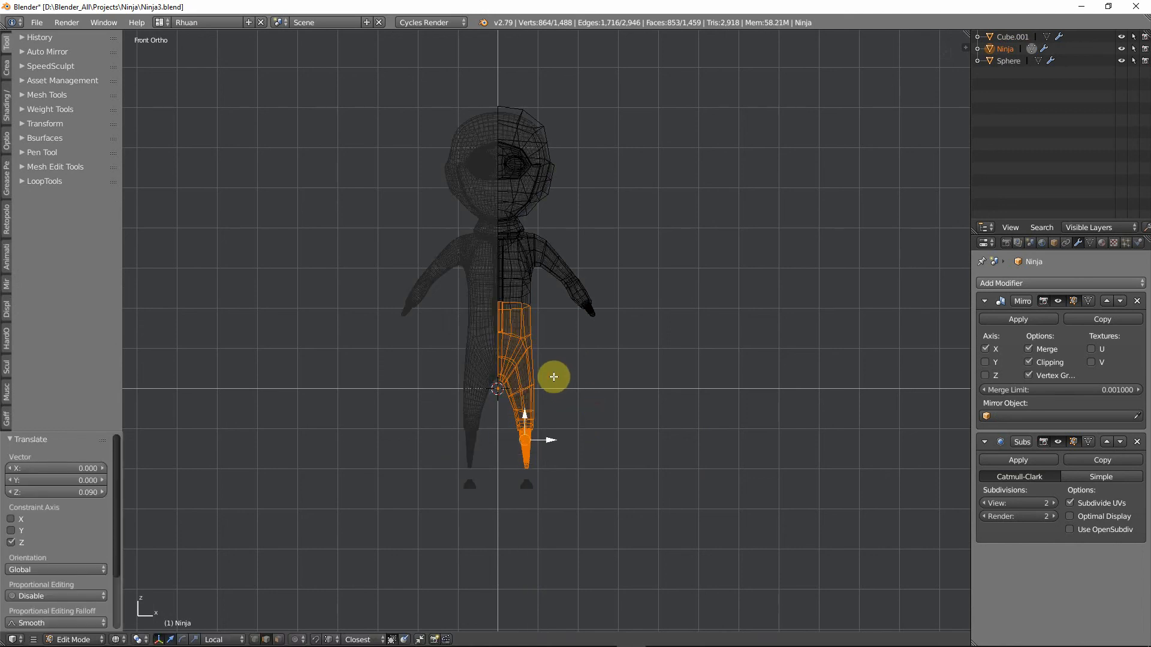
{"action": "key", "text": "a"}
{"action": "mouse_move", "coordinate": [557, 356]}
{"action": "left_mouse_down", "text": "ctrl"}
{"action": "mouse_move", "coordinate": [524, 326]}
{"action": "mouse_move", "coordinate": [395, 386]}
{"action": "mouse_move", "coordinate": [630, 477]}
{"action": "left_mouse_up", "text": "ctrl"}
{"action": "key", "text": "z"}
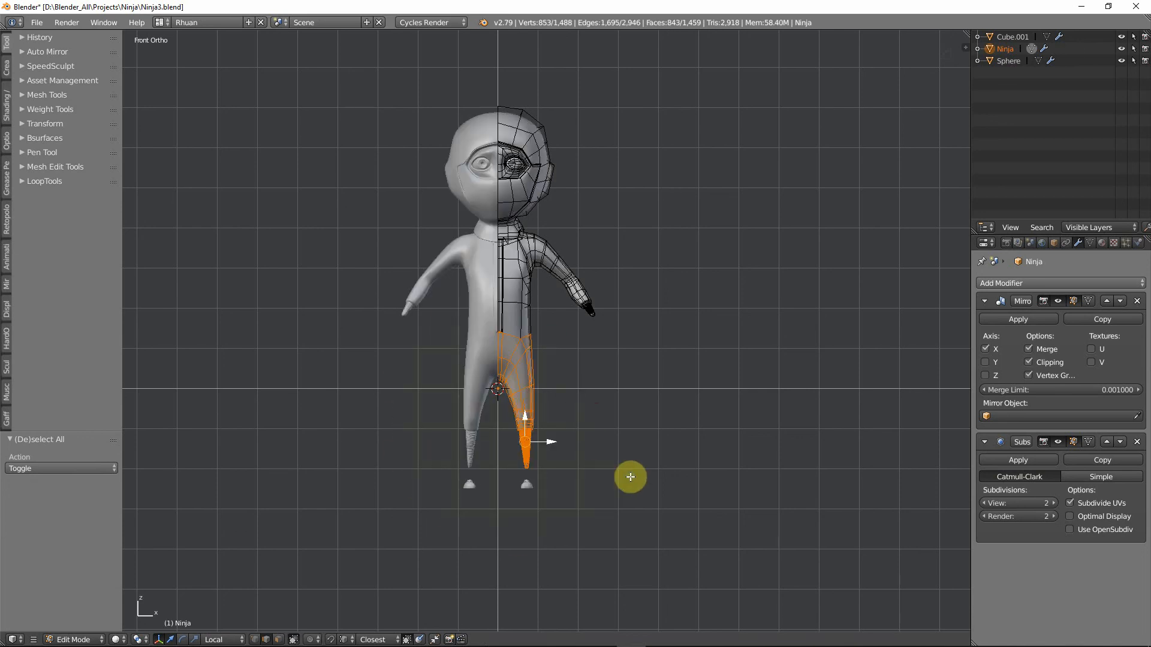
{"action": "key", "text": "g"}
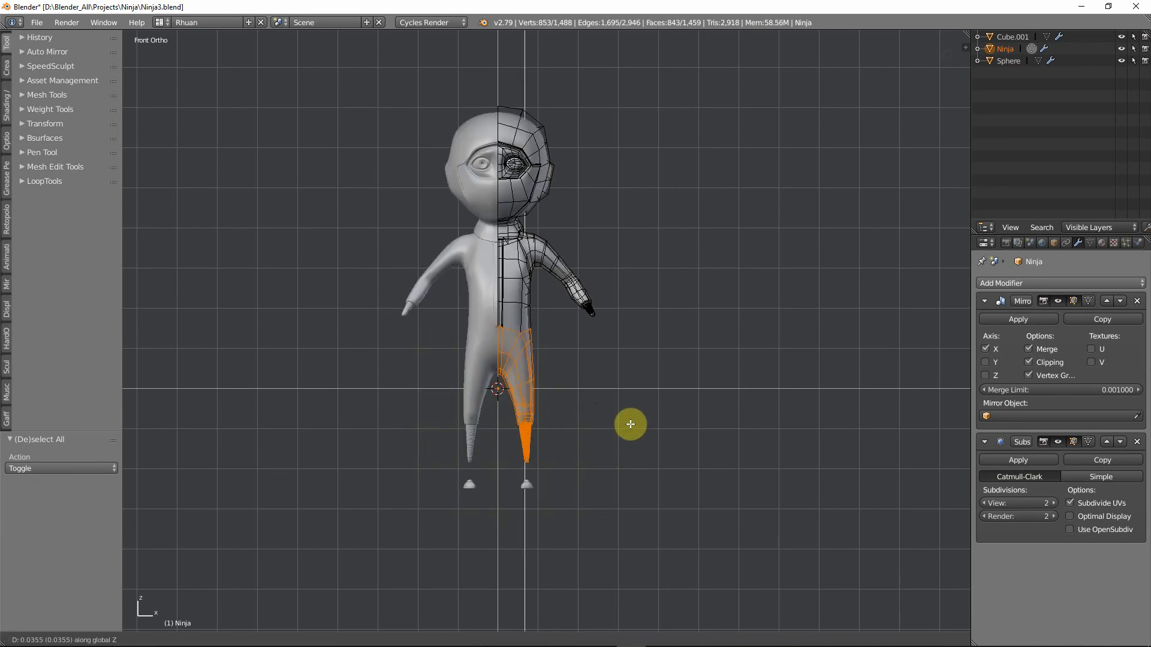
{"action": "left_click", "coordinate": [624, 375]}
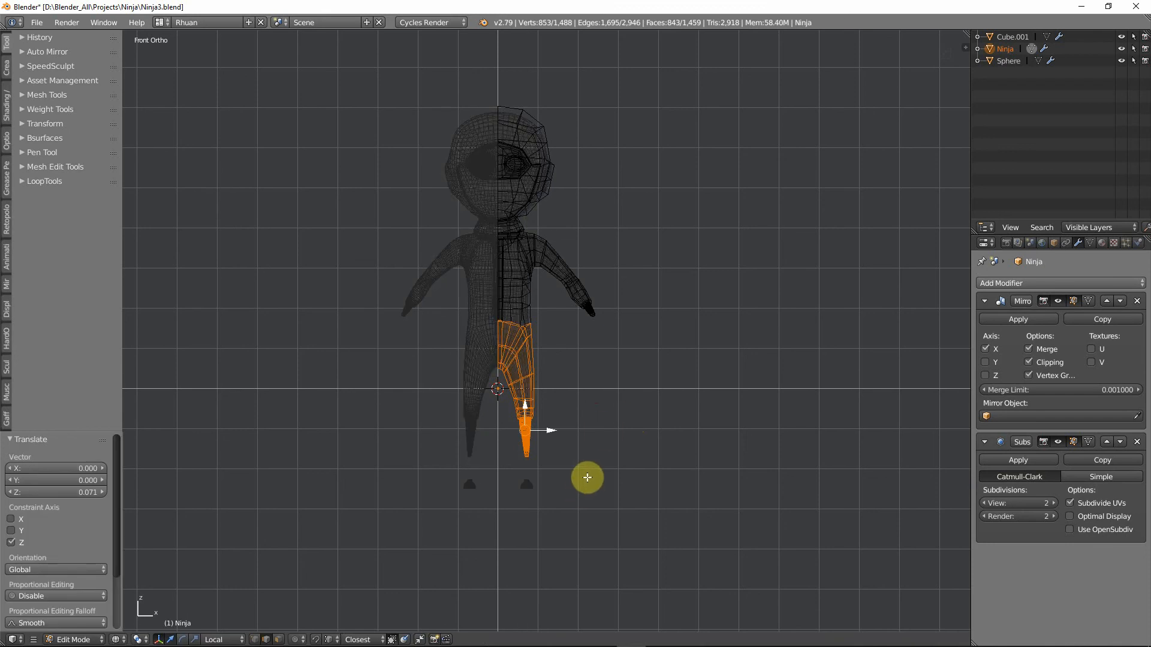
{"action": "key", "text": "a"}
{"action": "key", "text": "Tab"}
Select the mirrored feet and raise them 0.150 along Z to meet the ends of the legs.
{"action": "scroll", "coordinate": [549, 515], "scroll_direction": "up", "scroll_amount": 2}
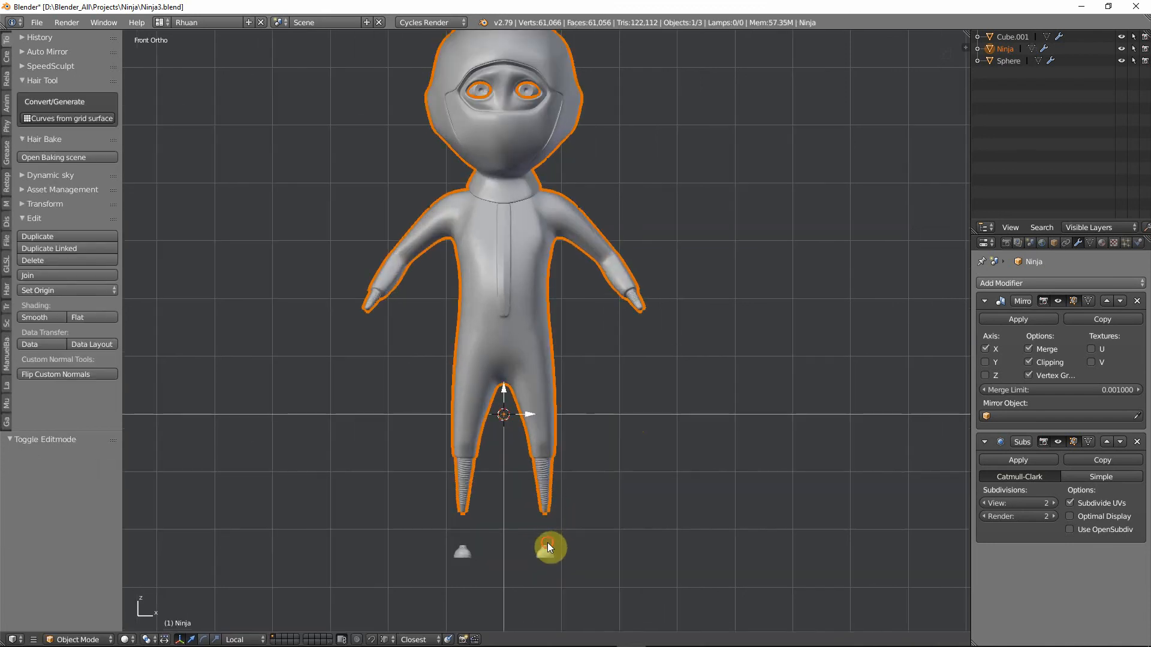
{"action": "right_click", "coordinate": [548, 542]}
{"action": "scroll", "coordinate": [589, 461], "scroll_direction": "up", "scroll_amount": 2}
{"action": "scroll", "coordinate": [630, 460], "scroll_direction": "up", "scroll_amount": 2}
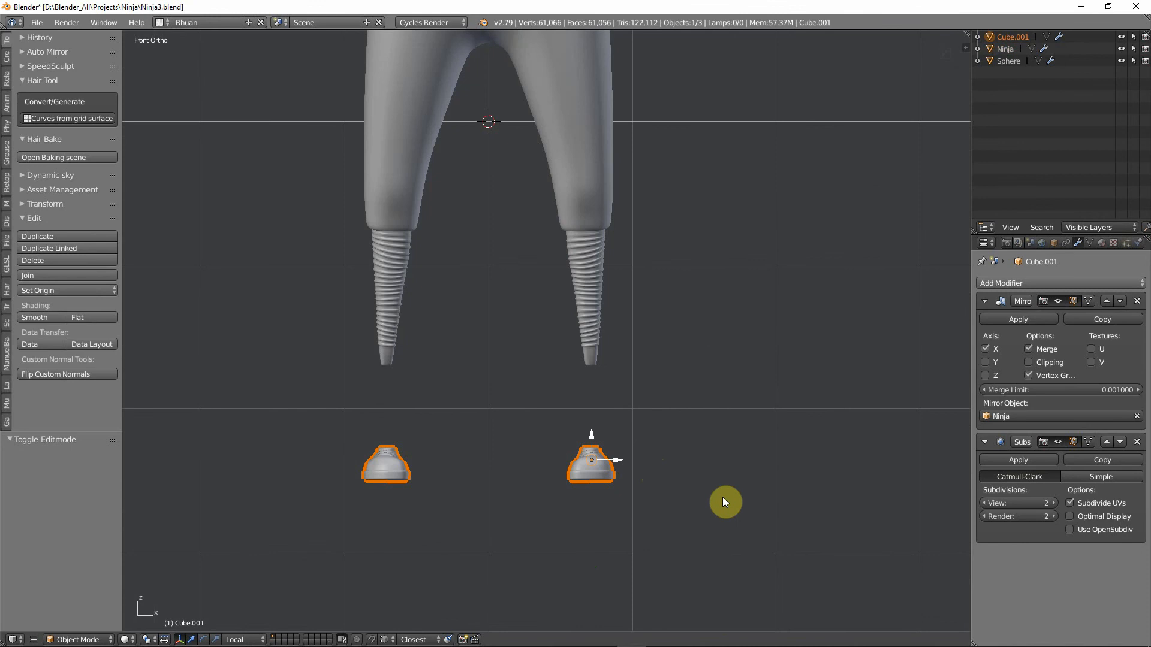
{"action": "key", "text": "g"}
{"action": "key", "text": "z"}
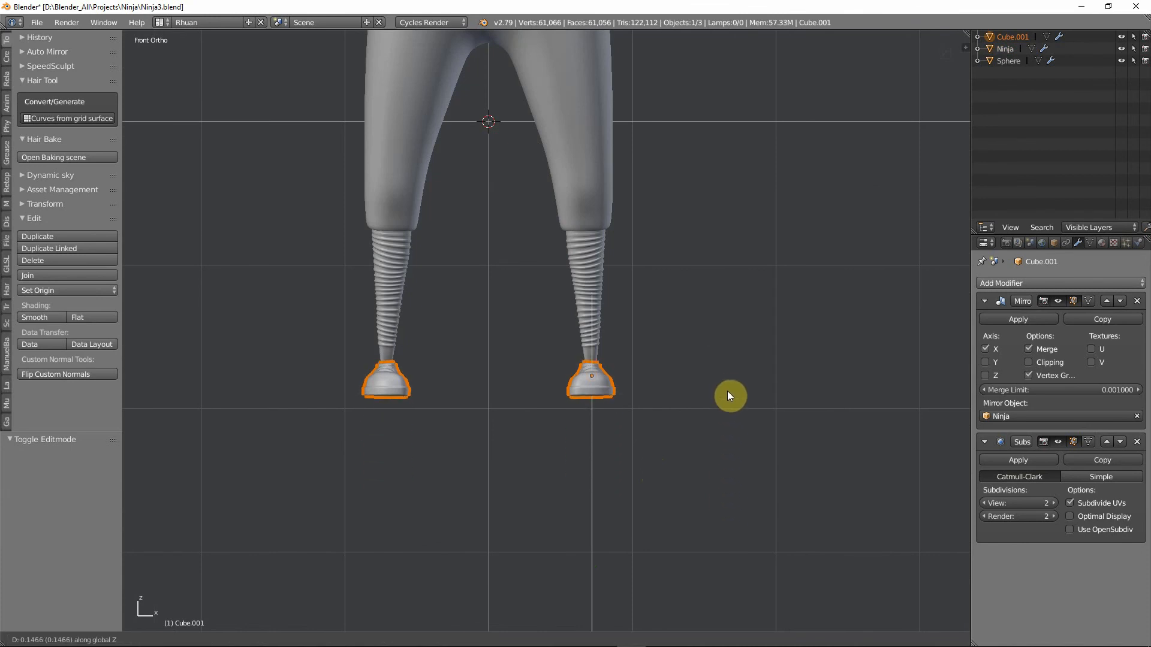
{"action": "left_click", "coordinate": [728, 373]}
Raise the feet another 0.005 along Z in the right wireframe view to fit the ankle opening around the leg, and restore solid shading.
{"action": "key", "text": "KP_3"}
{"action": "key", "text": "z"}
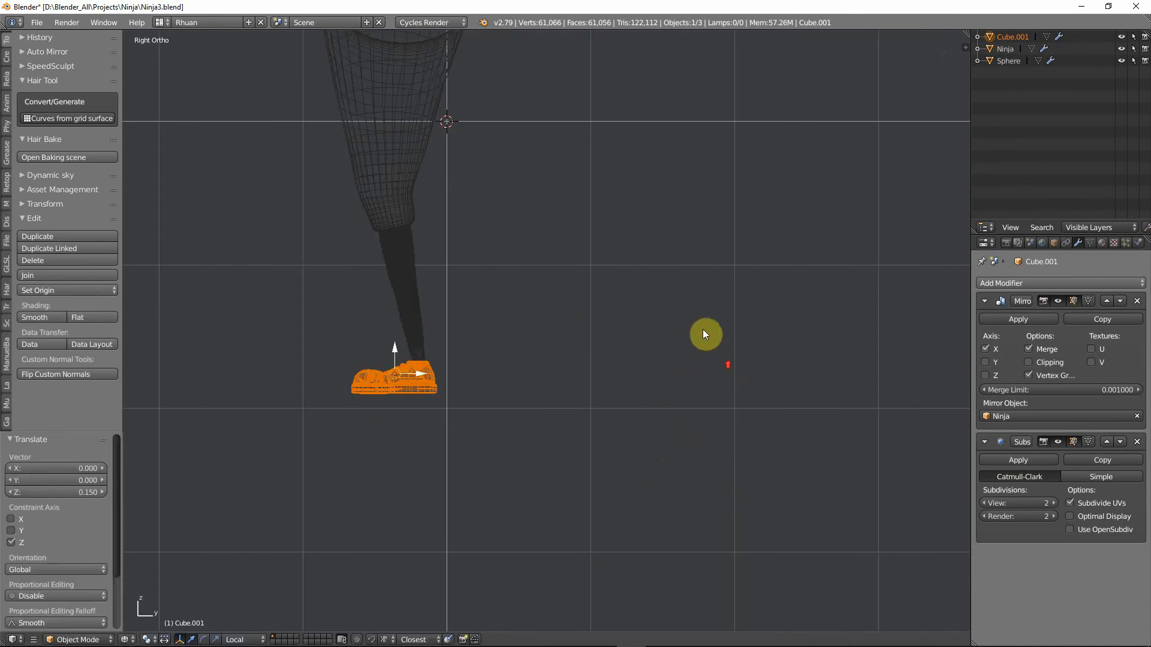
{"action": "middle_click_drag", "start_coordinate": [275, 352], "coordinate": [420, 329], "text": "shift"}
{"action": "scroll", "coordinate": [530, 311], "scroll_direction": "up", "scroll_amount": 9}
{"action": "middle_click_drag", "start_coordinate": [681, 359], "coordinate": [278, 362], "text": "shift"}
{"action": "scroll", "coordinate": [419, 390], "scroll_direction": "up", "scroll_amount": 3}
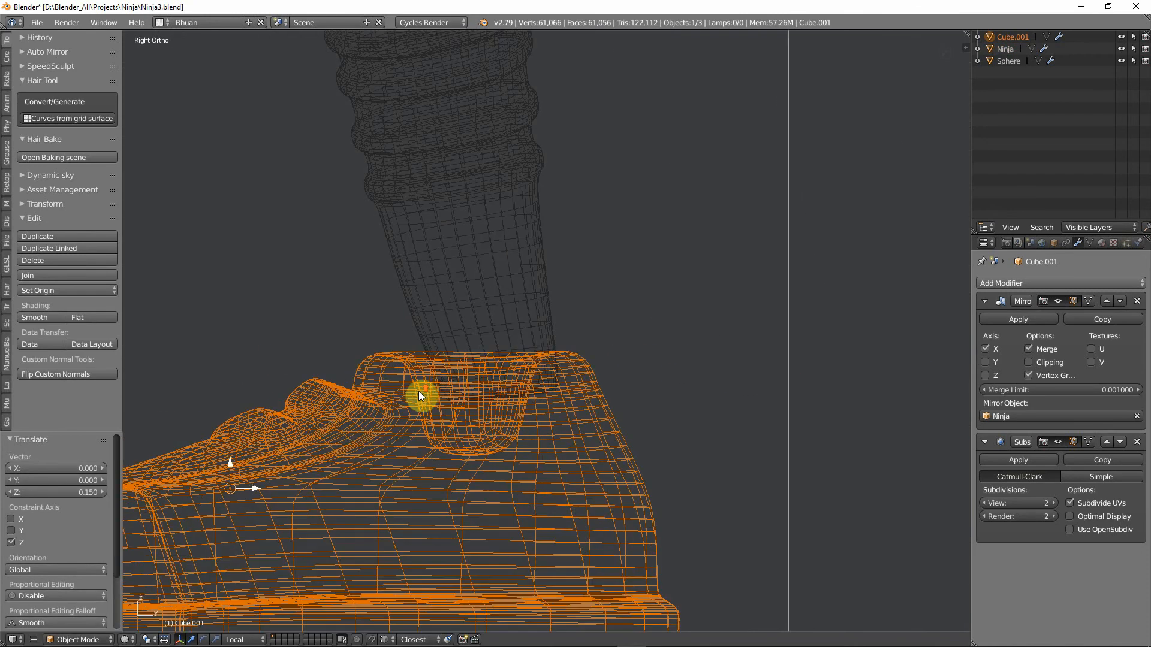
{"action": "key", "text": "g"}
{"action": "key", "text": "z"}
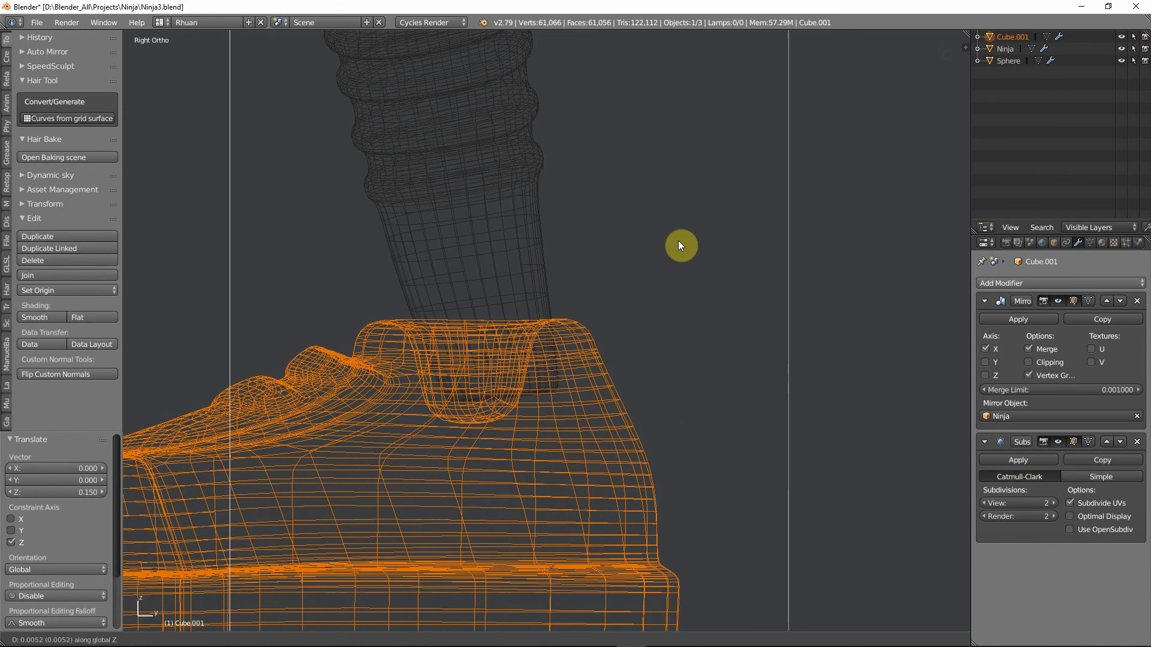
{"action": "left_click", "coordinate": [678, 239]}
{"action": "key", "text": "z"}
{"action": "scroll", "coordinate": [620, 347], "scroll_direction": "down", "scroll_amount": 3}
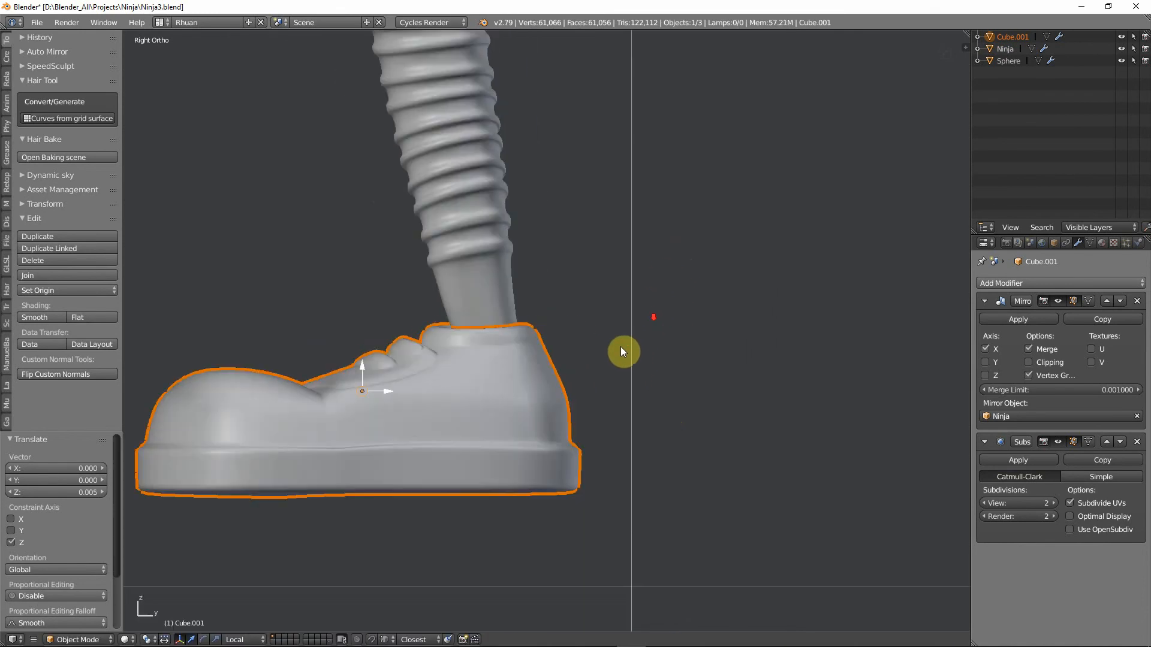
Move the feet 0.002 along their local Y axis to center the ankle opening around the leg.
{"action": "middle_click_drag", "start_coordinate": [620, 346], "coordinate": [509, 366]}
{"action": "scroll", "coordinate": [498, 382], "scroll_direction": "up", "scroll_amount": 4}
{"action": "scroll", "coordinate": [501, 373], "scroll_direction": "down", "scroll_amount": 6}
{"action": "scroll", "coordinate": [504, 372], "scroll_direction": "up", "scroll_amount": 4}
{"action": "key", "text": "g"}
{"action": "key", "text": "y"}
{"action": "key", "text": "y"}
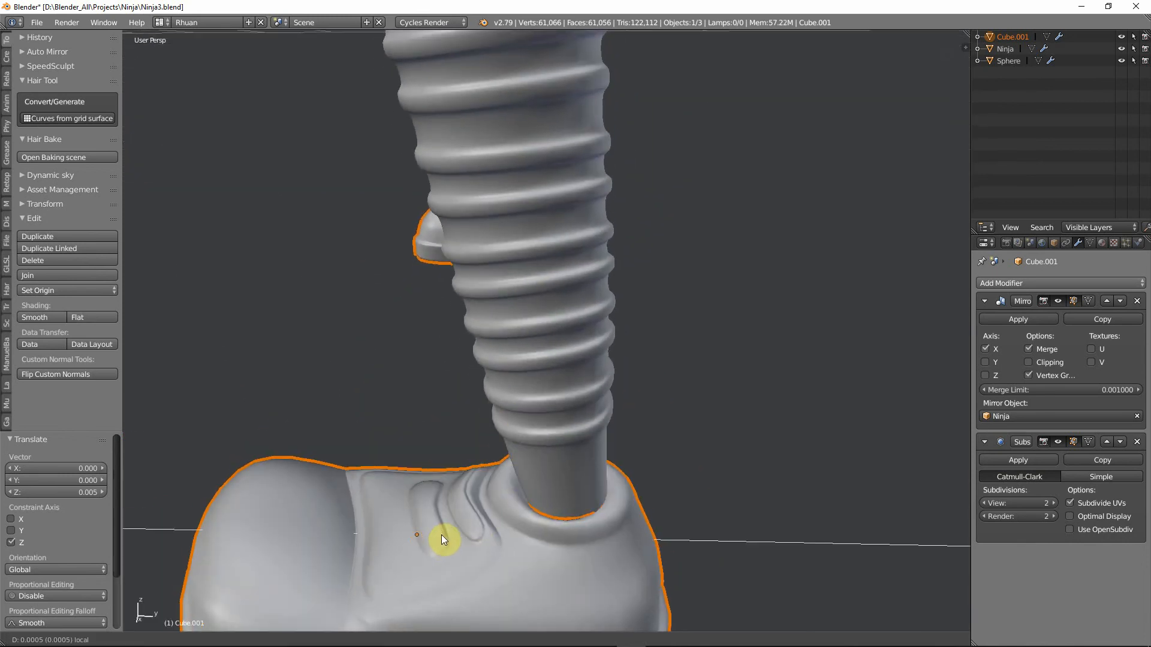
{"action": "left_click", "coordinate": [443, 535]}
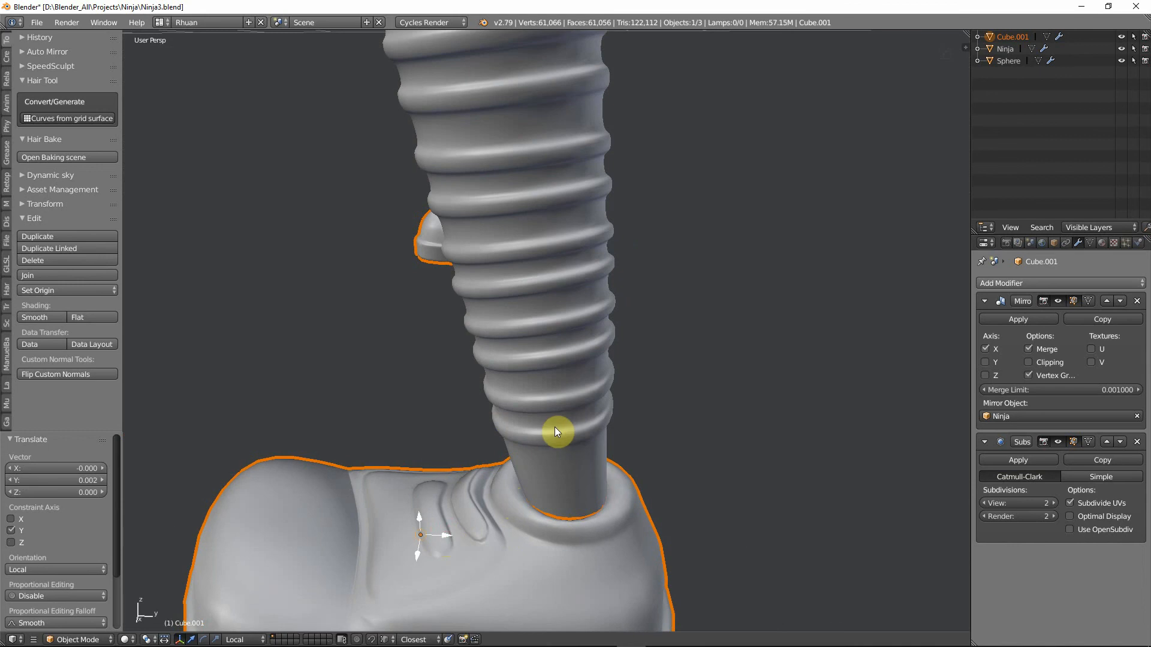
Deselect everything, check the full figure's proportions, and start saving the project with Save As, choosing Ninja3.blend as the file.
{"action": "scroll", "coordinate": [507, 516], "scroll_direction": "down", "scroll_amount": 5}
{"action": "key", "text": "a"}
{"action": "middle_click_drag", "start_coordinate": [522, 479], "coordinate": [528, 438]}
{"action": "scroll", "coordinate": [528, 438], "scroll_direction": "down", "scroll_amount": 3}
{"action": "middle_click_drag", "start_coordinate": [525, 383], "coordinate": [590, 437], "text": "shift"}
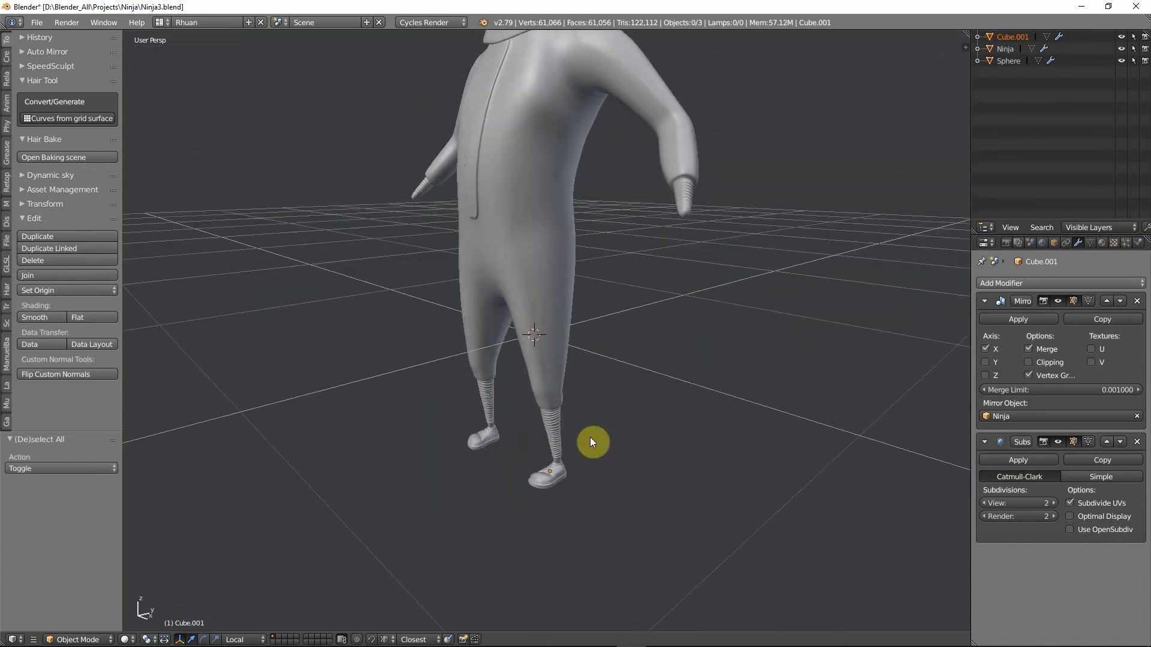
{"action": "middle_click_drag", "start_coordinate": [582, 381], "coordinate": [535, 372], "text": "shift"}
{"action": "scroll", "coordinate": [588, 483], "scroll_direction": "down", "scroll_amount": 5}
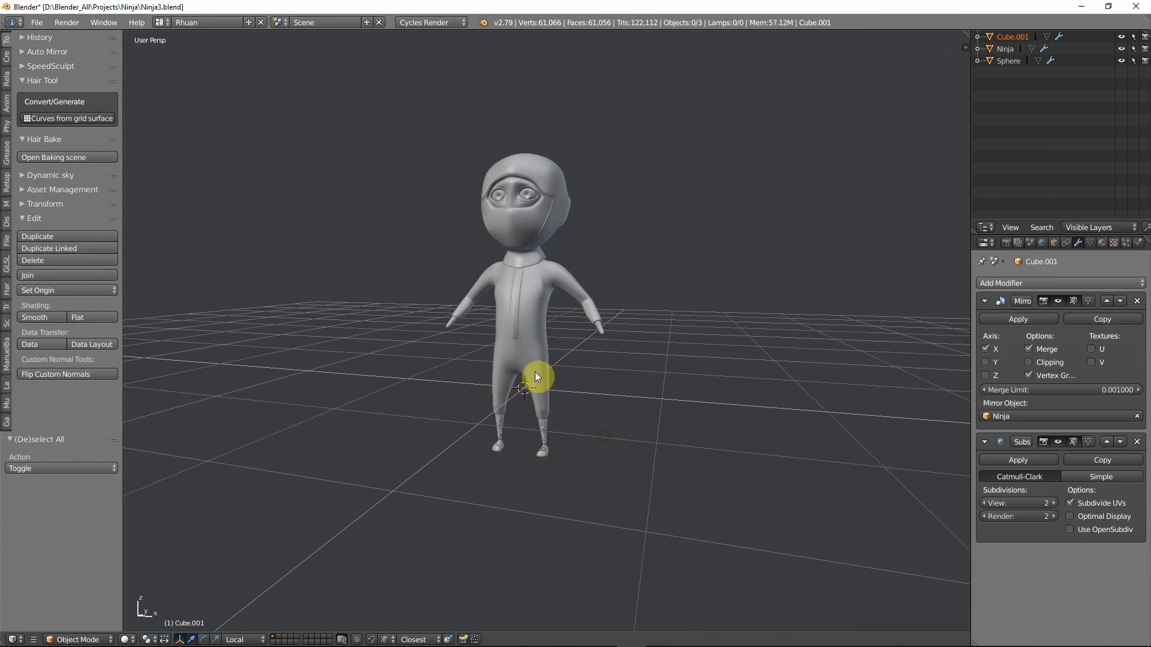
{"action": "left_click", "coordinate": [39, 23]}
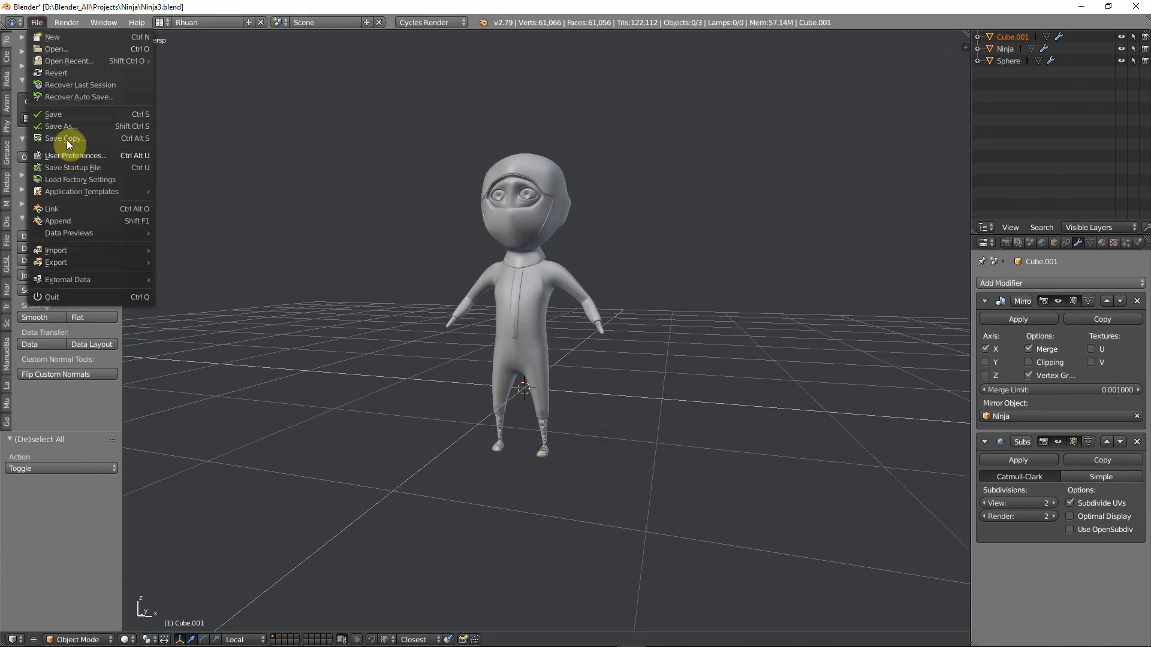
{"action": "left_click", "coordinate": [60, 126]}
{"action": "left_click", "coordinate": [300, 137]}
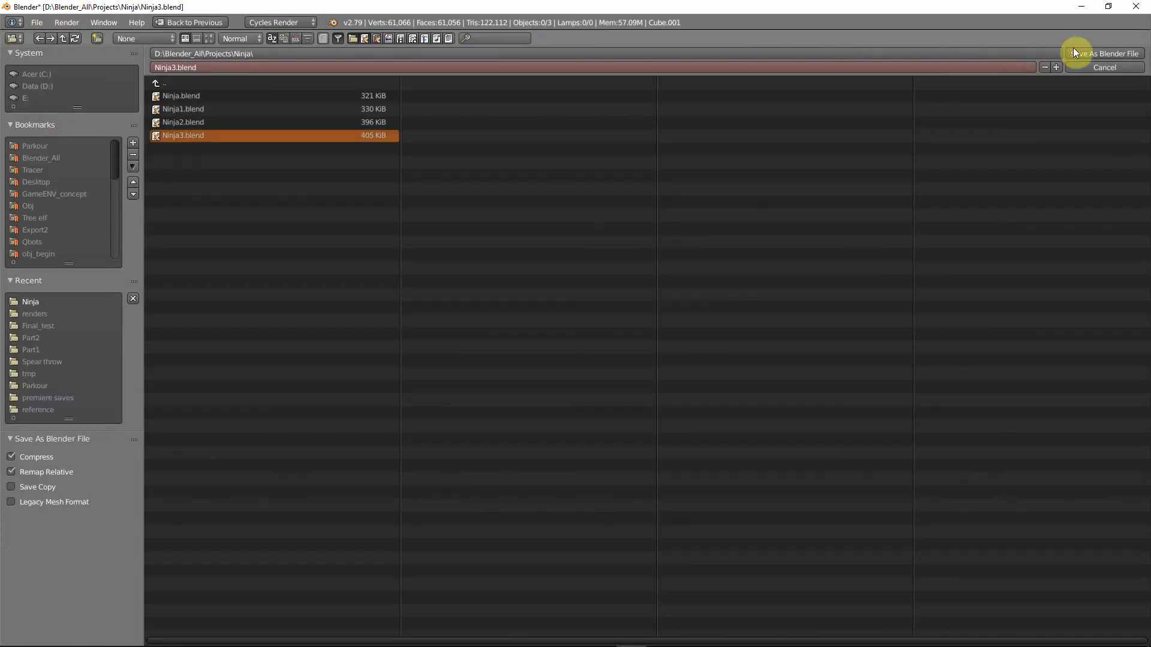